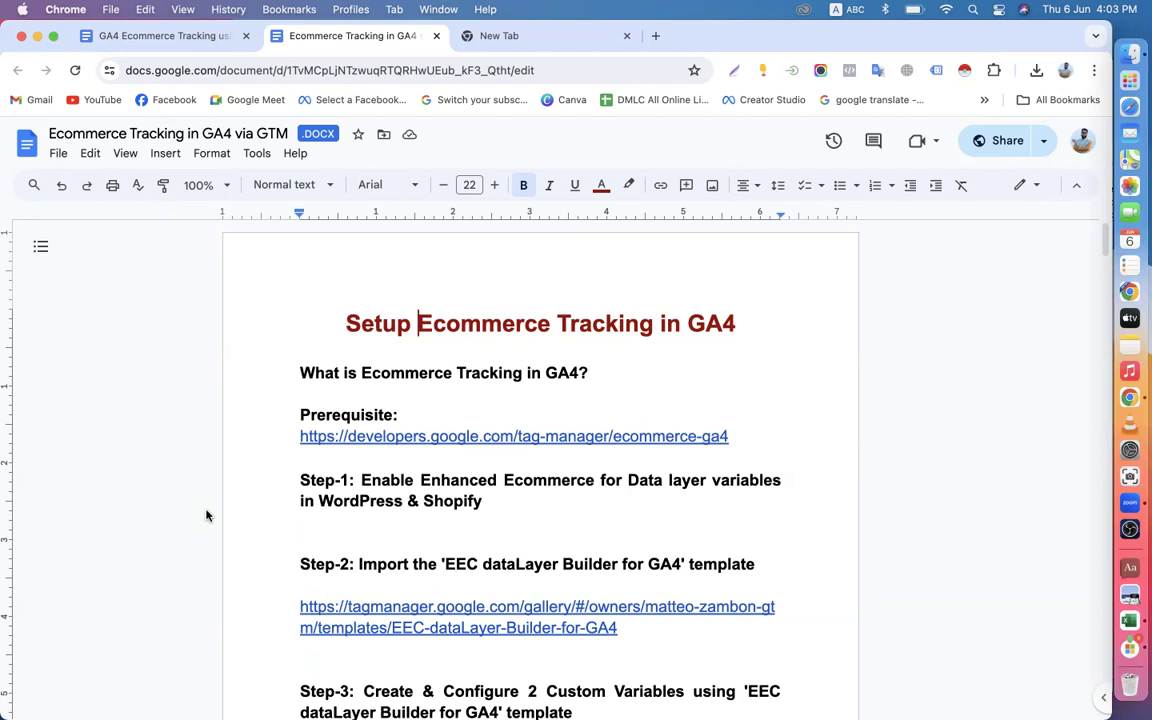
Read through the GA4 ecommerce tracking guide, from the title and prerequisite to the data layer variables in Step-4.
{"action": "left_click", "coordinate": [310, 374]}
{"action": "left_click", "coordinate": [502, 372]}
{"action": "left_click", "coordinate": [461, 323]}
{"action": "left_click", "coordinate": [605, 323]}
{"action": "left_click", "coordinate": [666, 323]}
{"action": "left_click", "coordinate": [505, 323]}
{"action": "left_click", "coordinate": [370, 373]}
{"action": "scroll", "coordinate": [365, 420], "scroll_direction": "down", "scroll_amount": 1}
{"action": "scroll", "coordinate": [365, 420], "scroll_direction": "up", "scroll_amount": 1}
{"action": "left_click", "coordinate": [473, 37]}
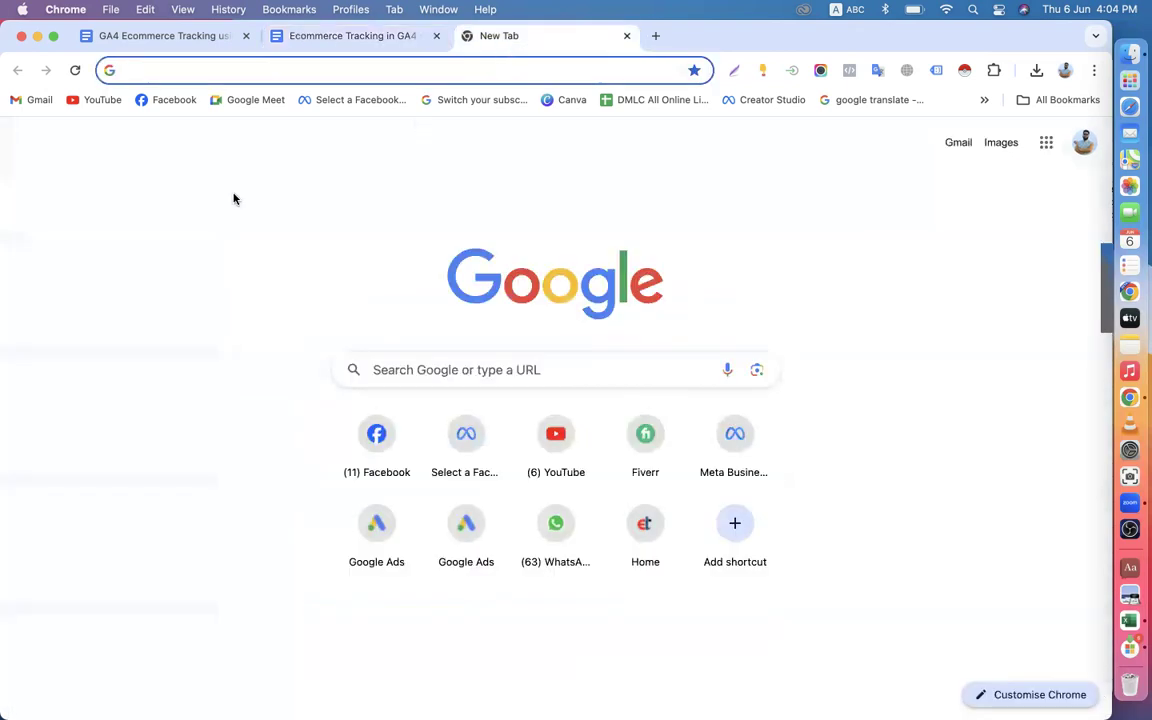
{"action": "left_click", "coordinate": [333, 41]}
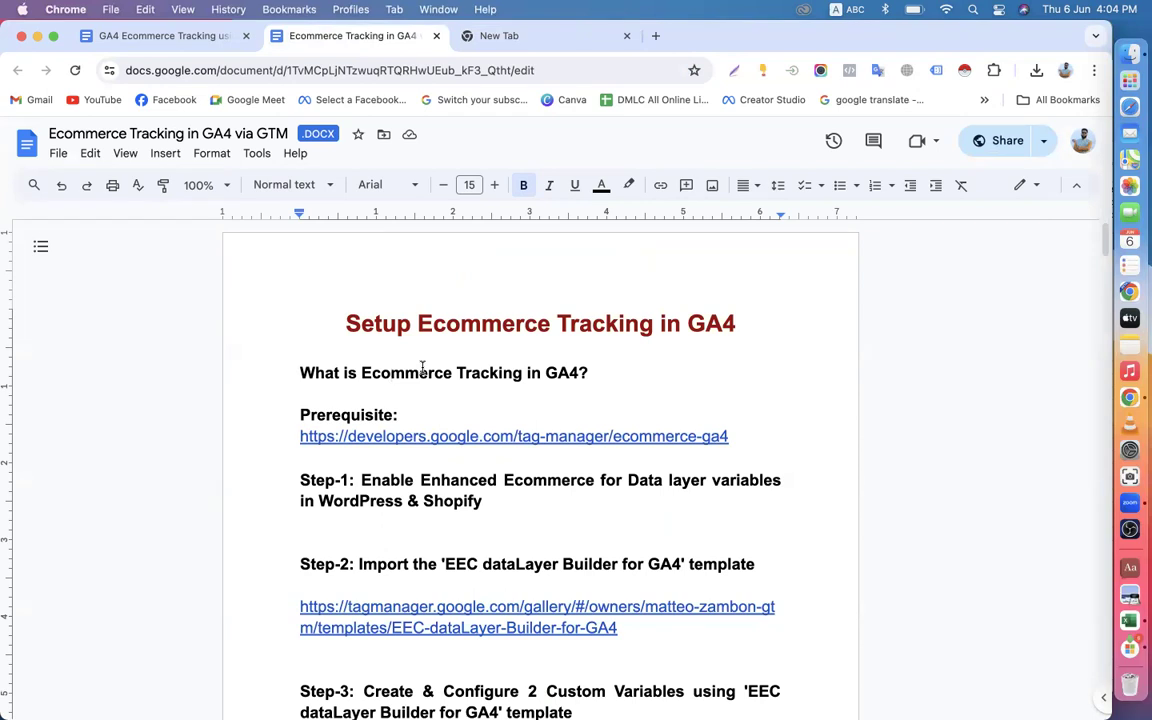
{"action": "scroll", "coordinate": [422, 368], "scroll_direction": "down", "scroll_amount": 10}
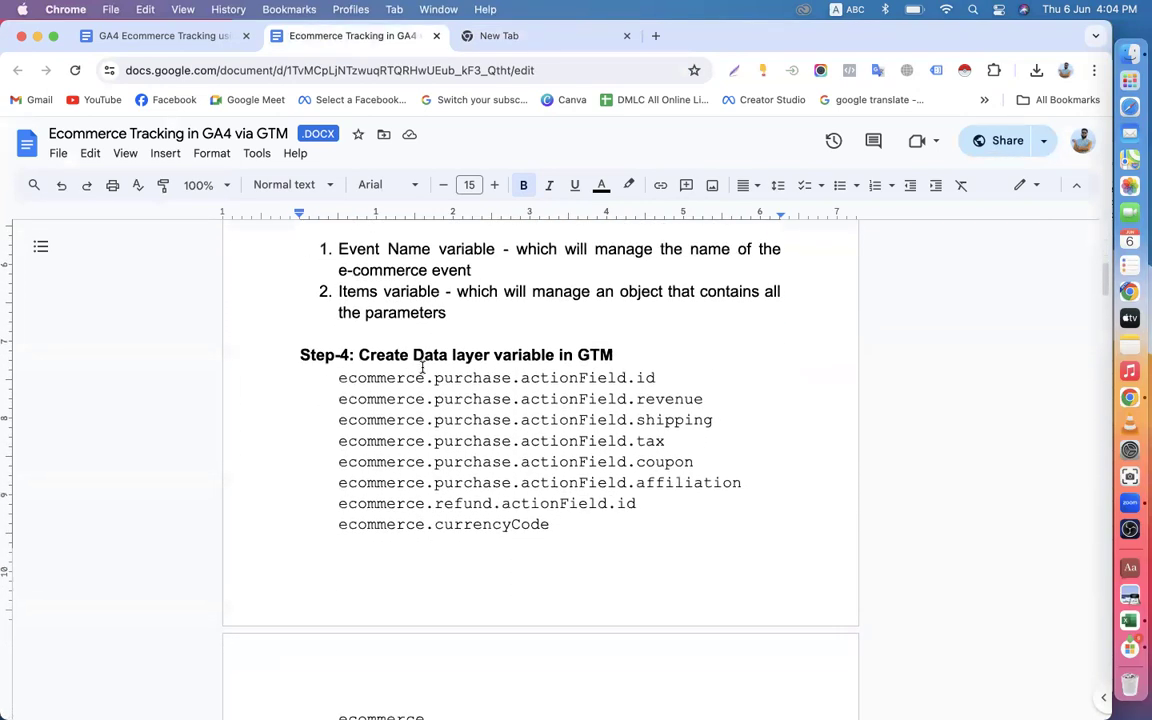
{"action": "scroll", "coordinate": [422, 368], "scroll_direction": "up", "scroll_amount": 5}
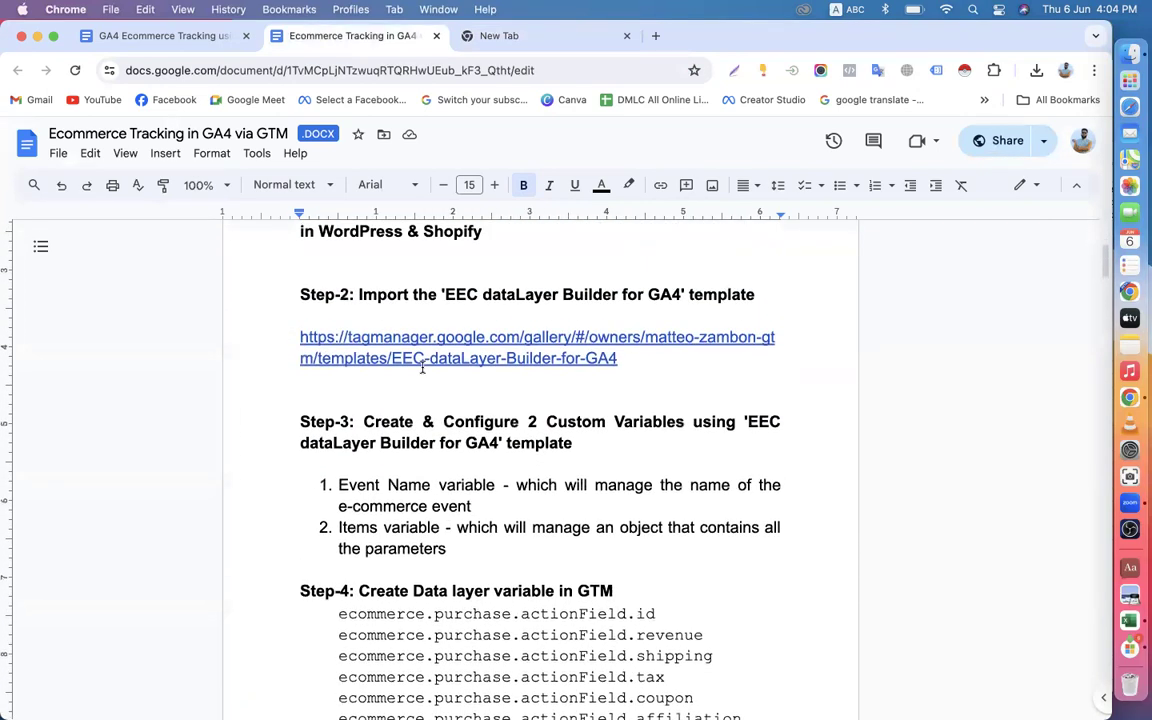
{"action": "scroll", "coordinate": [422, 368], "scroll_direction": "down", "scroll_amount": 1}
{"action": "scroll", "coordinate": [422, 368], "scroll_direction": "up", "scroll_amount": 6}
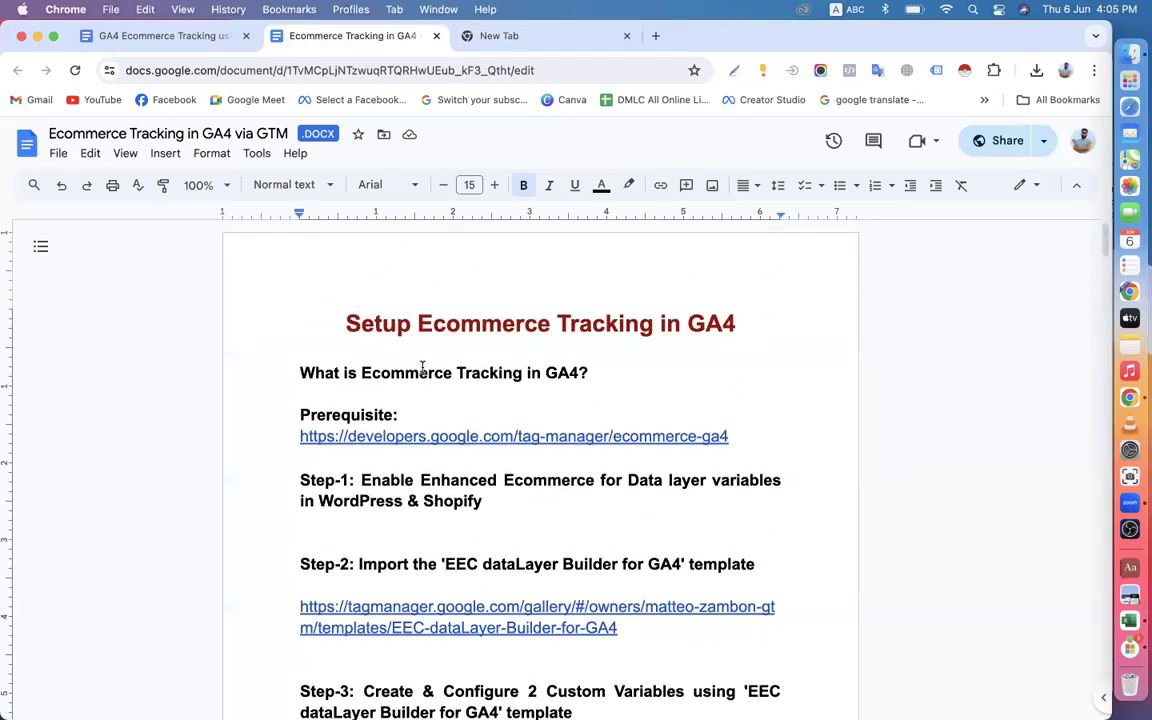
{"action": "scroll", "coordinate": [422, 368], "scroll_direction": "down", "scroll_amount": 3}
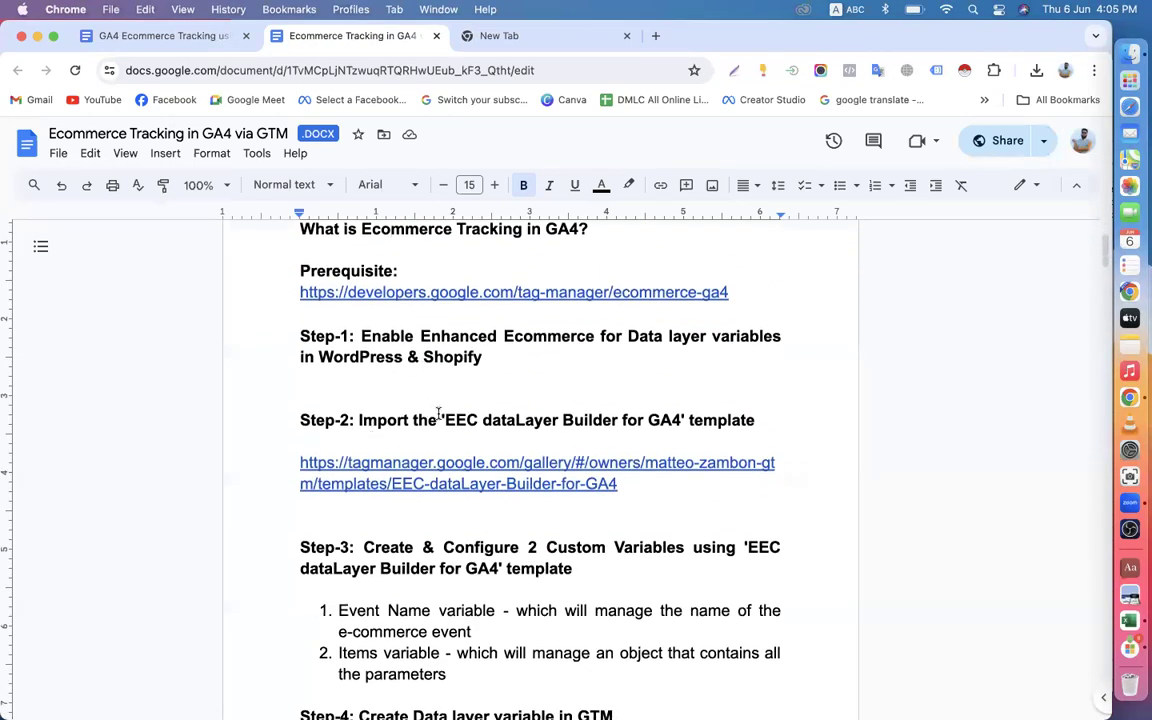
{"action": "scroll", "coordinate": [438, 413], "scroll_direction": "down", "scroll_amount": 5}
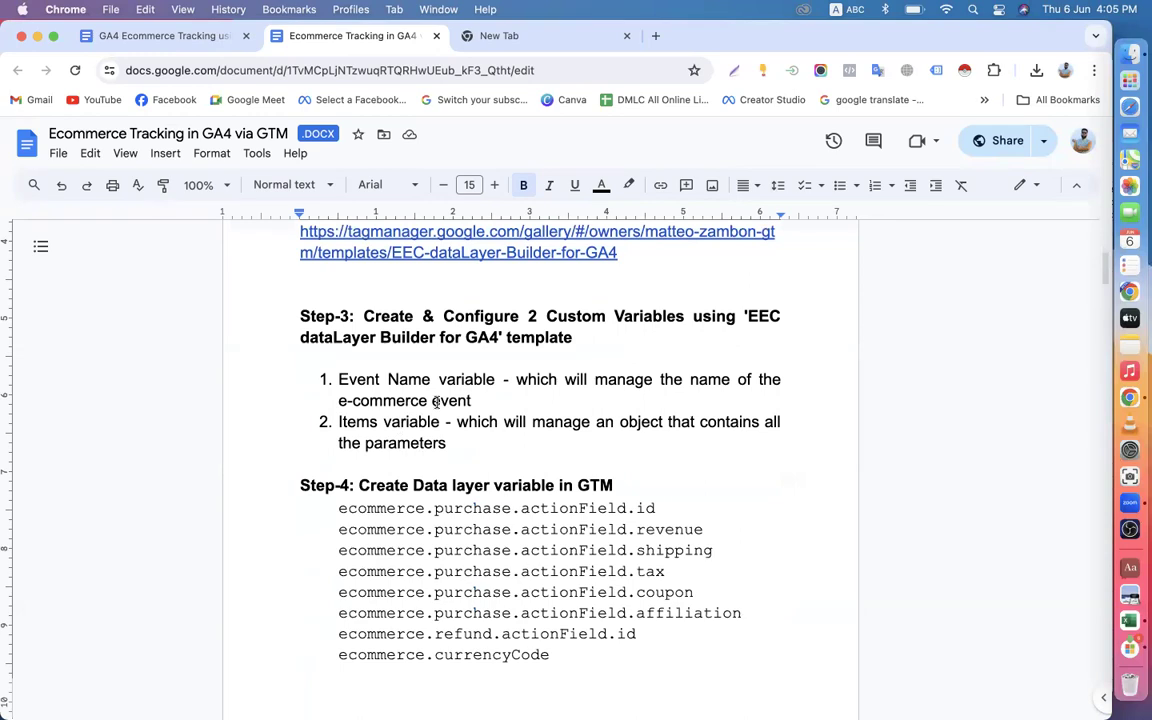
{"action": "scroll", "coordinate": [437, 402], "scroll_direction": "up", "scroll_amount": 8}
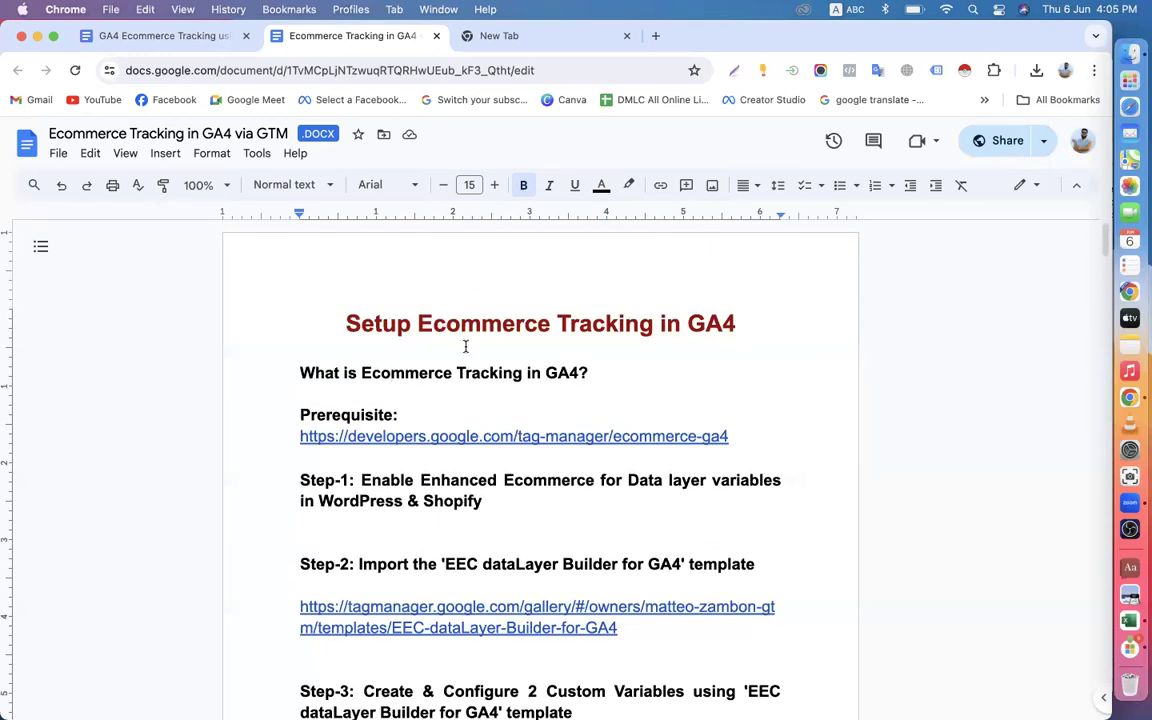
Switch to the empty browser tab and open Google Tag Manager at tagmanager.google.com.
{"action": "left_click", "coordinate": [467, 37]}
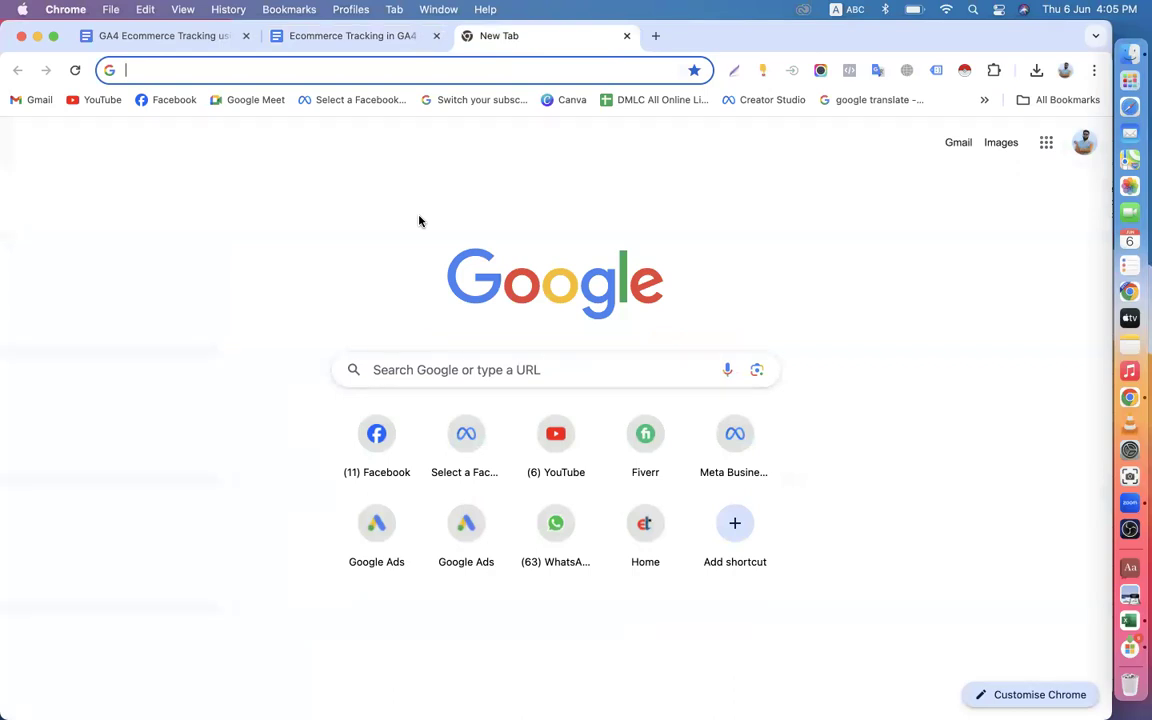
{"action": "type", "text": "tag"}
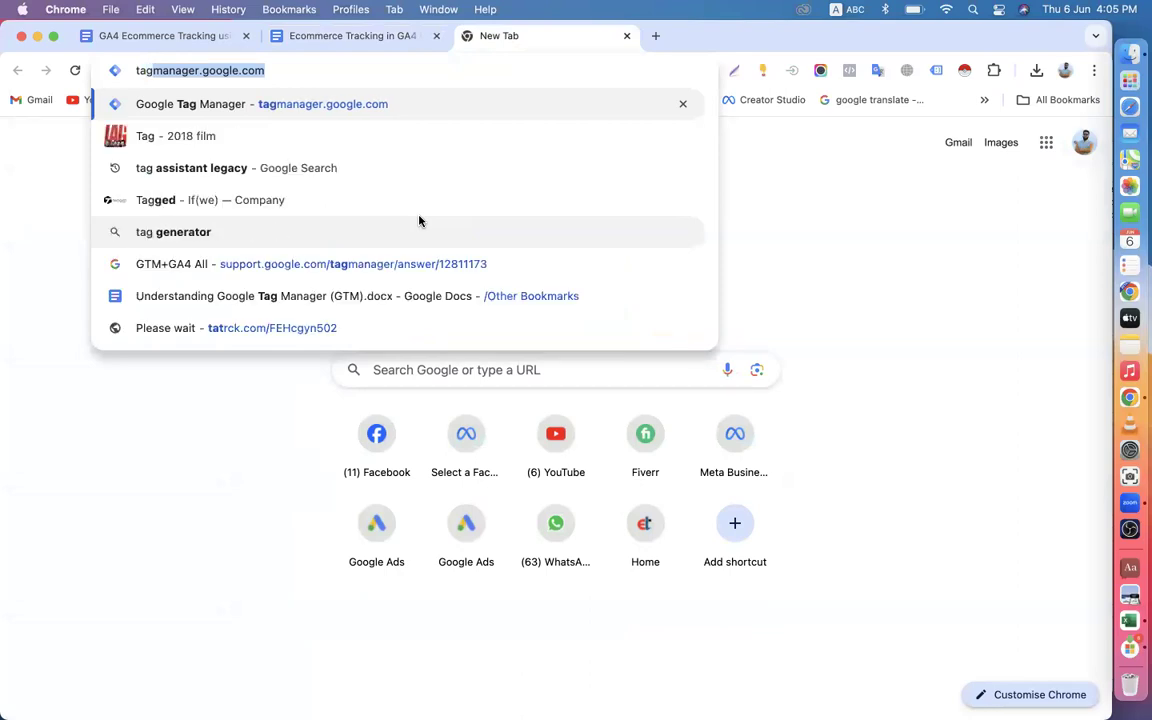
{"action": "key", "text": "Return"}
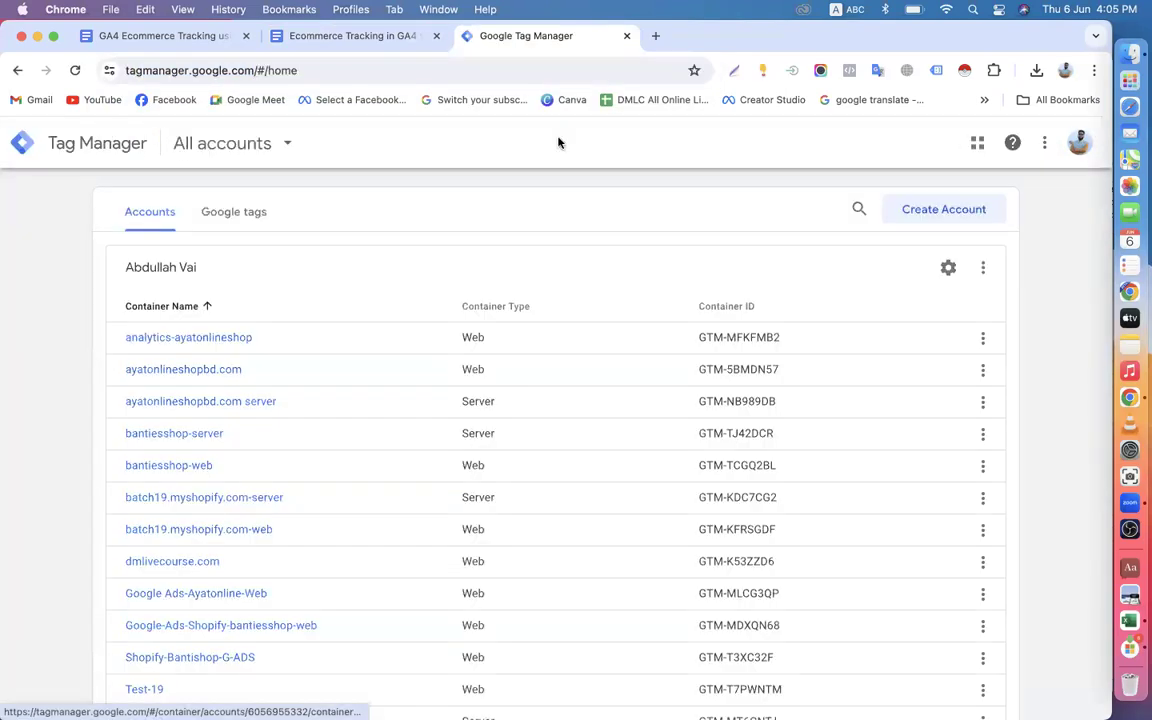
Open Google Analytics in a new browser tab and dismiss the announcement about key events.
{"action": "left_click", "coordinate": [656, 37]}
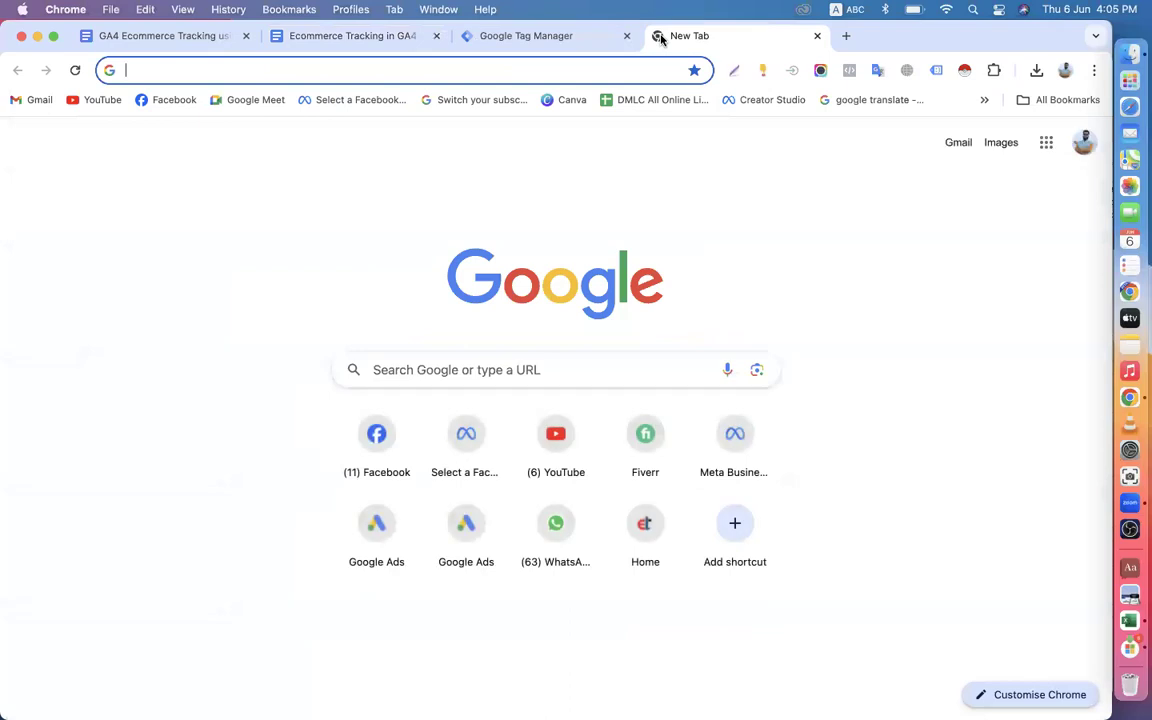
{"action": "type", "text": "an"}
{"action": "key", "text": "Return"}
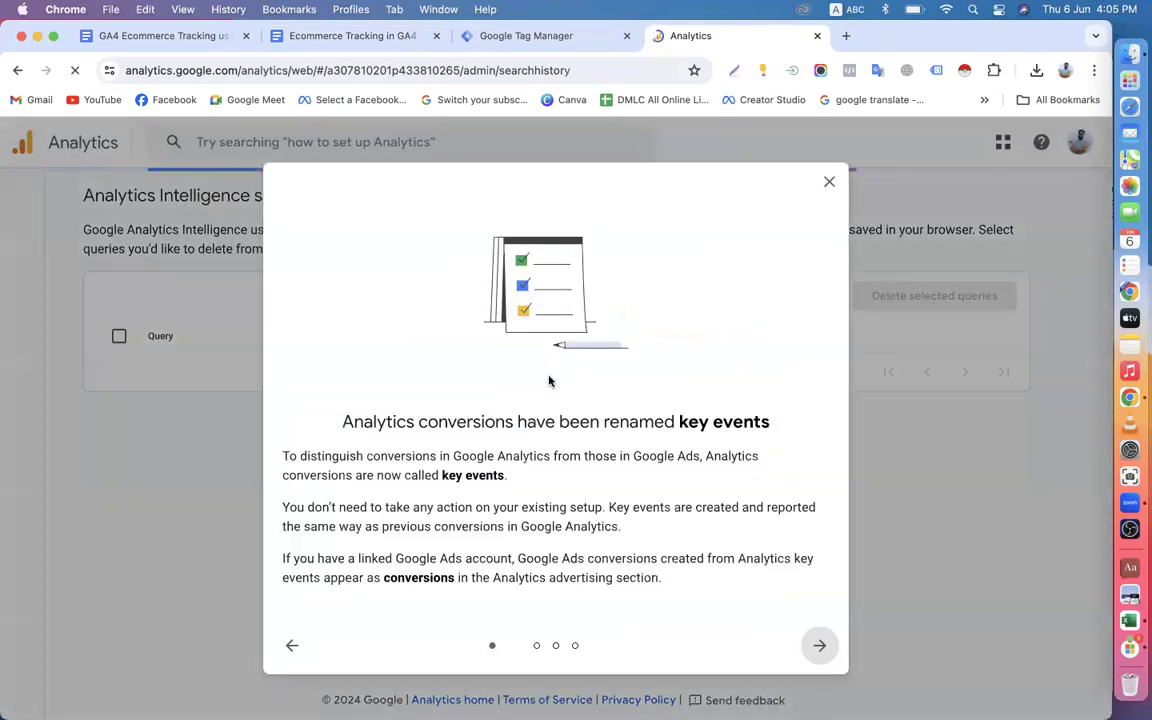
{"action": "left_click", "coordinate": [830, 186]}
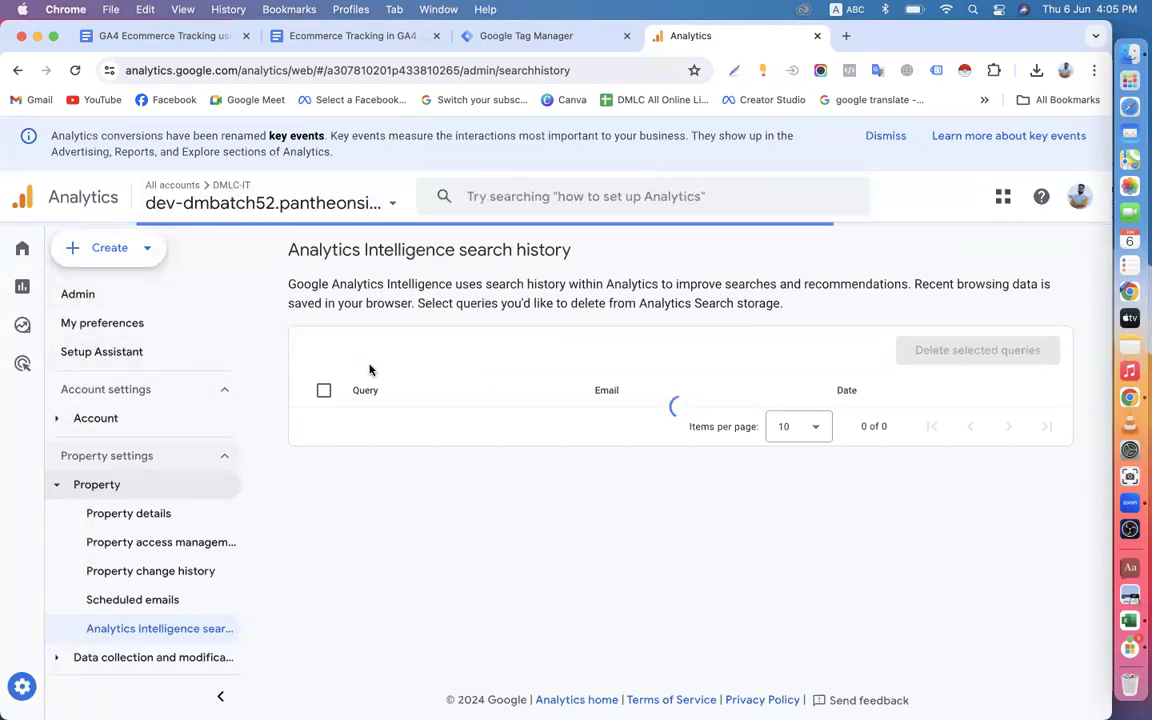
{"action": "scroll", "coordinate": [200, 580], "scroll_direction": "down", "scroll_amount": 2}
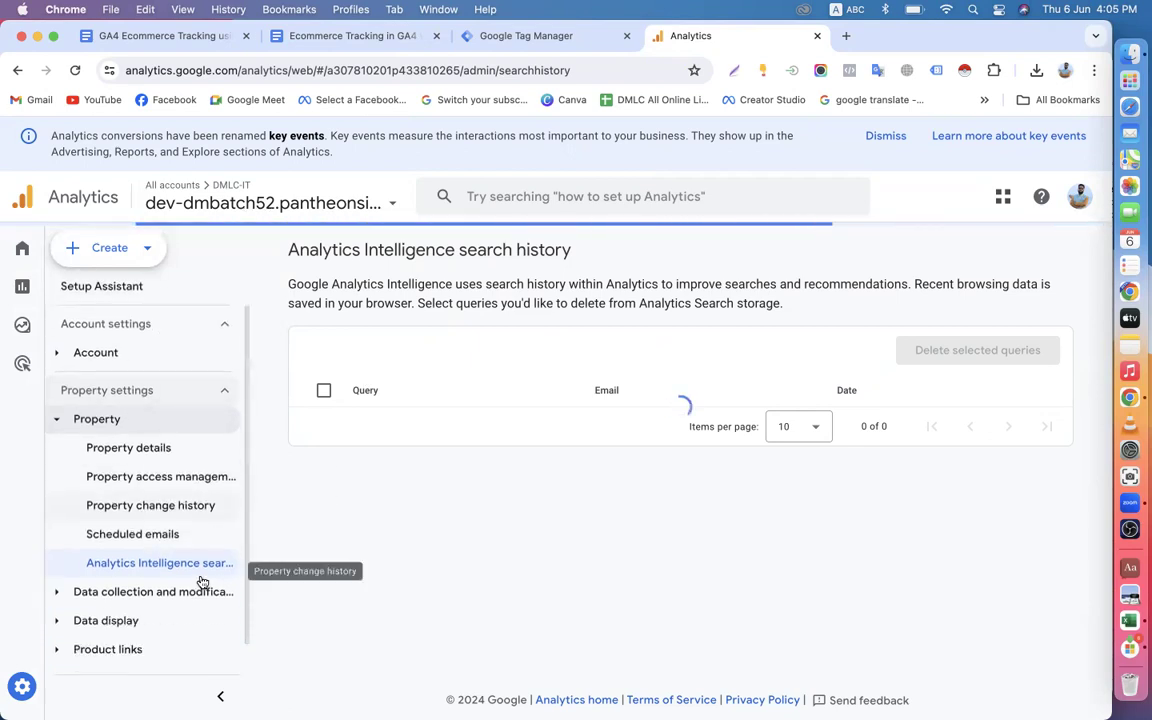
Return to Google Tag Manager and show the tags of the container "G-Ads-Online Shop dev-dmbatch59.pantheonsite.io" under DMLC-IT Institute.
{"action": "left_click", "coordinate": [522, 36]}
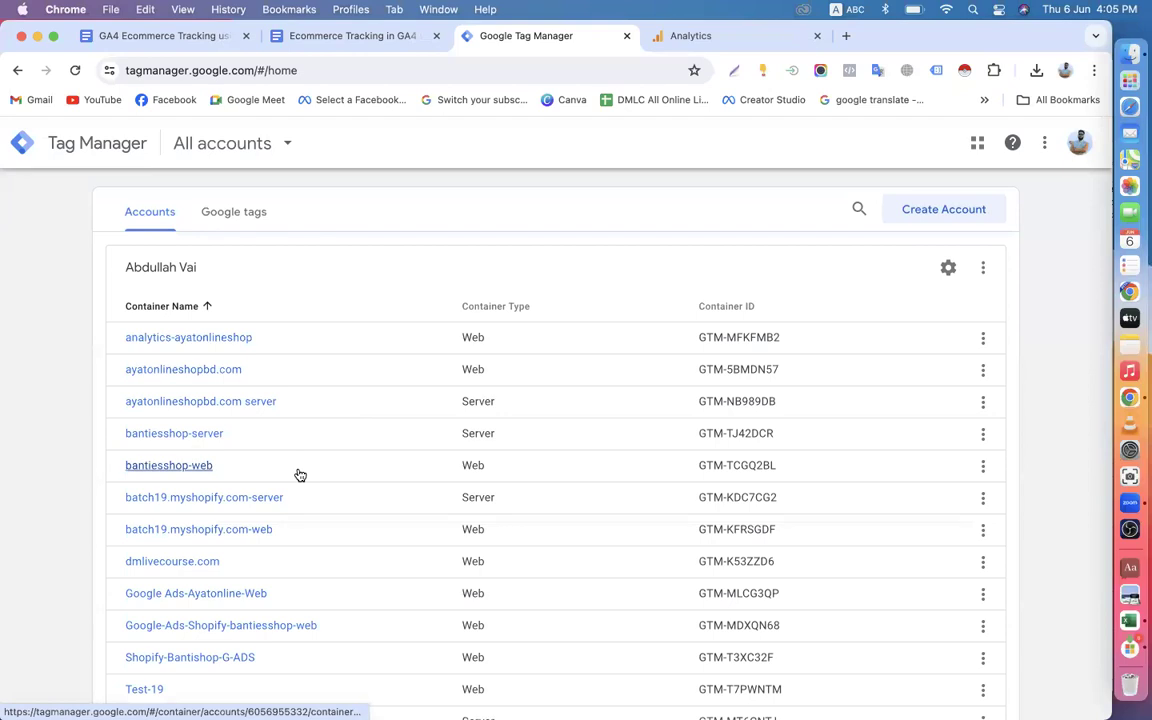
{"action": "scroll", "coordinate": [314, 396], "scroll_direction": "down", "scroll_amount": 15}
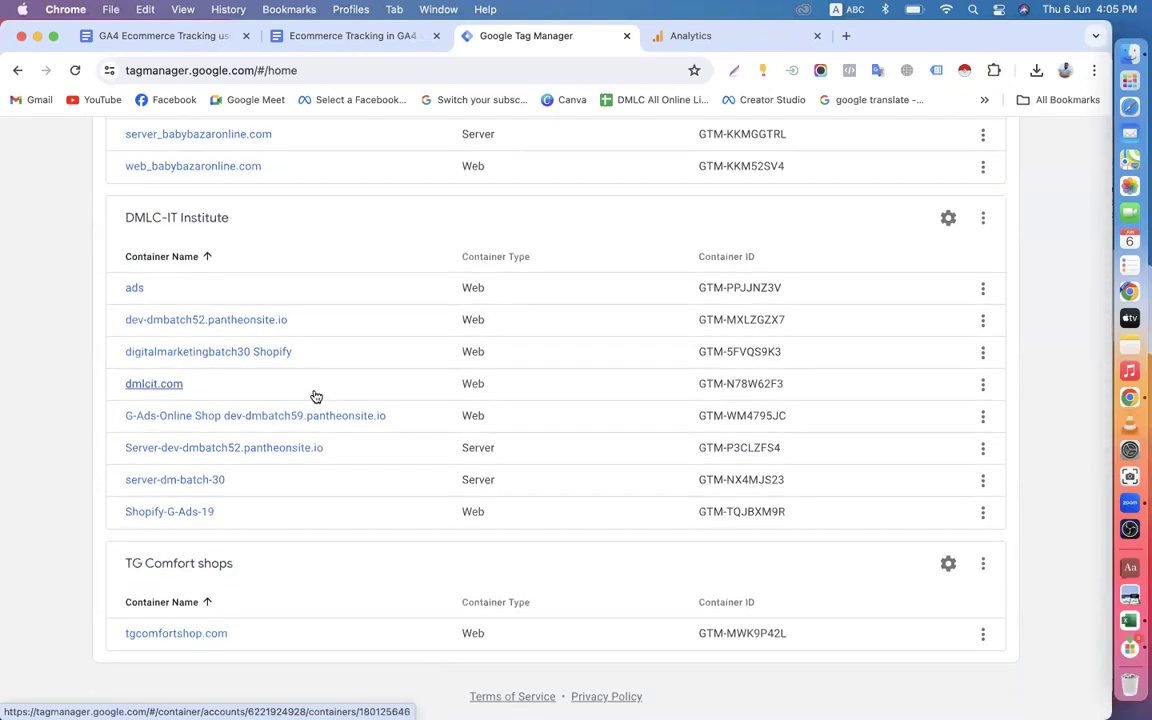
{"action": "left_click", "coordinate": [229, 422]}
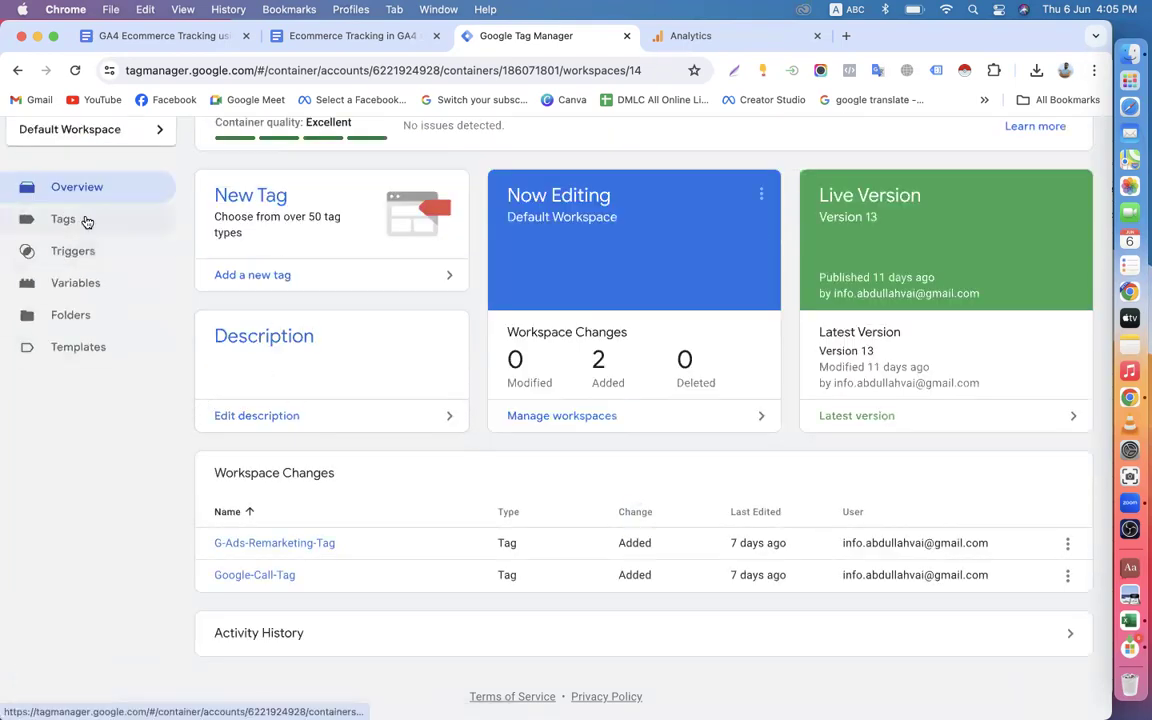
{"action": "left_click", "coordinate": [63, 219]}
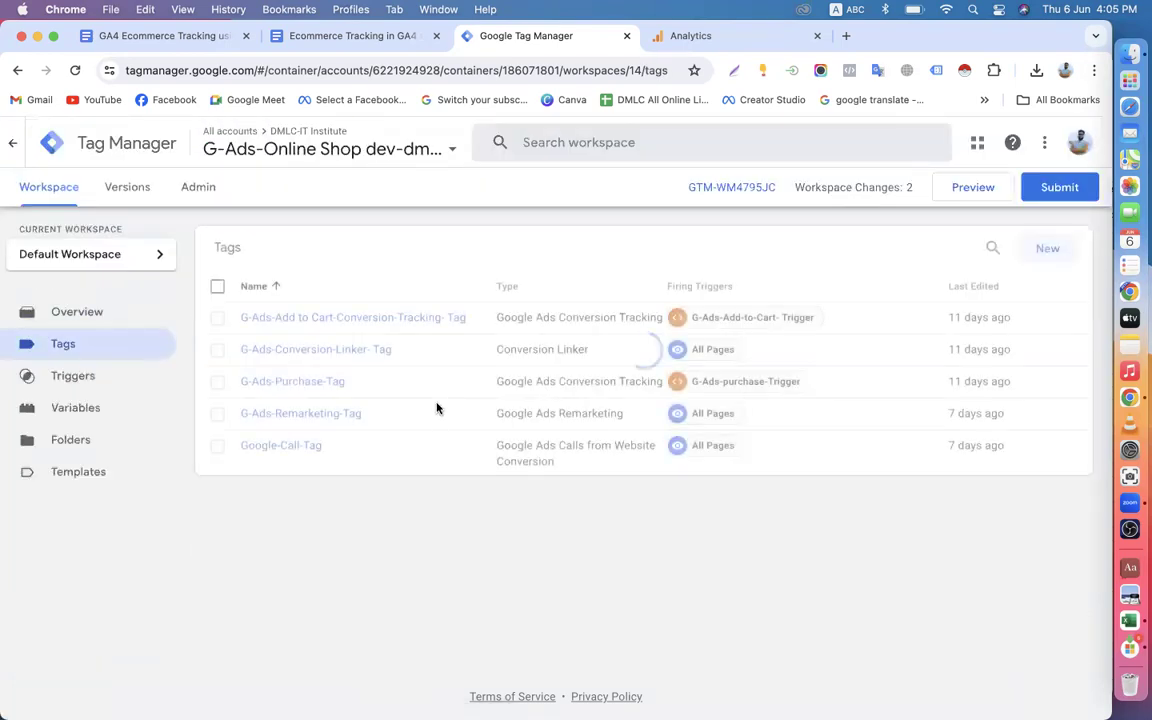
Examine the container's variables, triggers, templates and tags in Tag Manager, and look at the open Google Analytics property.
{"action": "left_click", "coordinate": [678, 37]}
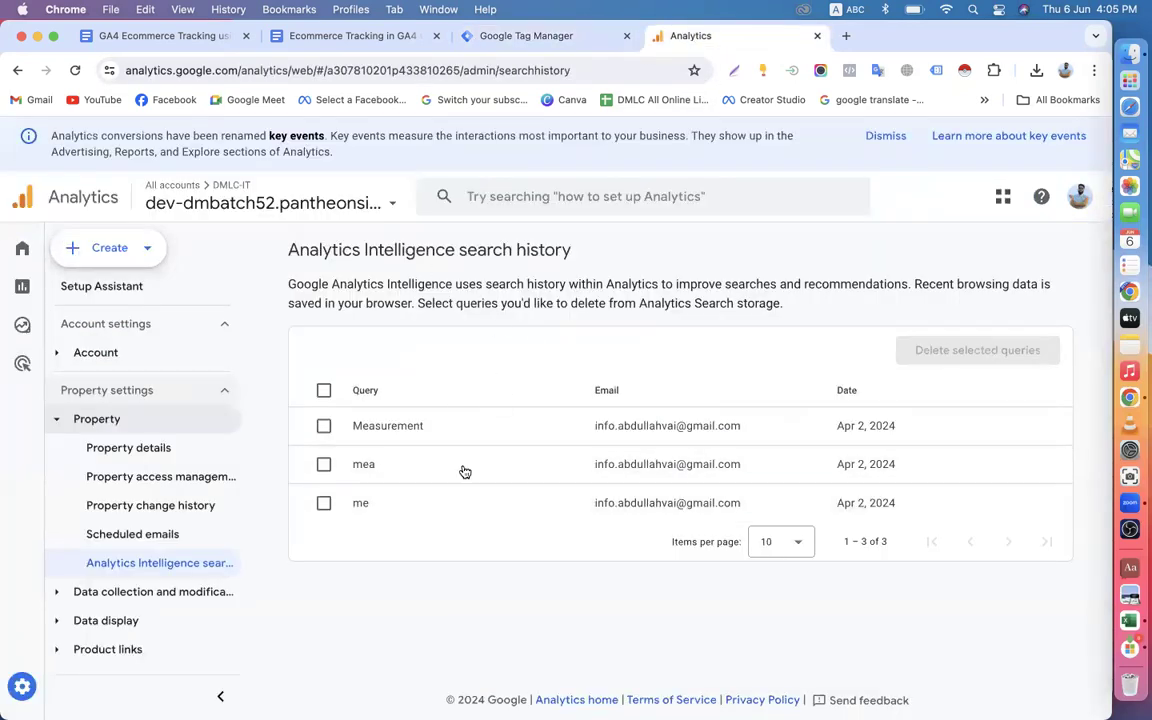
{"action": "left_click", "coordinate": [489, 38]}
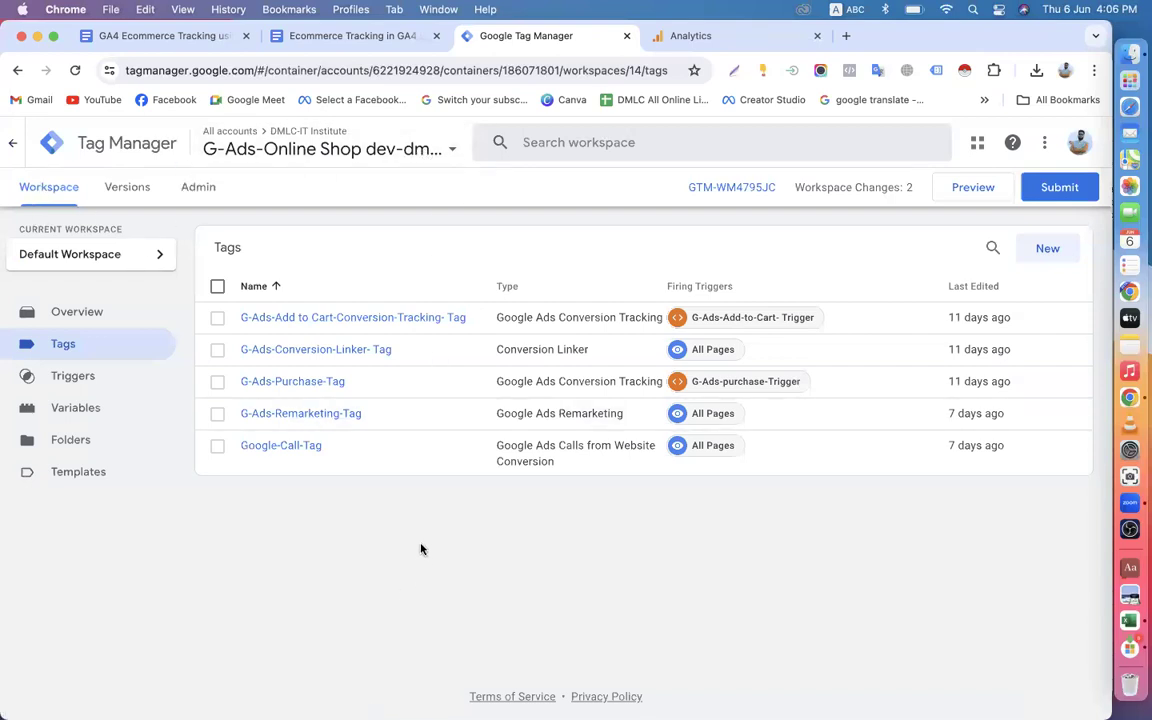
{"action": "left_click", "coordinate": [96, 410]}
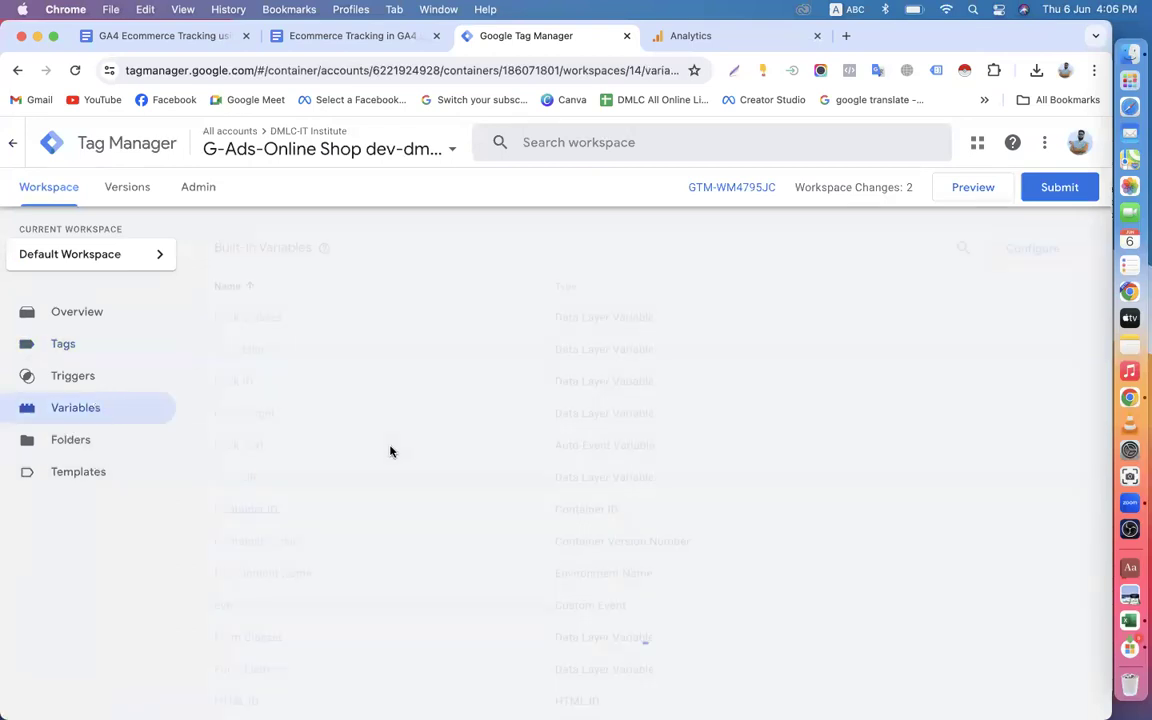
{"action": "scroll", "coordinate": [391, 450], "scroll_direction": "down", "scroll_amount": 10}
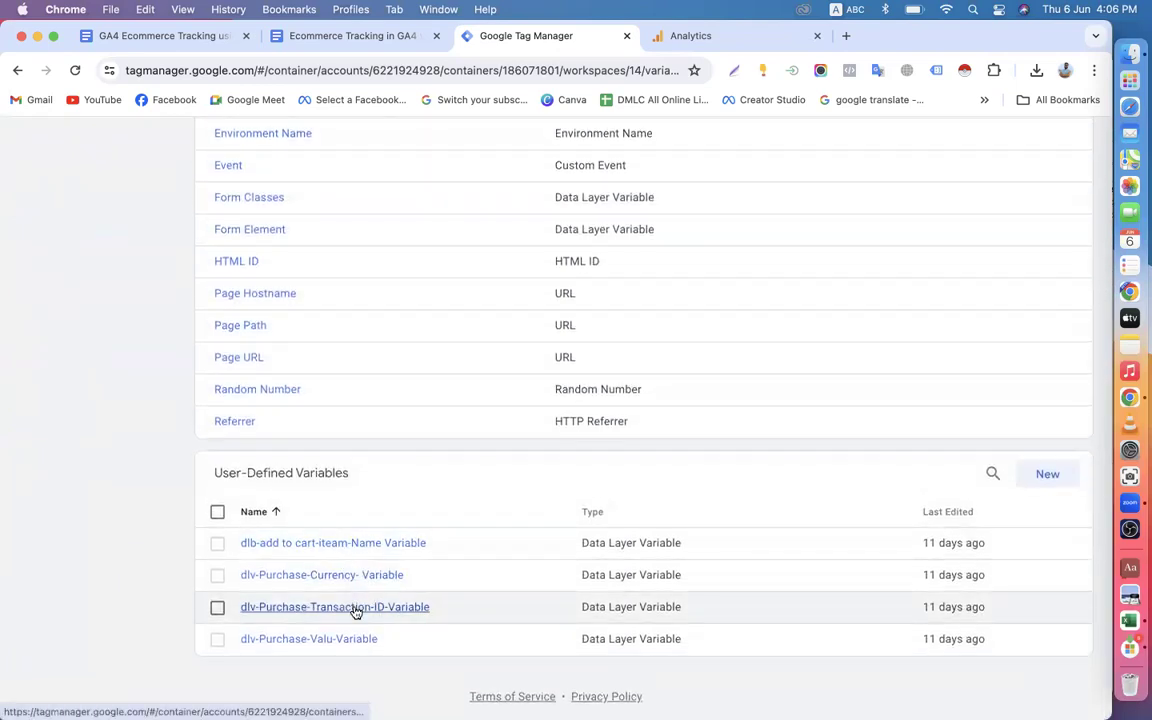
{"action": "scroll", "coordinate": [194, 330], "scroll_direction": "up", "scroll_amount": 10}
{"action": "left_click", "coordinate": [93, 343]}
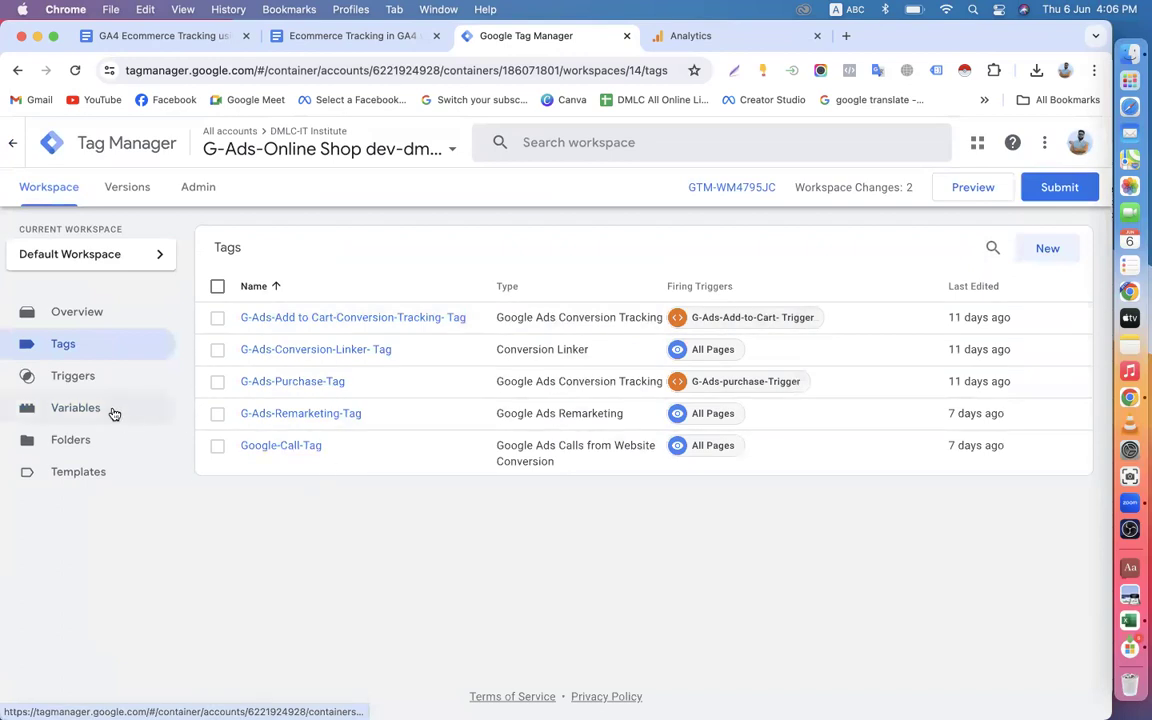
{"action": "left_click", "coordinate": [90, 378]}
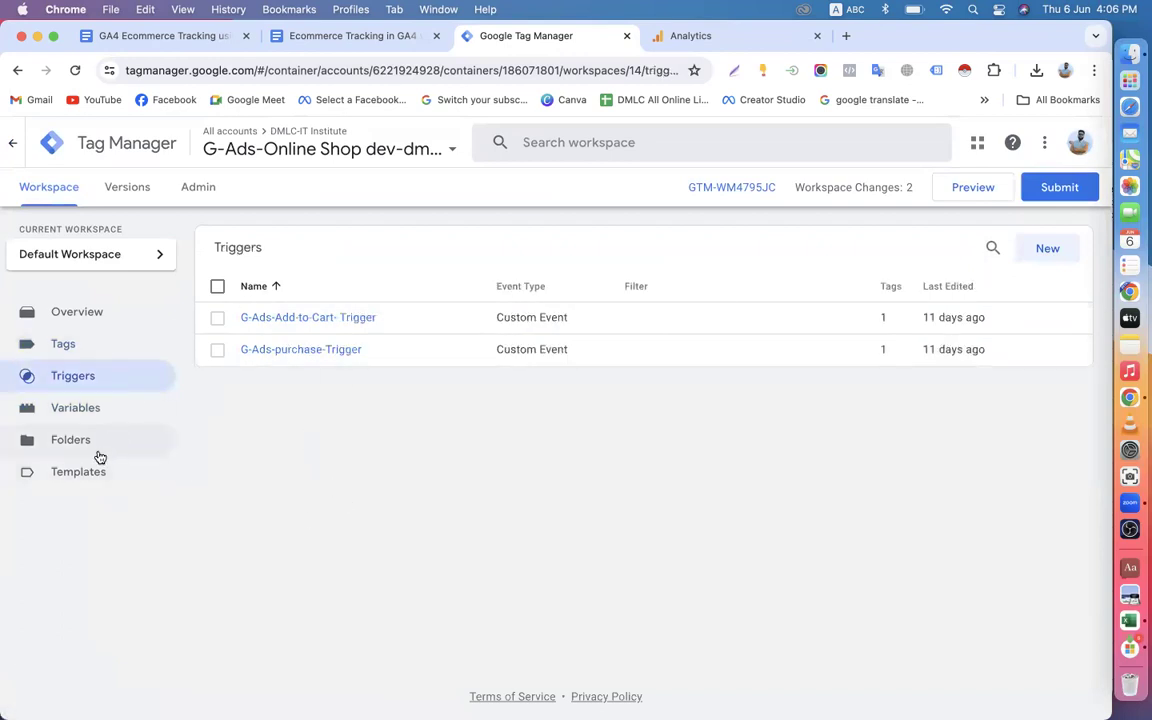
{"action": "left_click", "coordinate": [168, 471]}
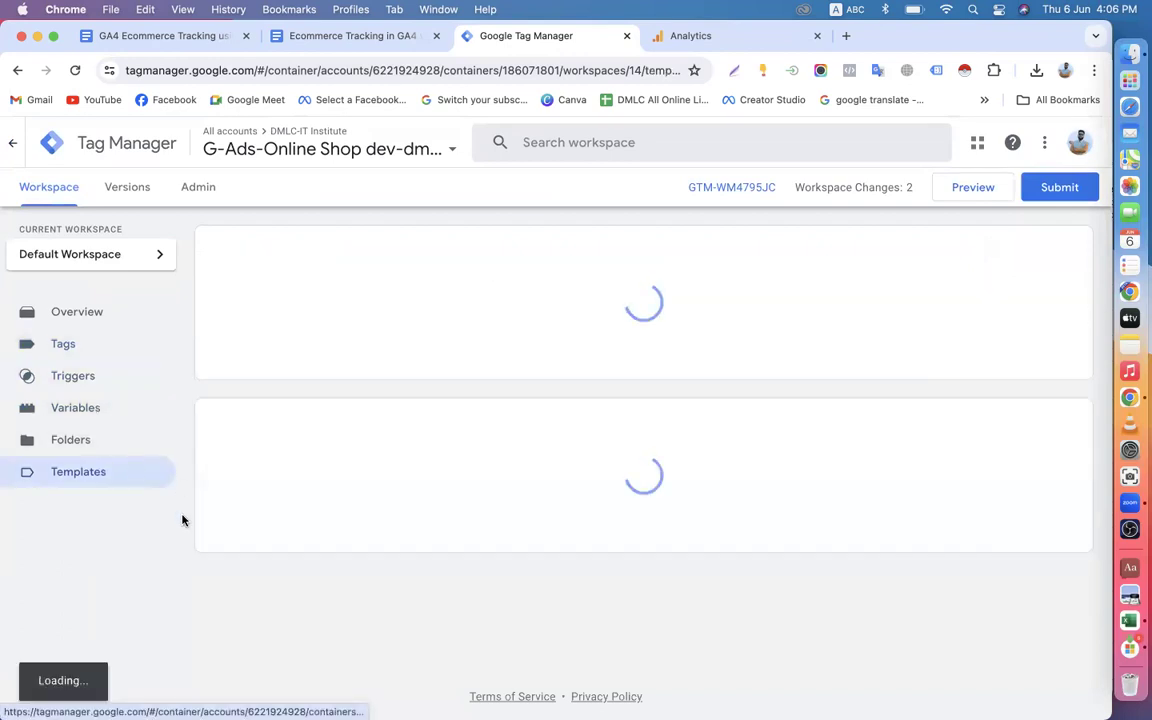
{"action": "left_click", "coordinate": [103, 425]}
{"action": "scroll", "coordinate": [383, 594], "scroll_direction": "down", "scroll_amount": 10}
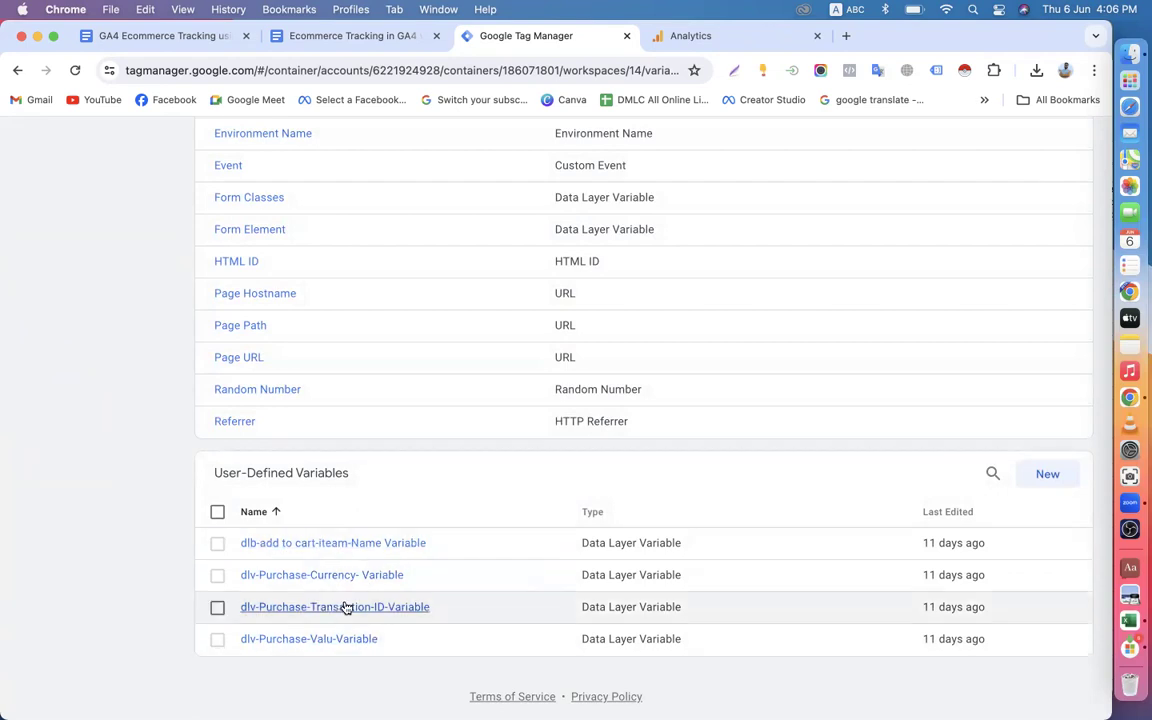
{"action": "scroll", "coordinate": [337, 513], "scroll_direction": "up", "scroll_amount": 5}
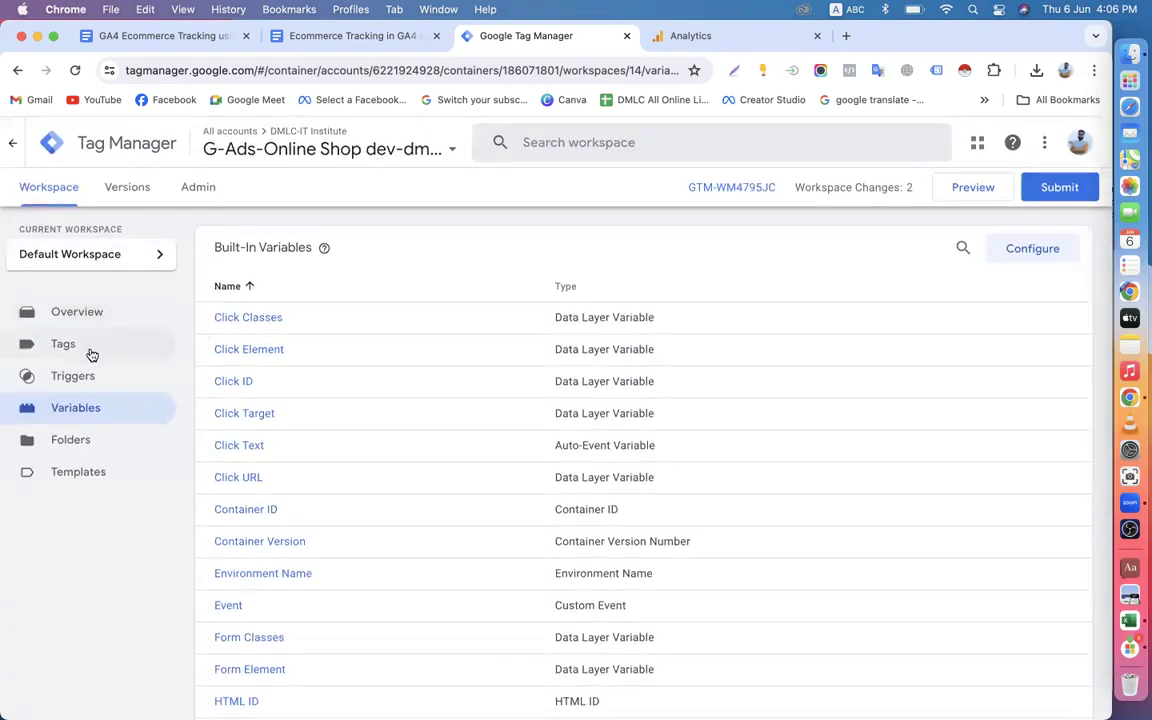
{"action": "left_click", "coordinate": [89, 350]}
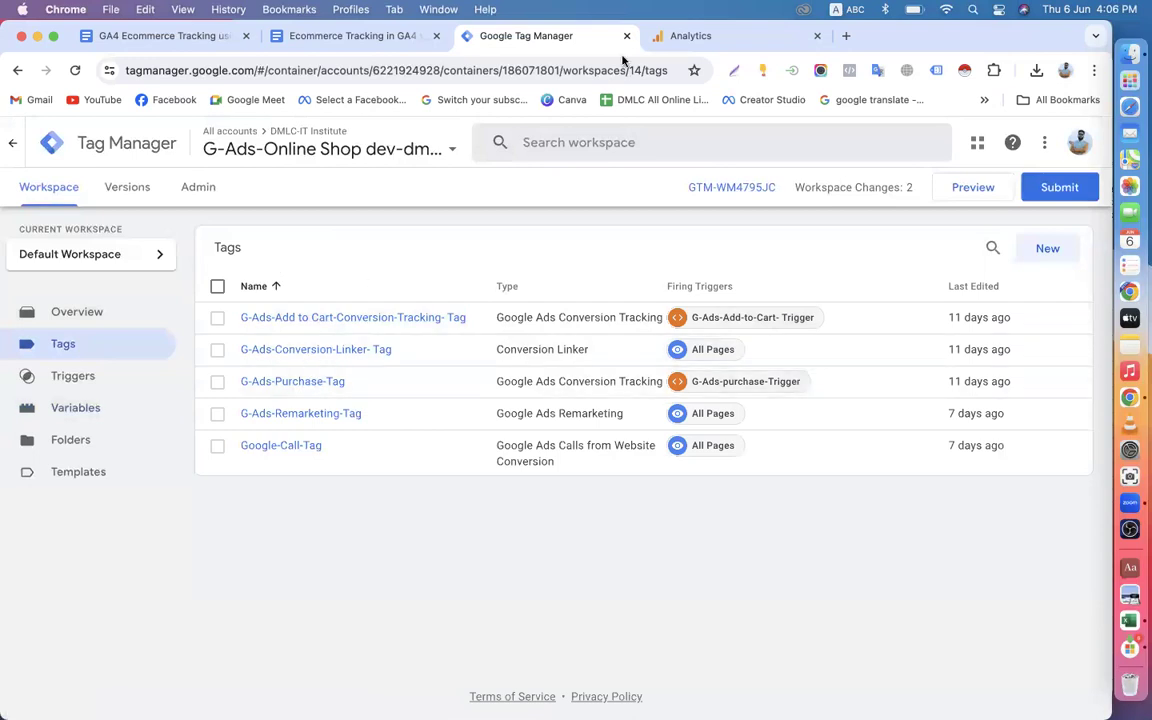
{"action": "left_click", "coordinate": [676, 36]}
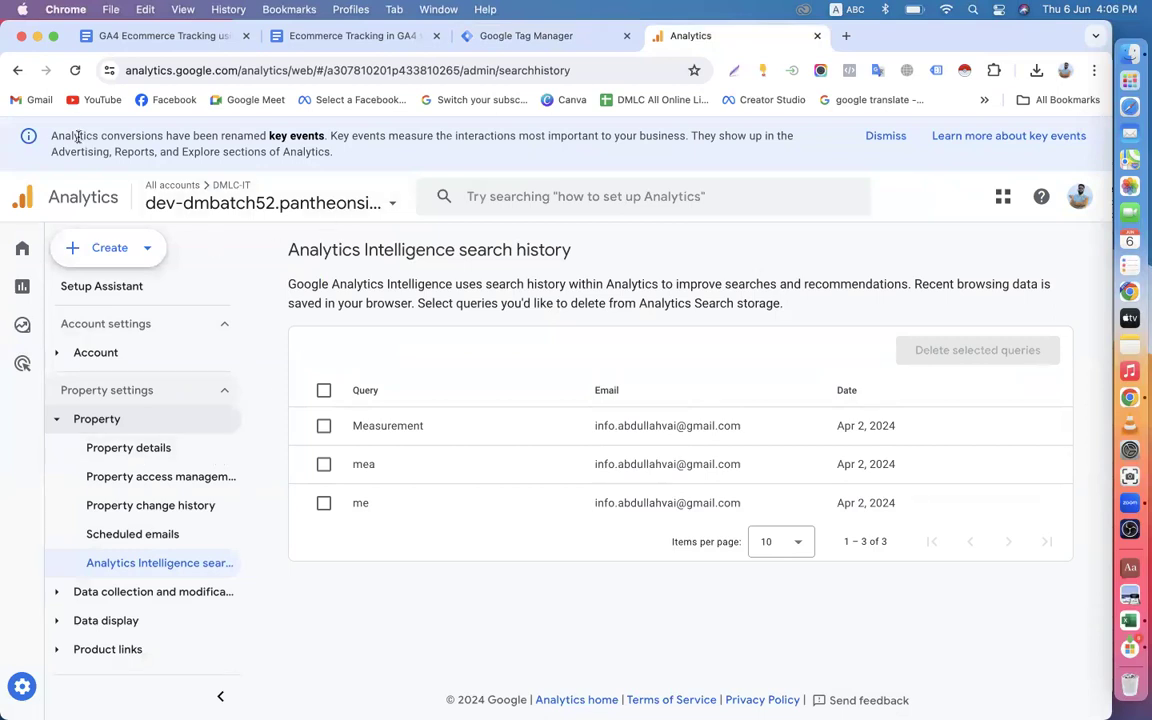
{"action": "left_click", "coordinate": [465, 36]}
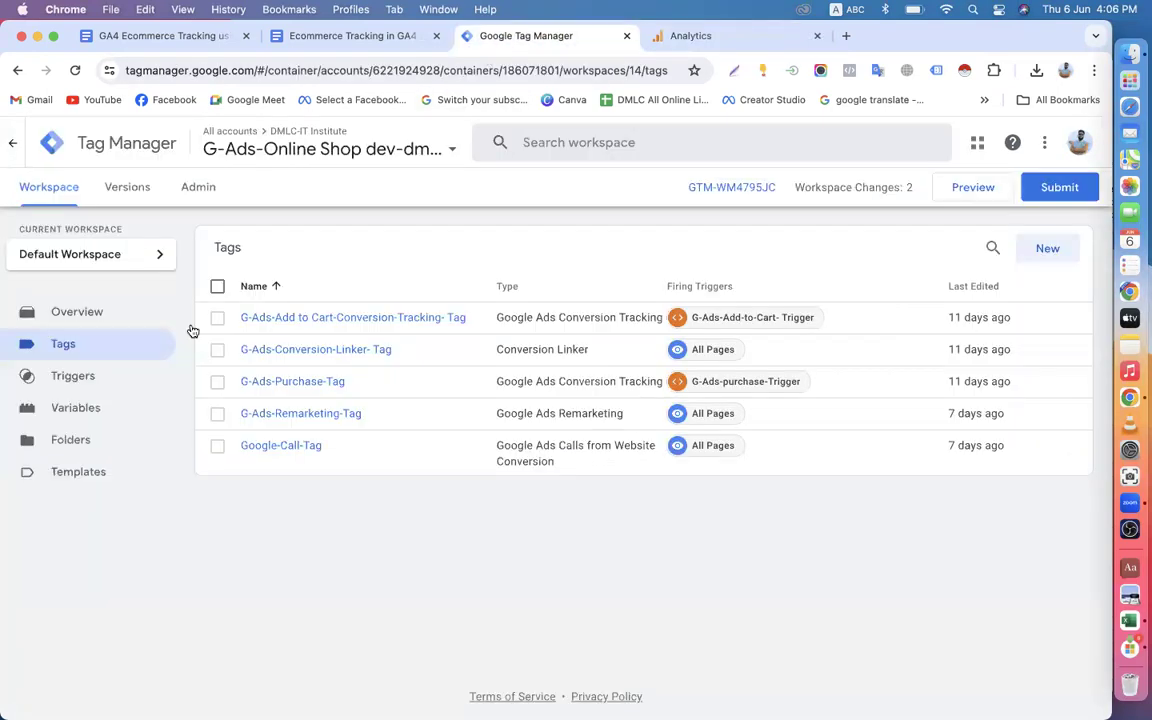
Open the bookmarked Online Shop website, dev-dmbatch59.pantheonsite.io, in a new browser tab.
{"action": "left_click", "coordinate": [847, 37]}
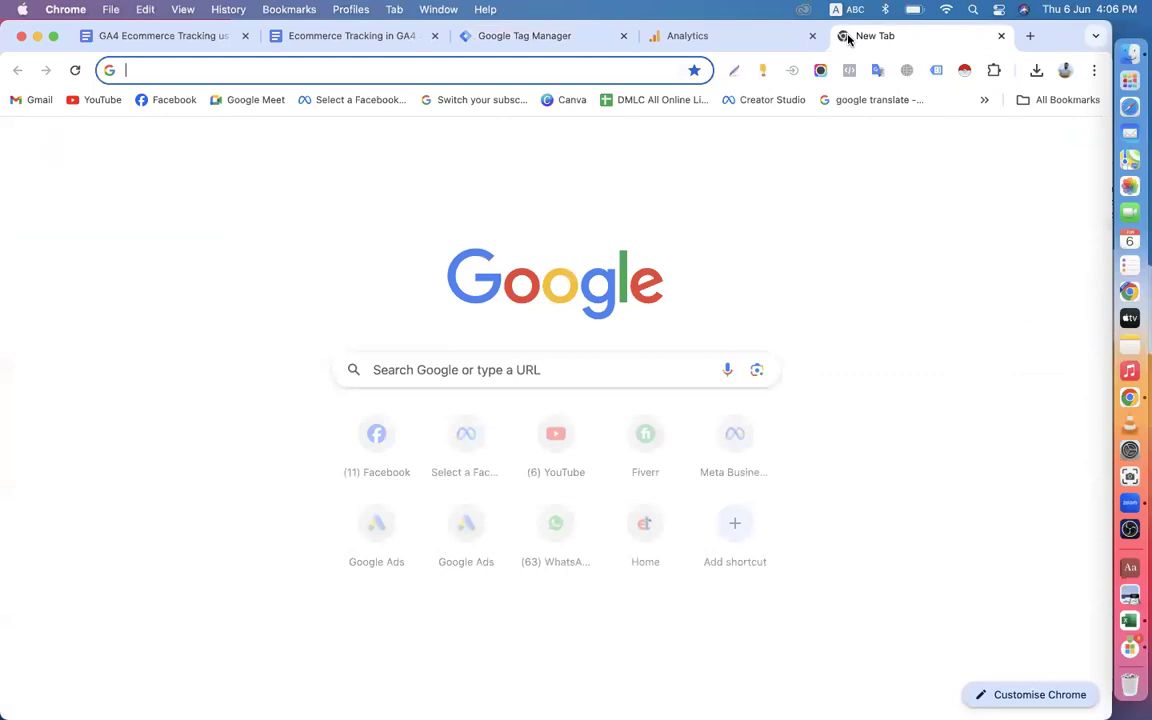
{"action": "left_click", "coordinate": [984, 100]}
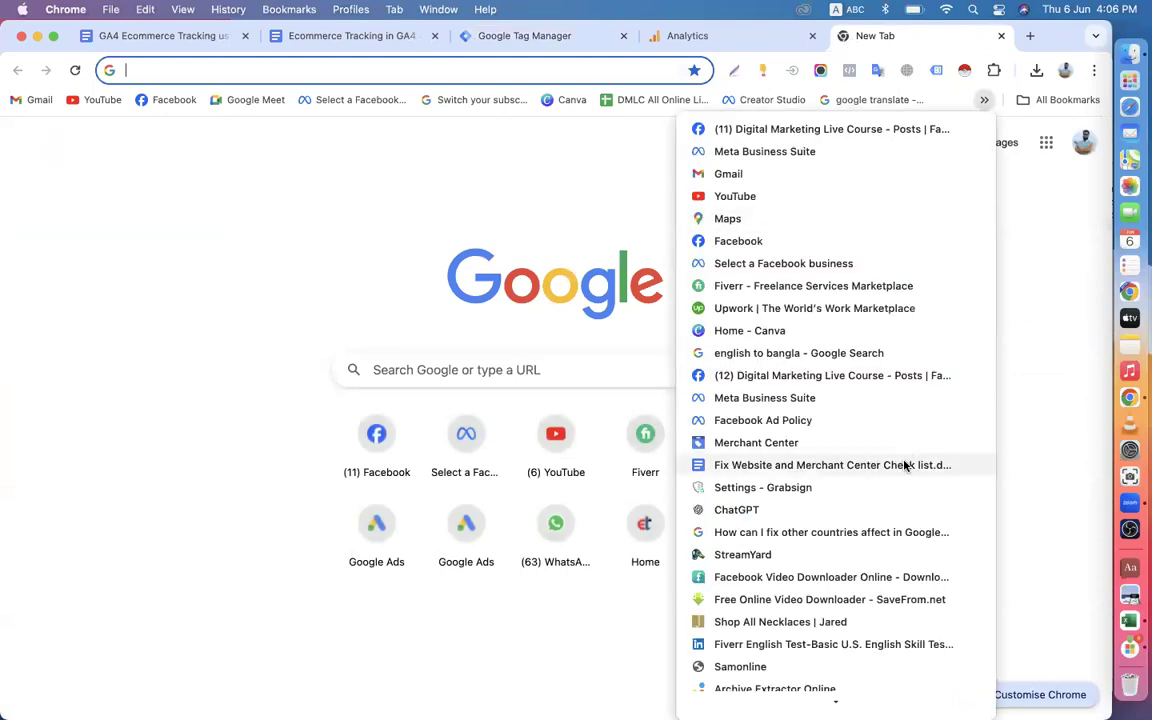
{"action": "scroll", "coordinate": [905, 465], "scroll_direction": "down", "scroll_amount": 5}
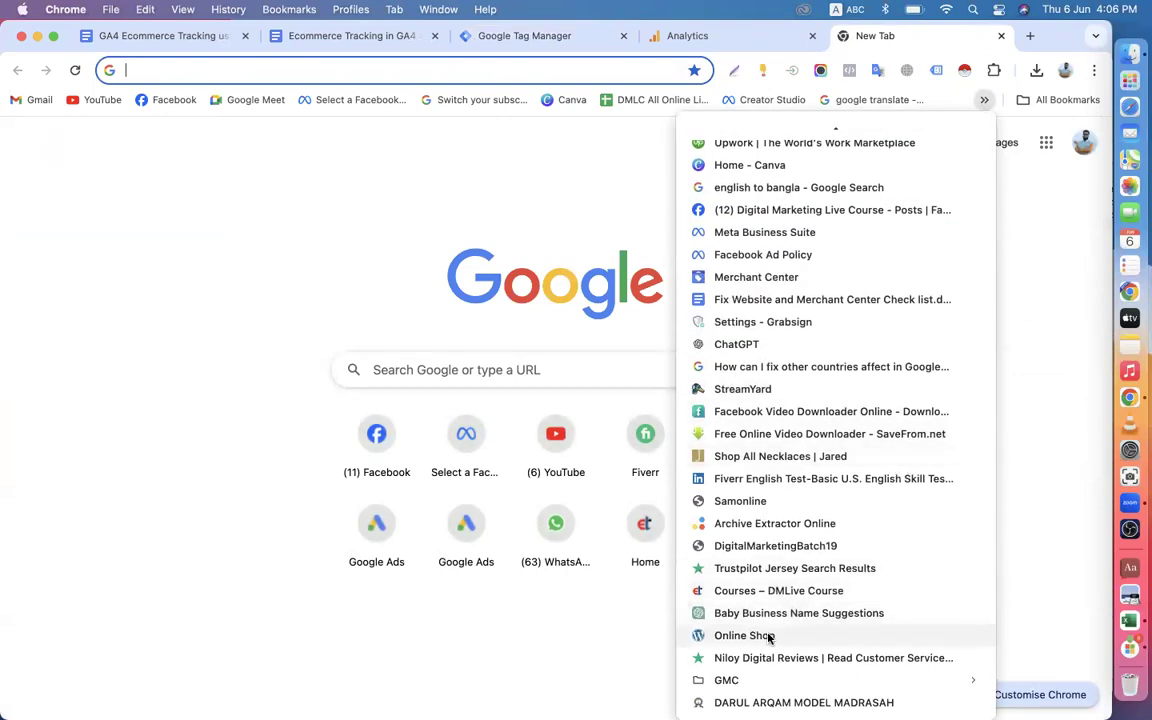
{"action": "left_click", "coordinate": [805, 635]}
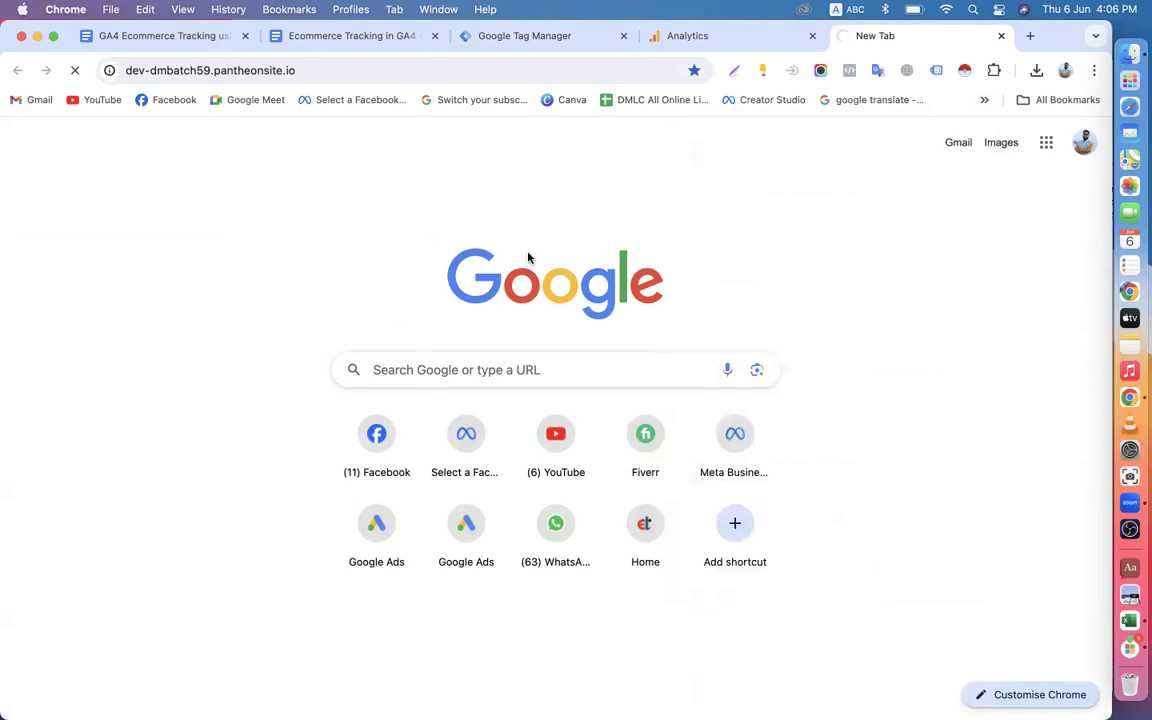
Check that the Online Shop site has loaded and open its WordPress admin dashboard at /wp-admin.
{"action": "left_click", "coordinate": [525, 37]}
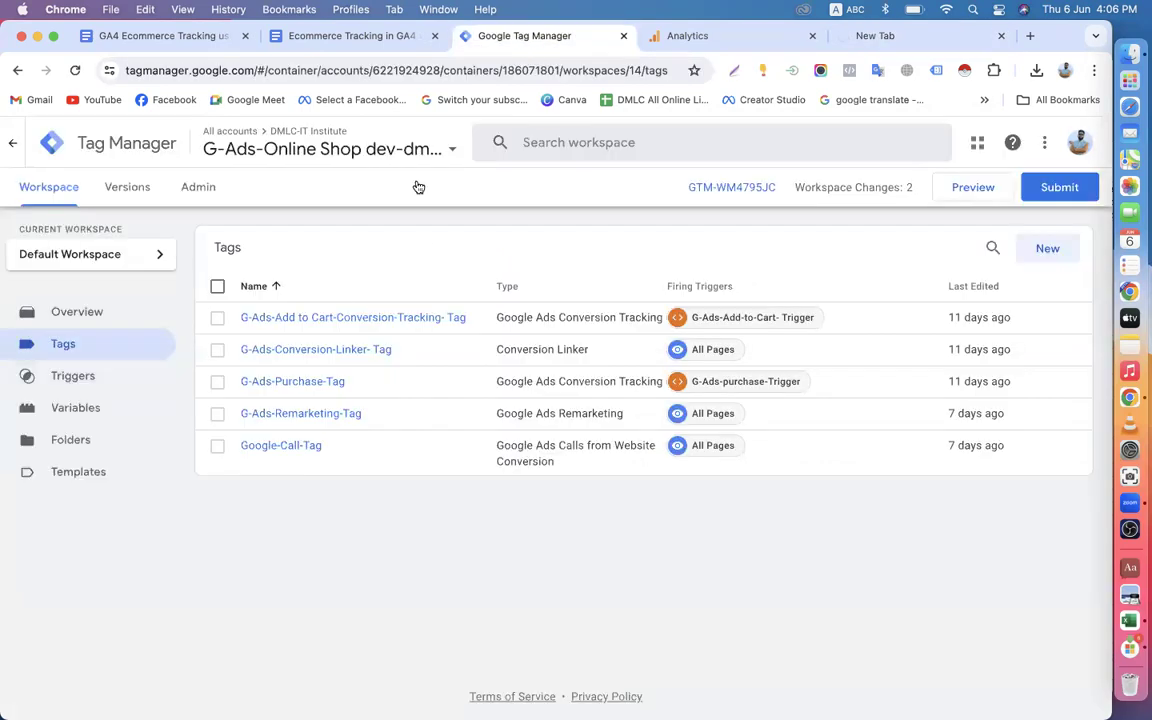
{"action": "left_click", "coordinate": [874, 37]}
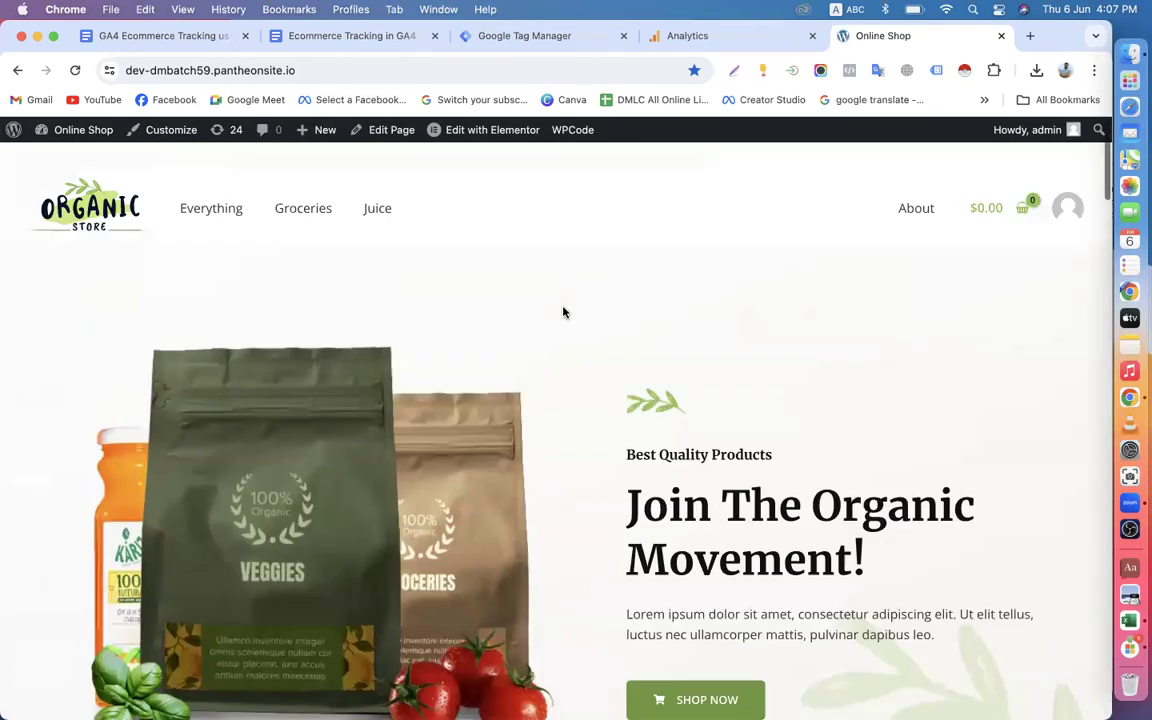
{"action": "left_click", "coordinate": [355, 72]}
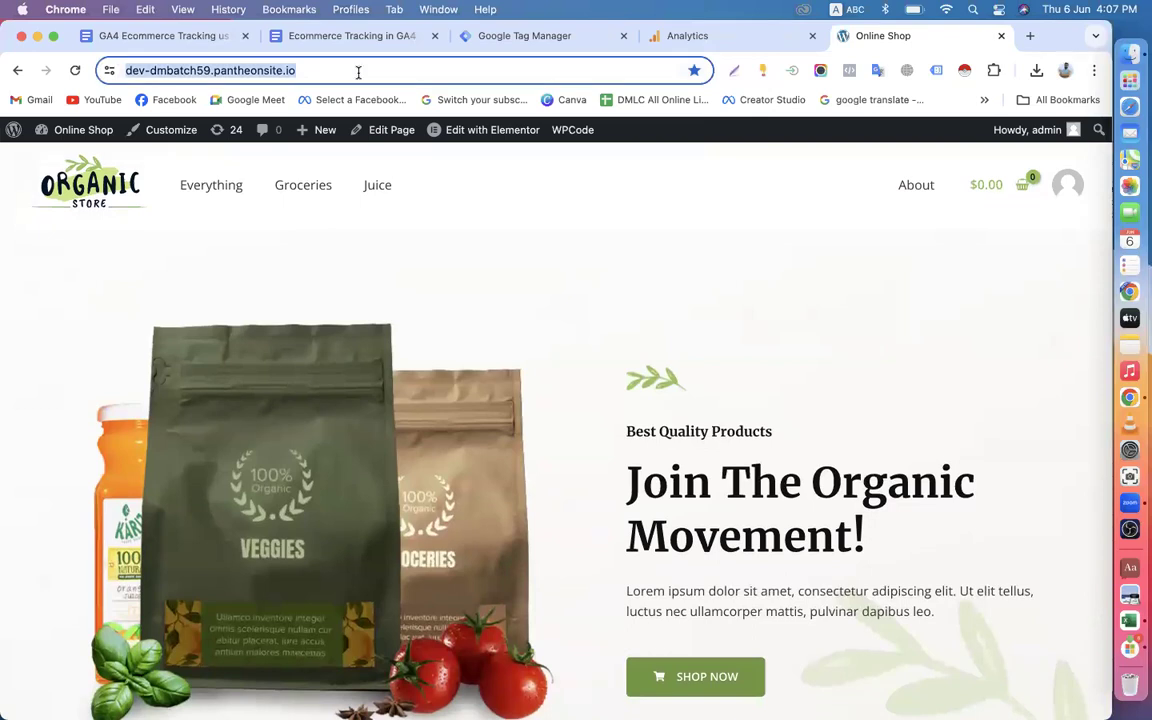
{"action": "left_click", "coordinate": [360, 72]}
{"action": "type", "text": "//"}
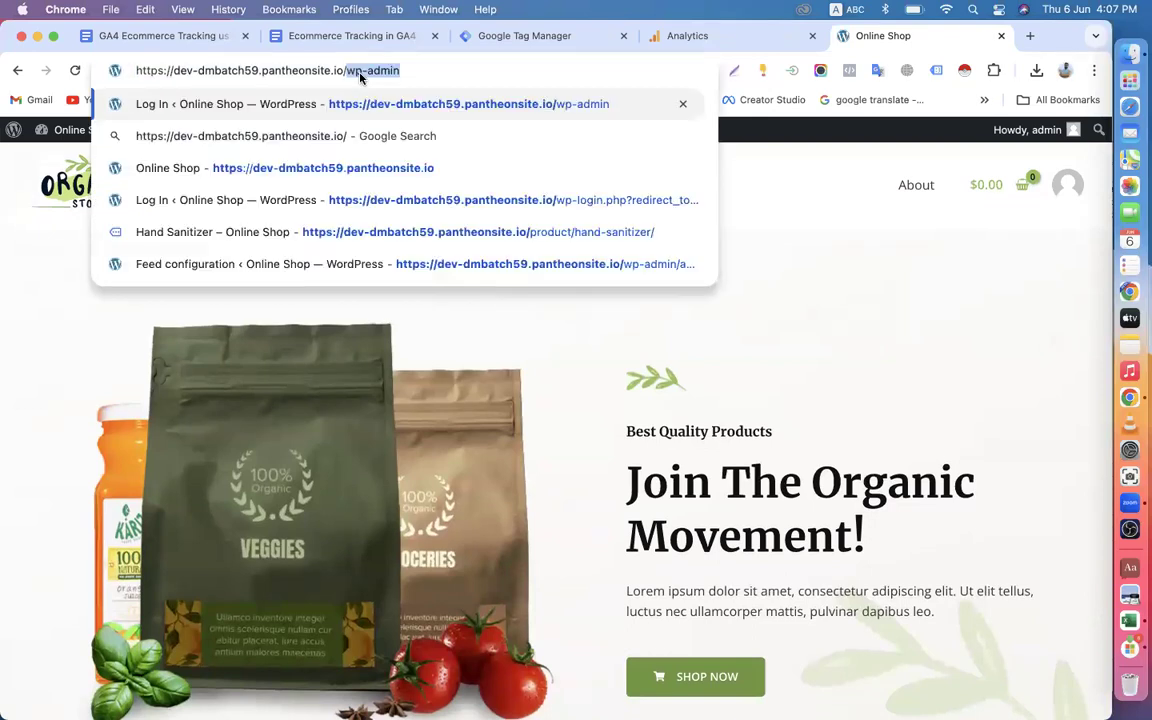
{"action": "key", "text": "Return"}
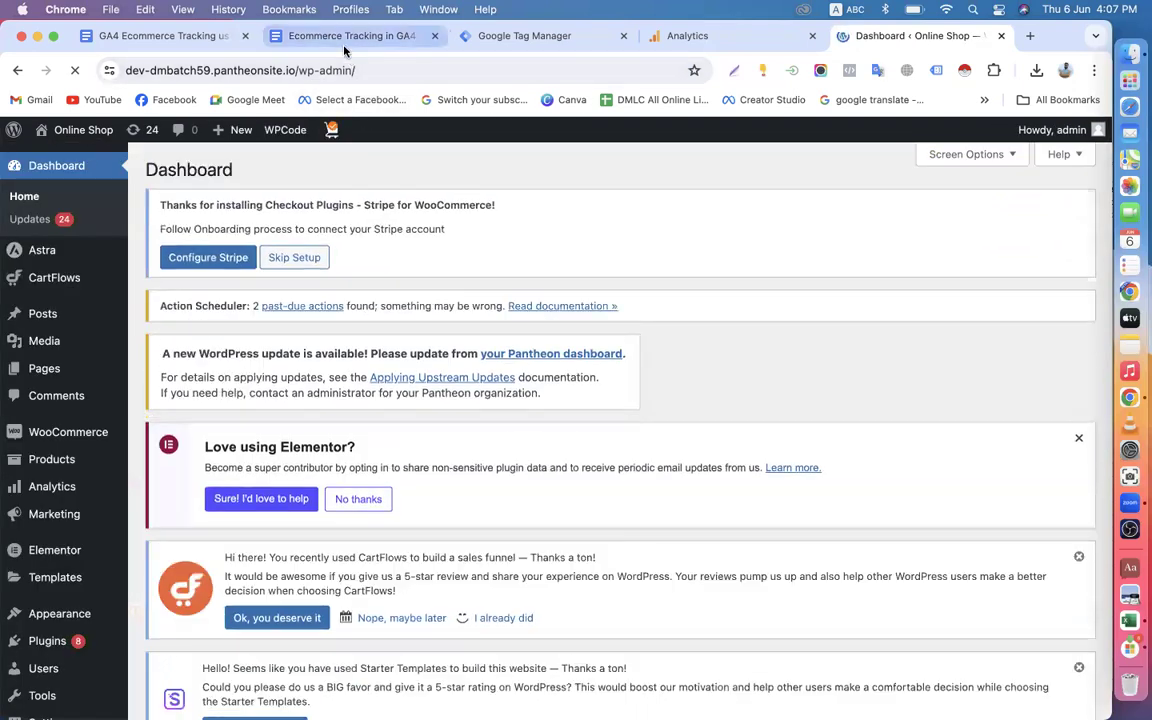
Review Step-1 in the ecommerce tracking guide and open the Google Tag Manager settings in the site's WordPress admin.
{"action": "left_click", "coordinate": [340, 40]}
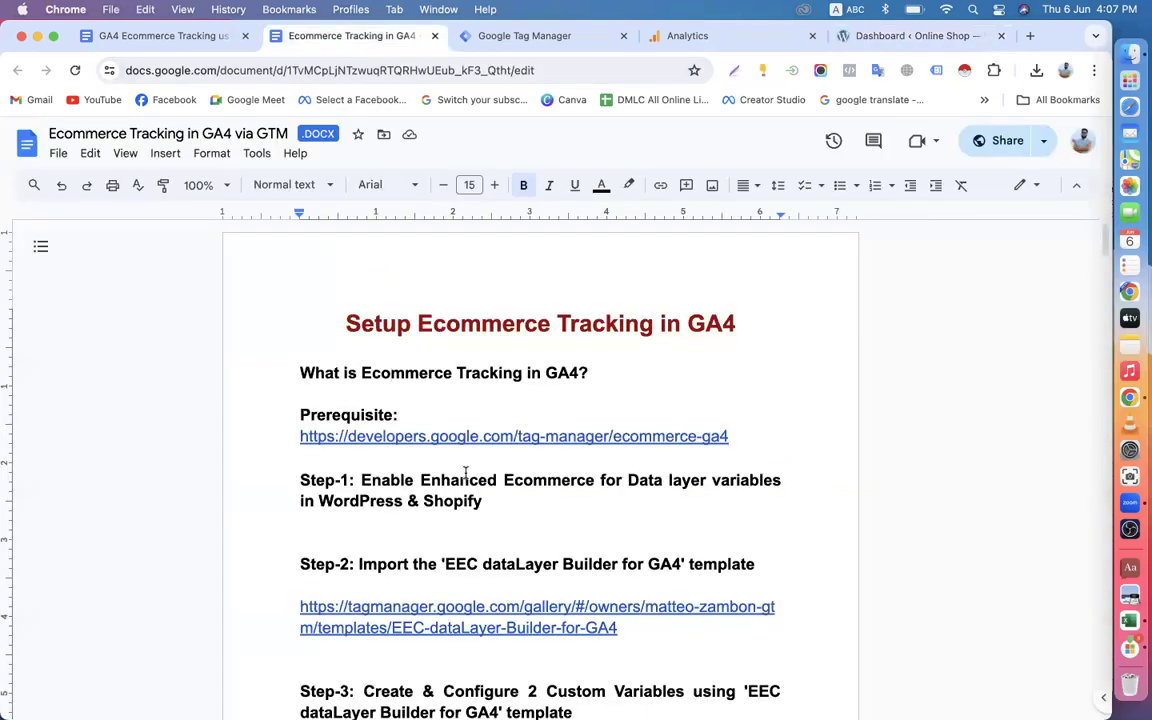
{"action": "scroll", "coordinate": [465, 472], "scroll_direction": "down", "scroll_amount": 2}
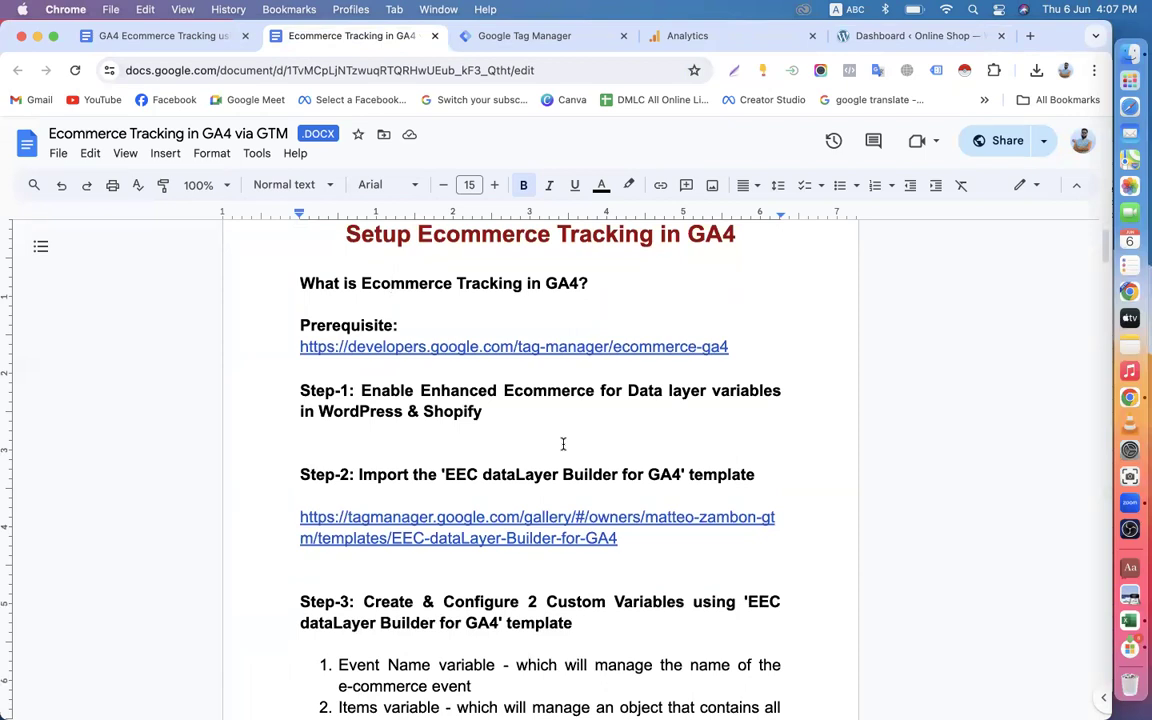
{"action": "left_click", "coordinate": [884, 36]}
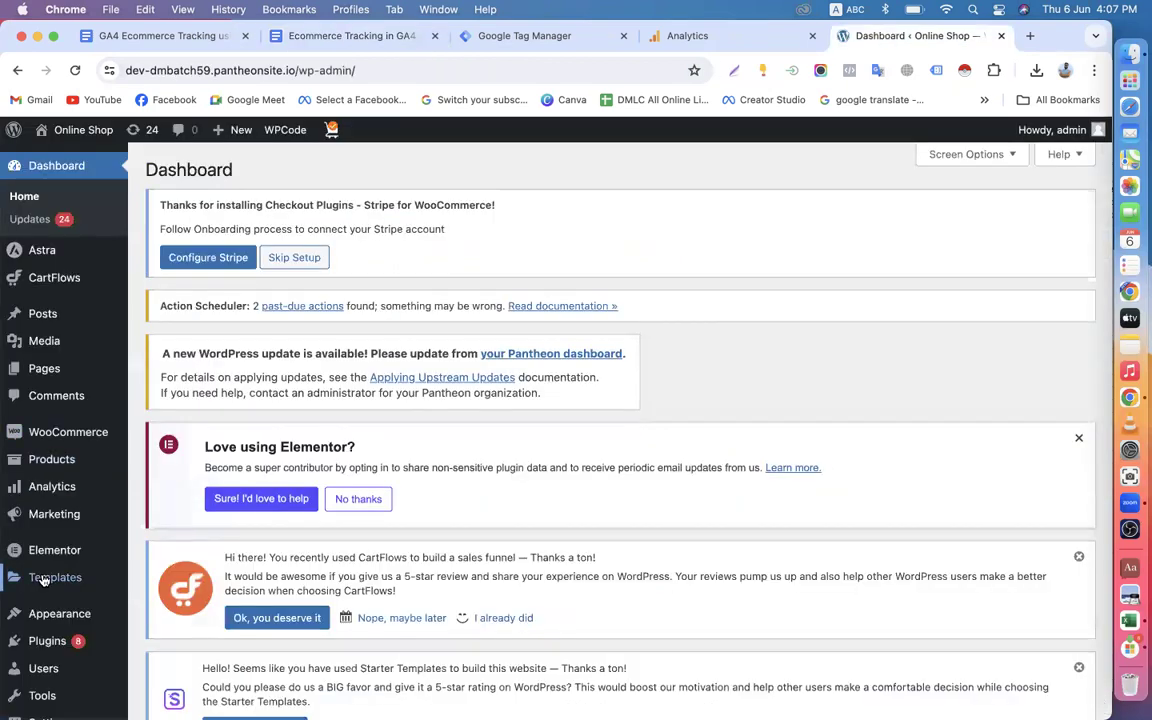
{"action": "scroll", "coordinate": [43, 580], "scroll_direction": "down", "scroll_amount": 5}
{"action": "mouse_move", "coordinate": [48, 606]}
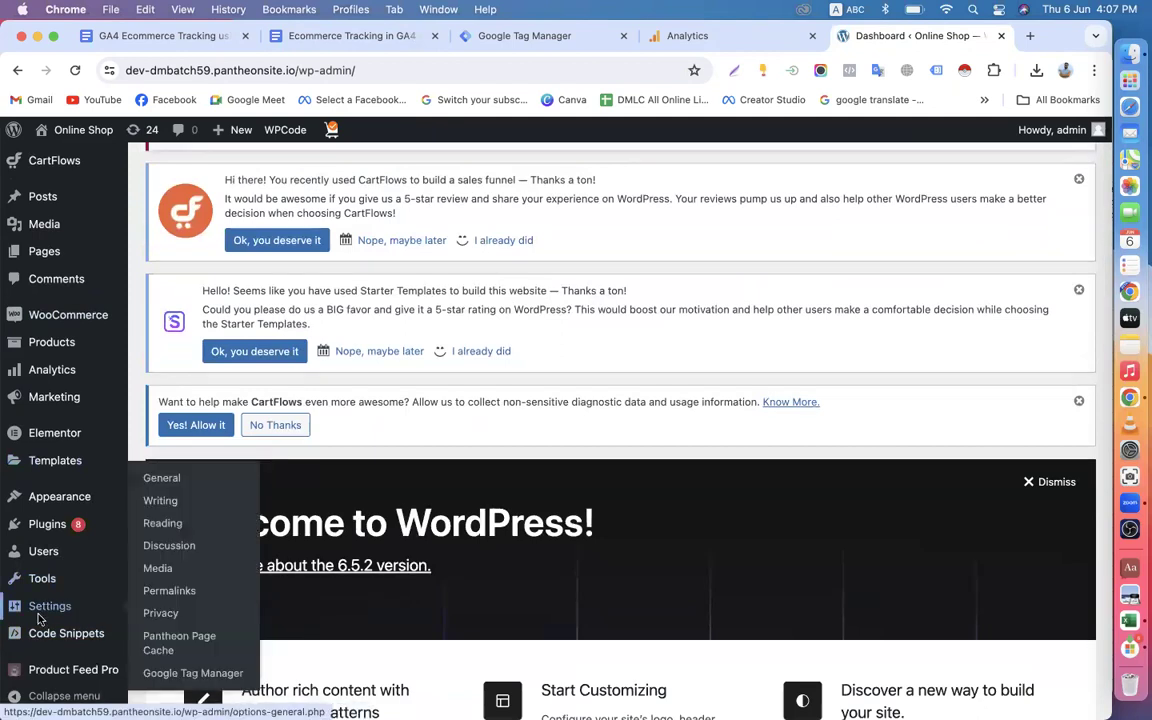
{"action": "left_click", "coordinate": [184, 680]}
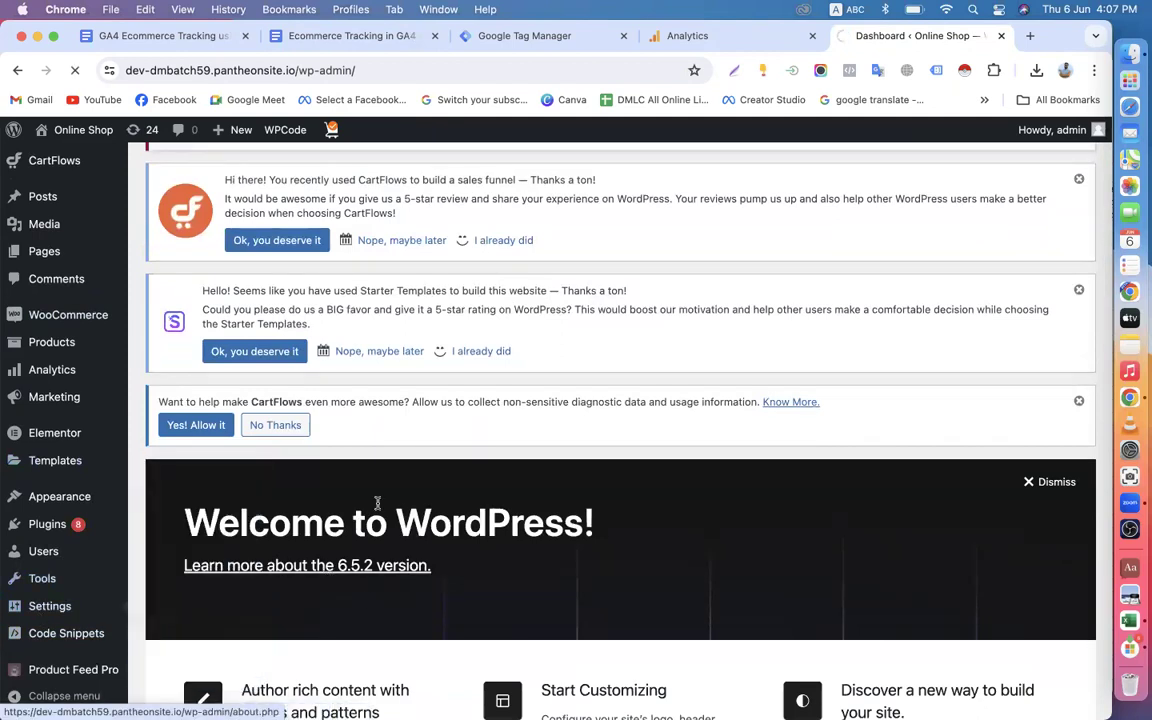
Compare the Google Tag Manager ID in the plugin's general settings with the container ID in Tag Manager.
{"action": "scroll", "coordinate": [480, 545], "scroll_direction": "down", "scroll_amount": 4}
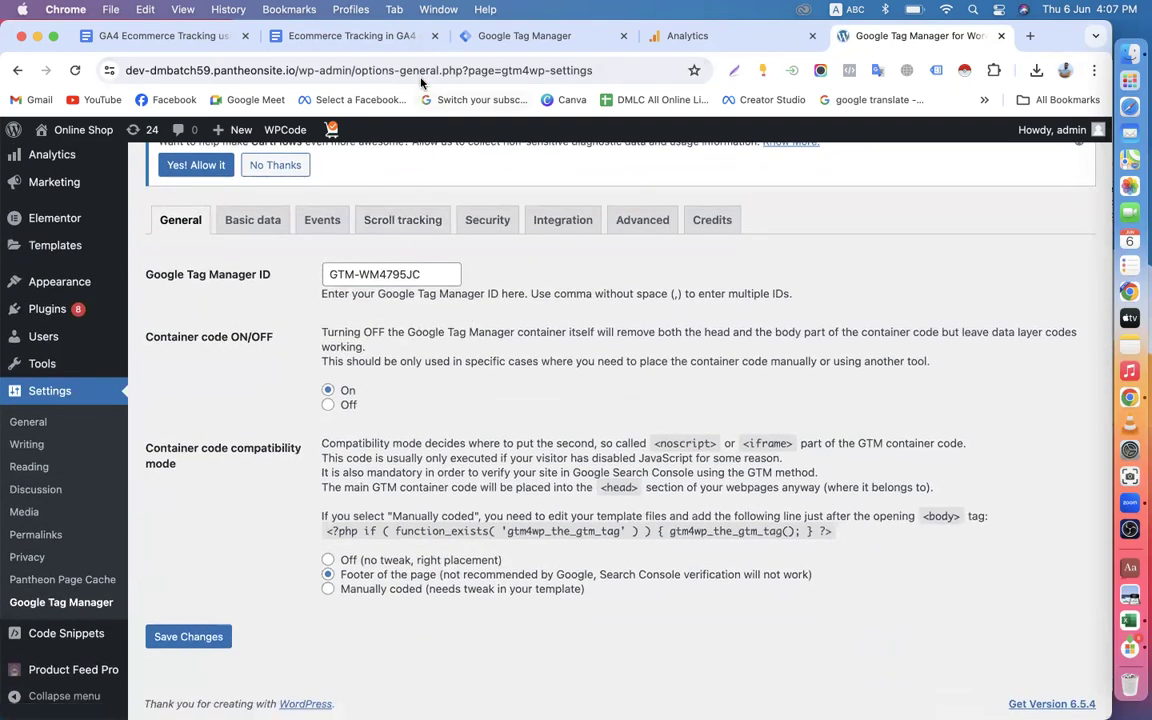
{"action": "left_click", "coordinate": [535, 38]}
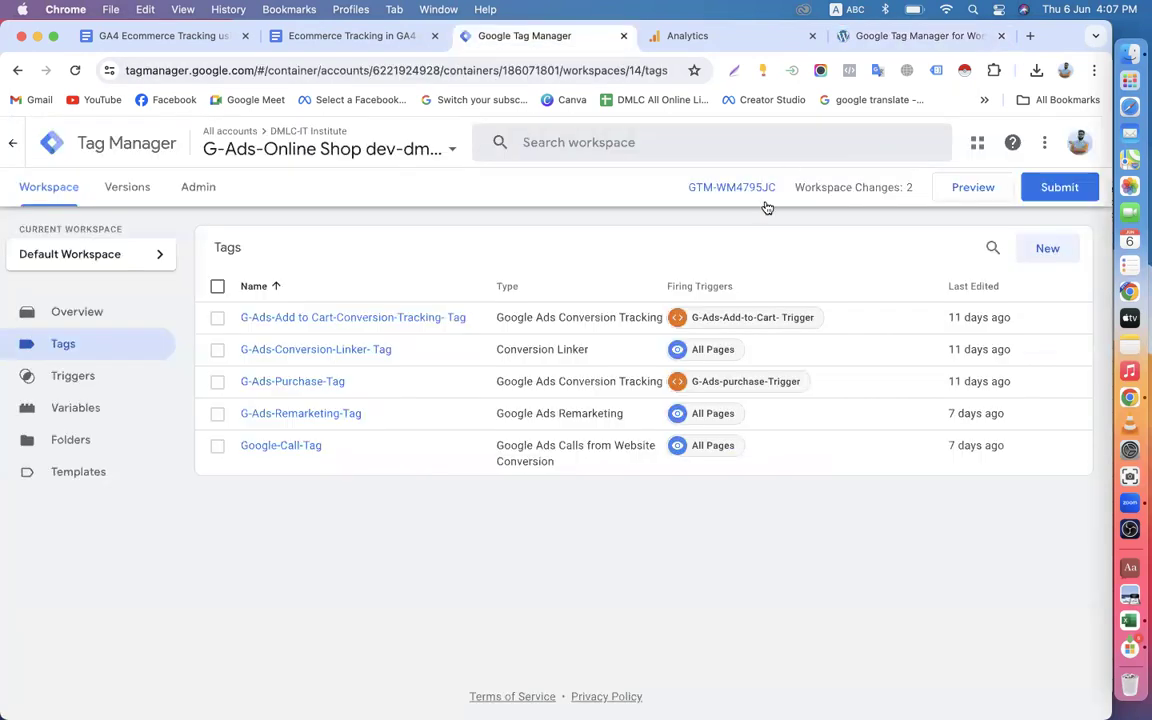
{"action": "left_click", "coordinate": [850, 36]}
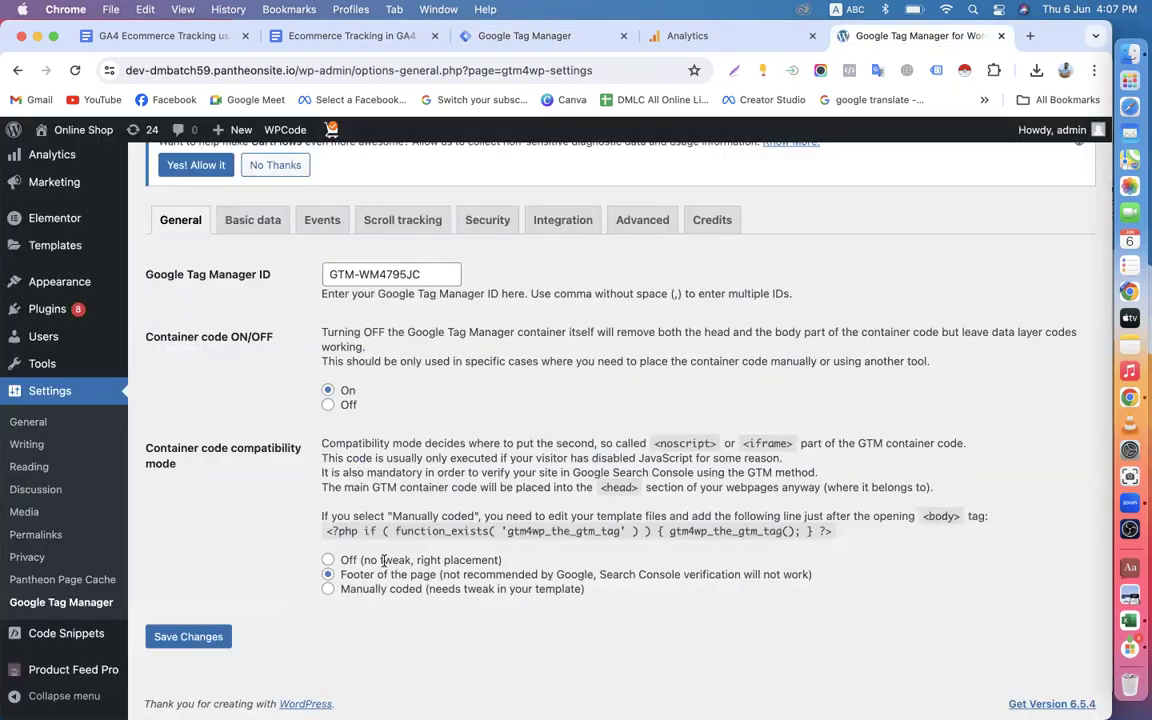
Examine which post data the plugin's basic data settings include in the dataLayer.
{"action": "left_click", "coordinate": [256, 222]}
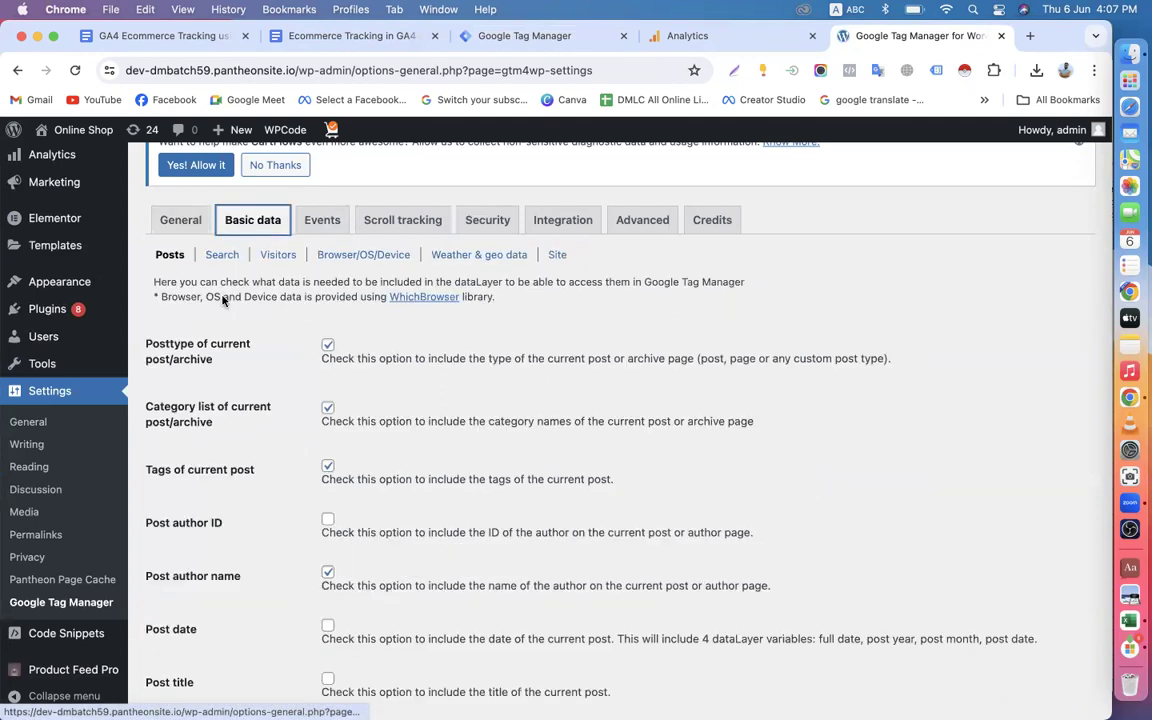
{"action": "scroll", "coordinate": [283, 461], "scroll_direction": "down", "scroll_amount": 5}
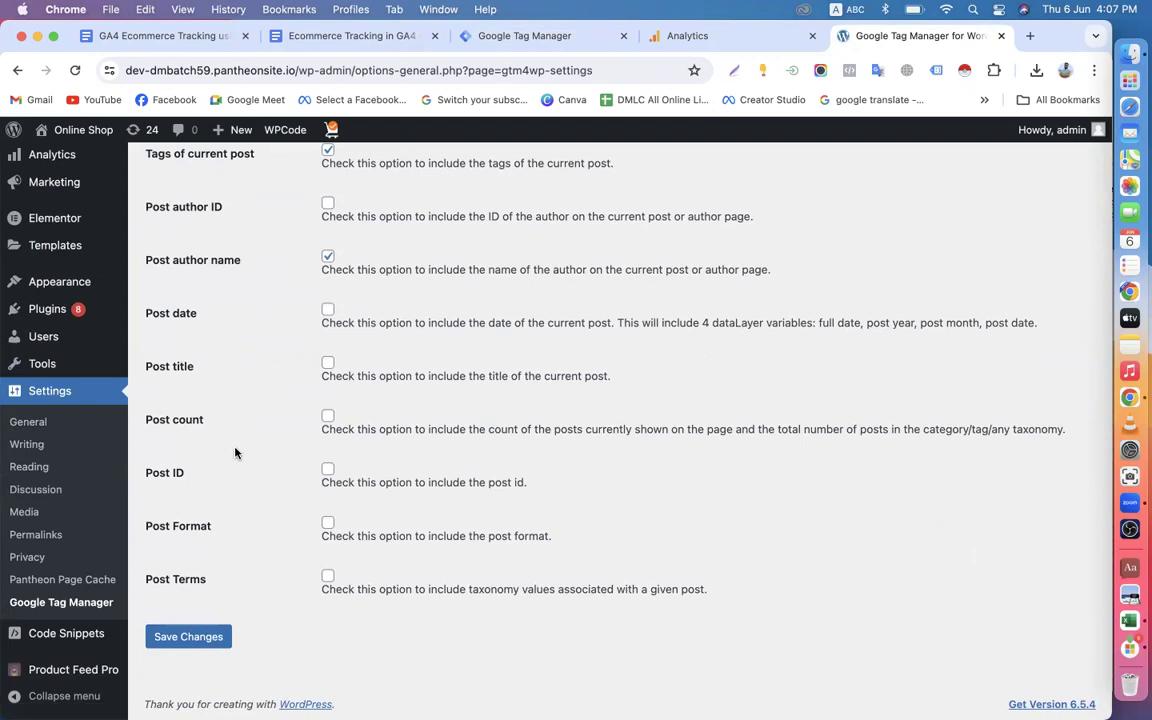
{"action": "scroll", "coordinate": [235, 453], "scroll_direction": "up", "scroll_amount": 2}
{"action": "scroll", "coordinate": [264, 362], "scroll_direction": "up", "scroll_amount": 1}
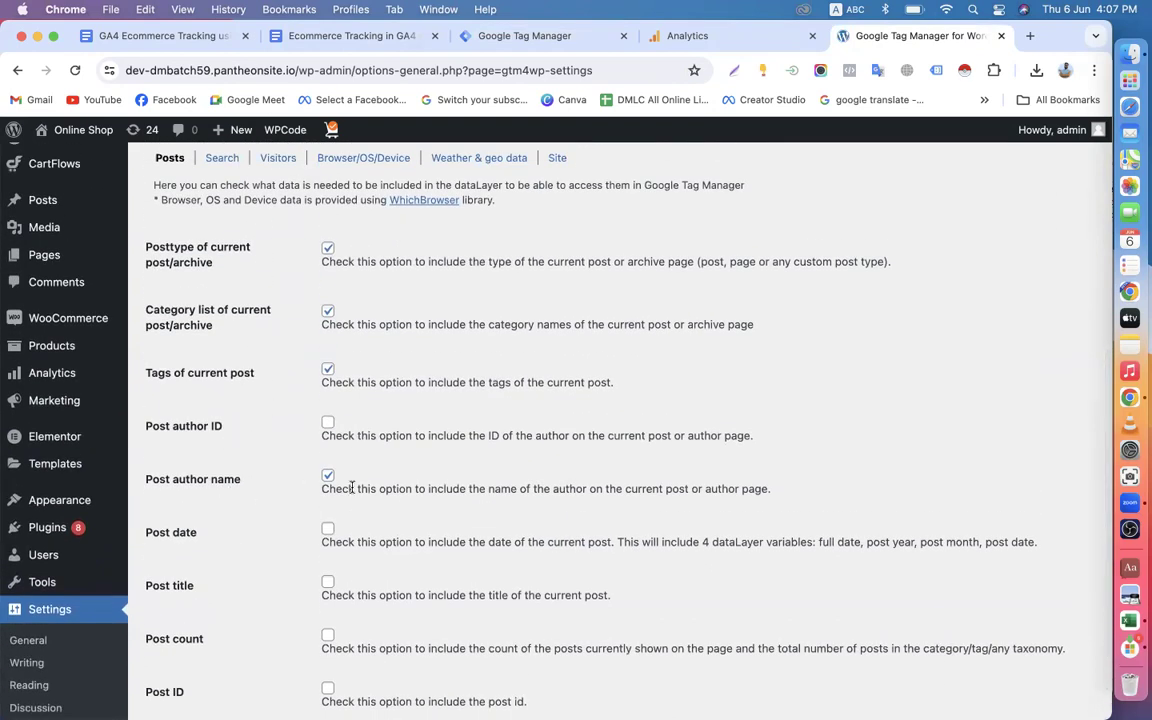
{"action": "scroll", "coordinate": [237, 455], "scroll_direction": "down", "scroll_amount": 1}
{"action": "scroll", "coordinate": [250, 455], "scroll_direction": "up", "scroll_amount": 3}
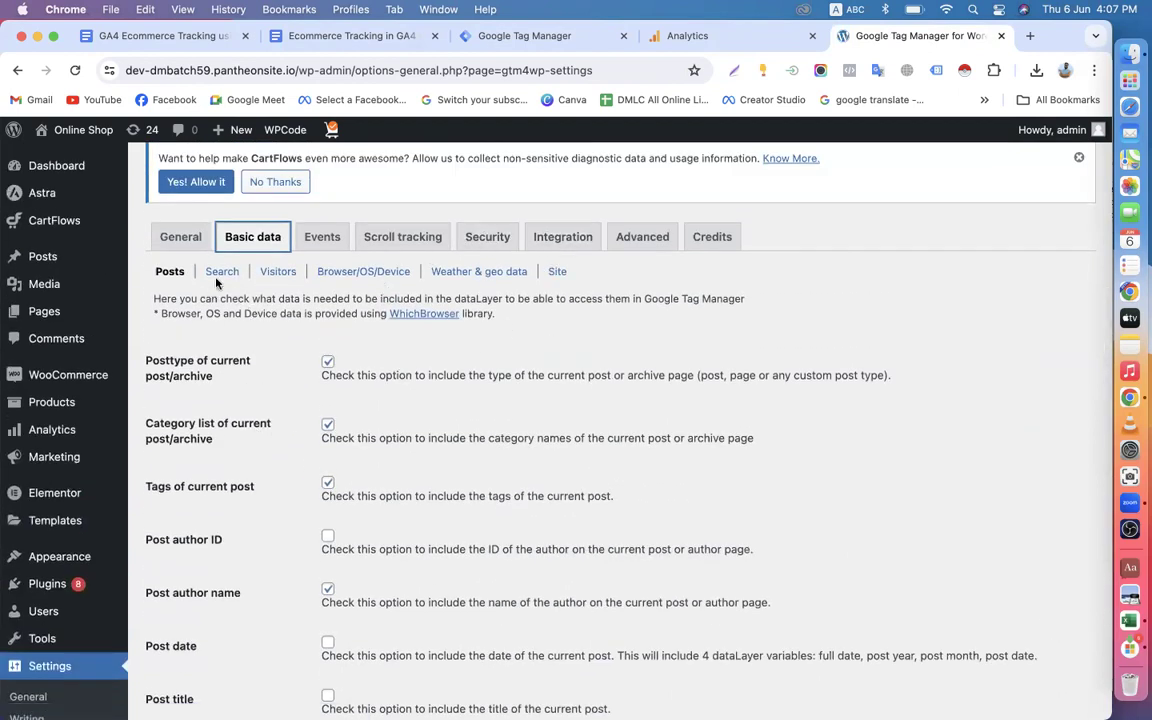
Examine the plugin's WooCommerce integration settings, including e-commerce tracking and the cart, customer and order data options.
{"action": "left_click", "coordinate": [560, 237]}
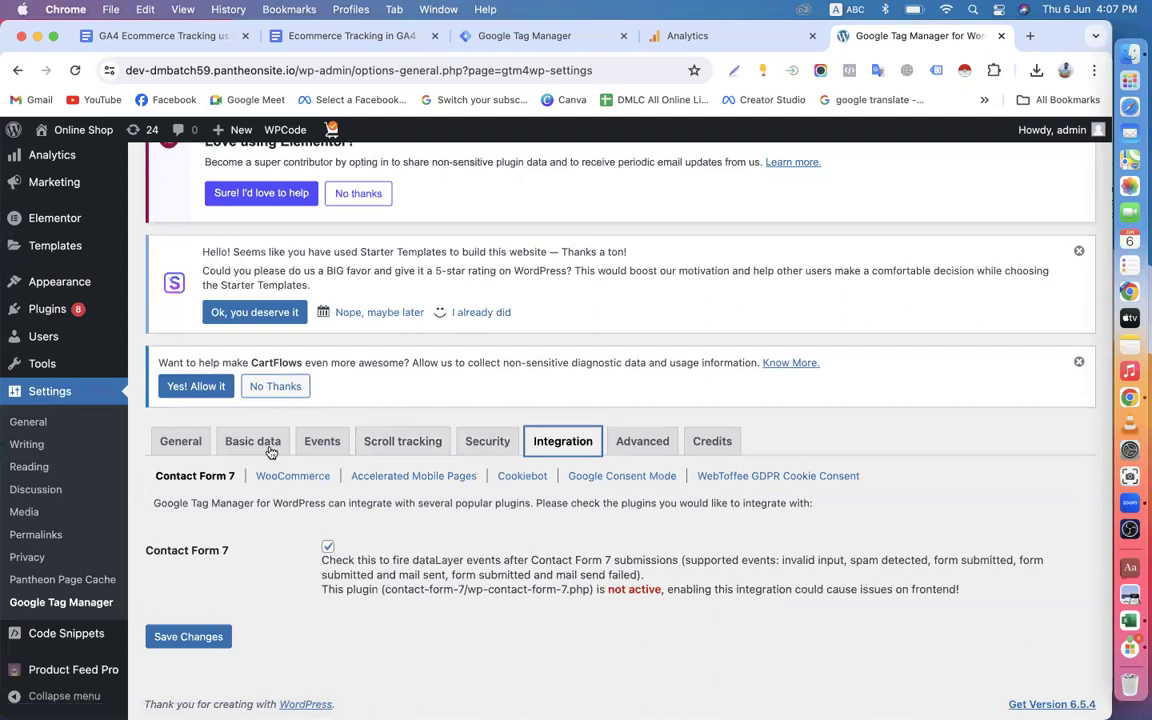
{"action": "left_click", "coordinate": [306, 478]}
{"action": "scroll", "coordinate": [250, 300], "scroll_direction": "down", "scroll_amount": 5}
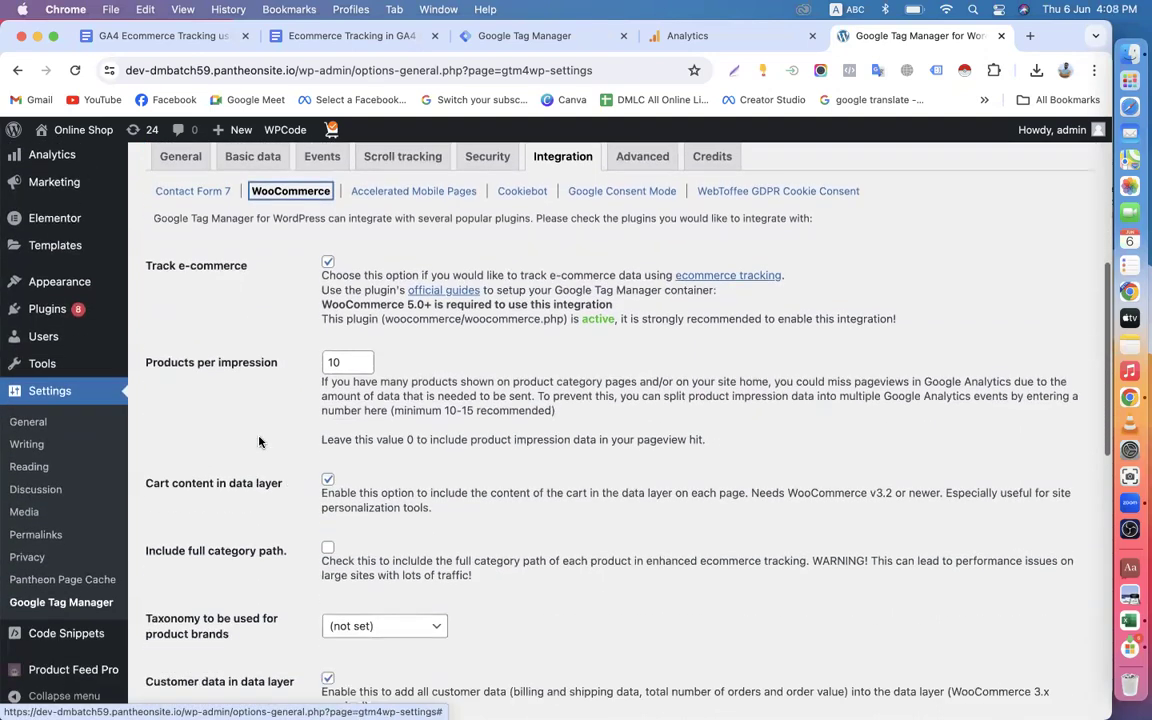
{"action": "scroll", "coordinate": [290, 450], "scroll_direction": "down", "scroll_amount": 5}
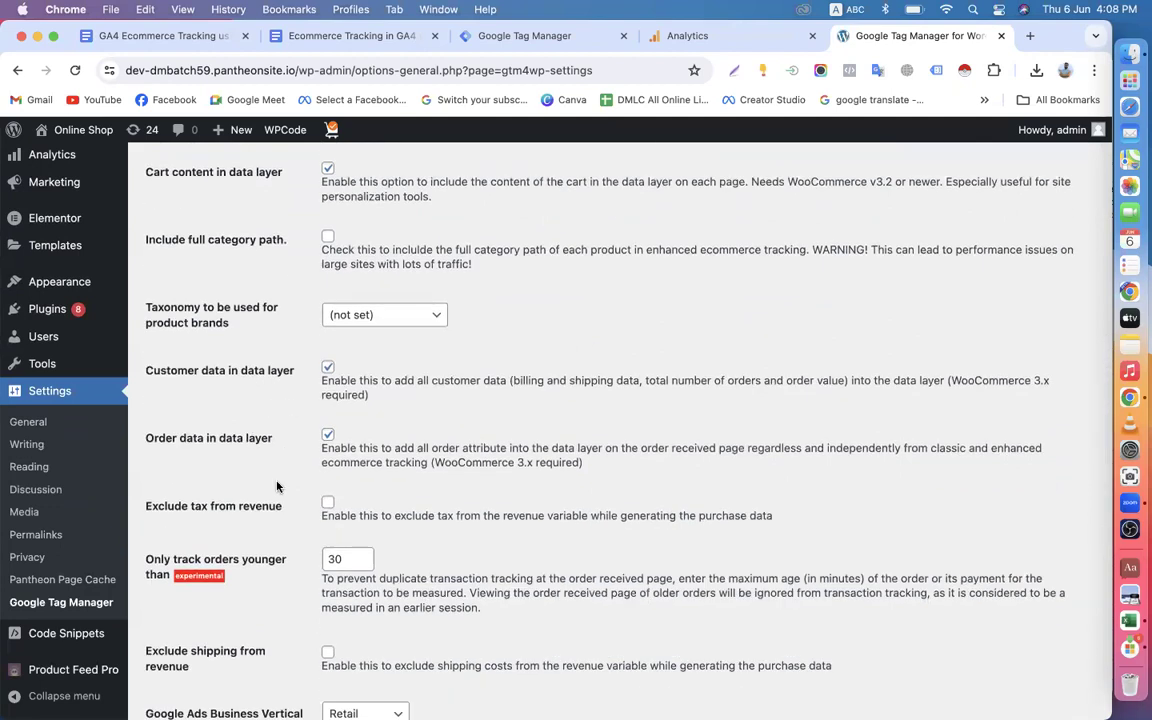
{"action": "scroll", "coordinate": [280, 390], "scroll_direction": "down", "scroll_amount": 3}
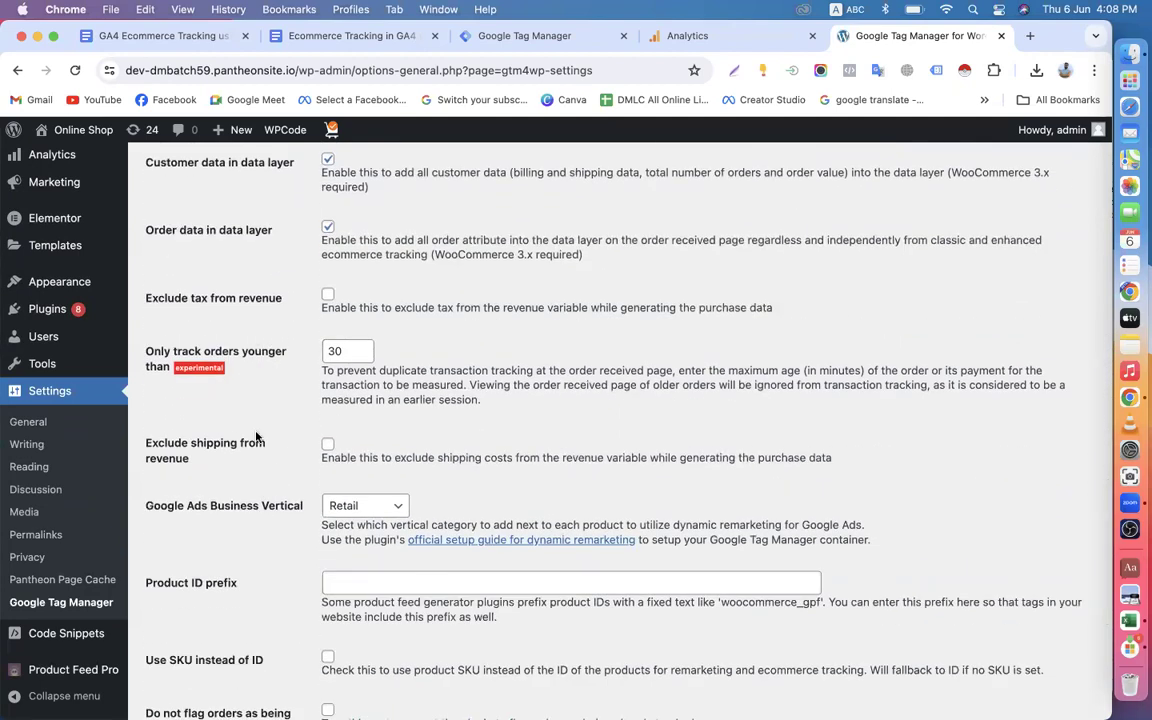
{"action": "scroll", "coordinate": [256, 437], "scroll_direction": "down", "scroll_amount": 5}
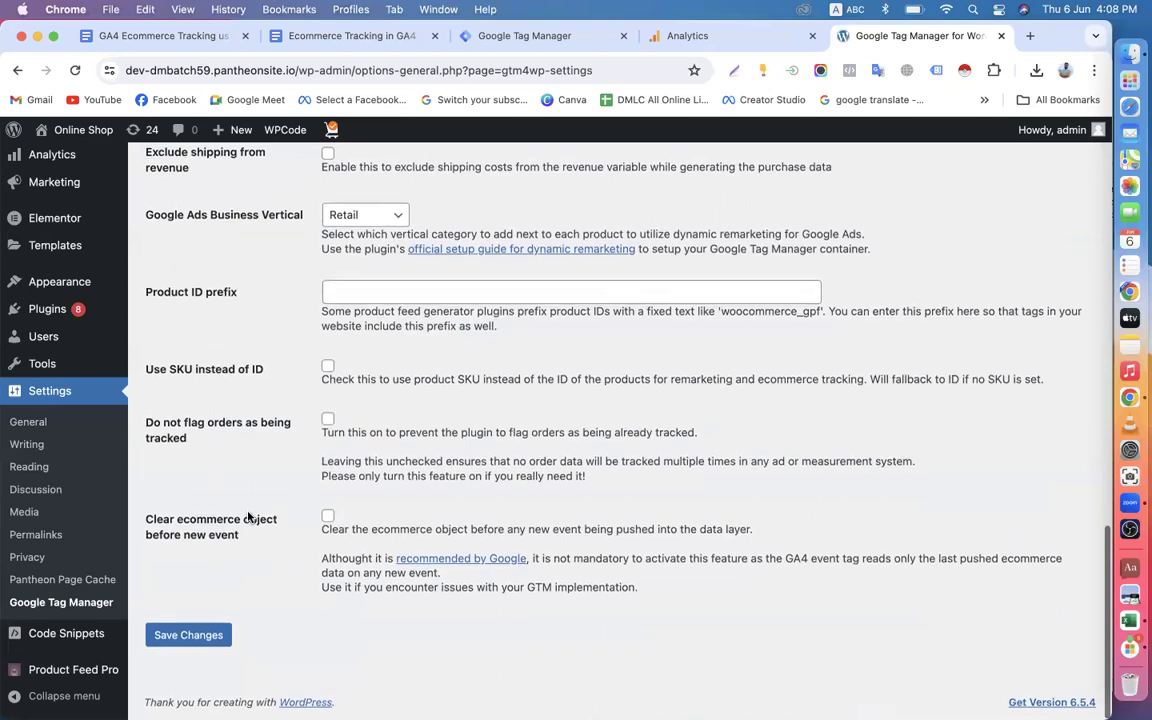
{"action": "scroll", "coordinate": [248, 516], "scroll_direction": "up", "scroll_amount": 10}
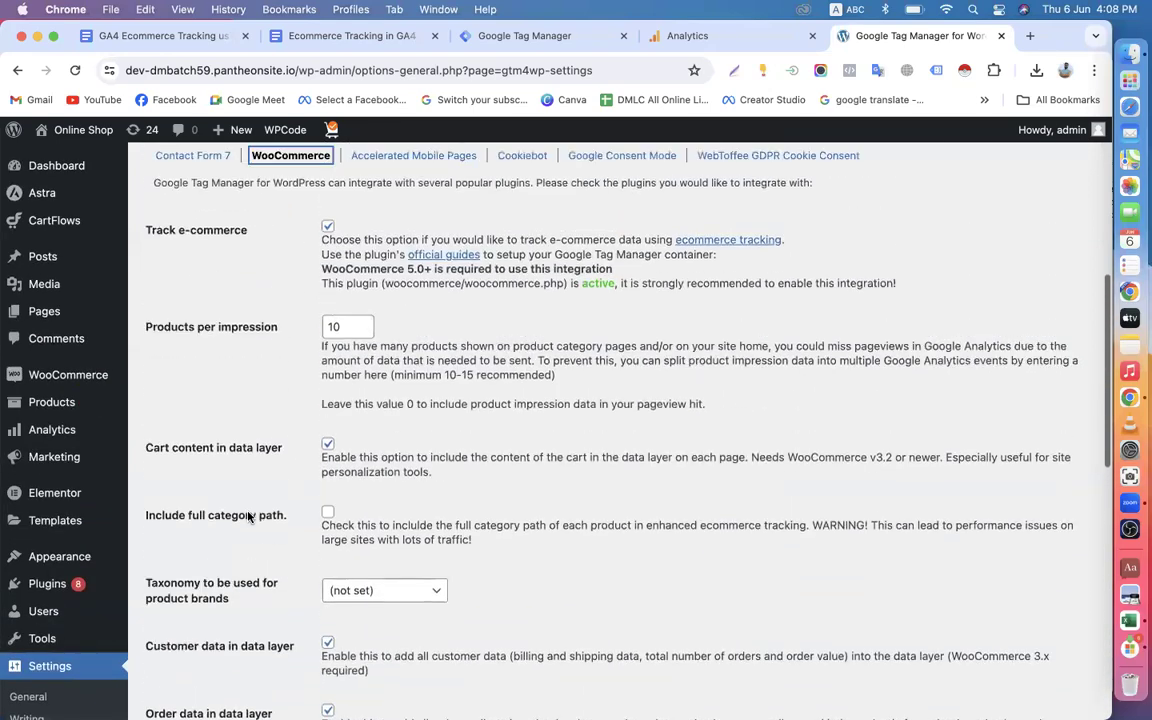
{"action": "scroll", "coordinate": [248, 516], "scroll_direction": "down", "scroll_amount": 10}
{"action": "scroll", "coordinate": [248, 516], "scroll_direction": "up", "scroll_amount": 12}
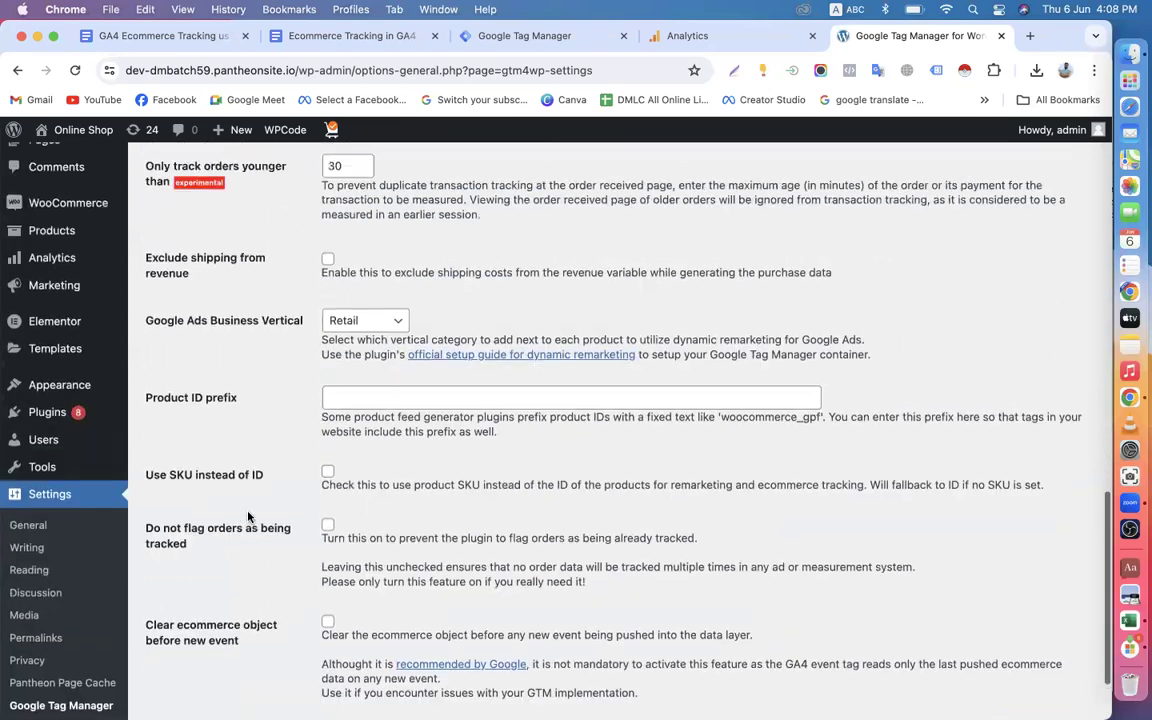
{"action": "scroll", "coordinate": [456, 341], "scroll_direction": "up", "scroll_amount": 3}
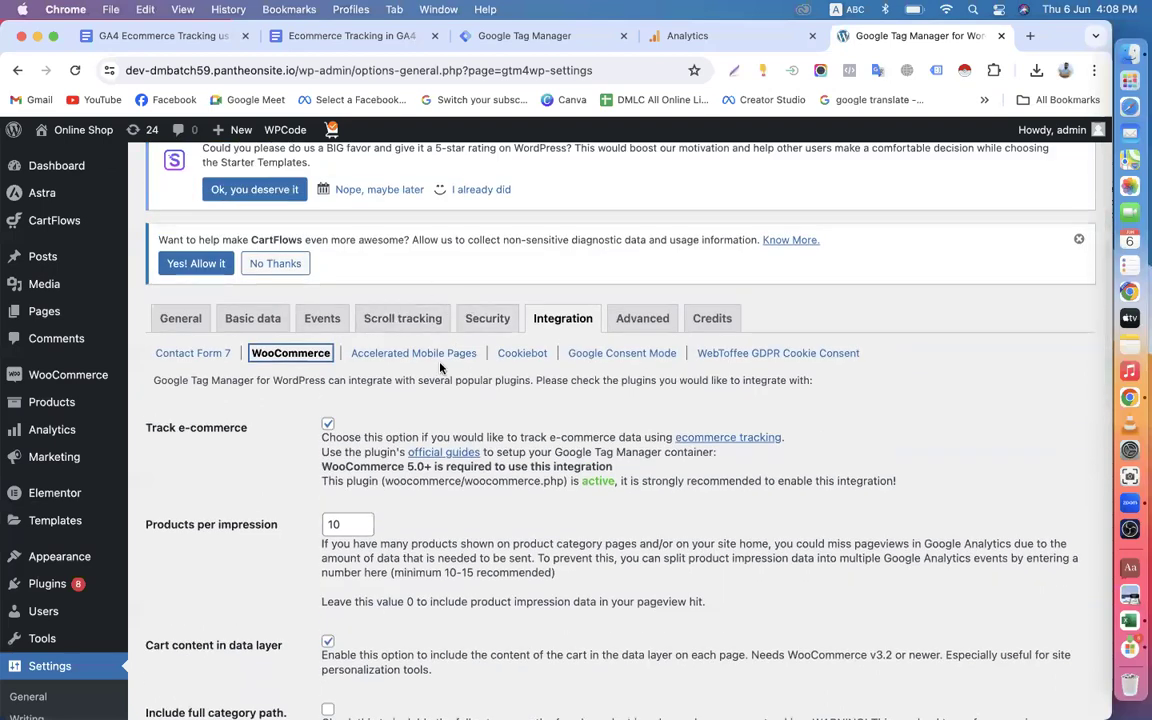
Enable the scroll tracker script in the plugin's scroll tracking settings.
{"action": "left_click", "coordinate": [388, 327]}
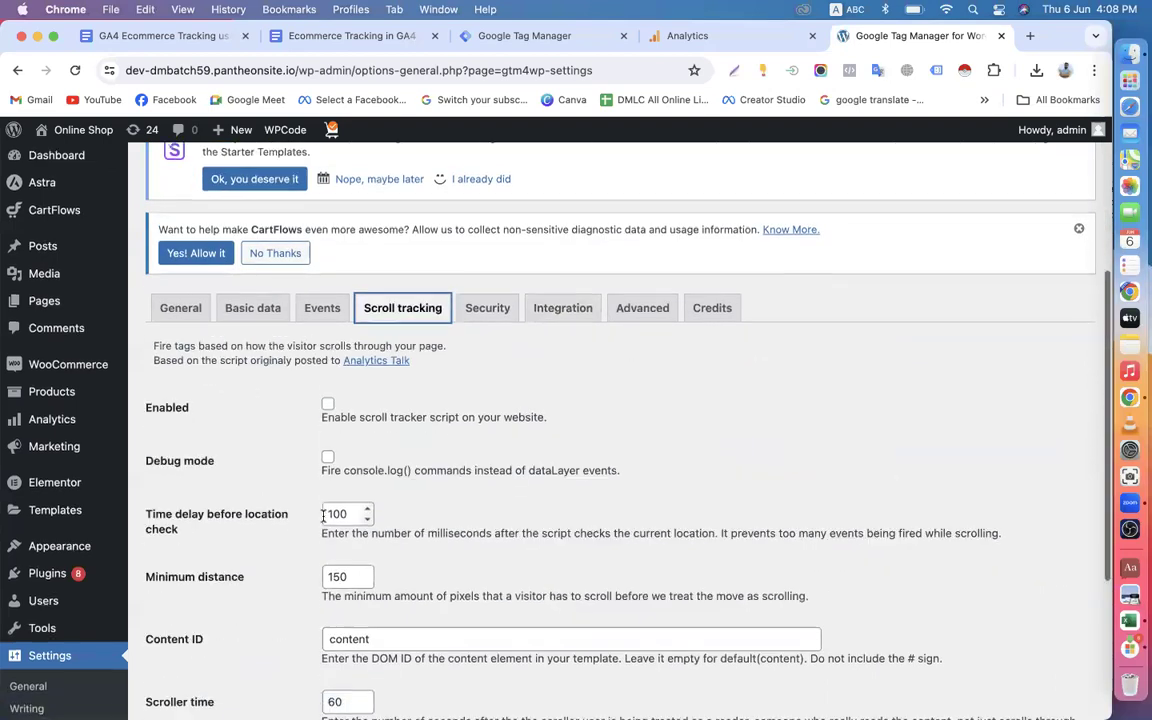
{"action": "scroll", "coordinate": [325, 515], "scroll_direction": "down", "scroll_amount": 3}
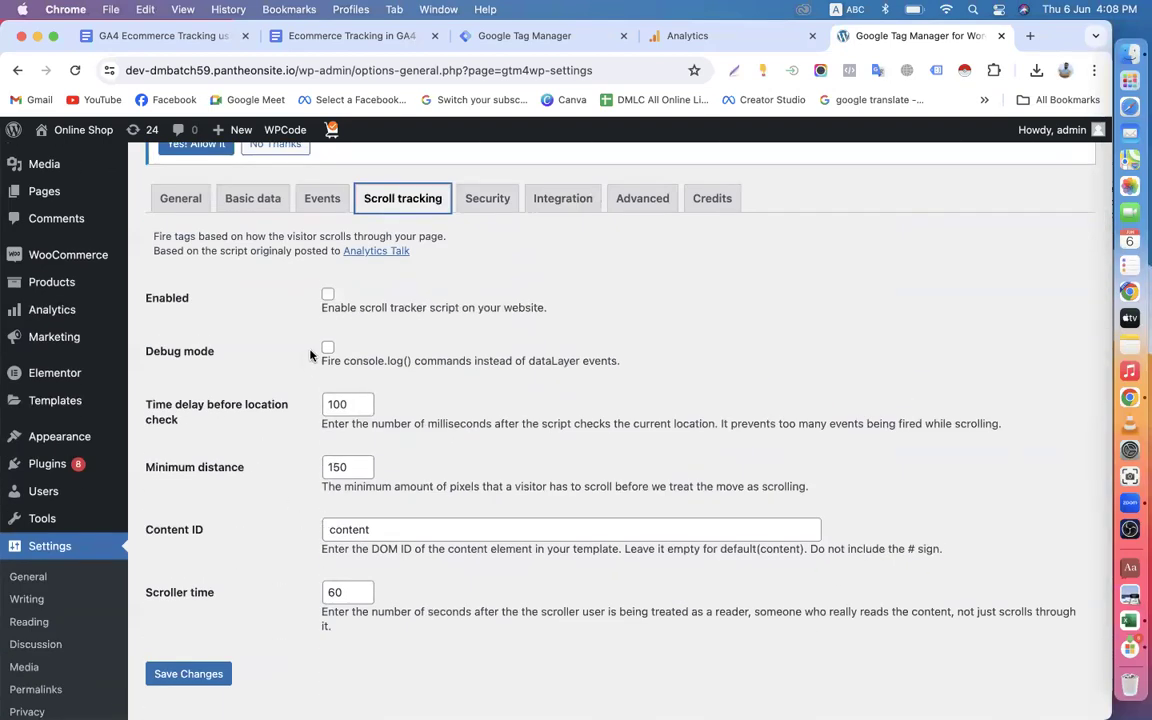
{"action": "scroll", "coordinate": [267, 489], "scroll_direction": "down", "scroll_amount": 1}
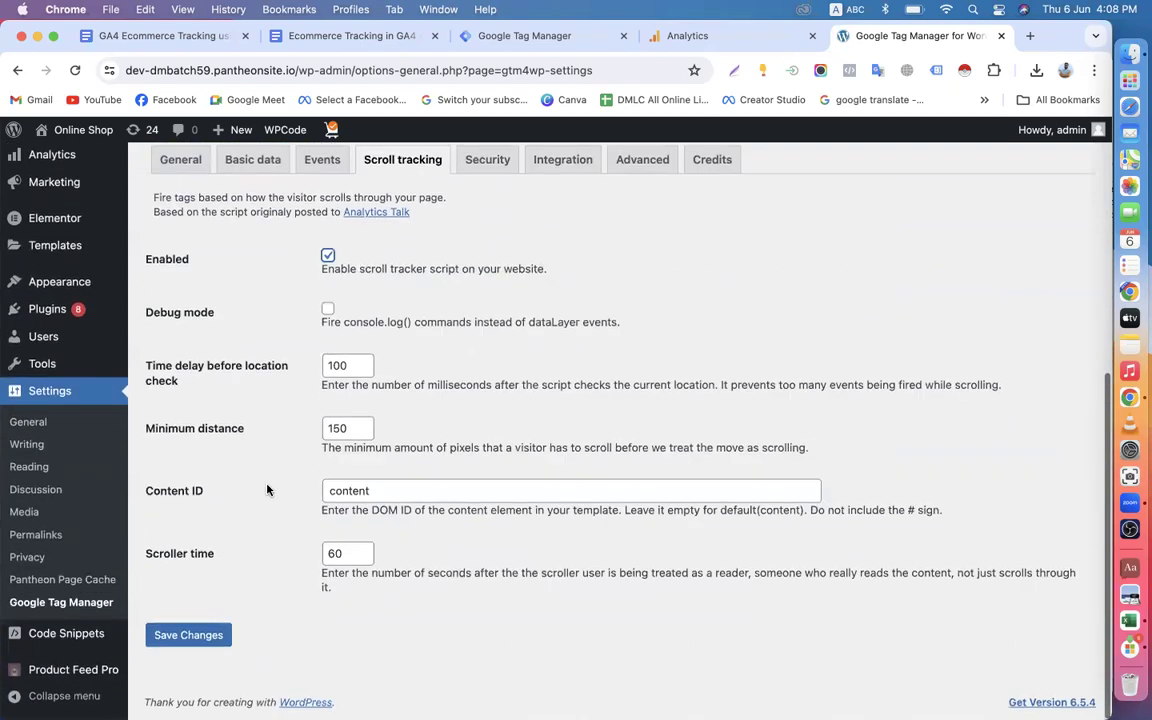
{"action": "scroll", "coordinate": [267, 489], "scroll_direction": "up", "scroll_amount": 4}
{"action": "scroll", "coordinate": [267, 489], "scroll_direction": "up", "scroll_amount": 1}
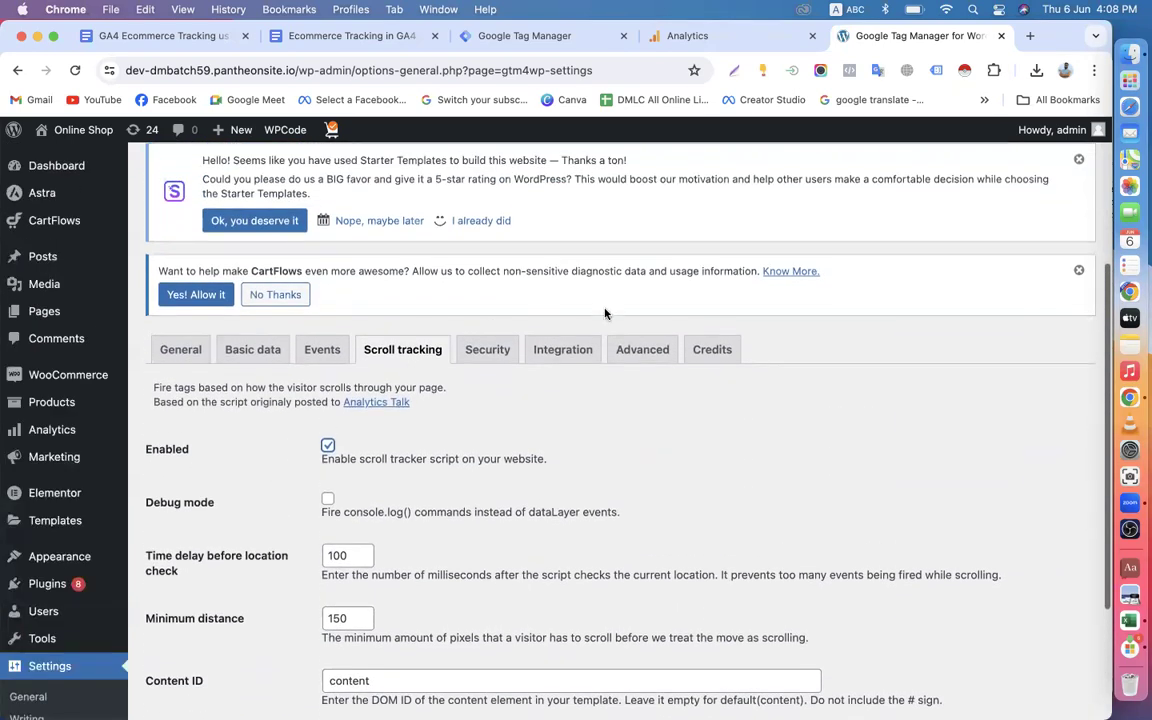
Examine the plugin's advanced settings and its security blacklist and whitelist options.
{"action": "left_click", "coordinate": [643, 352]}
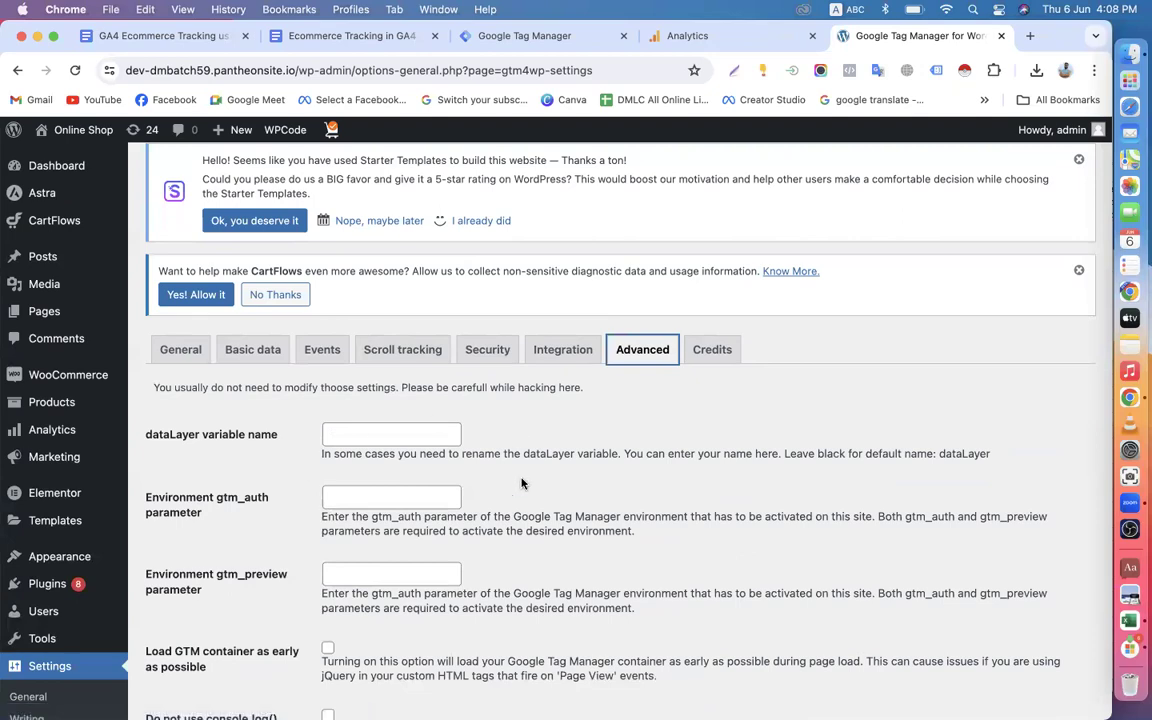
{"action": "scroll", "coordinate": [522, 481], "scroll_direction": "down", "scroll_amount": 5}
{"action": "scroll", "coordinate": [522, 479], "scroll_direction": "down", "scroll_amount": 1}
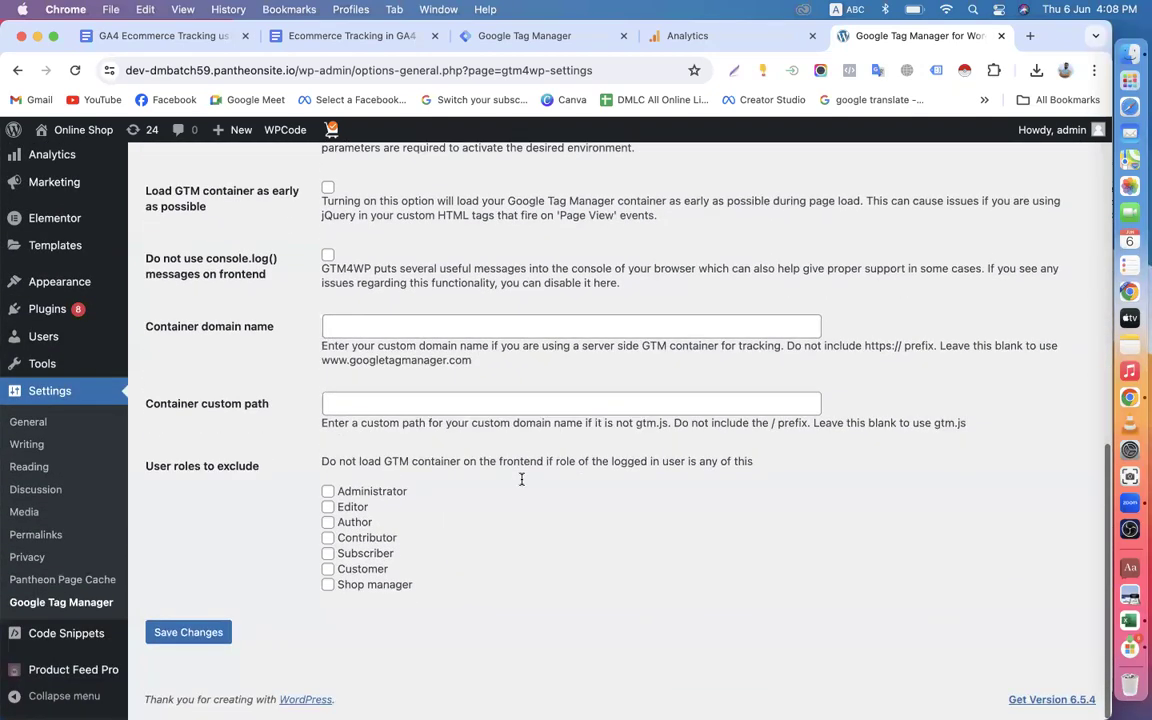
{"action": "scroll", "coordinate": [522, 481], "scroll_direction": "up", "scroll_amount": 10}
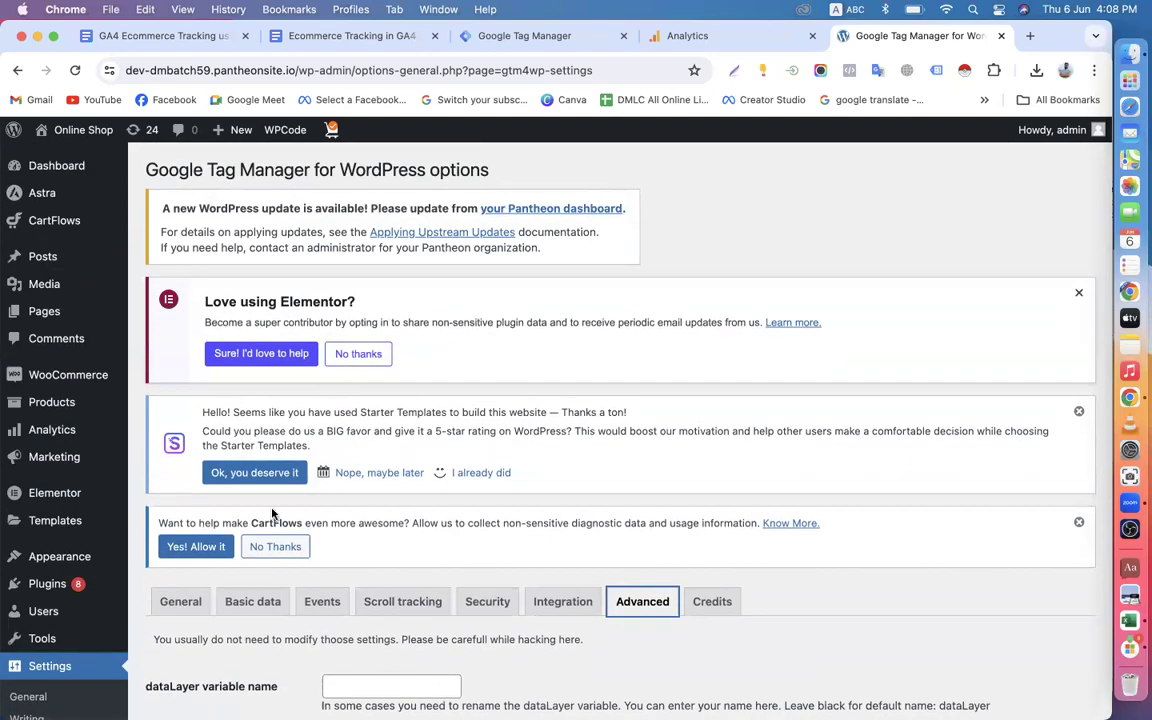
{"action": "scroll", "coordinate": [266, 514], "scroll_direction": "down", "scroll_amount": 3}
{"action": "left_click", "coordinate": [494, 486]}
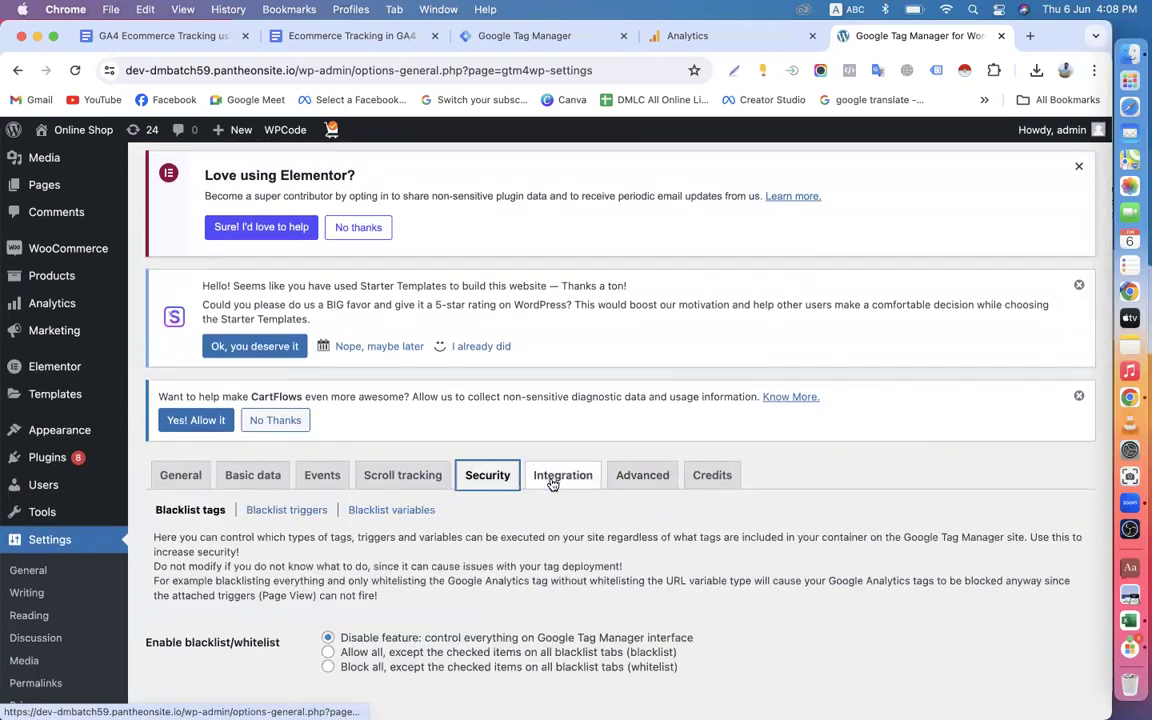
Review the plugin's WooCommerce integration settings once more, from e-commerce tracking down to the order data options.
{"action": "left_click", "coordinate": [556, 478]}
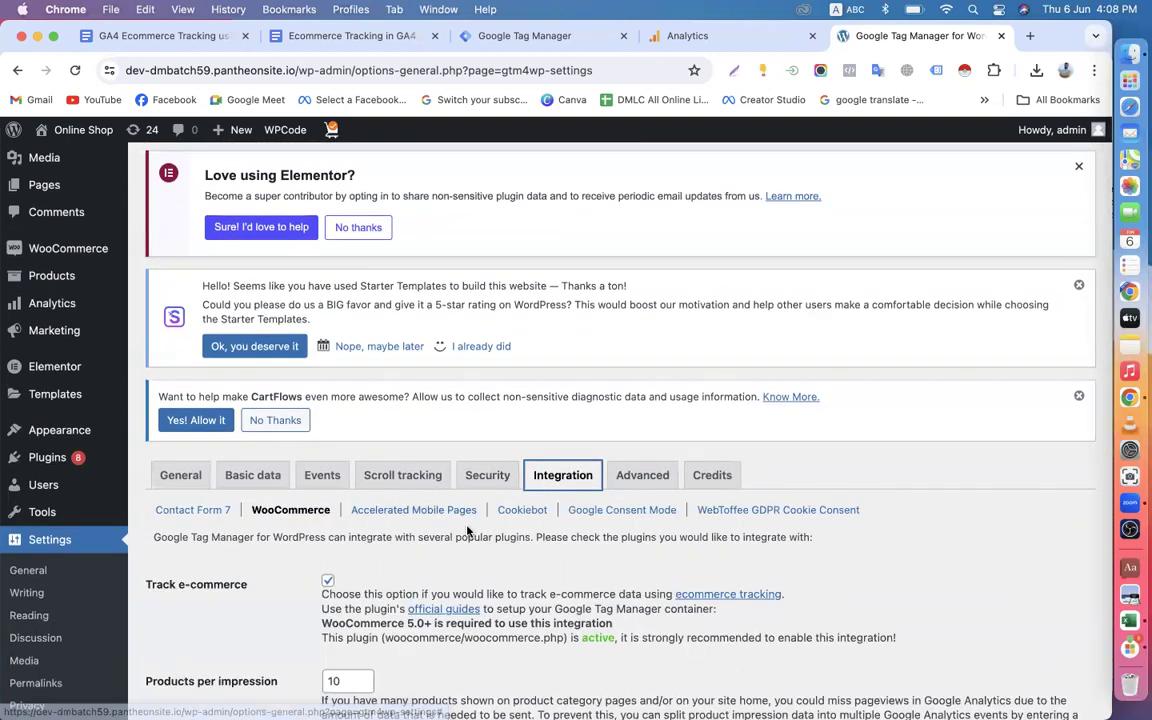
{"action": "scroll", "coordinate": [590, 490], "scroll_direction": "down", "scroll_amount": 3}
{"action": "scroll", "coordinate": [563, 469], "scroll_direction": "down", "scroll_amount": 10}
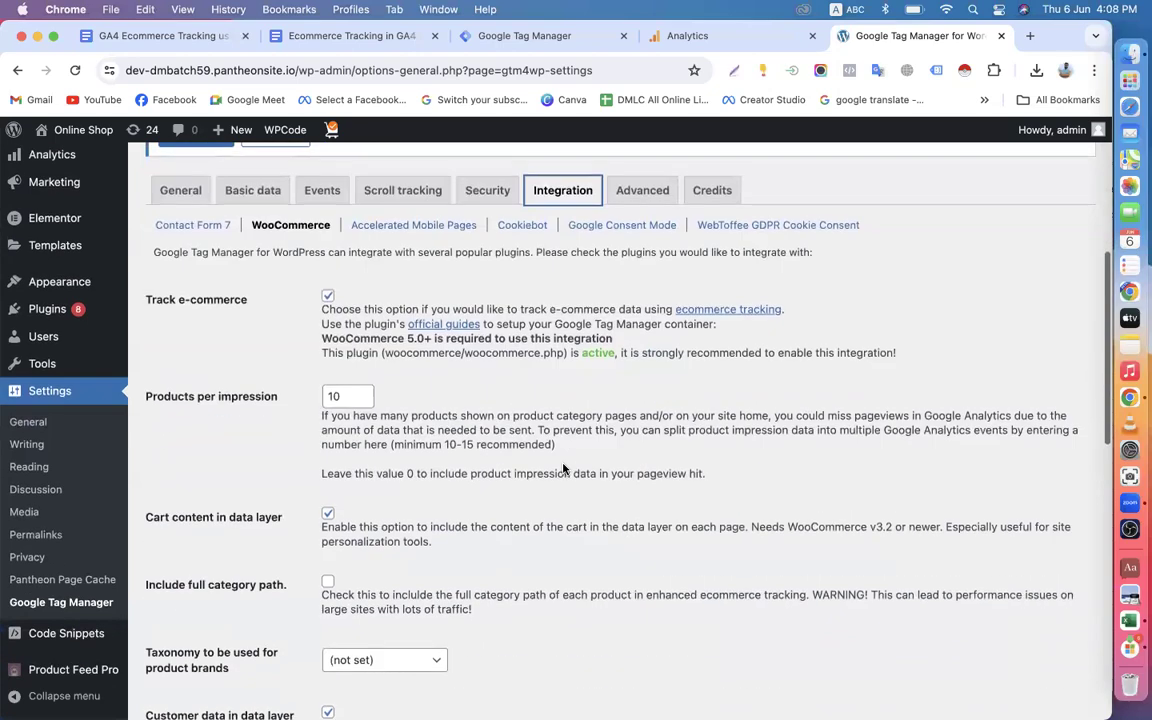
{"action": "scroll", "coordinate": [522, 414], "scroll_direction": "down", "scroll_amount": 7}
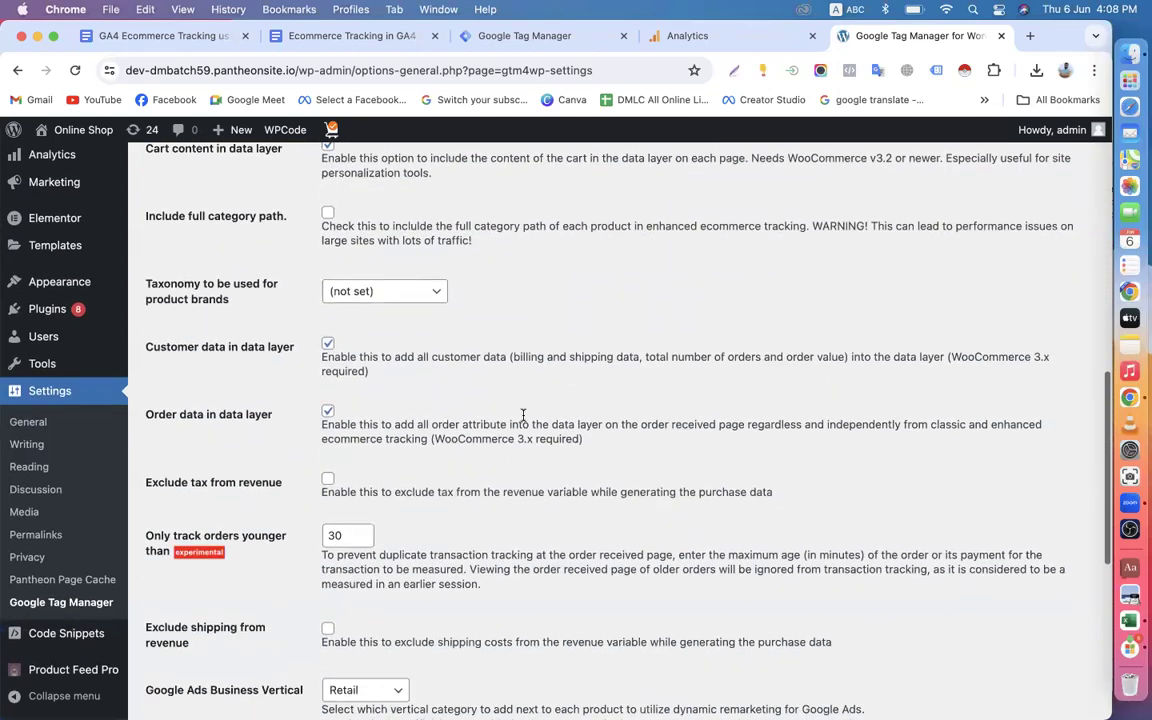
{"action": "scroll", "coordinate": [216, 402], "scroll_direction": "up", "scroll_amount": 18}
{"action": "scroll", "coordinate": [200, 486], "scroll_direction": "down", "scroll_amount": 5}
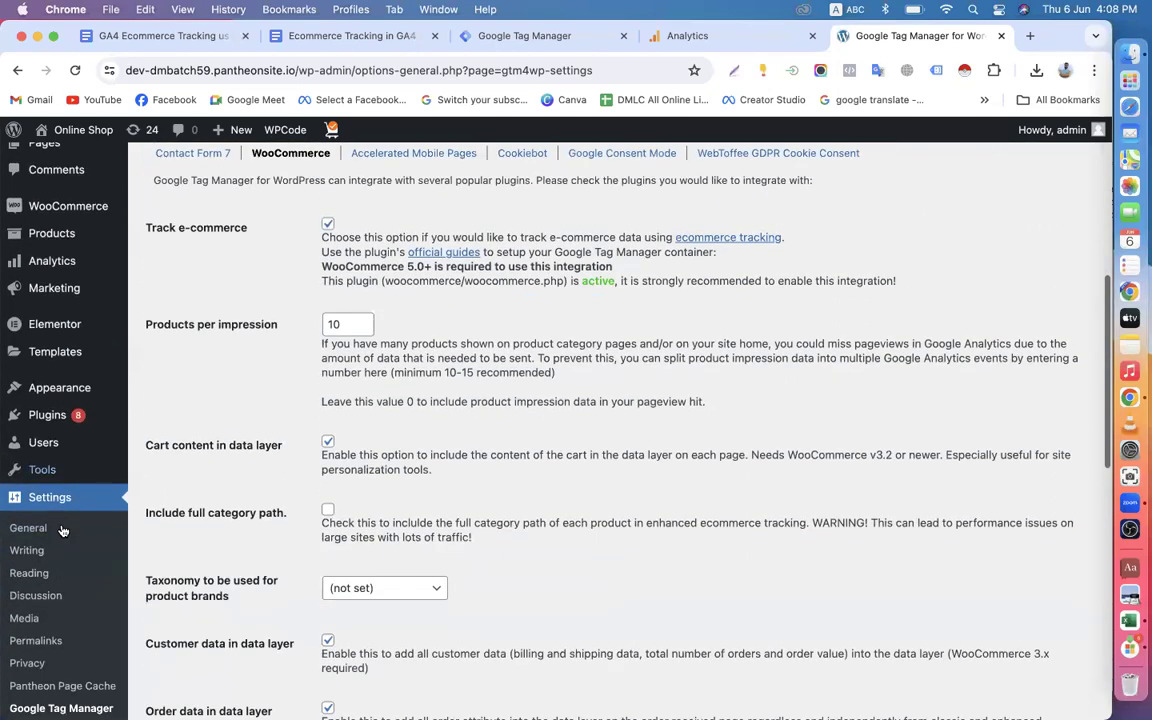
Open the WordPress general settings and view the site title and address fields.
{"action": "left_click", "coordinate": [47, 529]}
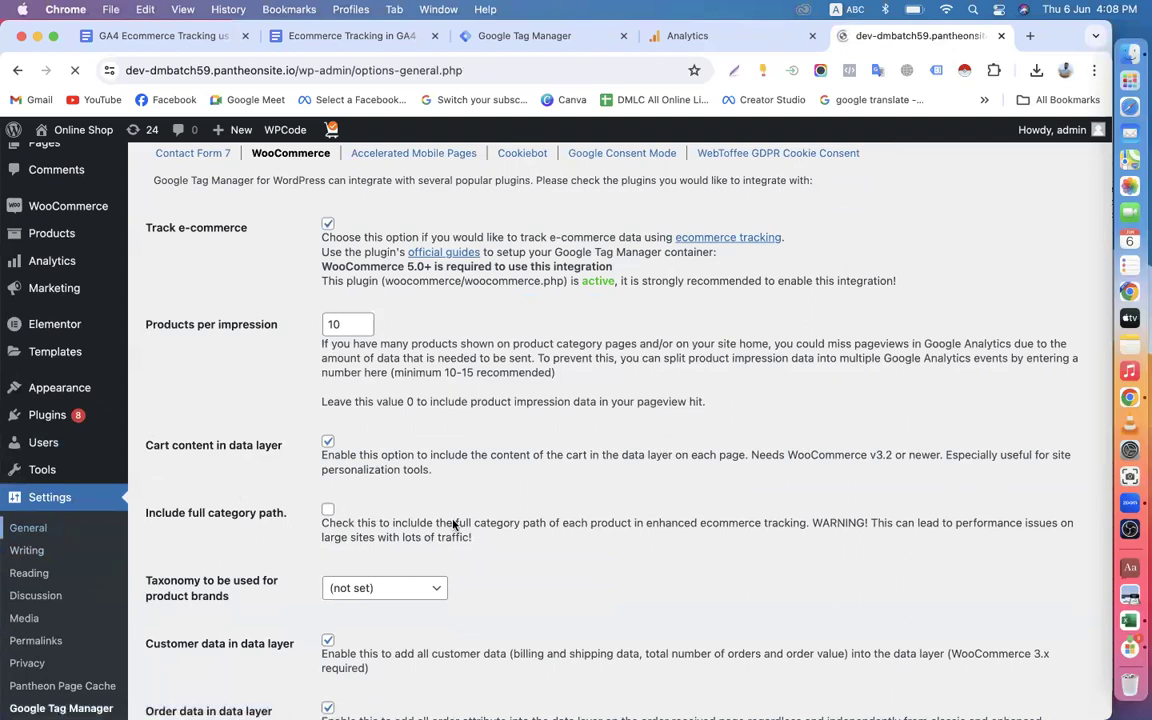
{"action": "scroll", "coordinate": [460, 455], "scroll_direction": "down", "scroll_amount": 5}
{"action": "scroll", "coordinate": [471, 446], "scroll_direction": "down", "scroll_amount": 2}
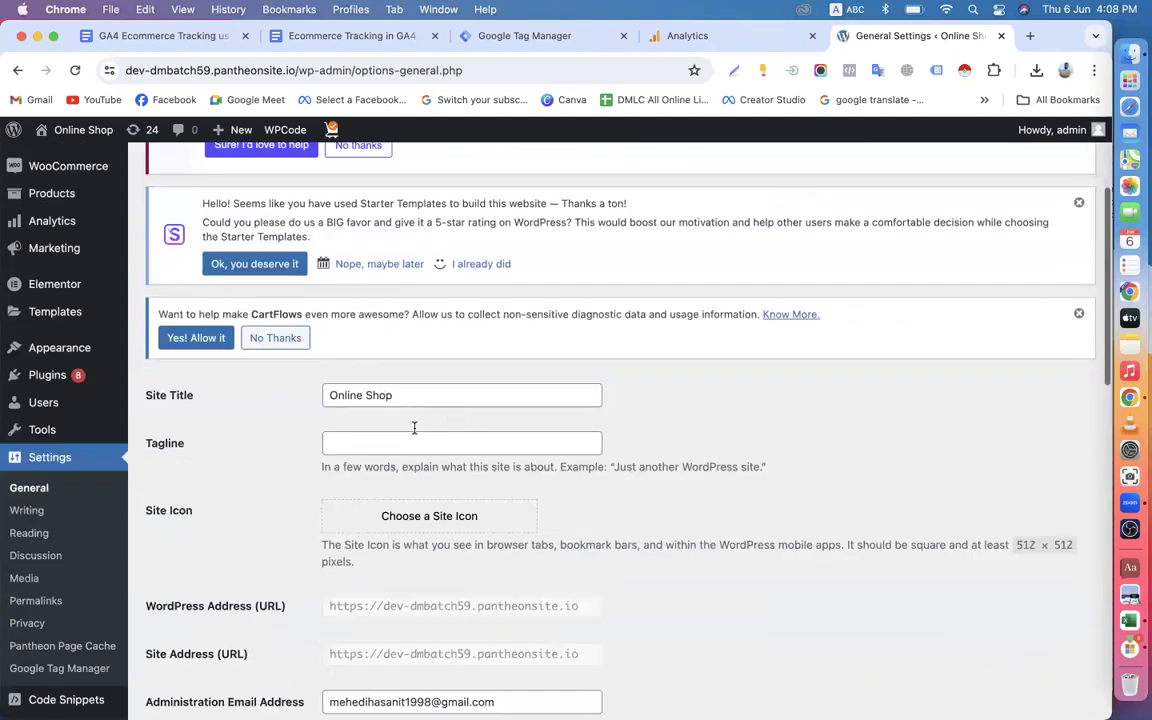
Check the open Analytics property and the general settings, and look over the container's tags in Google Tag Manager.
{"action": "left_click", "coordinate": [516, 40]}
{"action": "left_click", "coordinate": [690, 37]}
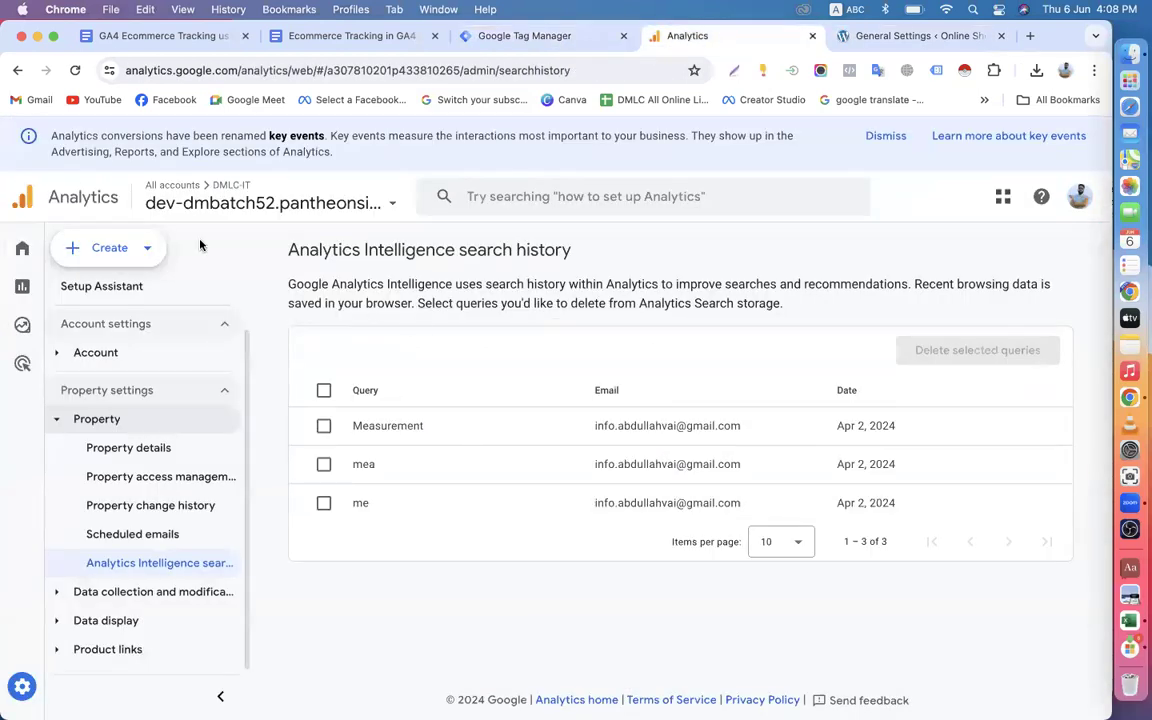
{"action": "left_click", "coordinate": [880, 36]}
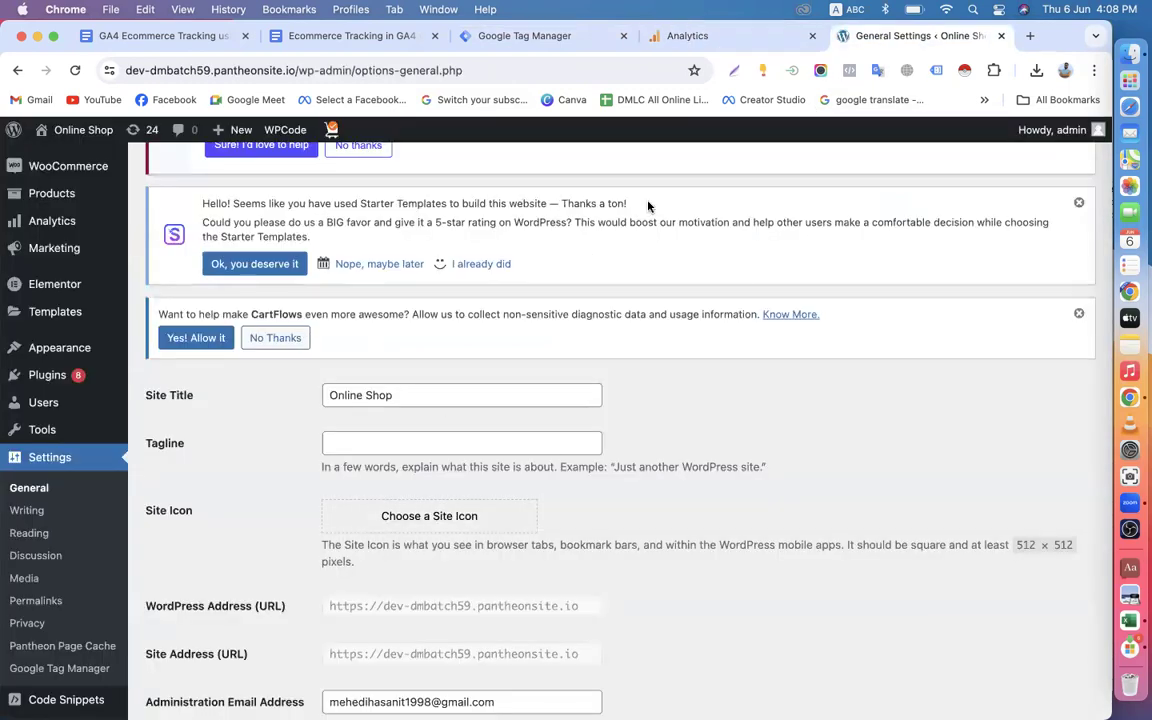
{"action": "left_click", "coordinate": [690, 36]}
{"action": "left_click", "coordinate": [540, 36]}
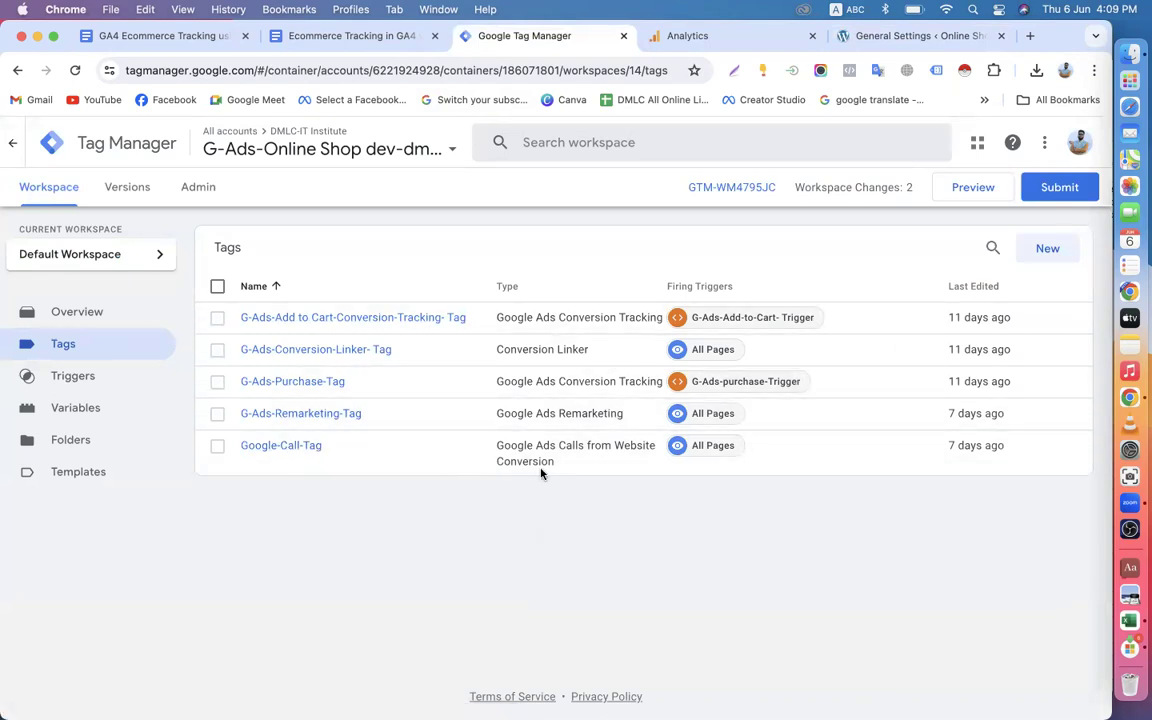
Switch to Google Analytics and start a new property named "EEC Online Shop Dev-52".
{"action": "left_click", "coordinate": [708, 36]}
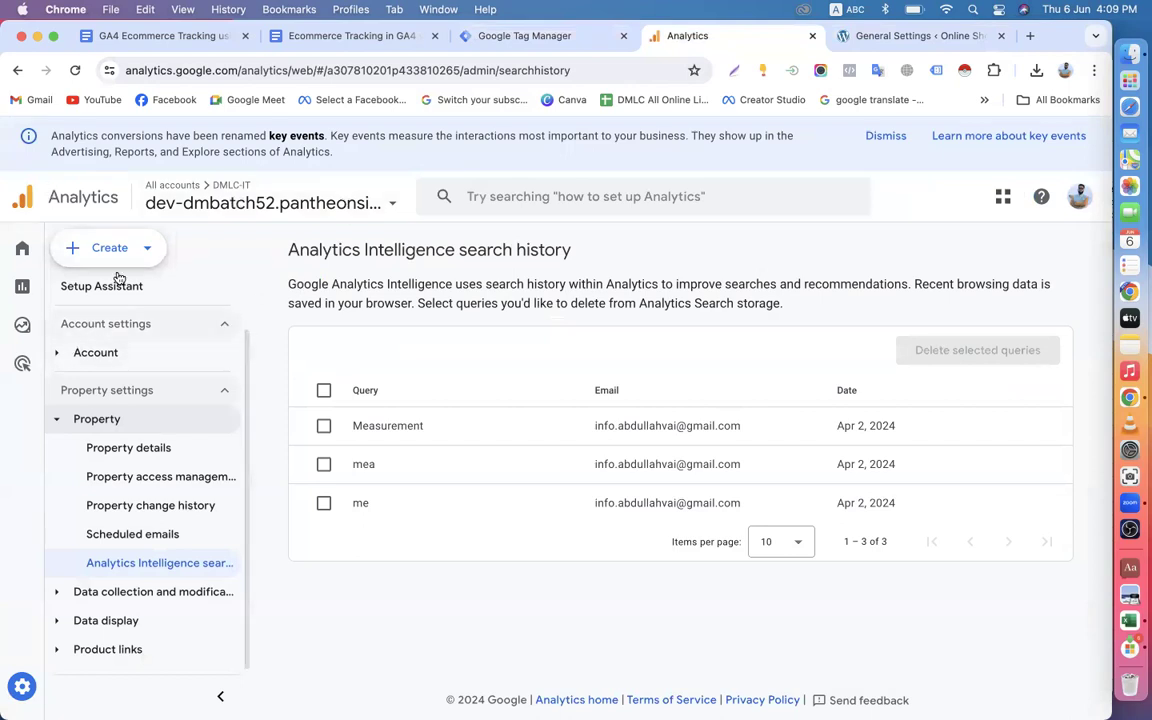
{"action": "left_click", "coordinate": [144, 252]}
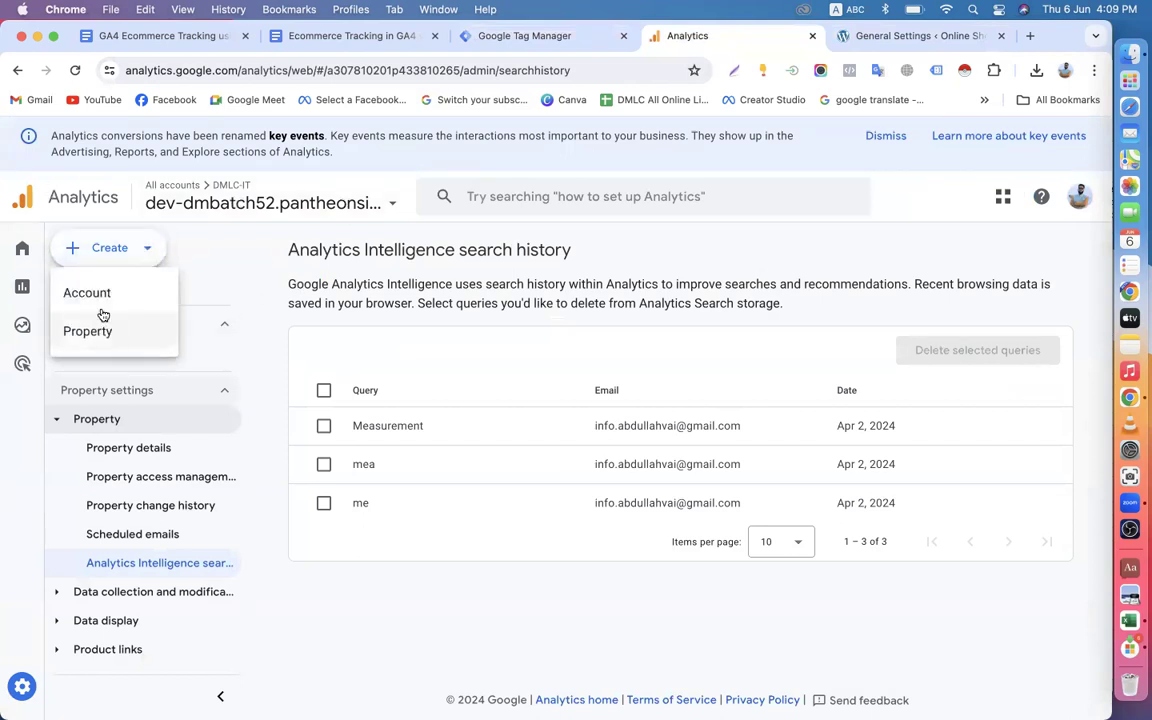
{"action": "left_click", "coordinate": [96, 345]}
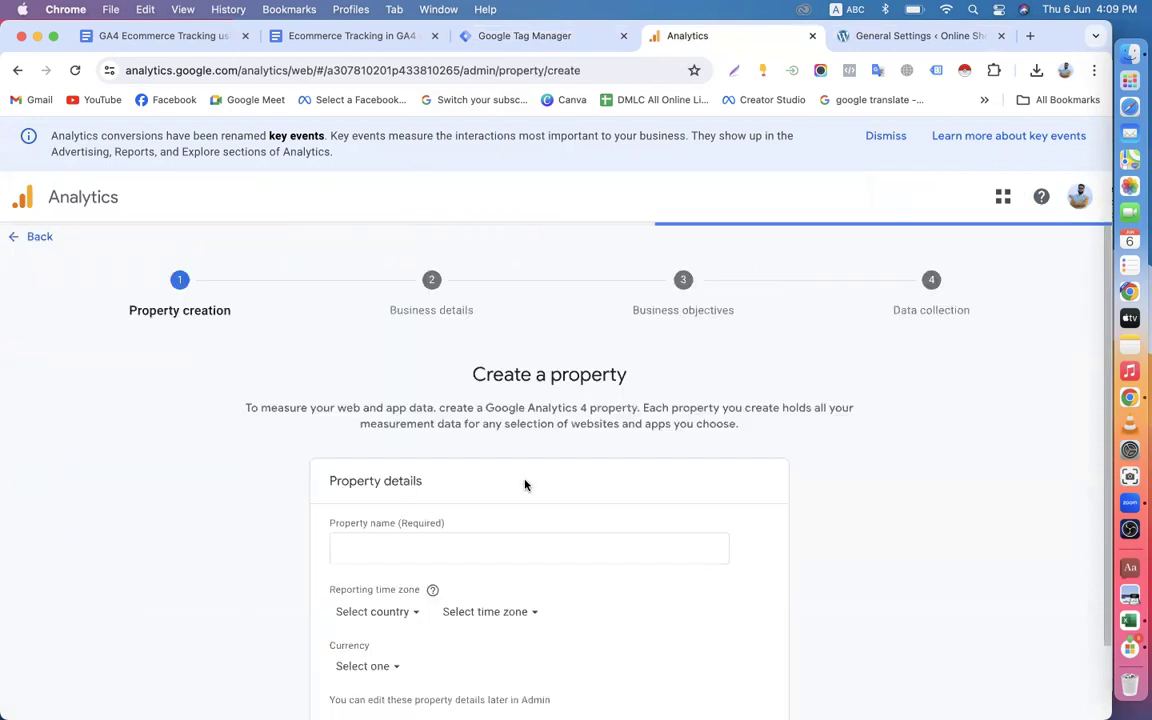
{"action": "scroll", "coordinate": [525, 485], "scroll_direction": "down", "scroll_amount": 2}
{"action": "left_click", "coordinate": [379, 445]}
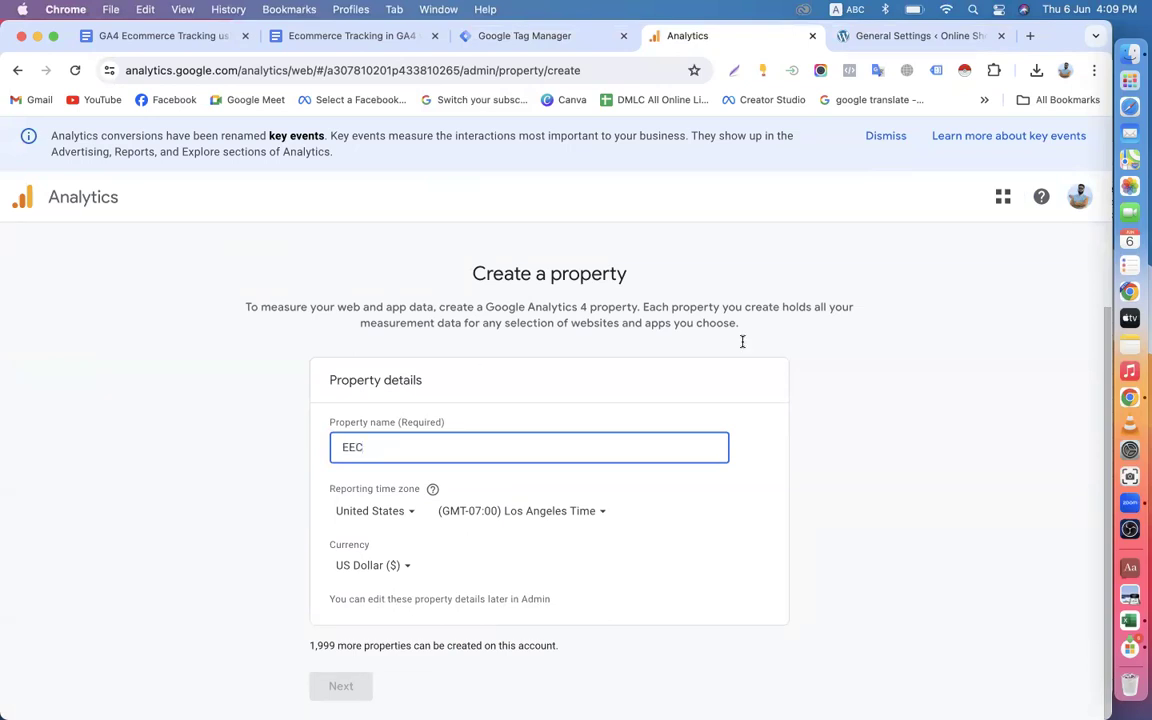
{"action": "left_click", "coordinate": [890, 36]}
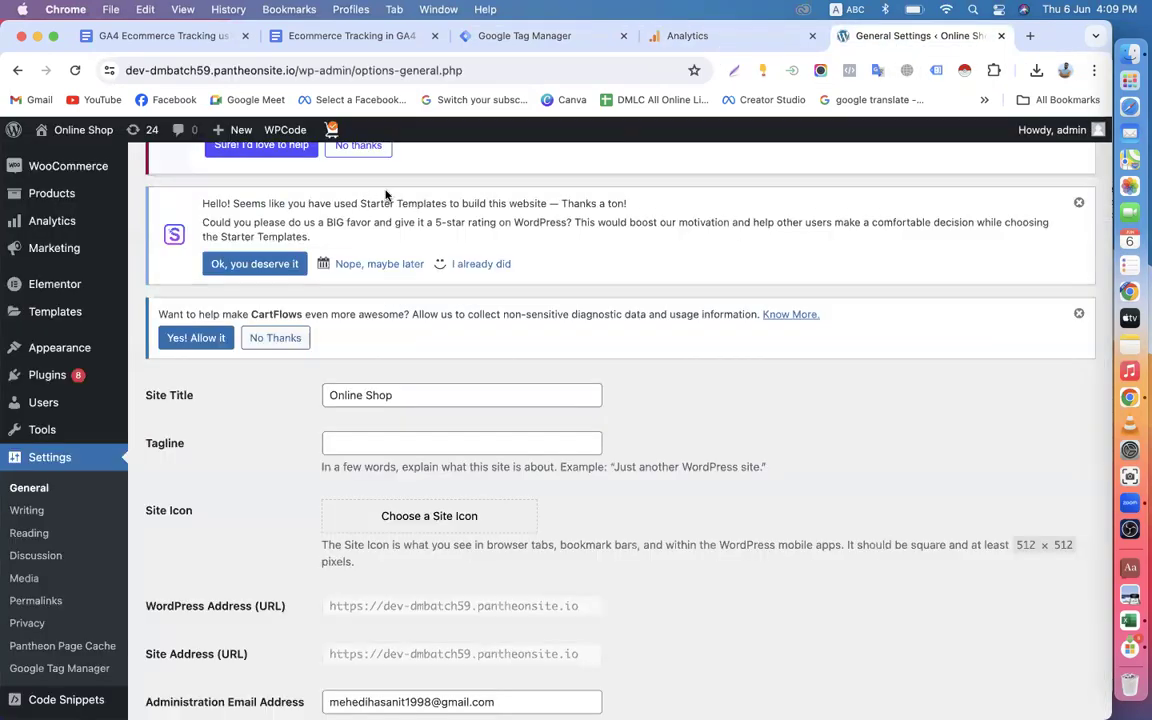
{"action": "left_click", "coordinate": [527, 32]}
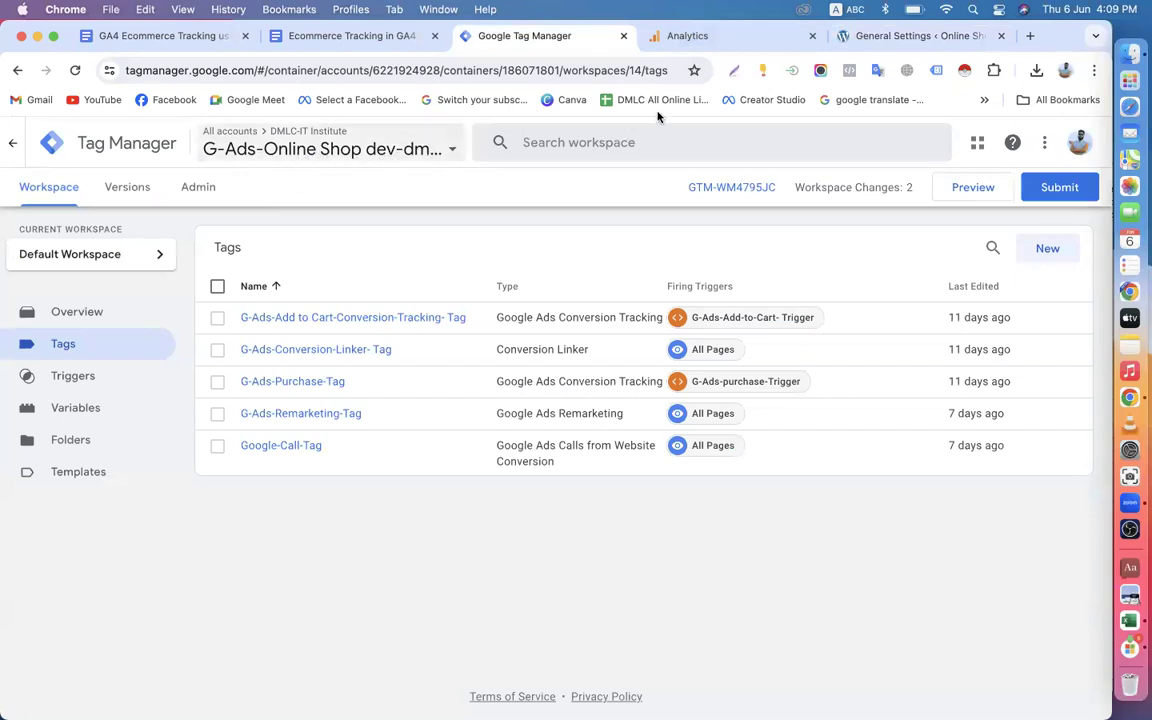
{"action": "left_click", "coordinate": [864, 35]}
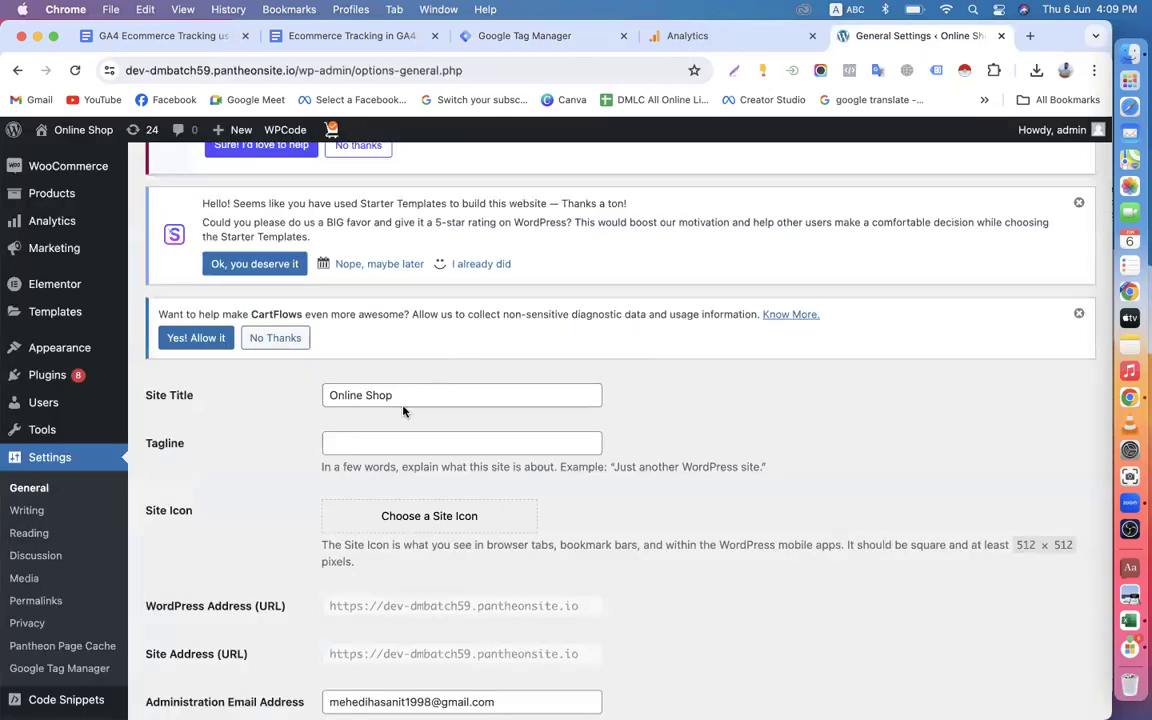
{"action": "left_click", "coordinate": [705, 36]}
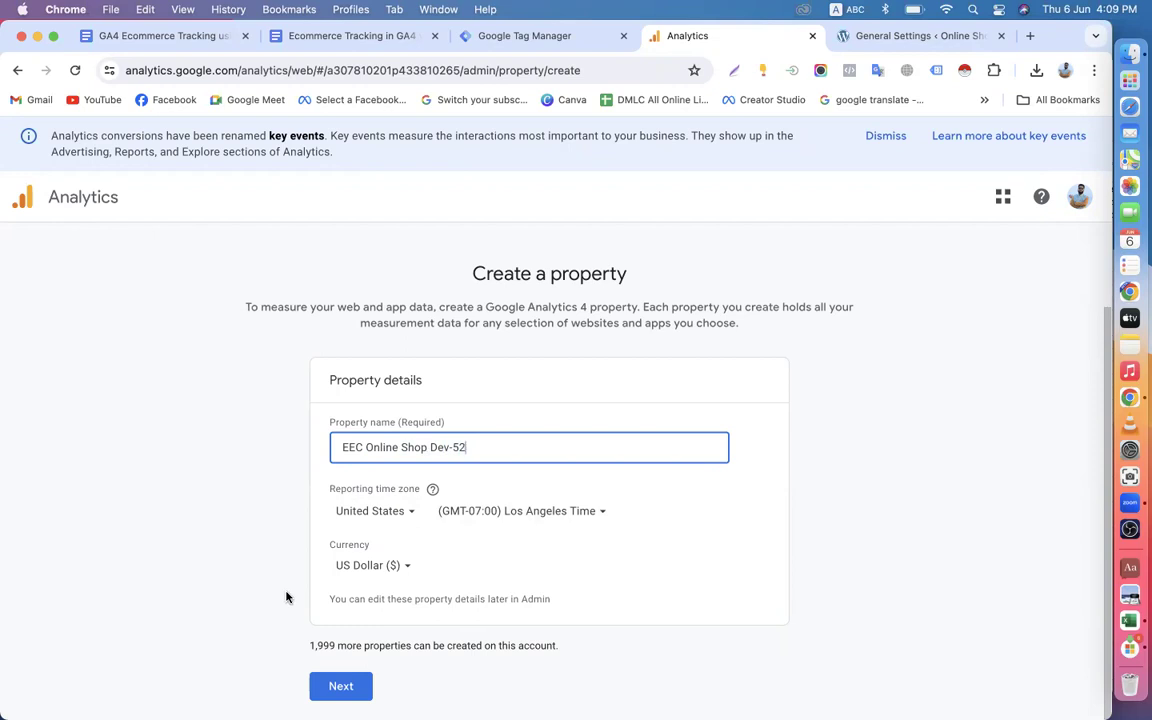
Set the new property's reporting time zone country to Bangladesh.
{"action": "left_click", "coordinate": [409, 512]}
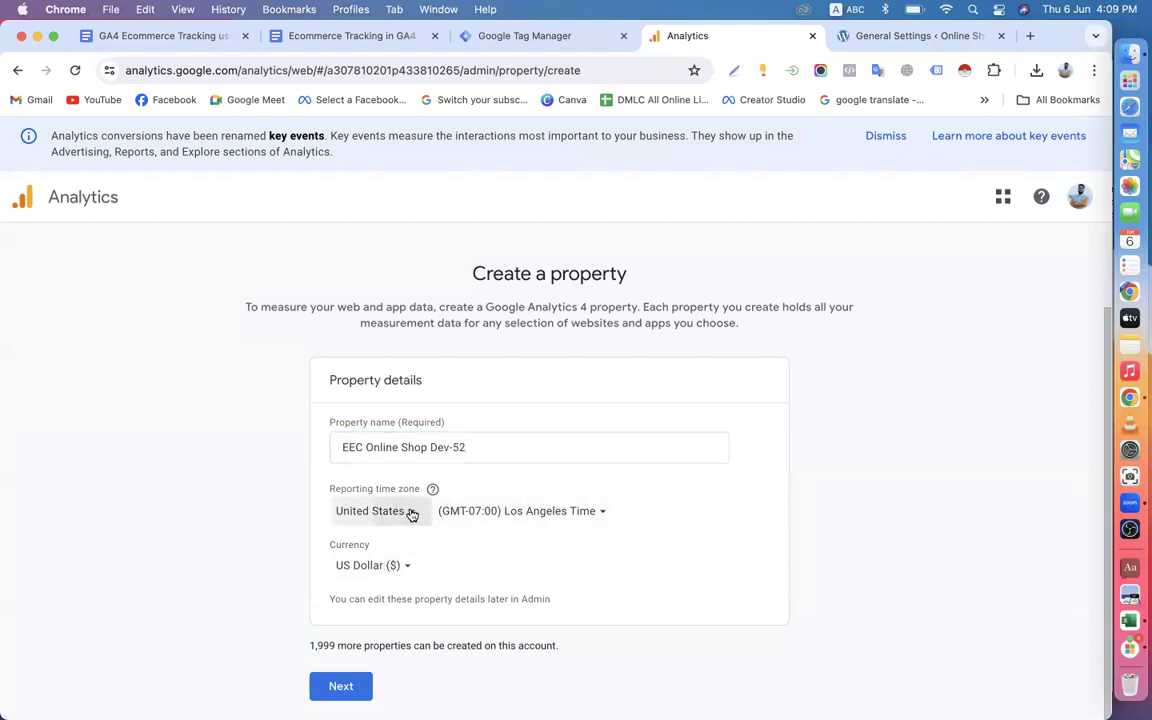
{"action": "type", "text": "b"}
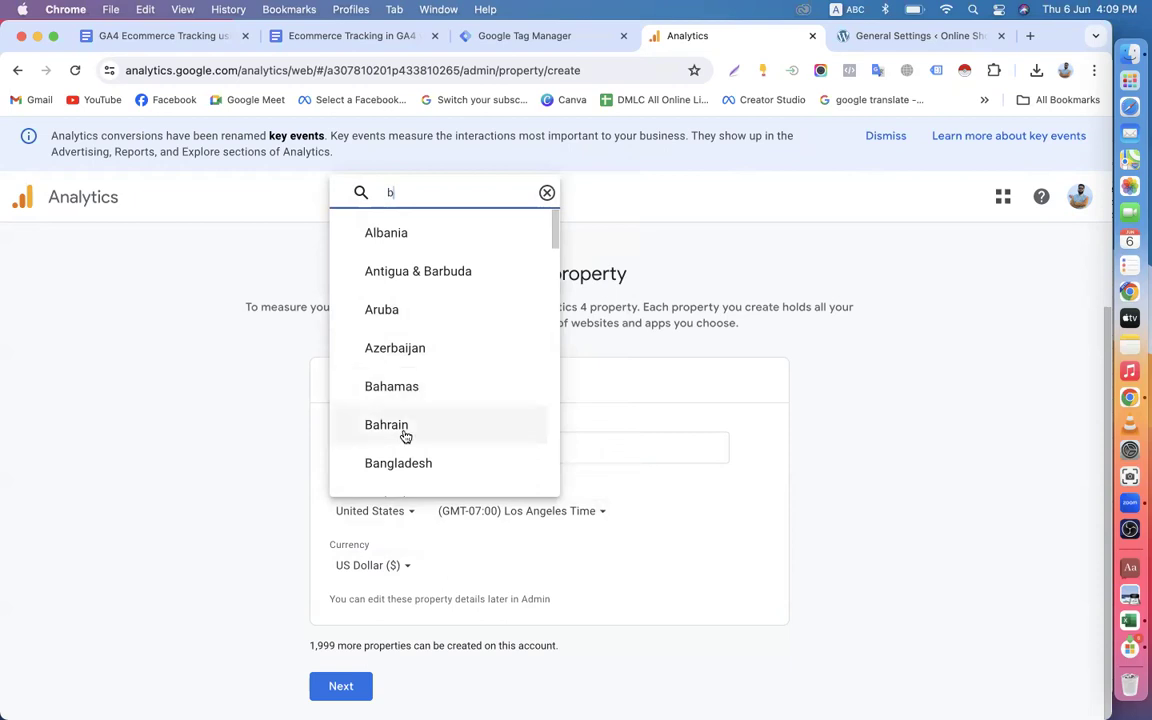
{"action": "left_click", "coordinate": [398, 462]}
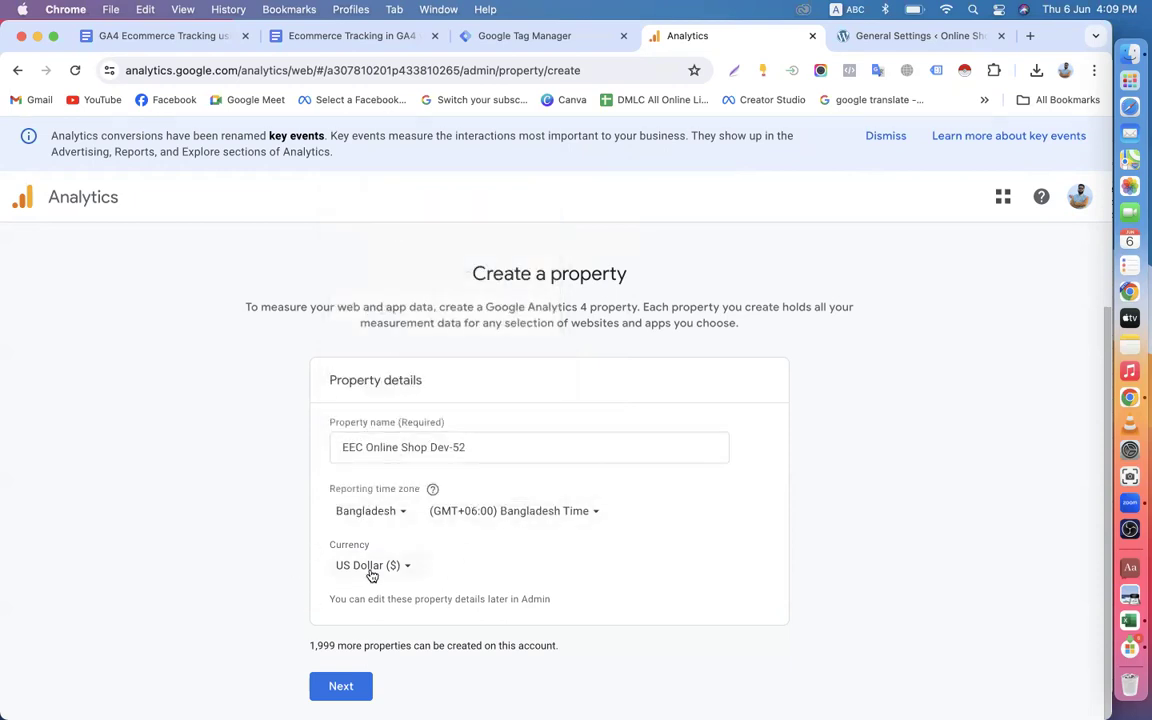
Open the Online Shop site from WordPress in a new tab and look over its home page.
{"action": "left_click", "coordinate": [424, 78]}
{"action": "left_click", "coordinate": [900, 36]}
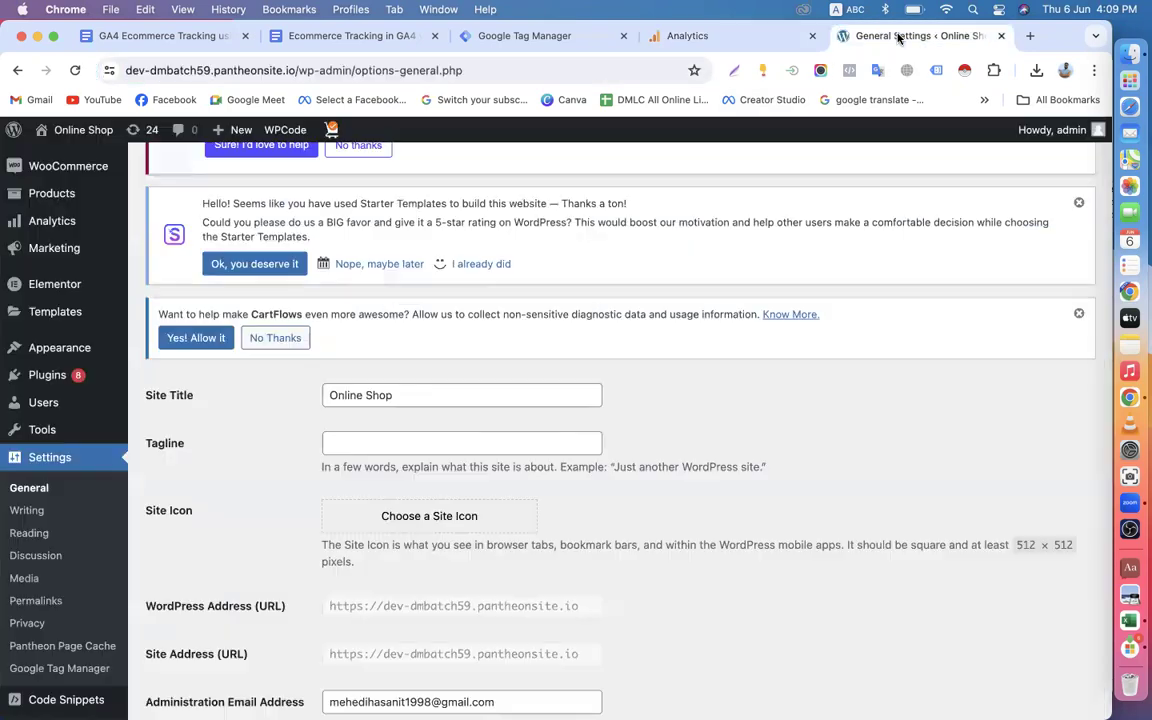
{"action": "mouse_move", "coordinate": [75, 127]}
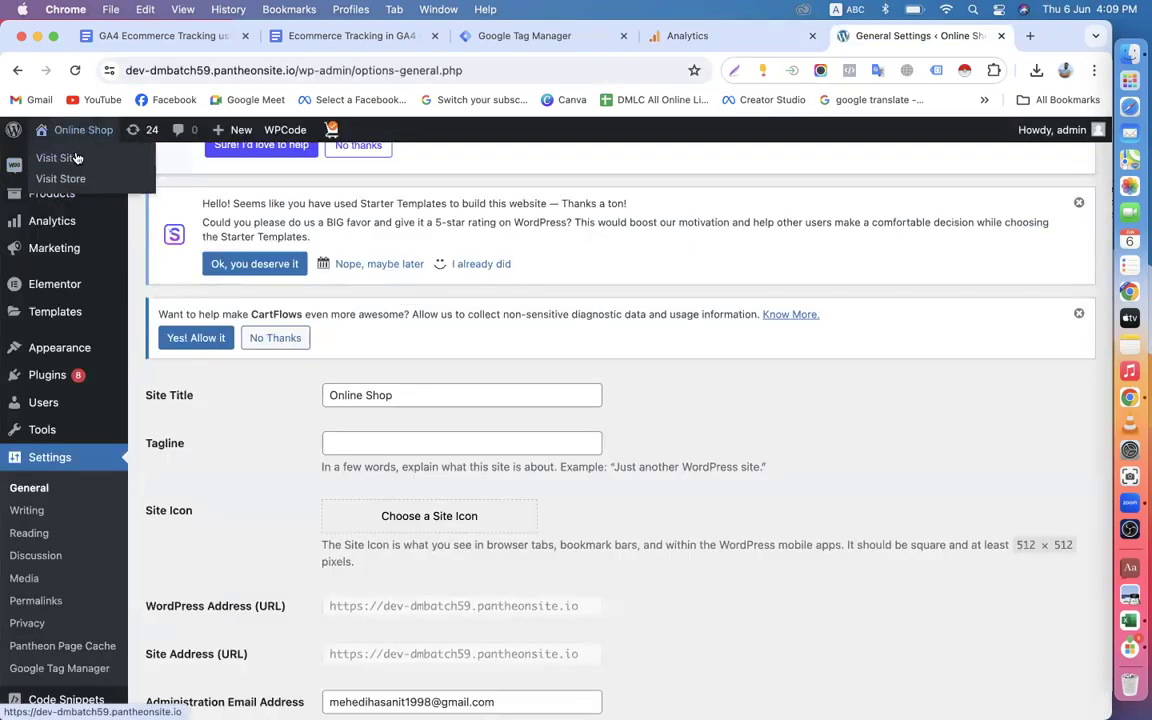
{"action": "right_click", "coordinate": [78, 157]}
{"action": "left_click", "coordinate": [95, 161]}
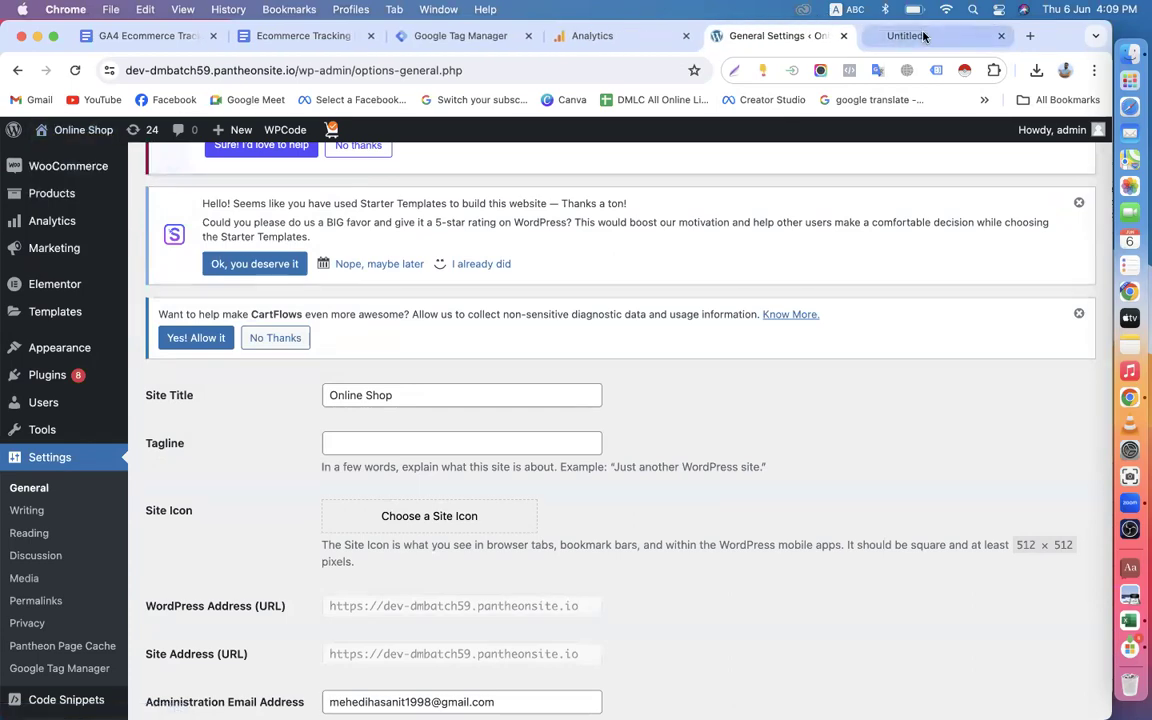
{"action": "left_click", "coordinate": [920, 36]}
{"action": "scroll", "coordinate": [589, 494], "scroll_direction": "down", "scroll_amount": 15}
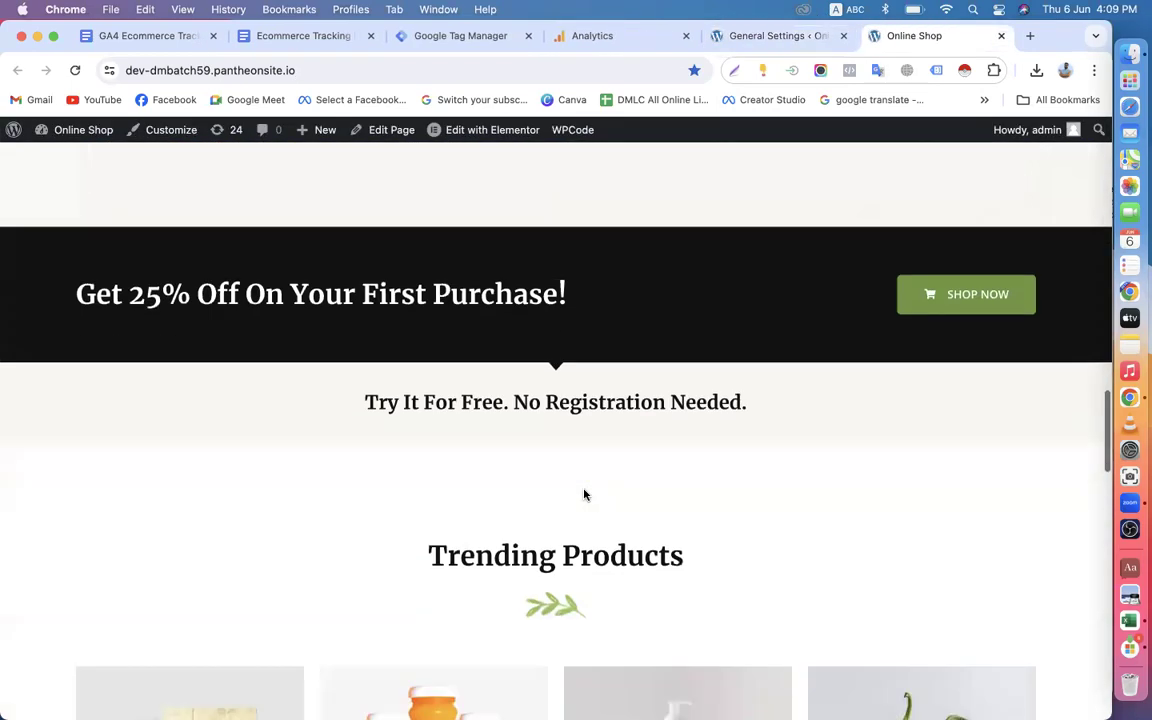
{"action": "scroll", "coordinate": [429, 553], "scroll_direction": "up", "scroll_amount": 6}
{"action": "scroll", "coordinate": [429, 553], "scroll_direction": "up", "scroll_amount": 10}
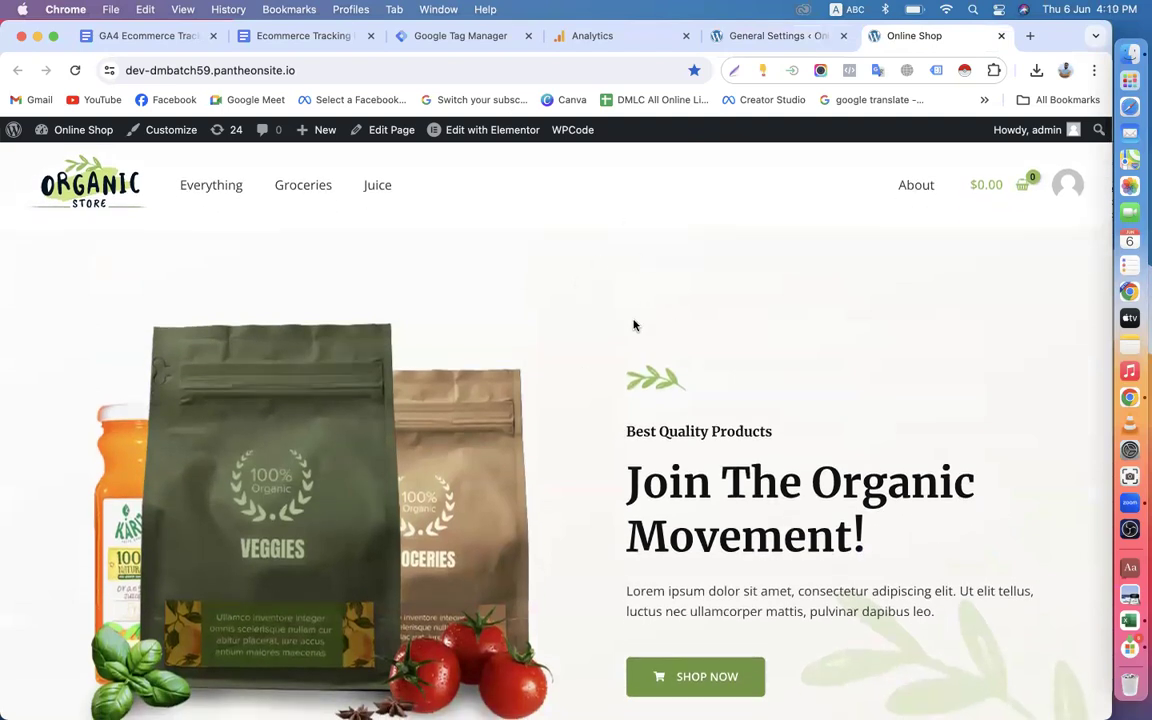
Accept the Analytics property details and submit business details with industry category Shopping and business size Small.
{"action": "left_click", "coordinate": [595, 42]}
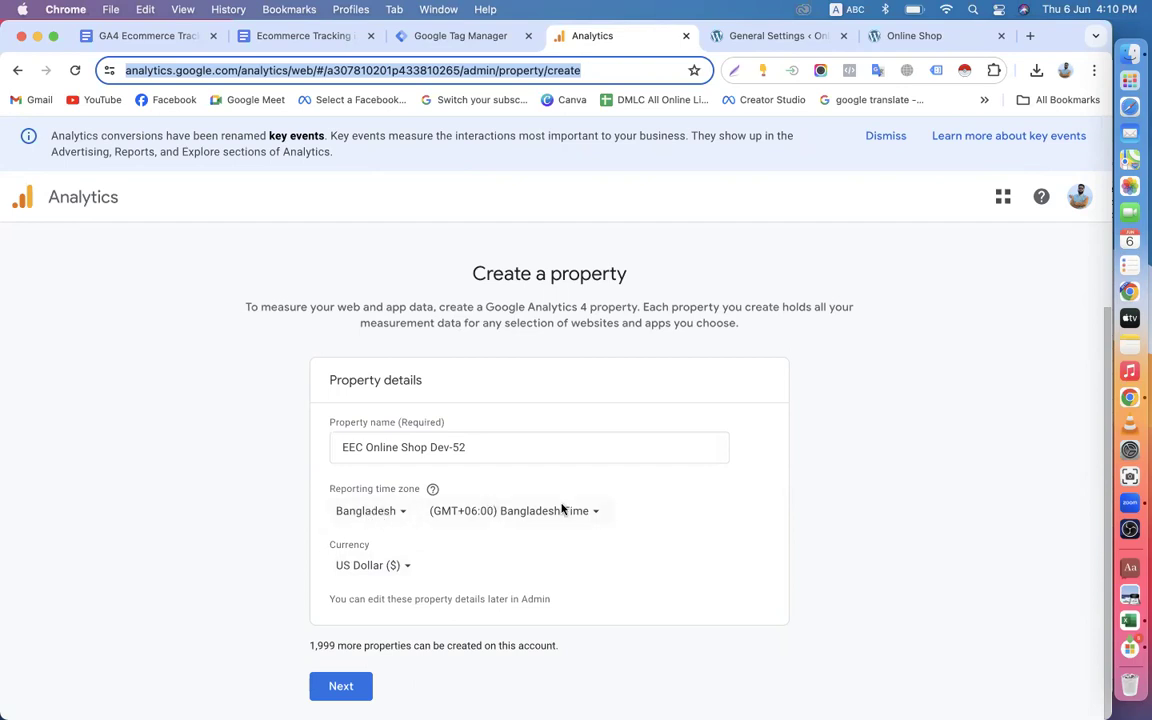
{"action": "left_click", "coordinate": [342, 686]}
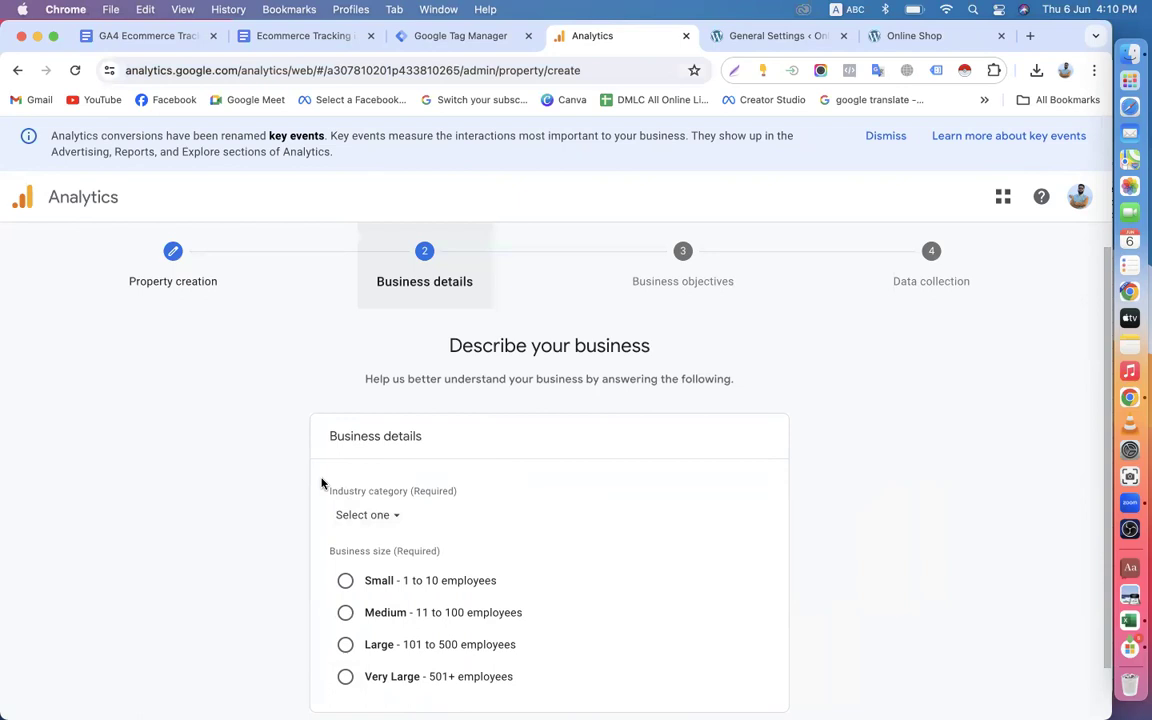
{"action": "scroll", "coordinate": [321, 483], "scroll_direction": "down", "scroll_amount": 1}
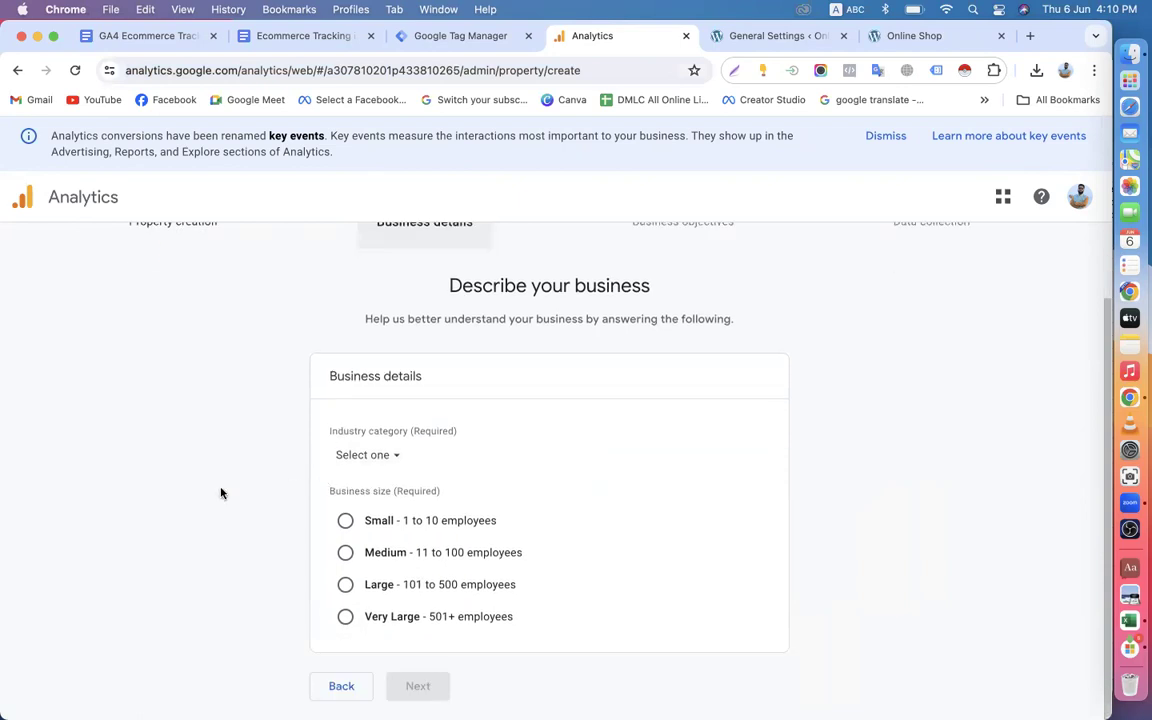
{"action": "left_click", "coordinate": [390, 459]}
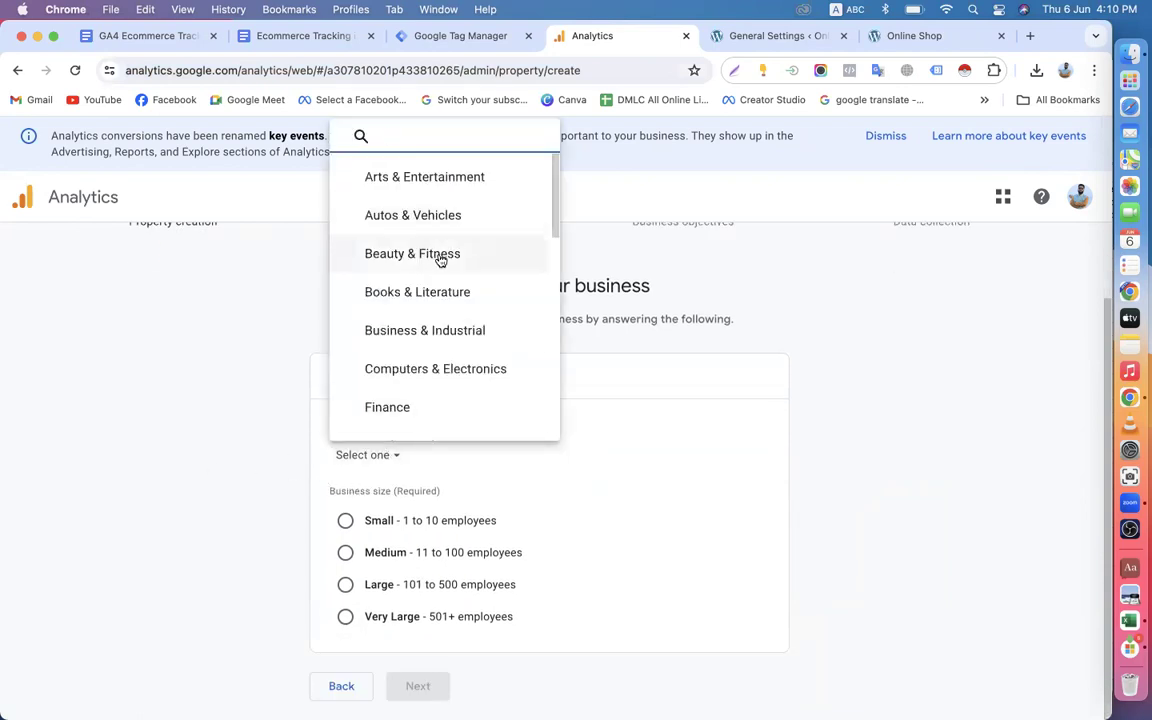
{"action": "scroll", "coordinate": [455, 327], "scroll_direction": "down", "scroll_amount": 6}
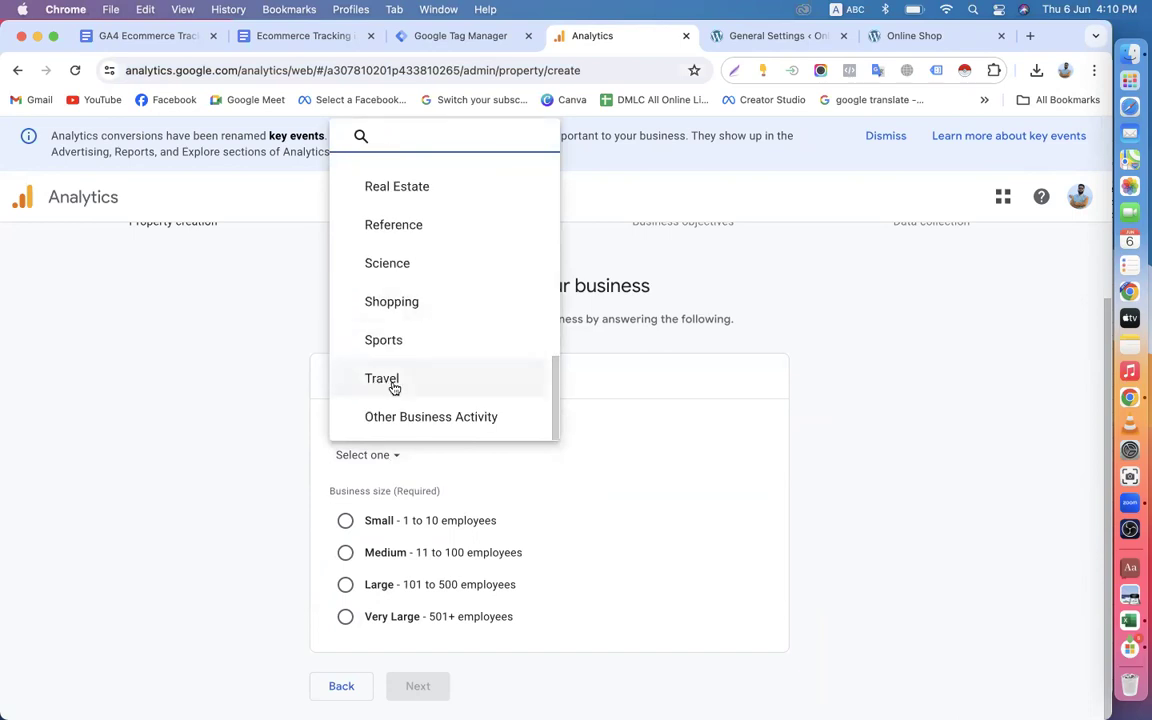
{"action": "left_click", "coordinate": [401, 309]}
{"action": "left_click", "coordinate": [345, 520]}
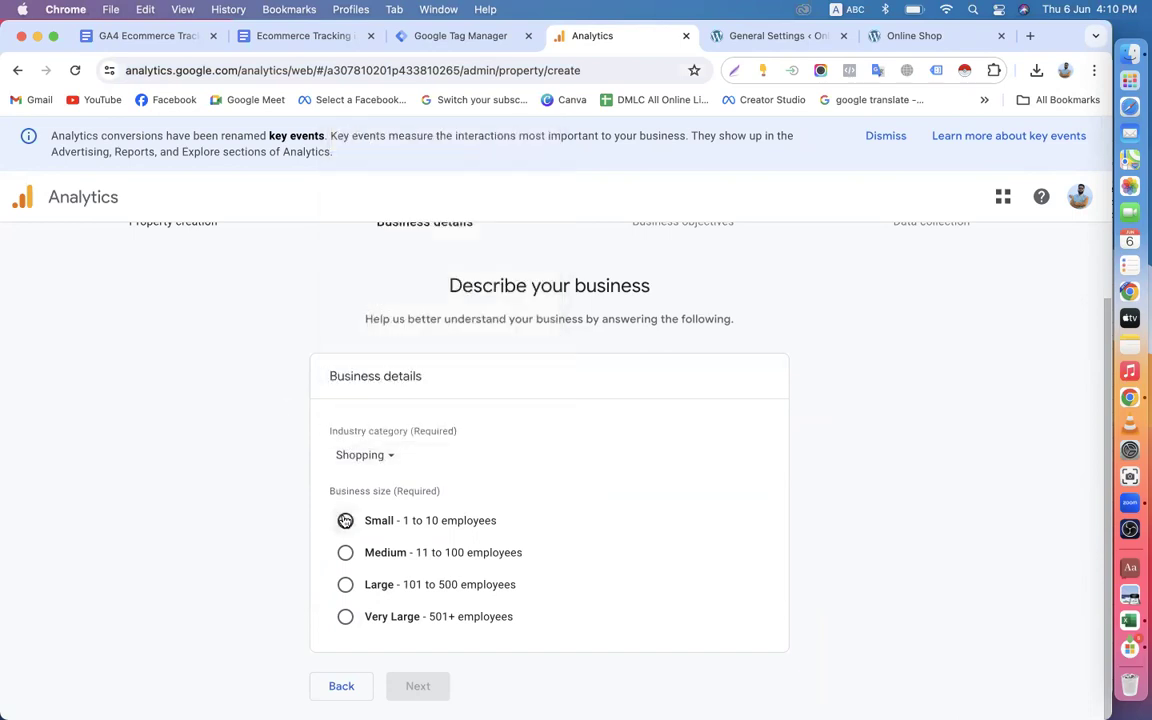
{"action": "left_click", "coordinate": [418, 686]}
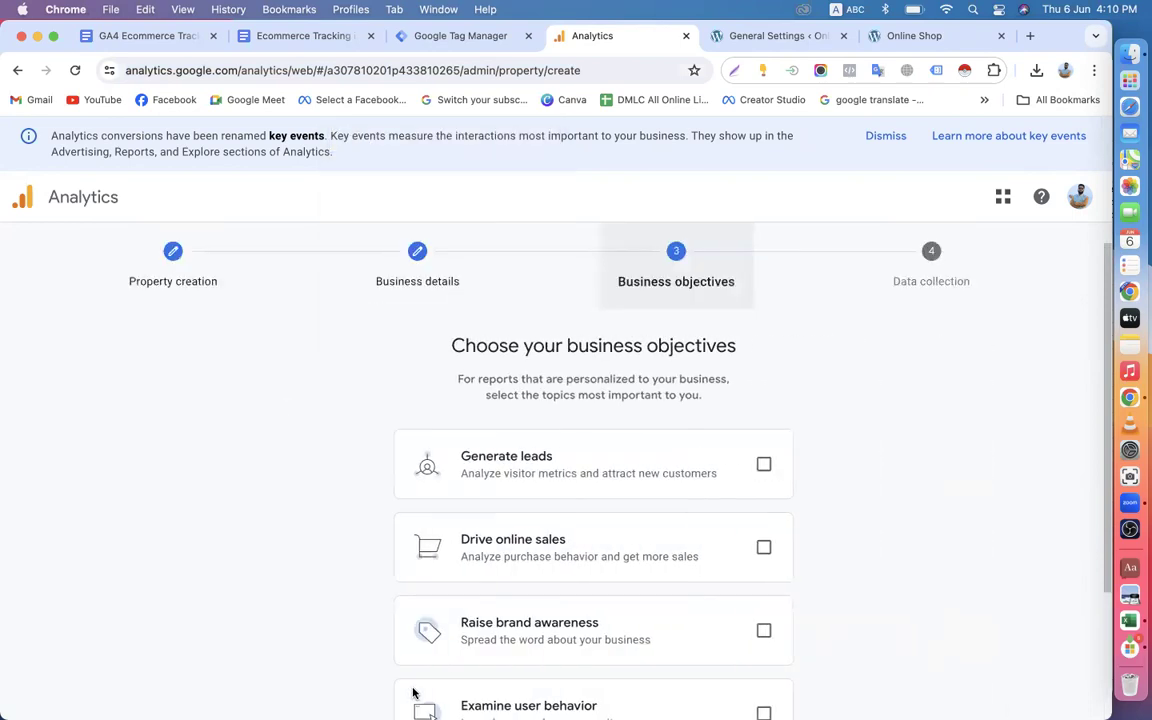
Select the business objectives Generate leads, Drive online sales, Raise brand awareness and Examine user behavior.
{"action": "scroll", "coordinate": [527, 465], "scroll_direction": "down", "scroll_amount": 2}
{"action": "left_click", "coordinate": [720, 360]}
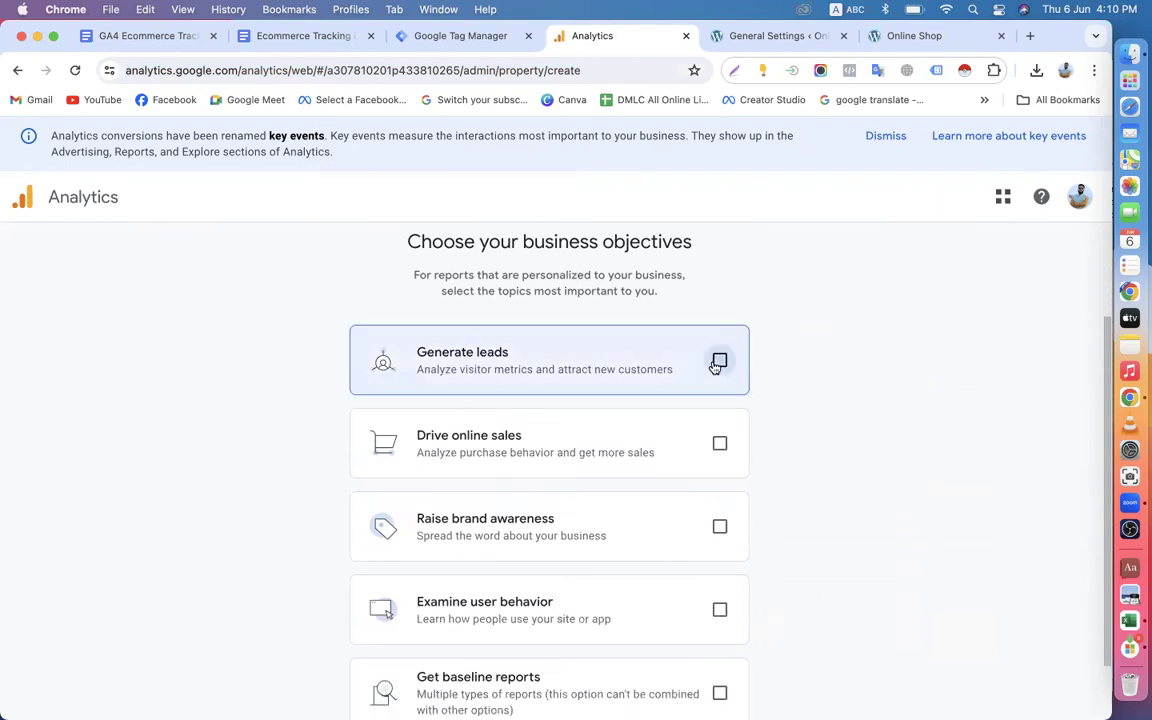
{"action": "left_click", "coordinate": [720, 443]}
{"action": "left_click", "coordinate": [720, 528]}
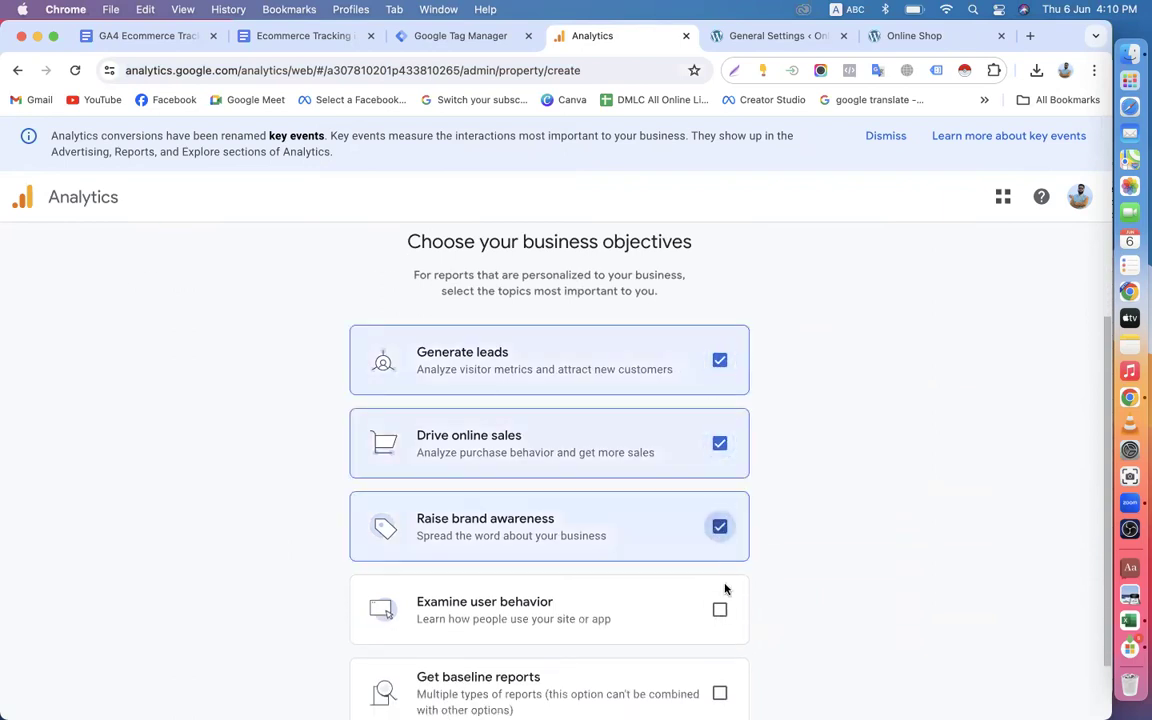
{"action": "left_click", "coordinate": [720, 609]}
{"action": "scroll", "coordinate": [720, 612], "scroll_direction": "down", "scroll_amount": 1}
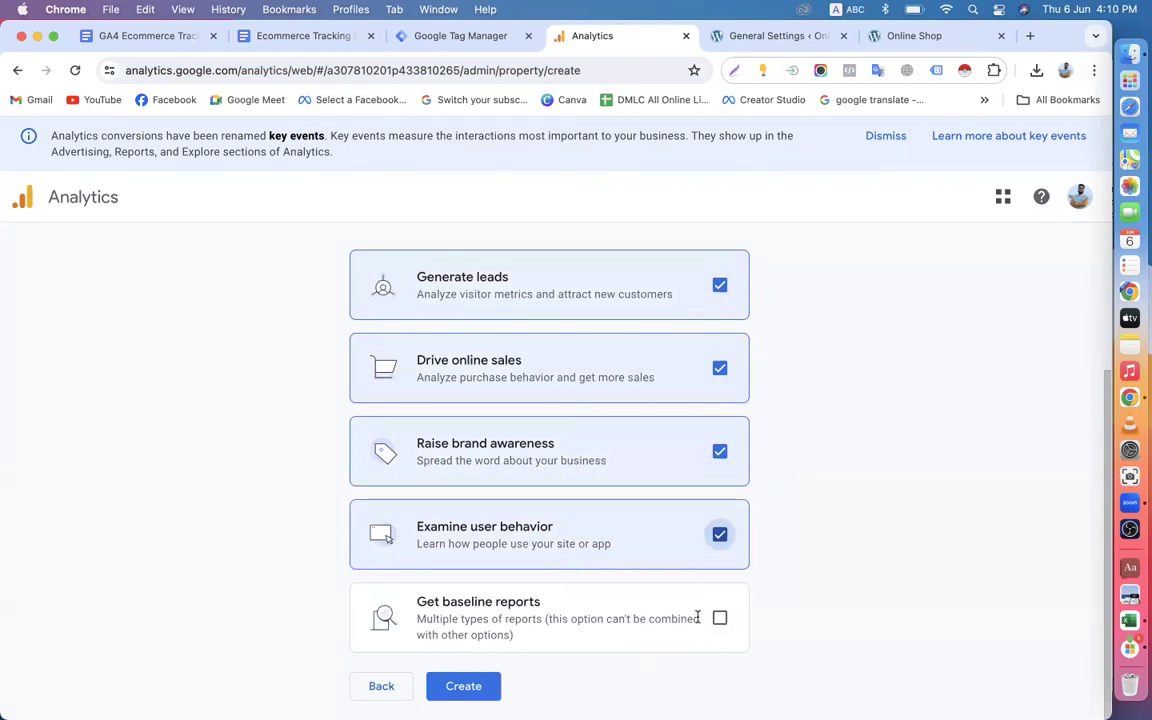
Try the Get baseline reports objective and reselect Generate leads, Drive online sales, Raise brand awareness and Examine user behavior.
{"action": "left_click", "coordinate": [719, 618]}
{"action": "left_click", "coordinate": [719, 287]}
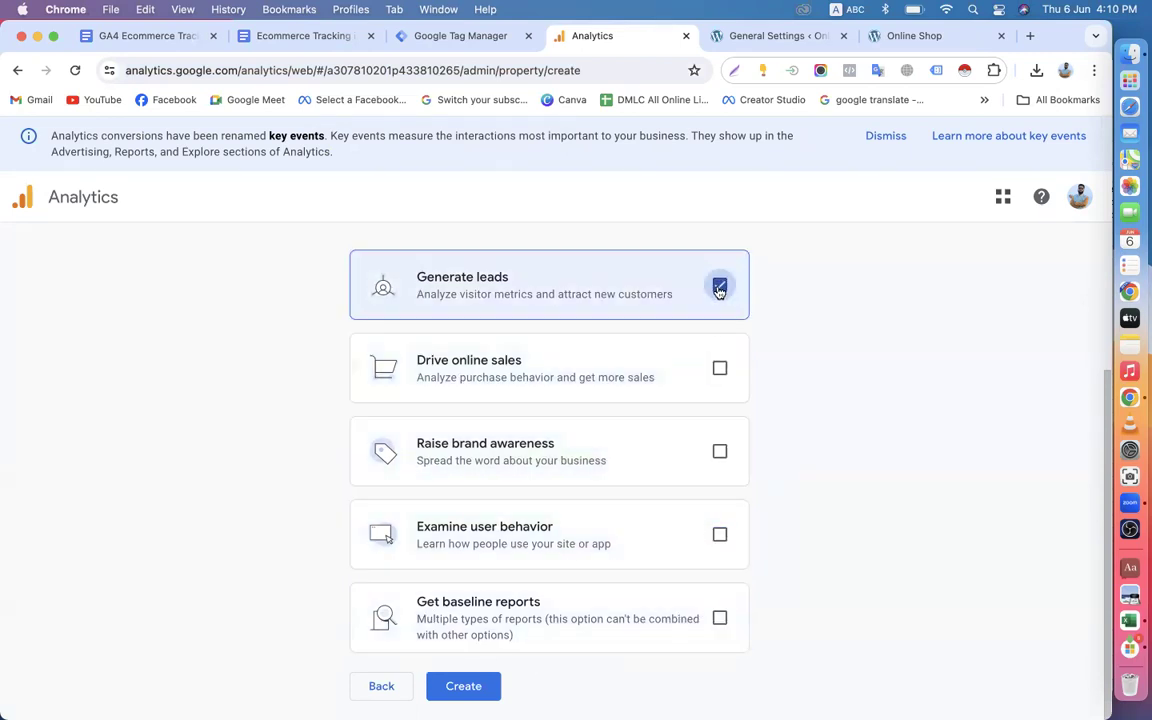
{"action": "left_click", "coordinate": [719, 368]}
{"action": "left_click", "coordinate": [719, 451]}
{"action": "left_click", "coordinate": [719, 535]}
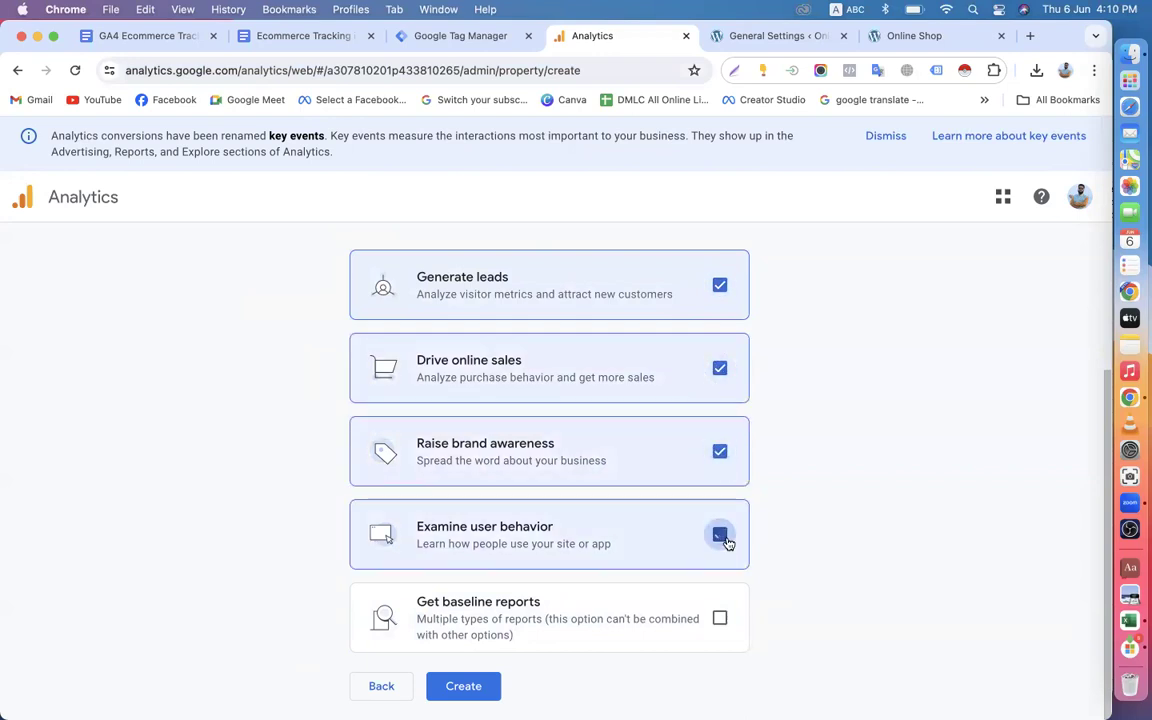
Create the property and start a data stream for the Web platform.
{"action": "left_click", "coordinate": [465, 688]}
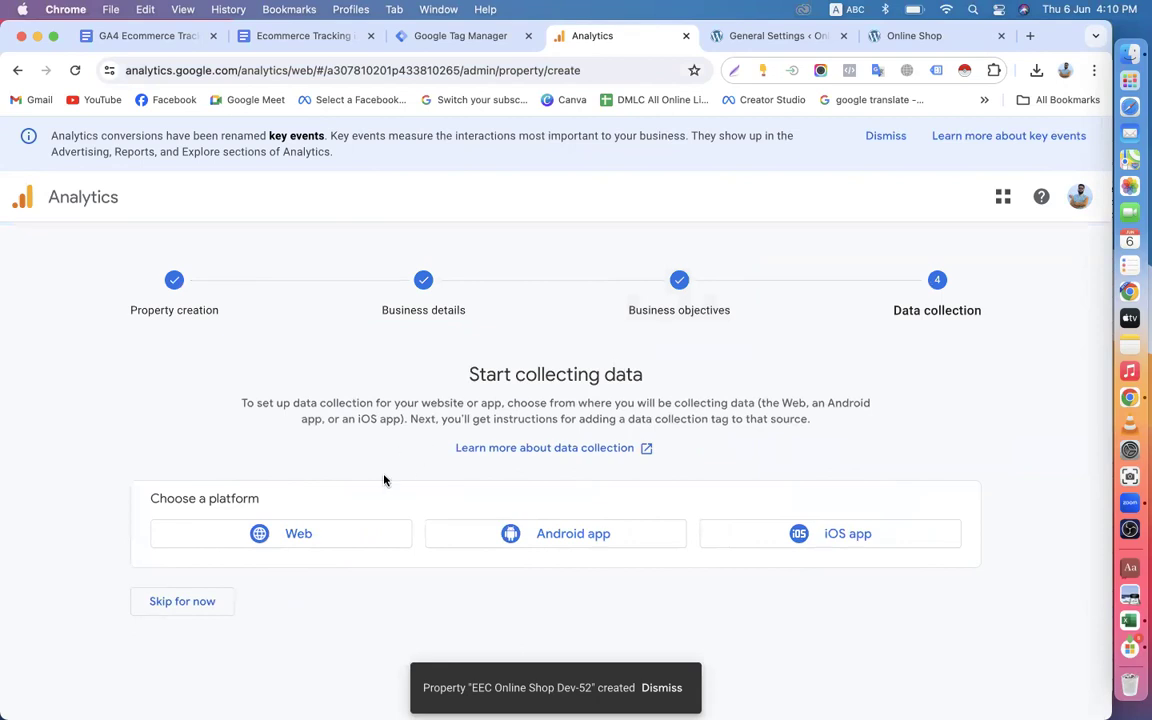
{"action": "left_click", "coordinate": [284, 535]}
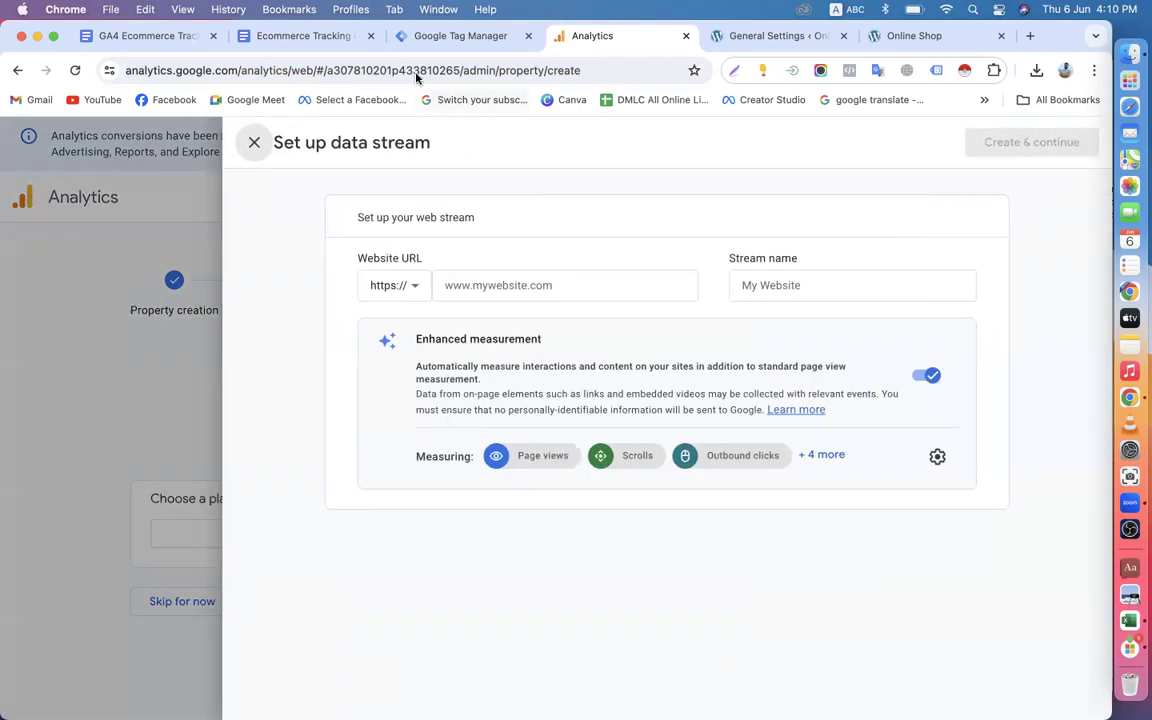
{"action": "left_click", "coordinate": [761, 37]}
{"action": "left_click_drag", "start_coordinate": [291, 70], "coordinate": [126, 66]}
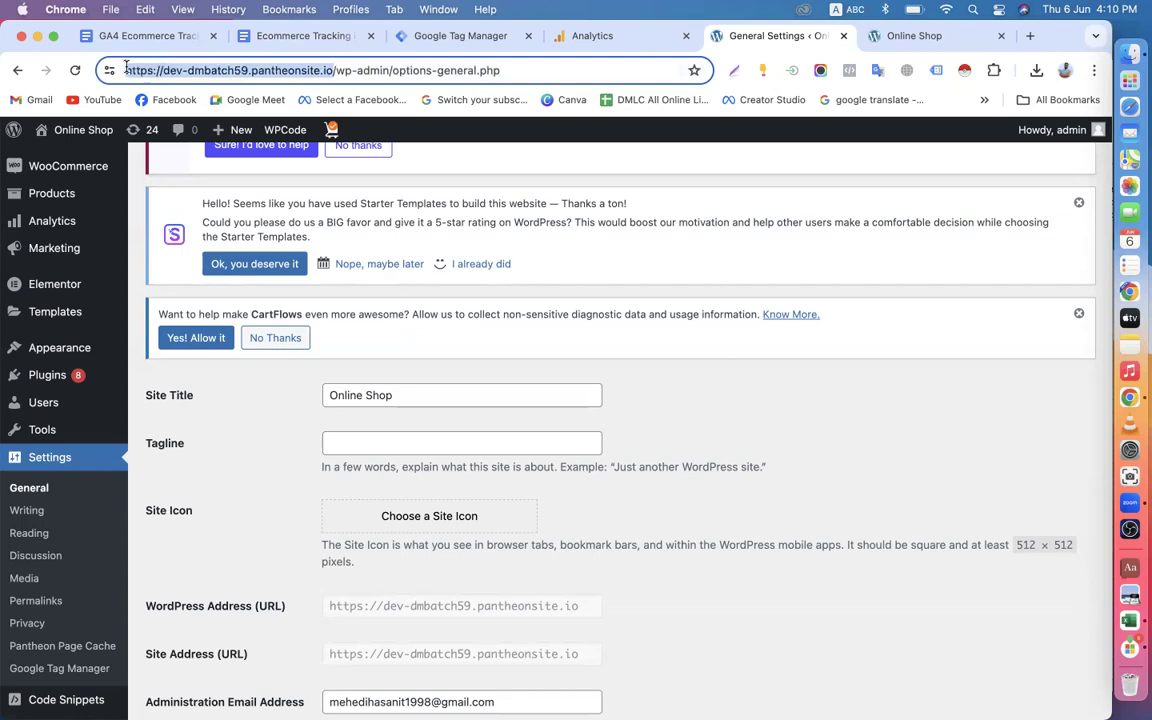
{"action": "right_click", "coordinate": [268, 73]}
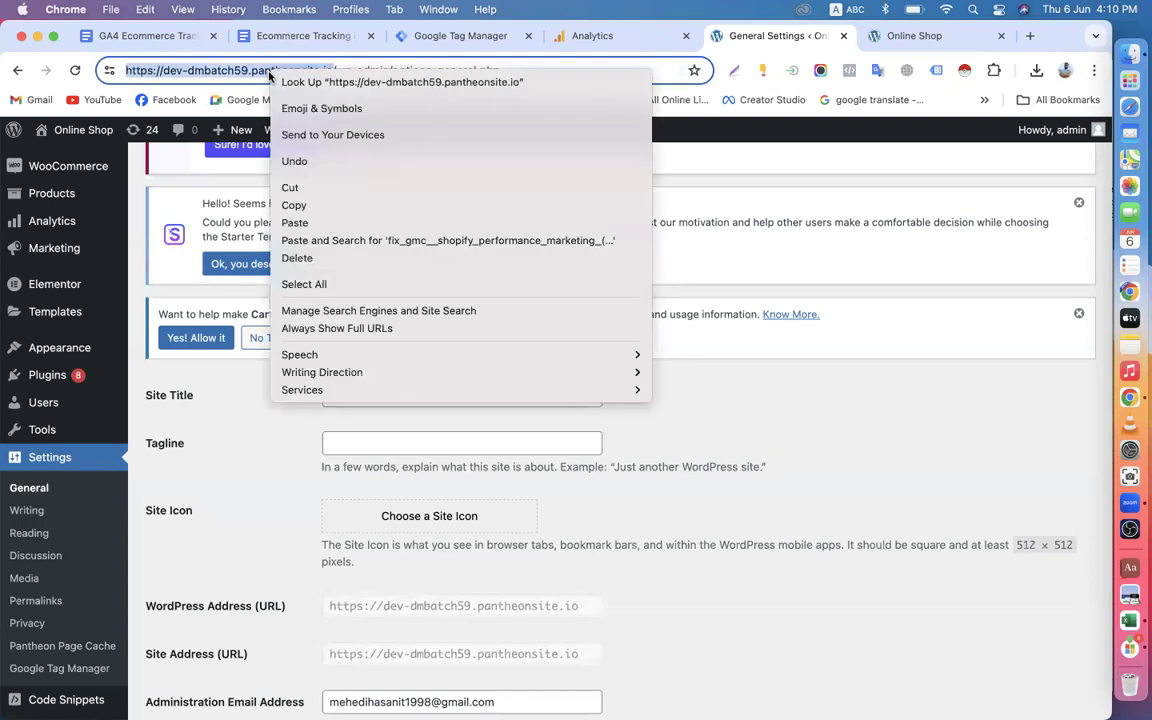
{"action": "left_click", "coordinate": [305, 202]}
{"action": "left_click", "coordinate": [607, 37]}
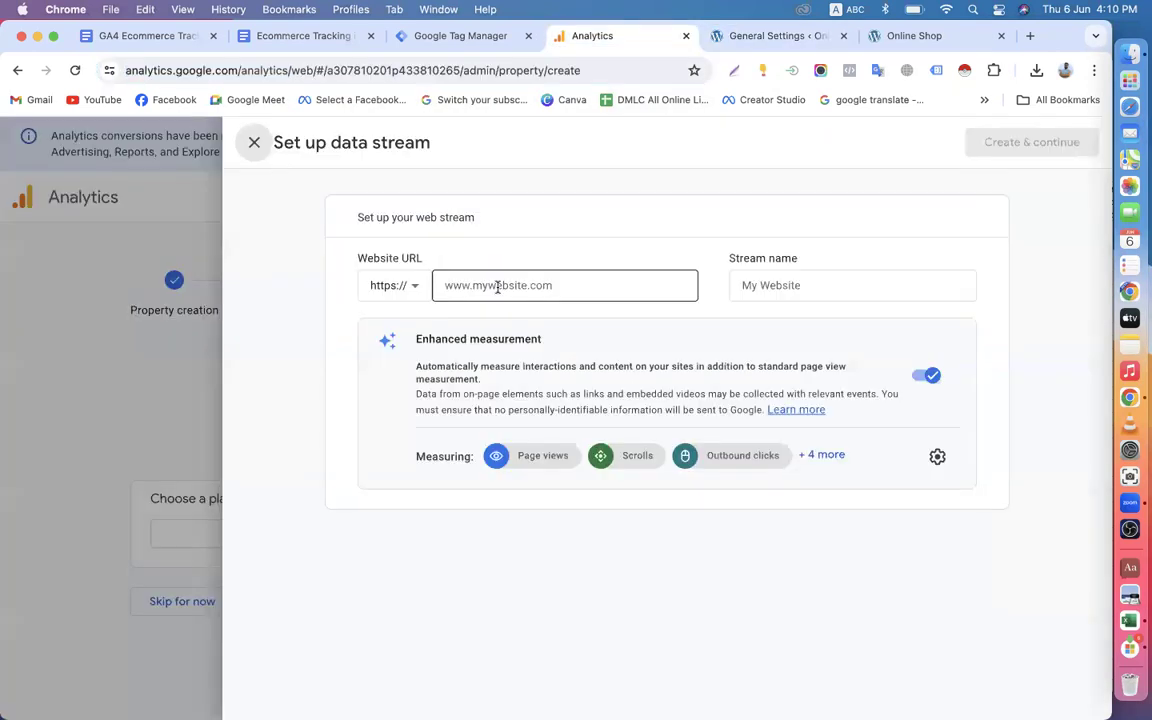
{"action": "key", "text": "super+v"}
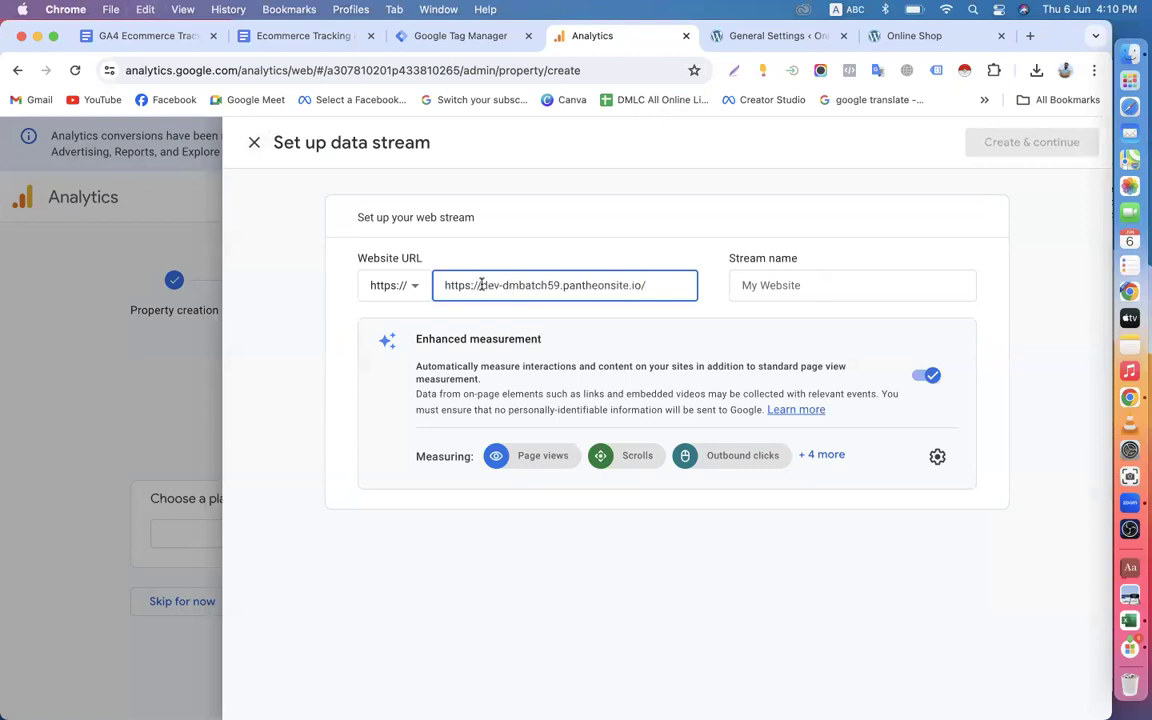
{"action": "left_click", "coordinate": [481, 285], "text": "shift"}
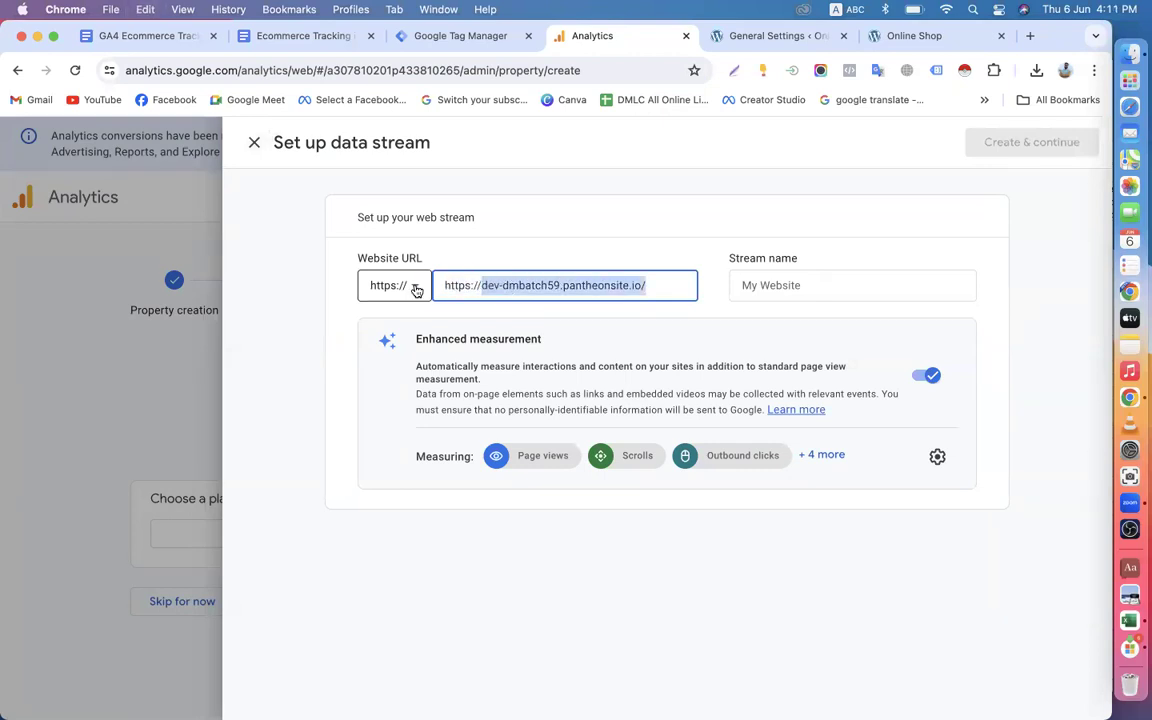
{"action": "left_click", "coordinate": [479, 285]}
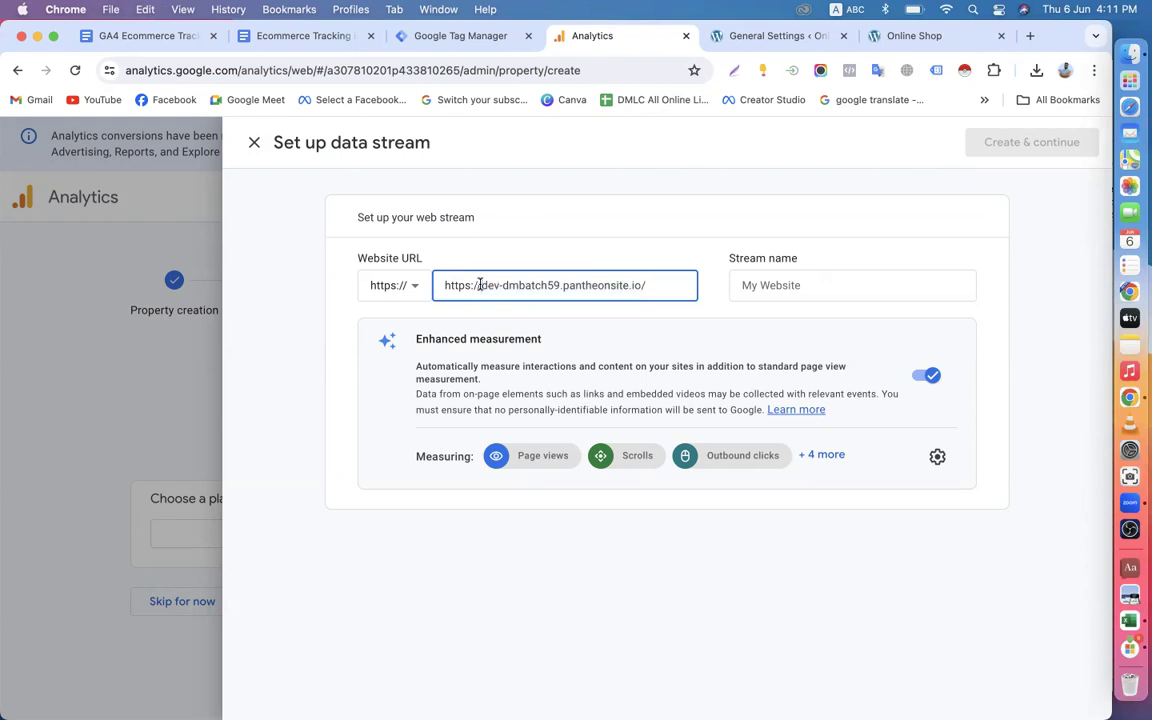
{"action": "left_click_drag", "start_coordinate": [477, 285], "coordinate": [444, 287]}
{"action": "key", "text": "BackSpace"}
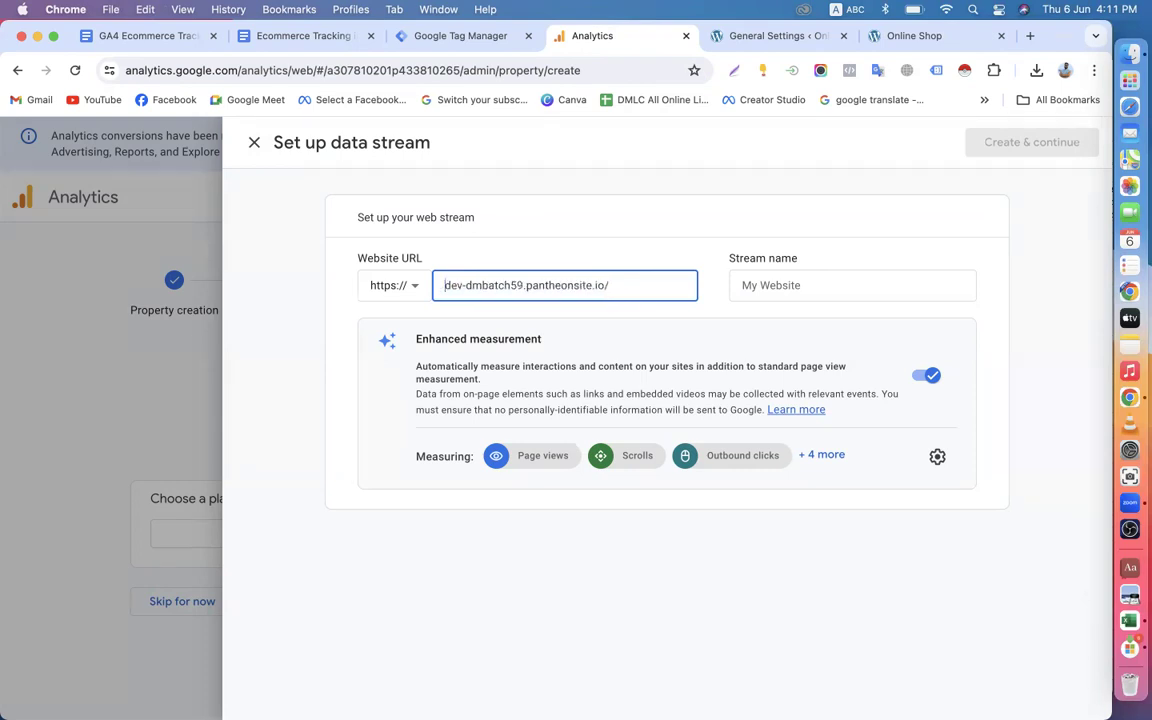
Name the web stream Ga4 online dev52, reviewing its enhanced measurement events before creating it.
{"action": "left_click", "coordinate": [763, 287]}
{"action": "type", "text": "Ga4 online dev52"}
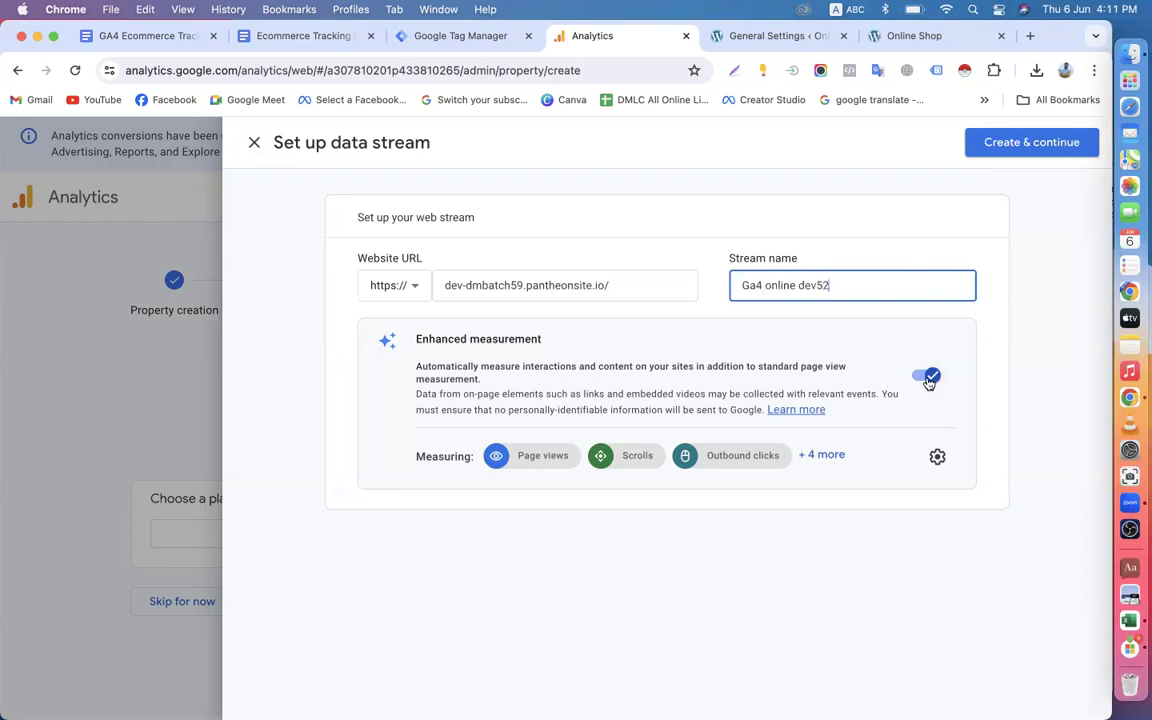
{"action": "left_click", "coordinate": [937, 457]}
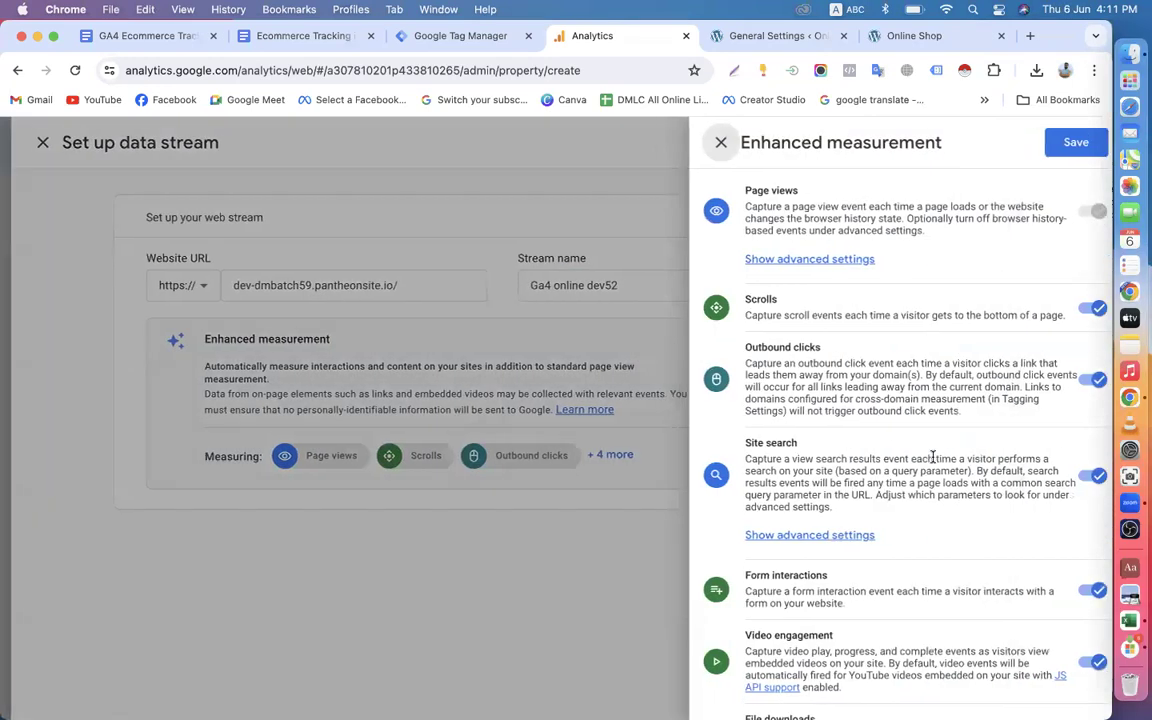
{"action": "scroll", "coordinate": [982, 424], "scroll_direction": "down", "scroll_amount": 1}
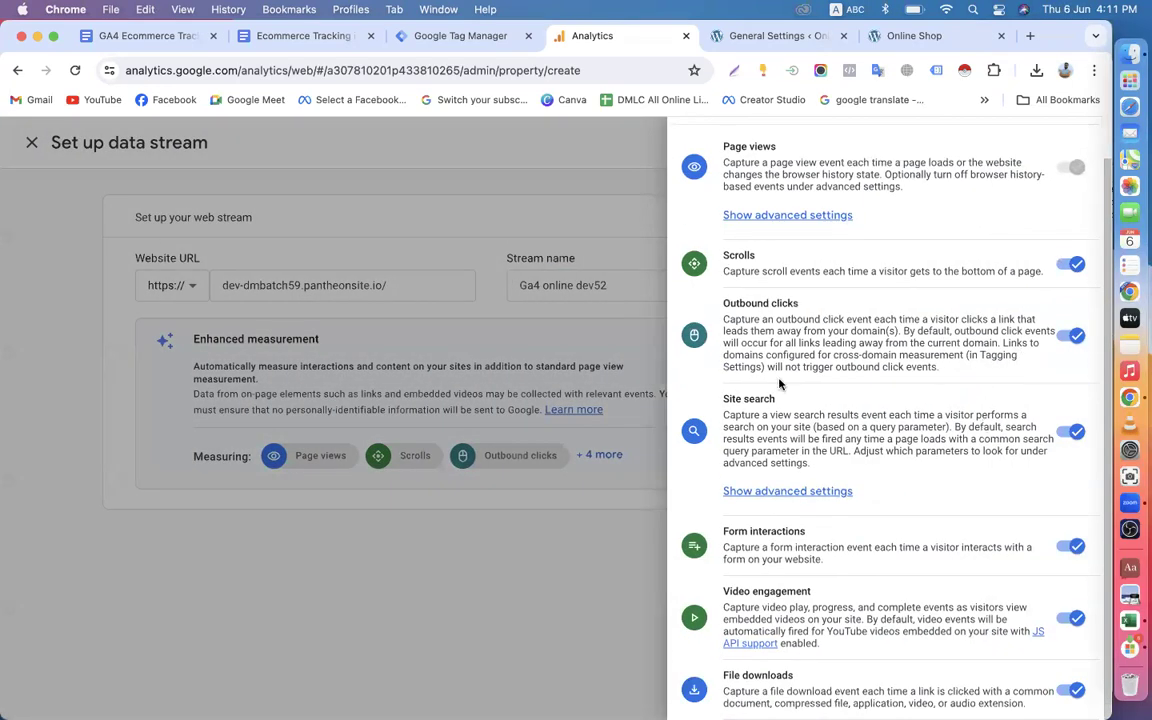
{"action": "left_click", "coordinate": [577, 568]}
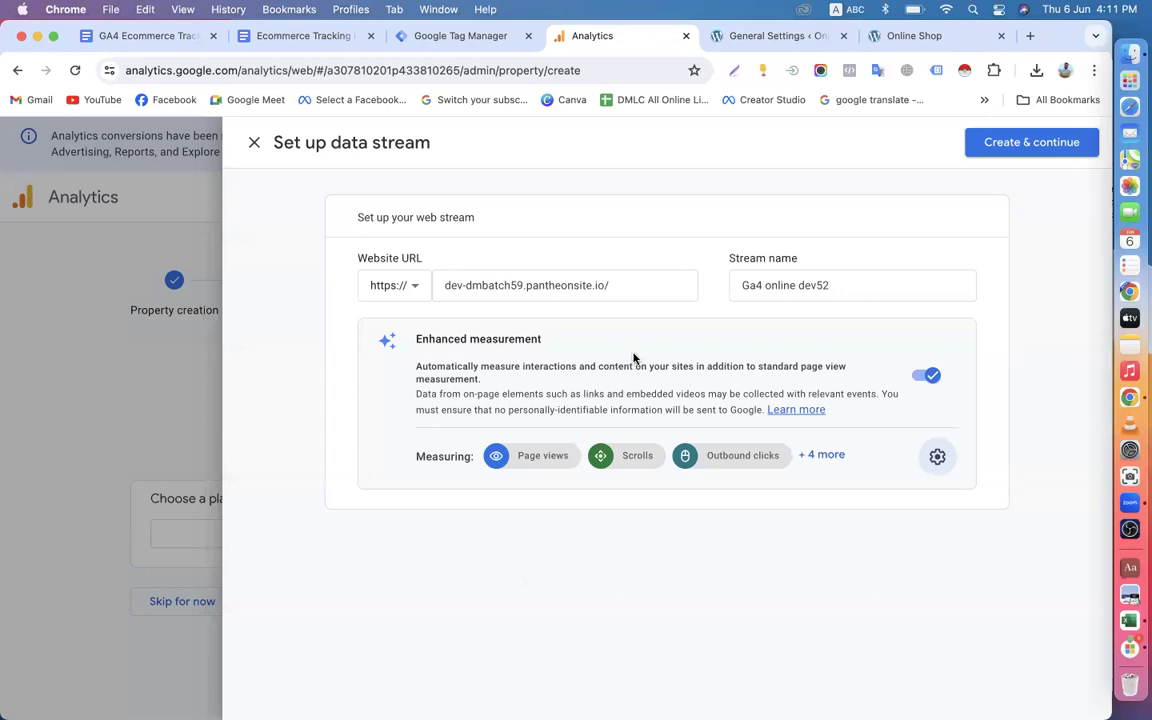
{"action": "left_click", "coordinate": [1005, 145]}
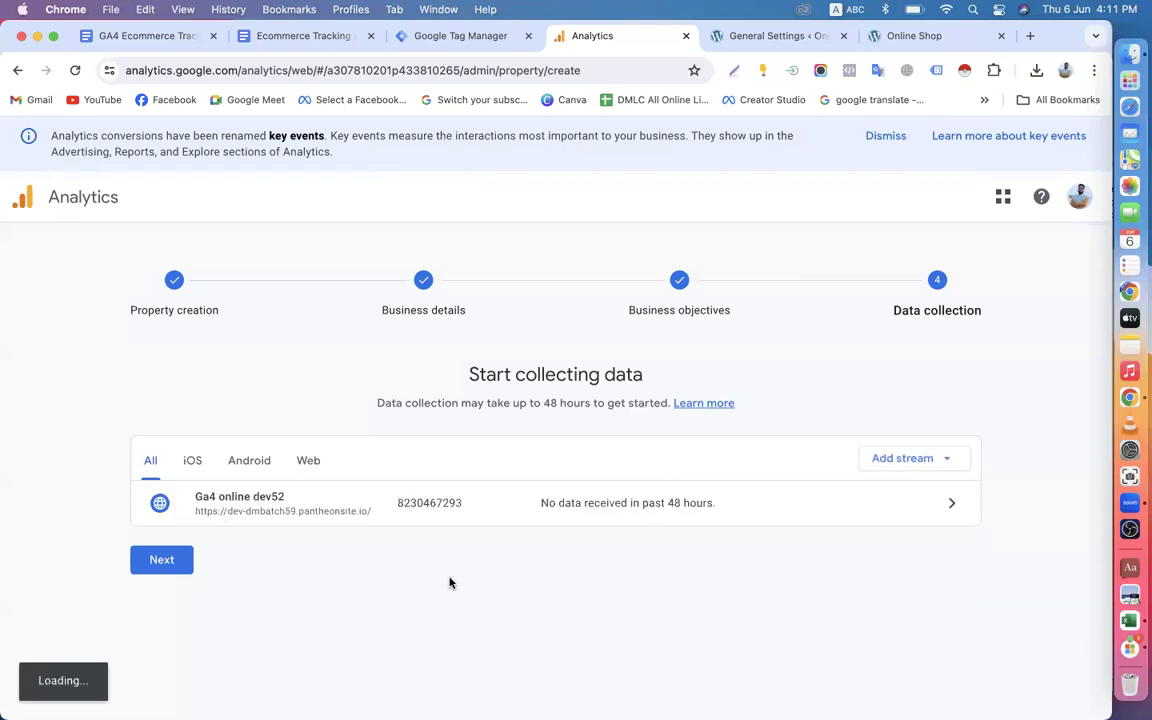
Open the Google tag setup instructions, choose manual installation and copy the gtag.js snippet.
{"action": "left_click", "coordinate": [162, 560]}
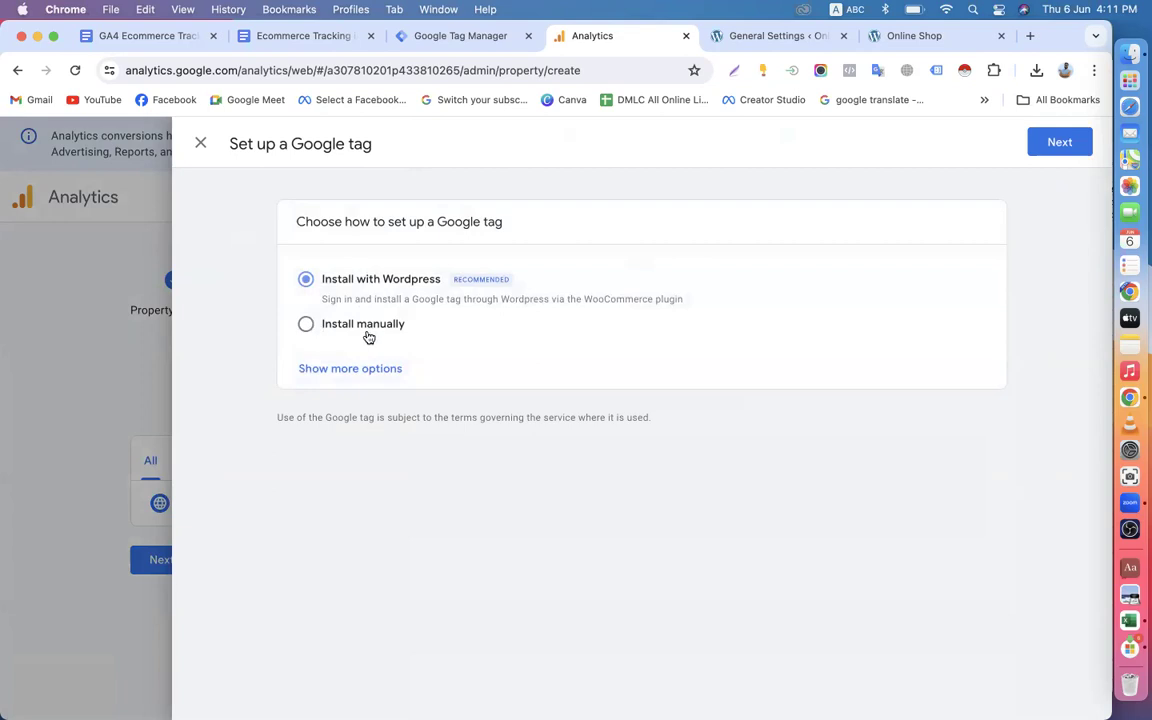
{"action": "left_click", "coordinate": [307, 326]}
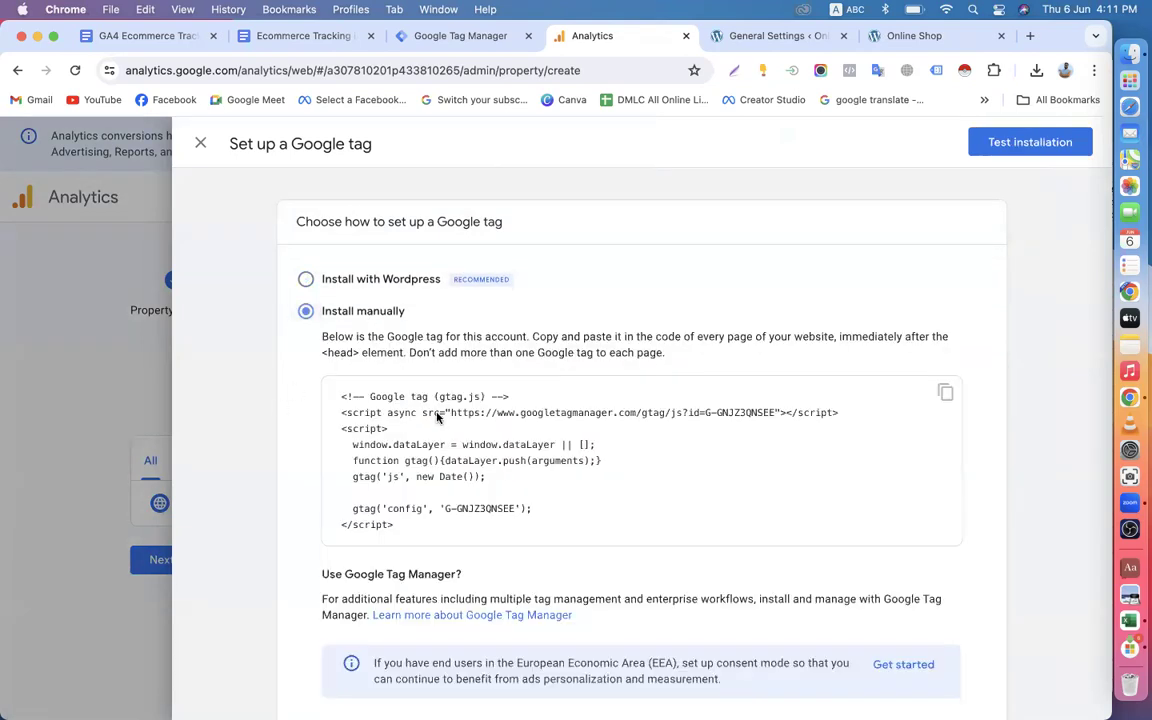
{"action": "scroll", "coordinate": [440, 430], "scroll_direction": "down", "scroll_amount": 2}
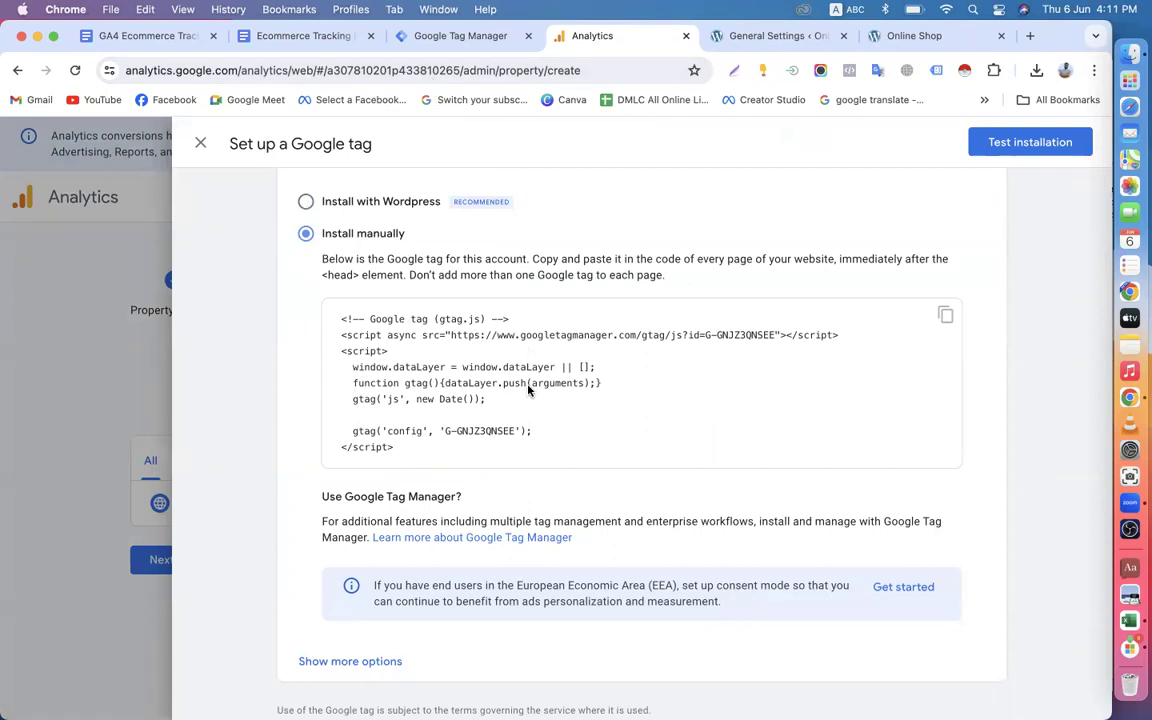
{"action": "scroll", "coordinate": [528, 390], "scroll_direction": "up", "scroll_amount": 2}
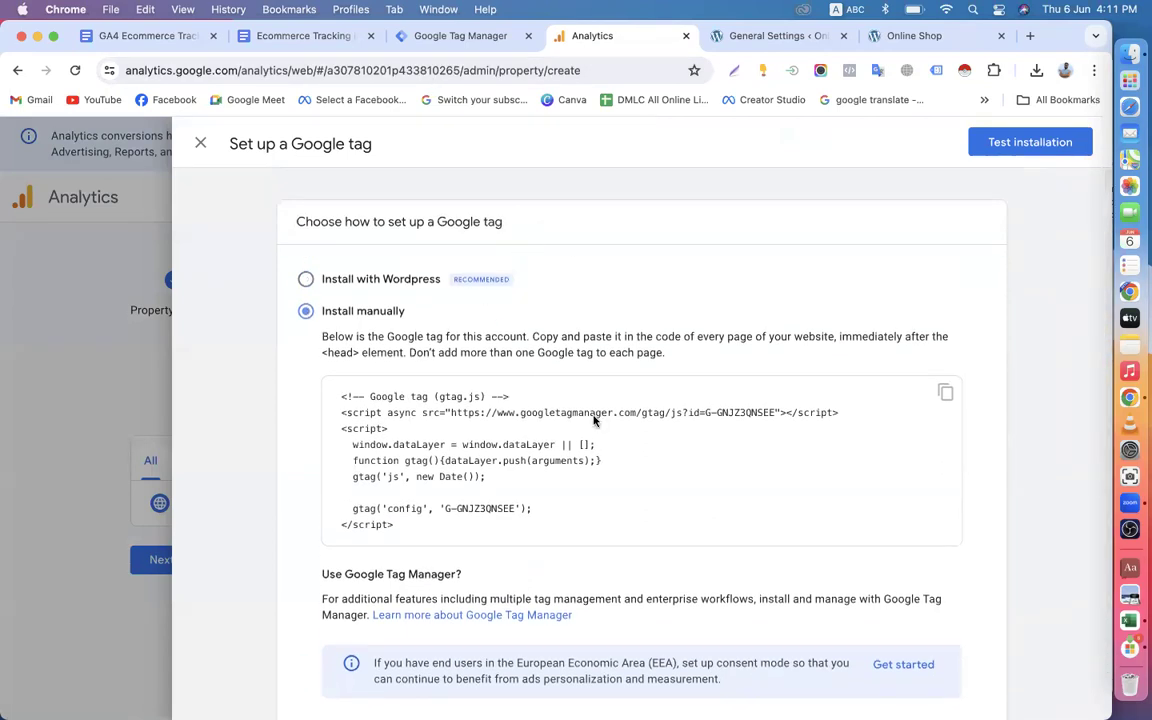
{"action": "scroll", "coordinate": [450, 560], "scroll_direction": "down", "scroll_amount": 2}
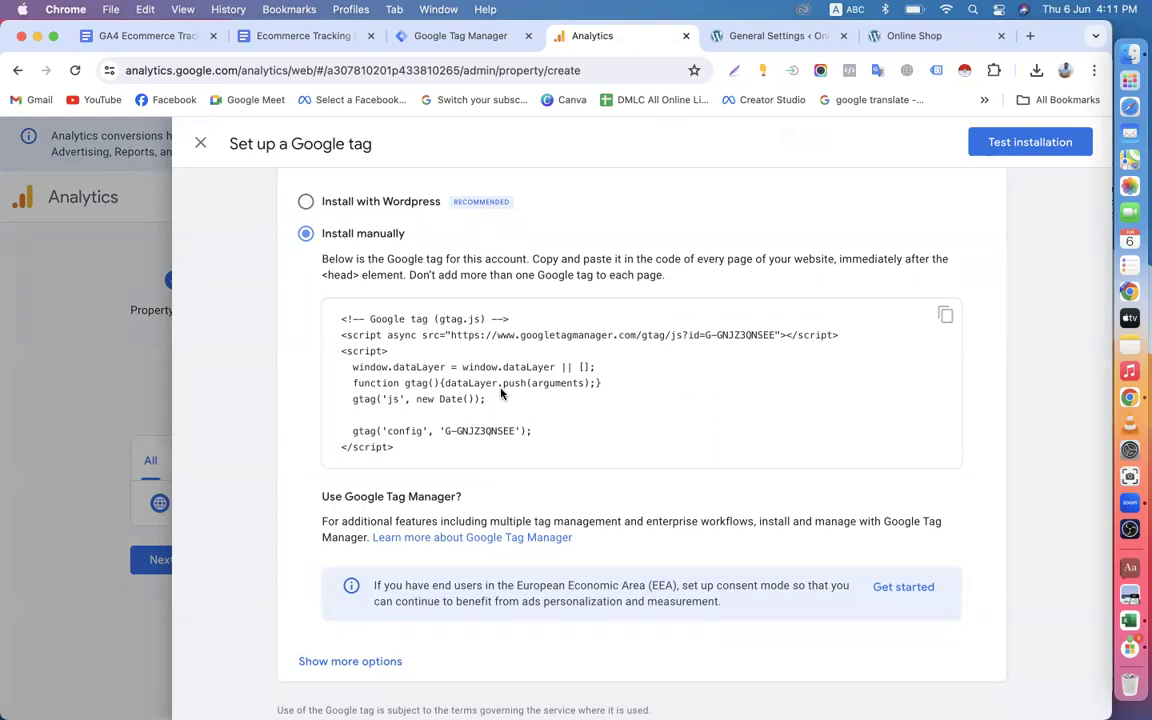
{"action": "scroll", "coordinate": [501, 394], "scroll_direction": "up", "scroll_amount": 2}
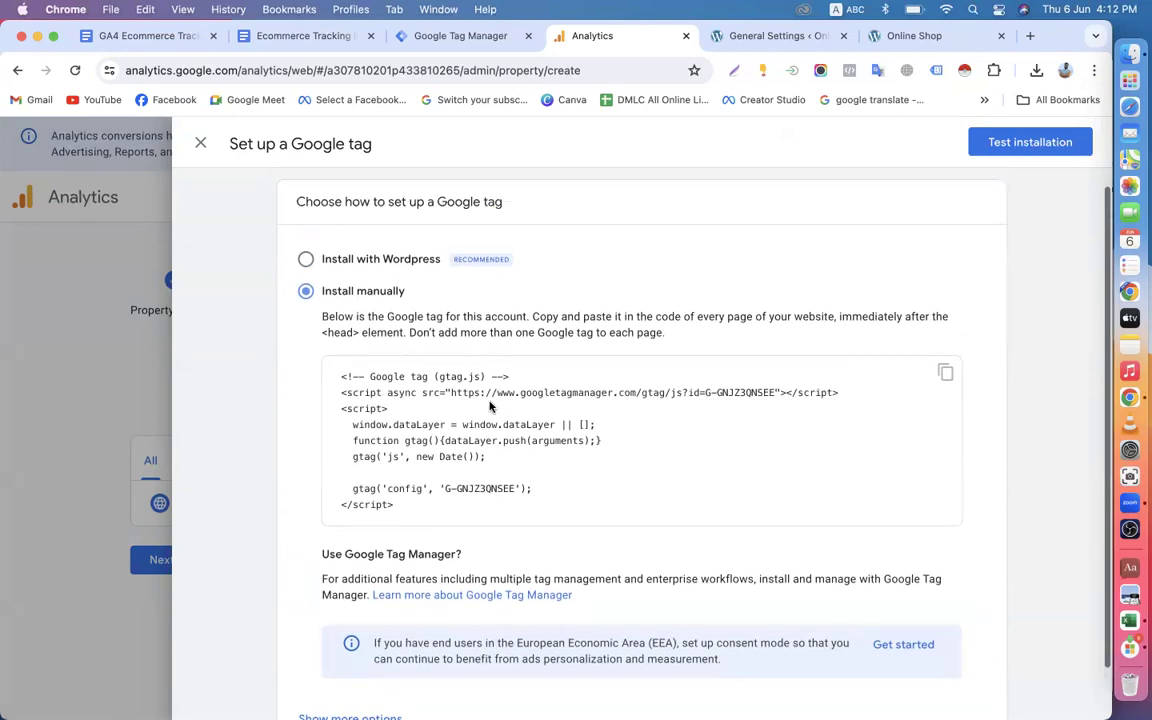
{"action": "left_click", "coordinate": [944, 375]}
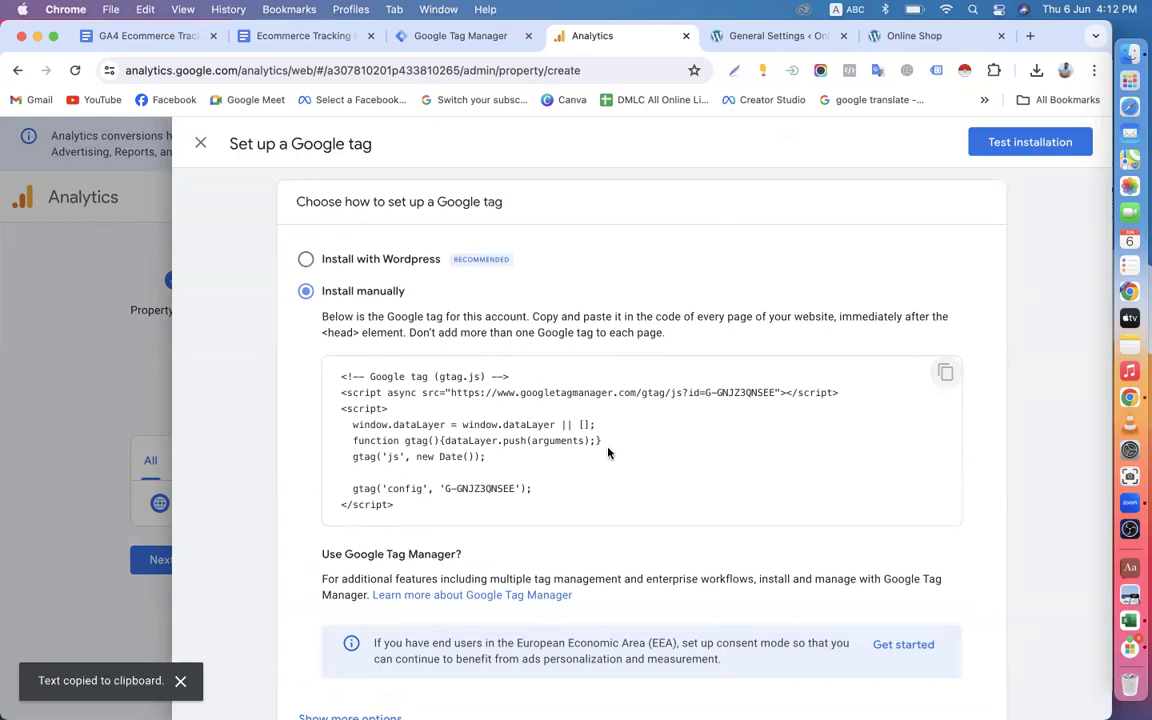
In the WordPress Header & Footer code snippets, paste the Google tag into the Header several lines below the Google Tag Manager code.
{"action": "left_click", "coordinate": [740, 36]}
{"action": "scroll", "coordinate": [20, 555], "scroll_direction": "down", "scroll_amount": 5}
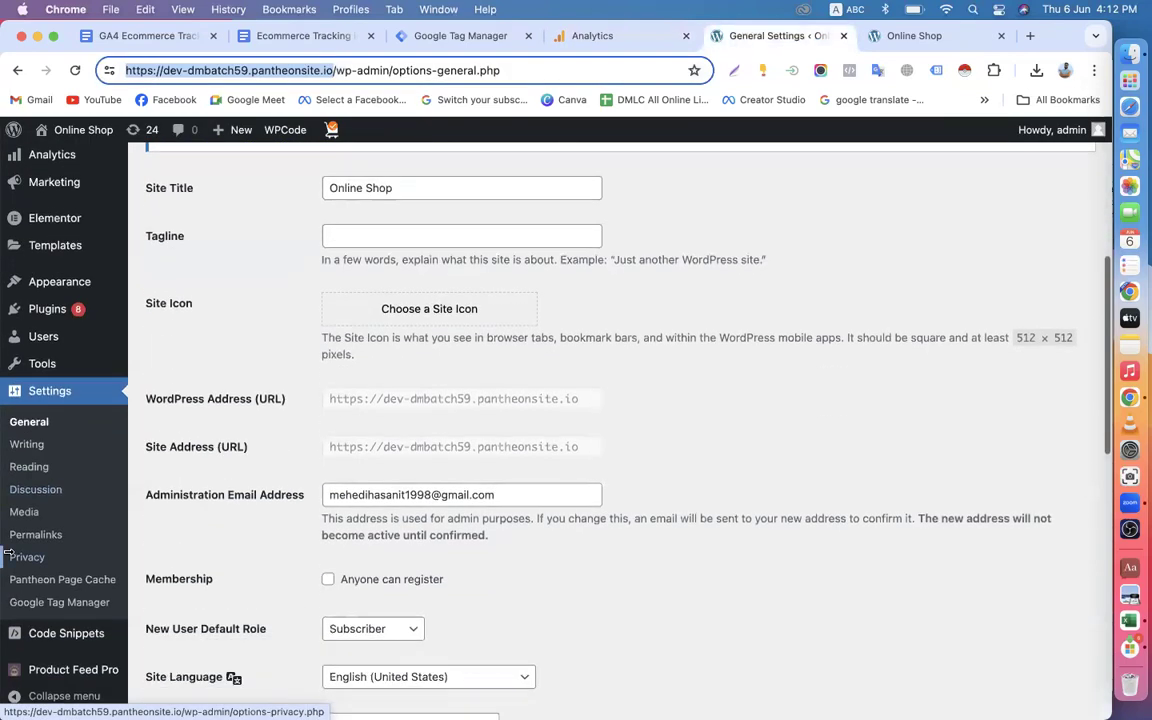
{"action": "mouse_move", "coordinate": [68, 646]}
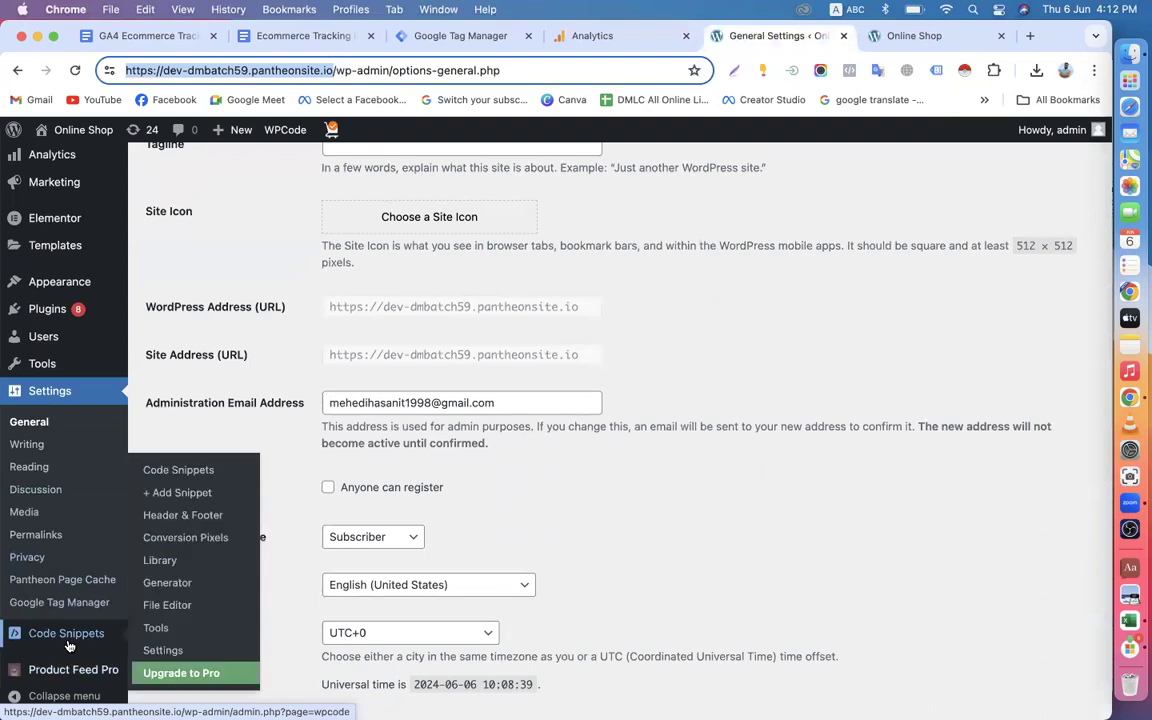
{"action": "left_click", "coordinate": [190, 516]}
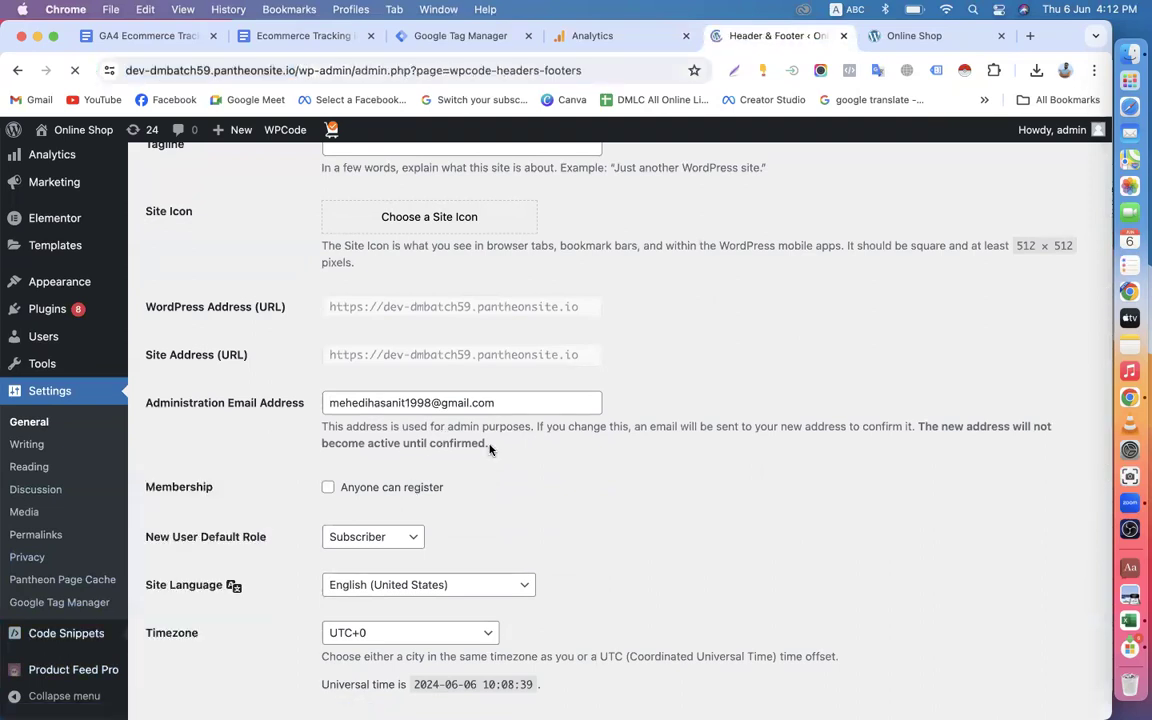
{"action": "scroll", "coordinate": [490, 450], "scroll_direction": "down", "scroll_amount": 5}
{"action": "scroll", "coordinate": [490, 450], "scroll_direction": "down", "scroll_amount": 1}
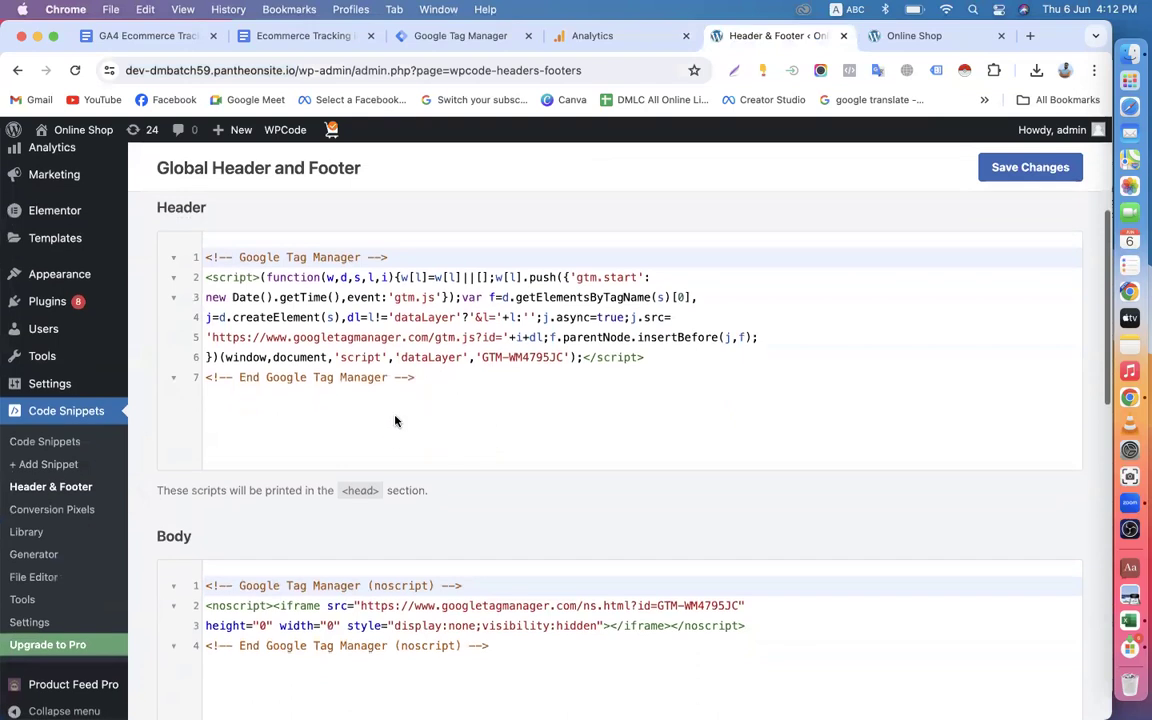
{"action": "left_click", "coordinate": [409, 424]}
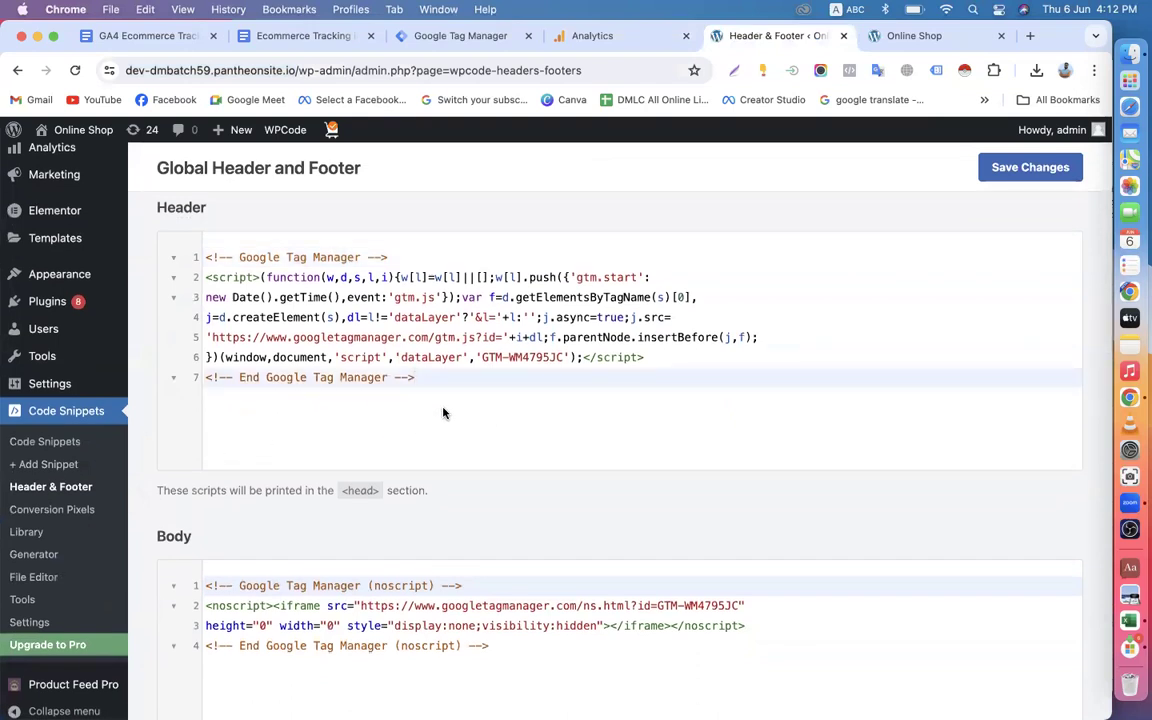
{"action": "key", "text": "Return"}
{"action": "key", "text": "Return"}
{"action": "key", "text": "Return"}
{"action": "key", "text": "Return"}
{"action": "key", "text": "Return"}
{"action": "key", "text": "Return"}
{"action": "key", "text": "Return"}
{"action": "key", "text": "Return"}
{"action": "key", "text": "Return"}
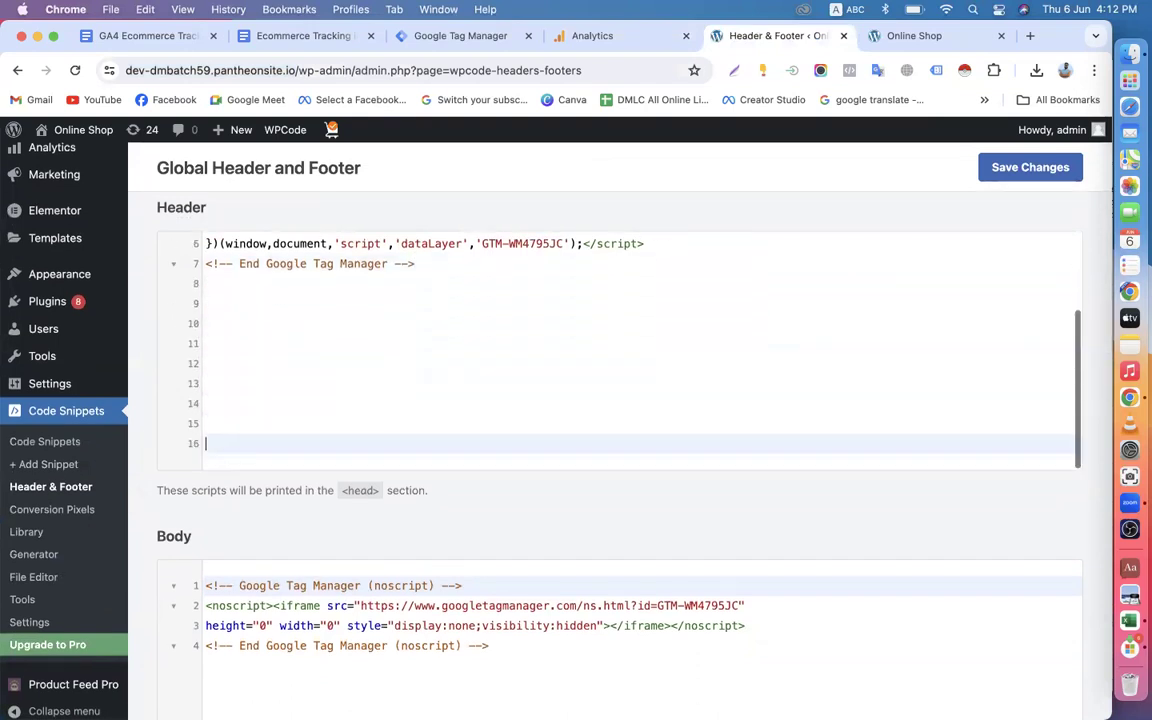
{"action": "key", "text": "super+v"}
Check the additional Google tag setup options in Analytics, close the instructions and return to the WordPress Header & Footer page.
{"action": "left_click", "coordinate": [592, 38]}
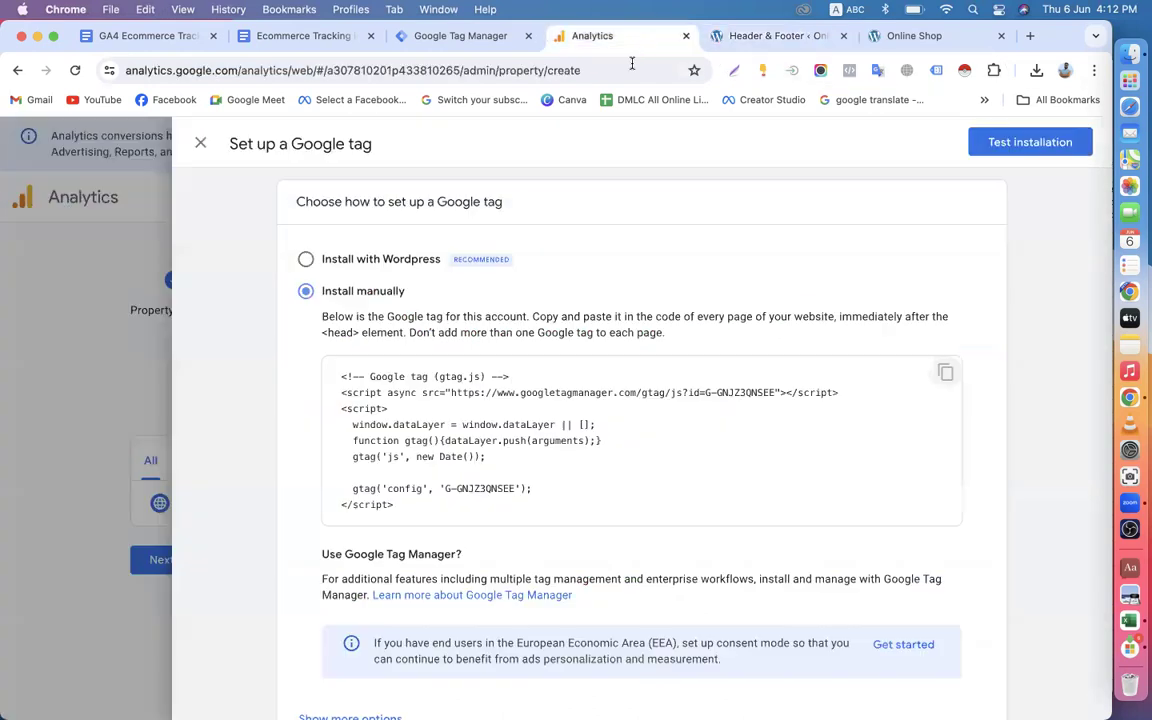
{"action": "scroll", "coordinate": [892, 476], "scroll_direction": "down", "scroll_amount": 2}
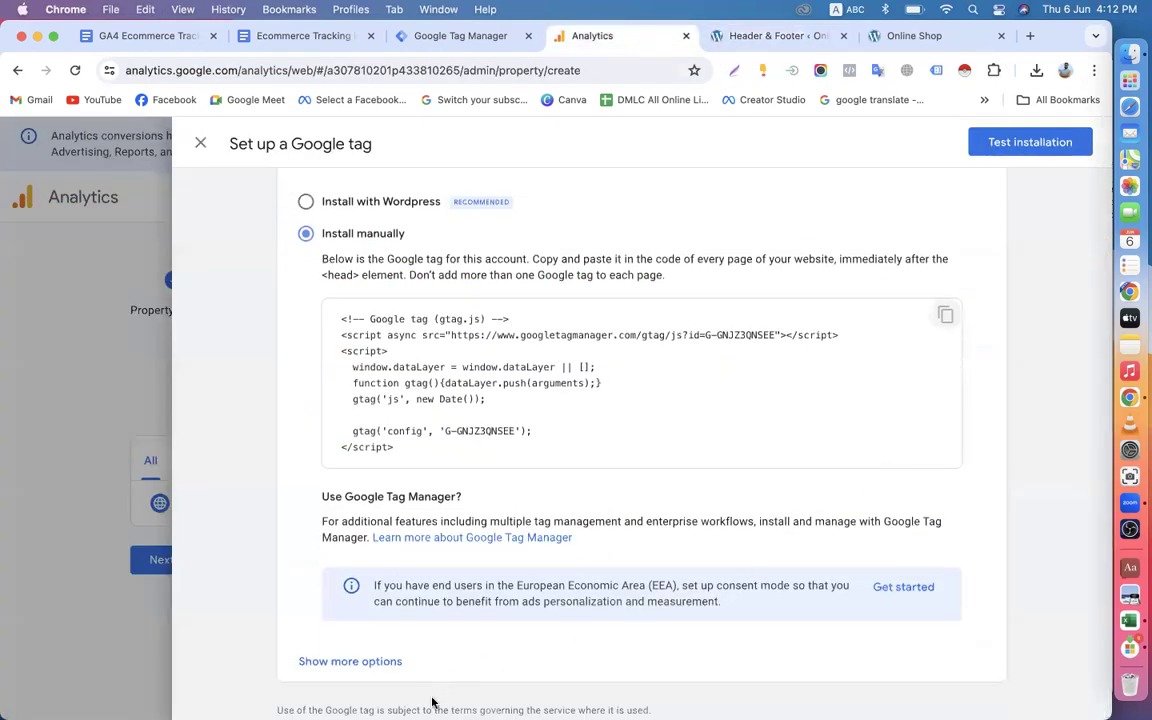
{"action": "scroll", "coordinate": [745, 474], "scroll_direction": "up", "scroll_amount": 2}
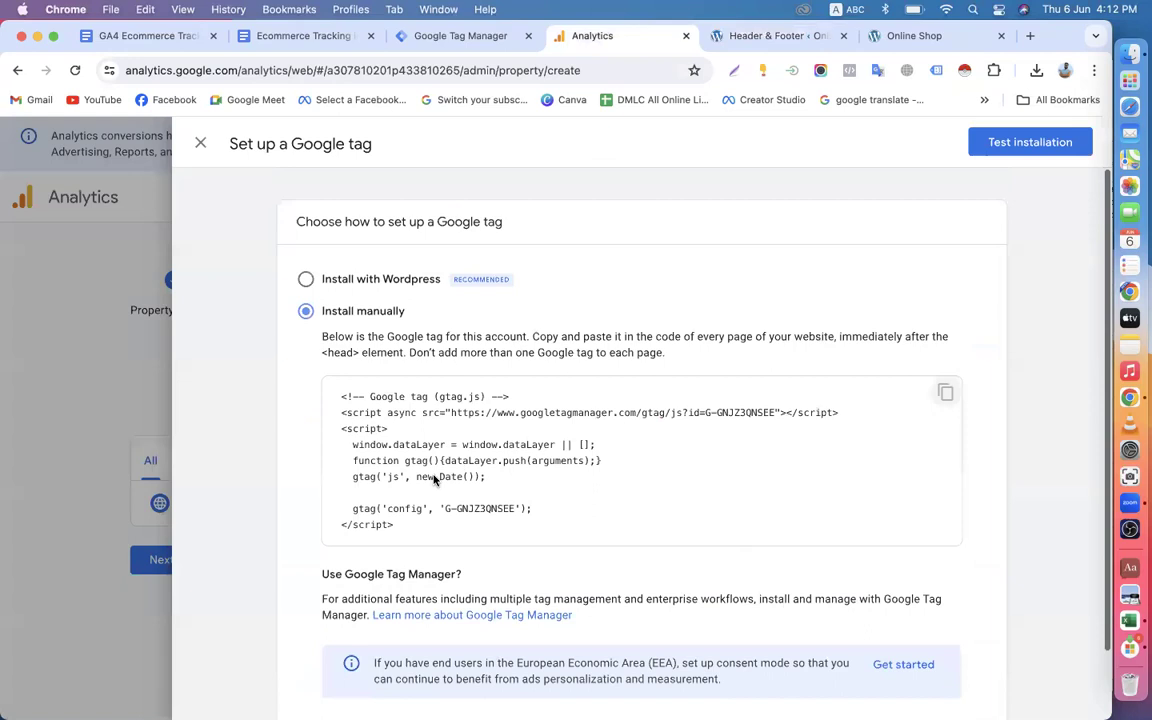
{"action": "scroll", "coordinate": [435, 480], "scroll_direction": "down", "scroll_amount": 2}
{"action": "left_click", "coordinate": [342, 661]}
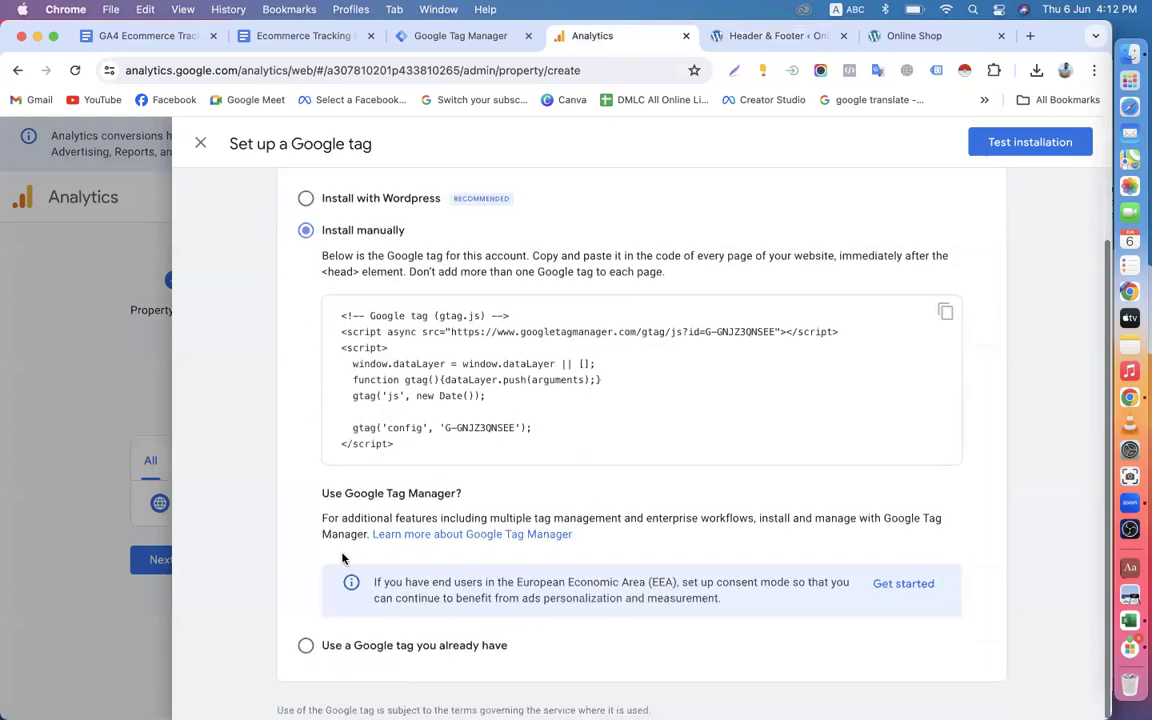
{"action": "scroll", "coordinate": [380, 480], "scroll_direction": "up", "scroll_amount": 2}
{"action": "left_click", "coordinate": [200, 143]}
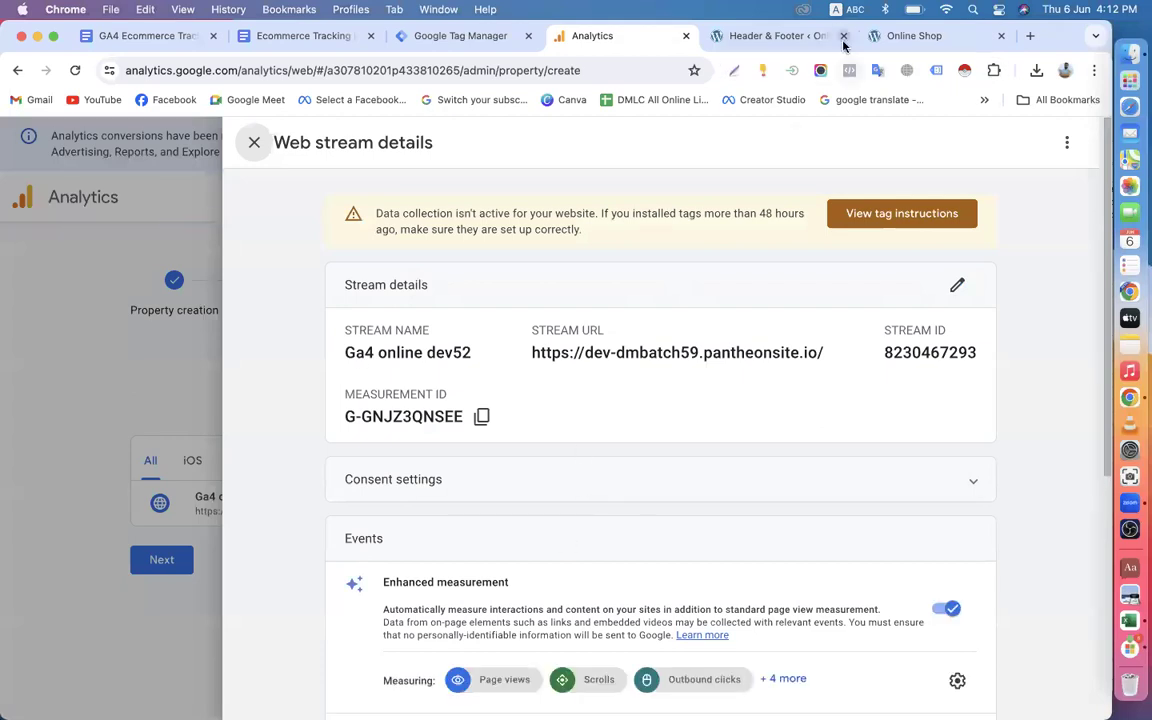
{"action": "left_click", "coordinate": [772, 36]}
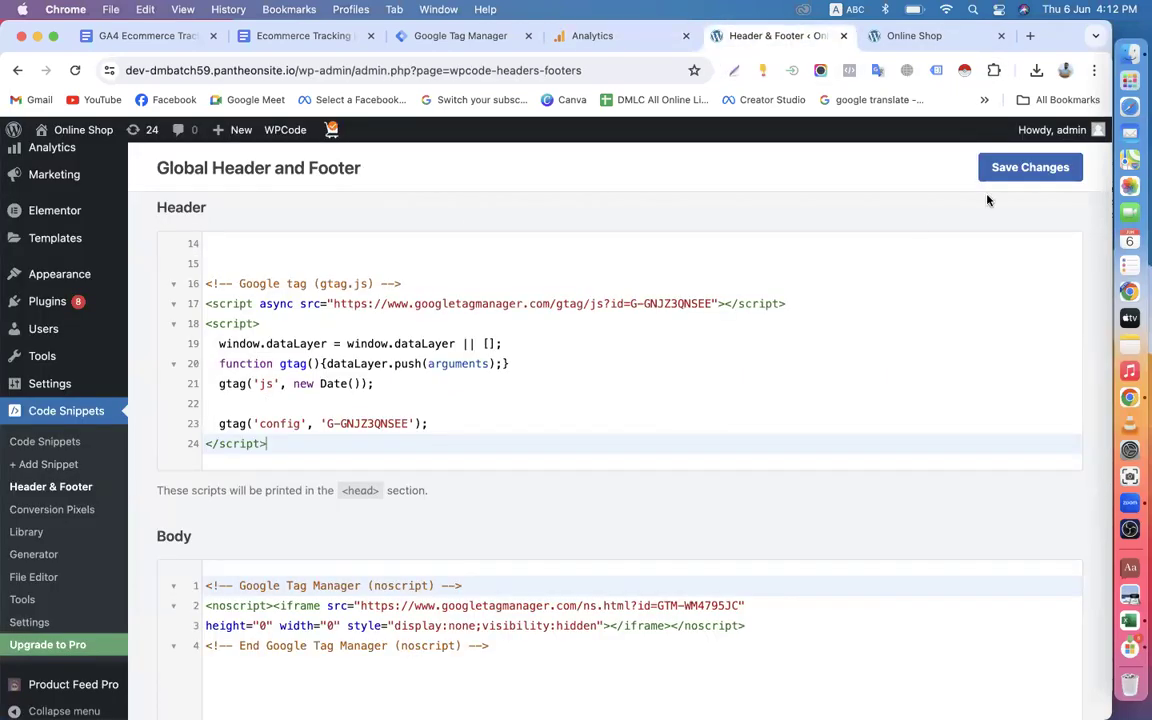
Save the Header & Footer code changes in WordPress and return to the web stream details in Analytics.
{"action": "left_click", "coordinate": [1027, 170]}
{"action": "left_click", "coordinate": [590, 36]}
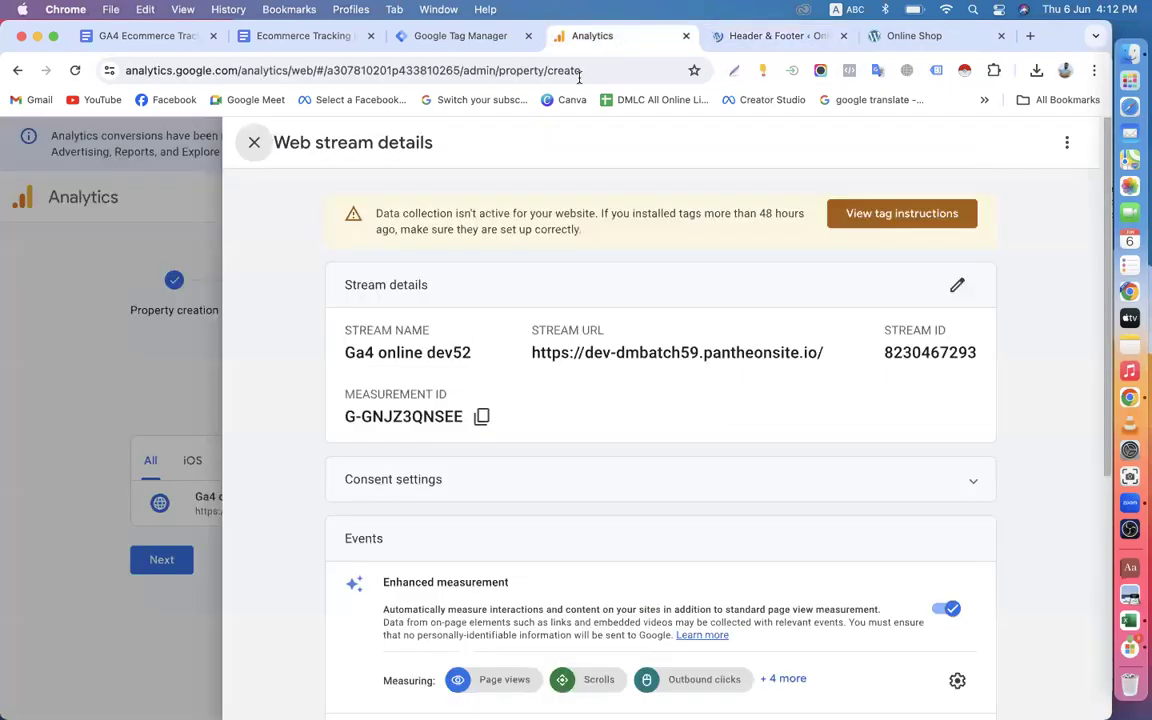
Review the web stream's stream details, events and Google tag sections.
{"action": "scroll", "coordinate": [626, 541], "scroll_direction": "down", "scroll_amount": 5}
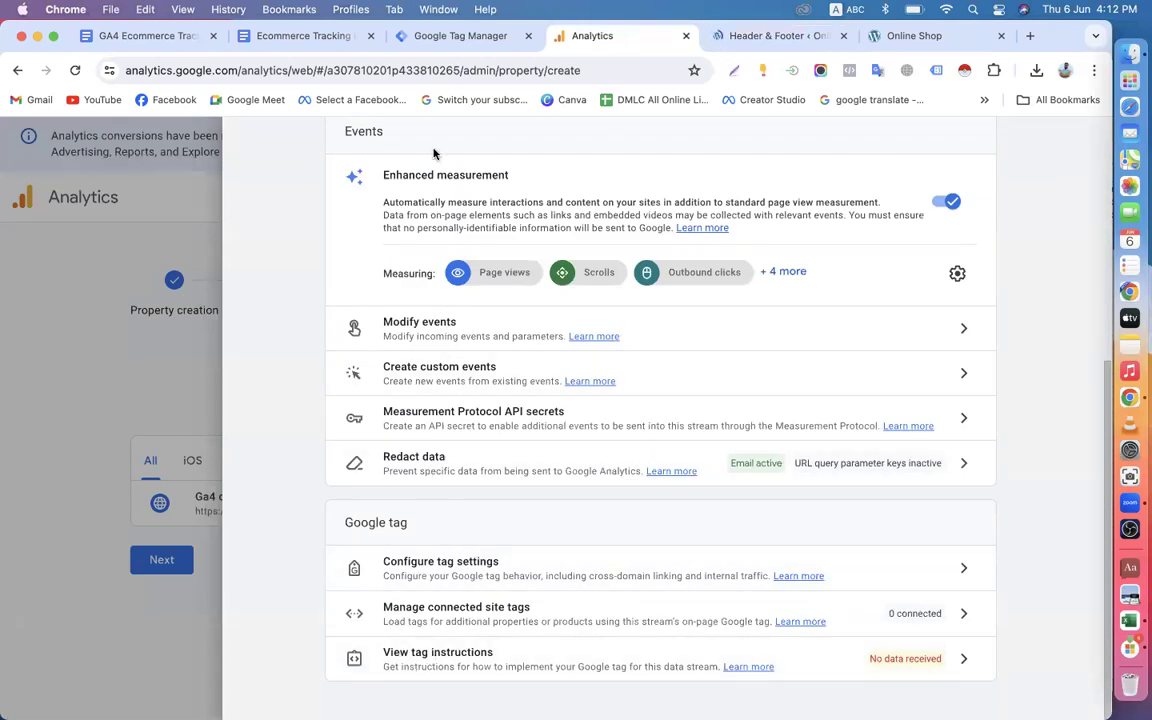
{"action": "scroll", "coordinate": [522, 490], "scroll_direction": "up", "scroll_amount": 5}
{"action": "scroll", "coordinate": [522, 490], "scroll_direction": "down", "scroll_amount": 5}
{"action": "scroll", "coordinate": [489, 497], "scroll_direction": "up", "scroll_amount": 2}
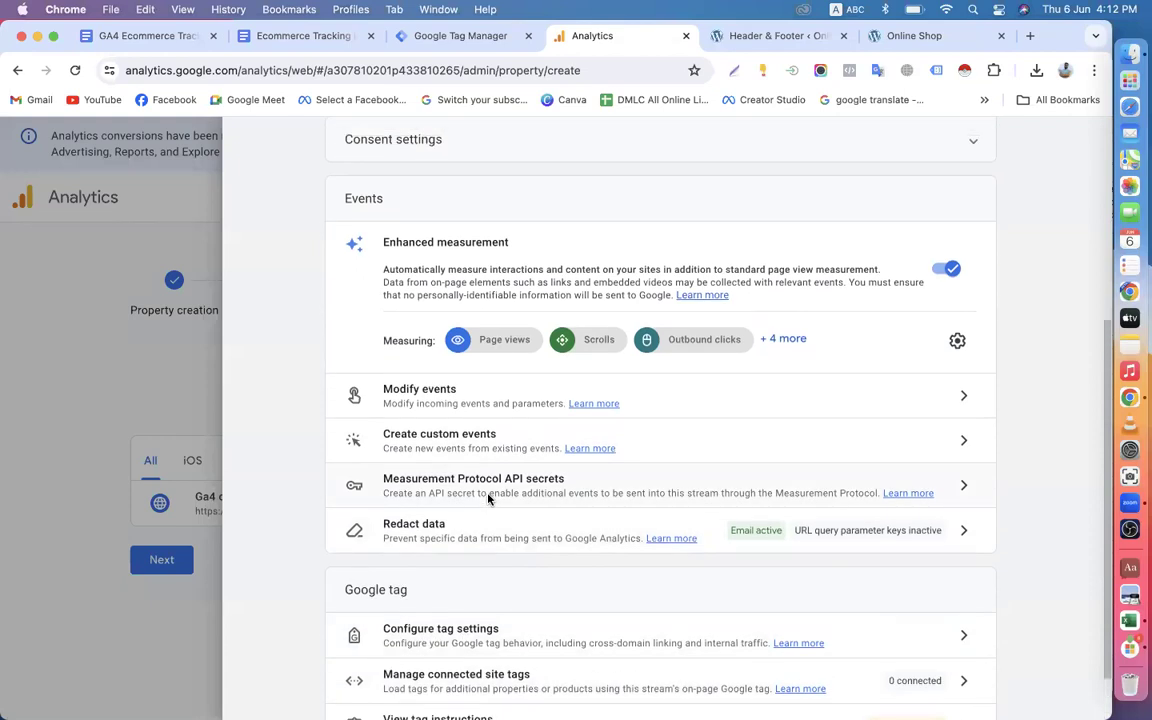
{"action": "scroll", "coordinate": [489, 497], "scroll_direction": "up", "scroll_amount": 5}
{"action": "scroll", "coordinate": [489, 497], "scroll_direction": "down", "scroll_amount": 6}
{"action": "scroll", "coordinate": [489, 497], "scroll_direction": "up", "scroll_amount": 1}
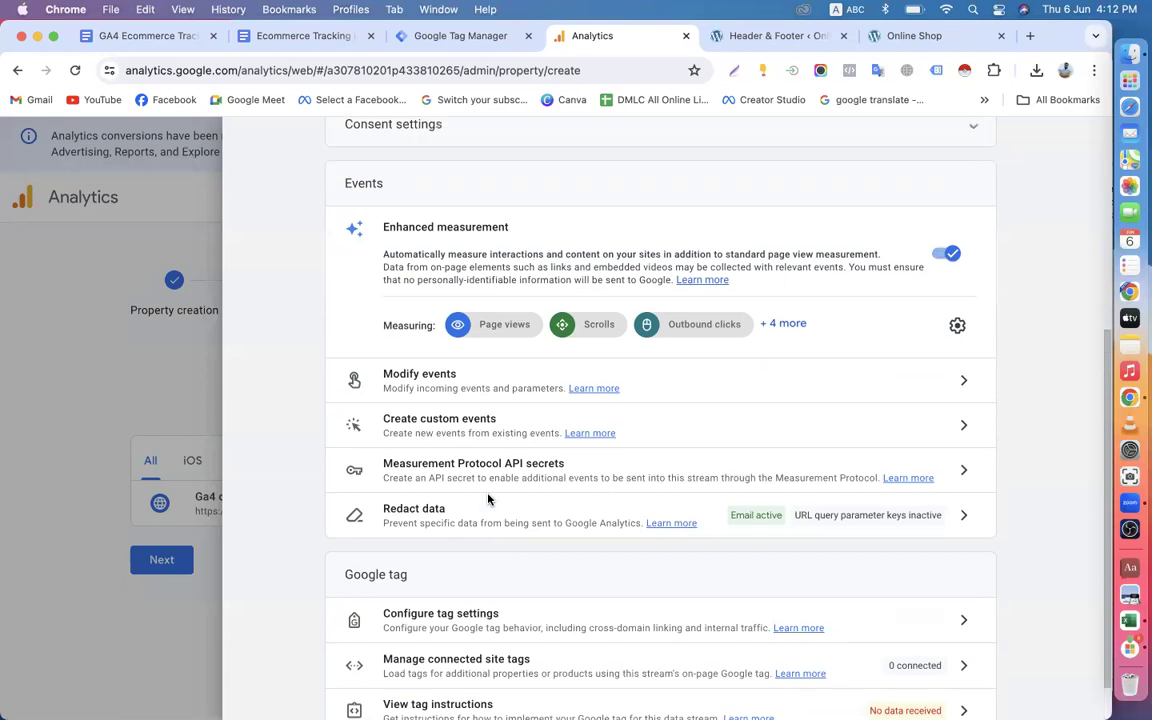
{"action": "scroll", "coordinate": [489, 497], "scroll_direction": "up", "scroll_amount": 5}
{"action": "scroll", "coordinate": [575, 455], "scroll_direction": "down", "scroll_amount": 6}
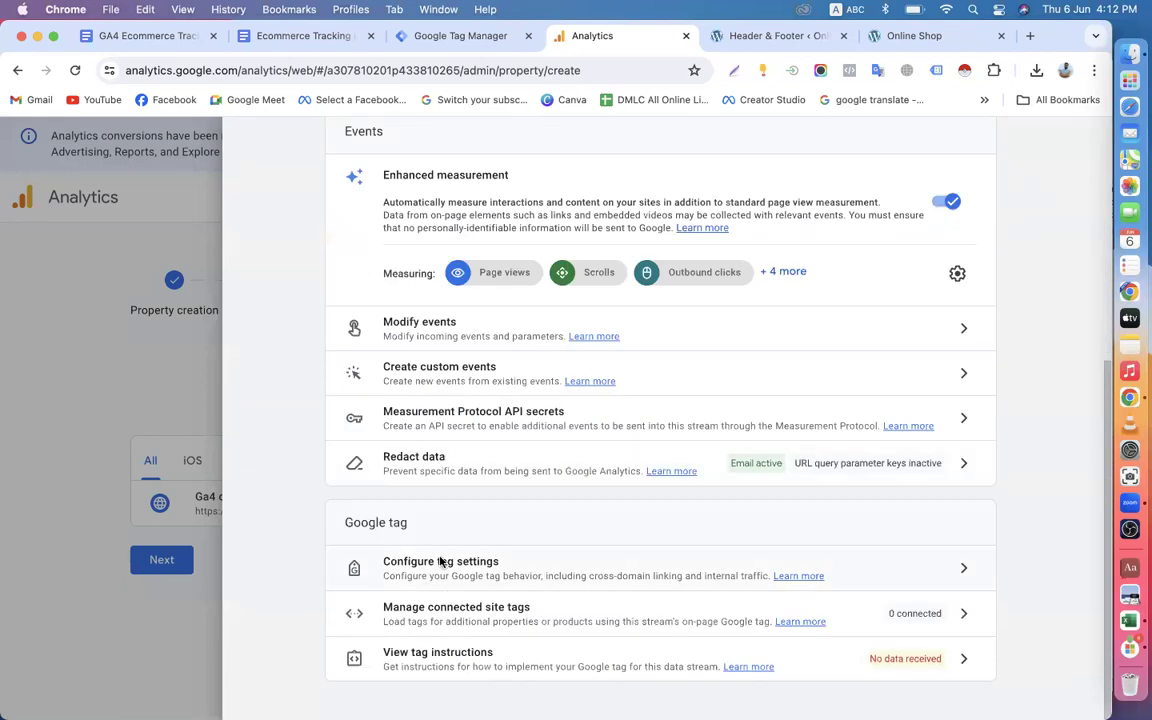
Inspect the stream's tag settings and the Ga4 online dev52 tag details, closing both without changes.
{"action": "left_click", "coordinate": [470, 570]}
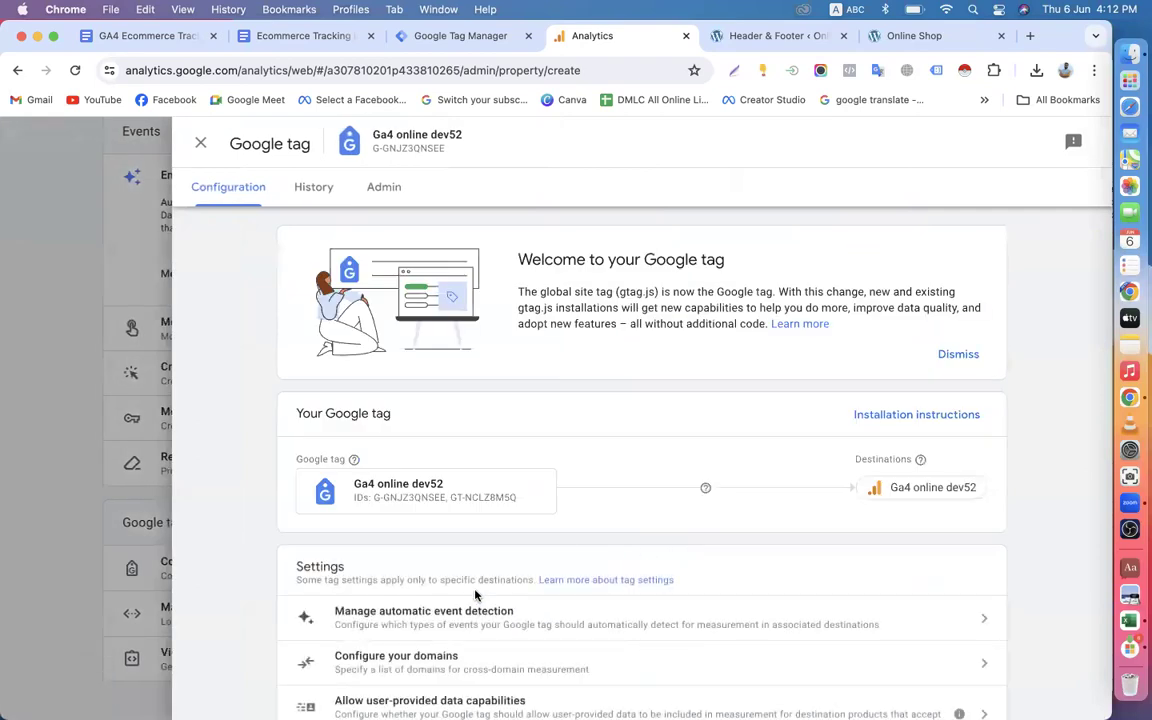
{"action": "scroll", "coordinate": [473, 596], "scroll_direction": "down", "scroll_amount": 2}
{"action": "scroll", "coordinate": [455, 594], "scroll_direction": "up", "scroll_amount": 2}
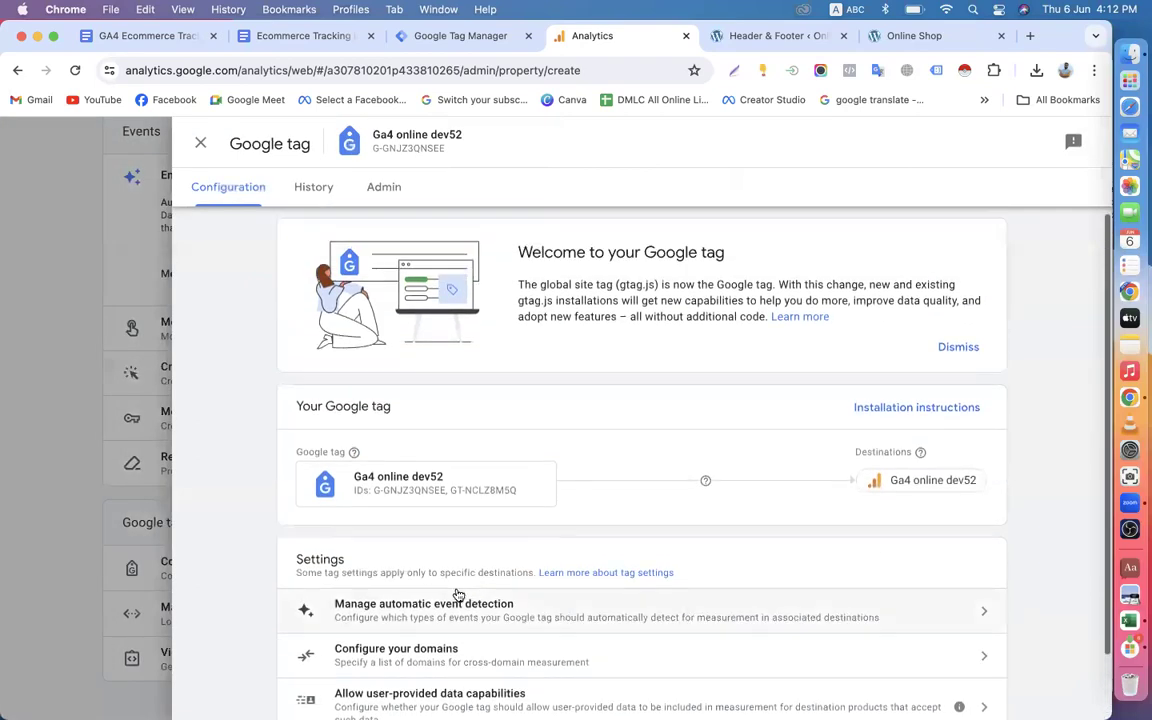
{"action": "left_click", "coordinate": [404, 490]}
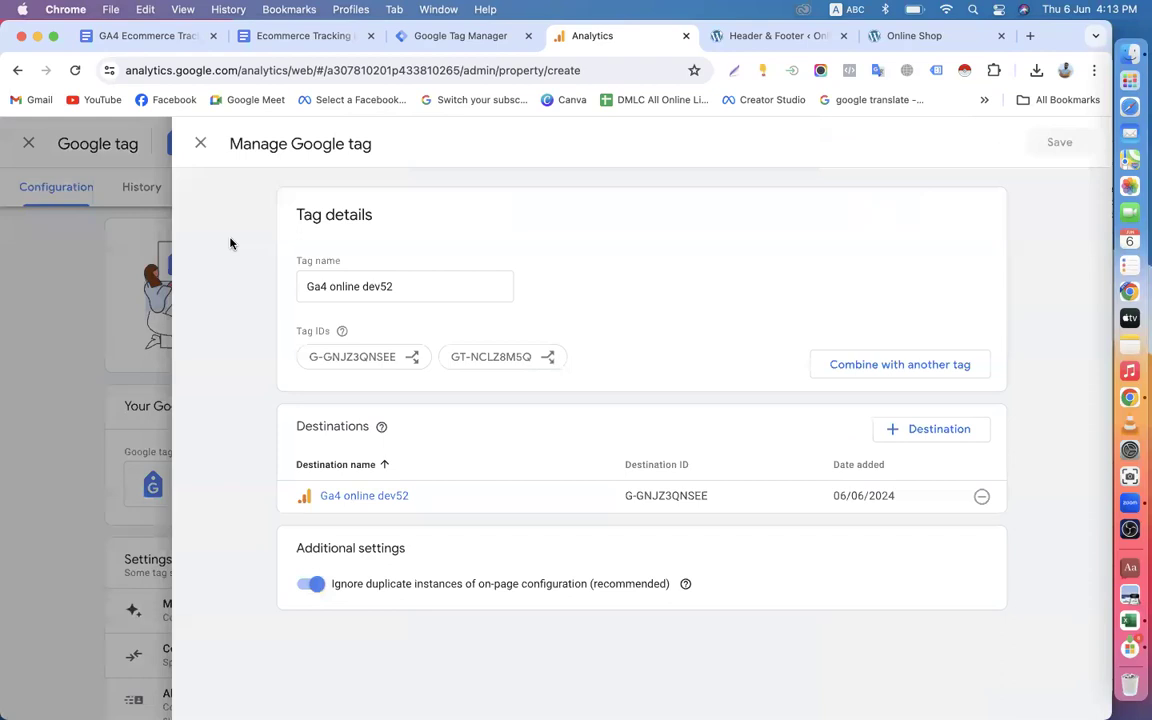
{"action": "left_click", "coordinate": [201, 144]}
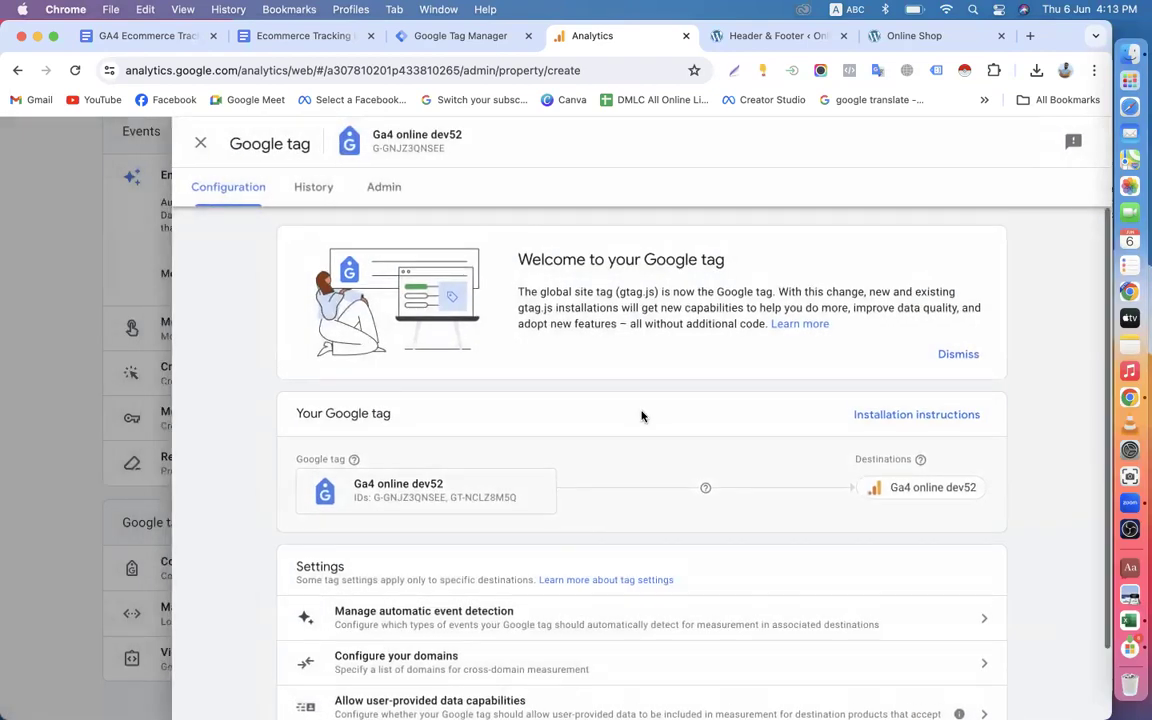
{"action": "left_click", "coordinate": [200, 144]}
Copy the measurement ID from the Ga4 online dev52 stream details.
{"action": "scroll", "coordinate": [729, 393], "scroll_direction": "up", "scroll_amount": 3}
{"action": "scroll", "coordinate": [729, 393], "scroll_direction": "up", "scroll_amount": 2}
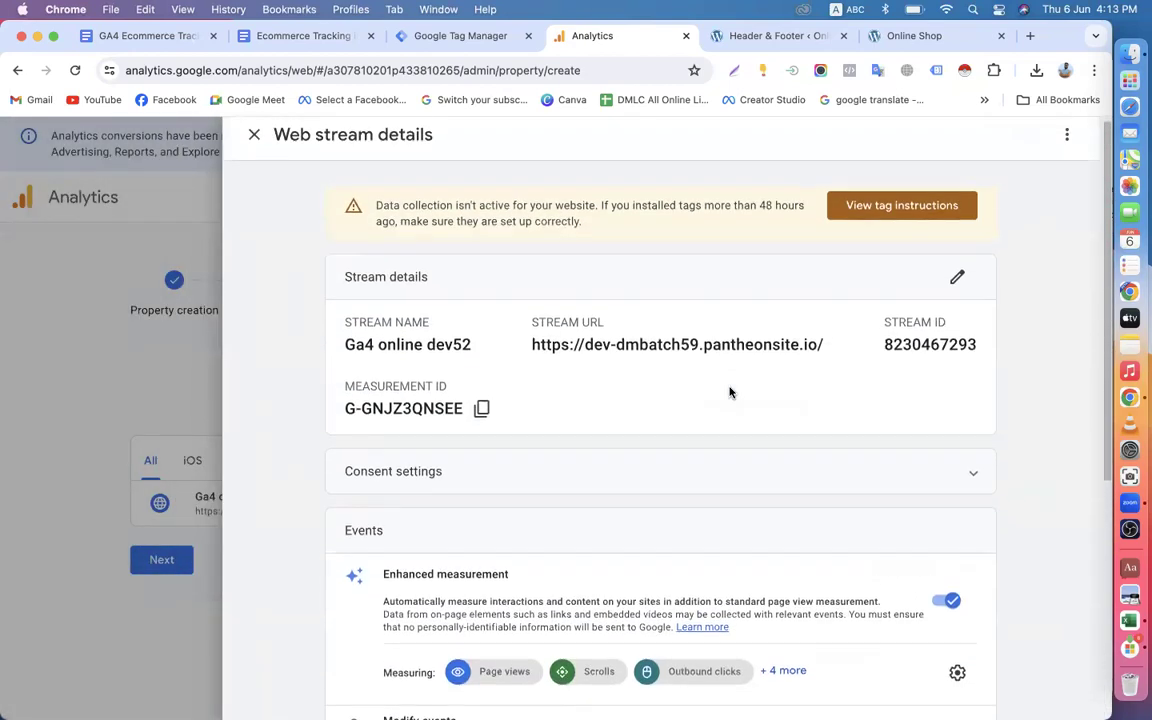
{"action": "left_click", "coordinate": [481, 408]}
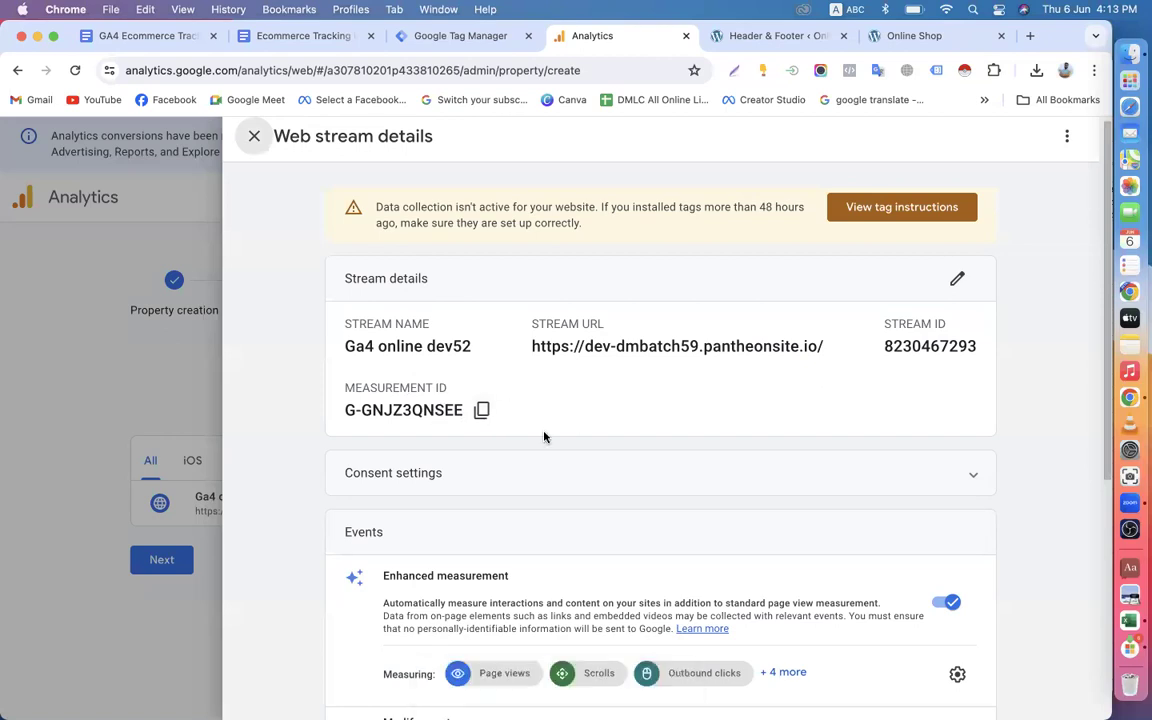
Reopen the Ga4 online dev52 tag details, compare the destination ID with the tag ID, dismiss the survey and close the tag settings.
{"action": "scroll", "coordinate": [540, 440], "scroll_direction": "down", "scroll_amount": 5}
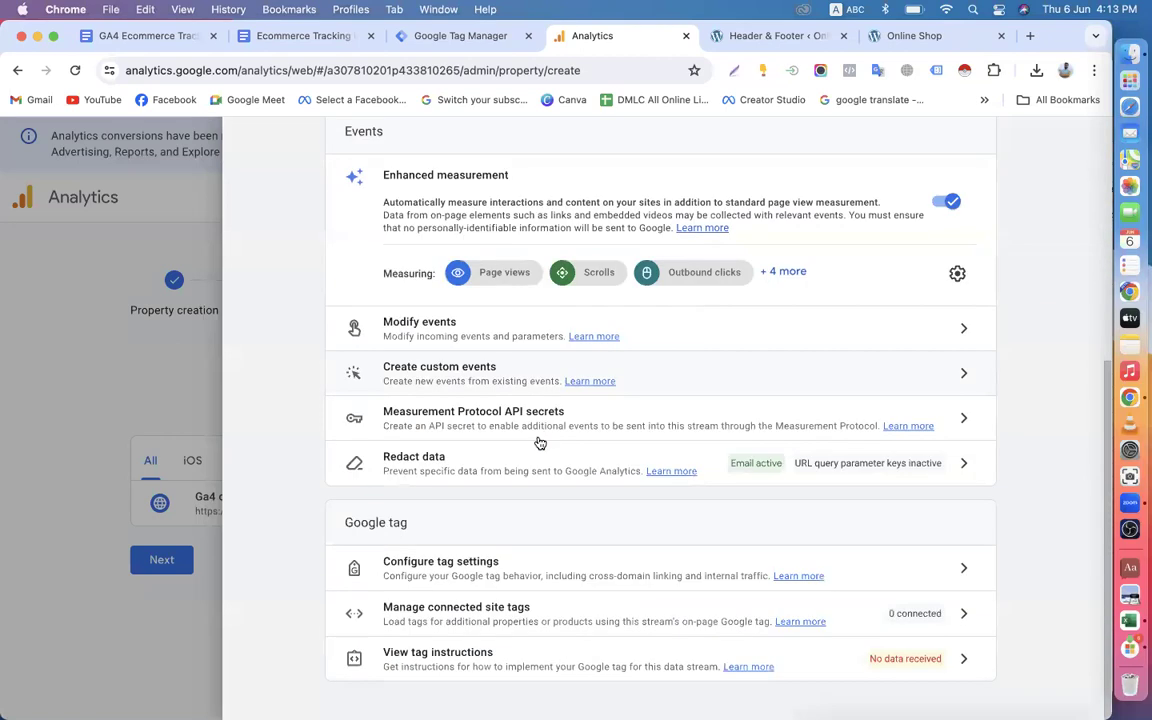
{"action": "left_click", "coordinate": [501, 565]}
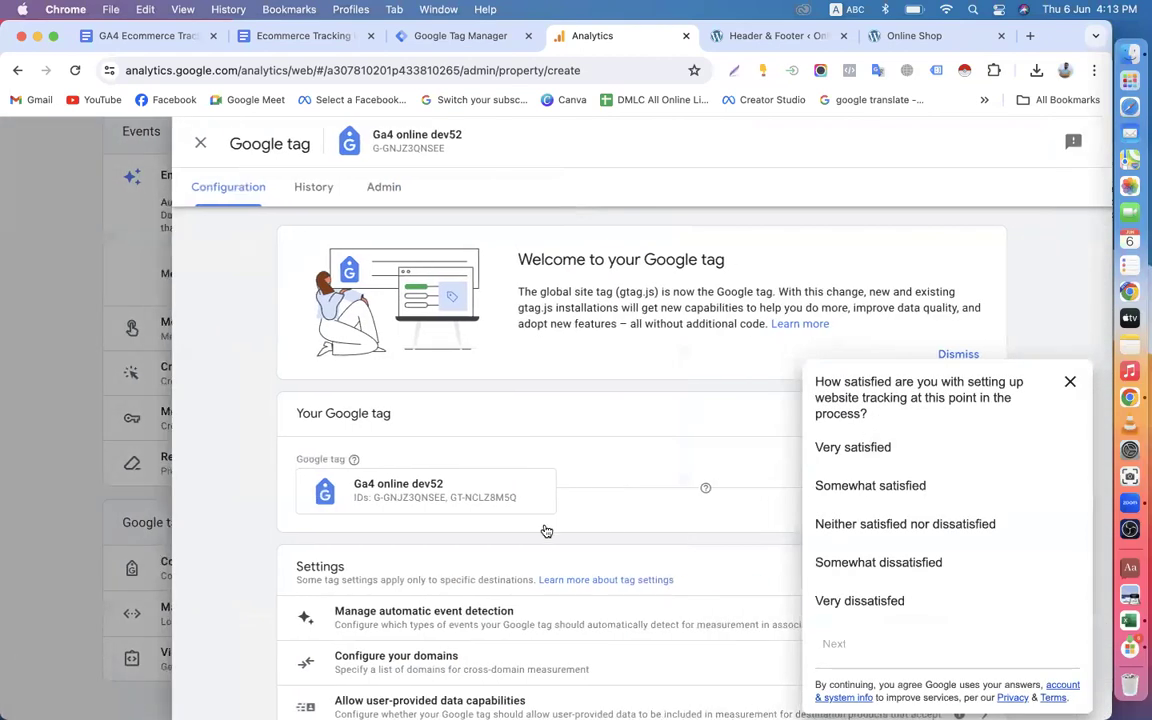
{"action": "left_click", "coordinate": [429, 497]}
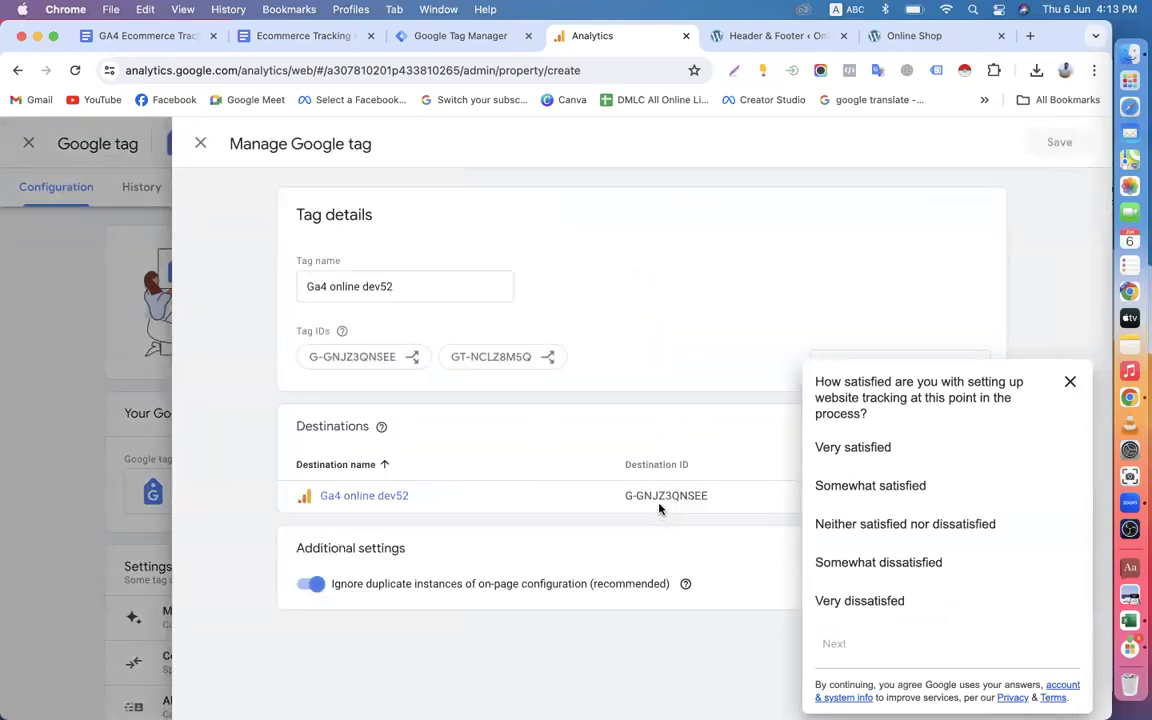
{"action": "left_click_drag", "start_coordinate": [620, 497], "coordinate": [707, 496]}
{"action": "left_click_drag", "start_coordinate": [309, 358], "coordinate": [404, 365]}
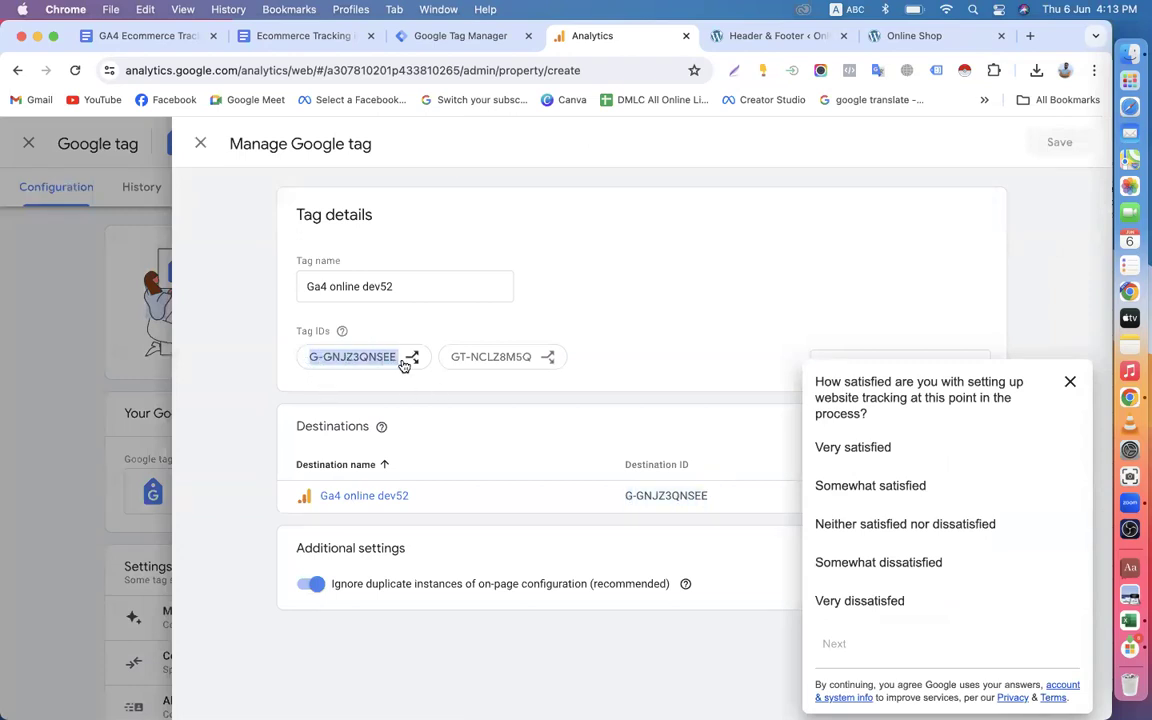
{"action": "left_click", "coordinate": [1071, 383]}
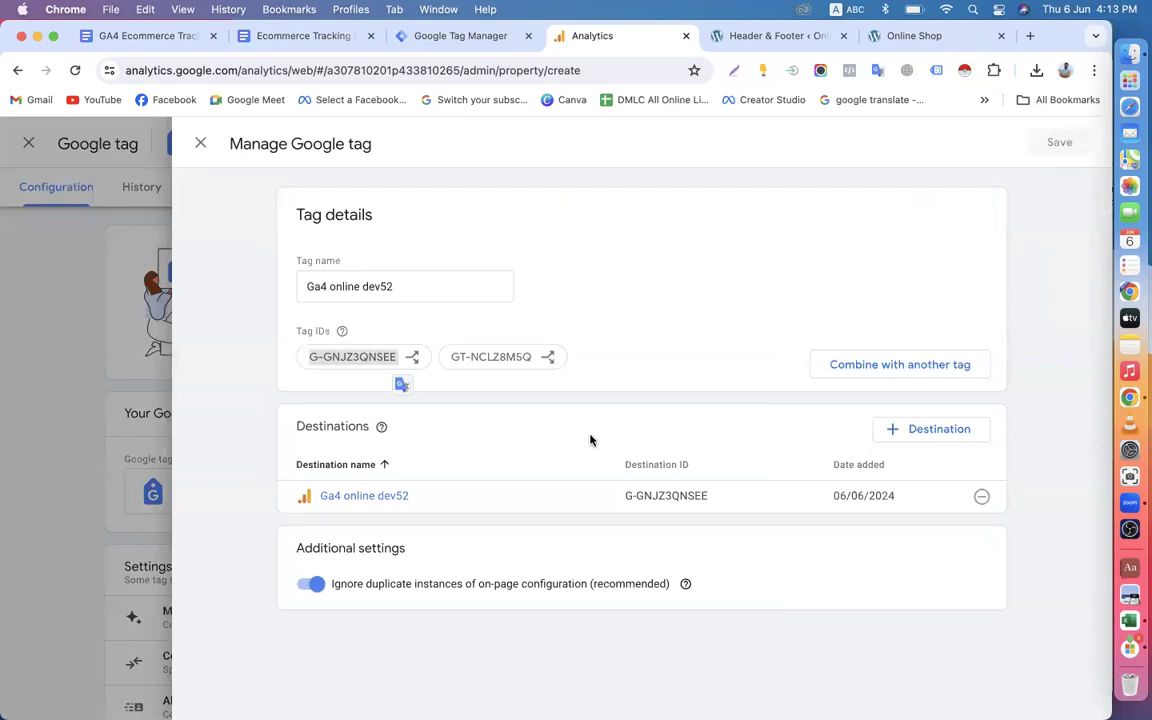
{"action": "left_click", "coordinate": [199, 145]}
{"action": "scroll", "coordinate": [550, 422], "scroll_direction": "down", "scroll_amount": 2}
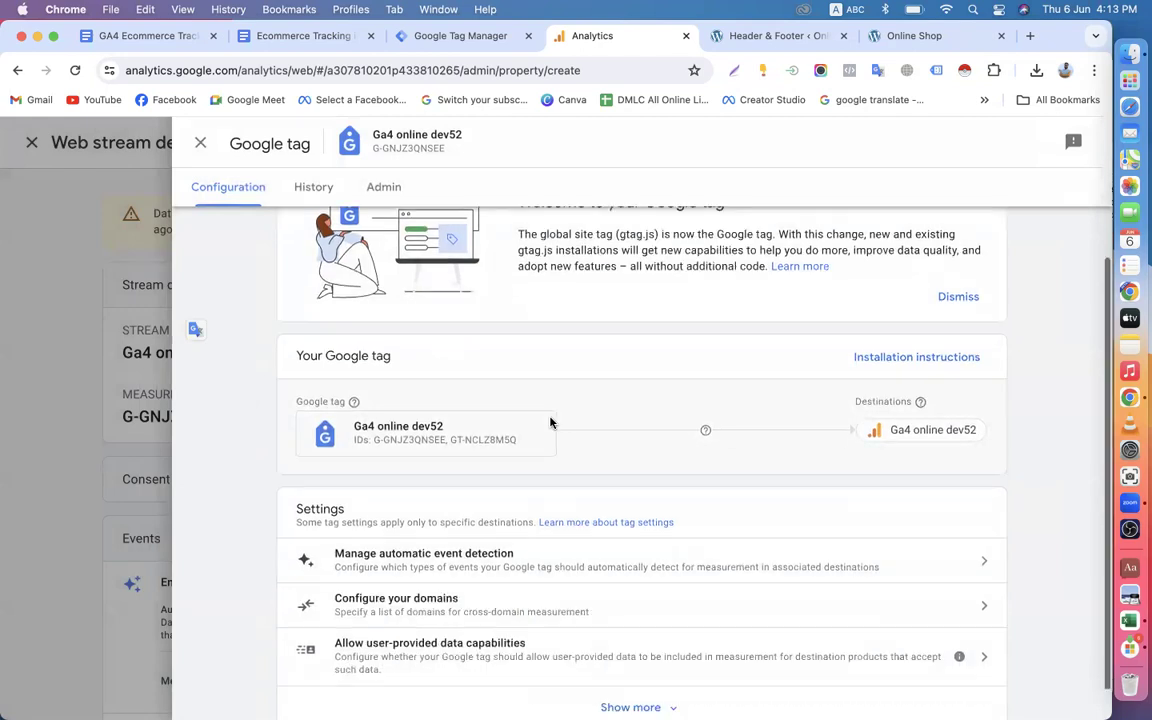
{"action": "scroll", "coordinate": [548, 424], "scroll_direction": "up", "scroll_amount": 2}
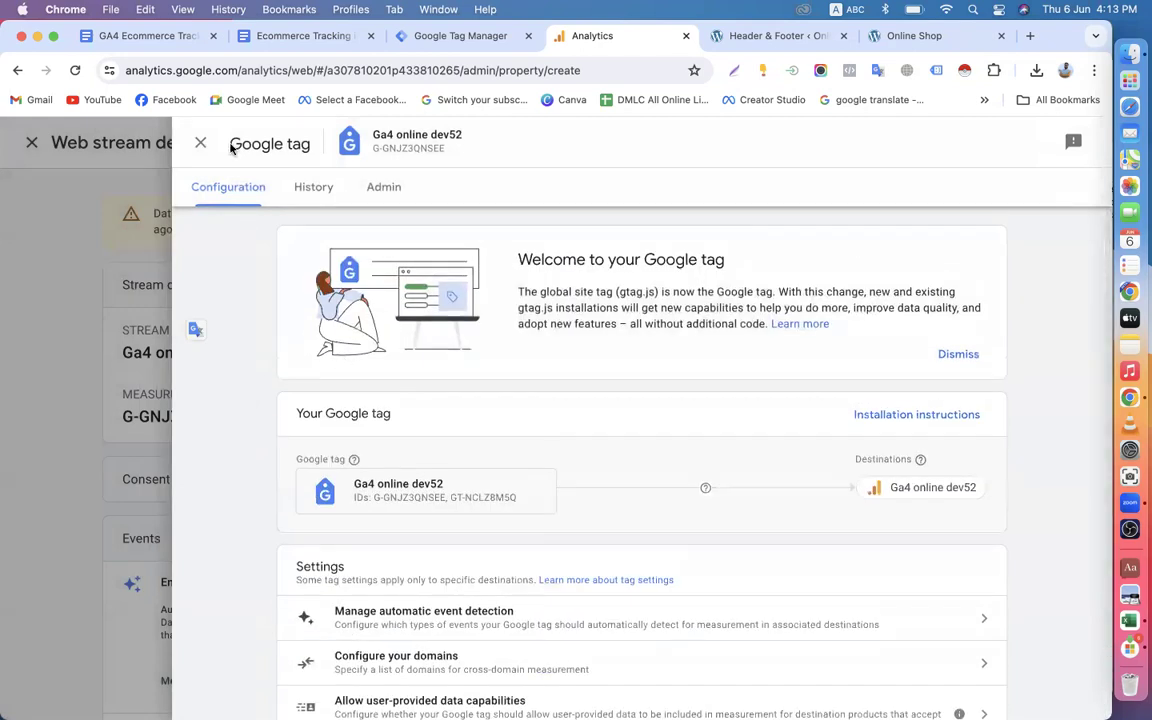
{"action": "left_click", "coordinate": [200, 143]}
Copy the web stream's measurement ID and switch to the Tags list in Google Tag Manager.
{"action": "scroll", "coordinate": [512, 420], "scroll_direction": "down", "scroll_amount": 5}
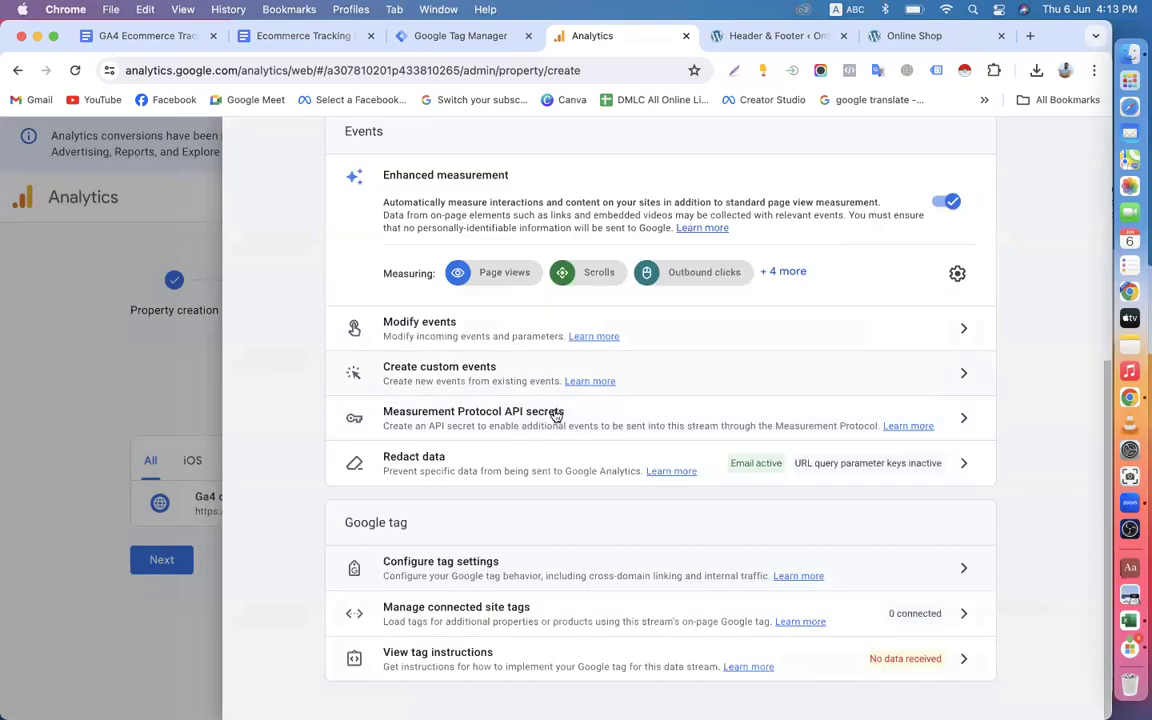
{"action": "scroll", "coordinate": [560, 424], "scroll_direction": "up", "scroll_amount": 5}
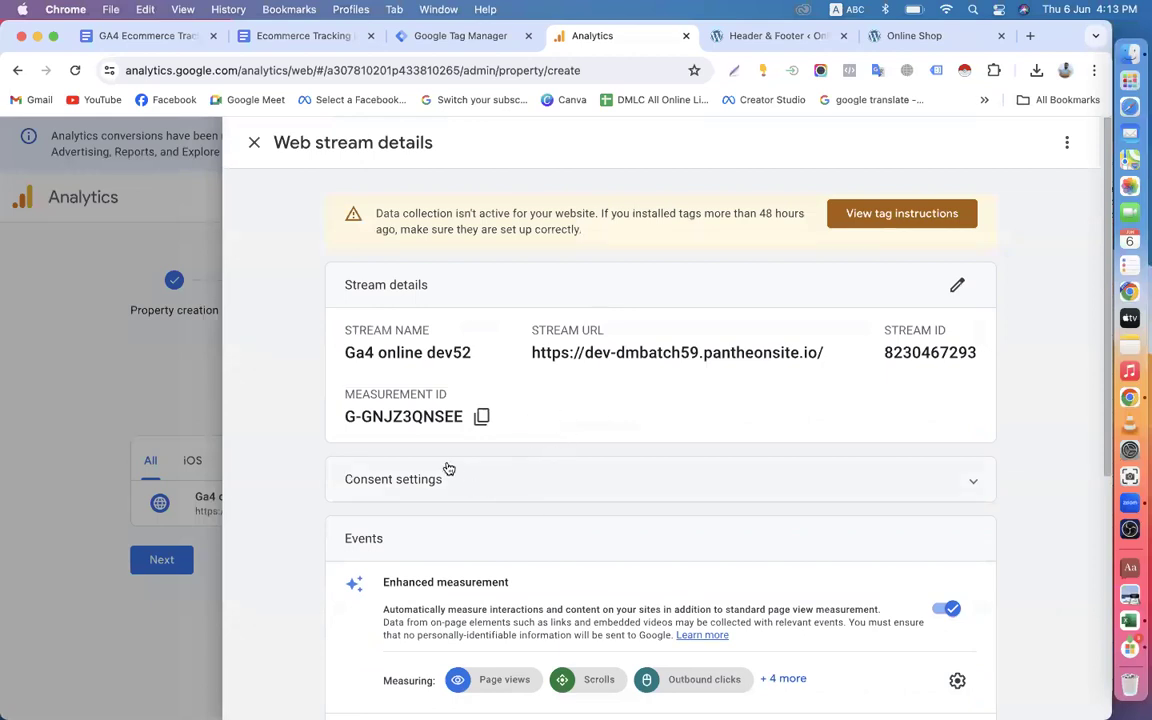
{"action": "scroll", "coordinate": [481, 417], "scroll_direction": "down", "scroll_amount": 5}
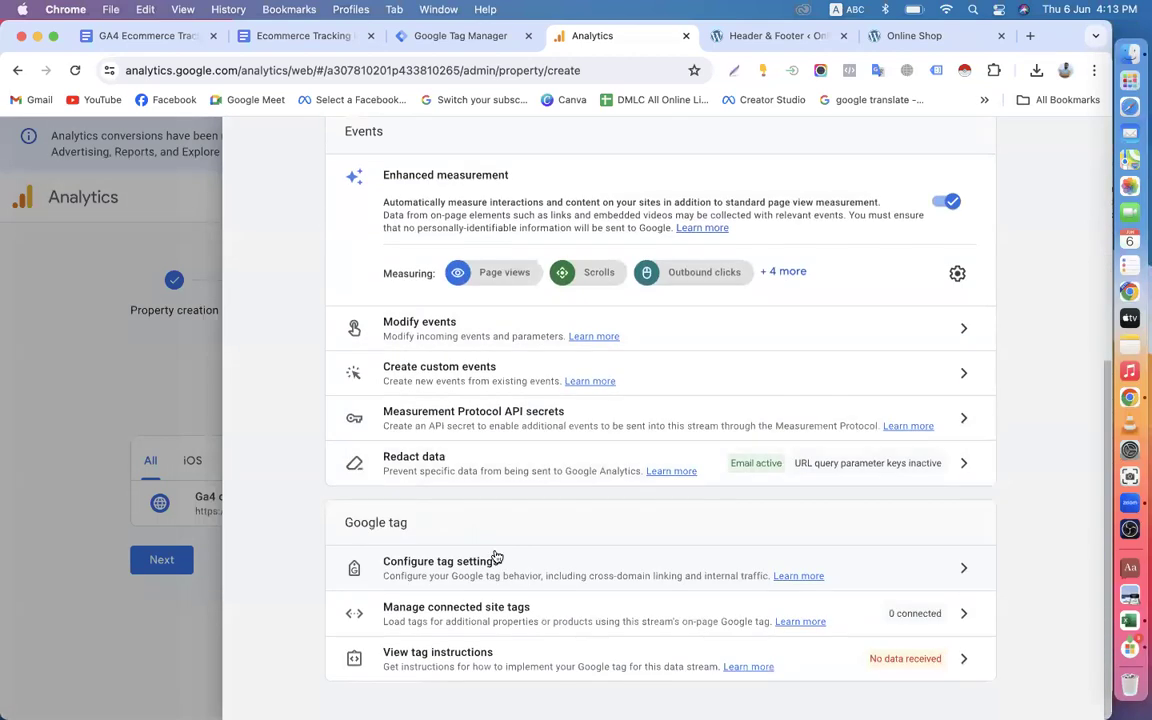
{"action": "scroll", "coordinate": [488, 552], "scroll_direction": "up", "scroll_amount": 5}
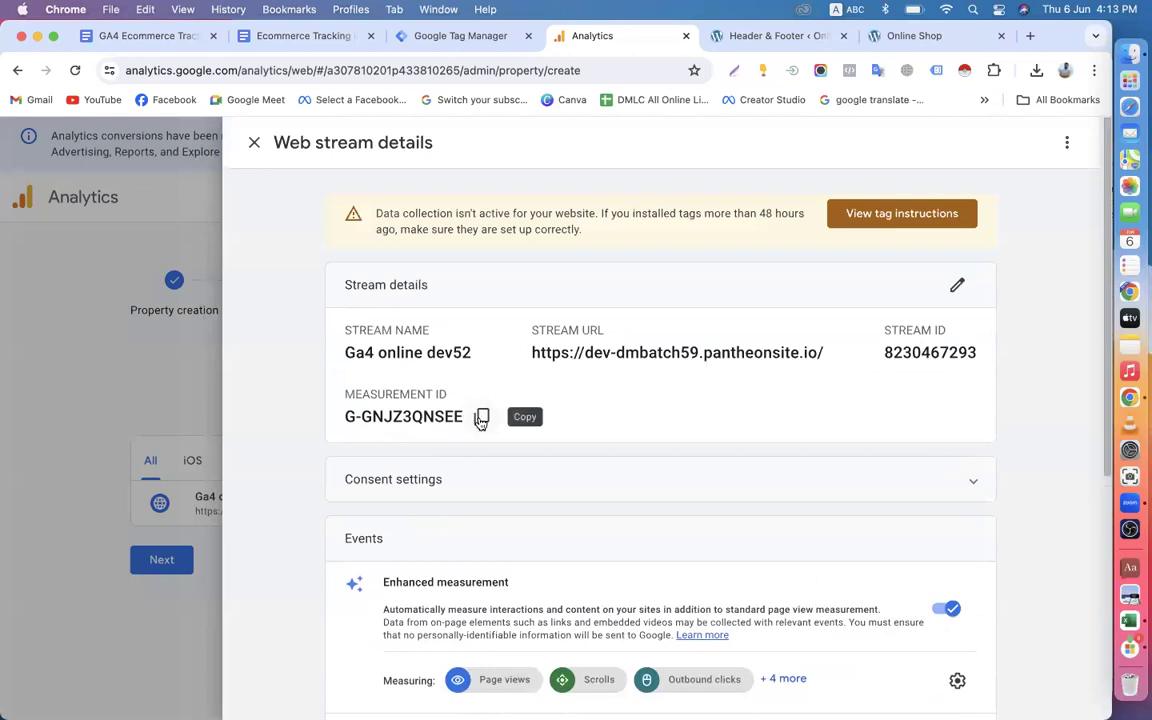
{"action": "left_click", "coordinate": [481, 416]}
{"action": "left_click", "coordinate": [443, 44]}
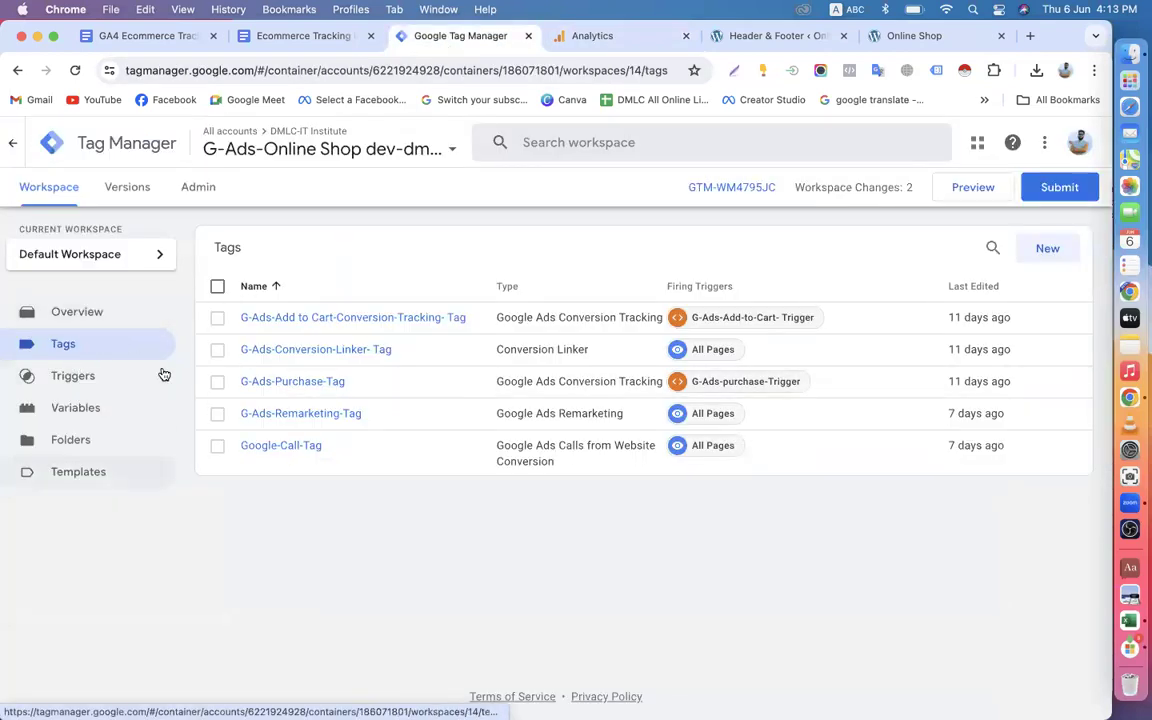
{"action": "left_click", "coordinate": [607, 44]}
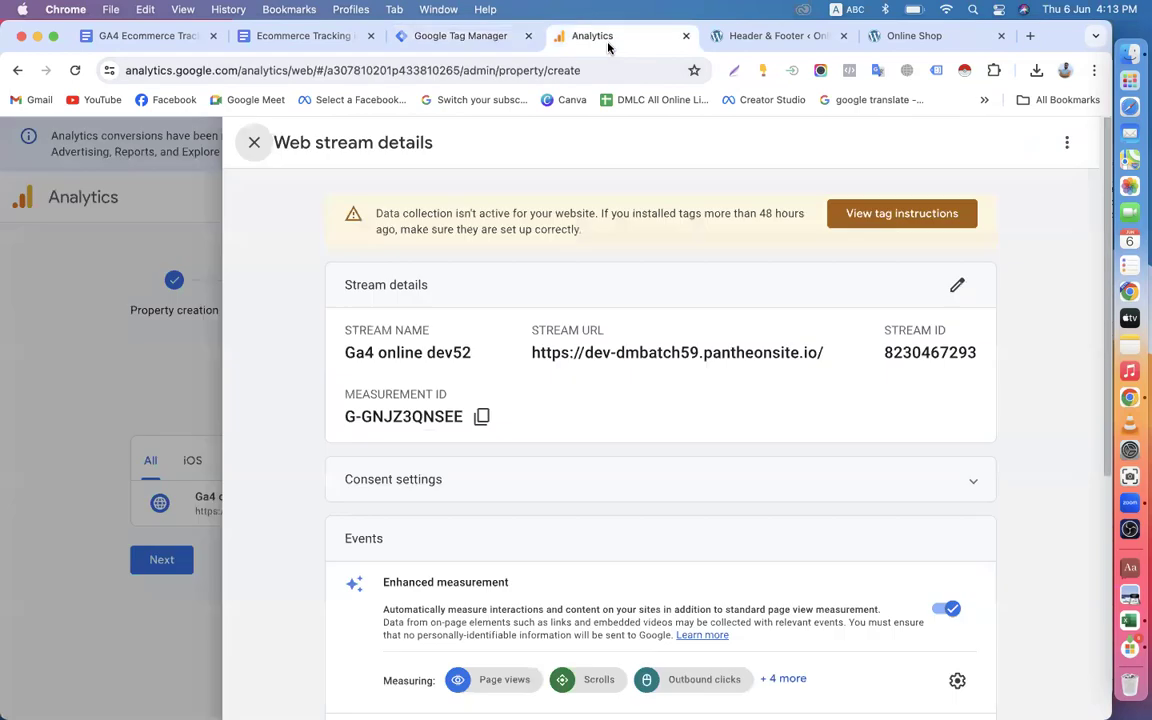
{"action": "left_click", "coordinate": [481, 416]}
{"action": "left_click", "coordinate": [431, 38]}
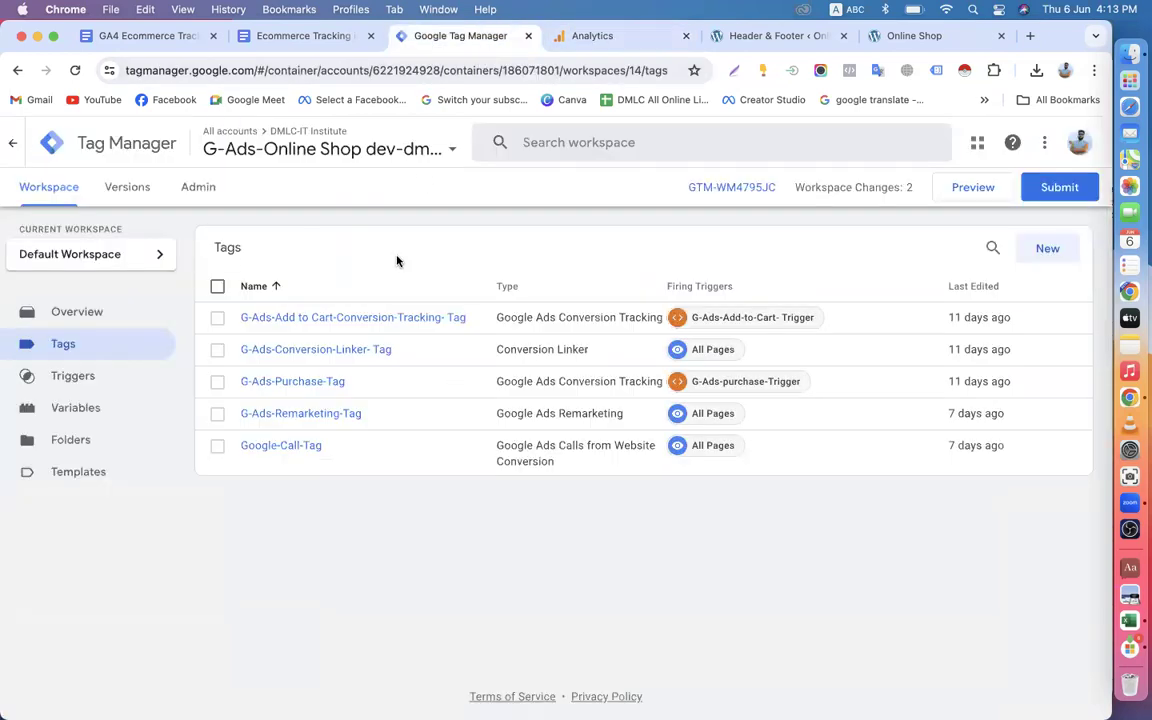
Create a new tag in the workspace and name it GA4-Config-AllPage- Tag.
{"action": "left_click", "coordinate": [1045, 248]}
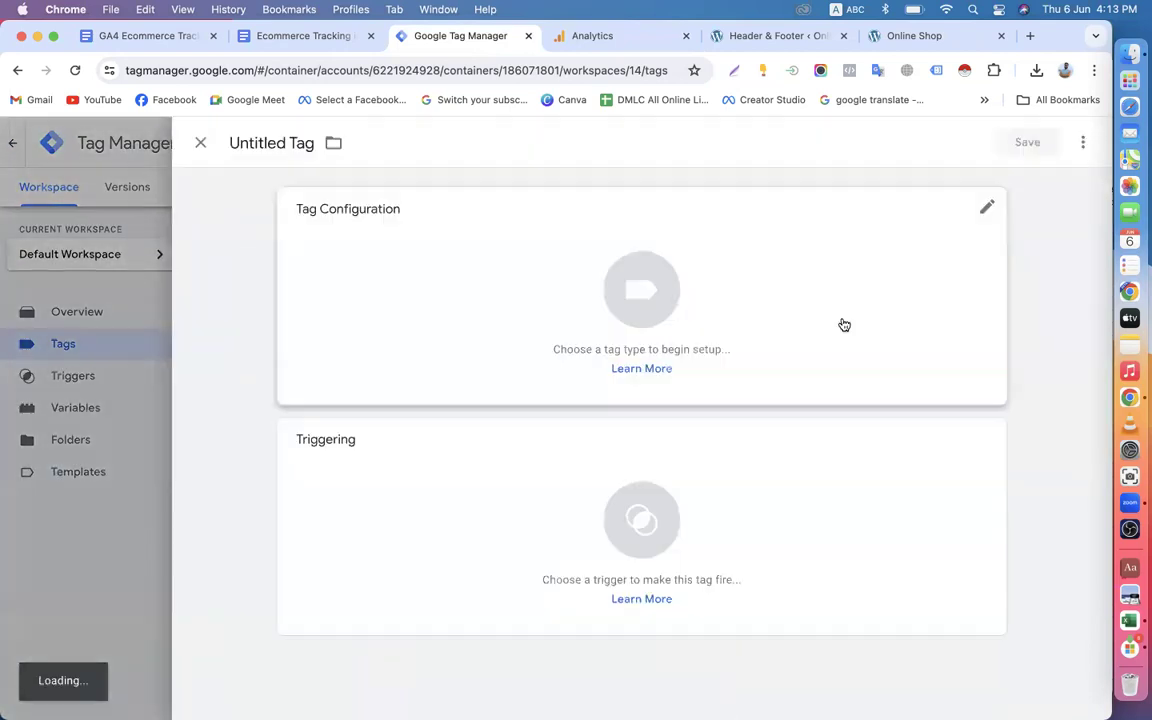
{"action": "double_click", "coordinate": [284, 142]}
{"action": "type", "text": "GA"}
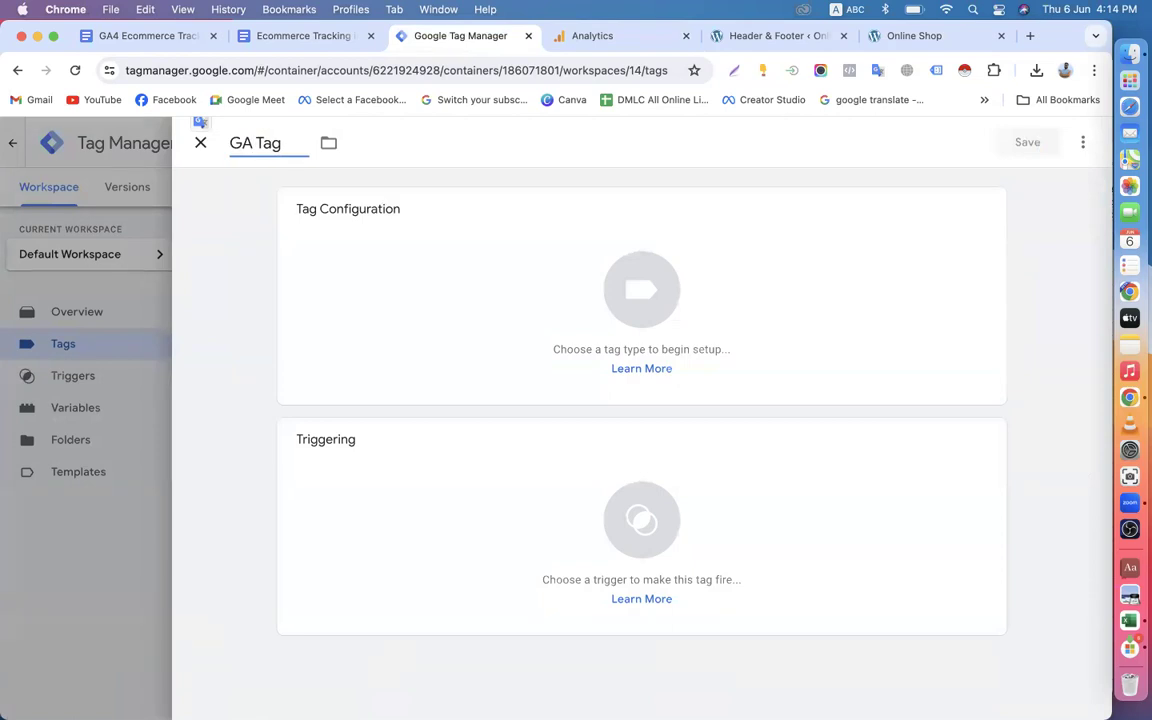
{"action": "type", "text": "4-Config-All"}
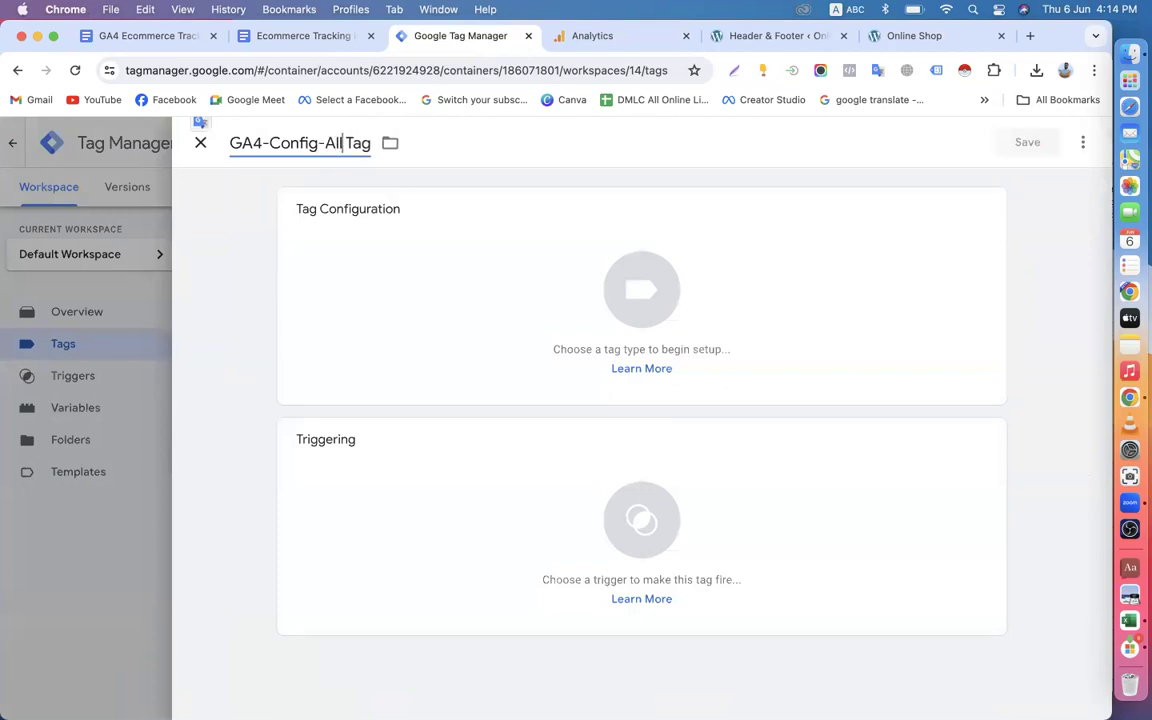
{"action": "type", "text": "Page"}
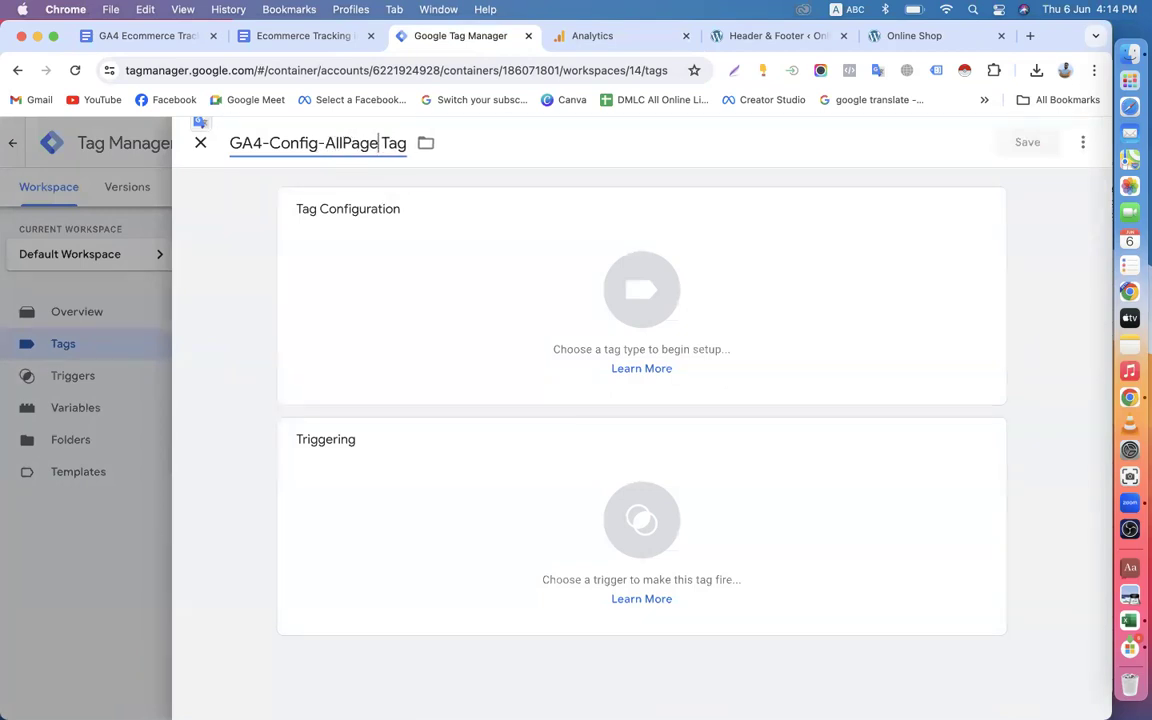
{"action": "type", "text": "-"}
Set the tag type to Google Tag and enter the copied measurement ID G-GNJZ3QNSEE as the tag ID.
{"action": "left_click", "coordinate": [442, 280]}
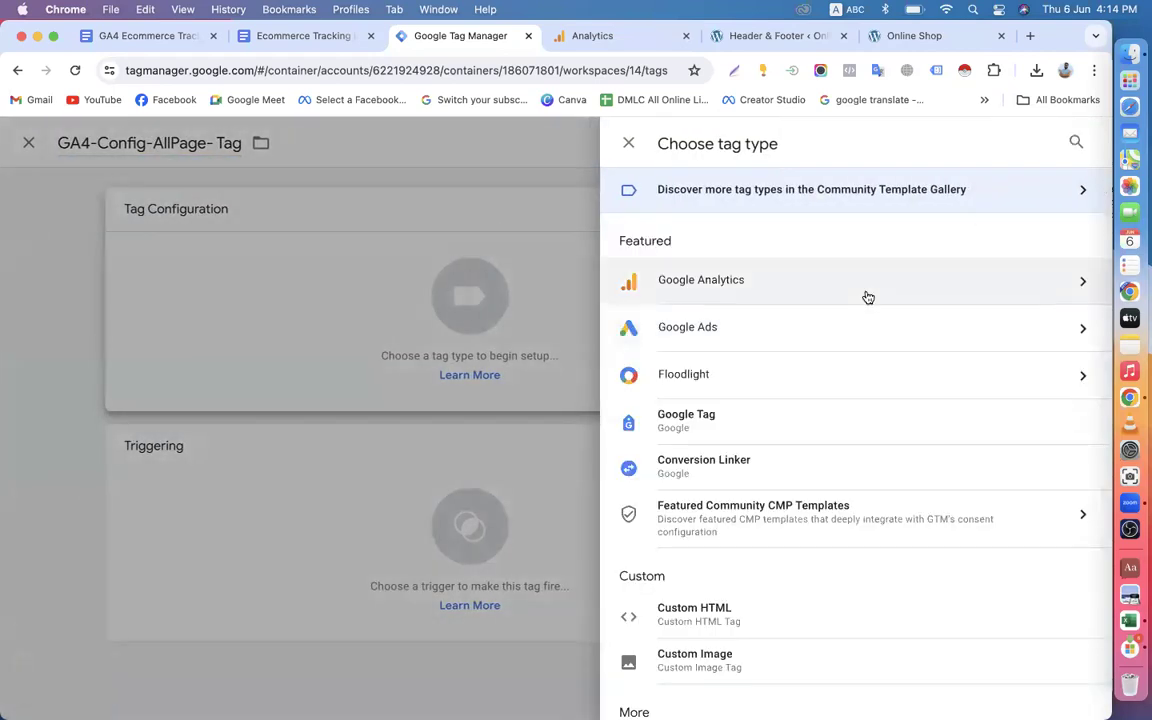
{"action": "left_click", "coordinate": [1075, 143]}
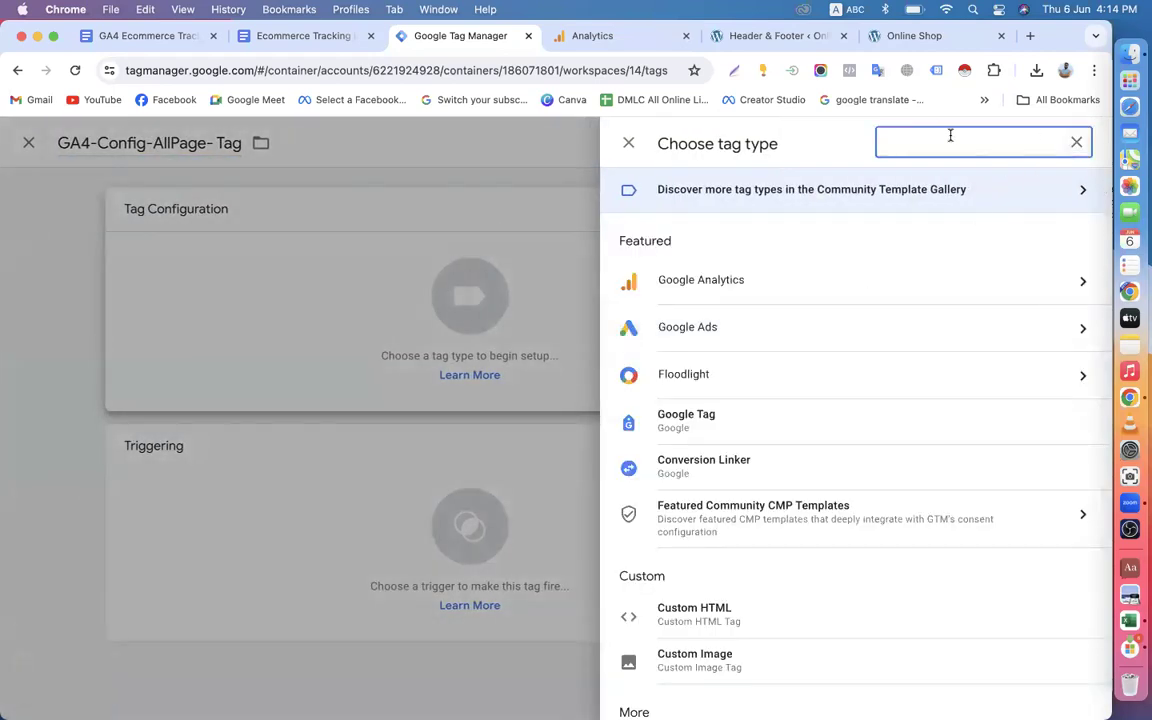
{"action": "type", "text": "goo"}
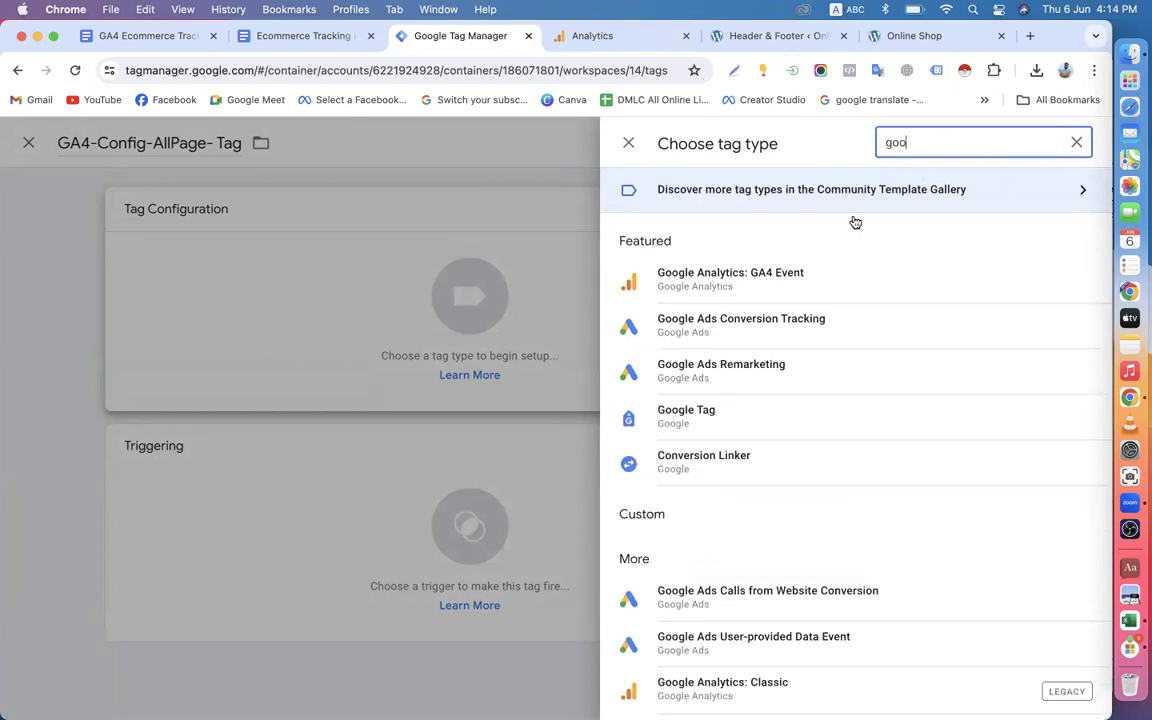
{"action": "left_click", "coordinate": [745, 416]}
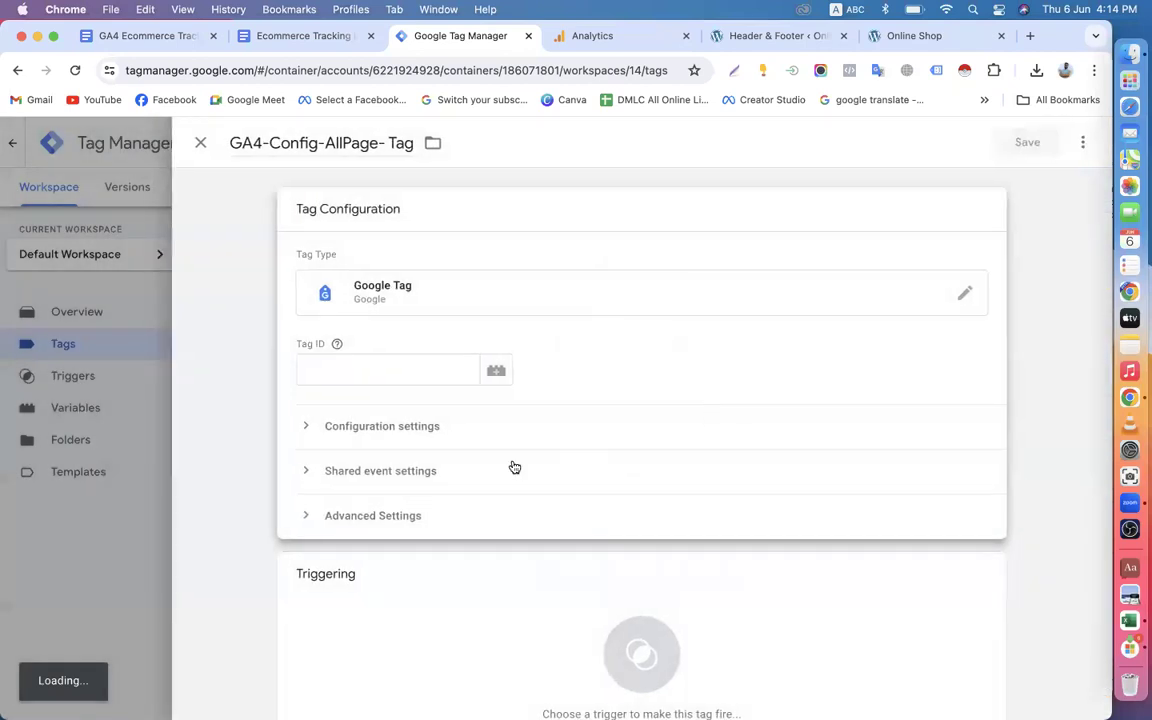
{"action": "left_click", "coordinate": [360, 369]}
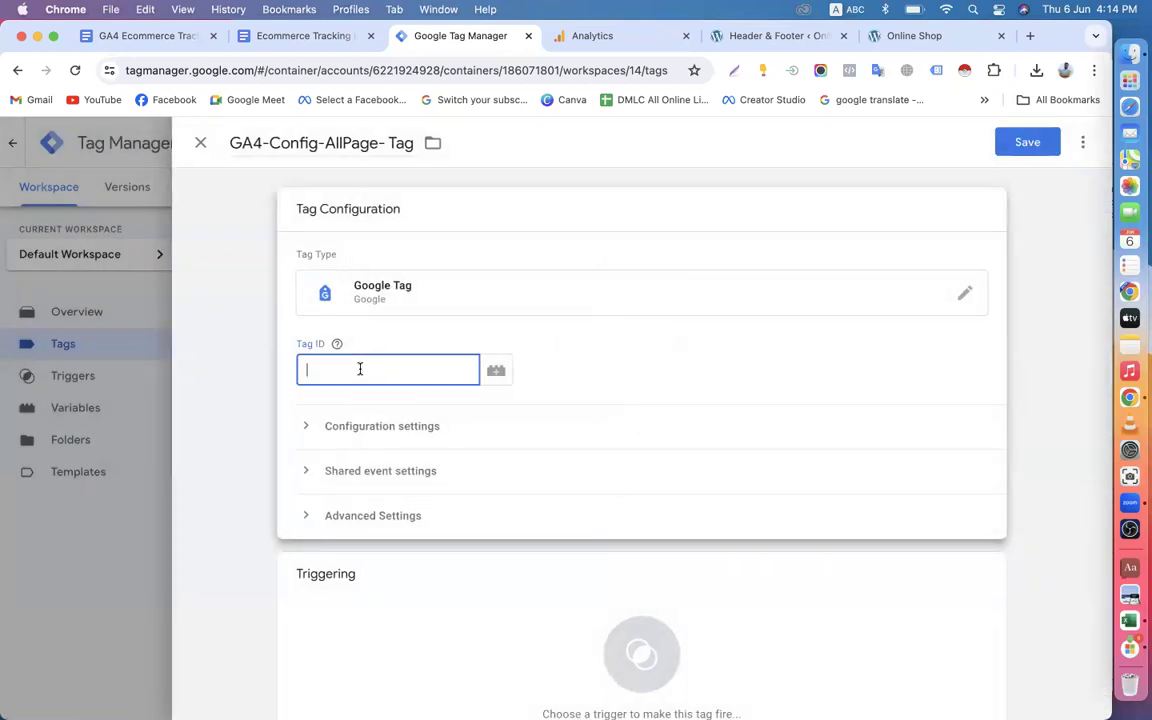
{"action": "key", "text": "super+v"}
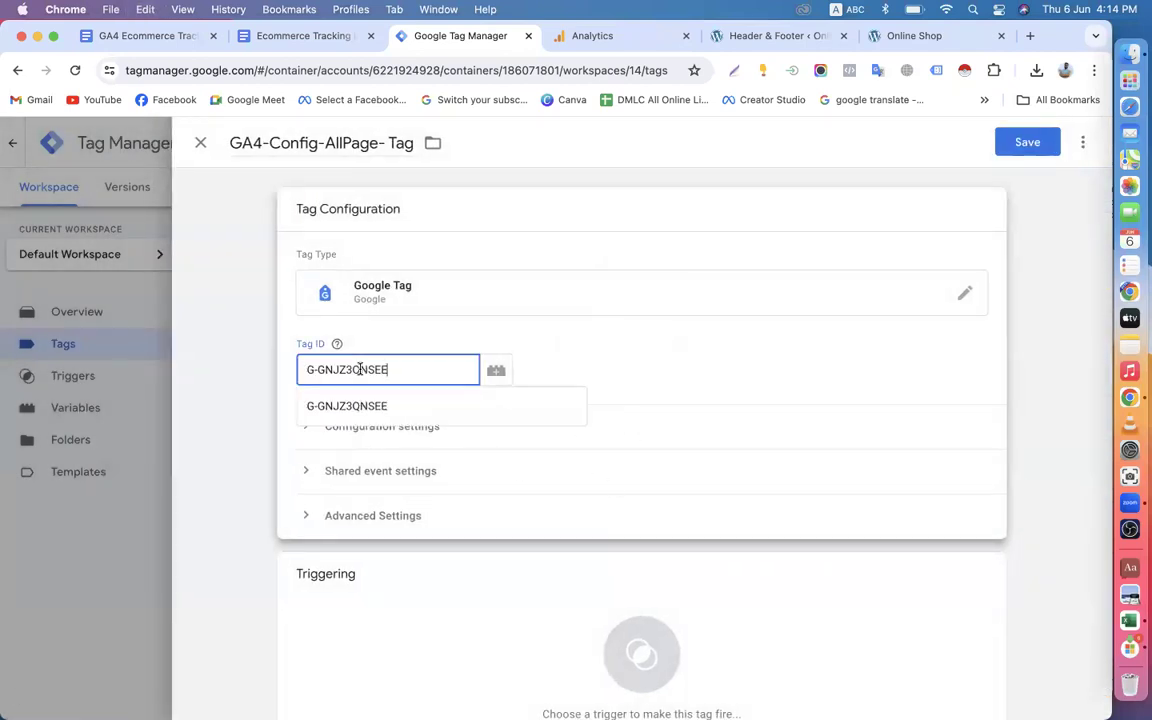
{"action": "left_click", "coordinate": [330, 410]}
Add All Pages as the firing trigger of the GA4-Config-AllPage- Tag and save the tag.
{"action": "scroll", "coordinate": [275, 400], "scroll_direction": "down", "scroll_amount": 2}
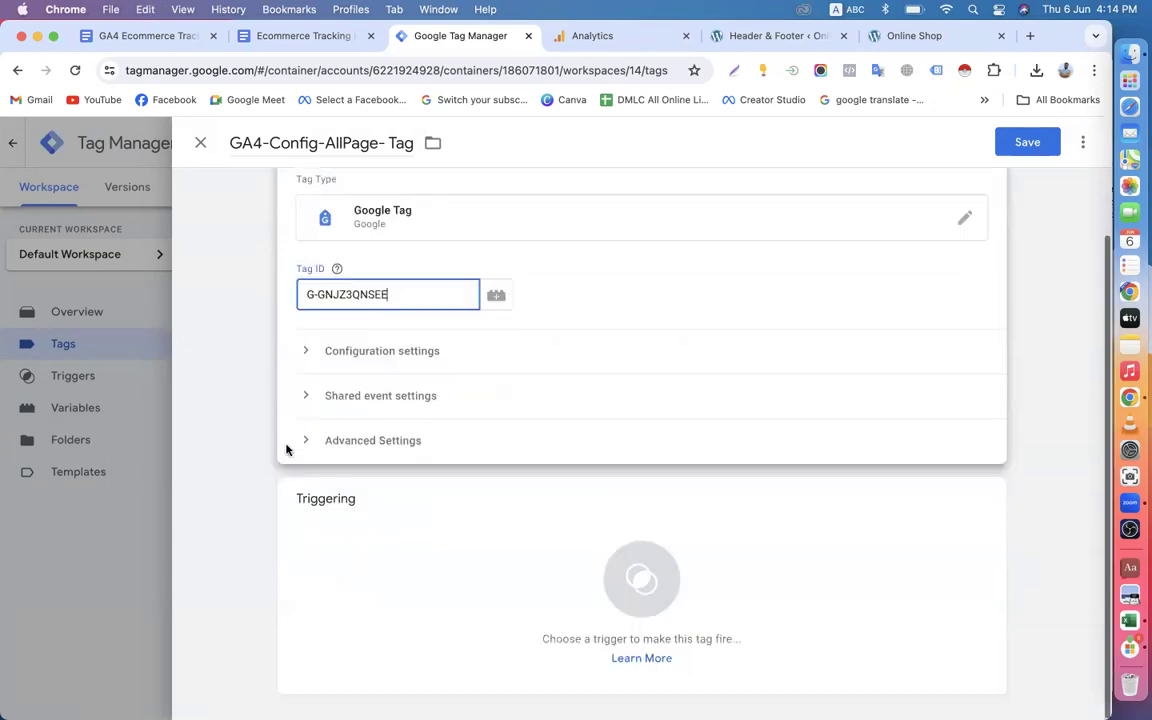
{"action": "left_click", "coordinate": [422, 583]}
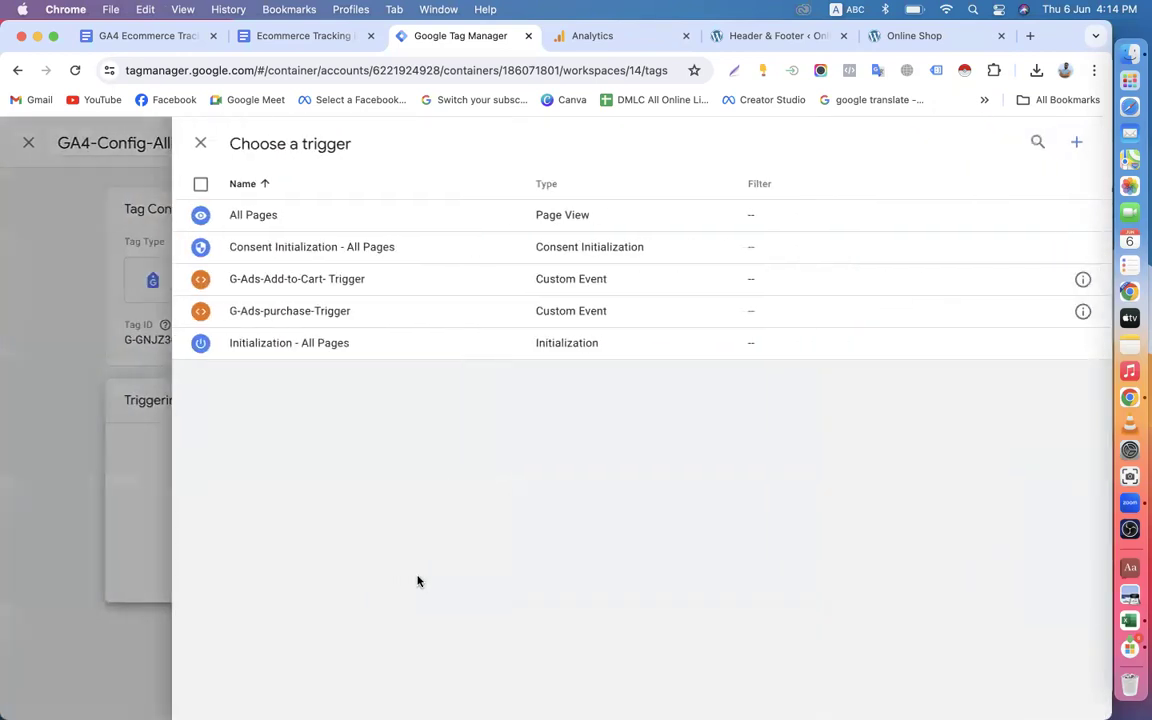
{"action": "left_click", "coordinate": [236, 212]}
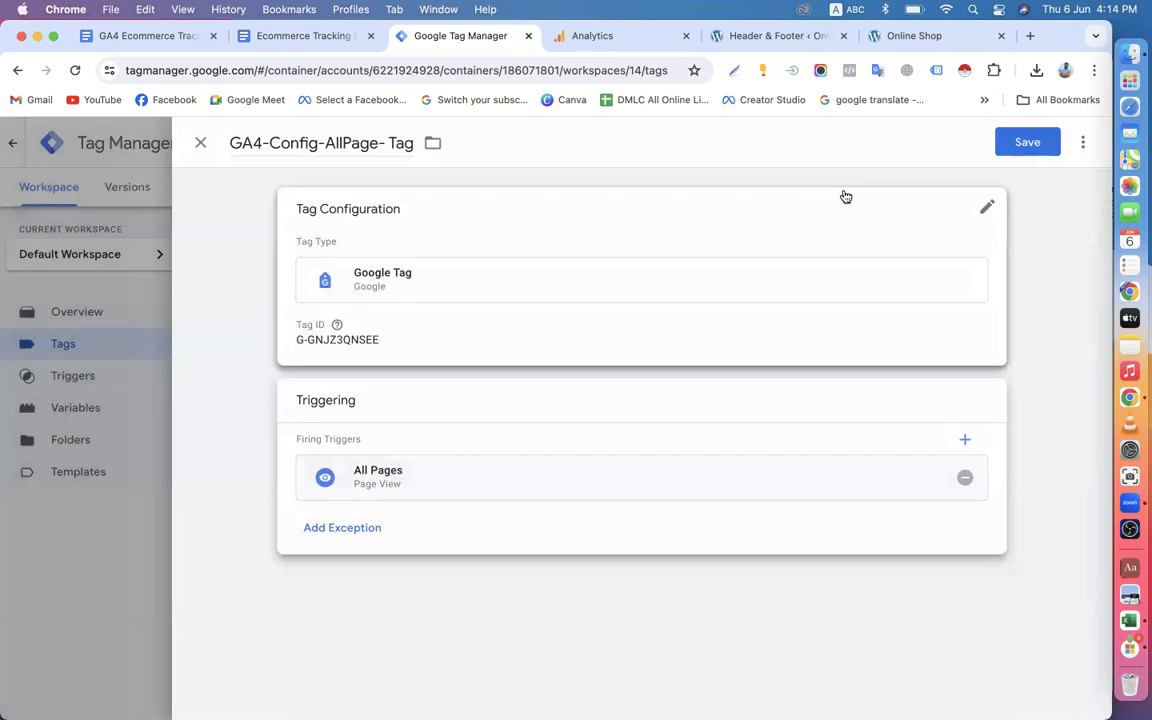
{"action": "left_click", "coordinate": [1025, 142]}
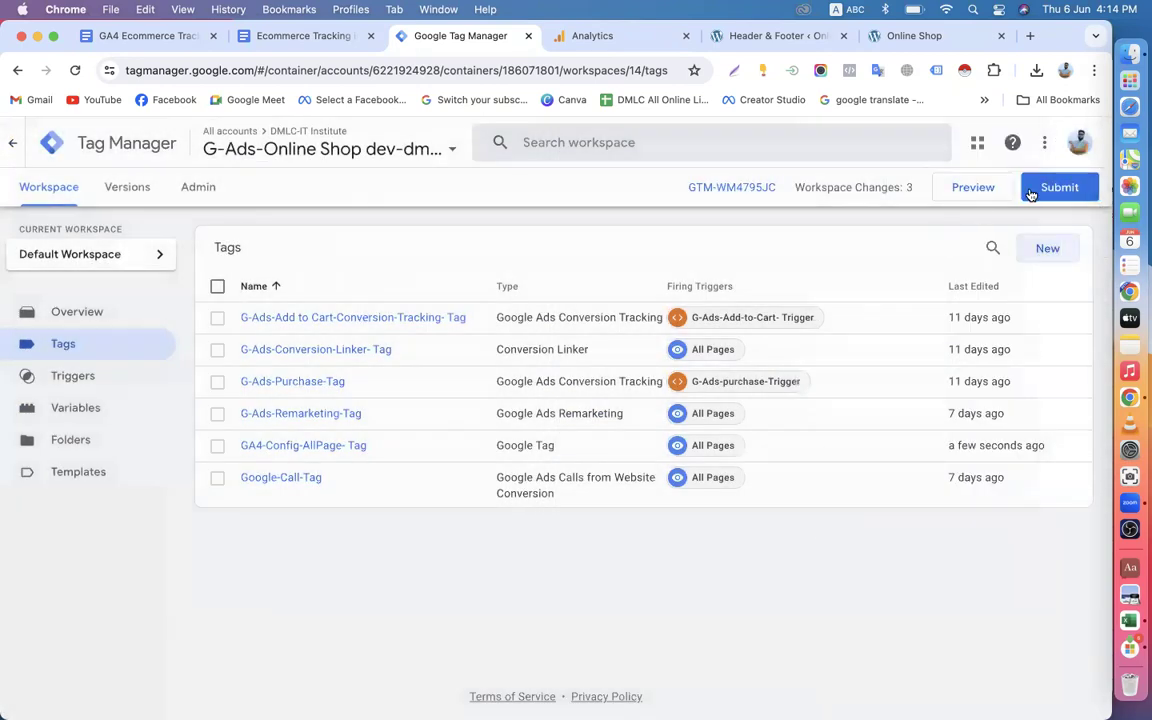
Publish the workspace changes without a version name or description and return to the workspace.
{"action": "left_click", "coordinate": [1030, 194]}
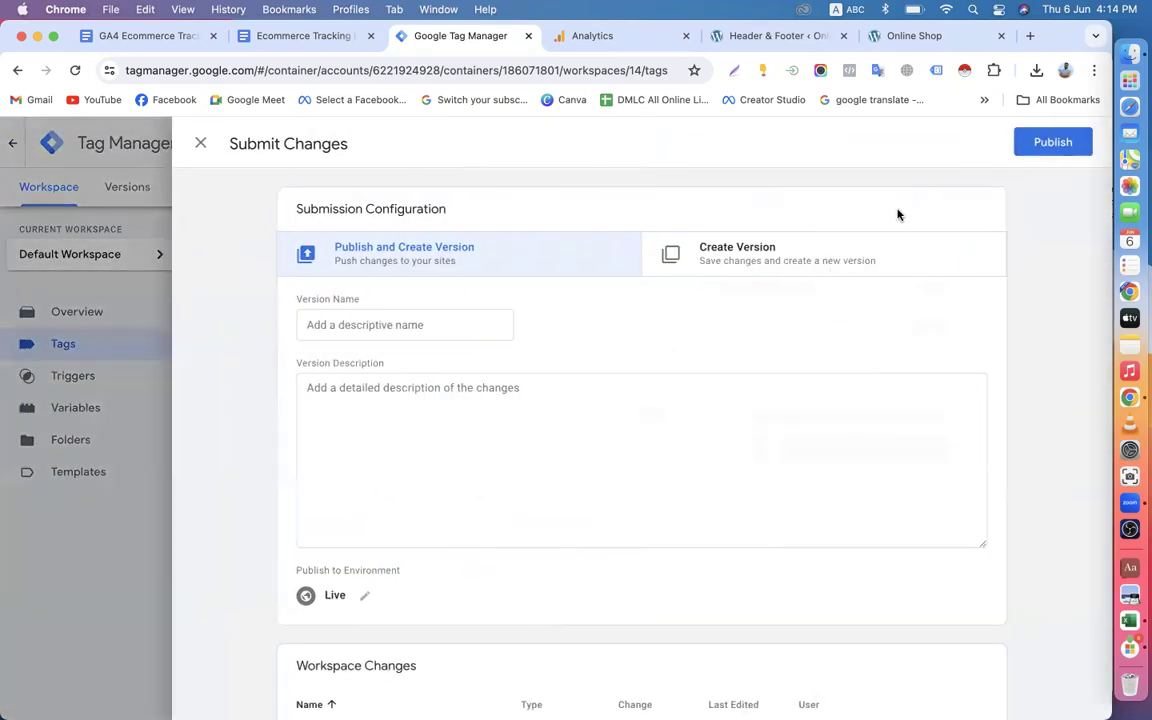
{"action": "left_click", "coordinate": [1034, 149]}
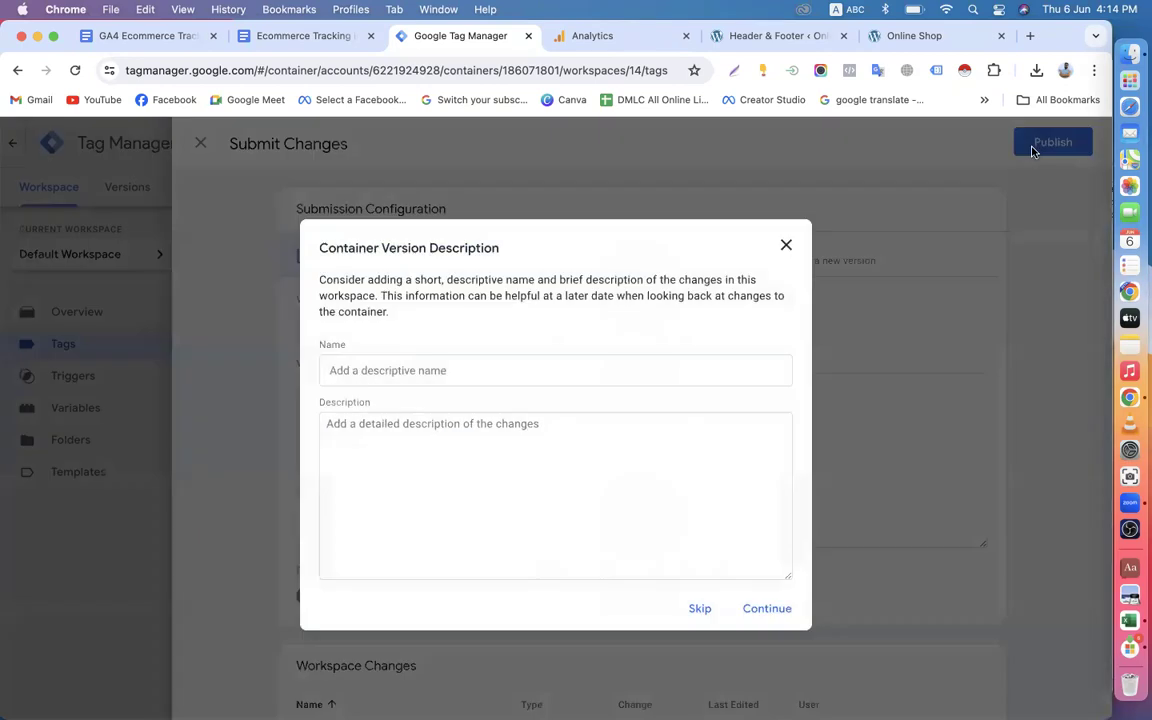
{"action": "left_click", "coordinate": [791, 621]}
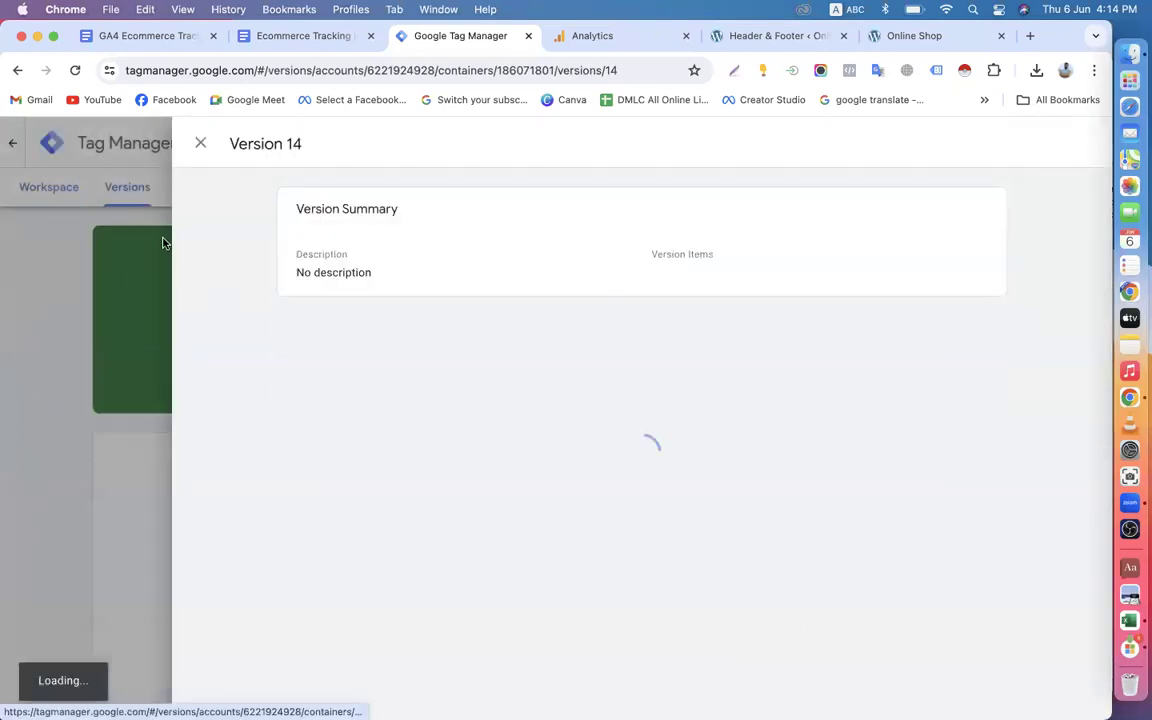
{"action": "left_click", "coordinate": [200, 146]}
{"action": "left_click", "coordinate": [60, 186]}
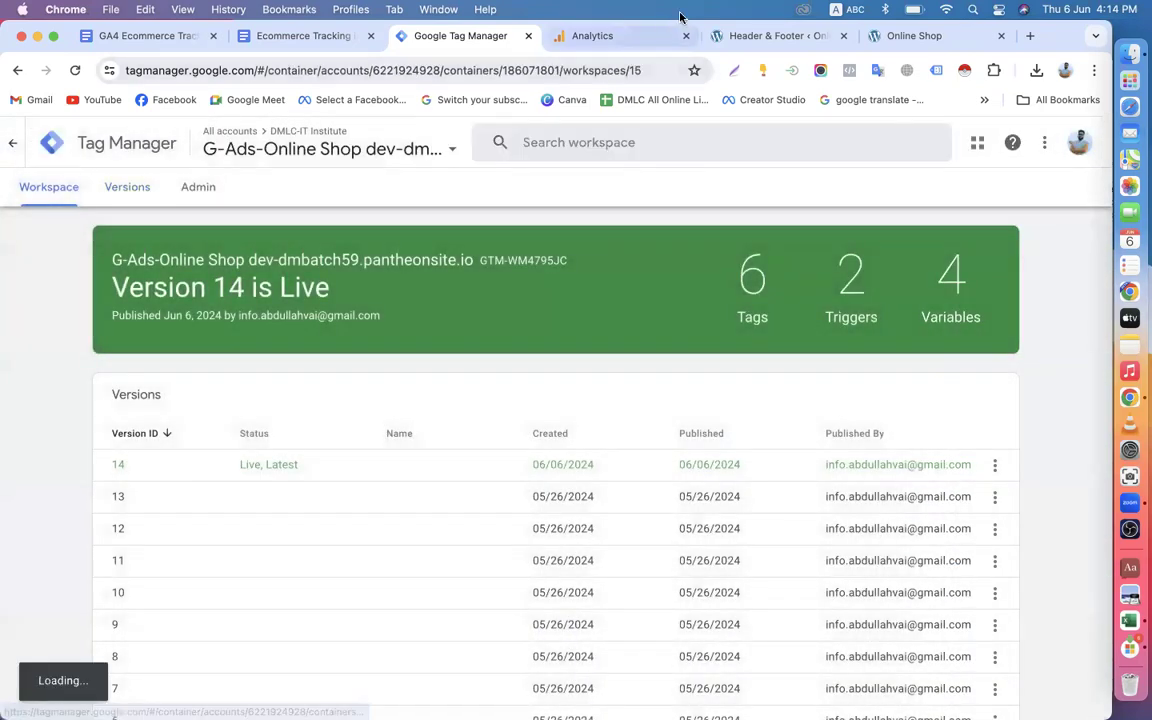
Switch to Google Analytics, close the web stream details and finish the property setup to reach the property's home page.
{"action": "left_click", "coordinate": [646, 38]}
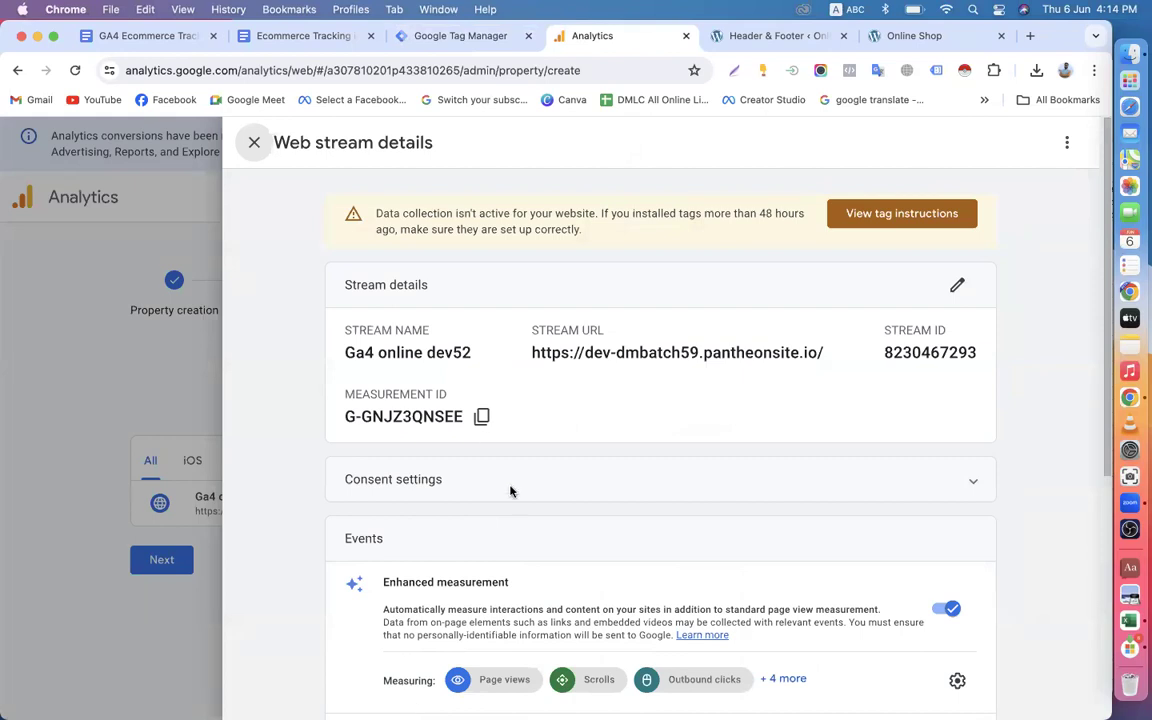
{"action": "scroll", "coordinate": [510, 491], "scroll_direction": "down", "scroll_amount": 5}
{"action": "scroll", "coordinate": [633, 499], "scroll_direction": "up", "scroll_amount": 5}
{"action": "left_click", "coordinate": [253, 144]}
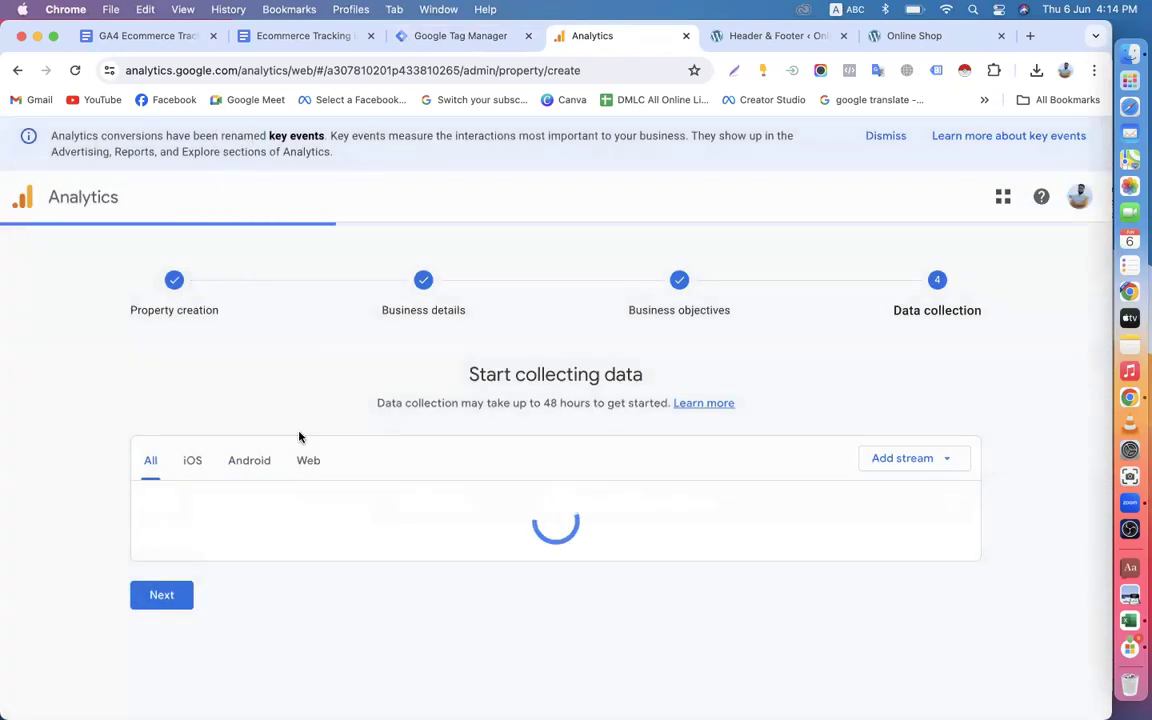
{"action": "left_click", "coordinate": [160, 561]}
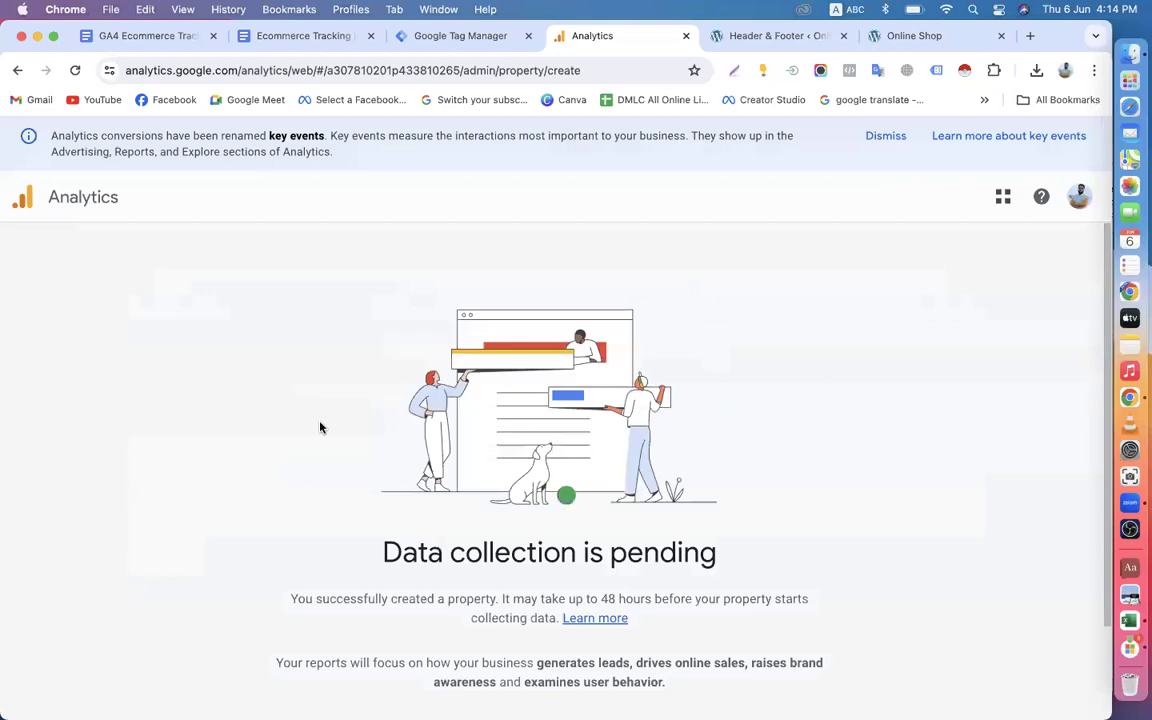
{"action": "scroll", "coordinate": [409, 456], "scroll_direction": "down", "scroll_amount": 2}
{"action": "left_click", "coordinate": [517, 699]}
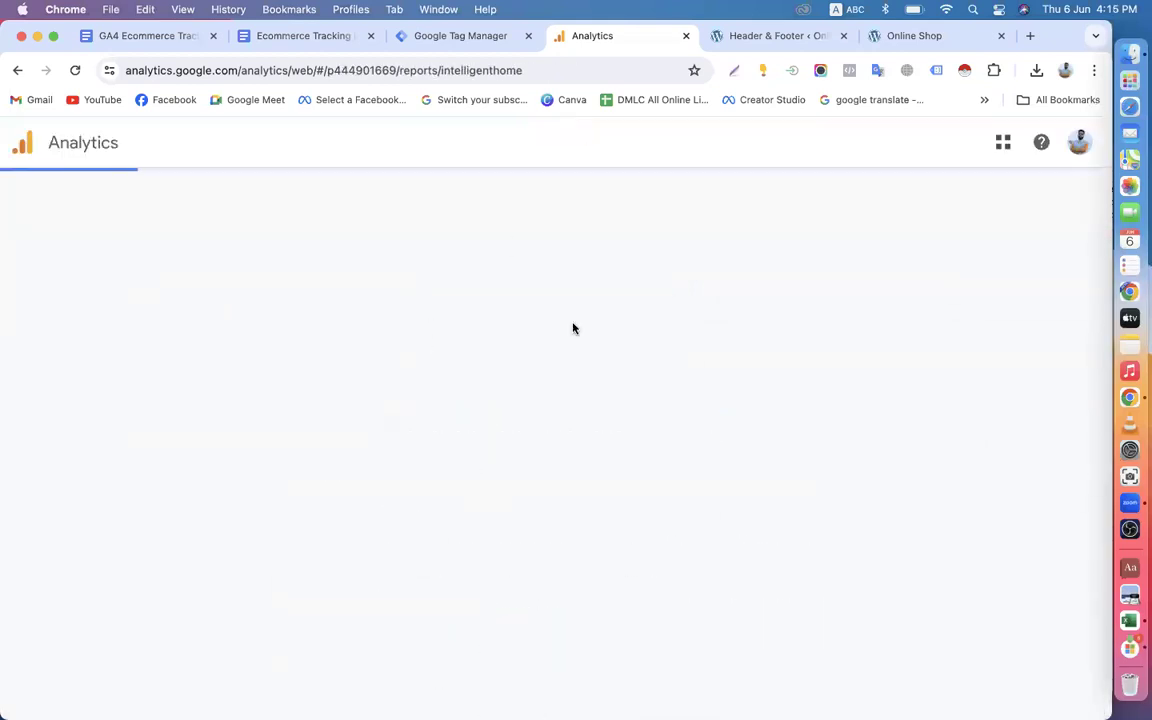
Examine the EEC Online Shop Dev-52 home page for received website data, user metrics and users in the last 30 minutes.
{"action": "scroll", "coordinate": [371, 467], "scroll_direction": "down", "scroll_amount": 5}
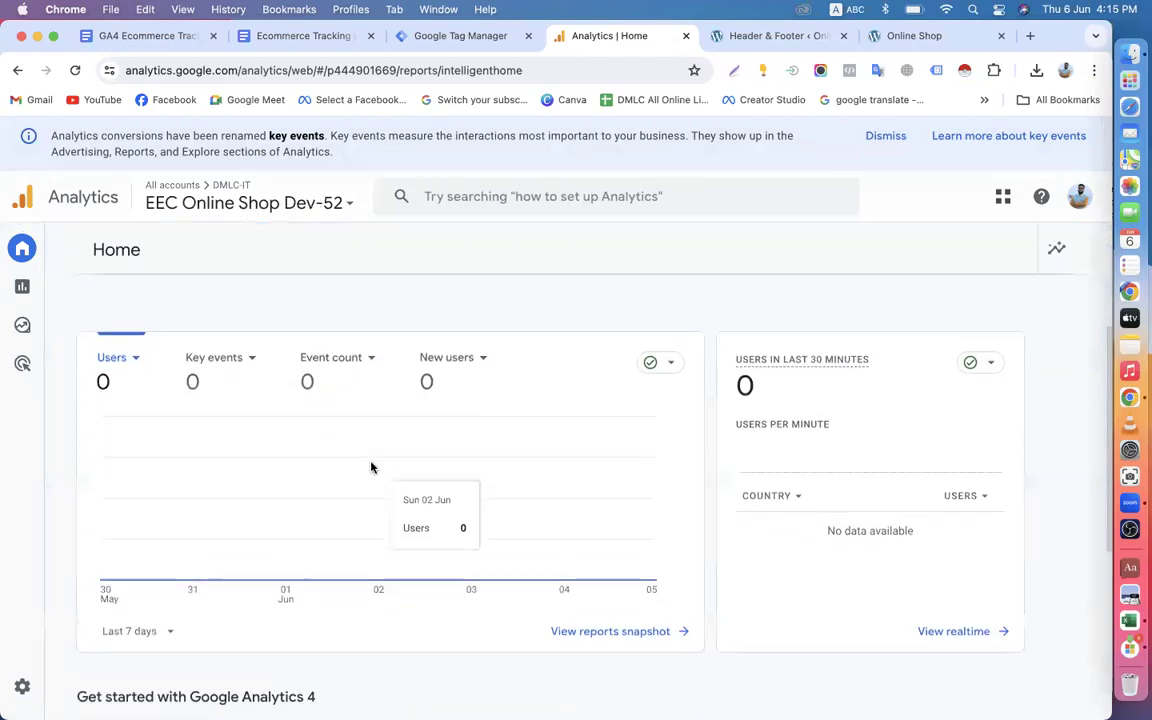
{"action": "scroll", "coordinate": [373, 468], "scroll_direction": "up", "scroll_amount": 5}
{"action": "scroll", "coordinate": [362, 488], "scroll_direction": "down", "scroll_amount": 2}
{"action": "scroll", "coordinate": [359, 494], "scroll_direction": "down", "scroll_amount": 5}
{"action": "scroll", "coordinate": [303, 429], "scroll_direction": "up", "scroll_amount": 3}
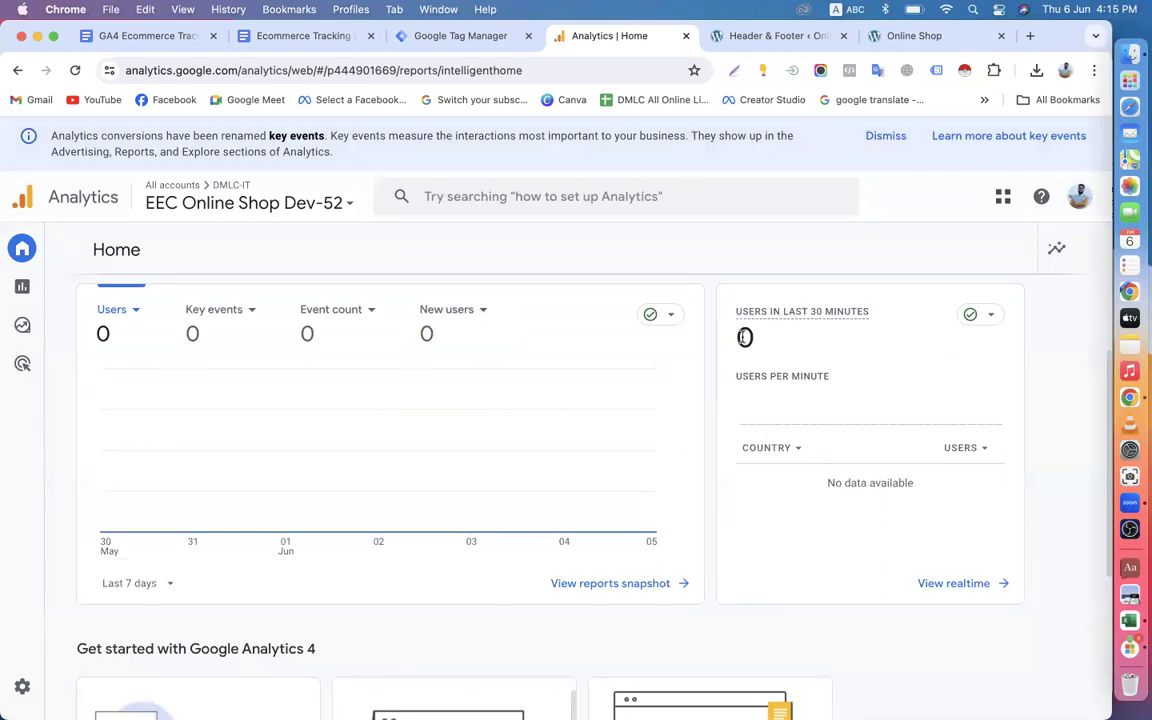
{"action": "left_click", "coordinate": [787, 449]}
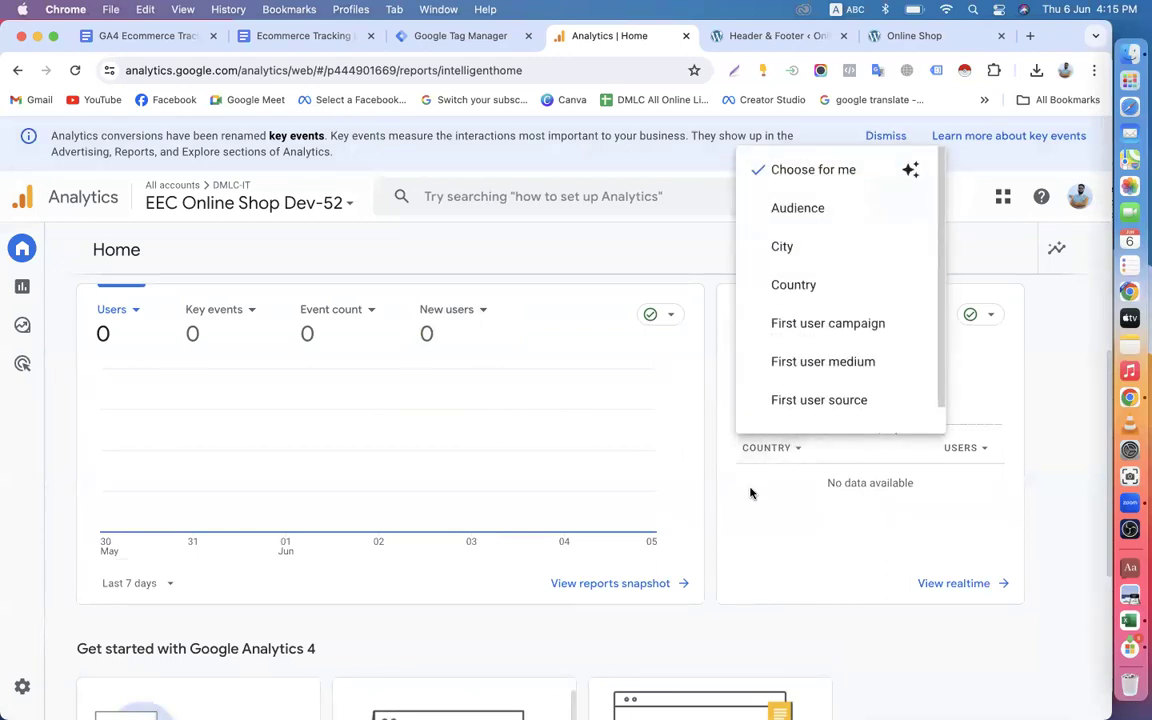
{"action": "left_click", "coordinate": [742, 607]}
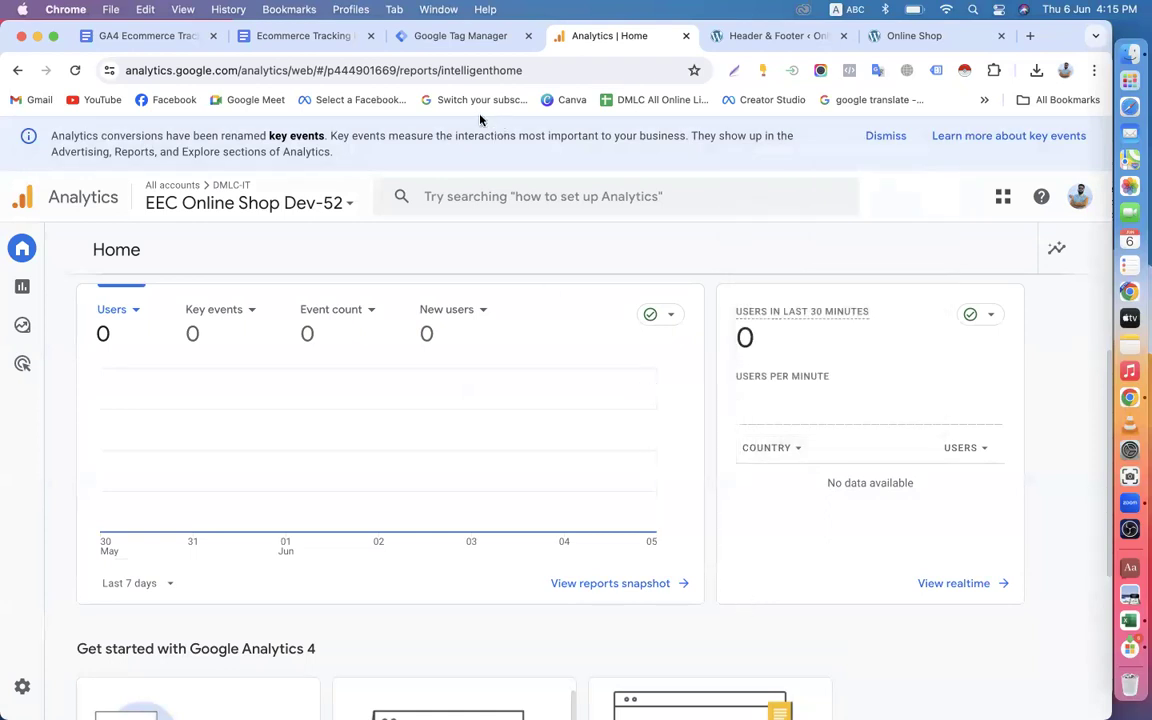
{"action": "scroll", "coordinate": [263, 336], "scroll_direction": "up", "scroll_amount": 3}
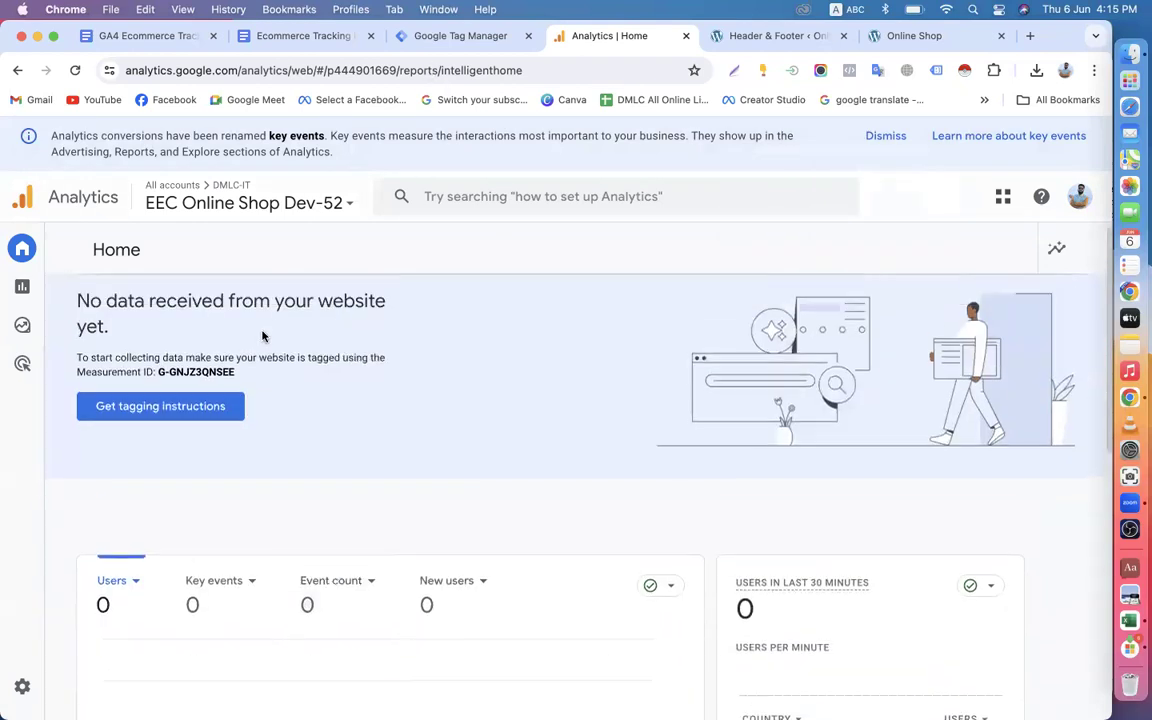
{"action": "scroll", "coordinate": [184, 293], "scroll_direction": "down", "scroll_amount": 3}
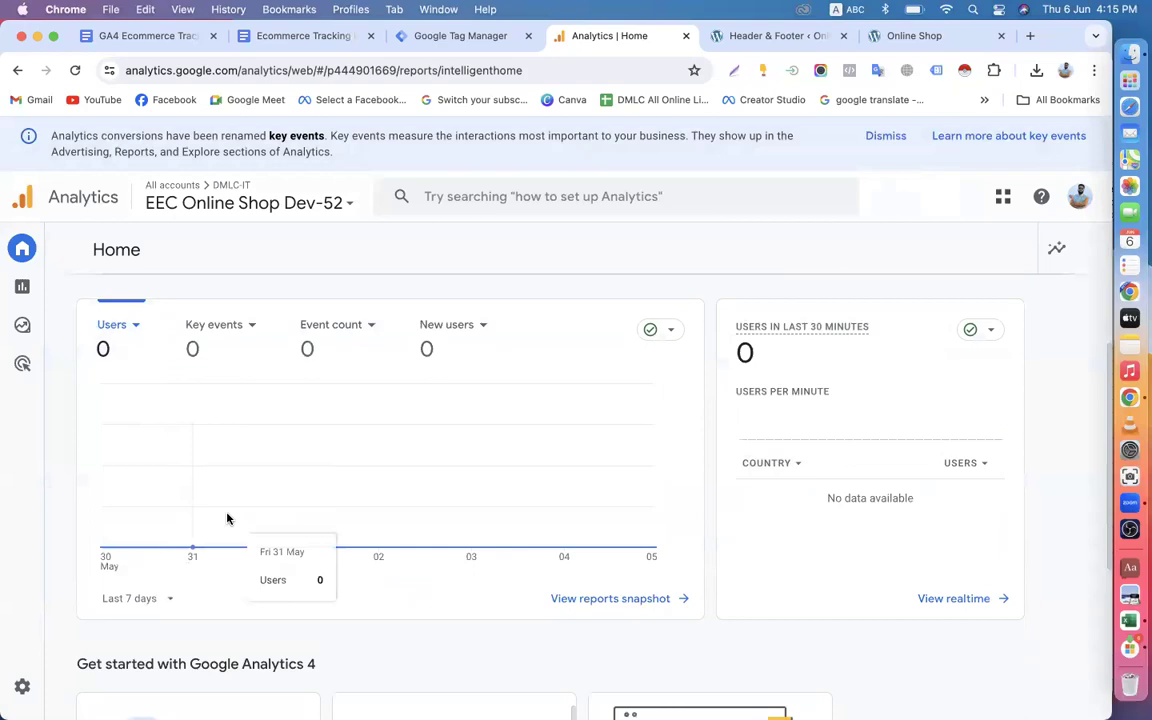
{"action": "scroll", "coordinate": [227, 518], "scroll_direction": "down", "scroll_amount": 3}
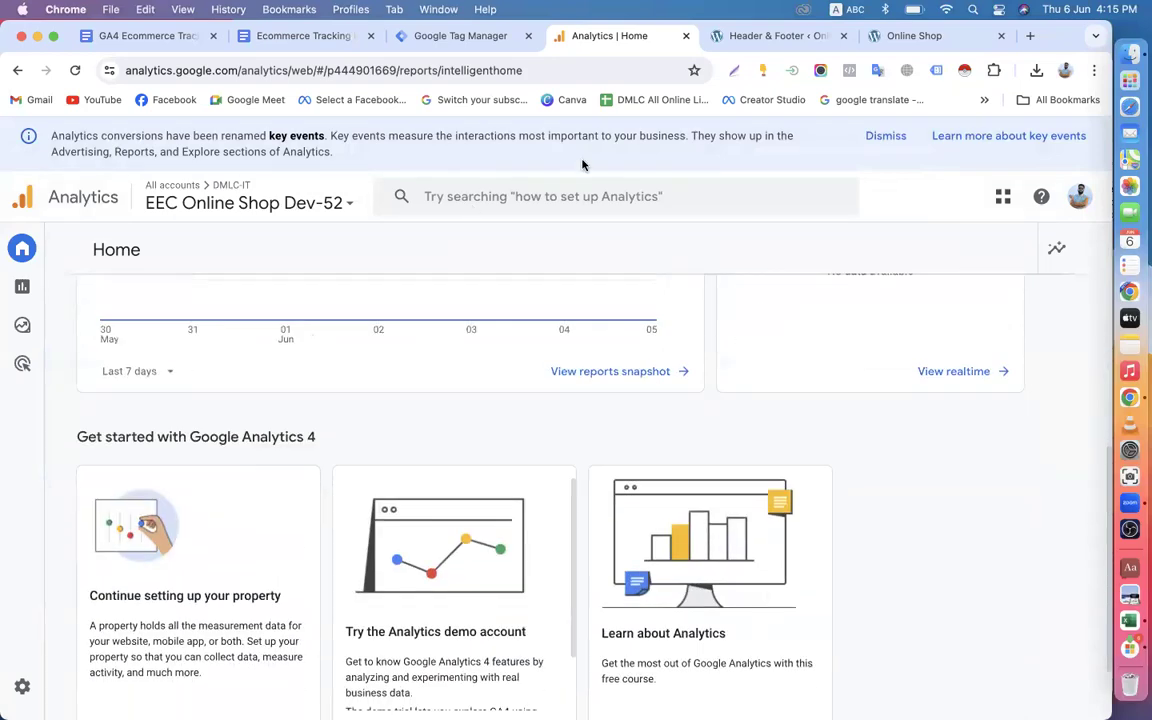
Browse the products on the Online Shop site's home page and return to Google Analytics.
{"action": "left_click", "coordinate": [918, 36]}
{"action": "scroll", "coordinate": [595, 448], "scroll_direction": "down", "scroll_amount": 15}
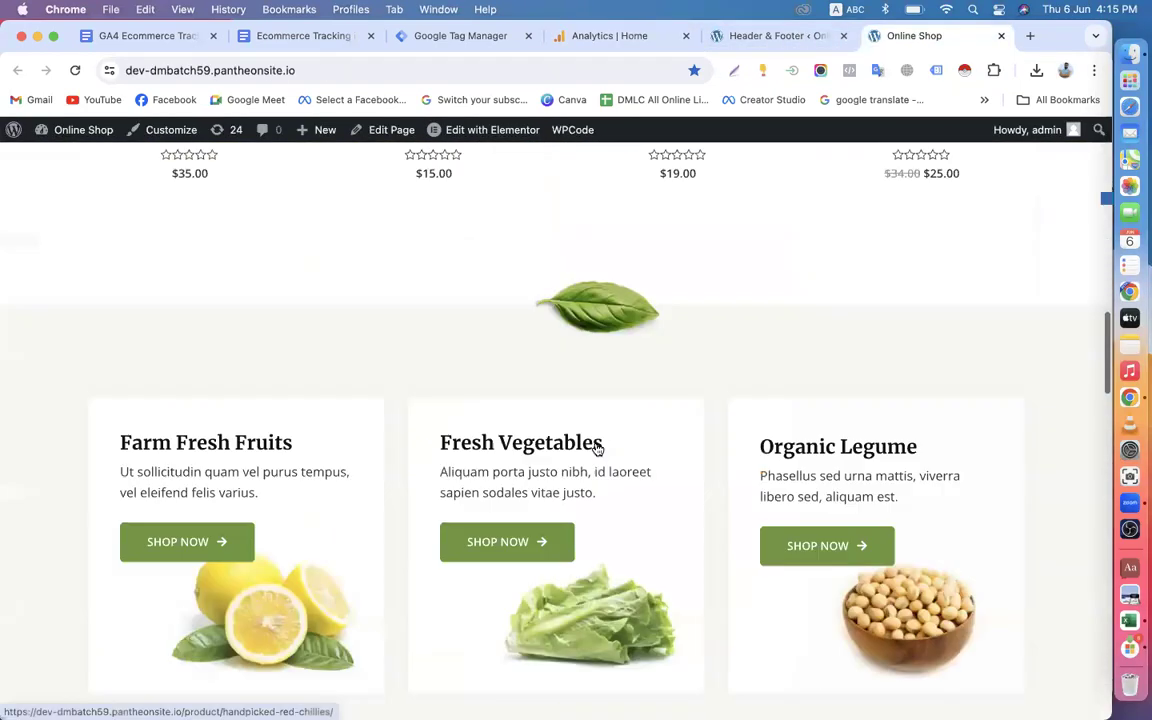
{"action": "scroll", "coordinate": [595, 448], "scroll_direction": "down", "scroll_amount": 10}
{"action": "scroll", "coordinate": [595, 445], "scroll_direction": "up", "scroll_amount": 5}
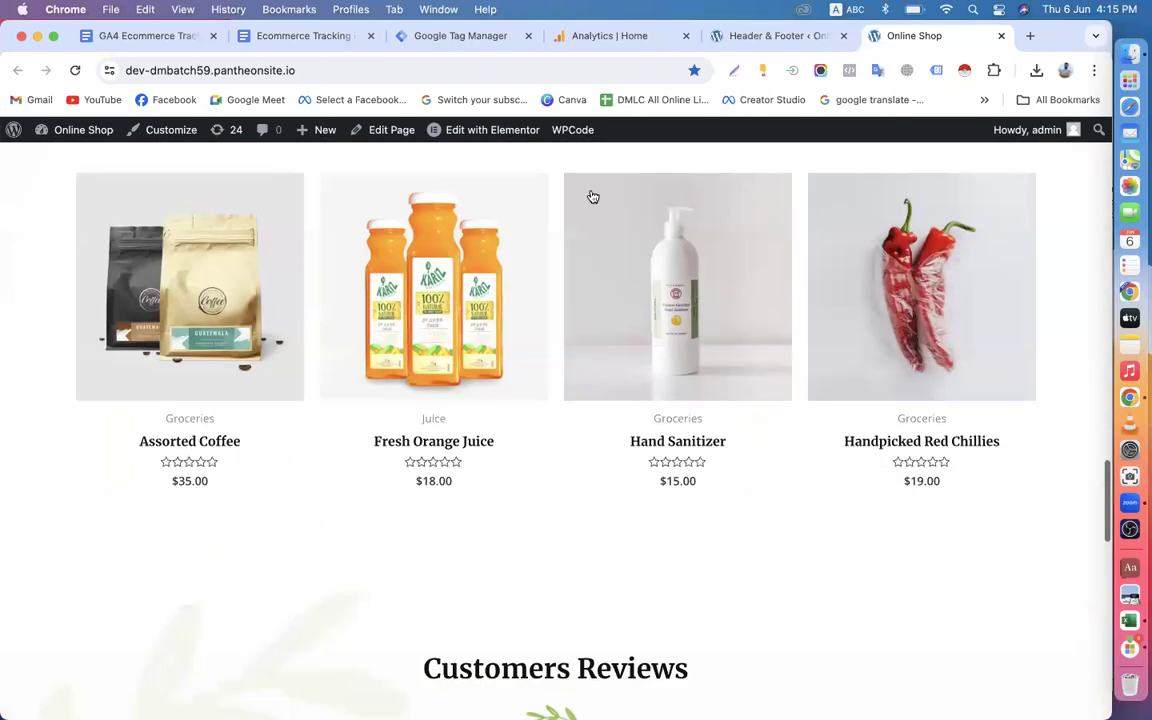
{"action": "left_click", "coordinate": [625, 36]}
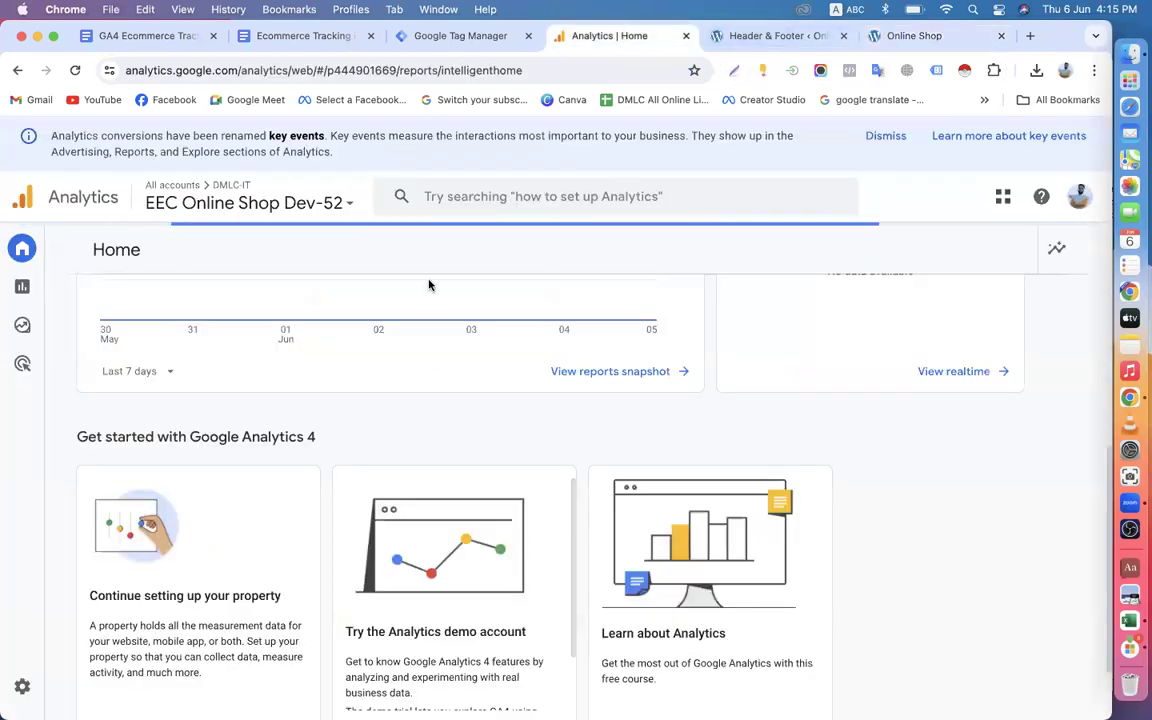
{"action": "left_click", "coordinate": [430, 36]}
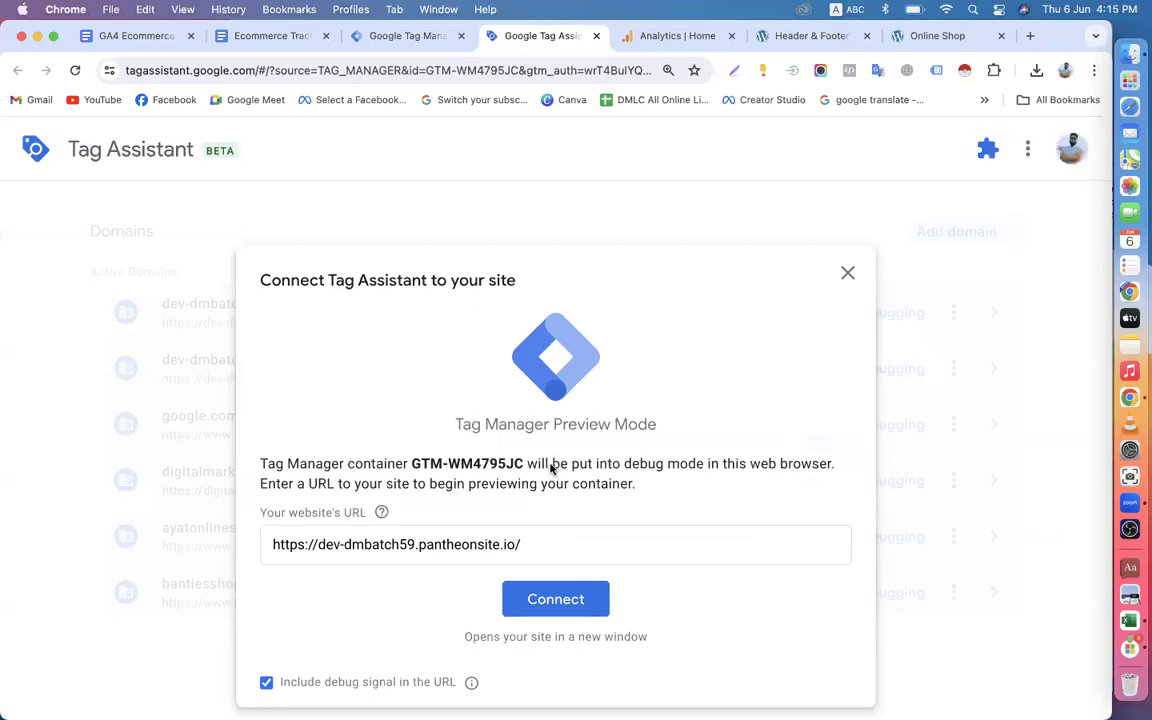
{"action": "left_click", "coordinate": [568, 603]}
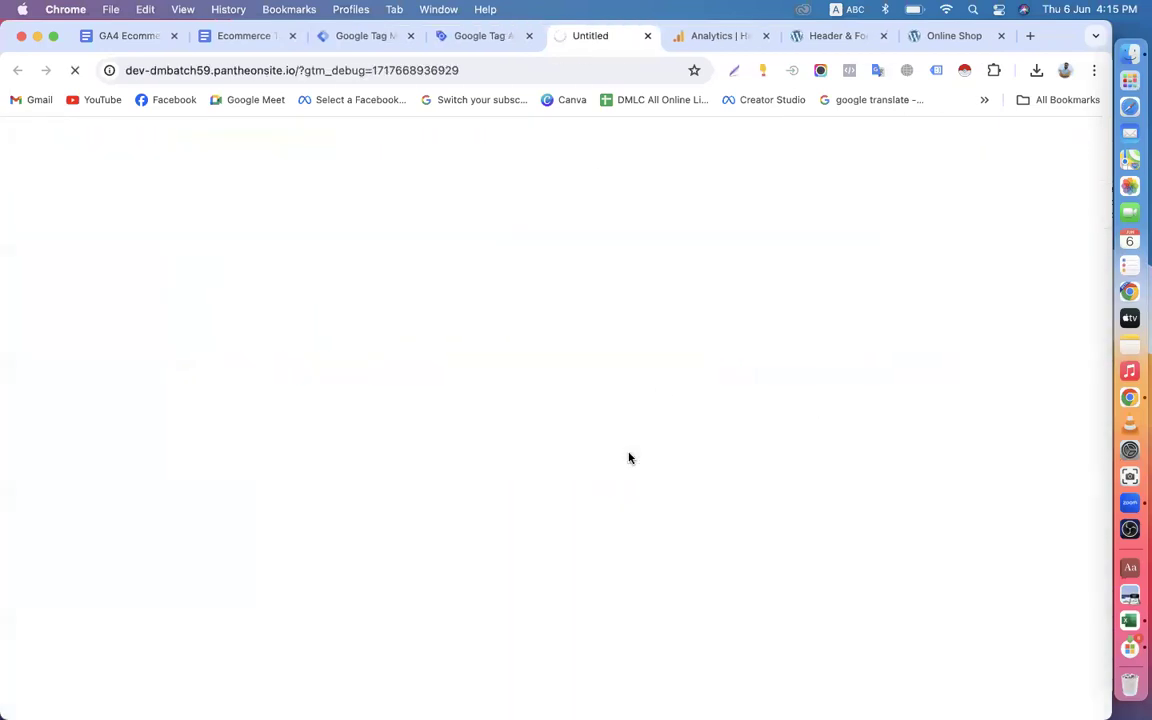
{"action": "scroll", "coordinate": [629, 458], "scroll_direction": "down", "scroll_amount": 10}
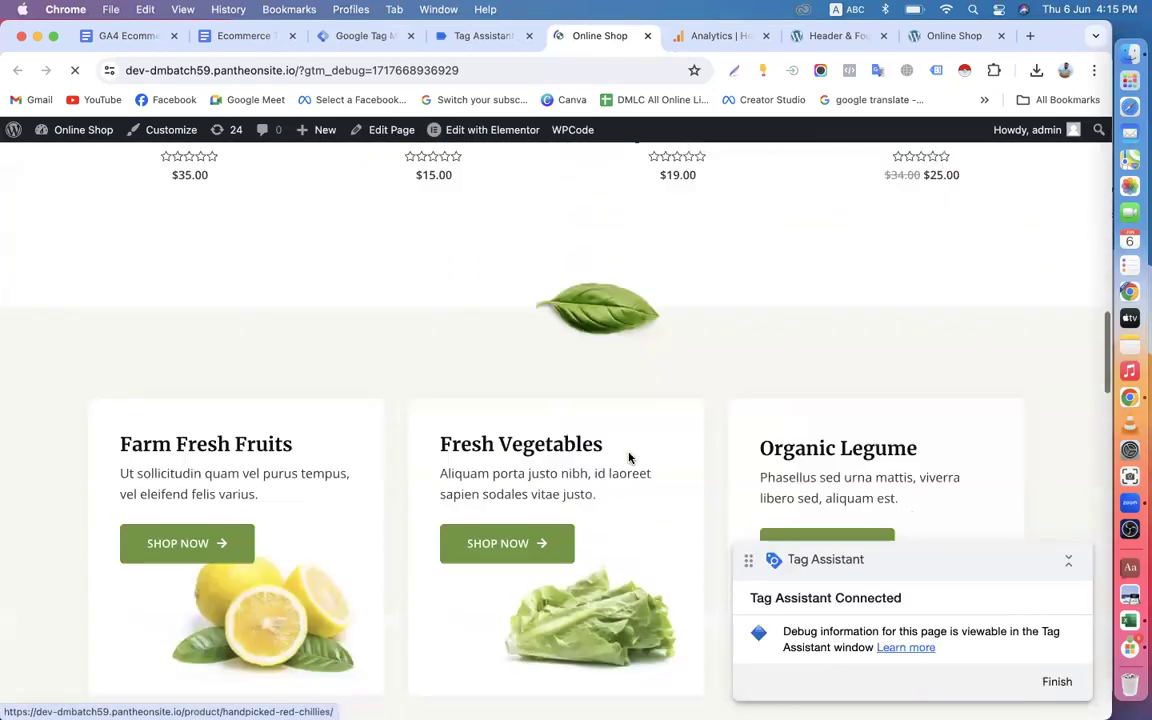
{"action": "scroll", "coordinate": [629, 458], "scroll_direction": "up", "scroll_amount": 3}
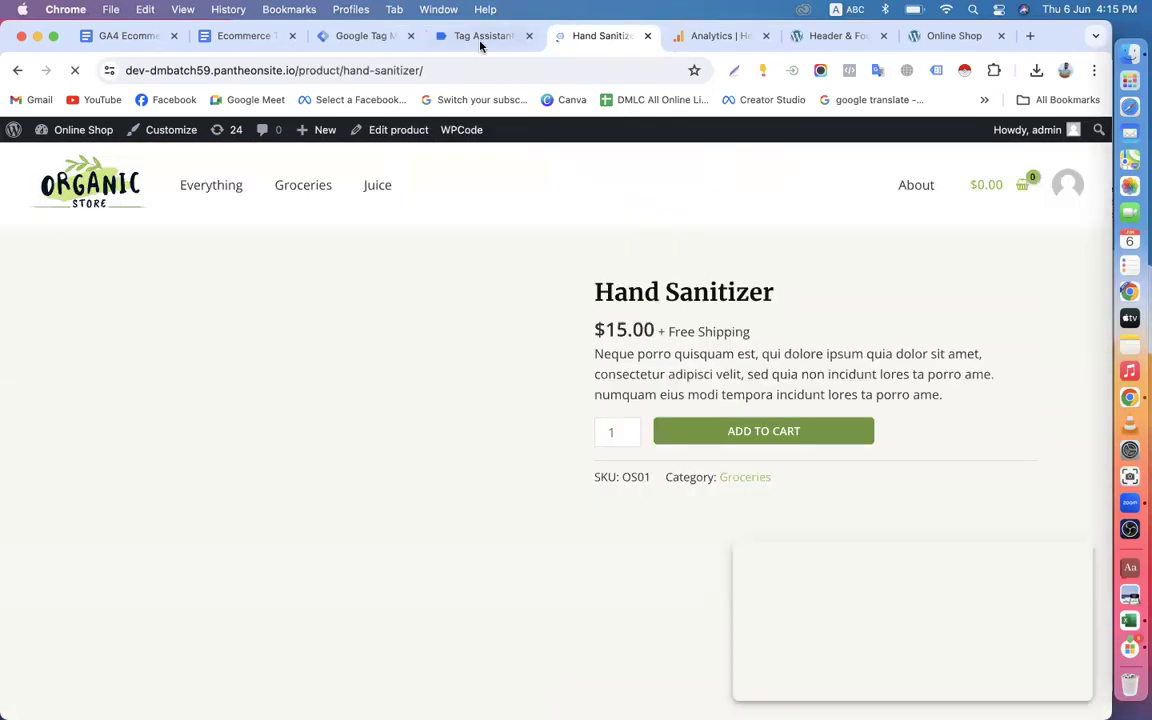
Continue to the Tag Assistant debug view and examine the summary and hits sent for the Google tag G-GNJZ3QNSEE.
{"action": "left_click", "coordinate": [480, 40]}
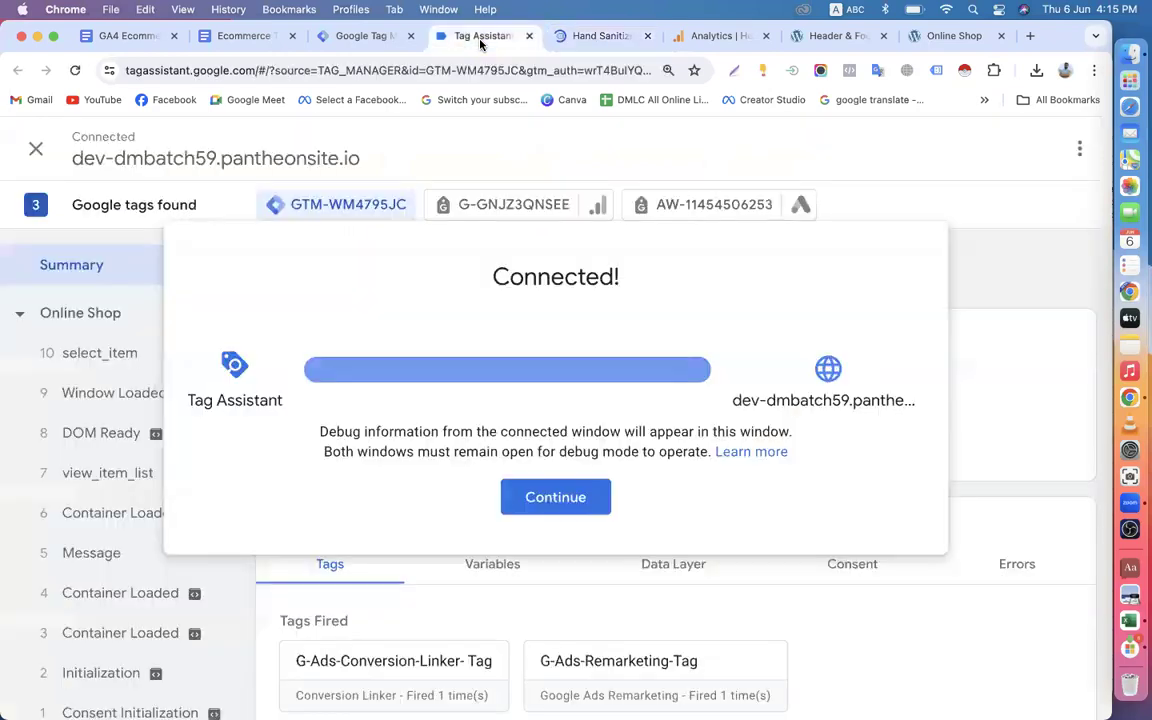
{"action": "left_click", "coordinate": [530, 496]}
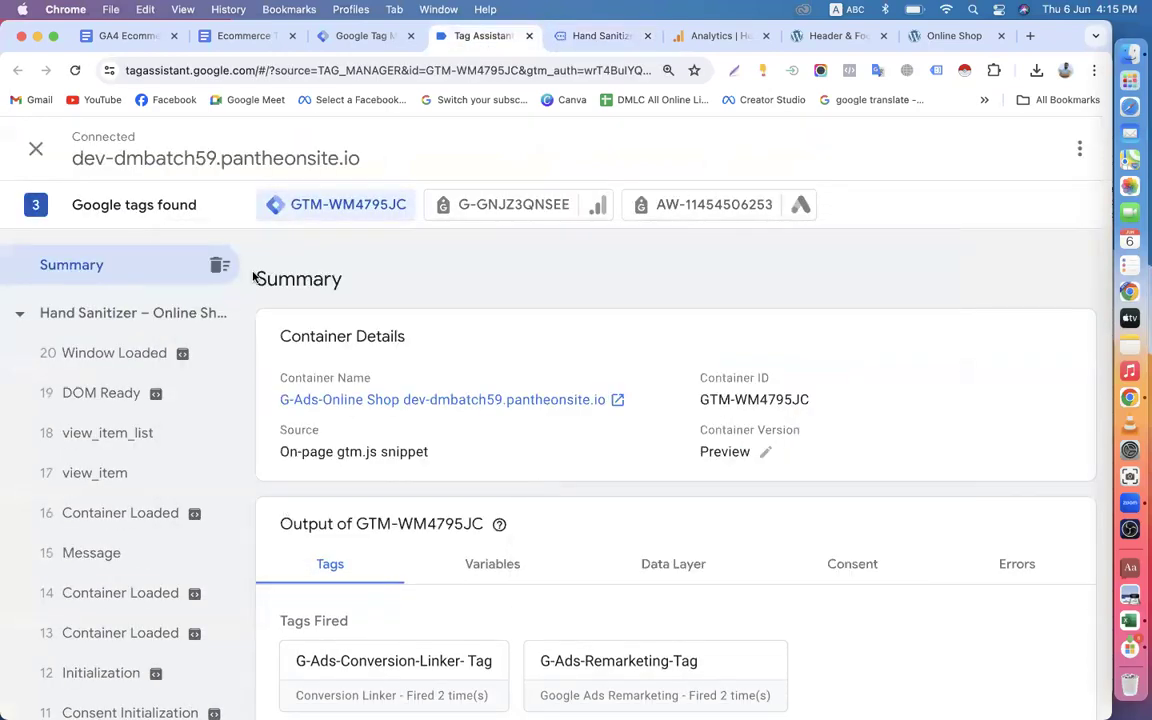
{"action": "left_click", "coordinate": [478, 207]}
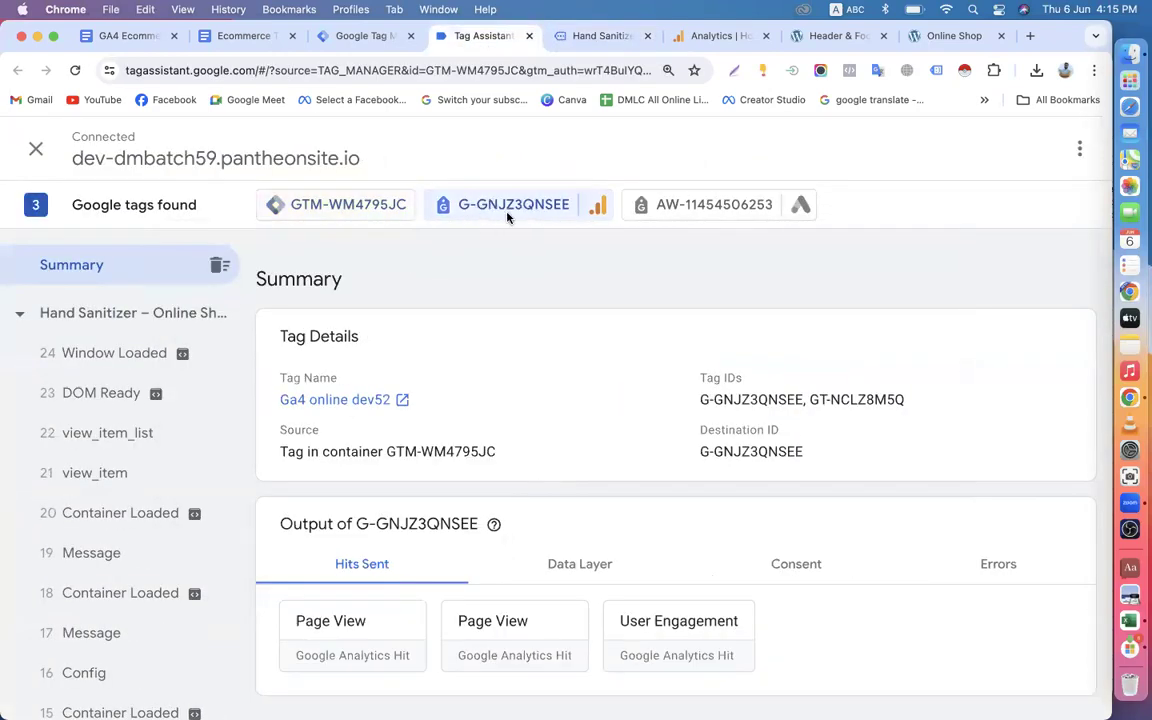
Examine the GTM-WM4795JC container's summary, including its event list and the fired and unfired tags.
{"action": "left_click", "coordinate": [330, 212]}
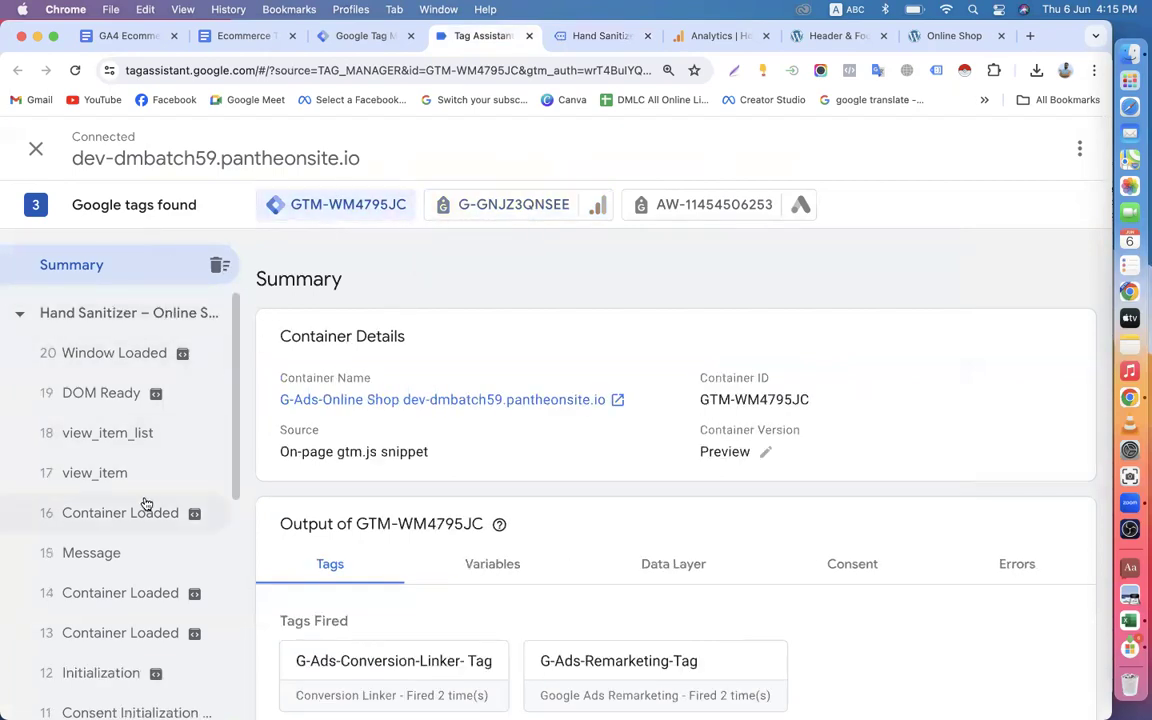
{"action": "scroll", "coordinate": [149, 519], "scroll_direction": "down", "scroll_amount": 5}
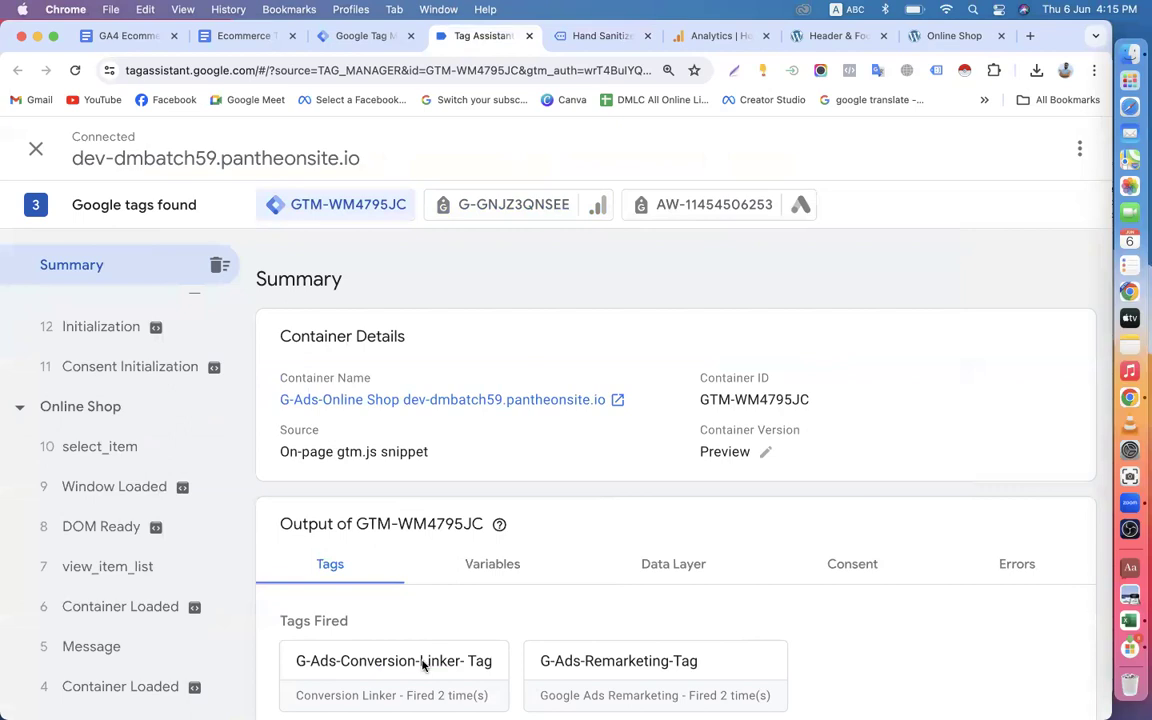
{"action": "scroll", "coordinate": [504, 607], "scroll_direction": "down", "scroll_amount": 3}
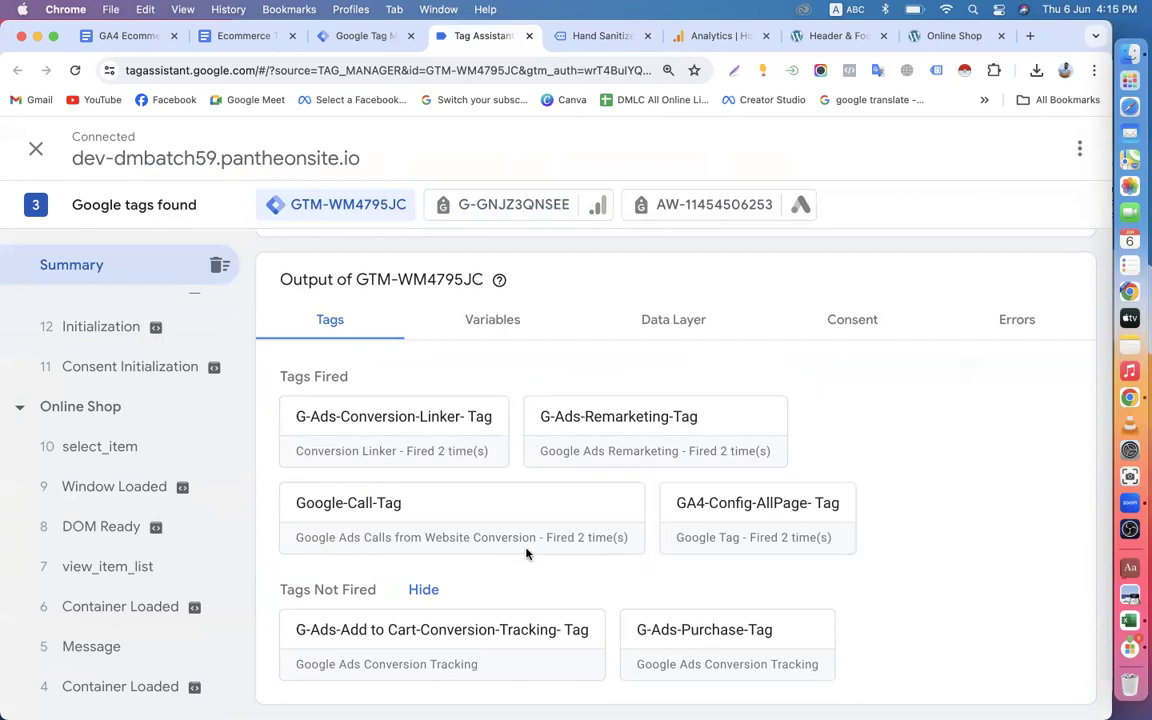
{"action": "scroll", "coordinate": [515, 550], "scroll_direction": "up", "scroll_amount": 3}
Examine the current Data Layer values of the Google tag G-GNJZ3QNSEE.
{"action": "left_click", "coordinate": [466, 215]}
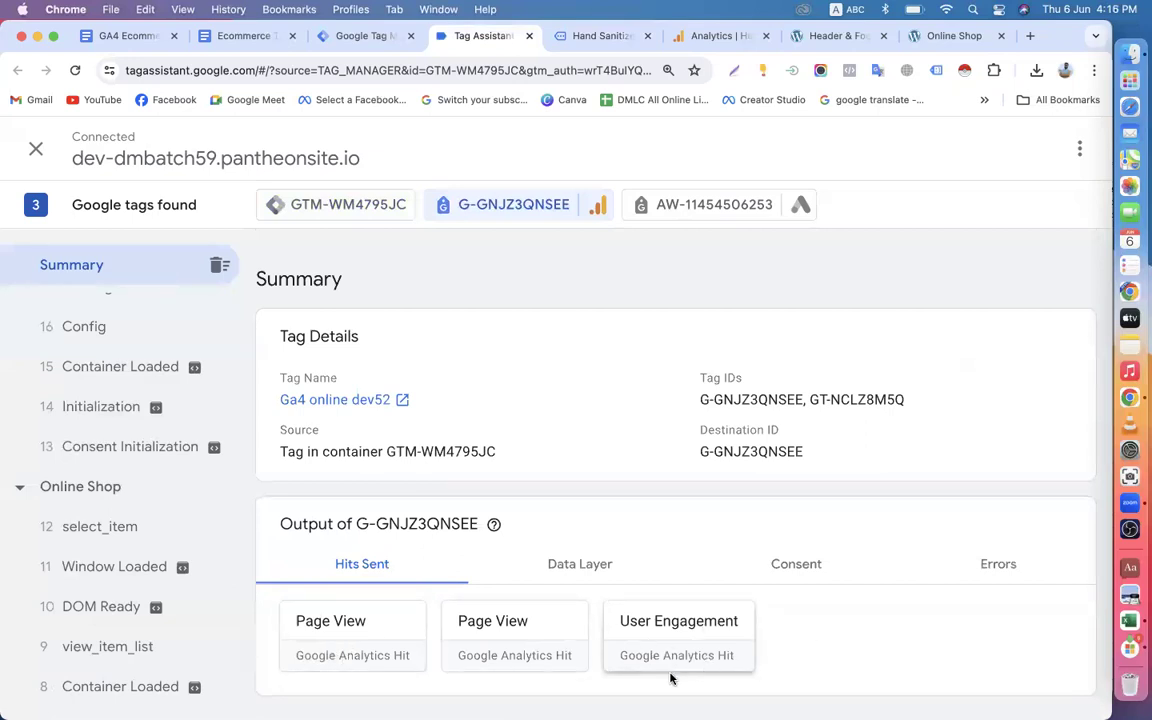
{"action": "left_click", "coordinate": [569, 562]}
{"action": "scroll", "coordinate": [570, 566], "scroll_direction": "down", "scroll_amount": 2}
{"action": "scroll", "coordinate": [570, 566], "scroll_direction": "down", "scroll_amount": 1}
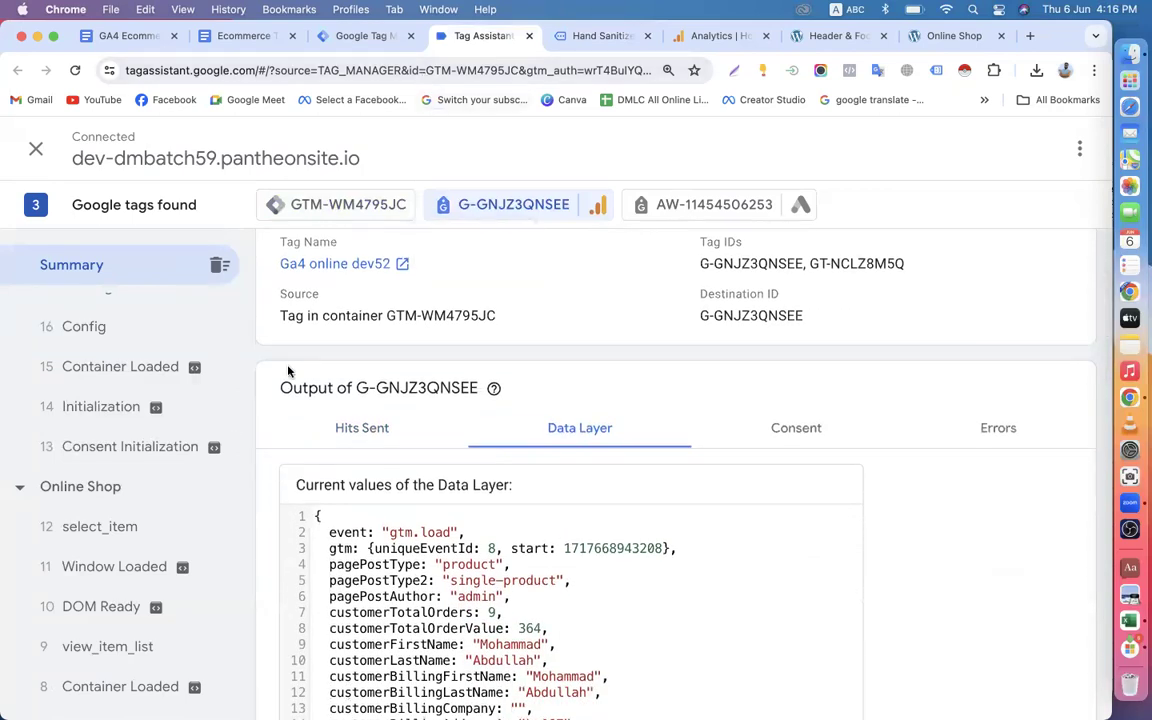
{"action": "scroll", "coordinate": [496, 458], "scroll_direction": "down", "scroll_amount": 5}
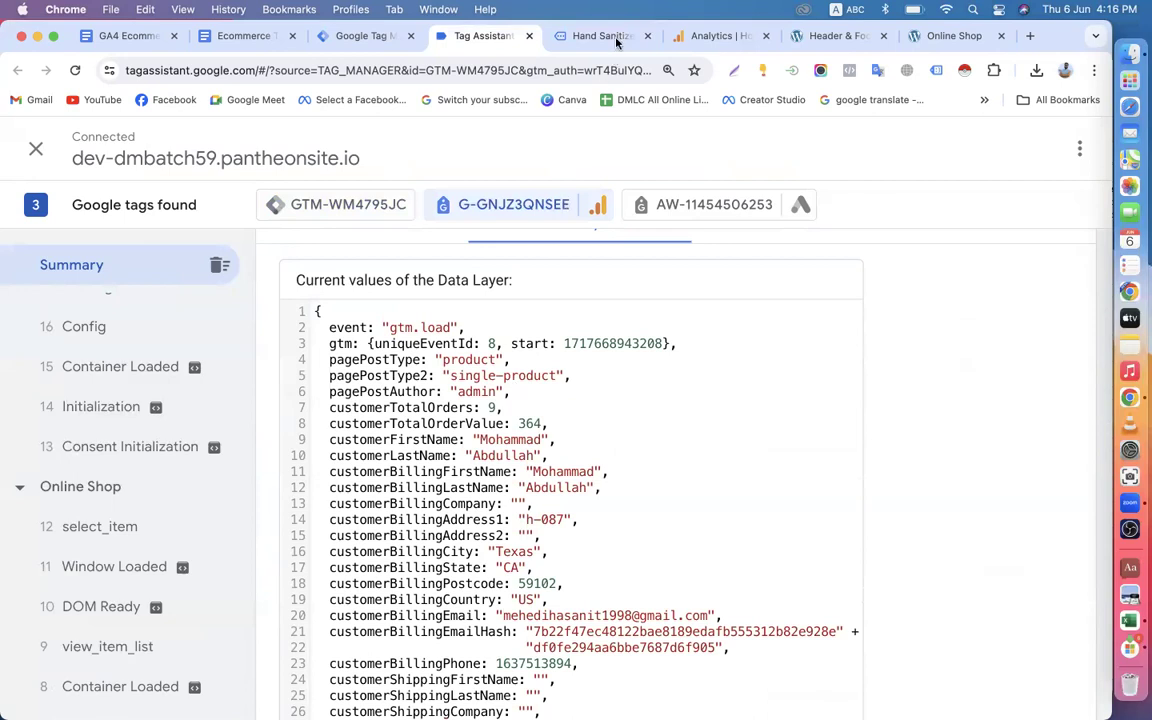
Add one Hand Sanitizer to the cart on the shop's product page and proceed to checkout.
{"action": "left_click", "coordinate": [700, 36]}
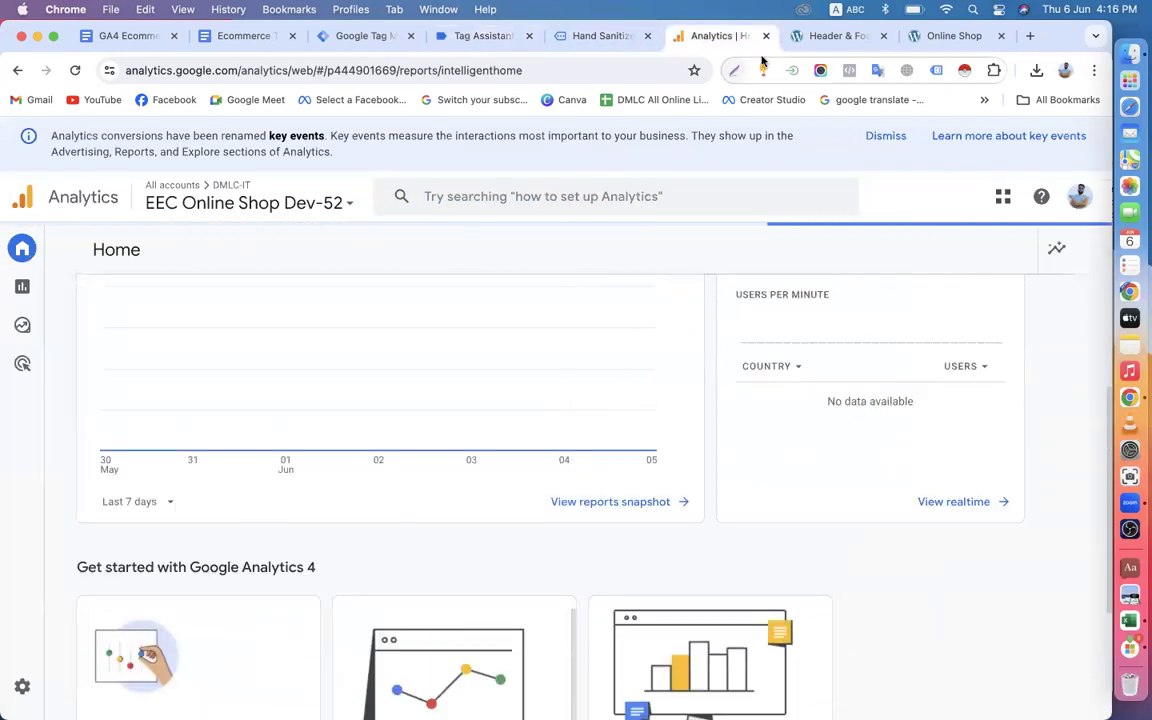
{"action": "left_click", "coordinate": [597, 36]}
{"action": "scroll", "coordinate": [700, 330], "scroll_direction": "down", "scroll_amount": 3}
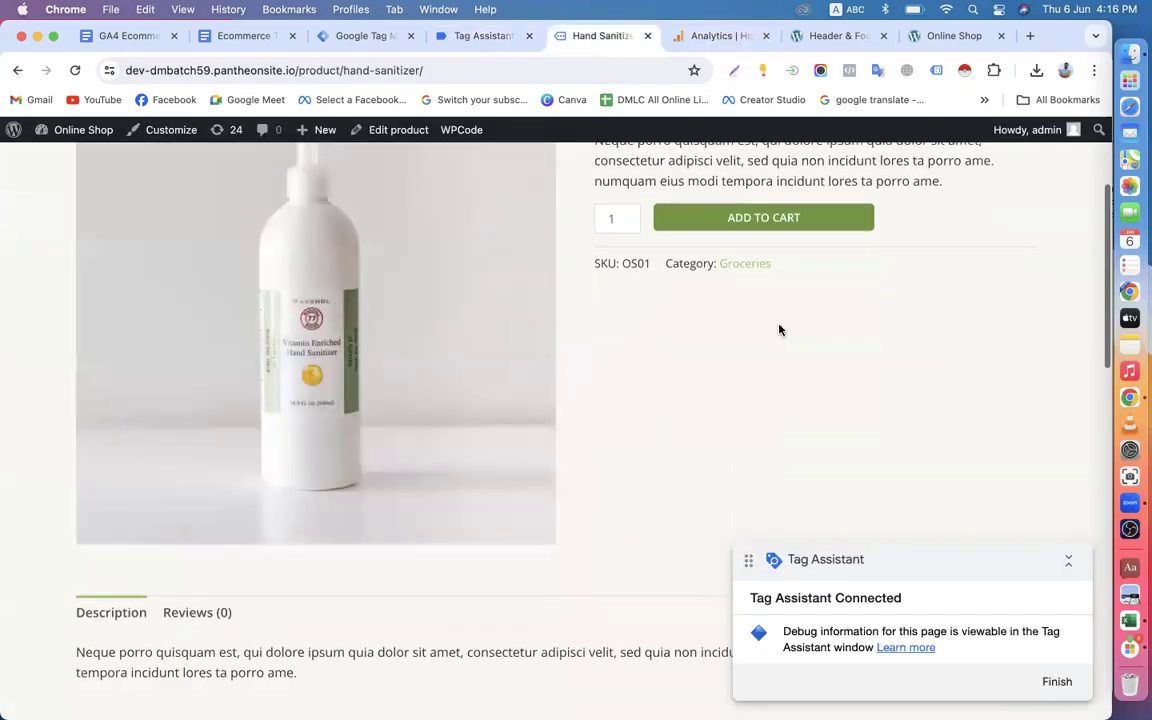
{"action": "left_click", "coordinate": [785, 219]}
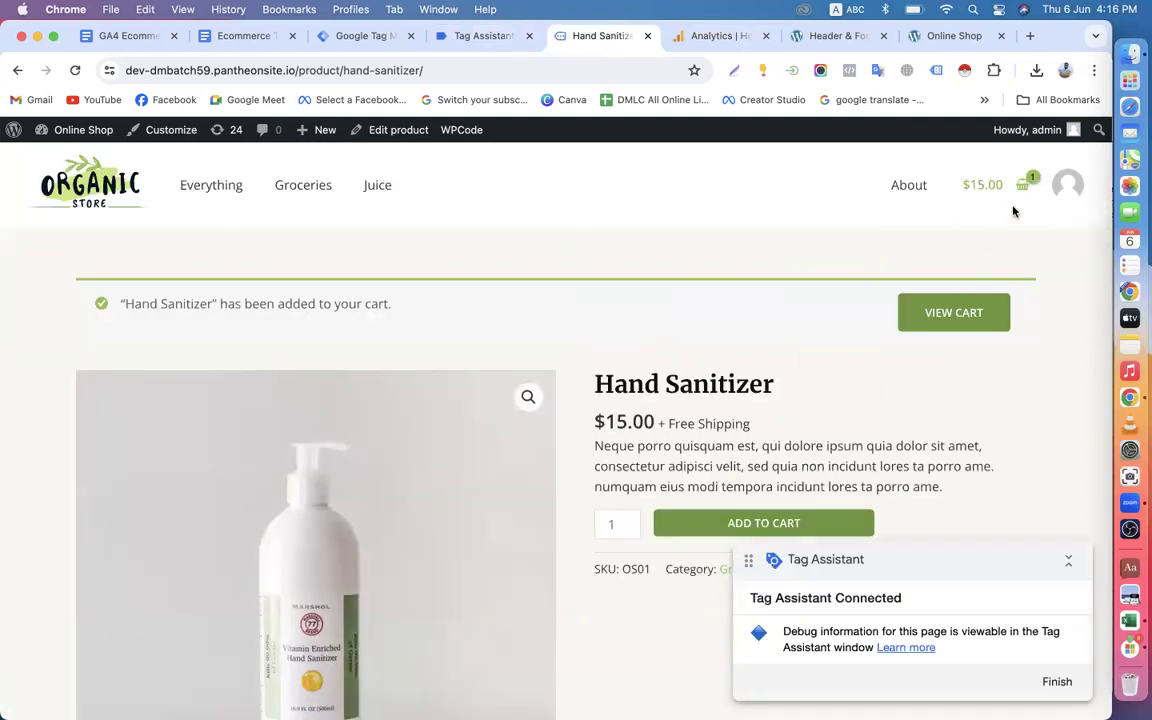
{"action": "left_click", "coordinate": [1021, 188]}
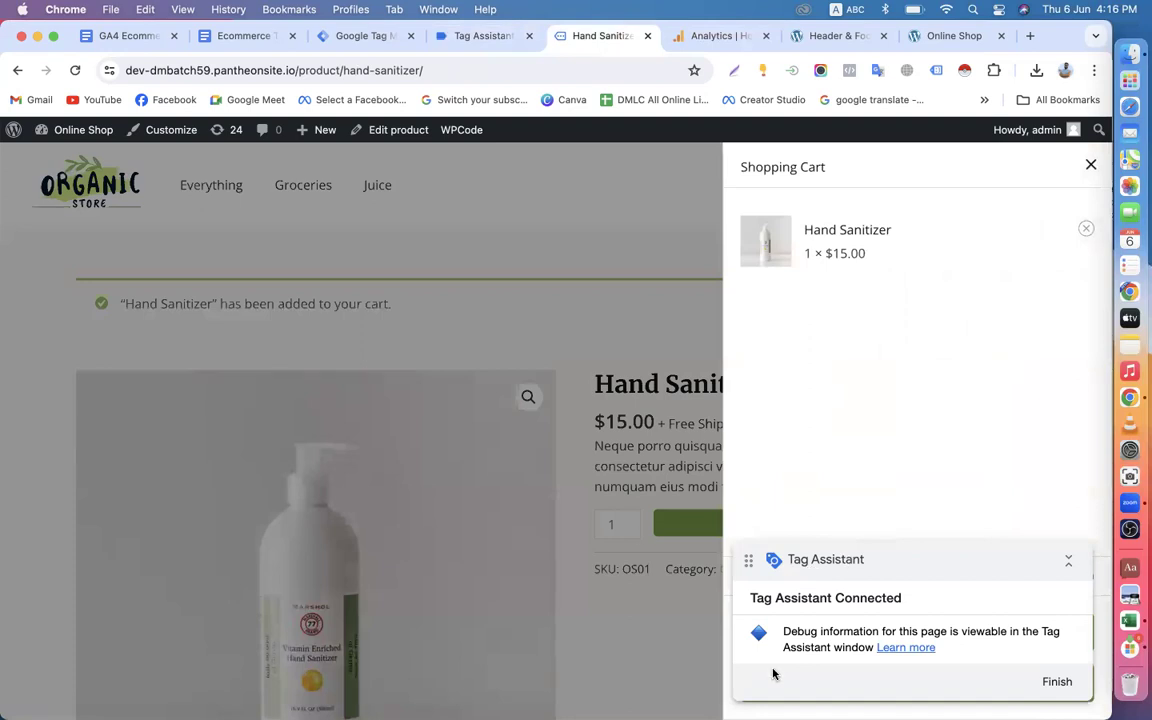
{"action": "left_click_drag", "start_coordinate": [888, 571], "coordinate": [888, 375]}
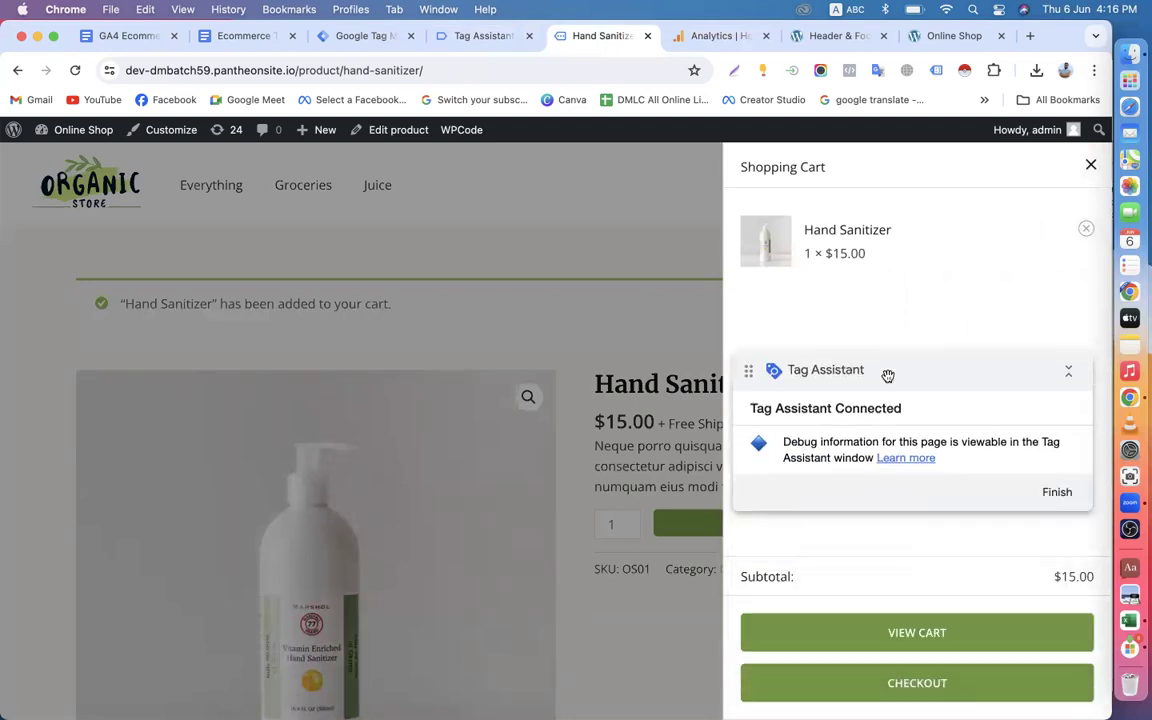
{"action": "left_click", "coordinate": [882, 684]}
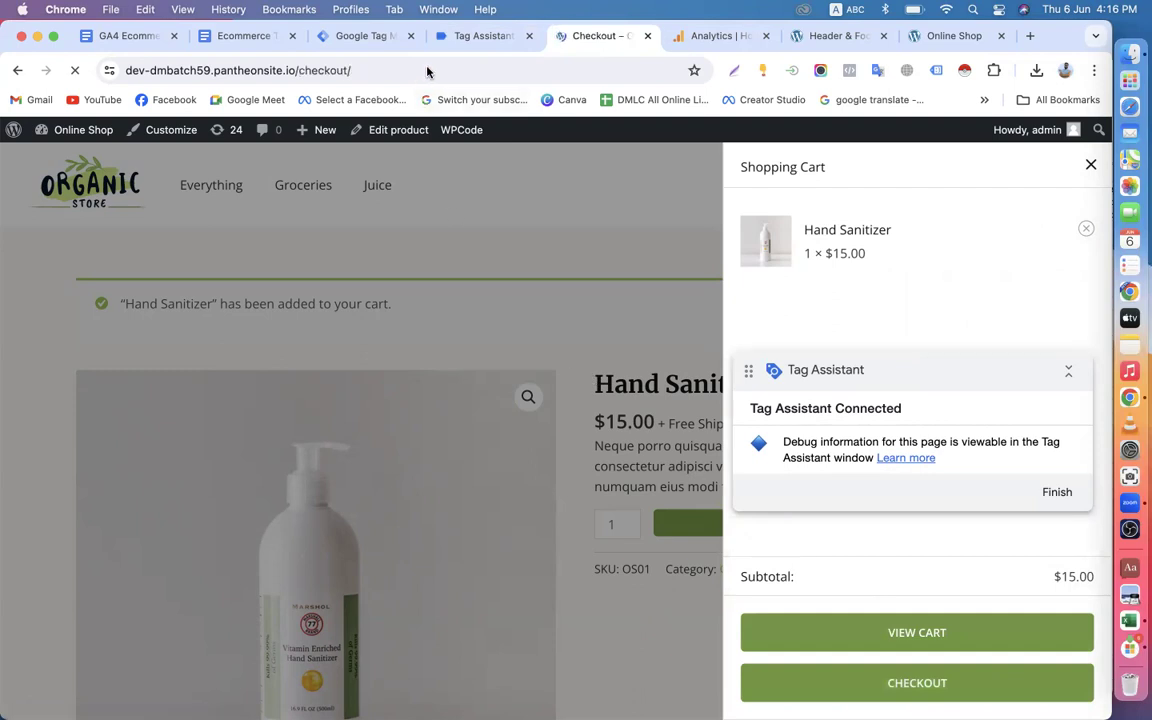
Place the Hand Sanitizer order with cash on delivery and the prefilled billing details, and review the order confirmation.
{"action": "scroll", "coordinate": [615, 347], "scroll_direction": "down", "scroll_amount": 10}
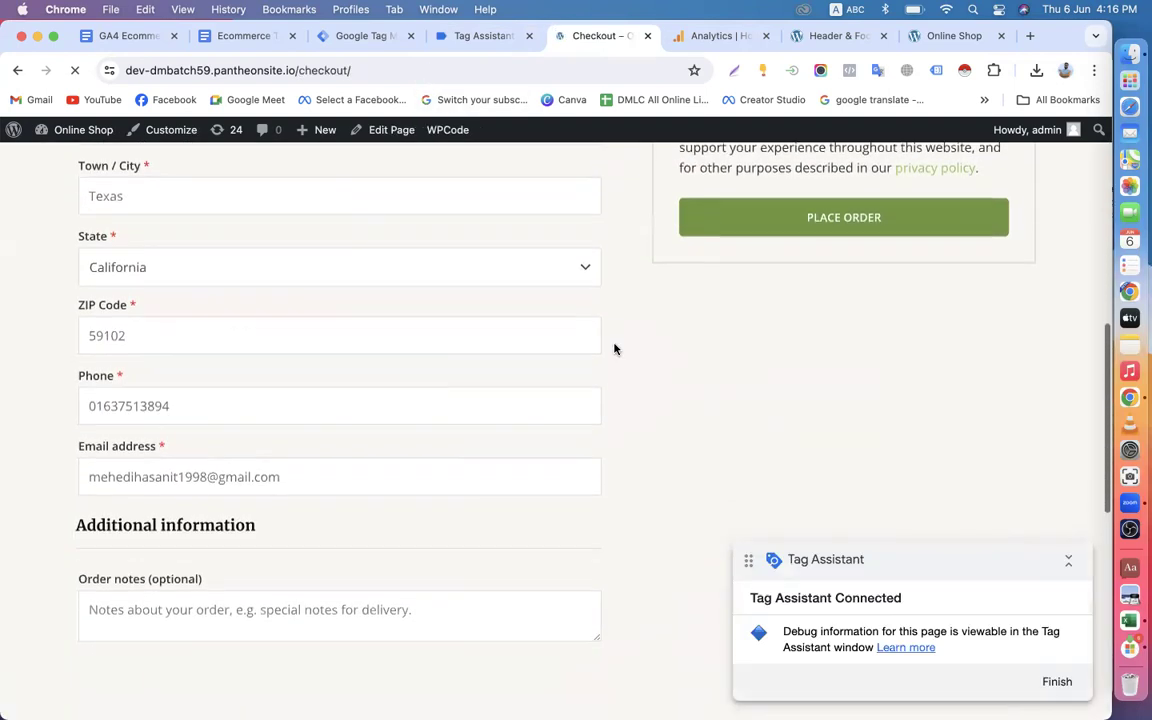
{"action": "scroll", "coordinate": [615, 347], "scroll_direction": "down", "scroll_amount": 5}
{"action": "scroll", "coordinate": [614, 347], "scroll_direction": "up", "scroll_amount": 8}
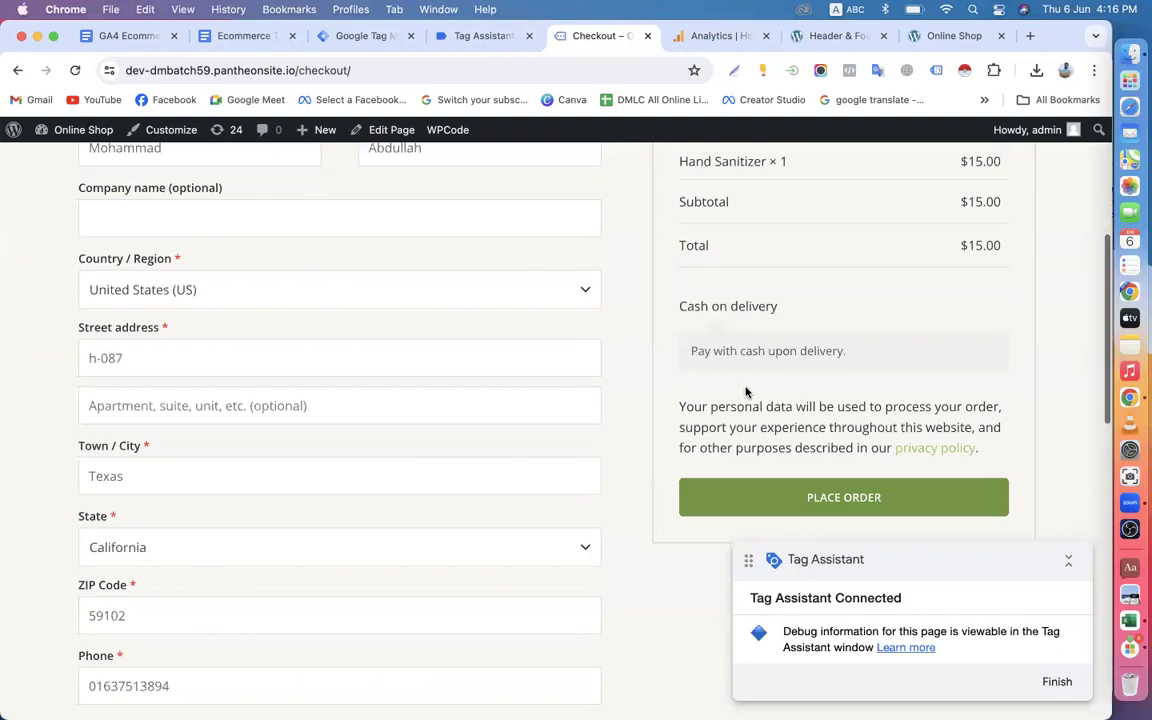
{"action": "left_click", "coordinate": [717, 496]}
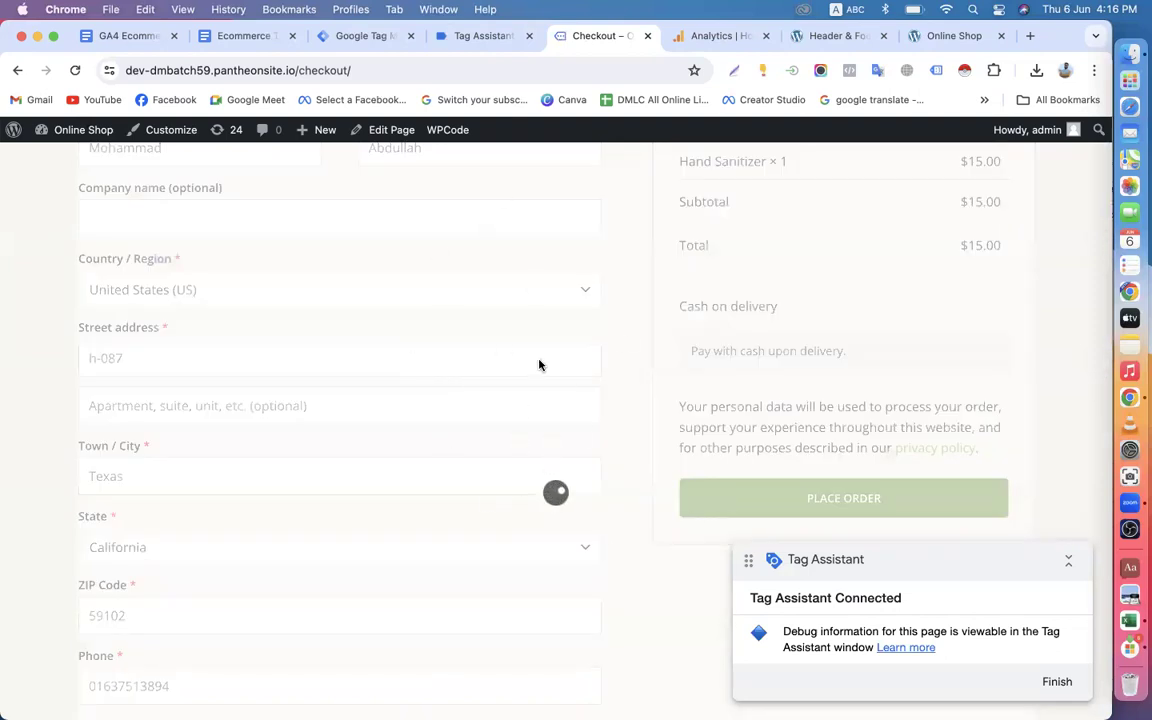
{"action": "scroll", "coordinate": [530, 363], "scroll_direction": "down", "scroll_amount": 3}
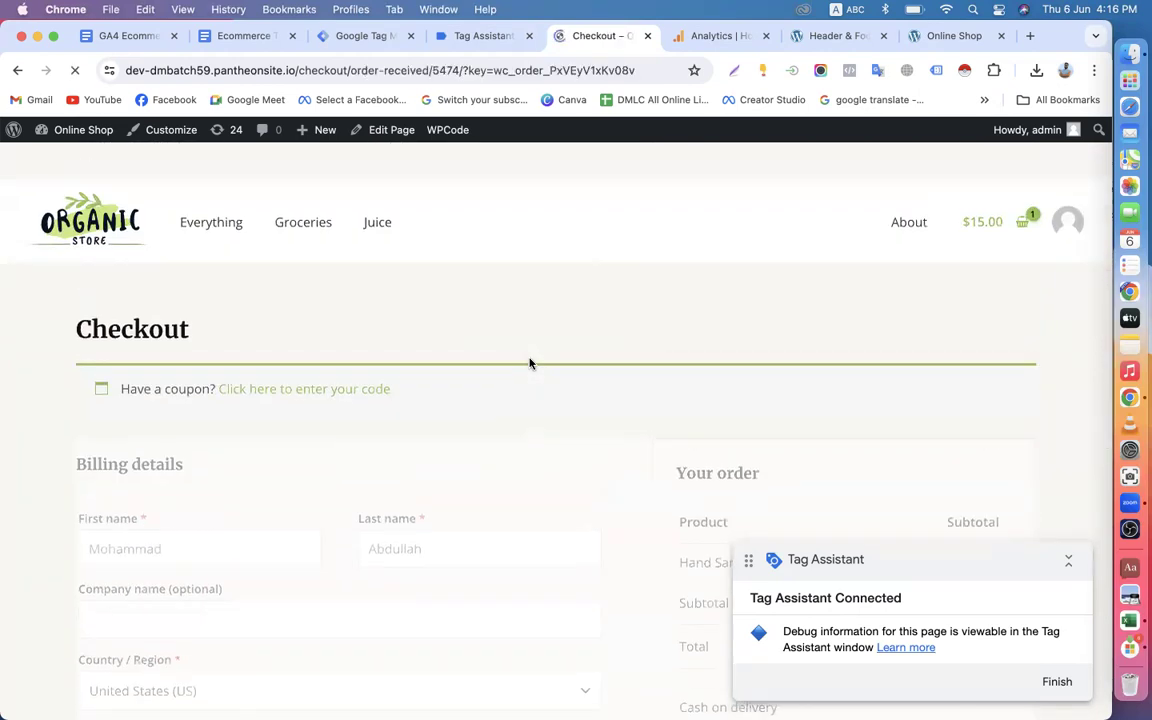
{"action": "scroll", "coordinate": [530, 363], "scroll_direction": "down", "scroll_amount": 5}
{"action": "scroll", "coordinate": [530, 363], "scroll_direction": "up", "scroll_amount": 4}
{"action": "scroll", "coordinate": [530, 363], "scroll_direction": "up", "scroll_amount": 4}
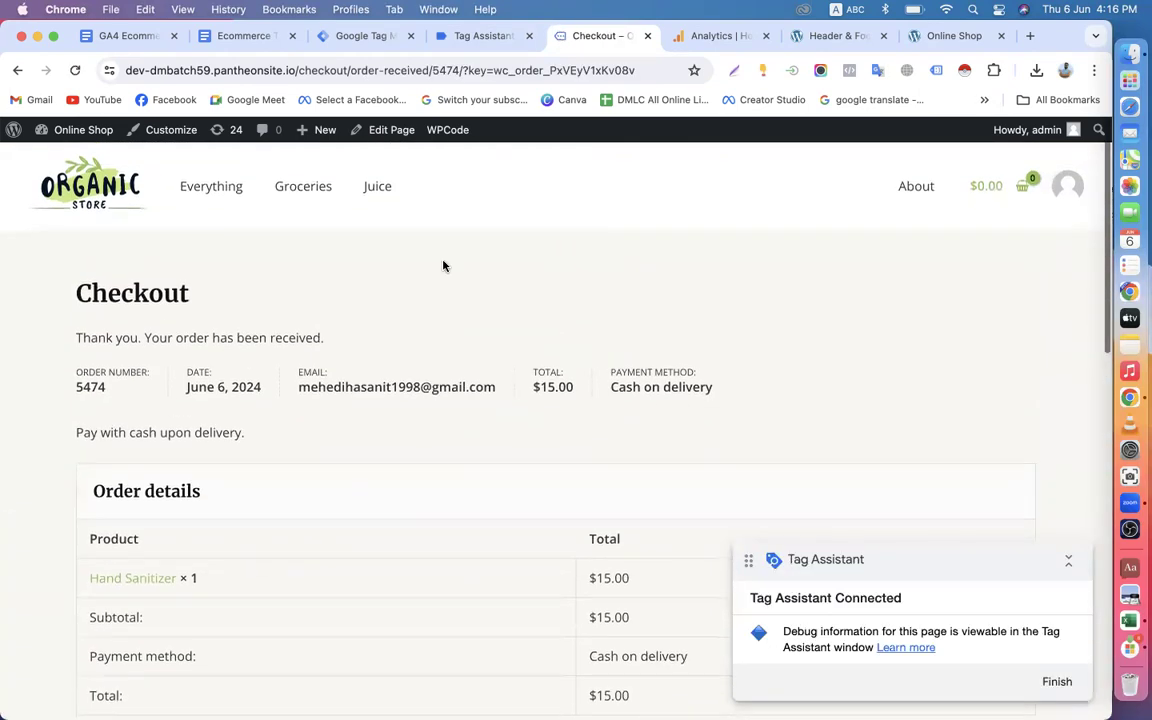
Return to Tag Assistant and examine the data layer values and recorded event list for G-GNJZ3QNSEE.
{"action": "left_click", "coordinate": [479, 35]}
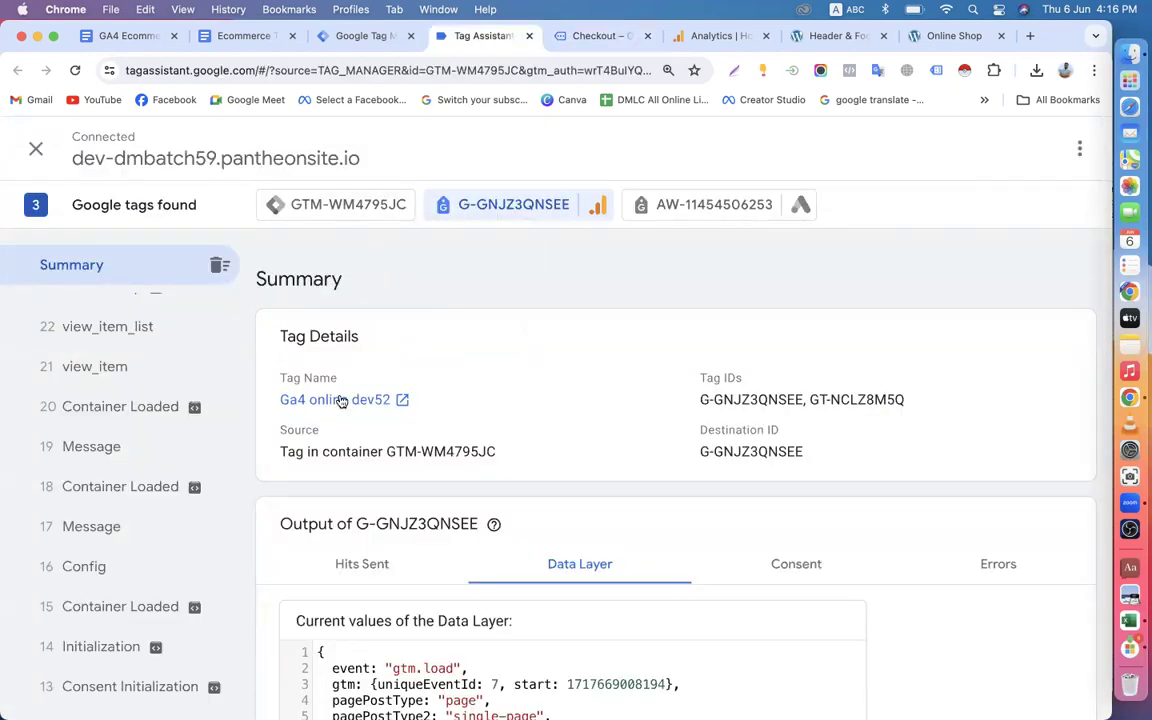
{"action": "scroll", "coordinate": [450, 468], "scroll_direction": "down", "scroll_amount": 10}
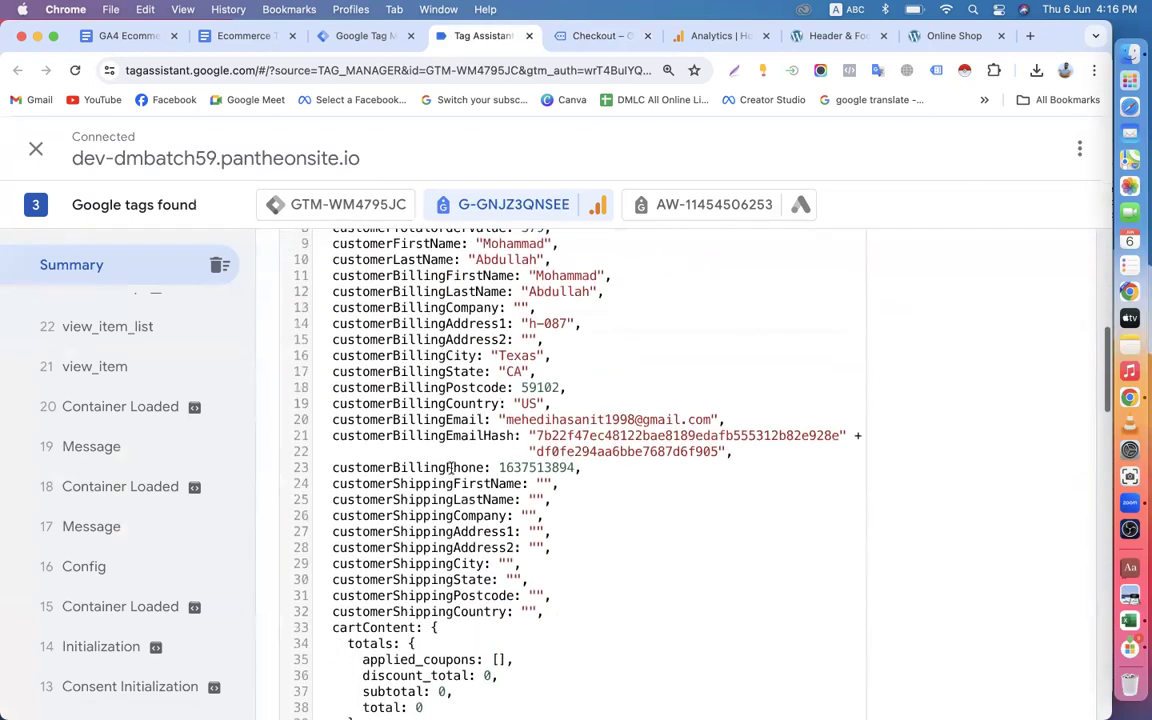
{"action": "scroll", "coordinate": [146, 463], "scroll_direction": "down", "scroll_amount": 8}
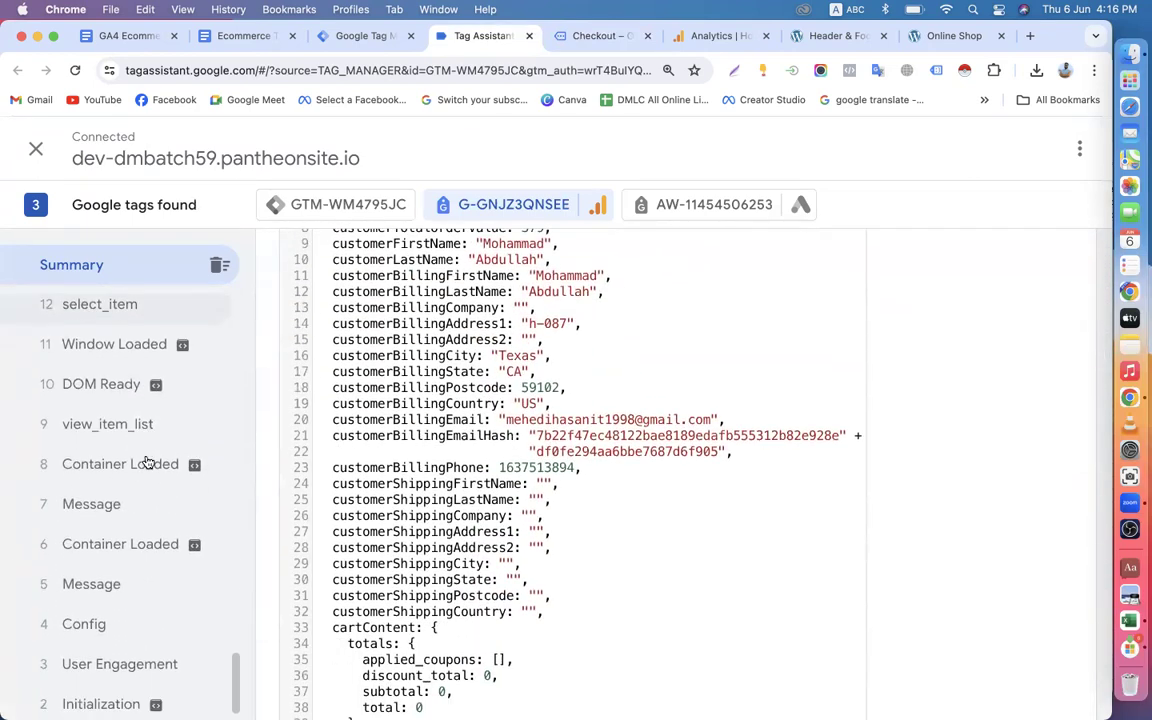
{"action": "scroll", "coordinate": [146, 463], "scroll_direction": "down", "scroll_amount": 1}
{"action": "scroll", "coordinate": [146, 463], "scroll_direction": "up", "scroll_amount": 20}
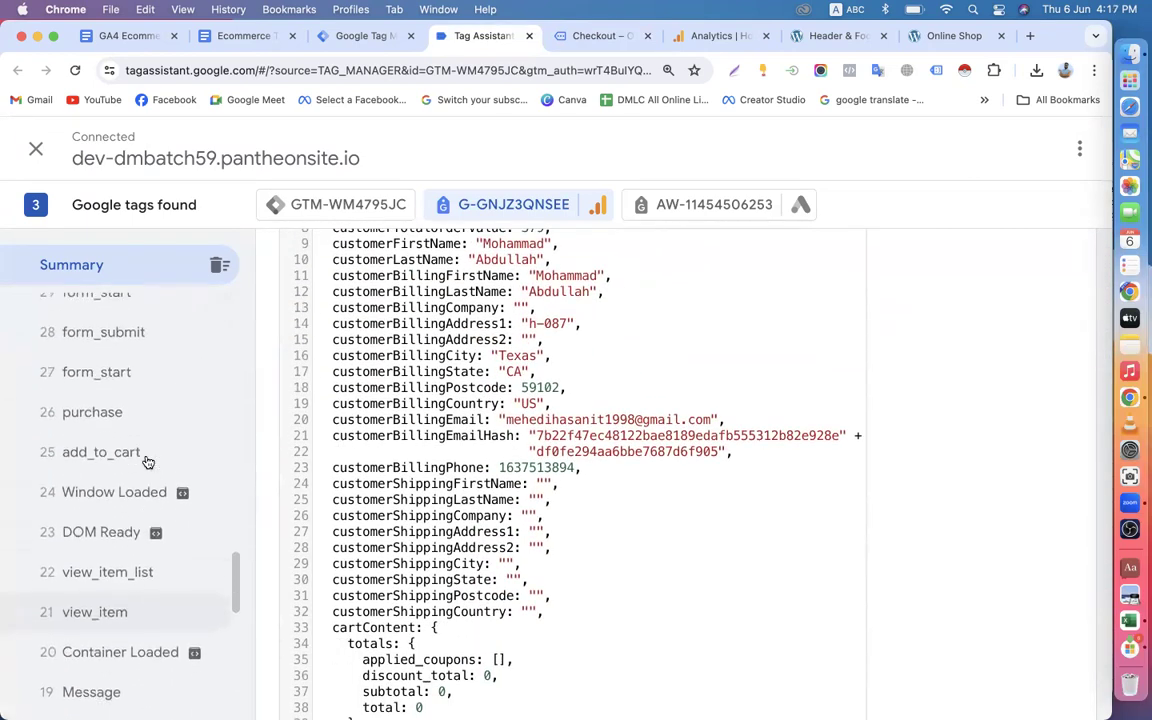
{"action": "scroll", "coordinate": [146, 463], "scroll_direction": "down", "scroll_amount": 5}
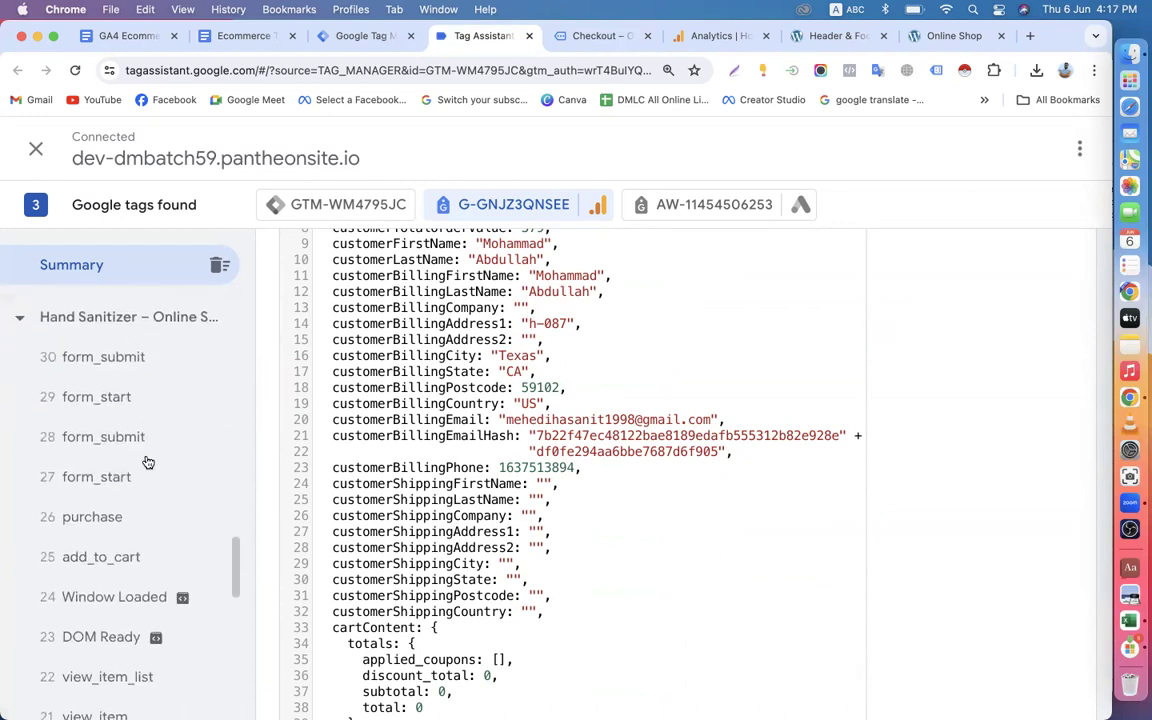
Inspect the hits and data layer of the Hand Sanitizer page's purchase event, plus the data layer of view_item event 39.
{"action": "left_click", "coordinate": [113, 499]}
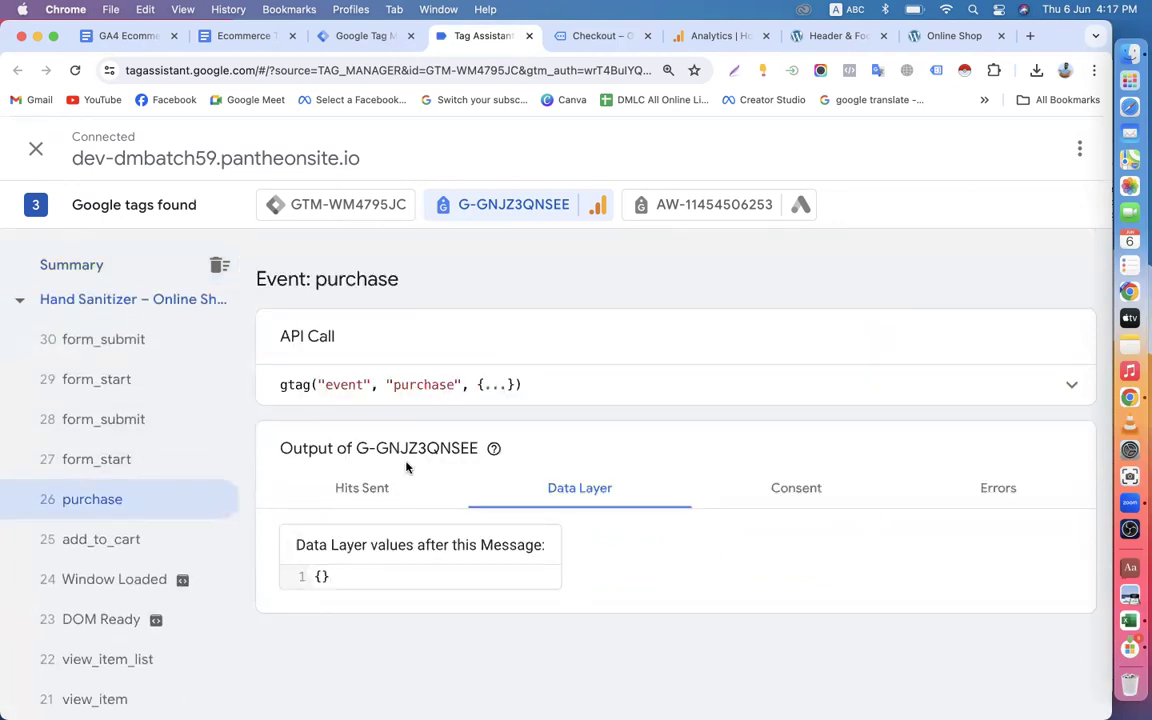
{"action": "left_click", "coordinate": [368, 487]}
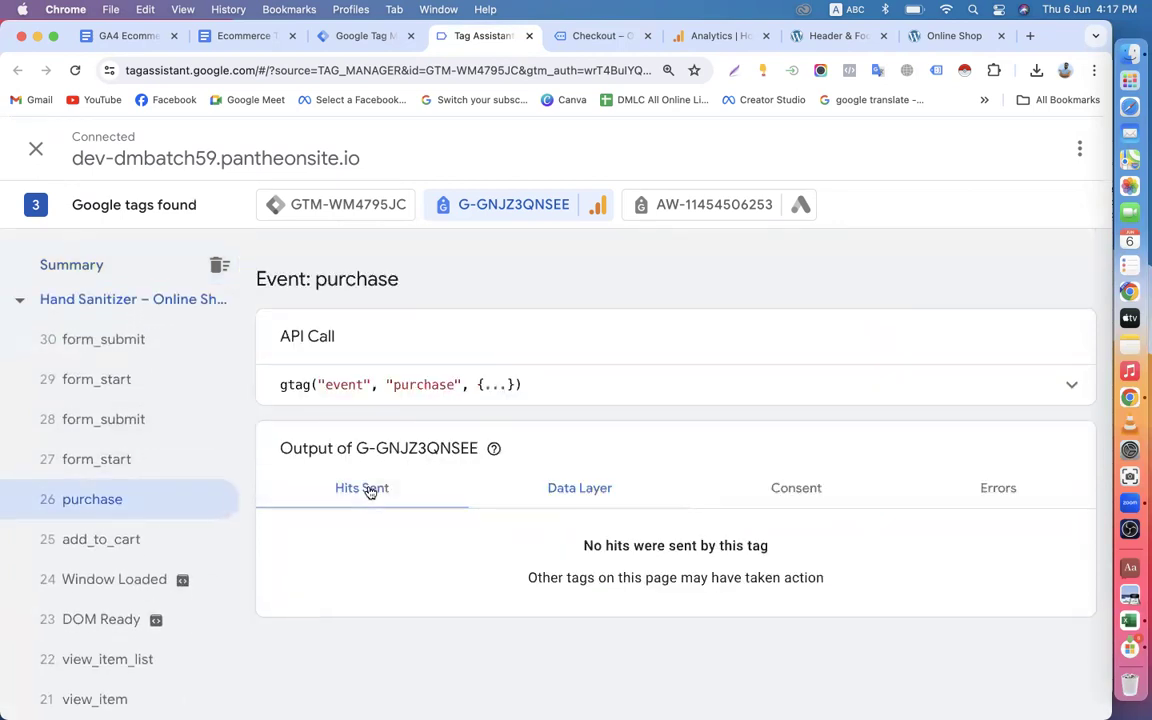
{"action": "left_click", "coordinate": [584, 489]}
{"action": "scroll", "coordinate": [201, 458], "scroll_direction": "up", "scroll_amount": 3}
{"action": "scroll", "coordinate": [201, 458], "scroll_direction": "up", "scroll_amount": 3}
{"action": "left_click", "coordinate": [121, 432]}
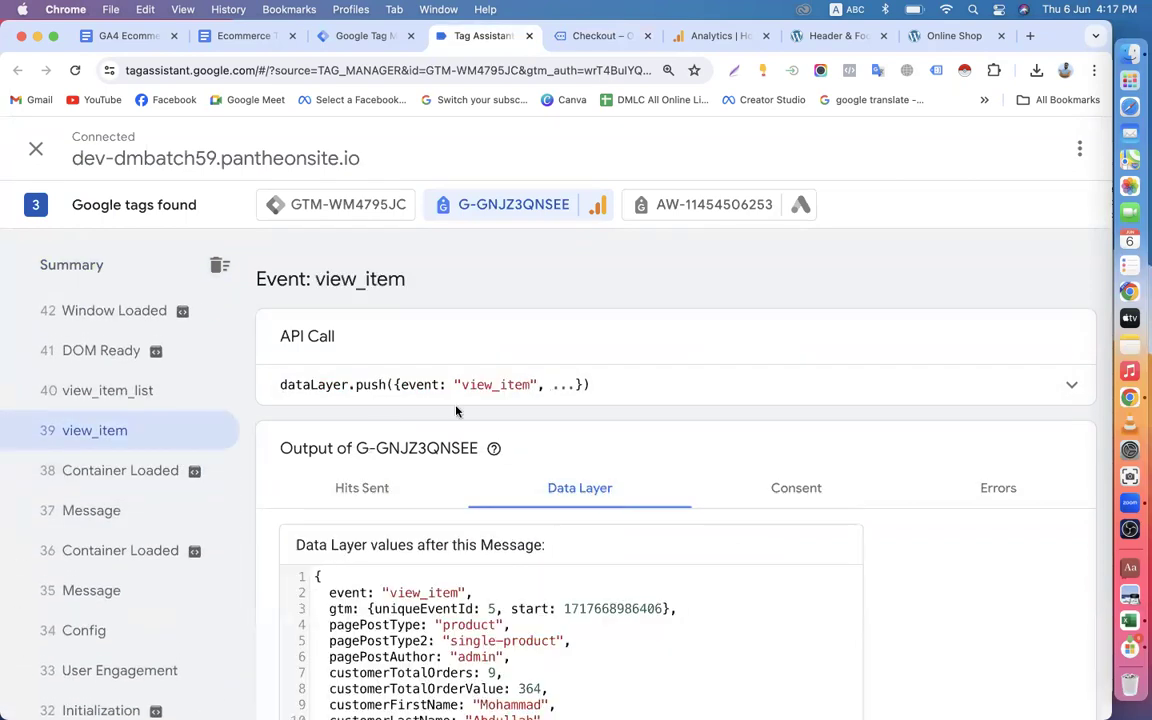
Inspect the data layer of the checkout's add_payment_info and add_shipping_info events and the order-received page's Config and purchase events.
{"action": "scroll", "coordinate": [154, 489], "scroll_direction": "up", "scroll_amount": 6}
{"action": "scroll", "coordinate": [155, 492], "scroll_direction": "up", "scroll_amount": 6}
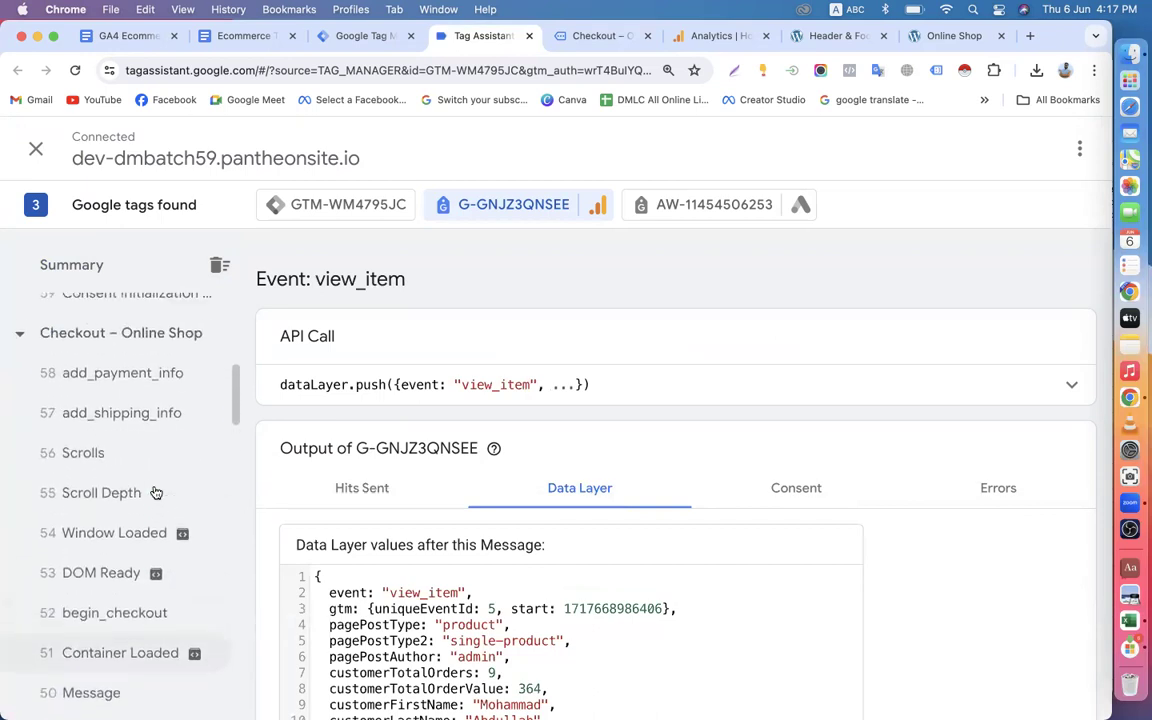
{"action": "scroll", "coordinate": [155, 492], "scroll_direction": "up", "scroll_amount": 3}
{"action": "left_click", "coordinate": [113, 518]}
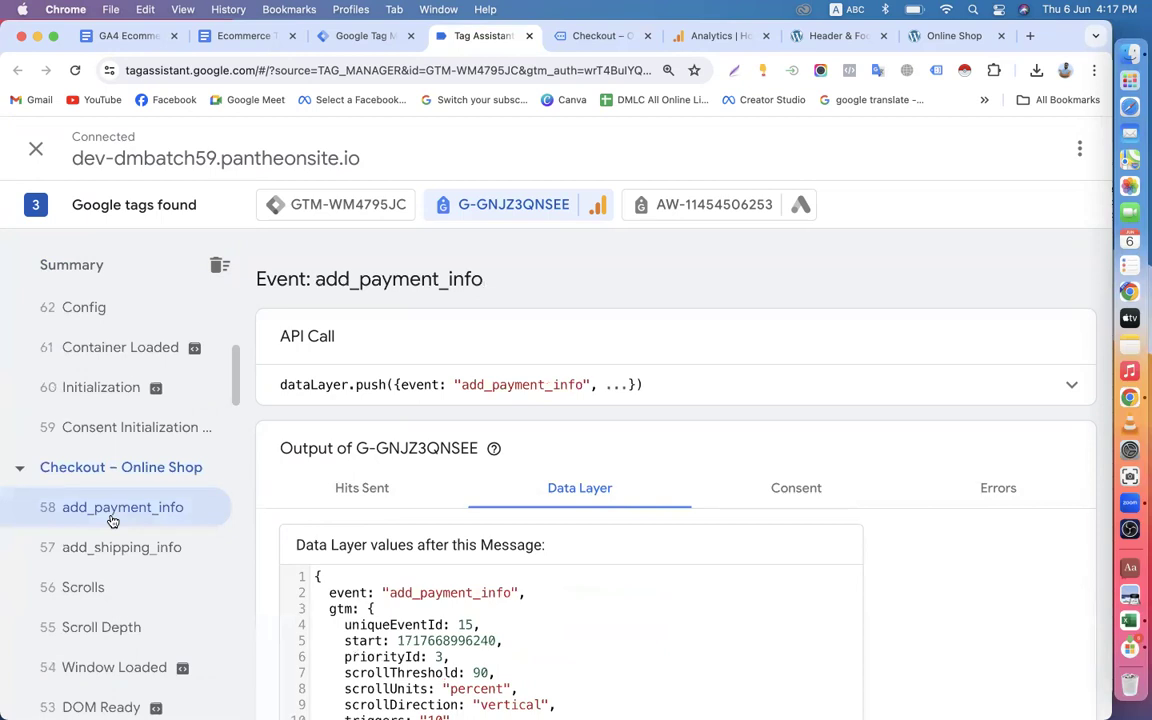
{"action": "left_click", "coordinate": [123, 567]}
{"action": "scroll", "coordinate": [123, 540], "scroll_direction": "up", "scroll_amount": 5}
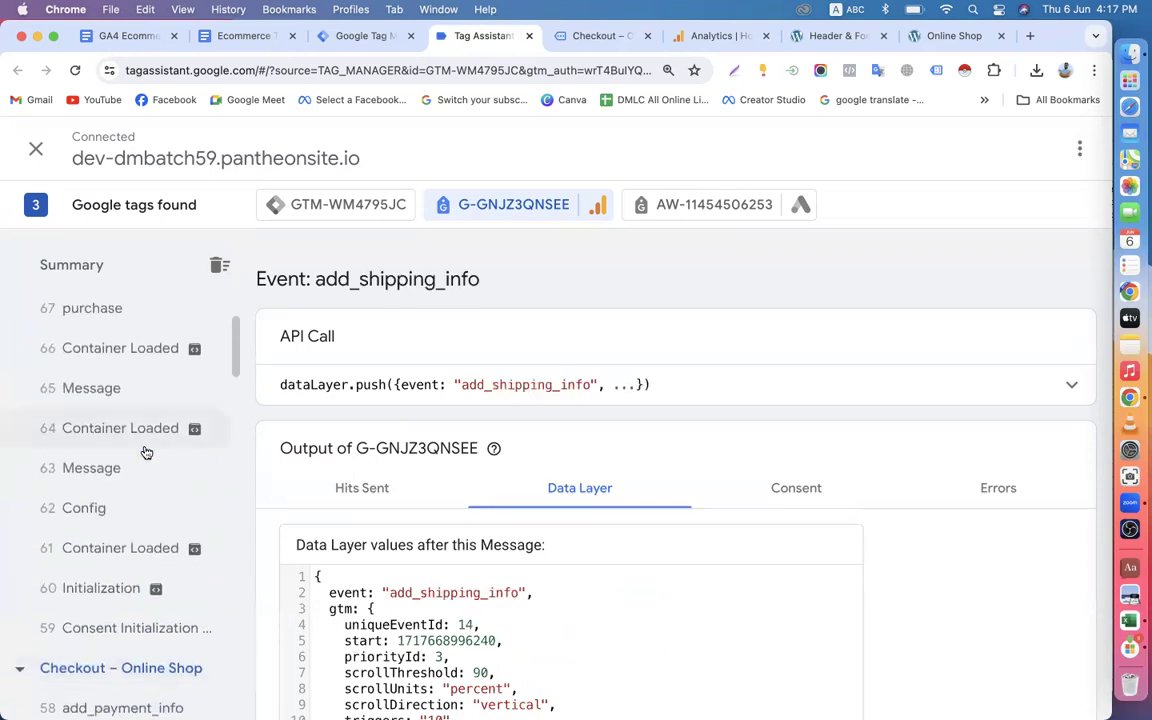
{"action": "left_click", "coordinate": [114, 627]}
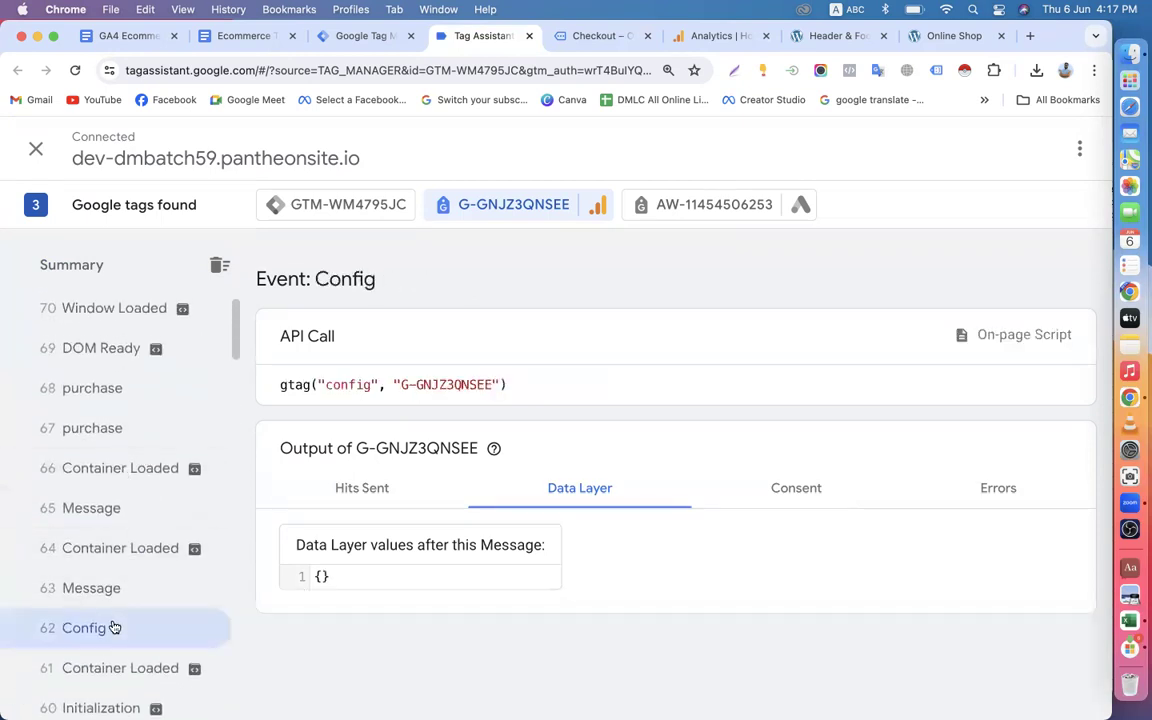
{"action": "left_click", "coordinate": [141, 403]}
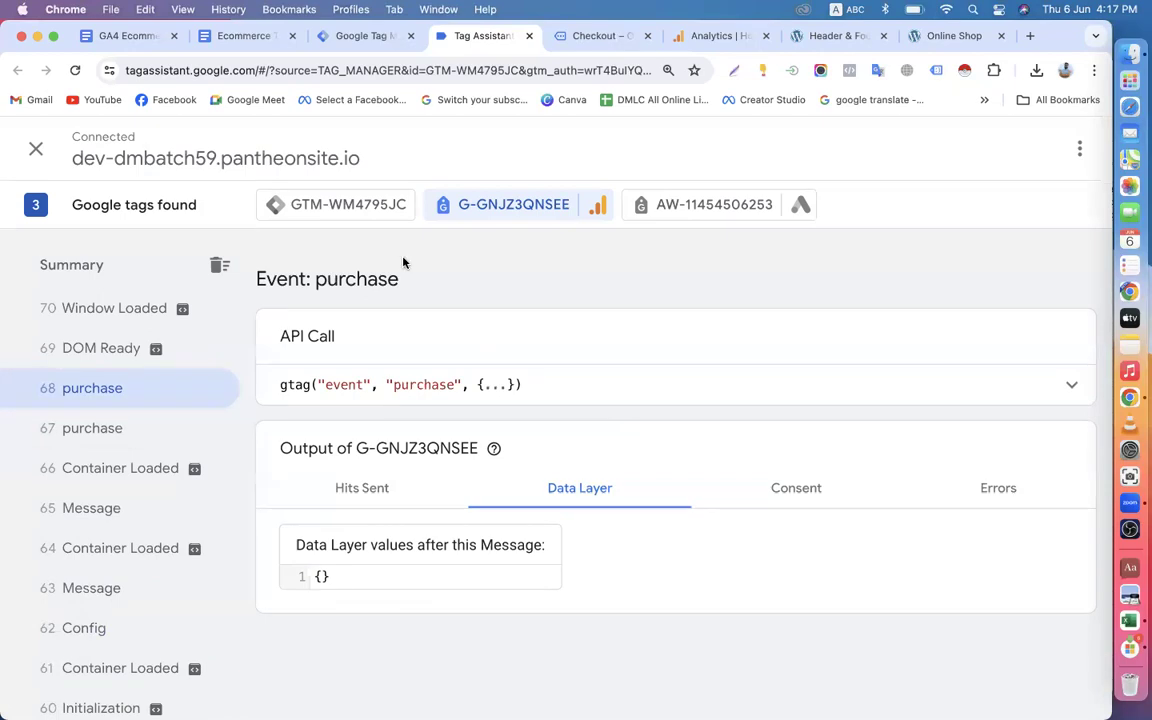
Examine the current Data Layer values in the summary of the GTM-WM4795JC container.
{"action": "left_click", "coordinate": [360, 206]}
{"action": "scroll", "coordinate": [590, 476], "scroll_direction": "down", "scroll_amount": 5}
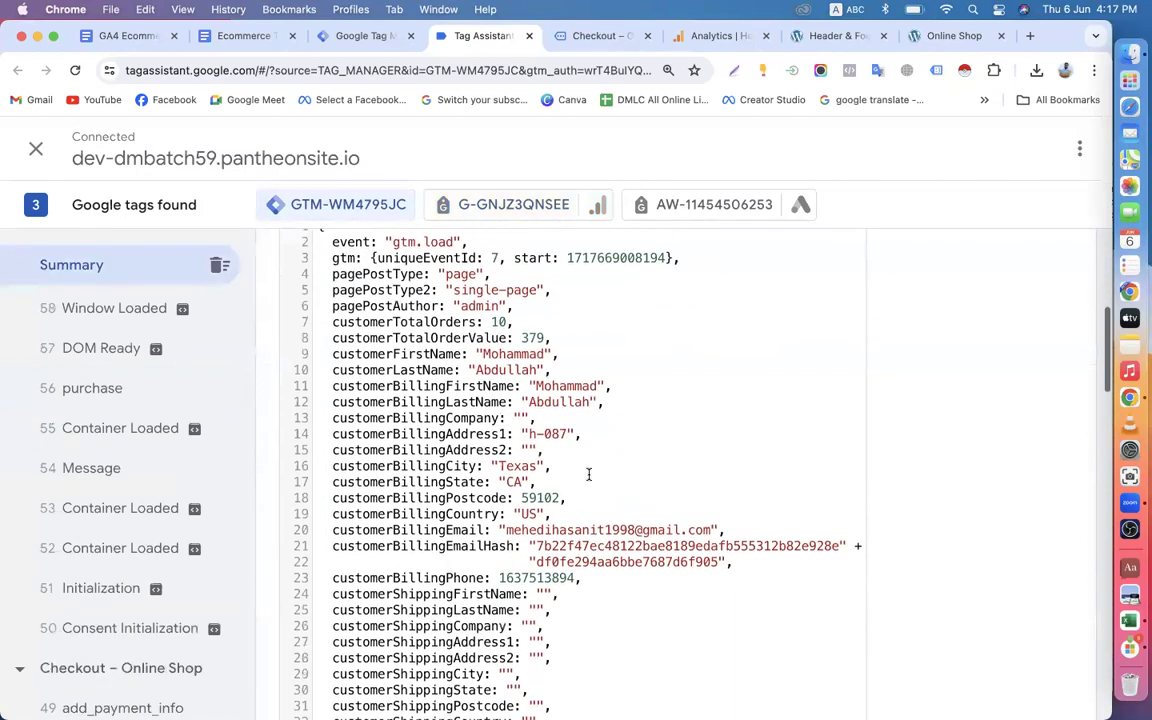
{"action": "scroll", "coordinate": [589, 474], "scroll_direction": "up", "scroll_amount": 5}
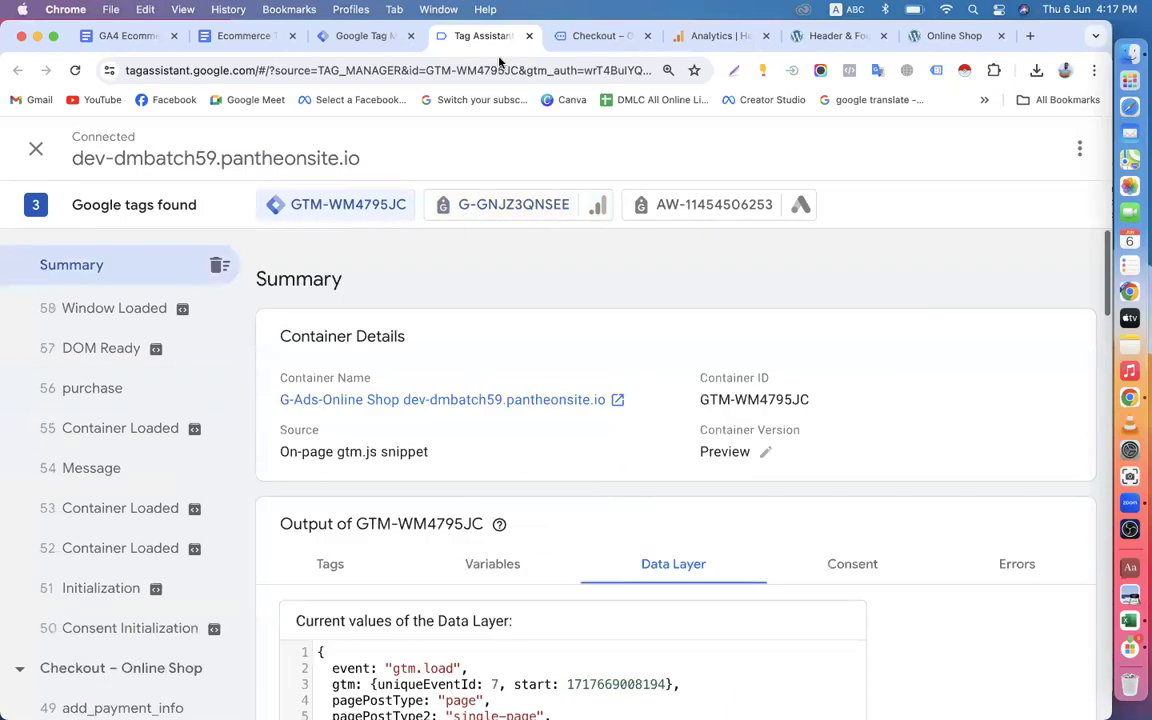
Switch to the Ecommerce Tracking in GA4 via GTM document and read Step-1 on enabling Enhanced Ecommerce data layer variables.
{"action": "left_click", "coordinate": [380, 40]}
{"action": "left_click", "coordinate": [244, 38]}
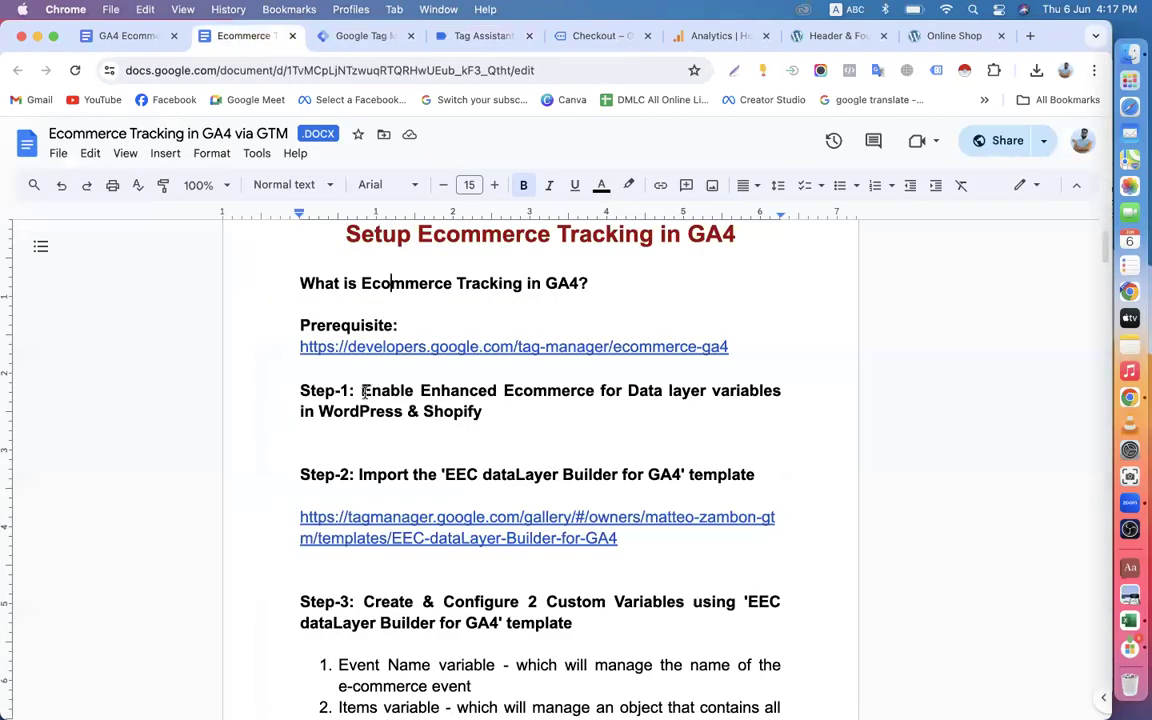
{"action": "left_click_drag", "start_coordinate": [362, 391], "coordinate": [420, 411]}
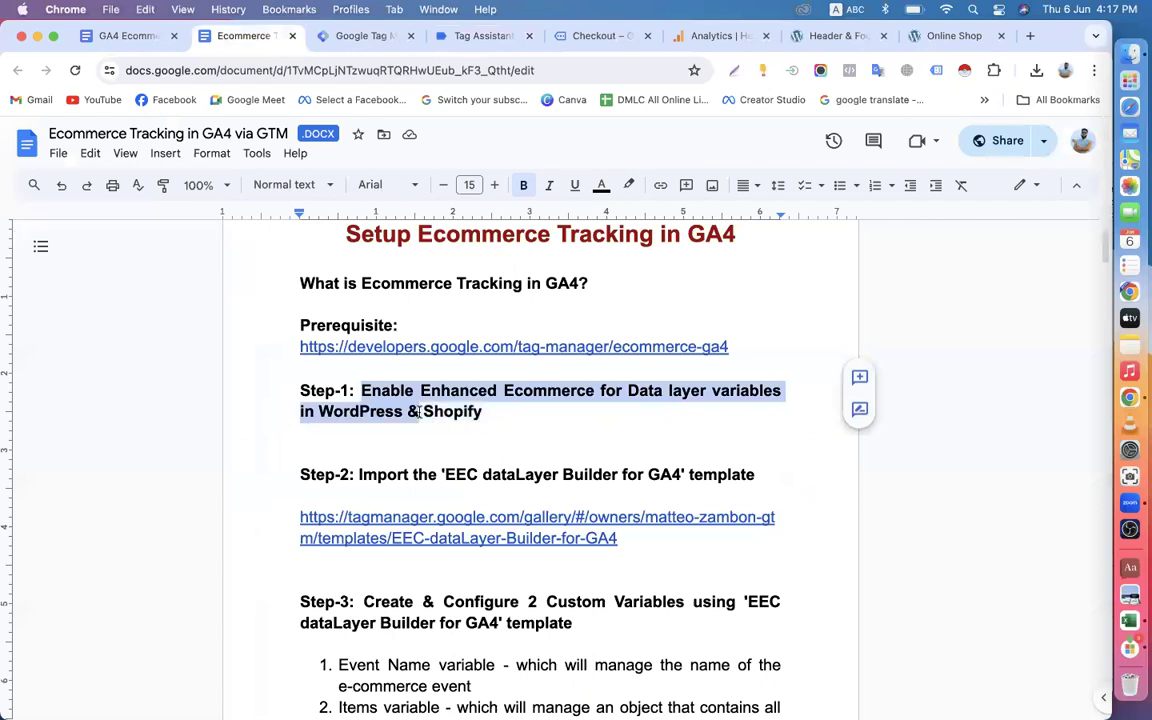
{"action": "left_click", "coordinate": [248, 394]}
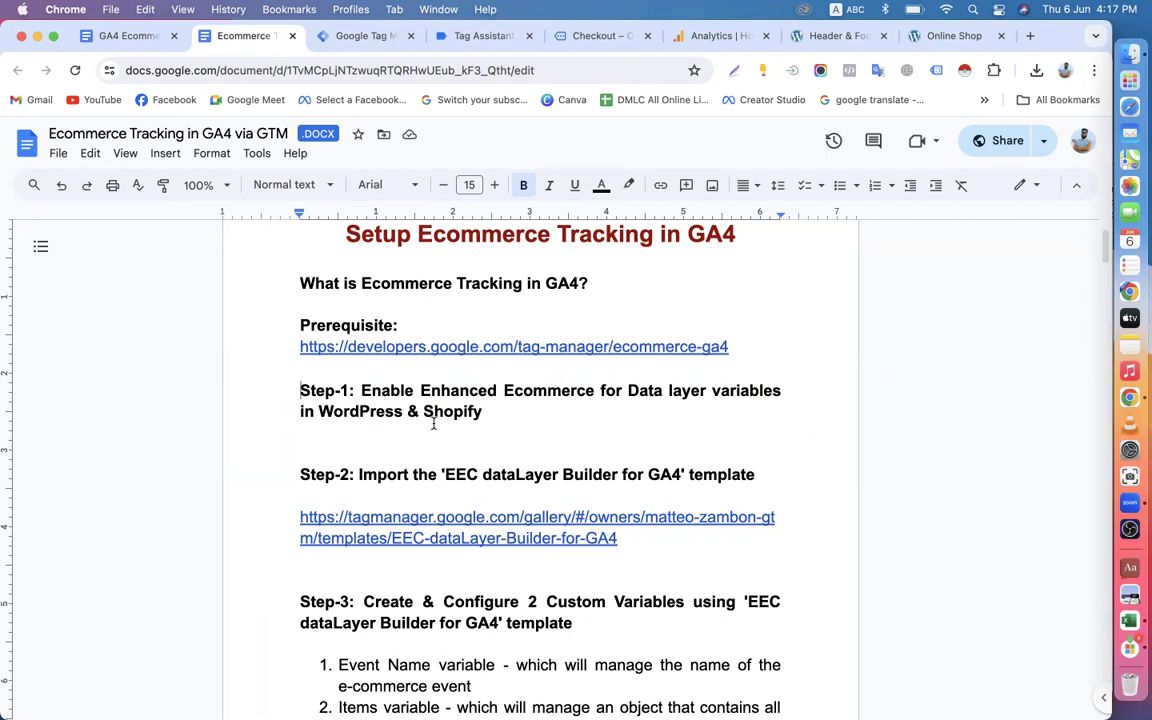
Search Google in a new tab for "elvar conver tracking for shopify" and open the Elevar Conversion Tracking listing on the Shopify App Store.
{"action": "left_click", "coordinate": [1030, 38]}
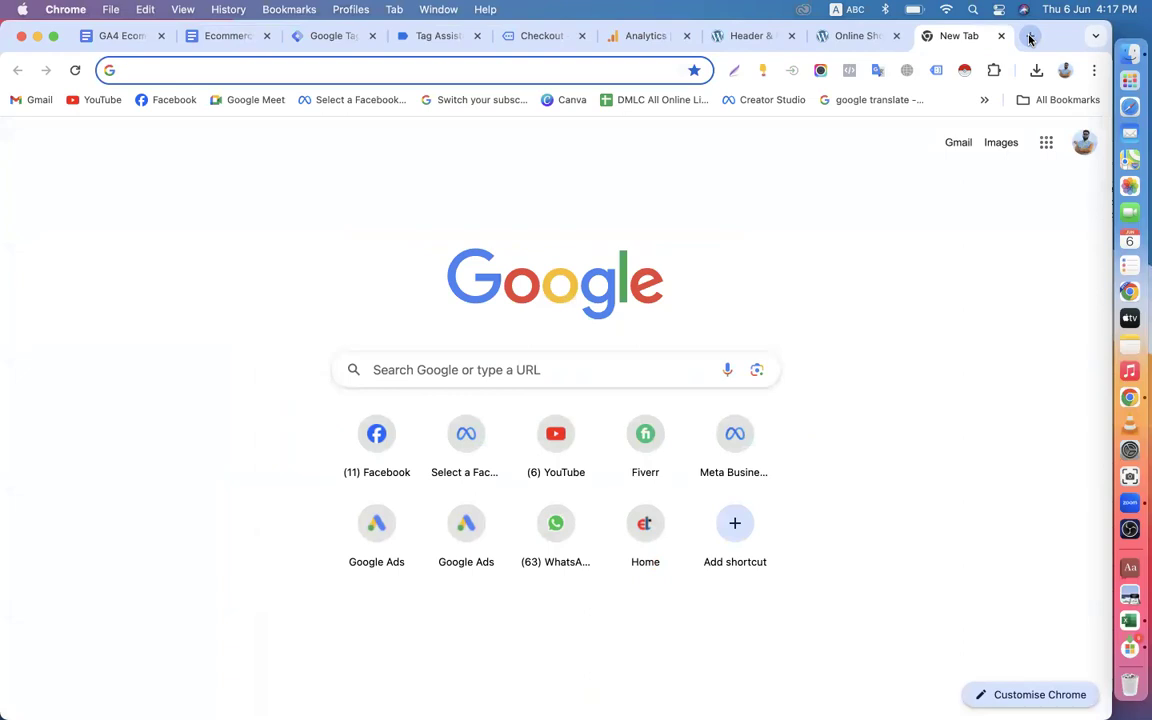
{"action": "type", "text": "elvar"}
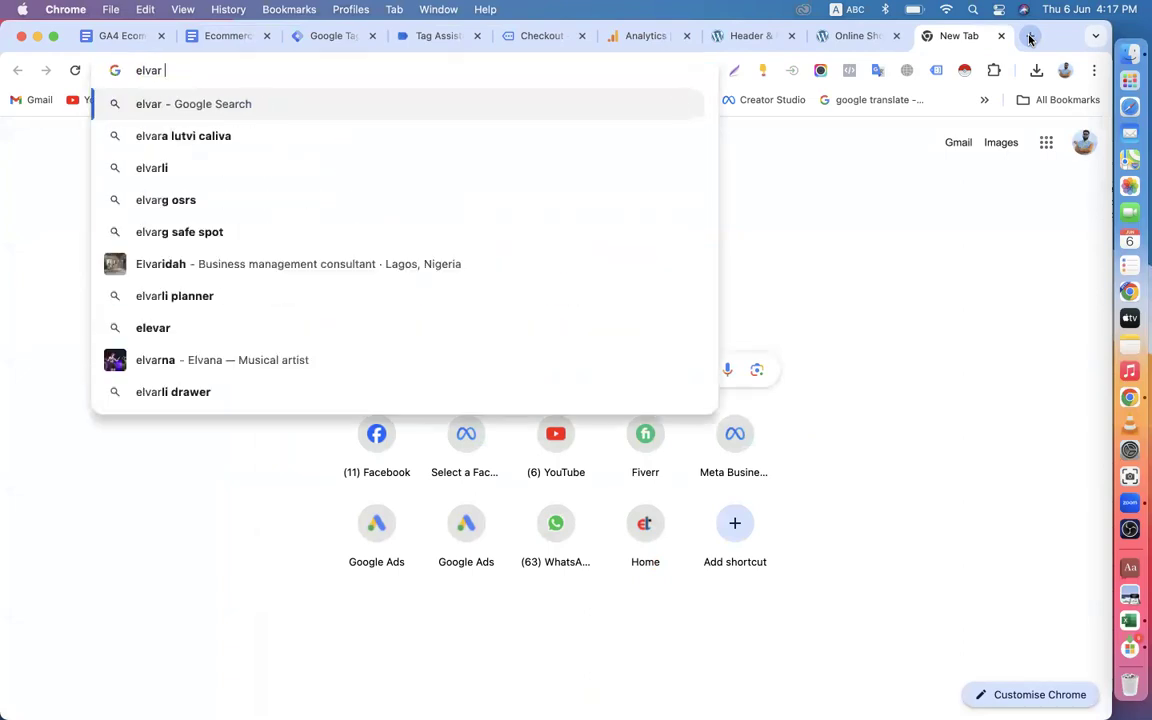
{"action": "type", "text": " conver"}
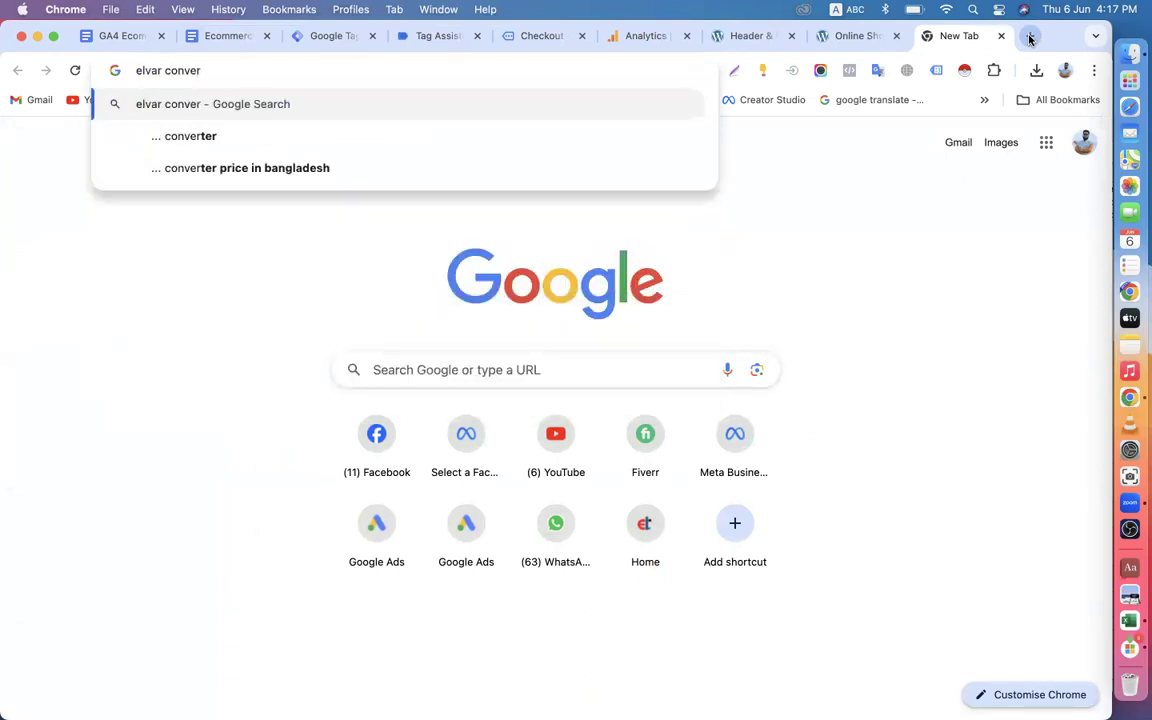
{"action": "type", "text": " trac"}
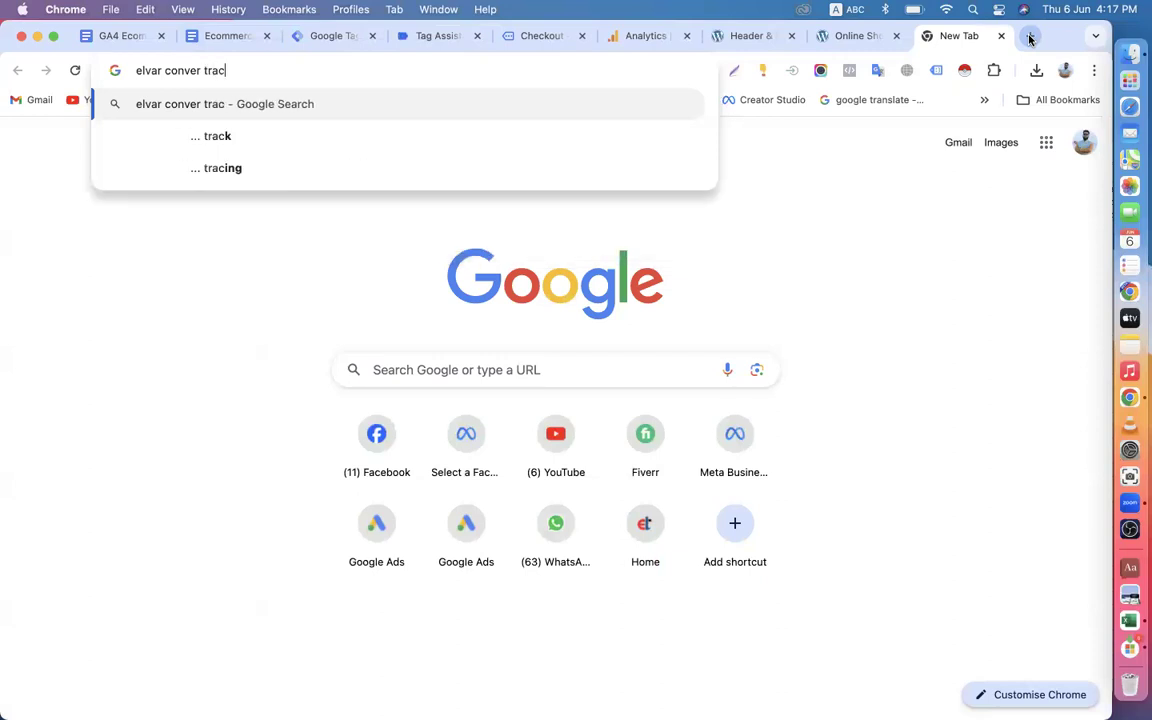
{"action": "type", "text": "king"}
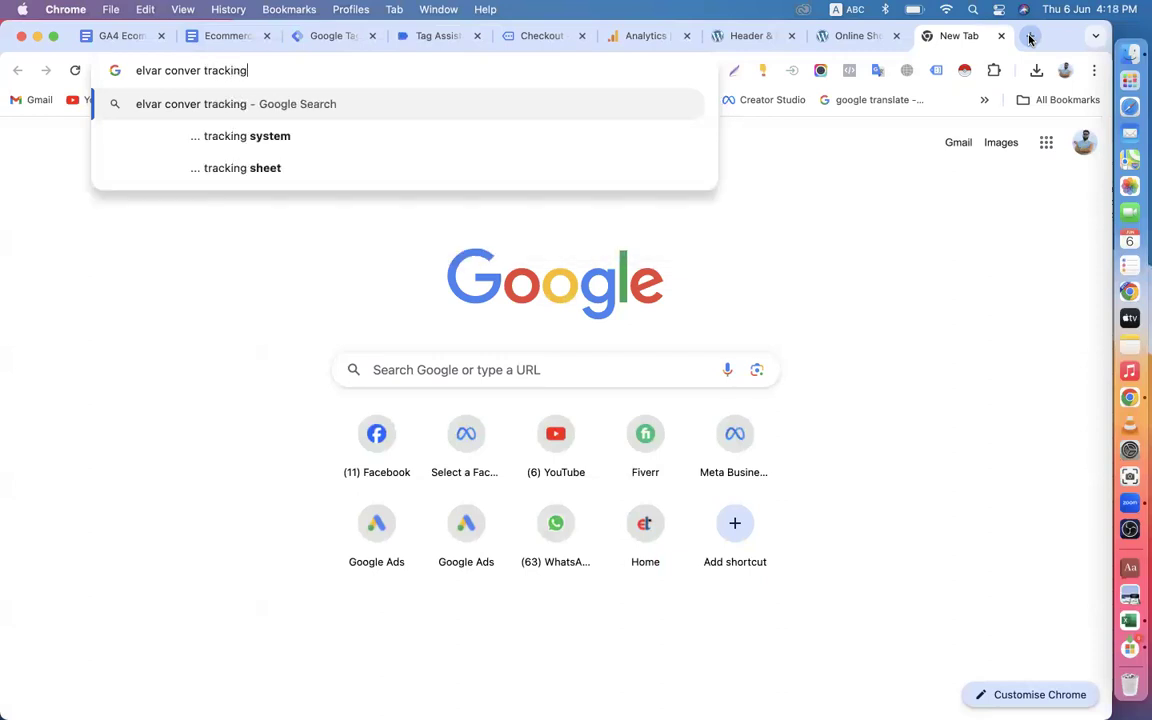
{"action": "type", "text": " for shopi"}
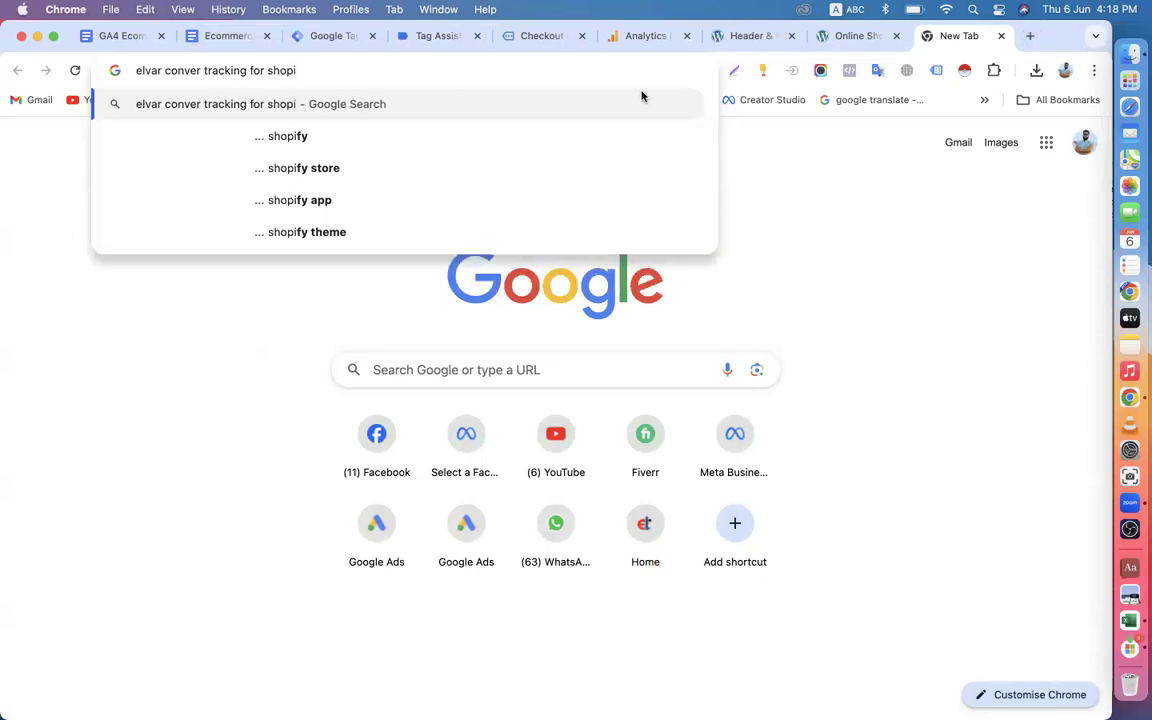
{"action": "left_click", "coordinate": [310, 135]}
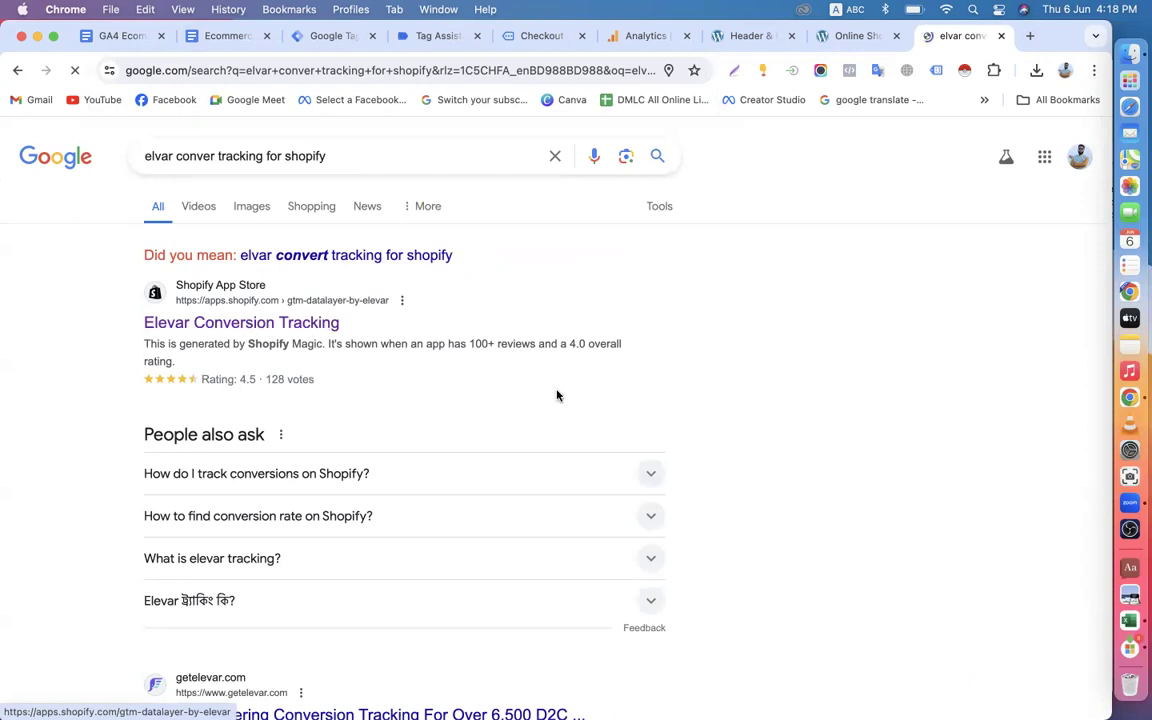
Examine the Elevar Starter plan's price, extra-order fee and included features in the listing's Pricing section.
{"action": "scroll", "coordinate": [520, 400], "scroll_direction": "down", "scroll_amount": 4}
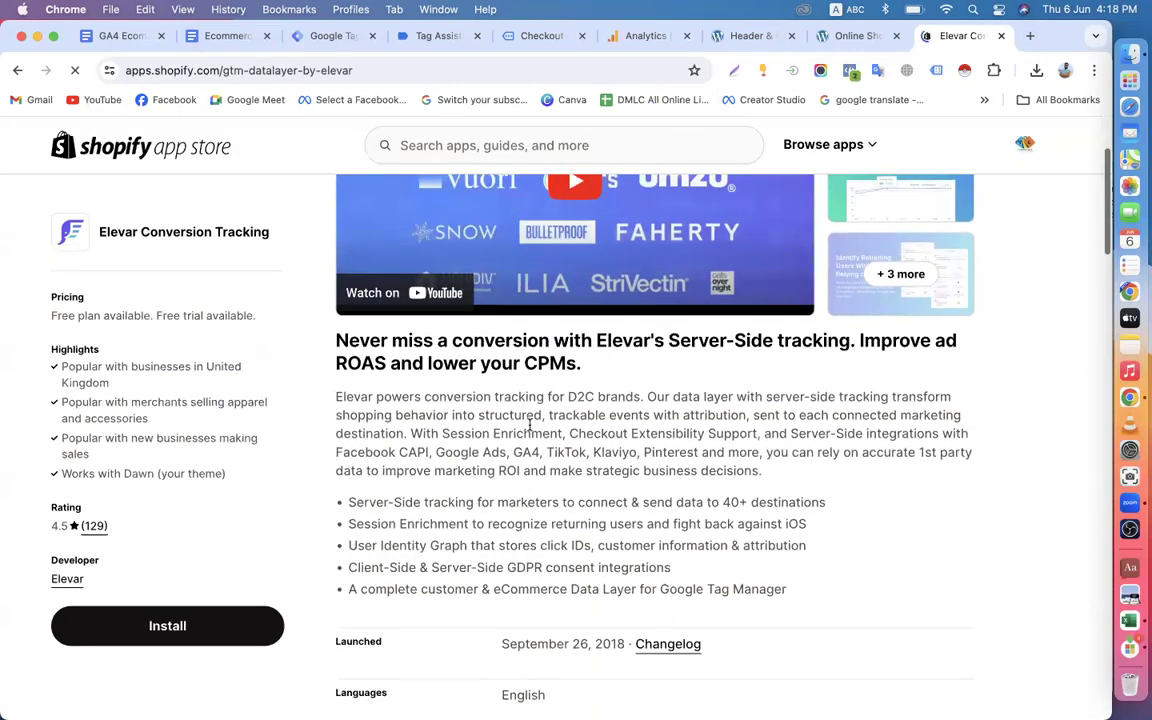
{"action": "scroll", "coordinate": [288, 485], "scroll_direction": "down", "scroll_amount": 4}
{"action": "scroll", "coordinate": [478, 432], "scroll_direction": "down", "scroll_amount": 10}
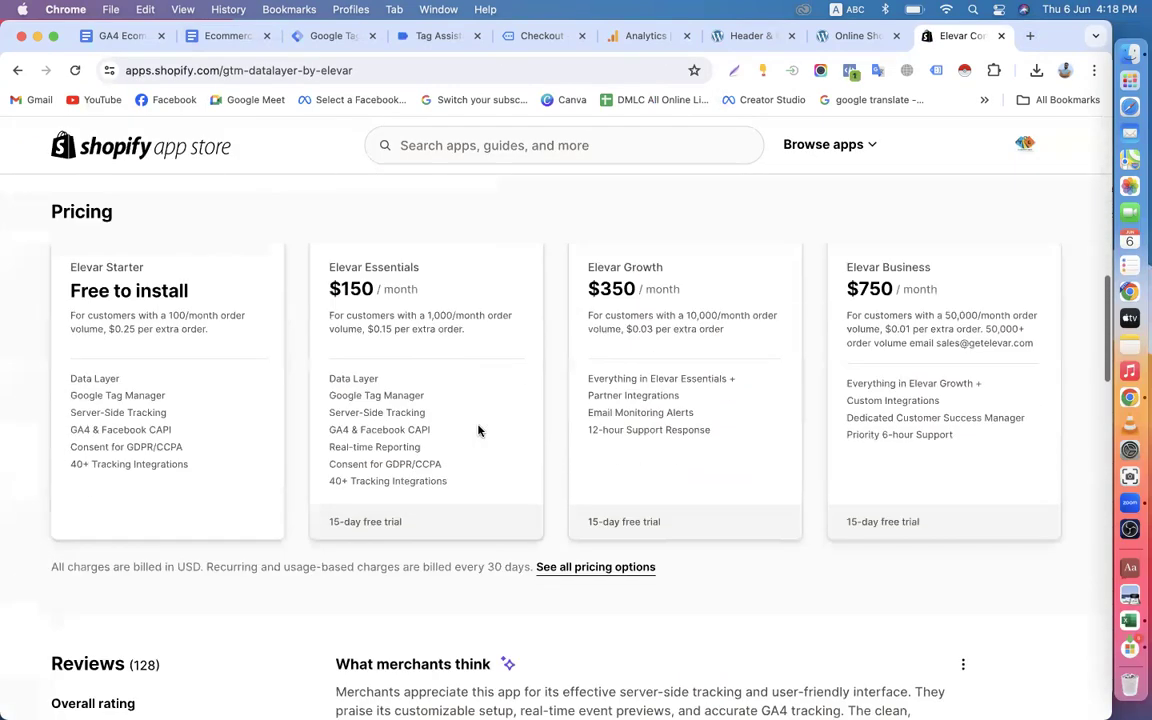
{"action": "left_click_drag", "start_coordinate": [71, 251], "coordinate": [205, 258]}
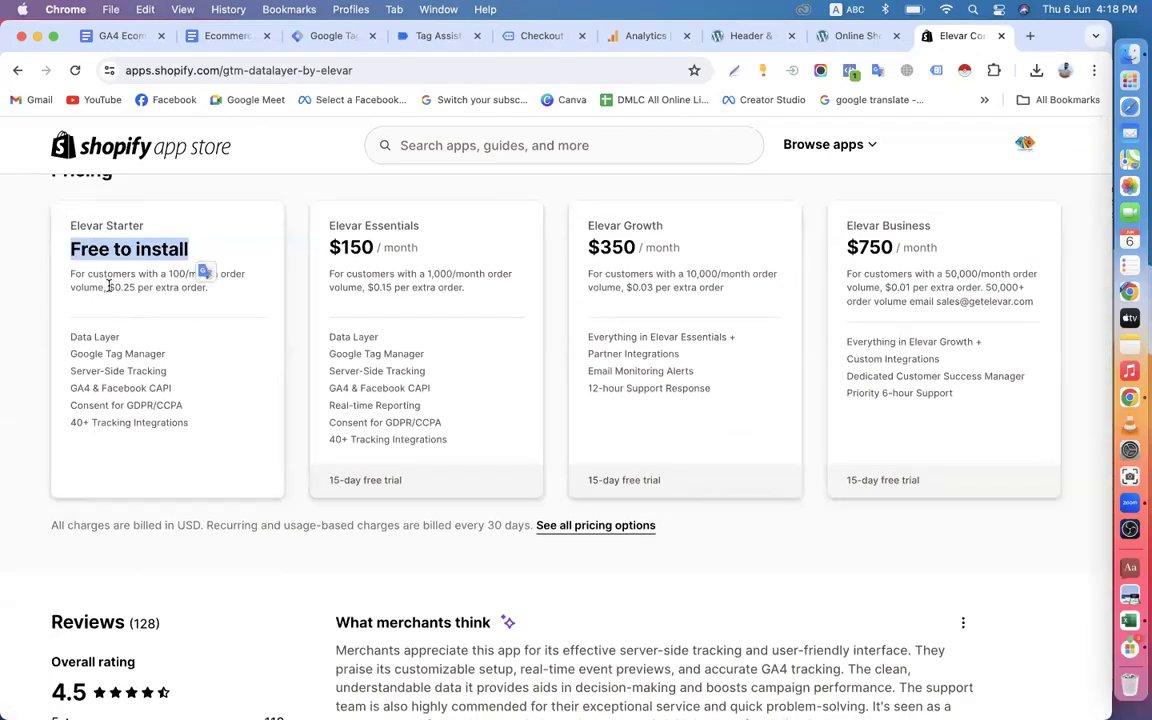
{"action": "left_click_drag", "start_coordinate": [108, 287], "coordinate": [240, 295]}
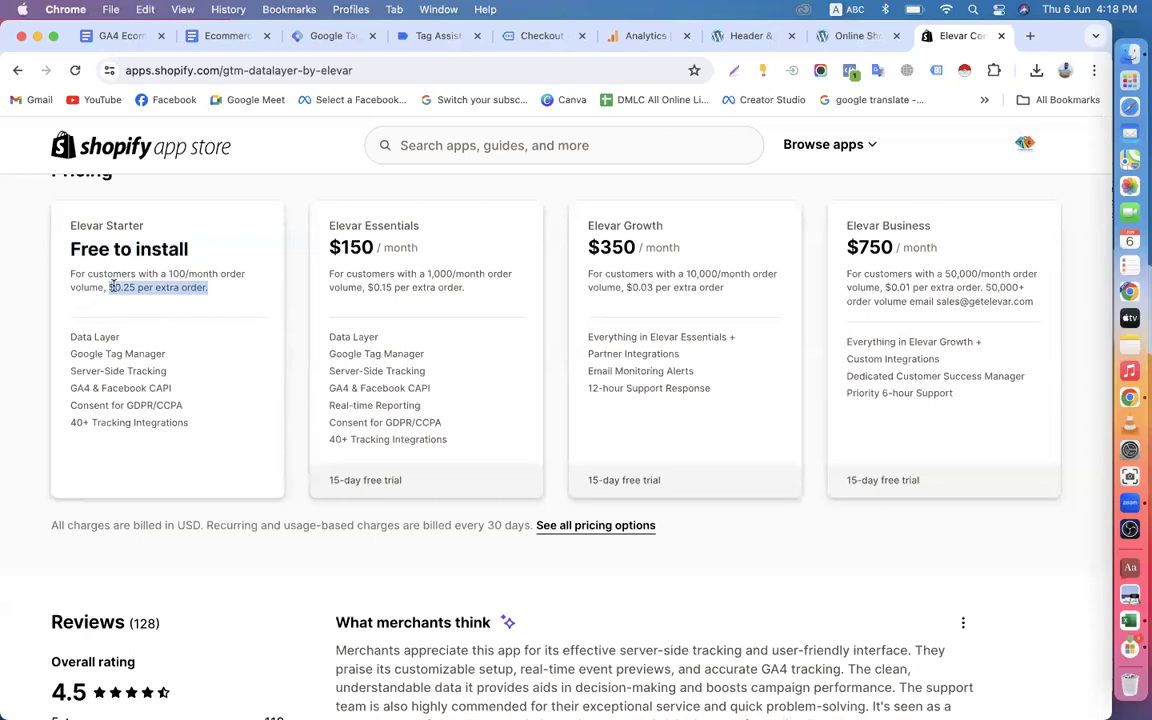
{"action": "left_click", "coordinate": [76, 354]}
{"action": "left_click_drag", "start_coordinate": [125, 337], "coordinate": [229, 354]}
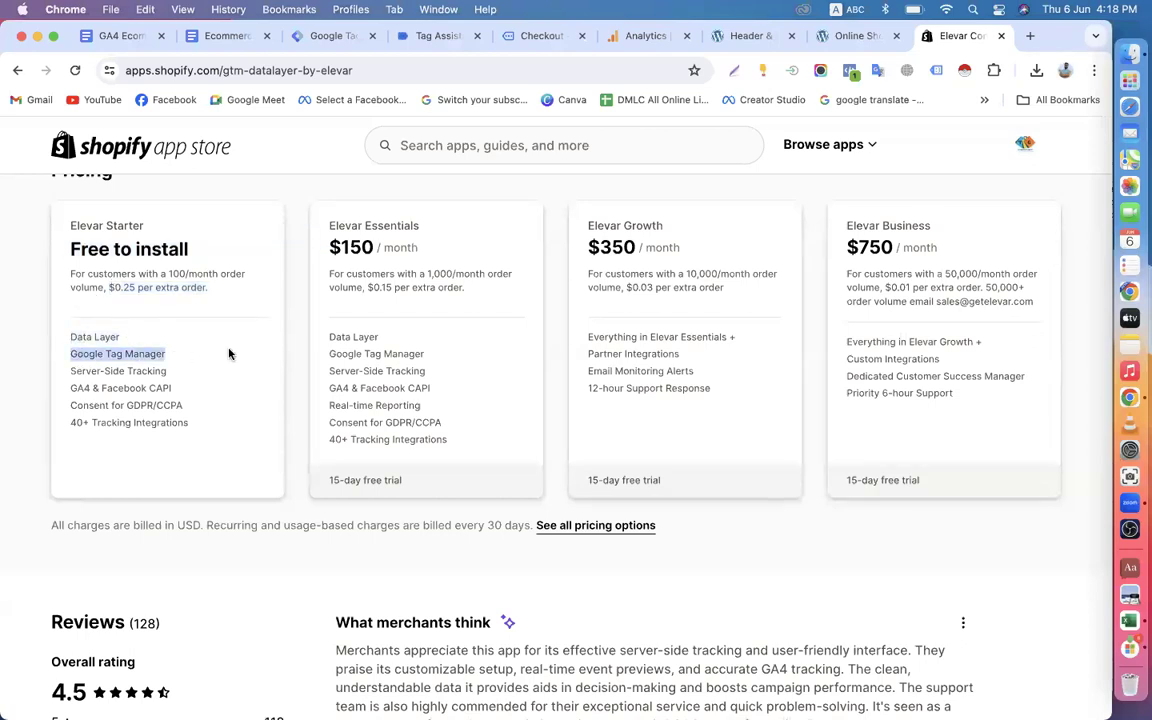
{"action": "left_click_drag", "start_coordinate": [59, 371], "coordinate": [226, 370]}
{"action": "left_click_drag", "start_coordinate": [78, 388], "coordinate": [223, 389]}
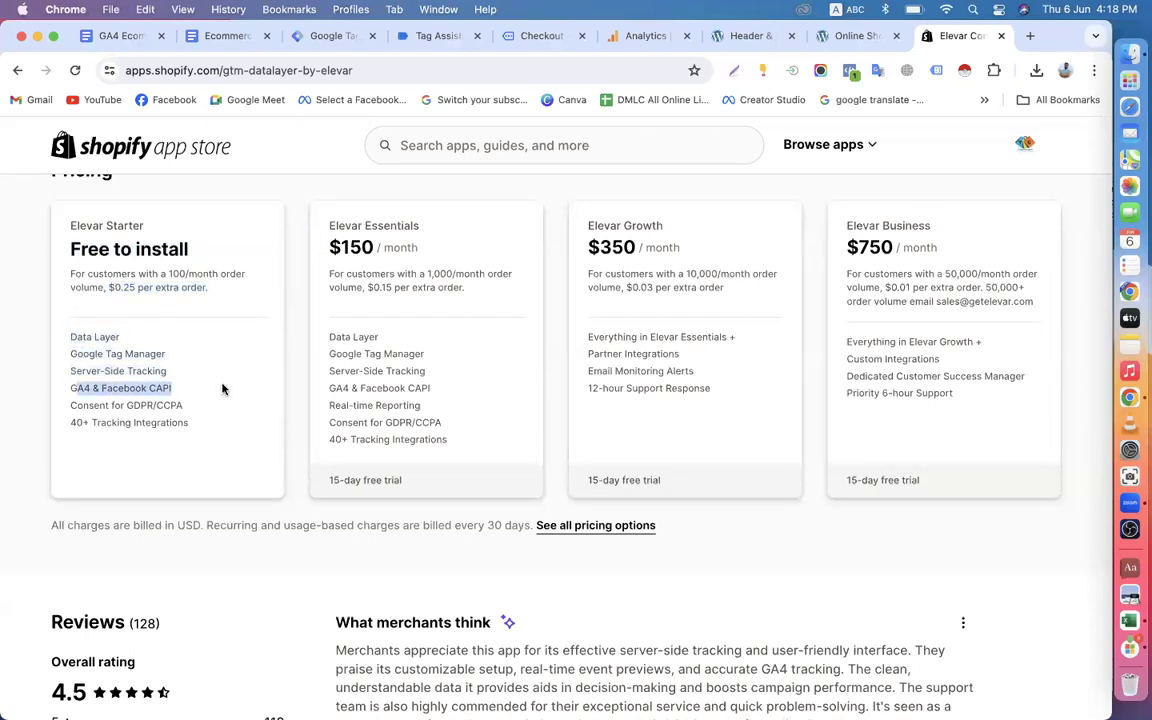
{"action": "left_click_drag", "start_coordinate": [72, 405], "coordinate": [186, 405]}
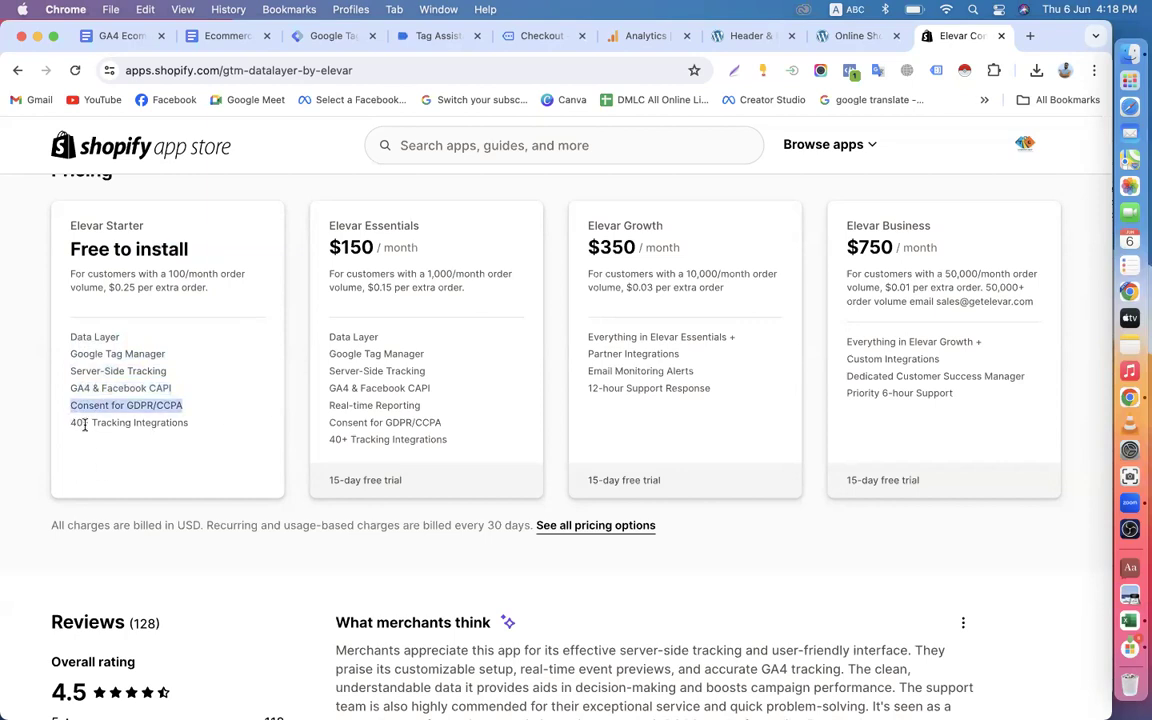
{"action": "left_click_drag", "start_coordinate": [85, 425], "coordinate": [285, 428]}
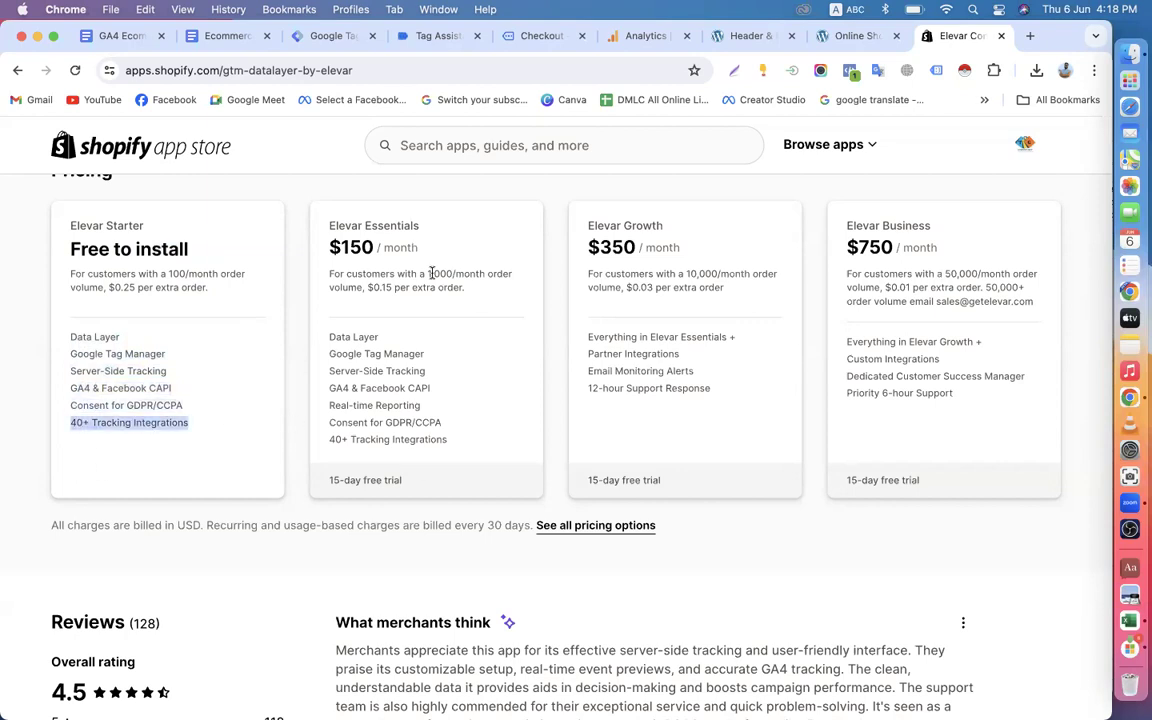
Look through the Elevar Conversion Tracking listing's description, supported integrations, reviews and app title.
{"action": "scroll", "coordinate": [479, 353], "scroll_direction": "up", "scroll_amount": 10}
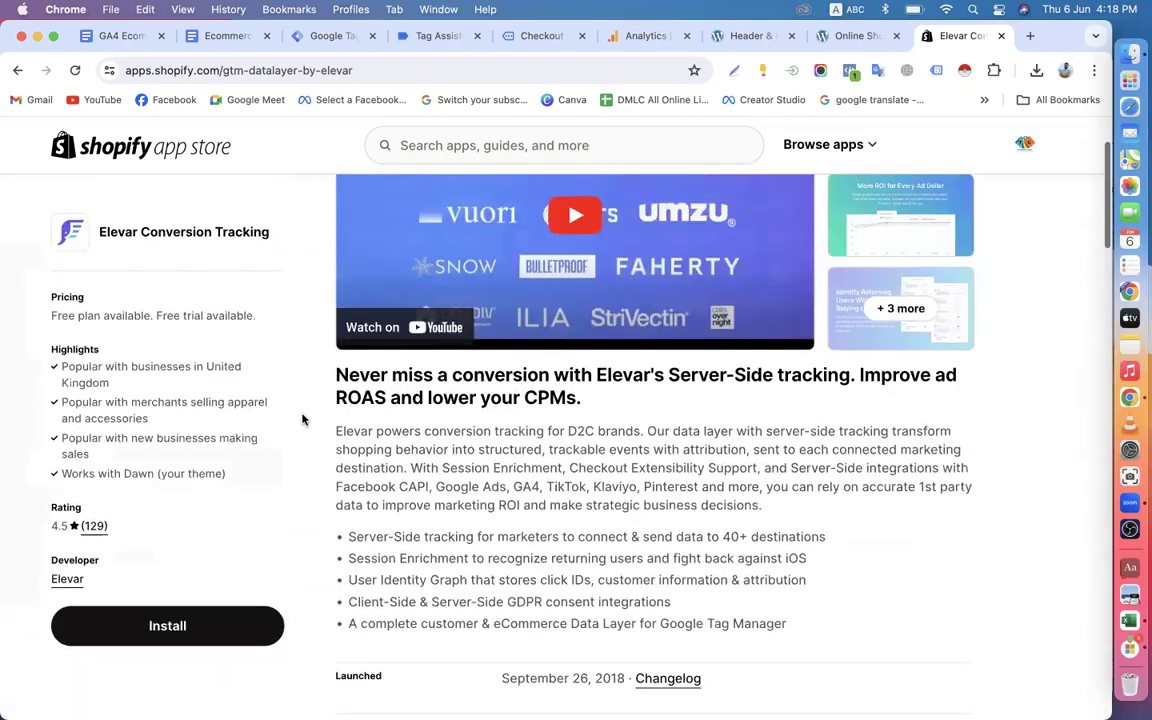
{"action": "scroll", "coordinate": [320, 505], "scroll_direction": "down", "scroll_amount": 5}
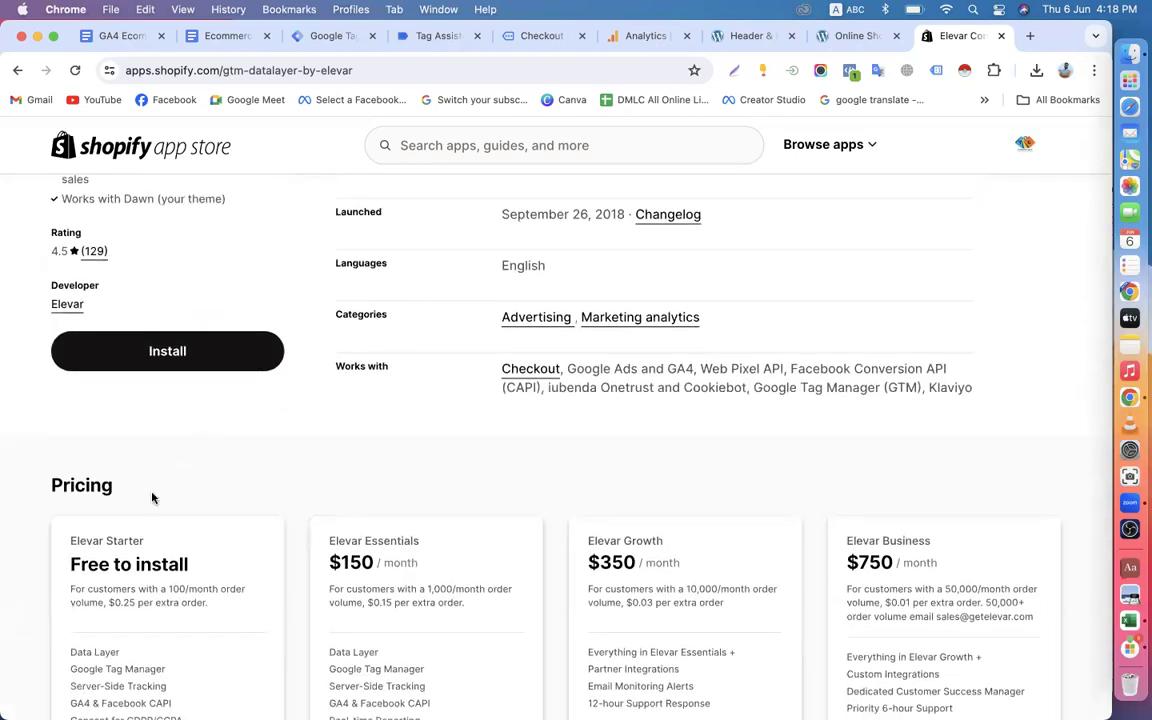
{"action": "scroll", "coordinate": [153, 497], "scroll_direction": "up", "scroll_amount": 7}
{"action": "scroll", "coordinate": [153, 497], "scroll_direction": "down", "scroll_amount": 1}
{"action": "scroll", "coordinate": [153, 497], "scroll_direction": "down", "scroll_amount": 8}
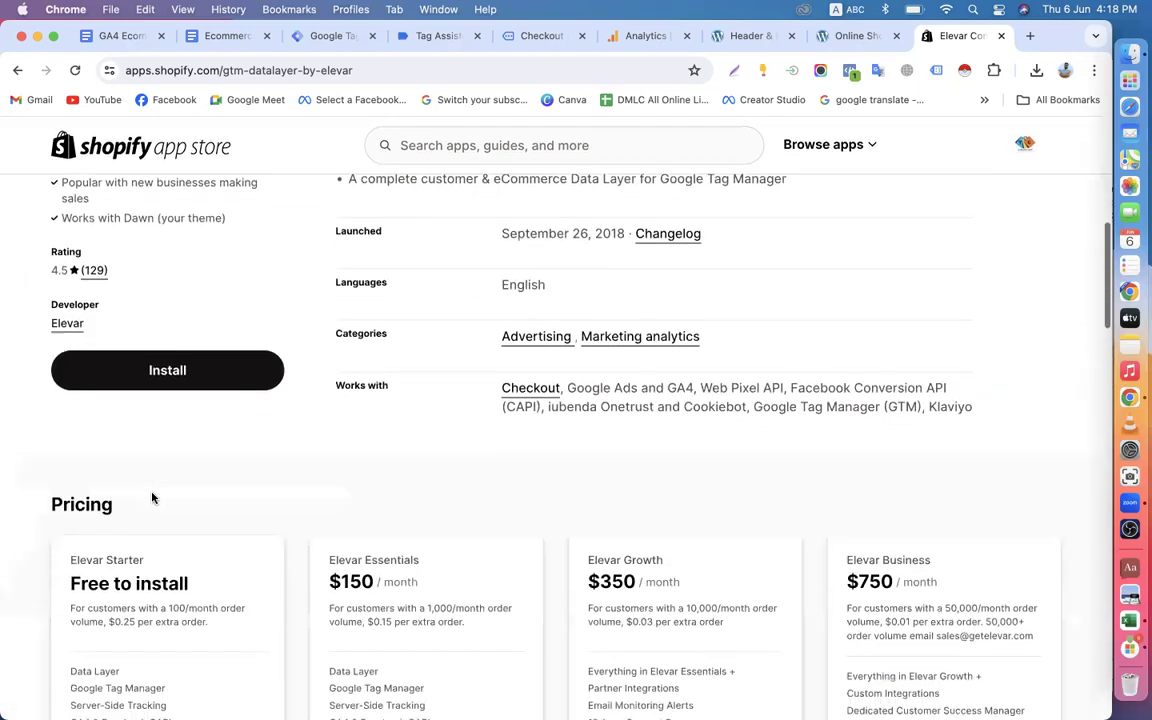
{"action": "scroll", "coordinate": [412, 405], "scroll_direction": "down", "scroll_amount": 15}
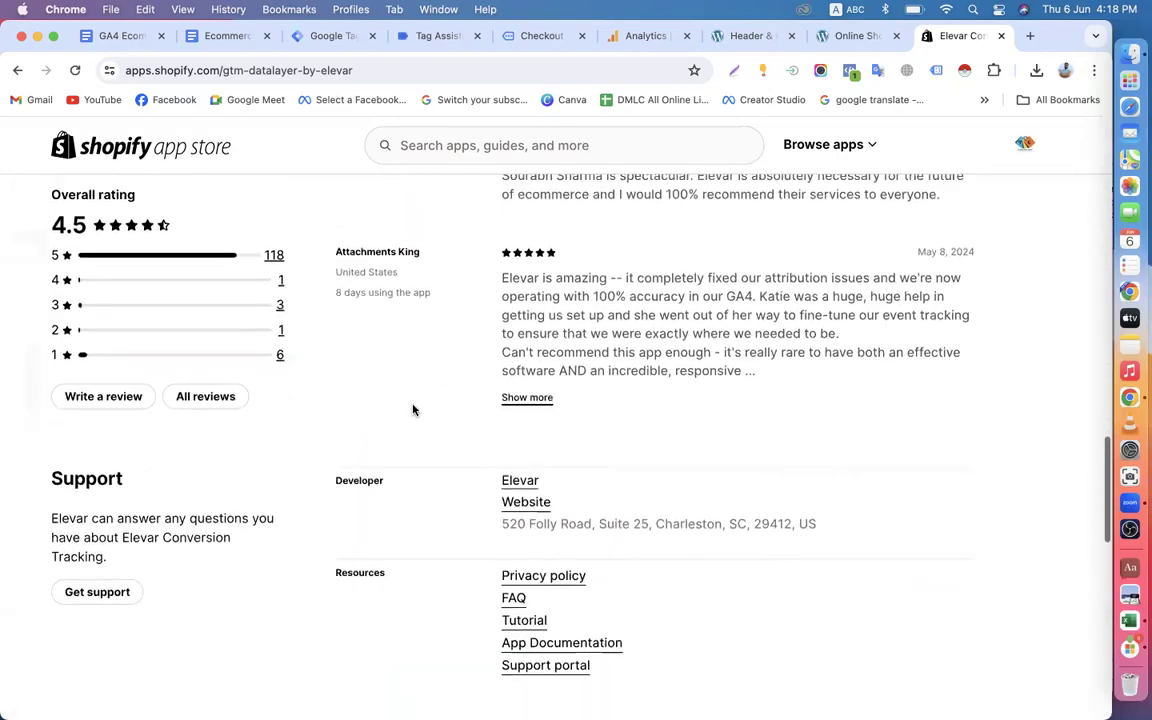
{"action": "scroll", "coordinate": [412, 409], "scroll_direction": "down", "scroll_amount": 5}
{"action": "scroll", "coordinate": [411, 406], "scroll_direction": "up", "scroll_amount": 15}
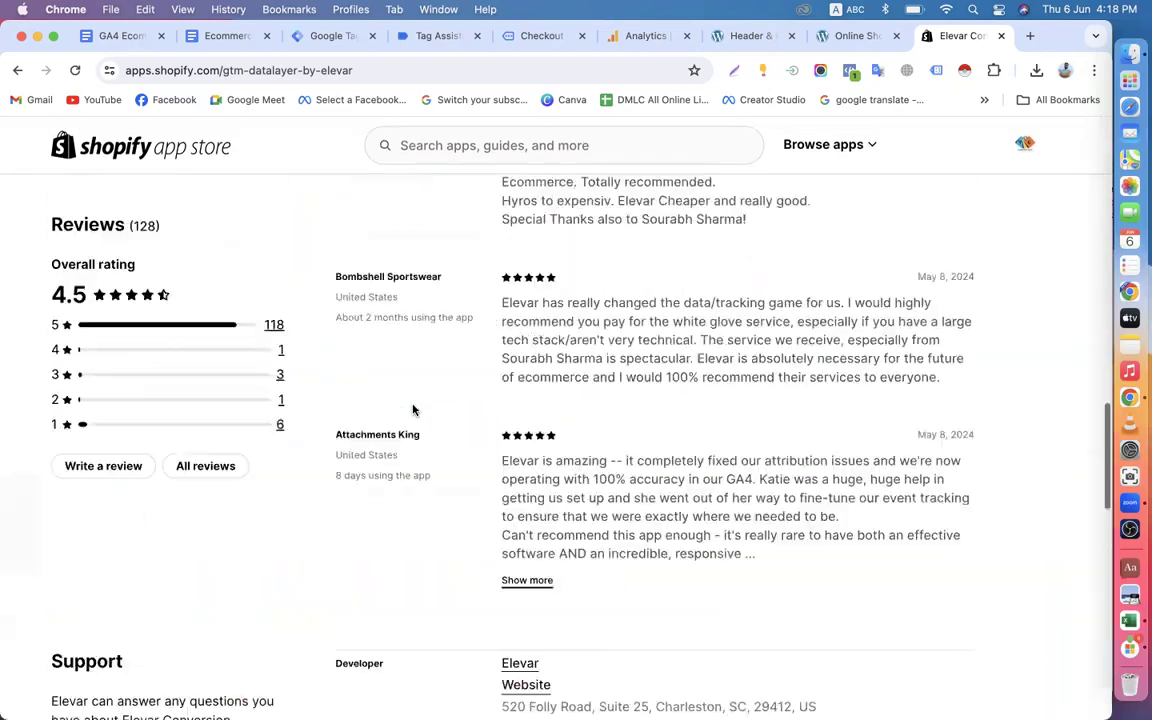
{"action": "scroll", "coordinate": [411, 409], "scroll_direction": "up", "scroll_amount": 5}
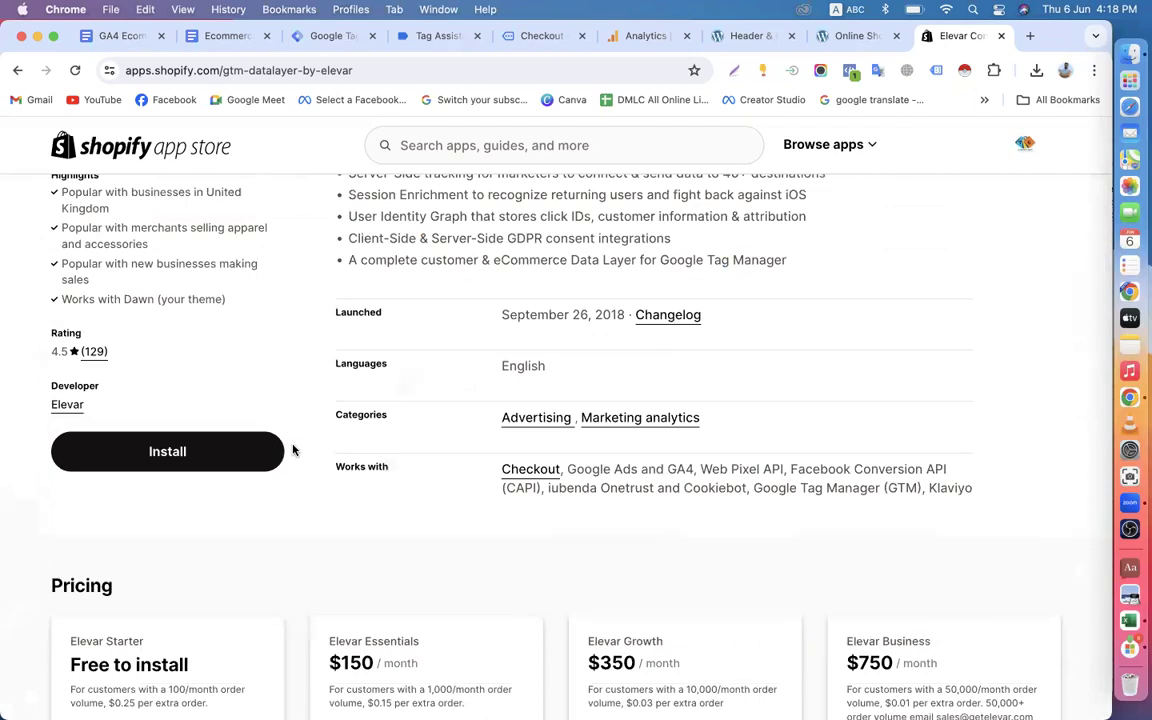
{"action": "scroll", "coordinate": [296, 465], "scroll_direction": "up", "scroll_amount": 1}
{"action": "scroll", "coordinate": [298, 479], "scroll_direction": "up", "scroll_amount": 3}
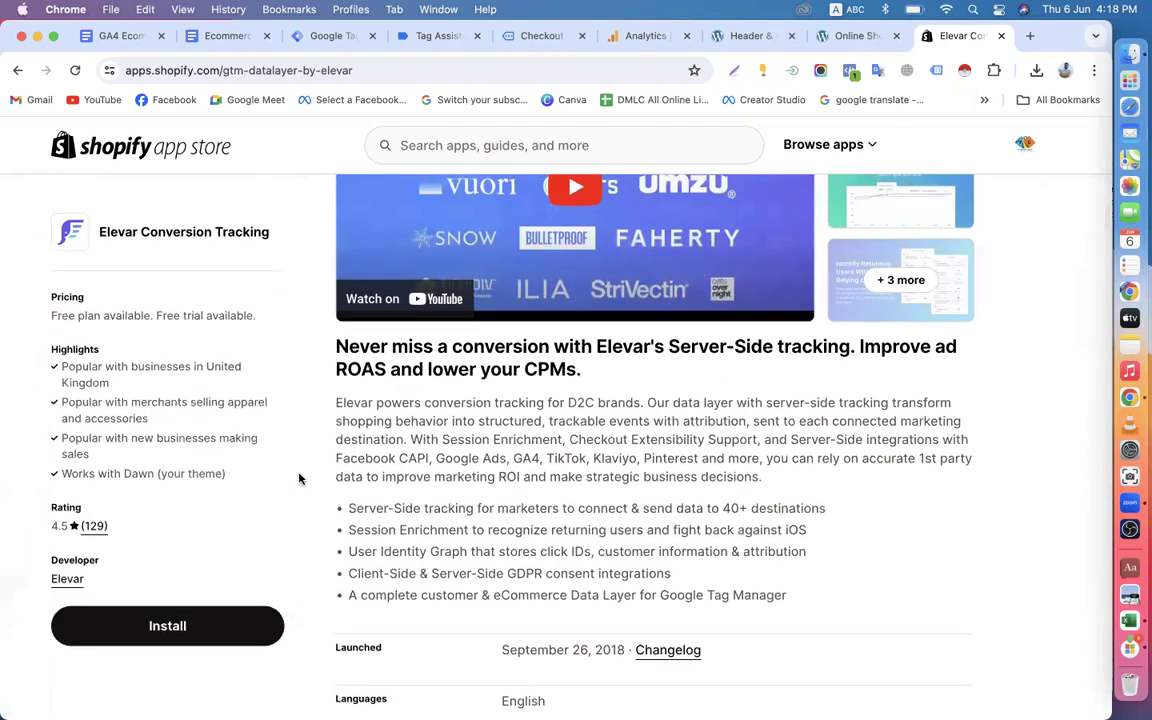
{"action": "scroll", "coordinate": [299, 478], "scroll_direction": "up", "scroll_amount": 2}
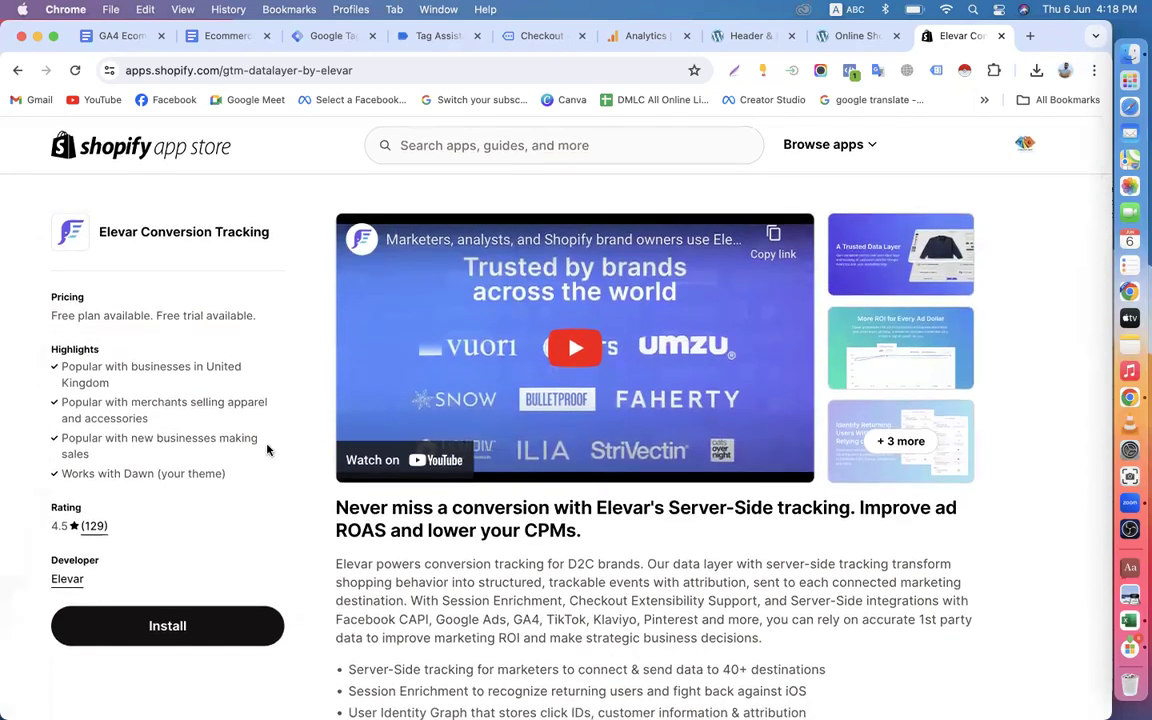
{"action": "left_click_drag", "start_coordinate": [143, 231], "coordinate": [309, 228]}
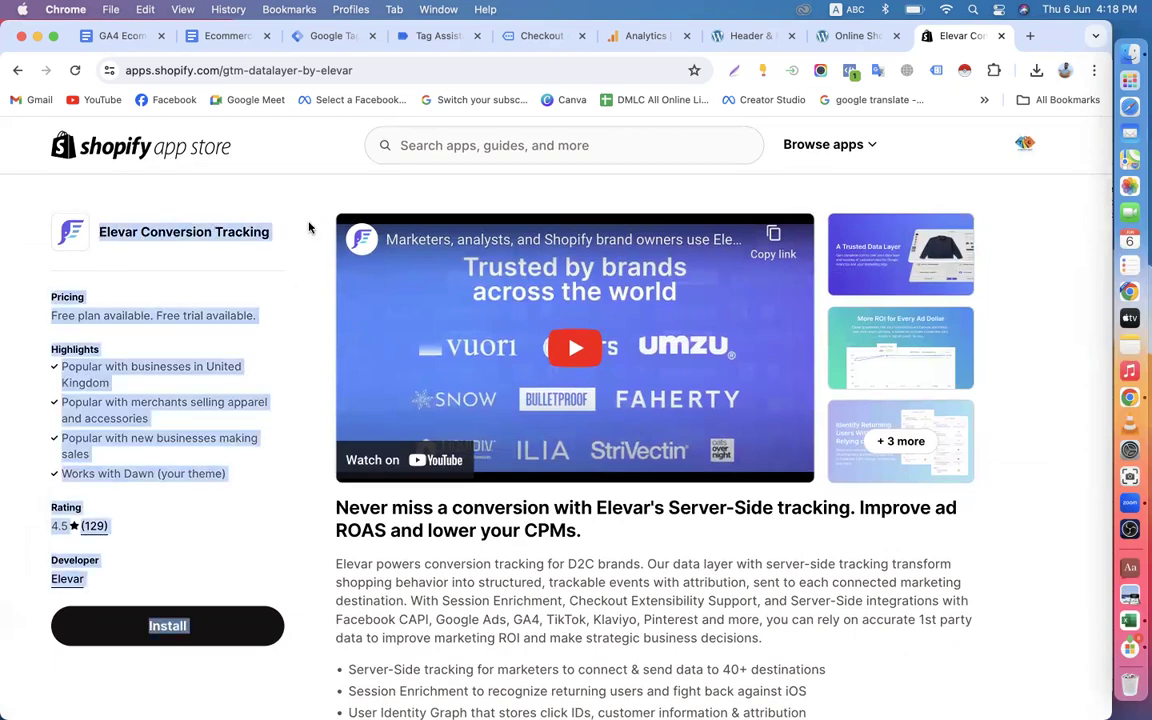
{"action": "left_click", "coordinate": [288, 247]}
Review the Elevar Essentials monthly price and compare the paid plans in the Pricing section.
{"action": "scroll", "coordinate": [288, 249], "scroll_direction": "down", "scroll_amount": 8}
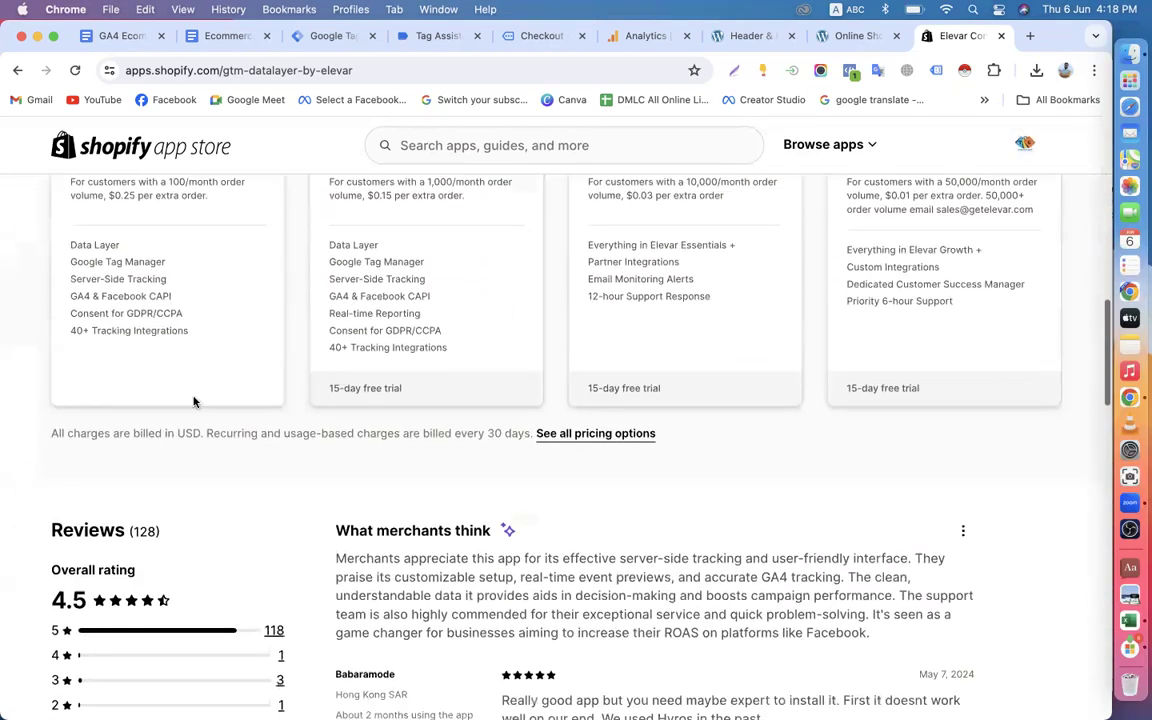
{"action": "scroll", "coordinate": [280, 357], "scroll_direction": "up", "scroll_amount": 6}
{"action": "scroll", "coordinate": [288, 450], "scroll_direction": "down", "scroll_amount": 5}
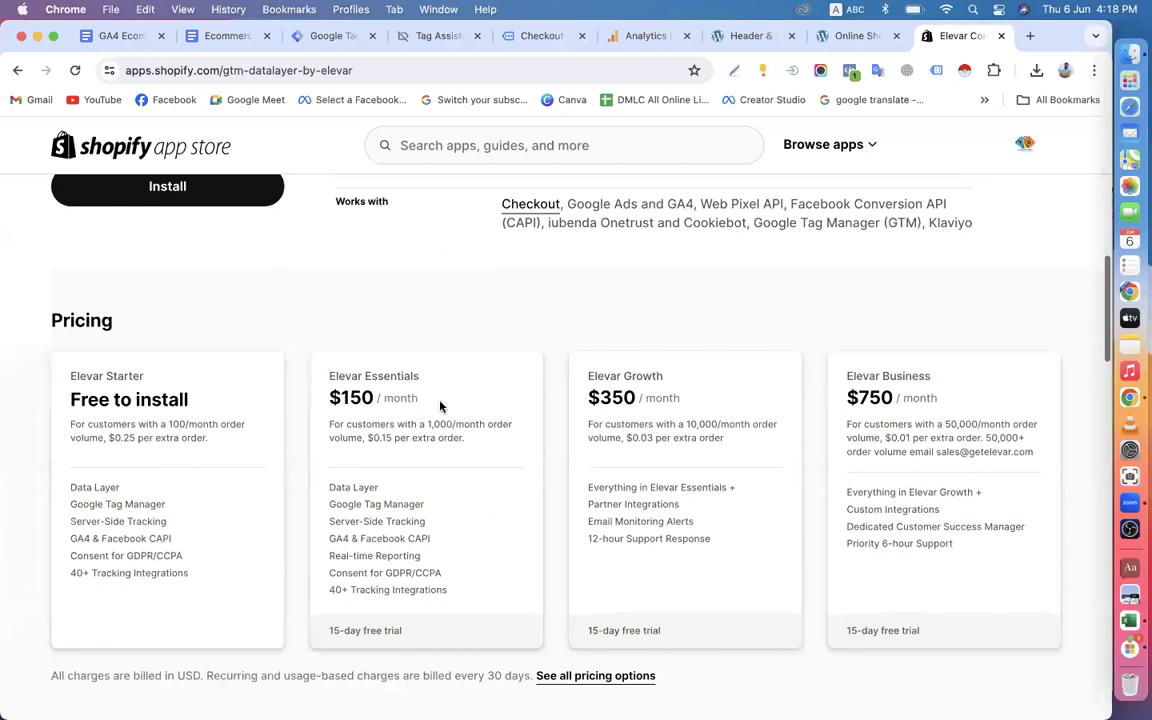
{"action": "left_click_drag", "start_coordinate": [326, 340], "coordinate": [506, 343]}
{"action": "left_click", "coordinate": [481, 336]}
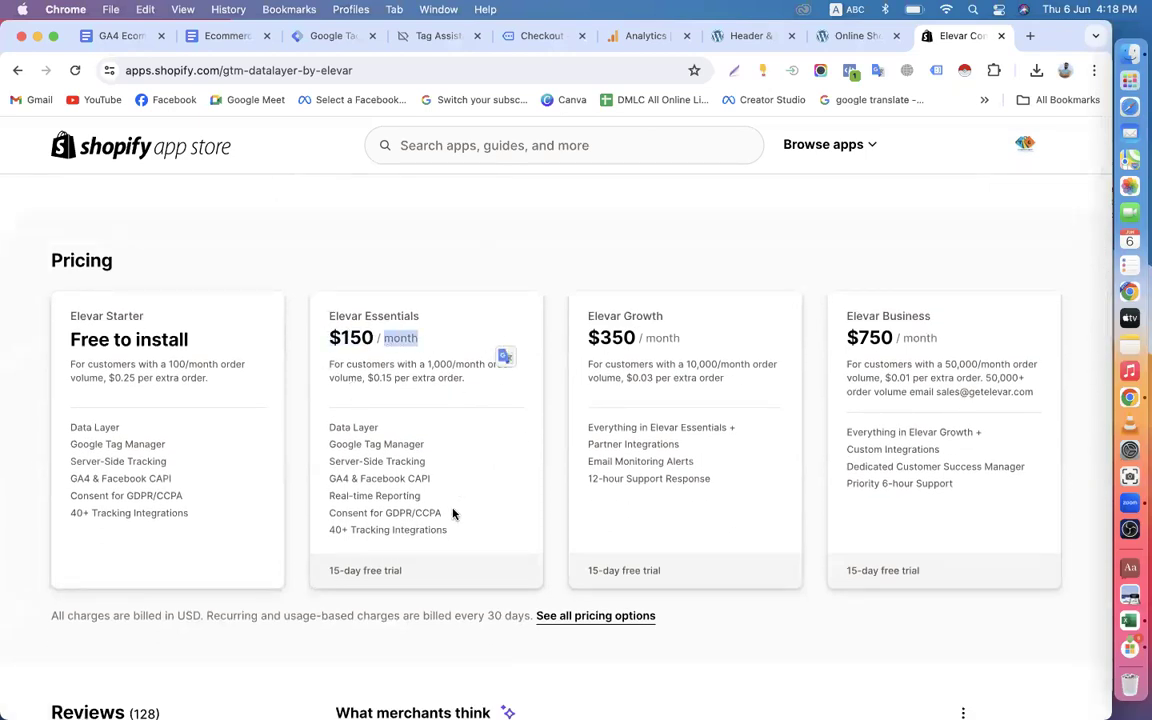
{"action": "scroll", "coordinate": [321, 491], "scroll_direction": "down", "scroll_amount": 3}
{"action": "scroll", "coordinate": [401, 417], "scroll_direction": "up", "scroll_amount": 10}
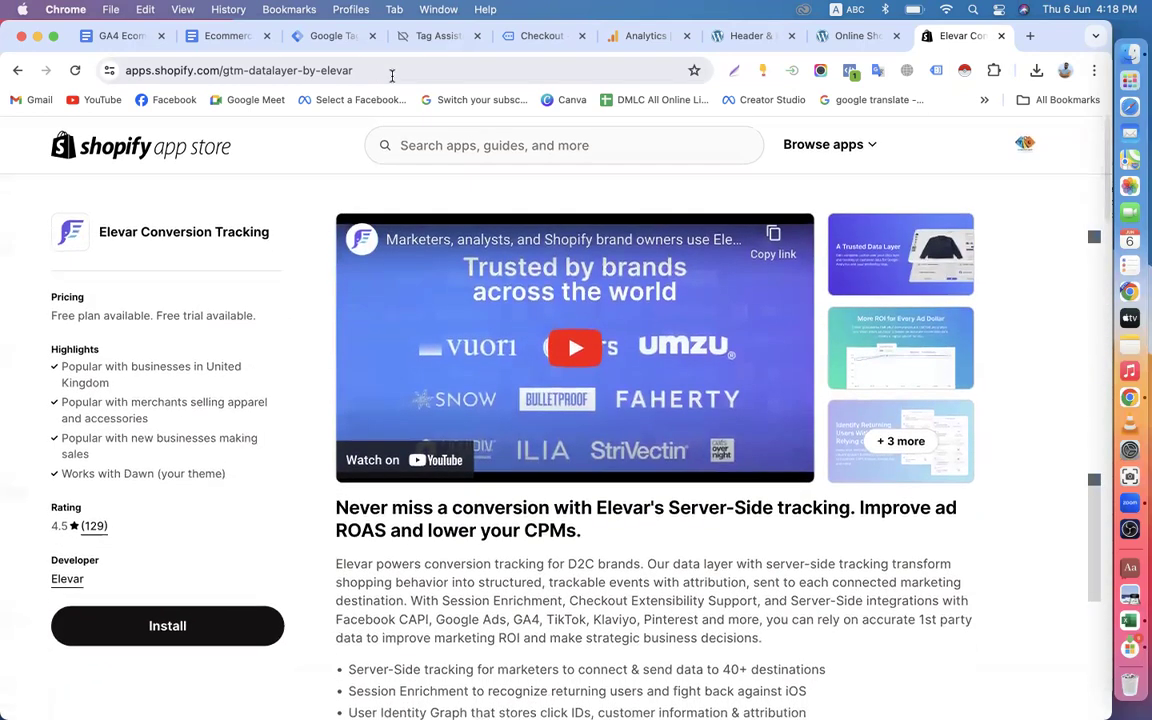
Return to the Ecommerce Tracking in GA4 via GTM document and read Step-2 on importing the 'EEC dataLayer Builder for GA4' template.
{"action": "left_click", "coordinate": [334, 36]}
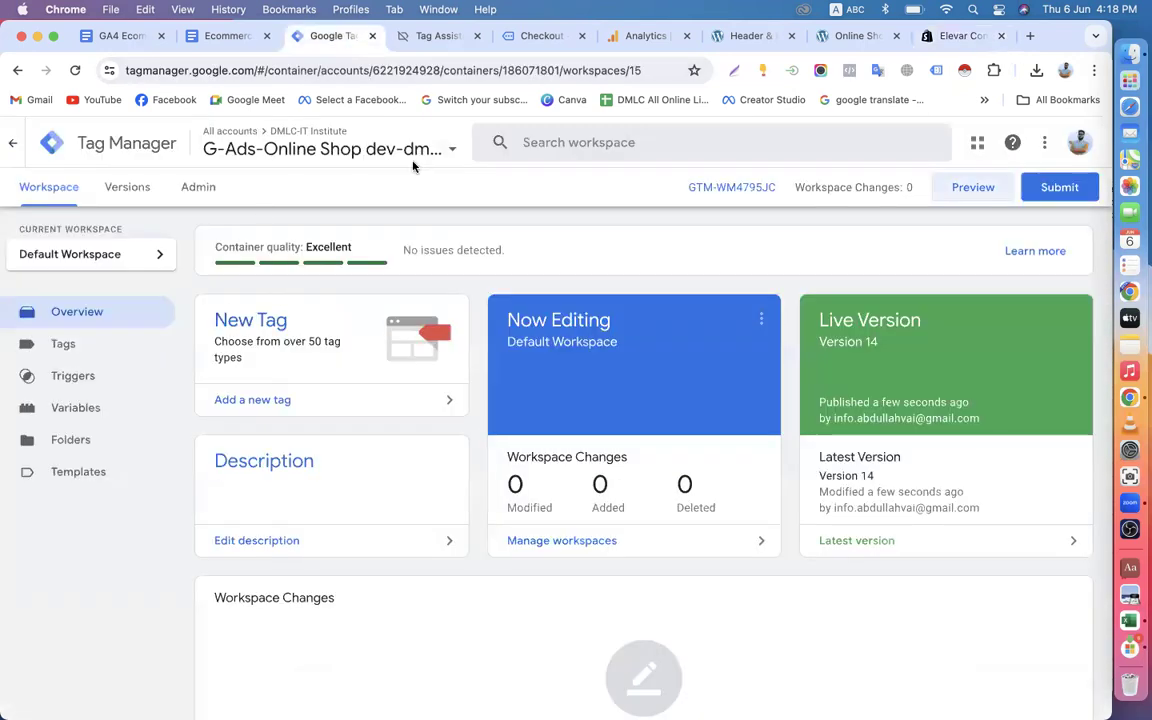
{"action": "left_click", "coordinate": [242, 36]}
{"action": "scroll", "coordinate": [350, 400], "scroll_direction": "down", "scroll_amount": 2}
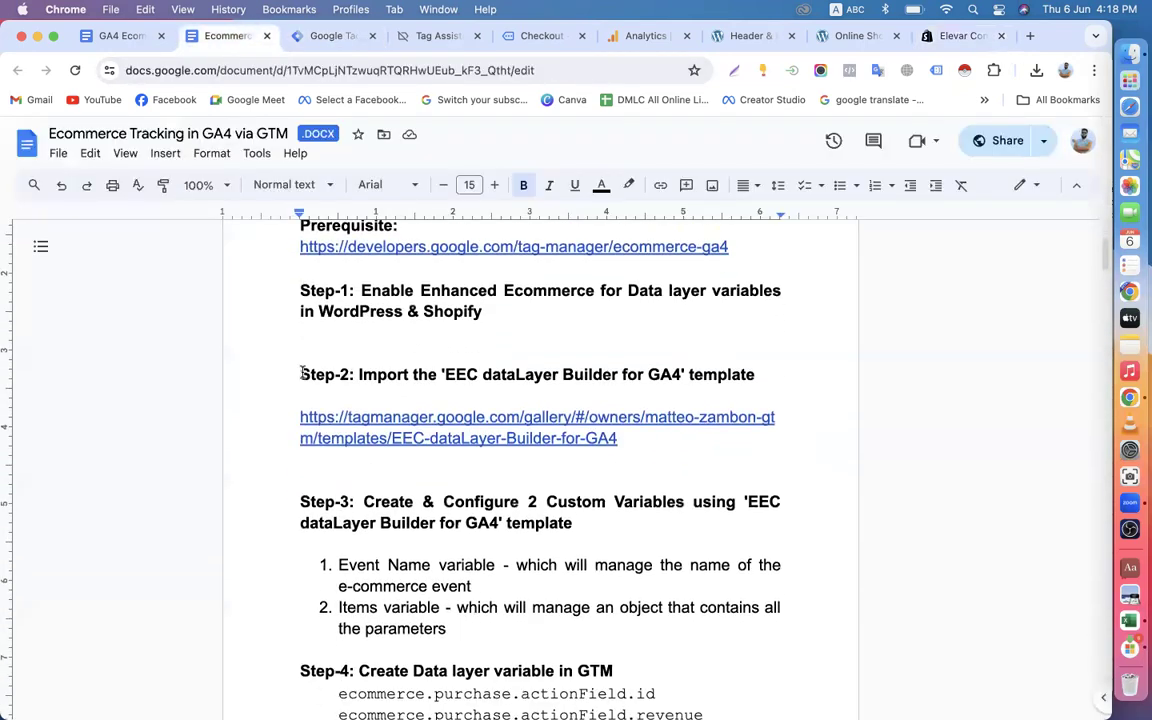
{"action": "left_click_drag", "start_coordinate": [302, 372], "coordinate": [827, 381]}
{"action": "left_click", "coordinate": [661, 360]}
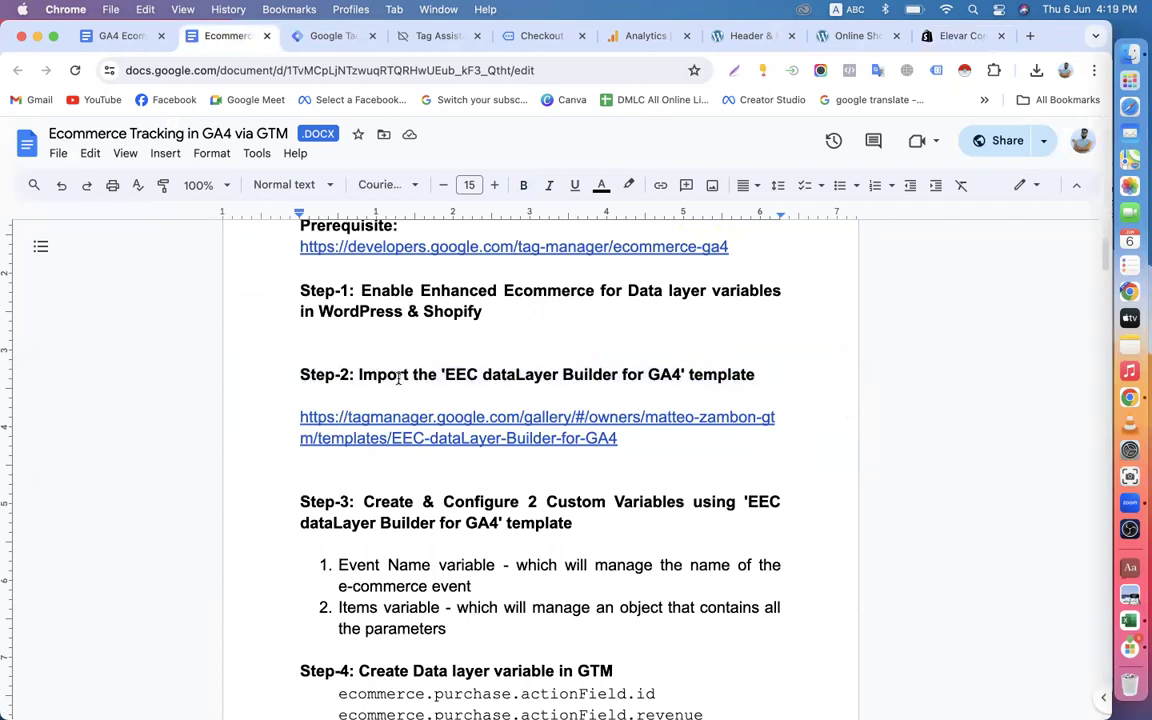
{"action": "left_click_drag", "start_coordinate": [446, 374], "coordinate": [638, 377]}
{"action": "scroll", "coordinate": [634, 380], "scroll_direction": "down", "scroll_amount": 1}
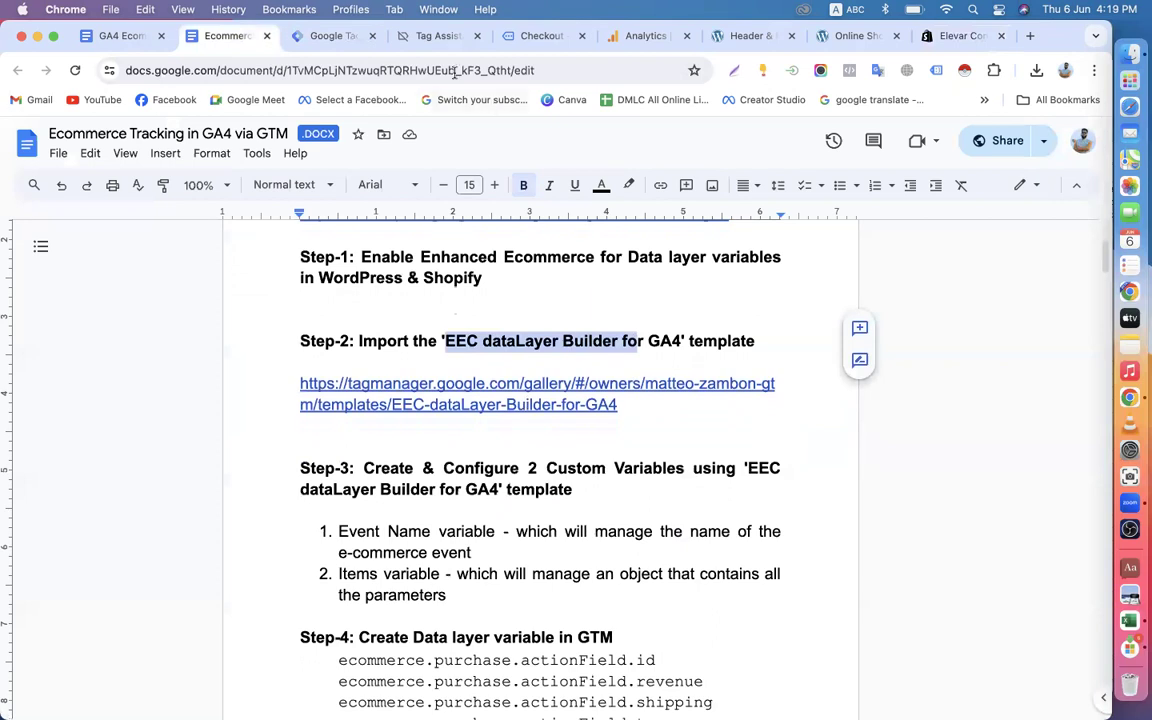
Close the Tag Assistant and order-received Checkout tabs and return to the Tag Manager workspace overview.
{"action": "left_click", "coordinate": [328, 36]}
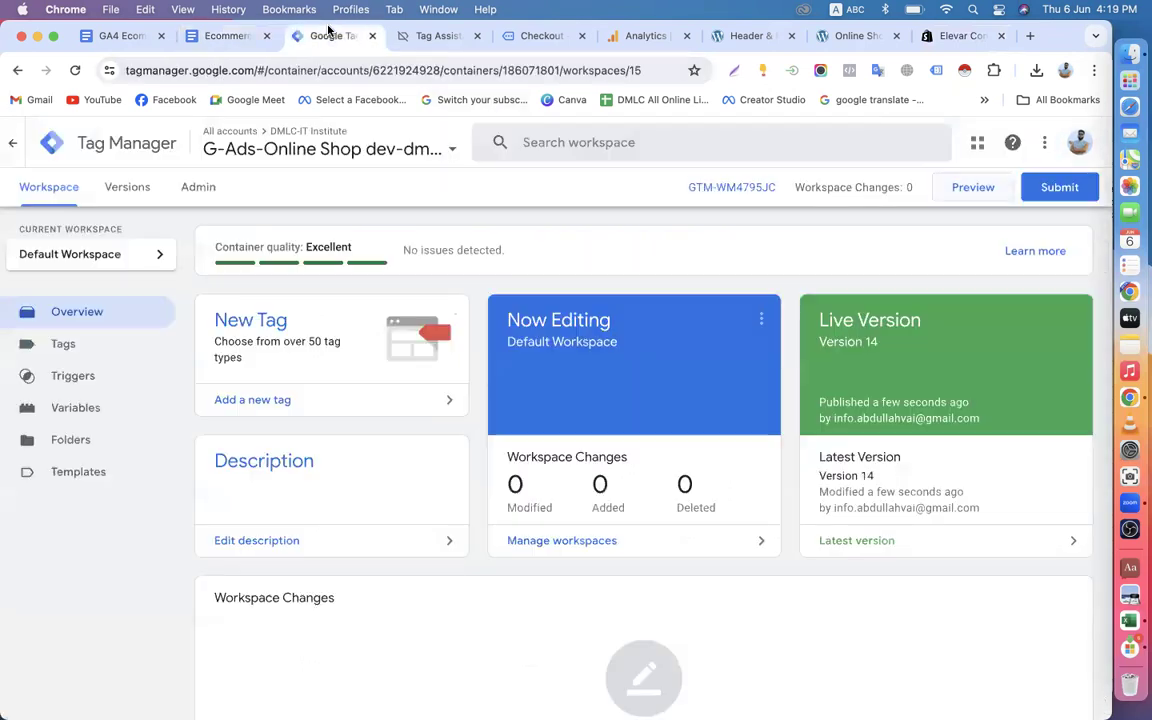
{"action": "left_click", "coordinate": [468, 37]}
{"action": "left_click", "coordinate": [476, 36]}
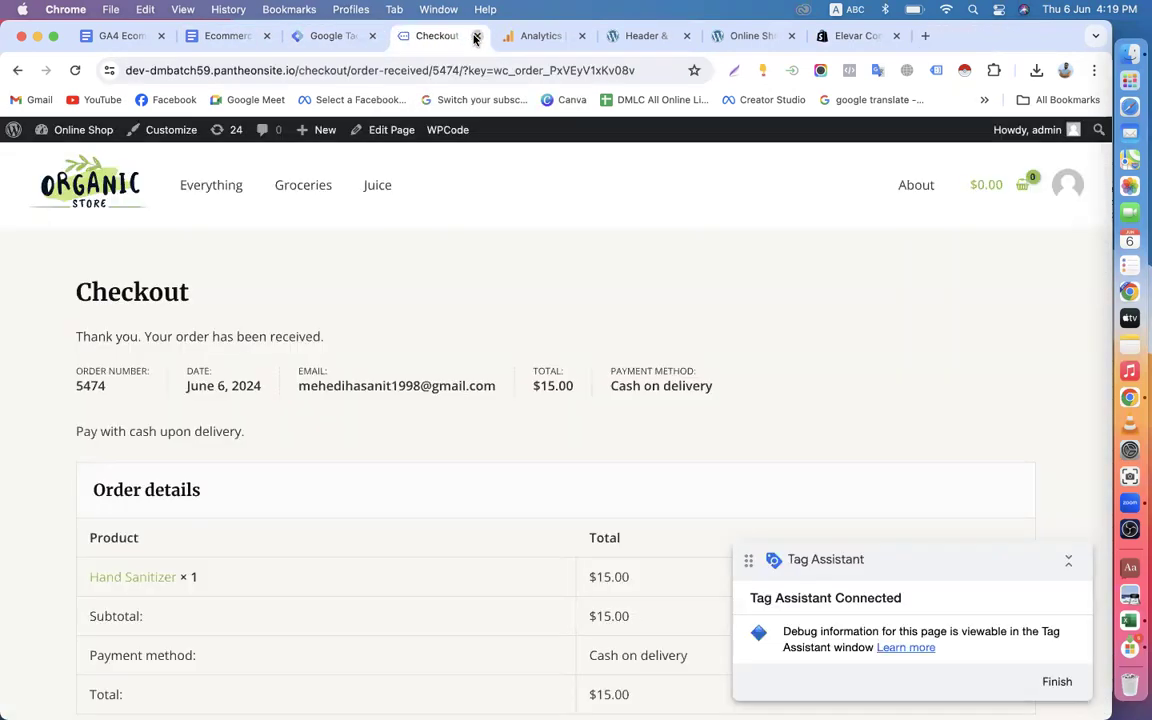
{"action": "left_click", "coordinate": [476, 36]}
{"action": "left_click", "coordinate": [330, 36]}
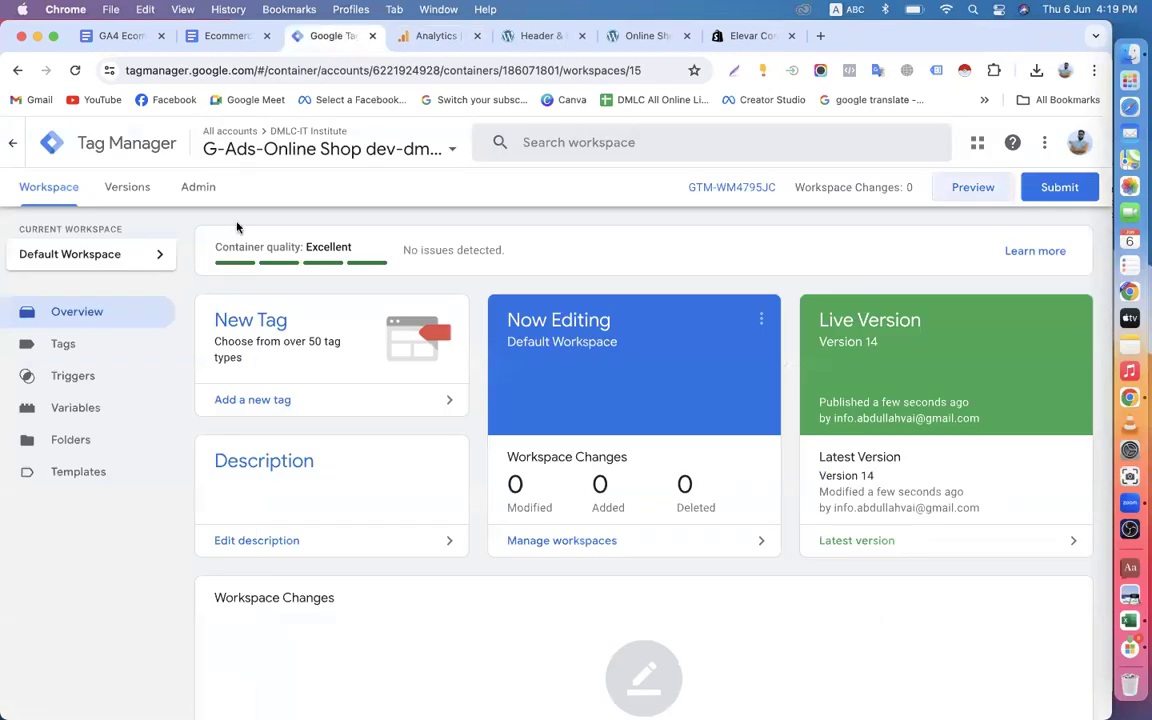
Open the container's templates and copy the name 'EEC dataLayer Builder for GA4' from Step-2 of the guide document.
{"action": "left_click", "coordinate": [80, 472]}
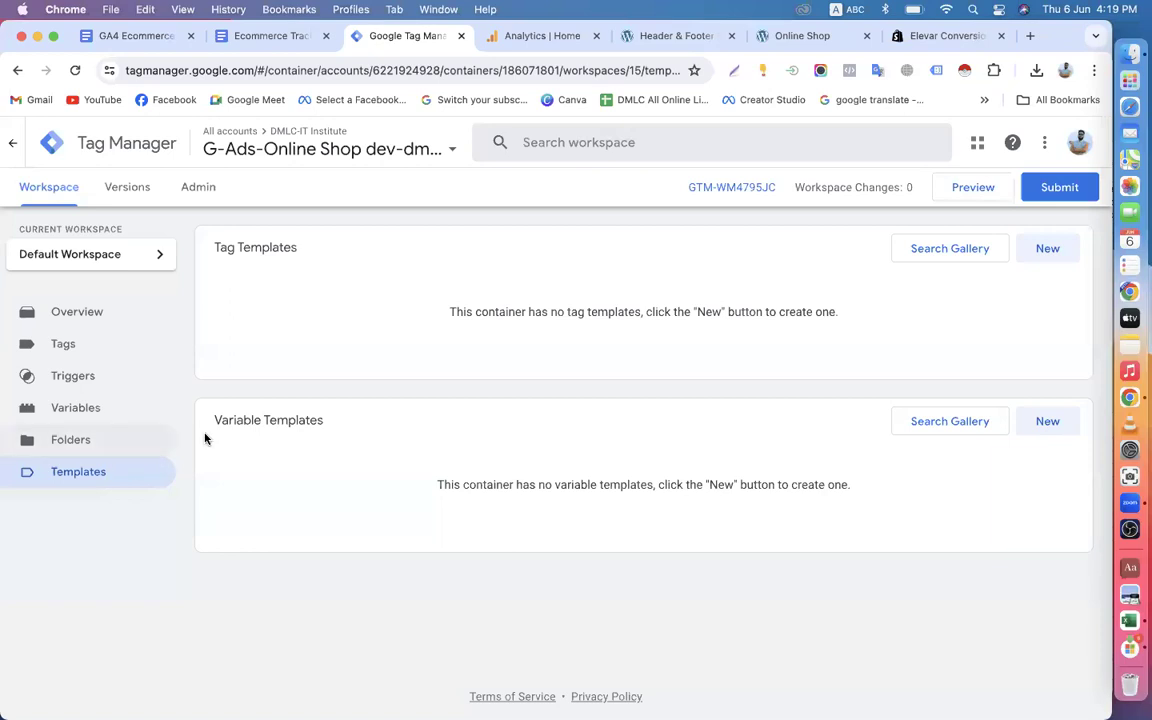
{"action": "left_click_drag", "start_coordinate": [213, 422], "coordinate": [375, 427]}
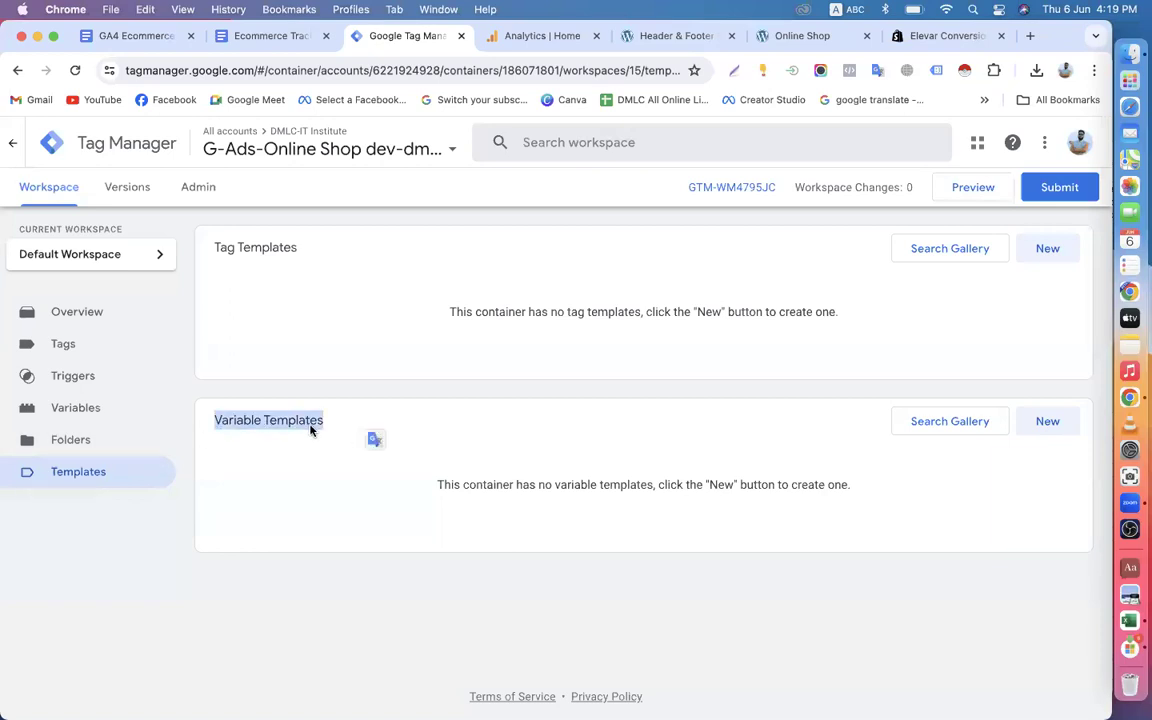
{"action": "left_click", "coordinate": [272, 36]}
{"action": "left_click_drag", "start_coordinate": [447, 341], "coordinate": [675, 347]}
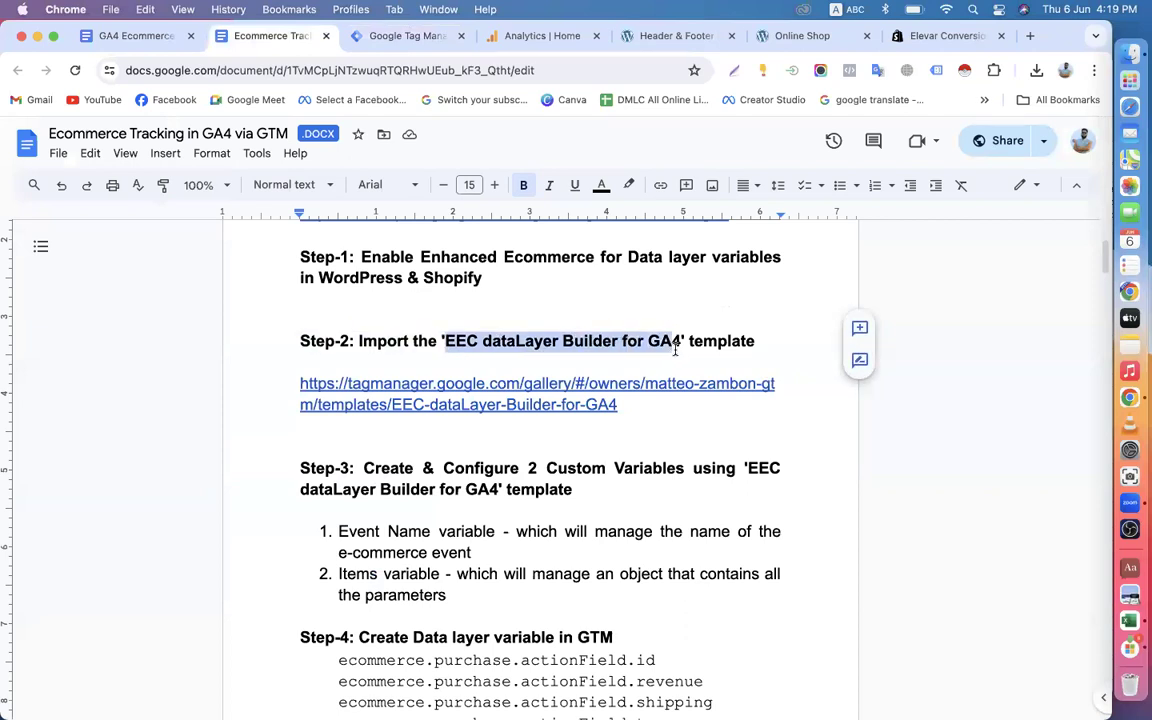
{"action": "right_click", "coordinate": [656, 341]}
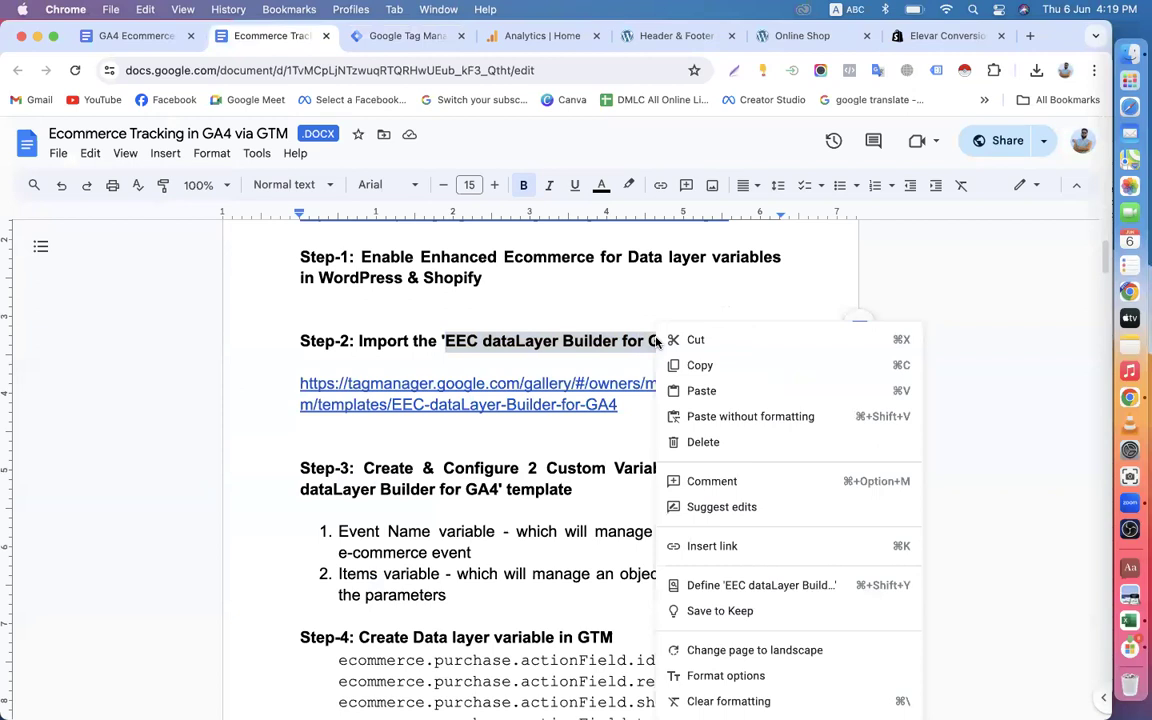
{"action": "left_click", "coordinate": [674, 364]}
{"action": "left_click", "coordinate": [398, 66]}
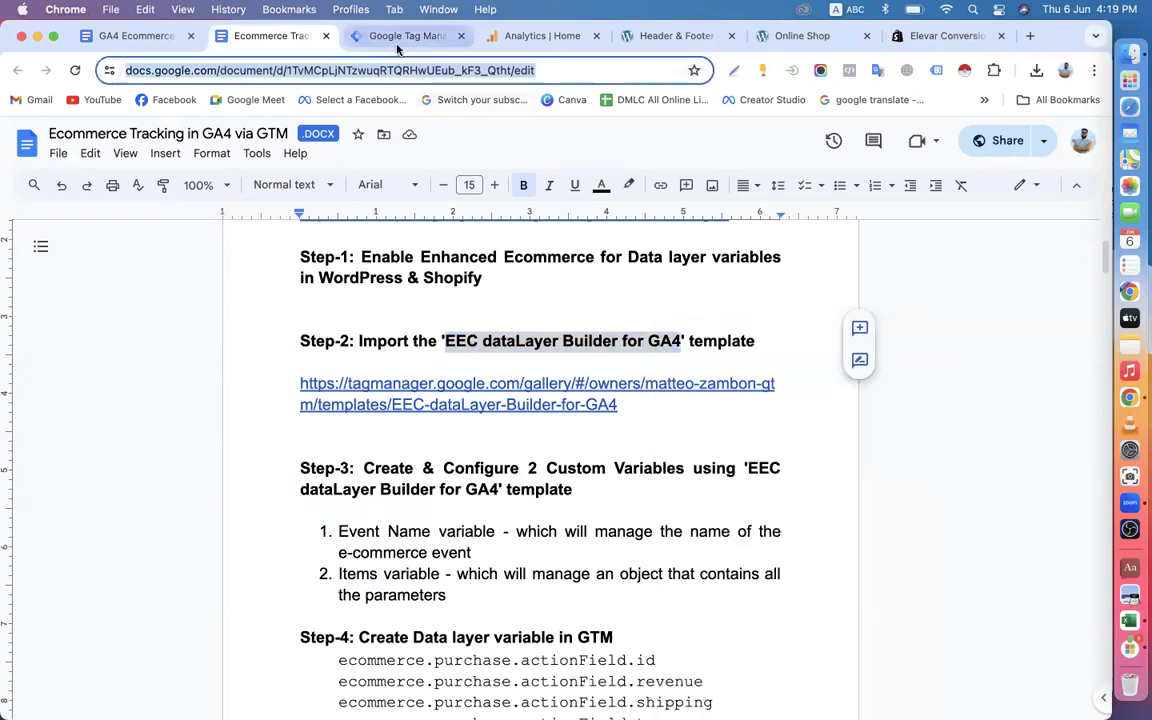
{"action": "left_click", "coordinate": [405, 36]}
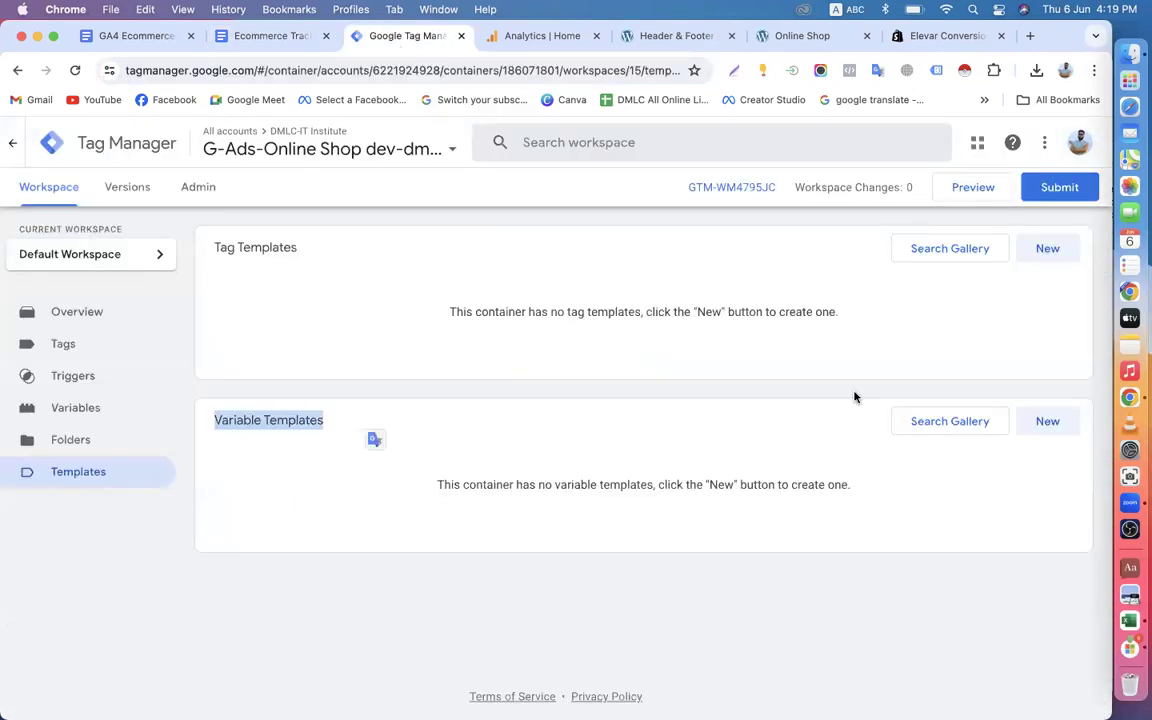
Search the community gallery of variable templates for 'EEC dataLayer Builder for GA4'.
{"action": "left_click", "coordinate": [1048, 422]}
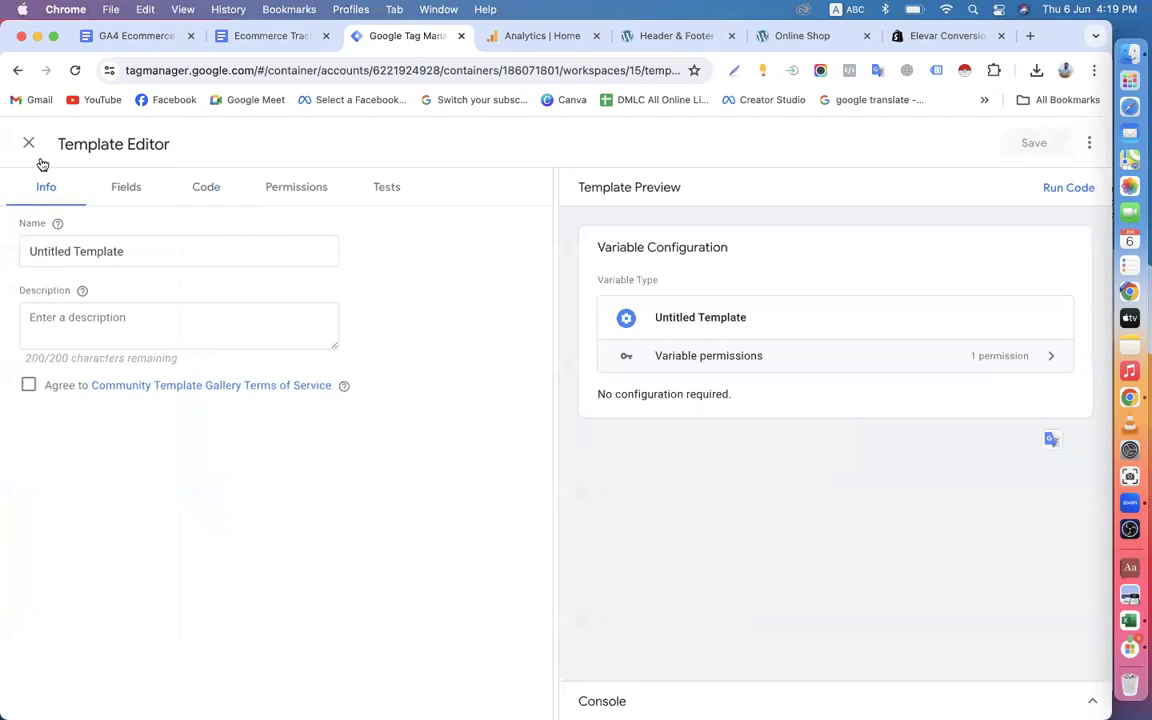
{"action": "left_click", "coordinate": [29, 144]}
{"action": "left_click", "coordinate": [922, 431]}
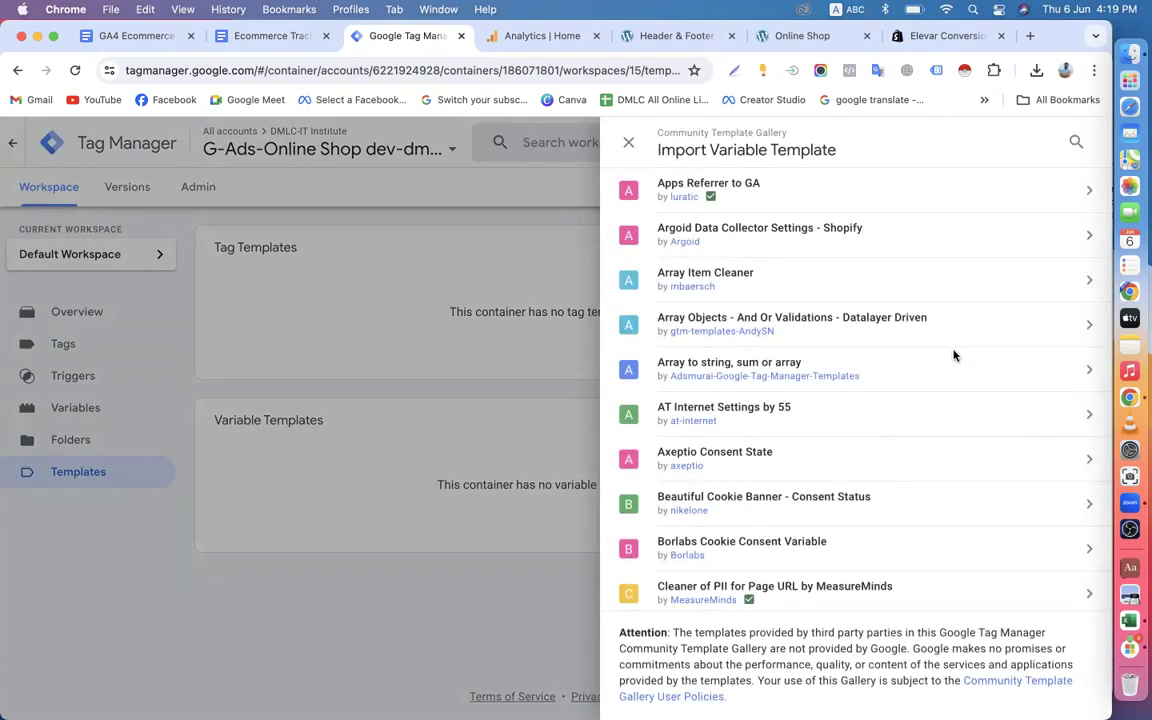
{"action": "left_click", "coordinate": [1076, 141]}
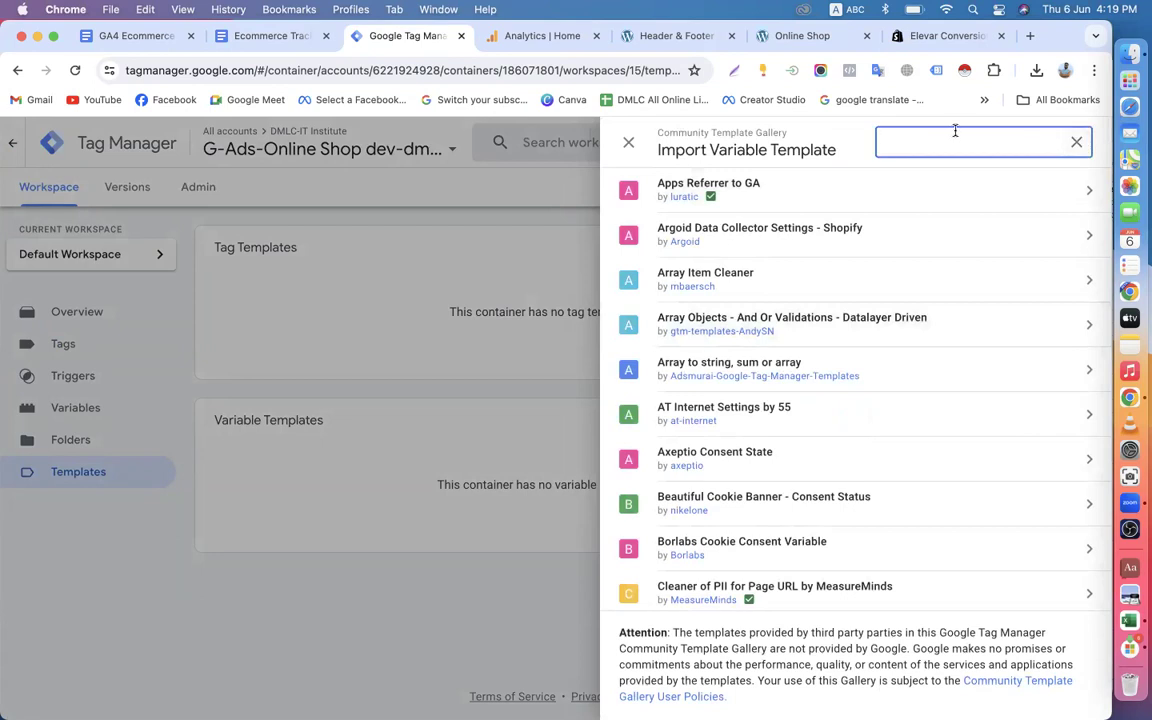
{"action": "key", "text": "super+v"}
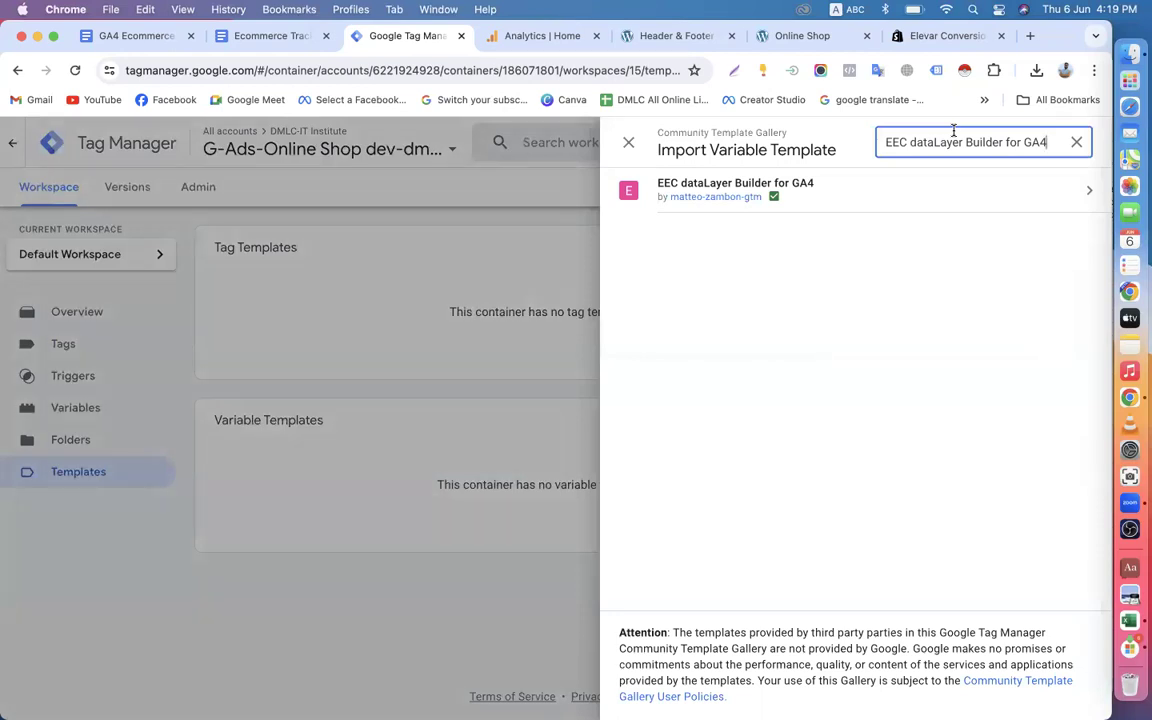
Add the EEC dataLayer Builder for GA4 template by matteo-zambon-gtm to the workspace and accept its permissions.
{"action": "left_click", "coordinate": [849, 205]}
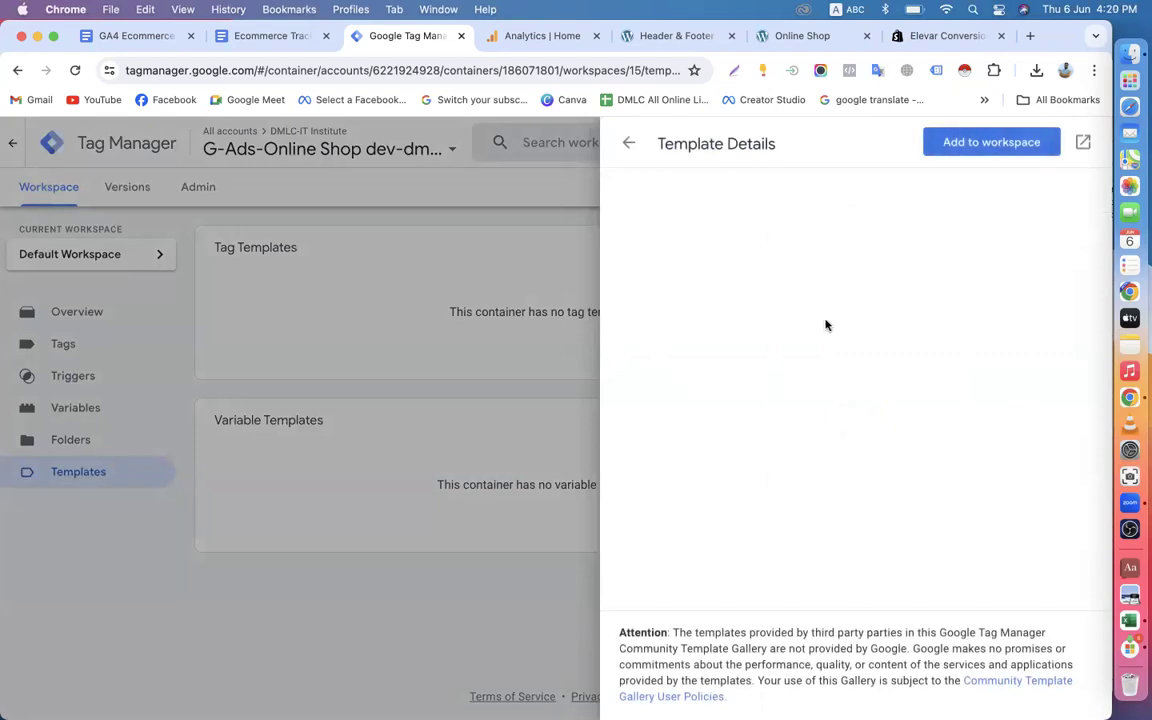
{"action": "left_click", "coordinate": [969, 146]}
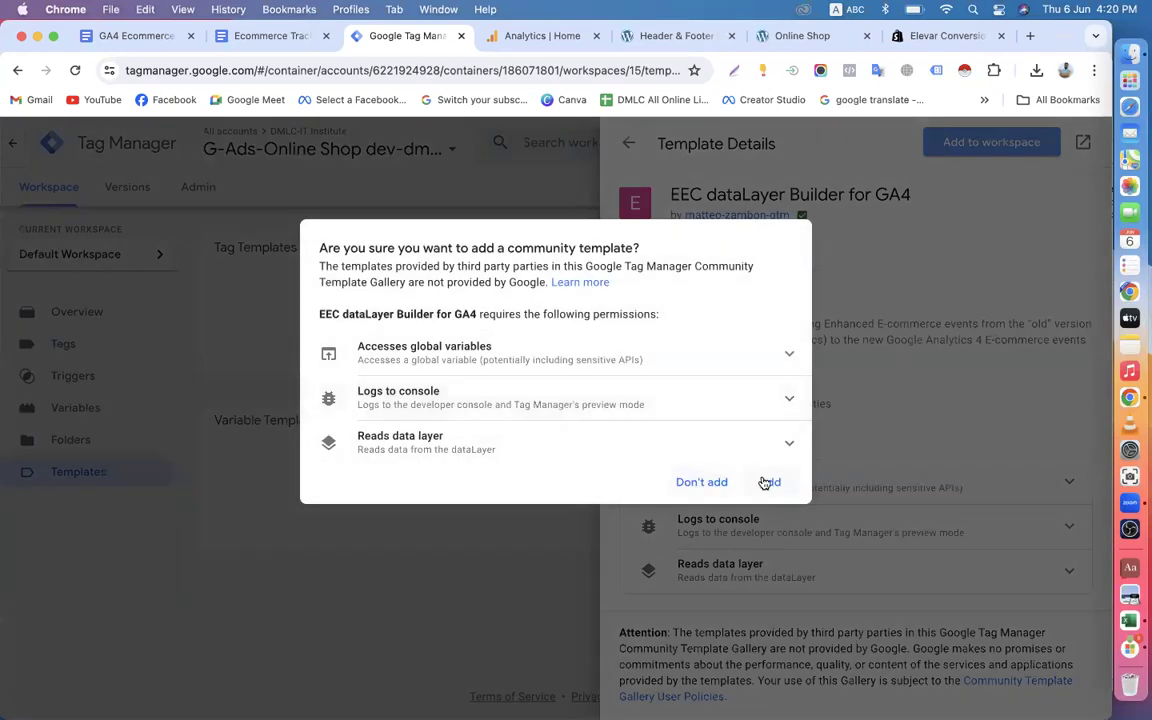
{"action": "left_click", "coordinate": [767, 483]}
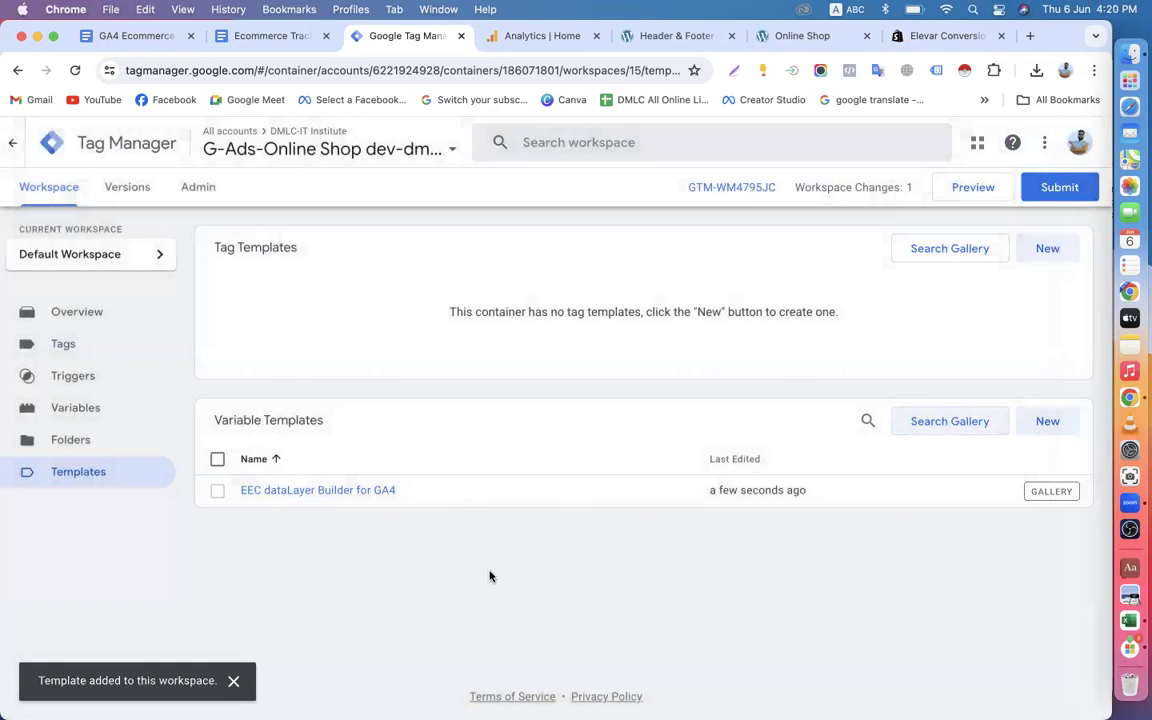
Return to the guide document and read the Step-3 heading on creating custom variables with the imported template.
{"action": "left_click", "coordinate": [251, 36]}
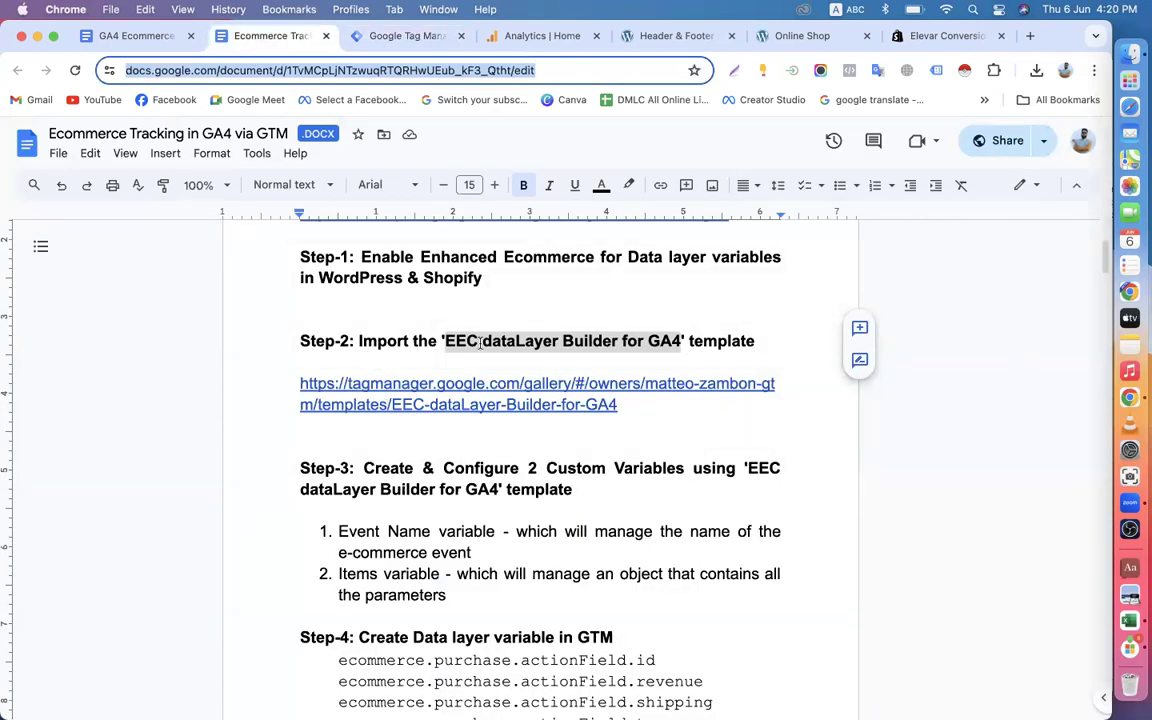
{"action": "scroll", "coordinate": [385, 500], "scroll_direction": "down", "scroll_amount": 2}
{"action": "left_click_drag", "start_coordinate": [369, 393], "coordinate": [434, 391]}
{"action": "left_click_drag", "start_coordinate": [528, 390], "coordinate": [724, 390]}
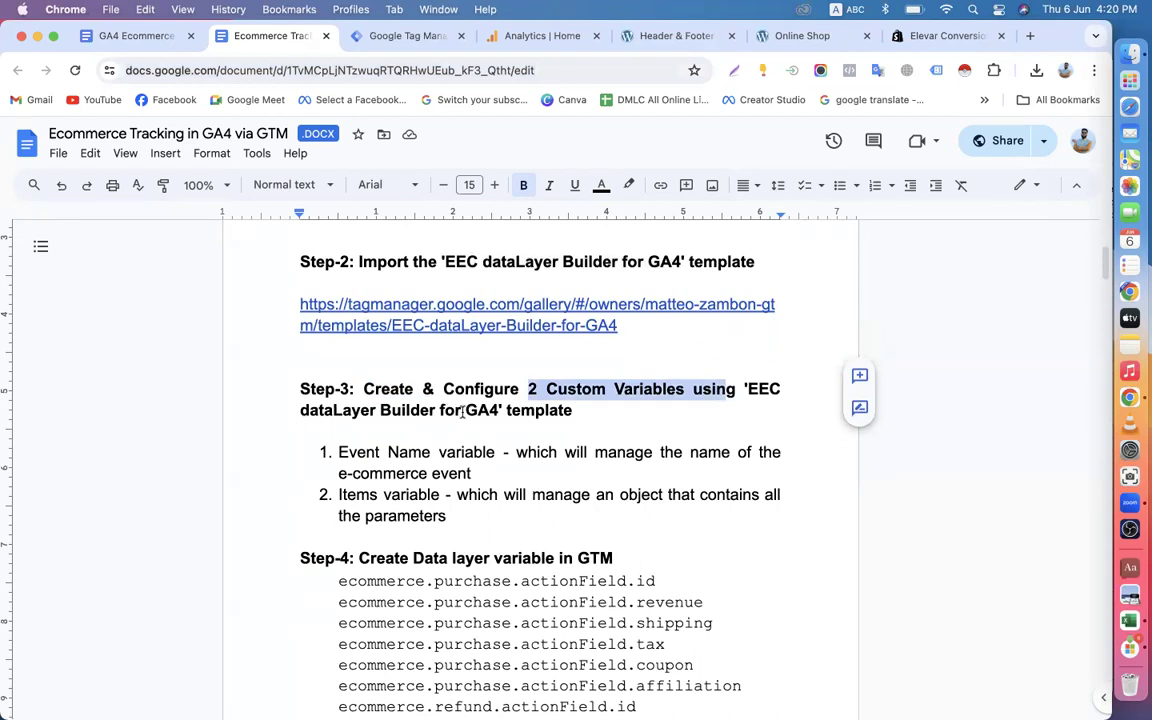
{"action": "left_click_drag", "start_coordinate": [463, 413], "coordinate": [519, 412]}
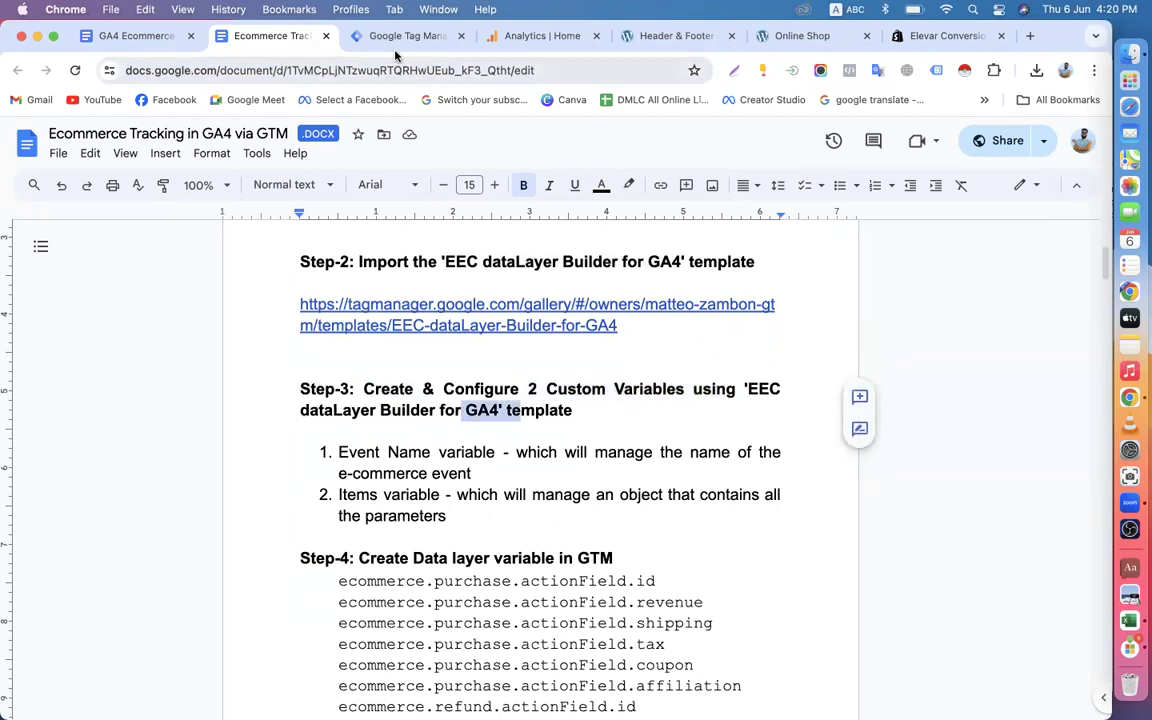
Look over the Online Shop home page, including the Trending Products section, and return to Tag Manager.
{"action": "left_click", "coordinate": [359, 38]}
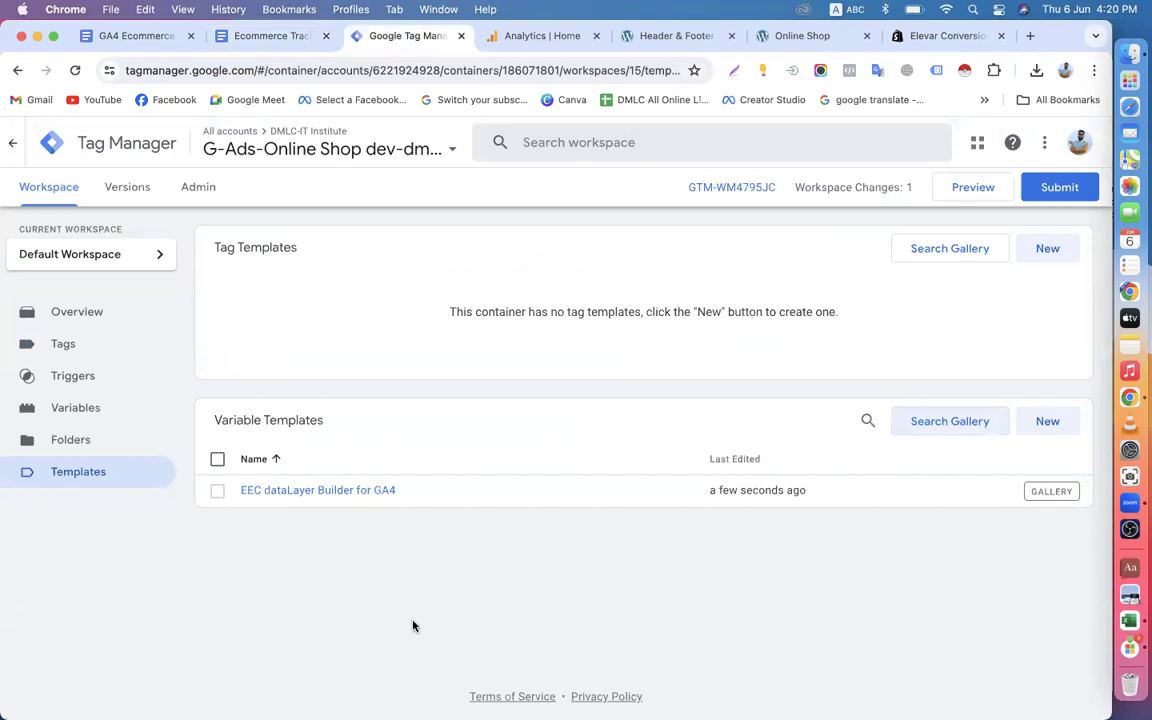
{"action": "left_click", "coordinate": [790, 36]}
{"action": "scroll", "coordinate": [632, 445], "scroll_direction": "down", "scroll_amount": 15}
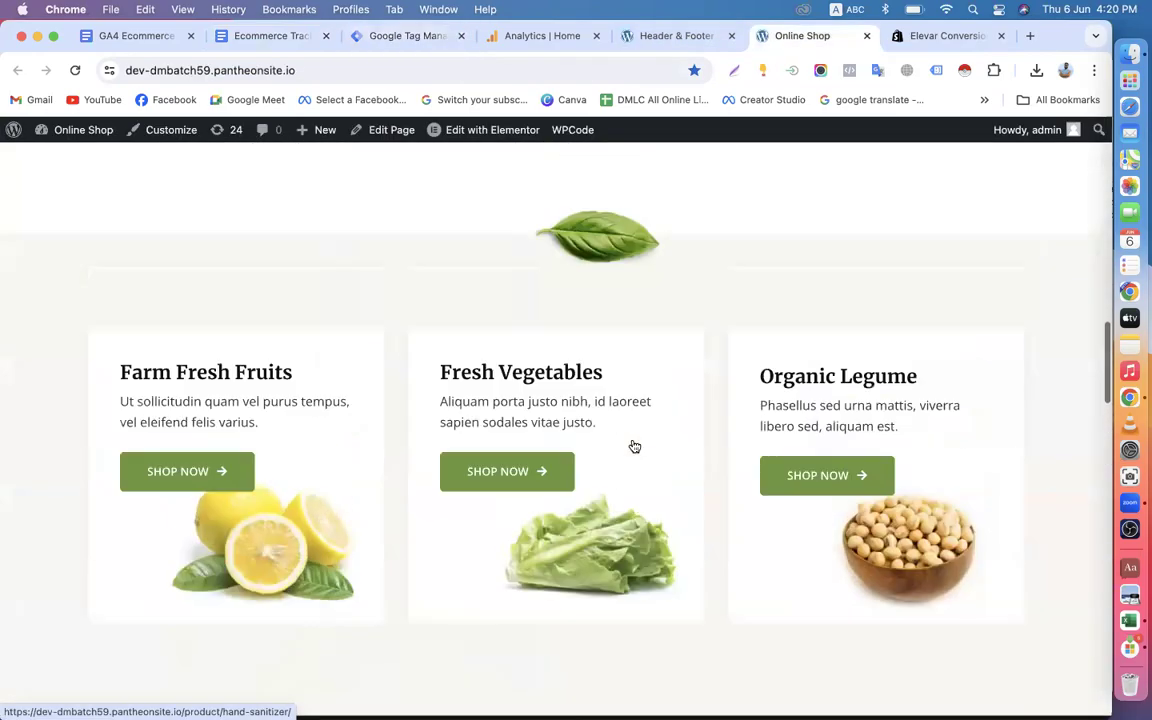
{"action": "scroll", "coordinate": [634, 446], "scroll_direction": "up", "scroll_amount": 15}
{"action": "scroll", "coordinate": [634, 446], "scroll_direction": "down", "scroll_amount": 15}
{"action": "scroll", "coordinate": [632, 442], "scroll_direction": "up", "scroll_amount": 12}
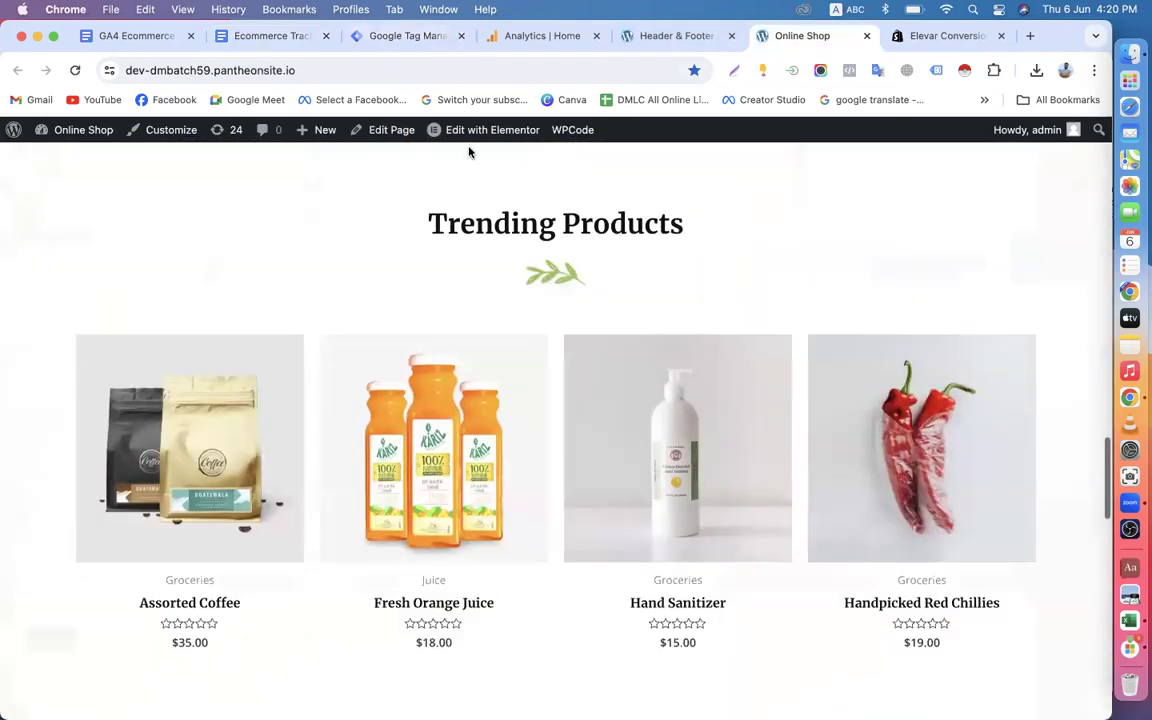
{"action": "left_click", "coordinate": [398, 36]}
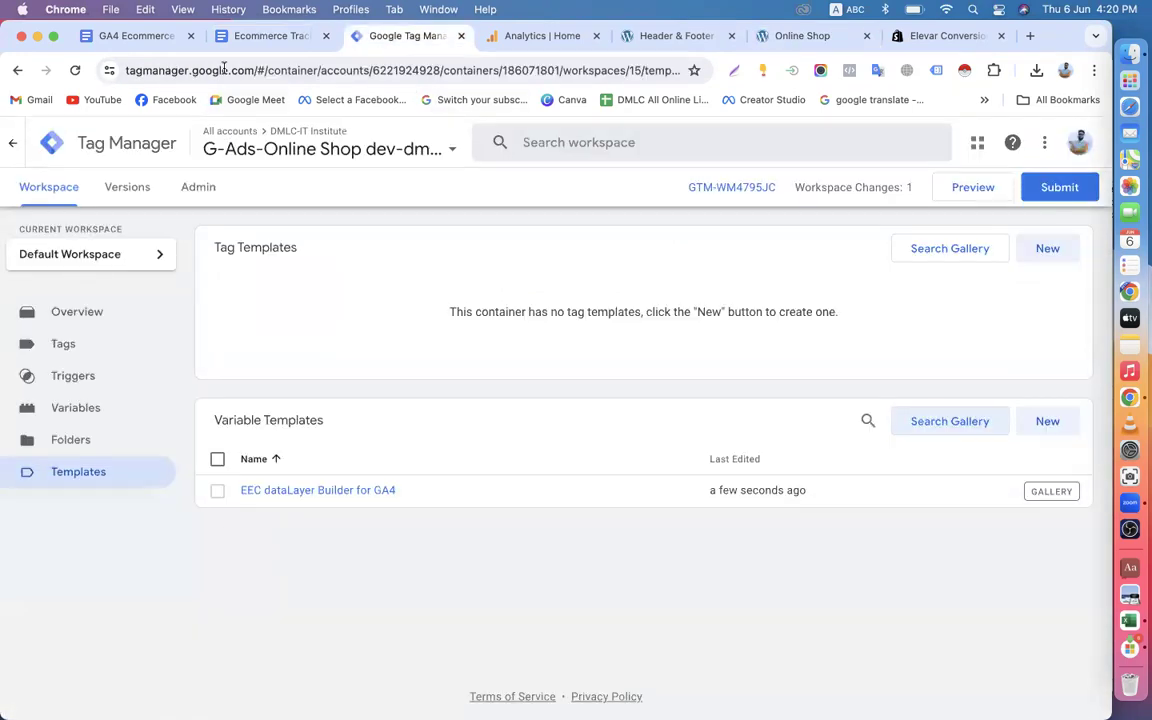
Read in the guide document what Step-3's Event Name variable and Items variable manage.
{"action": "left_click", "coordinate": [262, 36]}
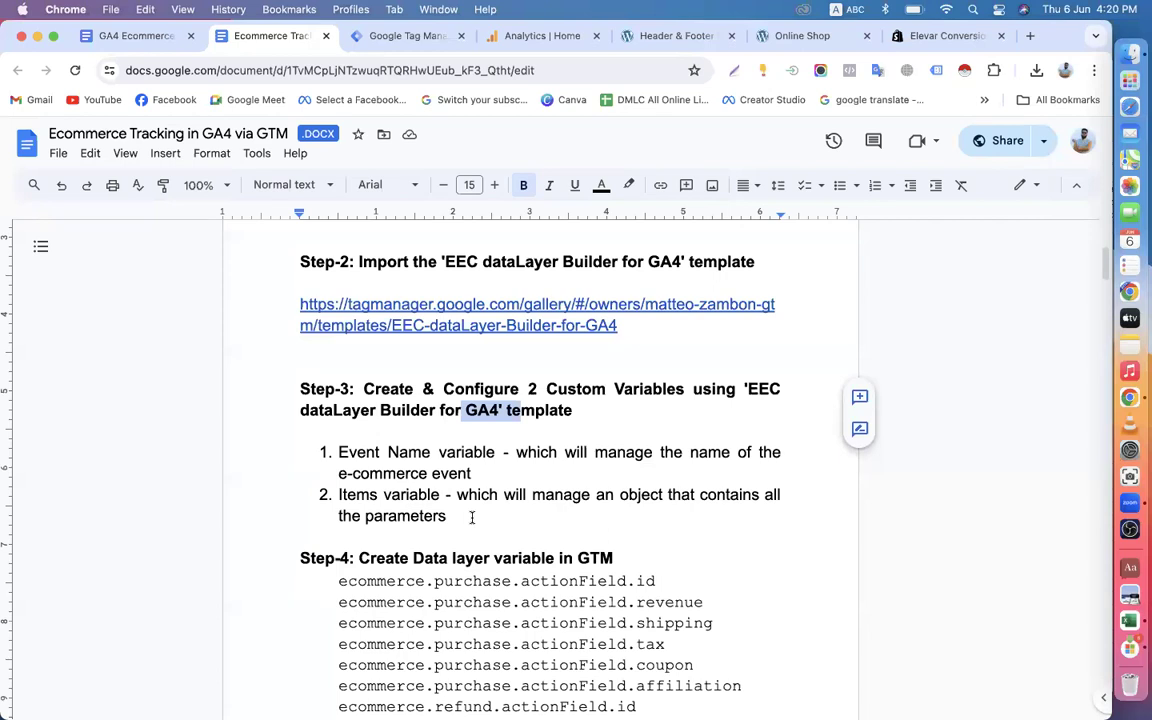
{"action": "left_click", "coordinate": [499, 455]}
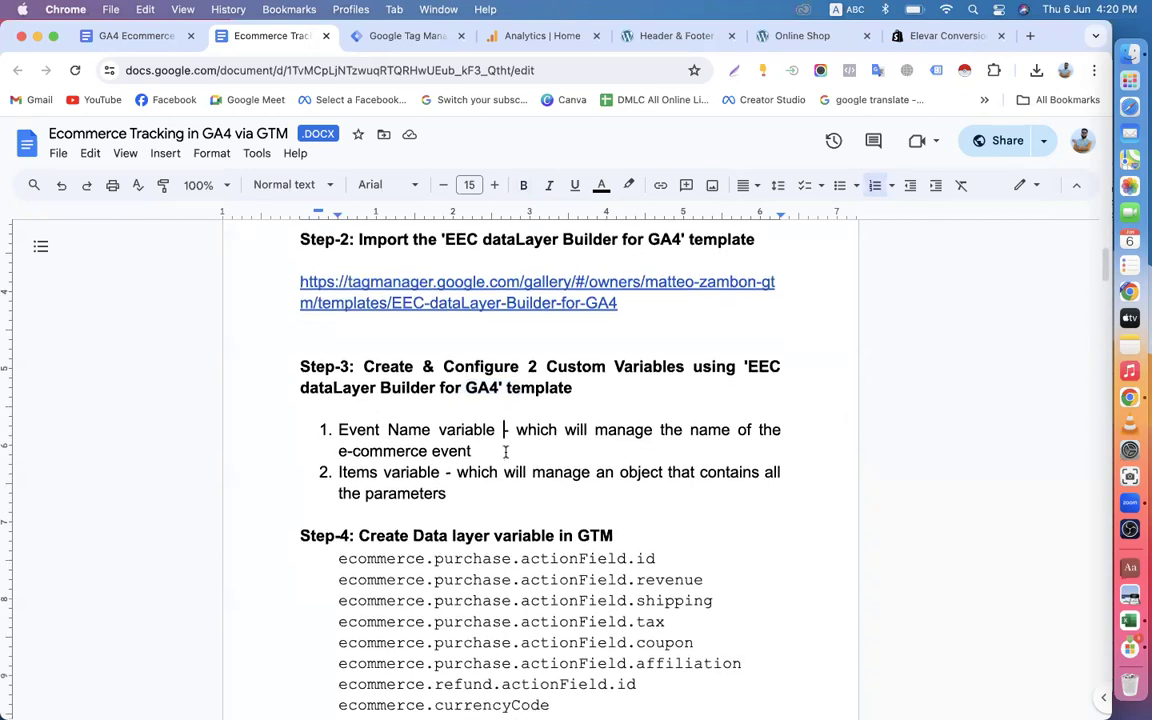
{"action": "scroll", "coordinate": [504, 452], "scroll_direction": "down", "scroll_amount": 2}
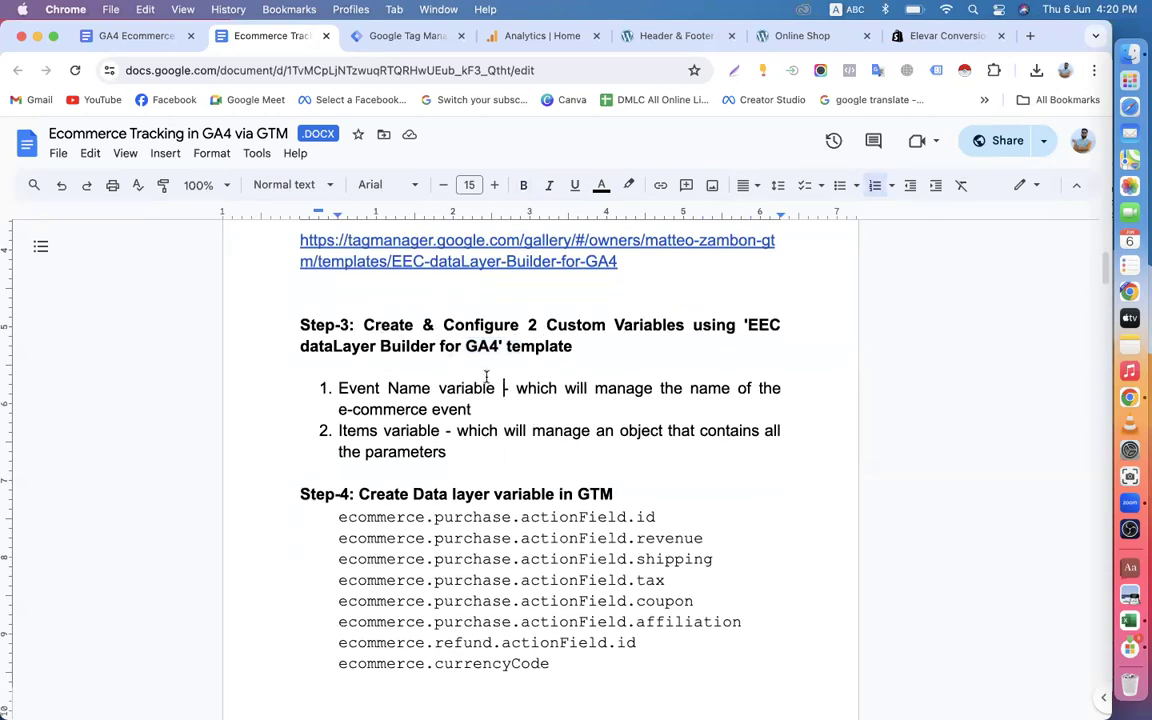
{"action": "scroll", "coordinate": [521, 388], "scroll_direction": "up", "scroll_amount": 1}
{"action": "left_click_drag", "start_coordinate": [528, 380], "coordinate": [733, 381]}
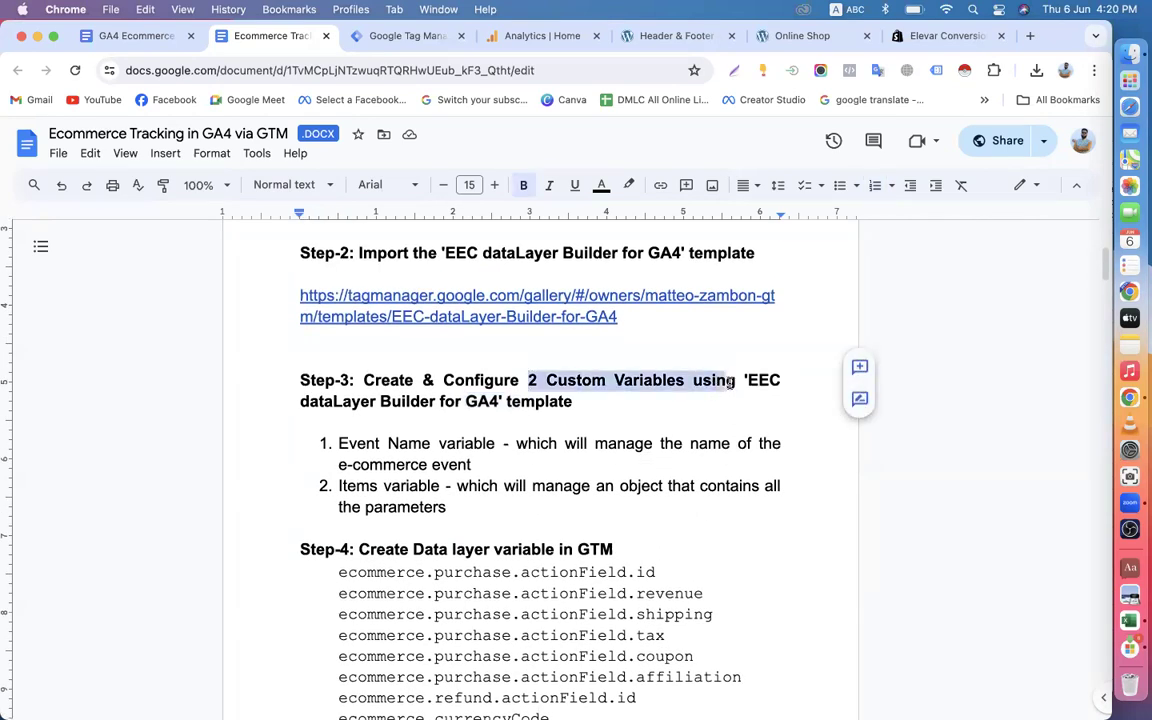
{"action": "left_click_drag", "start_coordinate": [340, 443], "coordinate": [494, 443]}
{"action": "left_click_drag", "start_coordinate": [340, 486], "coordinate": [440, 486]}
Start a new user-defined variable in the Tag Manager container.
{"action": "left_click", "coordinate": [362, 35]}
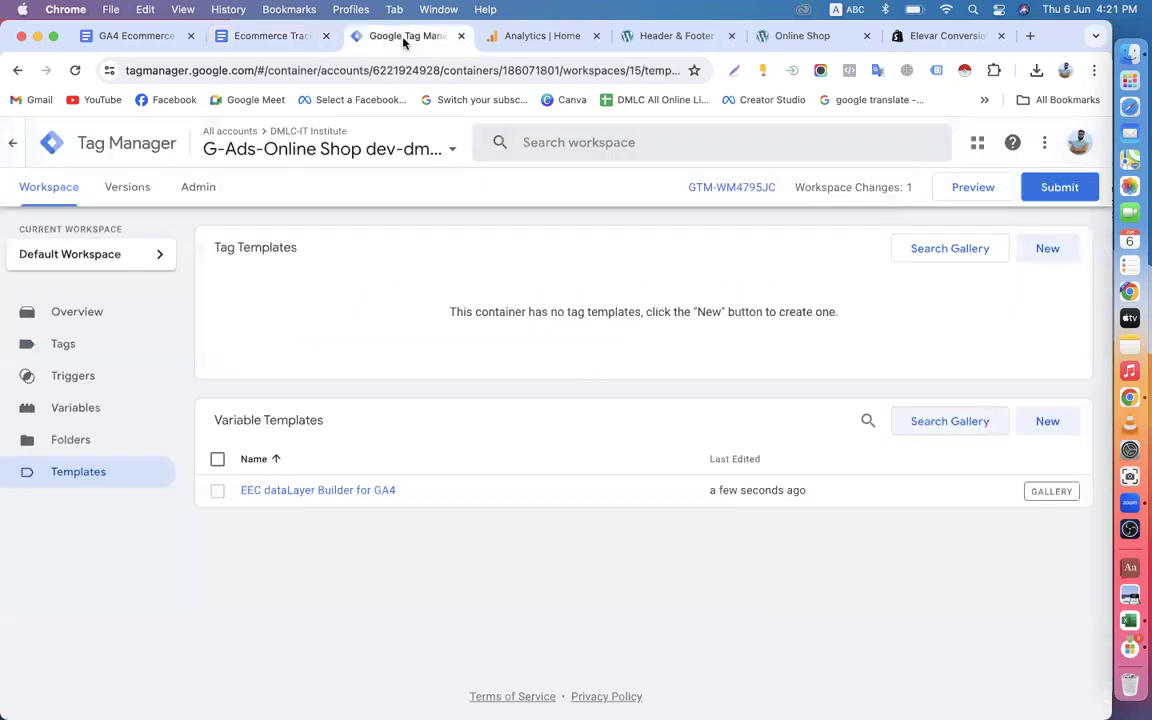
{"action": "left_click", "coordinate": [80, 413]}
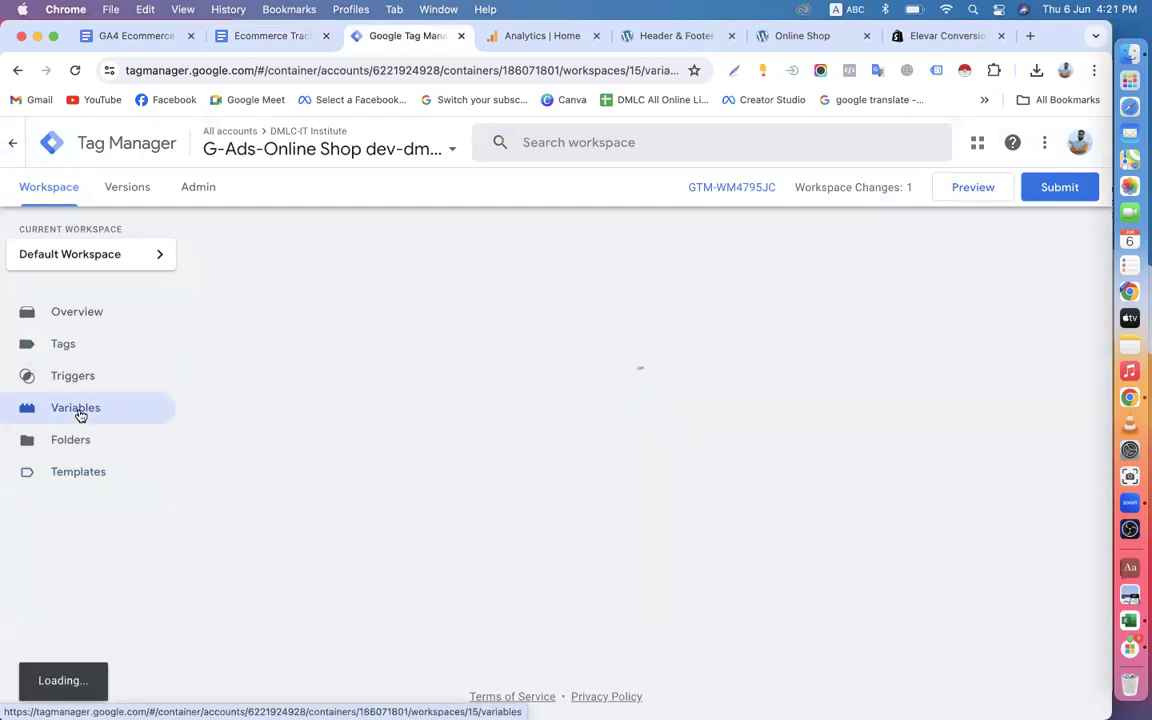
{"action": "scroll", "coordinate": [633, 522], "scroll_direction": "down", "scroll_amount": 5}
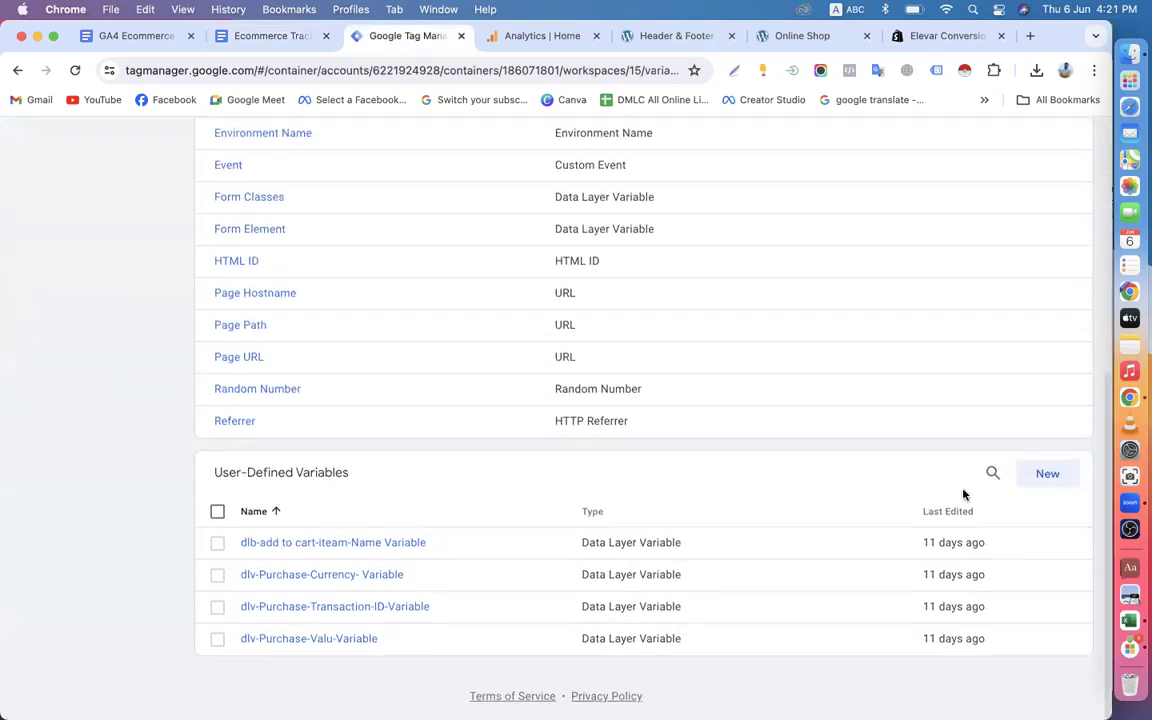
{"action": "left_click", "coordinate": [1048, 475]}
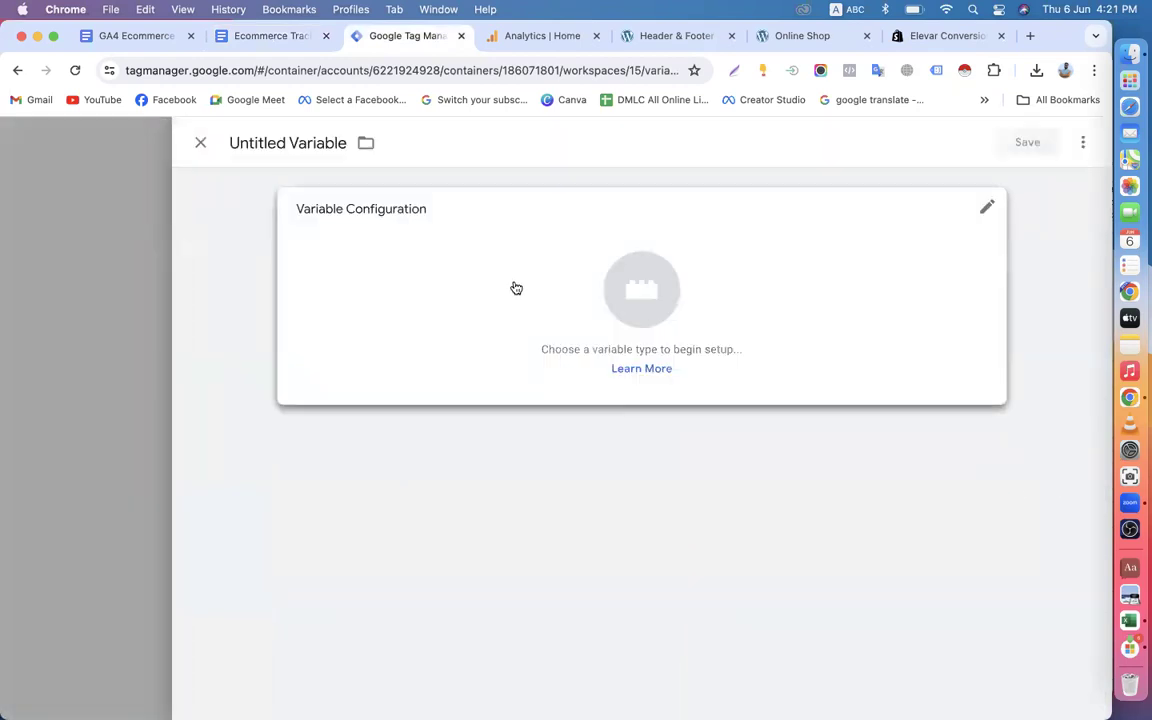
Name the new variable 'Event Name variable', copying the name from Step-3 of the guide document.
{"action": "left_click", "coordinate": [294, 36]}
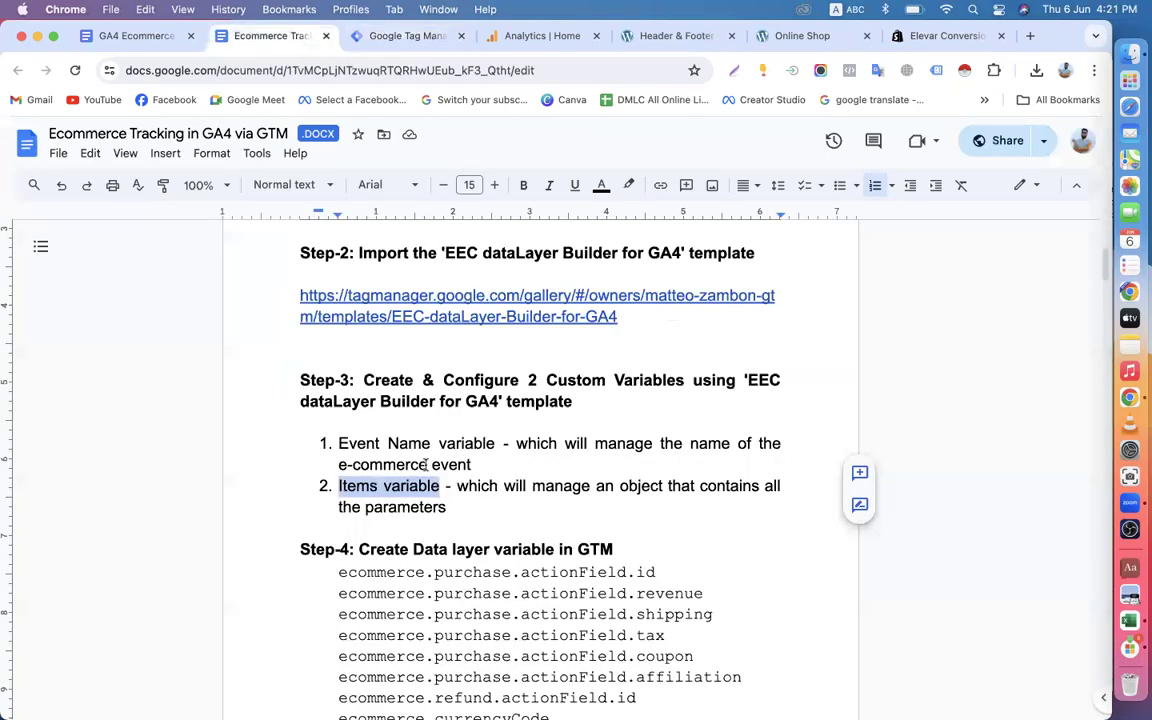
{"action": "left_click_drag", "start_coordinate": [338, 443], "coordinate": [493, 443]}
{"action": "right_click", "coordinate": [493, 443]}
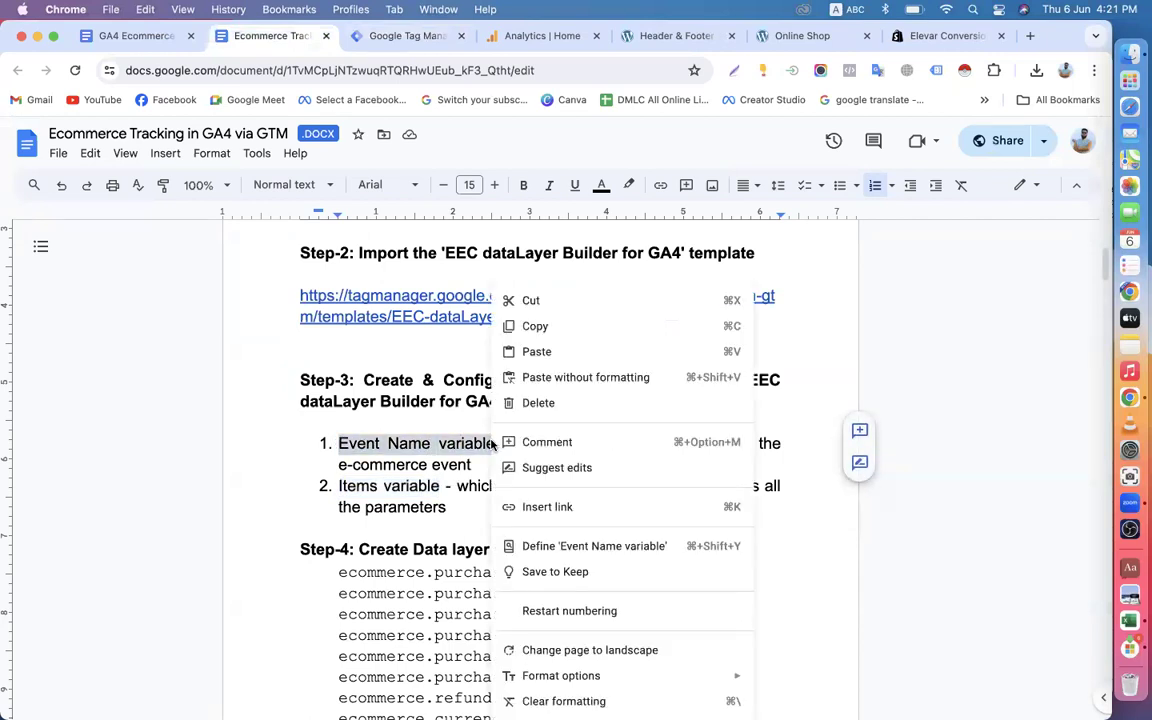
{"action": "left_click", "coordinate": [535, 327]}
{"action": "left_click", "coordinate": [398, 36]}
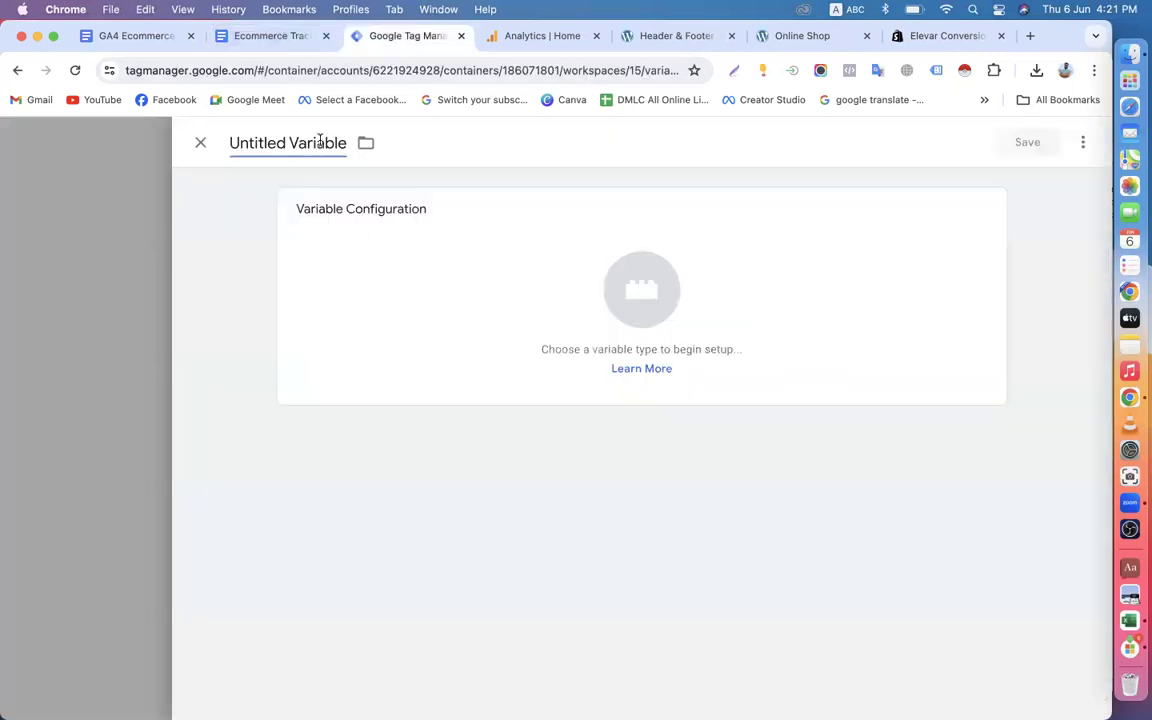
{"action": "key", "text": "super+a"}
{"action": "key", "text": "super+v"}
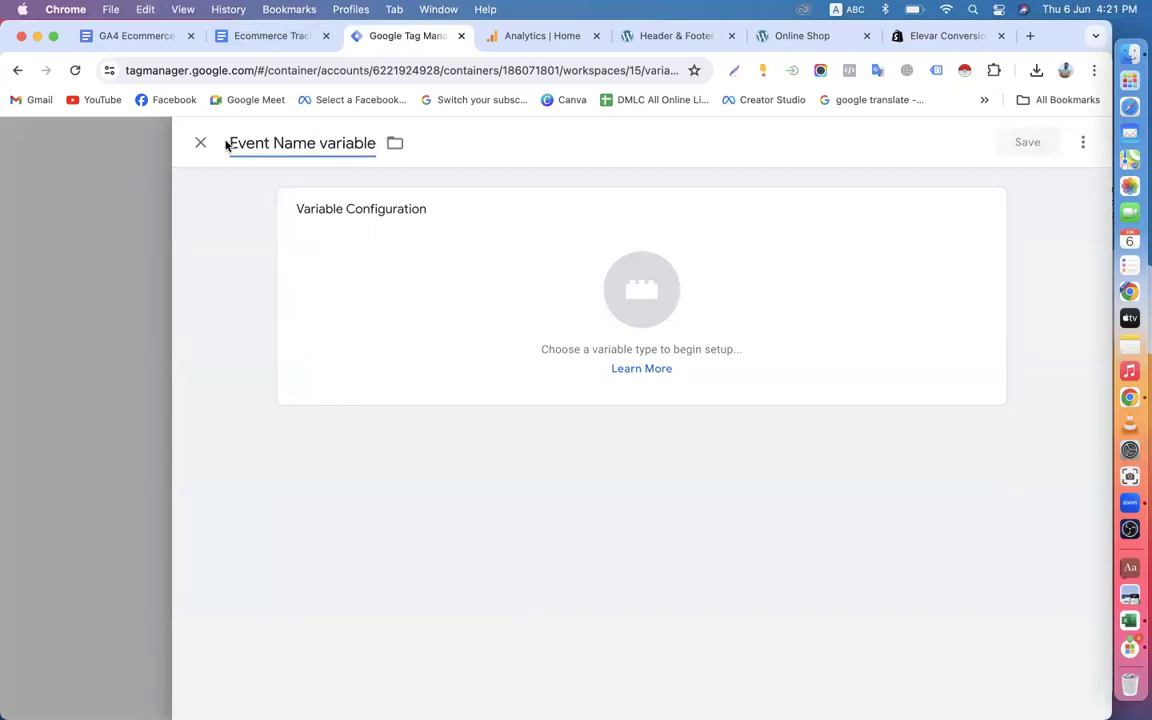
Rename the new variable as EEC-Event_Name-variable.
{"action": "left_click", "coordinate": [229, 142]}
{"action": "type", "text": "EEC"}
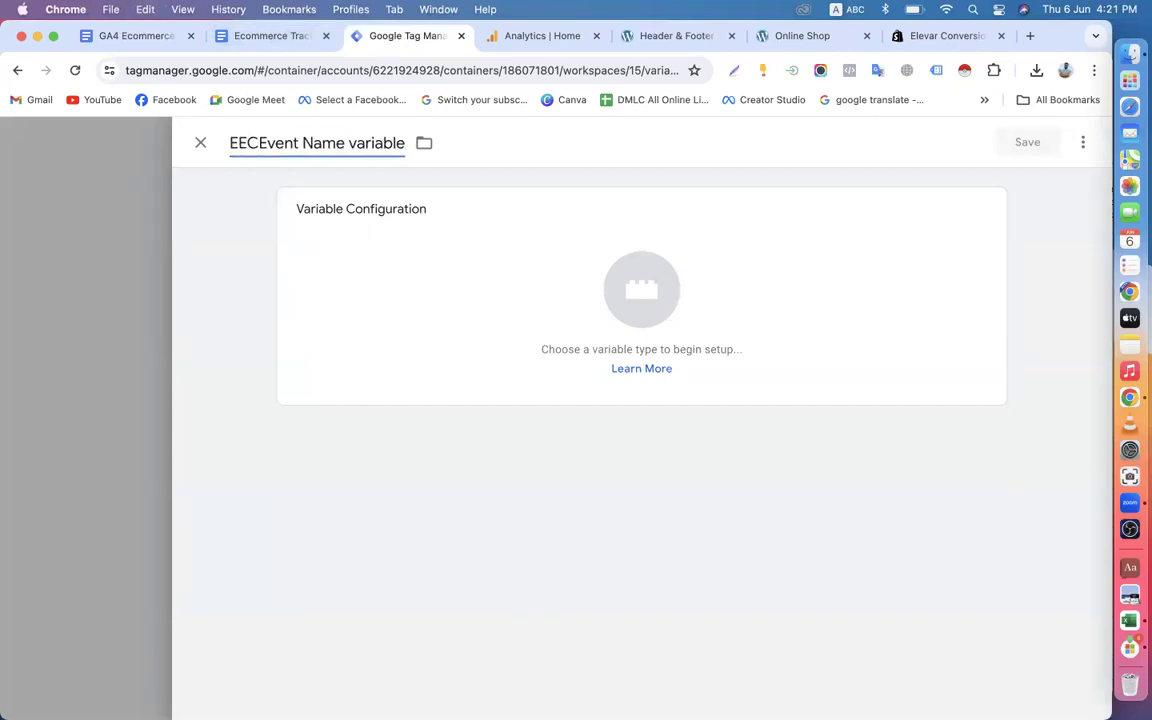
{"action": "type", "text": "-"}
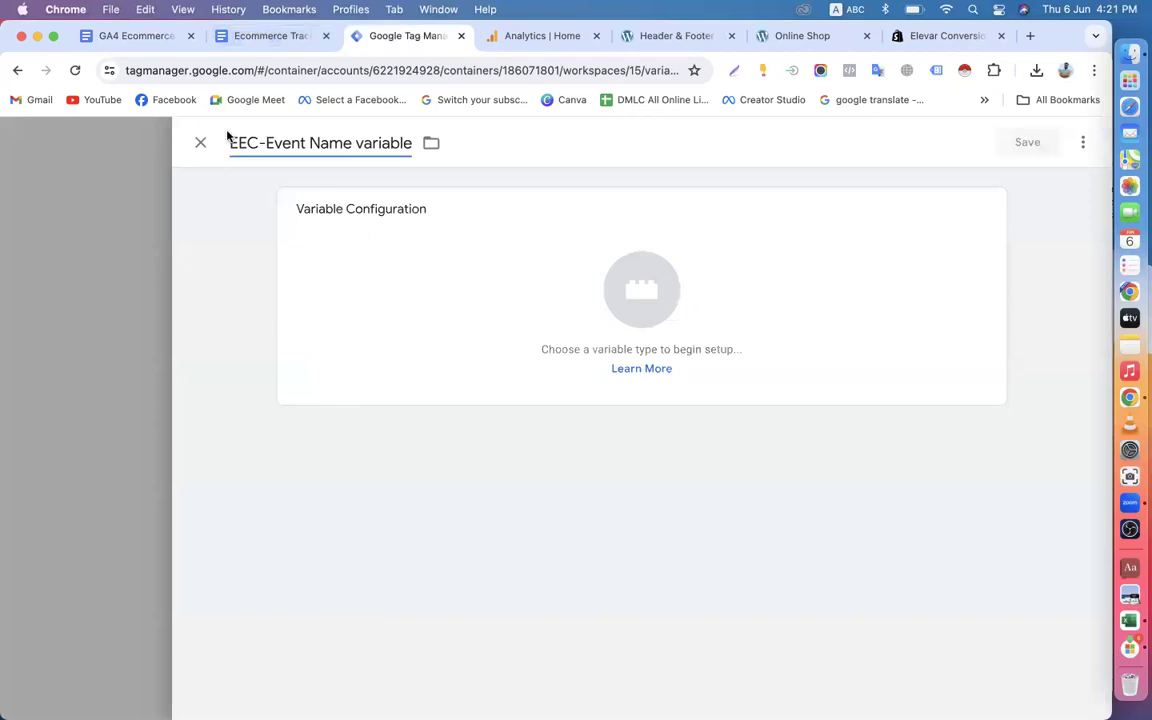
{"action": "left_click", "coordinate": [310, 143]}
{"action": "key", "text": "BackSpace"}
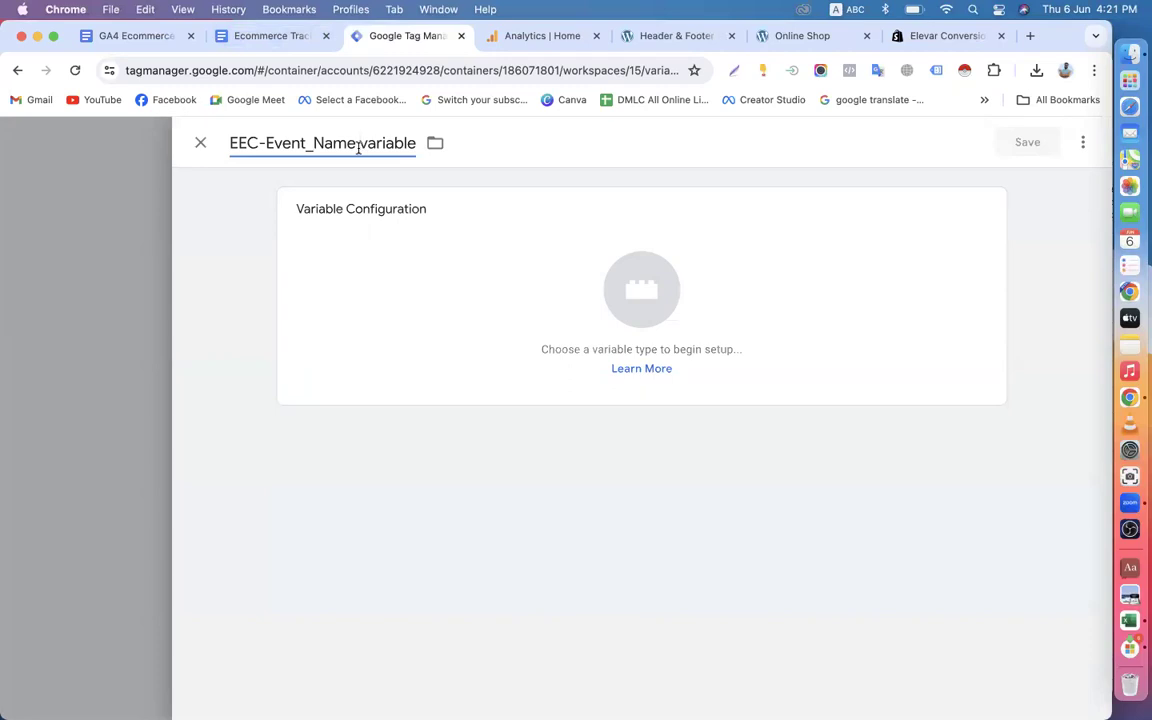
{"action": "type", "text": "-"}
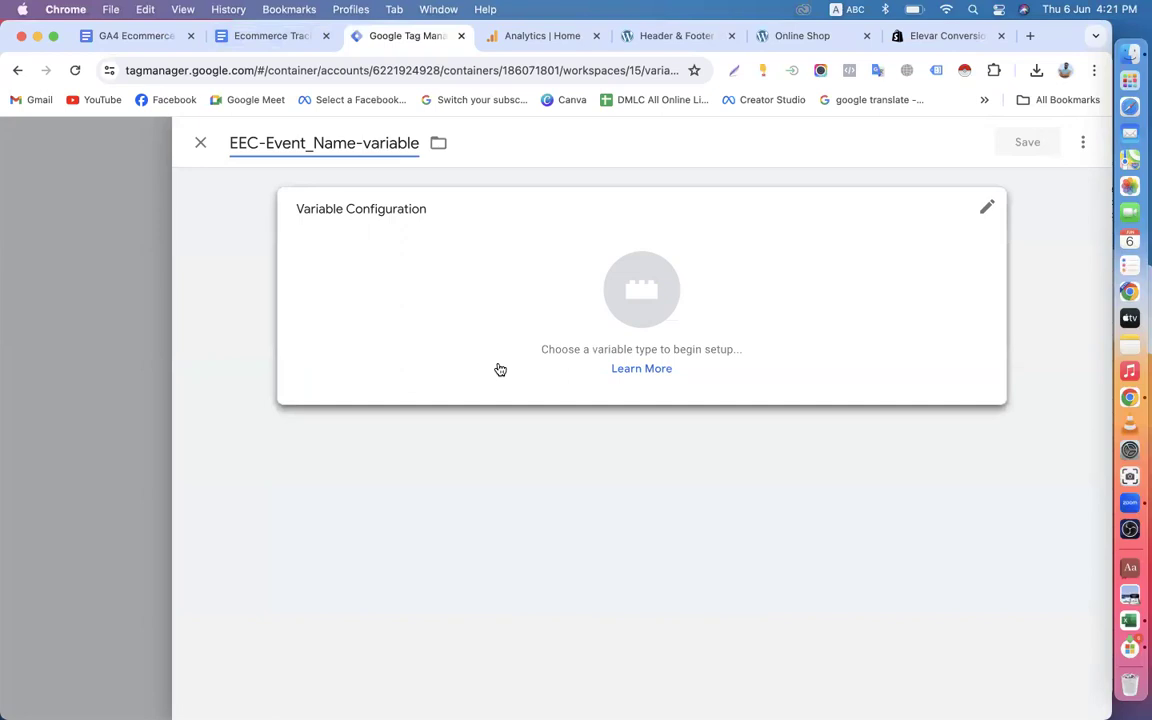
Set the variable's type to EEC dataLayer Builder for GA4 with the mode Event Name.
{"action": "left_click", "coordinate": [512, 334]}
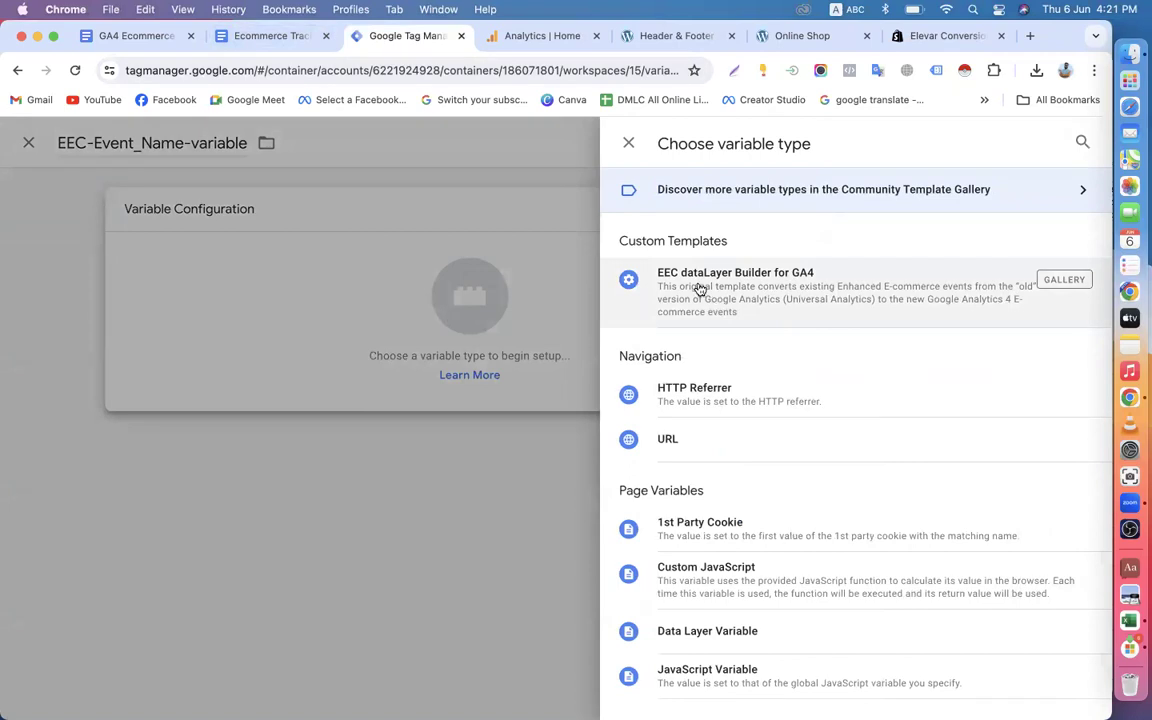
{"action": "left_click", "coordinate": [853, 297]}
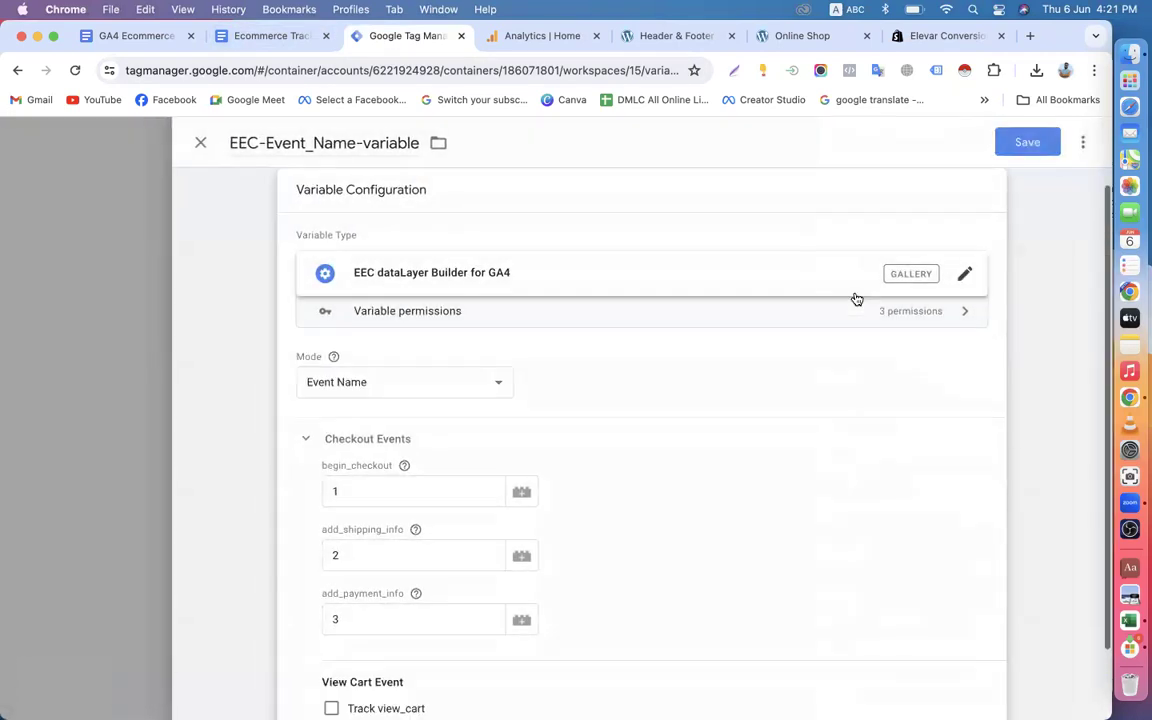
{"action": "left_click", "coordinate": [390, 383]}
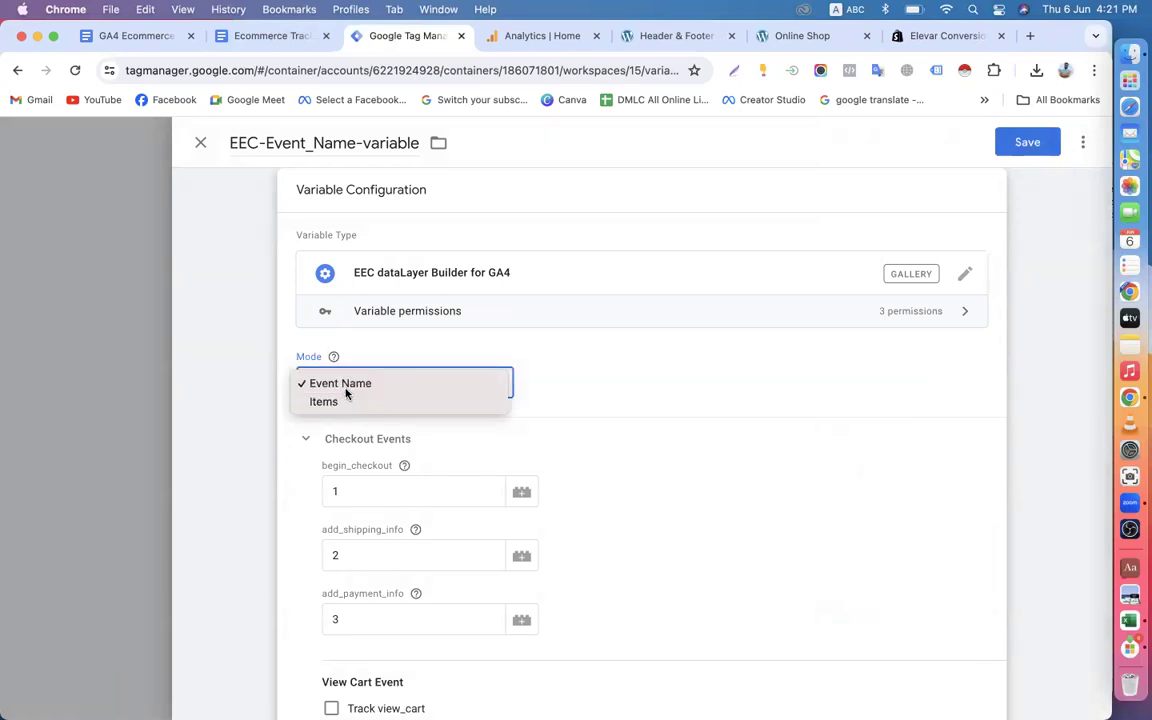
{"action": "left_click", "coordinate": [346, 388]}
{"action": "scroll", "coordinate": [346, 393], "scroll_direction": "down", "scroll_amount": 2}
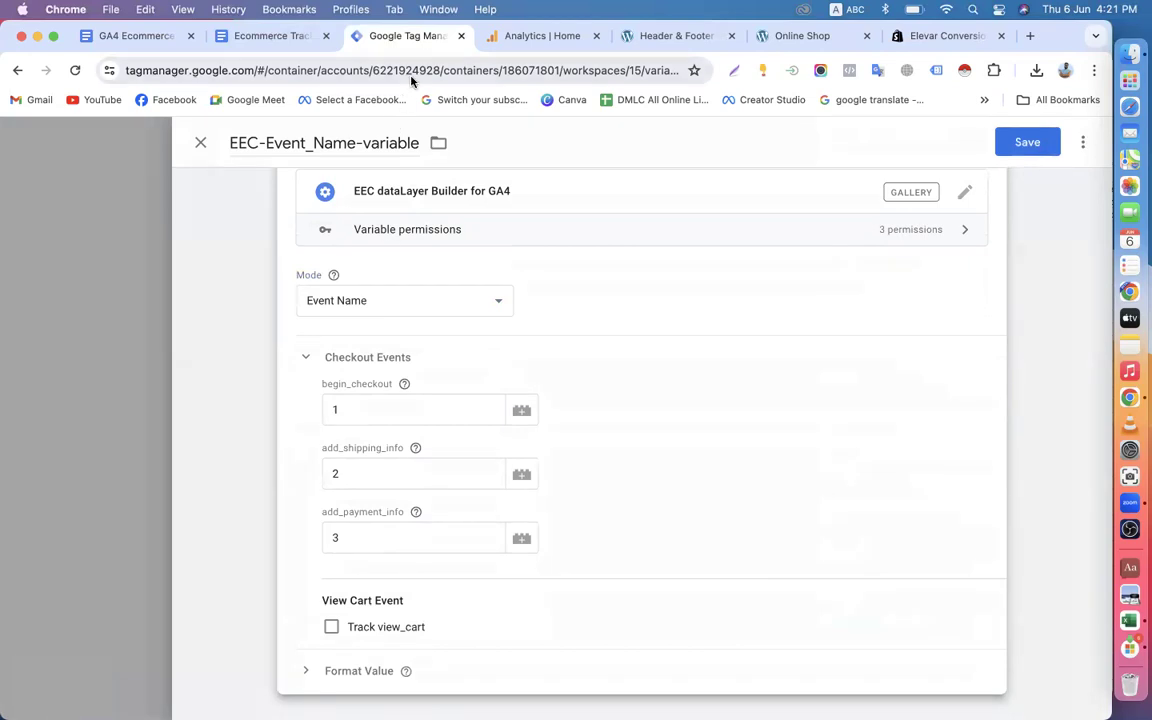
Switch to the Online Shop, add Fresh Orange Juice to the cart and proceed to checkout.
{"action": "left_click", "coordinate": [770, 40]}
{"action": "scroll", "coordinate": [415, 402], "scroll_direction": "down", "scroll_amount": 2}
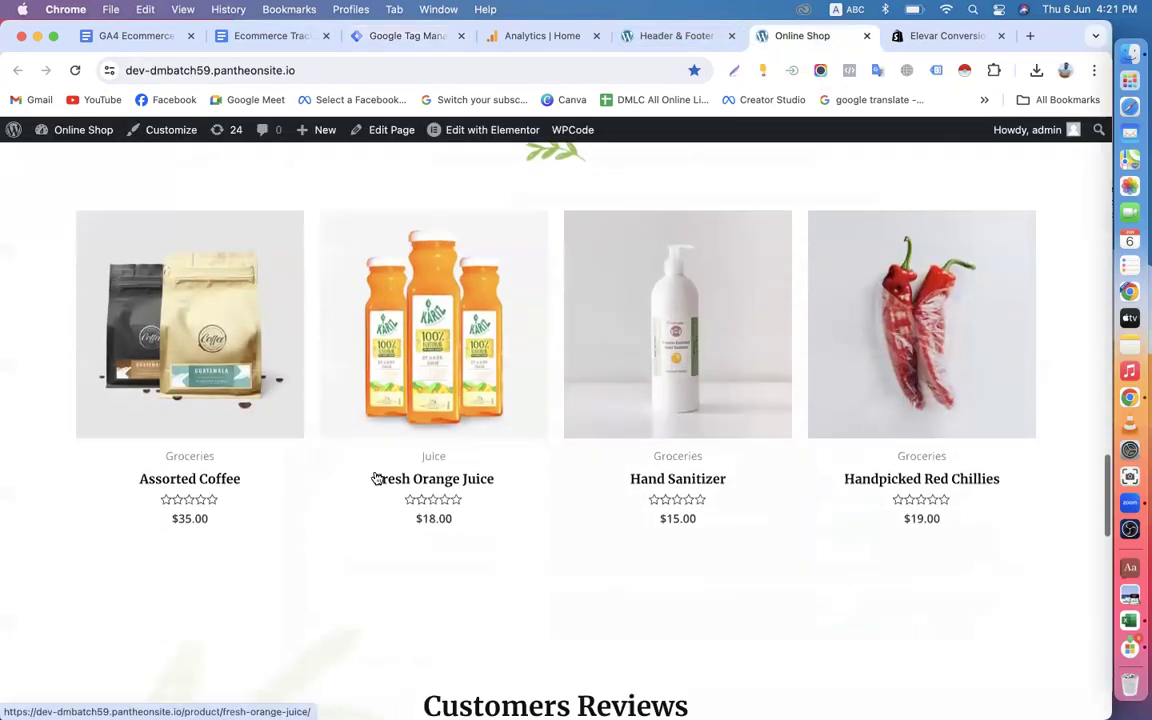
{"action": "left_click", "coordinate": [406, 345]}
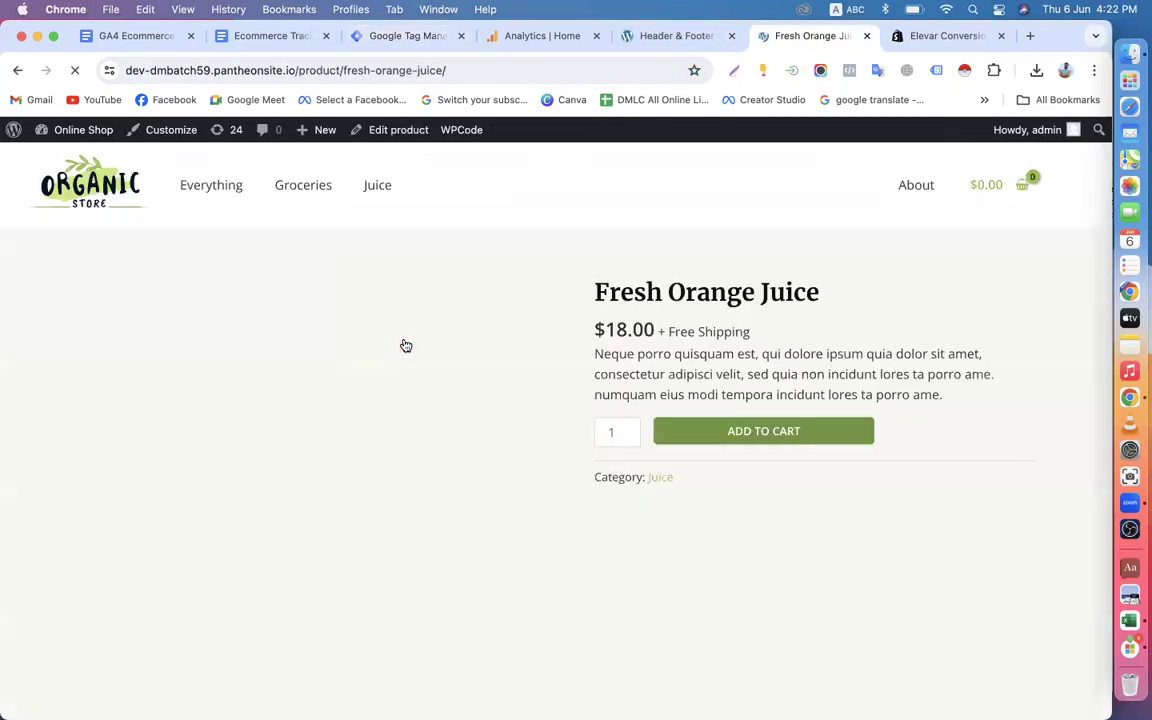
{"action": "scroll", "coordinate": [405, 345], "scroll_direction": "down", "scroll_amount": 2}
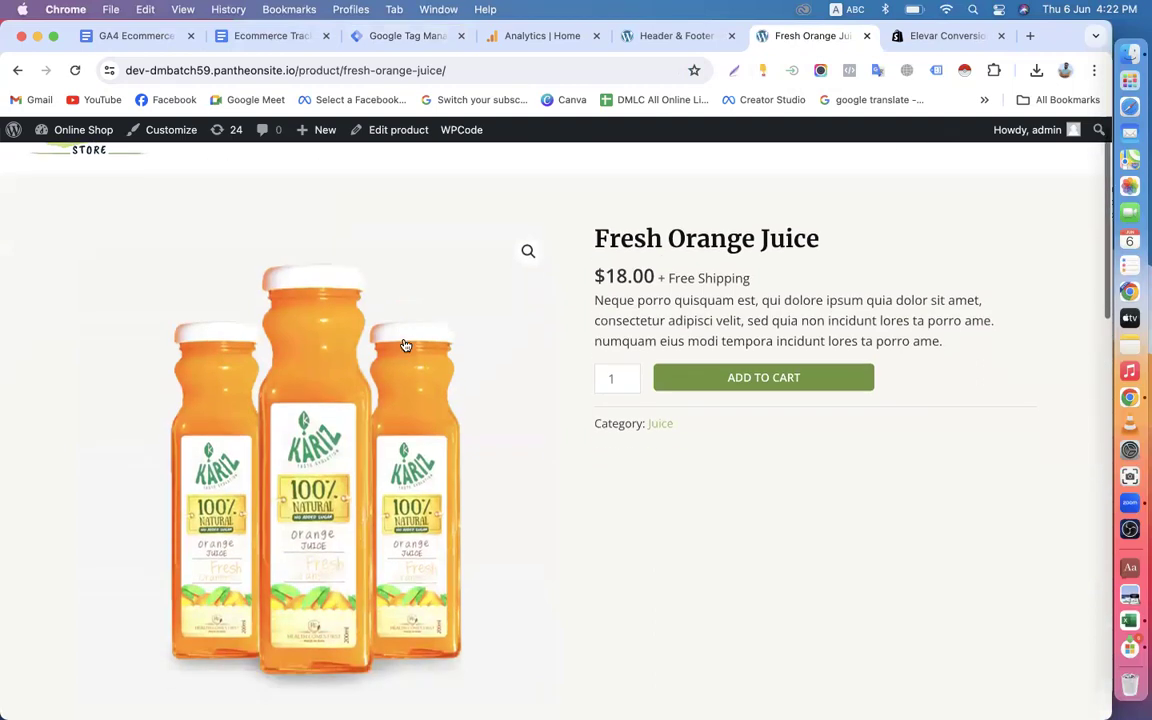
{"action": "left_click", "coordinate": [746, 320]}
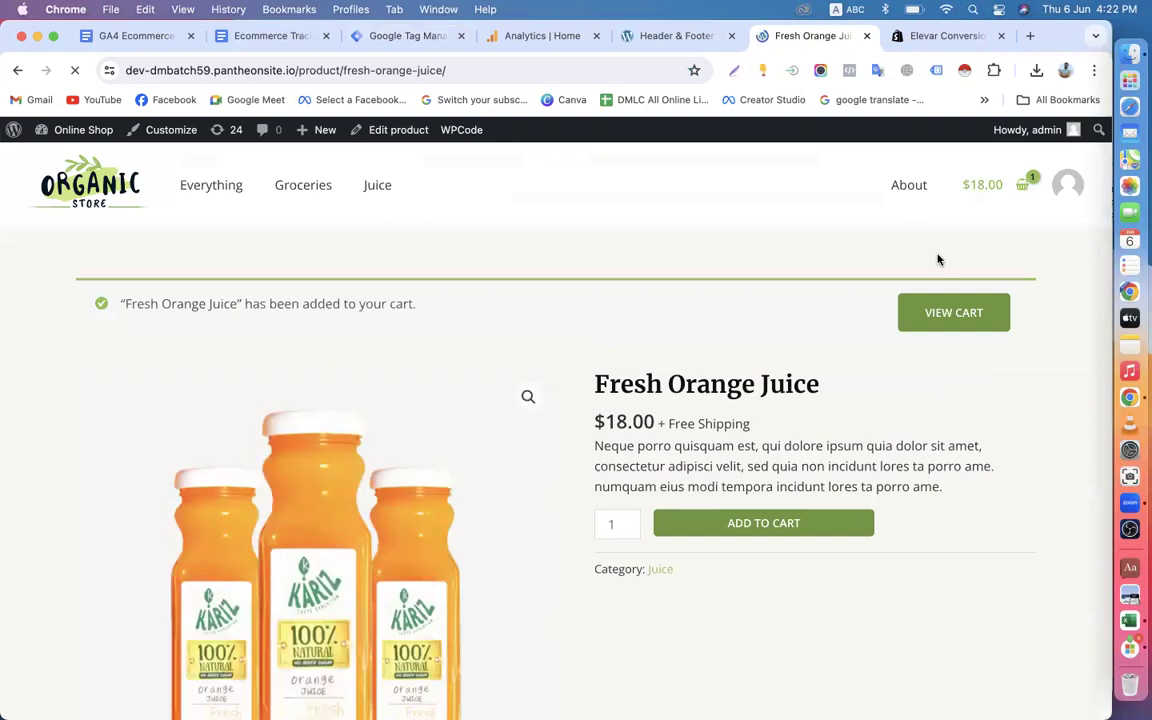
{"action": "left_click", "coordinate": [1023, 192]}
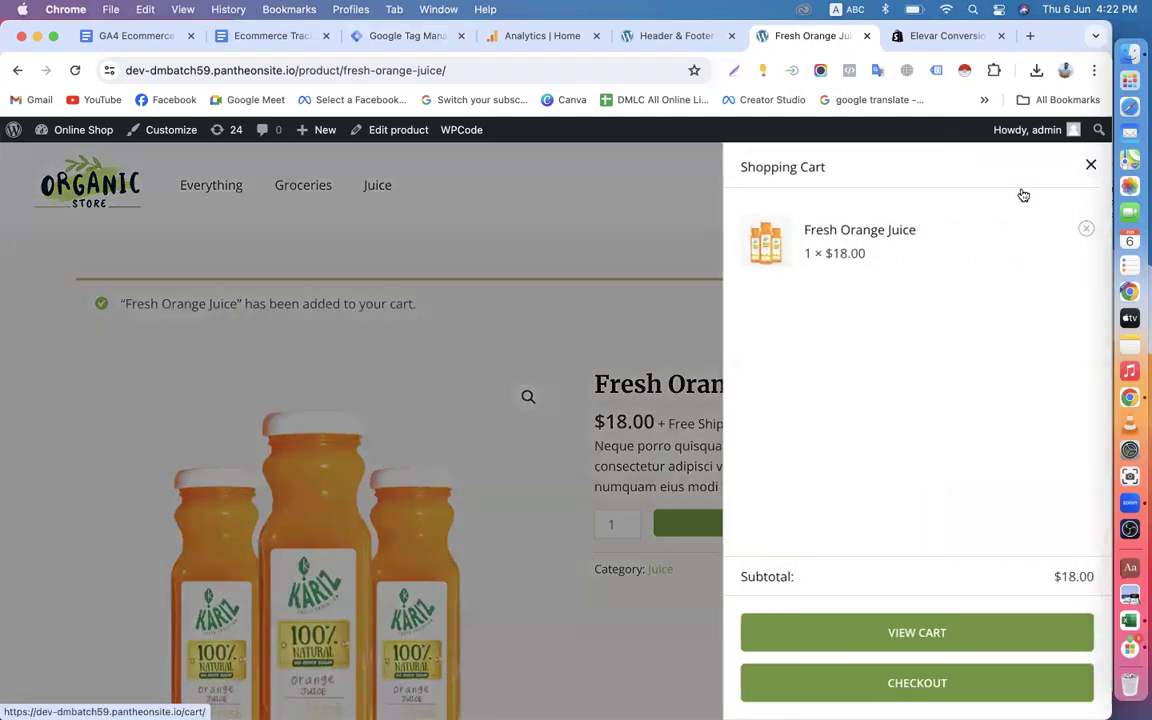
{"action": "left_click", "coordinate": [1035, 674]}
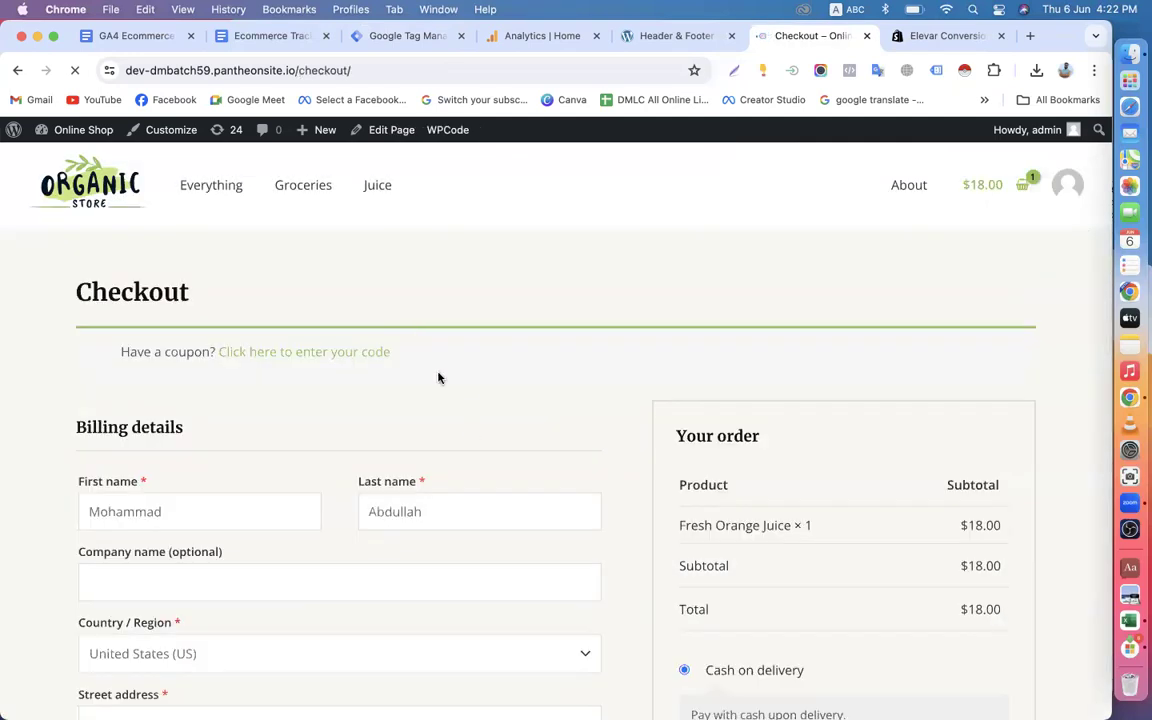
Look over the billing, additional information and payment fields of the shop's checkout page and return to Tag Manager.
{"action": "scroll", "coordinate": [384, 492], "scroll_direction": "down", "scroll_amount": 2}
{"action": "scroll", "coordinate": [384, 492], "scroll_direction": "down", "scroll_amount": 15}
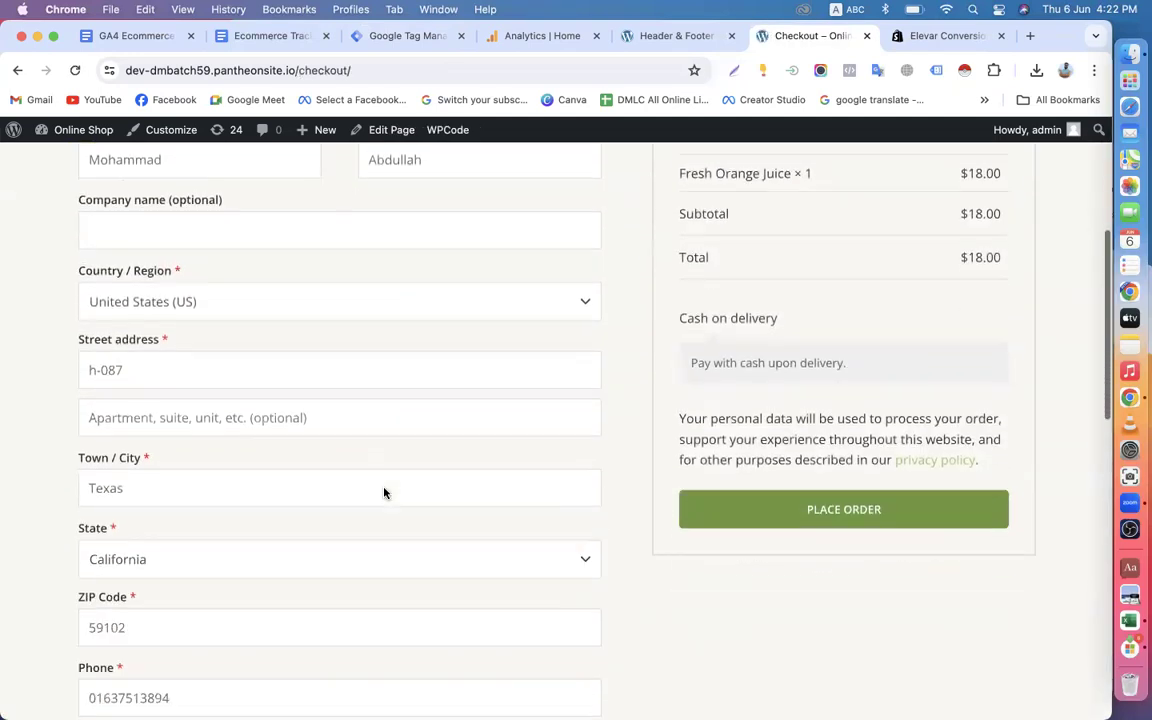
{"action": "scroll", "coordinate": [271, 429], "scroll_direction": "up", "scroll_amount": 4}
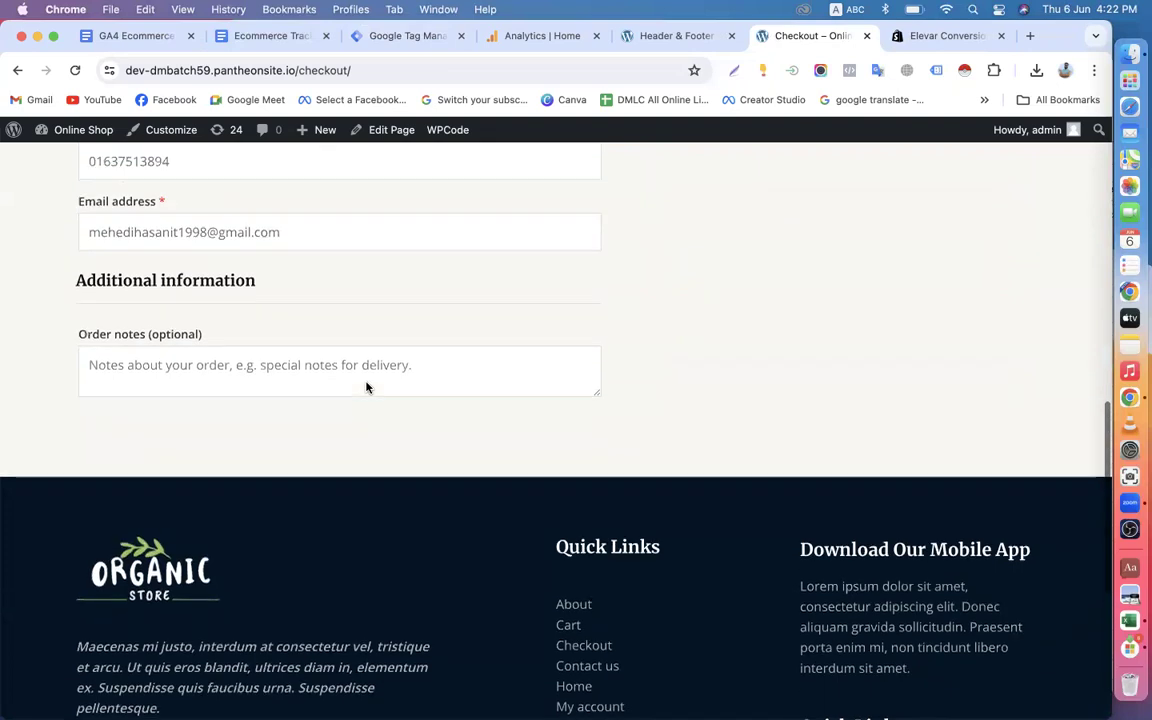
{"action": "scroll", "coordinate": [415, 400], "scroll_direction": "up", "scroll_amount": 8}
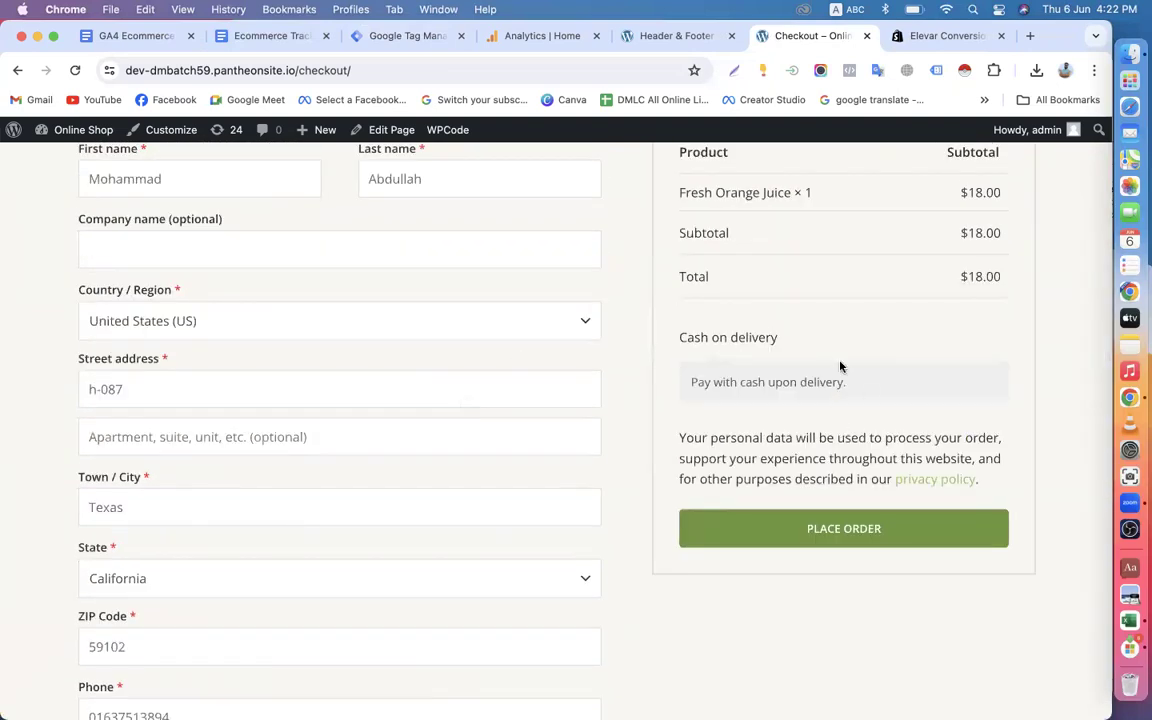
{"action": "left_click", "coordinate": [380, 36]}
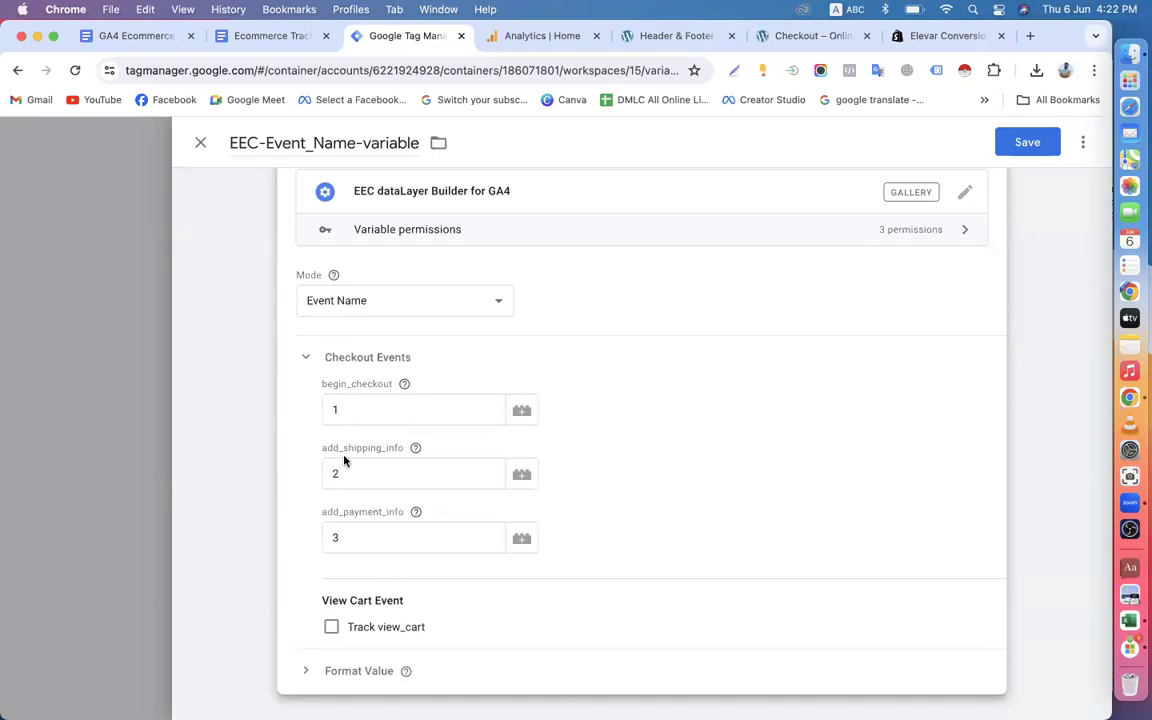
Enable view_cart tracking in the Event Name variable and set its view_cart step to 1.
{"action": "left_click", "coordinate": [331, 628]}
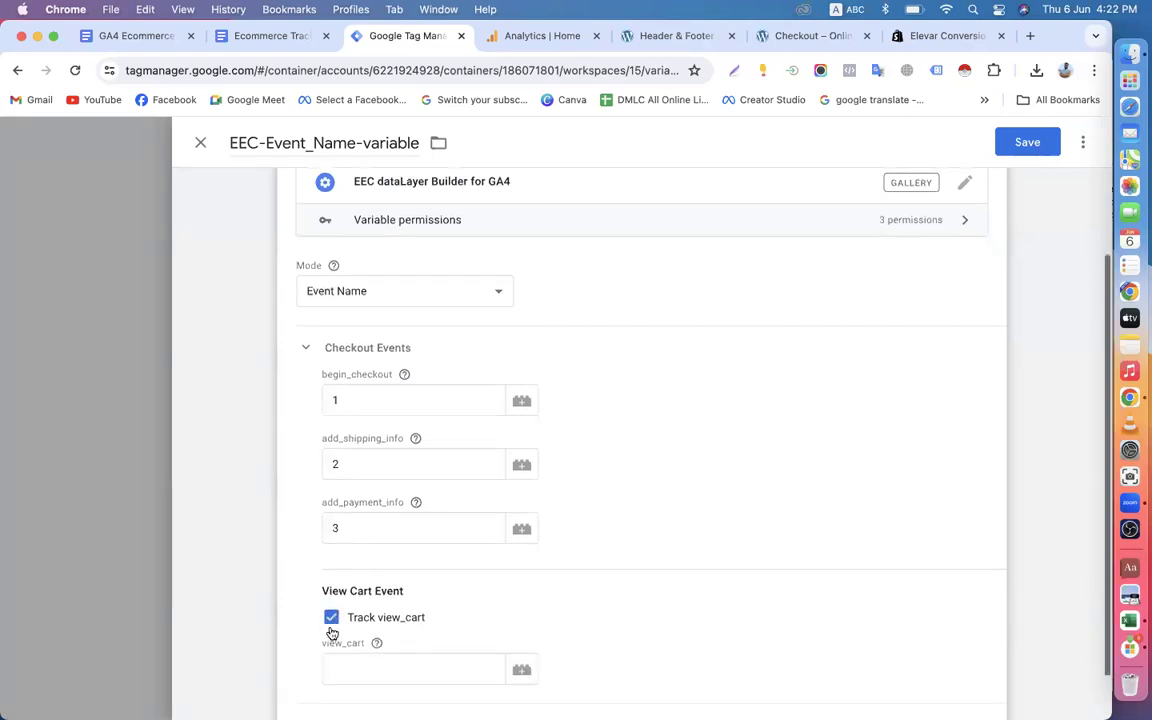
{"action": "scroll", "coordinate": [340, 625], "scroll_direction": "down", "scroll_amount": 2}
{"action": "left_click", "coordinate": [353, 616]}
{"action": "type", "text": "1"}
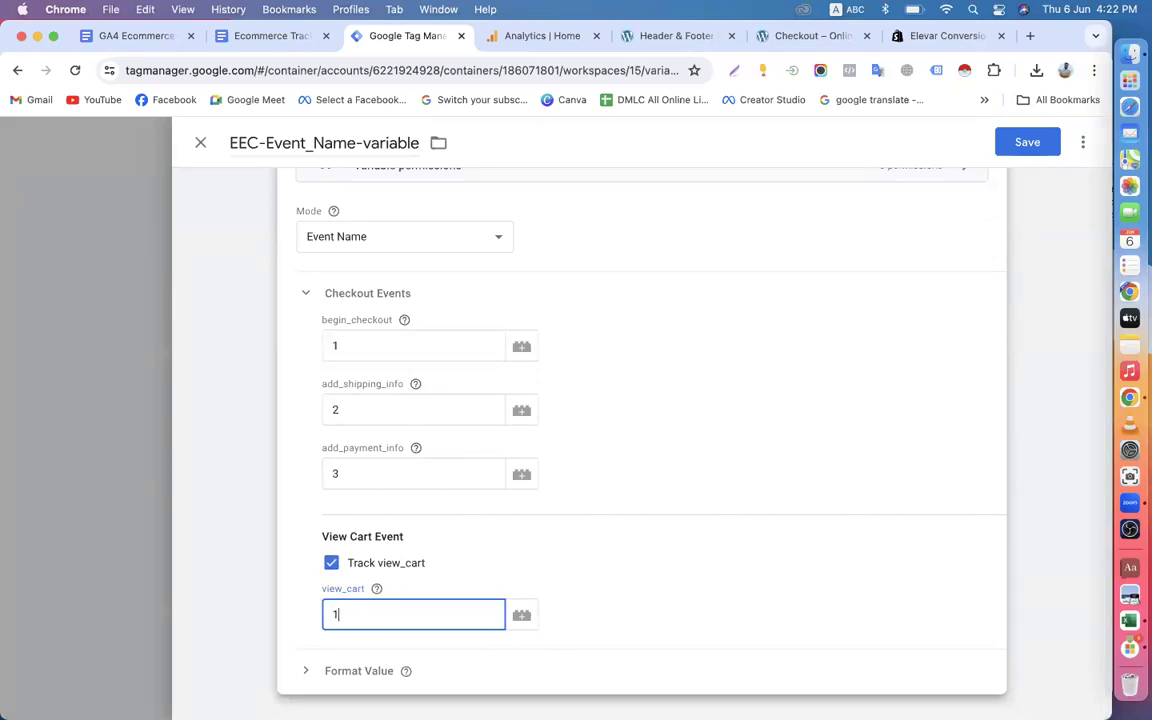
Set the checkout event steps to 2 for begin_checkout, 3 for add_shipping_info and 4 for add_payment_info.
{"action": "left_click", "coordinate": [352, 346]}
{"action": "type", "text": "2"}
{"action": "left_click", "coordinate": [344, 406]}
{"action": "key", "text": "BackSpace"}
{"action": "type", "text": "3"}
{"action": "left_click", "coordinate": [361, 472]}
{"action": "key", "text": "BackSpace"}
{"action": "type", "text": "4"}
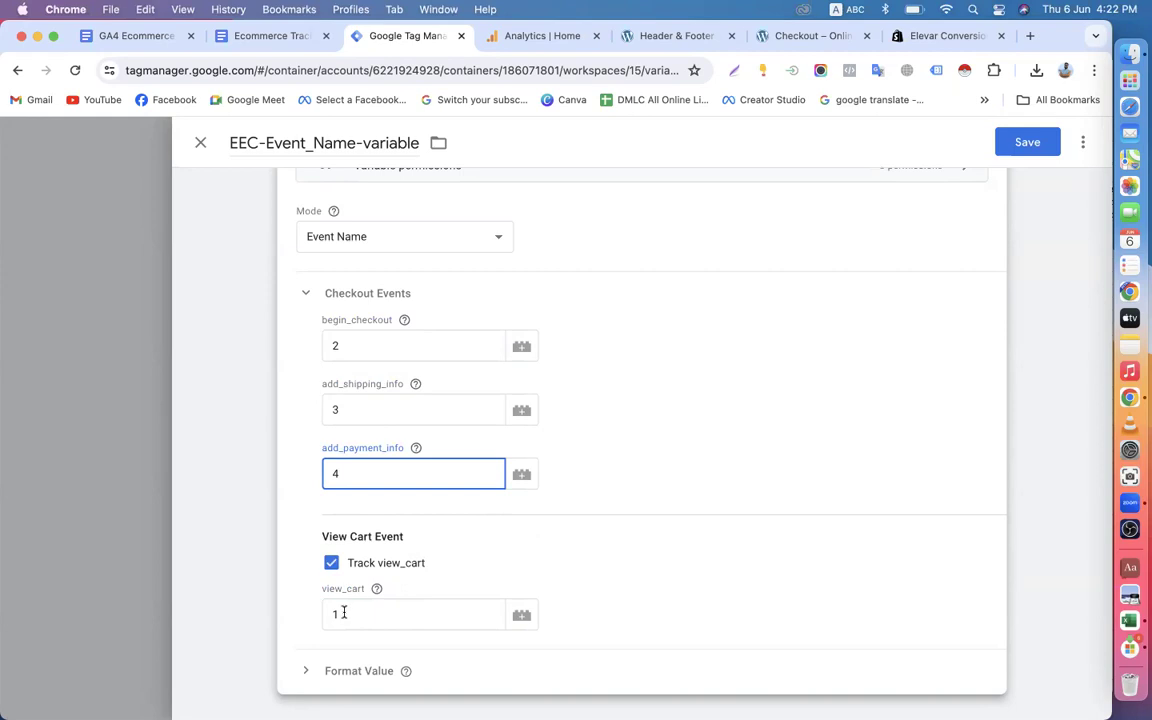
{"action": "left_click", "coordinate": [489, 263]}
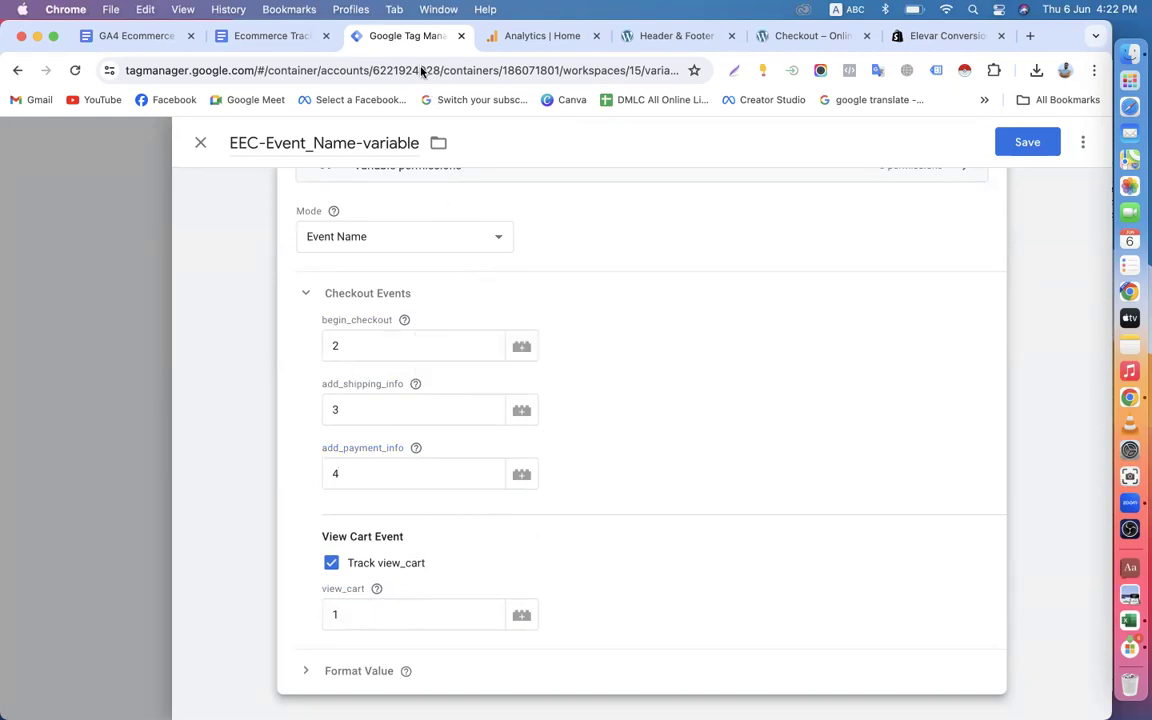
Recheck the shop's checkout page and save EEC-Event_Name-variable in Tag Manager.
{"action": "left_click", "coordinate": [834, 40]}
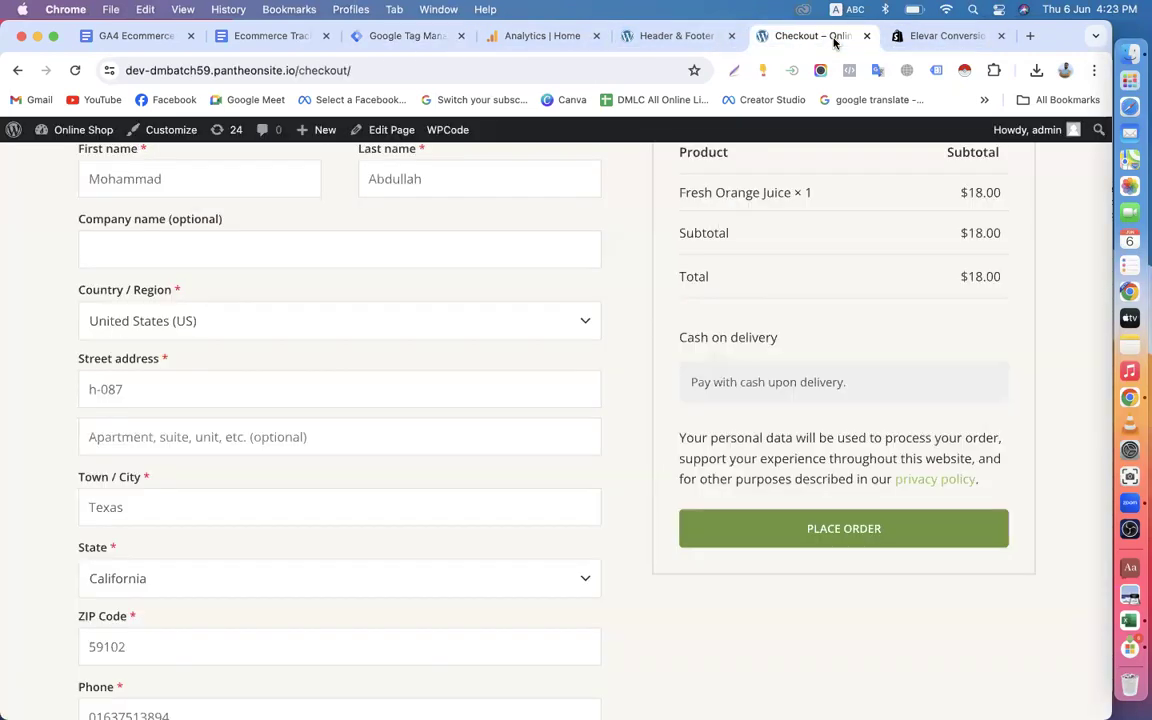
{"action": "scroll", "coordinate": [743, 332], "scroll_direction": "up", "scroll_amount": 5}
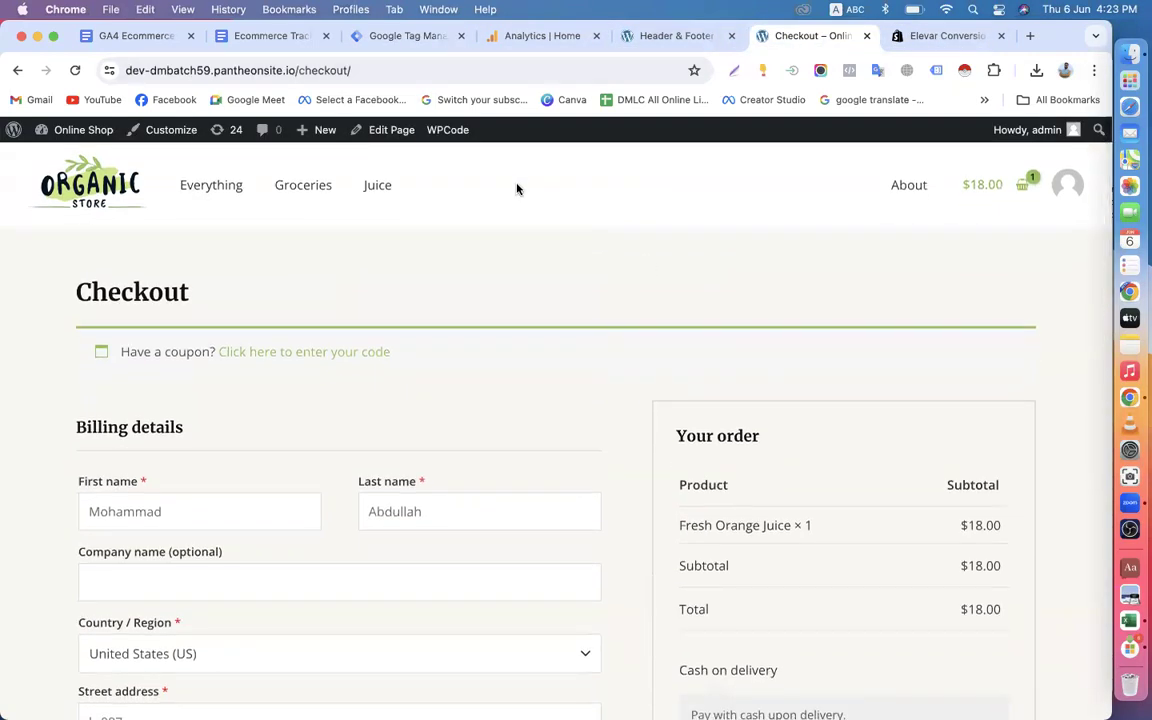
{"action": "left_click", "coordinate": [378, 37]}
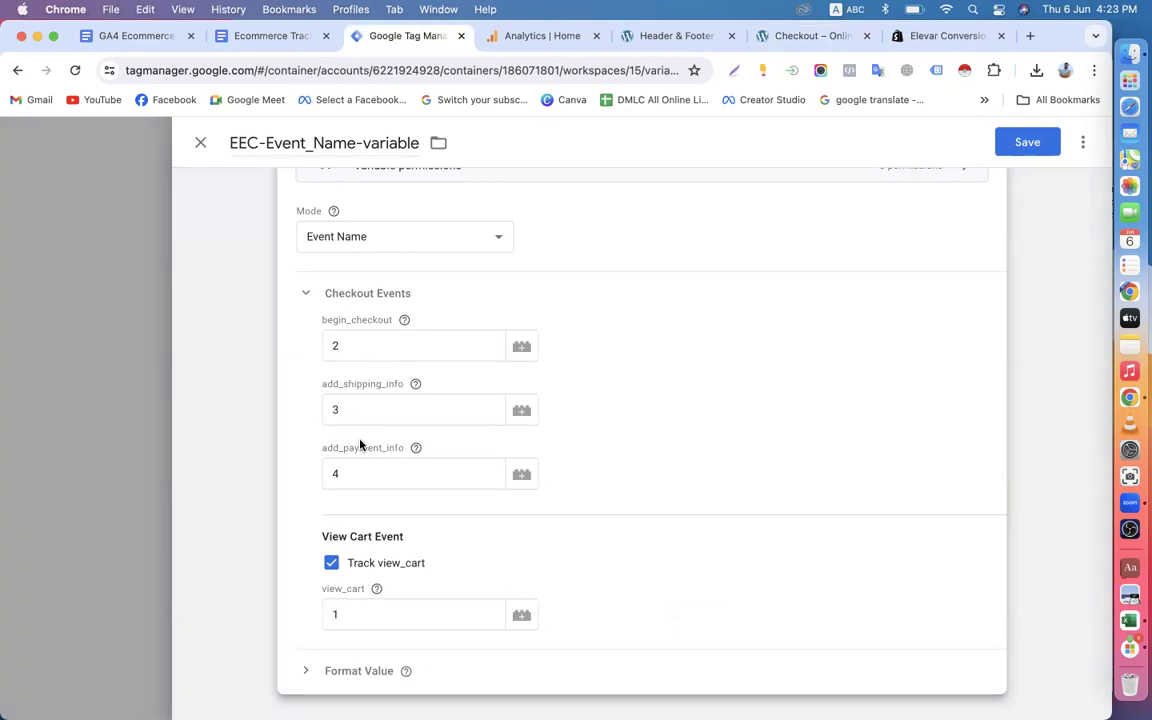
{"action": "scroll", "coordinate": [753, 352], "scroll_direction": "up", "scroll_amount": 3}
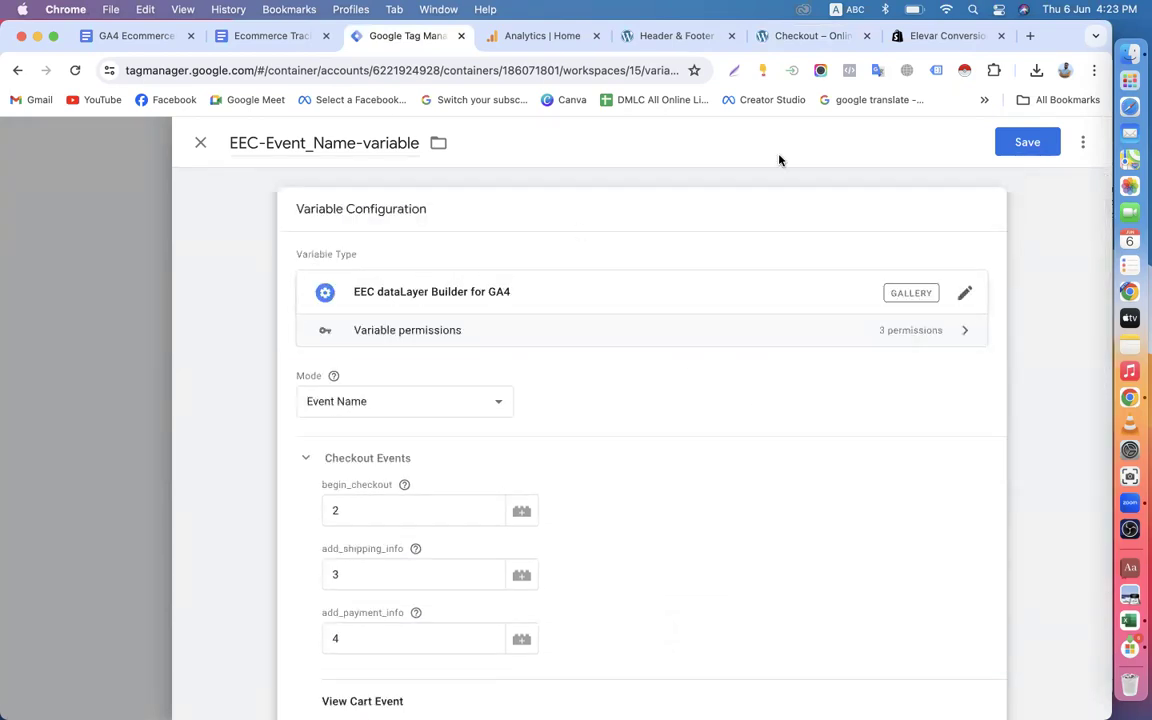
{"action": "left_click", "coordinate": [1030, 146]}
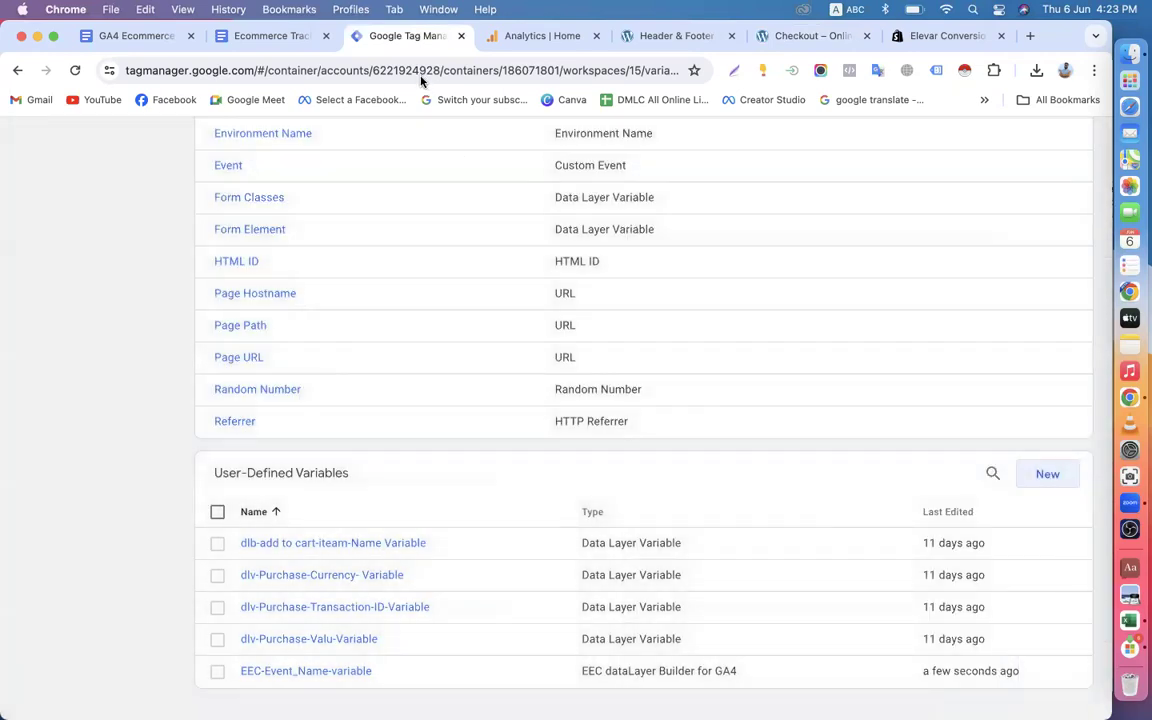
Copy the name 'Items variable' from Step-3 of the Ecommerce Tracking guide document.
{"action": "left_click", "coordinate": [265, 36]}
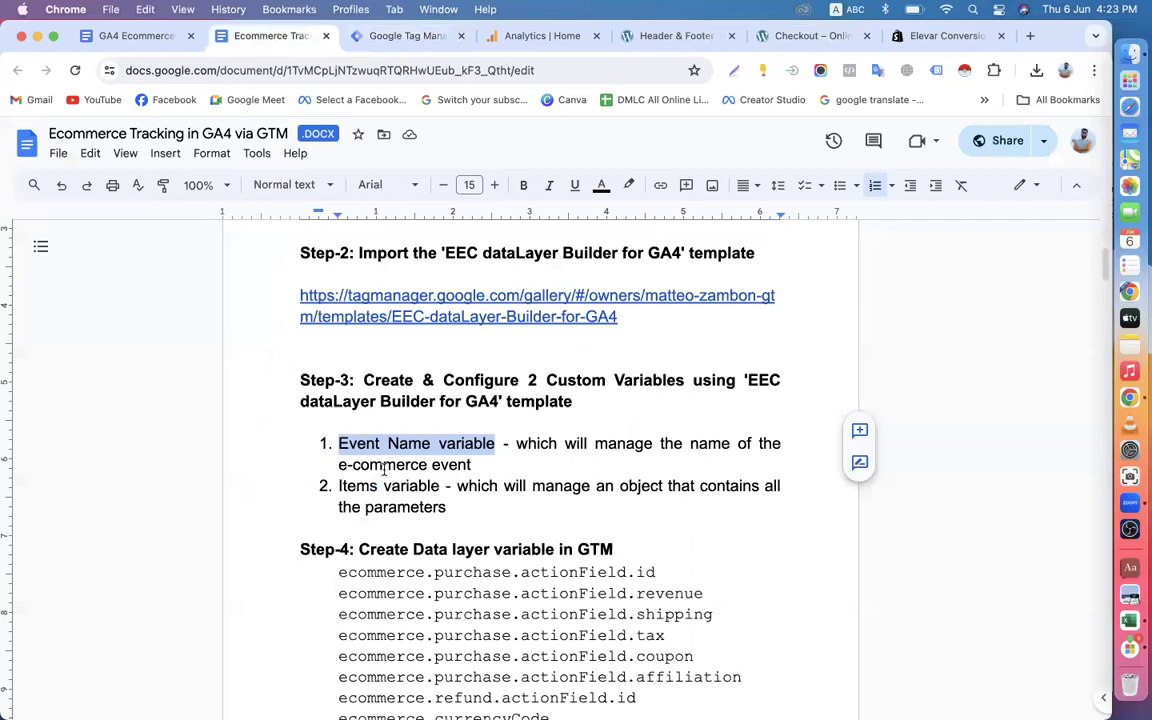
{"action": "scroll", "coordinate": [384, 469], "scroll_direction": "down", "scroll_amount": 3}
{"action": "left_click_drag", "start_coordinate": [339, 343], "coordinate": [438, 343]}
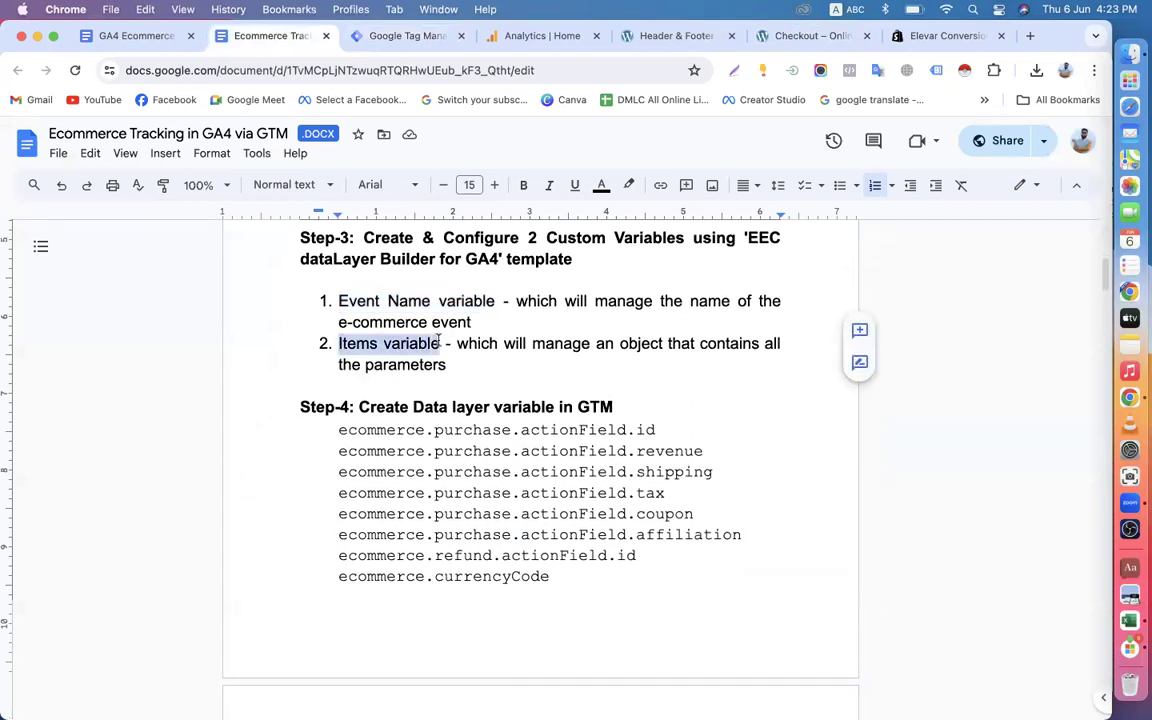
{"action": "right_click", "coordinate": [438, 343]}
{"action": "left_click", "coordinate": [460, 327]}
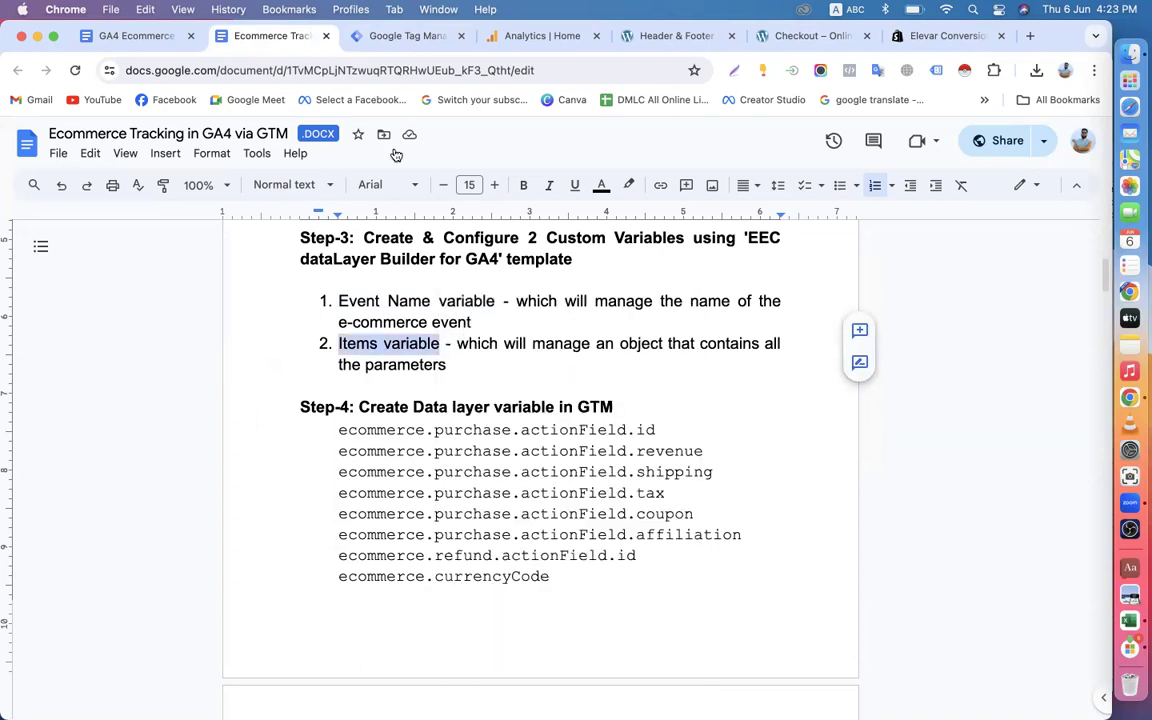
Return to Tag Manager and start another user-defined variable.
{"action": "left_click", "coordinate": [399, 38]}
{"action": "scroll", "coordinate": [481, 571], "scroll_direction": "down", "scroll_amount": 1}
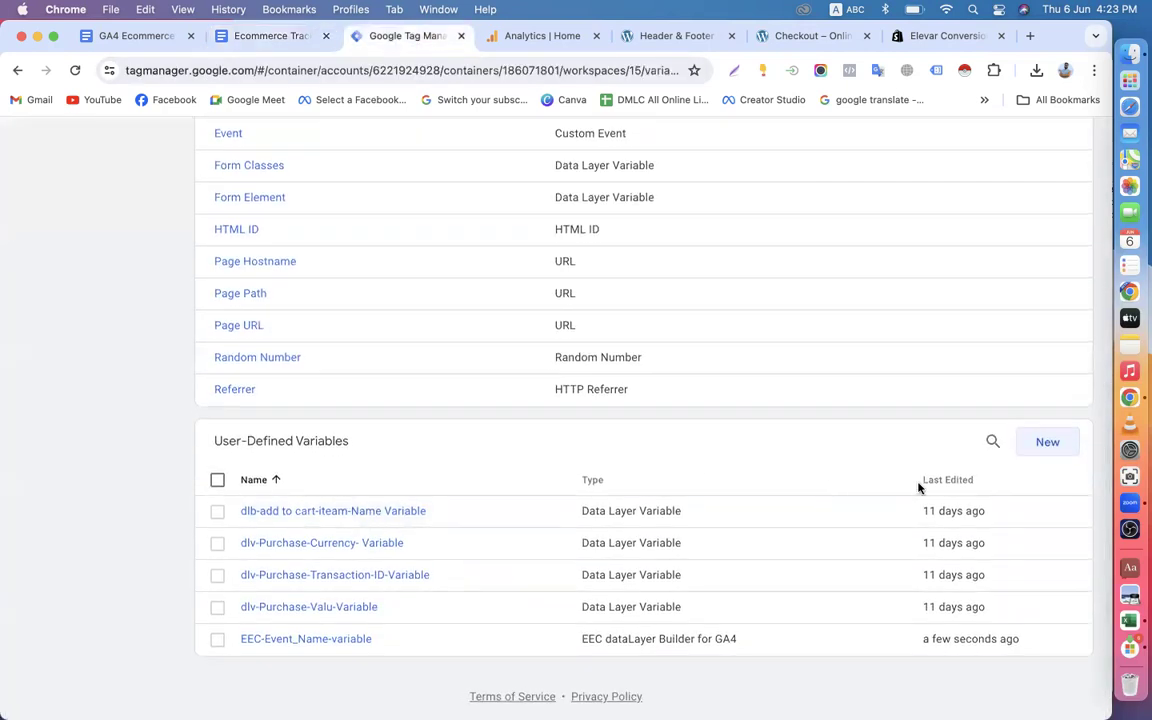
{"action": "left_click", "coordinate": [1047, 442]}
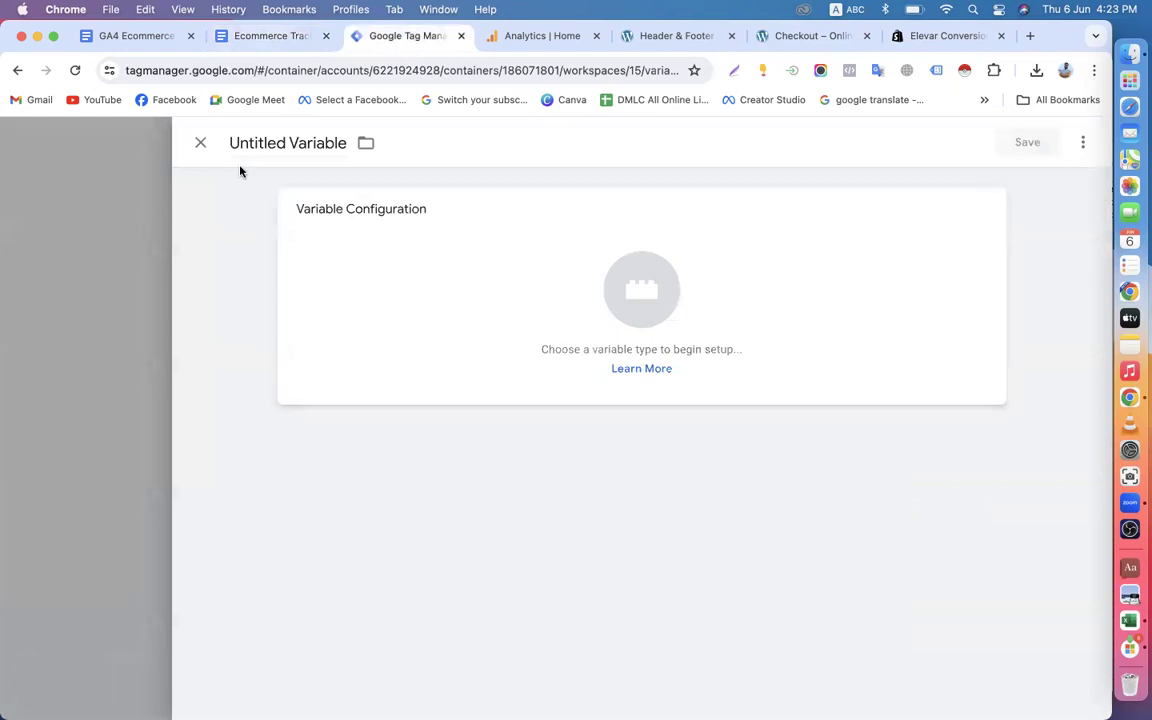
Name the new variable EEC-Items-variable, using the copied name from the guide document.
{"action": "left_click", "coordinate": [291, 145]}
{"action": "key", "text": "BackSpace"}
{"action": "key", "text": "BackSpace"}
{"action": "key", "text": "BackSpace"}
{"action": "key", "text": "BackSpace"}
{"action": "key", "text": "BackSpace"}
{"action": "key", "text": "BackSpace"}
{"action": "key", "text": "BackSpace"}
{"action": "key", "text": "BackSpace"}
{"action": "key", "text": "BackSpace"}
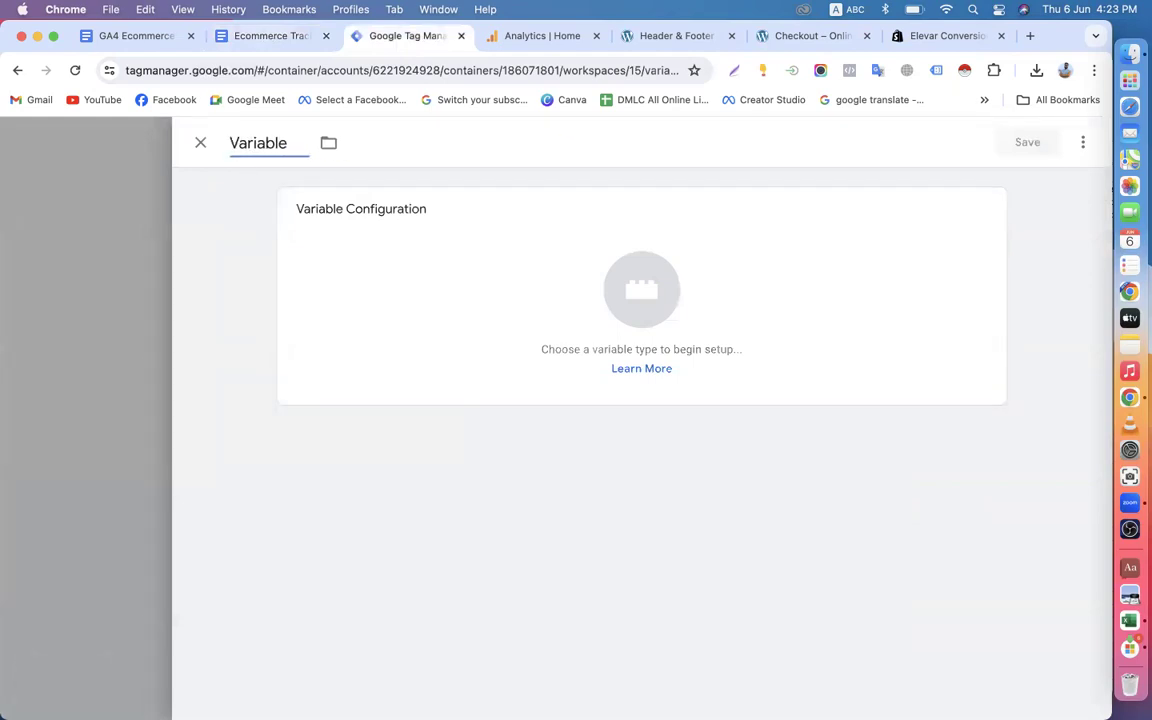
{"action": "type", "text": "EEC-"}
{"action": "key", "text": "super+v"}
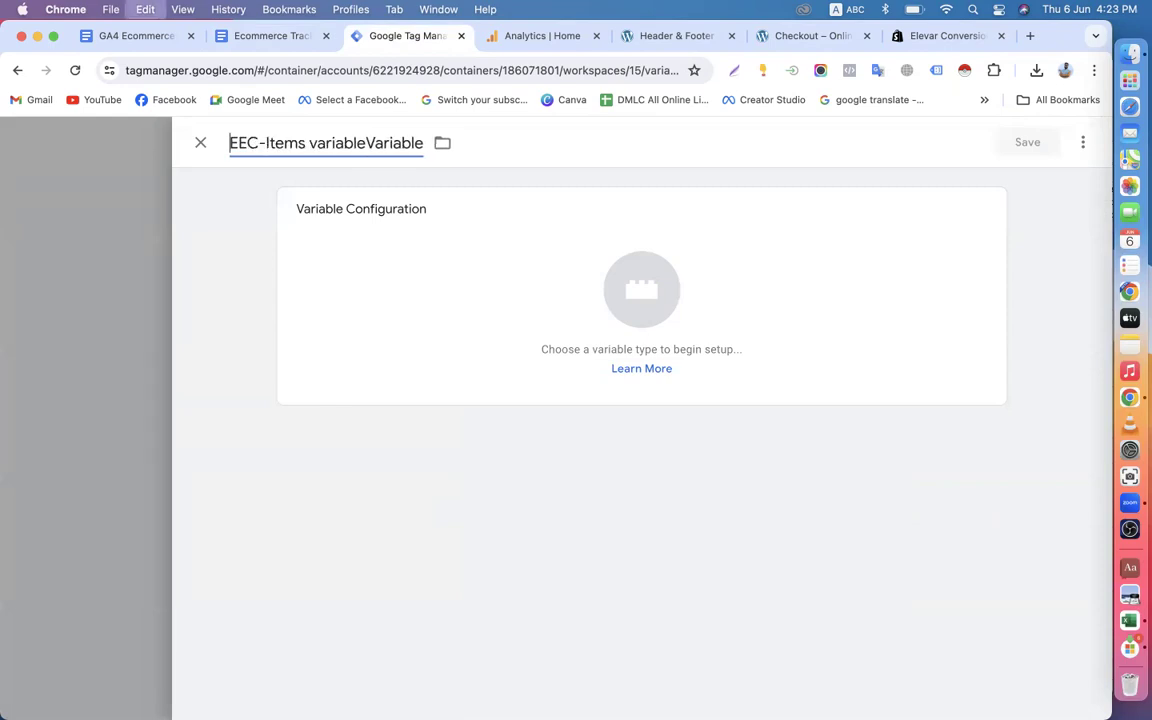
{"action": "left_click_drag", "start_coordinate": [366, 143], "coordinate": [428, 155]}
{"action": "key", "text": "BackSpace"}
{"action": "left_click", "coordinate": [309, 144]}
{"action": "key", "text": "BackSpace"}
{"action": "type", "text": "-"}
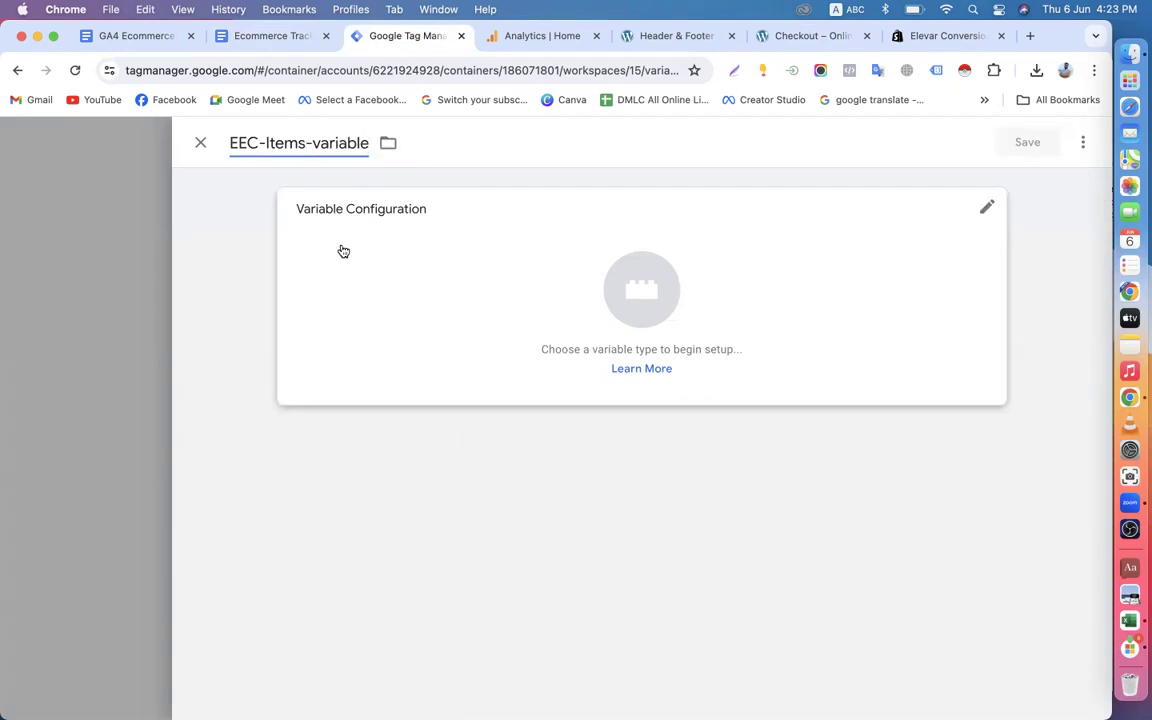
Configure EEC-Items-variable with the EEC dataLayer Builder for GA4 template in Items mode.
{"action": "left_click", "coordinate": [576, 316]}
{"action": "left_click", "coordinate": [760, 311]}
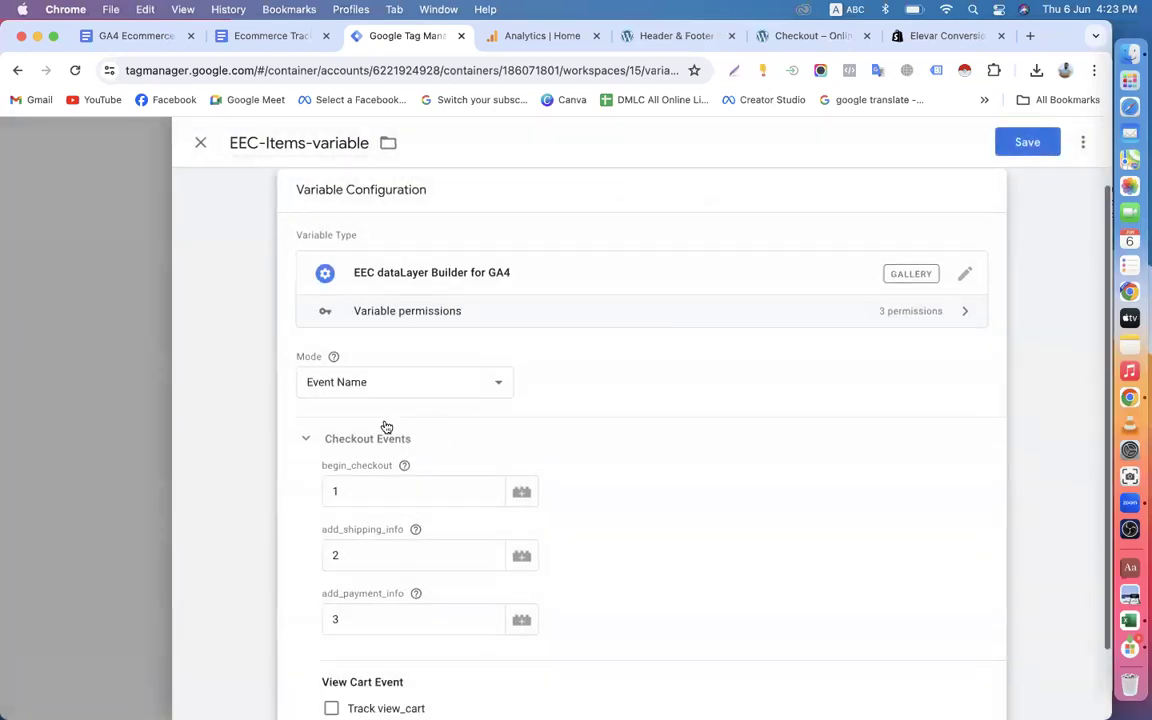
{"action": "left_click", "coordinate": [370, 386]}
{"action": "left_click", "coordinate": [328, 401]}
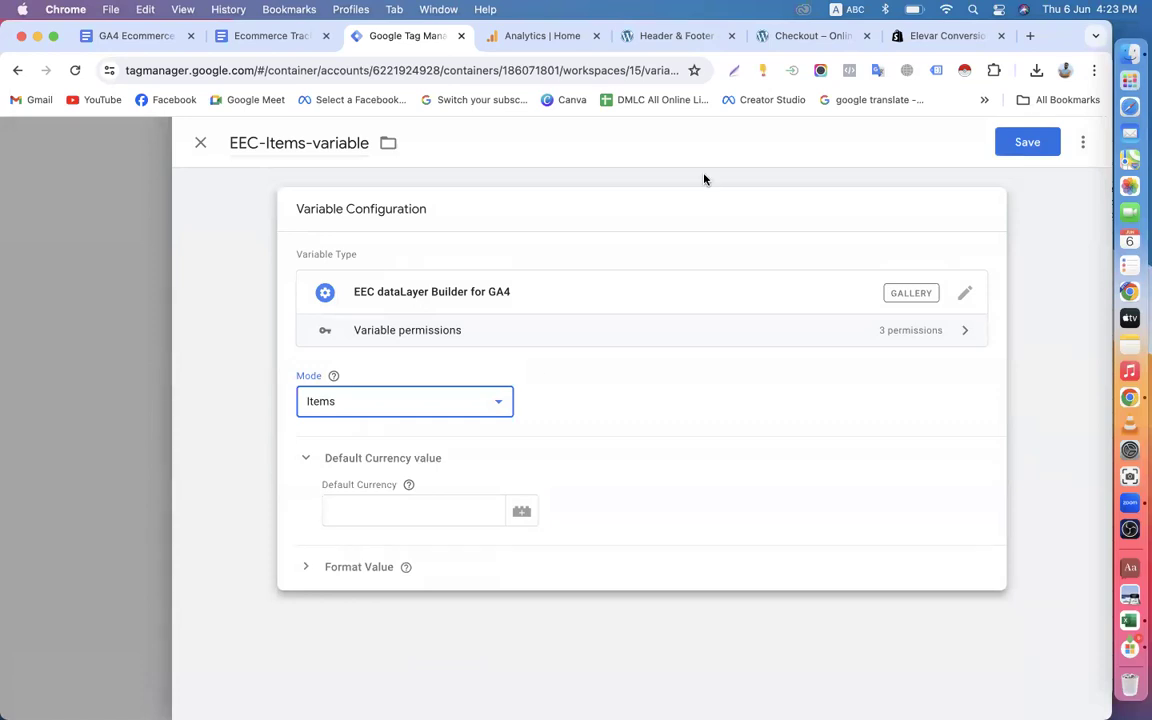
Switch to the shop and check the price currency on the Fresh Orange Juice product page.
{"action": "left_click", "coordinate": [810, 36]}
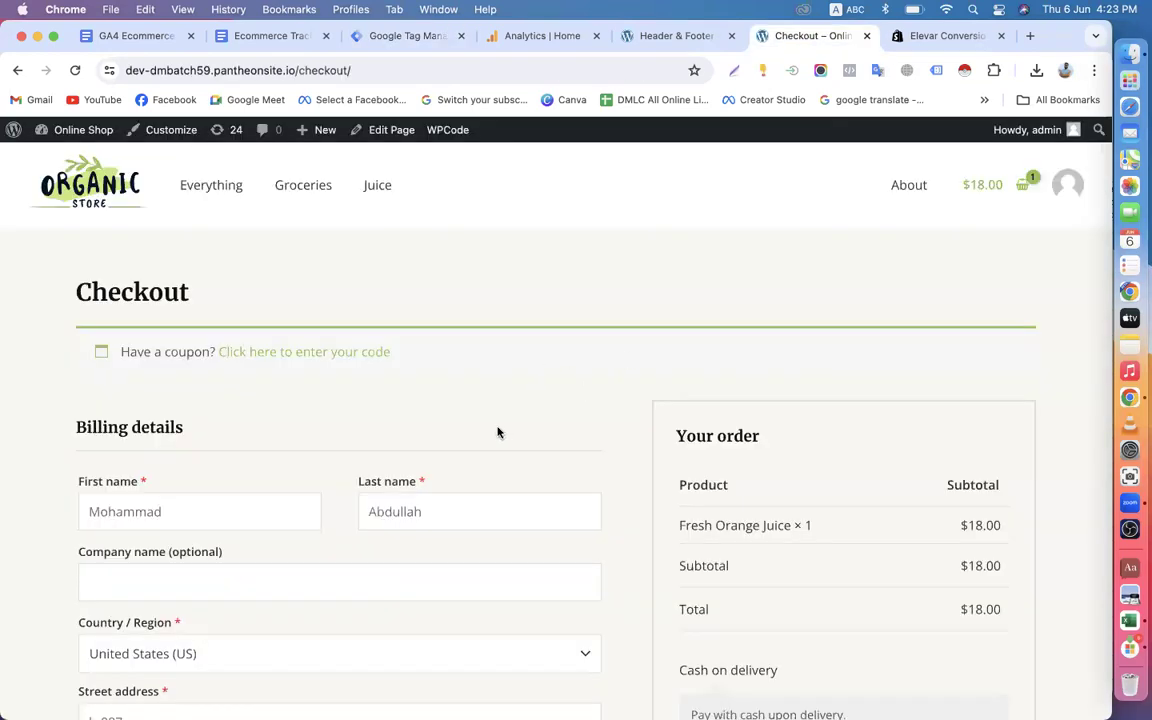
{"action": "left_click", "coordinate": [17, 72]}
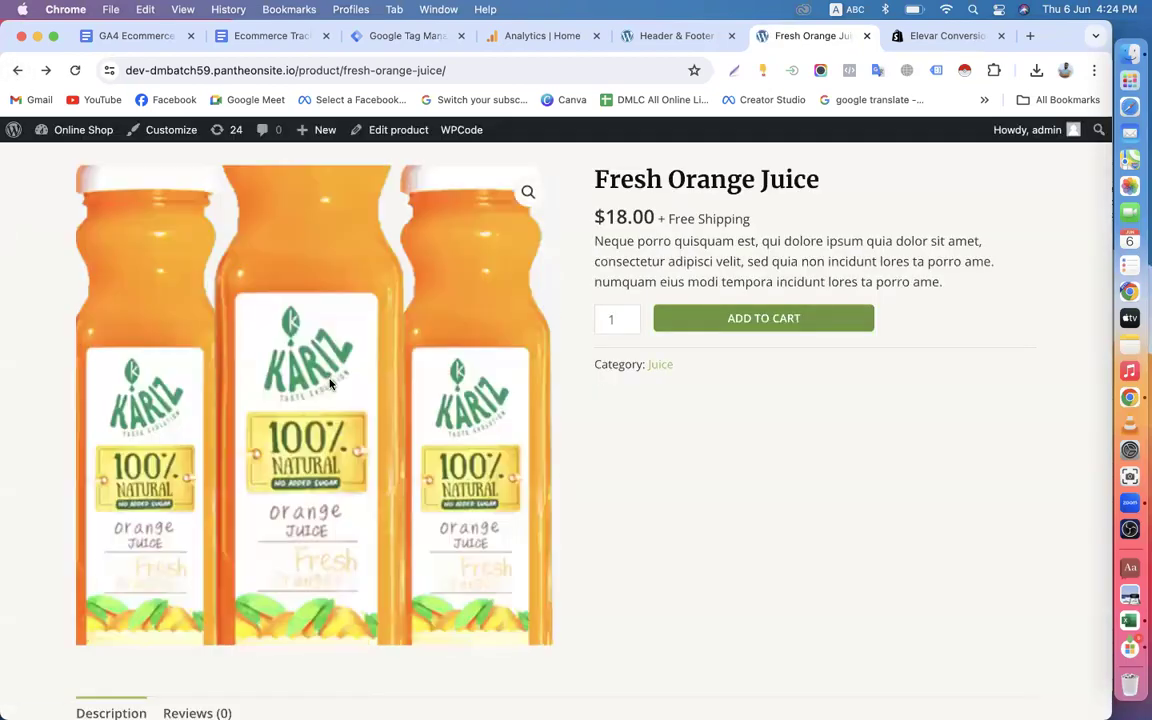
{"action": "left_click_drag", "start_coordinate": [602, 217], "coordinate": [699, 222]}
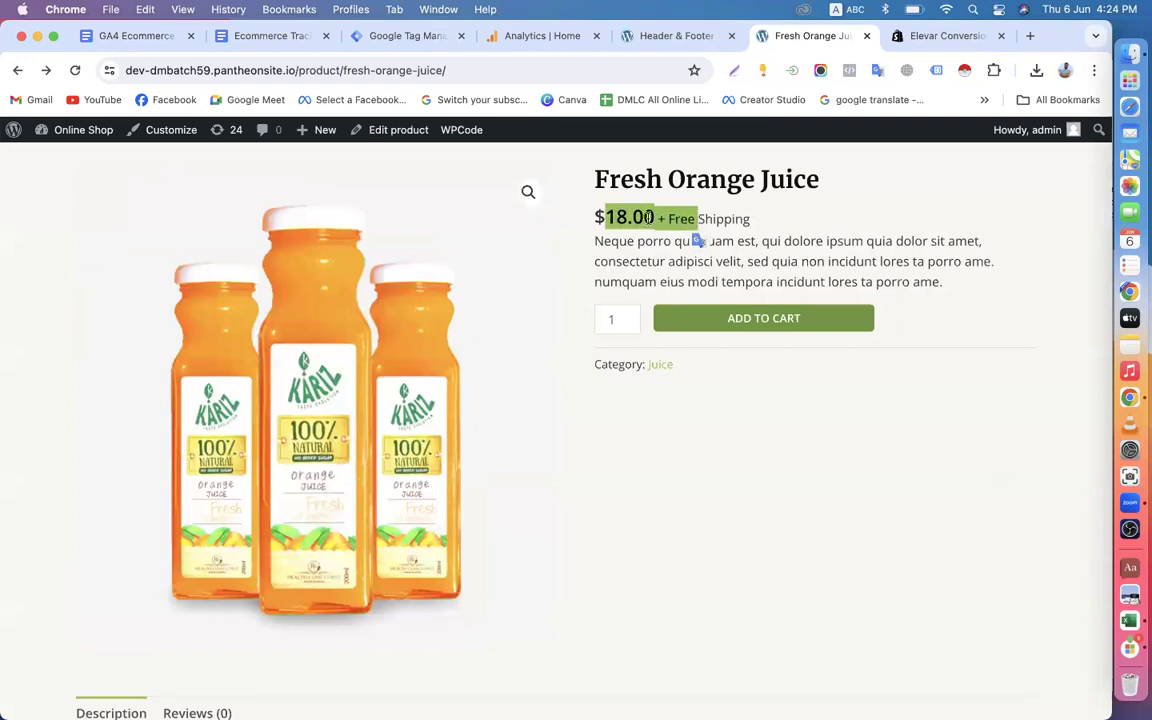
{"action": "left_click", "coordinate": [565, 252]}
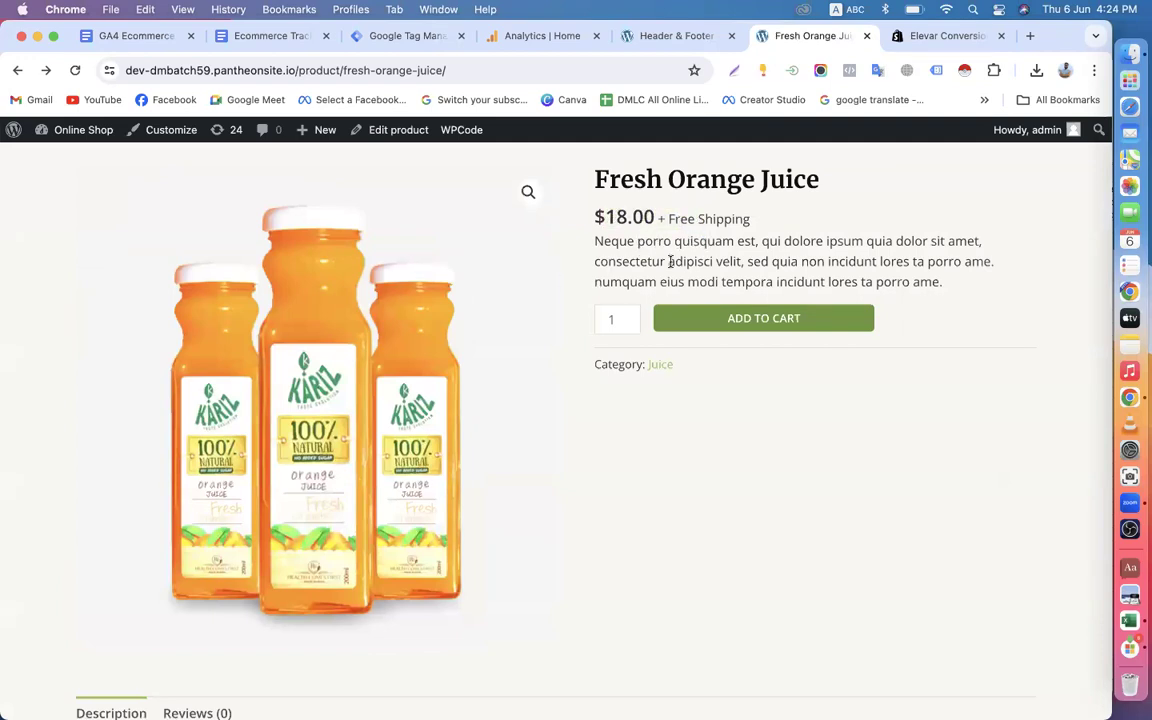
{"action": "left_click", "coordinate": [356, 40]}
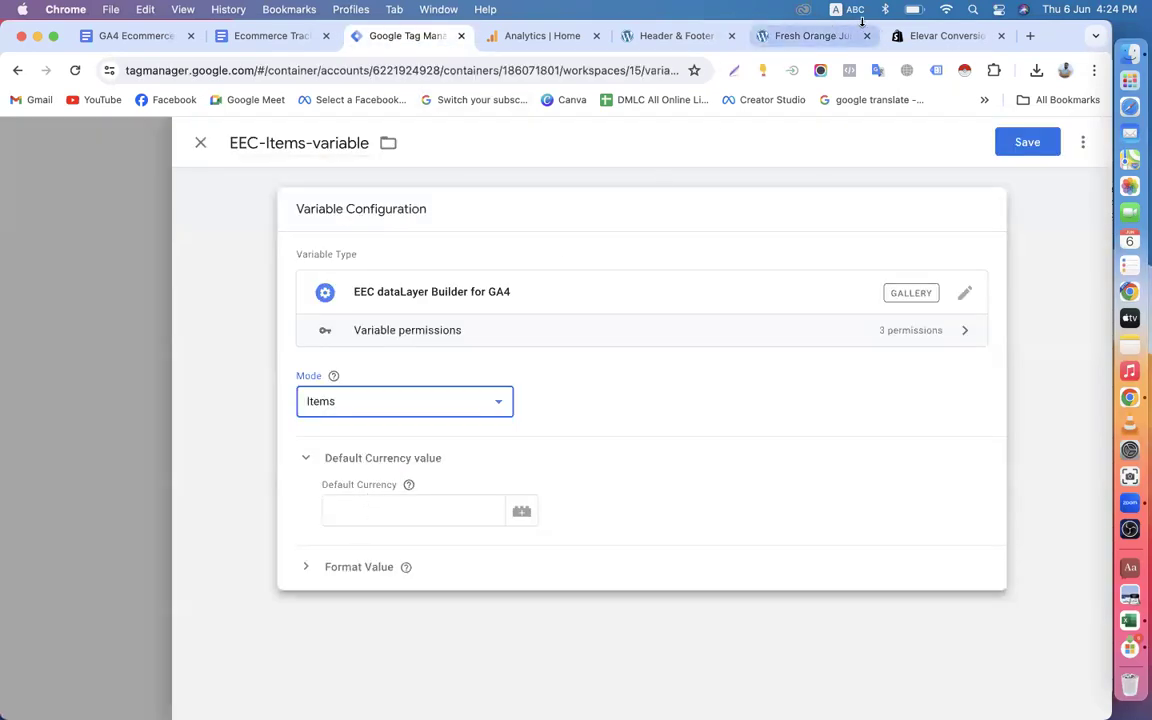
{"action": "left_click", "coordinate": [829, 44]}
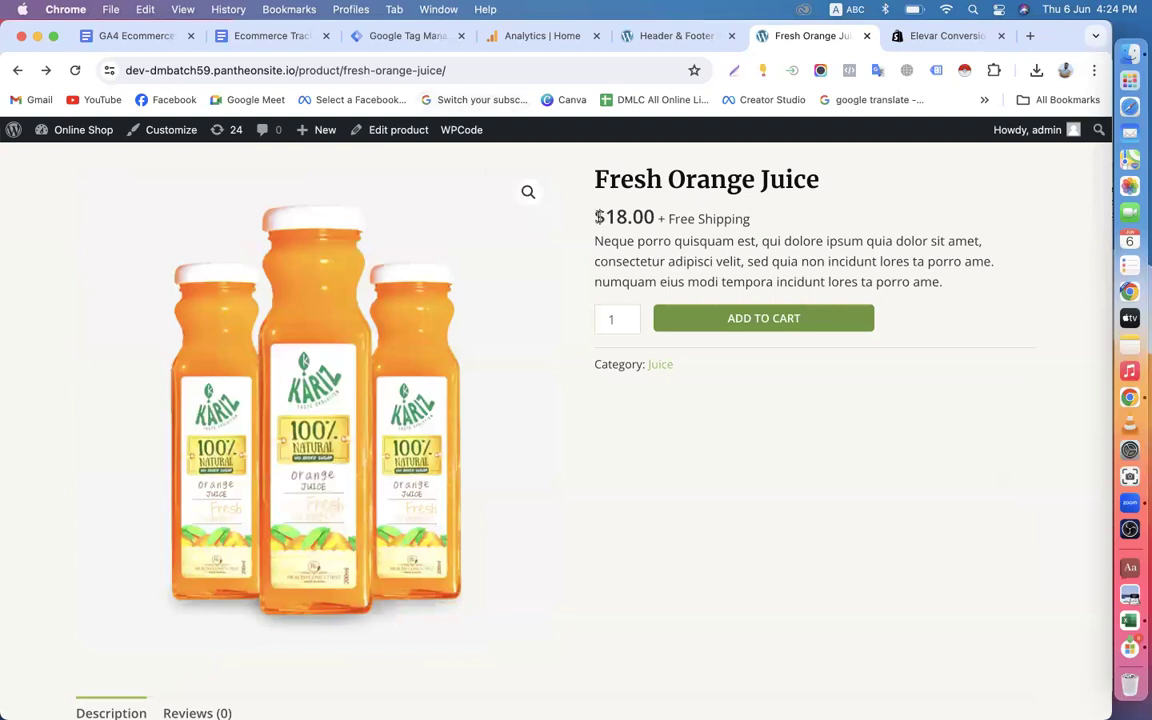
Return to Tag Manager and set EEC-Items-variable's default currency to USD.
{"action": "left_click", "coordinate": [398, 40]}
{"action": "left_click", "coordinate": [368, 508]}
{"action": "type", "text": "USD"}
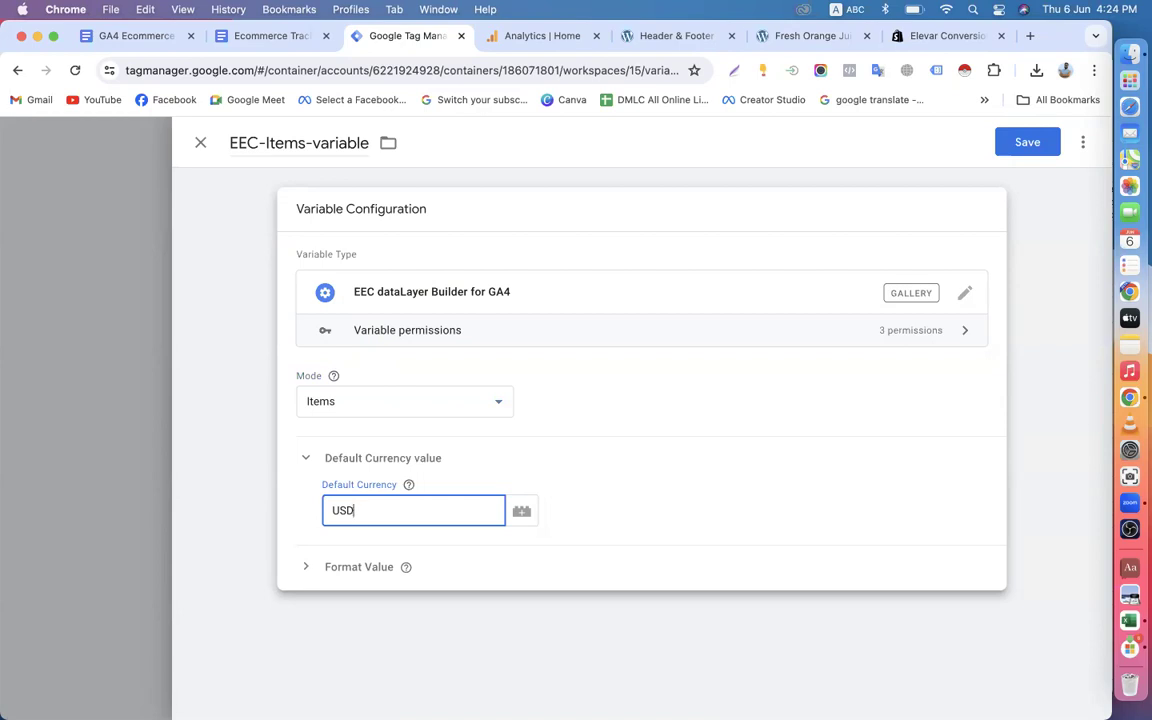
Try a reference to an existing currency variable as the default currency, and restore USD.
{"action": "key", "text": "BackSpace"}
{"action": "key", "text": "BackSpace"}
{"action": "type", "text": "{{"}
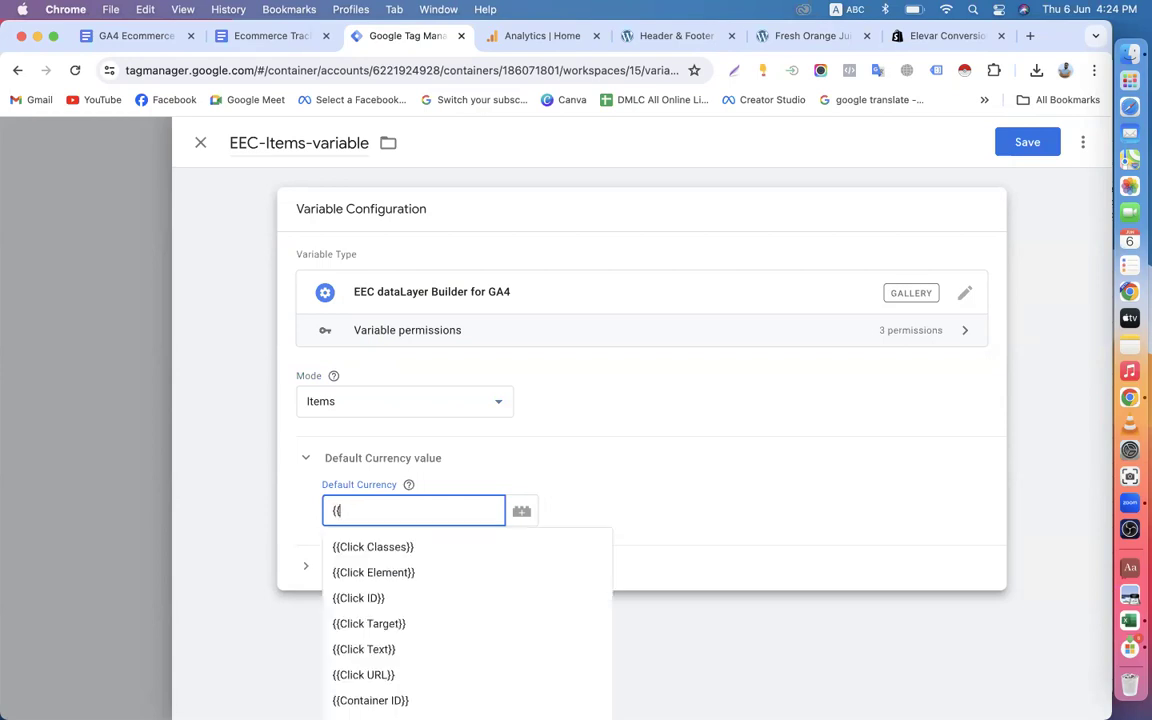
{"action": "type", "text": "c"}
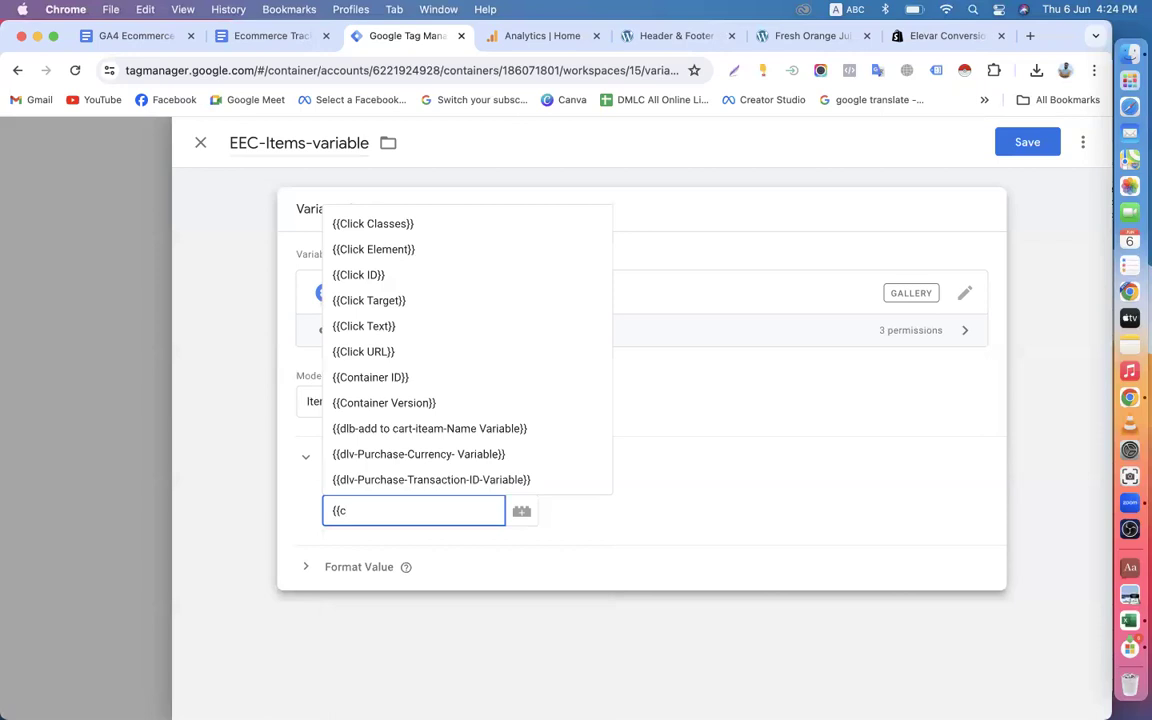
{"action": "type", "text": "urr"}
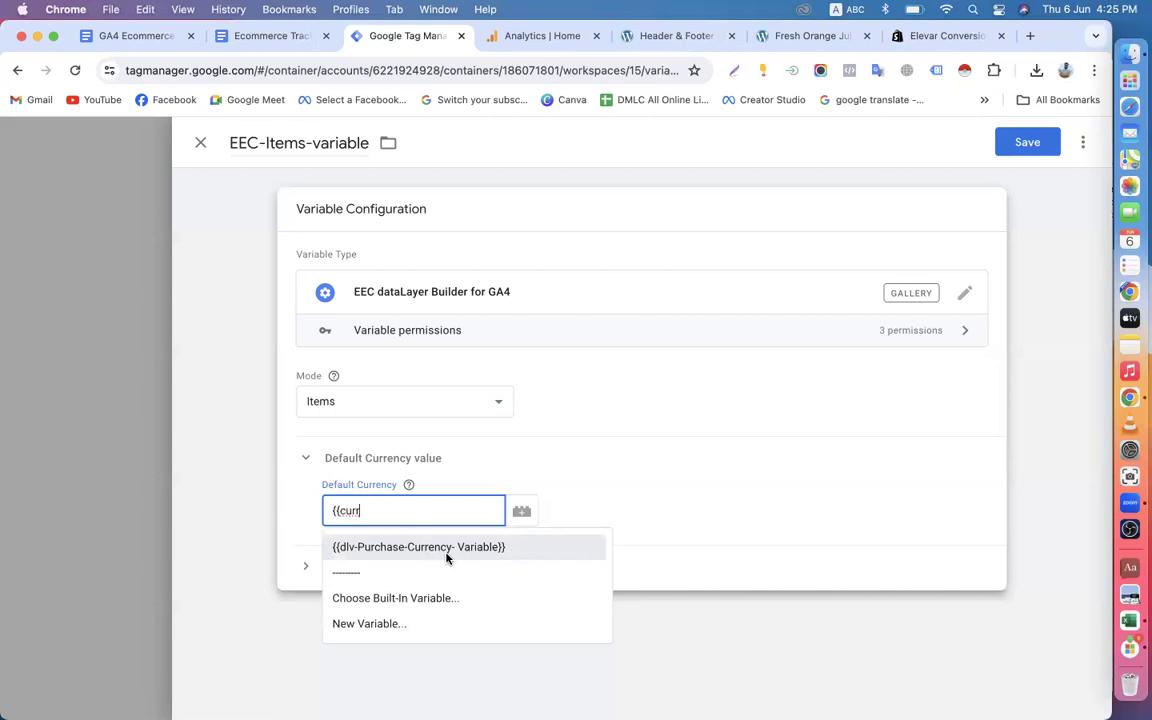
{"action": "left_click_drag", "start_coordinate": [380, 512], "coordinate": [325, 510]}
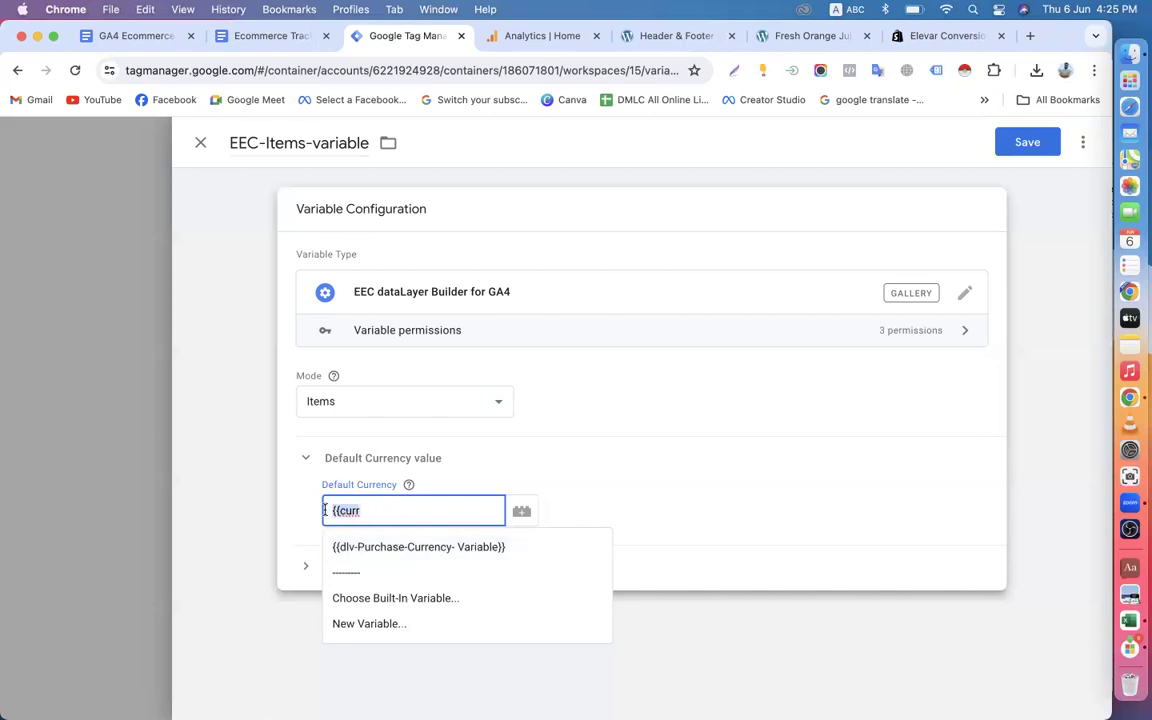
{"action": "key", "text": "BackSpace"}
{"action": "type", "text": "USD"}
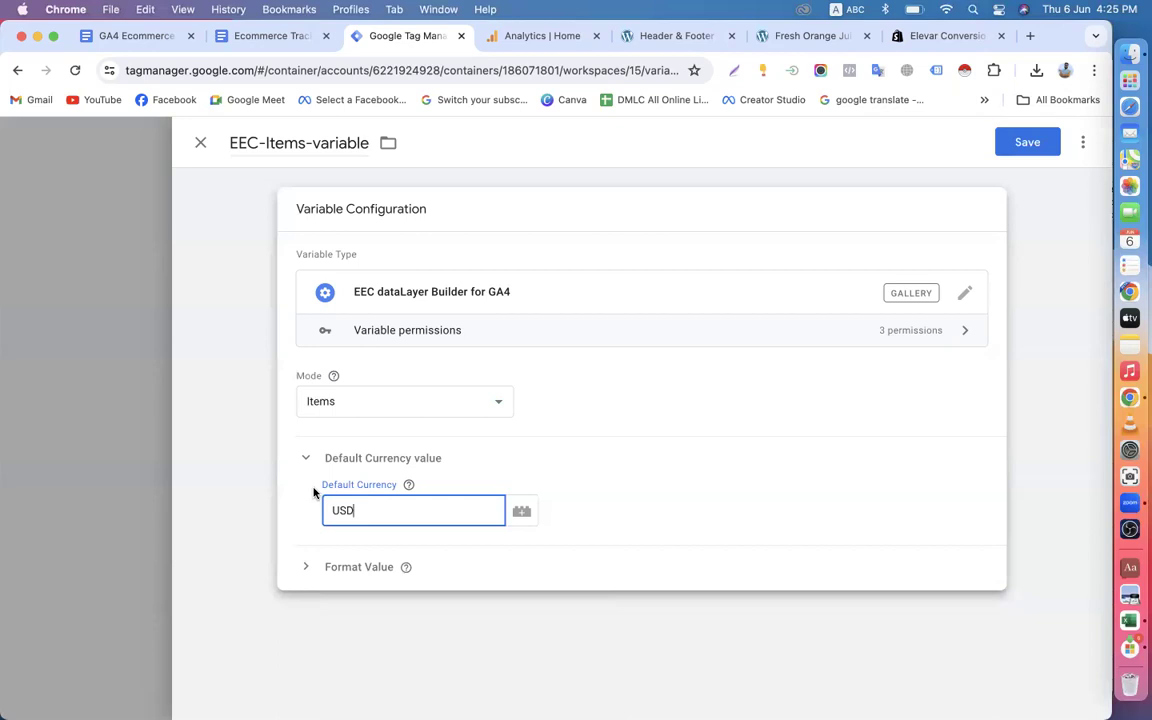
Recheck the price currency on the shop's product page and save EEC-Items-variable in Tag Manager.
{"action": "left_click", "coordinate": [790, 37]}
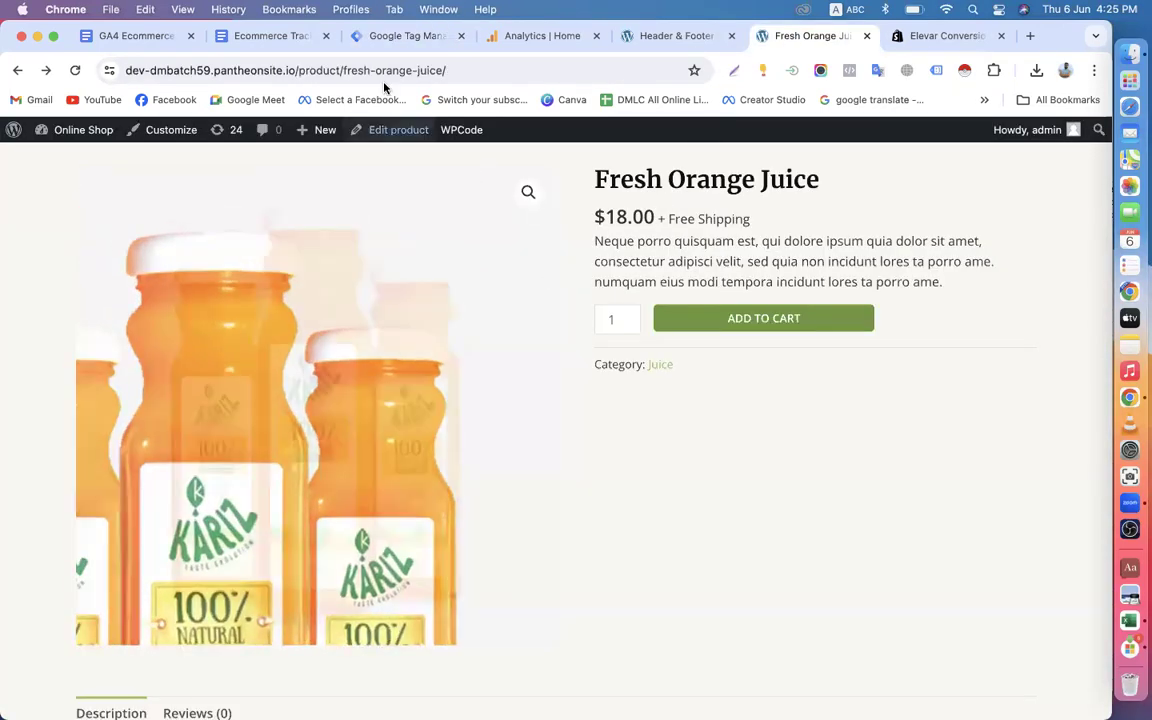
{"action": "left_click", "coordinate": [359, 38]}
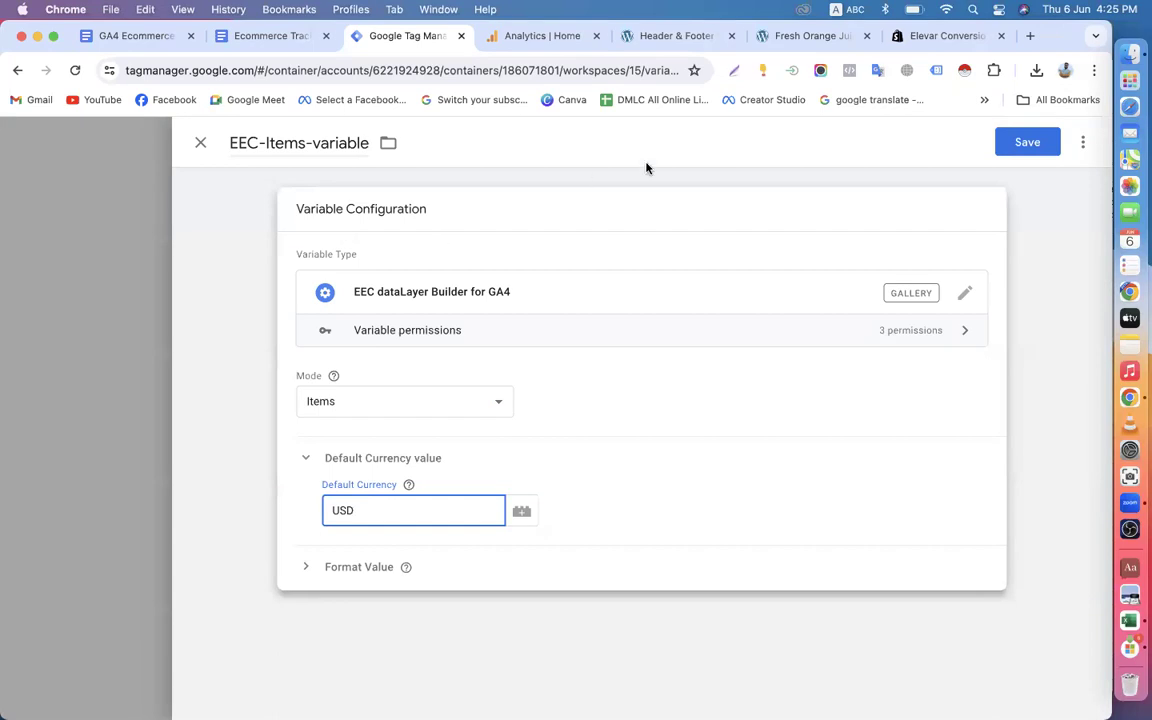
{"action": "left_click", "coordinate": [807, 36]}
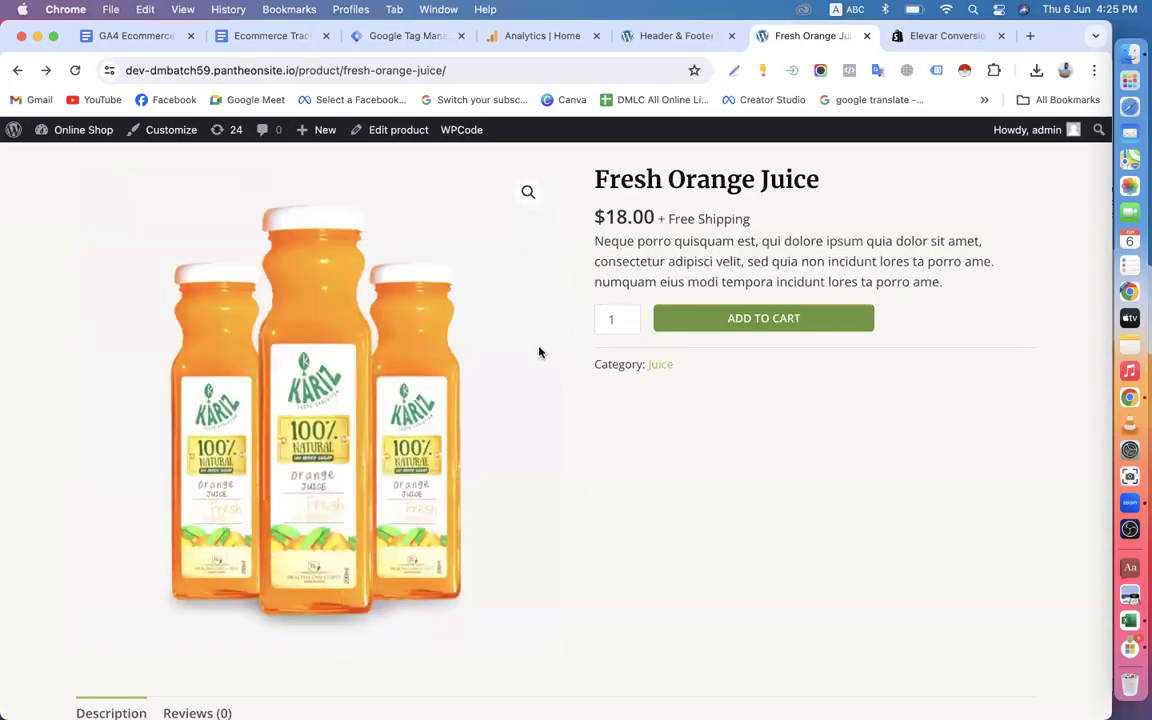
{"action": "left_click", "coordinate": [396, 35]}
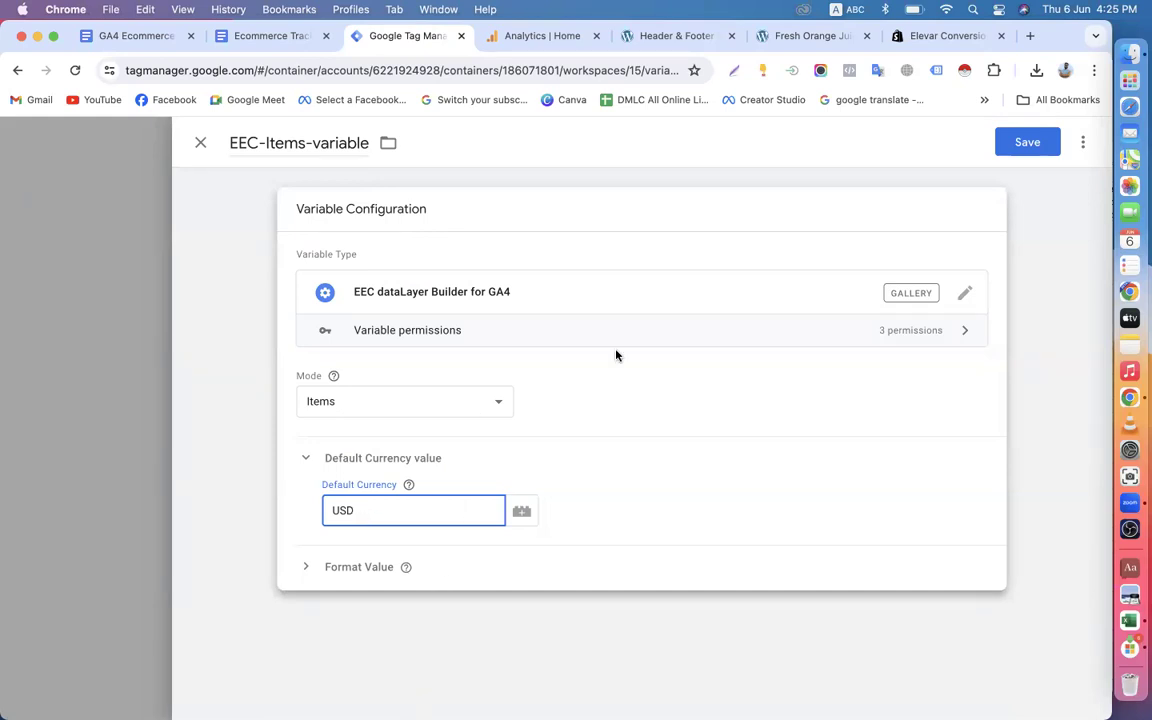
{"action": "left_click", "coordinate": [1025, 144]}
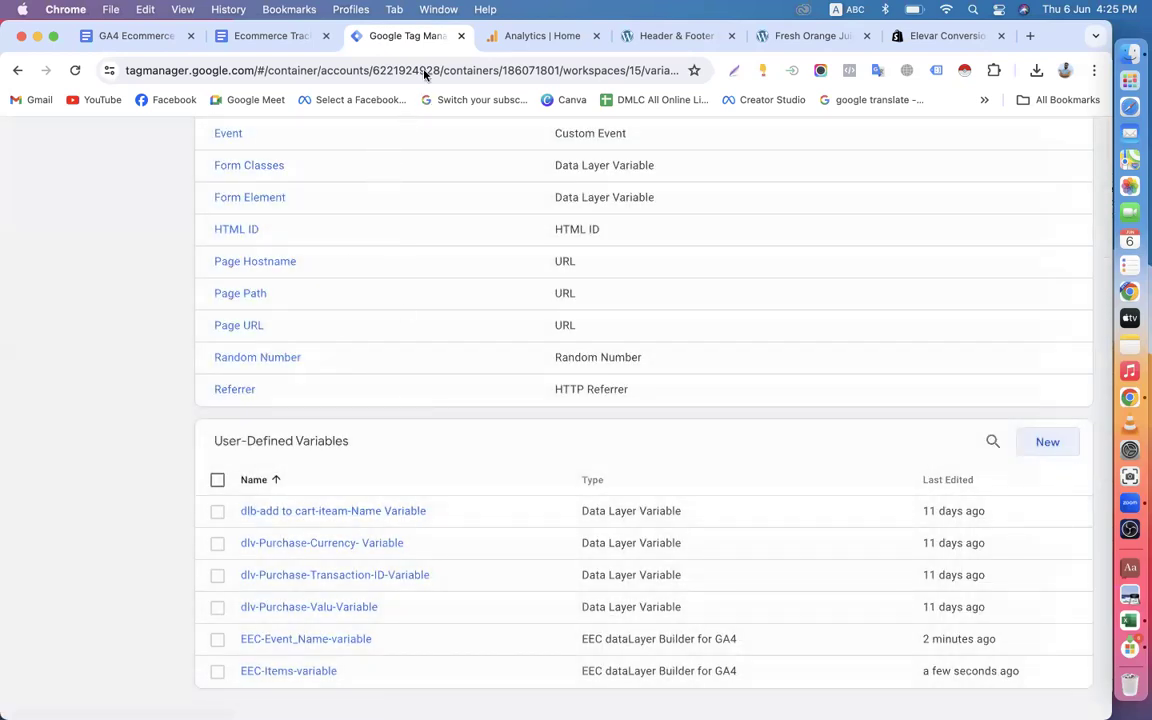
Review Step-3 and Step-4 of the Ecommerce Tracking guide document and recheck the shop's product page before returning to Tag Manager.
{"action": "left_click", "coordinate": [280, 36]}
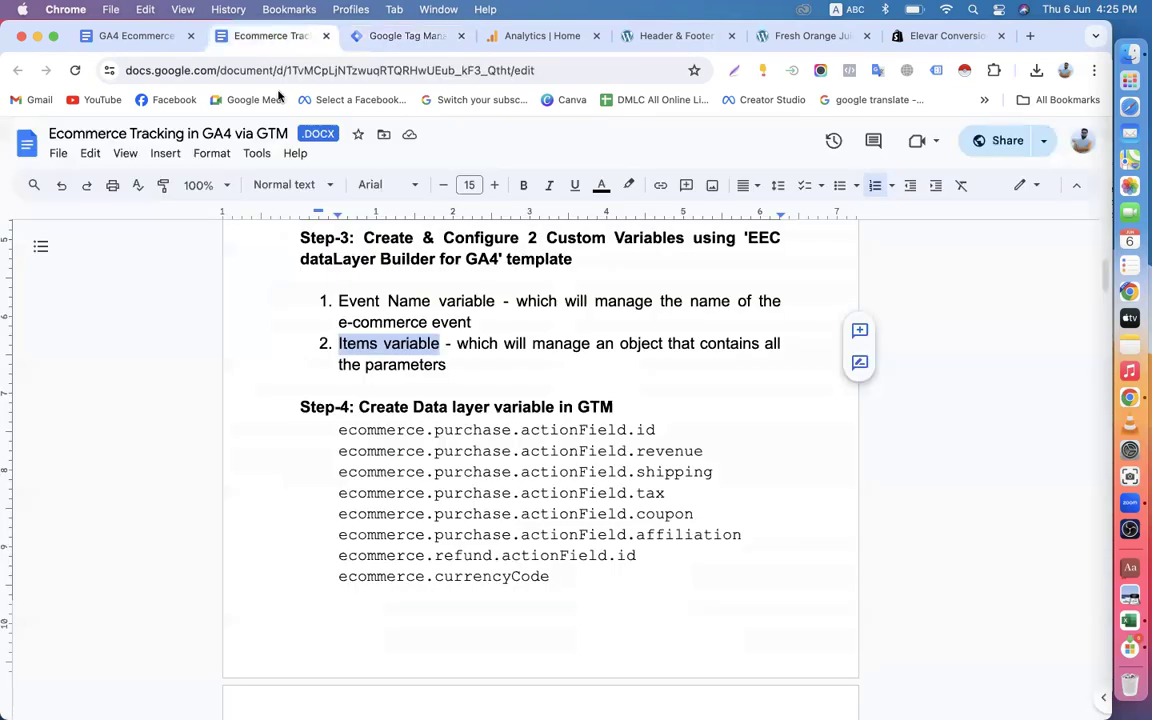
{"action": "scroll", "coordinate": [441, 364], "scroll_direction": "up", "scroll_amount": 3}
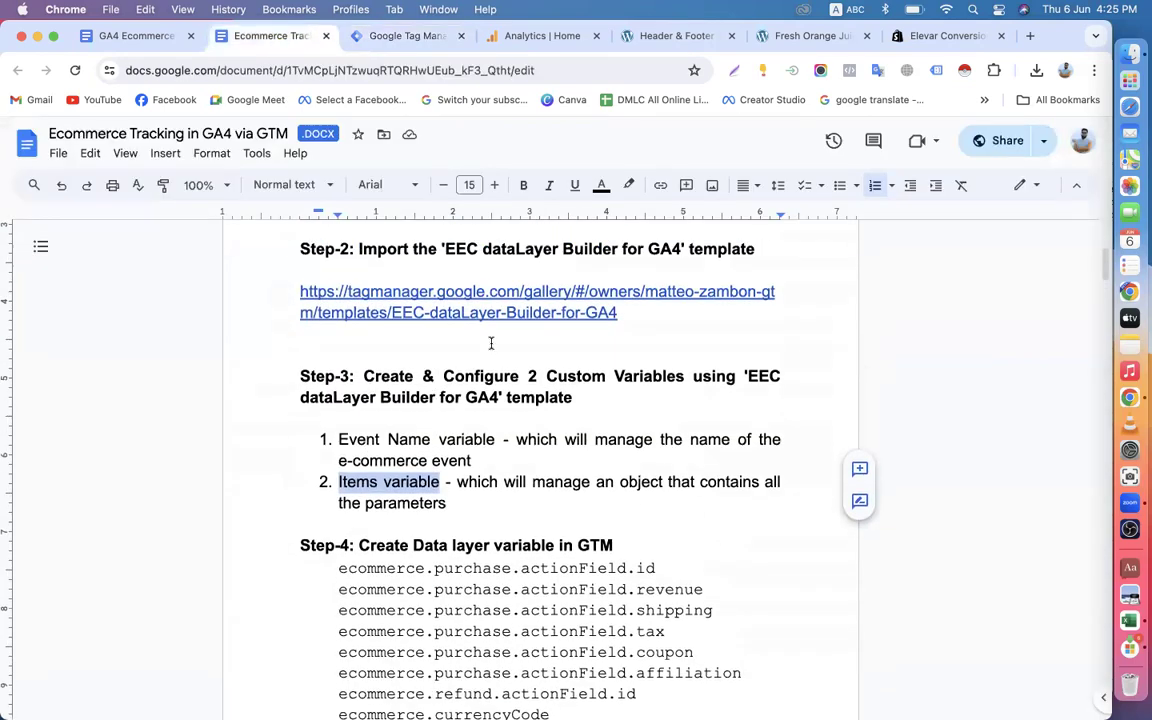
{"action": "scroll", "coordinate": [491, 343], "scroll_direction": "up", "scroll_amount": 2}
{"action": "scroll", "coordinate": [480, 456], "scroll_direction": "down", "scroll_amount": 4}
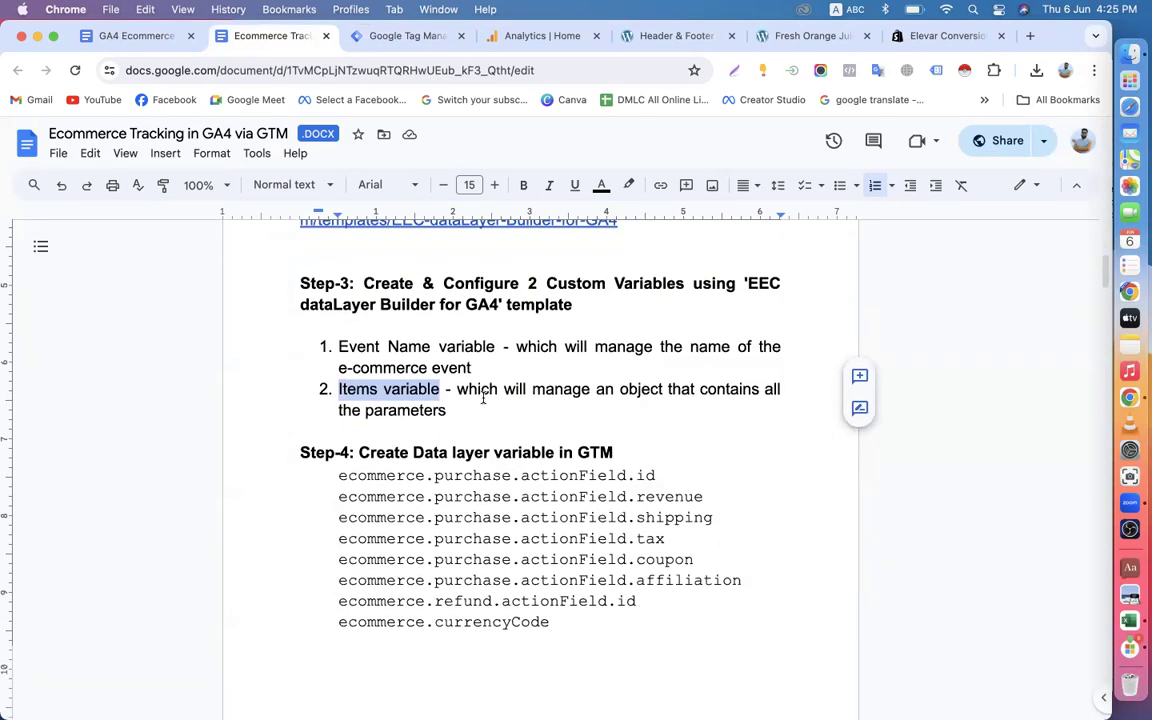
{"action": "scroll", "coordinate": [483, 398], "scroll_direction": "down", "scroll_amount": 5}
{"action": "scroll", "coordinate": [487, 391], "scroll_direction": "up", "scroll_amount": 3}
{"action": "left_click", "coordinate": [400, 37]}
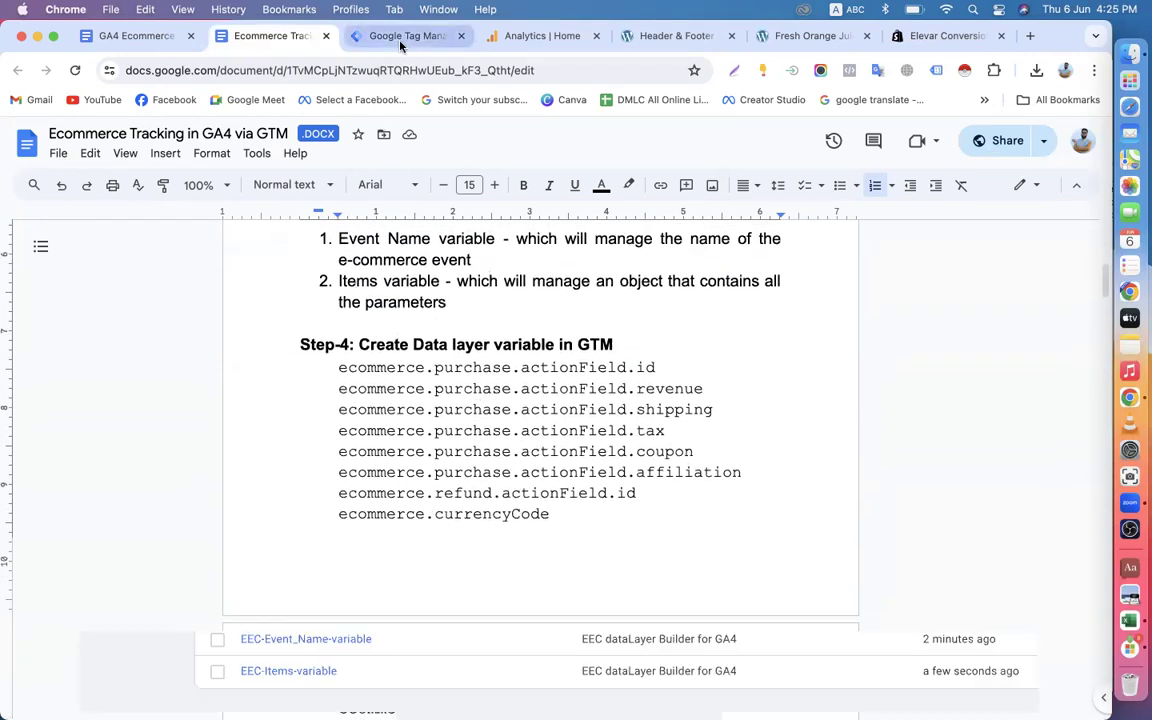
{"action": "left_click", "coordinate": [795, 37]}
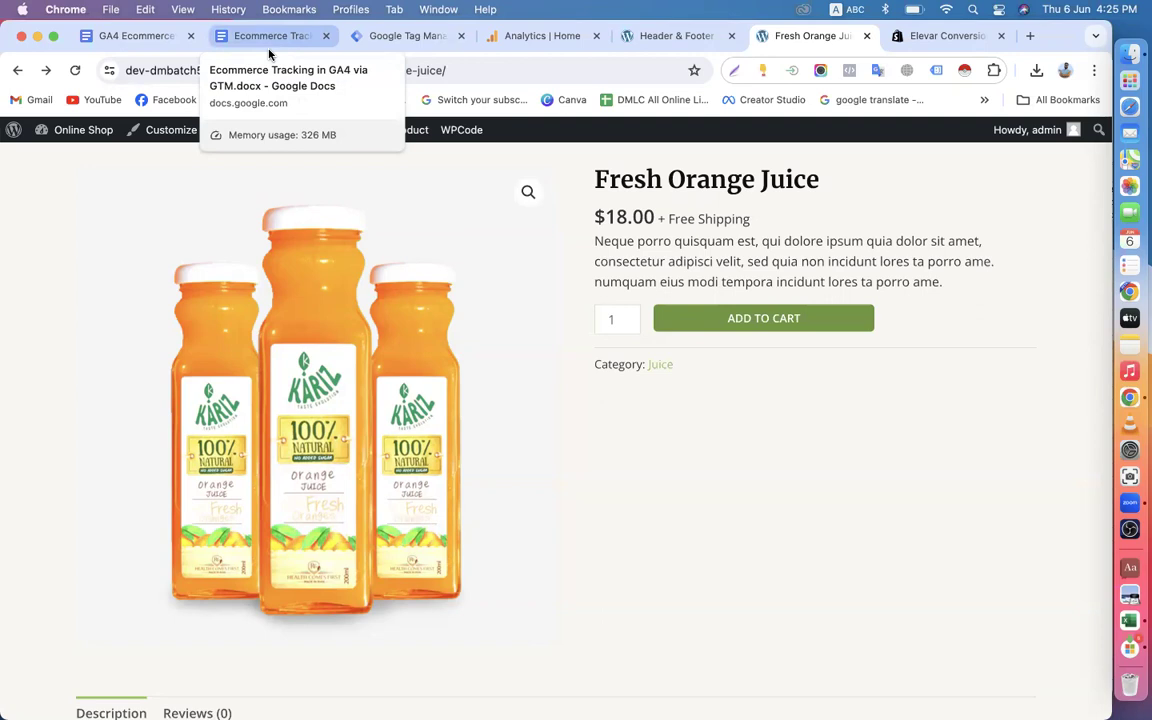
{"action": "left_click", "coordinate": [345, 35]}
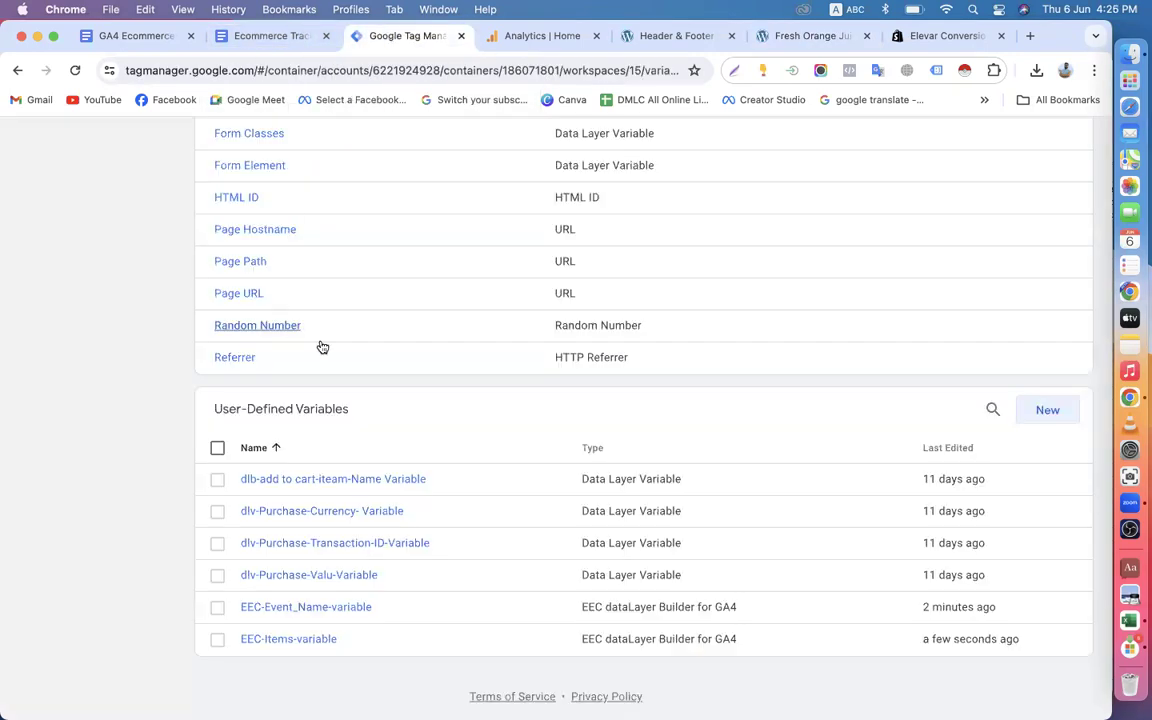
{"action": "left_click", "coordinate": [1046, 409]}
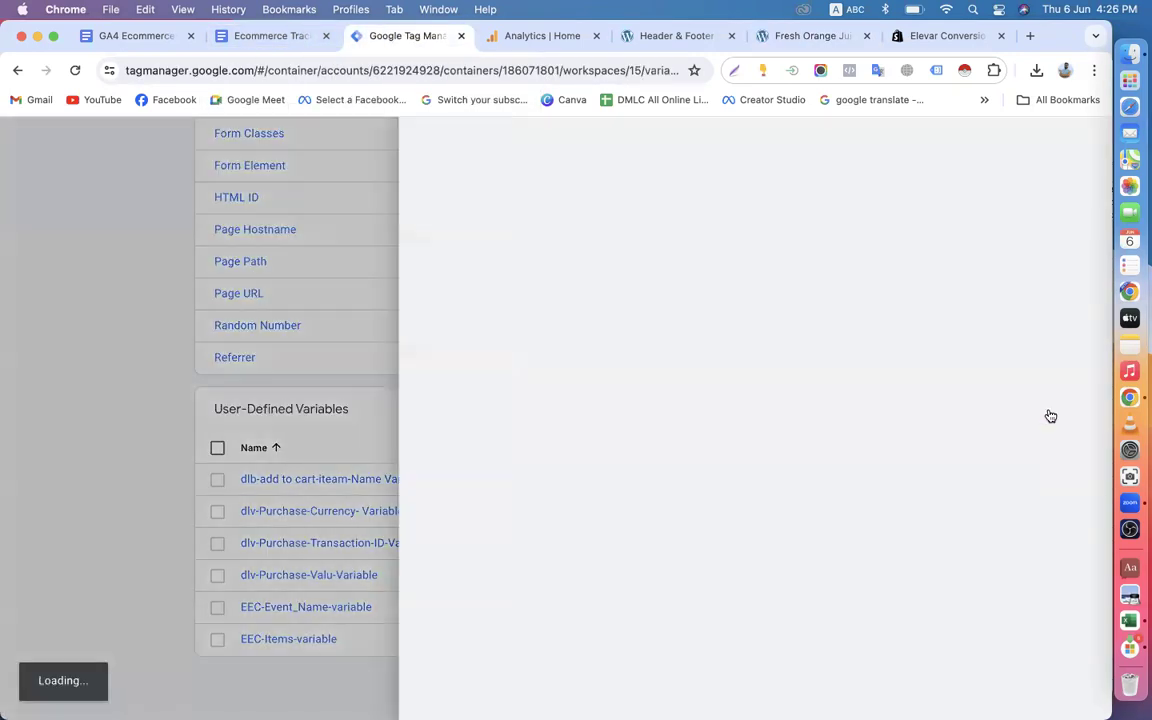
{"action": "left_click", "coordinate": [543, 309]}
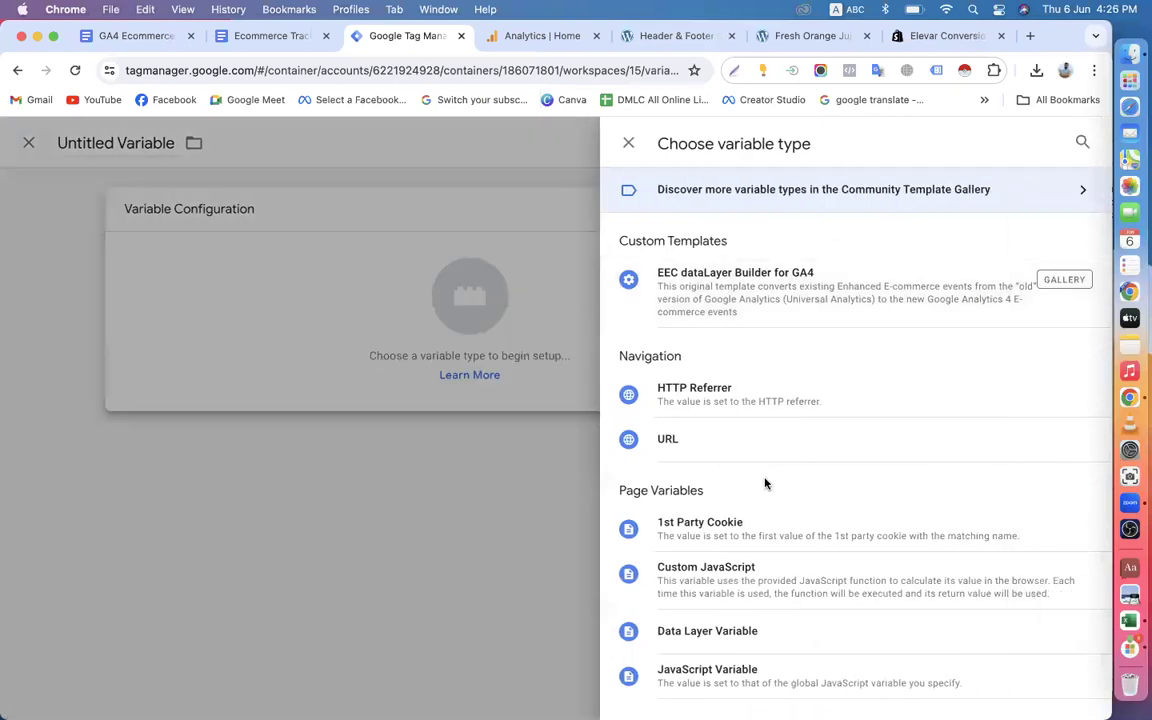
{"action": "scroll", "coordinate": [765, 484], "scroll_direction": "down", "scroll_amount": 3}
{"action": "left_click", "coordinate": [735, 466]}
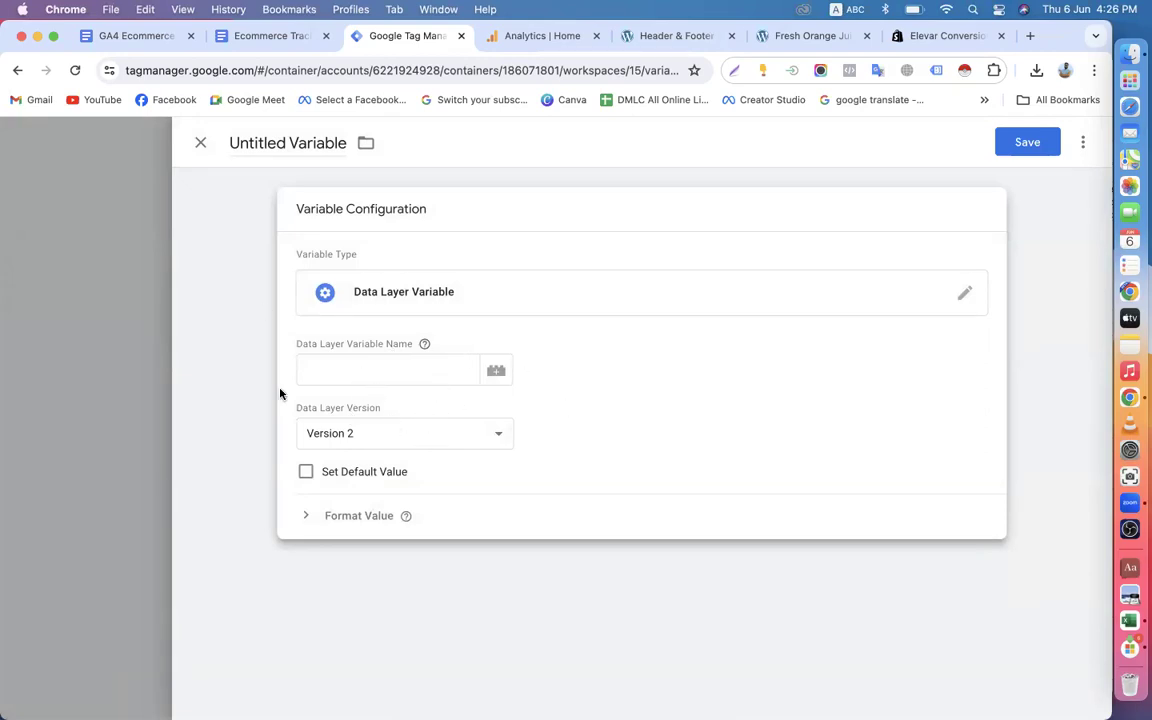
{"action": "left_click", "coordinate": [202, 147]}
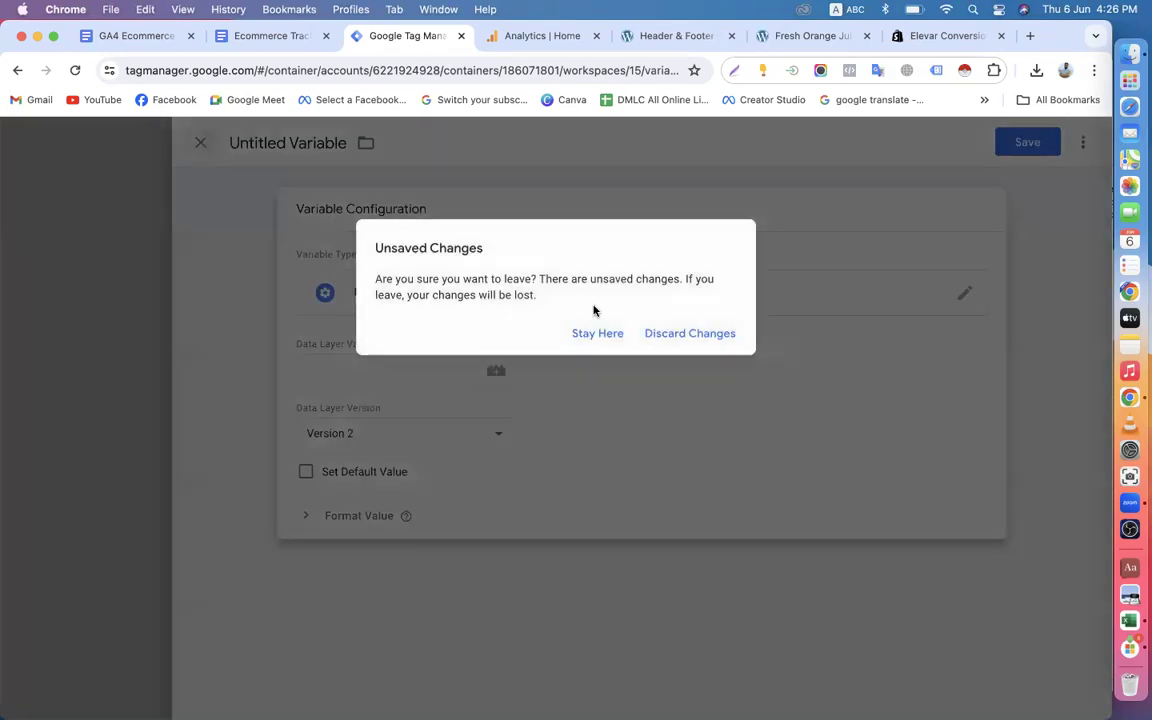
{"action": "left_click", "coordinate": [661, 333]}
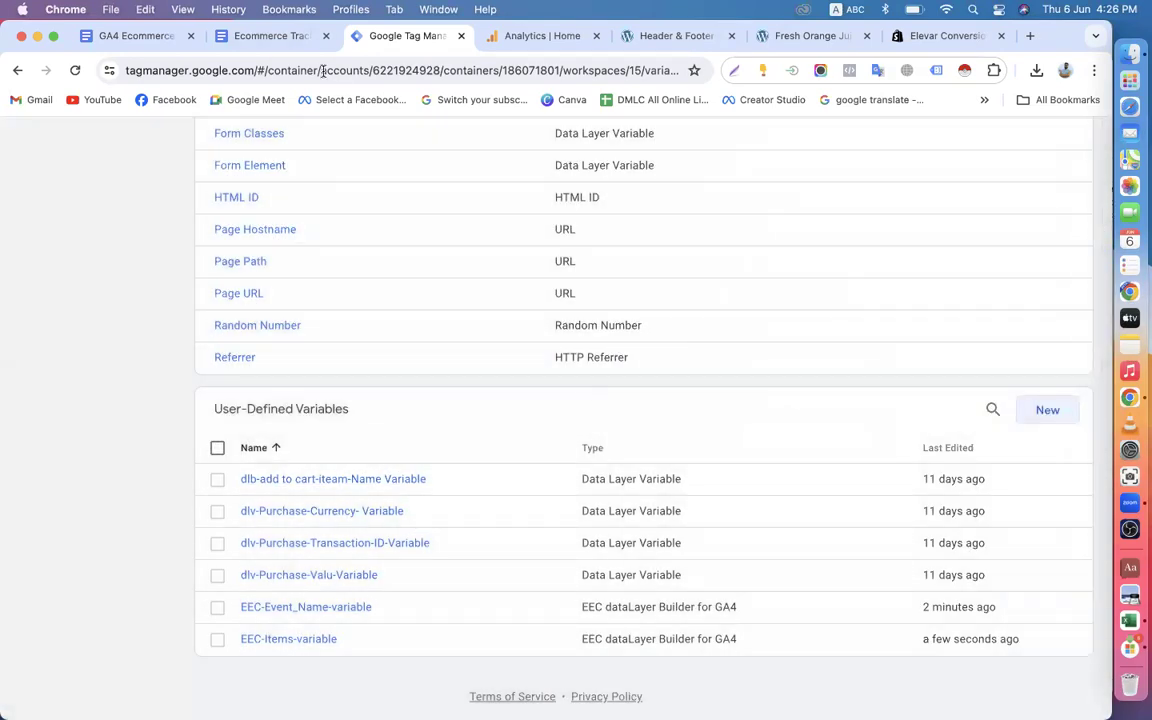
Review the data layer variable names listed under Step-4 of the Ecommerce Tracking guide document.
{"action": "left_click", "coordinate": [265, 36]}
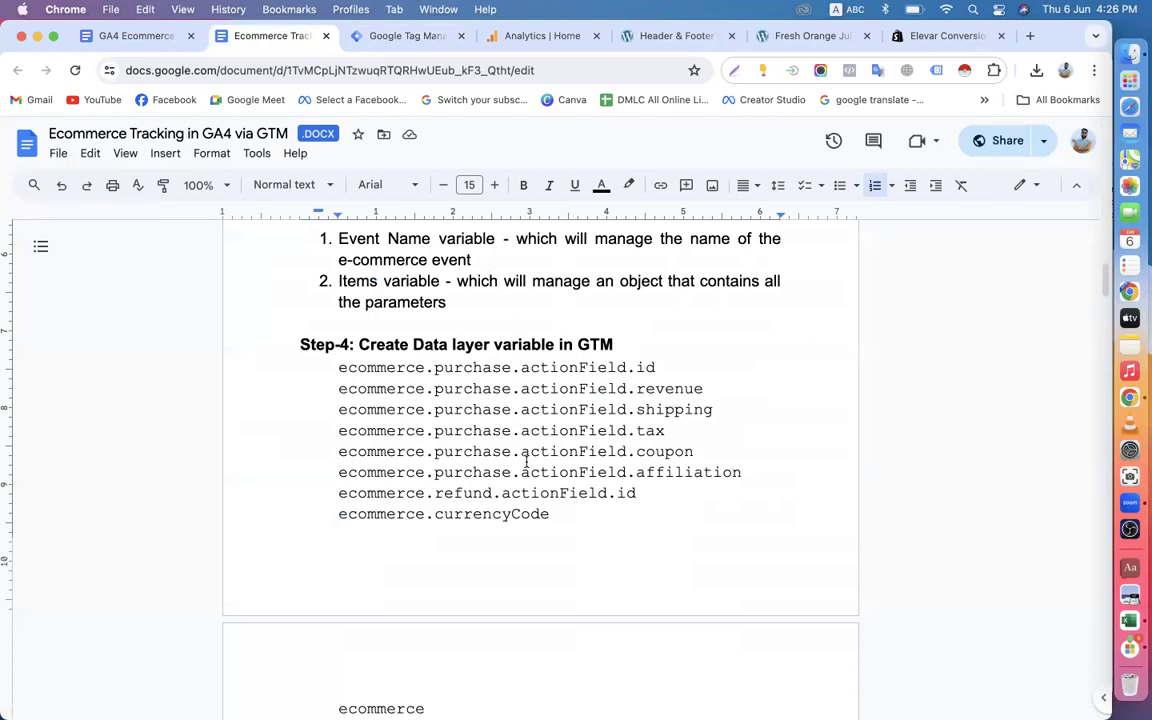
{"action": "left_click_drag", "start_coordinate": [333, 519], "coordinate": [559, 510]}
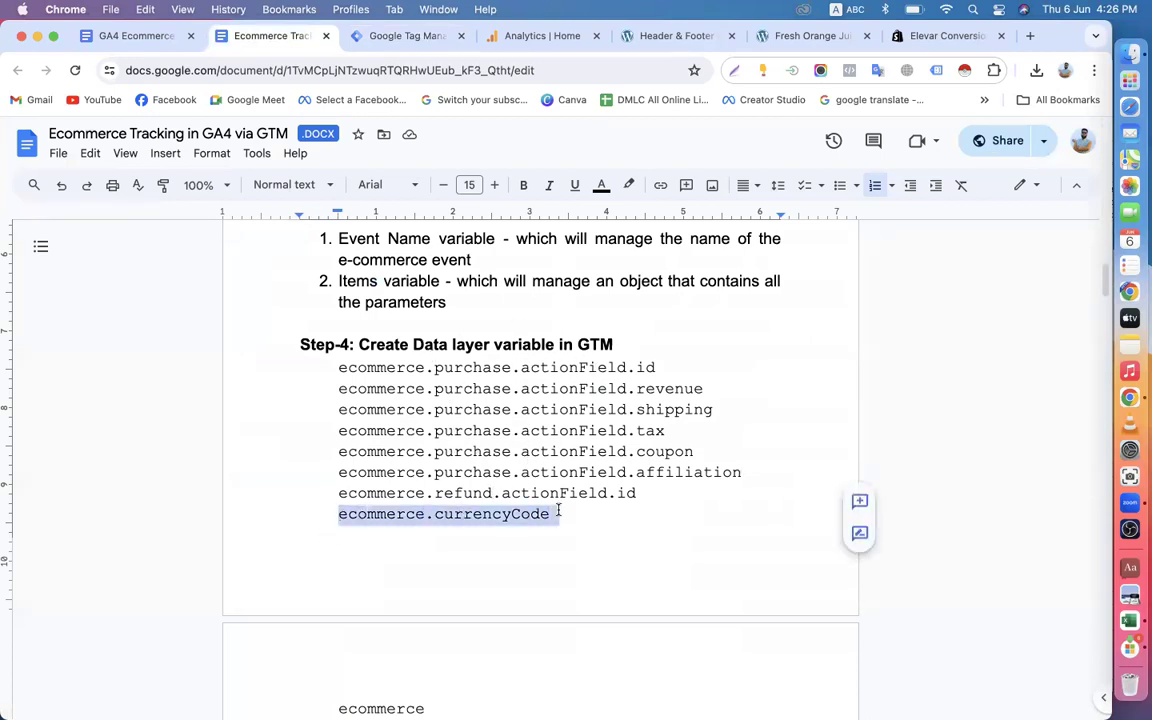
{"action": "left_click_drag", "start_coordinate": [521, 472], "coordinate": [627, 474]}
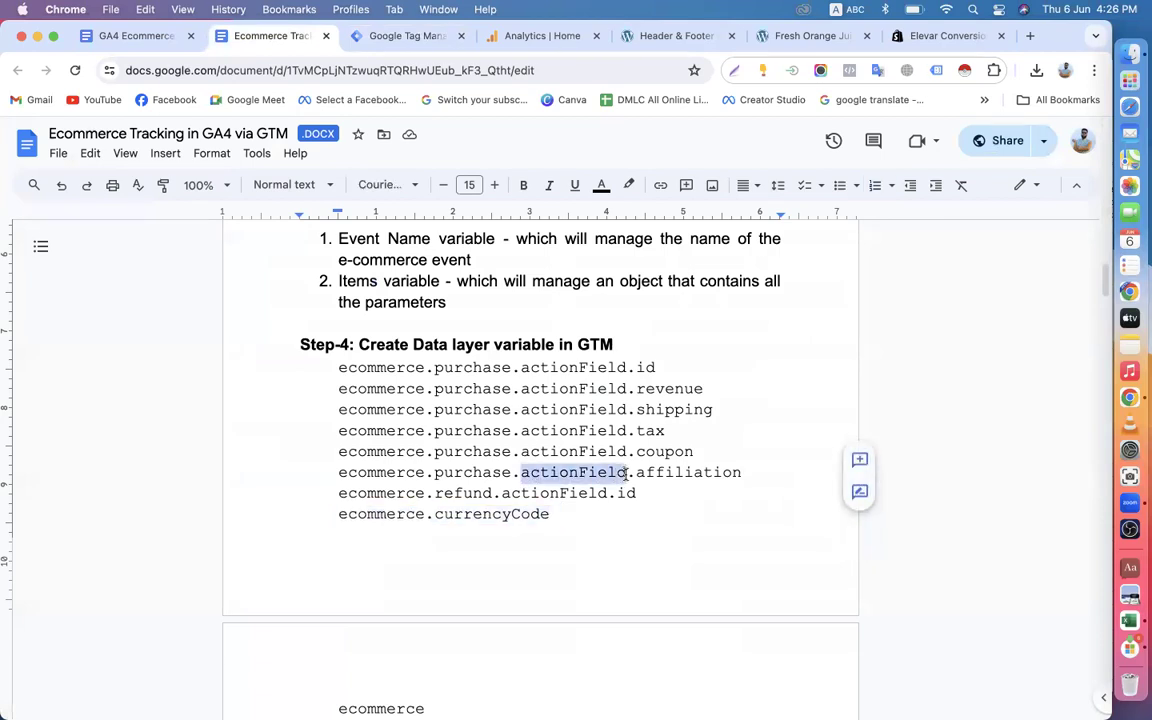
Publish the Tag Manager workspace changes without a version name or description and return to the workspace overview.
{"action": "left_click", "coordinate": [405, 37]}
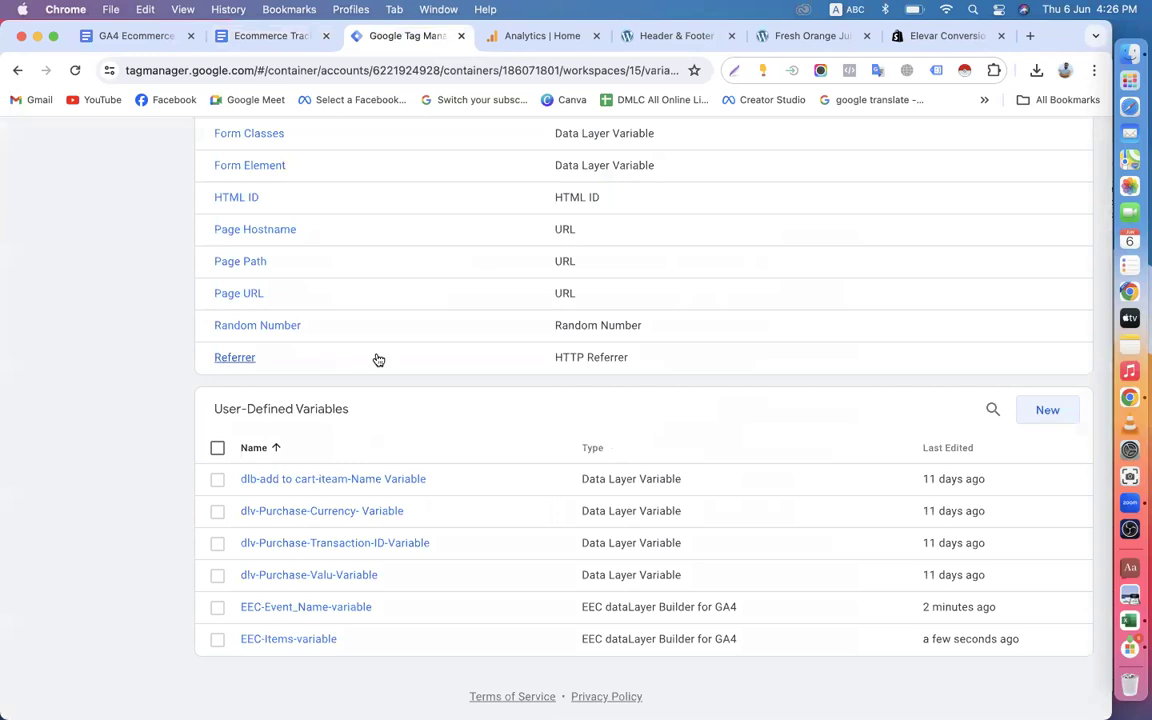
{"action": "scroll", "coordinate": [347, 305], "scroll_direction": "up", "scroll_amount": 6}
{"action": "left_click", "coordinate": [1055, 194]}
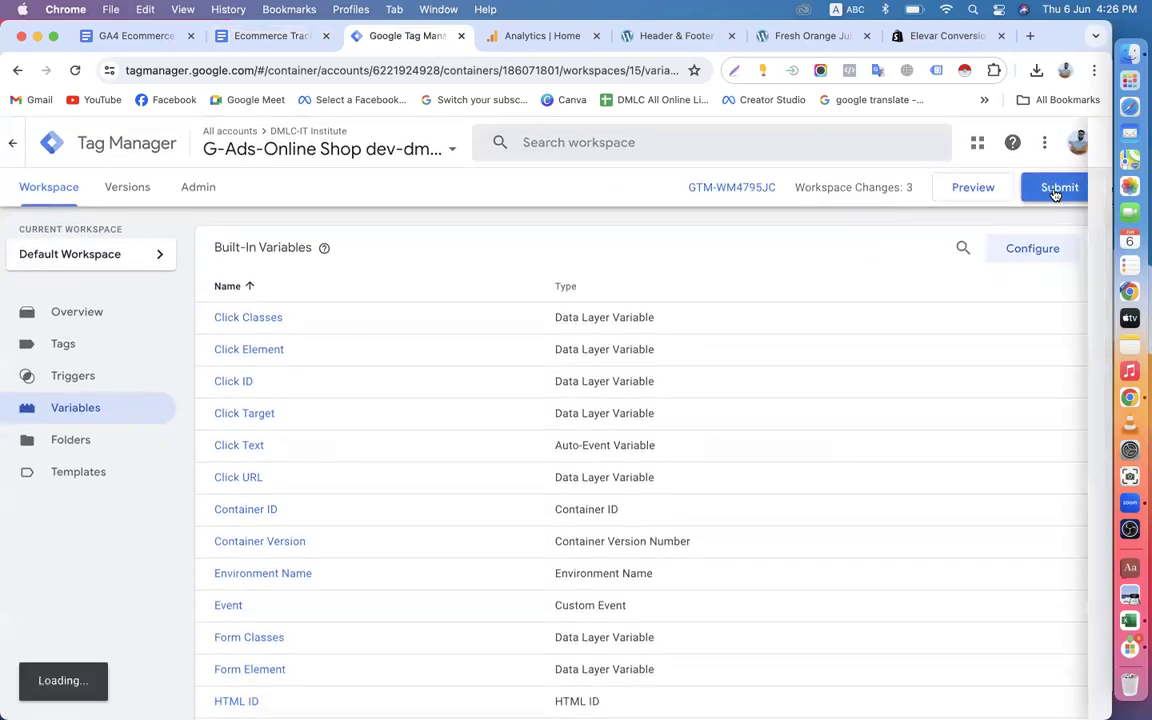
{"action": "left_click", "coordinate": [1036, 147]}
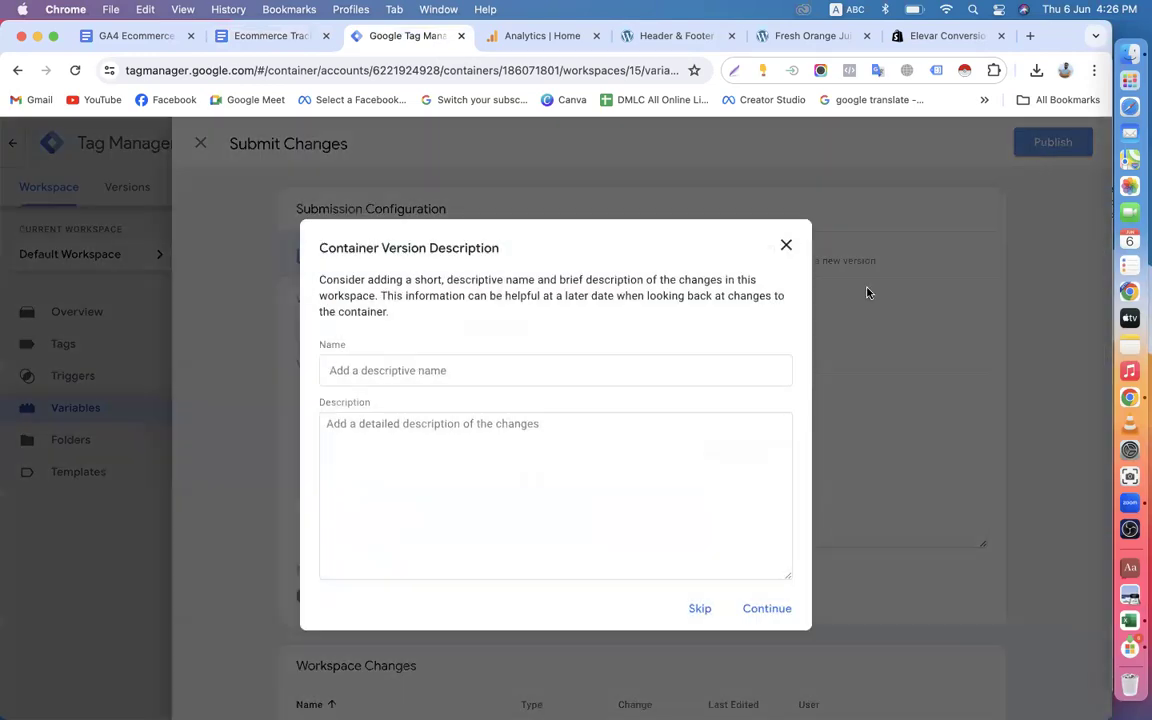
{"action": "left_click", "coordinate": [762, 610]}
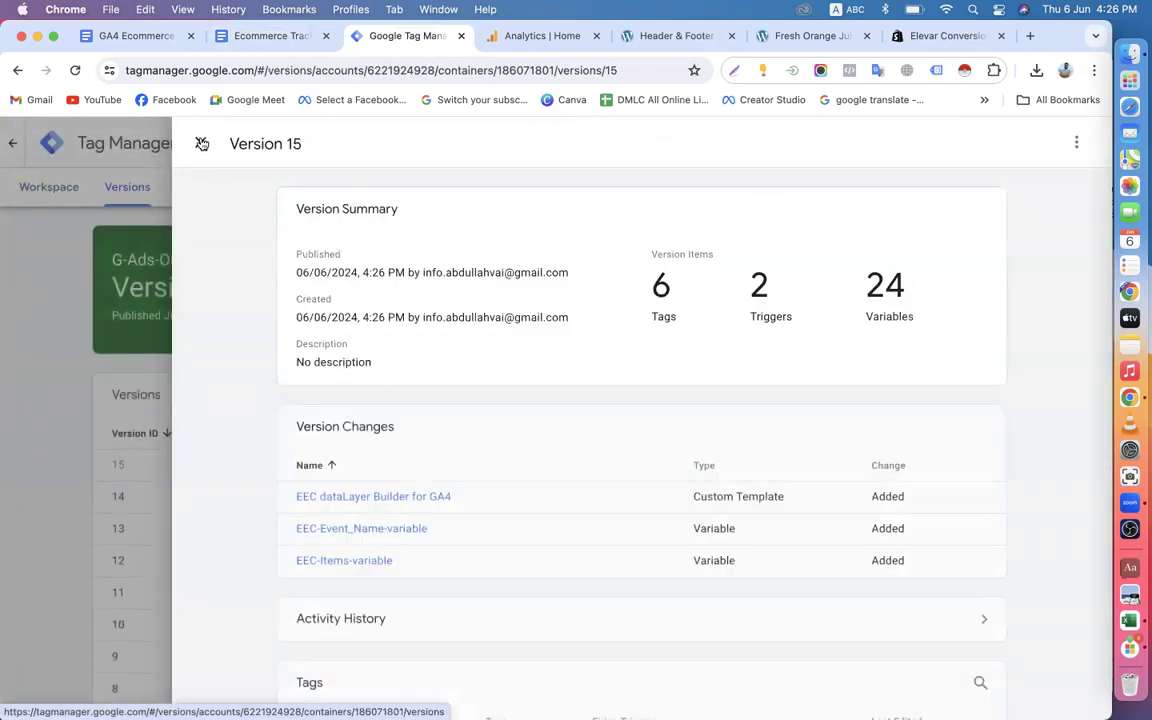
{"action": "left_click", "coordinate": [200, 143]}
{"action": "left_click", "coordinate": [70, 192]}
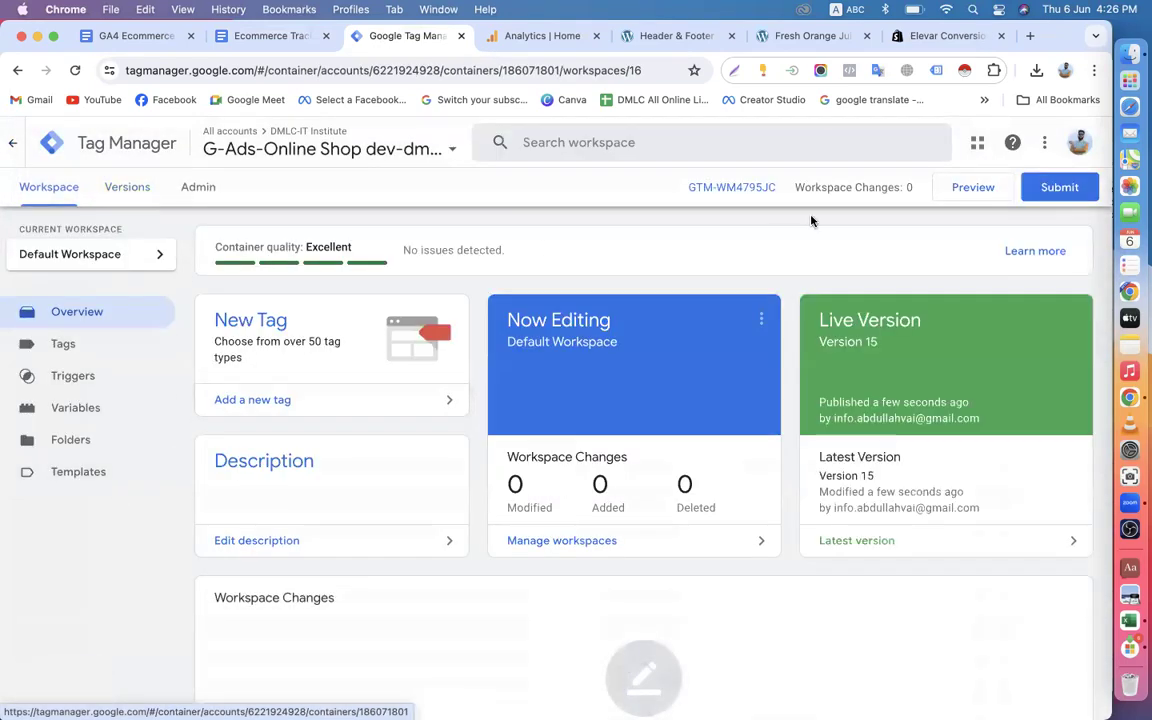
{"action": "left_click", "coordinate": [958, 190]}
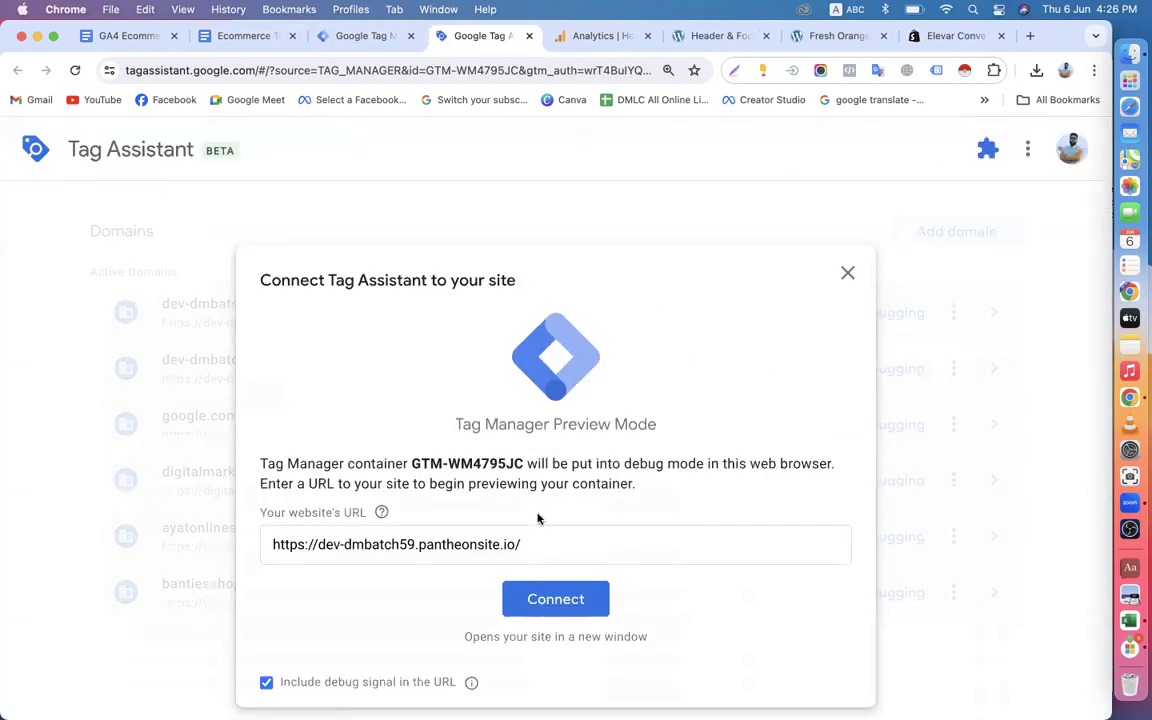
{"action": "left_click", "coordinate": [550, 600]}
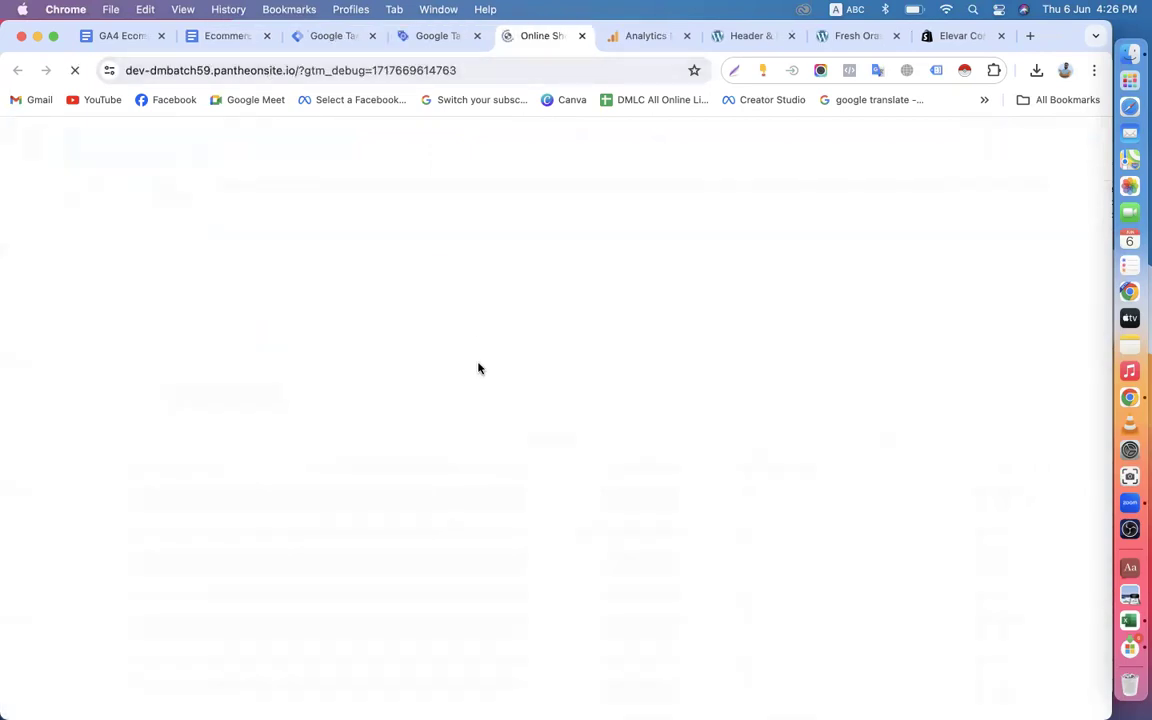
{"action": "scroll", "coordinate": [478, 368], "scroll_direction": "down", "scroll_amount": 12}
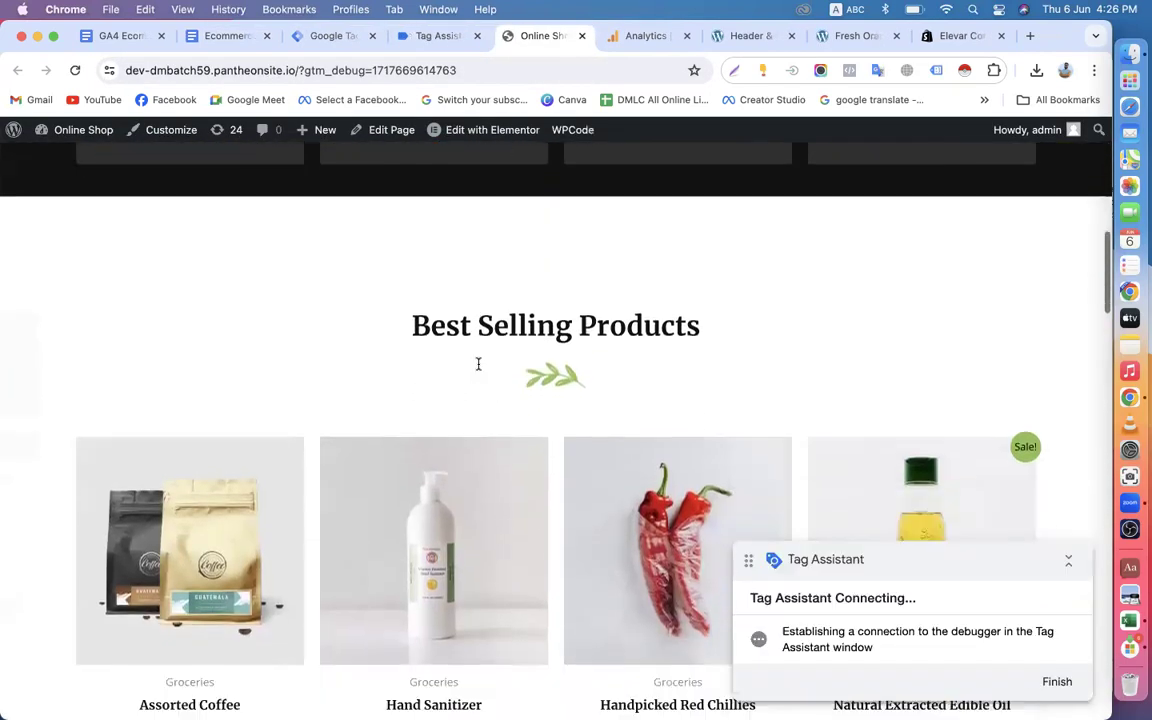
{"action": "left_click", "coordinate": [400, 327]}
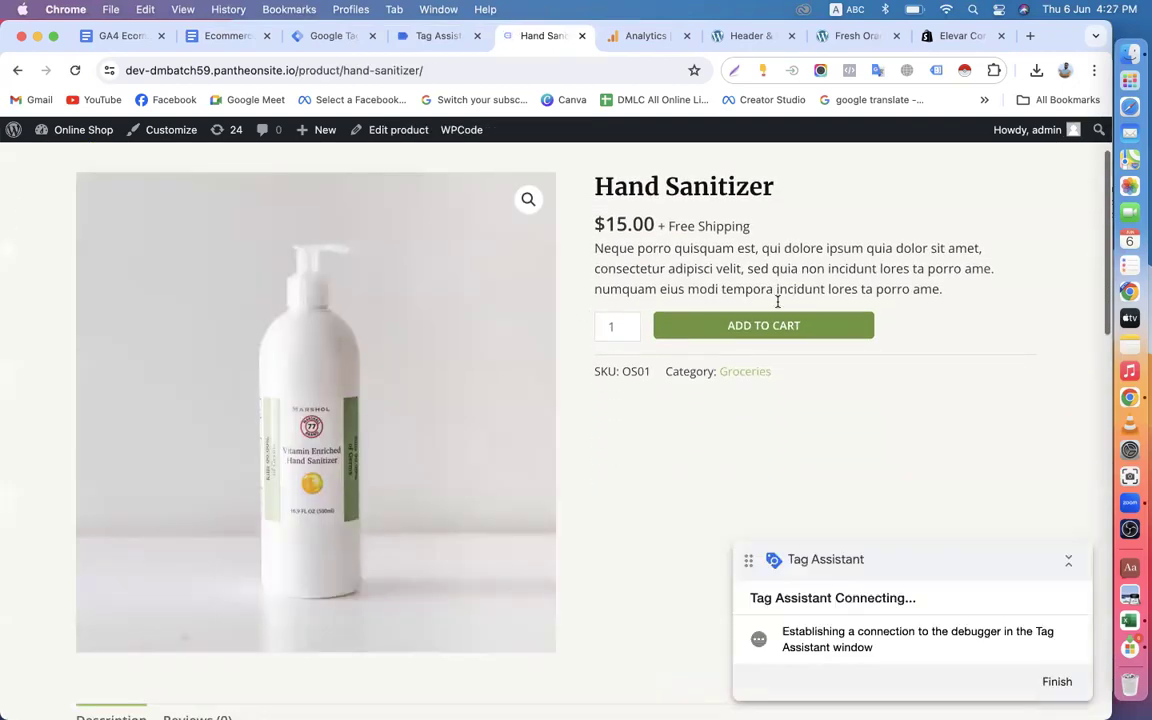
{"action": "left_click", "coordinate": [753, 332]}
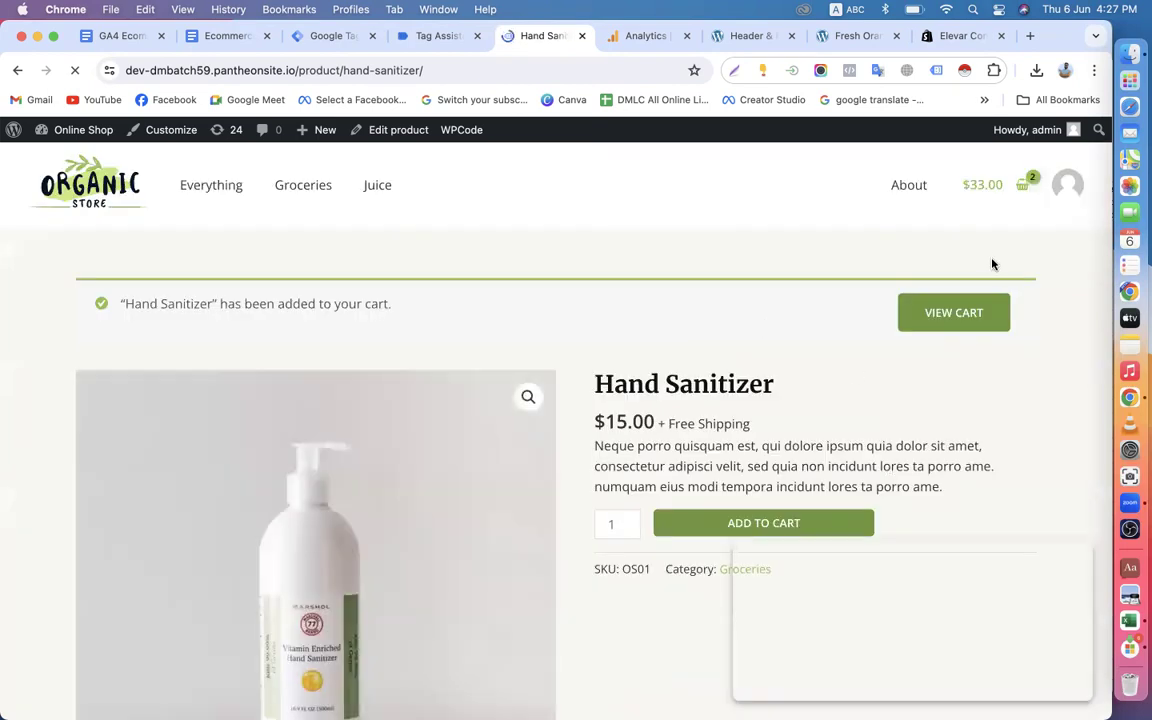
Check out the shopping cart and place the order with the prefilled billing details.
{"action": "left_click", "coordinate": [1019, 190]}
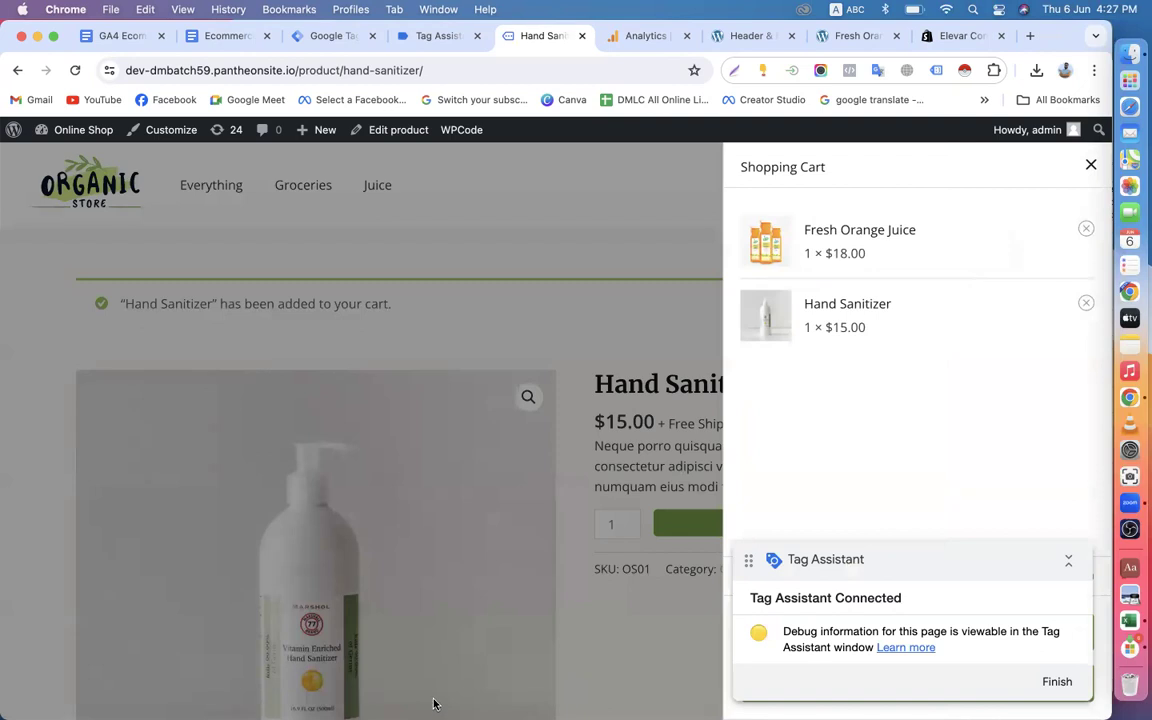
{"action": "left_click_drag", "start_coordinate": [890, 555], "coordinate": [884, 398]}
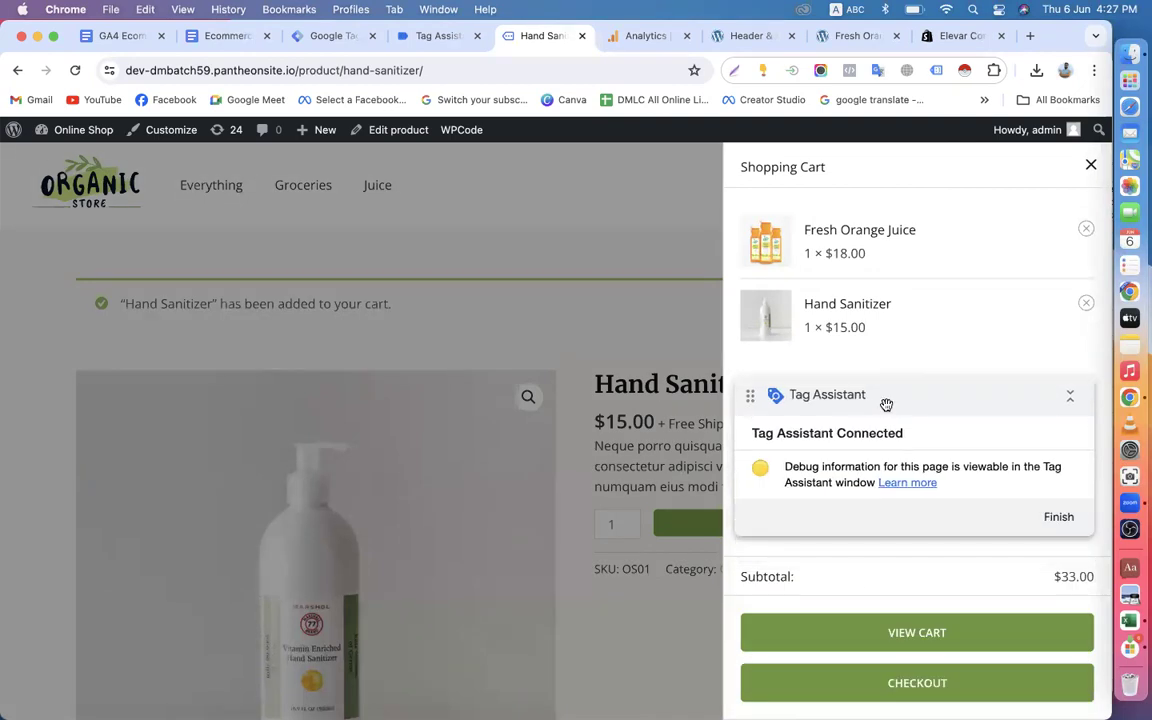
{"action": "left_click", "coordinate": [884, 686]}
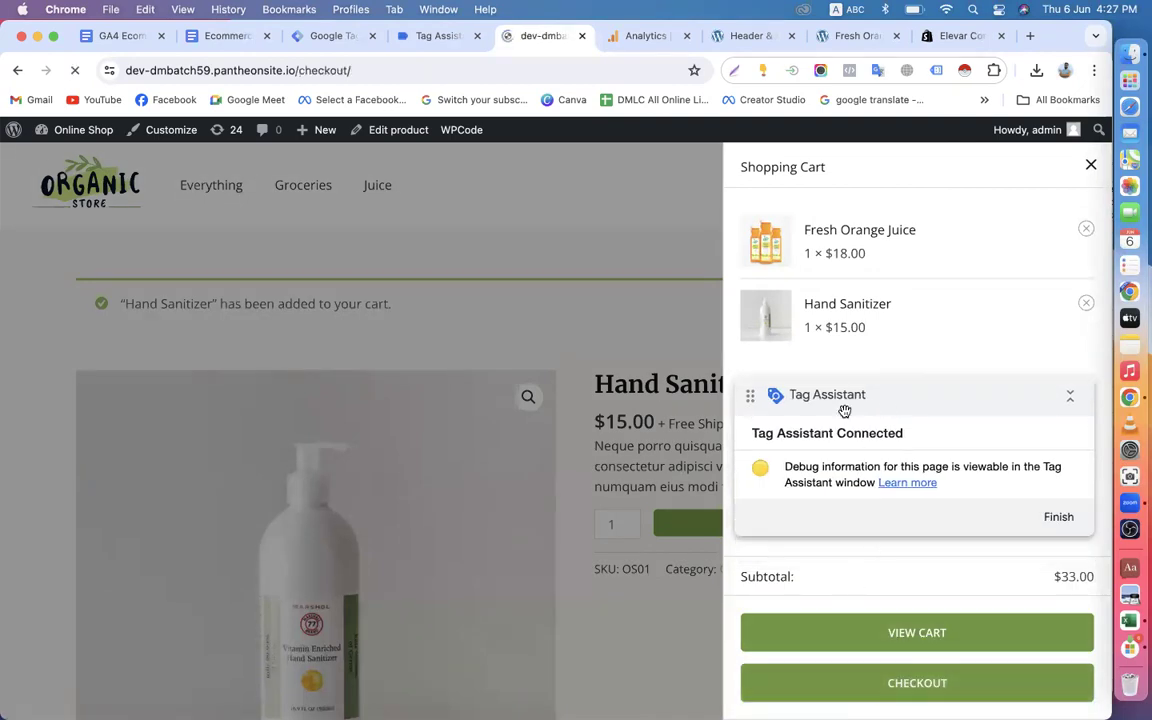
{"action": "scroll", "coordinate": [761, 599], "scroll_direction": "down", "scroll_amount": 10}
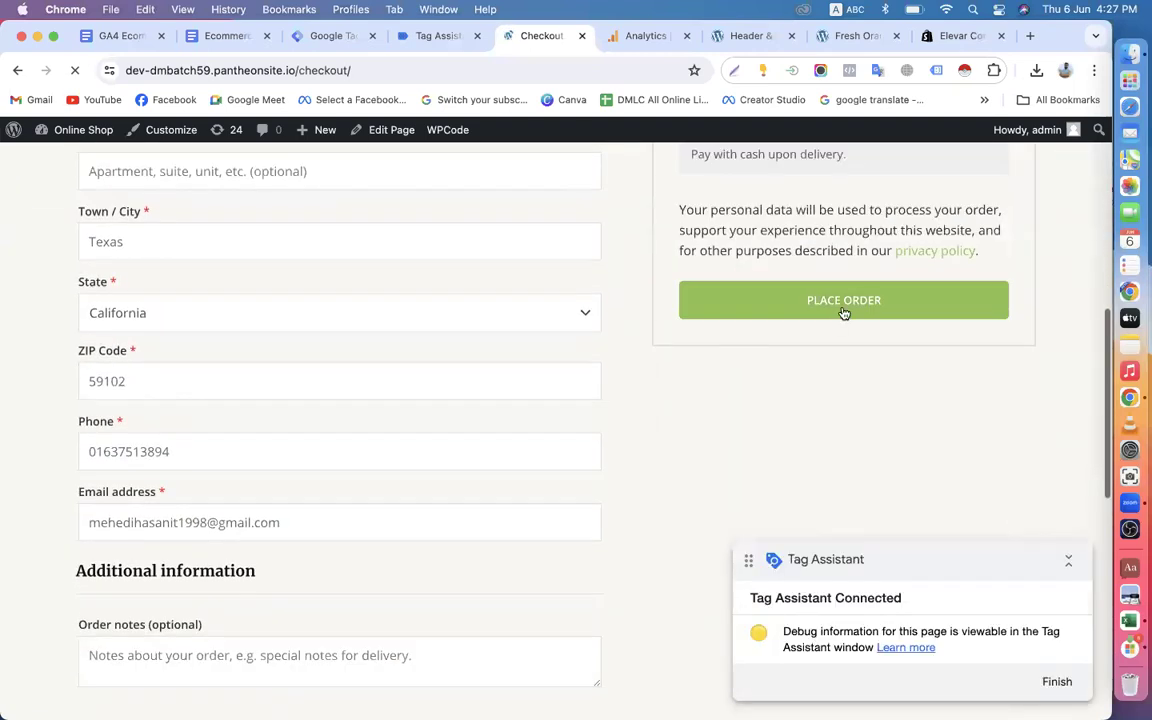
{"action": "left_click", "coordinate": [827, 312]}
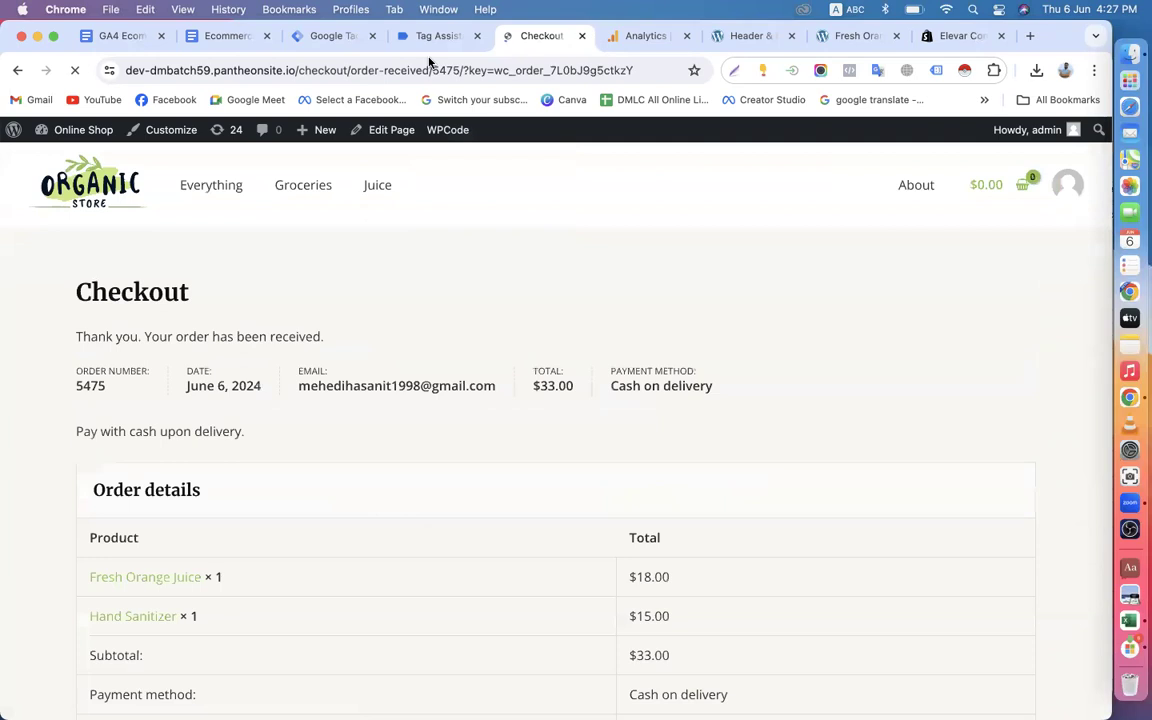
Enable the Tag Assistant Legacy extension on the order-received page and check its status.
{"action": "left_click", "coordinate": [936, 70]}
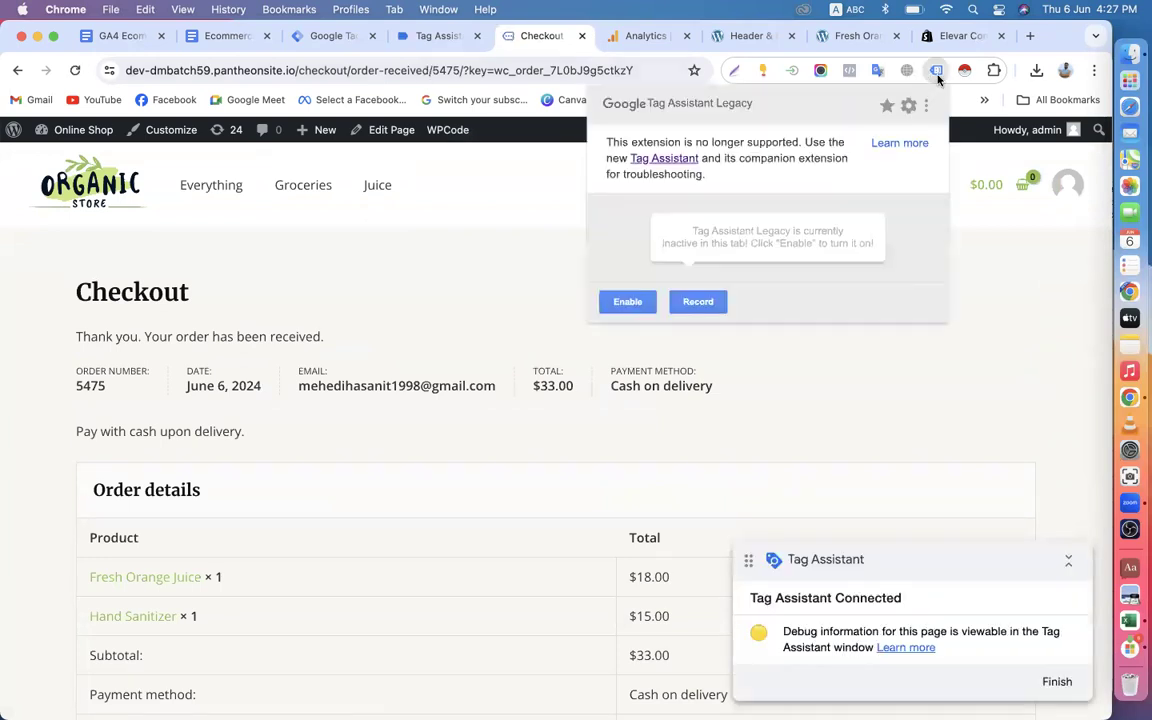
{"action": "left_click", "coordinate": [650, 301]}
{"action": "left_click", "coordinate": [576, 270]}
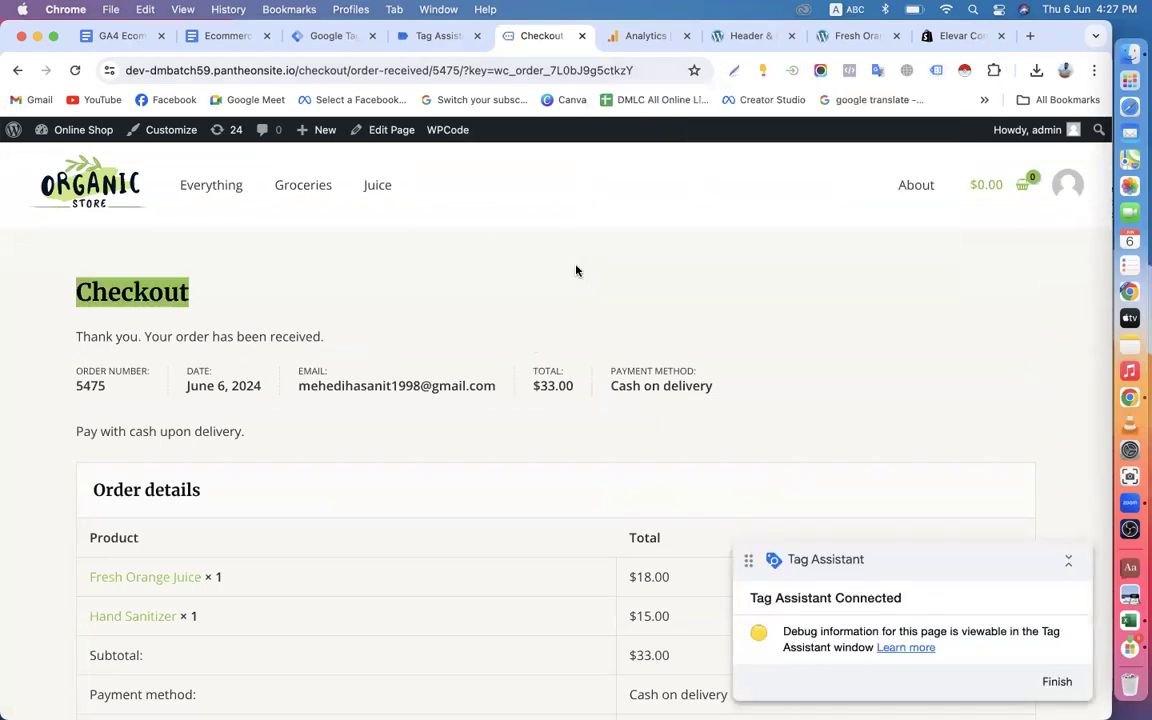
{"action": "left_click", "coordinate": [937, 70]}
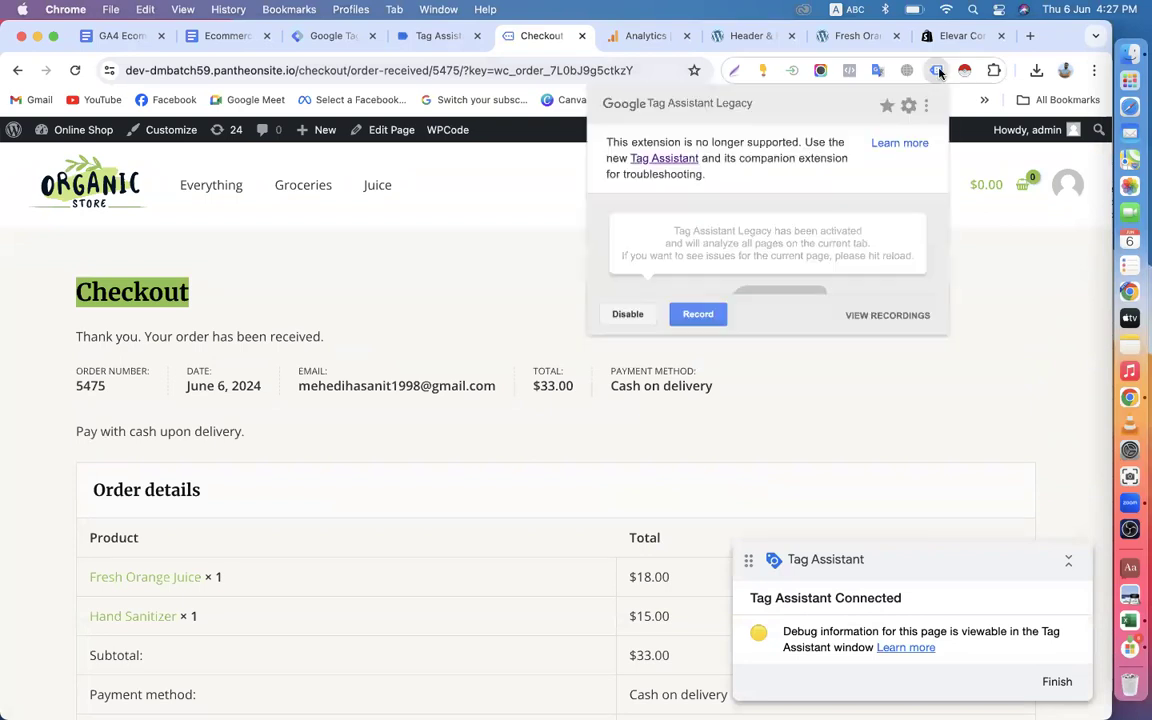
{"action": "left_click", "coordinate": [543, 280]}
Continue to the Tag Assistant debug summary and review the GTM container's fired tags, variables and data layer values.
{"action": "left_click", "coordinate": [445, 38]}
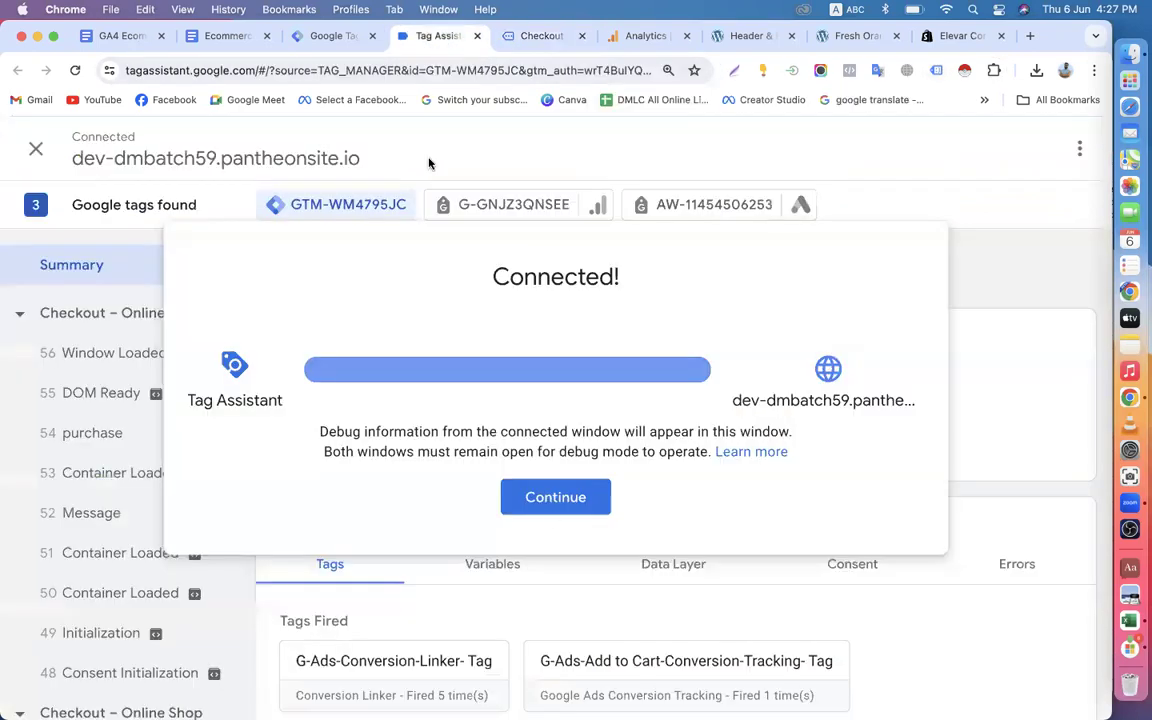
{"action": "left_click", "coordinate": [555, 497]}
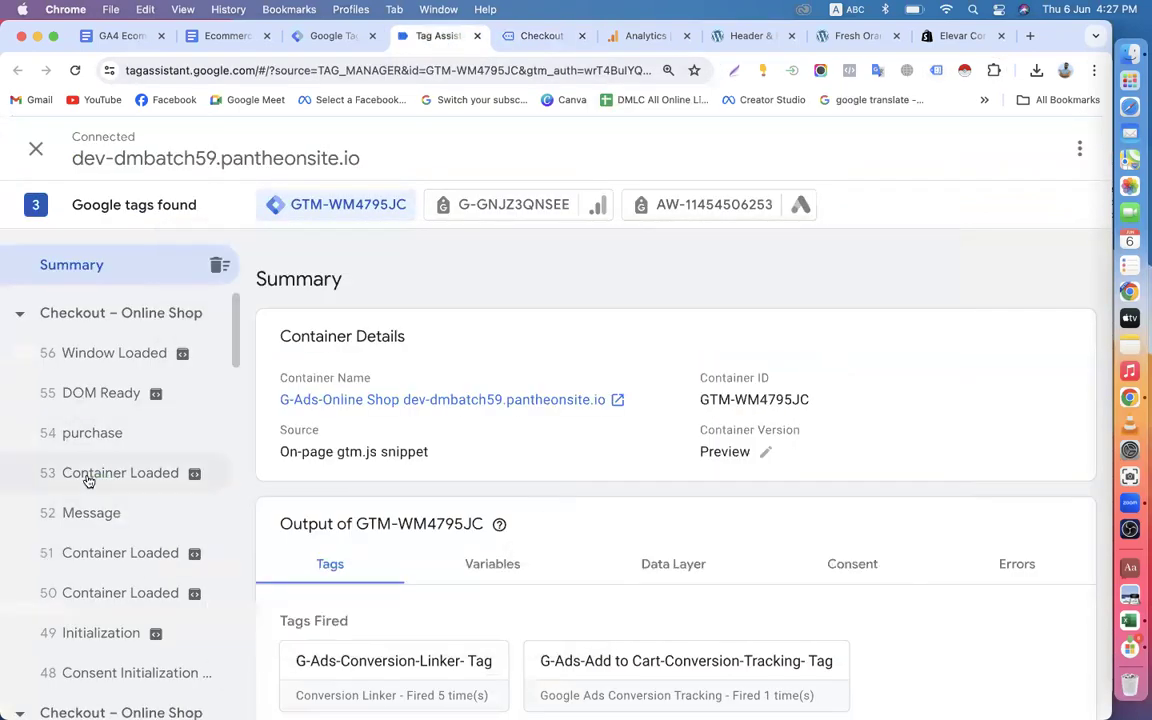
{"action": "scroll", "coordinate": [90, 478], "scroll_direction": "down", "scroll_amount": 5}
{"action": "scroll", "coordinate": [88, 482], "scroll_direction": "up", "scroll_amount": 5}
{"action": "scroll", "coordinate": [357, 463], "scroll_direction": "down", "scroll_amount": 3}
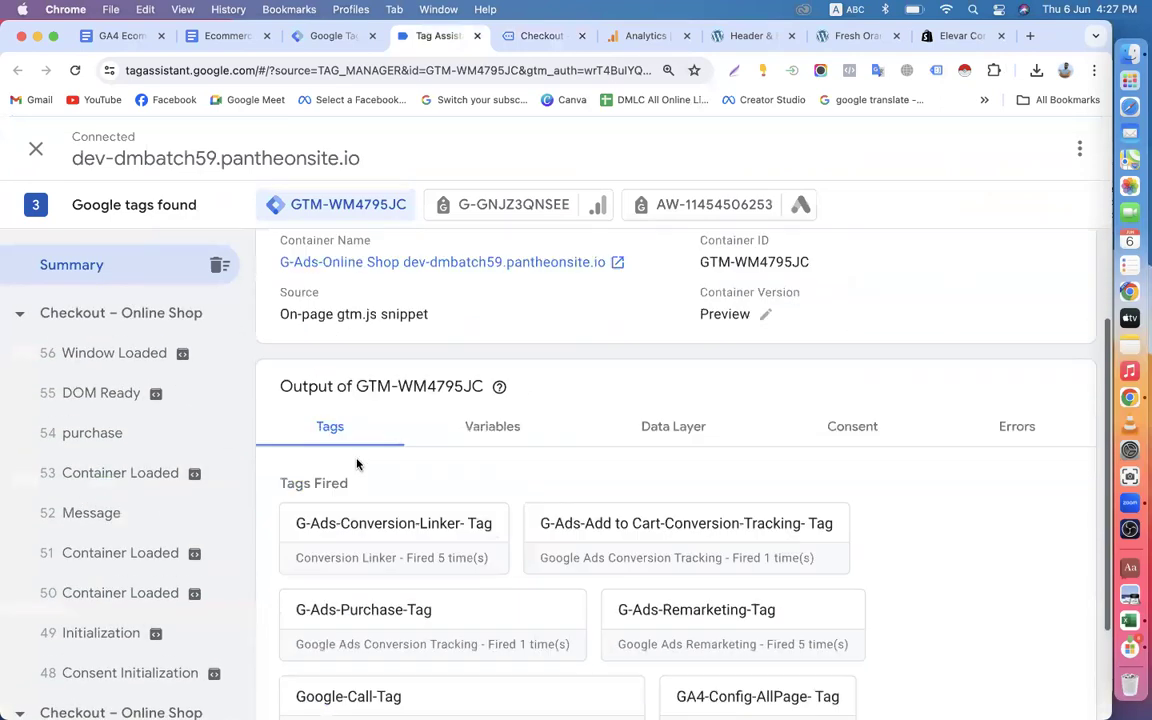
{"action": "scroll", "coordinate": [451, 340], "scroll_direction": "down", "scroll_amount": 2}
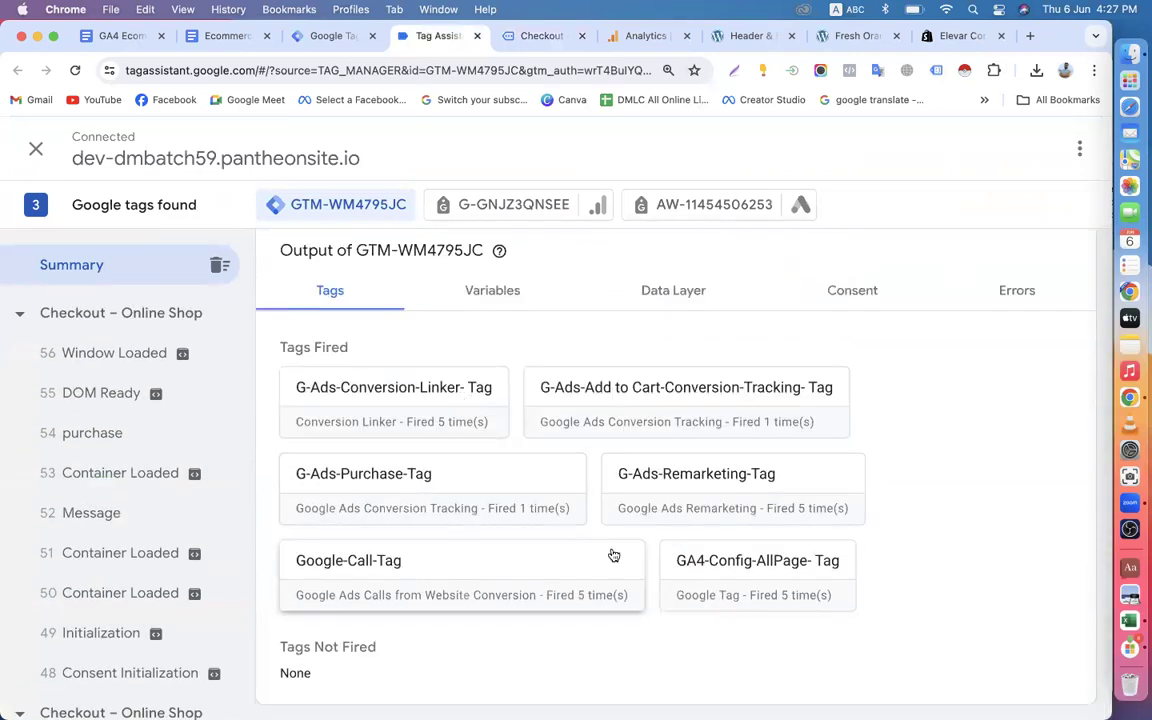
{"action": "left_click", "coordinate": [501, 293]}
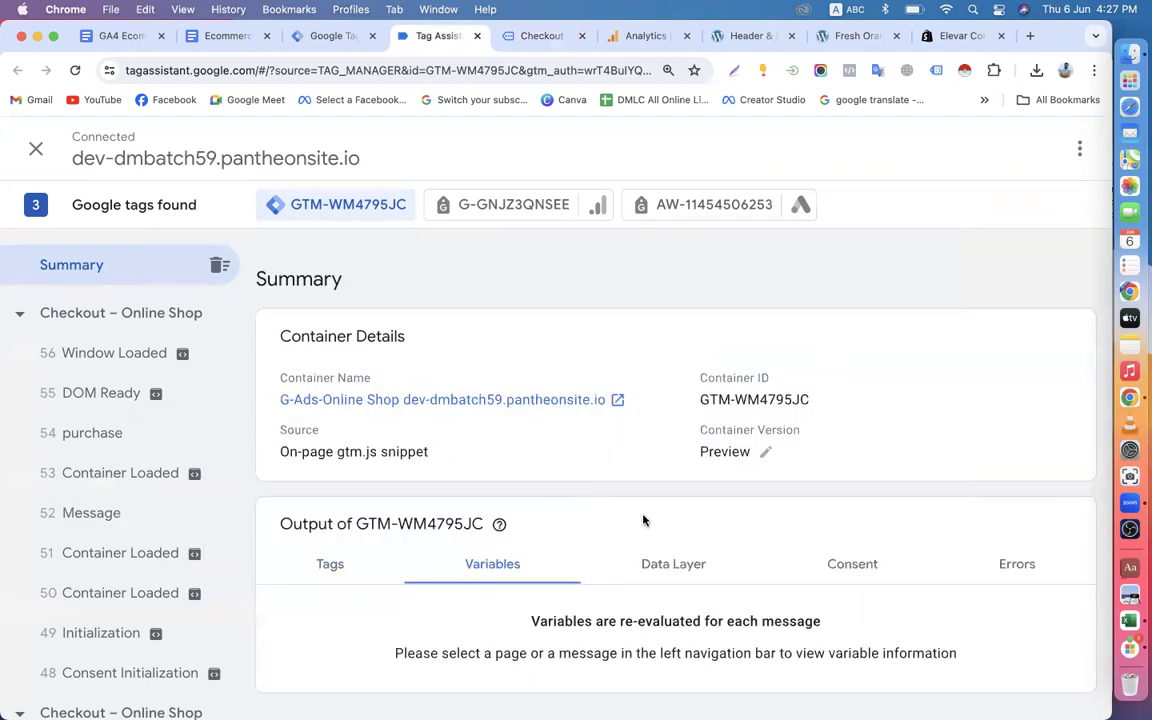
{"action": "left_click", "coordinate": [669, 563]}
{"action": "scroll", "coordinate": [470, 400], "scroll_direction": "down", "scroll_amount": 5}
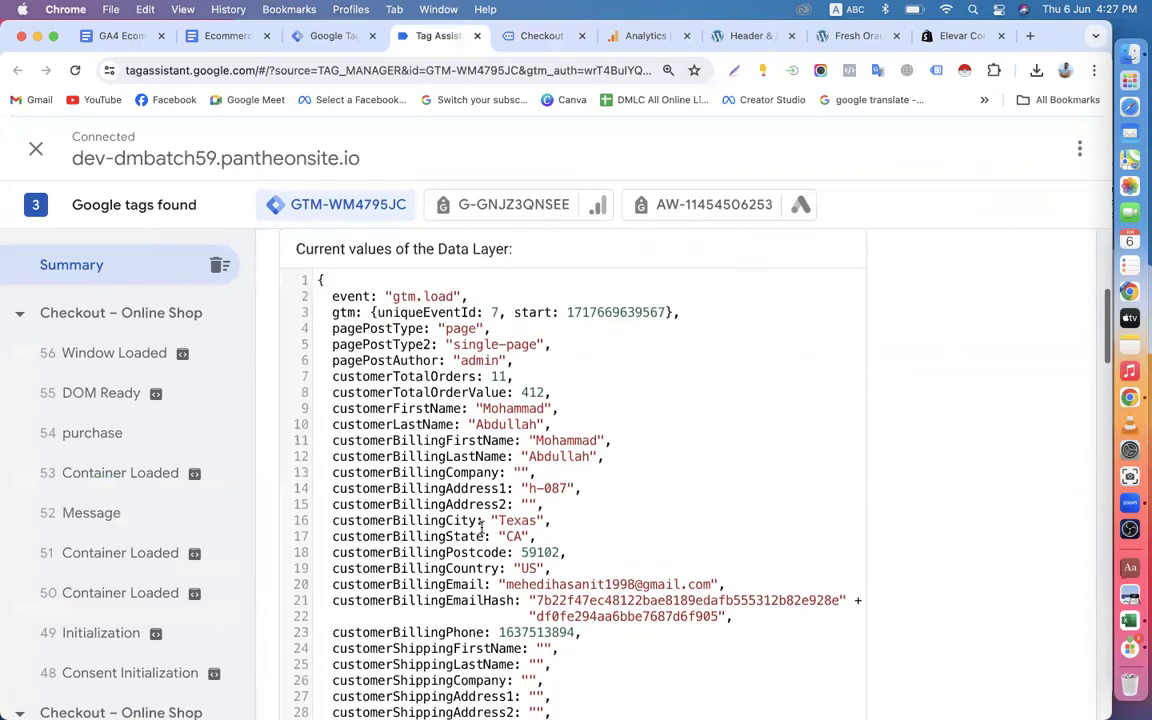
Switch the debug view to the GA4 tag and look through the recorded checkout and product page events.
{"action": "left_click", "coordinate": [494, 205]}
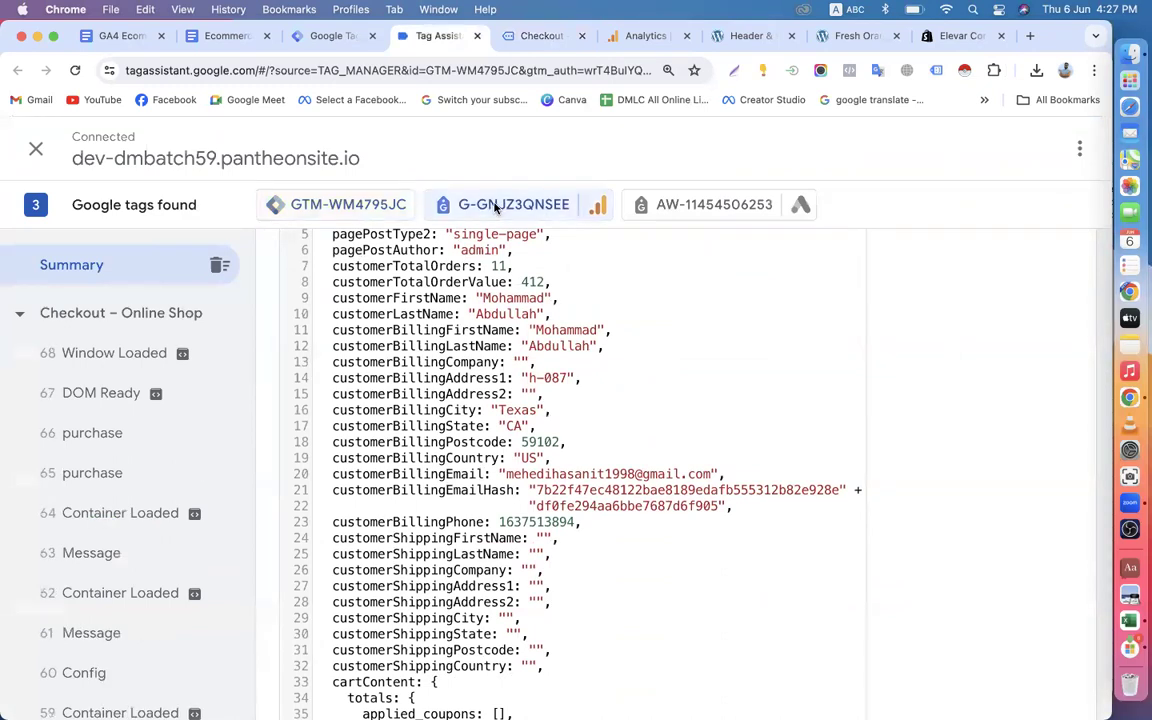
{"action": "scroll", "coordinate": [502, 445], "scroll_direction": "down", "scroll_amount": 10}
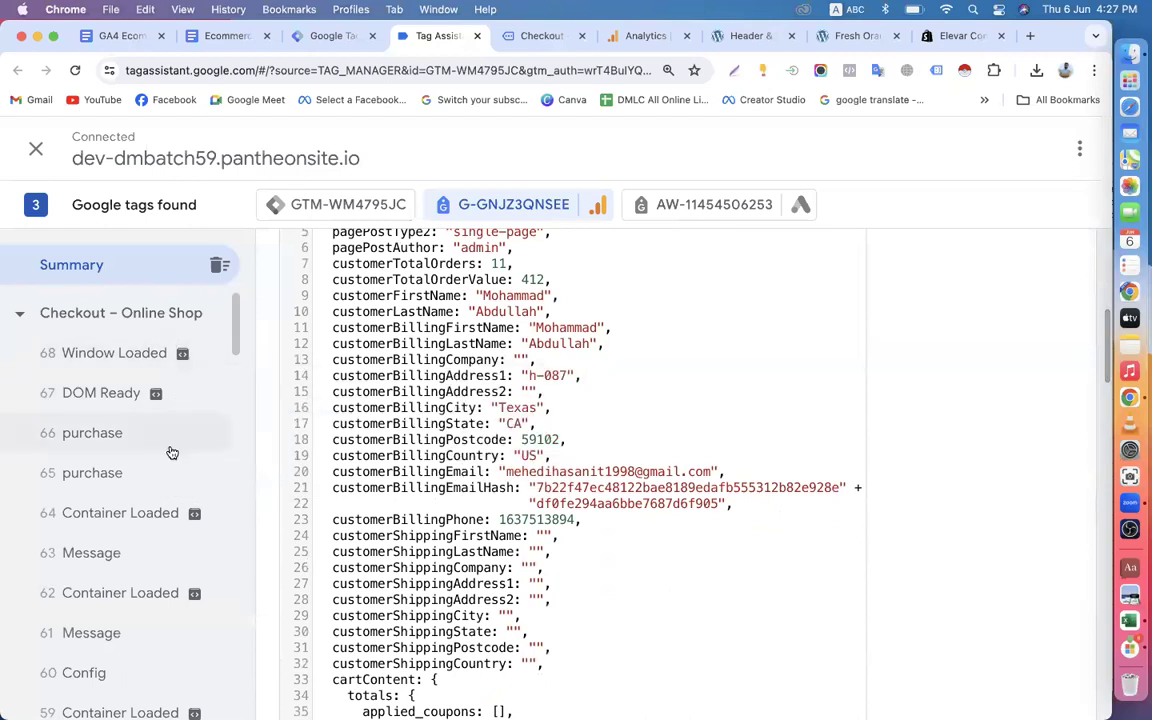
{"action": "scroll", "coordinate": [170, 453], "scroll_direction": "down", "scroll_amount": 5}
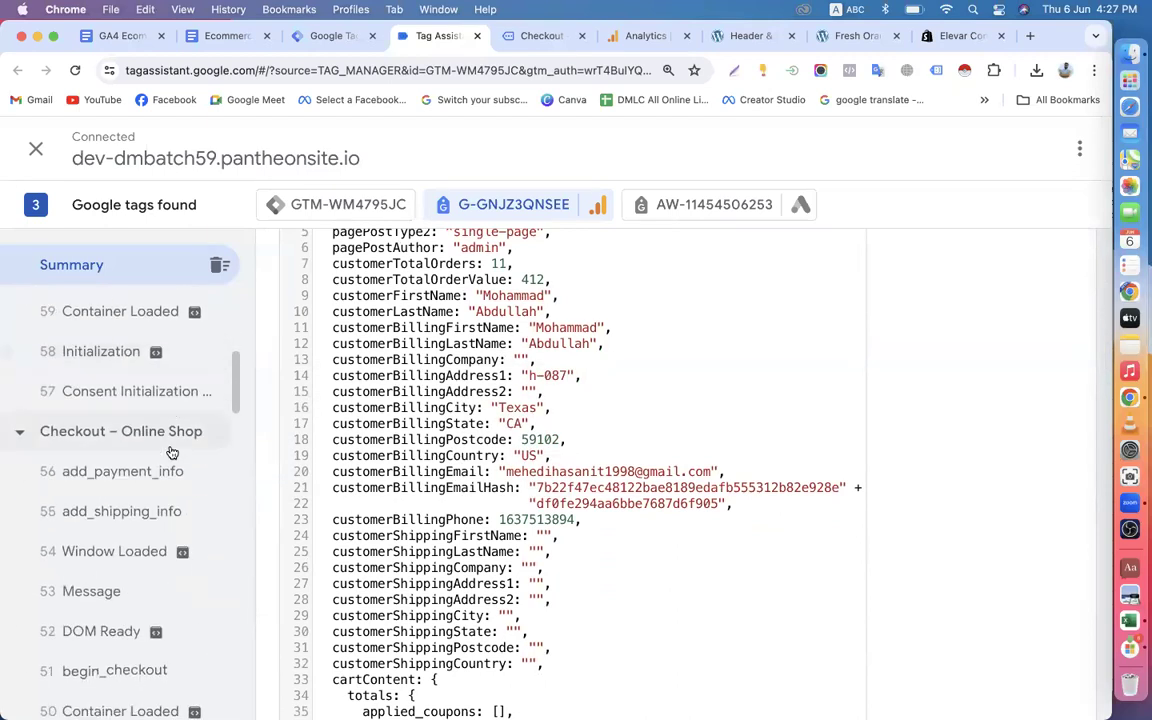
{"action": "scroll", "coordinate": [172, 453], "scroll_direction": "down", "scroll_amount": 5}
{"action": "scroll", "coordinate": [128, 509], "scroll_direction": "down", "scroll_amount": 5}
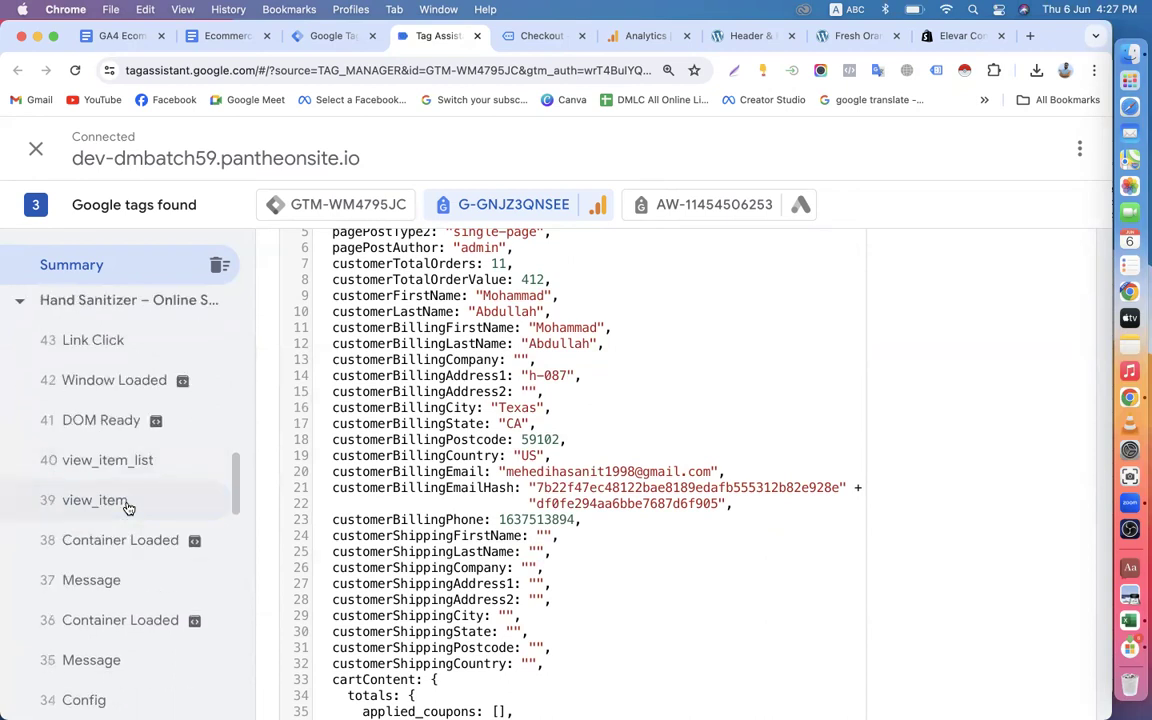
Examine the cart content and ecommerce object in the data layer of the Hand Sanitizer page's view_item event.
{"action": "left_click", "coordinate": [128, 509]}
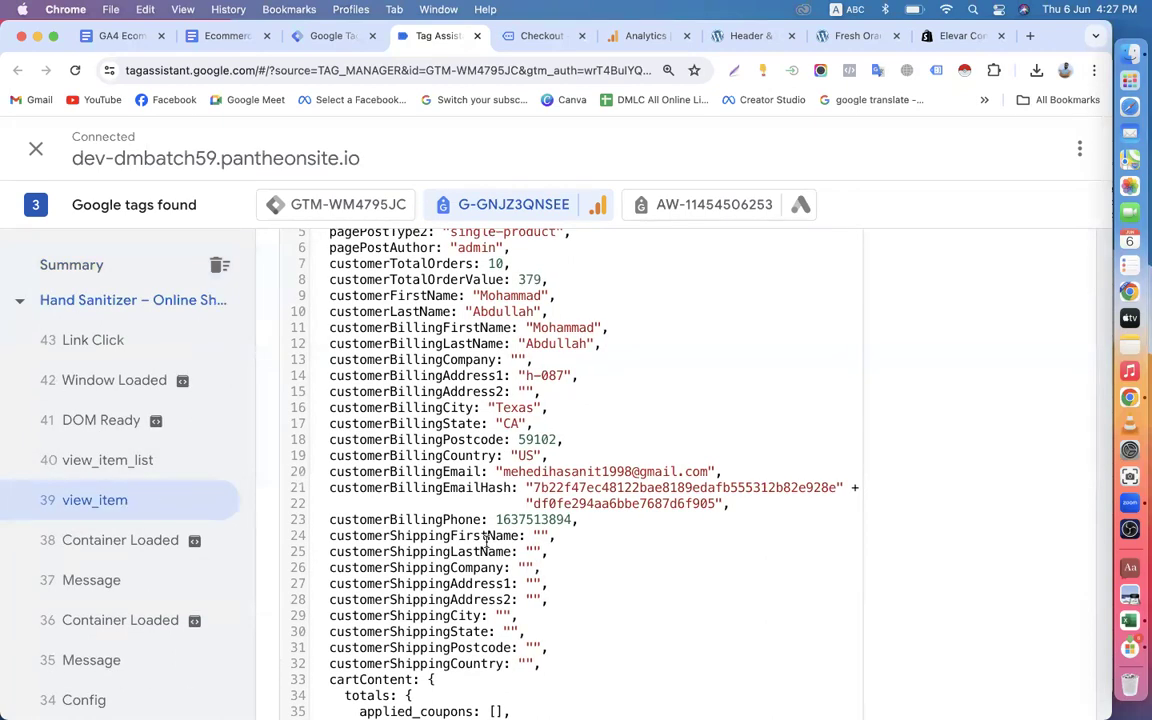
{"action": "scroll", "coordinate": [487, 540], "scroll_direction": "down", "scroll_amount": 10}
{"action": "scroll", "coordinate": [489, 545], "scroll_direction": "up", "scroll_amount": 5}
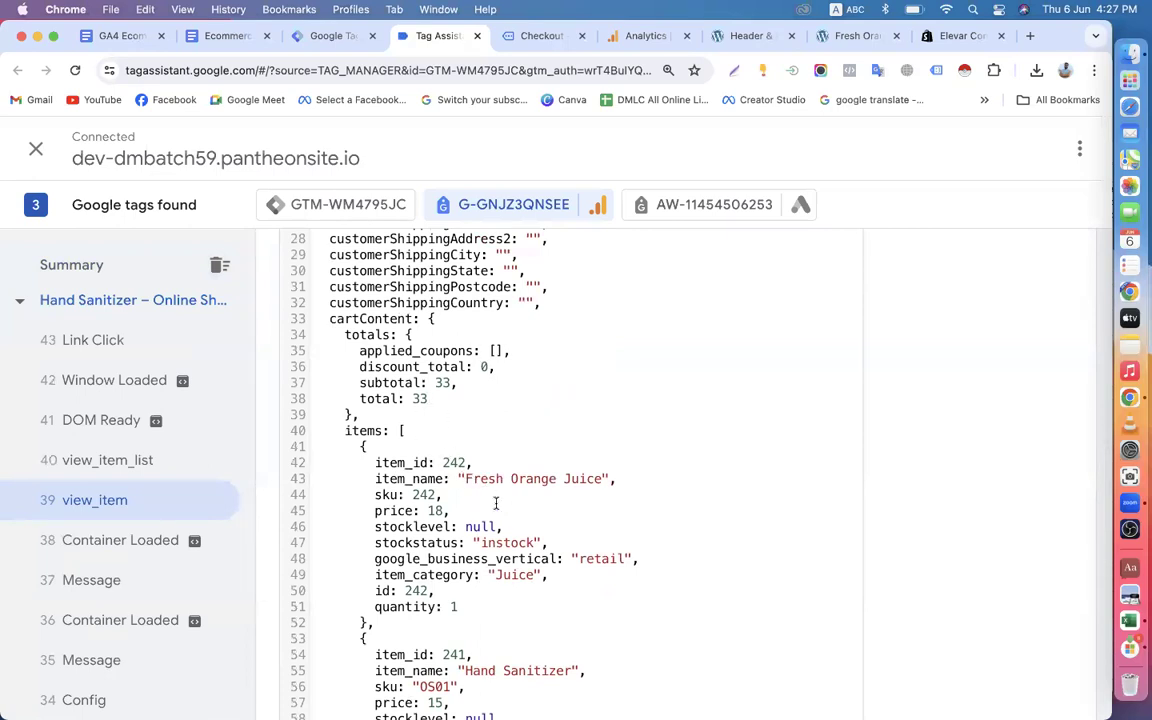
{"action": "scroll", "coordinate": [470, 468], "scroll_direction": "down", "scroll_amount": 7}
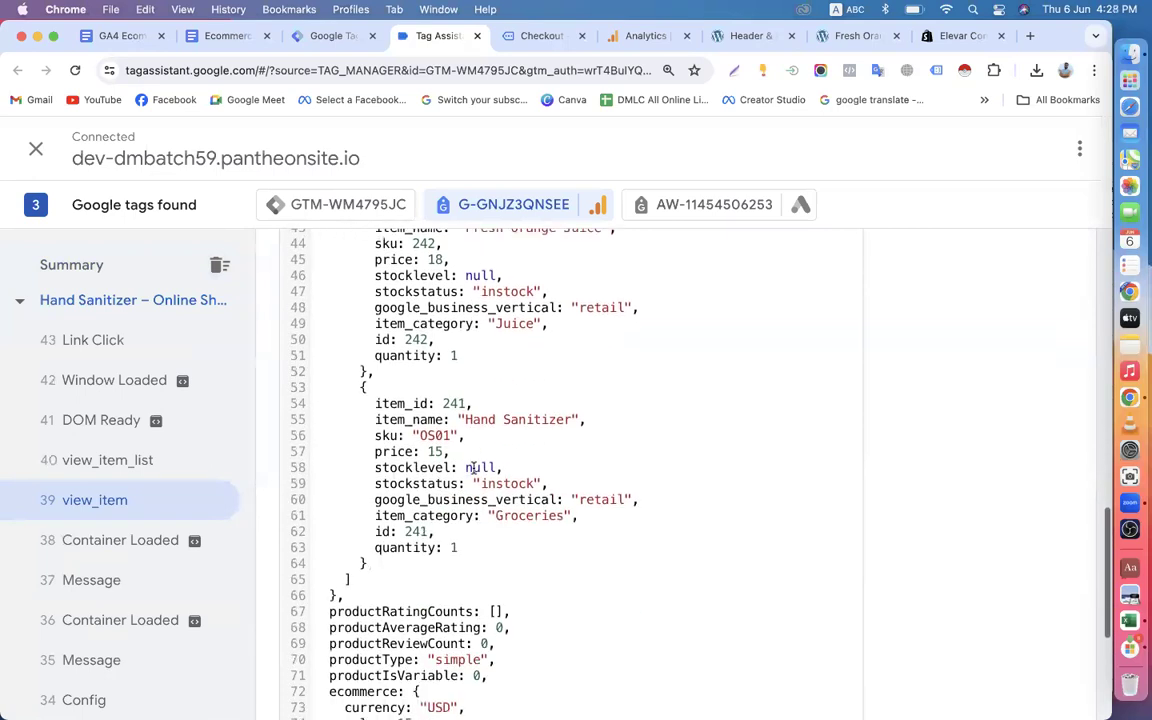
{"action": "scroll", "coordinate": [440, 450], "scroll_direction": "down", "scroll_amount": 3}
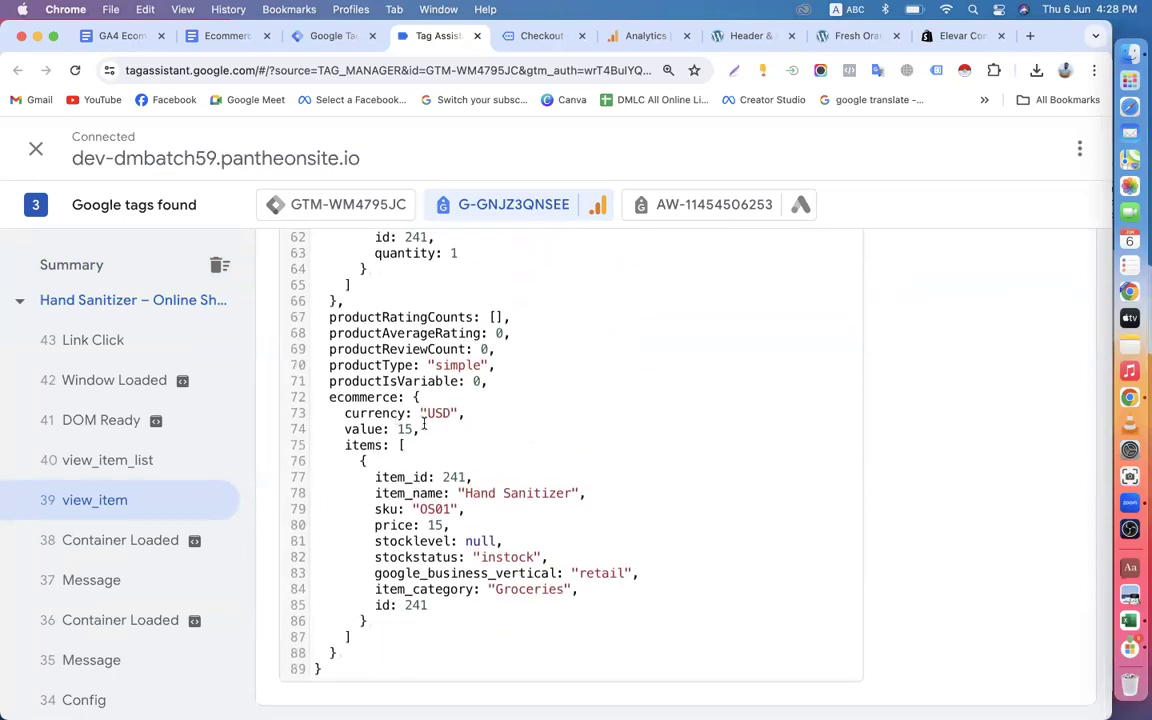
{"action": "left_click_drag", "start_coordinate": [329, 396], "coordinate": [402, 398]}
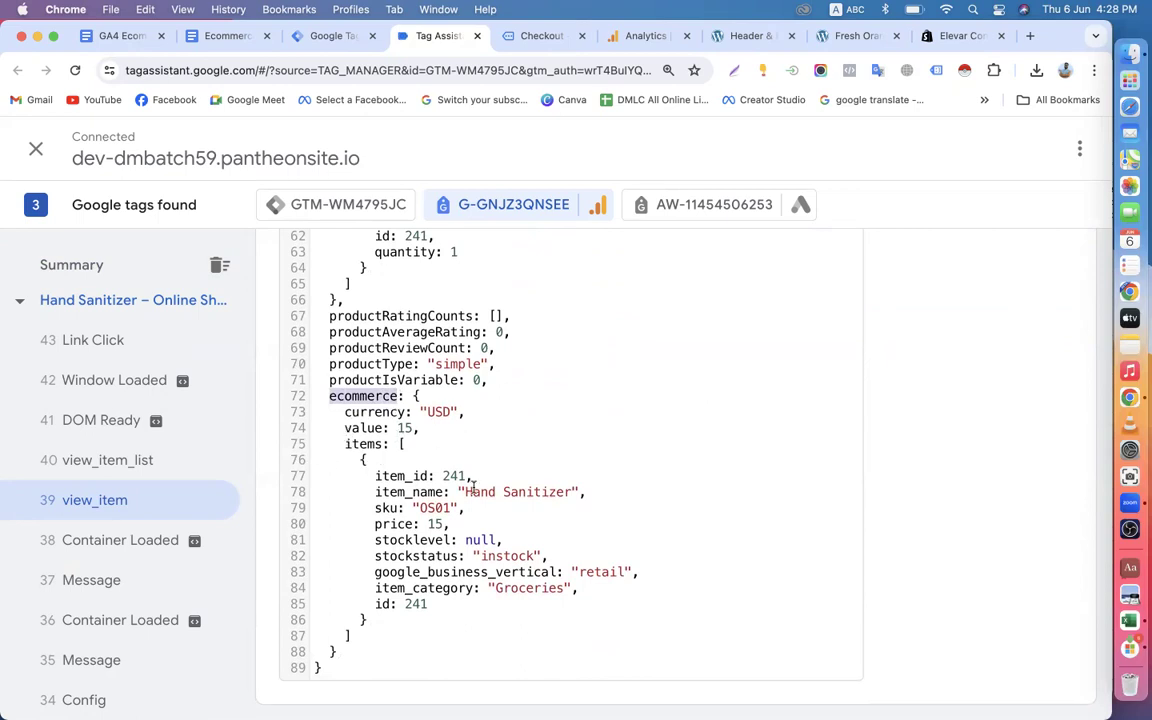
{"action": "left_click_drag", "start_coordinate": [372, 477], "coordinate": [407, 540]}
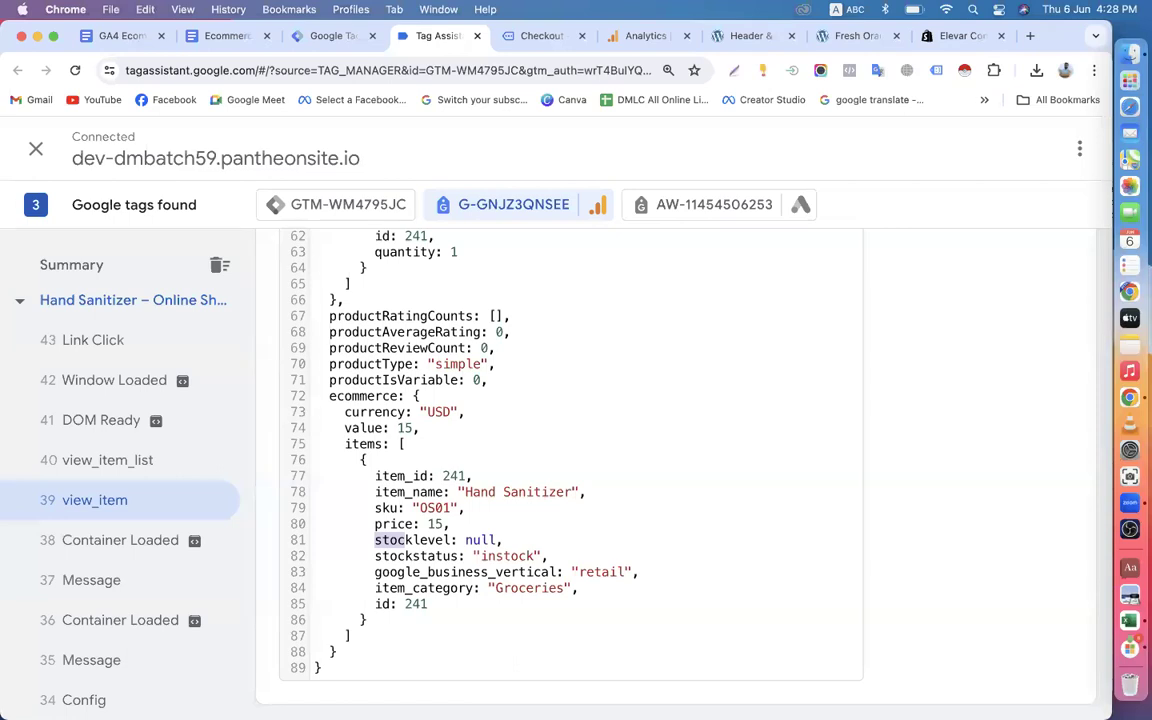
{"action": "scroll", "coordinate": [576, 519], "scroll_direction": "up", "scroll_amount": 15}
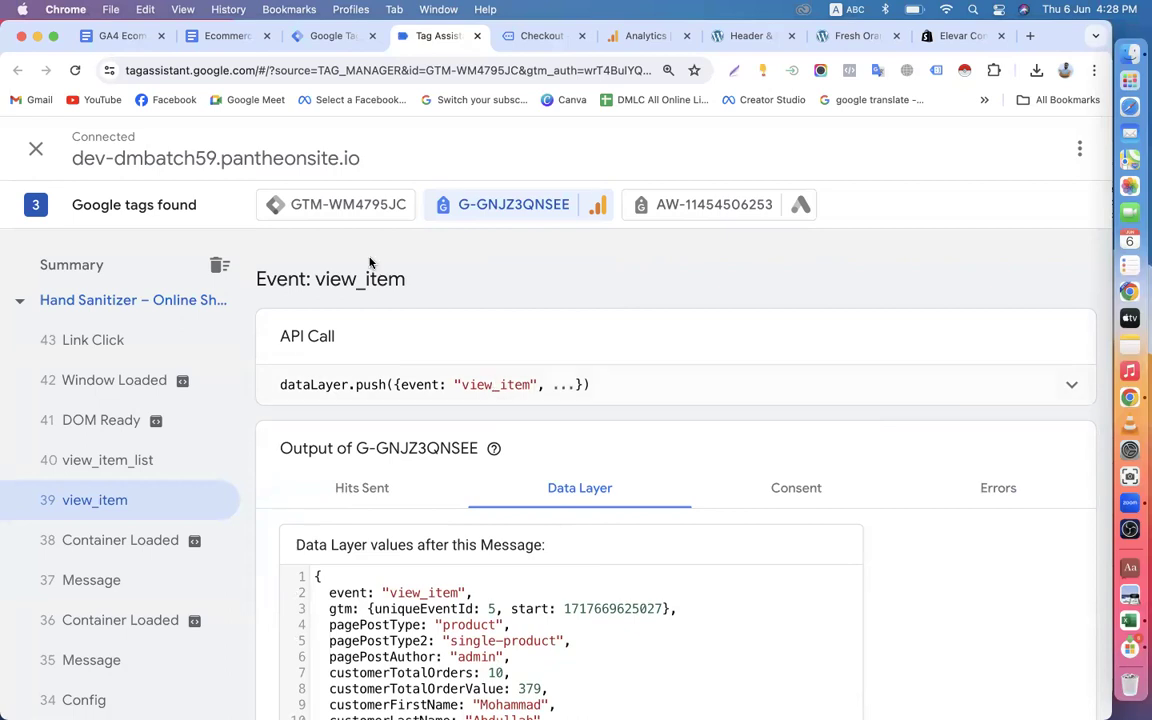
Switch the debug view to the GTM container and examine the order data and ecommerce object in its summary data layer.
{"action": "left_click", "coordinate": [347, 208]}
{"action": "scroll", "coordinate": [379, 470], "scroll_direction": "down", "scroll_amount": 2}
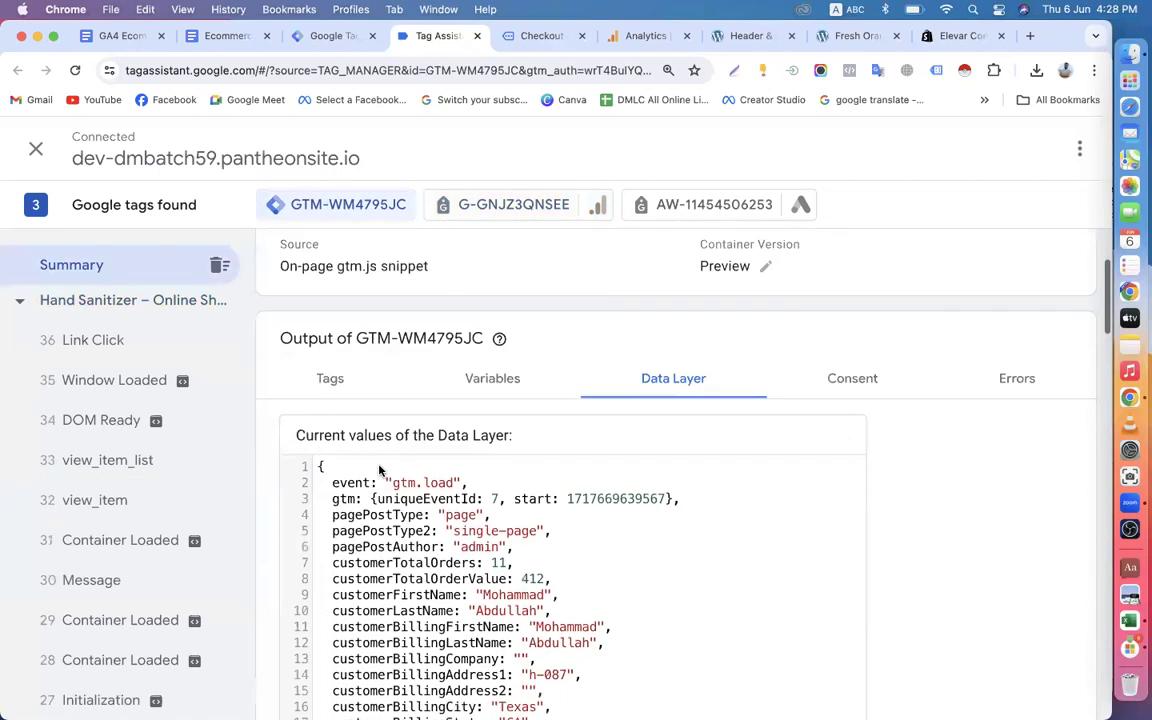
{"action": "scroll", "coordinate": [379, 470], "scroll_direction": "down", "scroll_amount": 10}
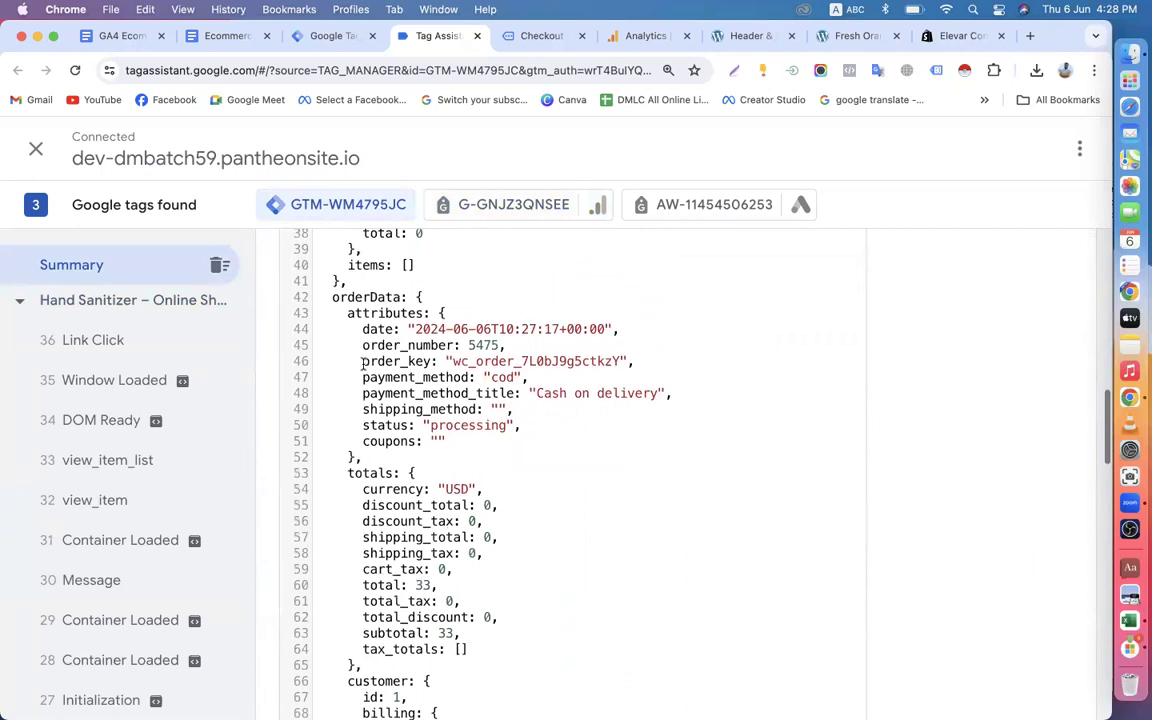
{"action": "scroll", "coordinate": [364, 362], "scroll_direction": "down", "scroll_amount": 15}
{"action": "scroll", "coordinate": [414, 460], "scroll_direction": "down", "scroll_amount": 8}
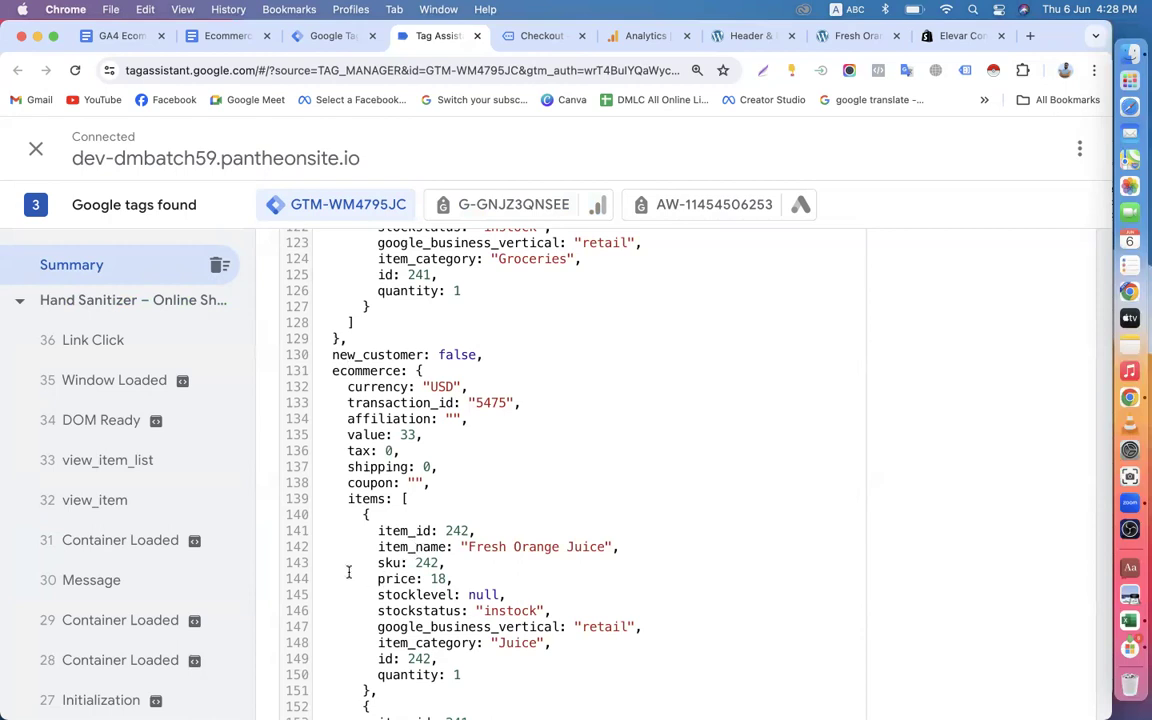
{"action": "scroll", "coordinate": [412, 588], "scroll_direction": "down", "scroll_amount": 3}
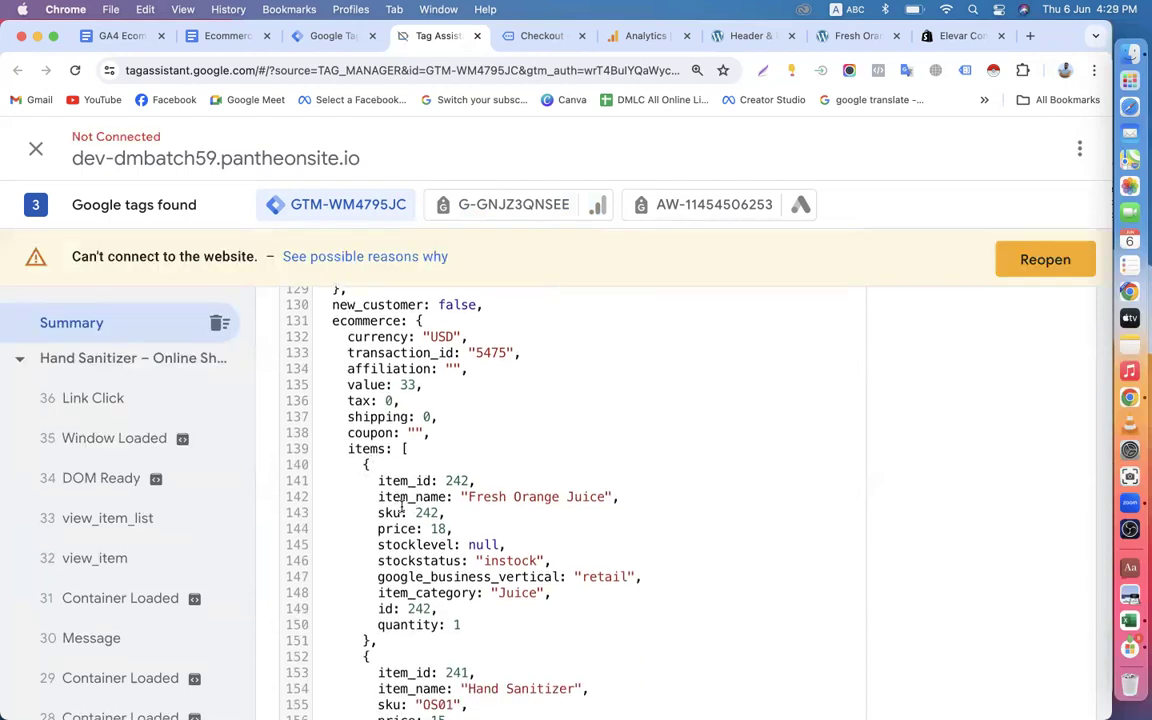
{"action": "scroll", "coordinate": [443, 552], "scroll_direction": "down", "scroll_amount": 5}
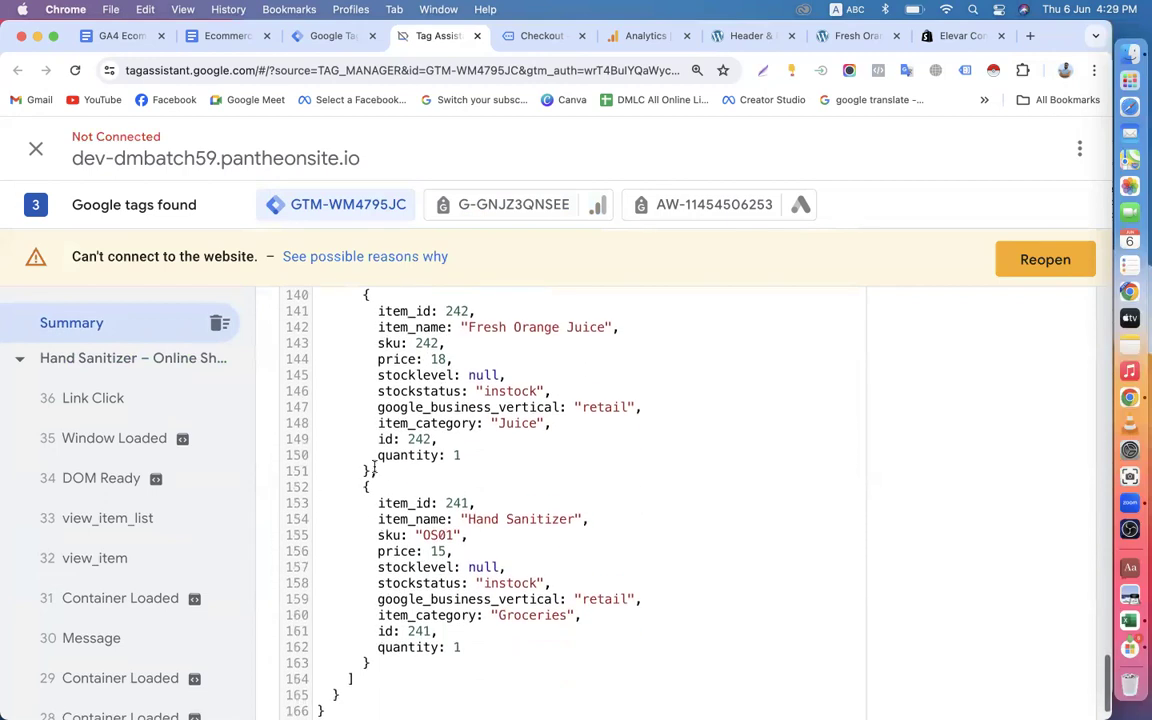
{"action": "scroll", "coordinate": [145, 545], "scroll_direction": "up", "scroll_amount": 10}
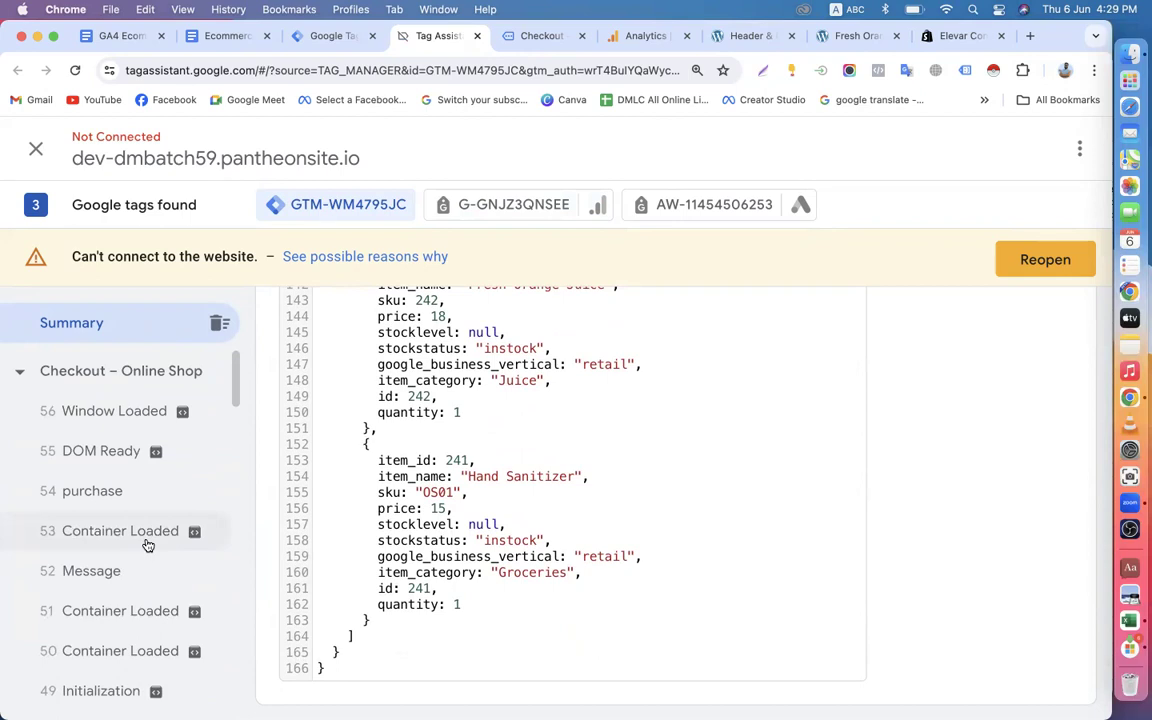
Switch to the GA4 tag's summary and review the ecommerce, order item and customer values in its data layer.
{"action": "left_click", "coordinate": [507, 203]}
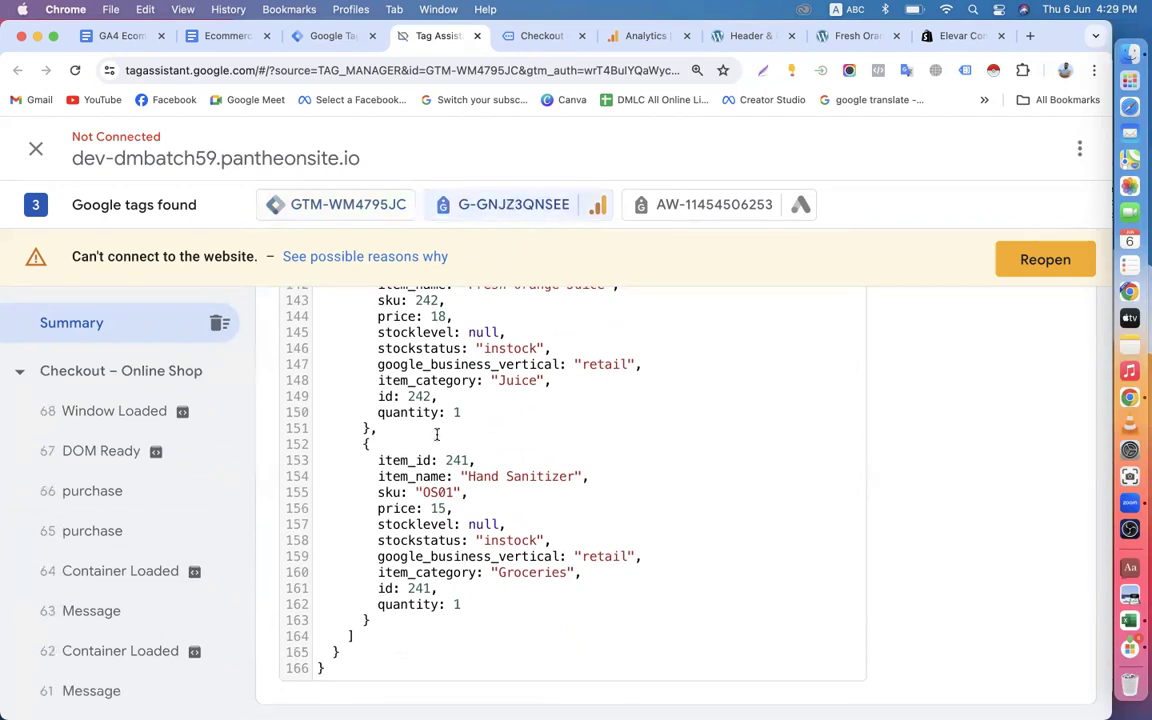
{"action": "scroll", "coordinate": [436, 434], "scroll_direction": "up", "scroll_amount": 10}
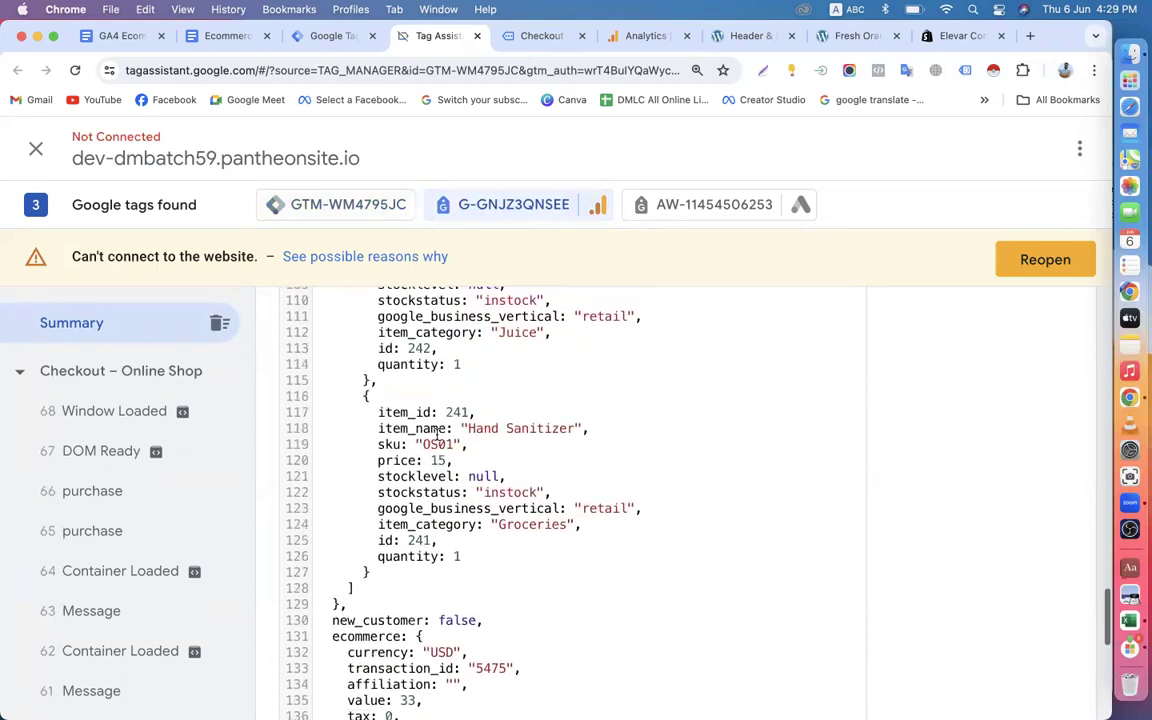
{"action": "scroll", "coordinate": [436, 434], "scroll_direction": "down", "scroll_amount": 7}
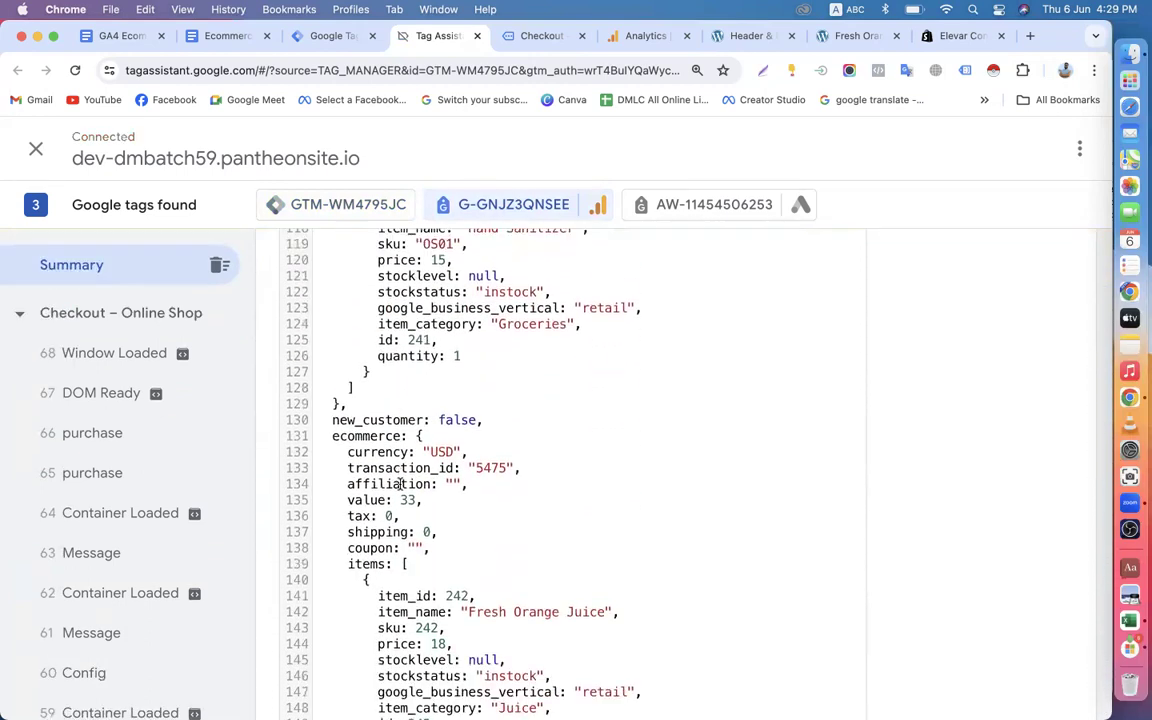
{"action": "scroll", "coordinate": [400, 484], "scroll_direction": "up", "scroll_amount": 9}
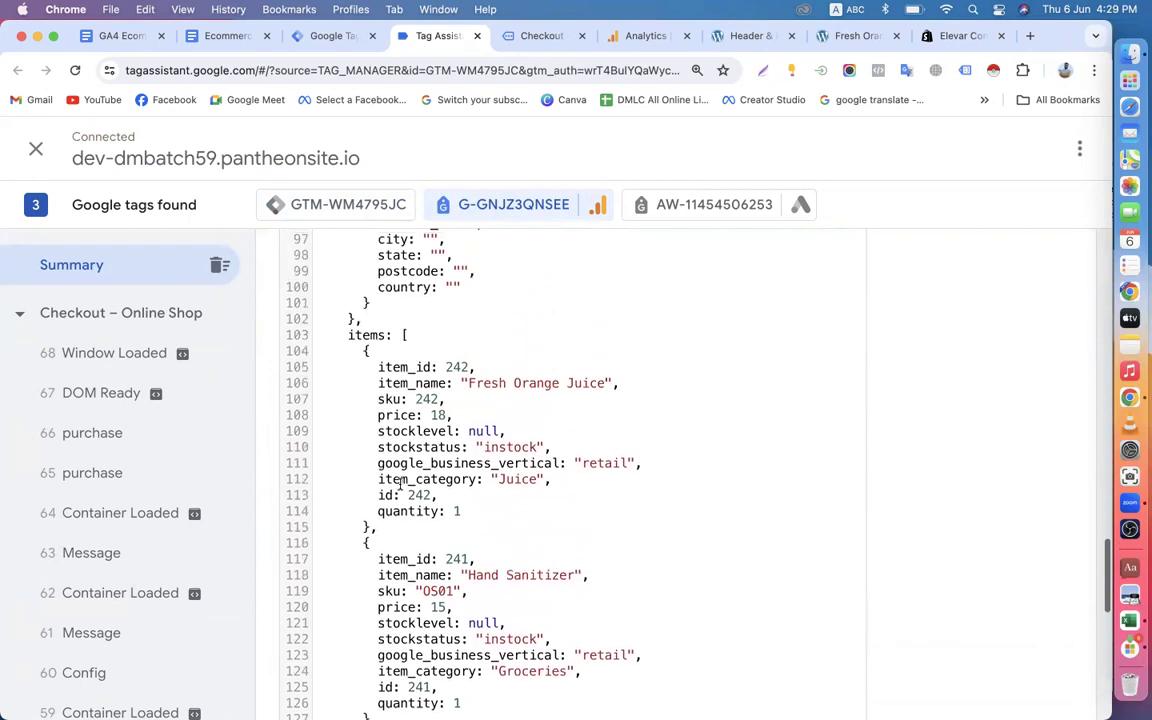
{"action": "scroll", "coordinate": [400, 484], "scroll_direction": "up", "scroll_amount": 12}
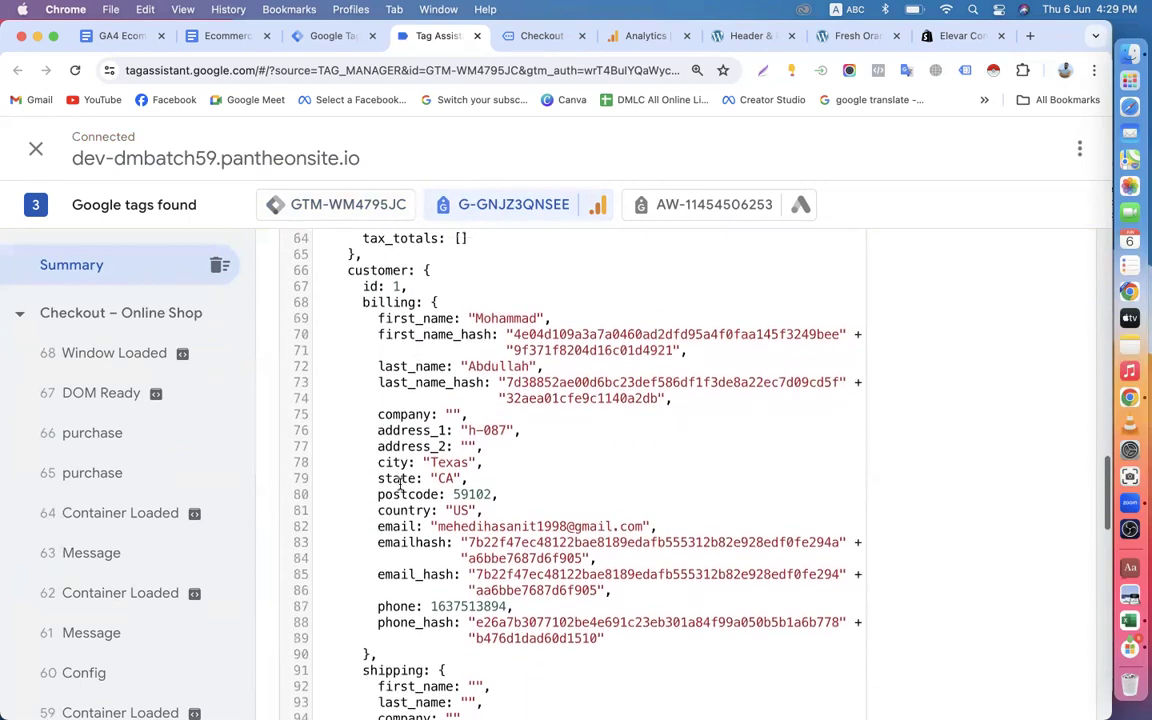
{"action": "scroll", "coordinate": [400, 484], "scroll_direction": "up", "scroll_amount": 10}
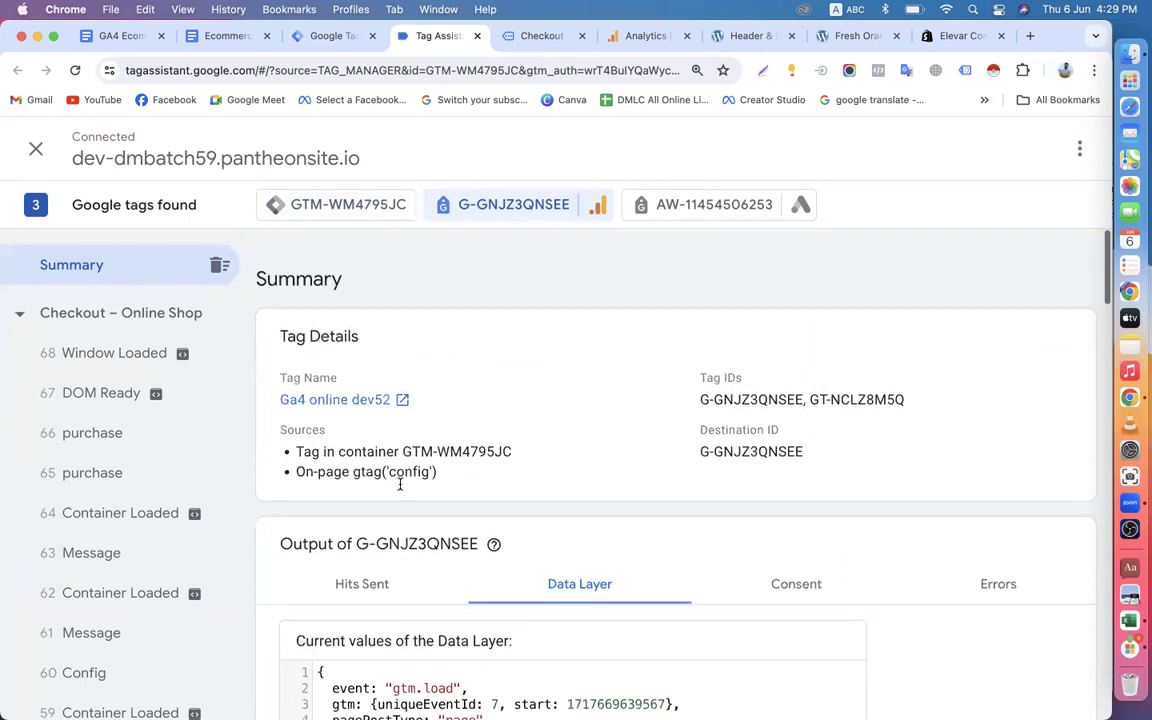
Return to the GTM container's data layer summary and consult the Step-4 variable list in the Ecommerce Tracking document.
{"action": "left_click", "coordinate": [329, 205]}
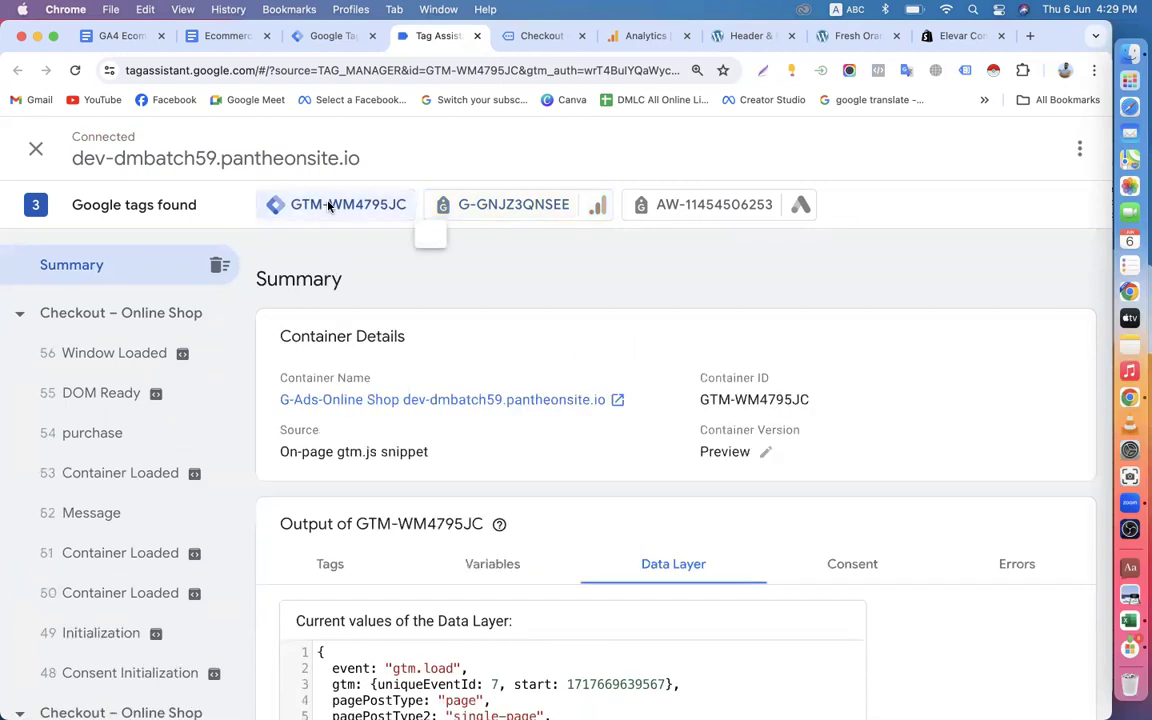
{"action": "scroll", "coordinate": [340, 513], "scroll_direction": "down", "scroll_amount": 3}
{"action": "scroll", "coordinate": [340, 513], "scroll_direction": "down", "scroll_amount": 1}
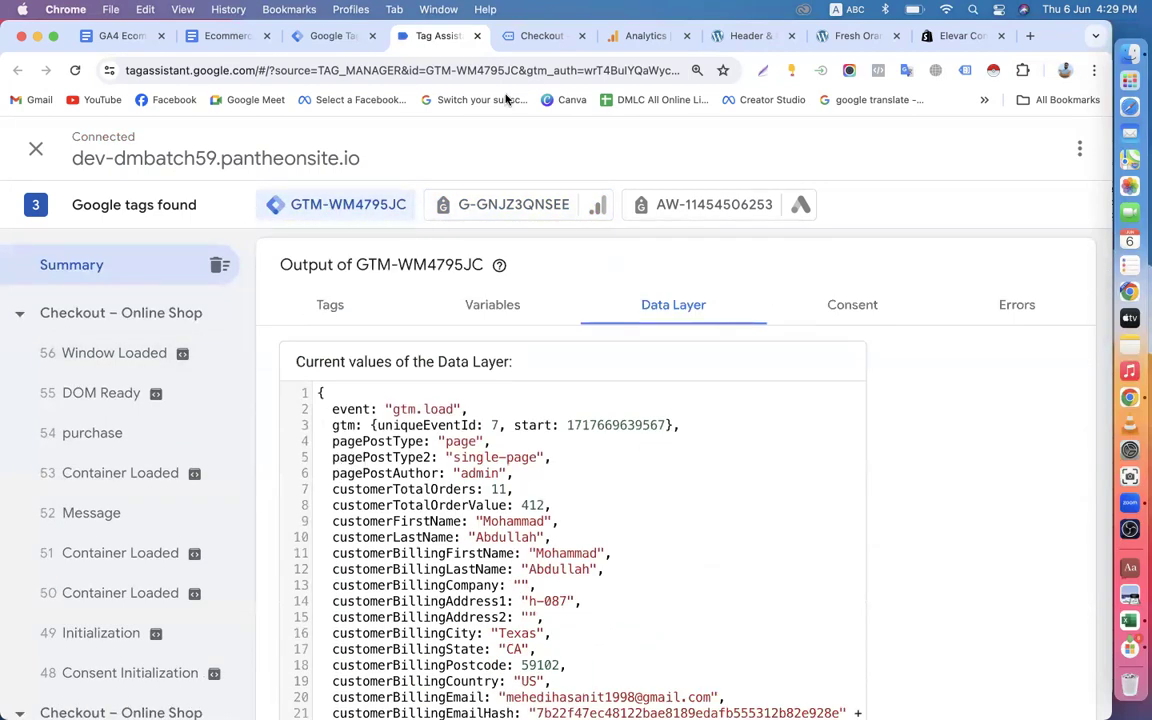
{"action": "left_click", "coordinate": [205, 38]}
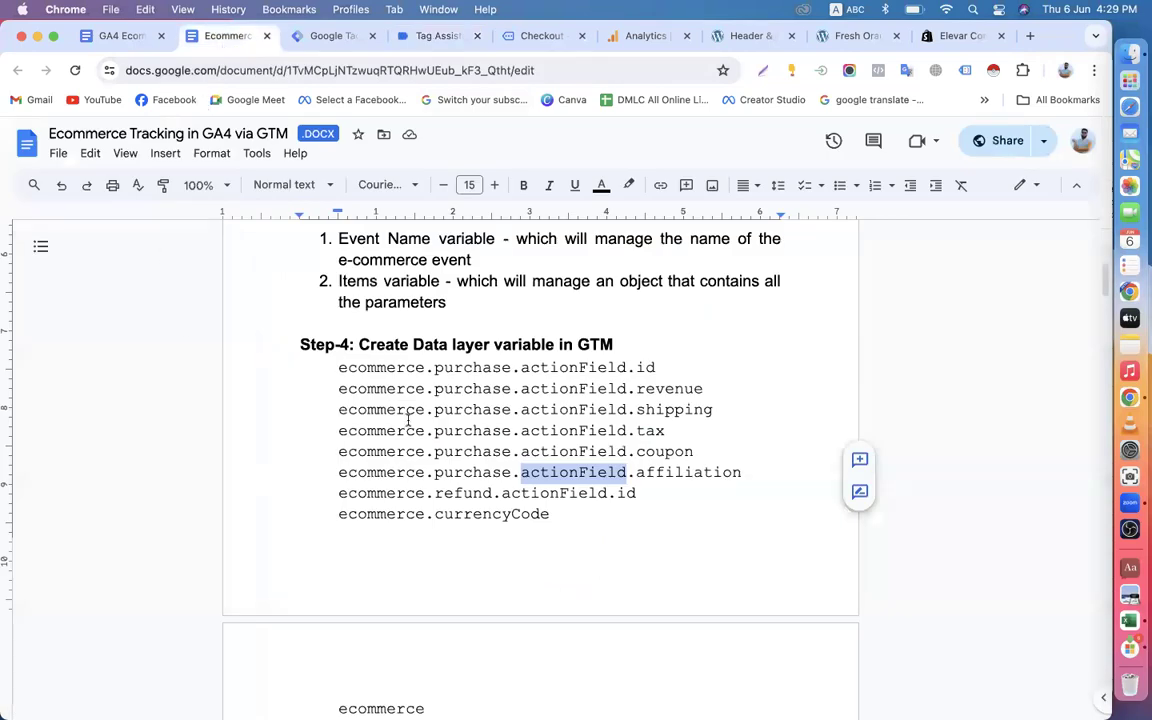
{"action": "left_click", "coordinate": [316, 442]}
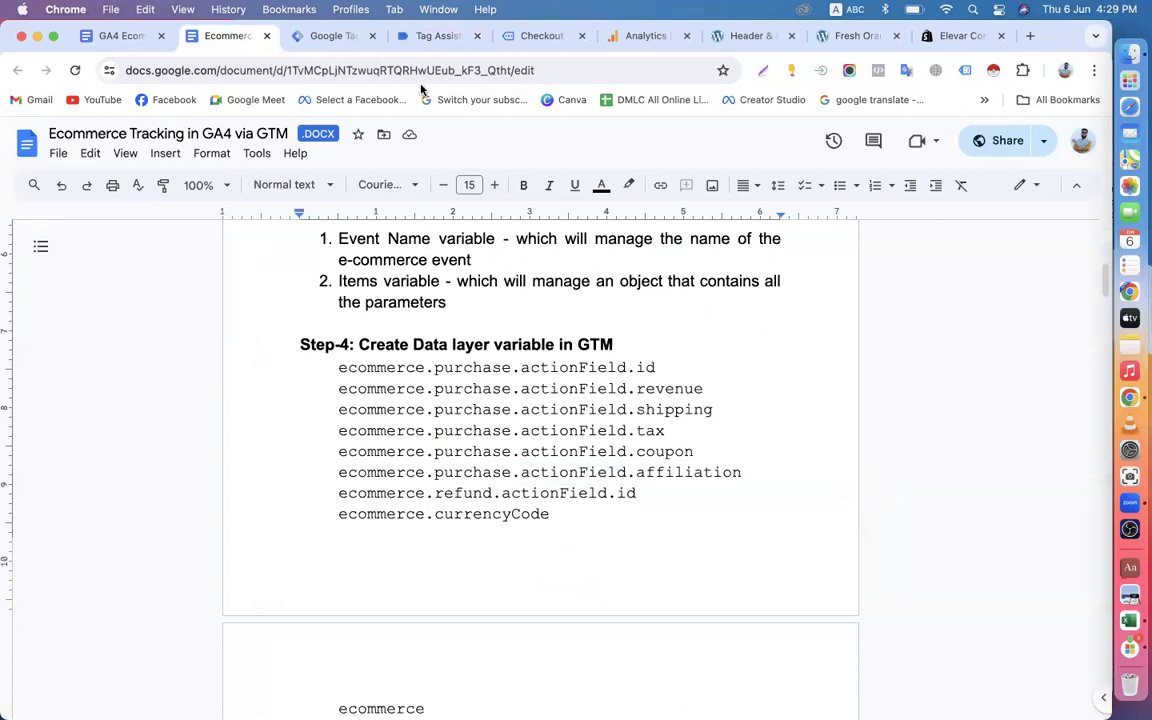
Switch back to Tag Assistant, select the checkout page's purchase event and examine its GTM variable values.
{"action": "left_click", "coordinate": [330, 36]}
{"action": "left_click", "coordinate": [387, 42]}
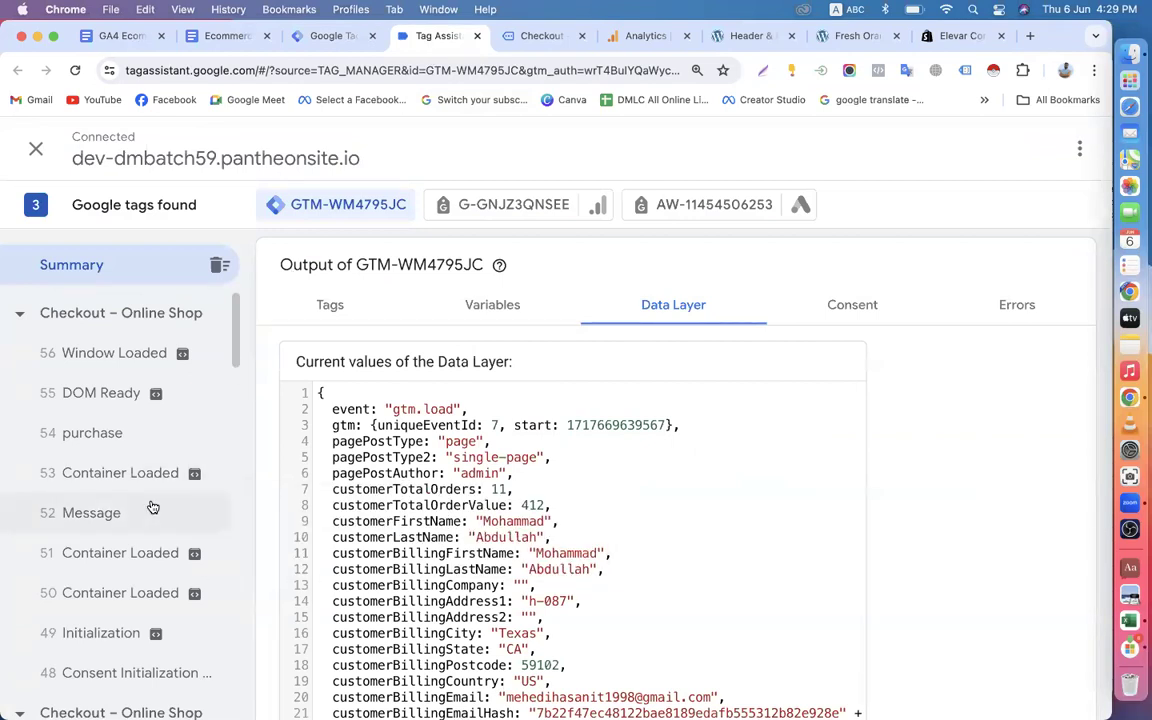
{"action": "scroll", "coordinate": [152, 507], "scroll_direction": "down", "scroll_amount": 5}
{"action": "scroll", "coordinate": [152, 507], "scroll_direction": "up", "scroll_amount": 5}
{"action": "left_click", "coordinate": [118, 441]}
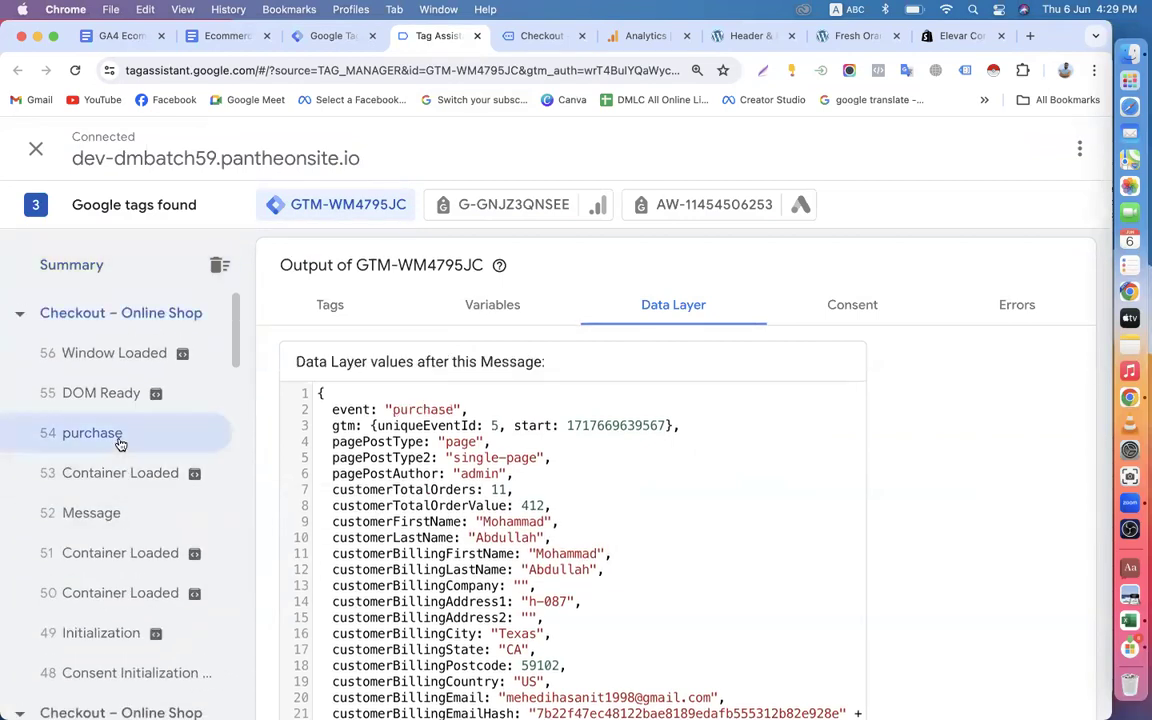
{"action": "left_click", "coordinate": [523, 310]}
{"action": "scroll", "coordinate": [481, 463], "scroll_direction": "down", "scroll_amount": 3}
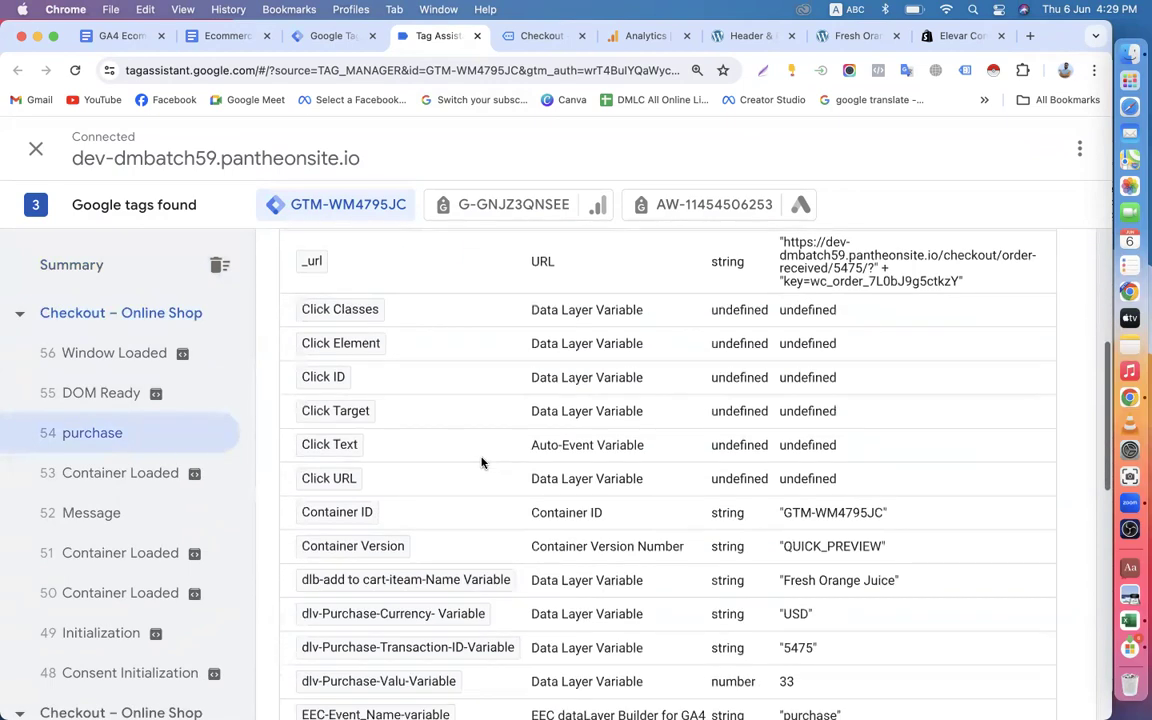
{"action": "scroll", "coordinate": [481, 463], "scroll_direction": "down", "scroll_amount": 3}
{"action": "scroll", "coordinate": [481, 463], "scroll_direction": "down", "scroll_amount": 1}
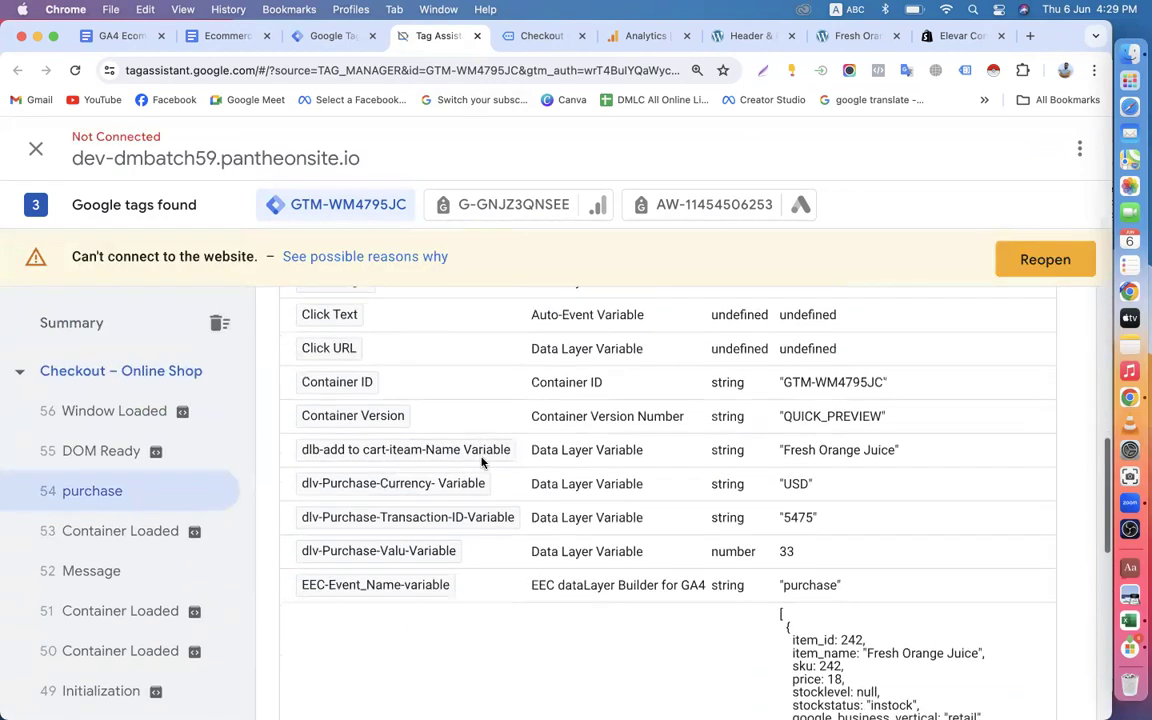
{"action": "scroll", "coordinate": [481, 461], "scroll_direction": "up", "scroll_amount": 10}
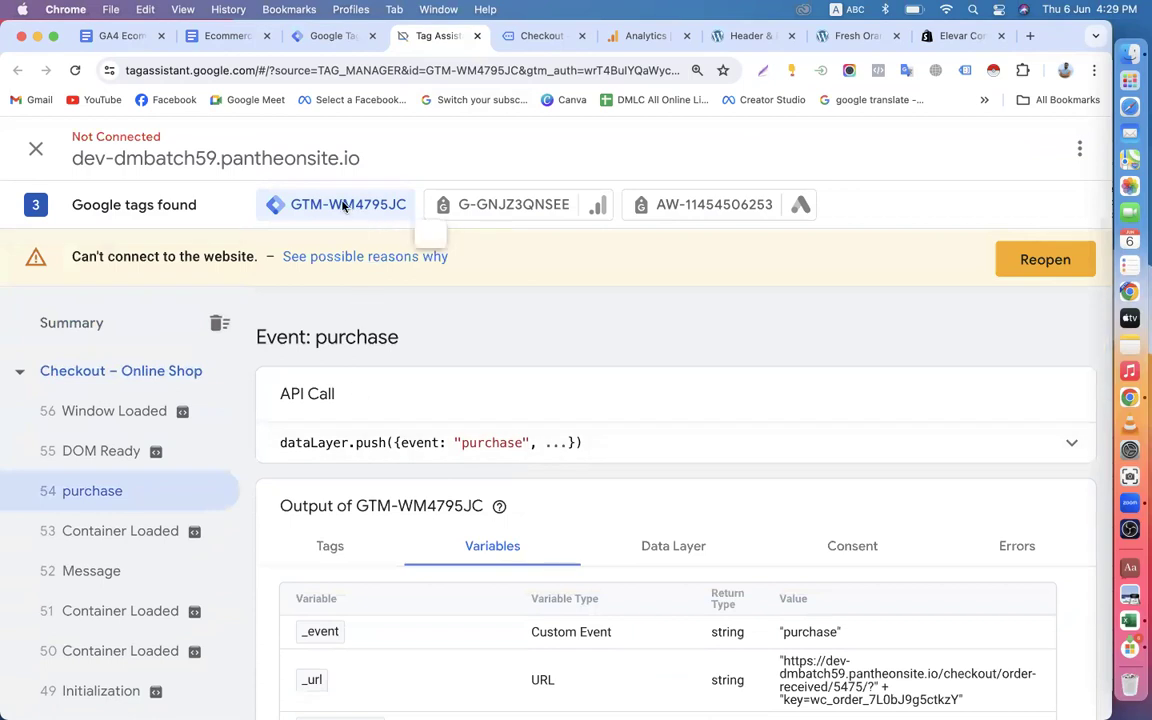
Review the purchase event's fired tags and inspect the order data and ecommerce object in its data layer.
{"action": "left_click", "coordinate": [333, 556]}
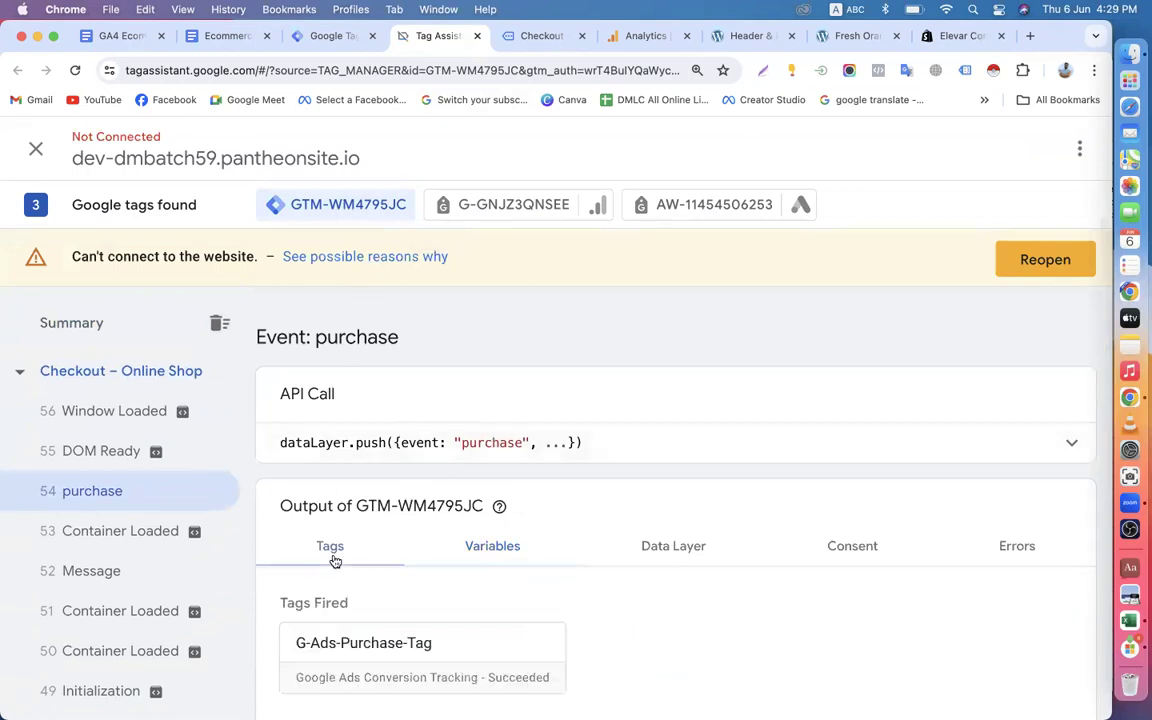
{"action": "scroll", "coordinate": [335, 561], "scroll_direction": "down", "scroll_amount": 3}
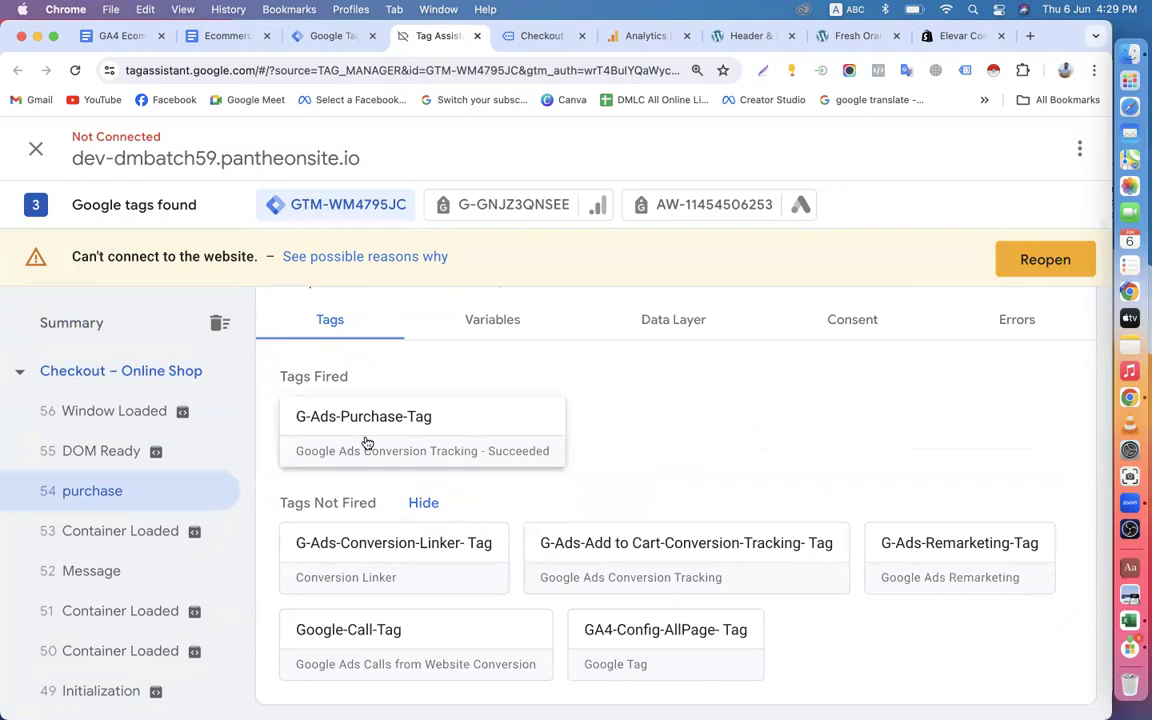
{"action": "left_click", "coordinate": [505, 322]}
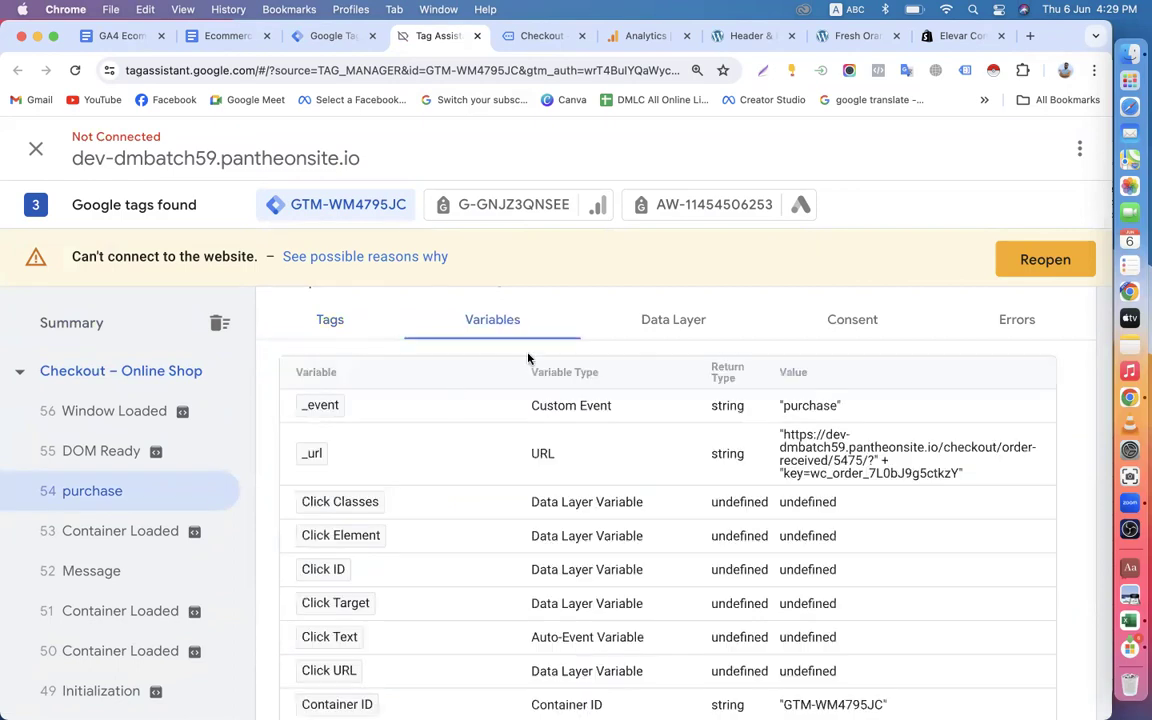
{"action": "left_click", "coordinate": [666, 323]}
{"action": "scroll", "coordinate": [430, 488], "scroll_direction": "down", "scroll_amount": 10}
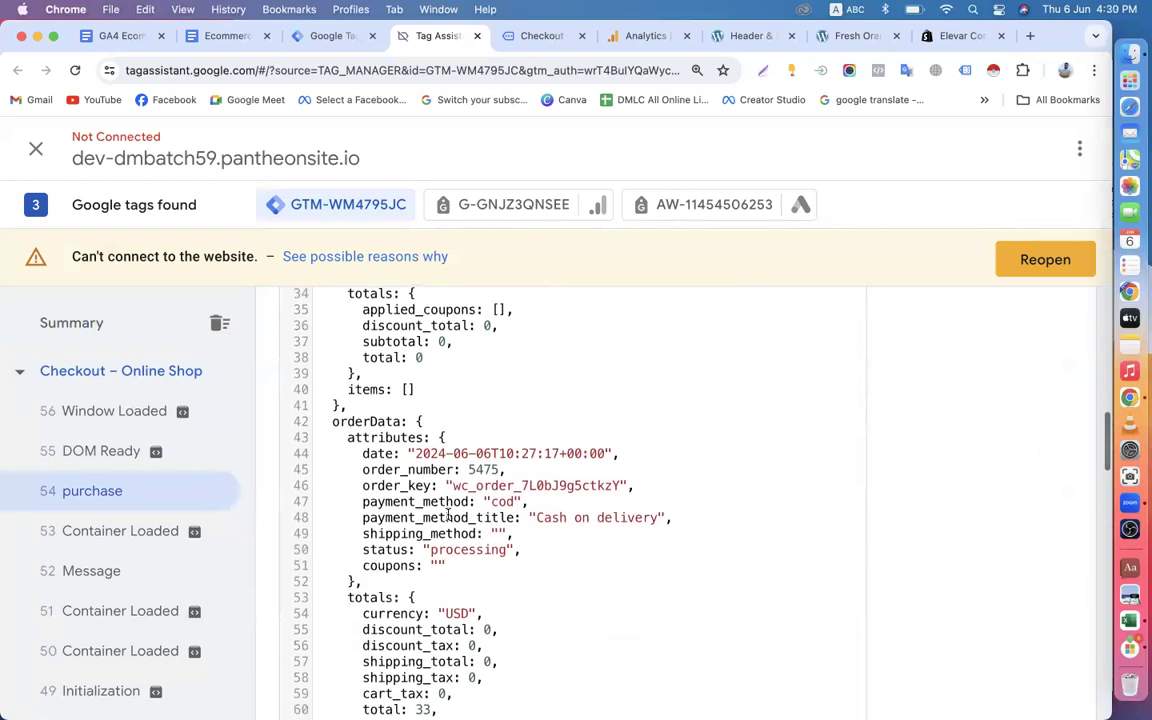
{"action": "scroll", "coordinate": [448, 513], "scroll_direction": "down", "scroll_amount": 15}
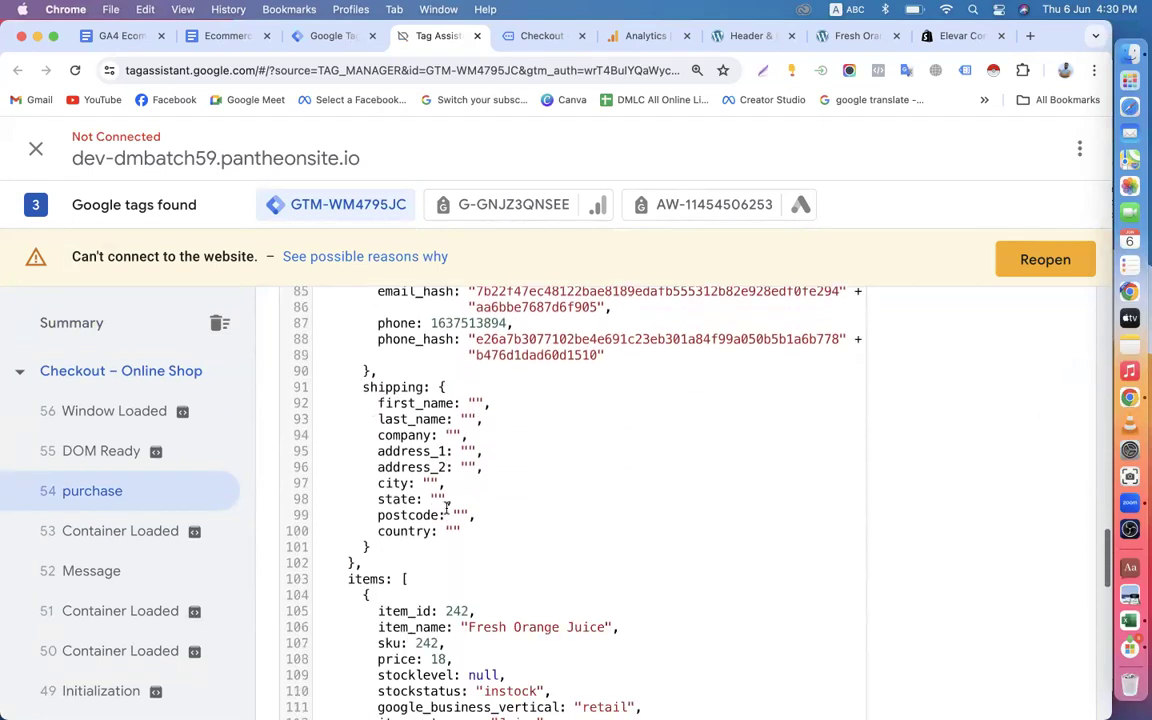
{"action": "scroll", "coordinate": [447, 507], "scroll_direction": "down", "scroll_amount": 12}
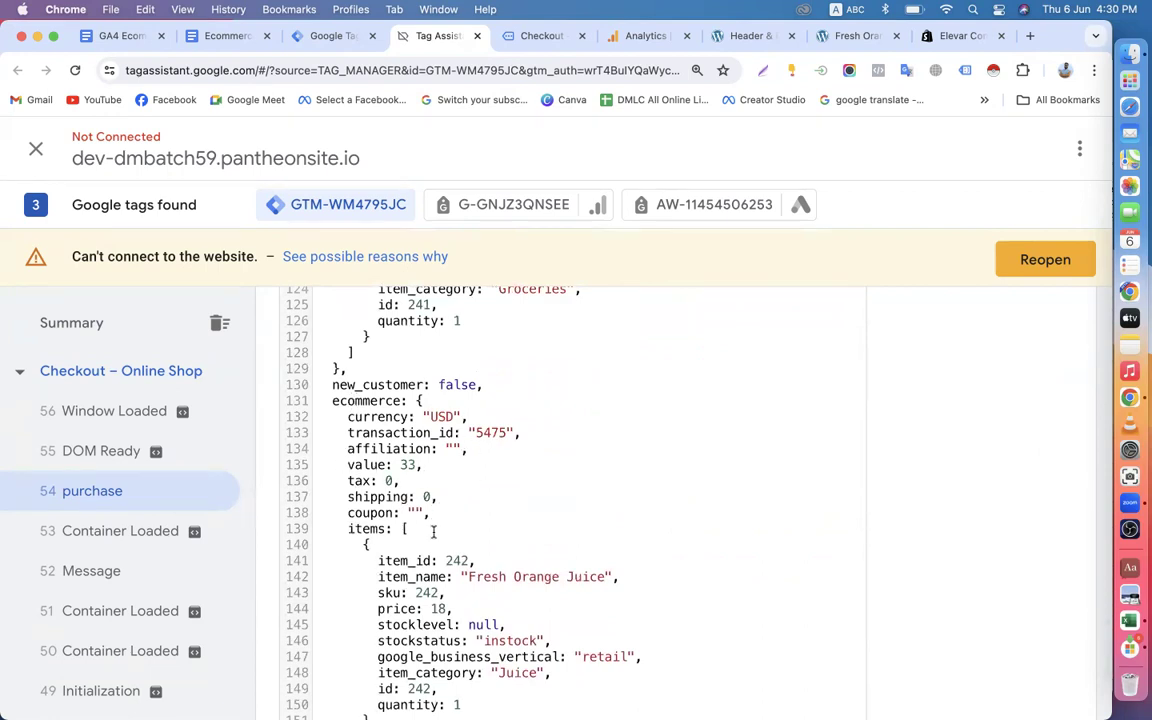
{"action": "scroll", "coordinate": [433, 531], "scroll_direction": "down", "scroll_amount": 3}
Highlight the actionField part of the id, revenue, shipping and tax variable names under Step-4 in the Ecommerce Tracking document.
{"action": "left_click", "coordinate": [255, 45]}
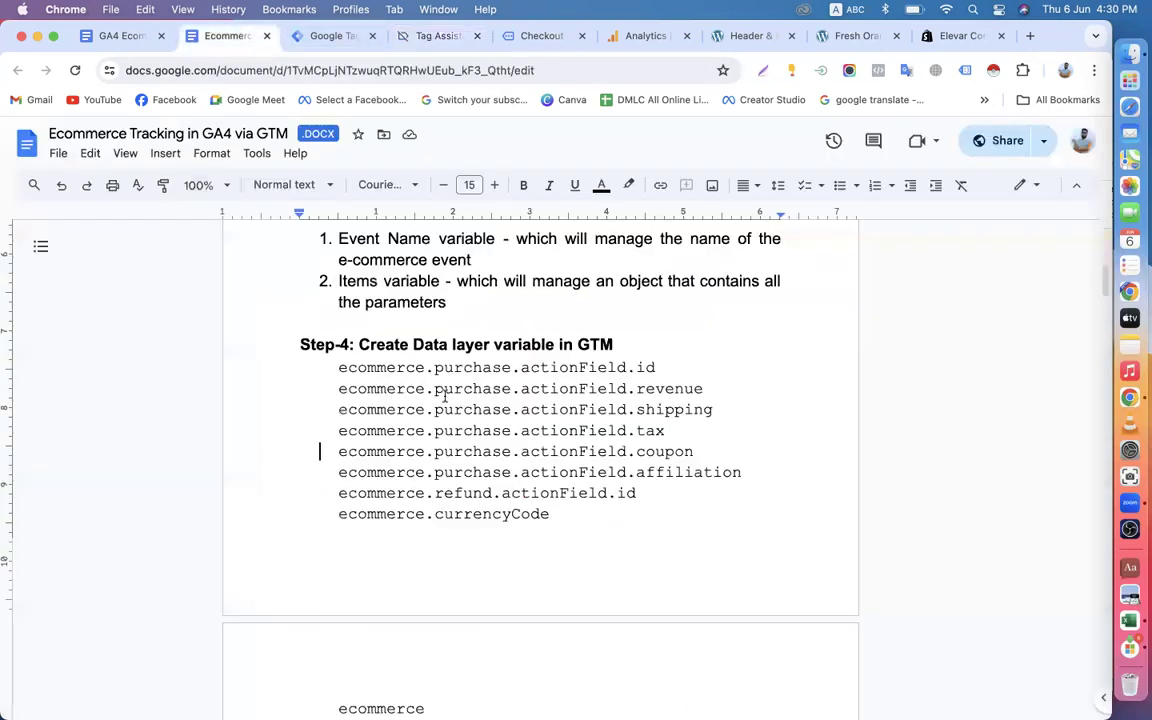
{"action": "left_click_drag", "start_coordinate": [521, 368], "coordinate": [628, 369]}
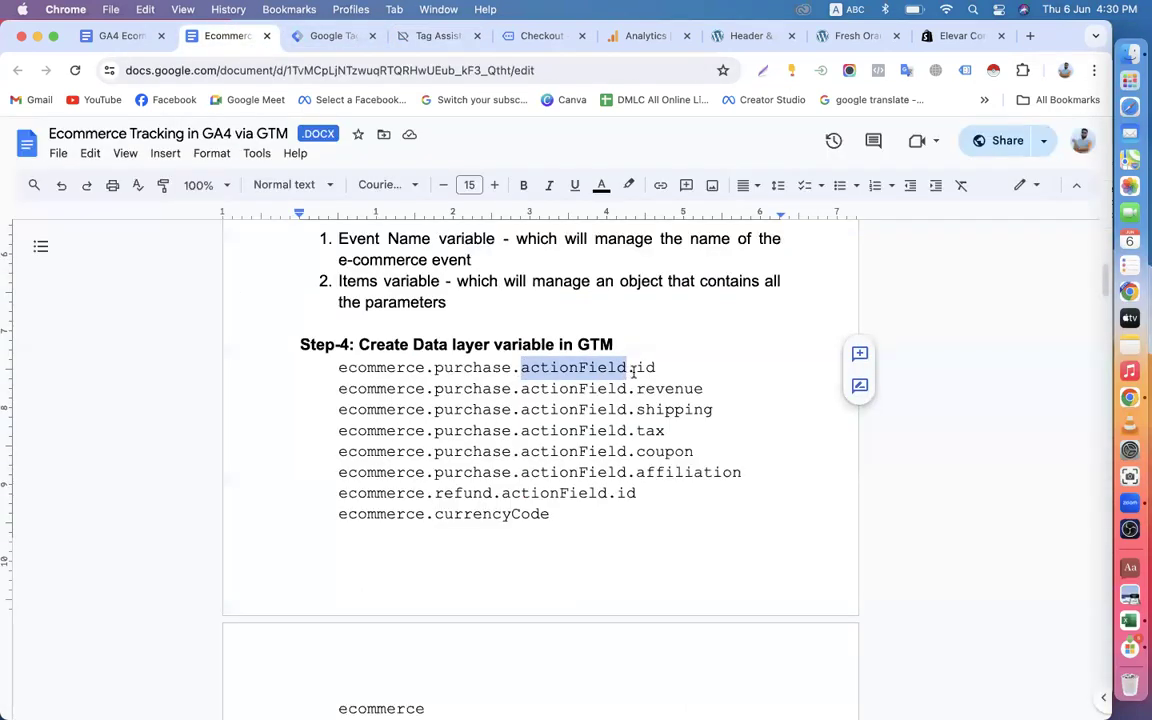
{"action": "left_click_drag", "start_coordinate": [521, 398], "coordinate": [629, 397]}
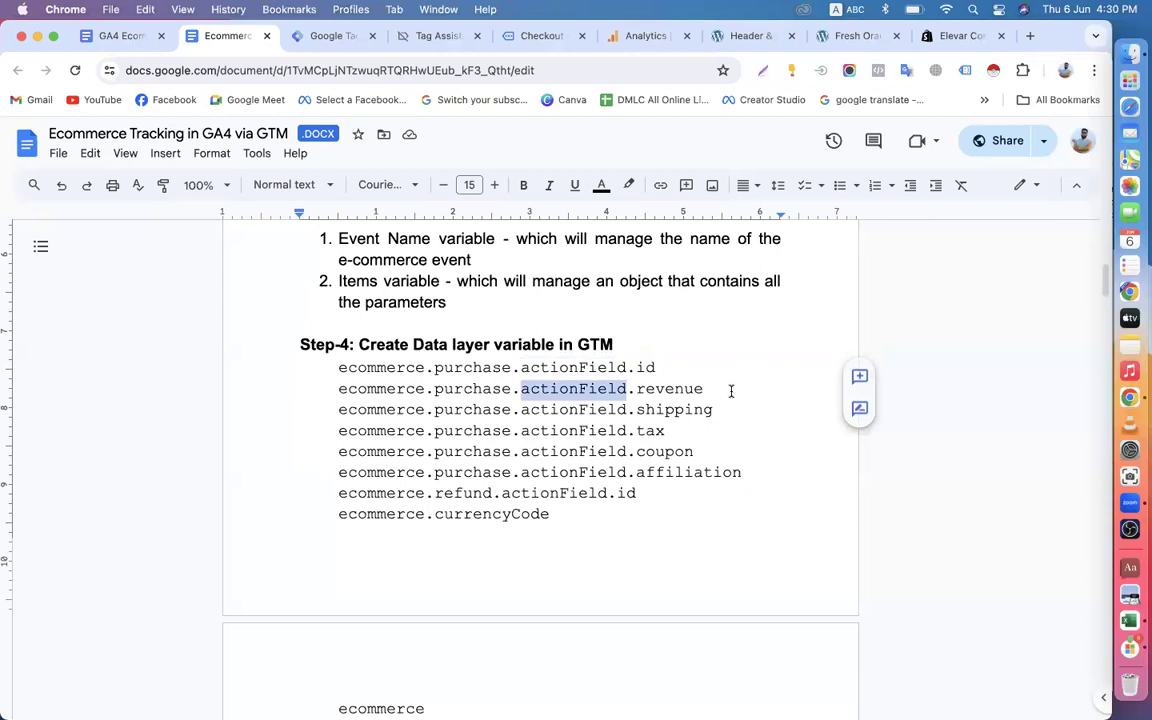
{"action": "left_click_drag", "start_coordinate": [521, 410], "coordinate": [628, 410]}
{"action": "left_click_drag", "start_coordinate": [521, 431], "coordinate": [628, 431]}
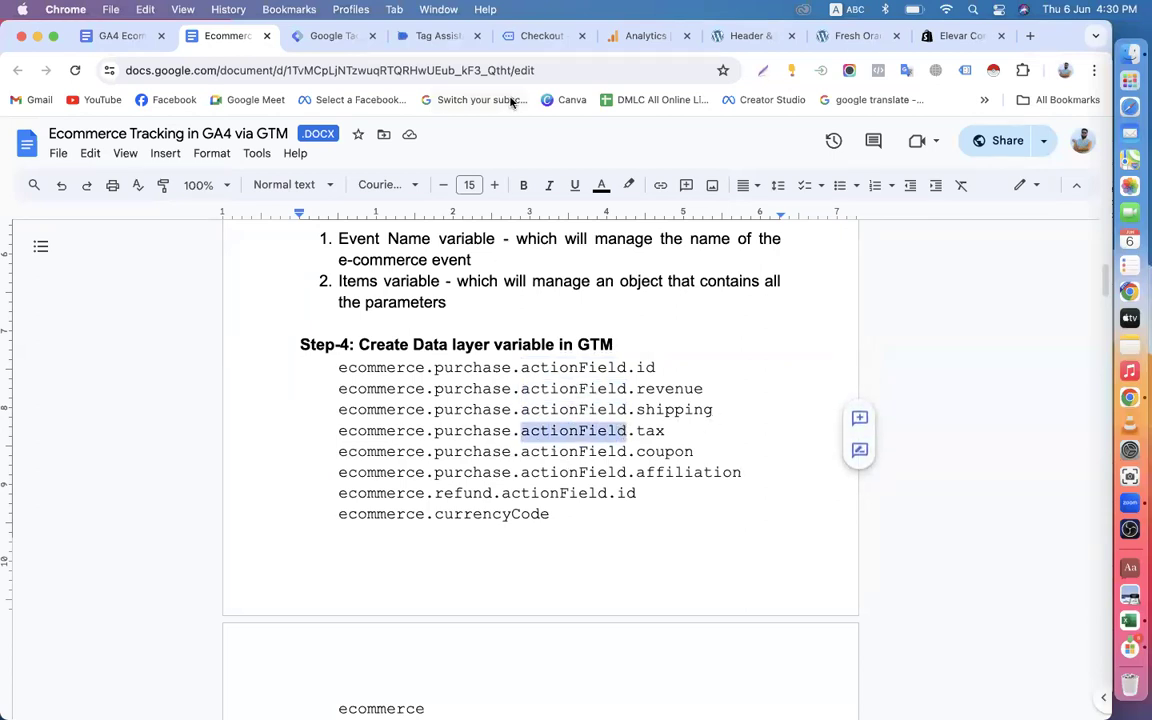
Locate the currency key under ecommerce in the purchase event's data layer and return to the document's Step-4 variable list.
{"action": "left_click", "coordinate": [436, 36]}
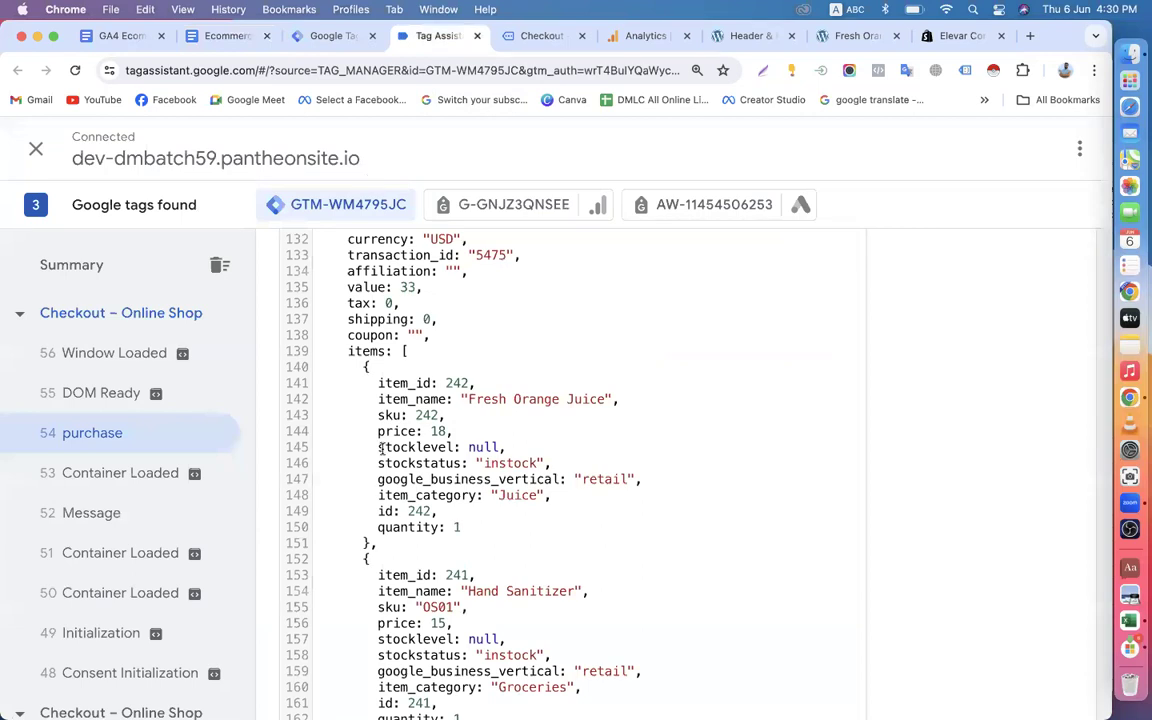
{"action": "scroll", "coordinate": [394, 278], "scroll_direction": "up", "scroll_amount": 3}
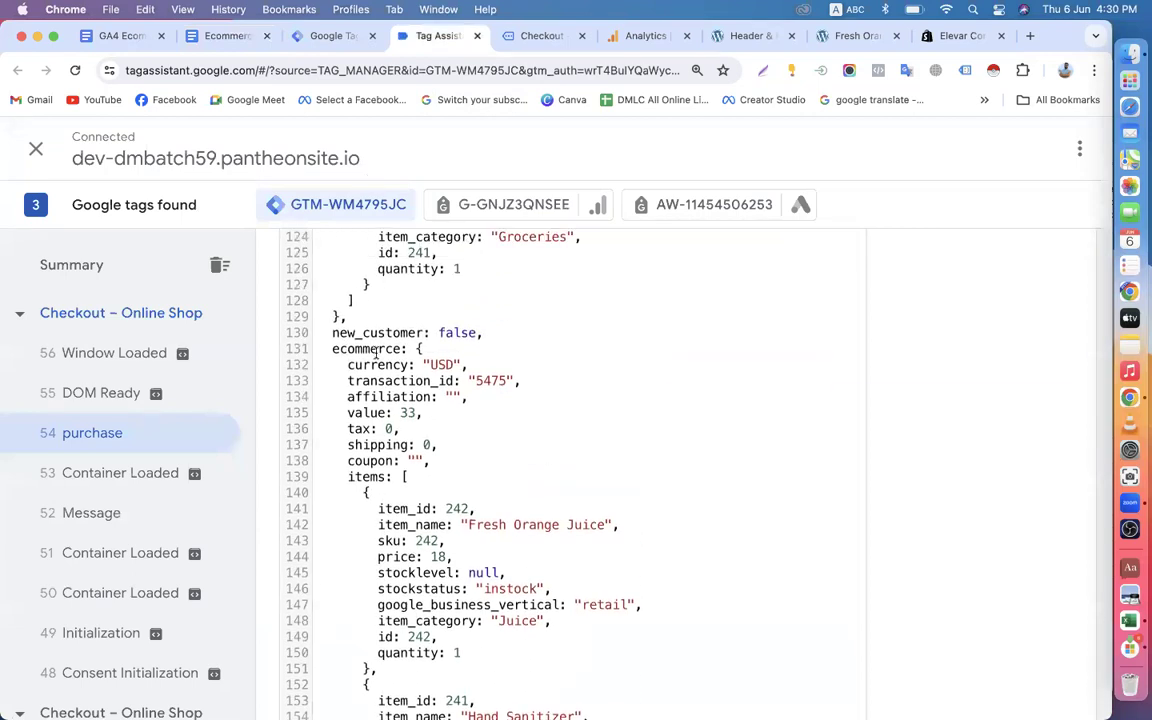
{"action": "left_click_drag", "start_coordinate": [330, 348], "coordinate": [409, 366]}
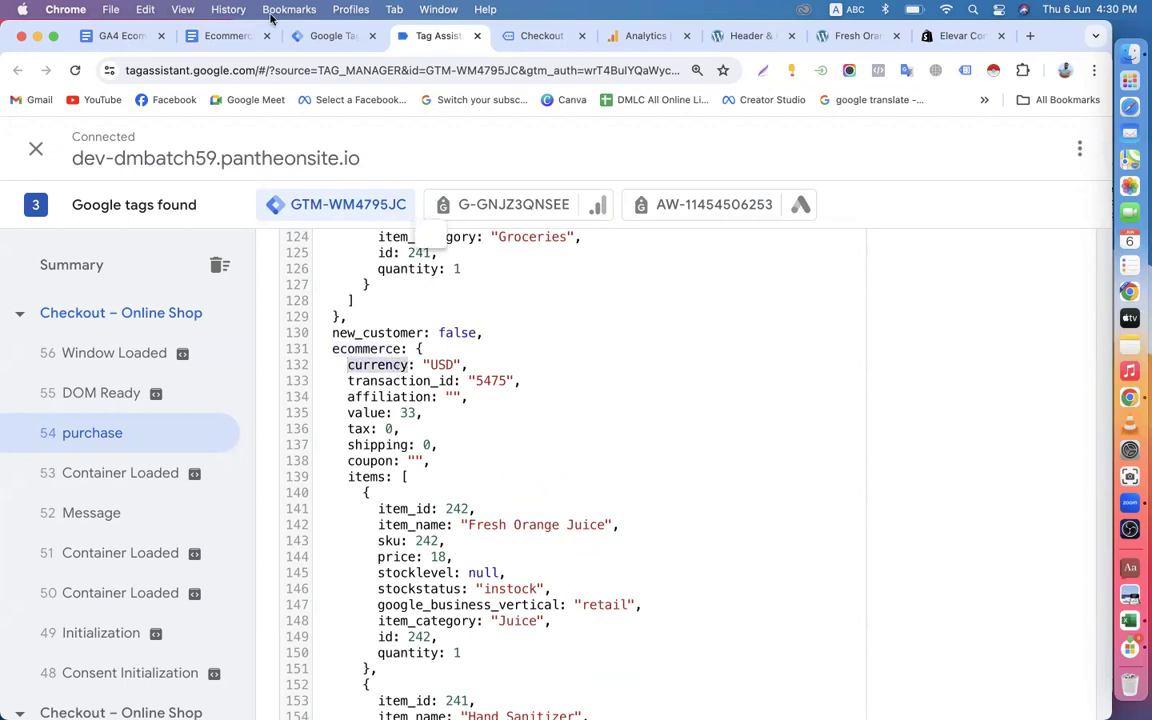
{"action": "left_click", "coordinate": [300, 35]}
{"action": "left_click", "coordinate": [228, 37]}
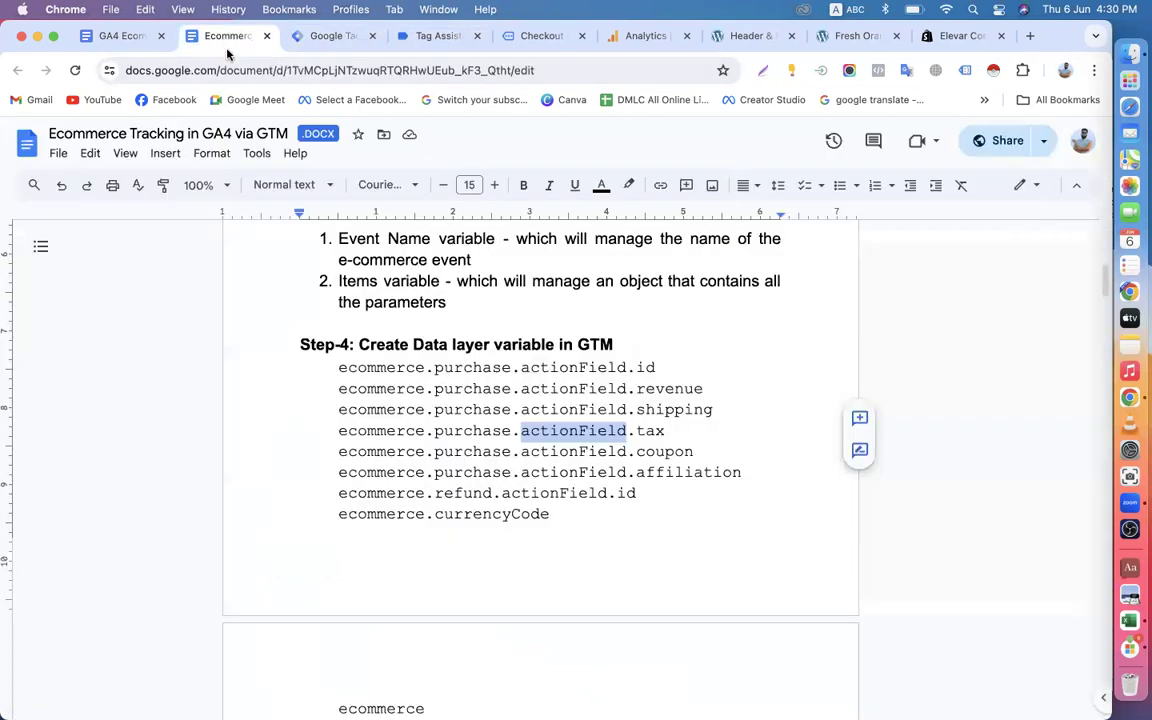
Highlight the full Step-4 variable list in the document and compare it with the purchase event's ecommerce object in Tag Assistant.
{"action": "double_click", "coordinate": [524, 367]}
{"action": "left_click_drag", "start_coordinate": [343, 367], "coordinate": [659, 513]}
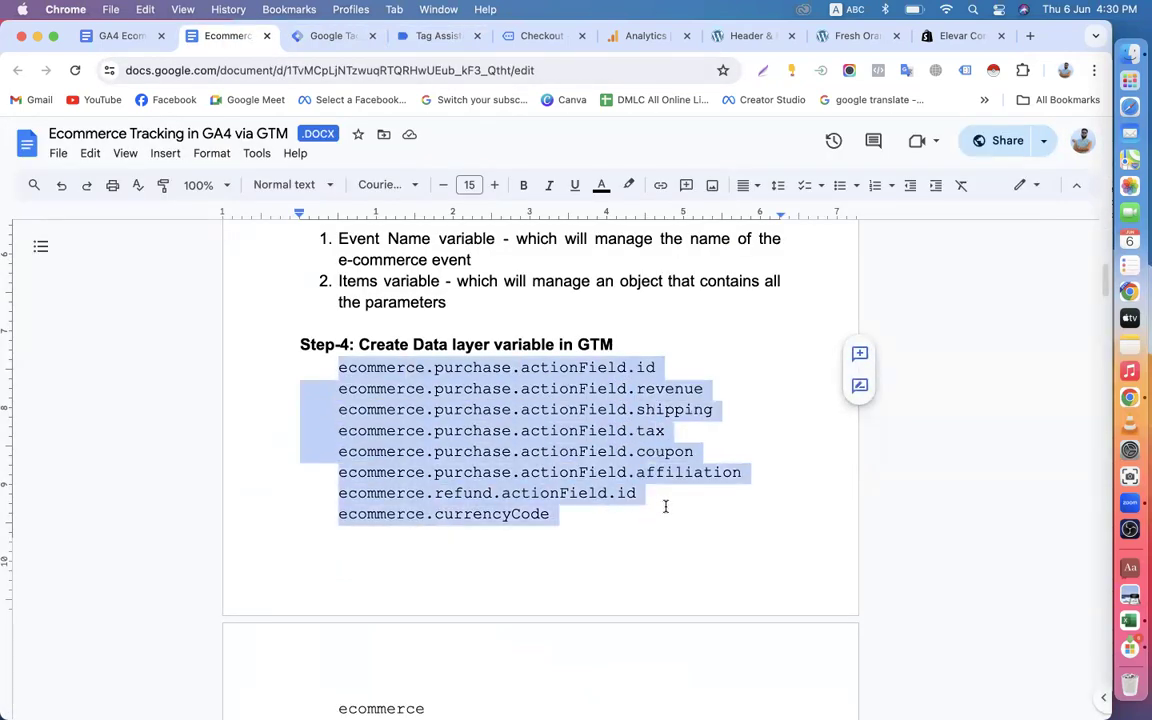
{"action": "left_click", "coordinate": [330, 36]}
{"action": "left_click", "coordinate": [437, 40]}
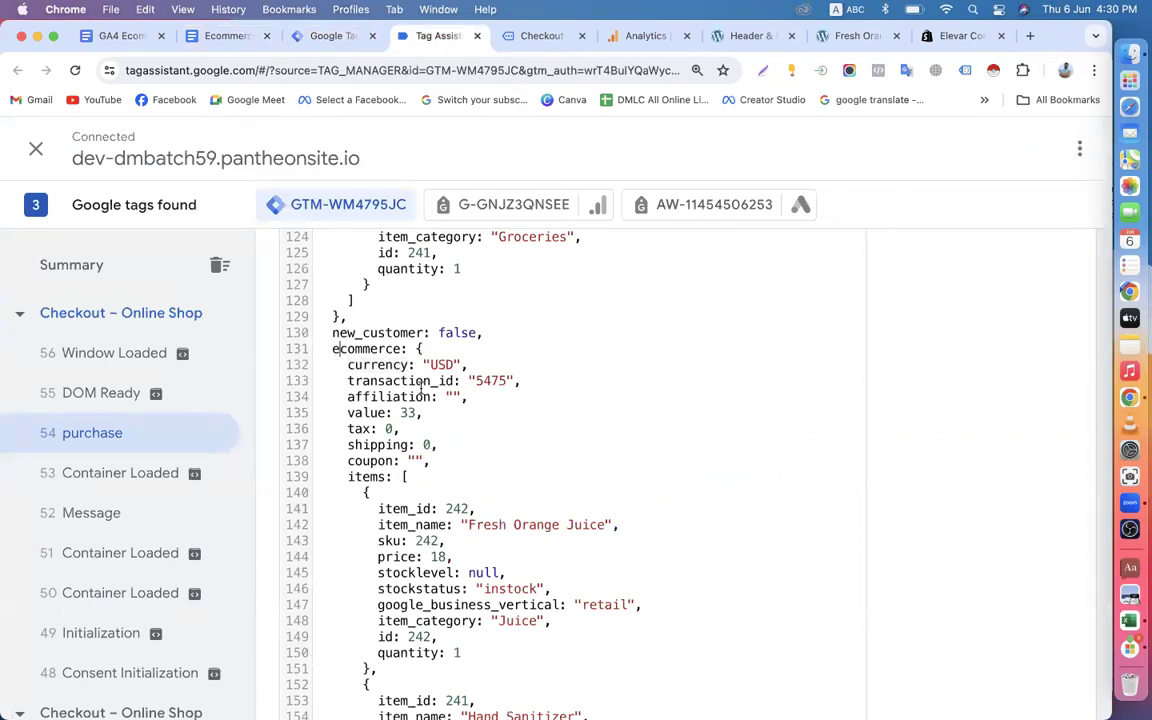
{"action": "scroll", "coordinate": [413, 452], "scroll_direction": "down", "scroll_amount": 5}
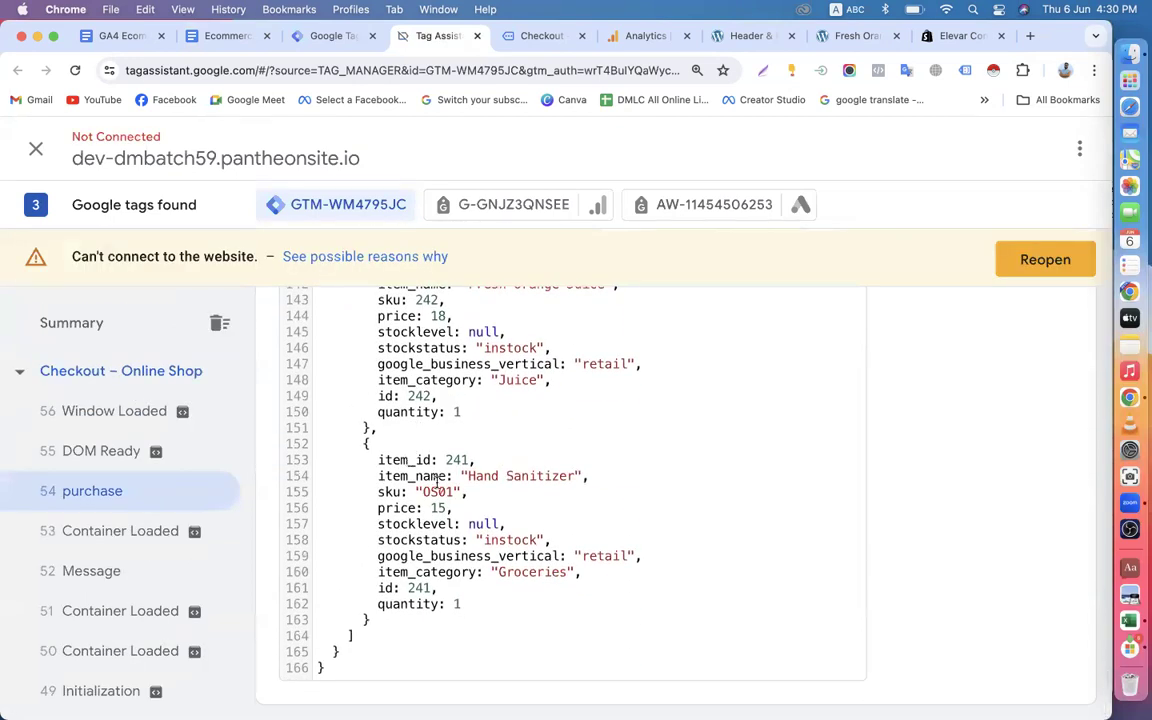
{"action": "scroll", "coordinate": [437, 483], "scroll_direction": "up", "scroll_amount": 3}
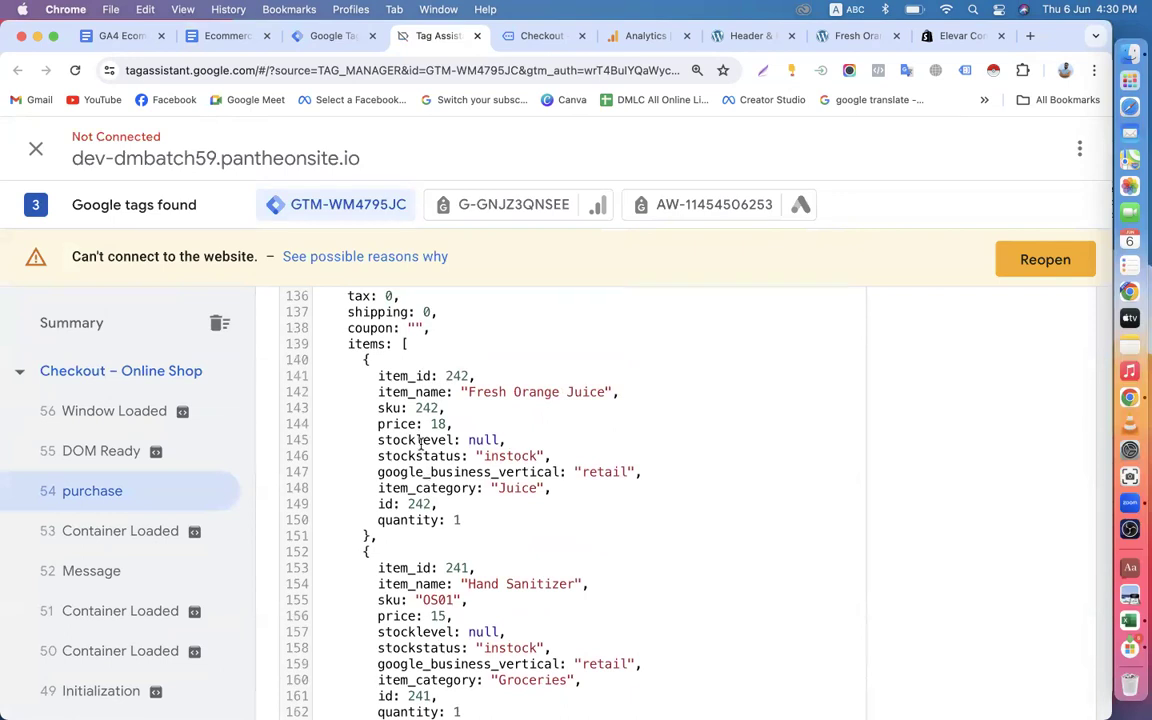
{"action": "scroll", "coordinate": [420, 443], "scroll_direction": "up", "scroll_amount": 3}
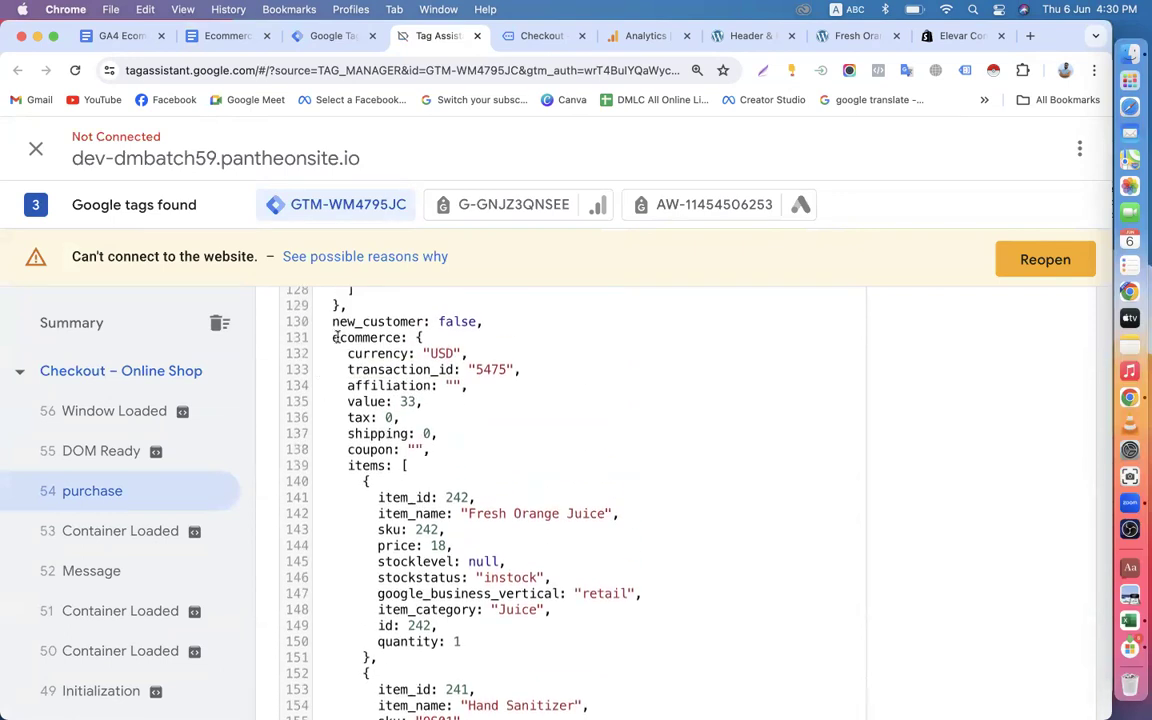
Switch Tag Assistant to the Google Analytics tag and inspect both checkout purchase events, ending on the dataLayer.push one.
{"action": "left_click", "coordinate": [497, 207]}
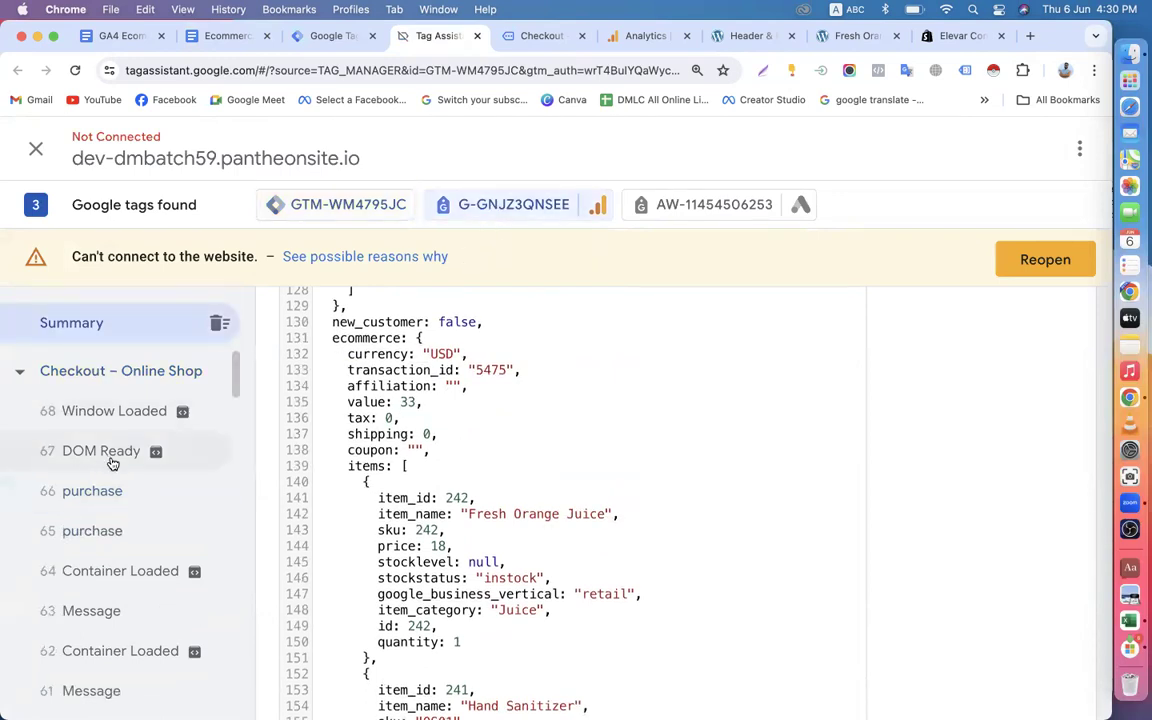
{"action": "left_click", "coordinate": [105, 503]}
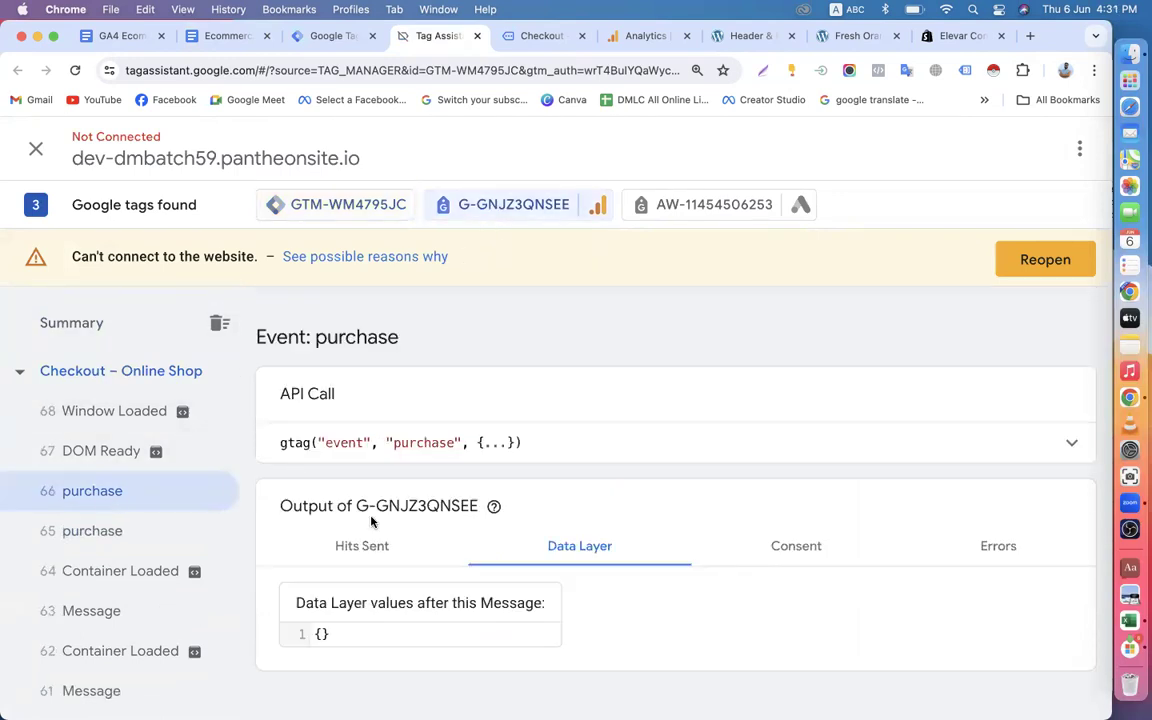
{"action": "left_click", "coordinate": [116, 535]}
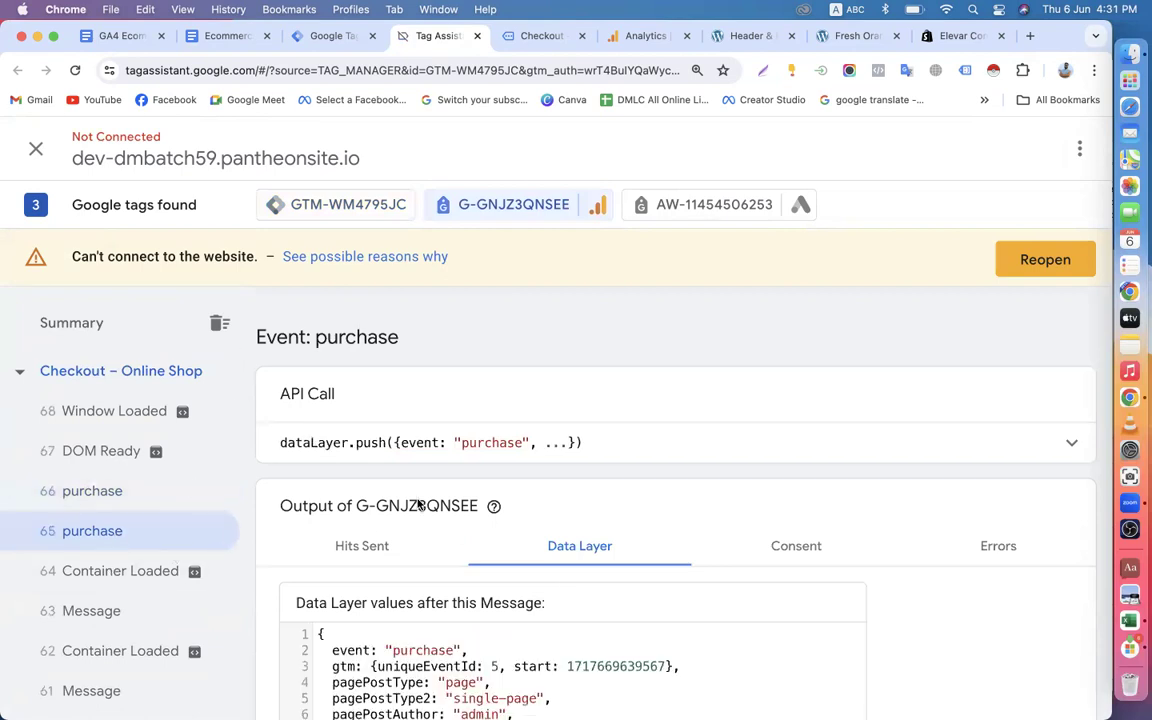
Read through the dataLayer.push purchase event's data layer, from the customer billing fields and orderData to the ecommerce items.
{"action": "scroll", "coordinate": [430, 515], "scroll_direction": "down", "scroll_amount": 5}
{"action": "scroll", "coordinate": [441, 517], "scroll_direction": "down", "scroll_amount": 10}
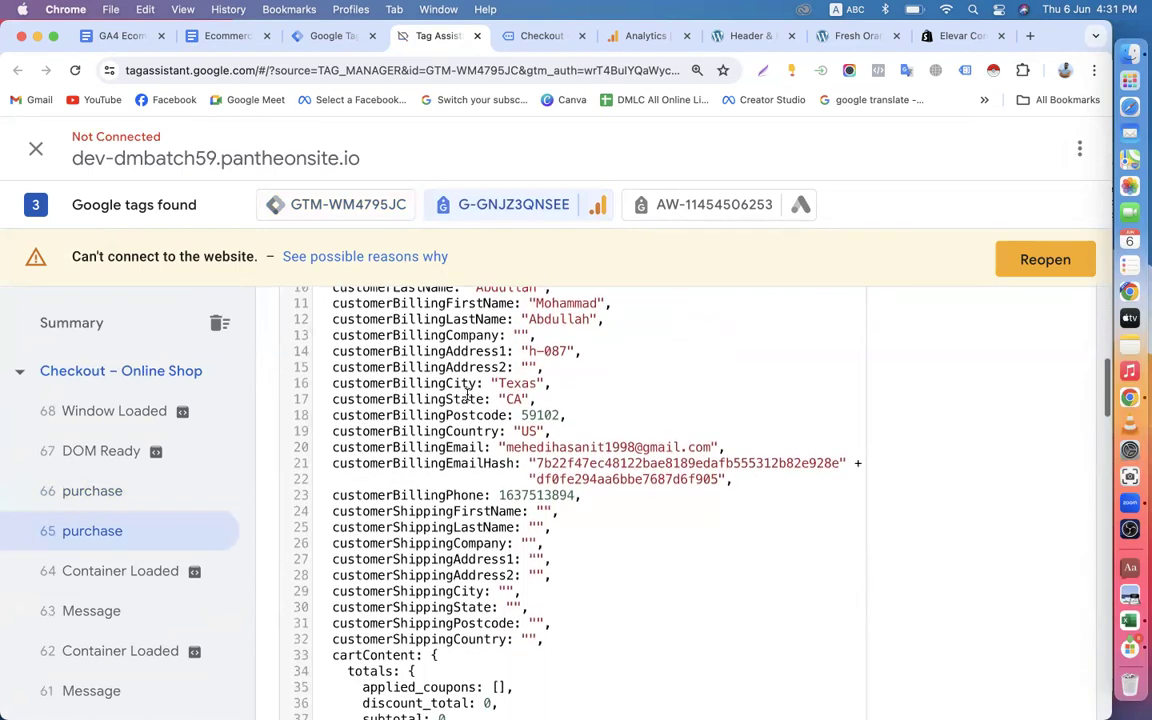
{"action": "scroll", "coordinate": [466, 393], "scroll_direction": "down", "scroll_amount": 3}
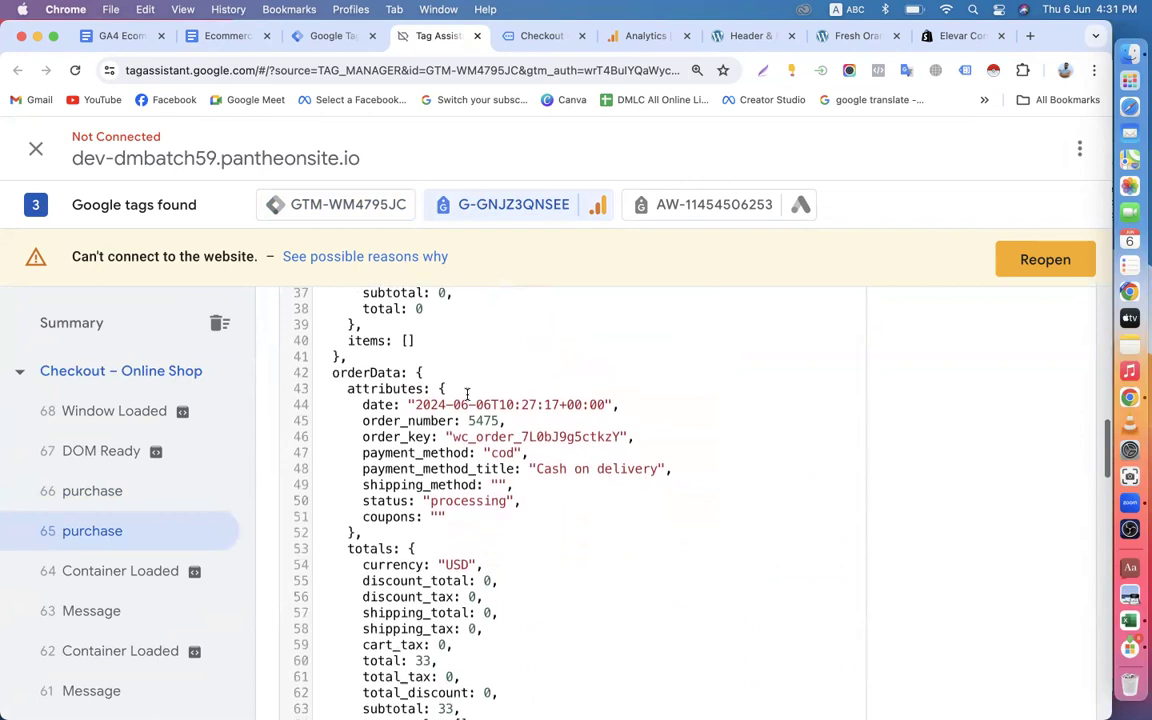
{"action": "scroll", "coordinate": [466, 393], "scroll_direction": "up", "scroll_amount": 2}
{"action": "scroll", "coordinate": [466, 393], "scroll_direction": "up", "scroll_amount": 4}
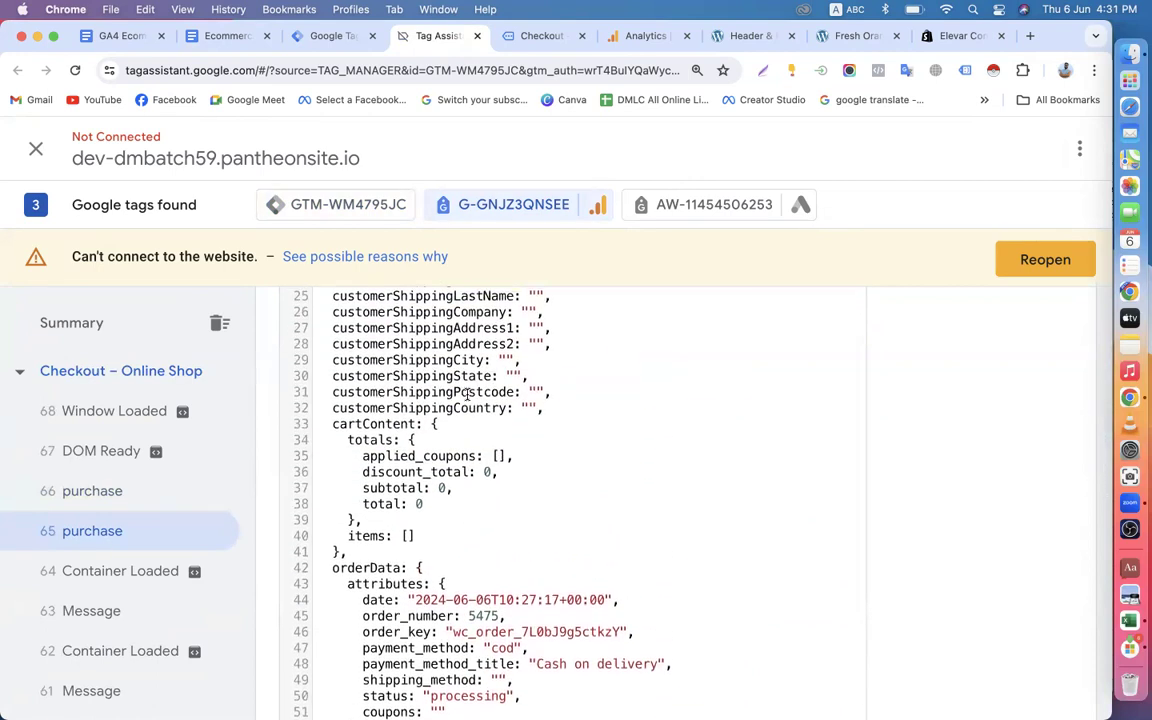
{"action": "scroll", "coordinate": [466, 393], "scroll_direction": "down", "scroll_amount": 8}
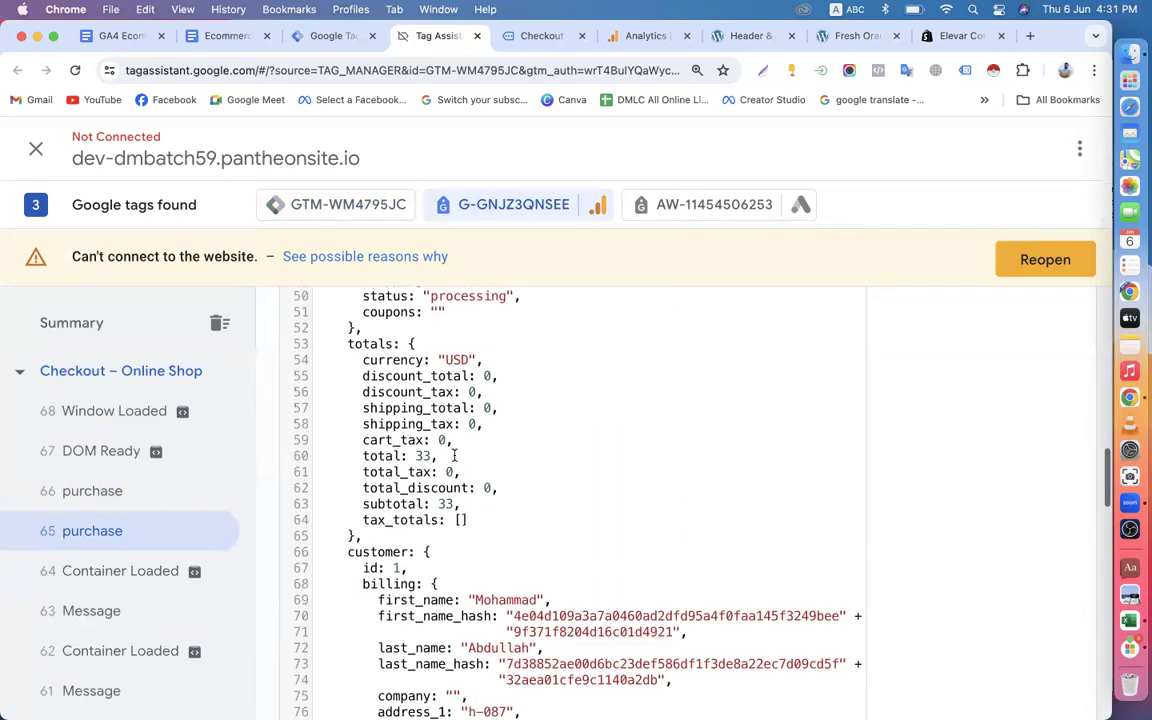
{"action": "scroll", "coordinate": [450, 460], "scroll_direction": "down", "scroll_amount": 2}
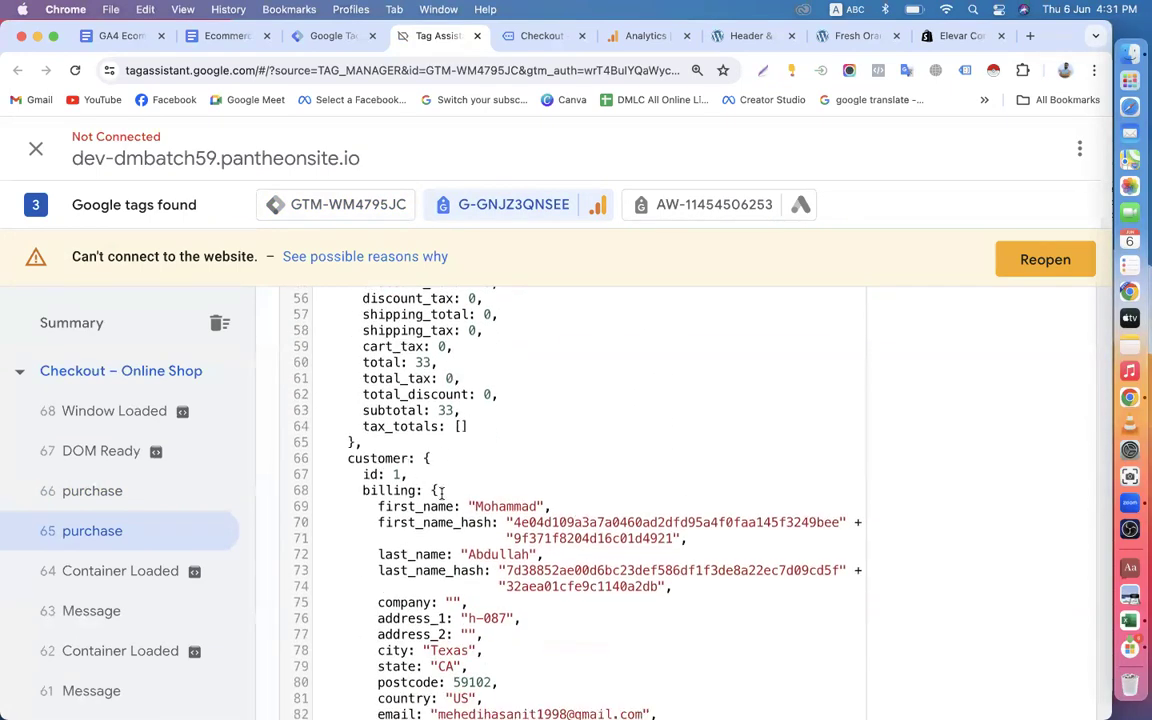
{"action": "scroll", "coordinate": [441, 491], "scroll_direction": "down", "scroll_amount": 3}
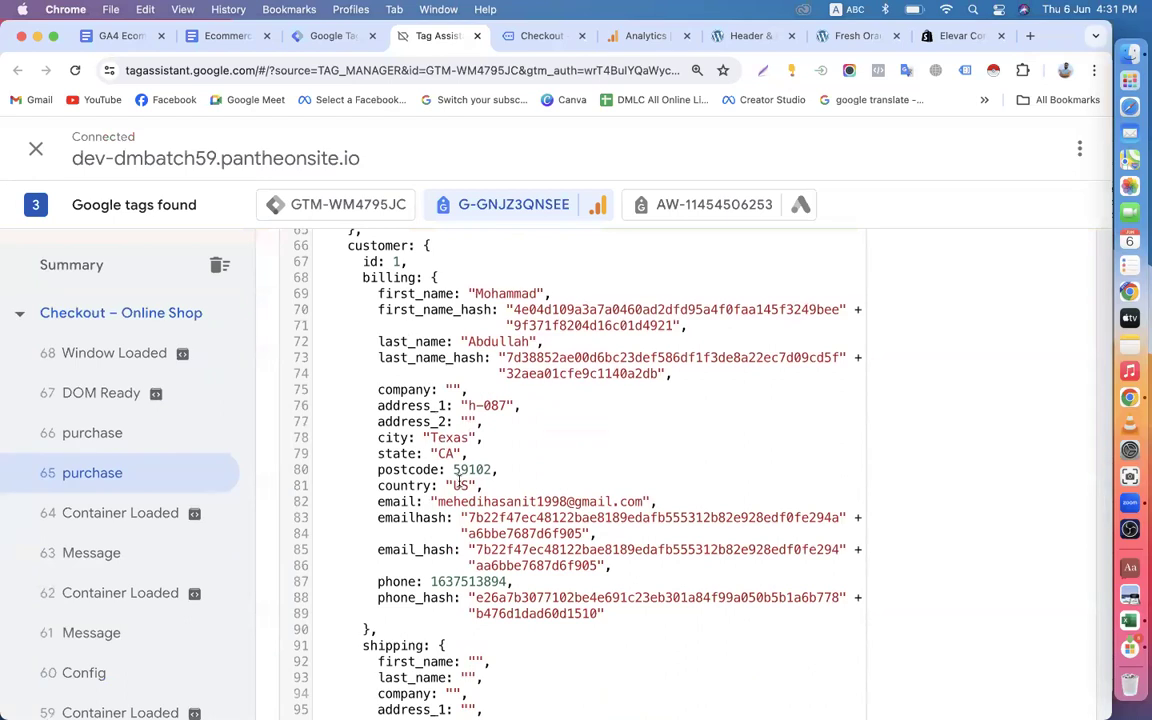
{"action": "scroll", "coordinate": [457, 481], "scroll_direction": "down", "scroll_amount": 5}
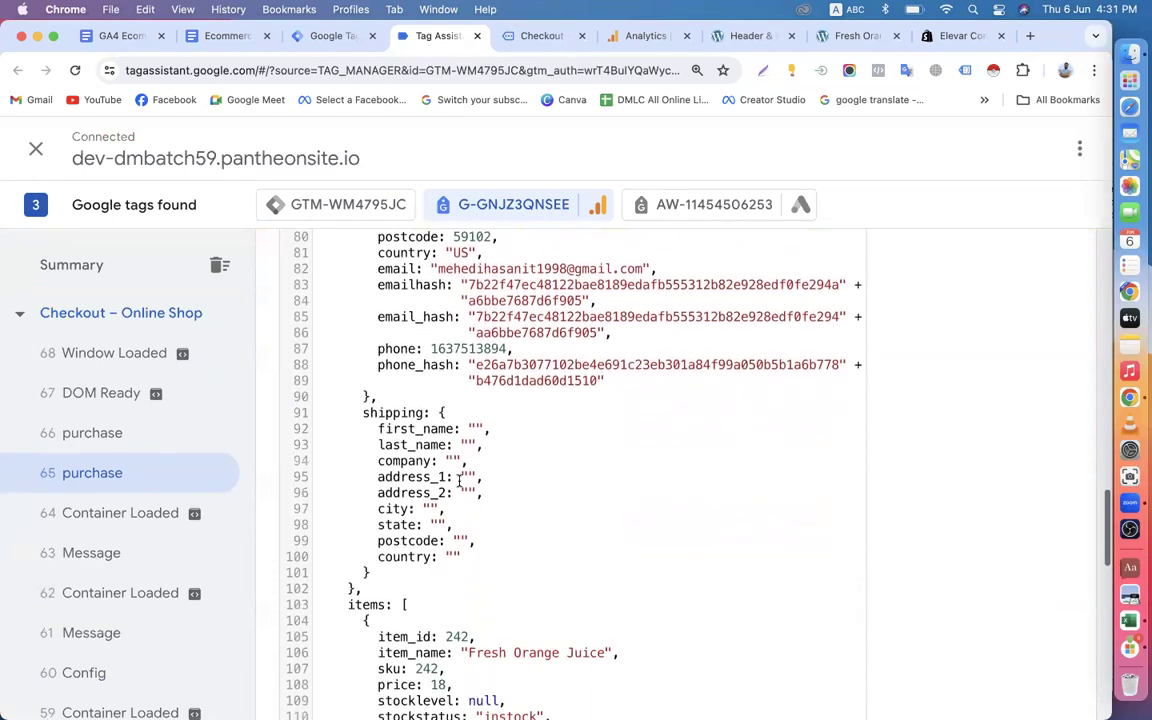
{"action": "scroll", "coordinate": [459, 470], "scroll_direction": "down", "scroll_amount": 5}
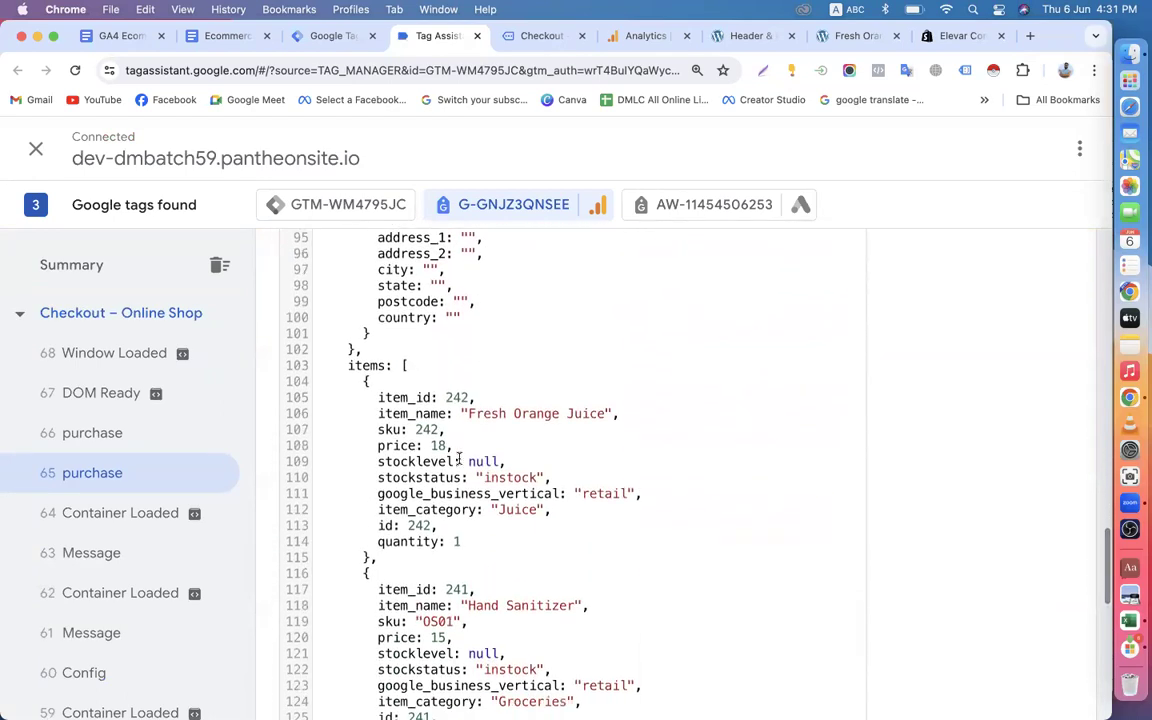
{"action": "scroll", "coordinate": [459, 460], "scroll_direction": "down", "scroll_amount": 7}
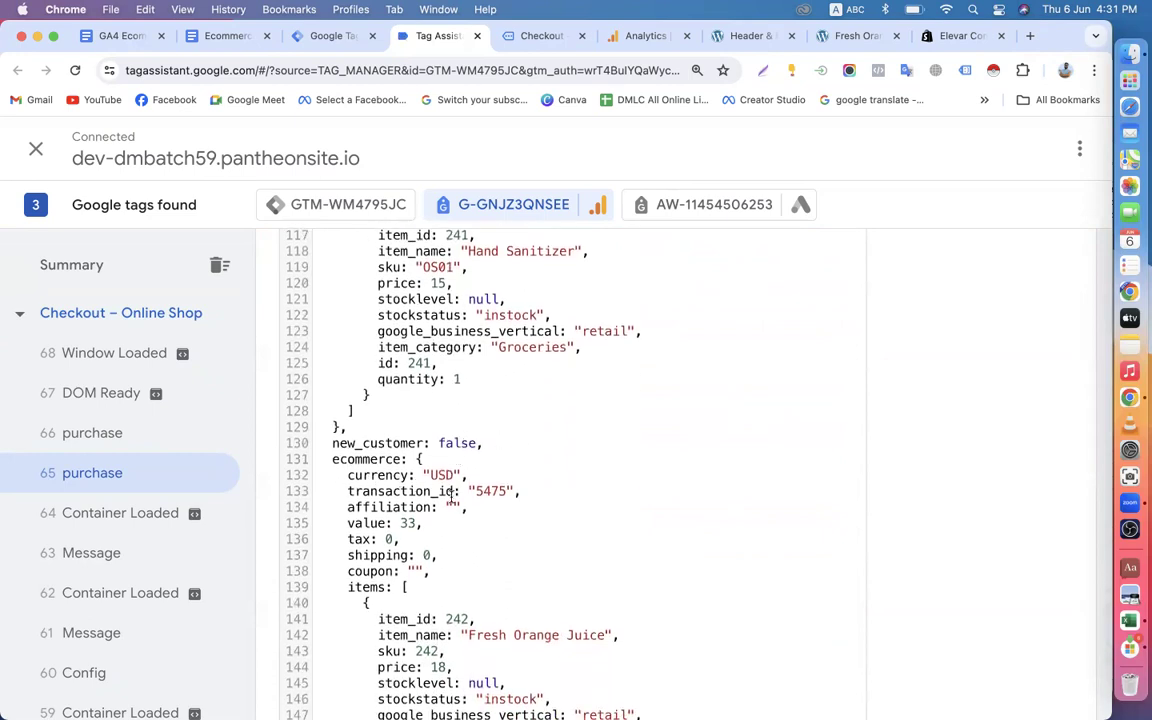
{"action": "scroll", "coordinate": [452, 495], "scroll_direction": "down", "scroll_amount": 5}
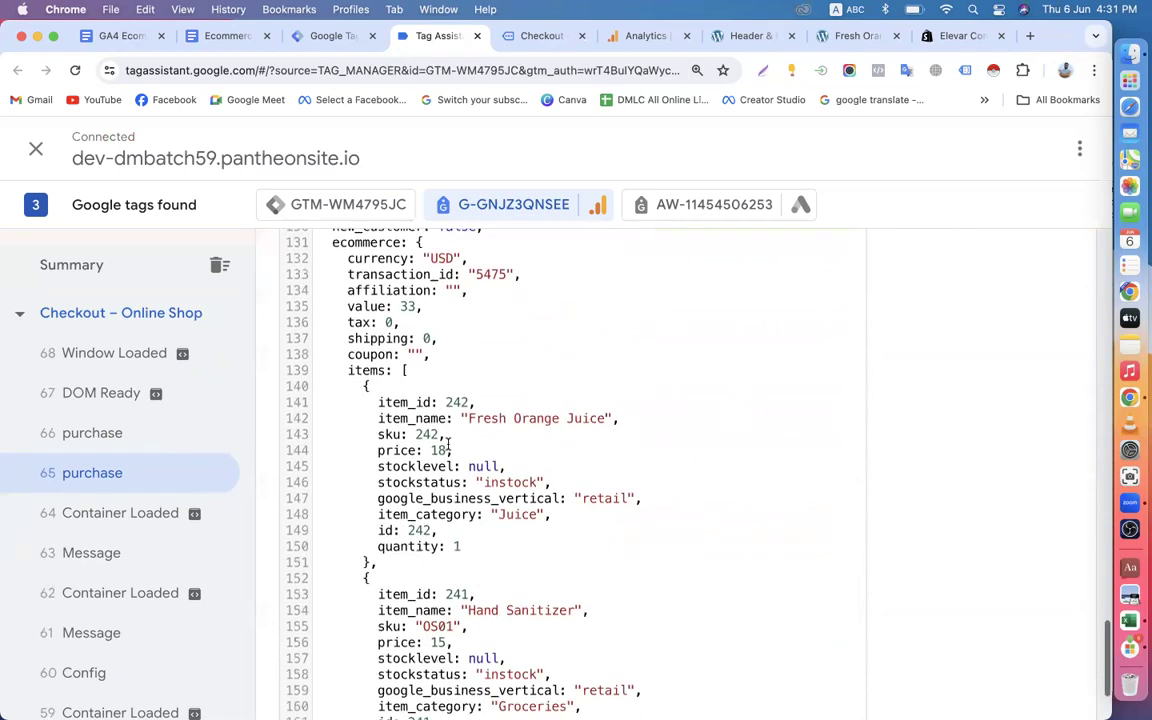
{"action": "scroll", "coordinate": [448, 443], "scroll_direction": "down", "scroll_amount": 3}
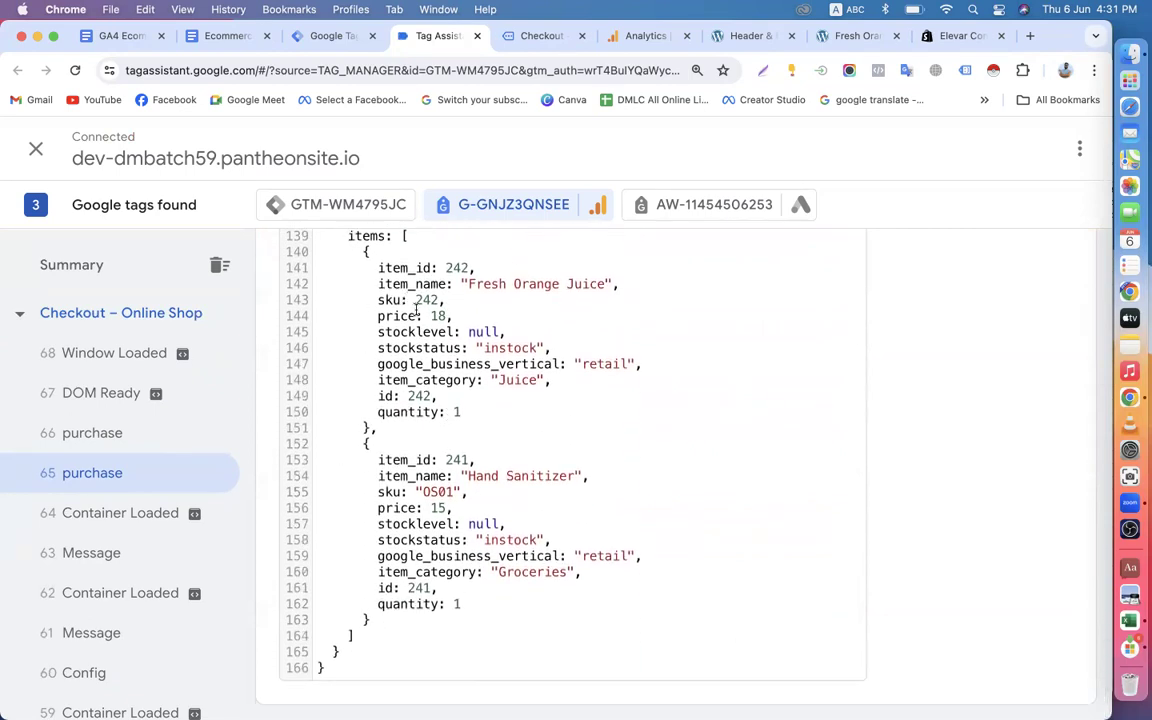
Re-examine the order totals, customer billing and shipping fields, and cartContent in the same purchase event's data layer.
{"action": "scroll", "coordinate": [415, 310], "scroll_direction": "up", "scroll_amount": 2}
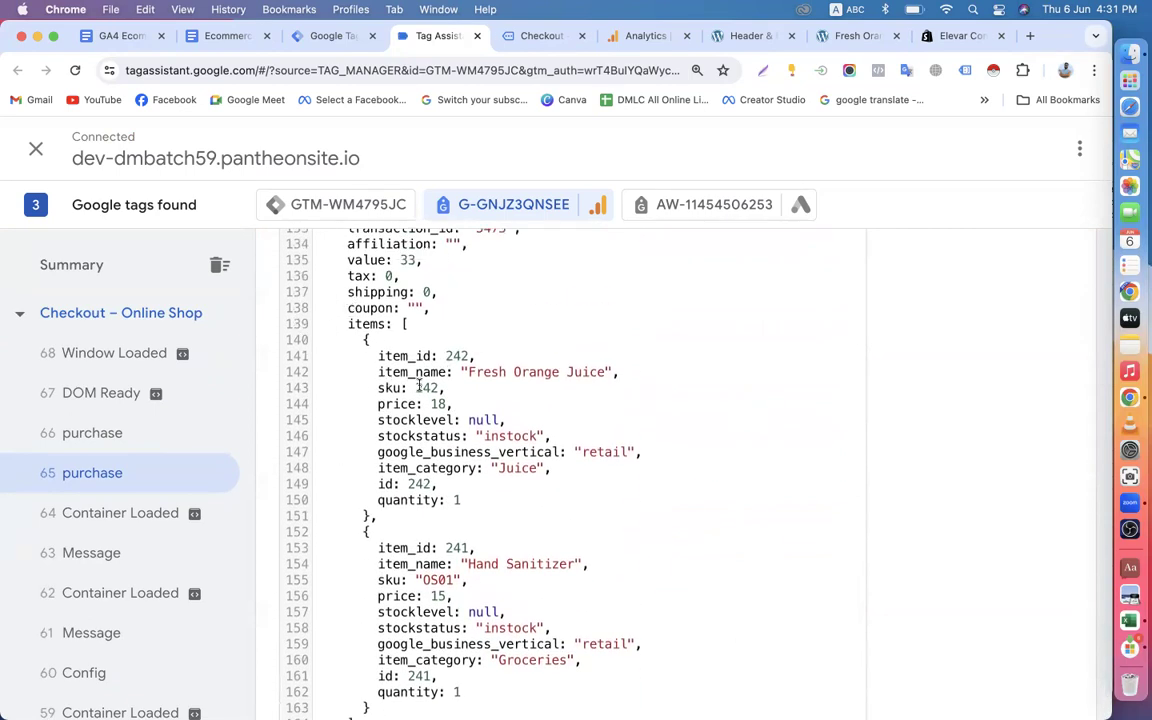
{"action": "scroll", "coordinate": [419, 386], "scroll_direction": "up", "scroll_amount": 10}
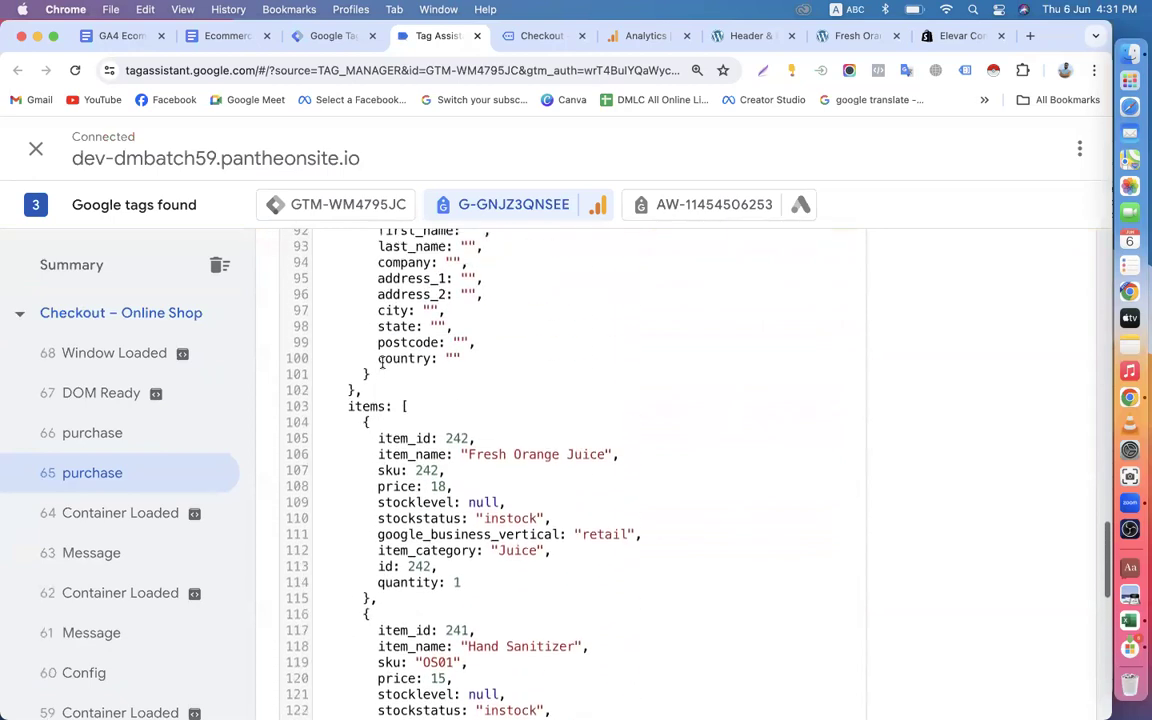
{"action": "scroll", "coordinate": [381, 362], "scroll_direction": "up", "scroll_amount": 9}
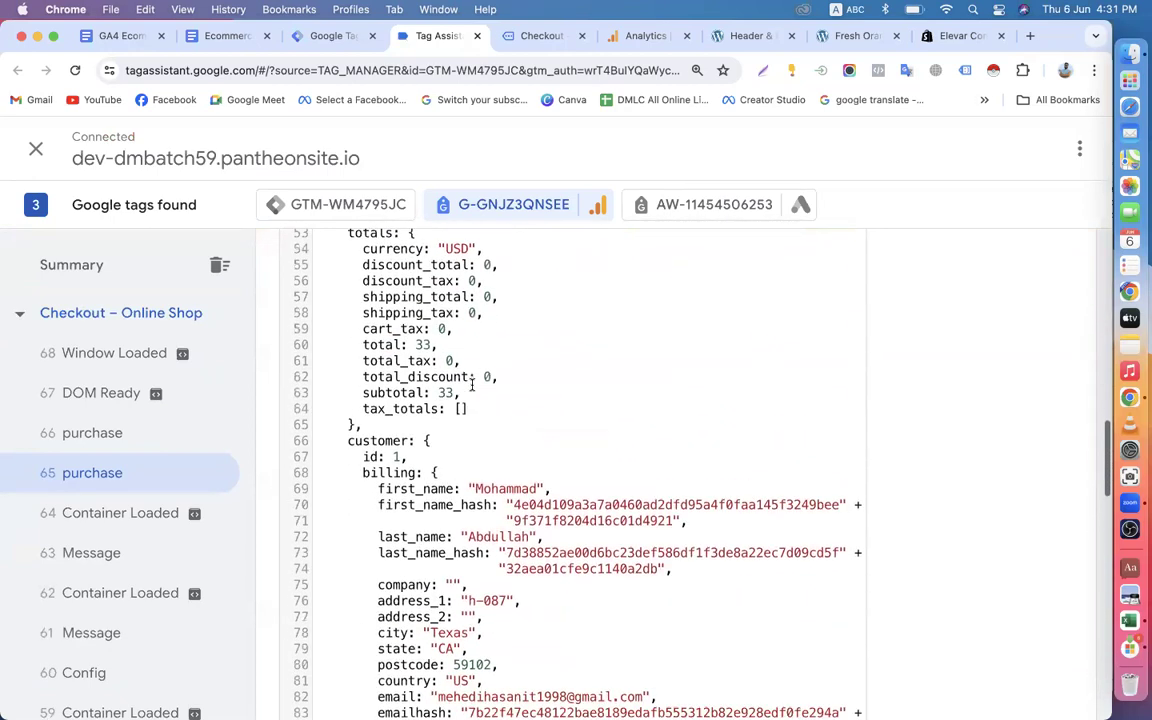
{"action": "scroll", "coordinate": [471, 385], "scroll_direction": "down", "scroll_amount": 1}
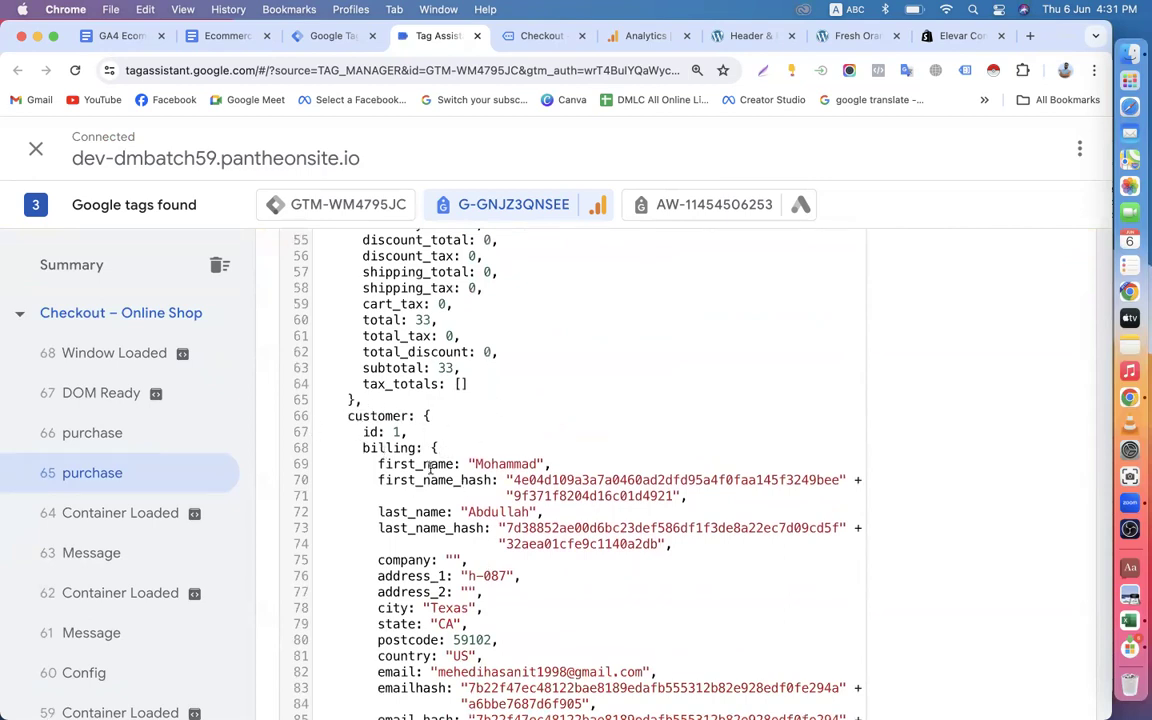
{"action": "scroll", "coordinate": [430, 466], "scroll_direction": "down", "scroll_amount": 3}
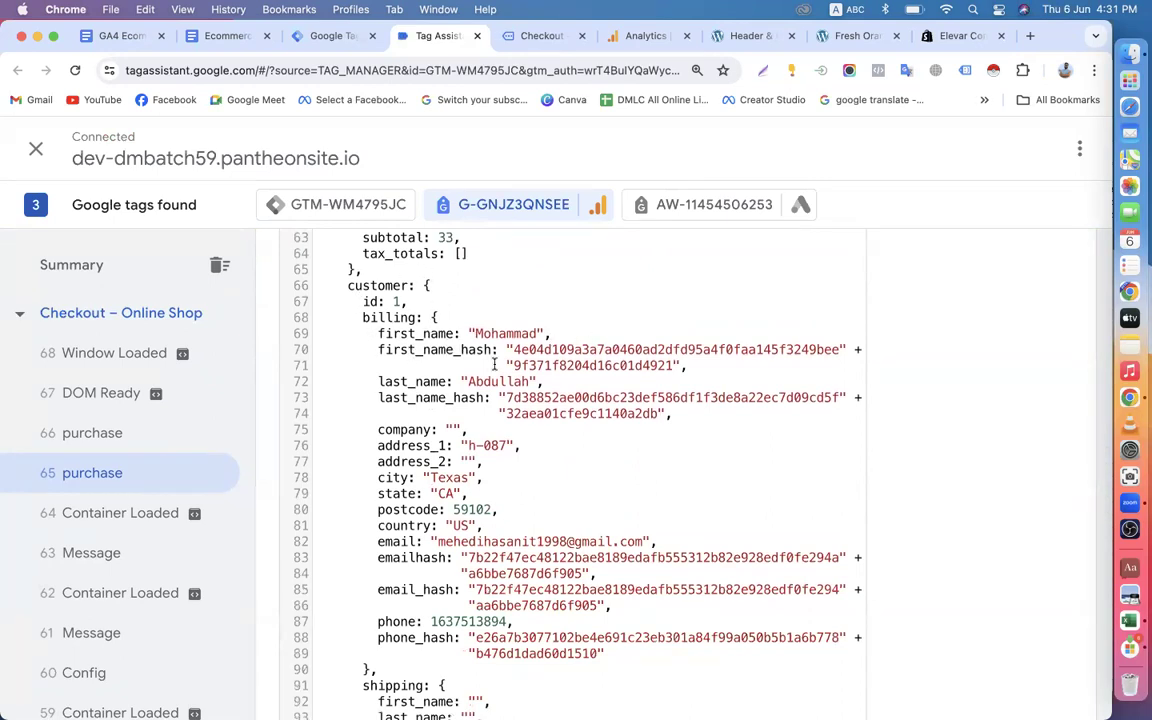
{"action": "scroll", "coordinate": [563, 432], "scroll_direction": "down", "scroll_amount": 4}
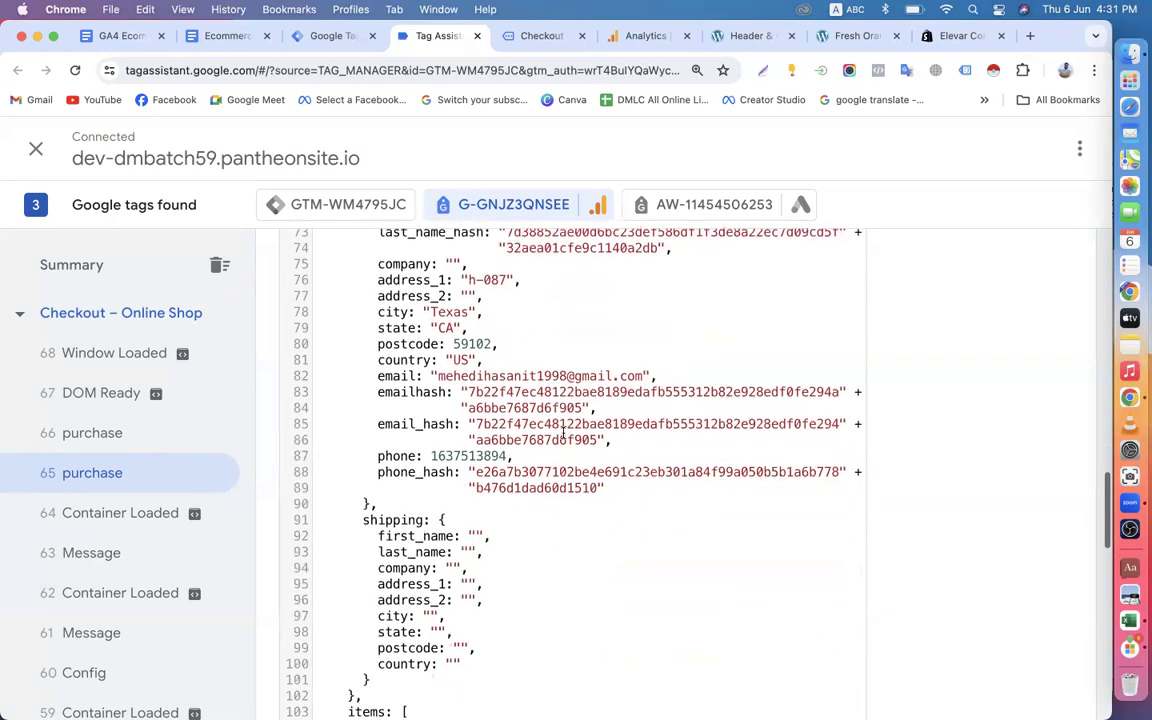
{"action": "scroll", "coordinate": [561, 442], "scroll_direction": "up", "scroll_amount": 2}
{"action": "scroll", "coordinate": [561, 442], "scroll_direction": "up", "scroll_amount": 15}
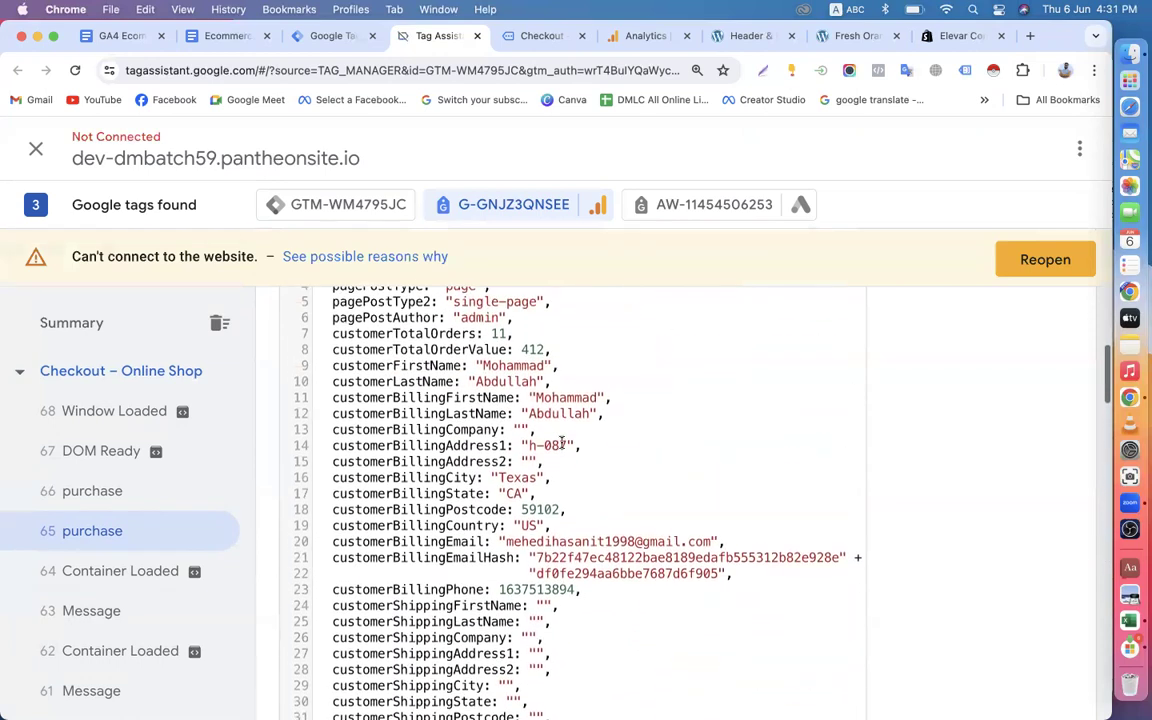
{"action": "scroll", "coordinate": [561, 445], "scroll_direction": "down", "scroll_amount": 2}
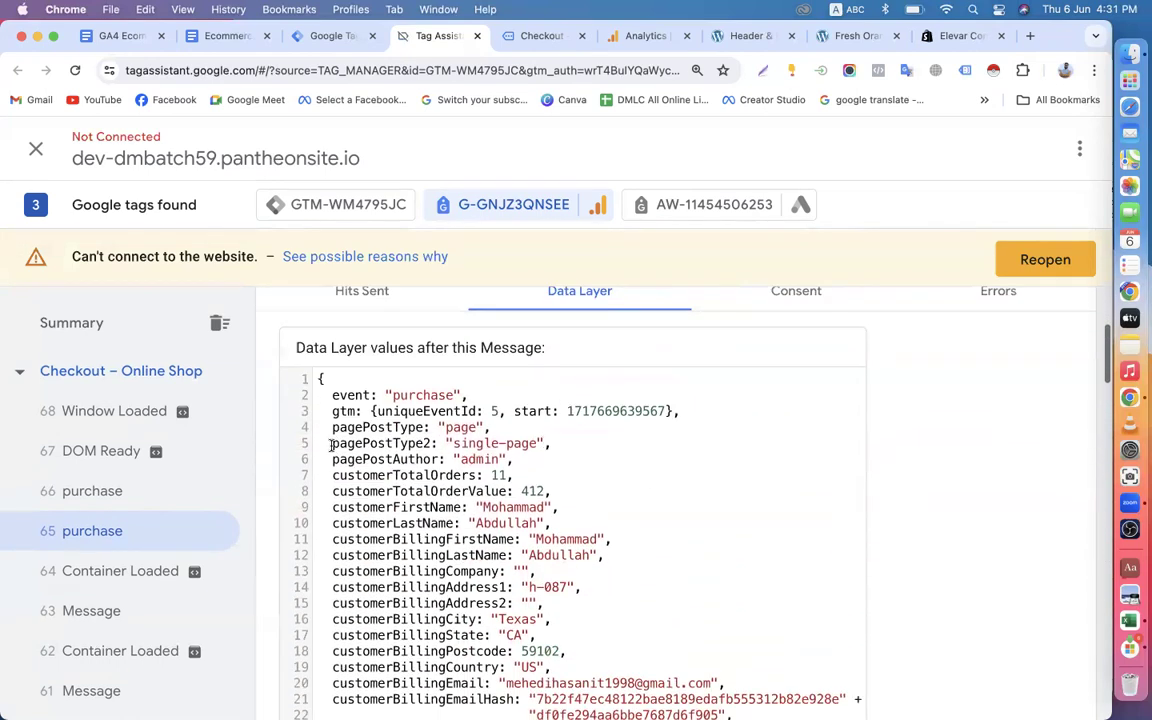
{"action": "scroll", "coordinate": [335, 441], "scroll_direction": "down", "scroll_amount": 3}
{"action": "scroll", "coordinate": [335, 441], "scroll_direction": "down", "scroll_amount": 8}
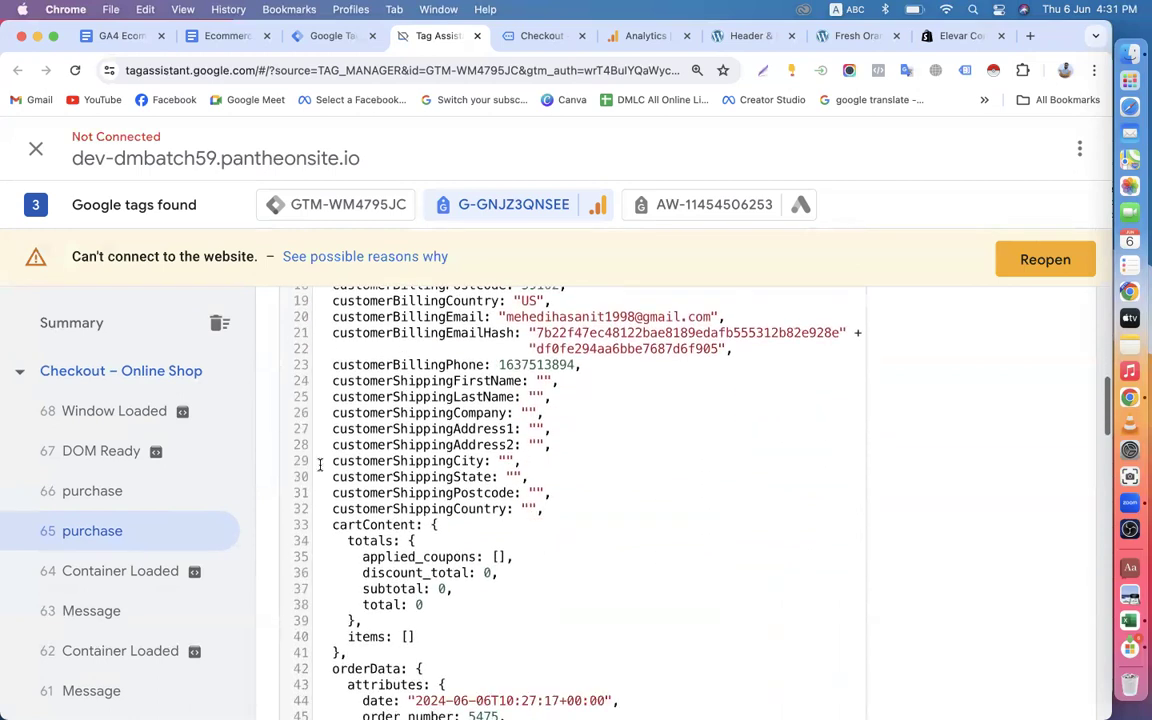
{"action": "scroll", "coordinate": [390, 463], "scroll_direction": "down", "scroll_amount": 1}
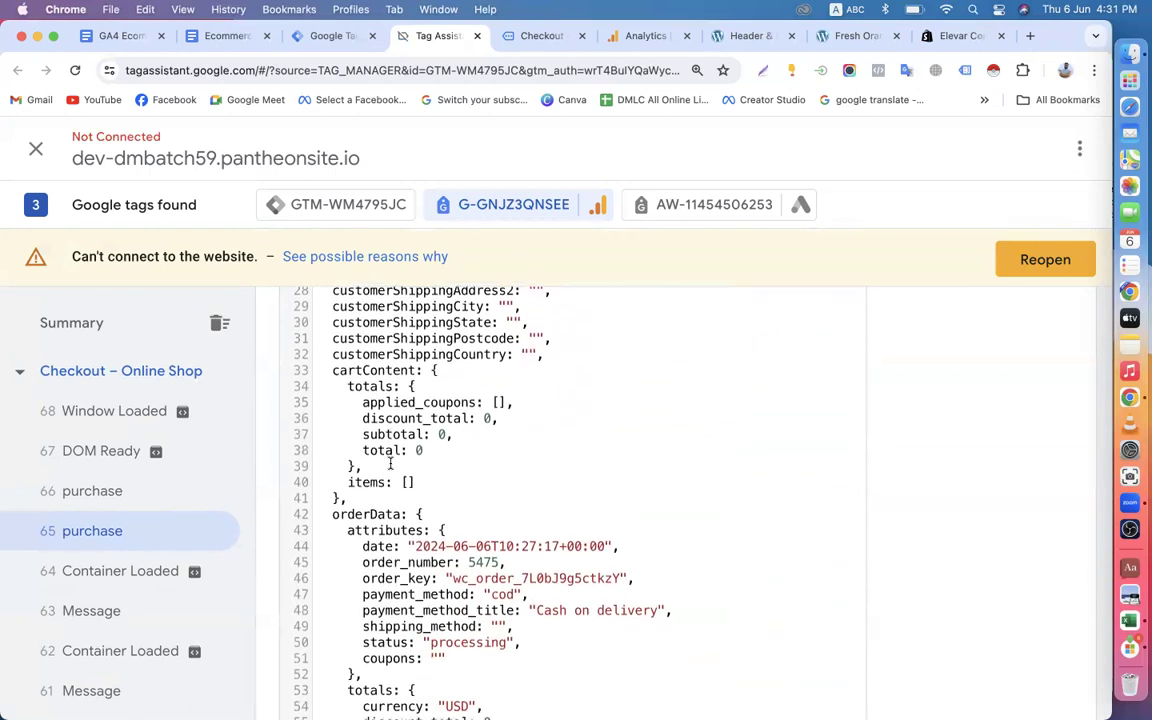
Recheck the Step-4 variable names in the document and open the user-defined variables list of the Online Shop container in Tag Manager.
{"action": "left_click", "coordinate": [322, 36]}
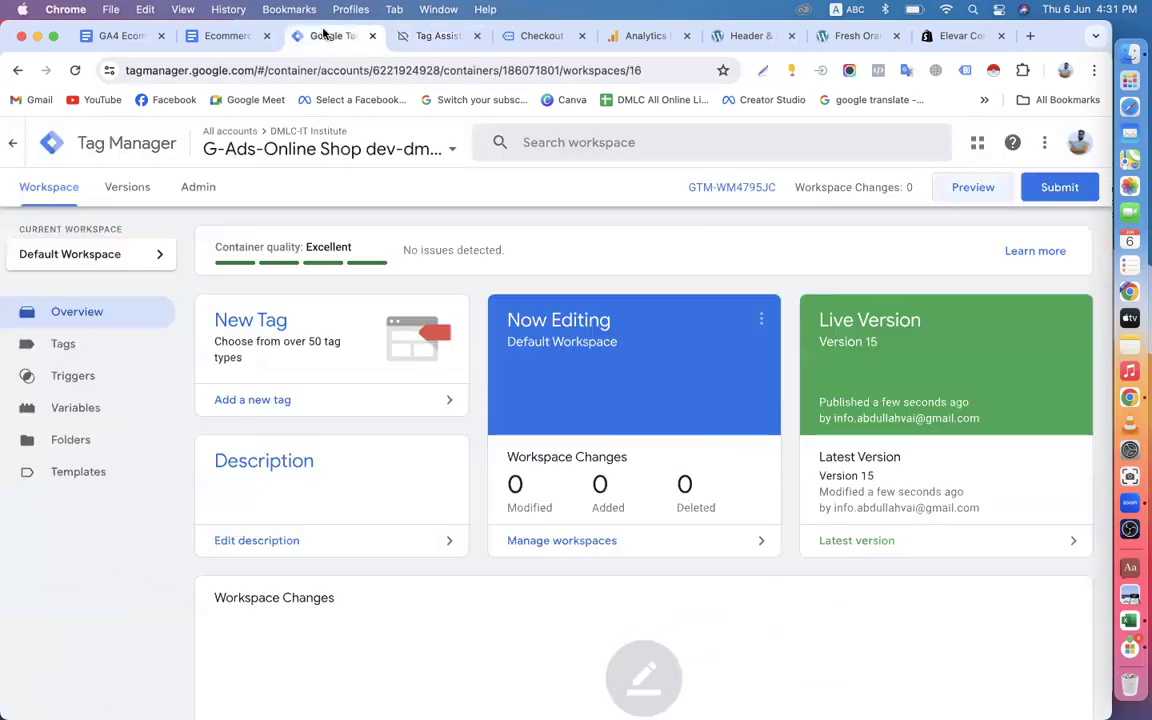
{"action": "left_click", "coordinate": [237, 36]}
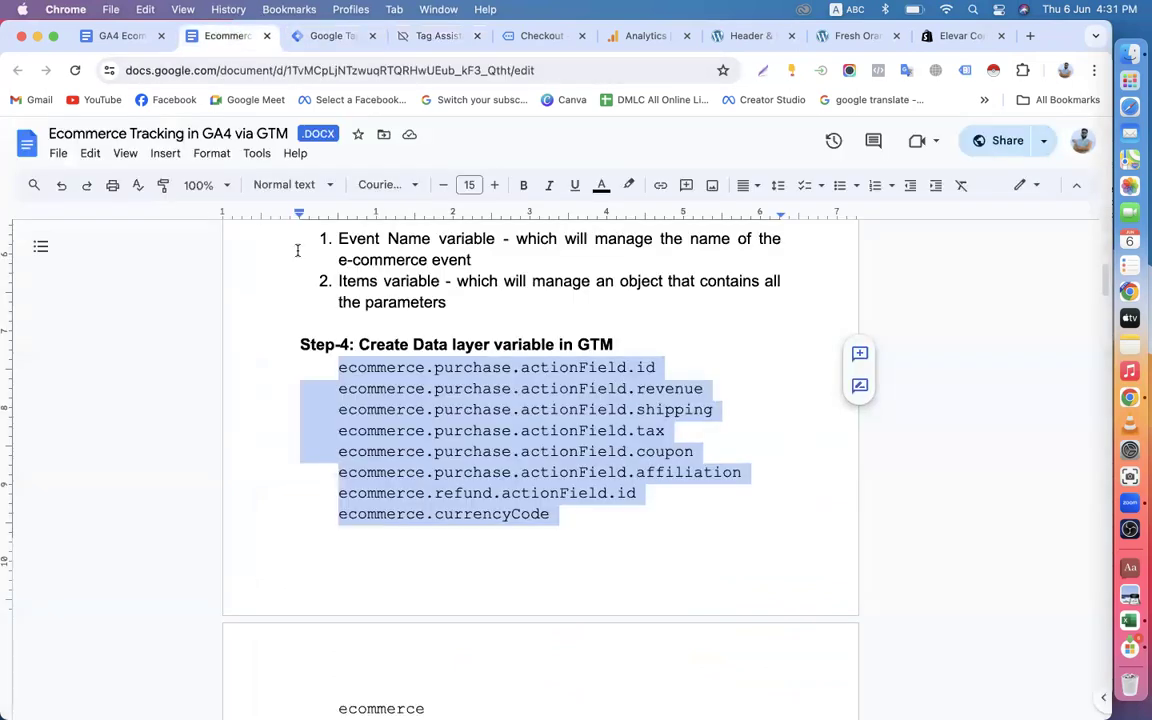
{"action": "scroll", "coordinate": [304, 318], "scroll_direction": "down", "scroll_amount": 5}
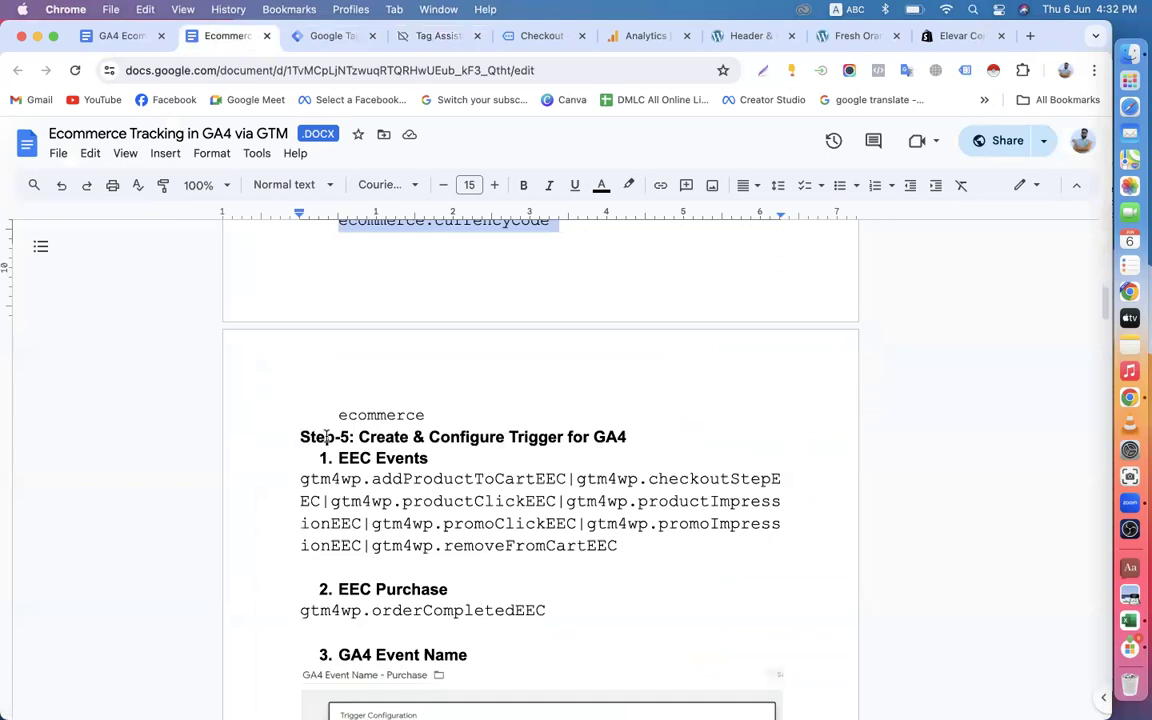
{"action": "scroll", "coordinate": [326, 462], "scroll_direction": "up", "scroll_amount": 6}
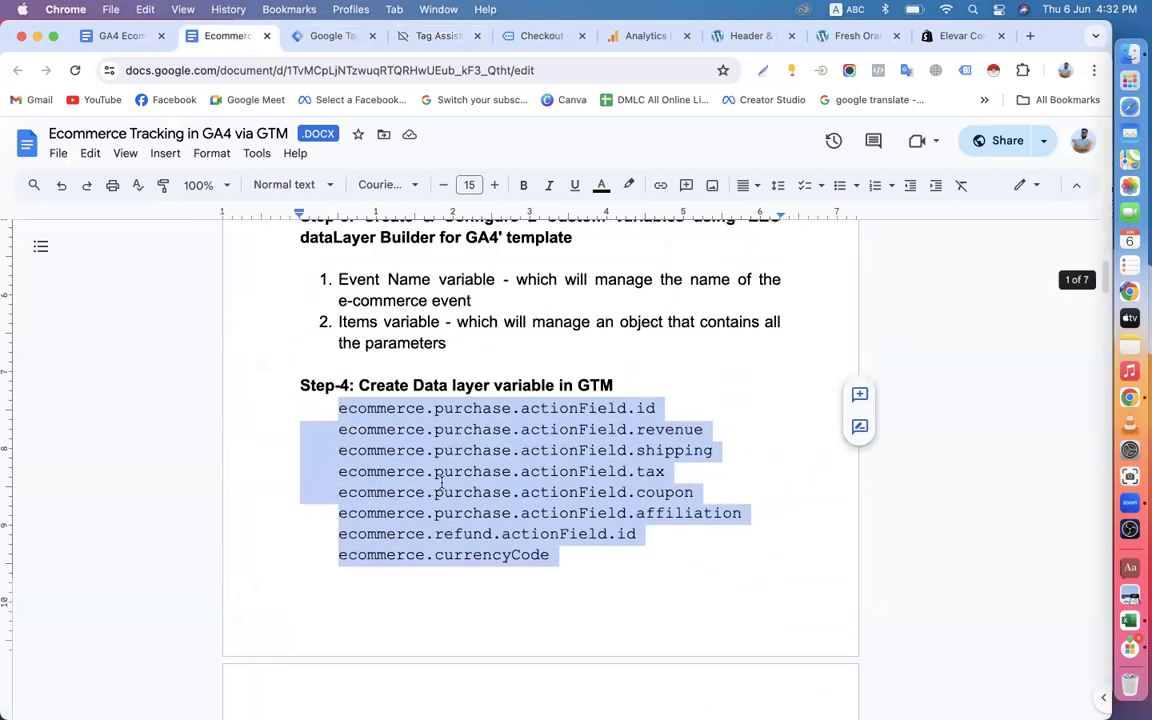
{"action": "left_click", "coordinate": [335, 38]}
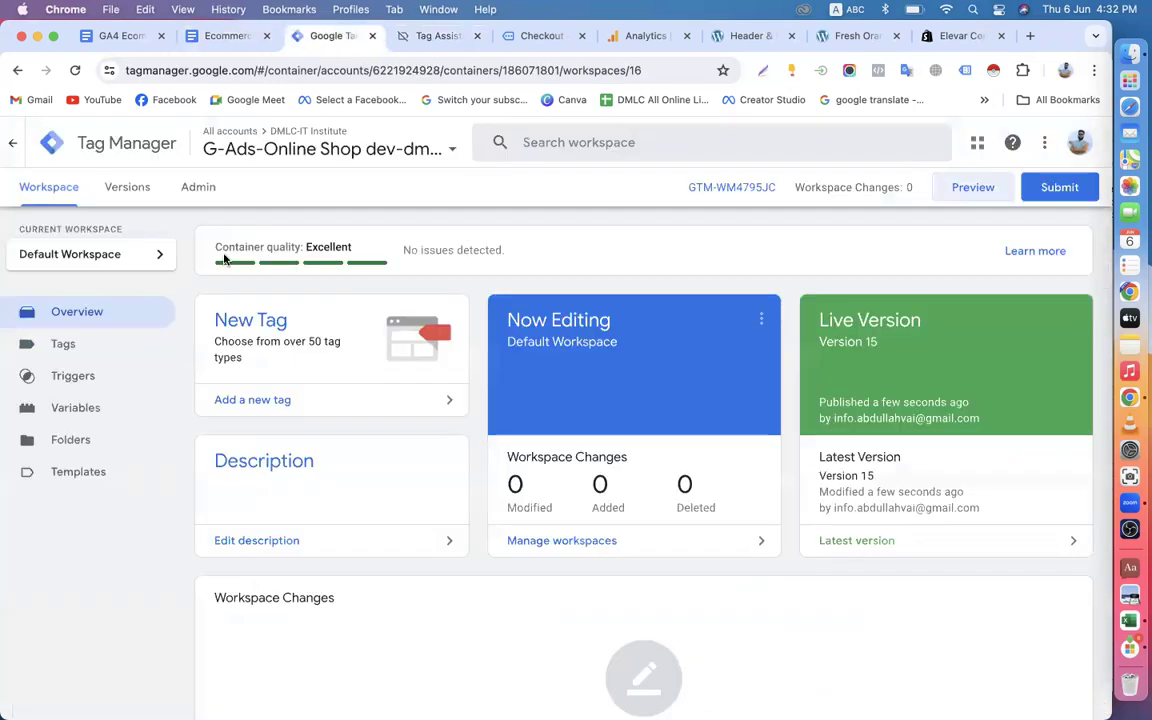
{"action": "left_click", "coordinate": [86, 408]}
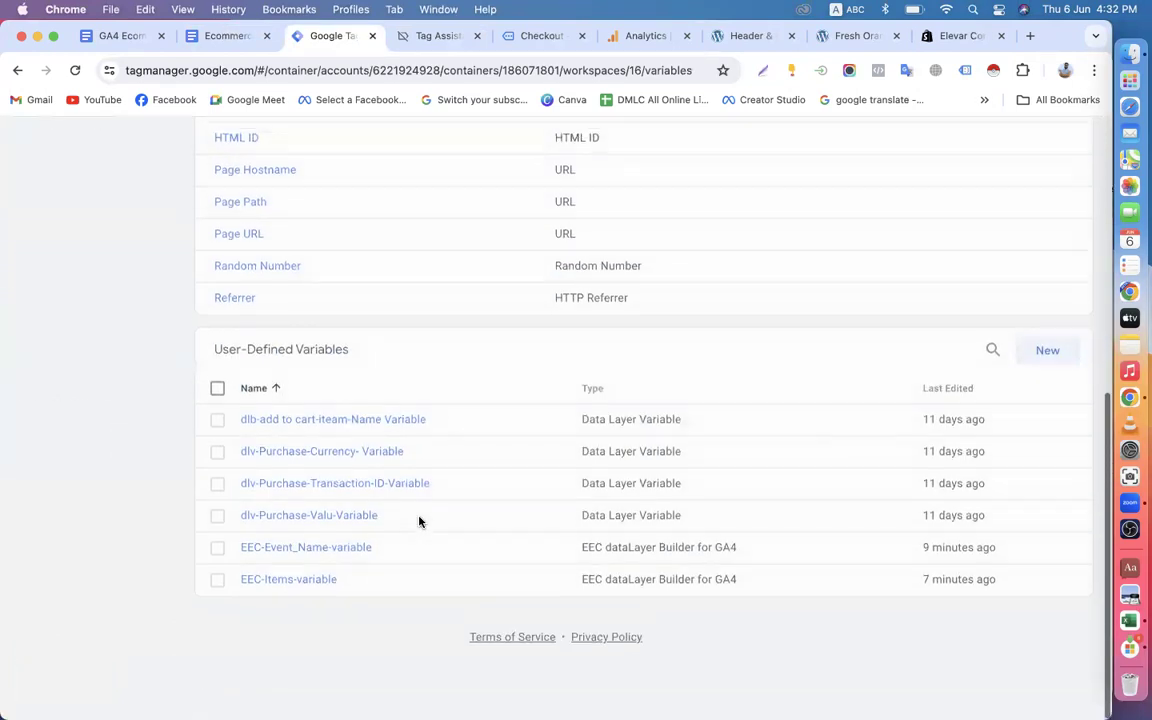
Look over the built-in and user-defined variables of the Online Shop container in Tag Manager.
{"action": "scroll", "coordinate": [419, 520], "scroll_direction": "up", "scroll_amount": 10}
{"action": "scroll", "coordinate": [420, 523], "scroll_direction": "down", "scroll_amount": 5}
{"action": "scroll", "coordinate": [420, 523], "scroll_direction": "down", "scroll_amount": 5}
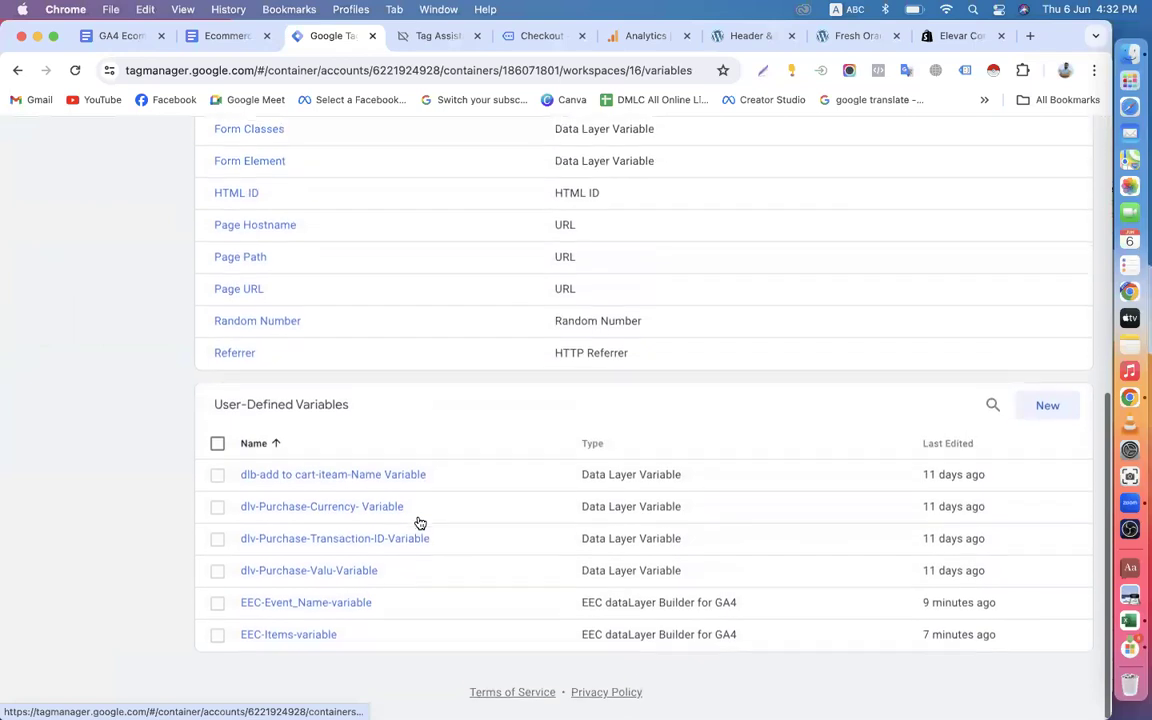
{"action": "scroll", "coordinate": [403, 540], "scroll_direction": "up", "scroll_amount": 10}
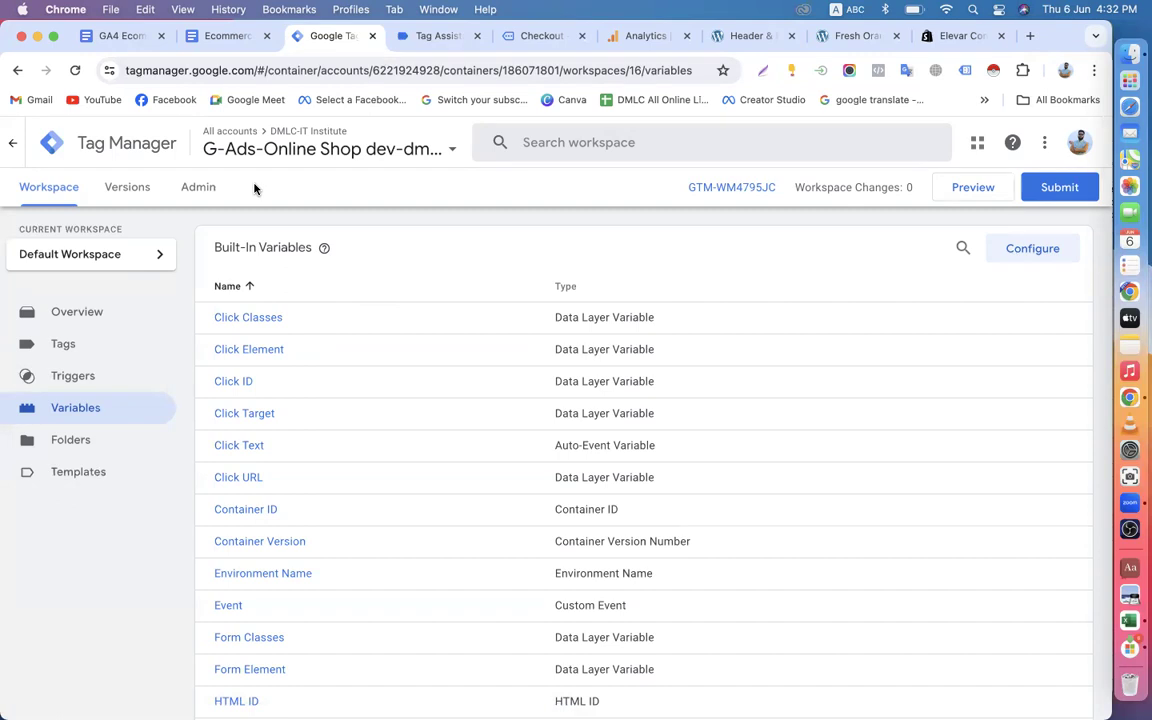
Close the Tag Assistant debugging page and the shop's Checkout preview page.
{"action": "left_click", "coordinate": [437, 40]}
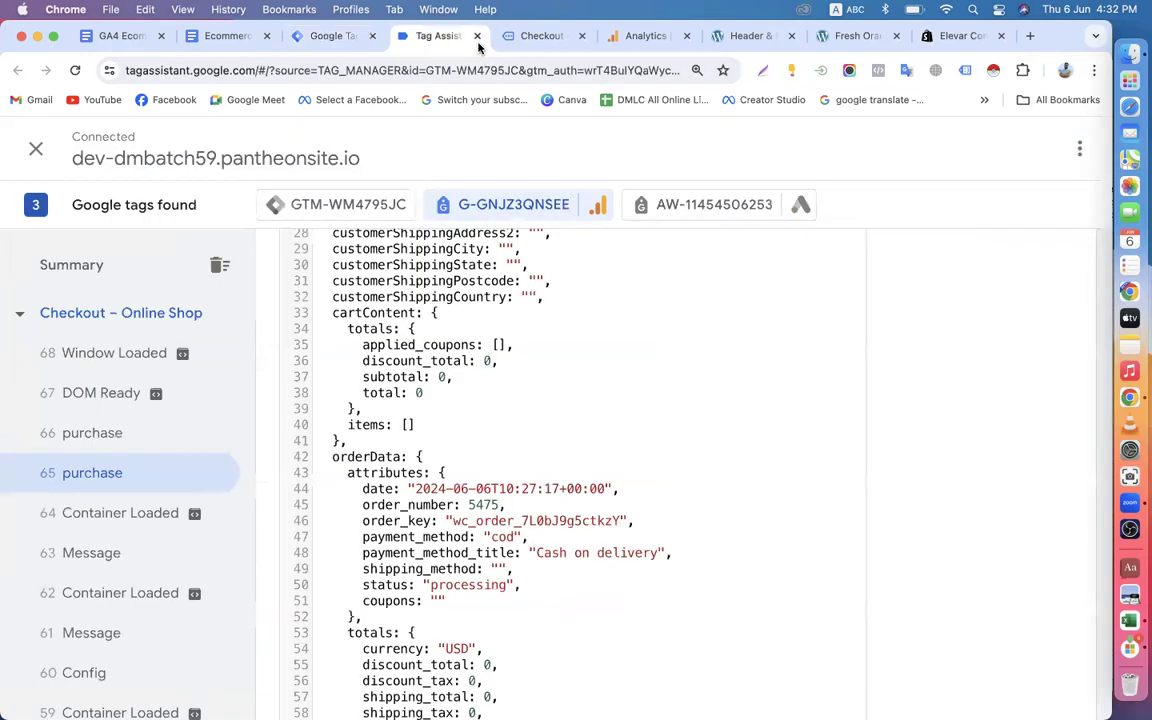
{"action": "left_click", "coordinate": [477, 36]}
{"action": "left_click", "coordinate": [477, 36]}
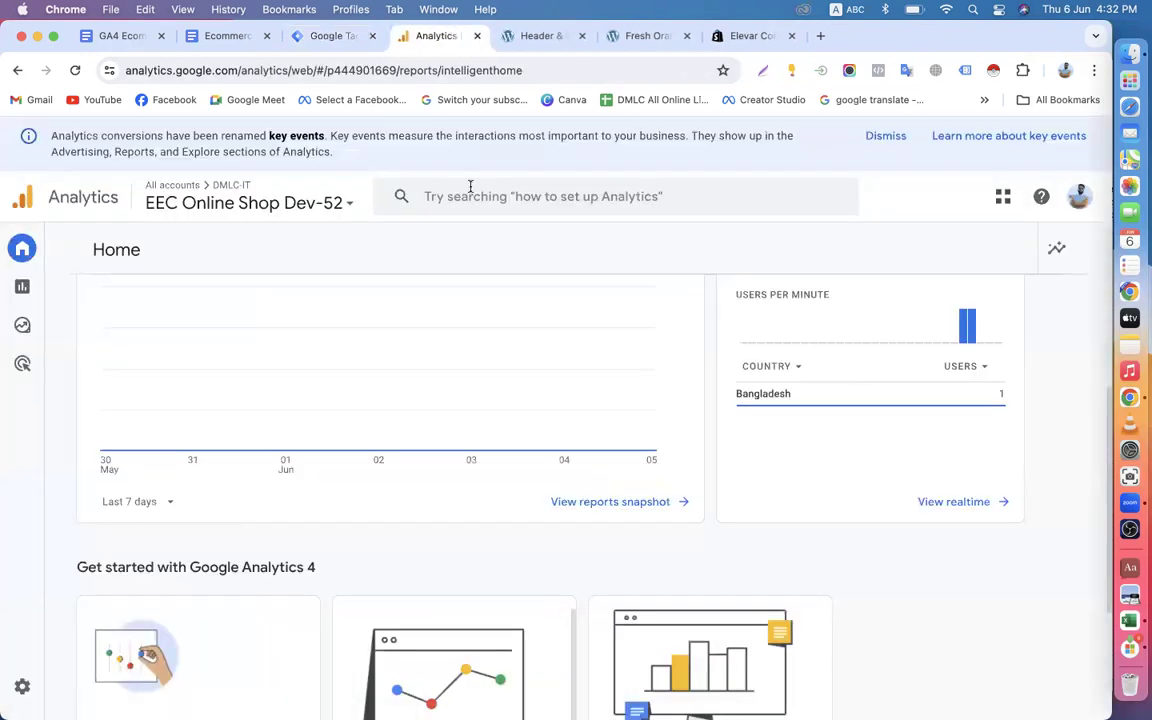
Reread the Step-4 data layer variable names in the Ecommerce Tracking document and return to Tag Manager.
{"action": "left_click", "coordinate": [267, 42]}
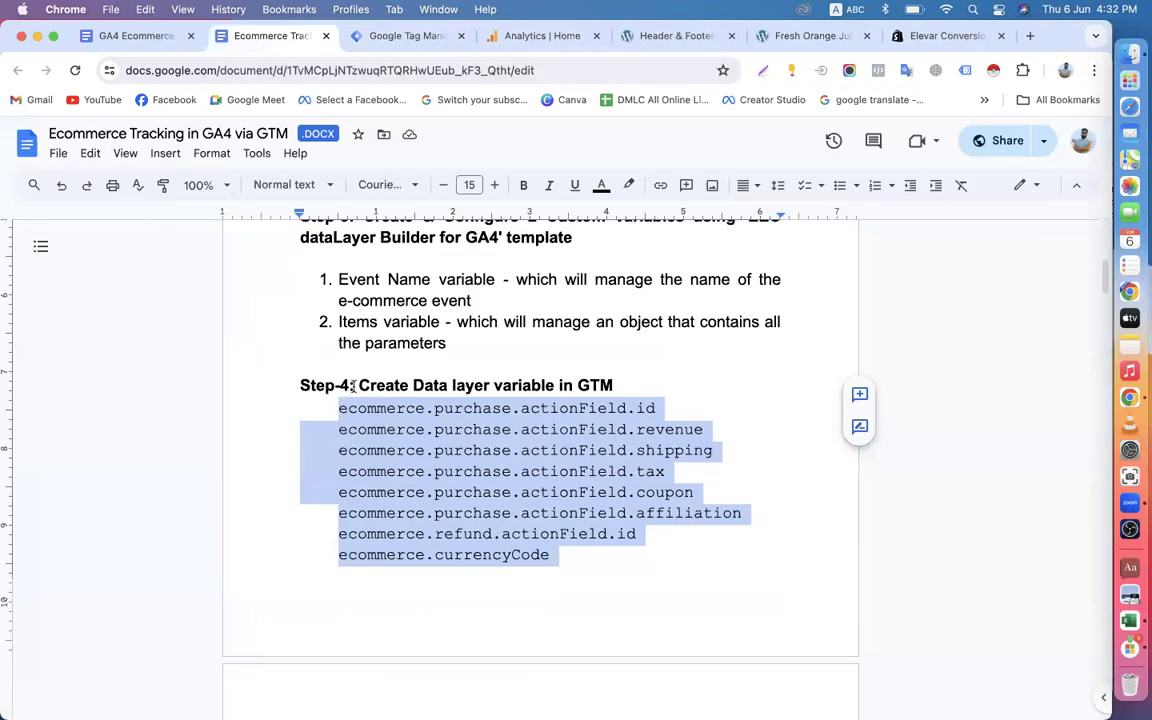
{"action": "scroll", "coordinate": [352, 386], "scroll_direction": "up", "scroll_amount": 2}
{"action": "scroll", "coordinate": [430, 386], "scroll_direction": "down", "scroll_amount": 5}
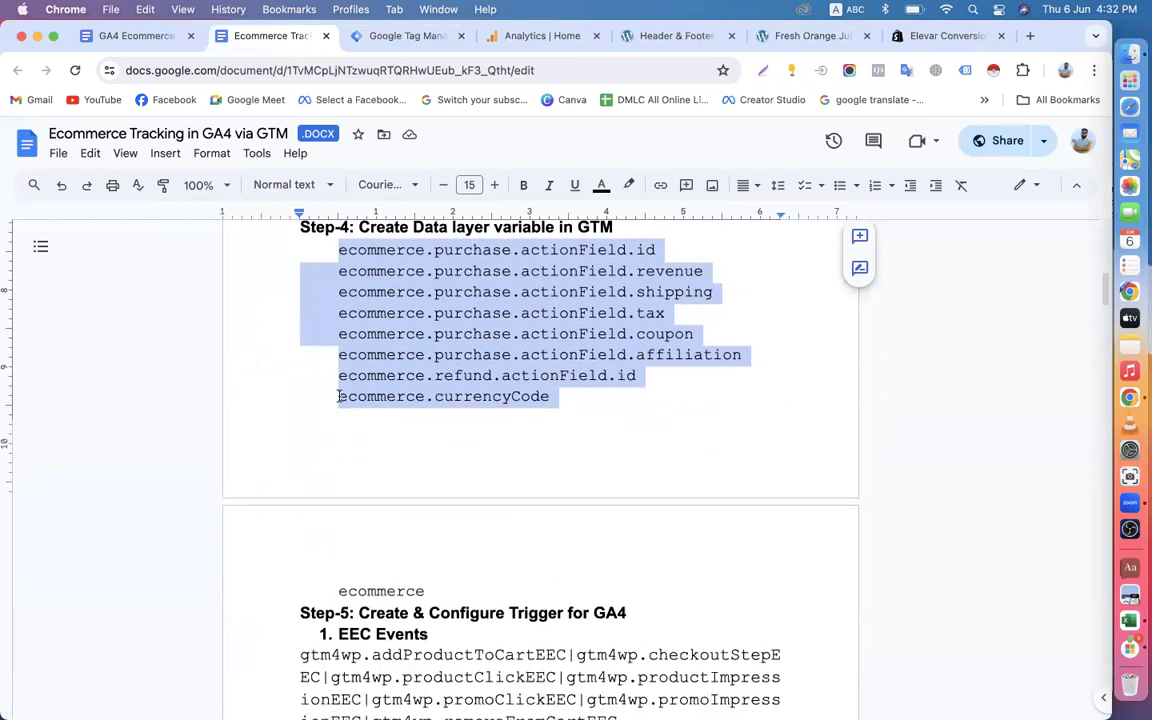
{"action": "scroll", "coordinate": [430, 386], "scroll_direction": "down", "scroll_amount": 4}
{"action": "left_click", "coordinate": [390, 36]}
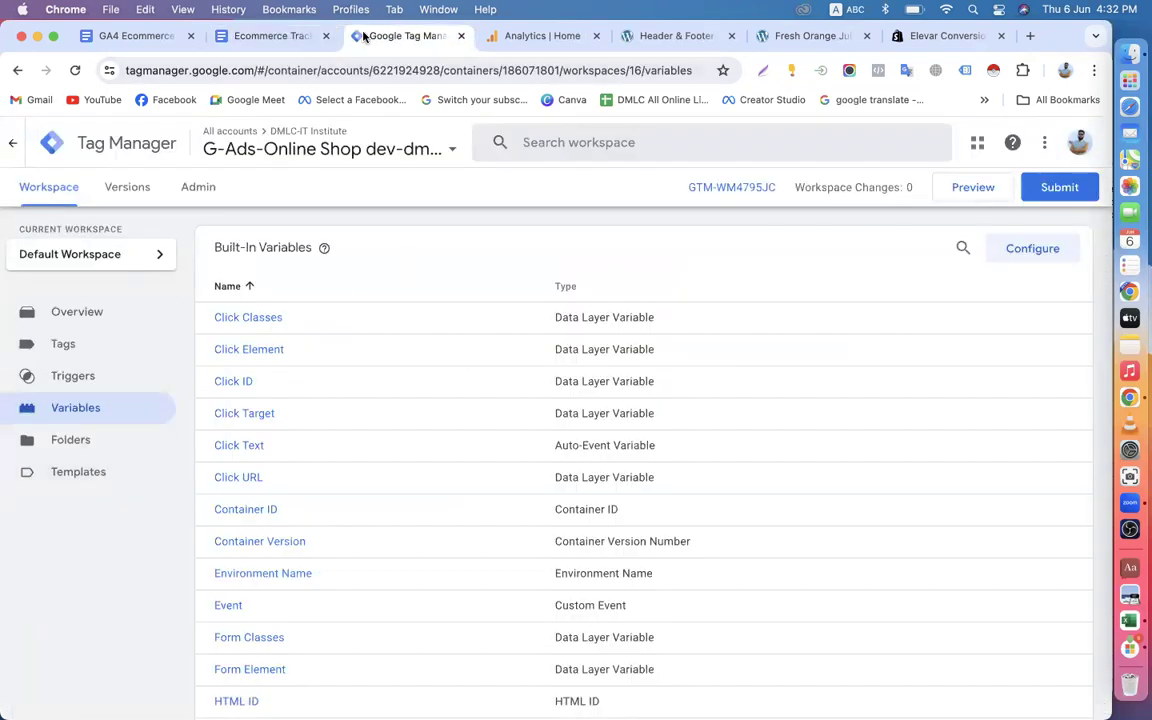
Read the Step-5 trigger instructions in the Ecommerce Tracking document, highlighting the step title and the EEC Events entry.
{"action": "left_click", "coordinate": [288, 38]}
{"action": "scroll", "coordinate": [450, 393], "scroll_direction": "up", "scroll_amount": 3}
{"action": "scroll", "coordinate": [435, 322], "scroll_direction": "down", "scroll_amount": 2}
{"action": "scroll", "coordinate": [435, 322], "scroll_direction": "down", "scroll_amount": 2}
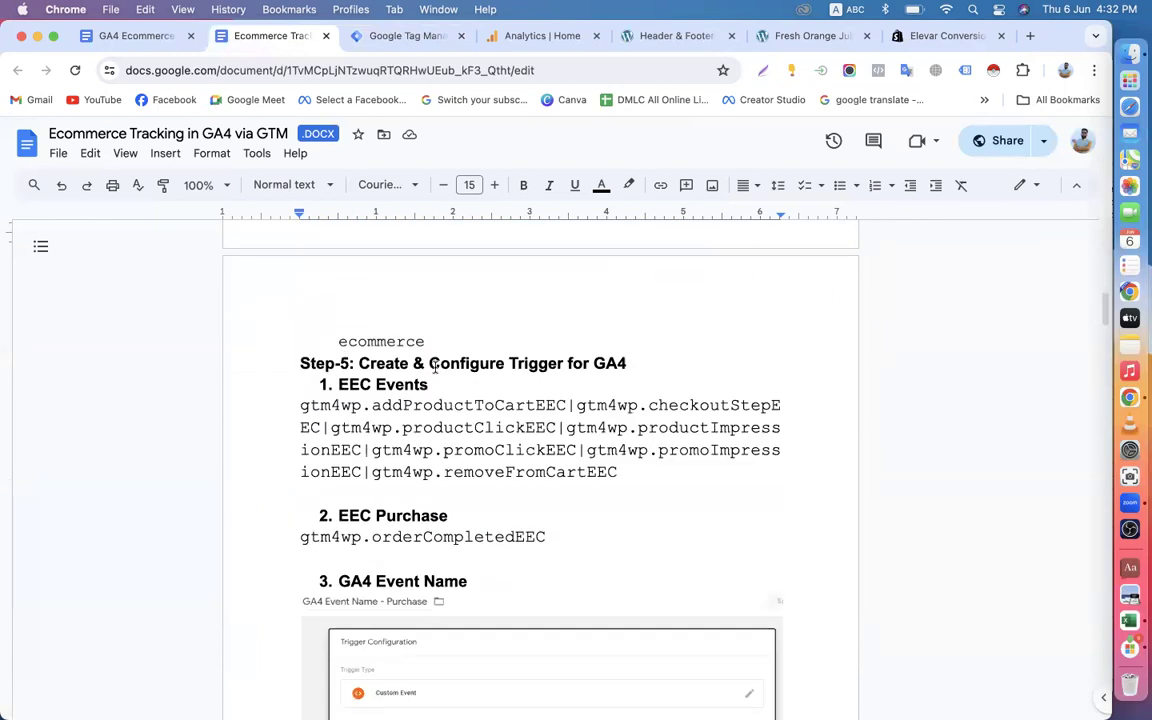
{"action": "left_click_drag", "start_coordinate": [358, 364], "coordinate": [622, 361]}
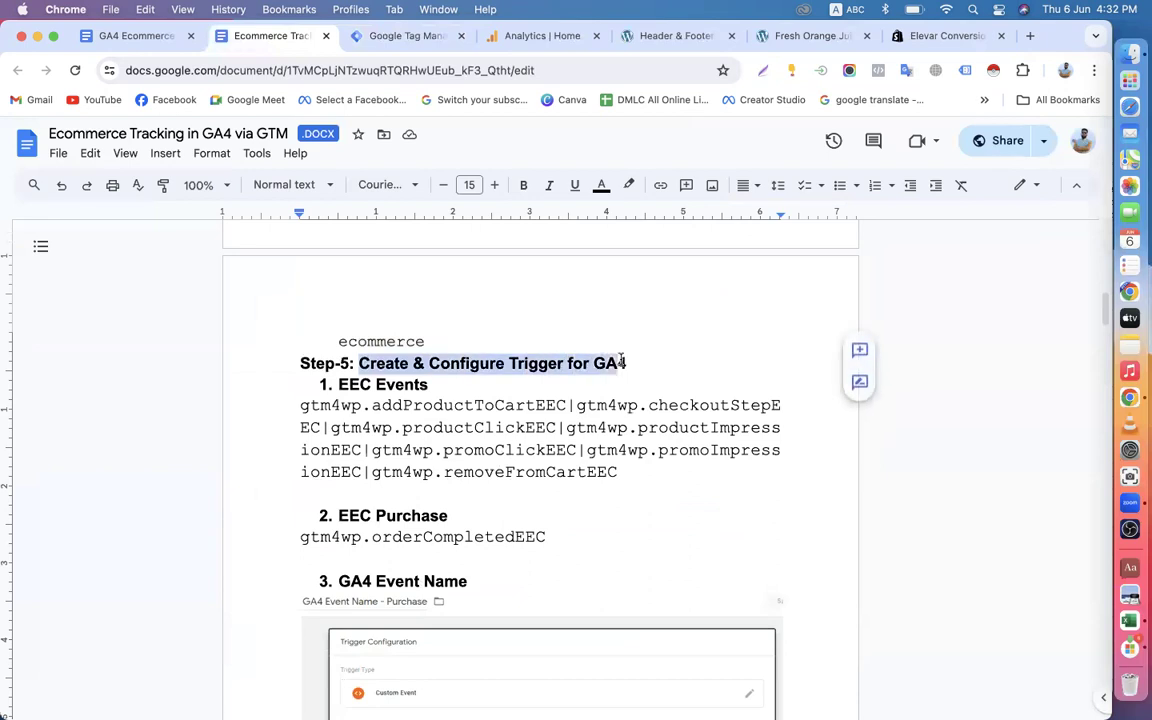
{"action": "left_click_drag", "start_coordinate": [338, 385], "coordinate": [527, 383]}
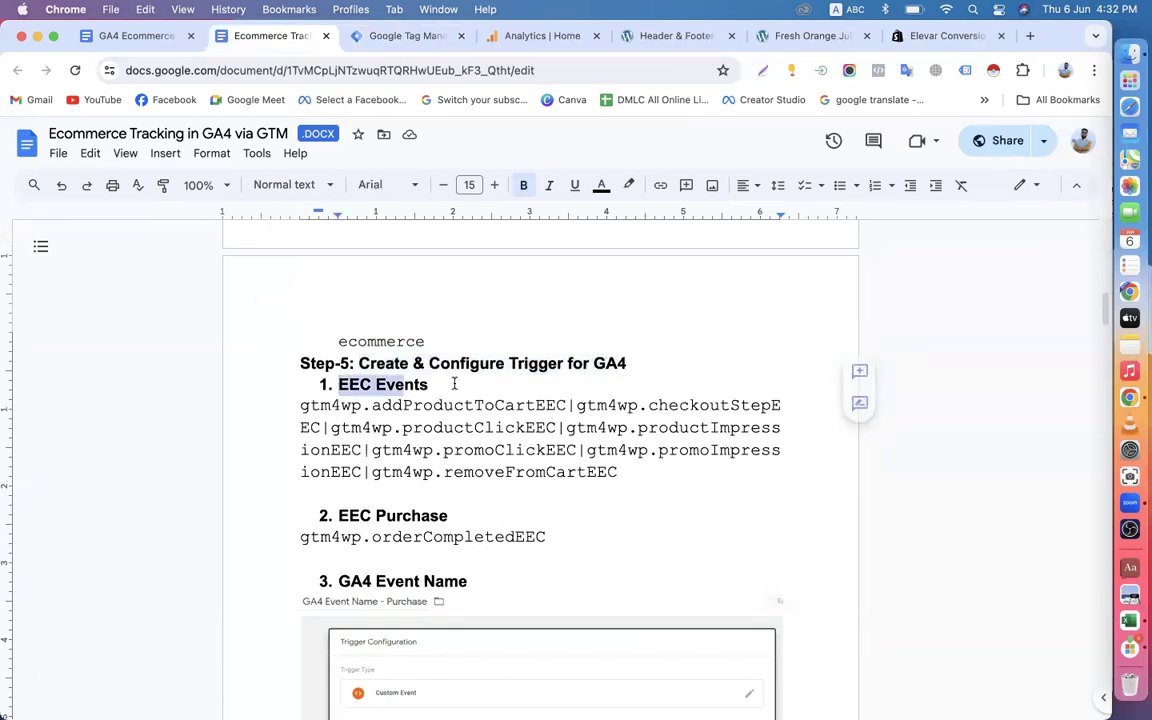
{"action": "left_click", "coordinate": [349, 384]}
{"action": "scroll", "coordinate": [415, 365], "scroll_direction": "down", "scroll_amount": 2}
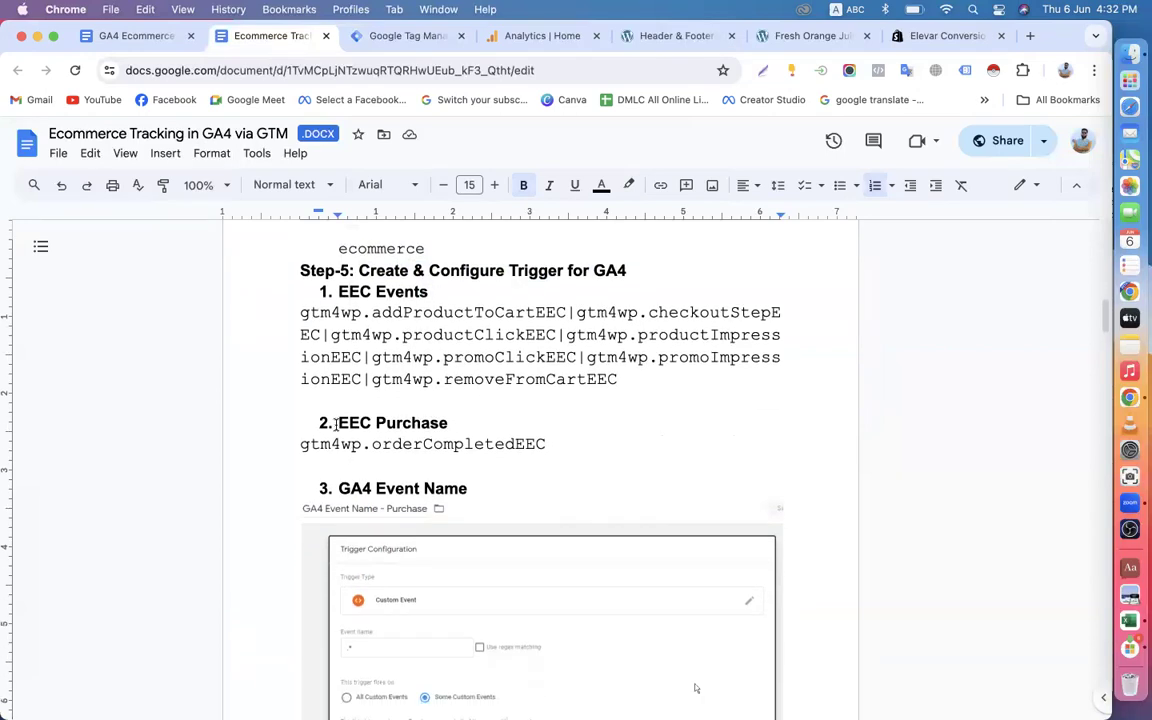
Examine Step-5's EEC Purchase and GA4 Event Name triggers with the sample trigger configuration, and highlight "Trigger" in the step title.
{"action": "left_click_drag", "start_coordinate": [338, 423], "coordinate": [478, 423]}
{"action": "left_click_drag", "start_coordinate": [339, 488], "coordinate": [513, 484]}
{"action": "scroll", "coordinate": [450, 581], "scroll_direction": "down", "scroll_amount": 3}
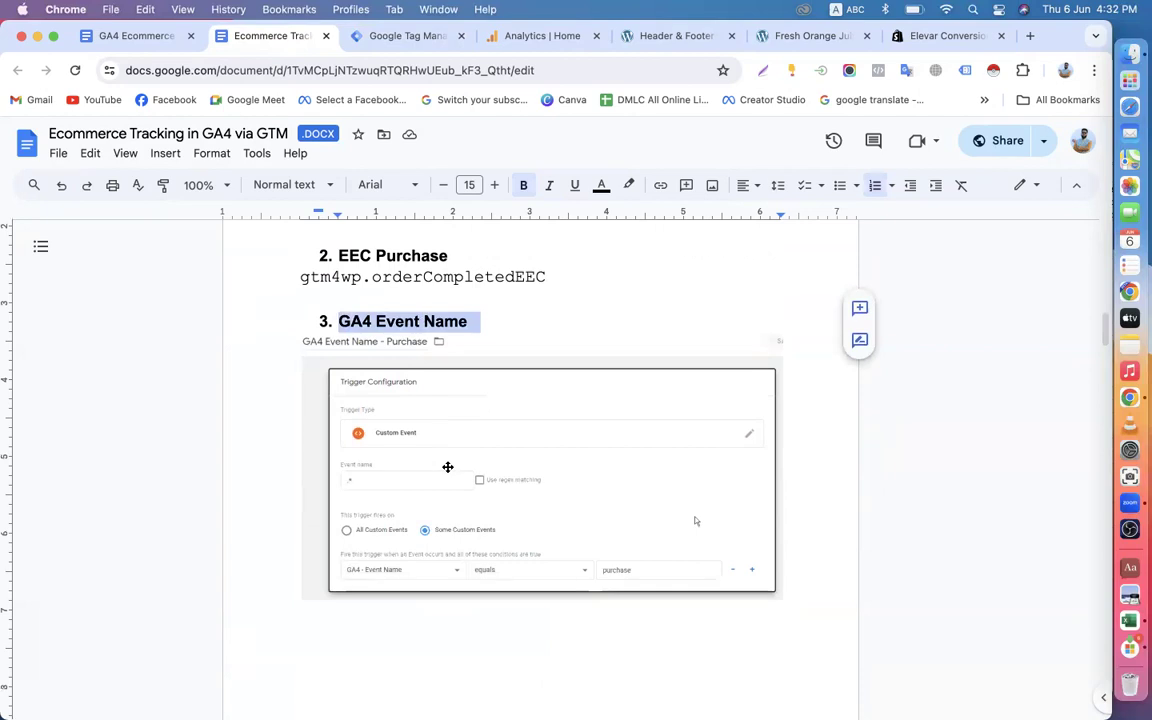
{"action": "scroll", "coordinate": [447, 468], "scroll_direction": "down", "scroll_amount": 3}
{"action": "scroll", "coordinate": [447, 466], "scroll_direction": "up", "scroll_amount": 5}
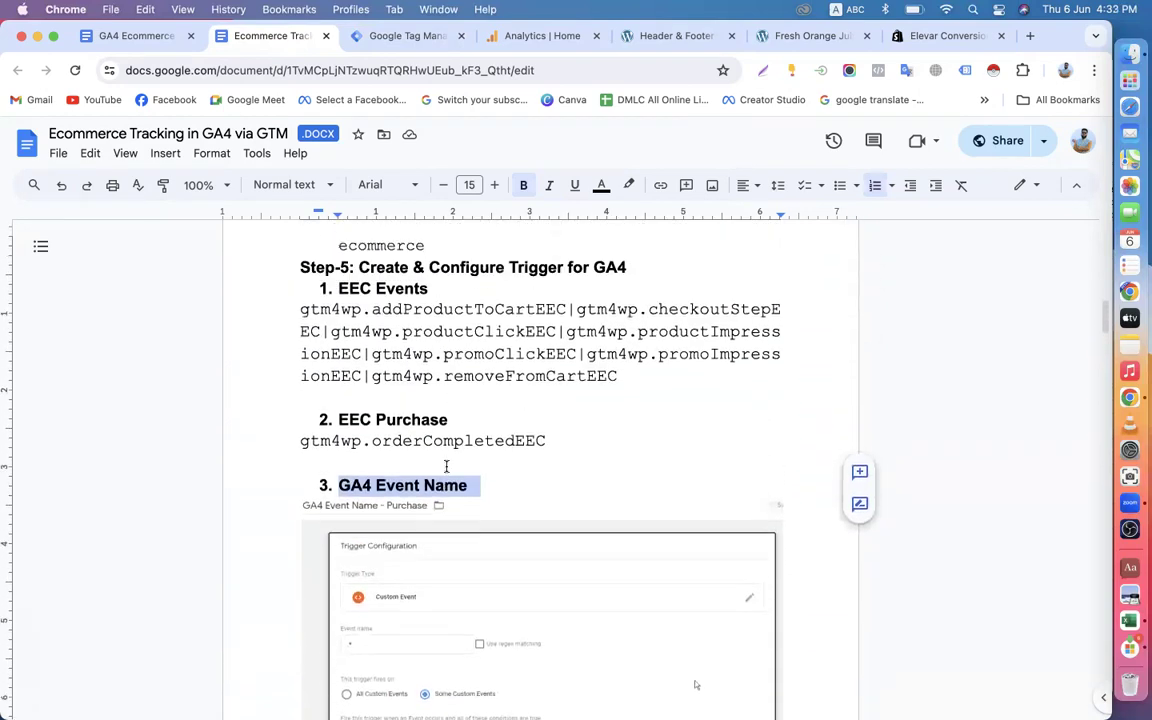
{"action": "scroll", "coordinate": [453, 464], "scroll_direction": "up", "scroll_amount": 1}
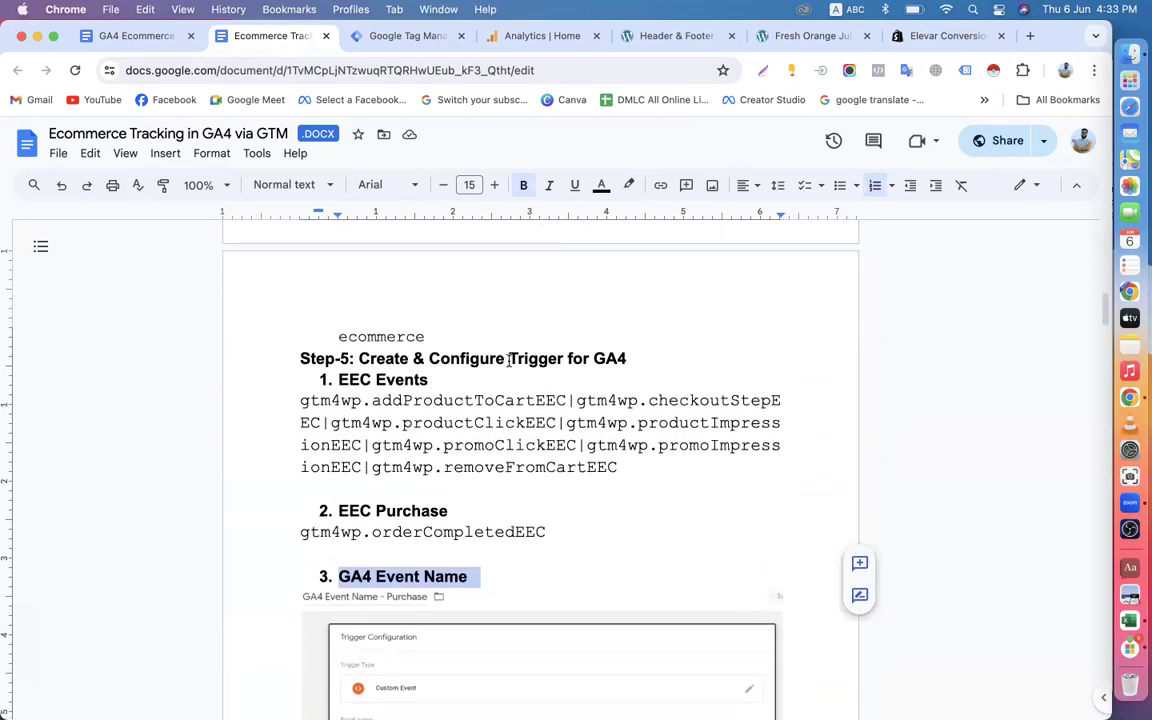
{"action": "left_click_drag", "start_coordinate": [508, 359], "coordinate": [563, 359]}
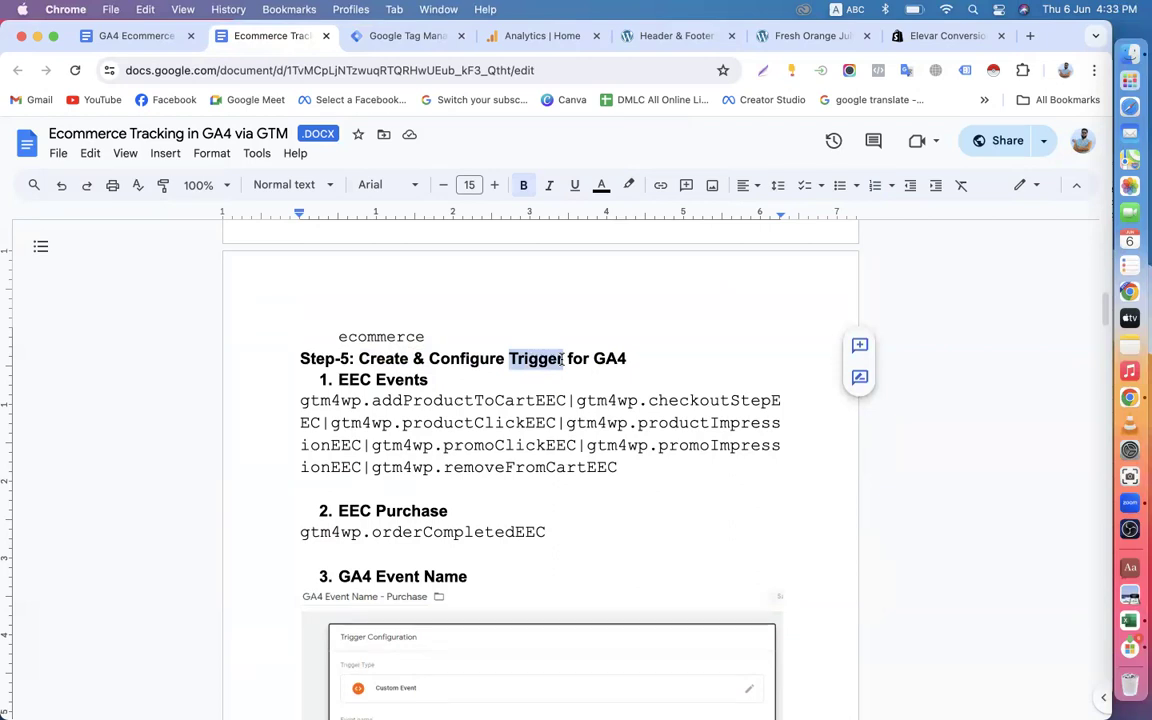
Open the list of existing triggers in the Online Shop container in Tag Manager.
{"action": "left_click", "coordinate": [385, 30]}
{"action": "left_click", "coordinate": [78, 440]}
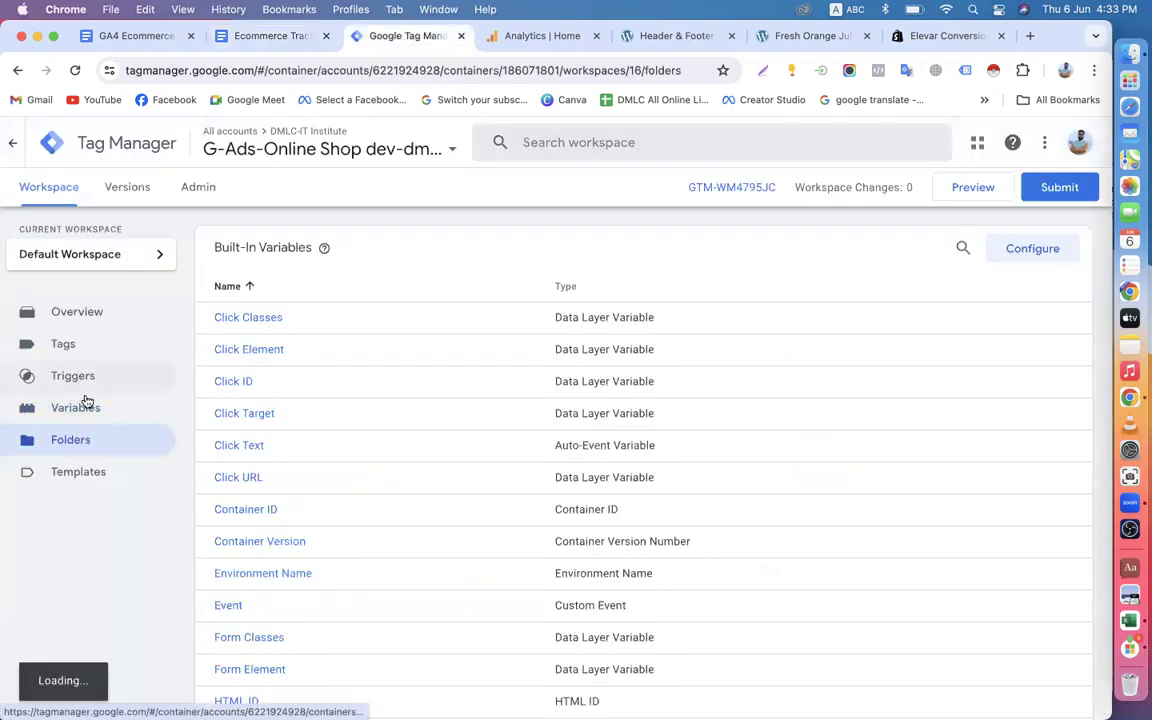
{"action": "left_click", "coordinate": [75, 418]}
{"action": "left_click", "coordinate": [75, 388]}
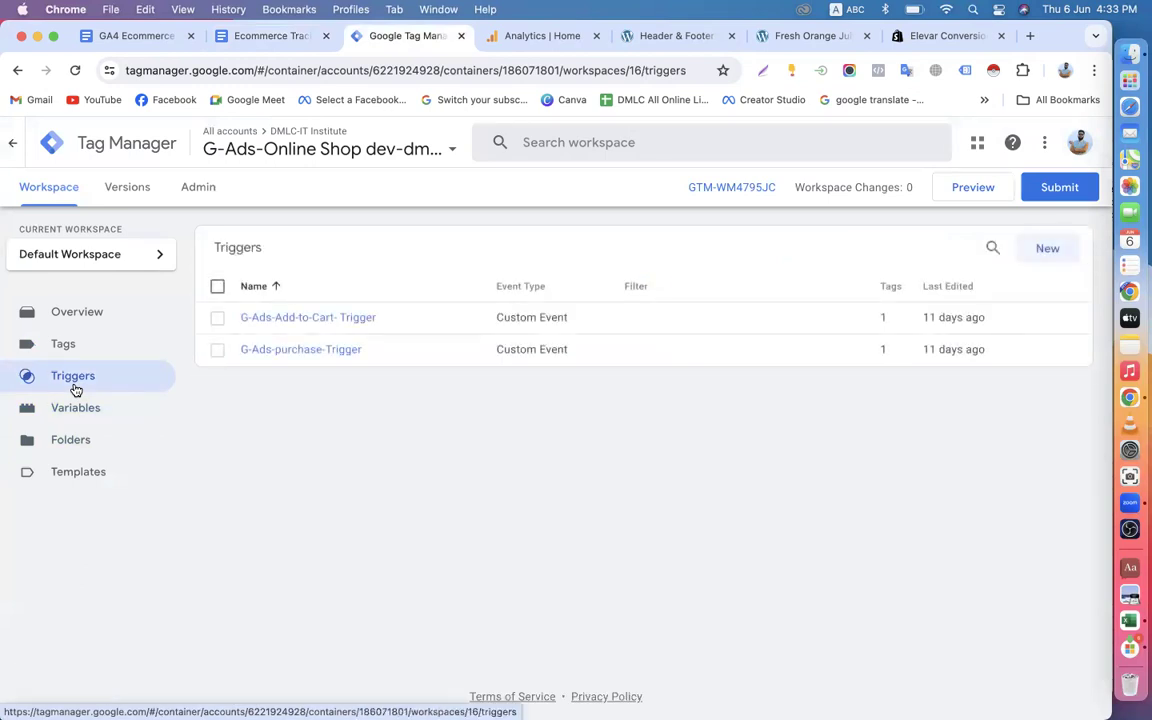
Recheck the three Step-5 trigger names in the document: EEC Events, EEC Purchase and GA4 Event Name.
{"action": "left_click", "coordinate": [271, 38]}
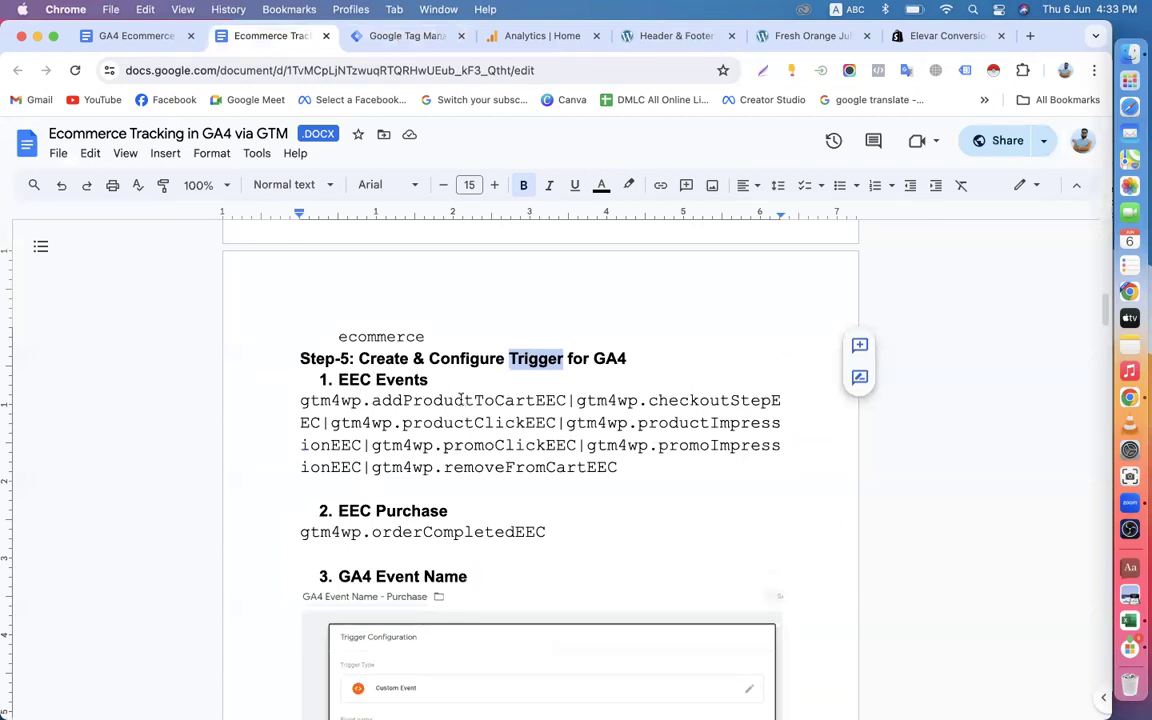
{"action": "left_click_drag", "start_coordinate": [338, 380], "coordinate": [430, 381]}
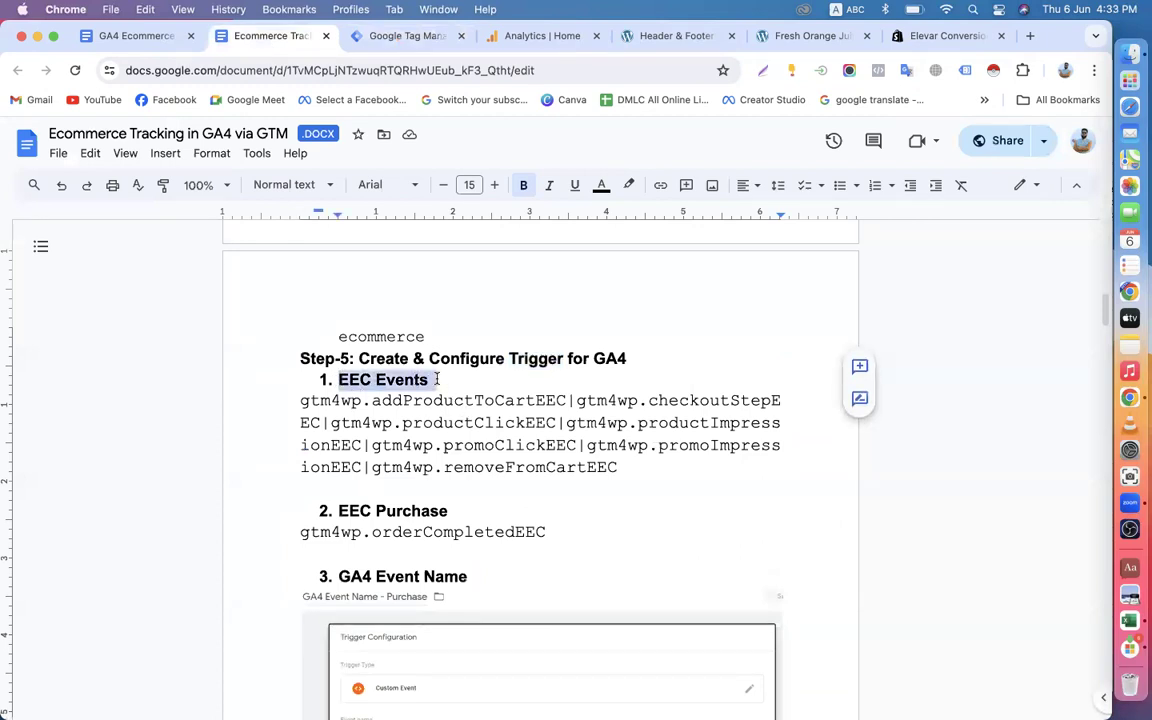
{"action": "left_click_drag", "start_coordinate": [338, 513], "coordinate": [448, 511]}
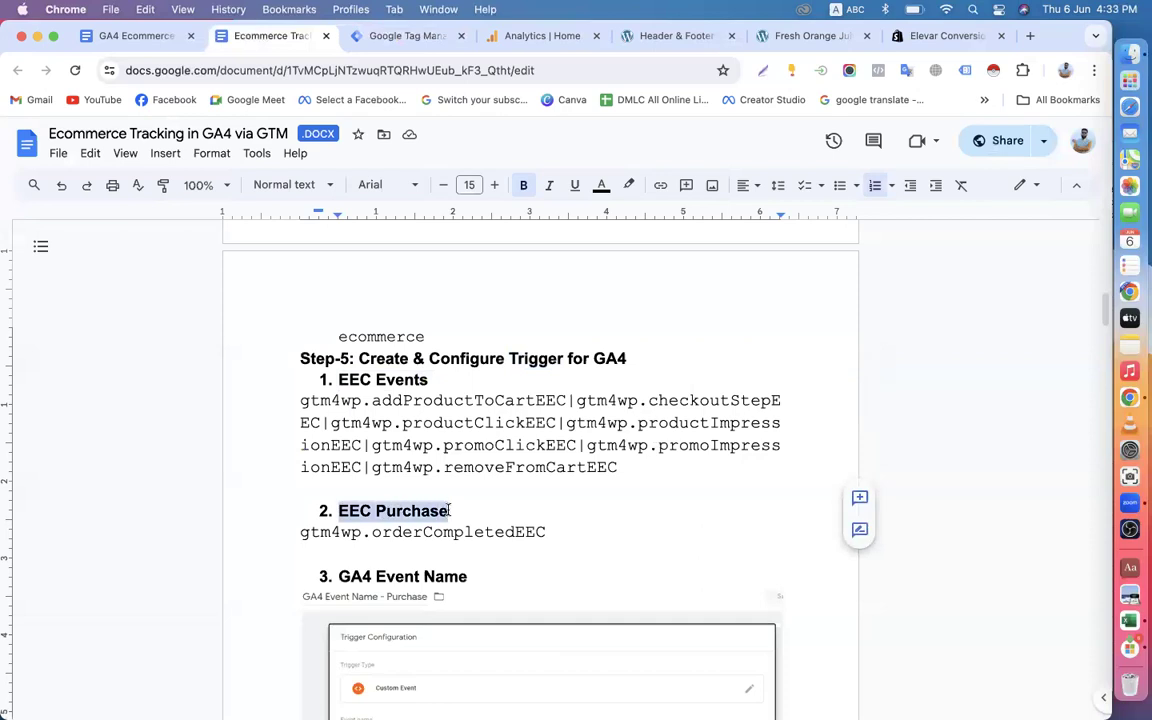
{"action": "left_click_drag", "start_coordinate": [338, 577], "coordinate": [474, 577]}
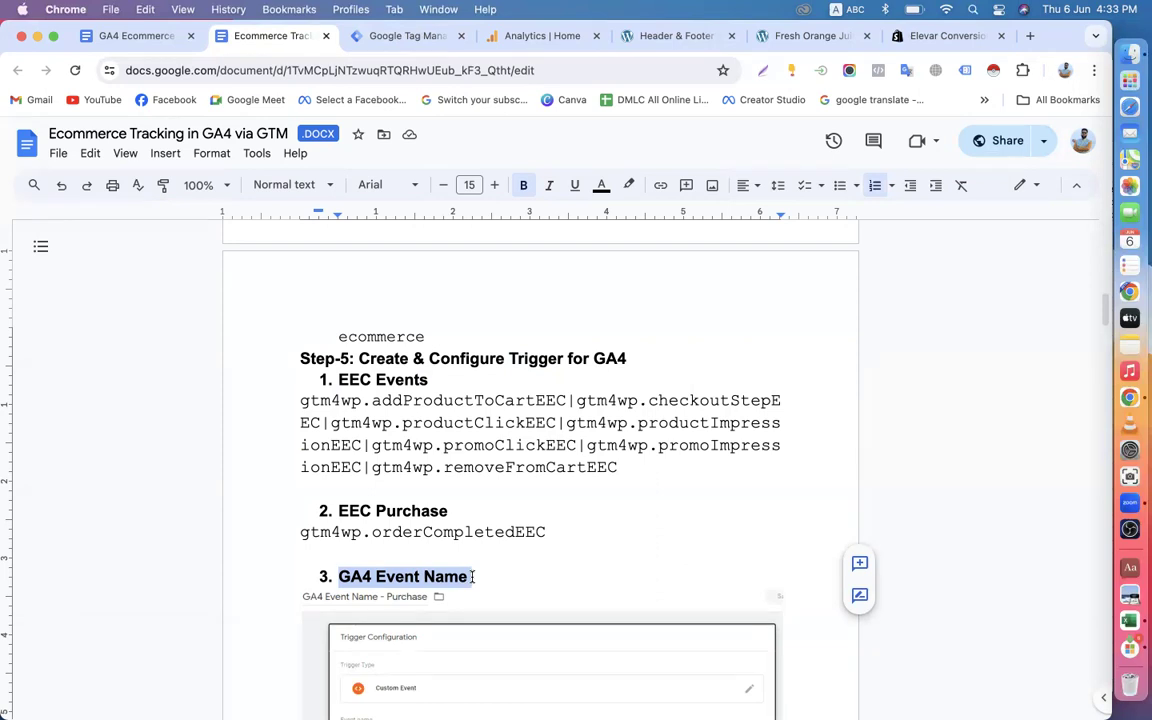
Examine the gtm4wp event list under EEC Events and the gtm4wp.orderCompletedEEC event under EEC Purchase, highlighting the EEC Events list.
{"action": "left_click", "coordinate": [300, 400]}
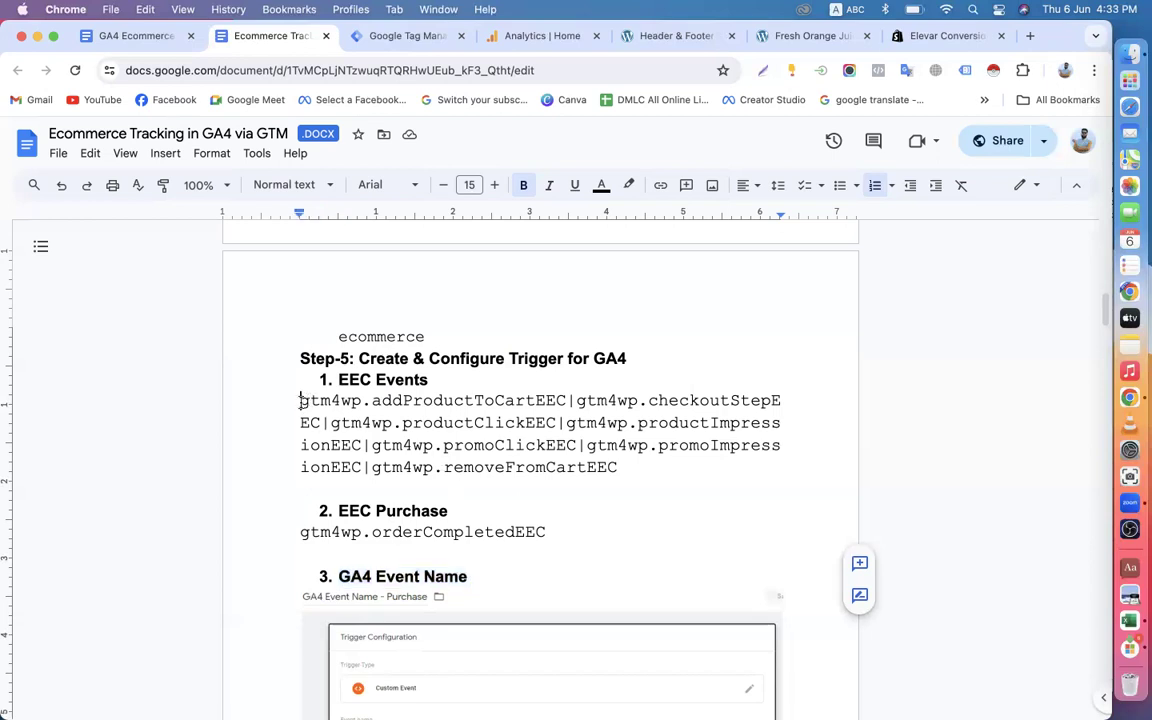
{"action": "left_click_drag", "start_coordinate": [300, 400], "coordinate": [618, 467]}
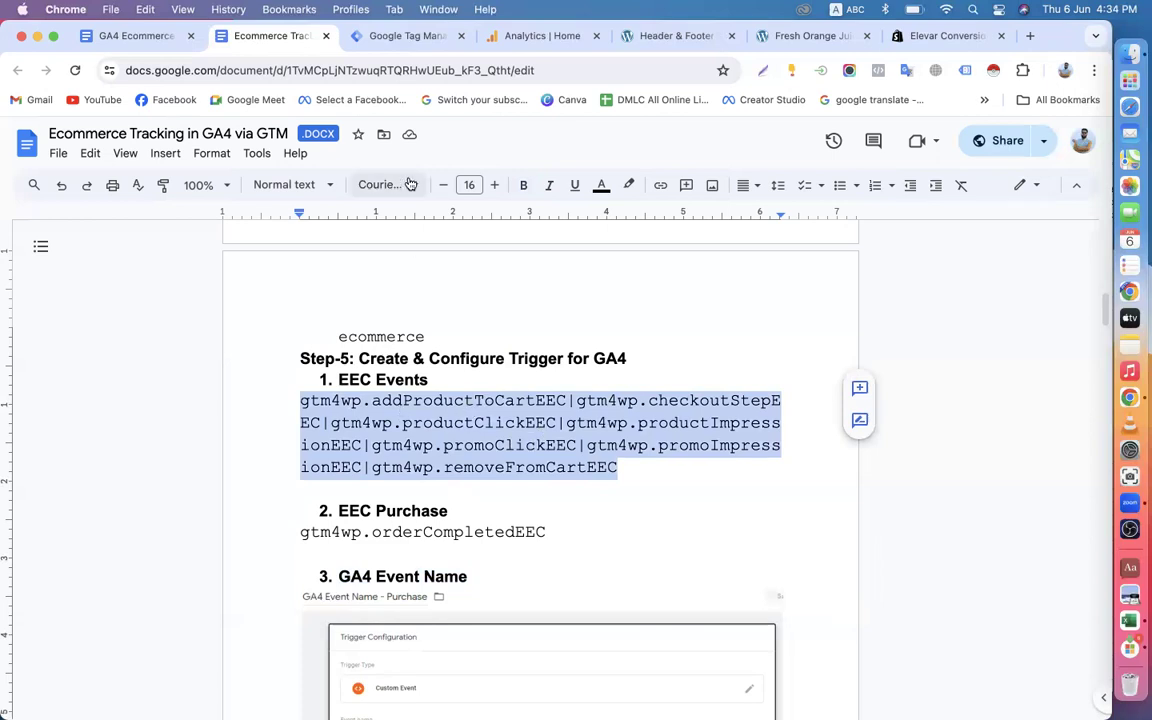
{"action": "left_click", "coordinate": [364, 35]}
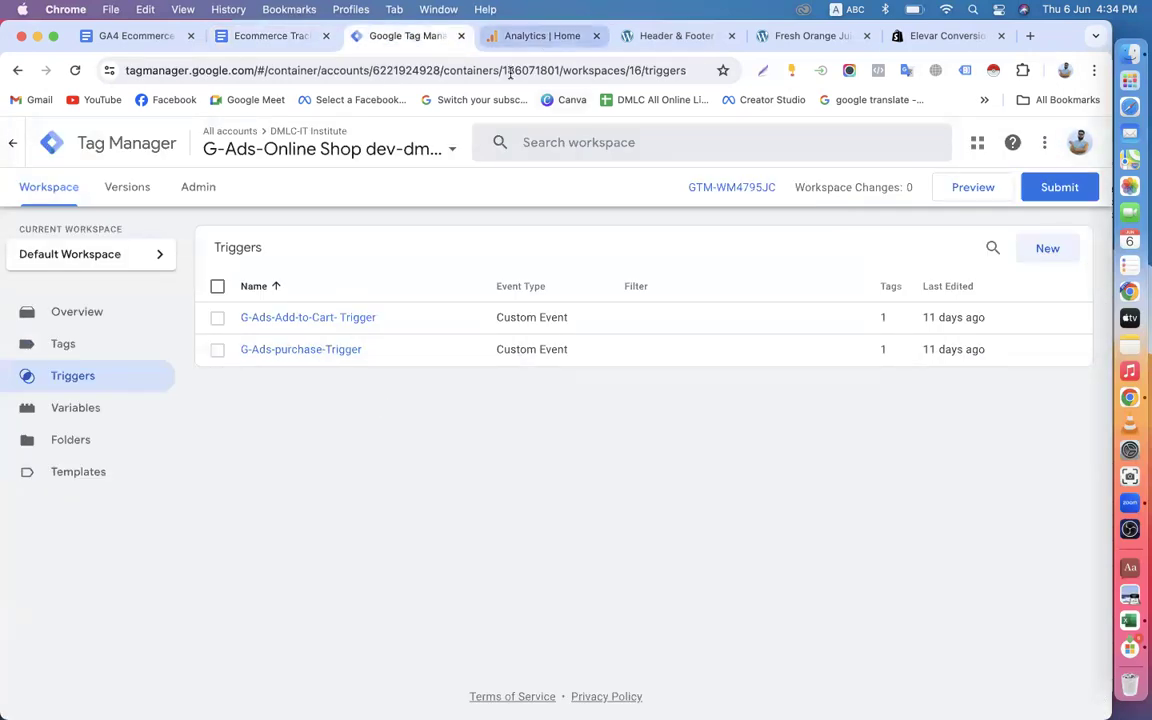
{"action": "left_click", "coordinate": [244, 35]}
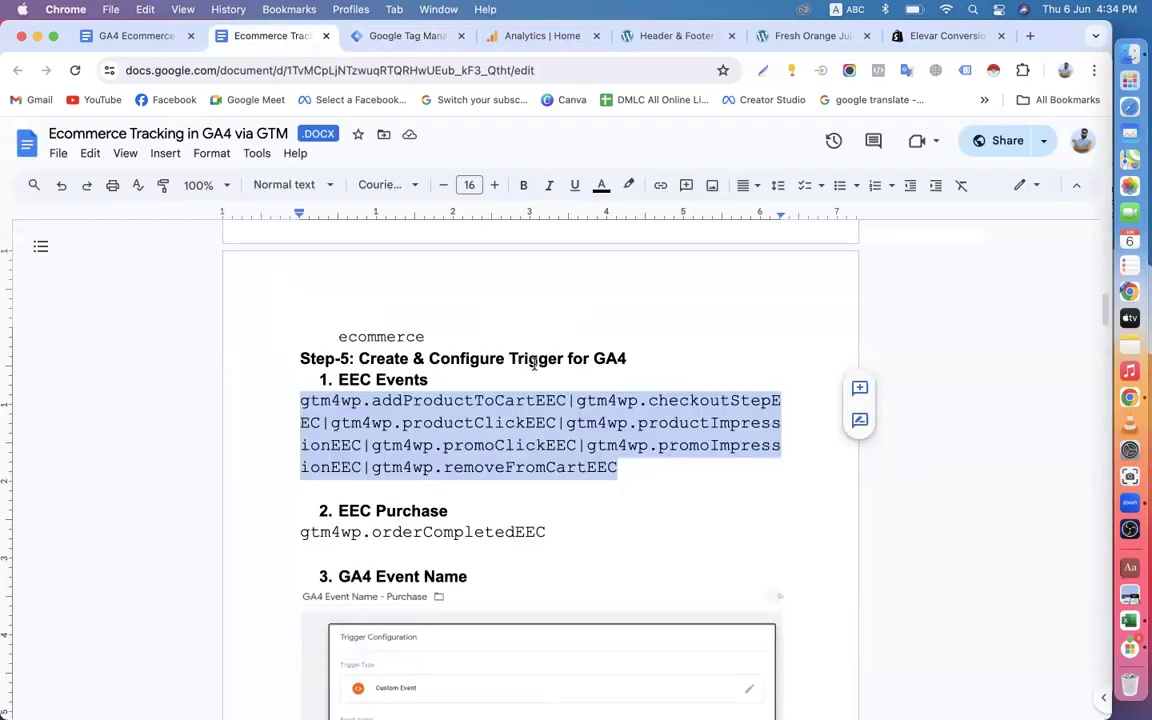
{"action": "left_click", "coordinate": [576, 400]}
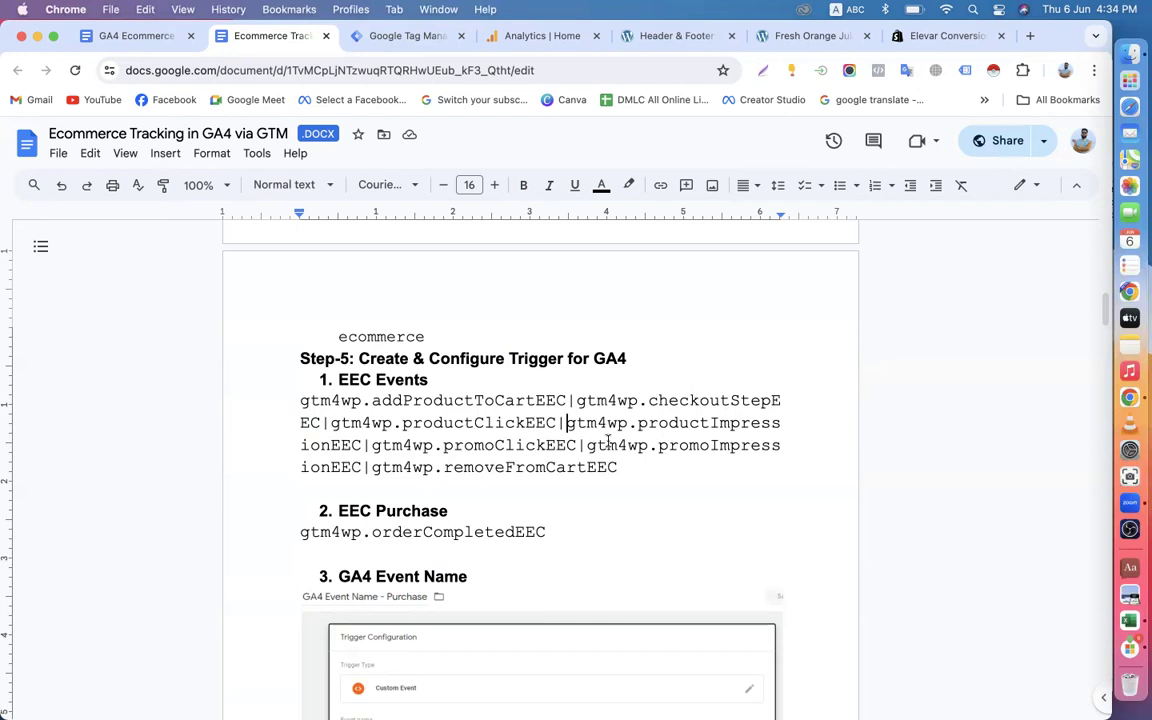
{"action": "left_click_drag", "start_coordinate": [618, 467], "coordinate": [300, 401]}
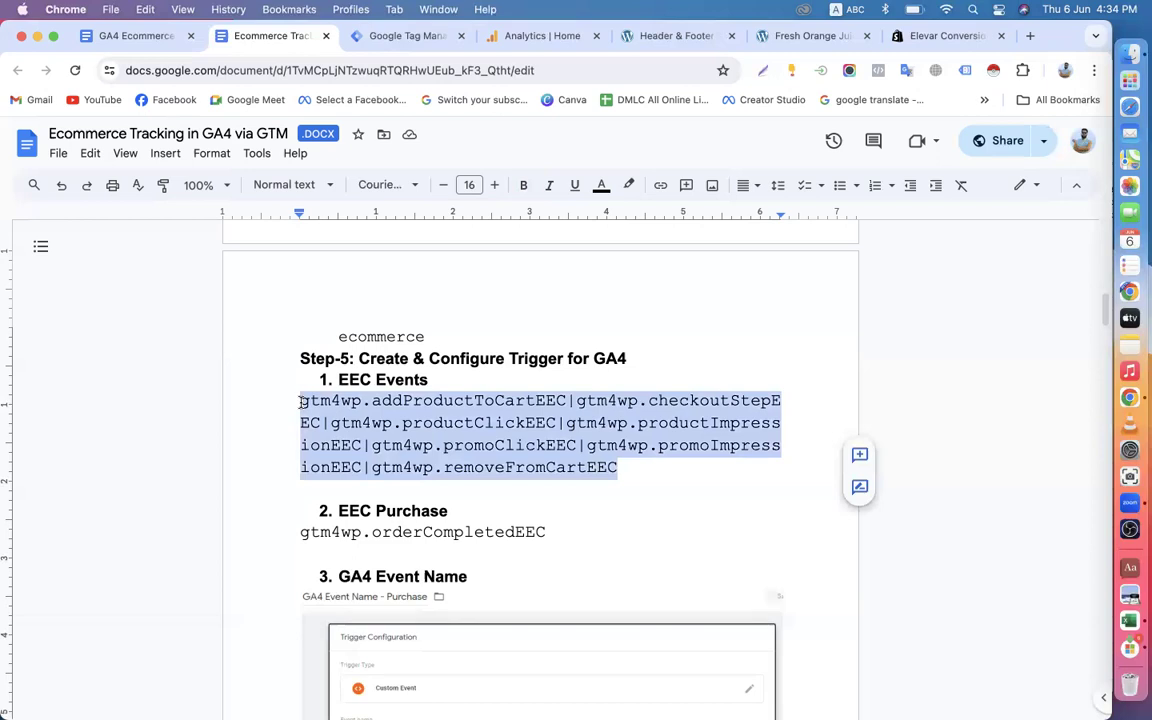
{"action": "scroll", "coordinate": [300, 401], "scroll_direction": "down", "scroll_amount": 5}
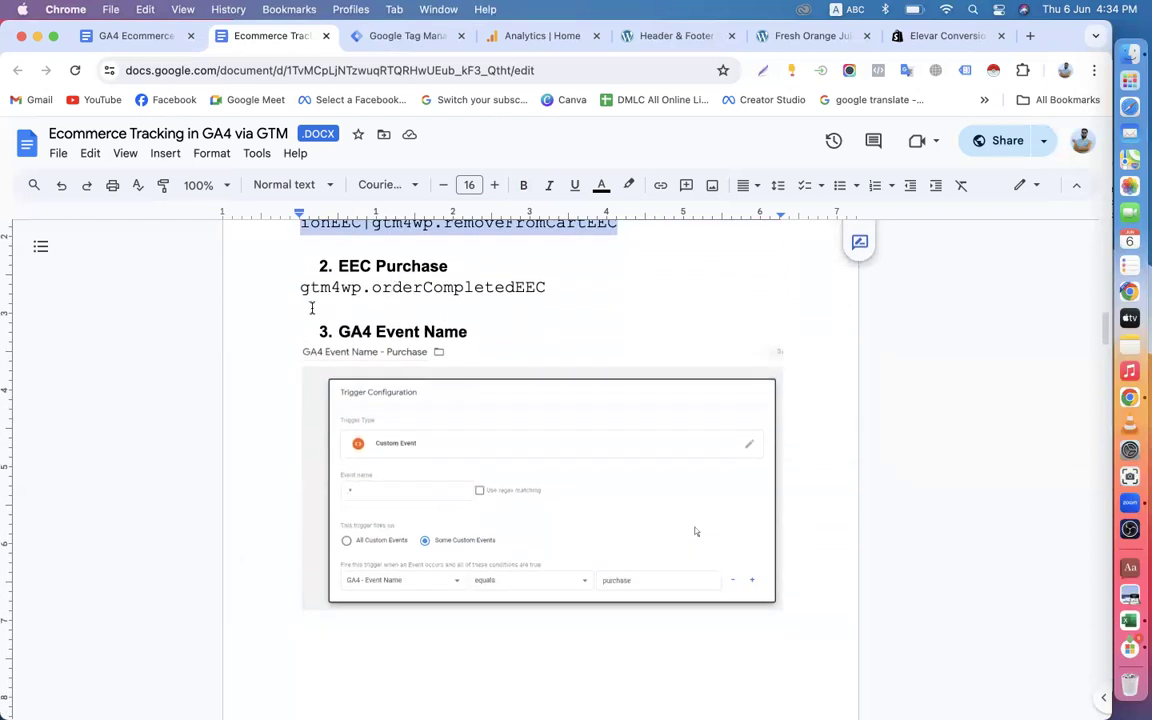
{"action": "left_click_drag", "start_coordinate": [302, 288], "coordinate": [545, 288]}
{"action": "left_click", "coordinate": [542, 276]}
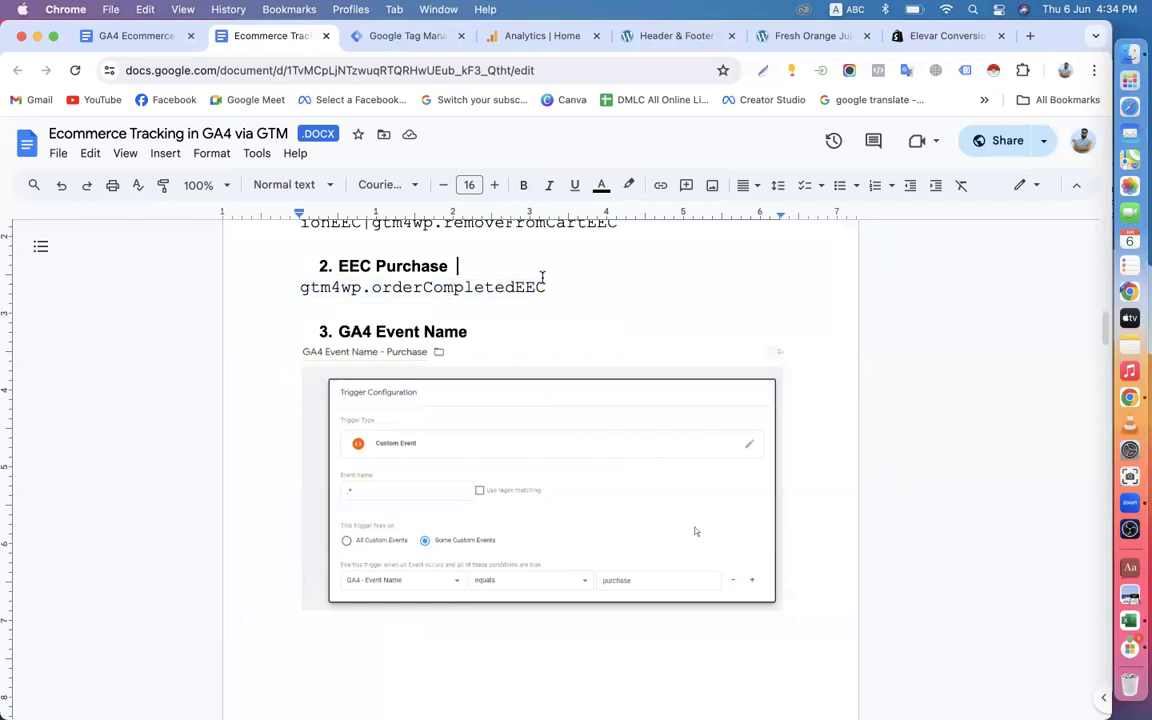
{"action": "scroll", "coordinate": [542, 276], "scroll_direction": "up", "scroll_amount": 3}
{"action": "left_click", "coordinate": [310, 303]}
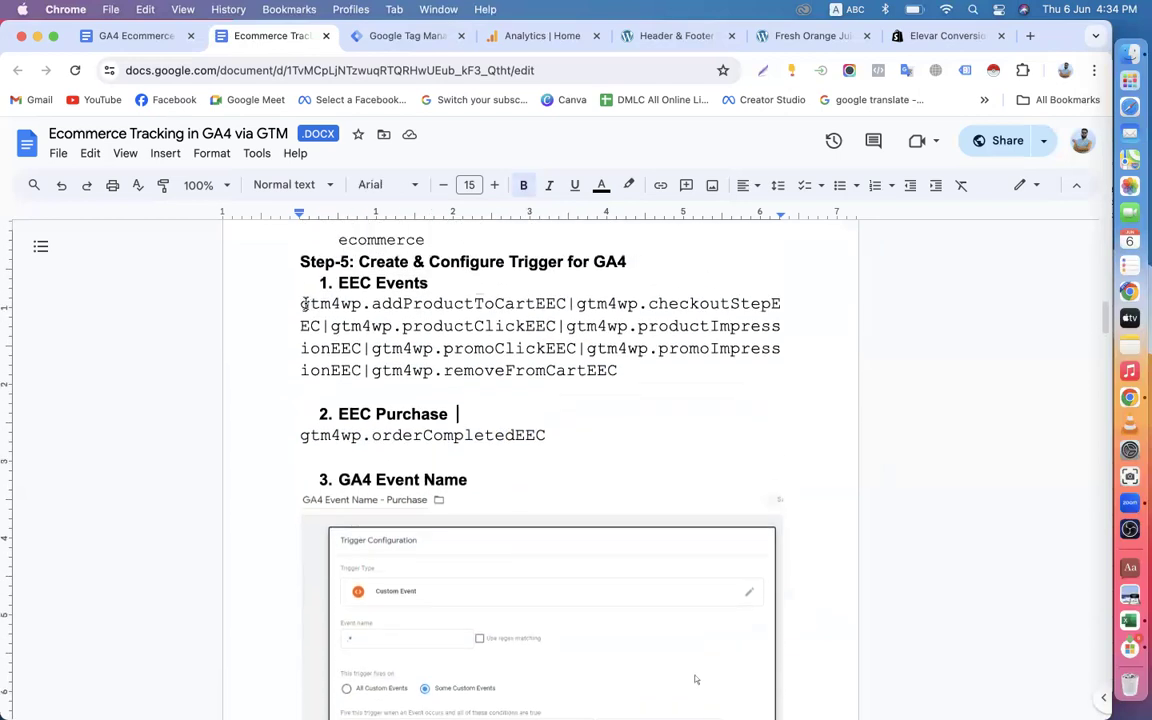
{"action": "left_click_drag", "start_coordinate": [312, 302], "coordinate": [619, 370]}
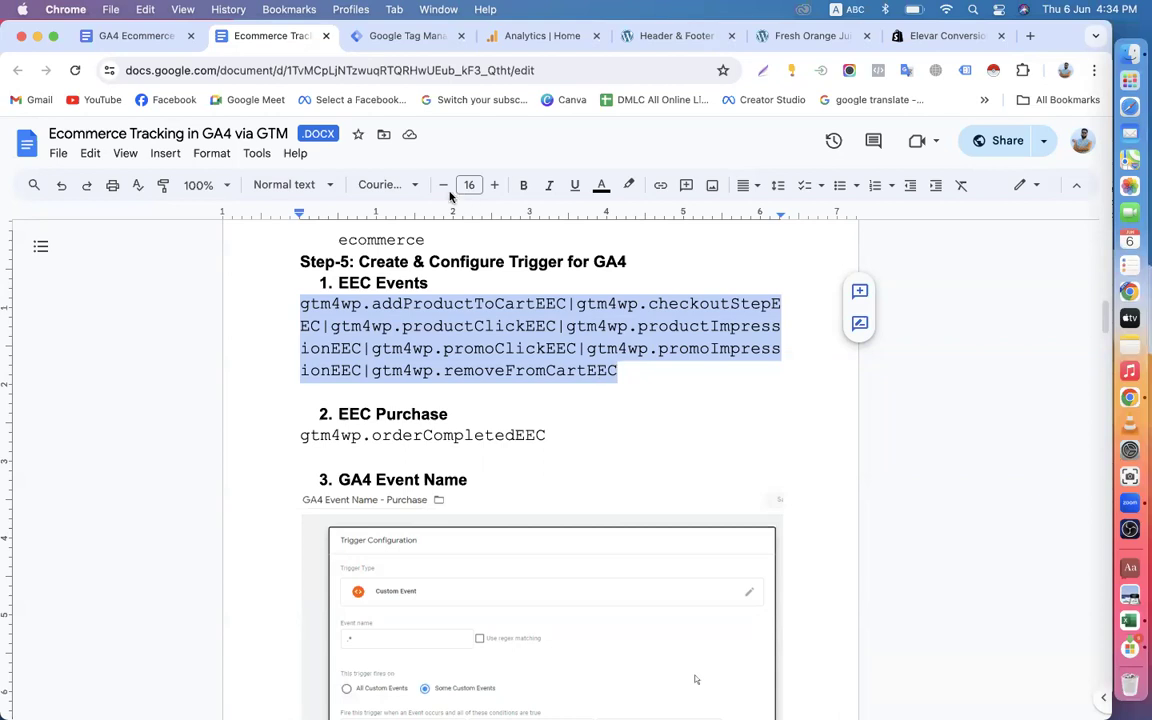
Create a new trigger in the Tag Manager container and name it GA4-EEC-Events-Trigger.
{"action": "left_click", "coordinate": [390, 38]}
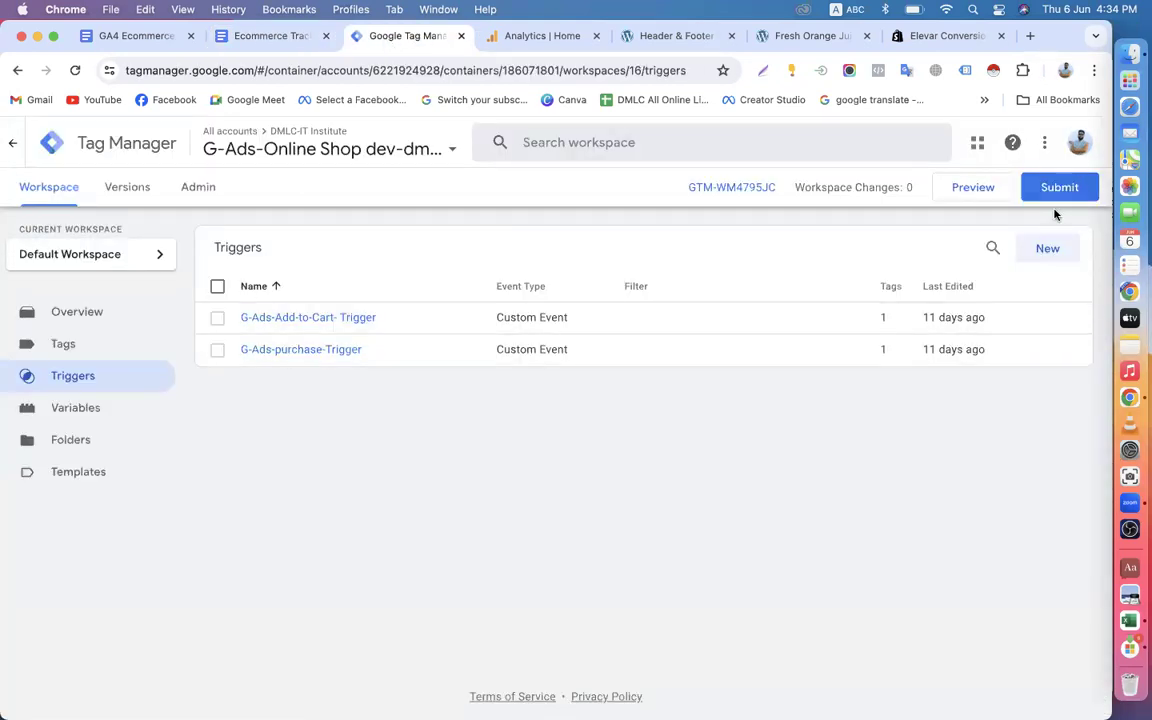
{"action": "left_click", "coordinate": [1044, 249]}
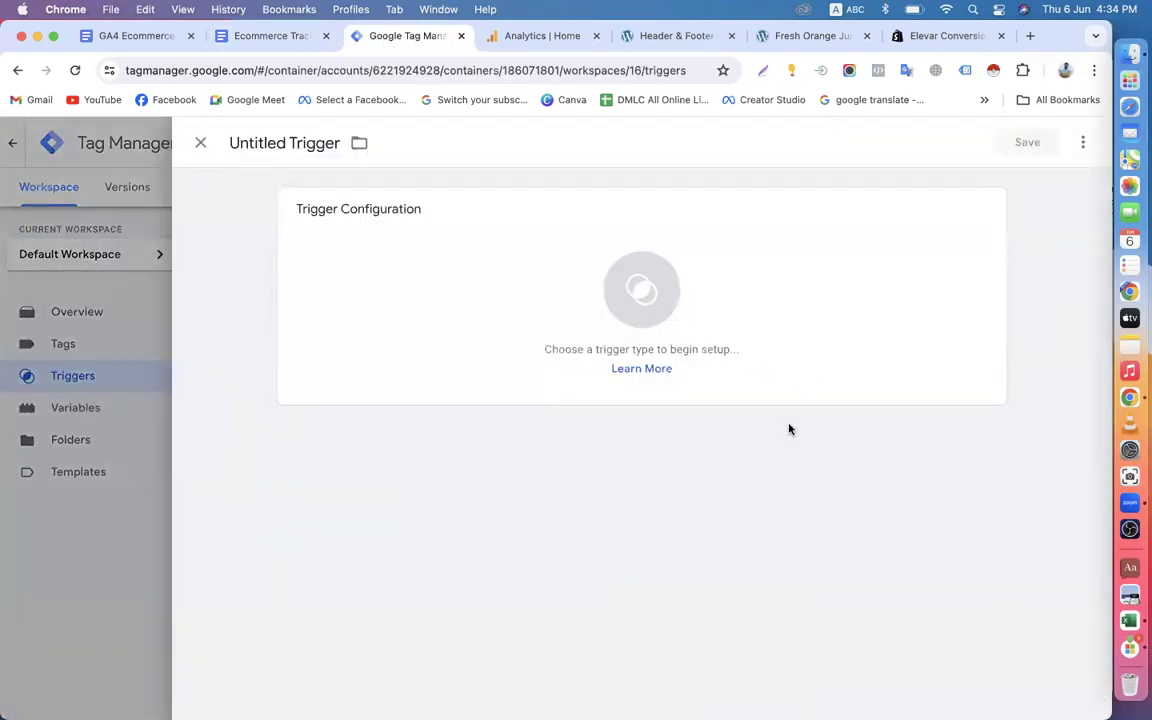
{"action": "left_click_drag", "start_coordinate": [290, 143], "coordinate": [231, 143]}
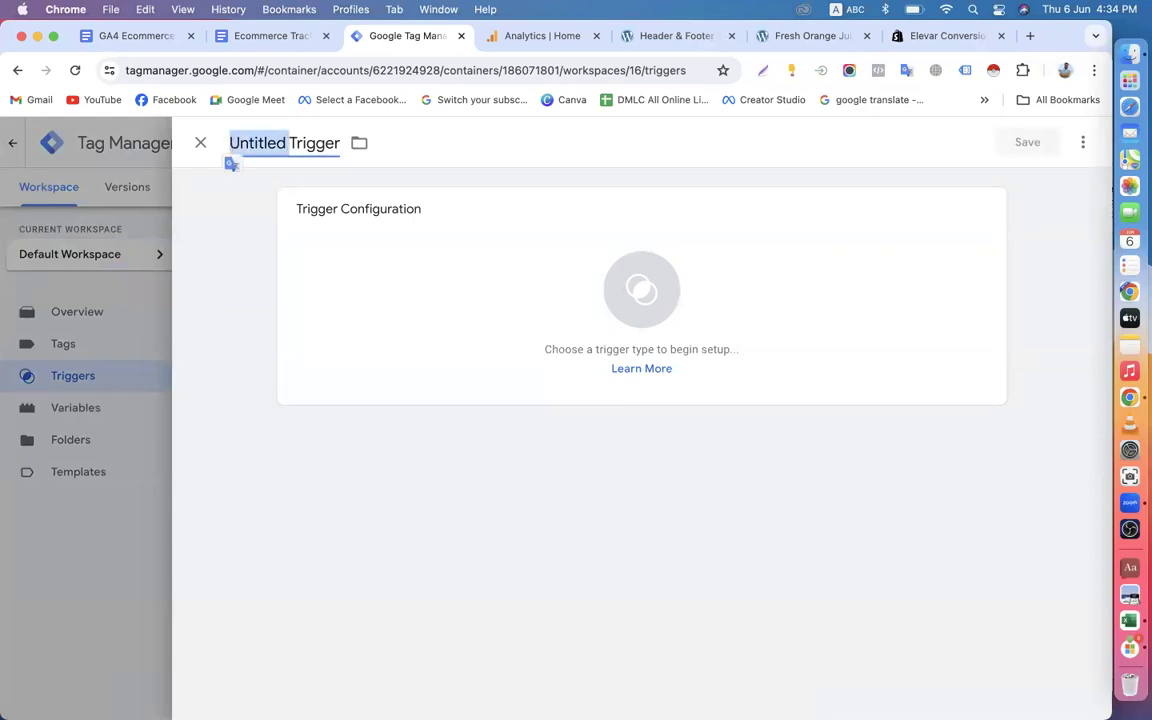
{"action": "type", "text": "GA4"}
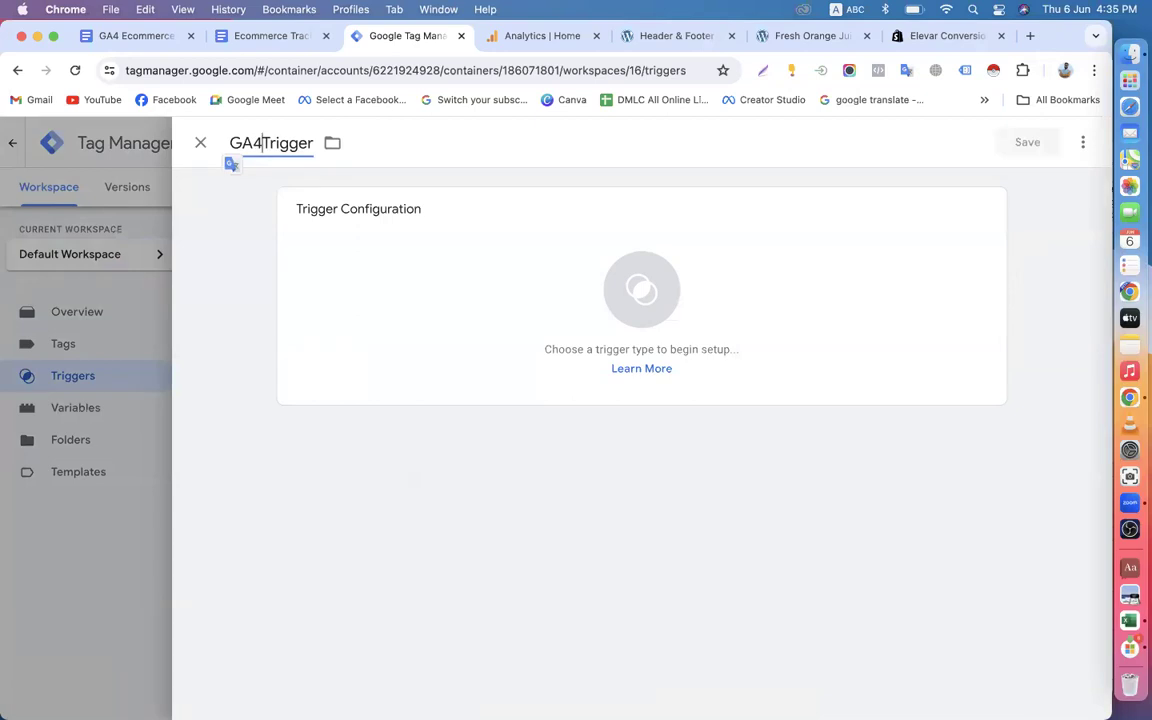
{"action": "type", "text": "-EEC"}
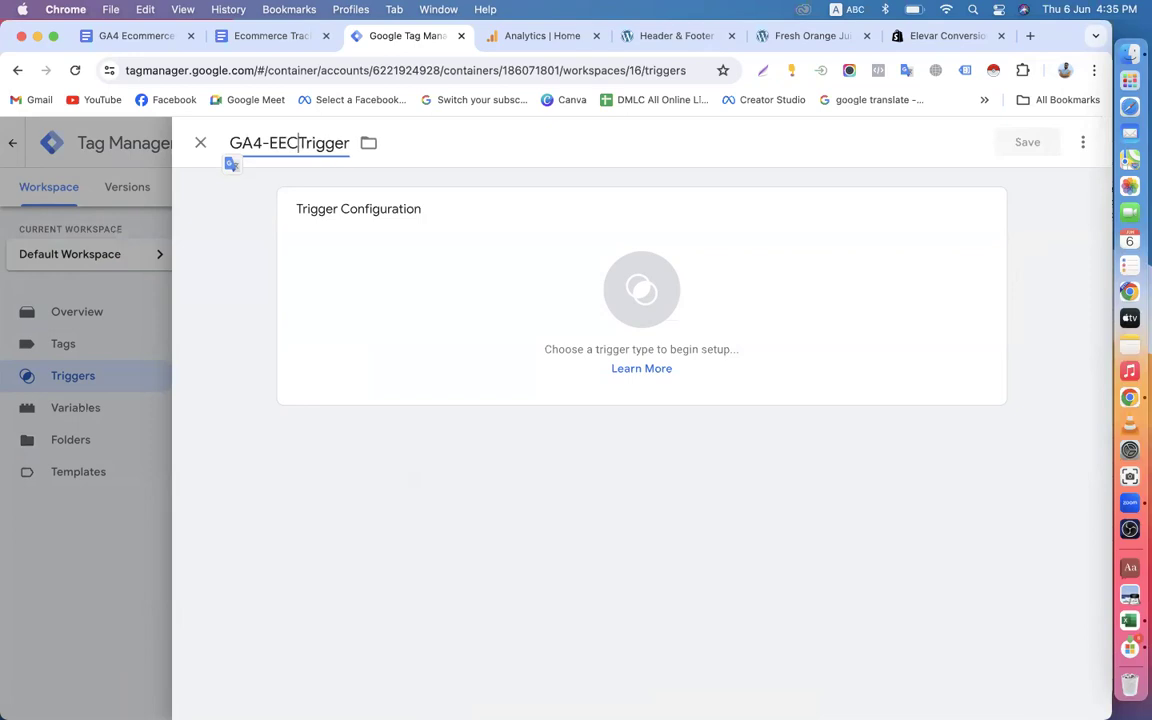
{"action": "type", "text": "-"}
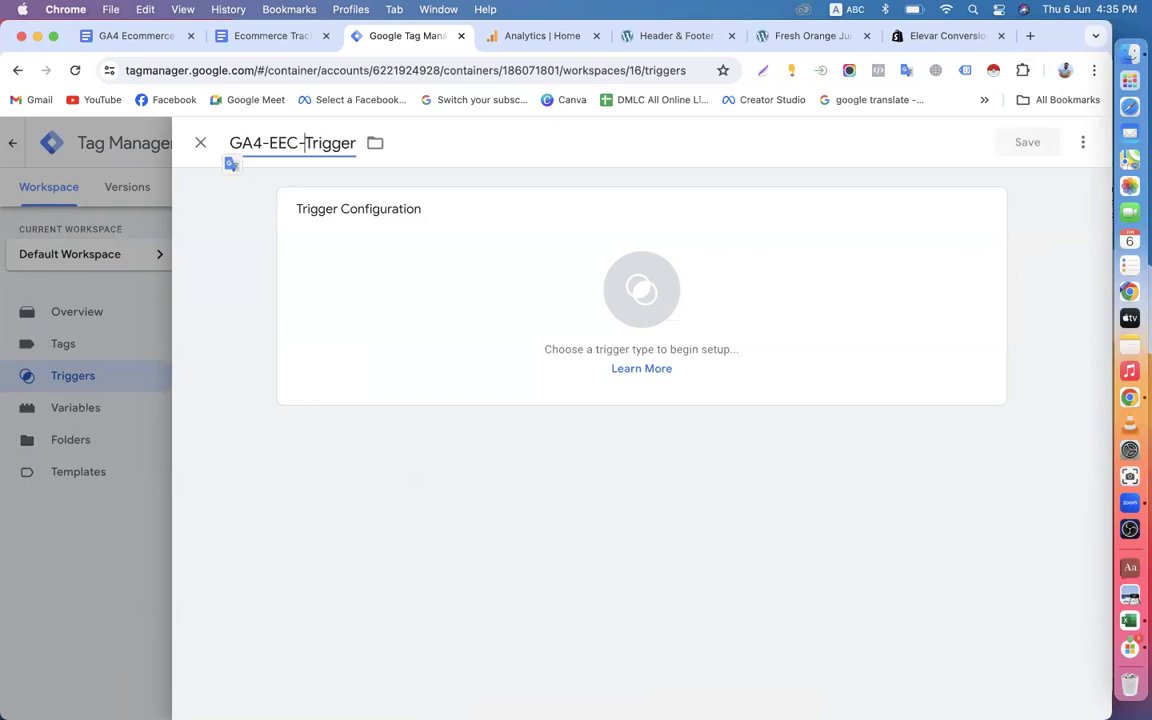
{"action": "type", "text": "Events"}
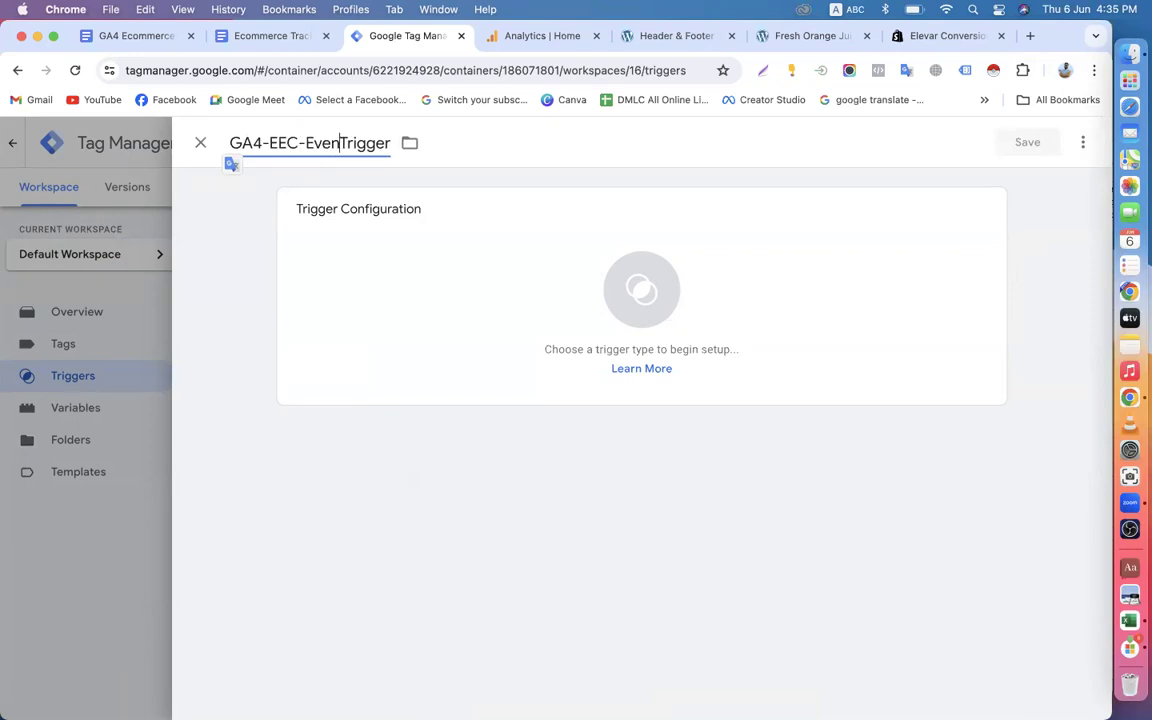
{"action": "type", "text": "-"}
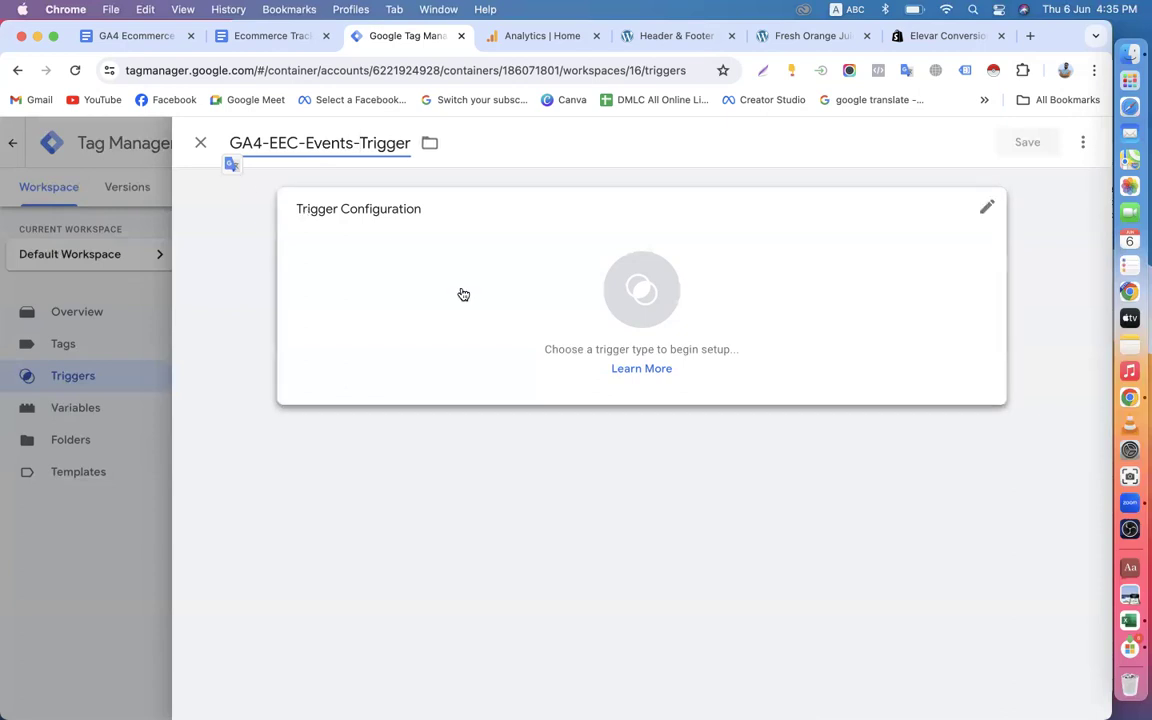
Set the trigger type of GA4-EEC-Events-Trigger to Custom Event.
{"action": "left_click", "coordinate": [463, 294]}
{"action": "scroll", "coordinate": [789, 419], "scroll_direction": "down", "scroll_amount": 5}
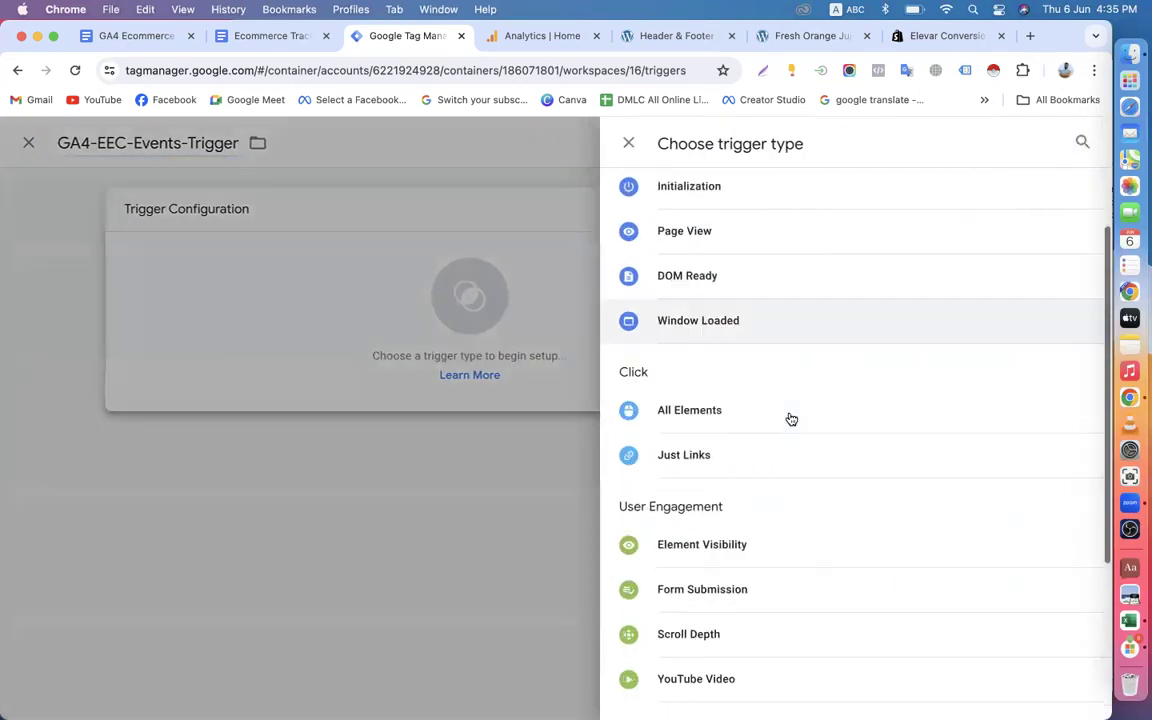
{"action": "left_click", "coordinate": [716, 526]}
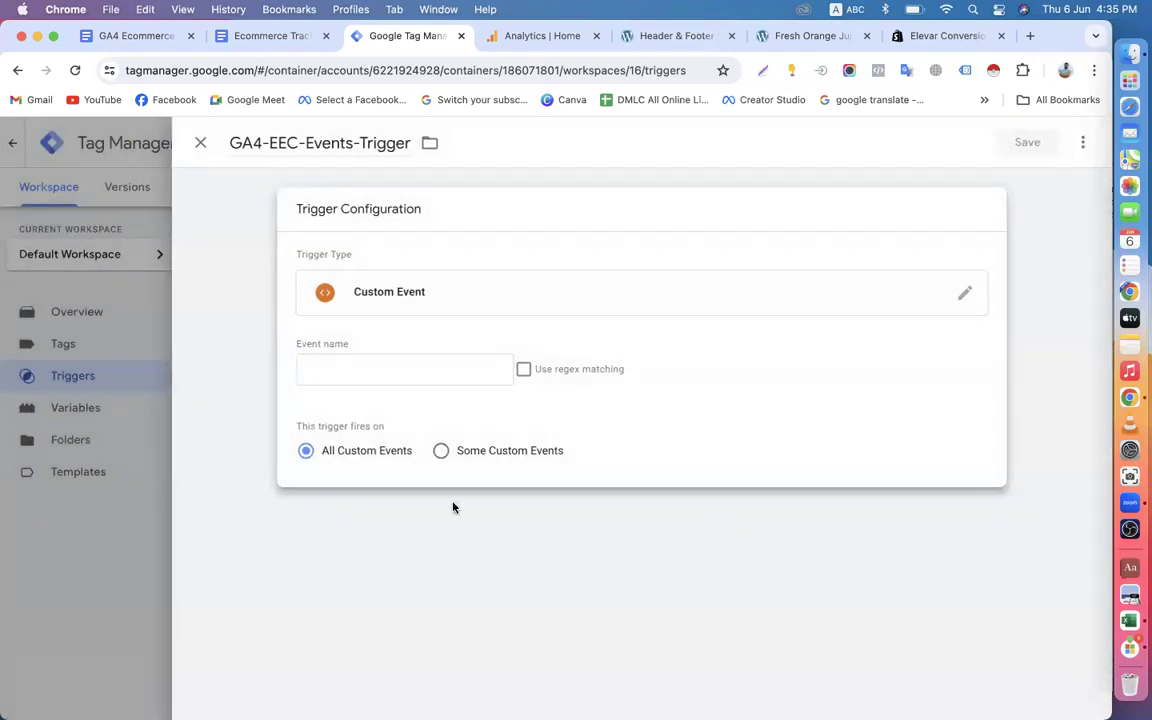
Copy the document's full EEC Events list into the trigger's event name with regex matching enabled, and save the trigger.
{"action": "left_click", "coordinate": [363, 375]}
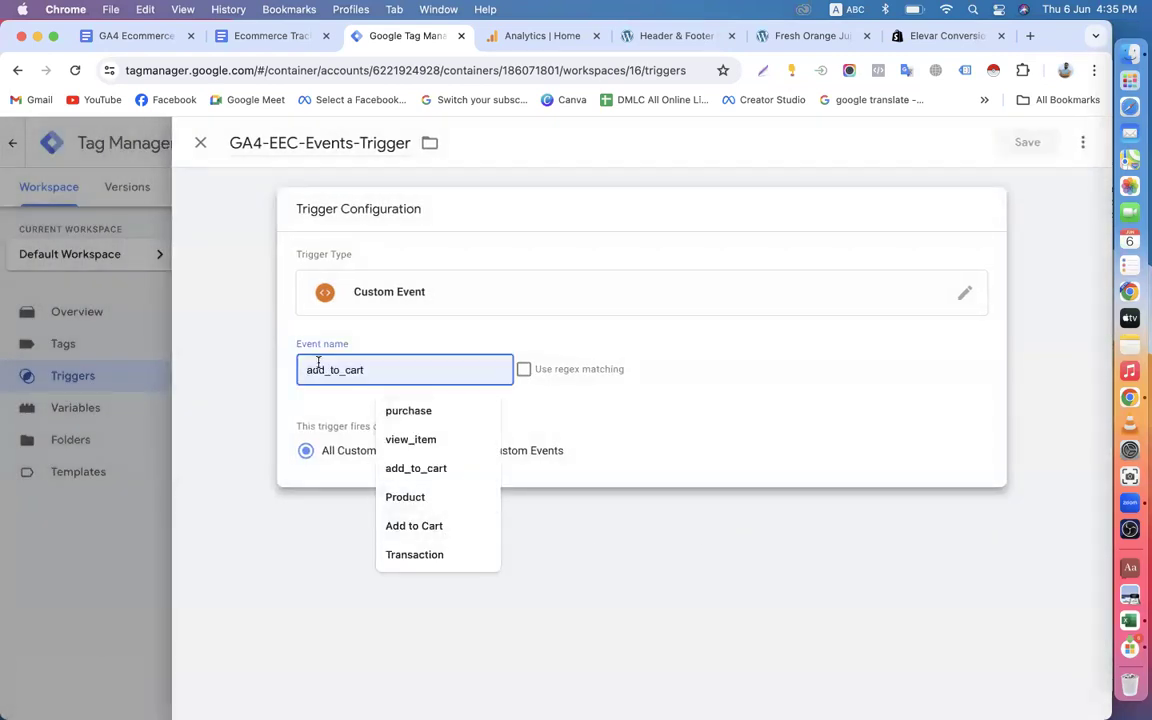
{"action": "left_click", "coordinate": [266, 37]}
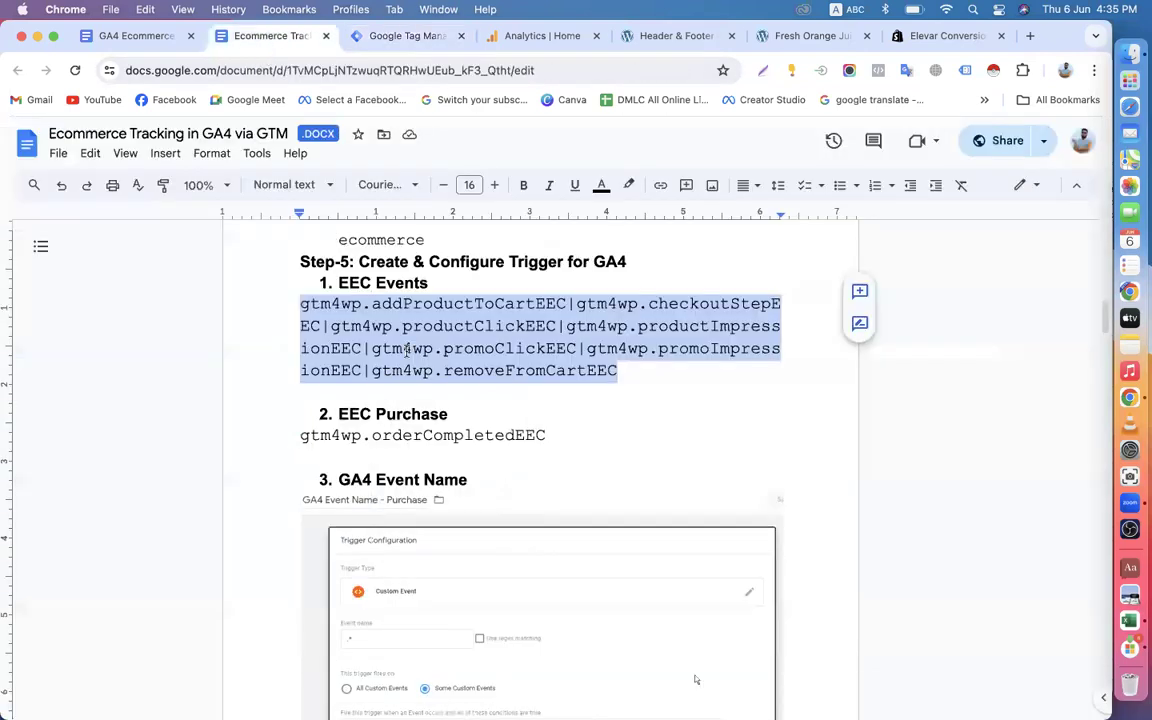
{"action": "left_click_drag", "start_coordinate": [300, 303], "coordinate": [617, 370]}
{"action": "right_click", "coordinate": [527, 322]}
{"action": "left_click", "coordinate": [562, 362]}
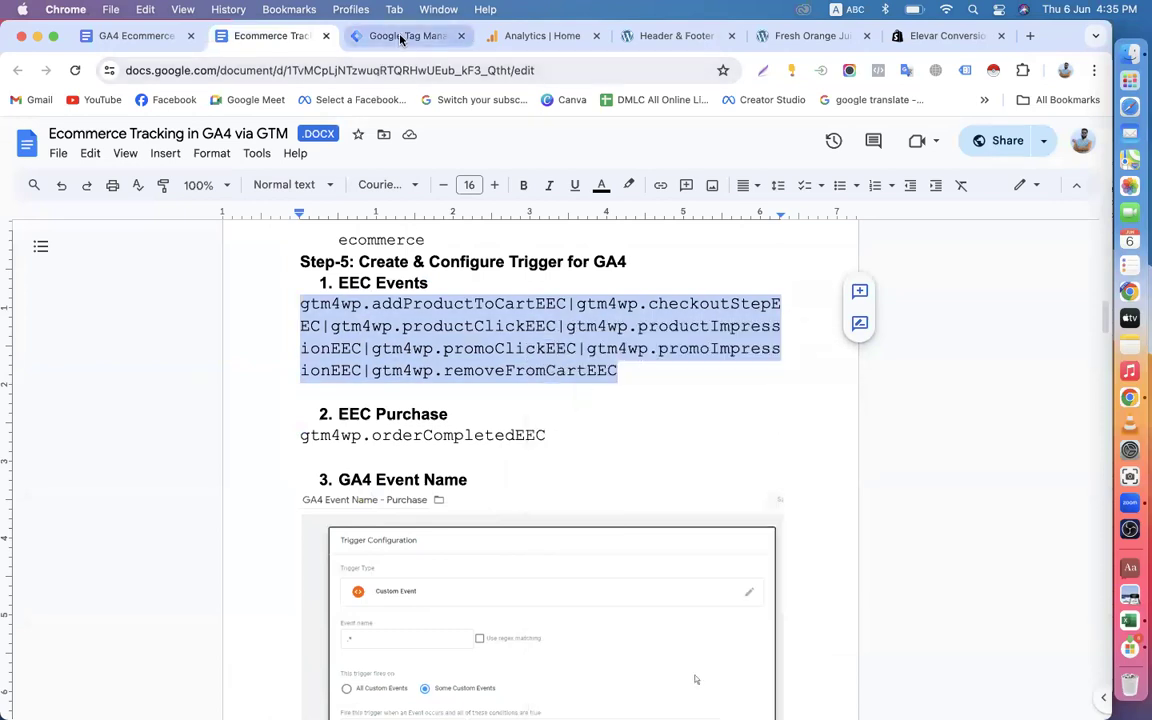
{"action": "left_click", "coordinate": [398, 36]}
{"action": "key", "text": "super+v"}
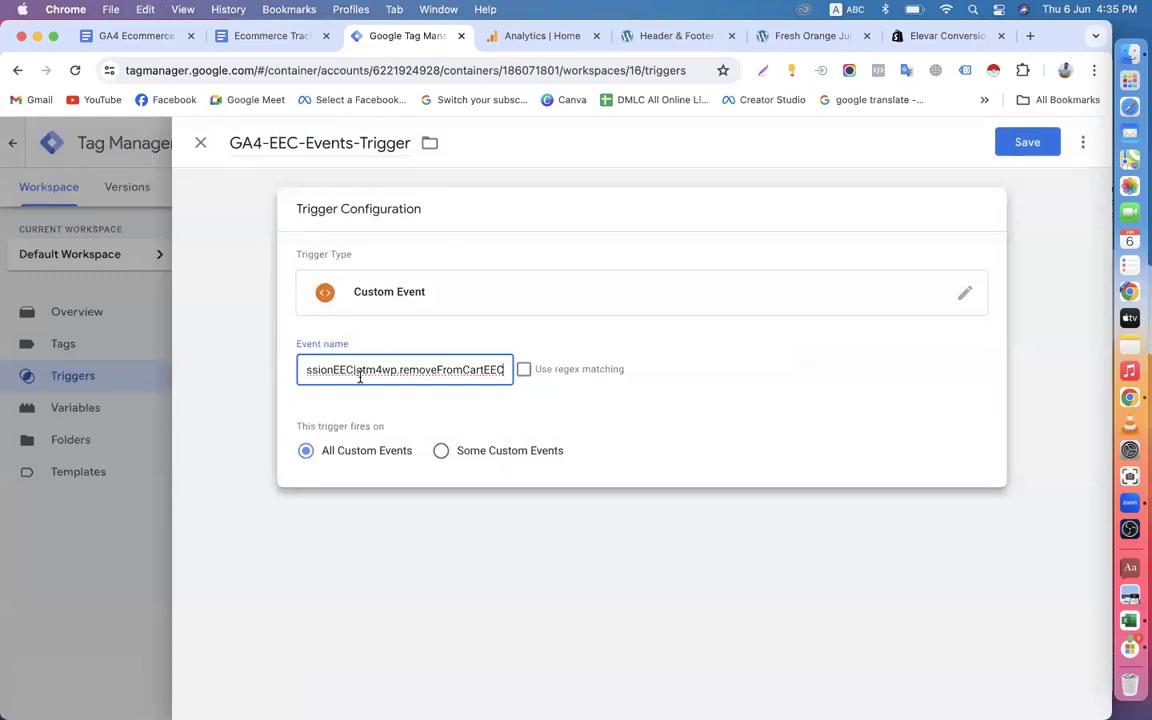
{"action": "left_click", "coordinate": [524, 370]}
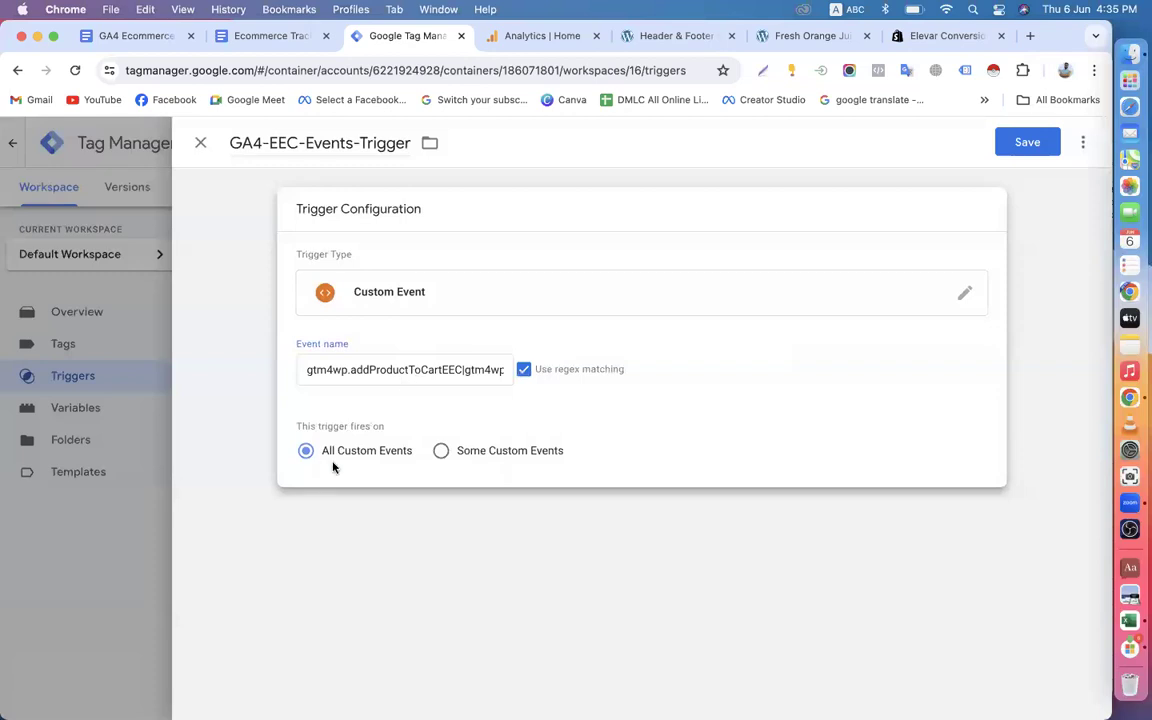
{"action": "left_click", "coordinate": [1027, 142]}
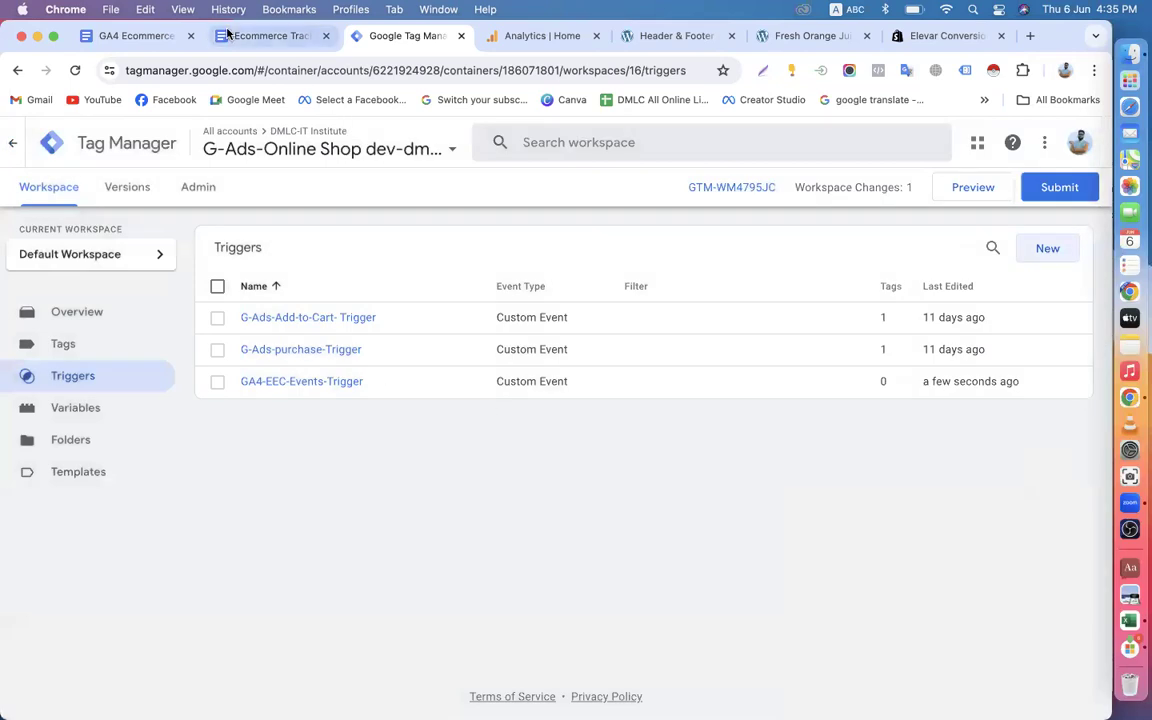
Copy the trigger name "EEC Purchase" from Step-5 of the Ecommerce Tracking document.
{"action": "left_click", "coordinate": [265, 36]}
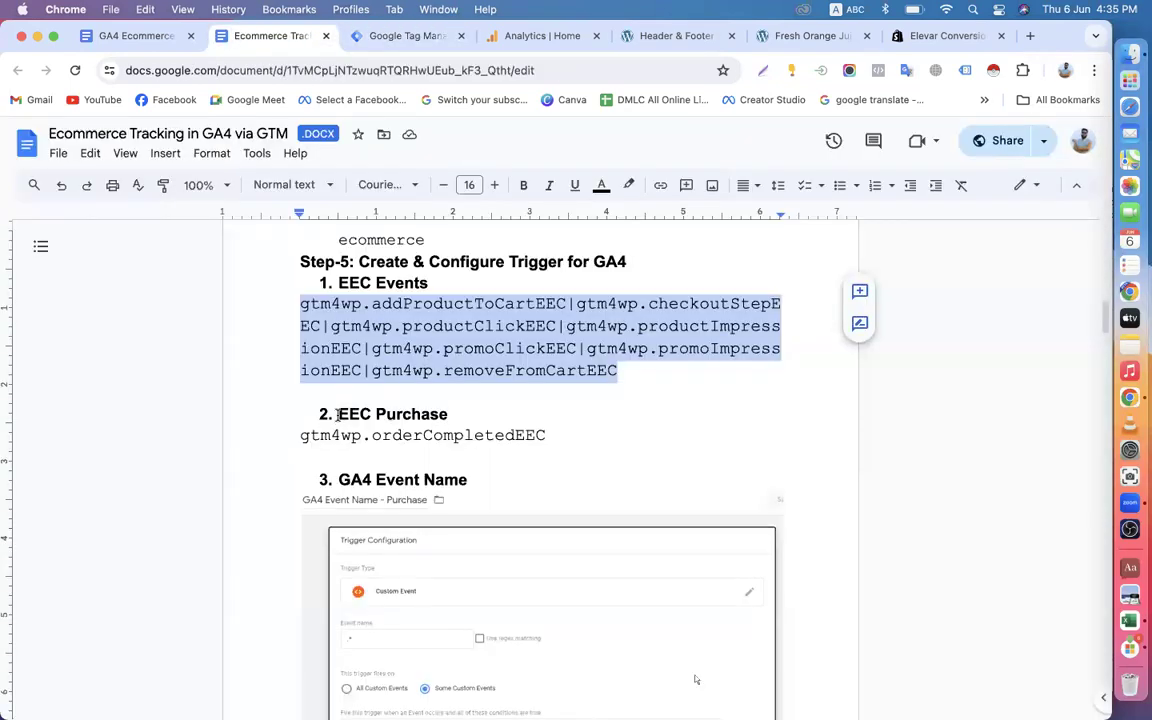
{"action": "left_click_drag", "start_coordinate": [337, 414], "coordinate": [443, 414]}
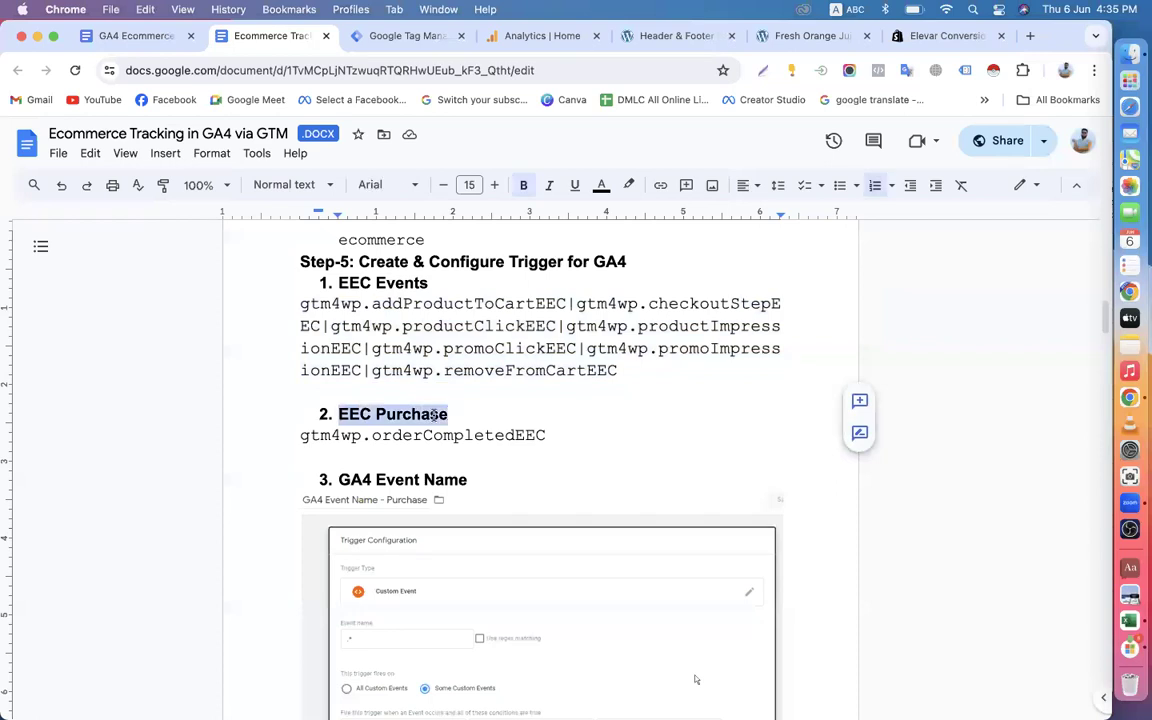
{"action": "right_click", "coordinate": [432, 414]}
{"action": "left_click", "coordinate": [472, 327]}
Start another new trigger in Tag Manager and select the word "Untitled" in its name.
{"action": "left_click", "coordinate": [395, 38]}
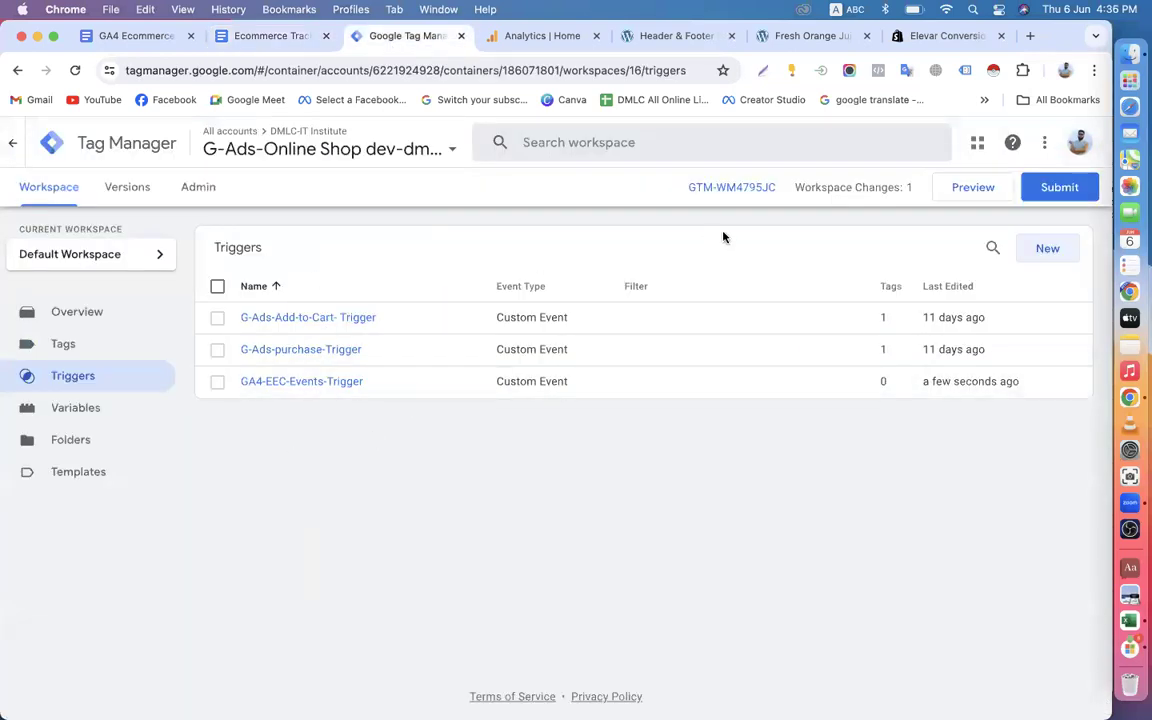
{"action": "left_click", "coordinate": [1047, 249]}
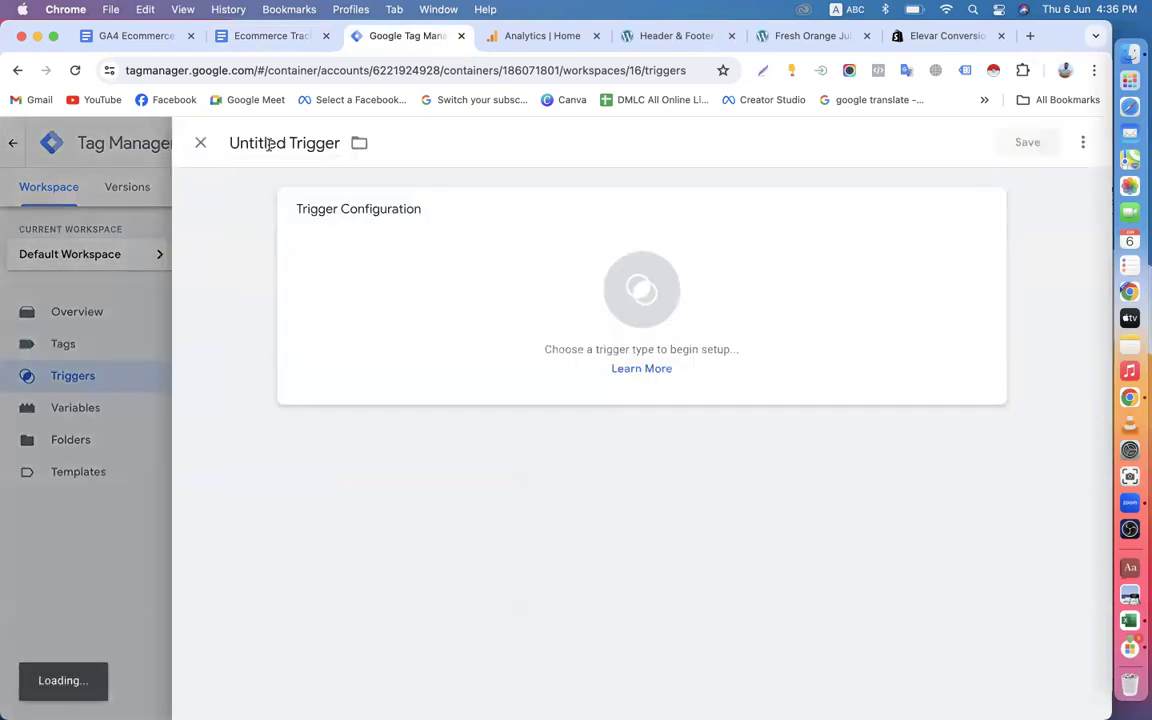
{"action": "left_click_drag", "start_coordinate": [288, 143], "coordinate": [192, 147]}
{"action": "type", "text": "EEC"}
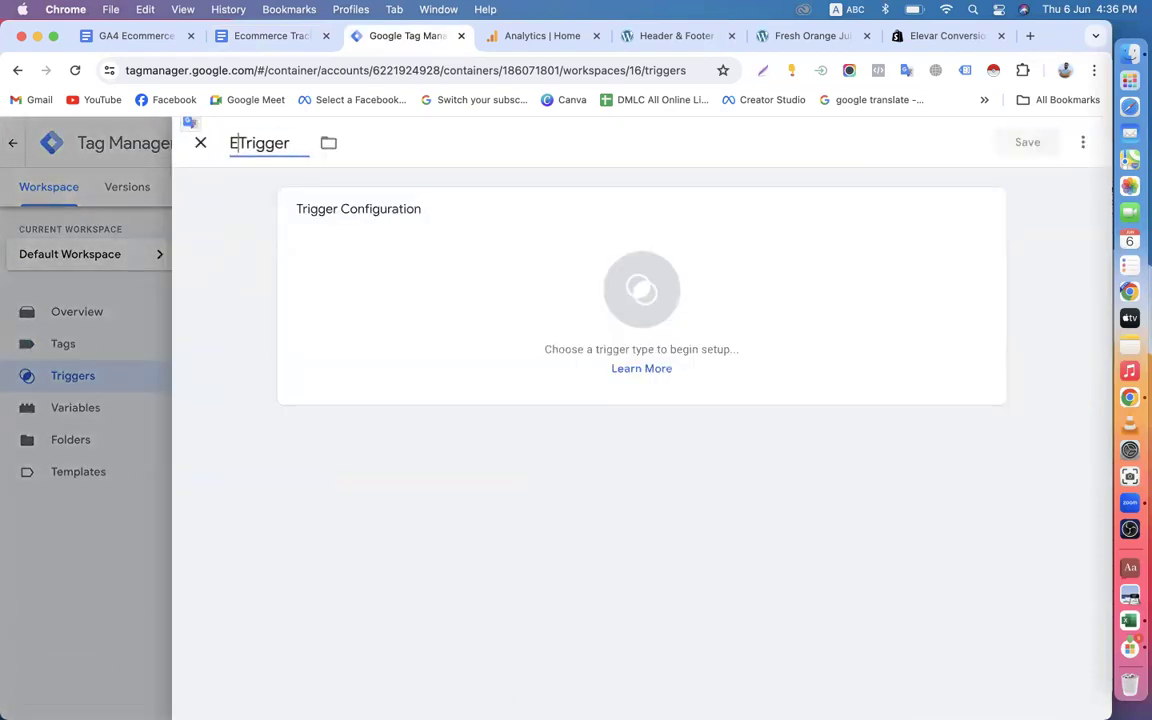
{"action": "key", "text": "BackSpace"}
{"action": "key", "text": "BackSpace"}
{"action": "key", "text": "BackSpace"}
Name the new trigger GA4-EEC-EEC Purchase-Trigger, using the copied EEC Purchase name.
{"action": "type", "text": "G"}
{"action": "type", "text": "A4"}
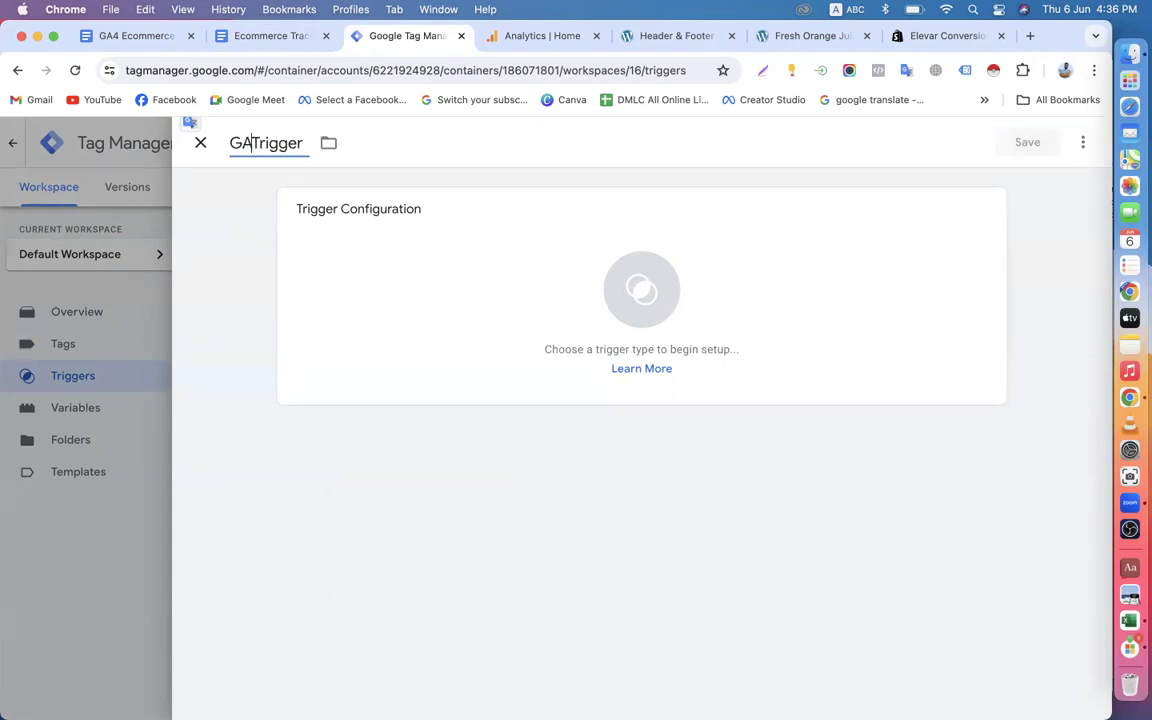
{"action": "type", "text": "-EEC"}
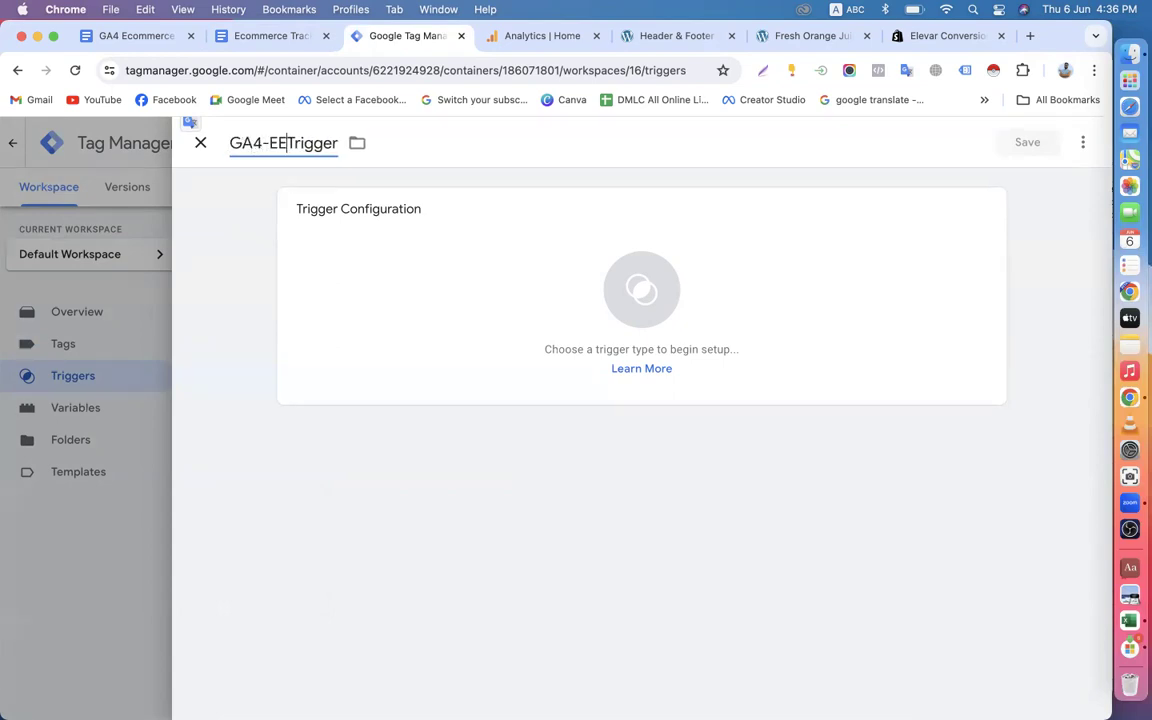
{"action": "type", "text": "_"}
{"action": "key", "text": "BackSpace"}
{"action": "type", "text": "-"}
{"action": "key", "text": "super+v"}
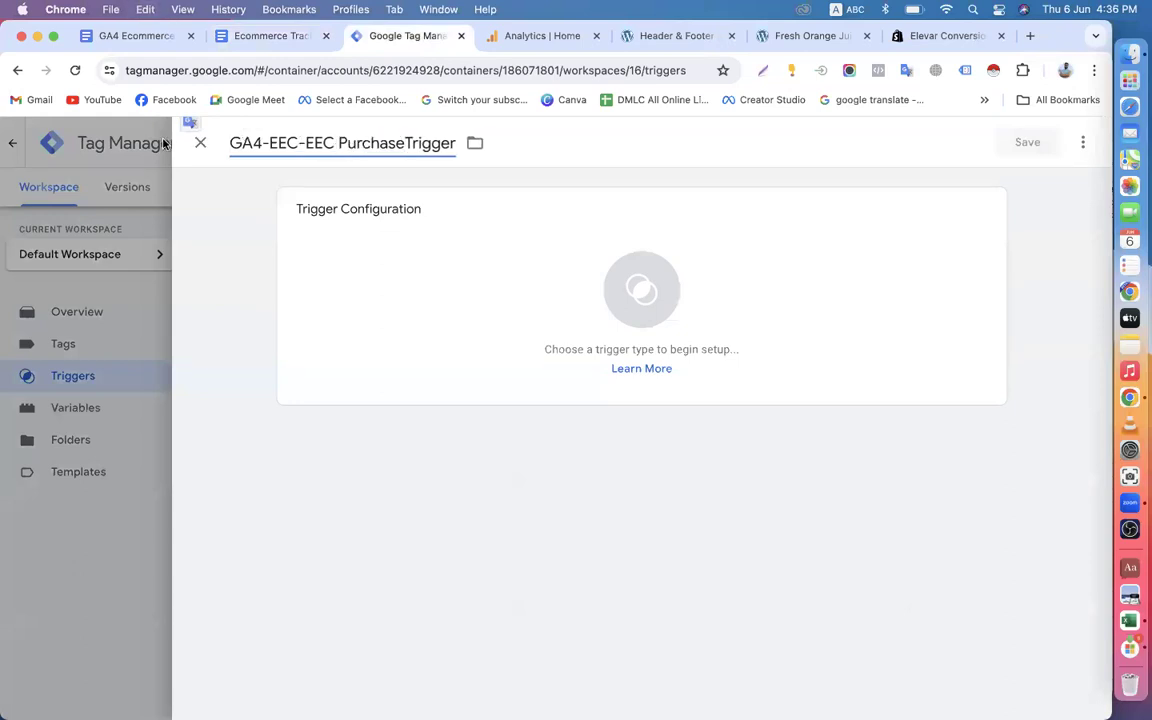
{"action": "type", "text": "-"}
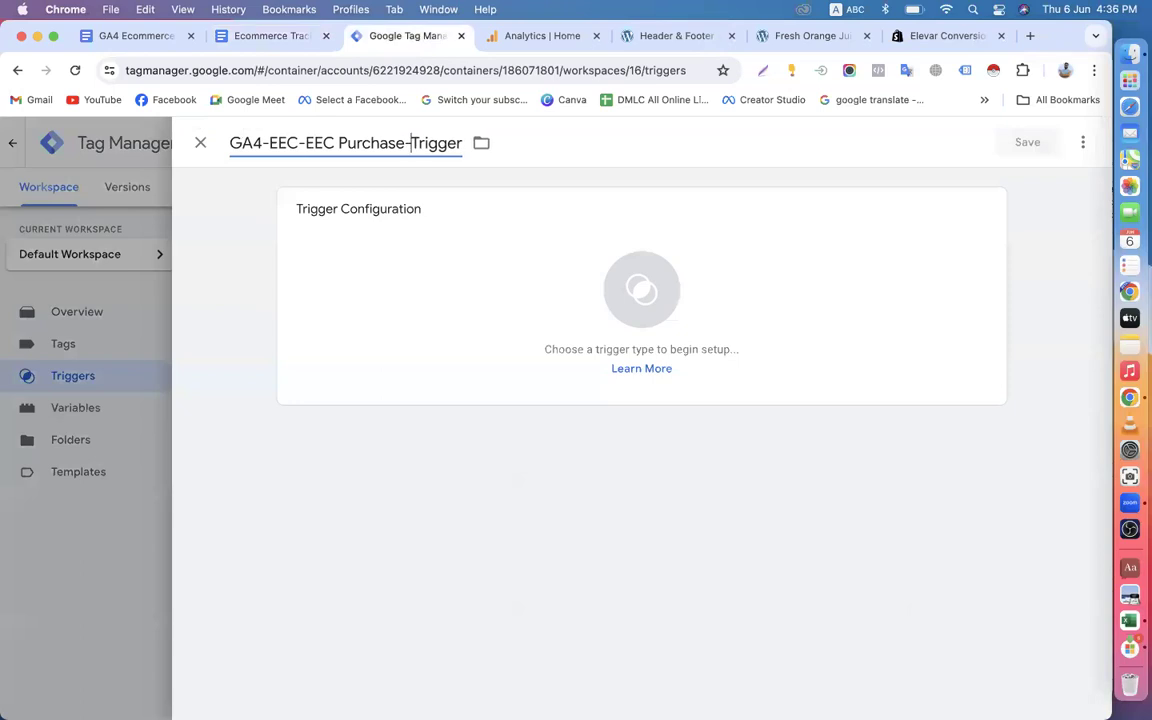
Remove the duplicate "EEC" from the trigger name so it reads GA4-EEC-Purchase-Trigger.
{"action": "key", "text": "Left"}
{"action": "key", "text": "Left"}
{"action": "key", "text": "Left"}
{"action": "key", "text": "Left"}
{"action": "key", "text": "Left"}
{"action": "key", "text": "Left"}
{"action": "key", "text": "Left"}
{"action": "key", "text": "BackSpace"}
{"action": "key", "text": "BackSpace"}
{"action": "key", "text": "BackSpace"}
{"action": "key", "text": "BackSpace"}
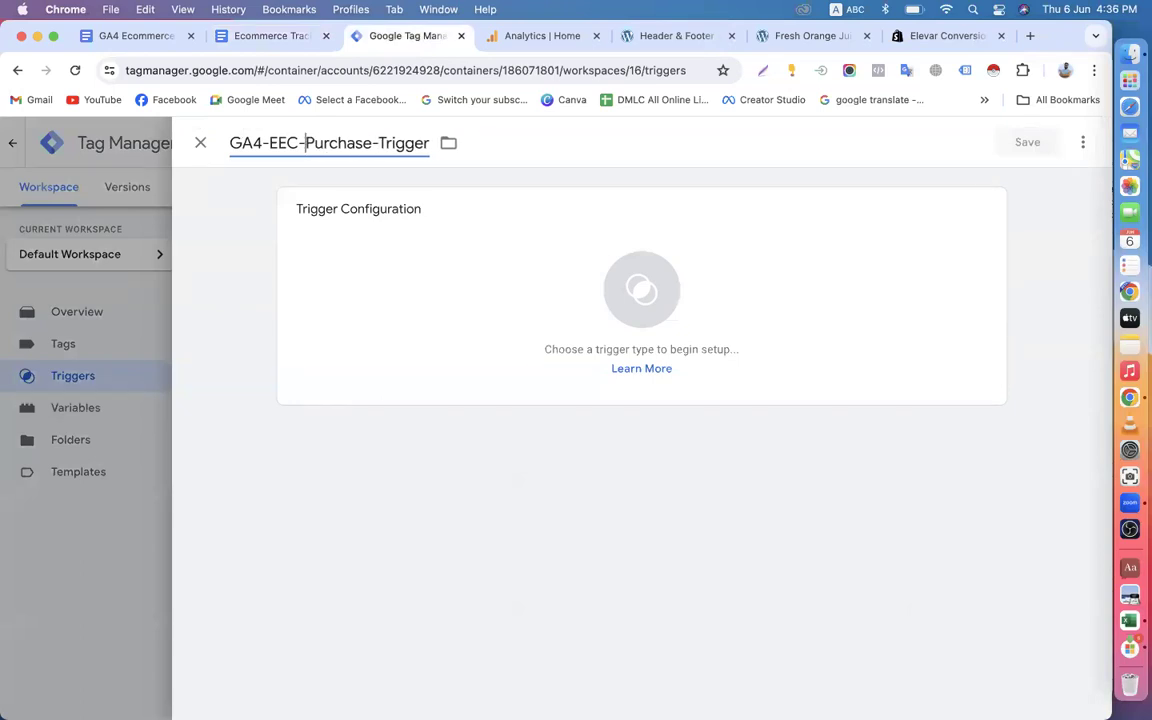
Set the trigger type of GA4-EEC-Purchase-Trigger to Custom Event.
{"action": "left_click", "coordinate": [604, 295]}
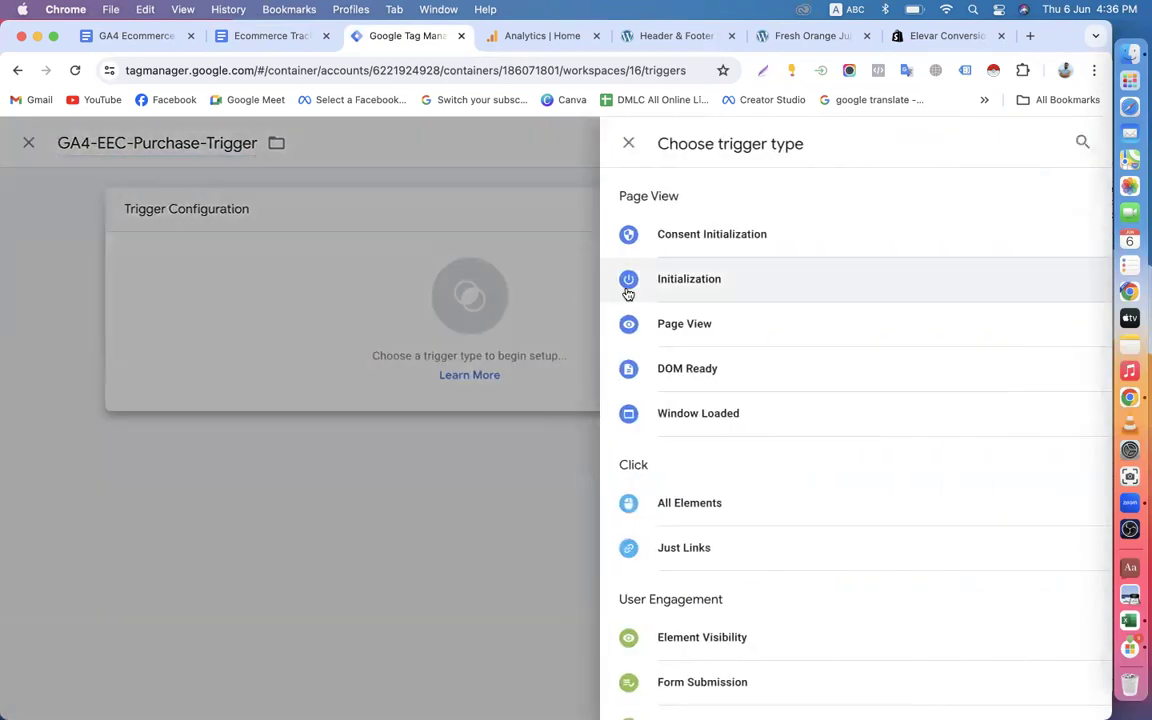
{"action": "scroll", "coordinate": [752, 560], "scroll_direction": "down", "scroll_amount": 3}
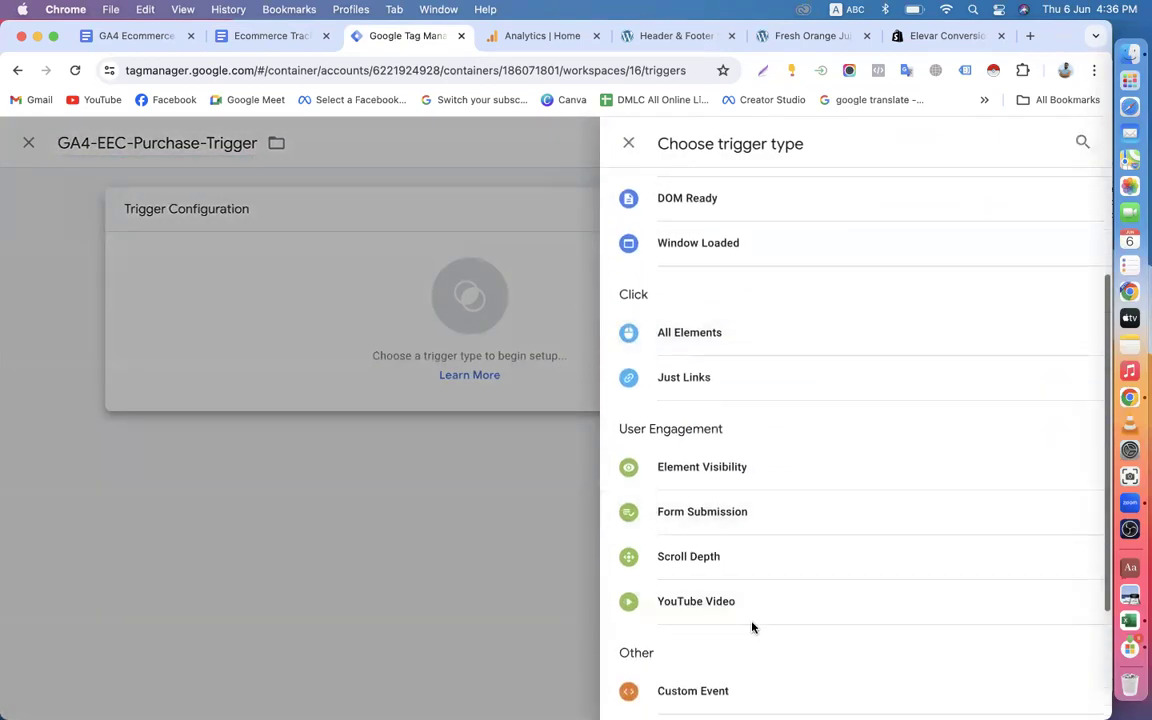
{"action": "scroll", "coordinate": [712, 542], "scroll_direction": "down", "scroll_amount": 3}
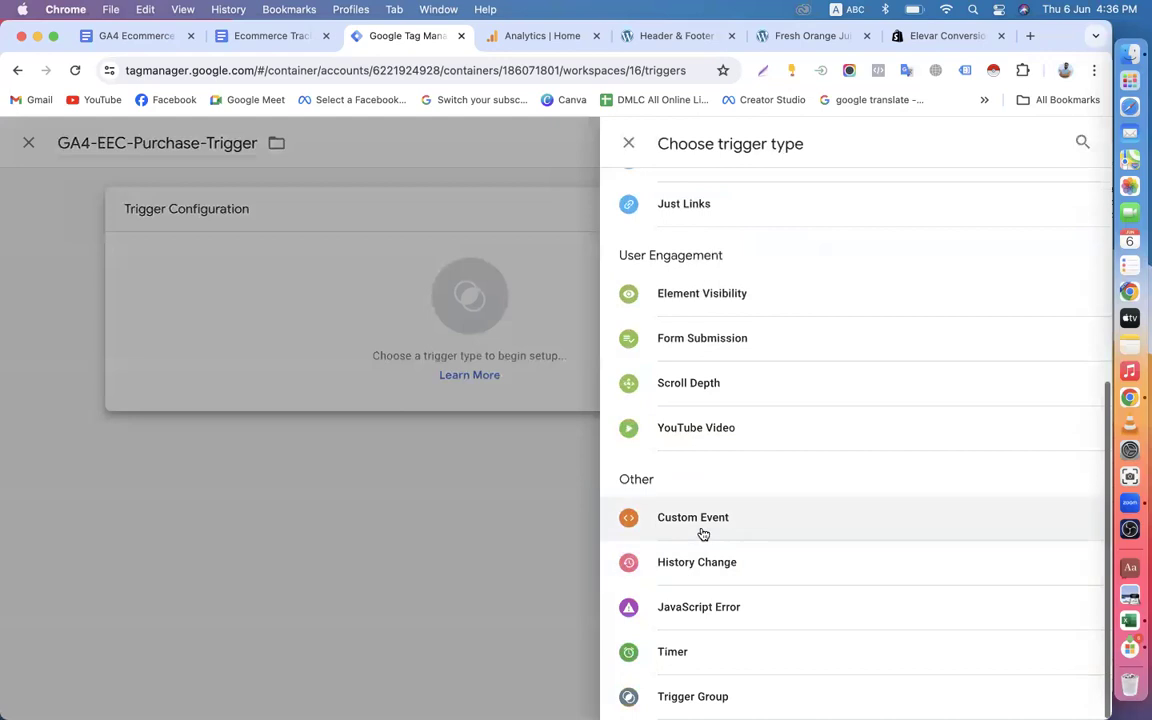
{"action": "left_click", "coordinate": [740, 528]}
Copy gtm4wp.orderCompletedEEC from the tracking document's EEC Purchase section into the trigger's event name and save the trigger.
{"action": "left_click", "coordinate": [355, 372]}
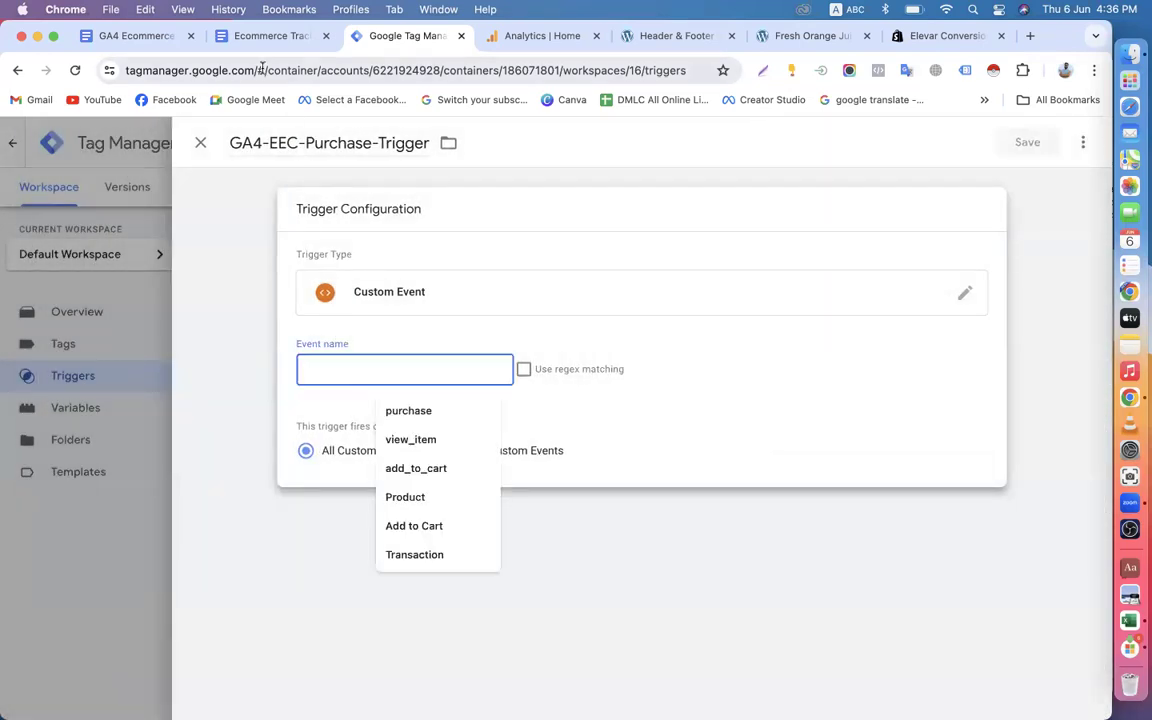
{"action": "left_click", "coordinate": [268, 37]}
{"action": "left_click_drag", "start_coordinate": [301, 435], "coordinate": [546, 436]}
{"action": "right_click", "coordinate": [496, 434]}
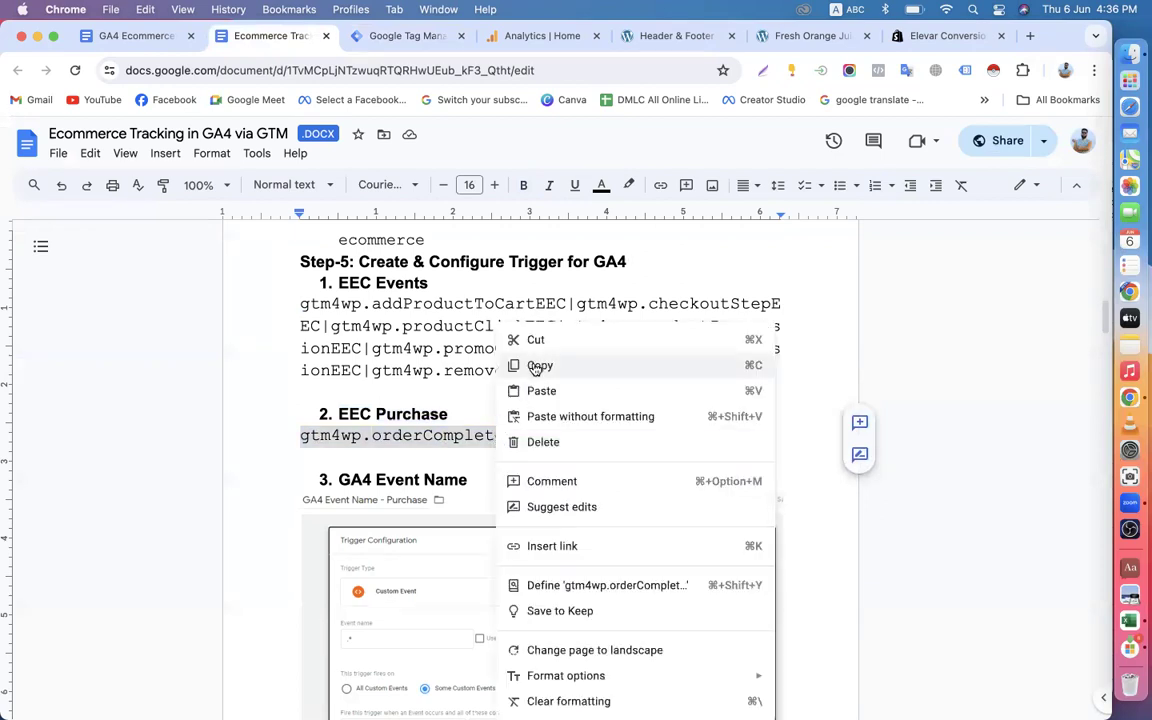
{"action": "left_click", "coordinate": [514, 365]}
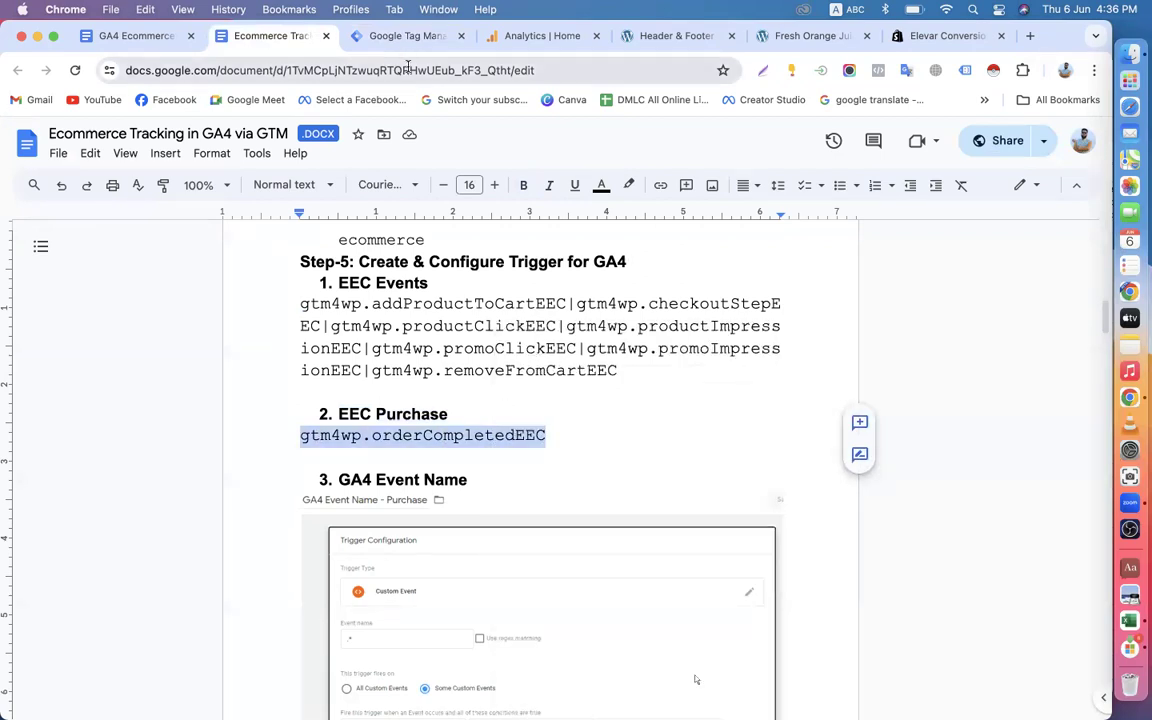
{"action": "left_click", "coordinate": [352, 35]}
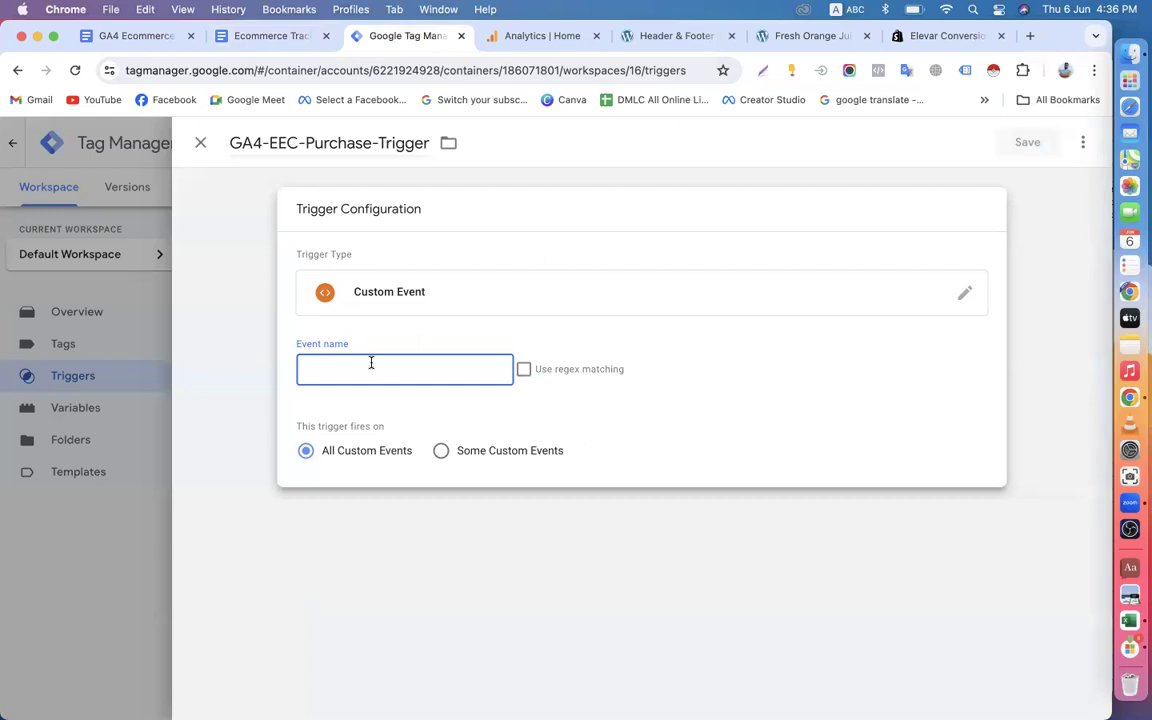
{"action": "key", "text": "cmd+v"}
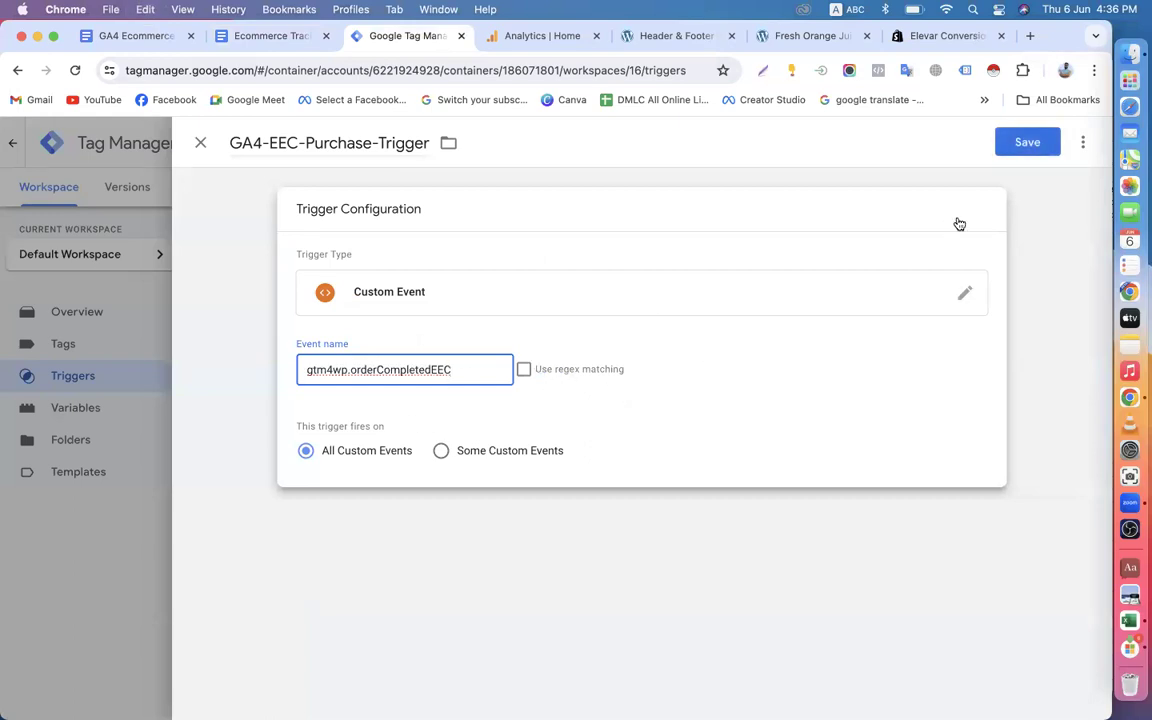
{"action": "left_click", "coordinate": [1026, 144]}
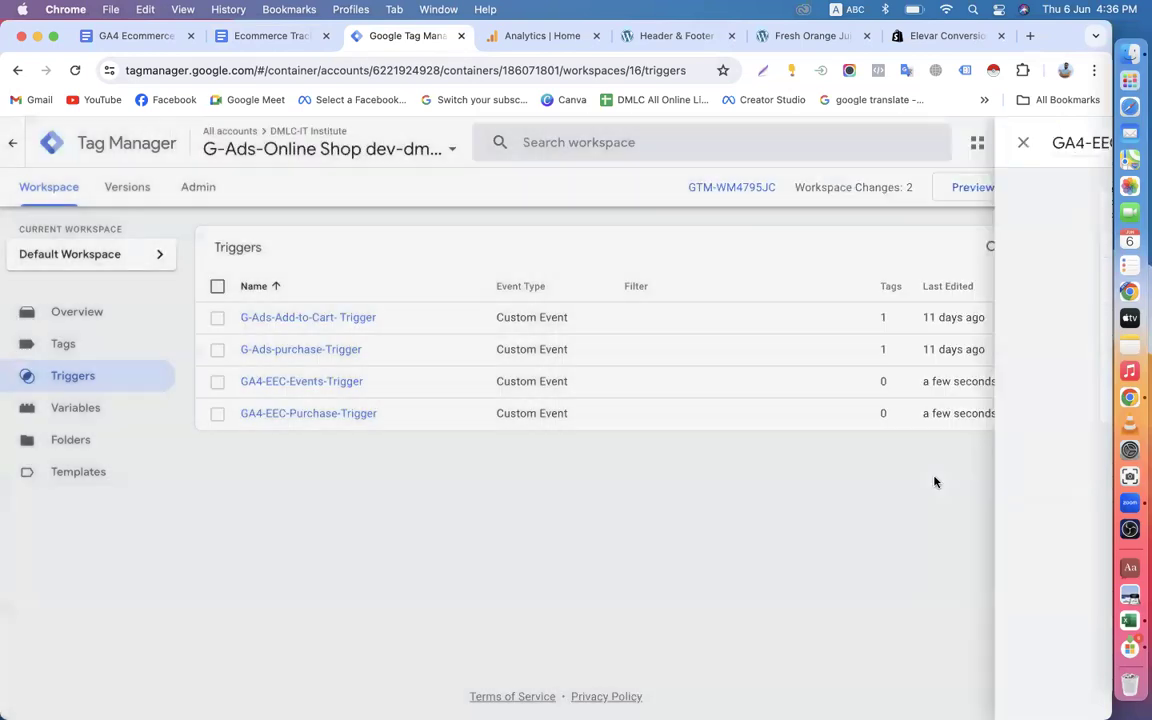
Start another new trigger in Tag Manager and copy the heading "GA4 Event Name" from Step-5 of the tracking document.
{"action": "left_click", "coordinate": [278, 37]}
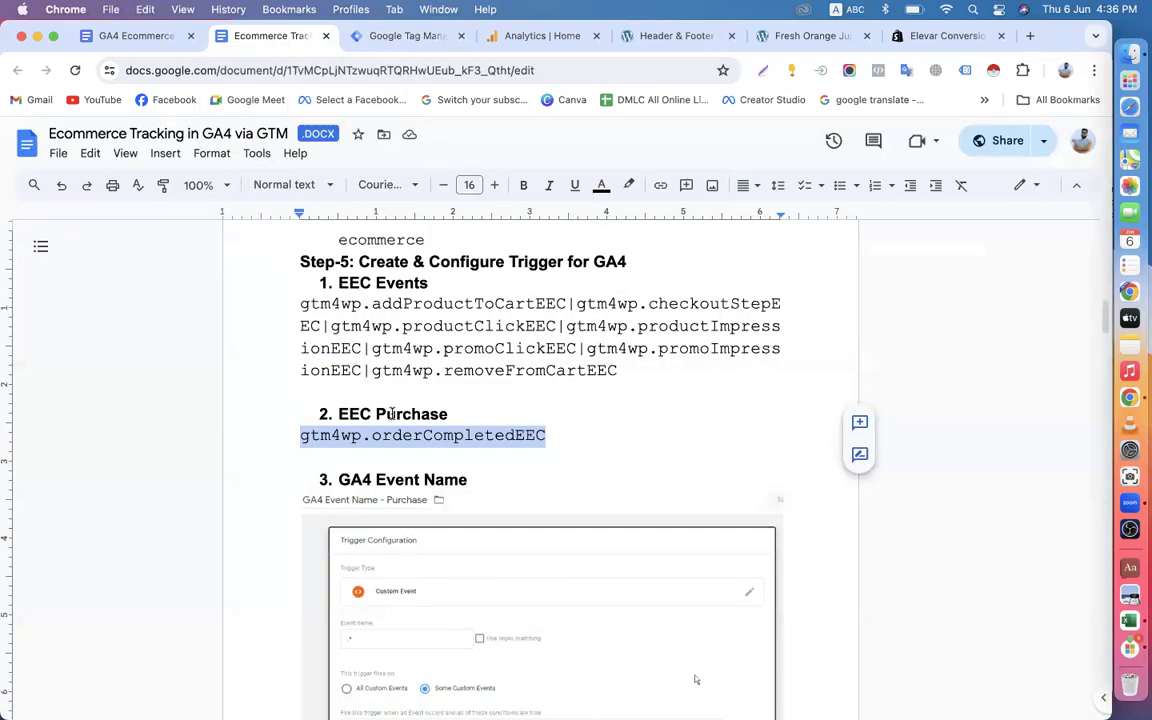
{"action": "scroll", "coordinate": [391, 413], "scroll_direction": "down", "scroll_amount": 3}
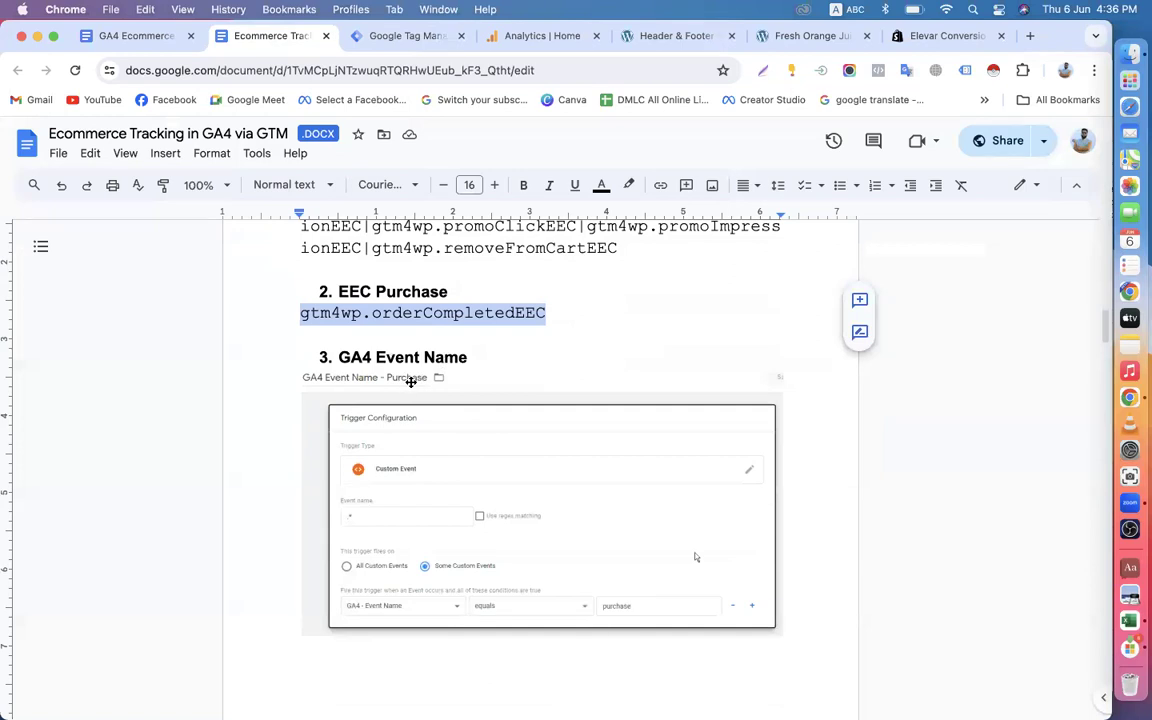
{"action": "left_click", "coordinate": [410, 36]}
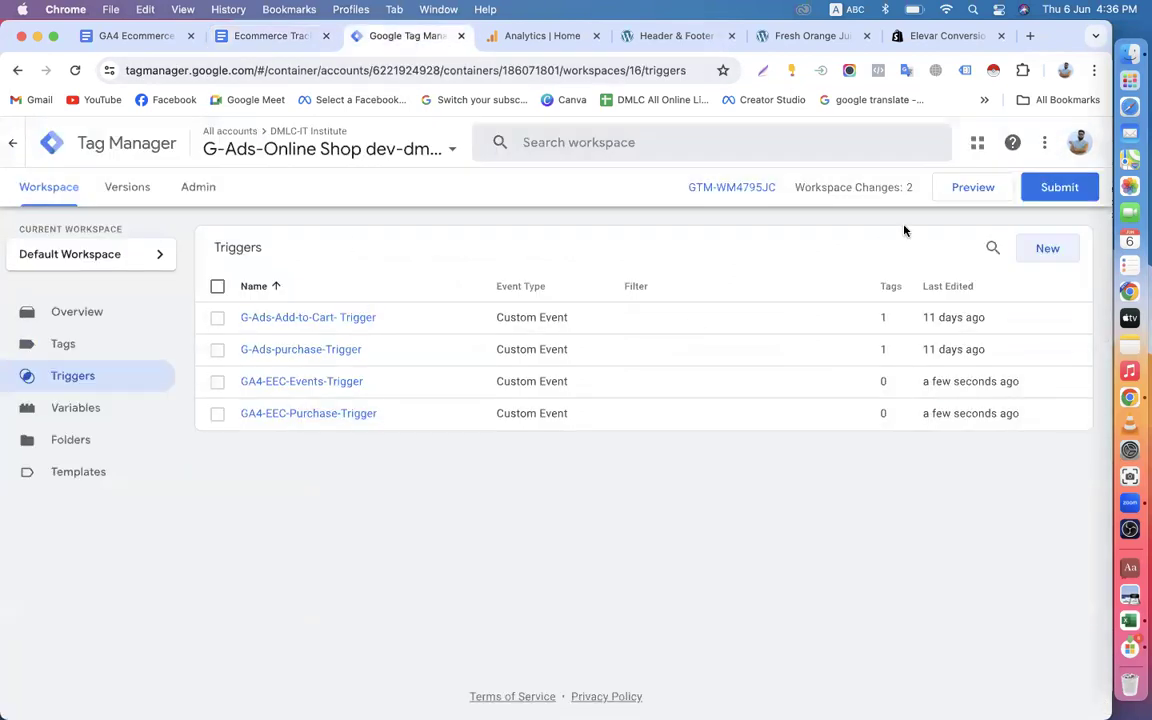
{"action": "left_click", "coordinate": [1042, 249]}
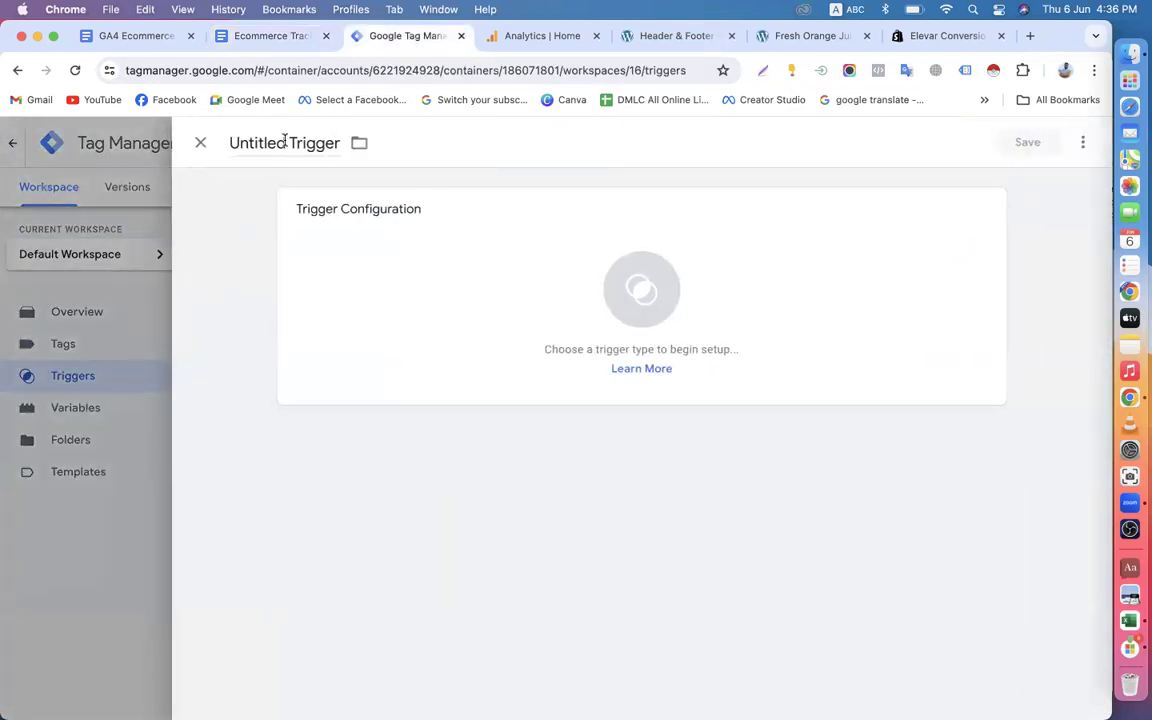
{"action": "left_click", "coordinate": [270, 36]}
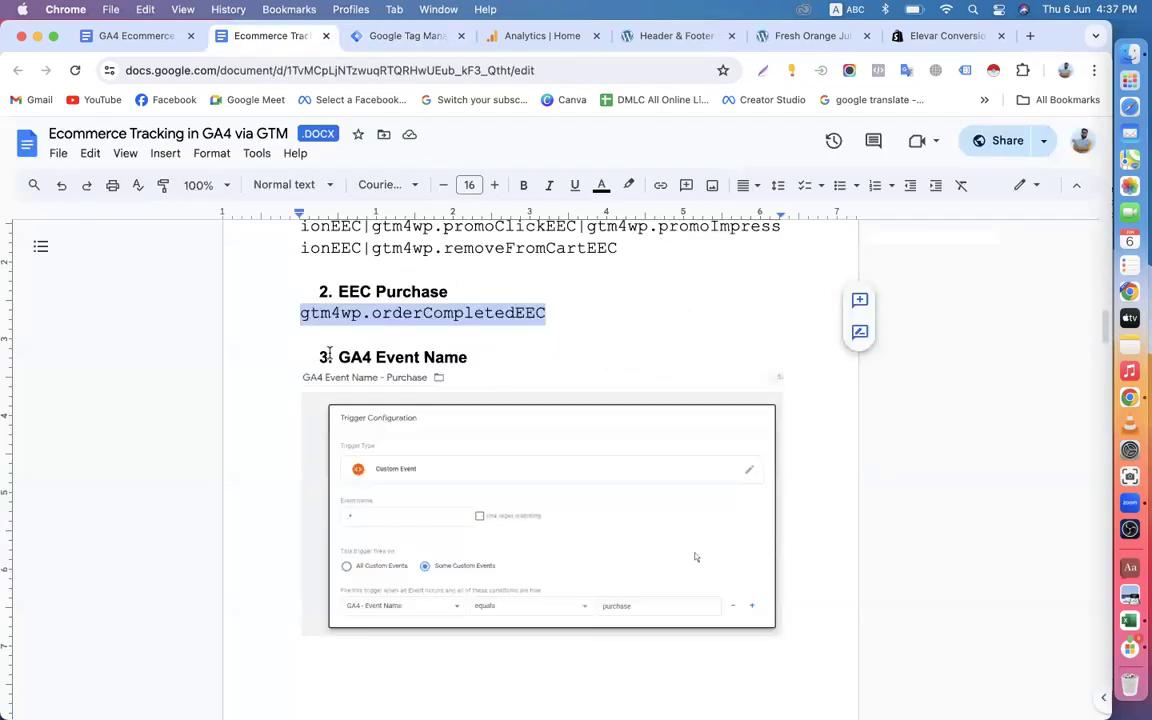
{"action": "left_click_drag", "start_coordinate": [341, 356], "coordinate": [465, 357]}
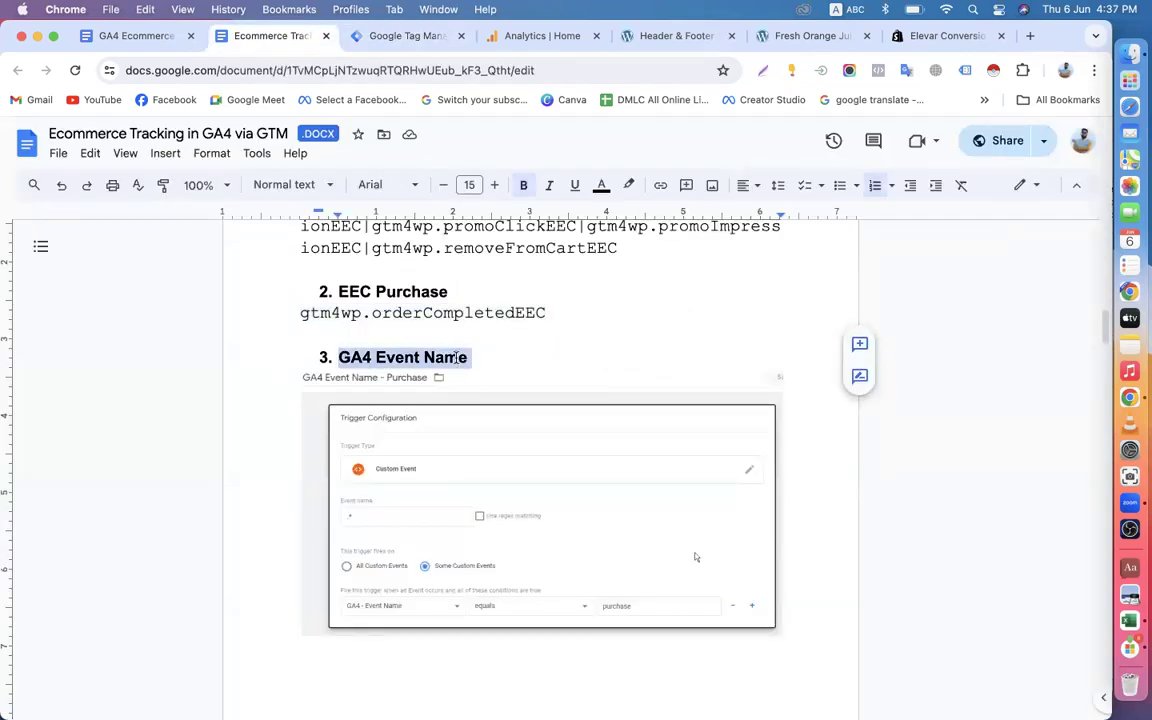
{"action": "right_click", "coordinate": [455, 362]}
{"action": "left_click", "coordinate": [500, 326]}
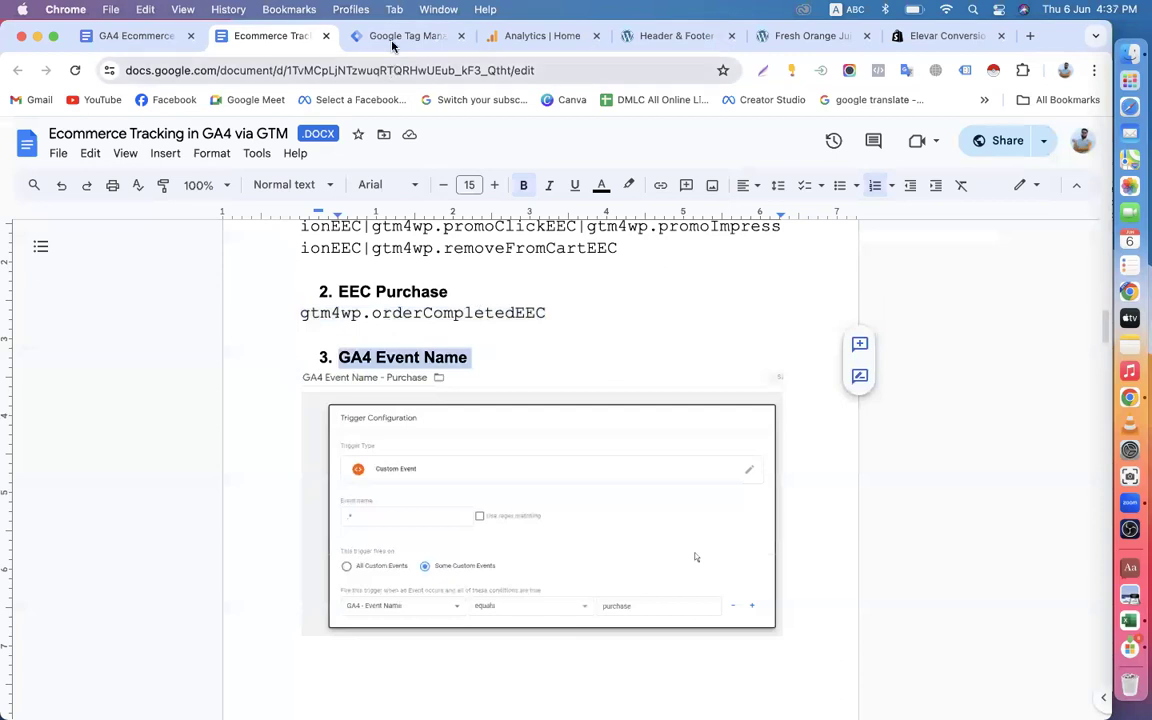
Replace "Untitled" in the new trigger's name with the copied heading, hyphenated as GA4-Event-Name.
{"action": "left_click", "coordinate": [388, 38]}
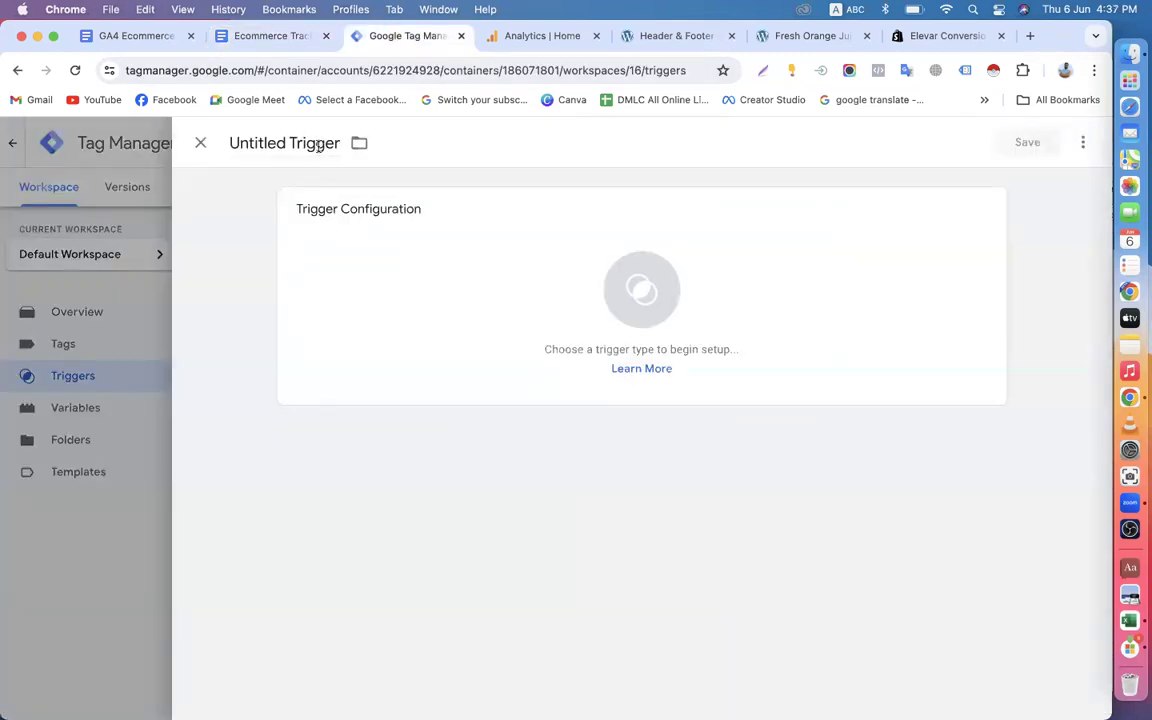
{"action": "left_click", "coordinate": [285, 143]}
{"action": "left_click_drag", "start_coordinate": [285, 143], "coordinate": [214, 148]}
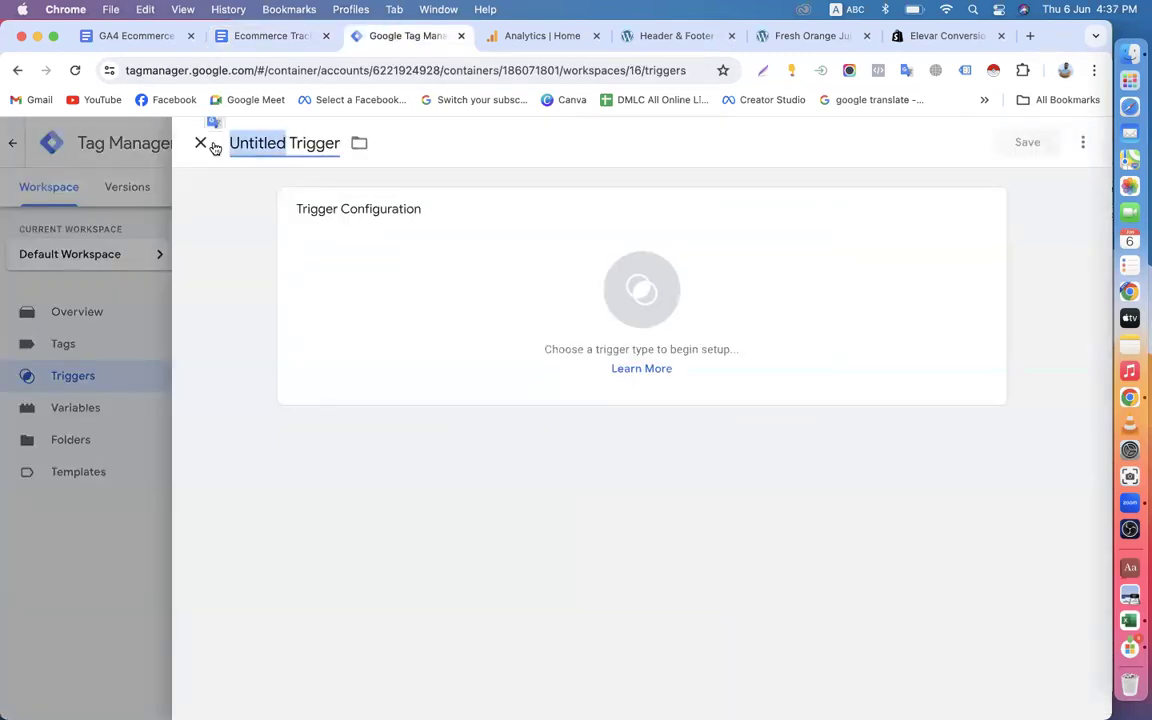
{"action": "key", "text": "super+v"}
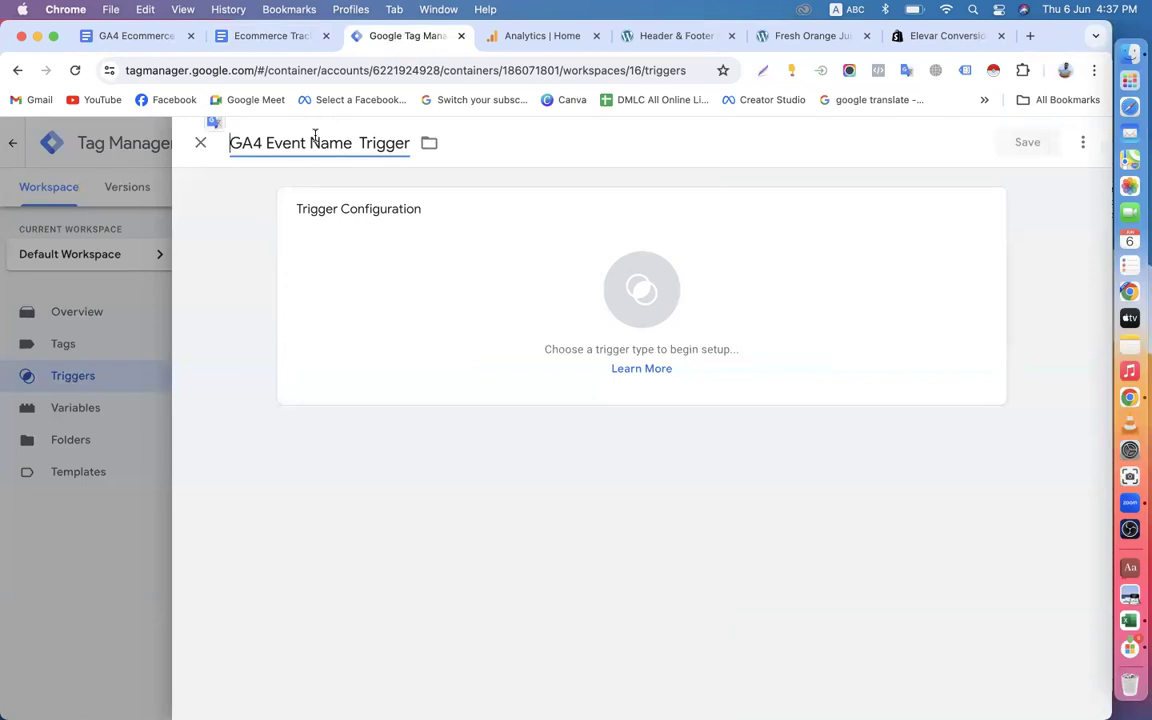
{"action": "left_click", "coordinate": [267, 142]}
{"action": "key", "text": "BackSpace"}
{"action": "type", "text": "-"}
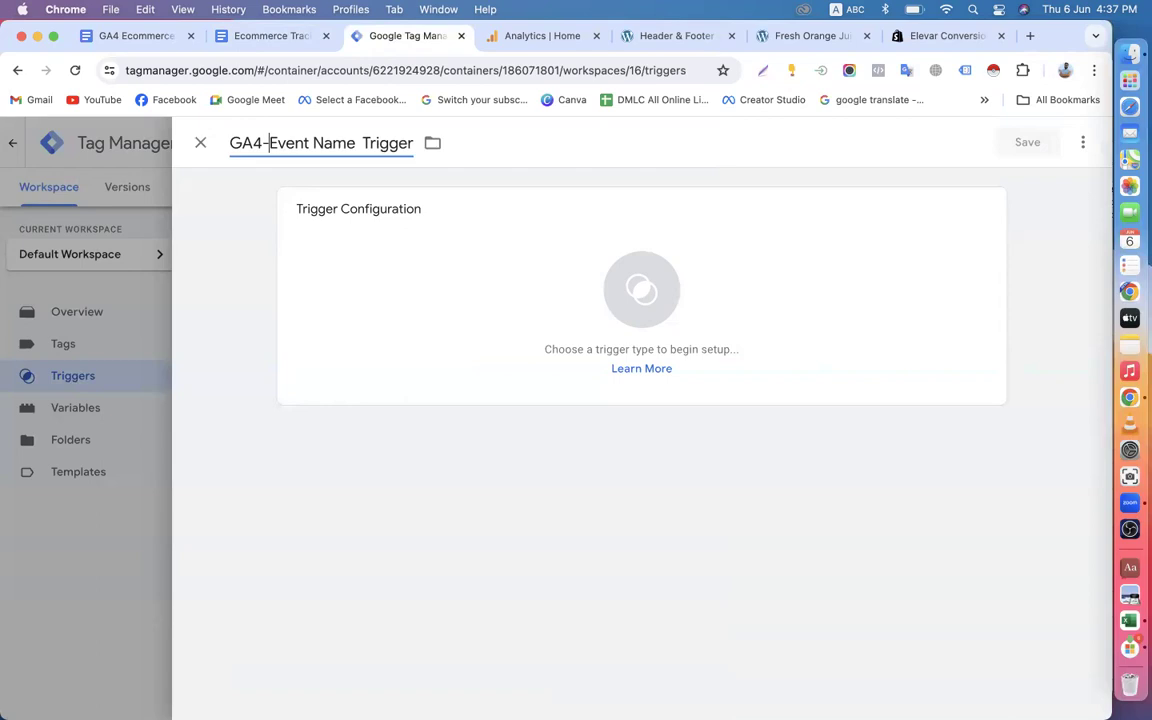
{"action": "key", "text": "Right"}
{"action": "key", "text": "Right"}
{"action": "key", "text": "Right"}
{"action": "key", "text": "Right"}
{"action": "key", "text": "Right"}
{"action": "key", "text": "BackSpace"}
{"action": "type", "text": "-"}
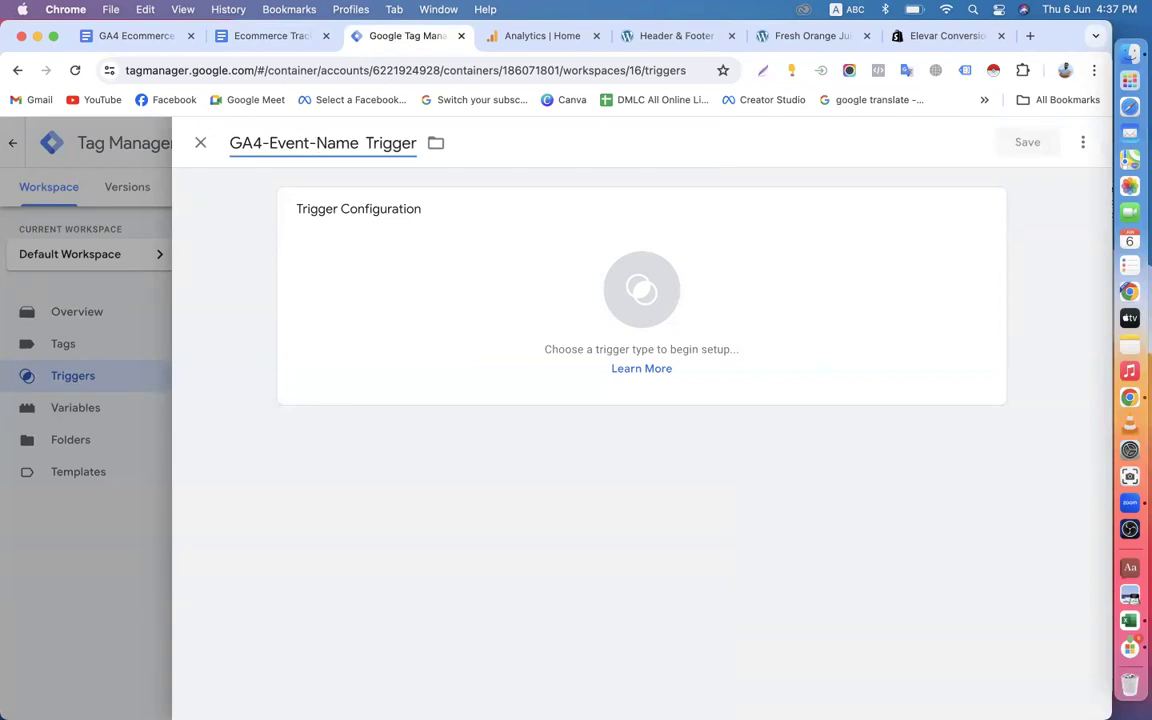
Extend the trigger name with Purchase so it reads "GA4-Event-Name-Purchase -Trigger".
{"action": "key", "text": "Right"}
{"action": "key", "text": "Right"}
{"action": "key", "text": "Right"}
{"action": "type", "text": "-"}
{"action": "type", "text": "urchase"}
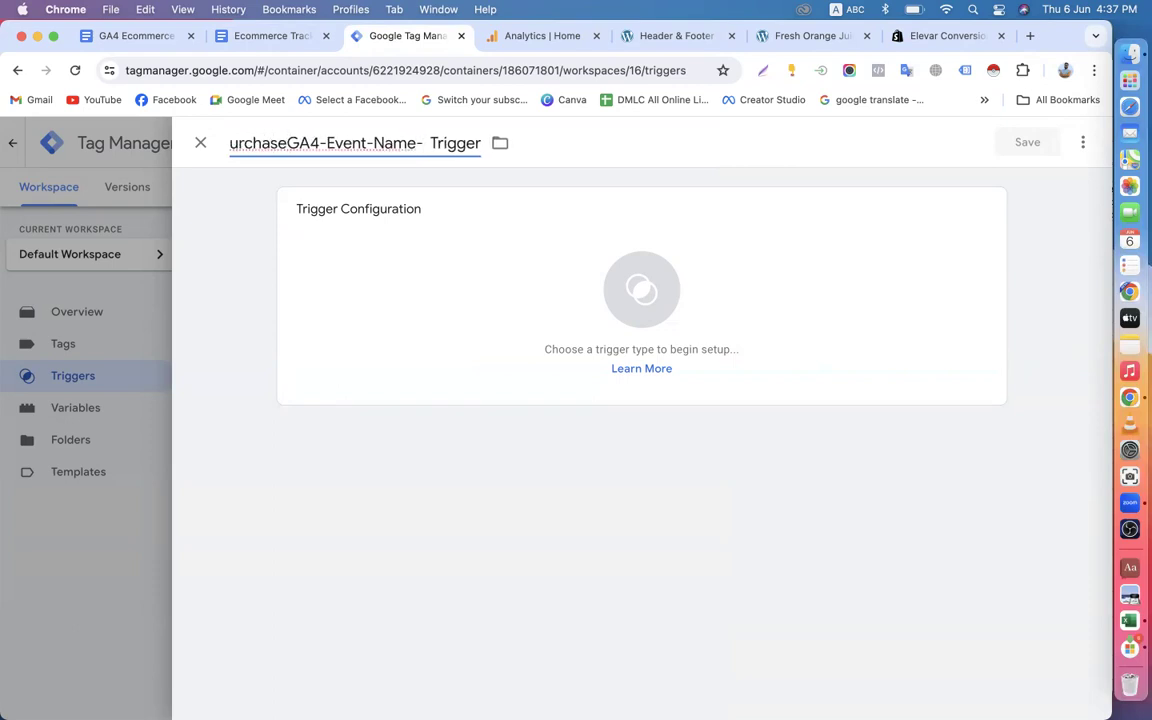
{"action": "key", "text": "BackSpace"}
{"action": "key", "text": "BackSpace"}
{"action": "key", "text": "BackSpace"}
{"action": "key", "text": "BackSpace"}
{"action": "key", "text": "BackSpace"}
{"action": "key", "text": "BackSpace"}
{"action": "key", "text": "BackSpace"}
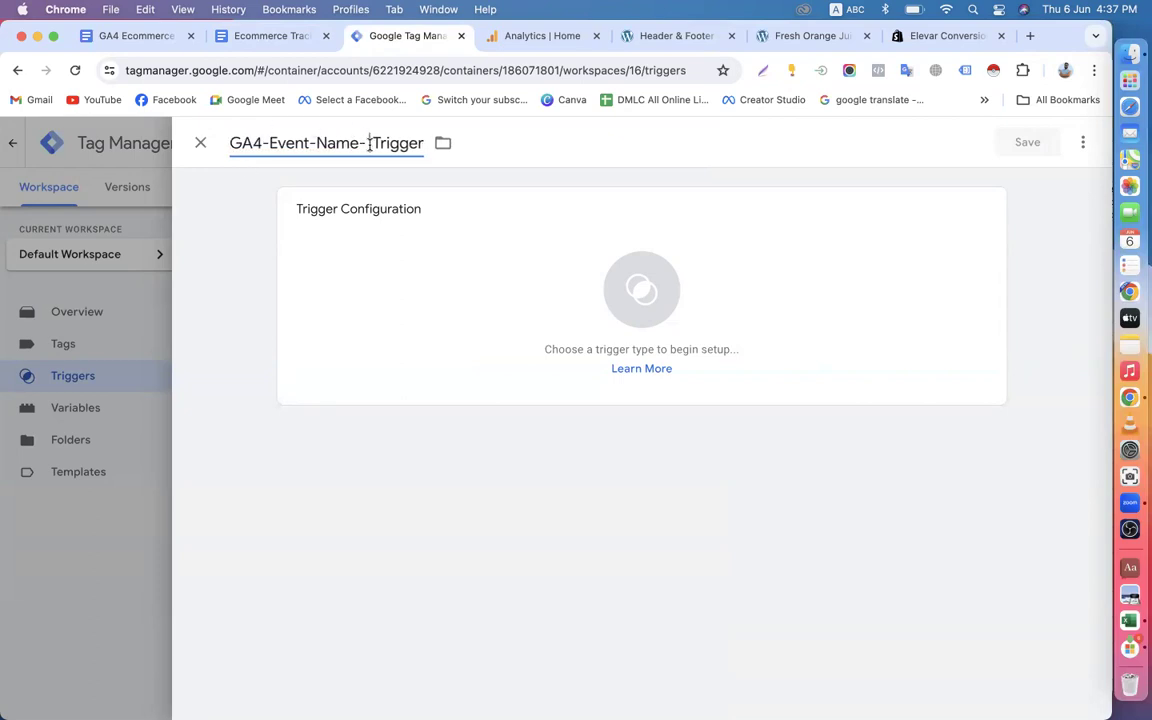
{"action": "type", "text": "Purchase -"}
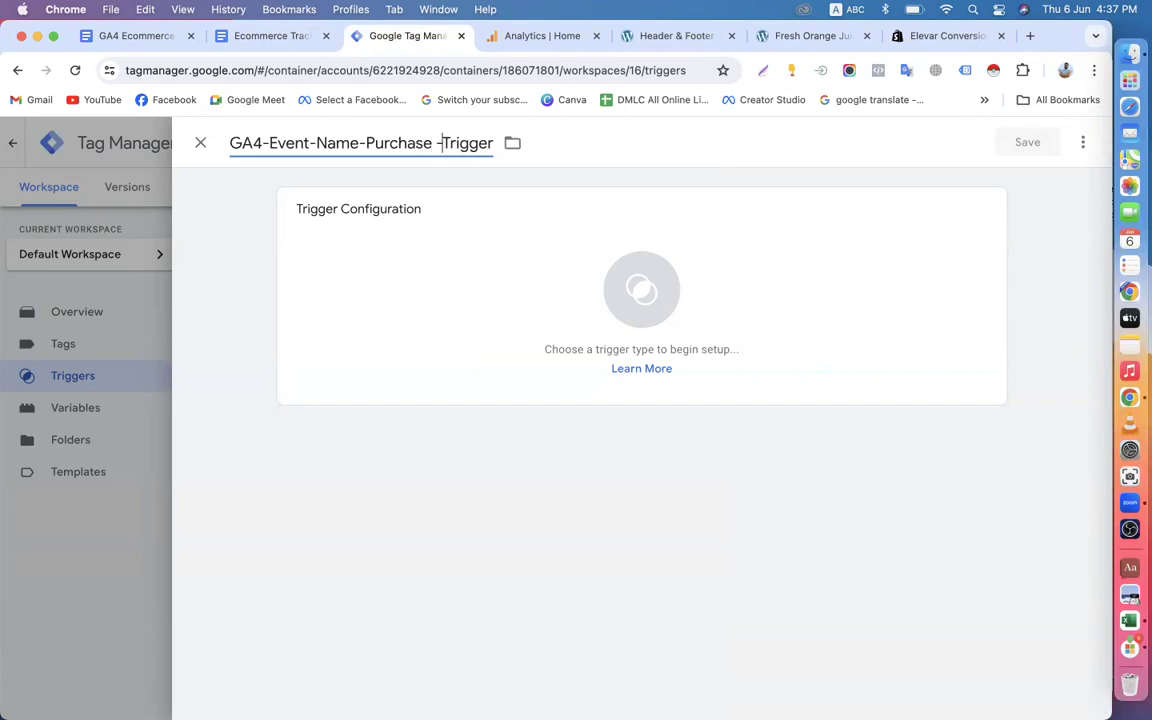
Make it a Custom Event trigger that fires on some custom events, with the event name .*.
{"action": "left_click", "coordinate": [509, 296]}
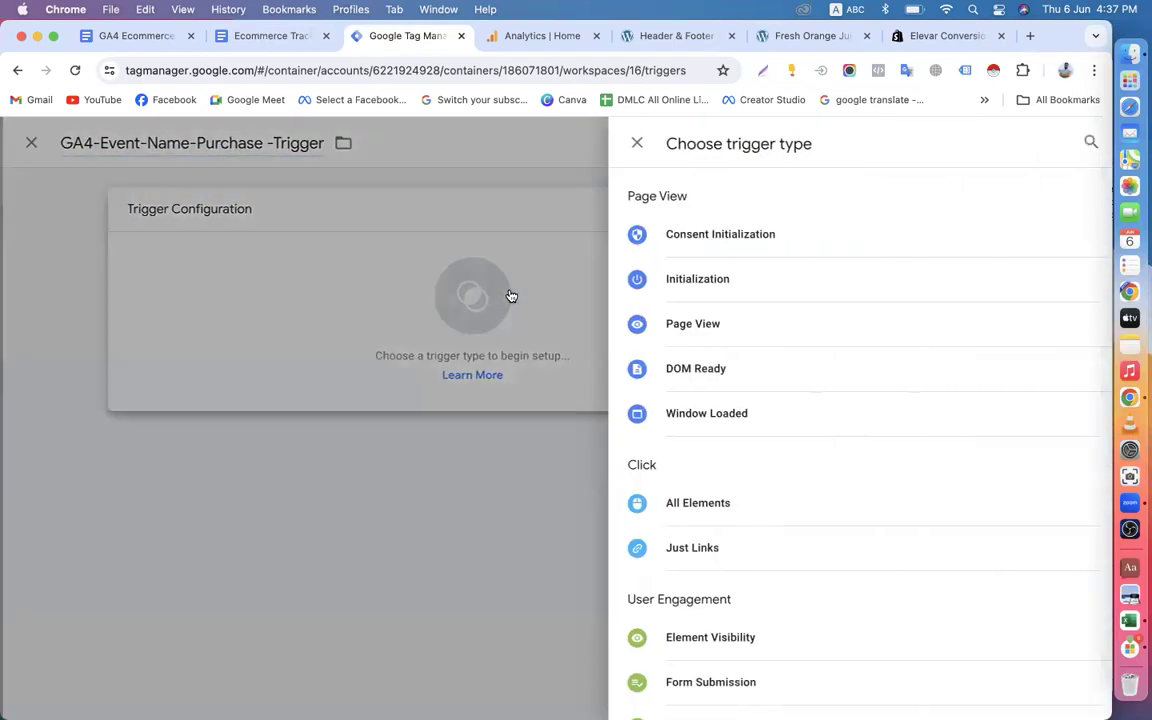
{"action": "scroll", "coordinate": [751, 427], "scroll_direction": "down", "scroll_amount": 5}
{"action": "left_click", "coordinate": [697, 520]}
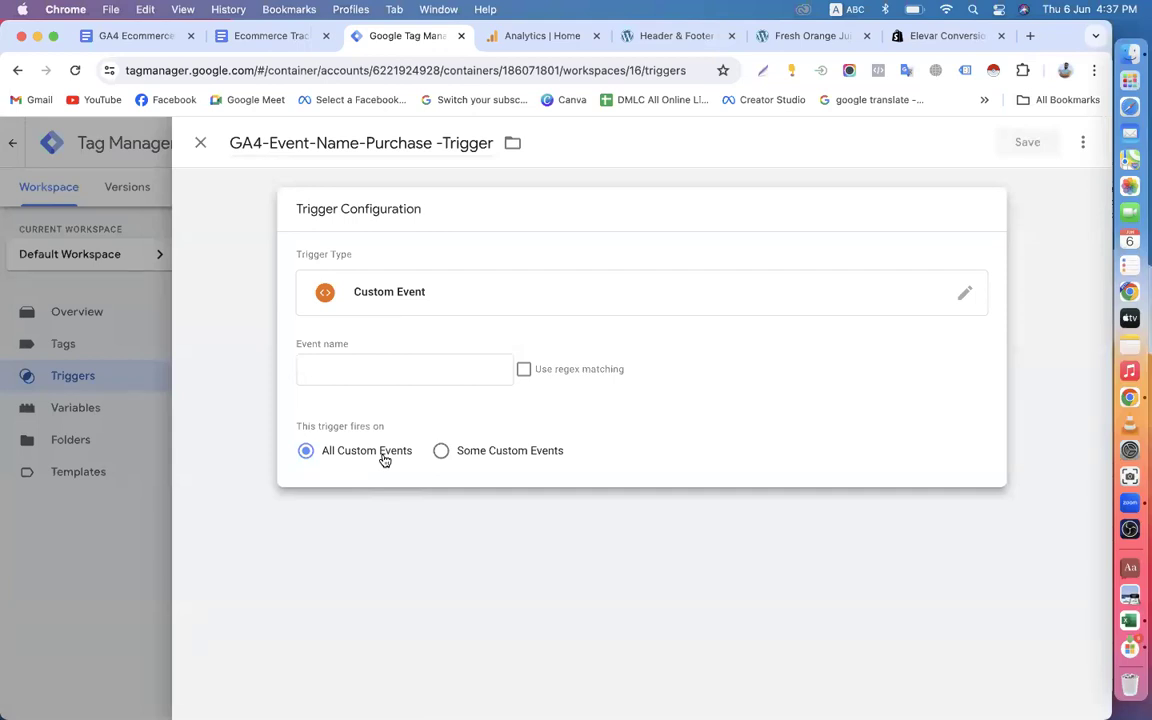
{"action": "left_click", "coordinate": [440, 452]}
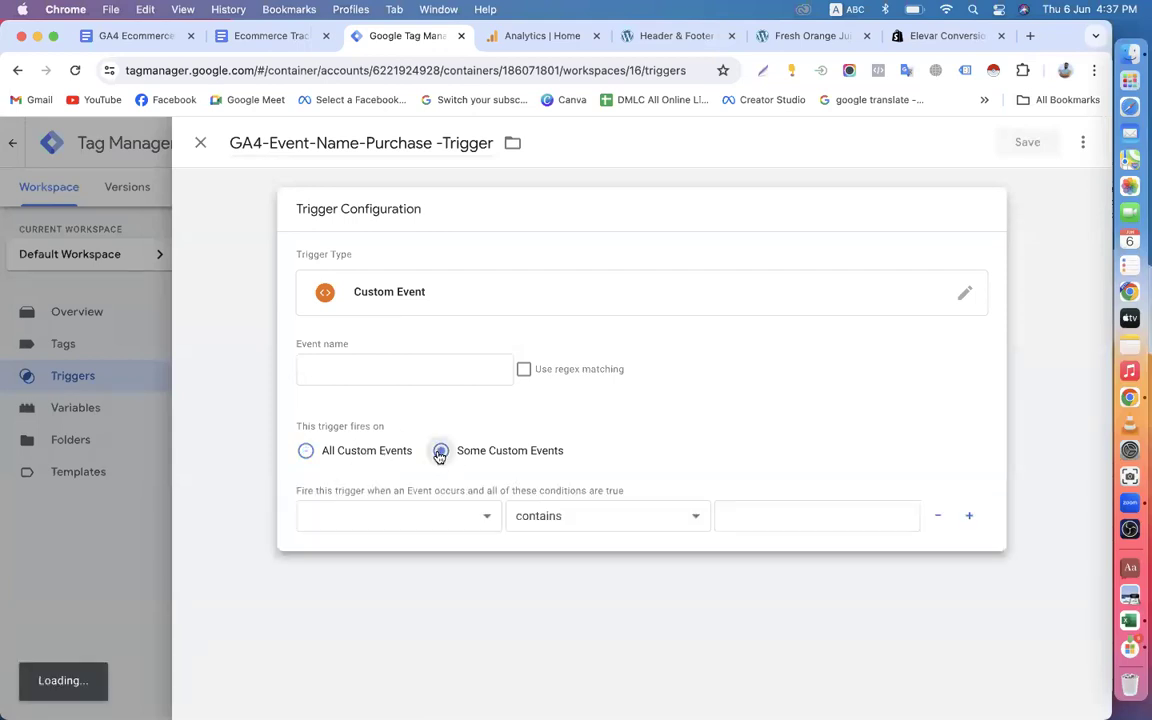
{"action": "left_click", "coordinate": [345, 373]}
{"action": "type", "text": ".*"}
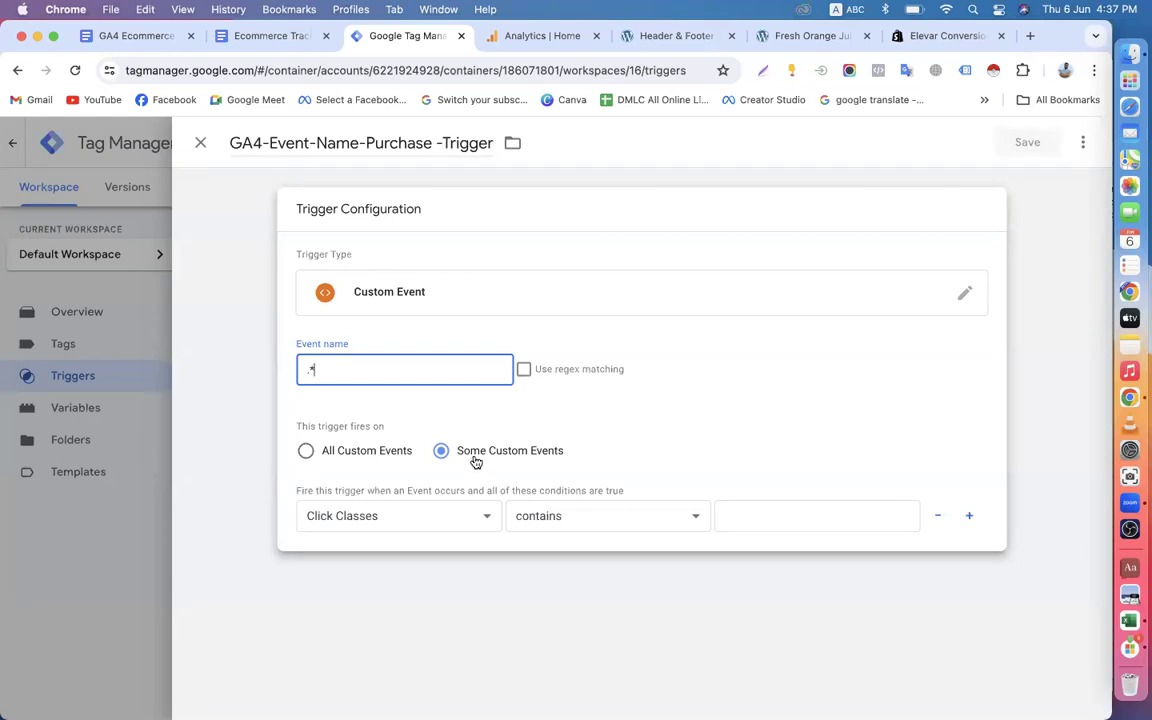
Check the document's example trigger configuration and set the firing condition's variable to EEC-Event_Name-variable.
{"action": "left_click", "coordinate": [274, 38]}
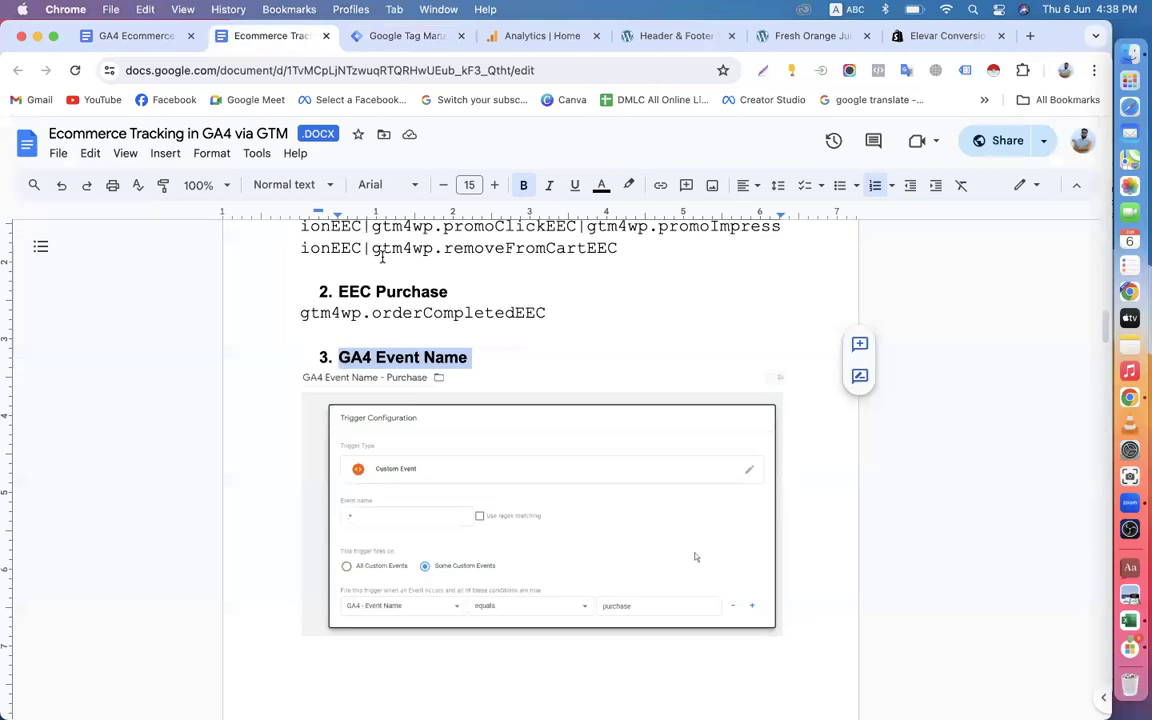
{"action": "left_click", "coordinate": [410, 36]}
{"action": "left_click", "coordinate": [440, 516]}
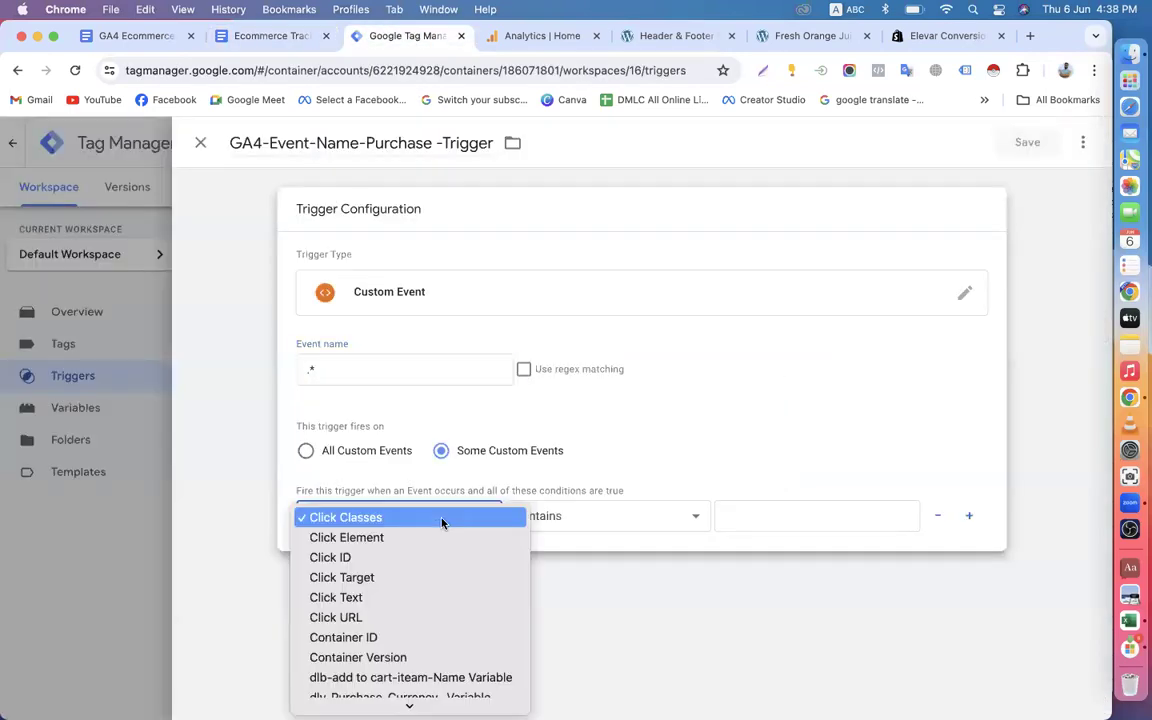
{"action": "scroll", "coordinate": [386, 614], "scroll_direction": "down", "scroll_amount": 3}
{"action": "scroll", "coordinate": [386, 614], "scroll_direction": "down", "scroll_amount": 3}
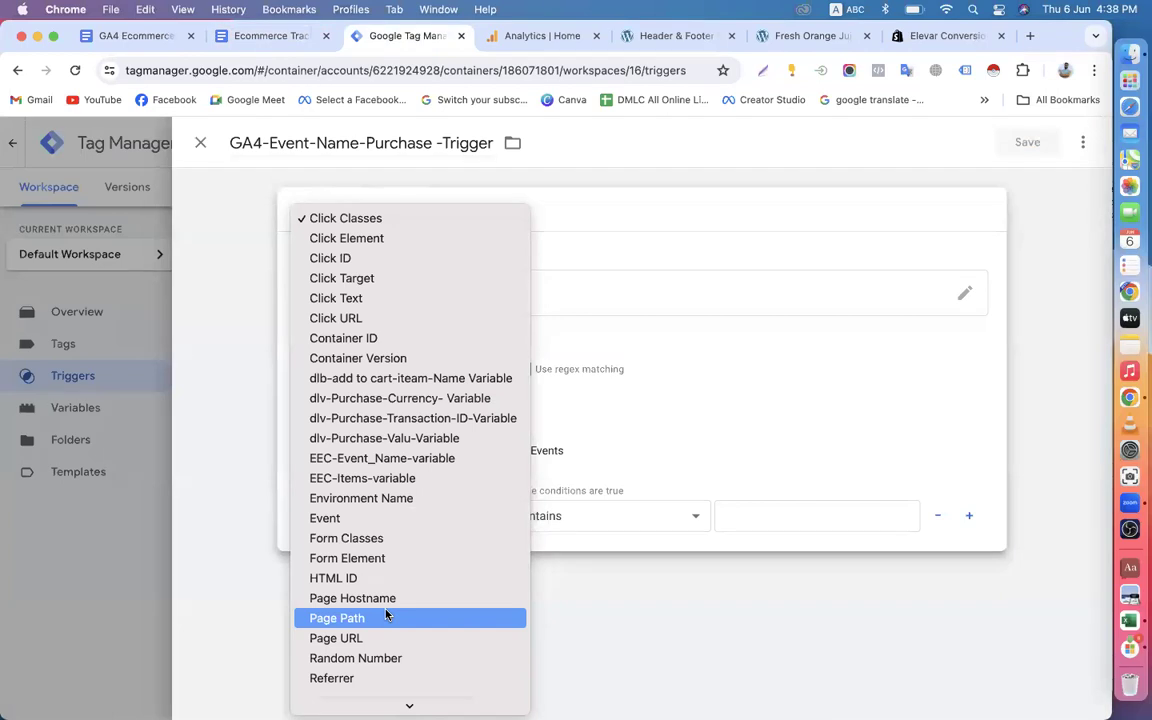
{"action": "scroll", "coordinate": [386, 614], "scroll_direction": "down", "scroll_amount": 1}
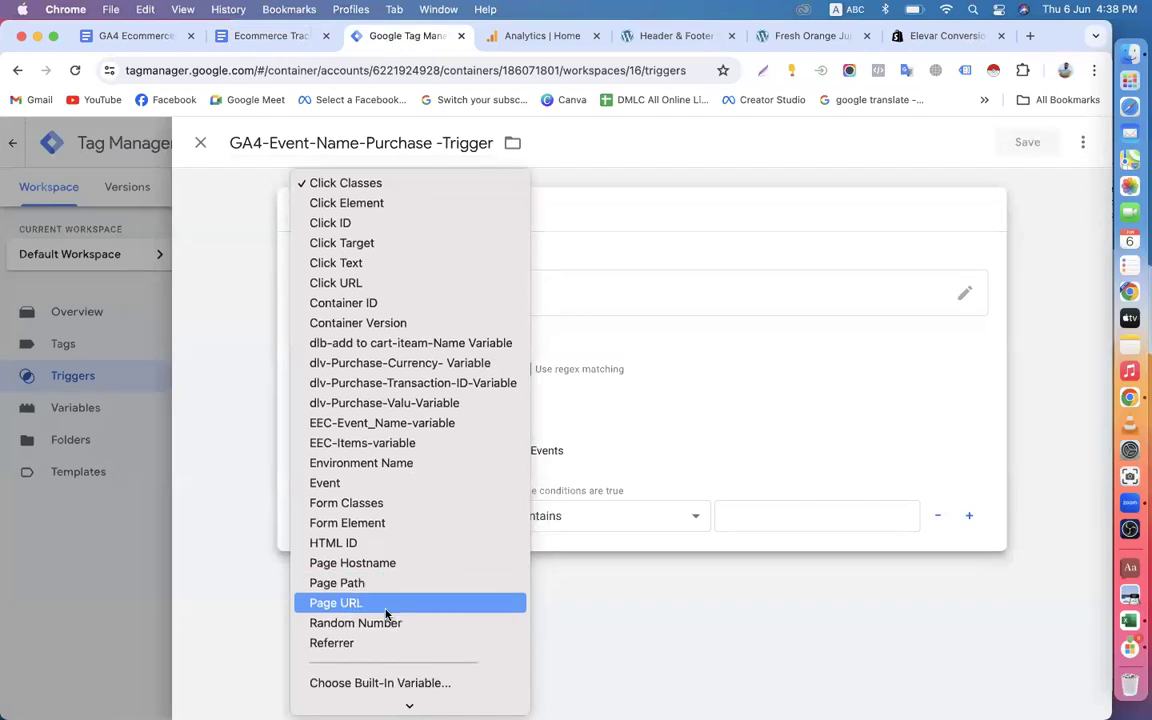
{"action": "scroll", "coordinate": [386, 614], "scroll_direction": "down", "scroll_amount": 1}
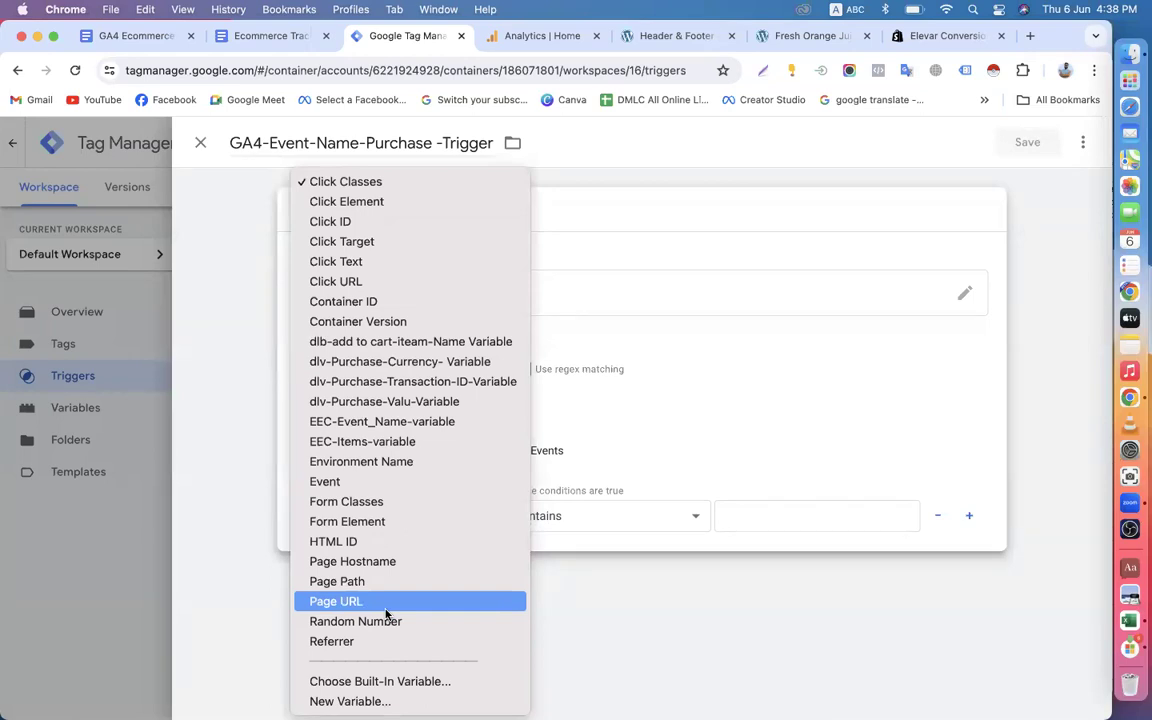
{"action": "left_click", "coordinate": [363, 427]}
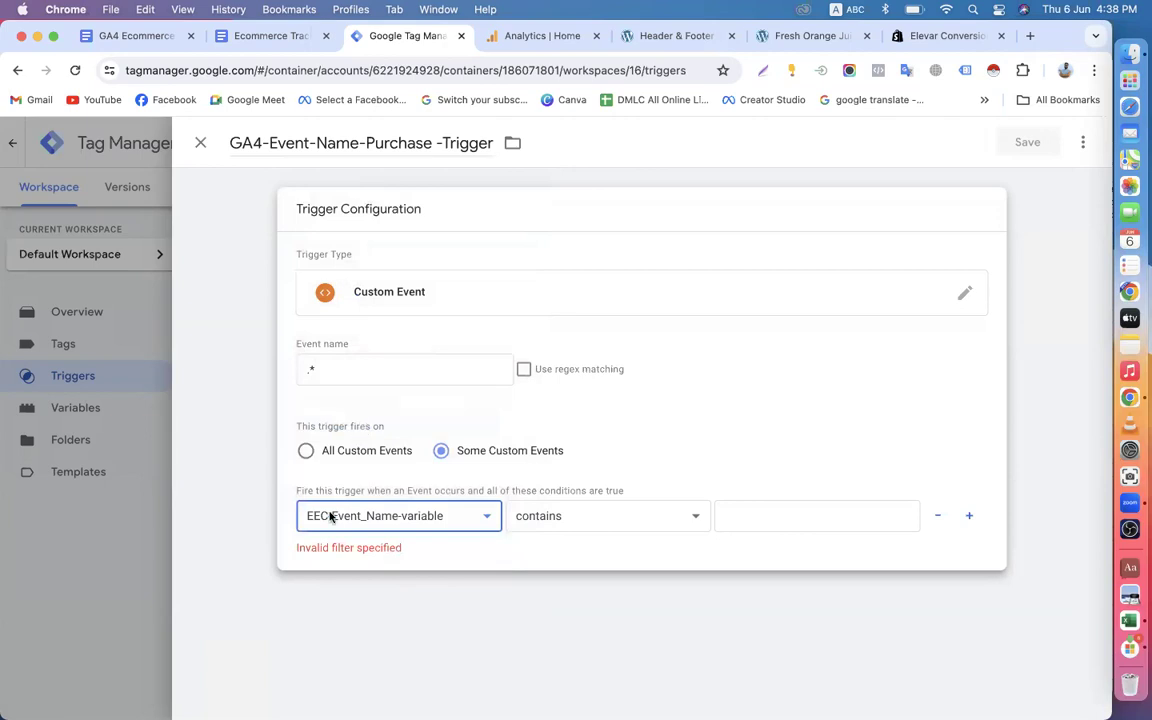
Set the trigger's firing condition to EEC-Event_Name-variable equals purchase.
{"action": "left_click", "coordinate": [360, 518]}
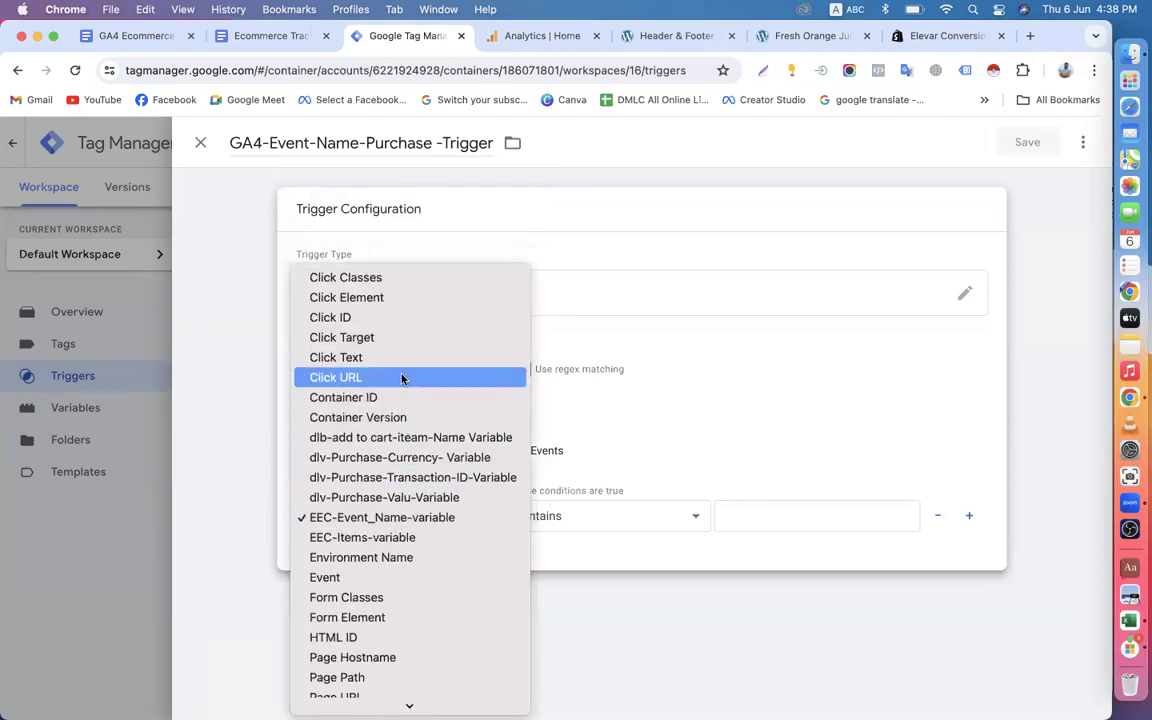
{"action": "scroll", "coordinate": [403, 379], "scroll_direction": "down", "scroll_amount": 3}
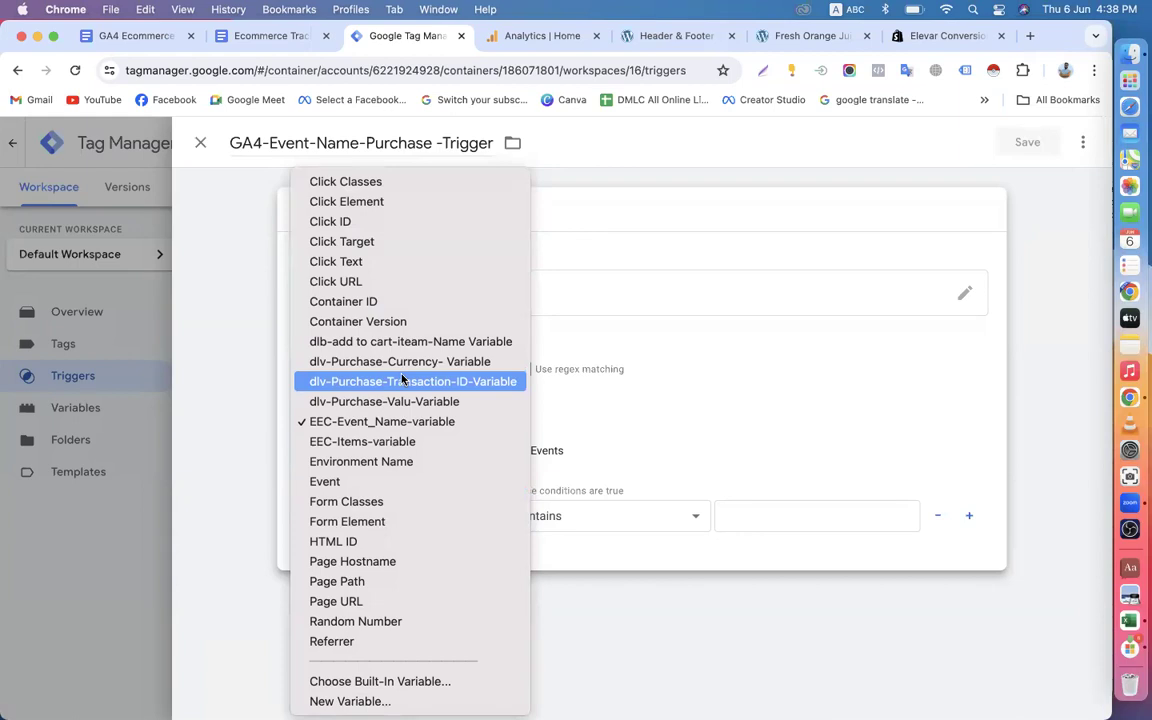
{"action": "left_click", "coordinate": [395, 423]}
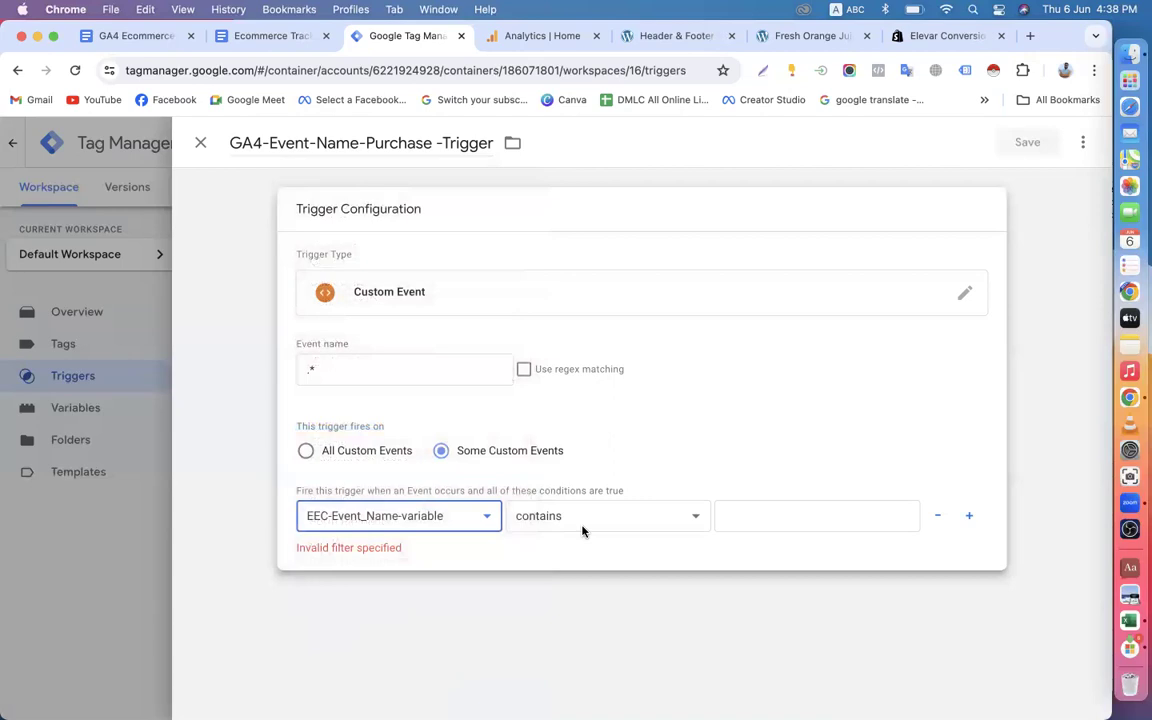
{"action": "left_click", "coordinate": [586, 520]}
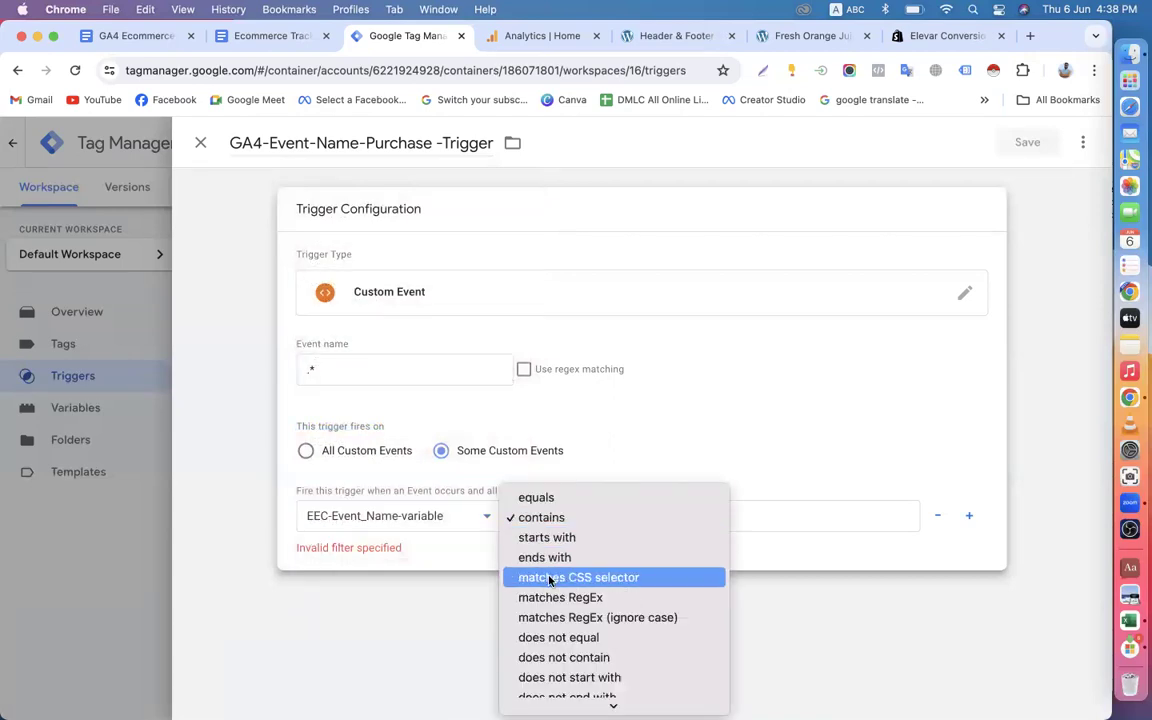
{"action": "left_click", "coordinate": [548, 499]}
{"action": "left_click", "coordinate": [749, 518]}
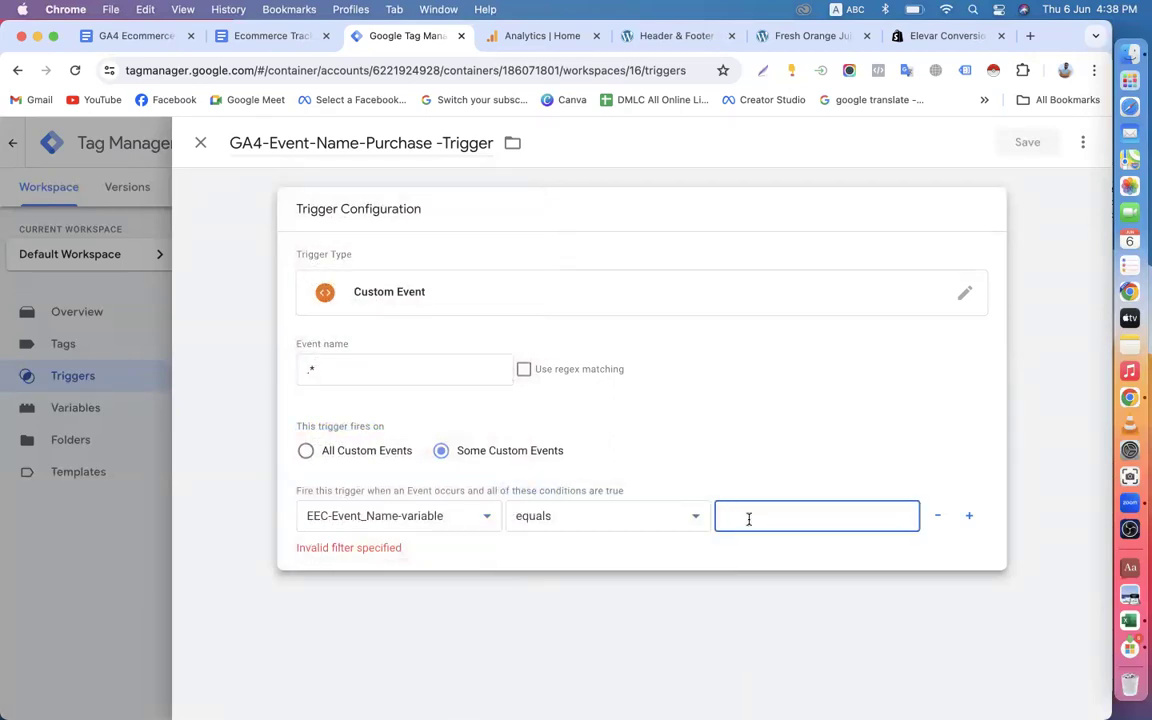
{"action": "type", "text": "purchase"}
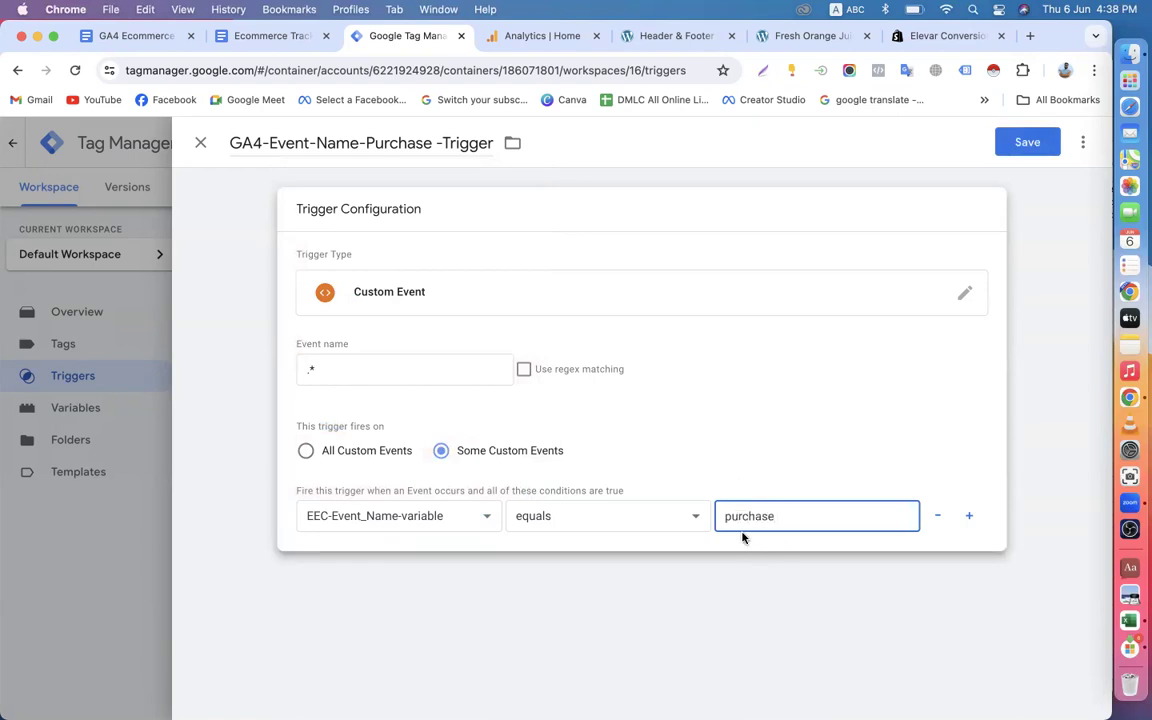
Check the trigger settings against the document's GA4 Event Name example and save the GA4-Event-Name-Purchase trigger.
{"action": "left_click", "coordinate": [262, 36]}
{"action": "scroll", "coordinate": [380, 416], "scroll_direction": "down", "scroll_amount": 2}
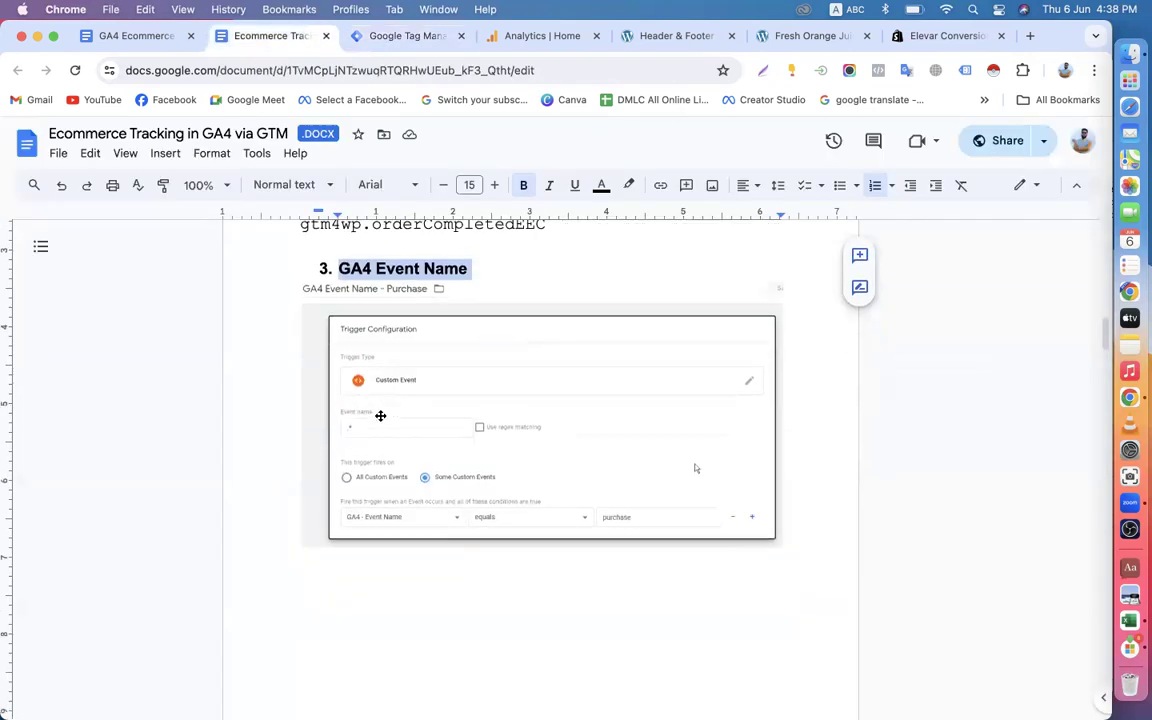
{"action": "left_click", "coordinate": [360, 38]}
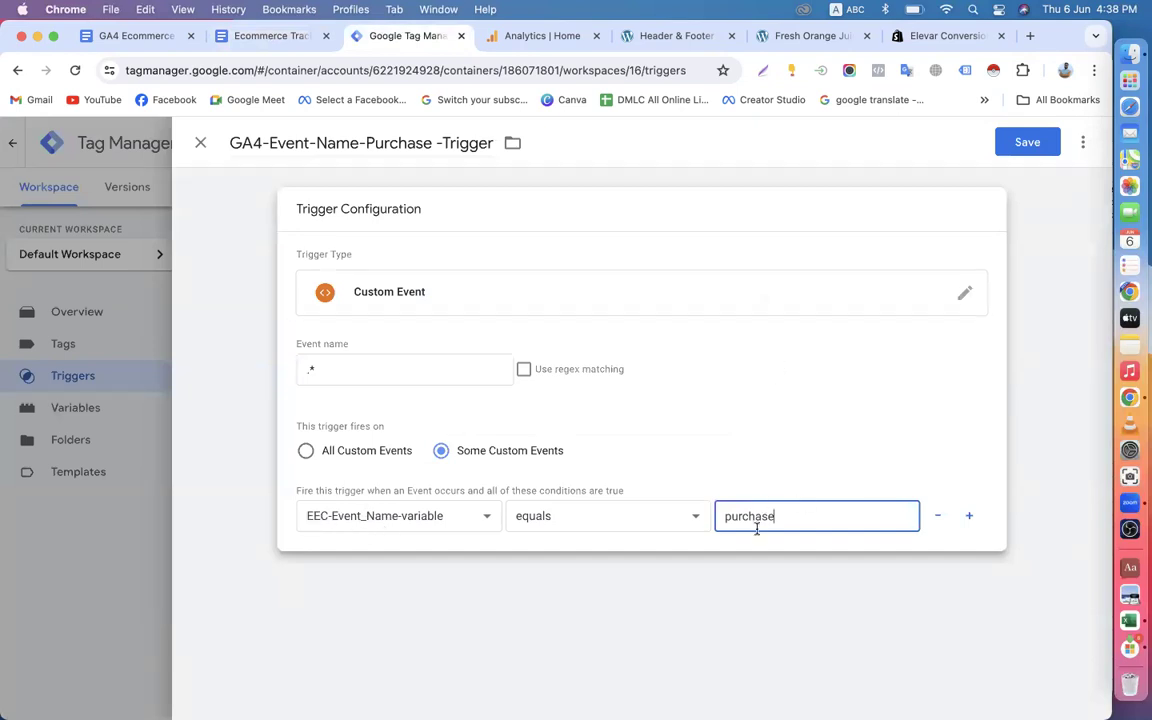
{"action": "left_click", "coordinate": [1019, 155]}
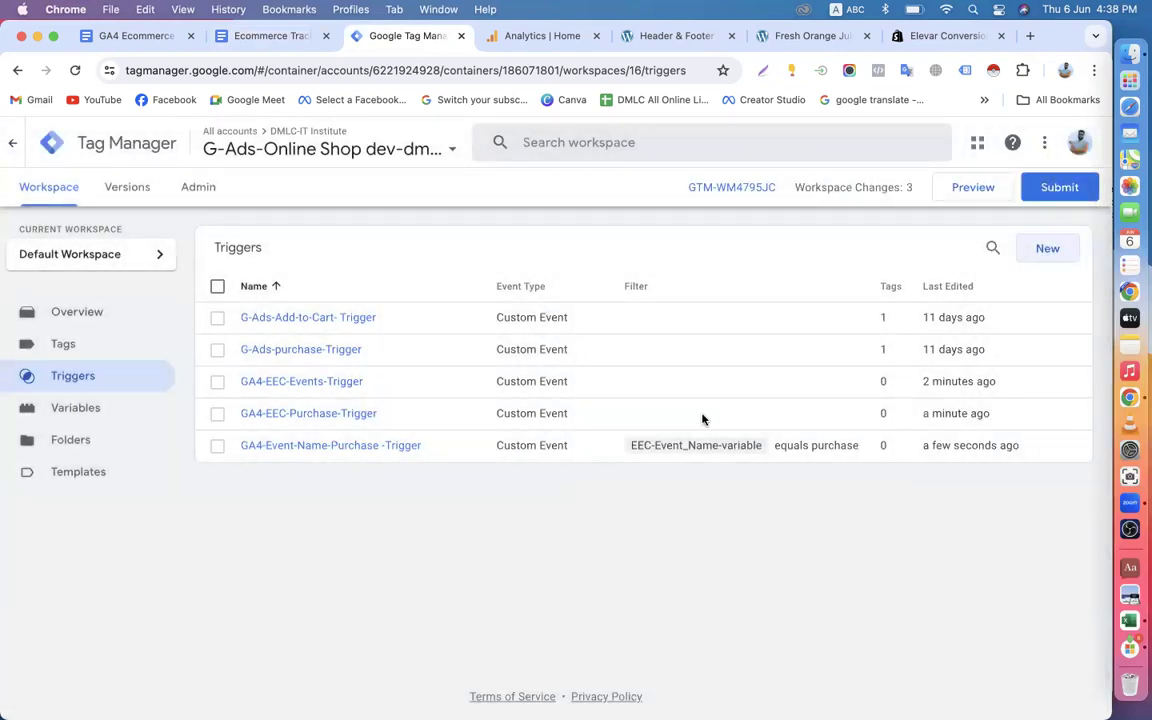
Publish the workspace changes without a version name or description and return to the workspace's trigger list.
{"action": "left_click", "coordinate": [1052, 189]}
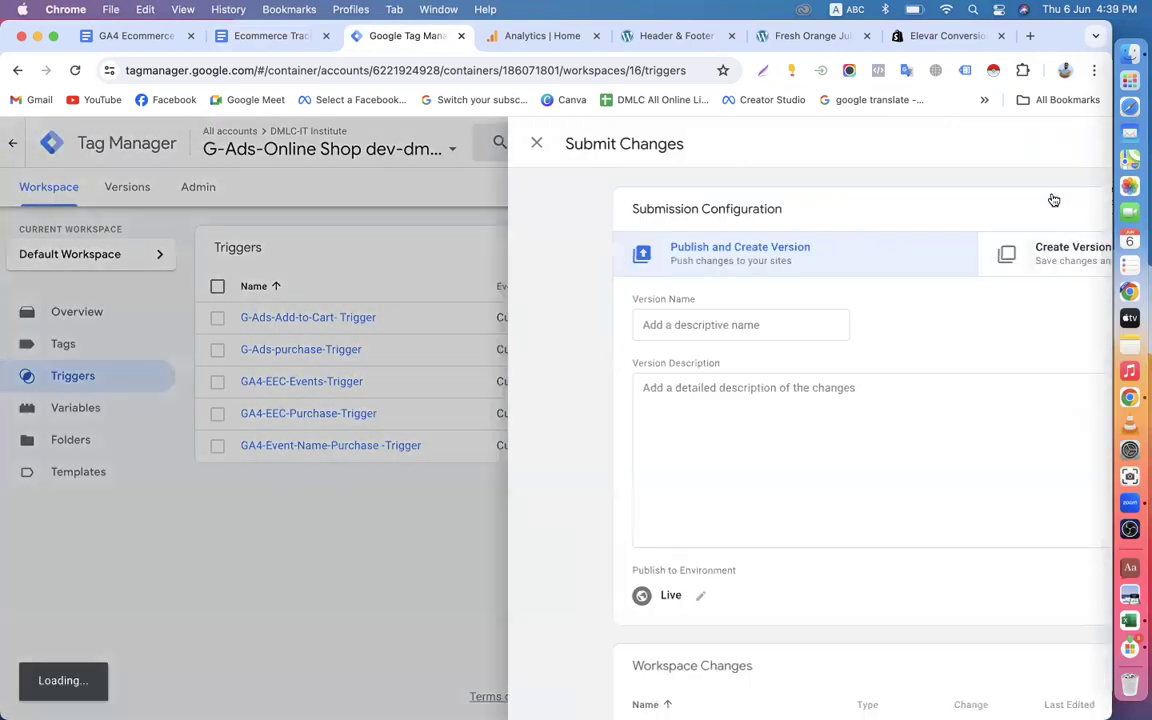
{"action": "left_click", "coordinate": [1050, 144]}
{"action": "left_click", "coordinate": [776, 612]}
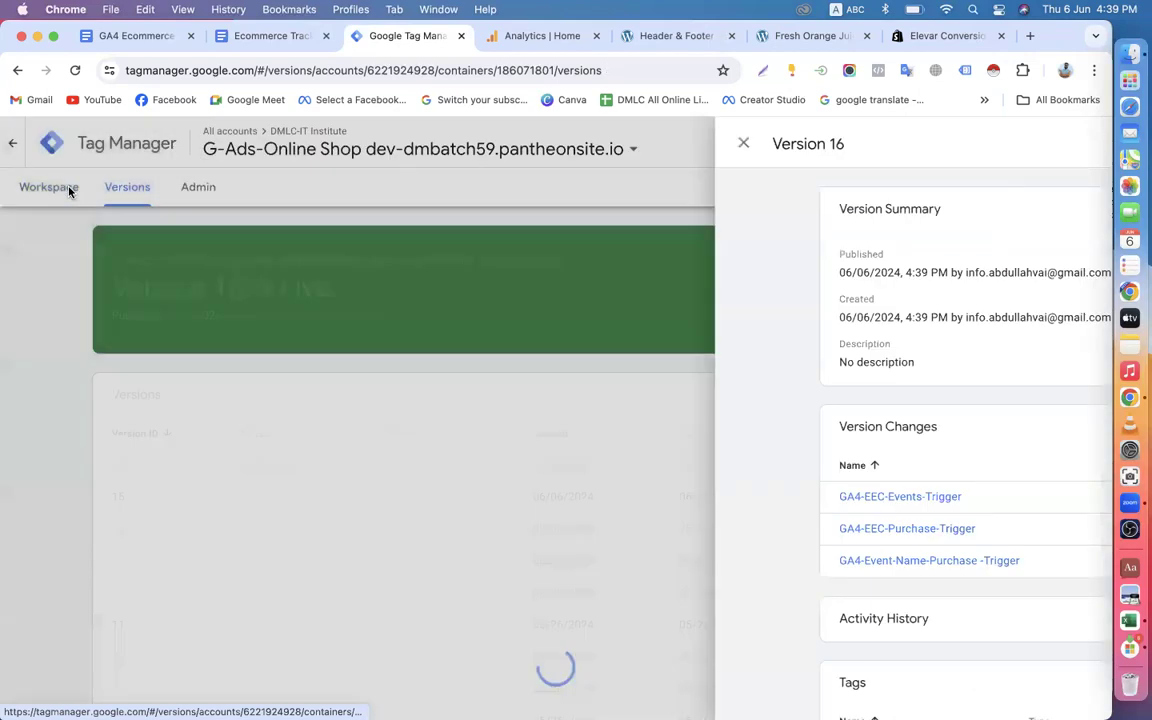
{"action": "left_click", "coordinate": [70, 191]}
{"action": "left_click", "coordinate": [70, 191]}
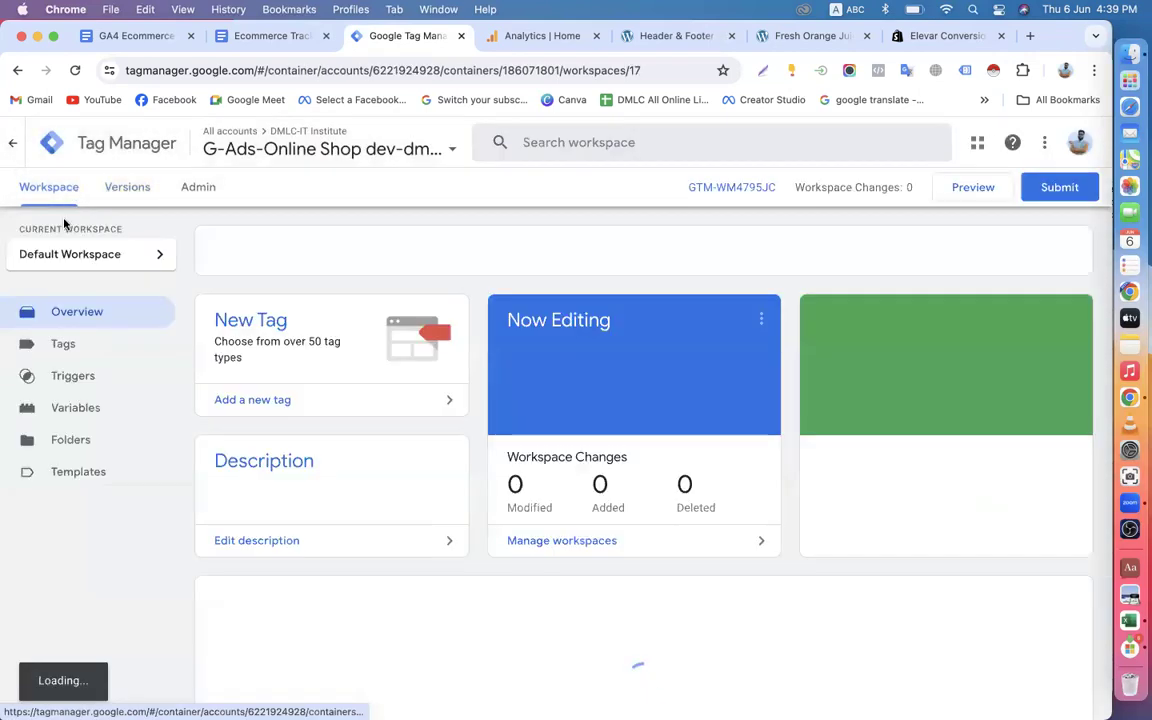
{"action": "left_click", "coordinate": [78, 373]}
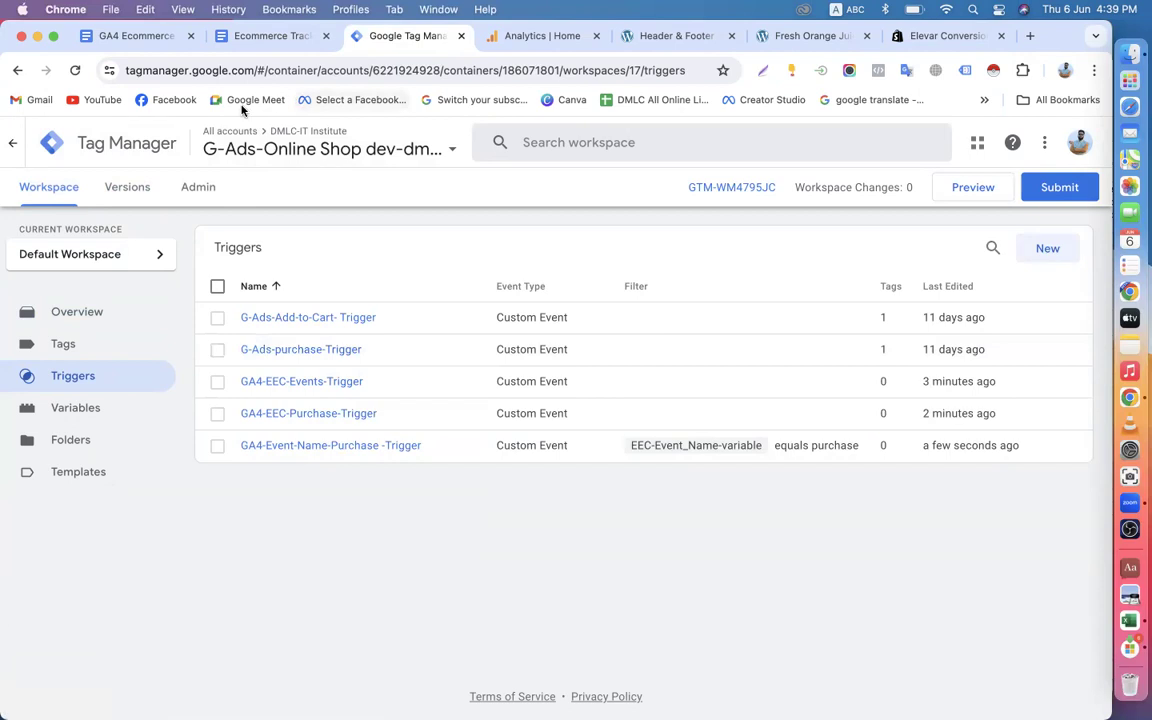
Review the document's Step-5 list of tags to create alongside the container's existing triggers.
{"action": "left_click", "coordinate": [257, 36]}
{"action": "scroll", "coordinate": [313, 347], "scroll_direction": "down", "scroll_amount": 10}
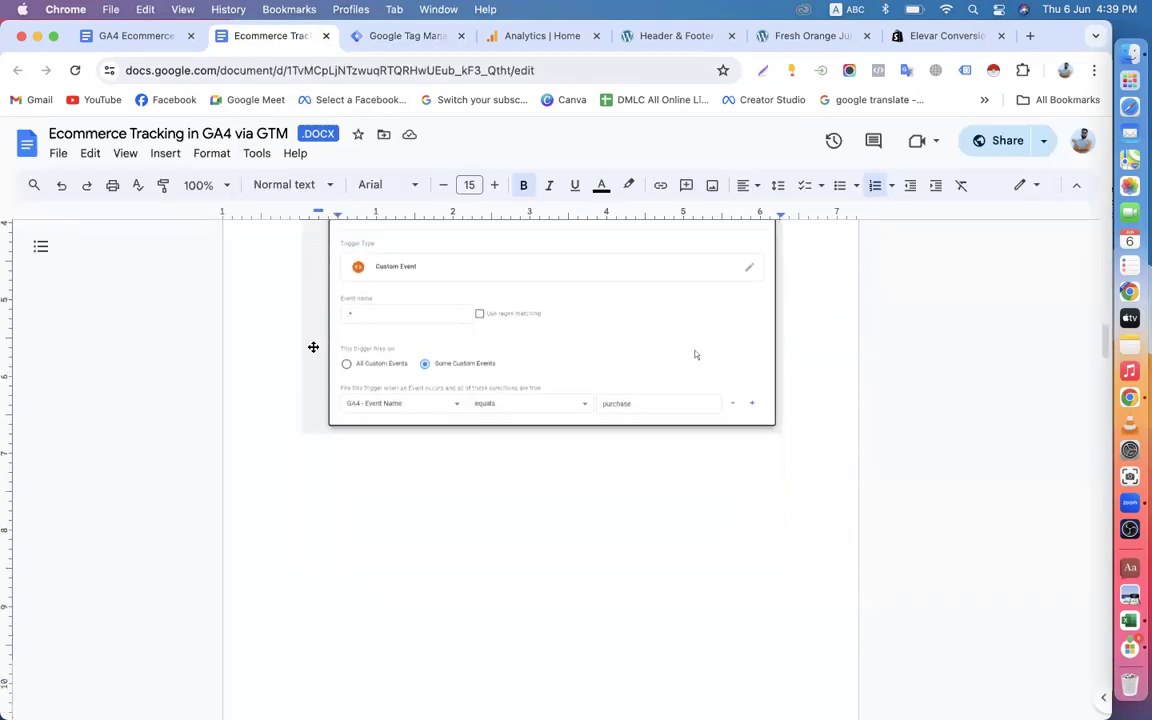
{"action": "scroll", "coordinate": [311, 346], "scroll_direction": "down", "scroll_amount": 2}
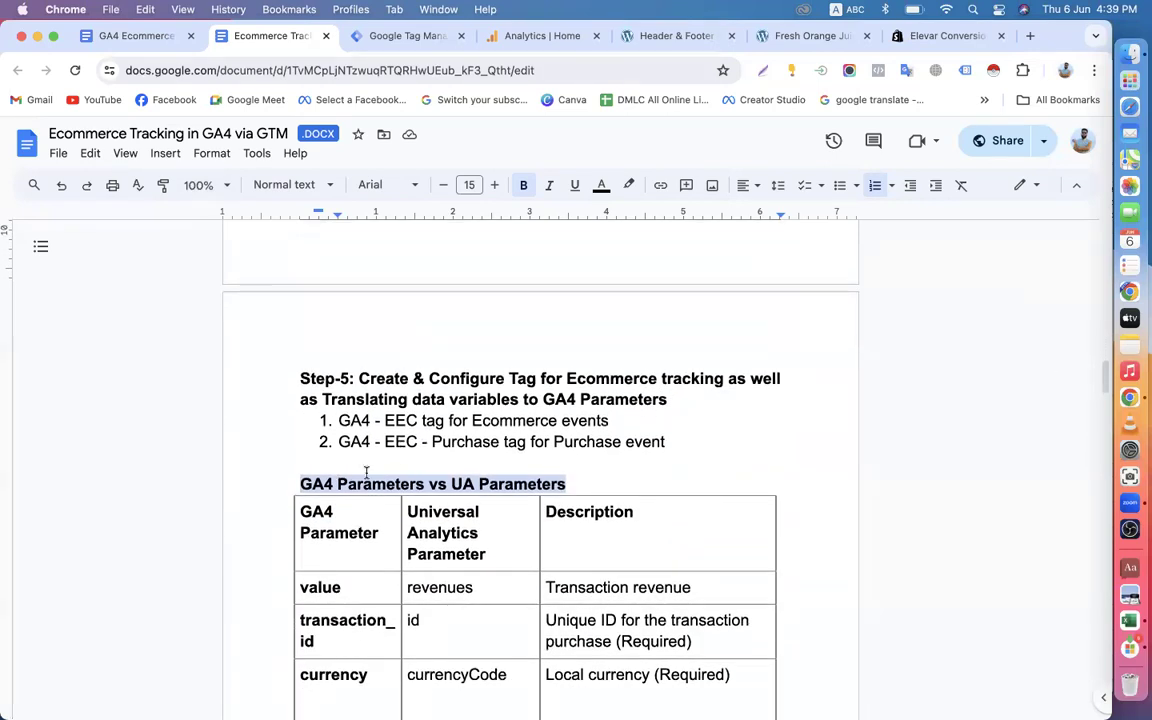
{"action": "left_click", "coordinate": [365, 35]}
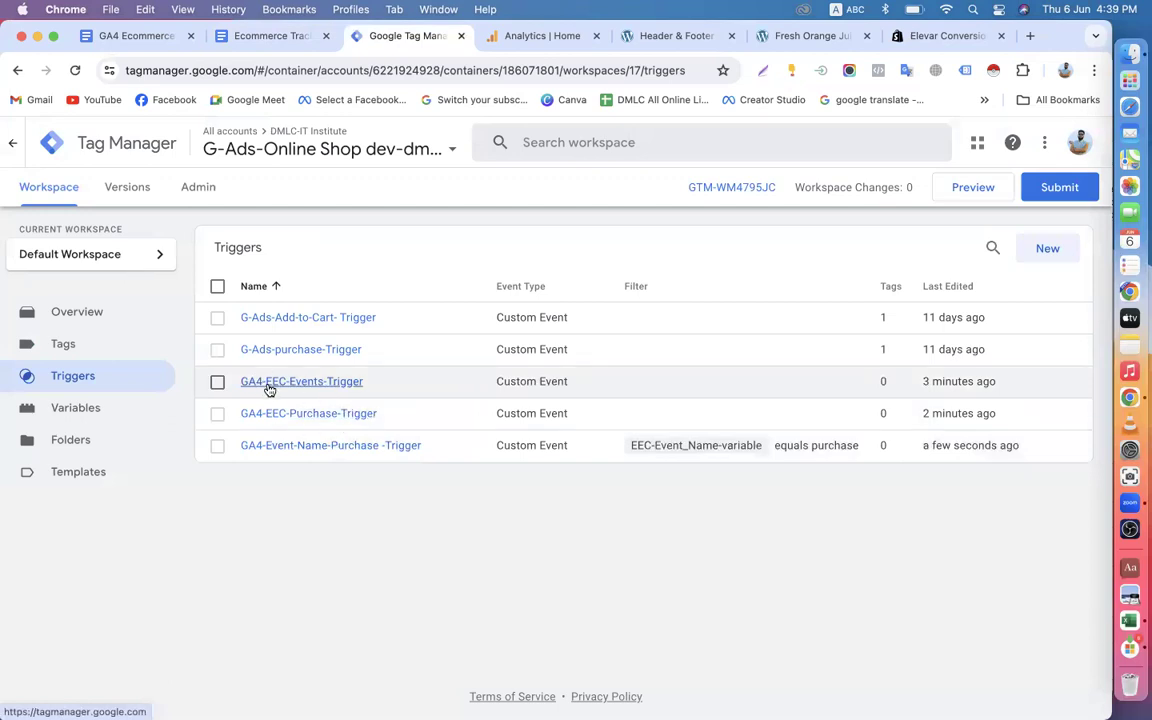
{"action": "left_click", "coordinate": [256, 35]}
{"action": "scroll", "coordinate": [369, 340], "scroll_direction": "down", "scroll_amount": 2}
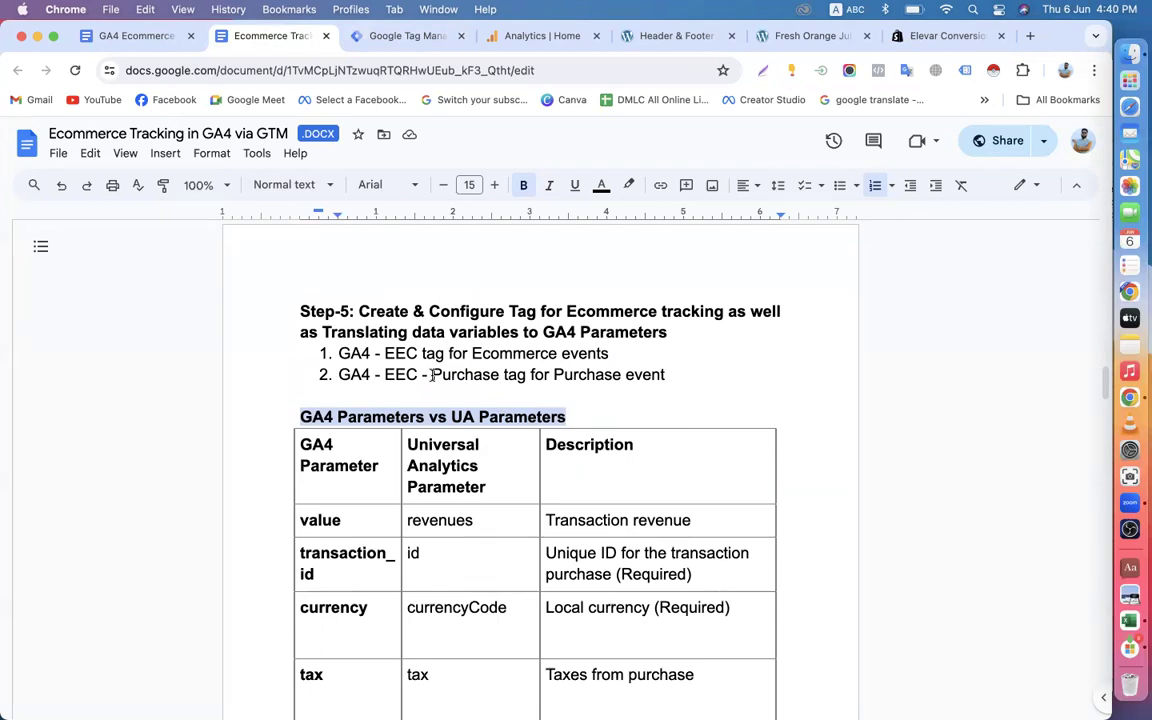
Read through the document's GA4 Parameters vs UA Parameters table and its Retail/Ecommerce events table.
{"action": "scroll", "coordinate": [432, 376], "scroll_direction": "down", "scroll_amount": 5}
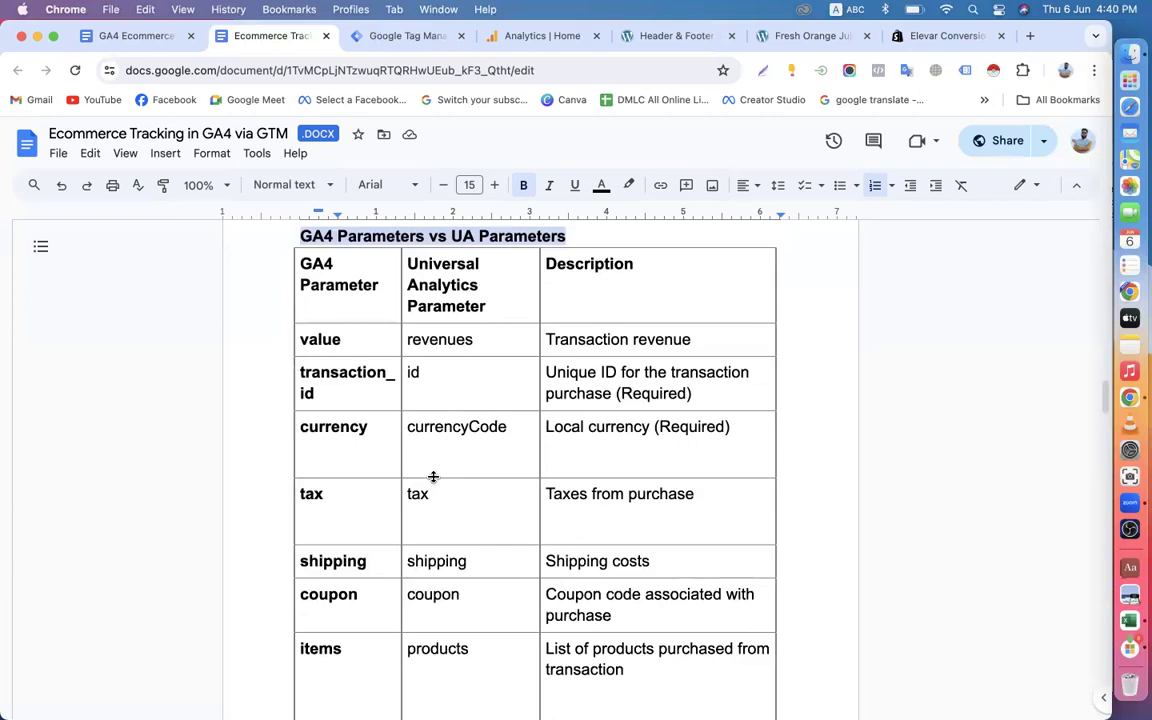
{"action": "scroll", "coordinate": [400, 430], "scroll_direction": "down", "scroll_amount": 6}
{"action": "scroll", "coordinate": [411, 391], "scroll_direction": "up", "scroll_amount": 11}
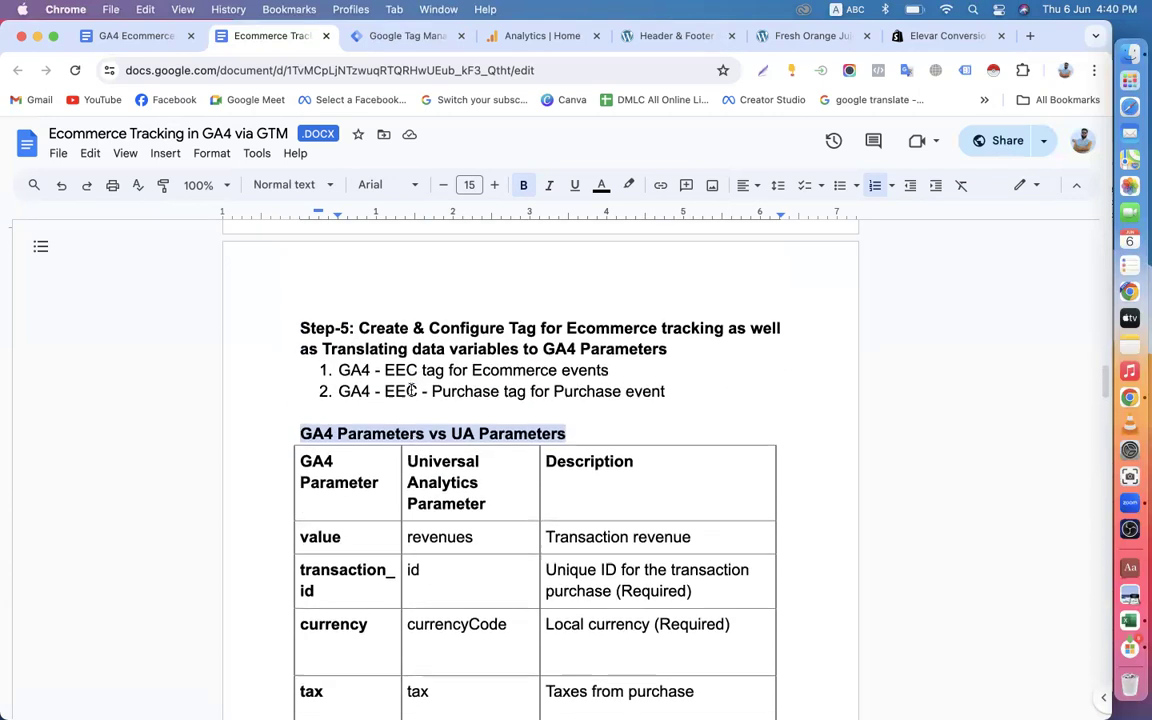
{"action": "scroll", "coordinate": [340, 432], "scroll_direction": "down", "scroll_amount": 2}
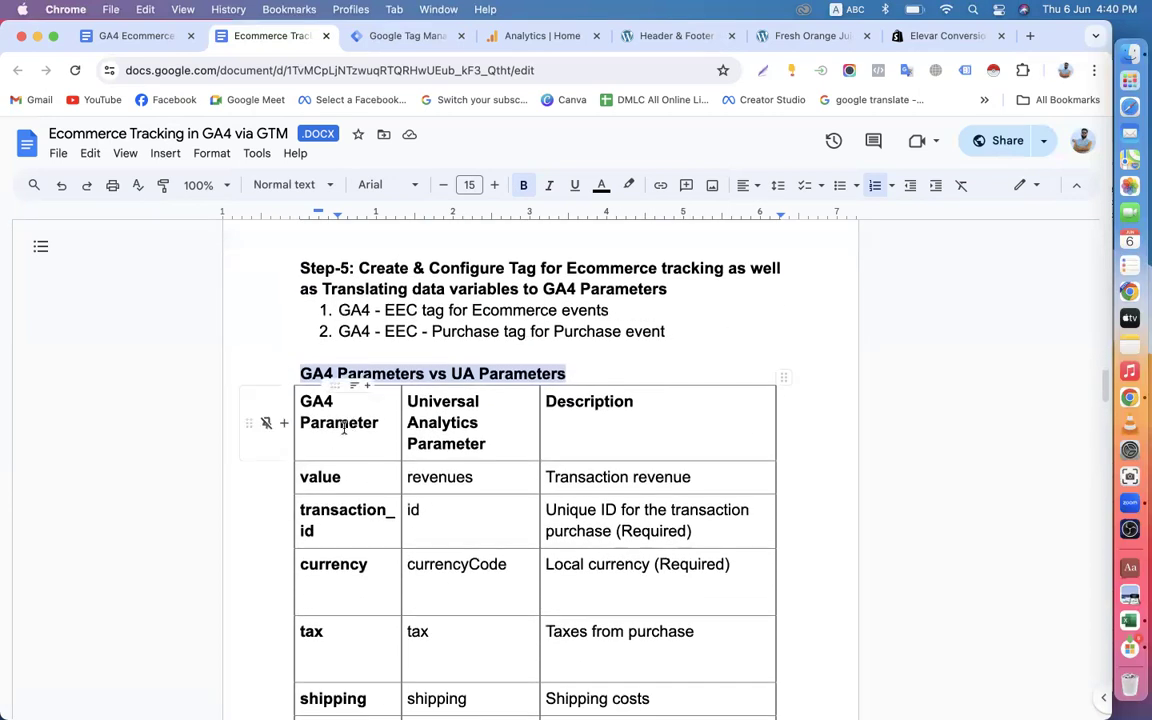
{"action": "scroll", "coordinate": [344, 427], "scroll_direction": "down", "scroll_amount": 5}
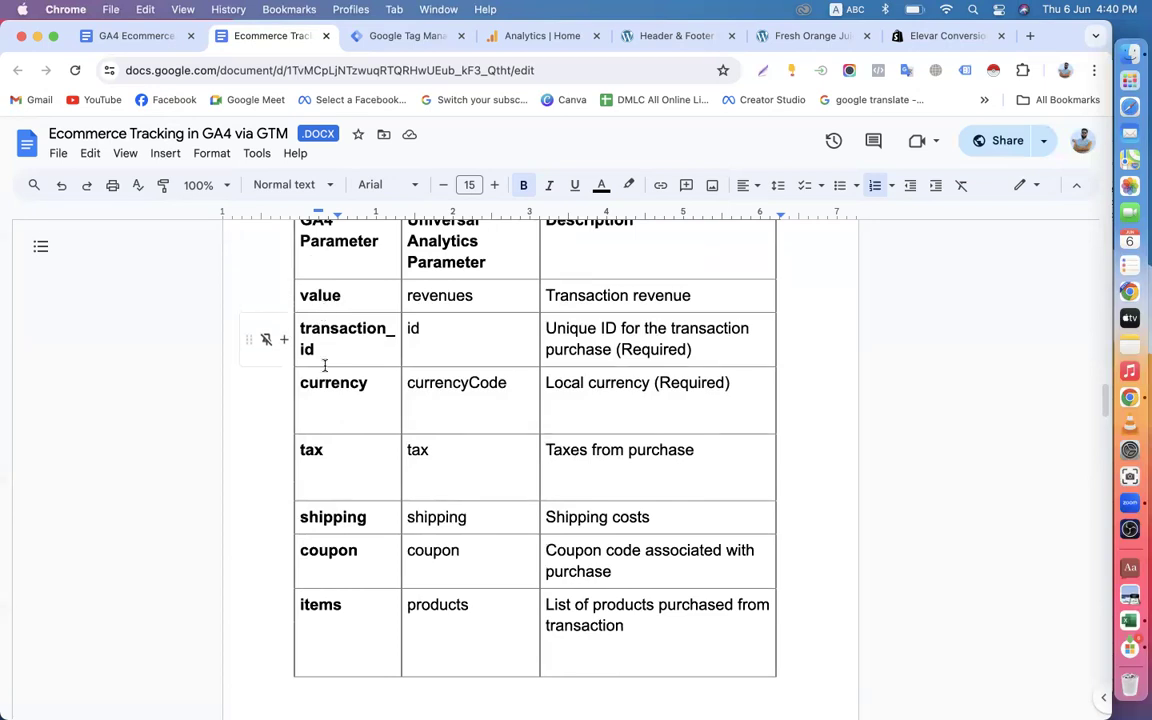
{"action": "scroll", "coordinate": [325, 500], "scroll_direction": "down", "scroll_amount": 3}
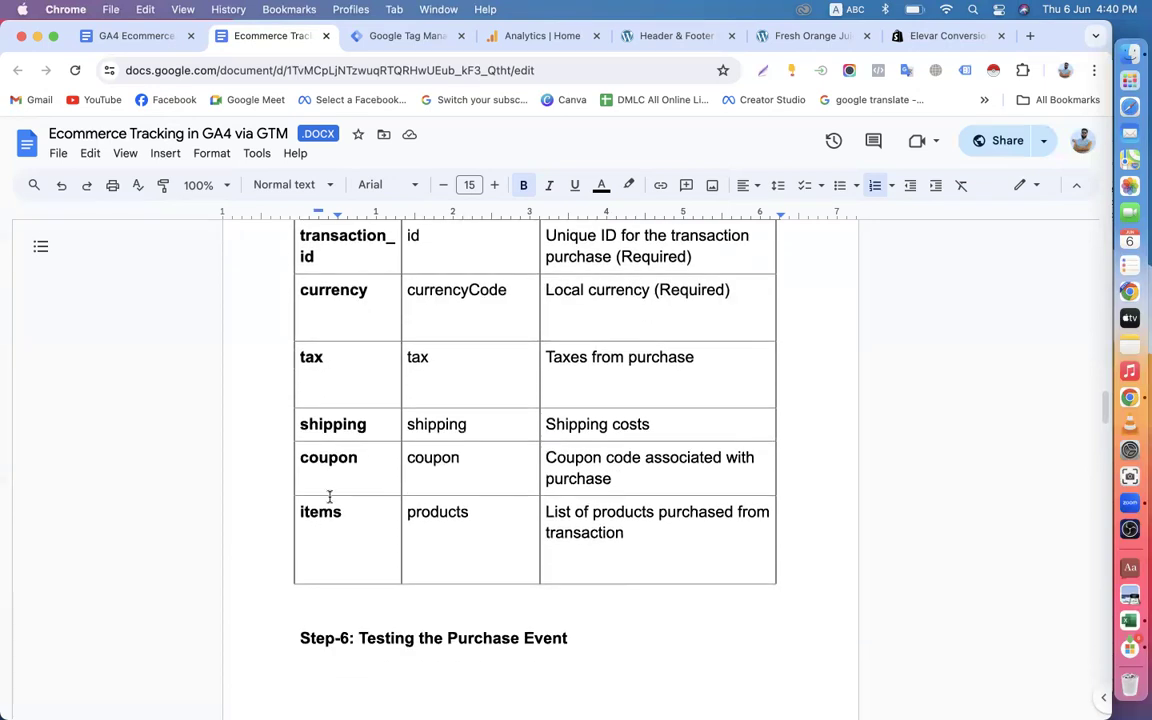
{"action": "scroll", "coordinate": [340, 525], "scroll_direction": "down", "scroll_amount": 7}
{"action": "scroll", "coordinate": [340, 525], "scroll_direction": "down", "scroll_amount": 4}
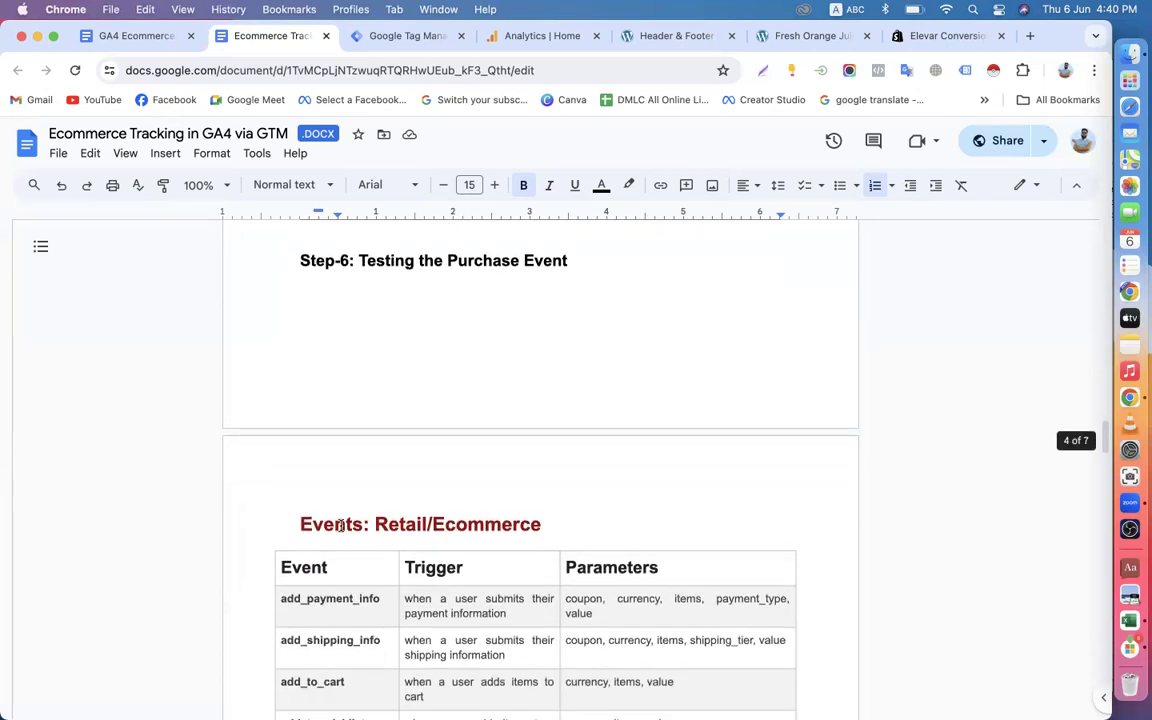
{"action": "scroll", "coordinate": [338, 524], "scroll_direction": "down", "scroll_amount": 6}
{"action": "scroll", "coordinate": [349, 500], "scroll_direction": "down", "scroll_amount": 7}
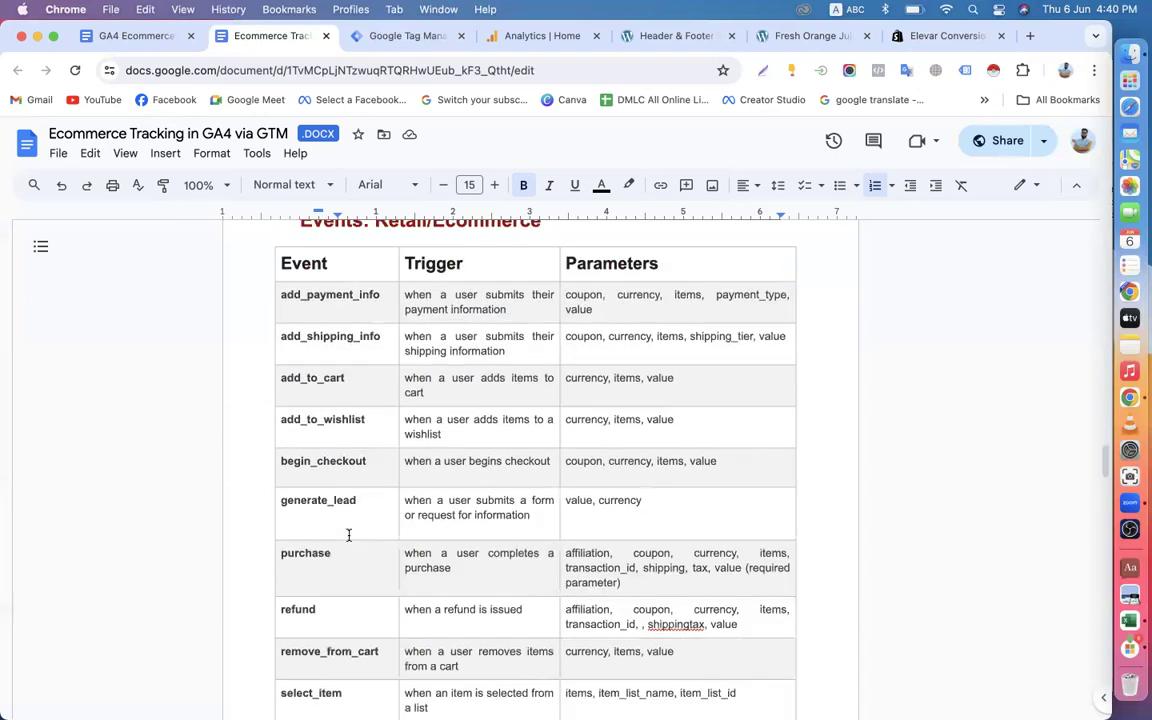
{"action": "scroll", "coordinate": [348, 536], "scroll_direction": "up", "scroll_amount": 6}
{"action": "scroll", "coordinate": [348, 536], "scroll_direction": "up", "scroll_amount": 12}
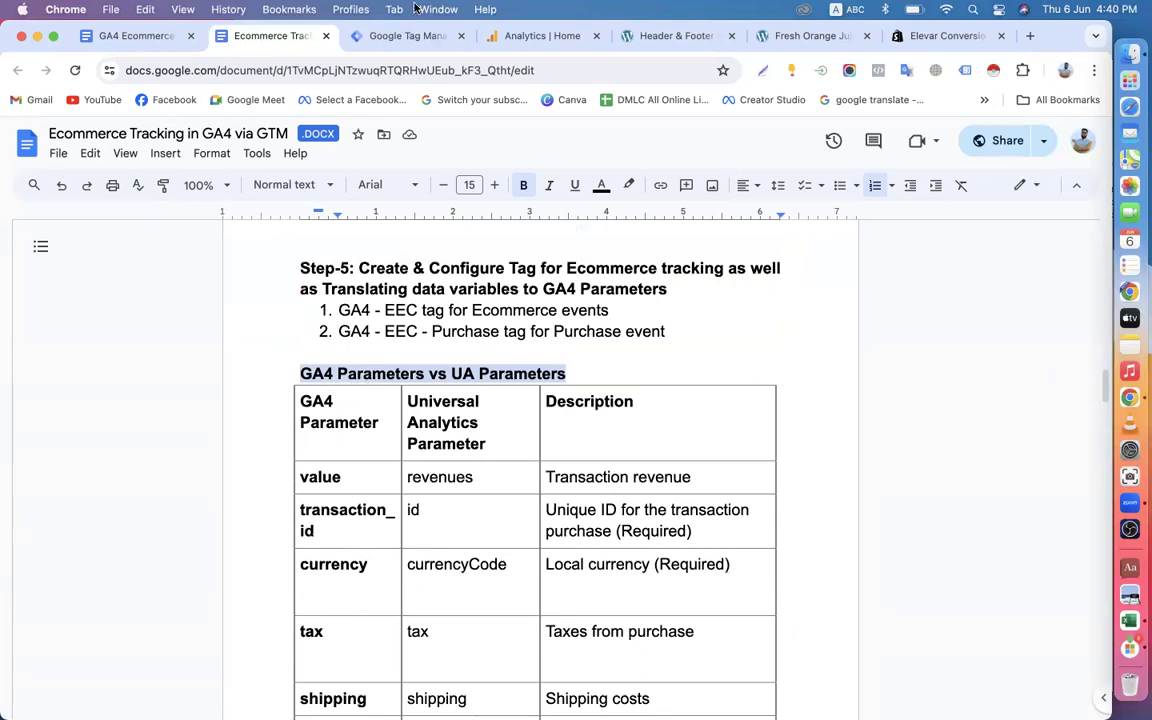
{"action": "left_click", "coordinate": [385, 38]}
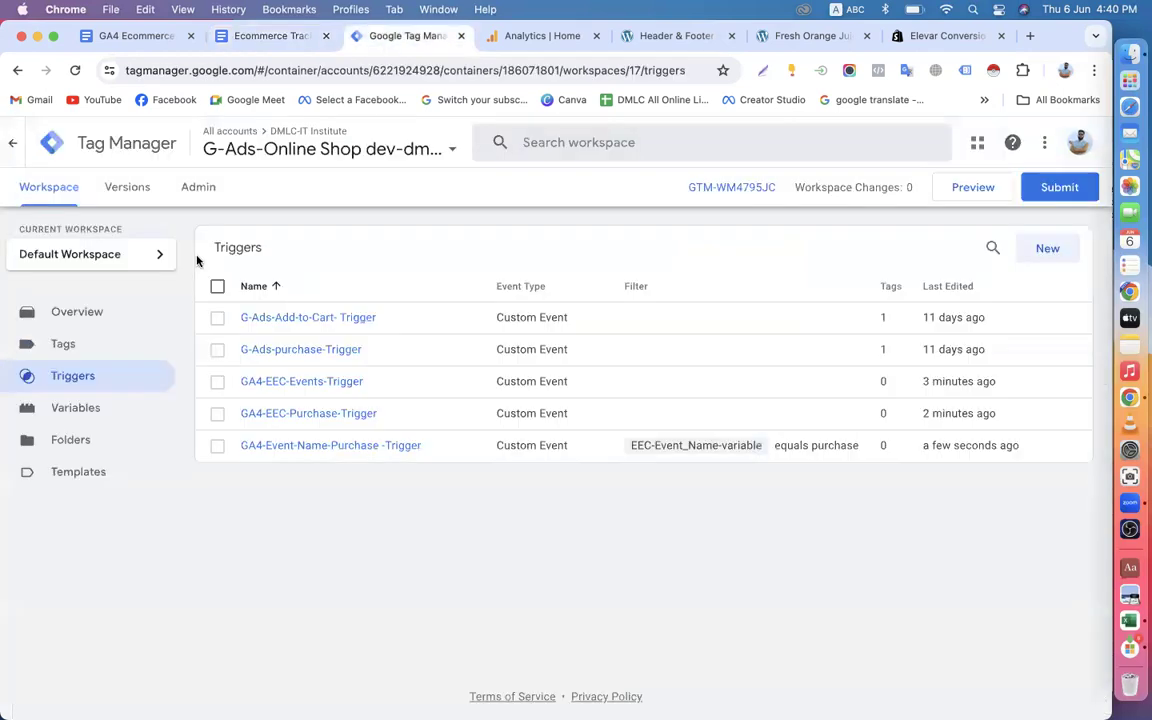
{"action": "left_click", "coordinate": [89, 409]}
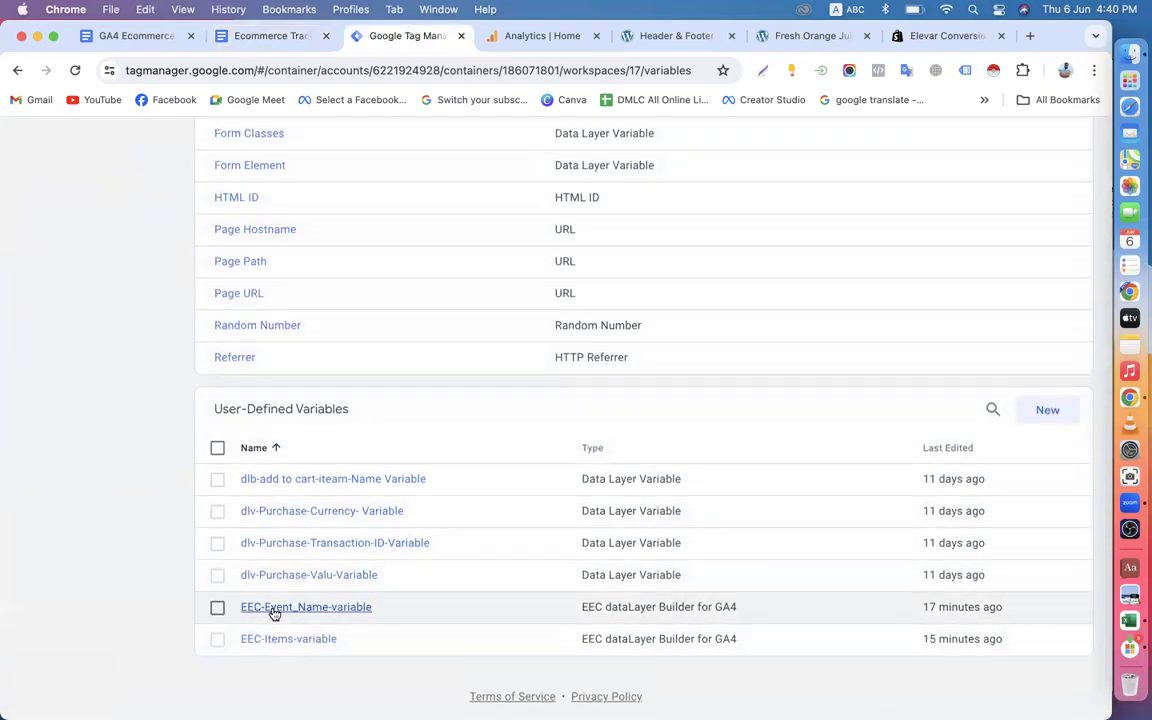
{"action": "left_click", "coordinate": [285, 610]}
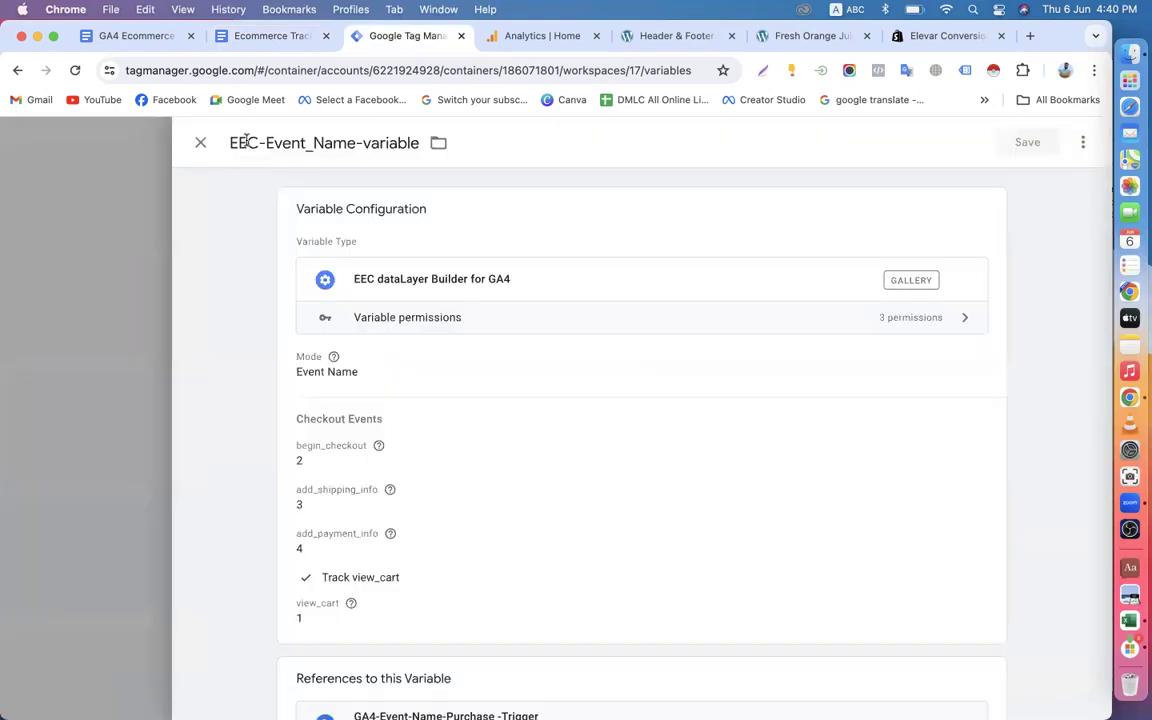
{"action": "left_click", "coordinate": [210, 135]}
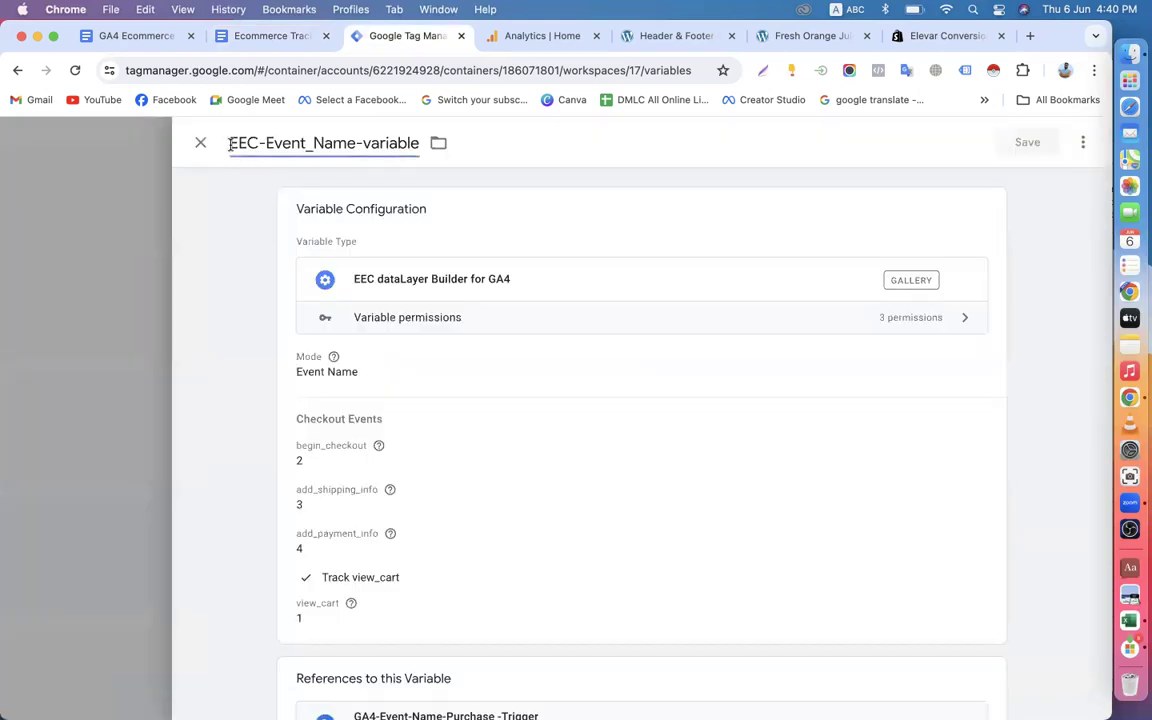
{"action": "type", "text": "Ga"}
{"action": "key", "text": "BackSpace"}
{"action": "type", "text": "A4-"}
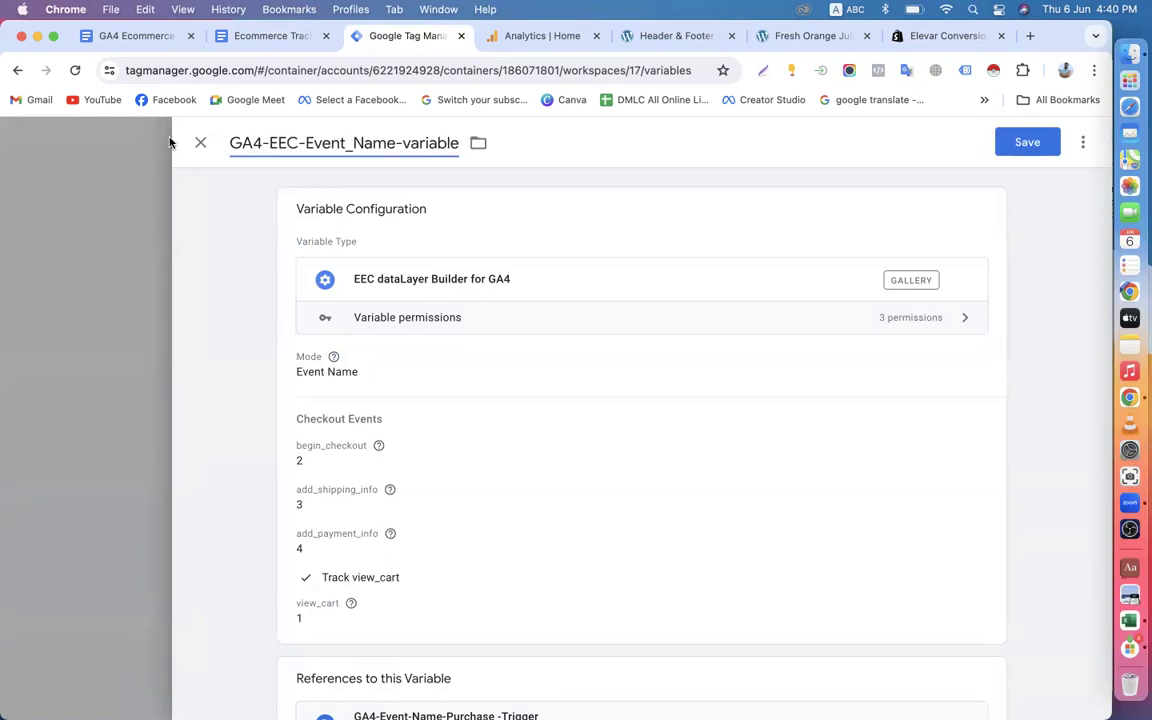
{"action": "left_click", "coordinate": [200, 142]}
{"action": "left_click", "coordinate": [666, 333]}
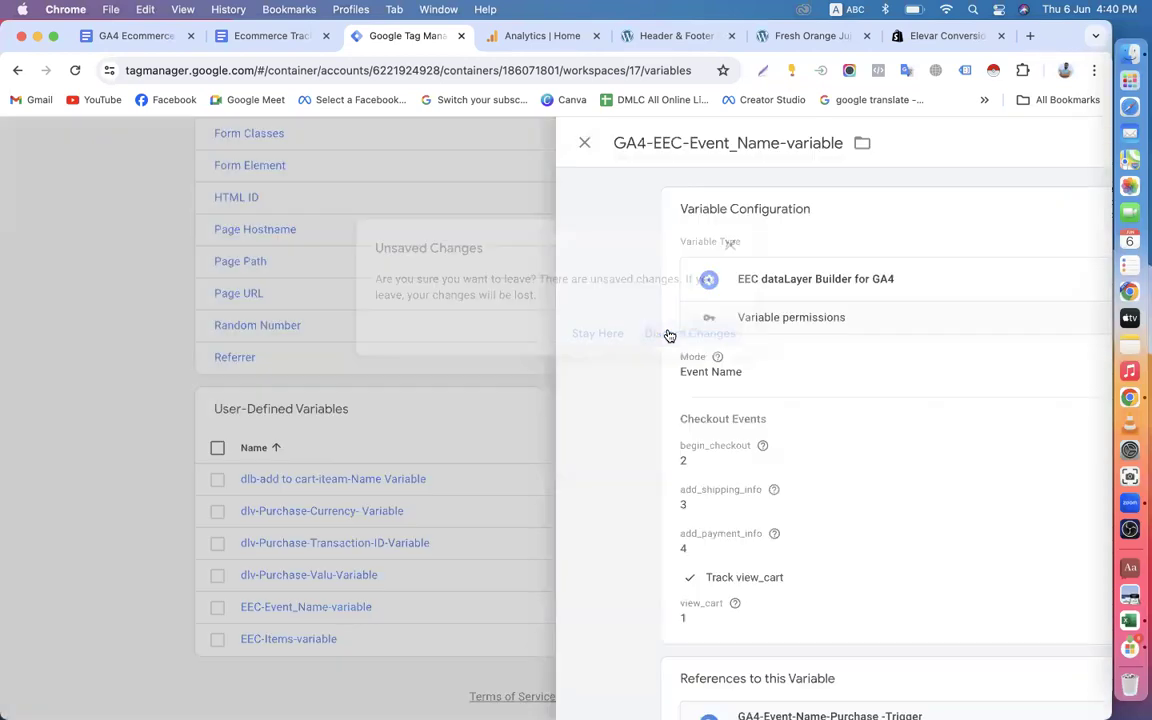
Start a new tag in the container and copy the name "GA4 - EEC" from the document's Step-5 list.
{"action": "left_click", "coordinate": [80, 351]}
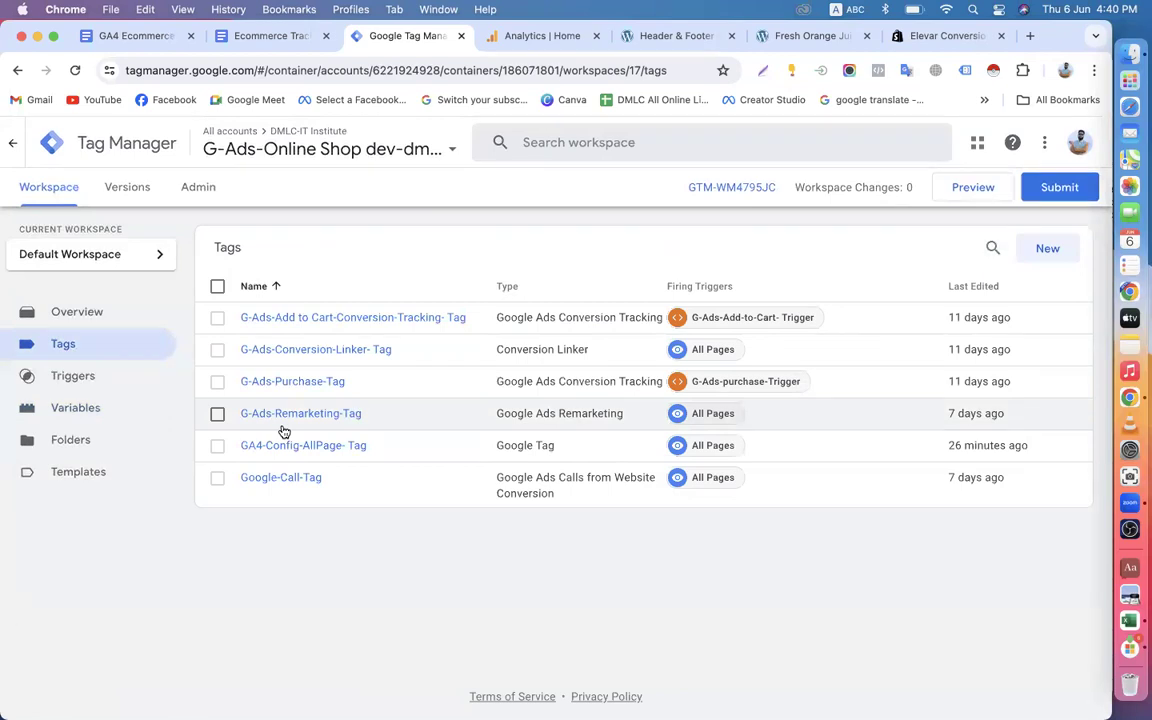
{"action": "left_click", "coordinate": [1050, 250]}
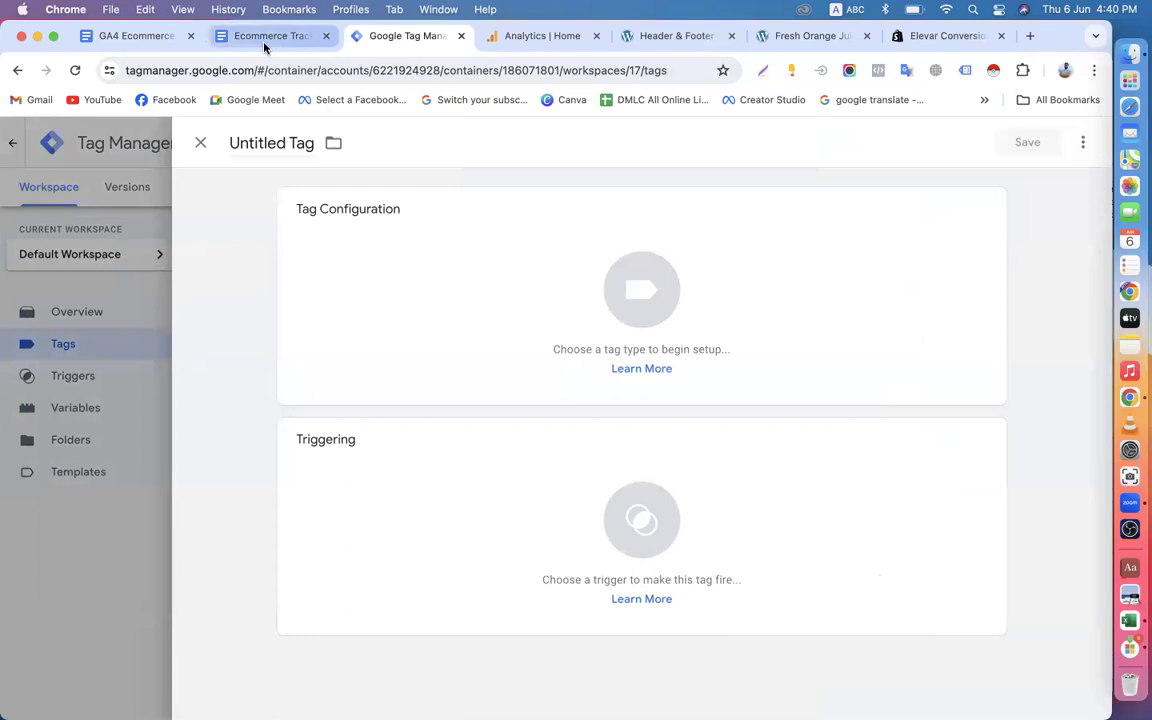
{"action": "left_click", "coordinate": [267, 38]}
{"action": "scroll", "coordinate": [339, 378], "scroll_direction": "up", "scroll_amount": 2}
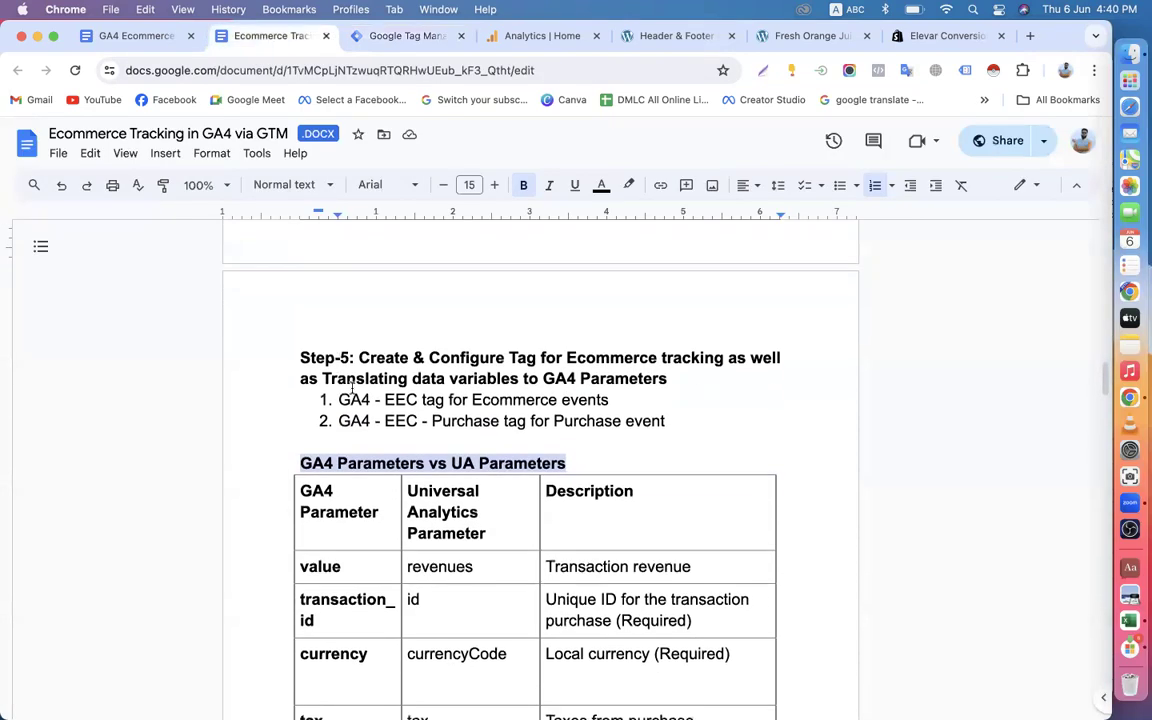
{"action": "left_click_drag", "start_coordinate": [337, 398], "coordinate": [416, 398]}
{"action": "right_click", "coordinate": [416, 398]}
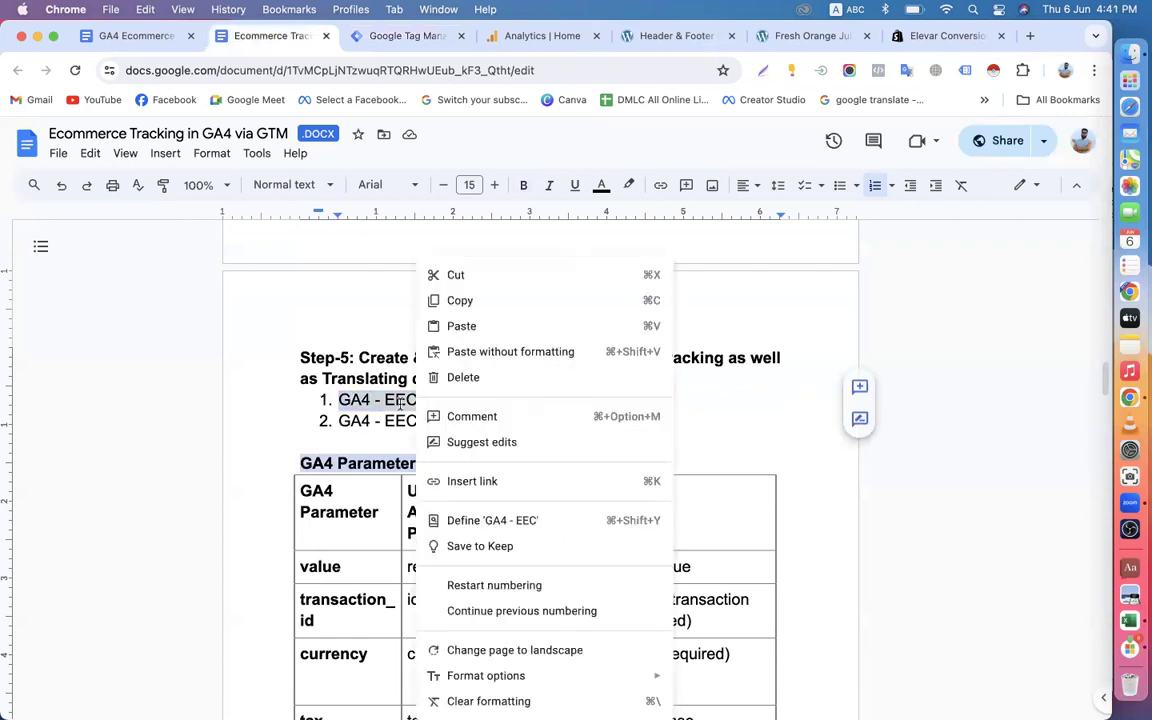
{"action": "left_click", "coordinate": [440, 272]}
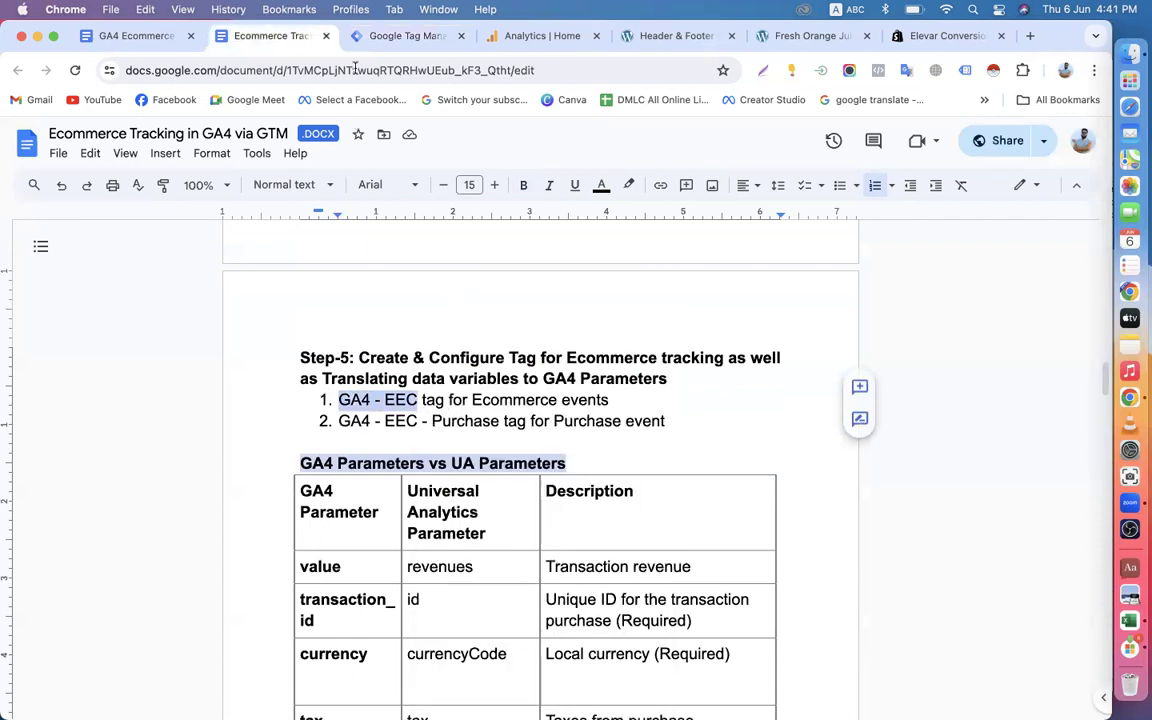
Name the new tag in Tag Manager "GA4 - EEC-Events-Tag", using the copied text as its prefix.
{"action": "left_click", "coordinate": [386, 38]}
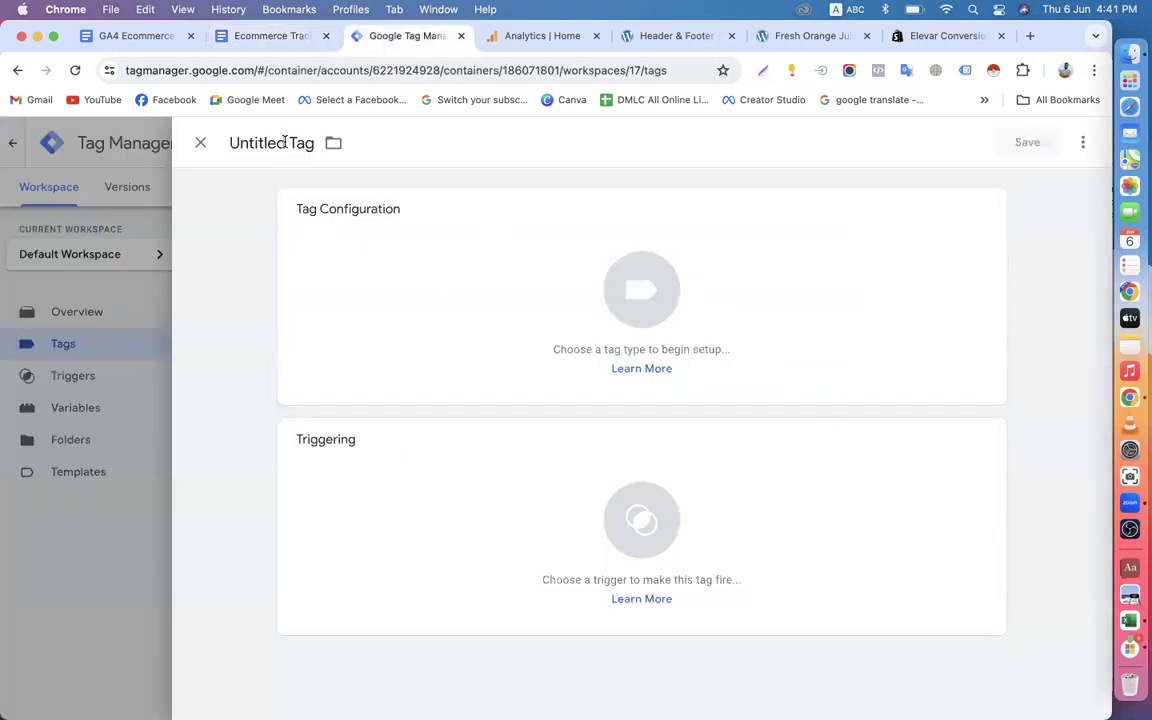
{"action": "left_click_drag", "start_coordinate": [287, 143], "coordinate": [194, 147]}
{"action": "key", "text": "super+v"}
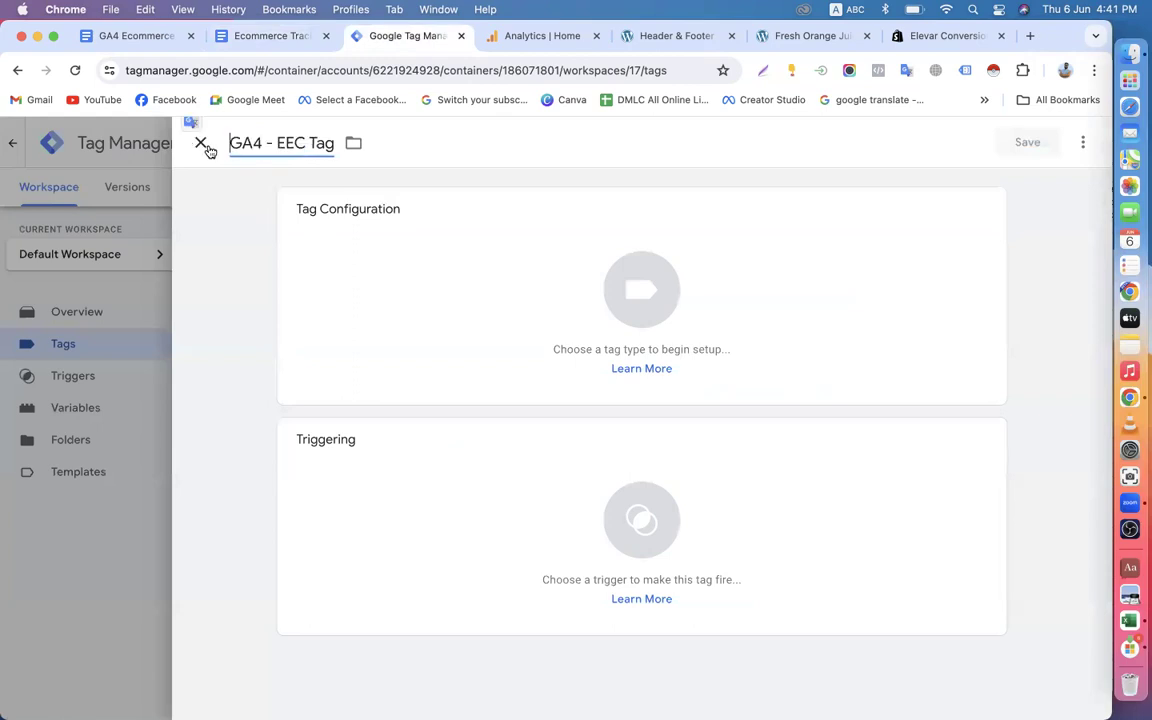
{"action": "left_click", "coordinate": [308, 143]}
{"action": "type", "text": "-"}
{"action": "type", "text": "Events"}
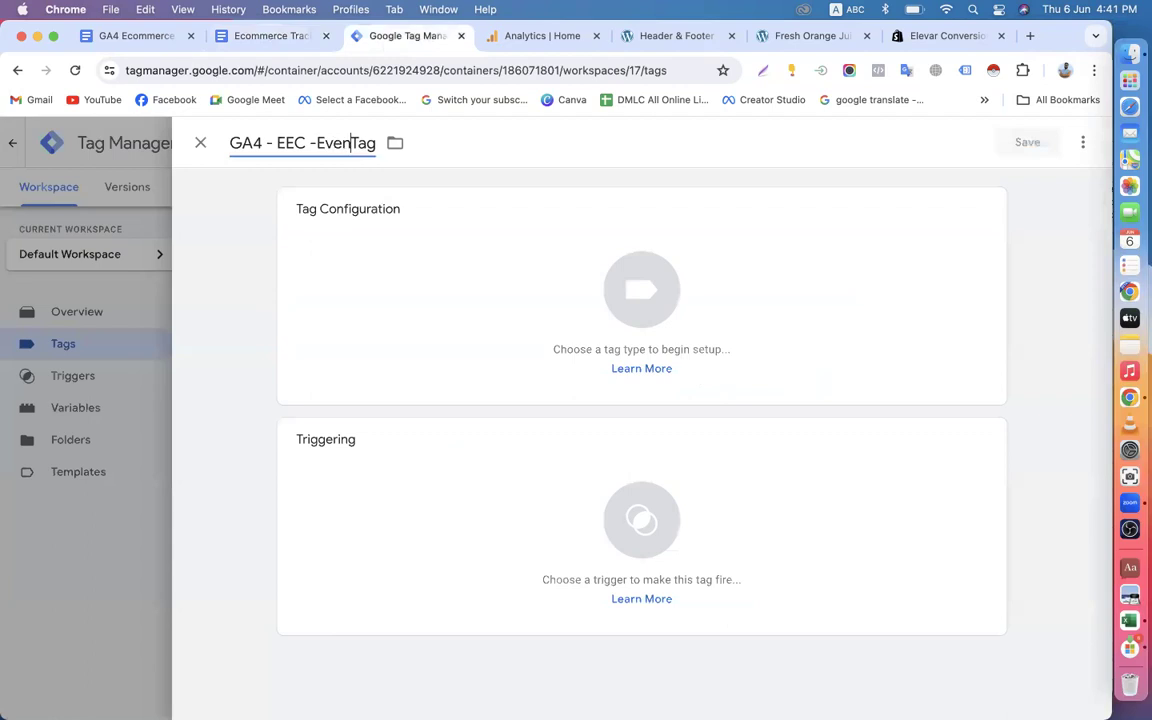
{"action": "type", "text": "-"}
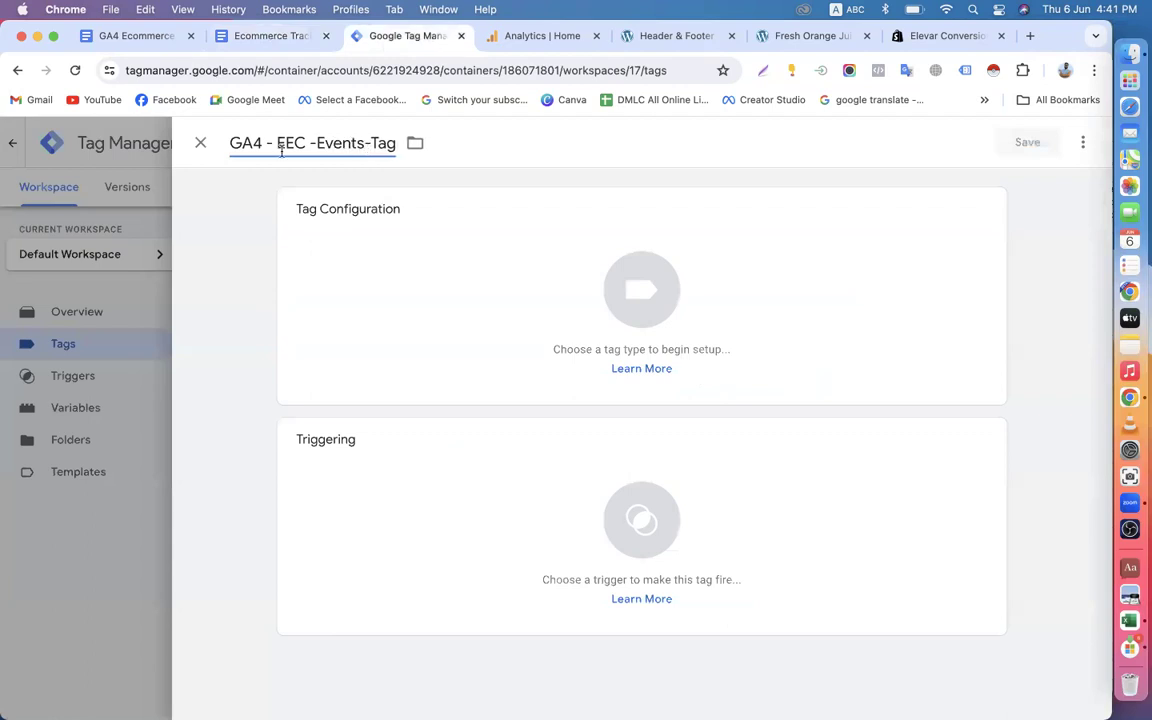
{"action": "key", "text": "BackSpace"}
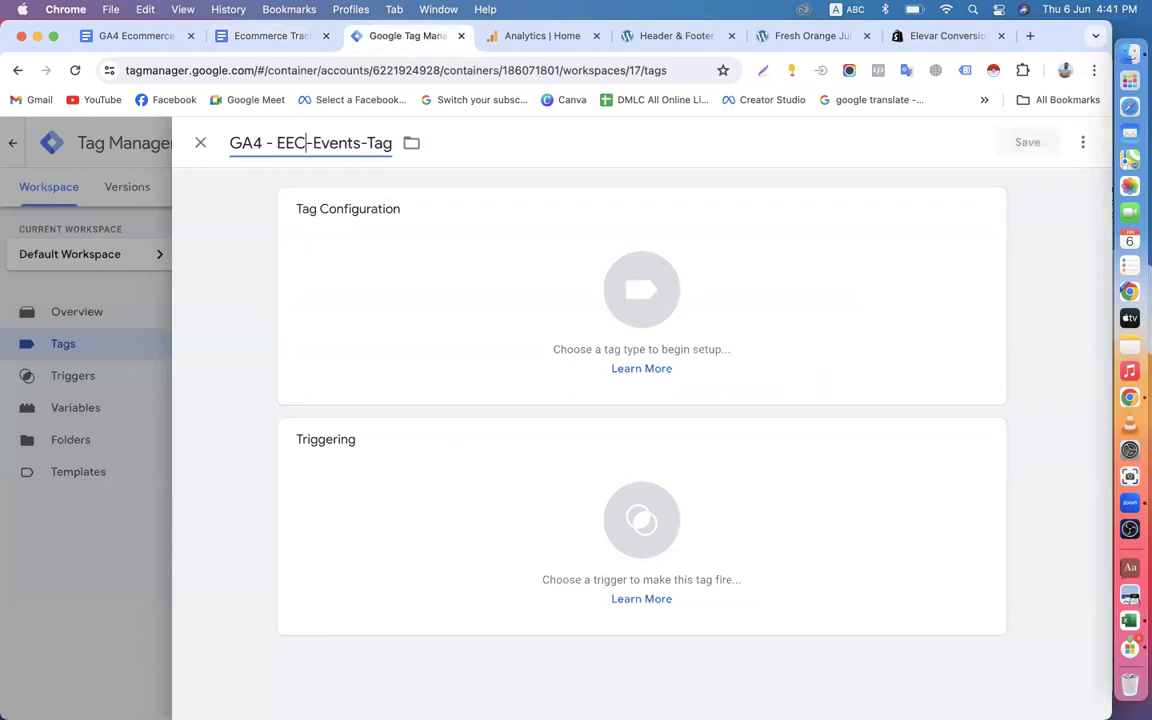
Set the tag type of GA4 - EEC-Events-Tag to Google Analytics: GA4 Event.
{"action": "left_click", "coordinate": [609, 283]}
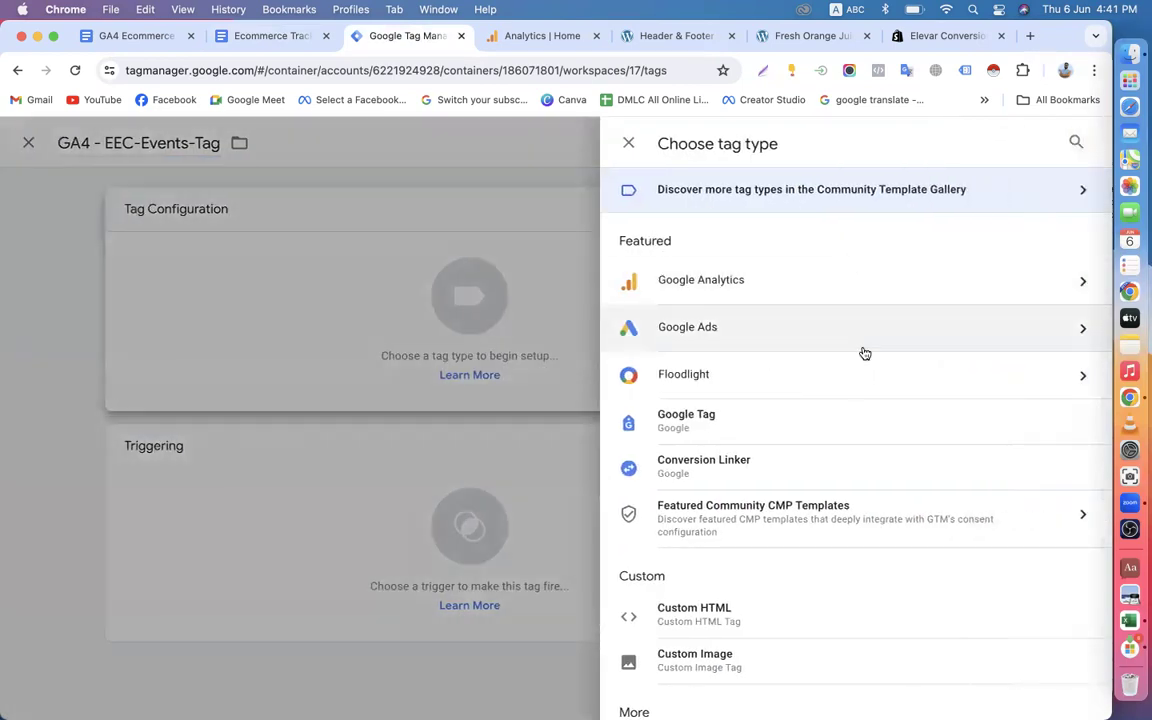
{"action": "left_click", "coordinate": [1077, 142]}
{"action": "type", "text": "g"}
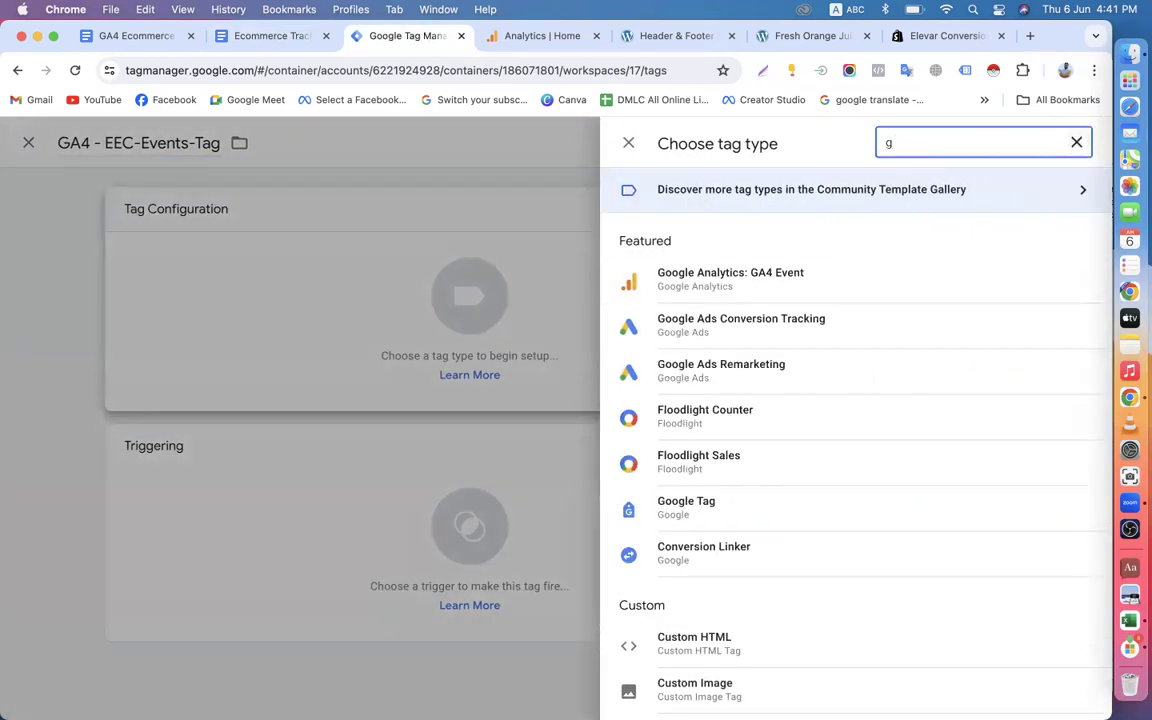
{"action": "left_click", "coordinate": [820, 285]}
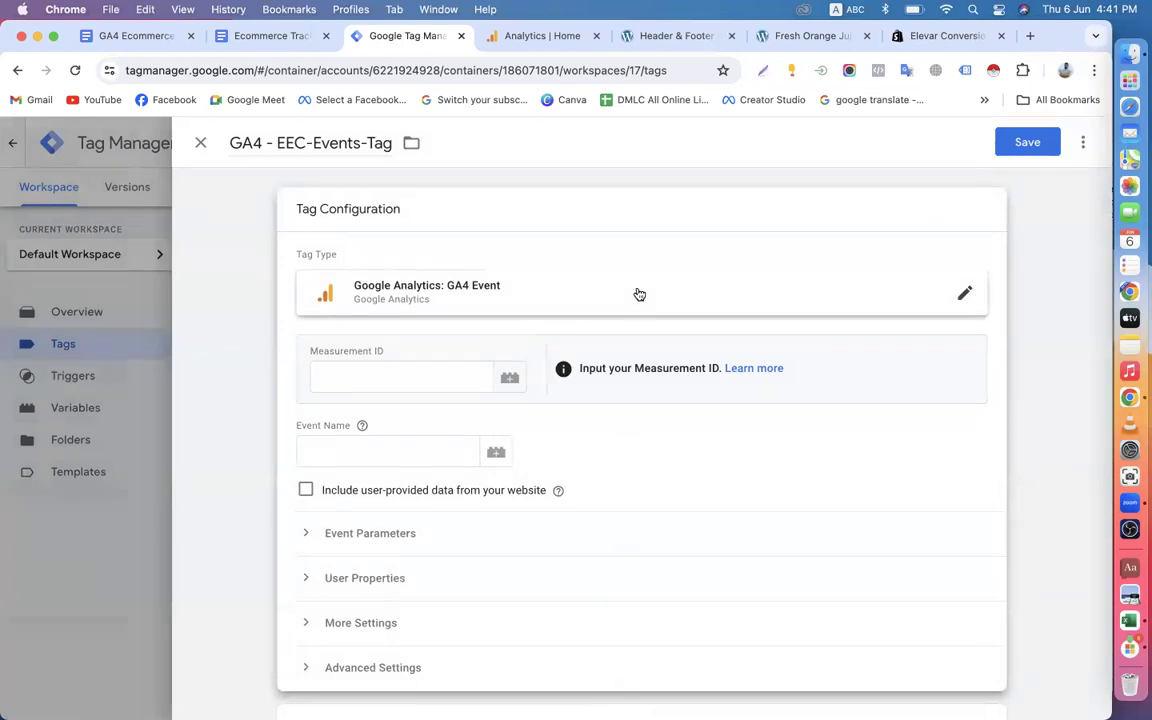
Look through the container's variables for one that could fill the tag's Measurement ID.
{"action": "left_click", "coordinate": [430, 381]}
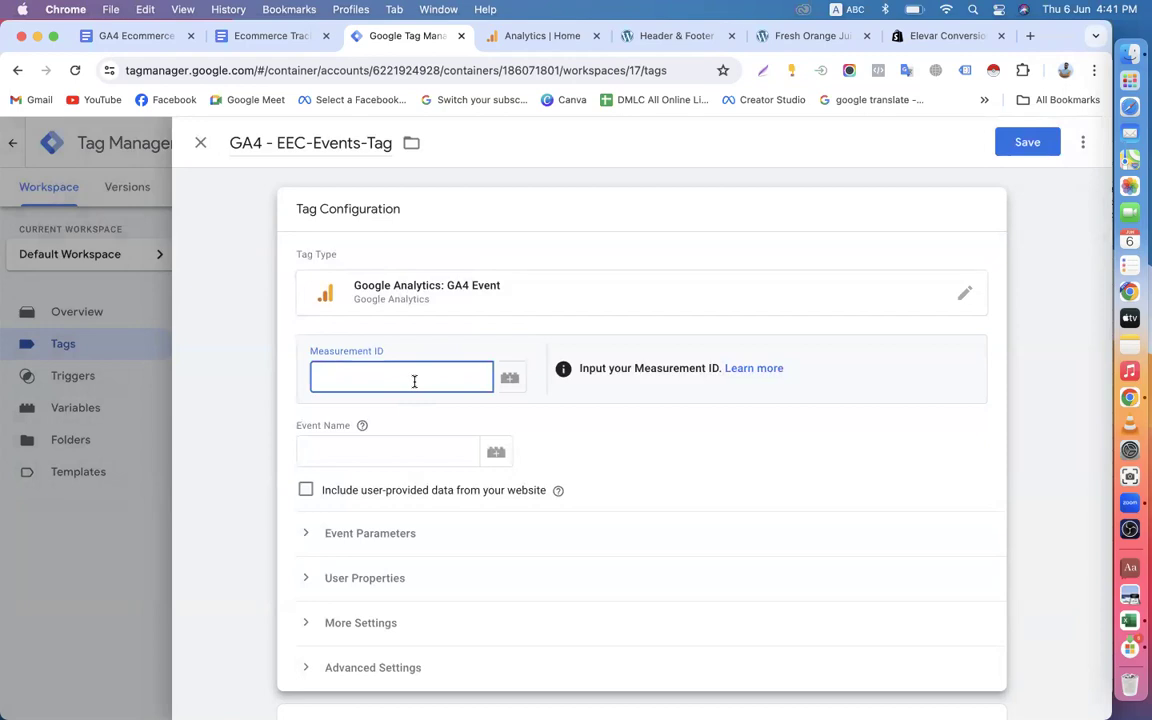
{"action": "left_click", "coordinate": [510, 375]}
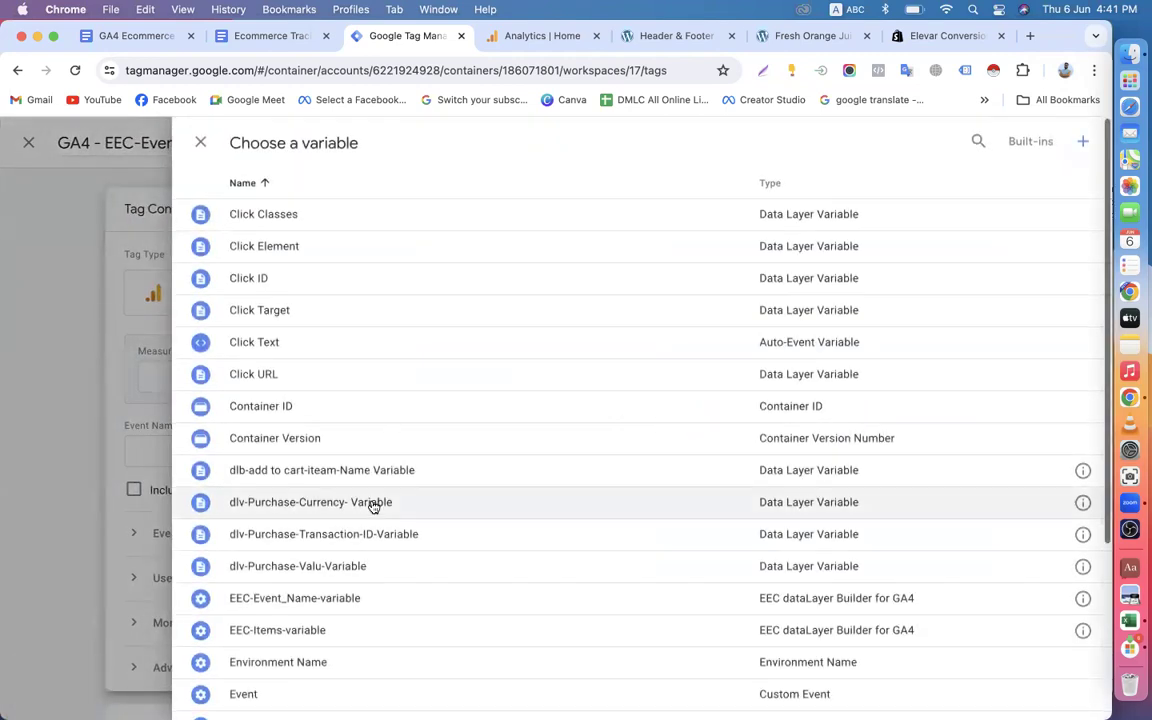
{"action": "scroll", "coordinate": [373, 505], "scroll_direction": "down", "scroll_amount": 5}
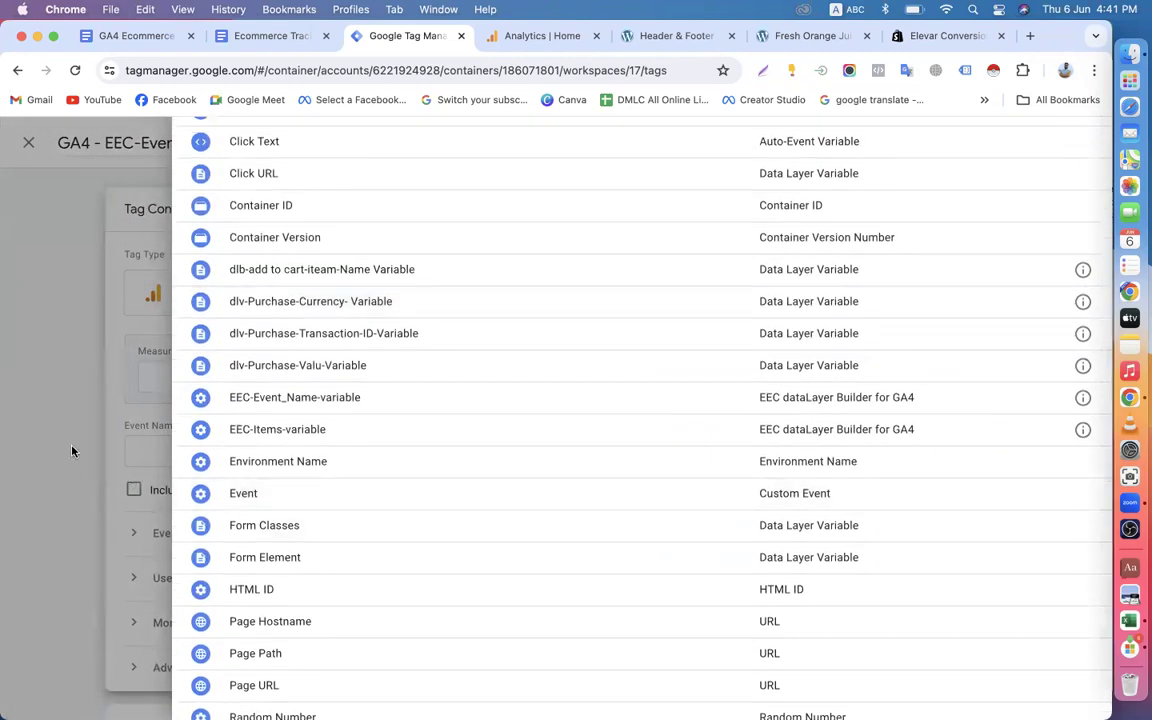
{"action": "left_click", "coordinate": [72, 451]}
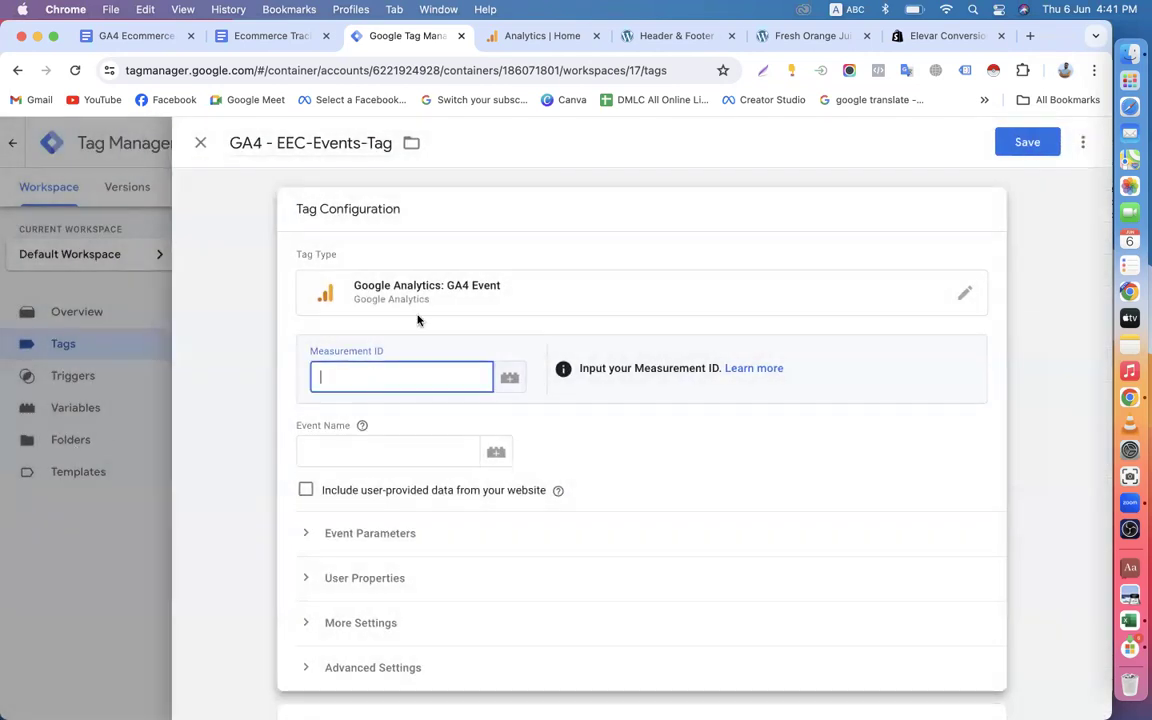
Switch to Google Analytics and copy the Measurement ID from the details of the Ga4 online dev52 web stream.
{"action": "left_click", "coordinate": [545, 35]}
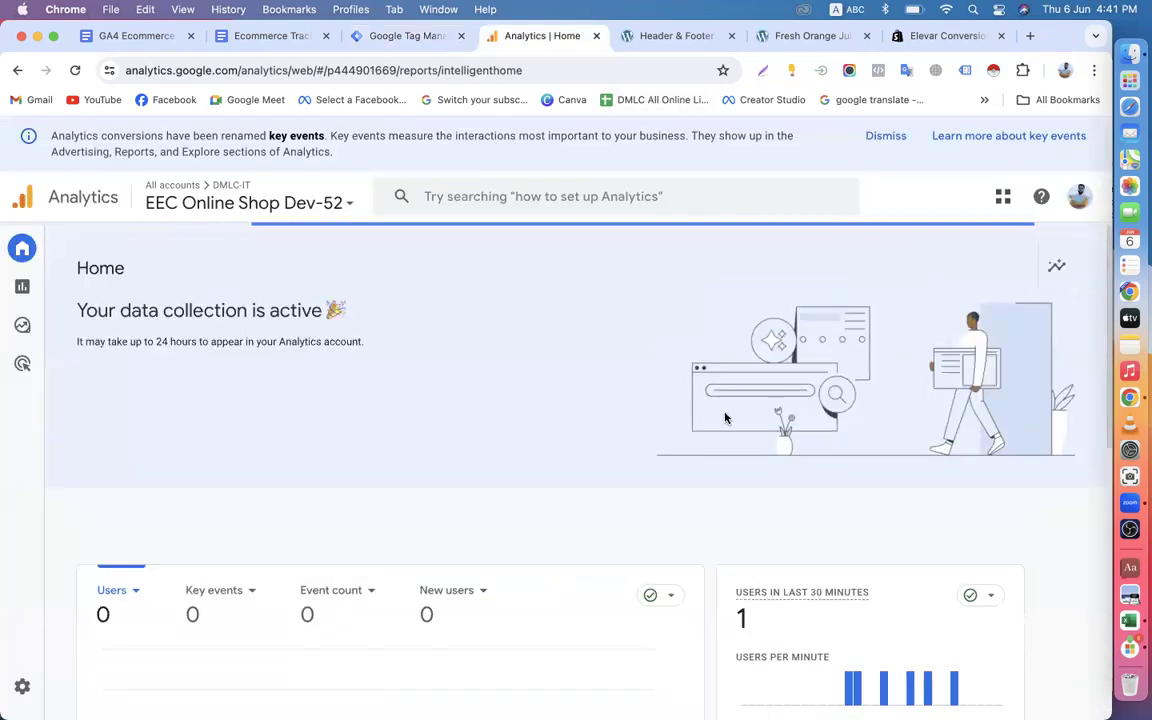
{"action": "scroll", "coordinate": [463, 334], "scroll_direction": "down", "scroll_amount": 5}
{"action": "mouse_move", "coordinate": [82, 378]}
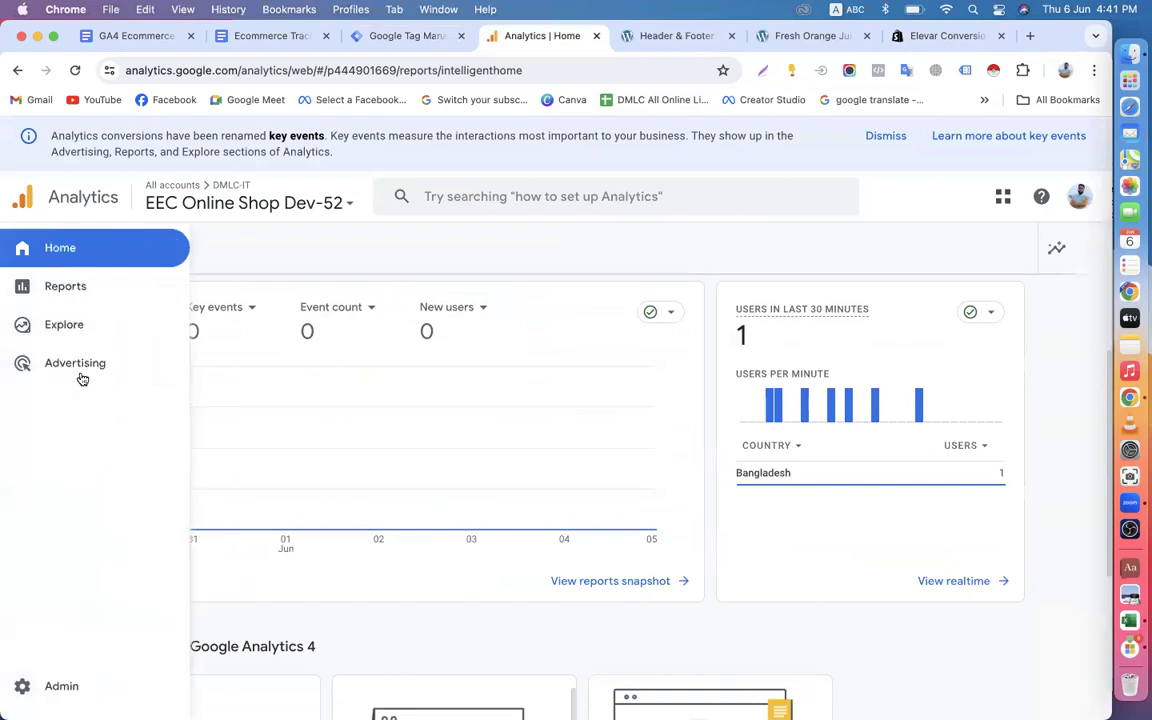
{"action": "left_click", "coordinate": [85, 295]}
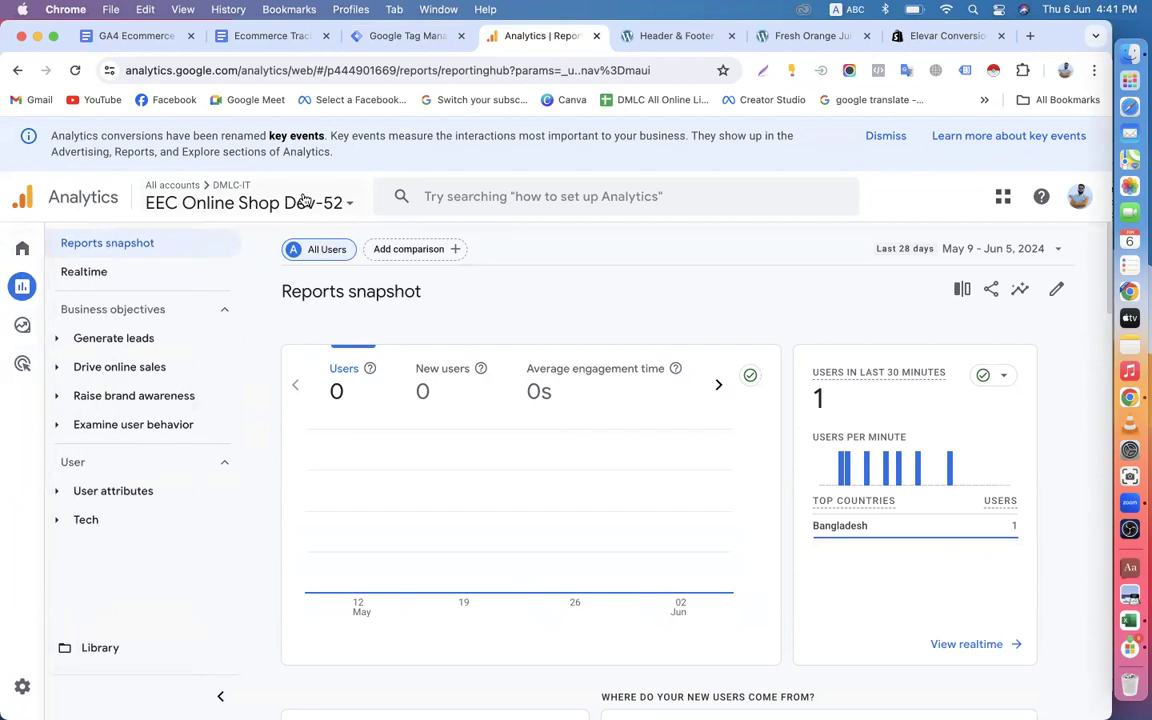
{"action": "left_click", "coordinate": [24, 685]}
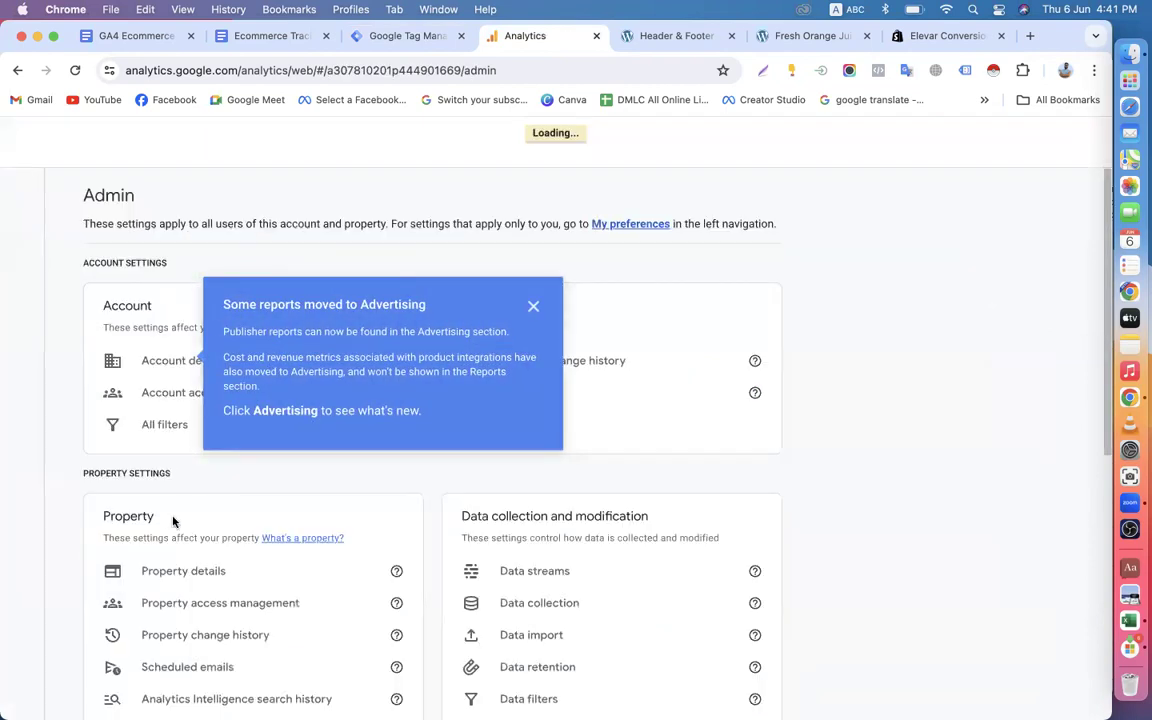
{"action": "left_click", "coordinate": [533, 306]}
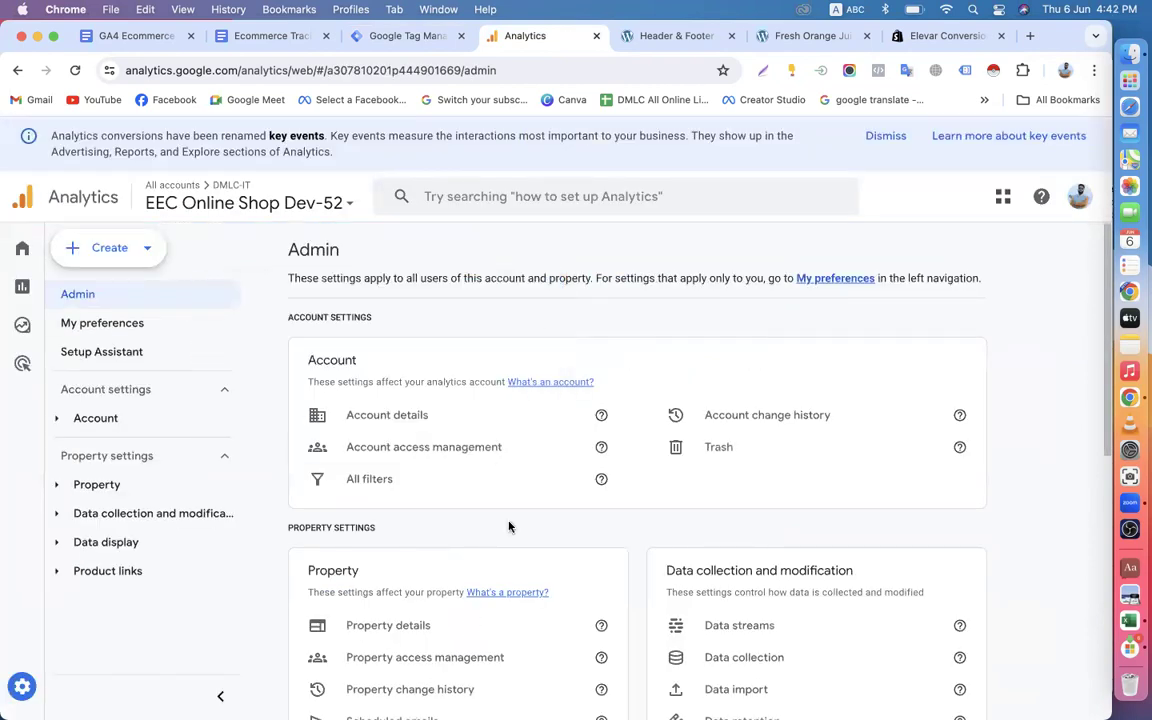
{"action": "scroll", "coordinate": [771, 422], "scroll_direction": "down", "scroll_amount": 3}
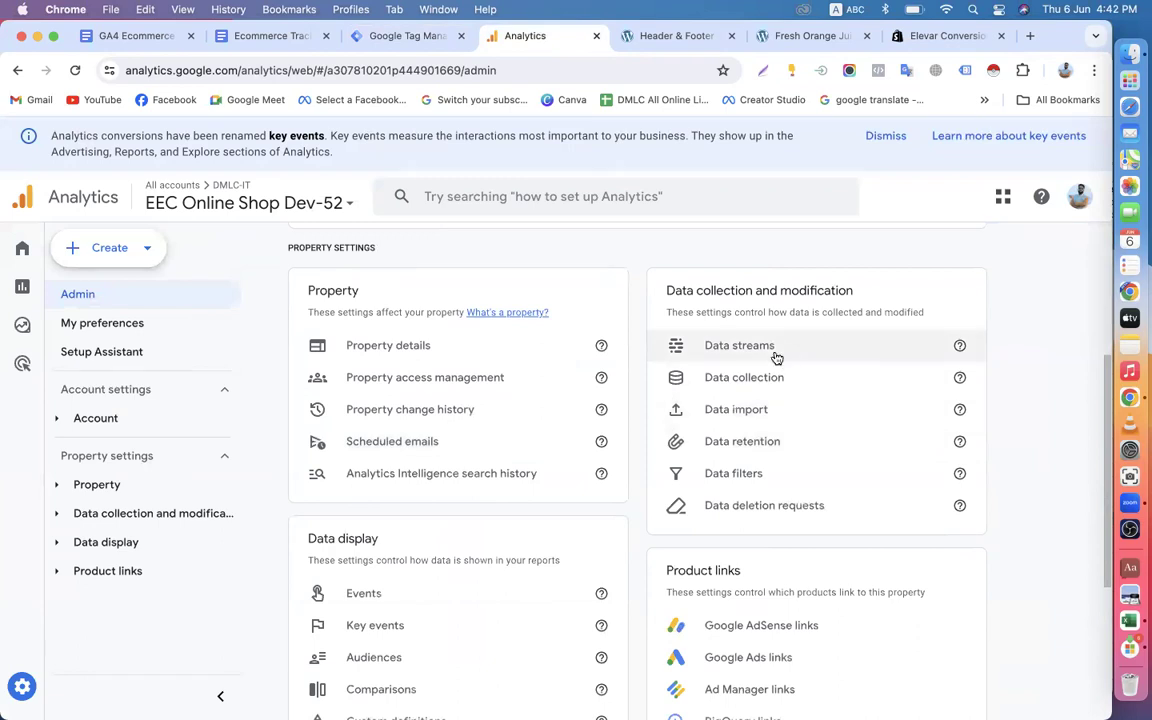
{"action": "scroll", "coordinate": [581, 411], "scroll_direction": "up", "scroll_amount": 5}
{"action": "scroll", "coordinate": [600, 400], "scroll_direction": "down", "scroll_amount": 5}
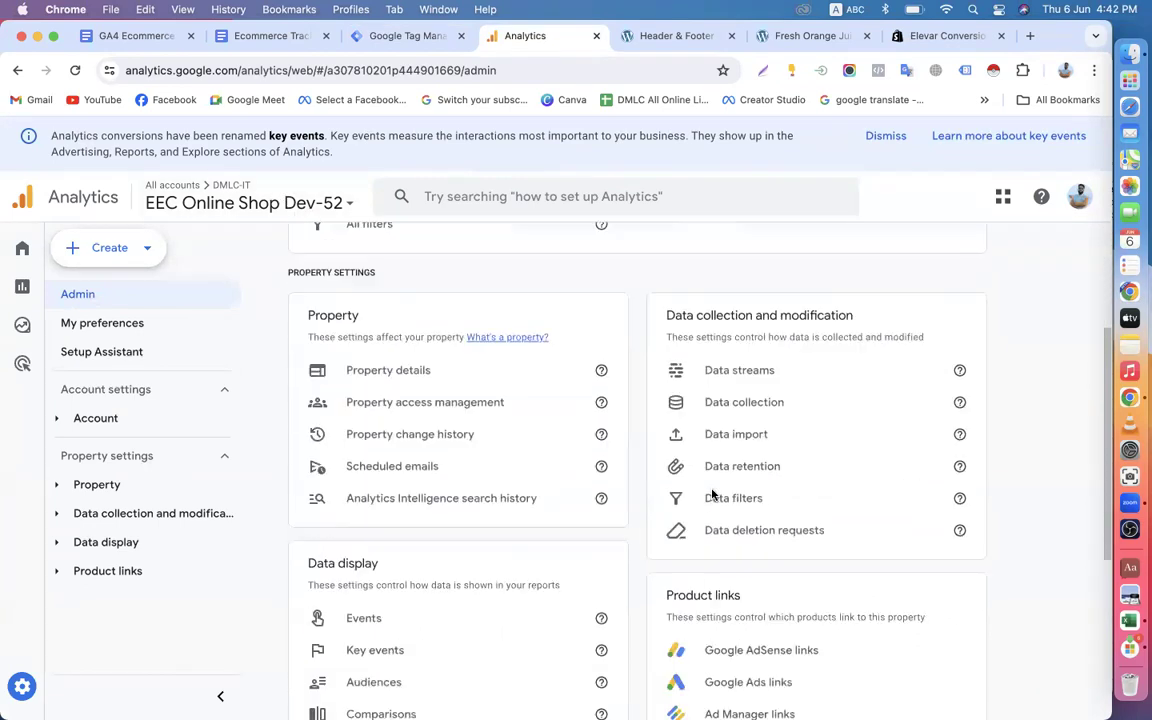
{"action": "left_click", "coordinate": [771, 370]}
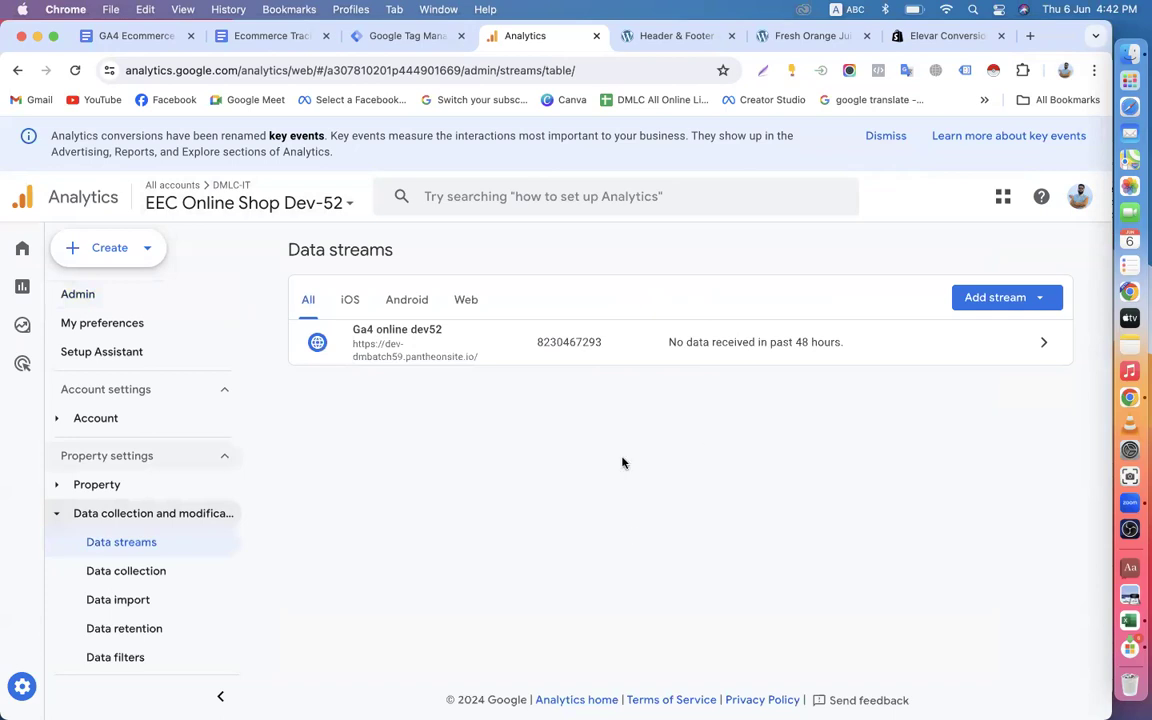
{"action": "left_click", "coordinate": [764, 345]}
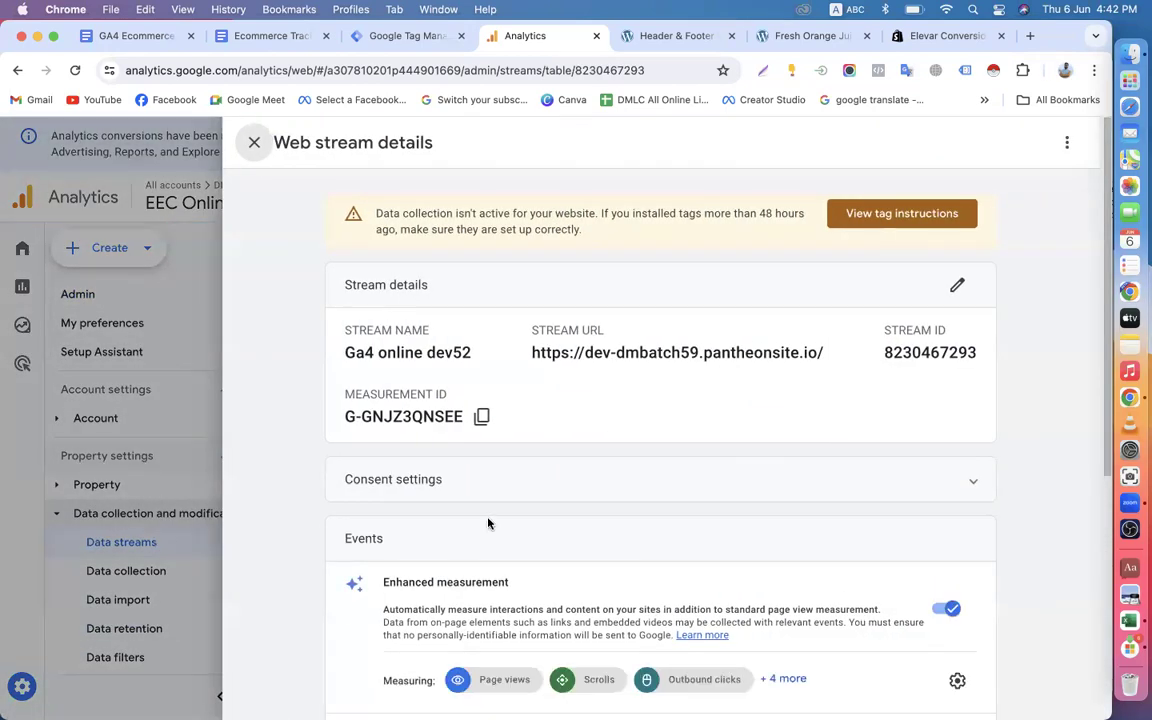
{"action": "left_click", "coordinate": [481, 417]}
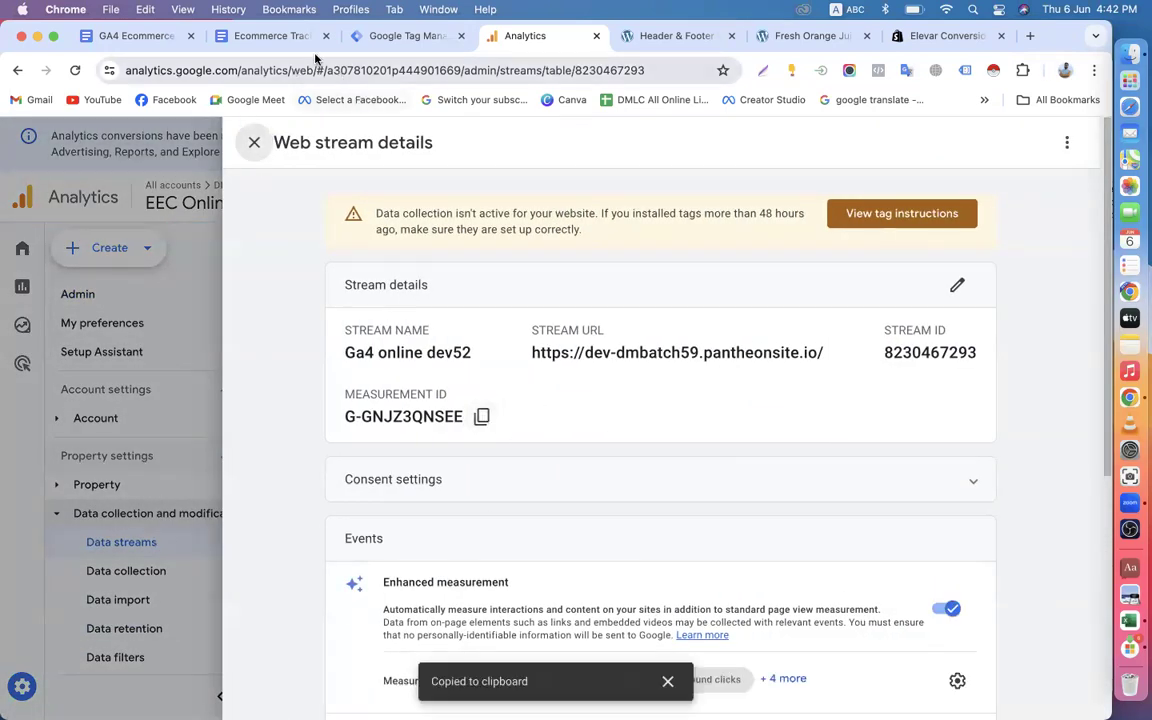
Try the copied Measurement ID in the GA4 - EEC-Events-Tag in Tag Manager and discard the unsaved tag.
{"action": "left_click", "coordinate": [392, 37]}
{"action": "key", "text": "super+v"}
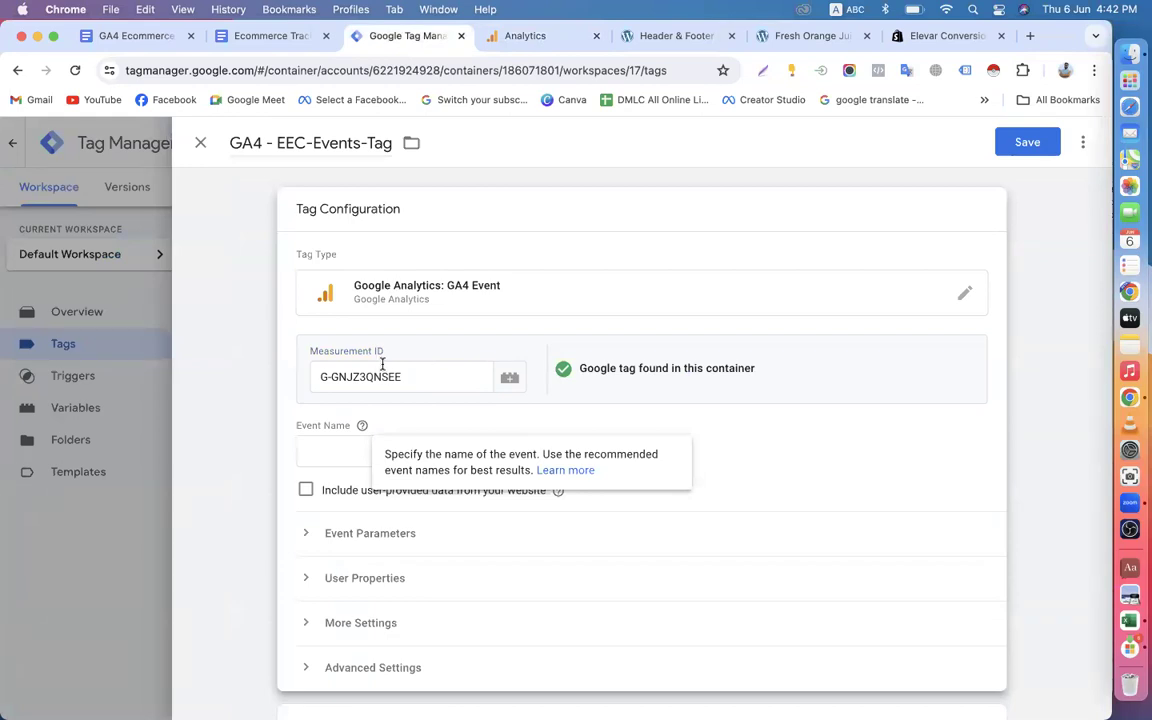
{"action": "left_click_drag", "start_coordinate": [404, 374], "coordinate": [314, 375]}
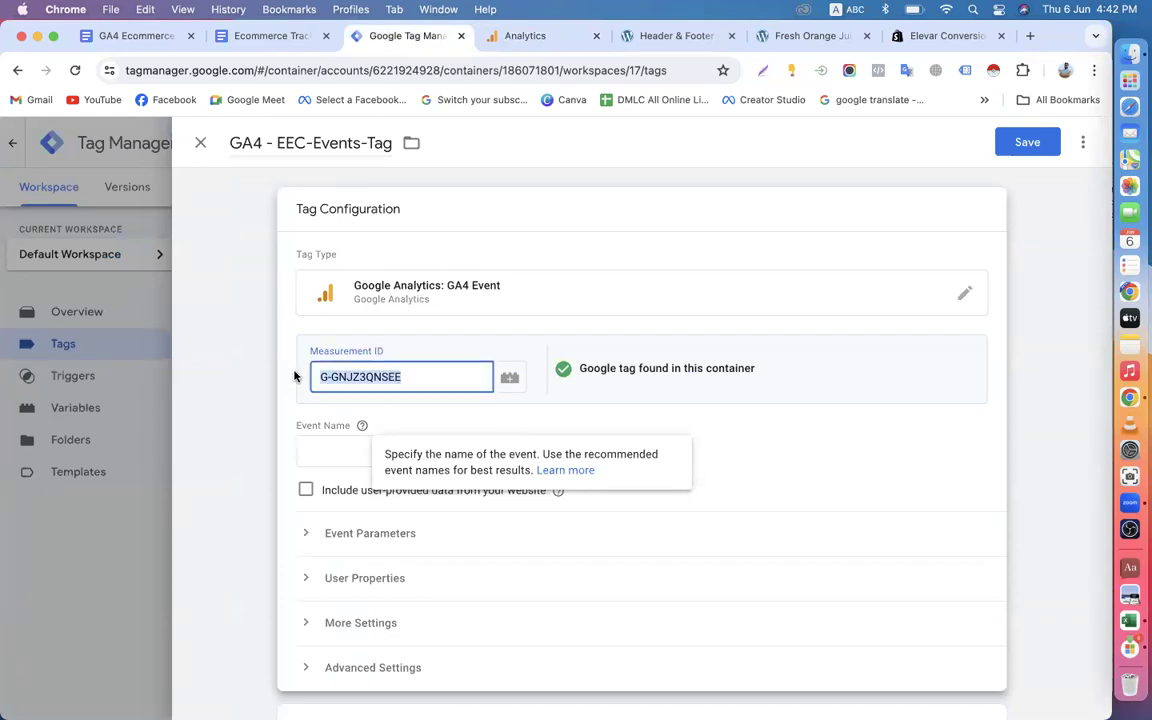
{"action": "left_click", "coordinate": [200, 142]}
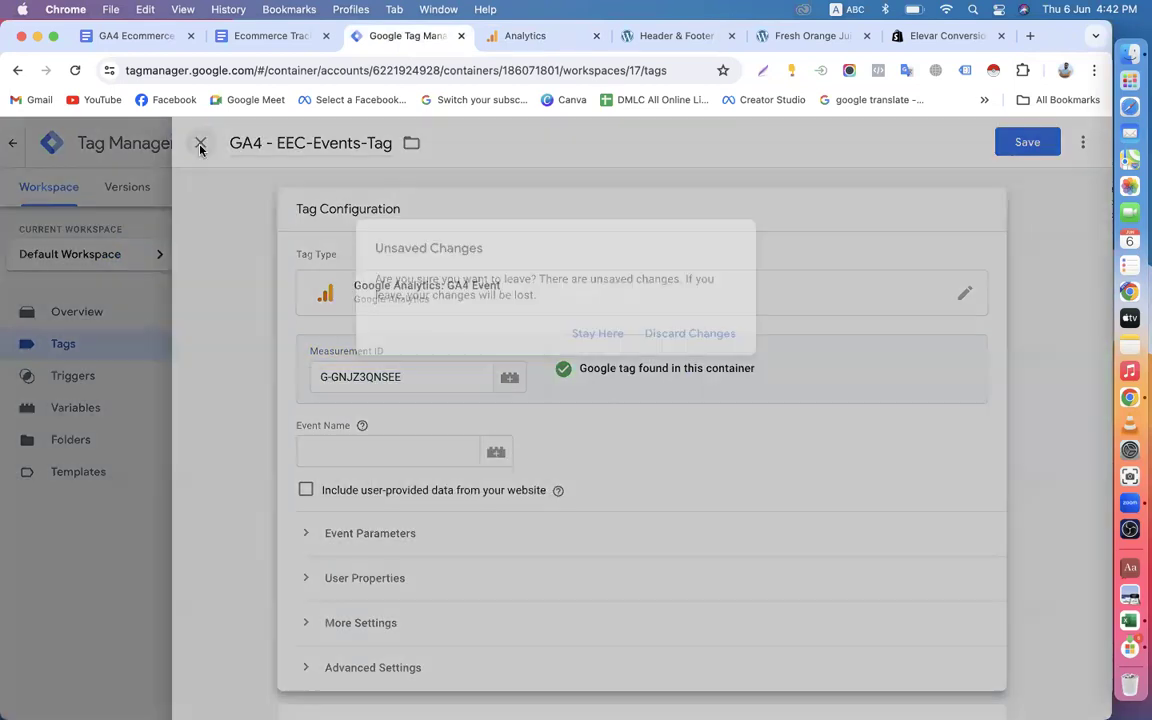
{"action": "left_click", "coordinate": [676, 335]}
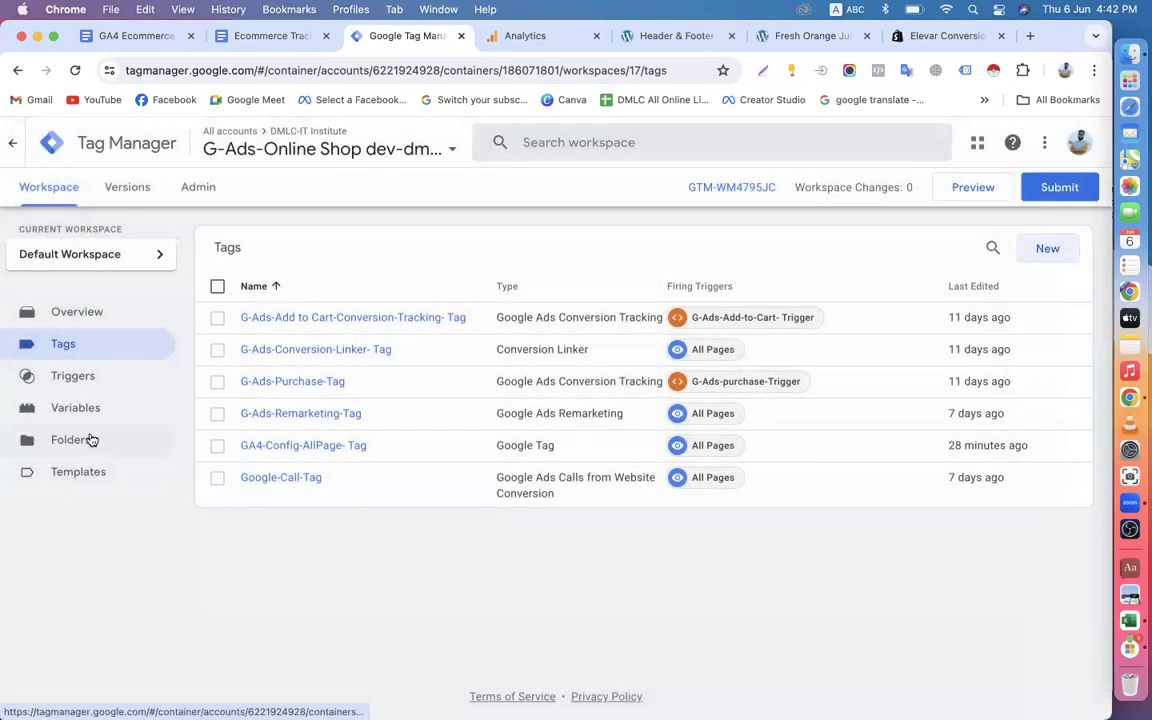
Start a new user-defined variable in the container and remove "Untitled" from its name.
{"action": "left_click", "coordinate": [92, 410]}
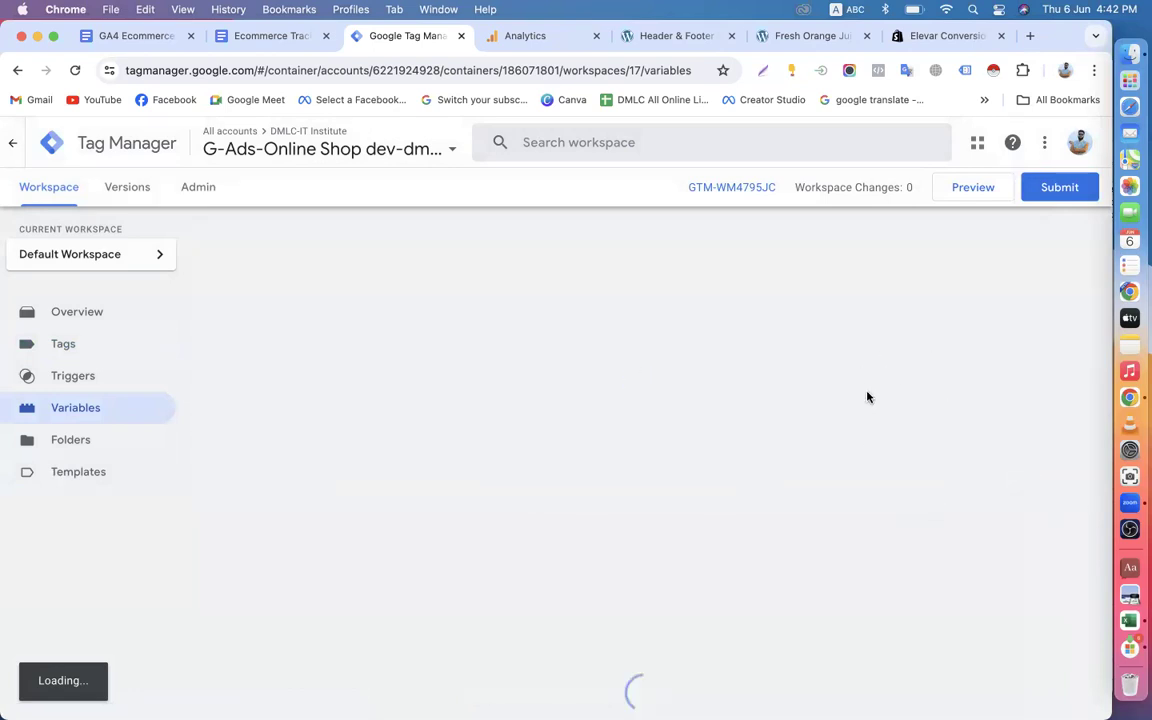
{"action": "scroll", "coordinate": [967, 420], "scroll_direction": "down", "scroll_amount": 10}
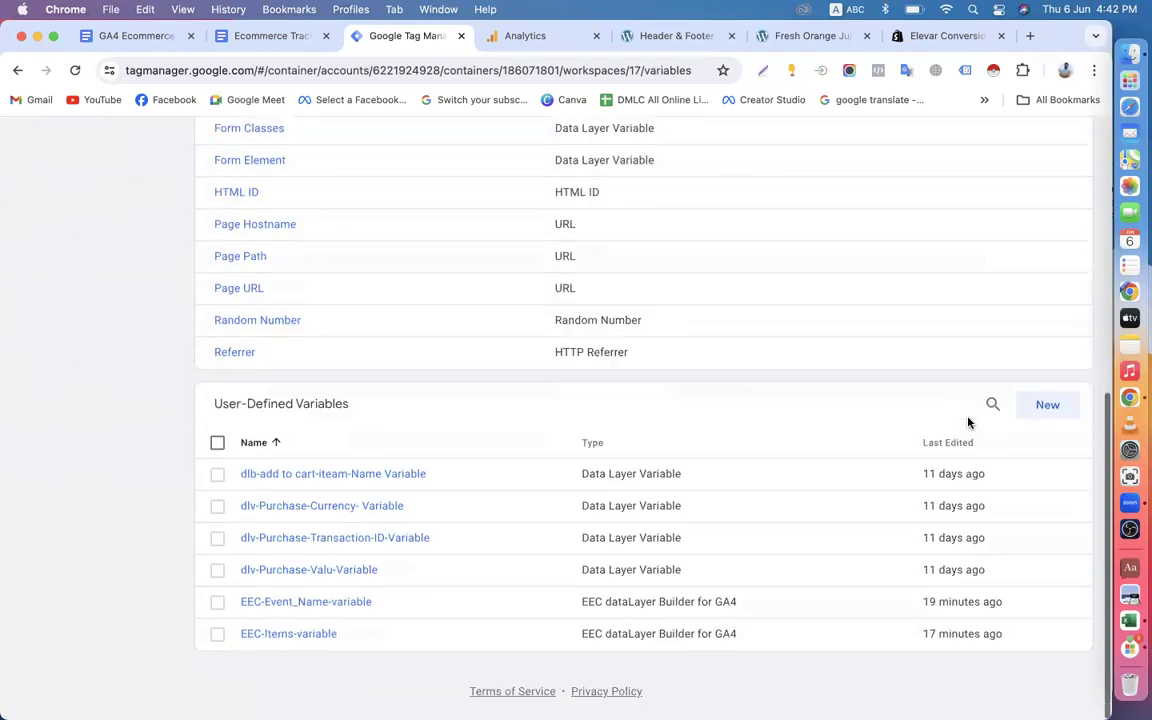
{"action": "left_click", "coordinate": [1048, 410]}
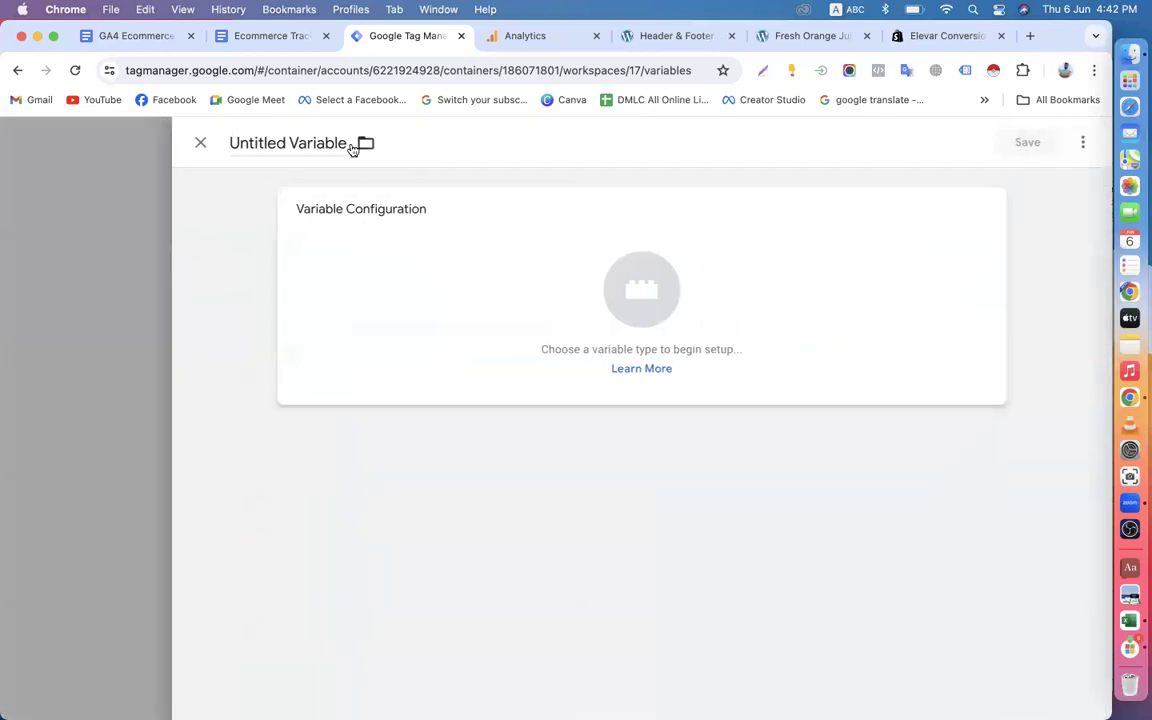
{"action": "left_click_drag", "start_coordinate": [285, 144], "coordinate": [221, 145]}
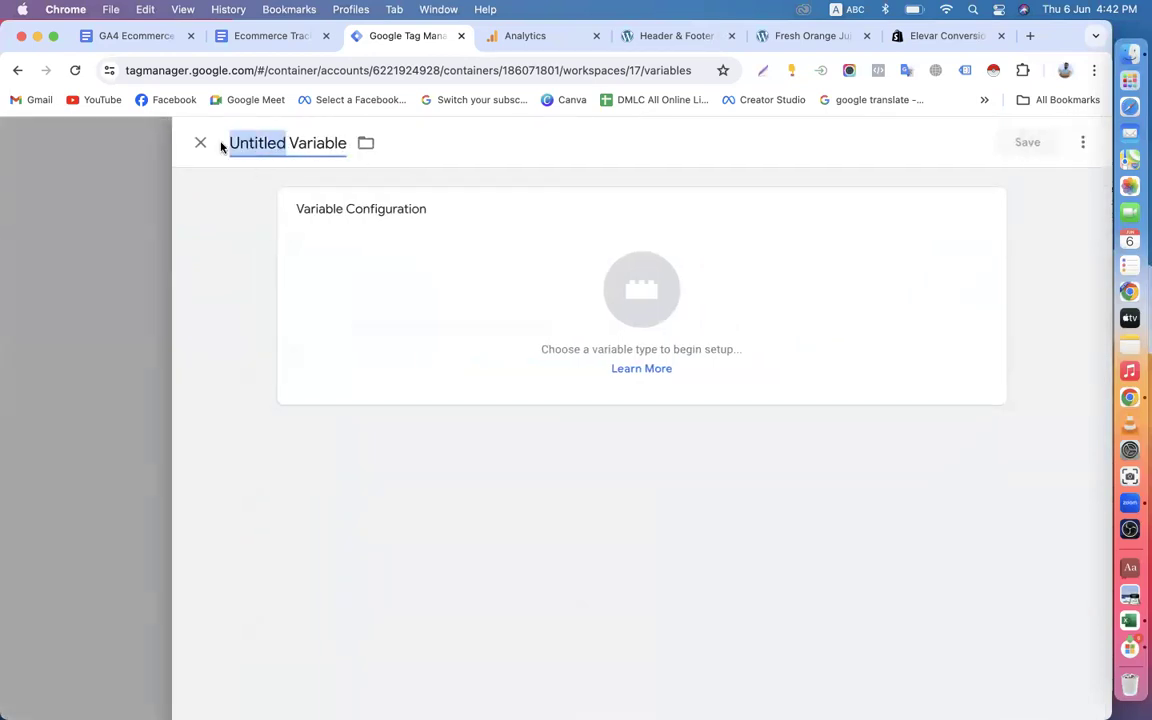
{"action": "type", "text": "G"}
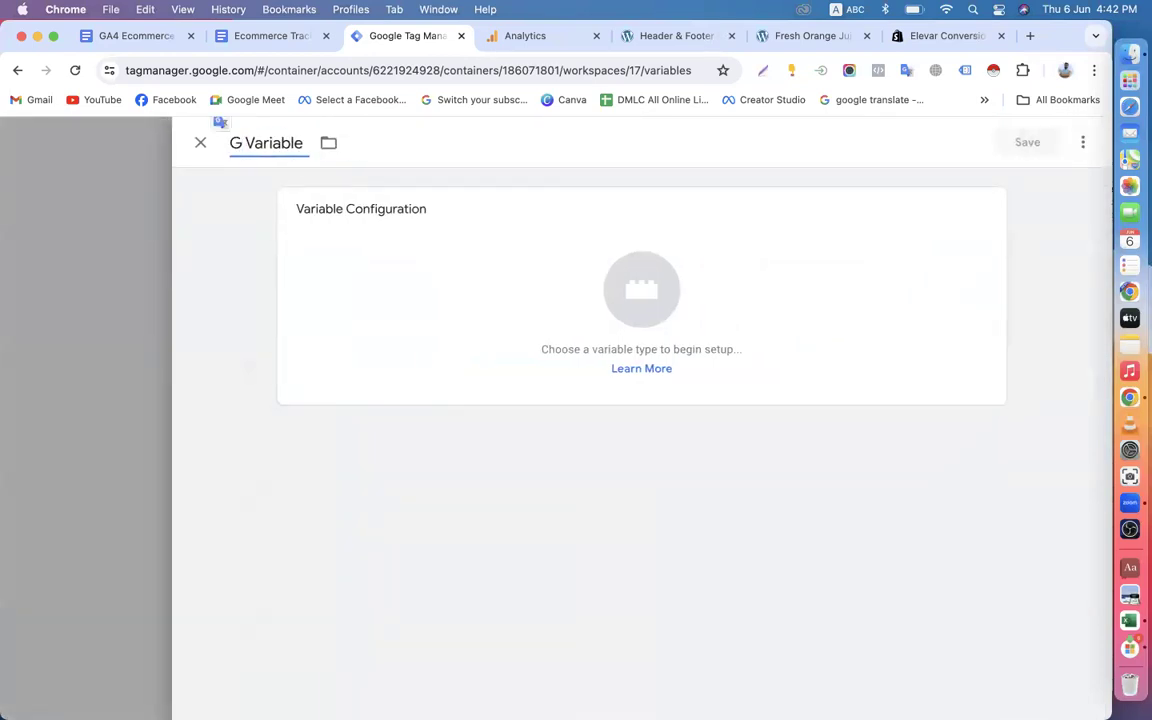
{"action": "key", "text": "BackSpace"}
Copy the MEASUREMENT ID label from the web stream details in Google Analytics and name the Tag Manager variable MEASUREMENT-ID-Variable.
{"action": "left_click", "coordinate": [535, 38]}
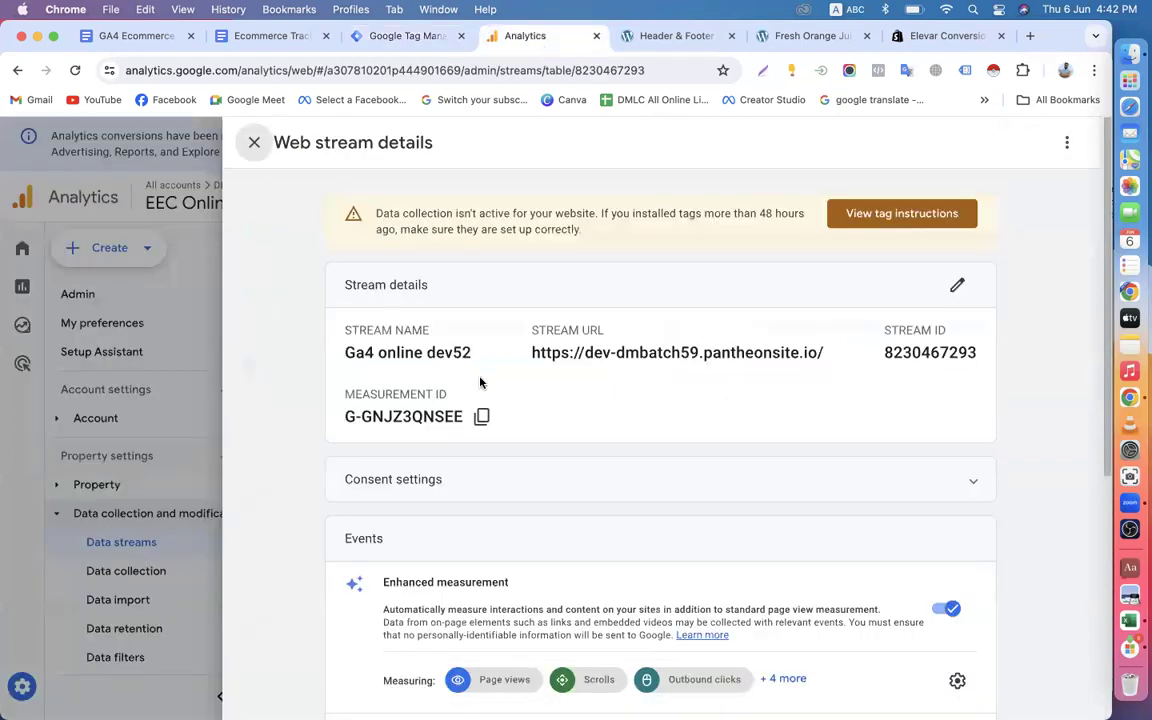
{"action": "left_click_drag", "start_coordinate": [343, 394], "coordinate": [487, 399]}
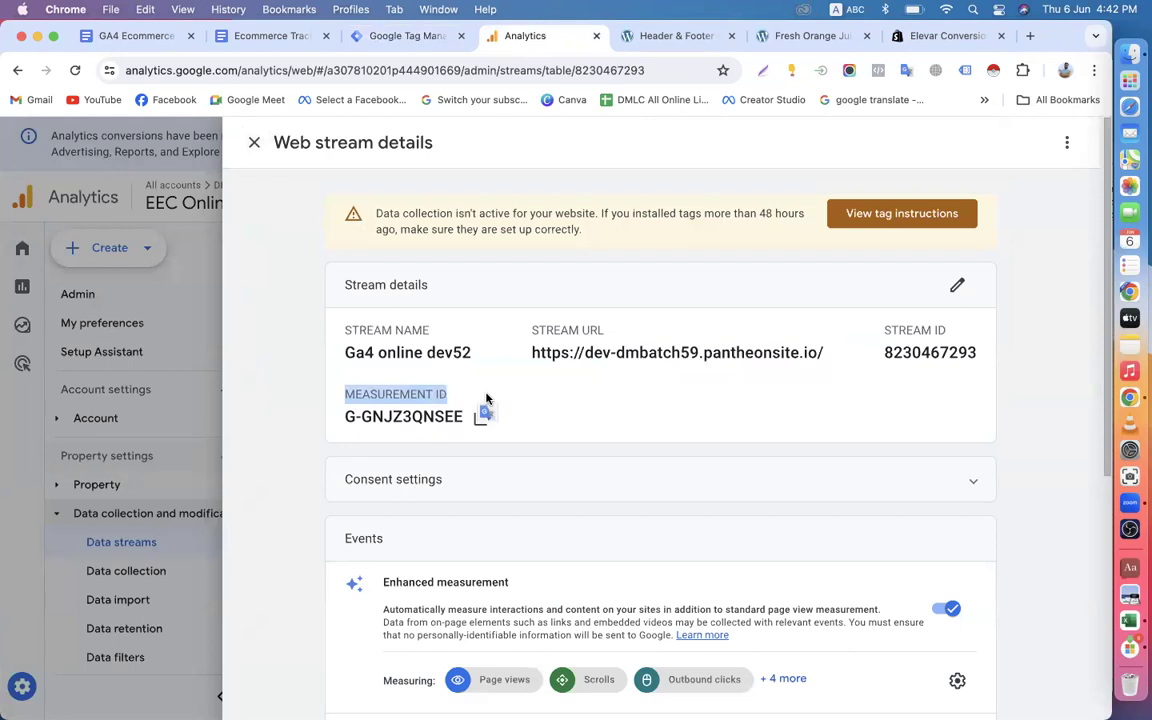
{"action": "left_click", "coordinate": [392, 36]}
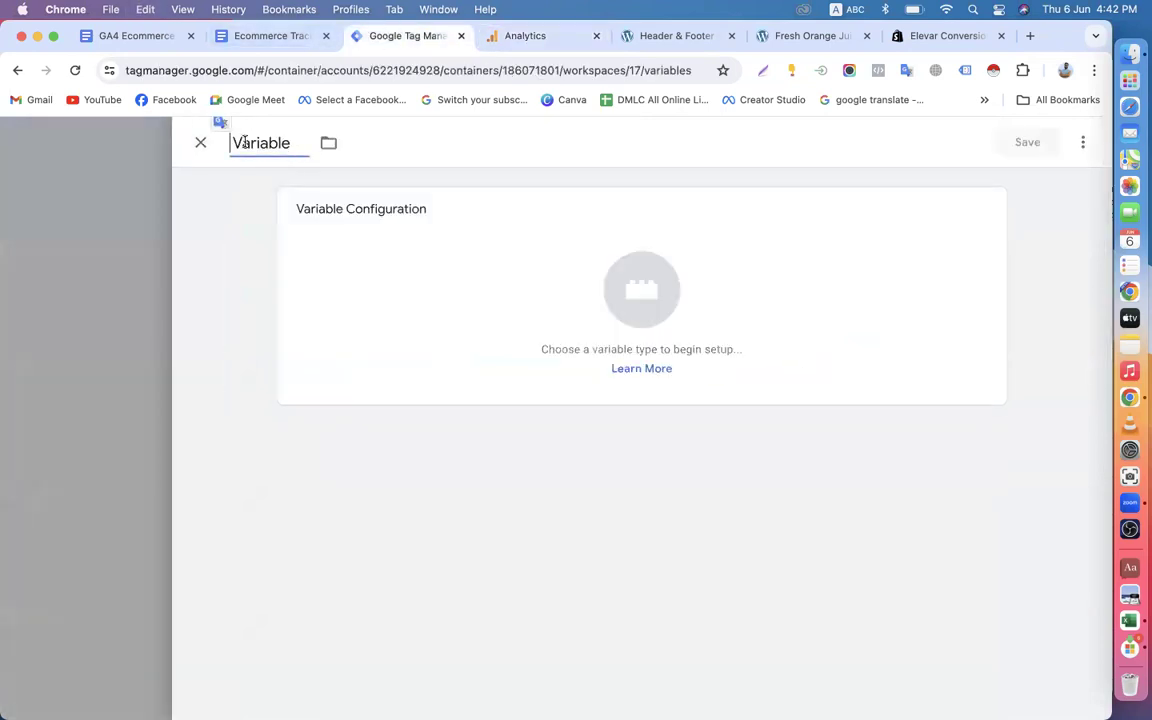
{"action": "key", "text": "super+v"}
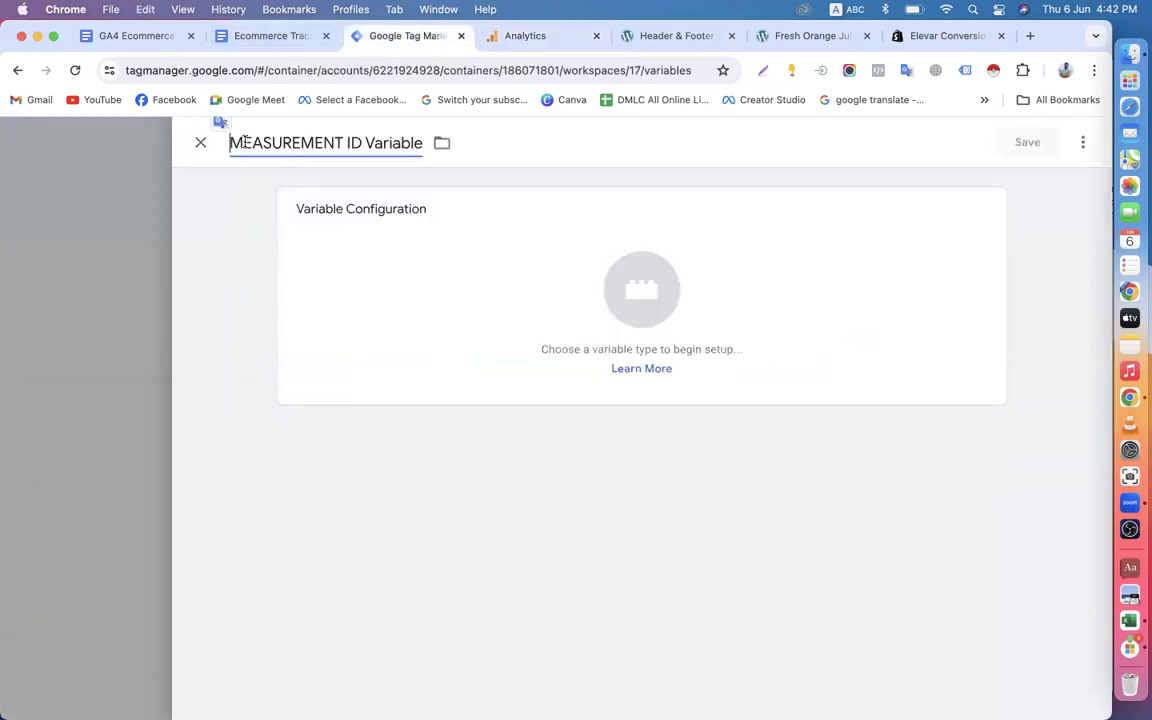
{"action": "left_click", "coordinate": [347, 146]}
{"action": "key", "text": "BackSpace"}
{"action": "type", "text": "-"}
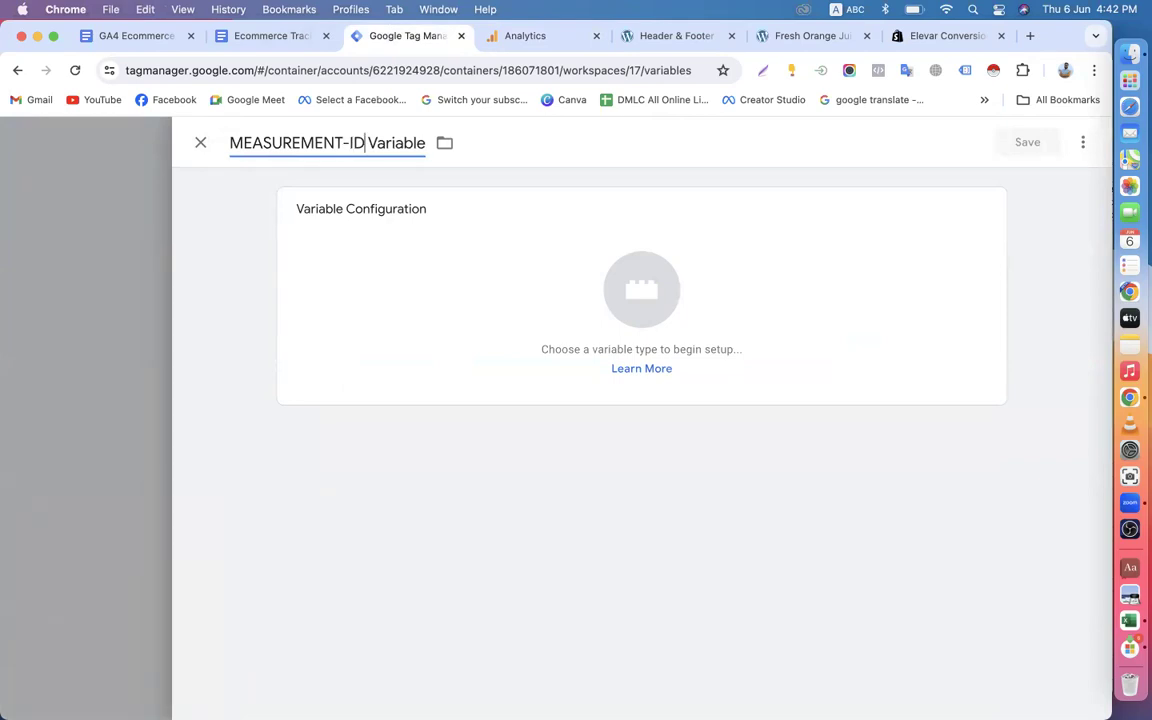
{"action": "key", "text": "BackSpace"}
{"action": "type", "text": "-"}
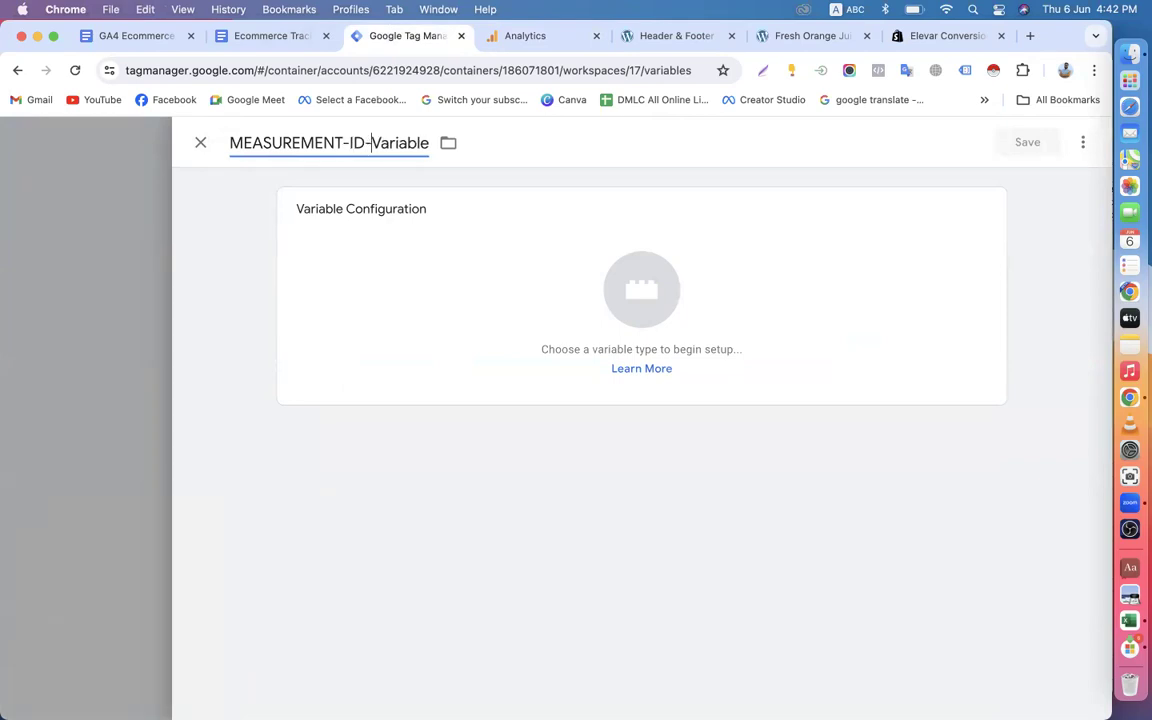
Set the type of MEASUREMENT-ID-Variable to Constant.
{"action": "left_click", "coordinate": [436, 278]}
{"action": "scroll", "coordinate": [718, 405], "scroll_direction": "down", "scroll_amount": 10}
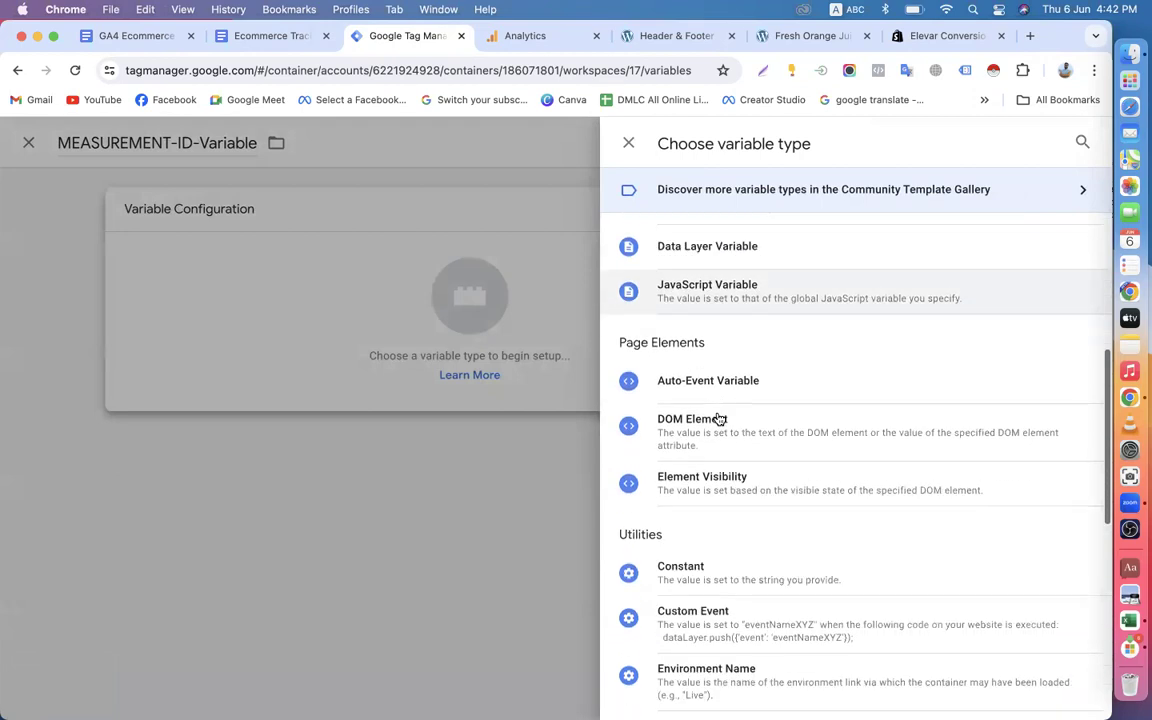
{"action": "left_click", "coordinate": [699, 385]}
Copy the Ga4 online dev52 stream's Measurement ID from Google Analytics, paste it as the constant's value in Tag Manager, and save the variable.
{"action": "left_click", "coordinate": [395, 368]}
{"action": "left_click", "coordinate": [525, 36]}
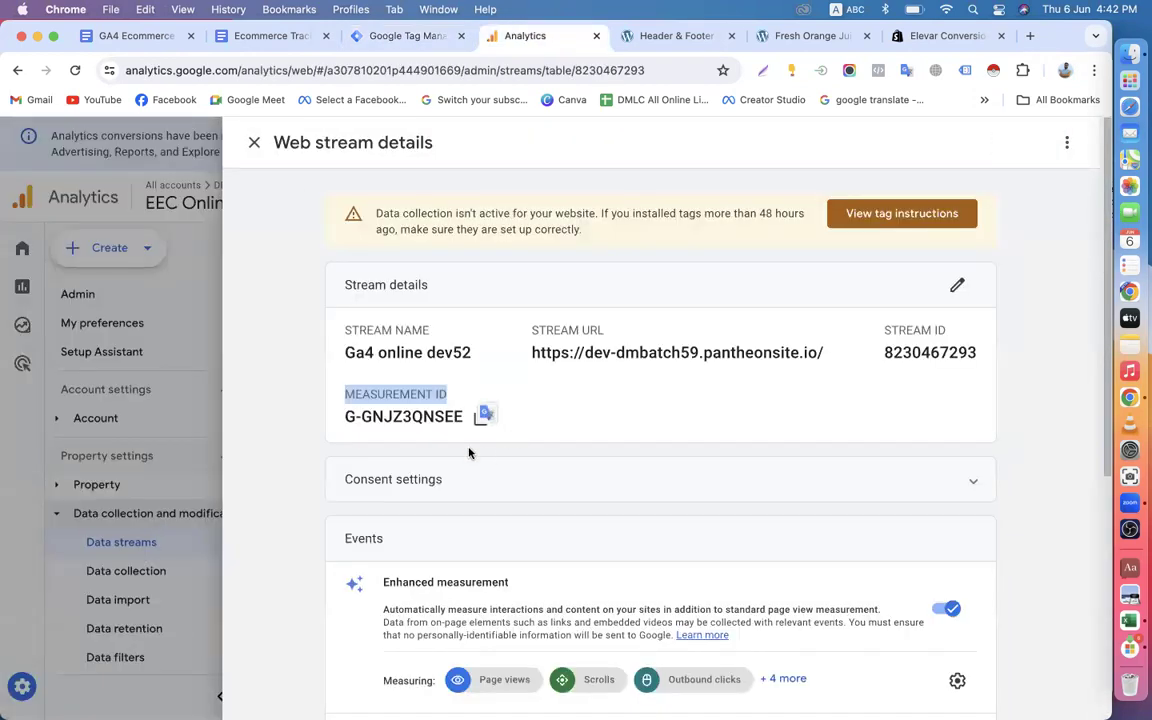
{"action": "left_click", "coordinate": [481, 416]}
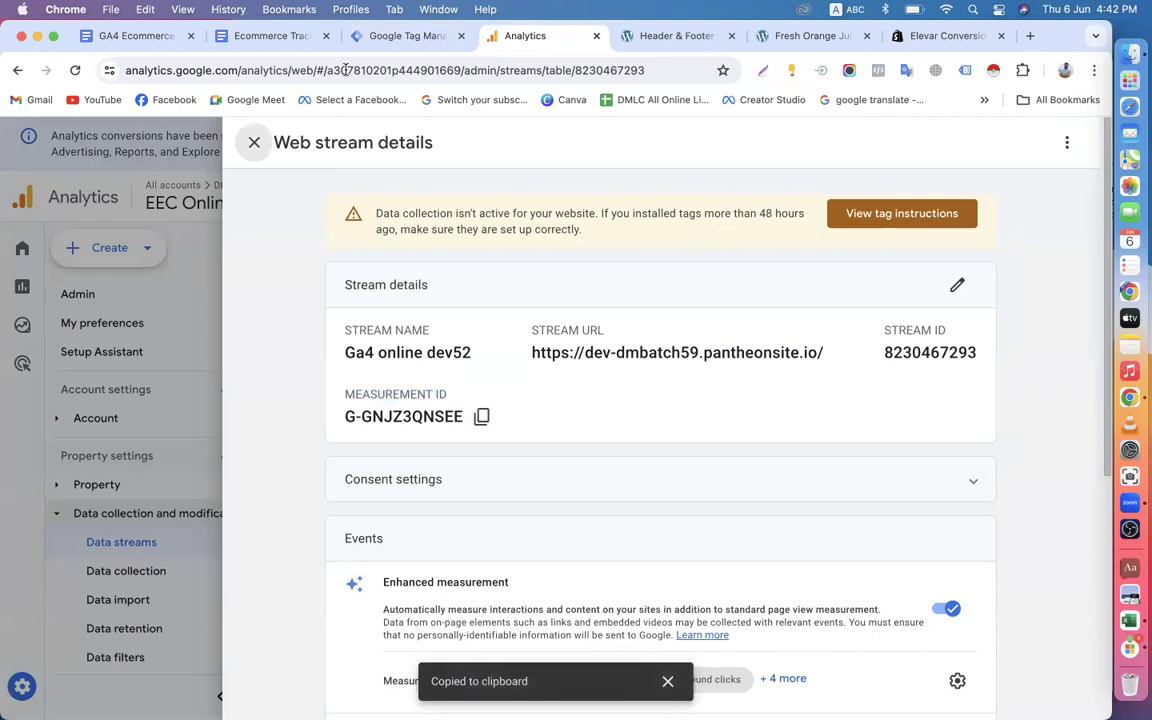
{"action": "left_click", "coordinate": [400, 36]}
{"action": "key", "text": "super+v"}
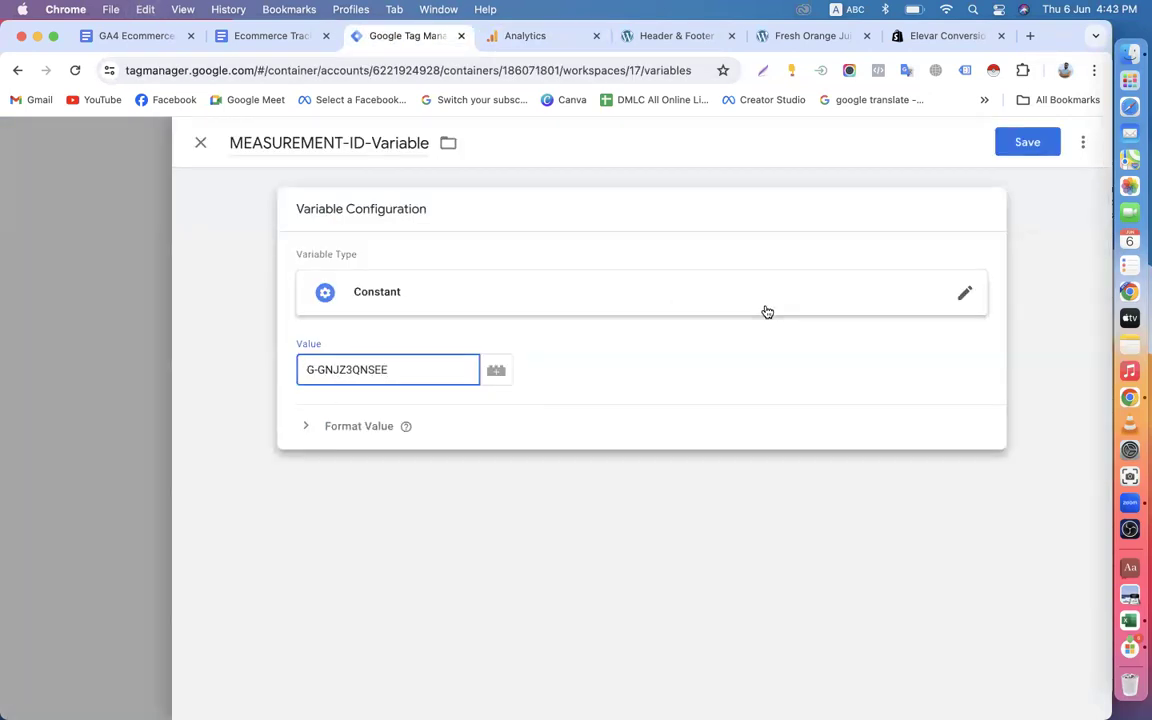
{"action": "left_click", "coordinate": [1020, 142]}
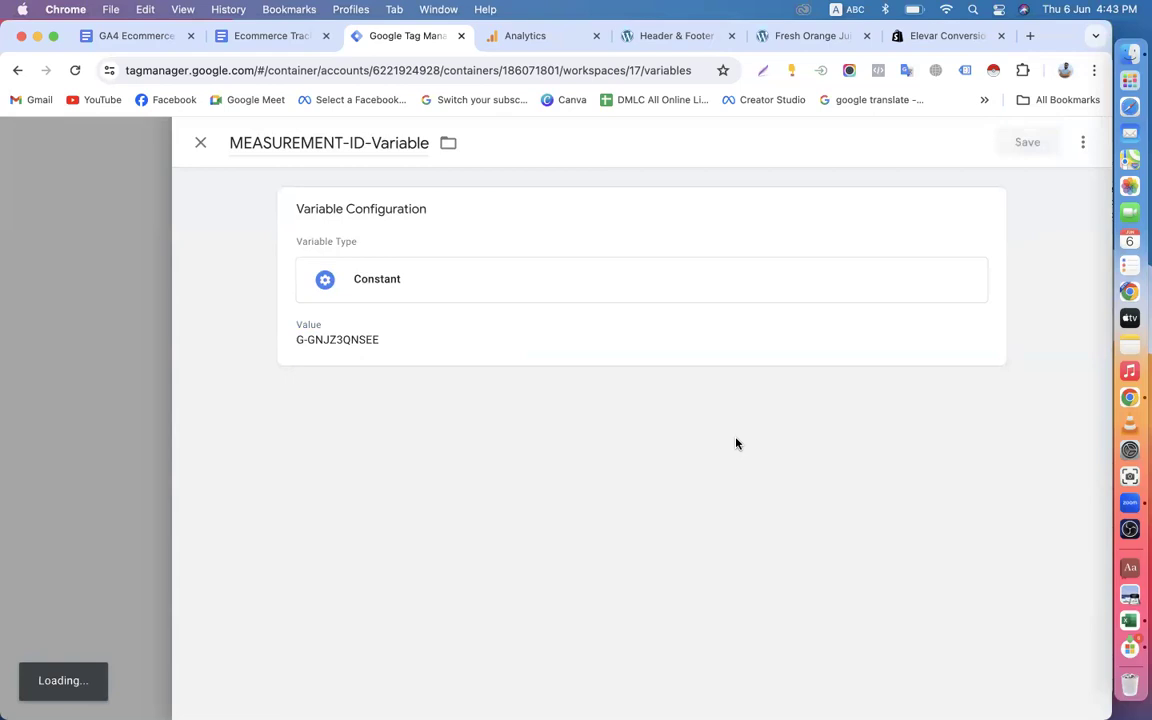
Start a new tag and name it GA4 - EEC_EventsTag, checking the Step-5 wording in the Ecommerce Tracking document in Google Docs.
{"action": "scroll", "coordinate": [330, 478], "scroll_direction": "up", "scroll_amount": 10}
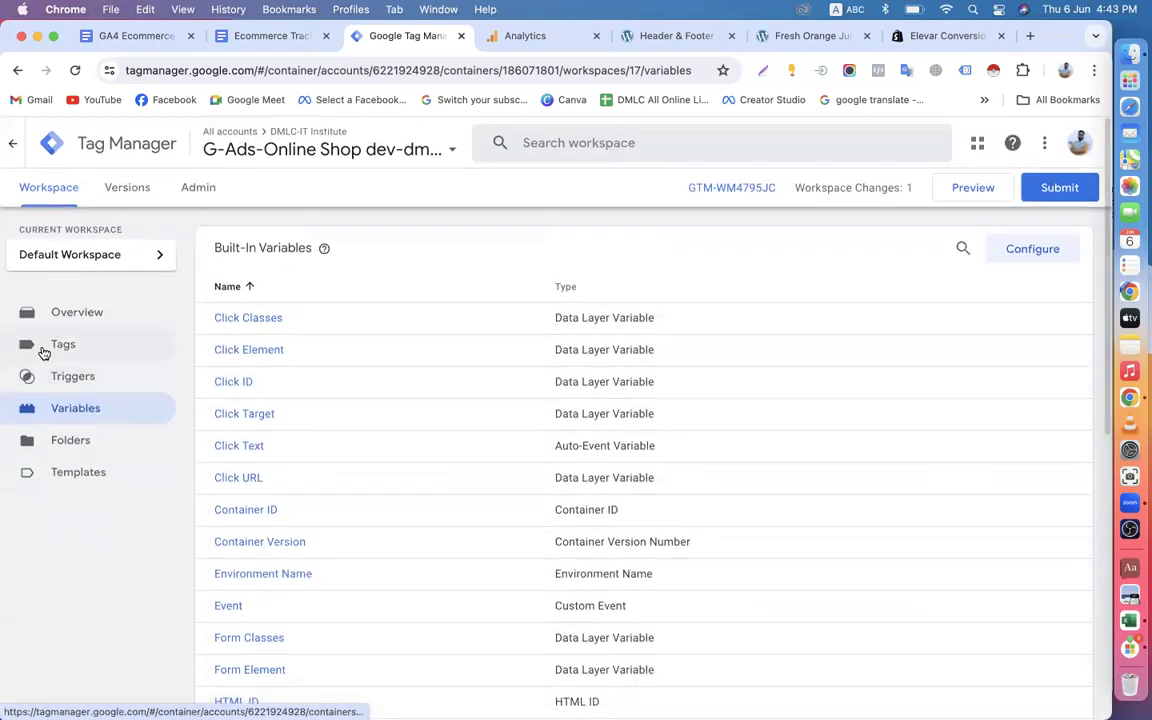
{"action": "left_click", "coordinate": [66, 348]}
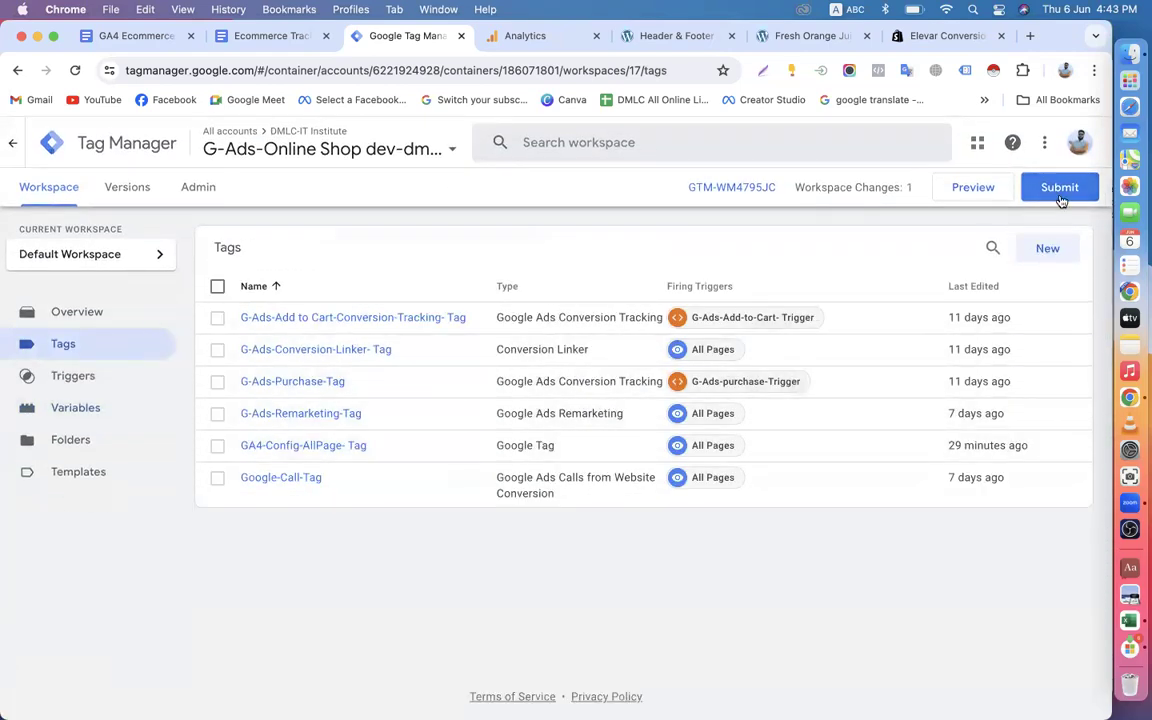
{"action": "left_click", "coordinate": [1048, 252]}
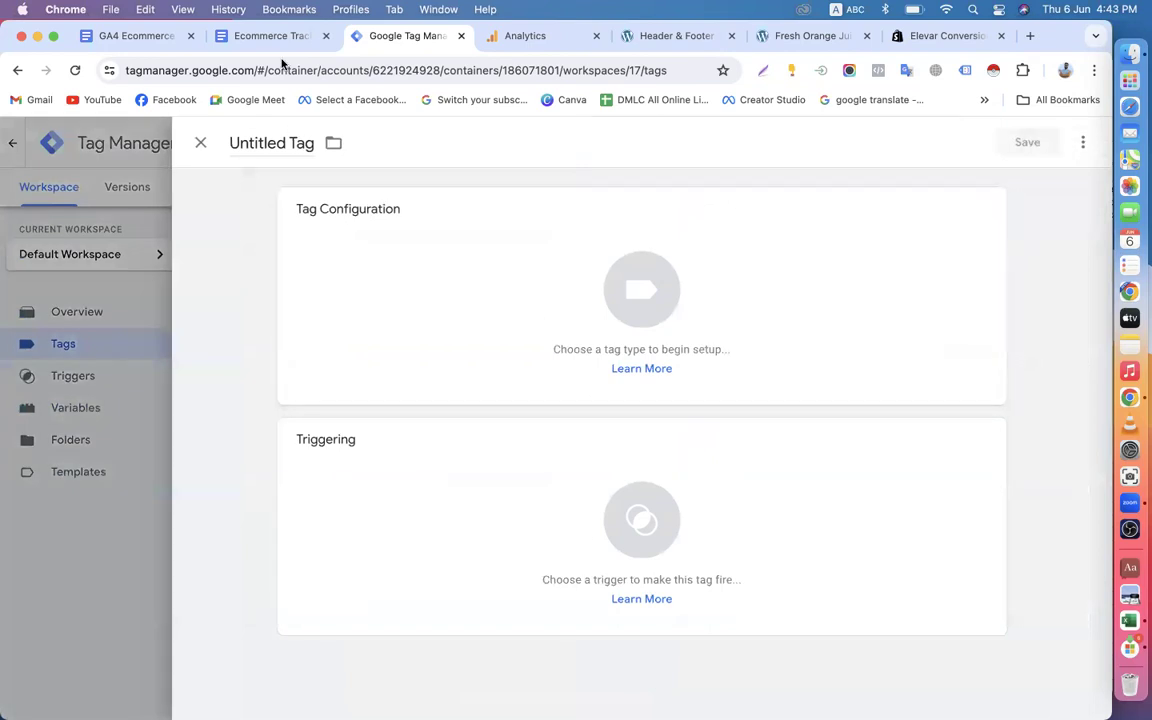
{"action": "left_click", "coordinate": [265, 37]}
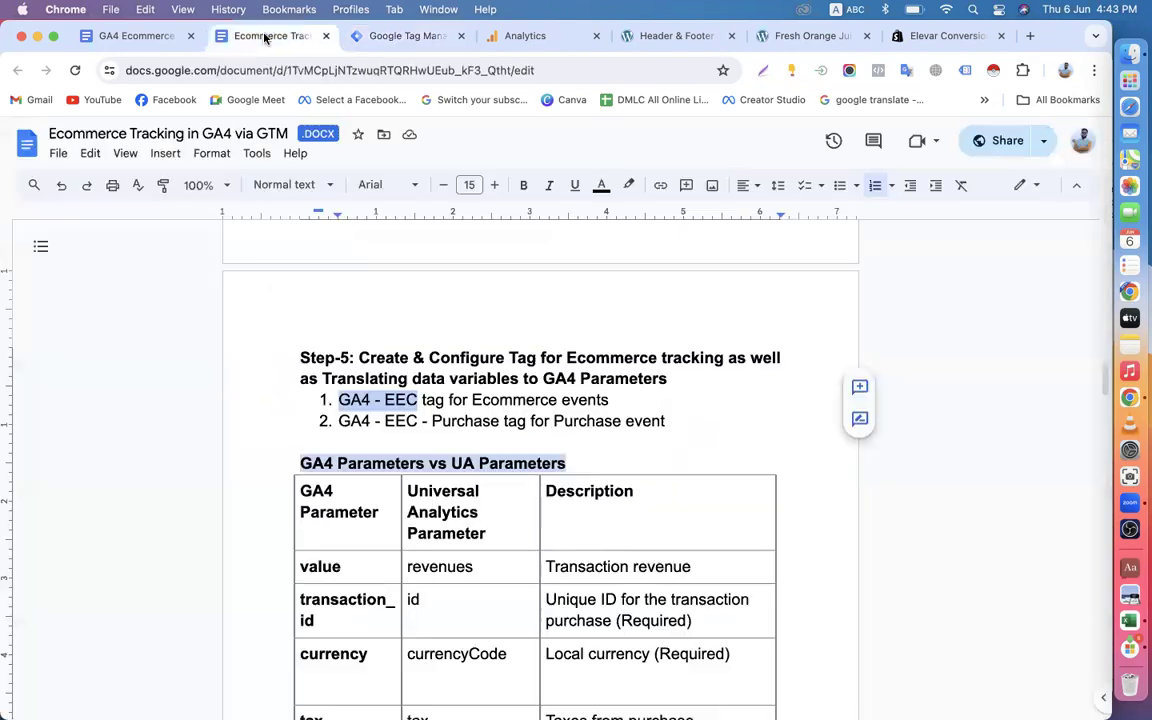
{"action": "left_click", "coordinate": [402, 37]}
{"action": "double_click", "coordinate": [275, 144]}
{"action": "key", "text": "super+v"}
{"action": "key", "text": "Delete"}
{"action": "type", "text": "EEC_Events"}
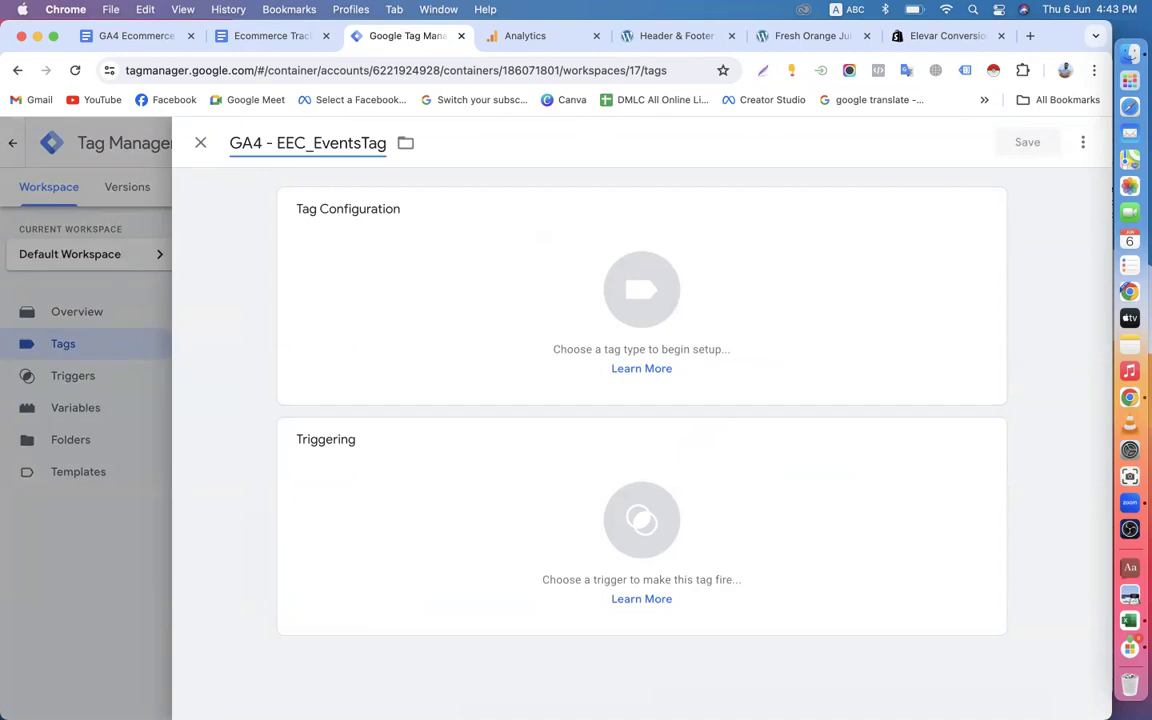
Correct the new tag's name to GA4 - EEC-Events-Tag.
{"action": "key", "text": "Left"}
{"action": "key", "text": "Left"}
{"action": "key", "text": "Left"}
{"action": "key", "text": "Left"}
{"action": "key", "text": "Left"}
{"action": "key", "text": "Left"}
{"action": "key", "text": "BackSpace"}
{"action": "type", "text": "-"}
{"action": "key", "text": "Right"}
{"action": "key", "text": "Right"}
{"action": "key", "text": "Right"}
{"action": "key", "text": "Right"}
{"action": "key", "text": "Right"}
{"action": "key", "text": "Right"}
{"action": "type", "text": "-"}
Search the tag types for "ga4" and set the tag's type to Google Analytics: GA4 Event.
{"action": "left_click", "coordinate": [468, 349]}
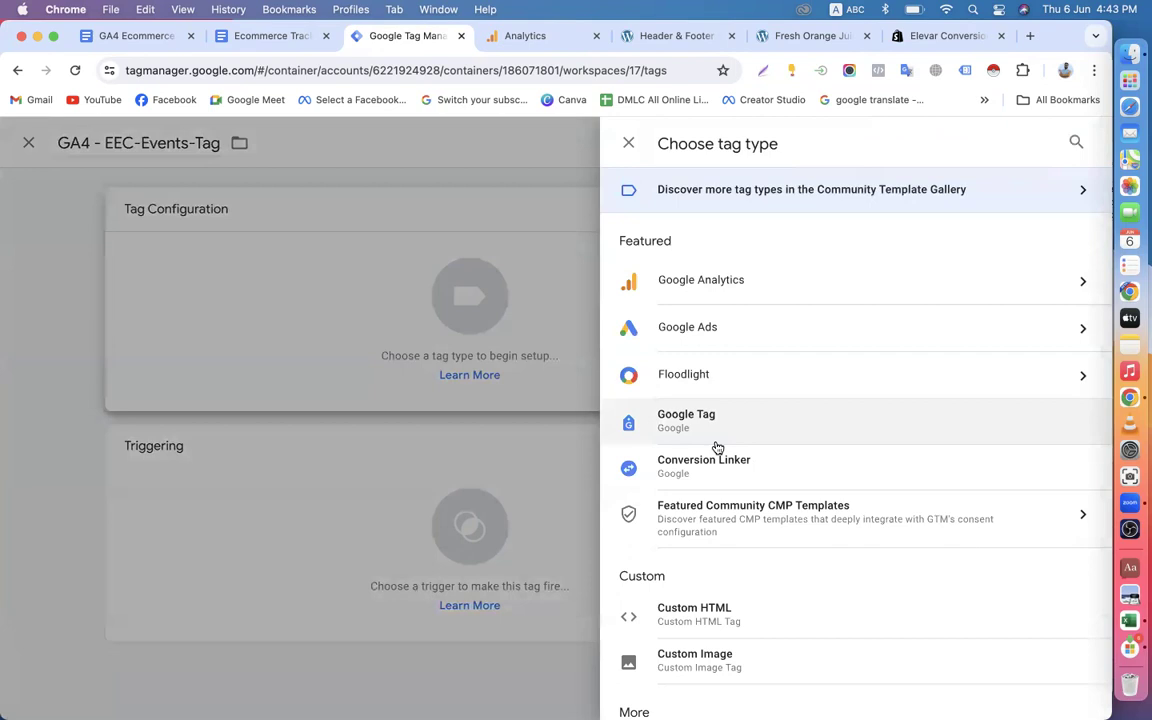
{"action": "left_click", "coordinate": [1075, 142]}
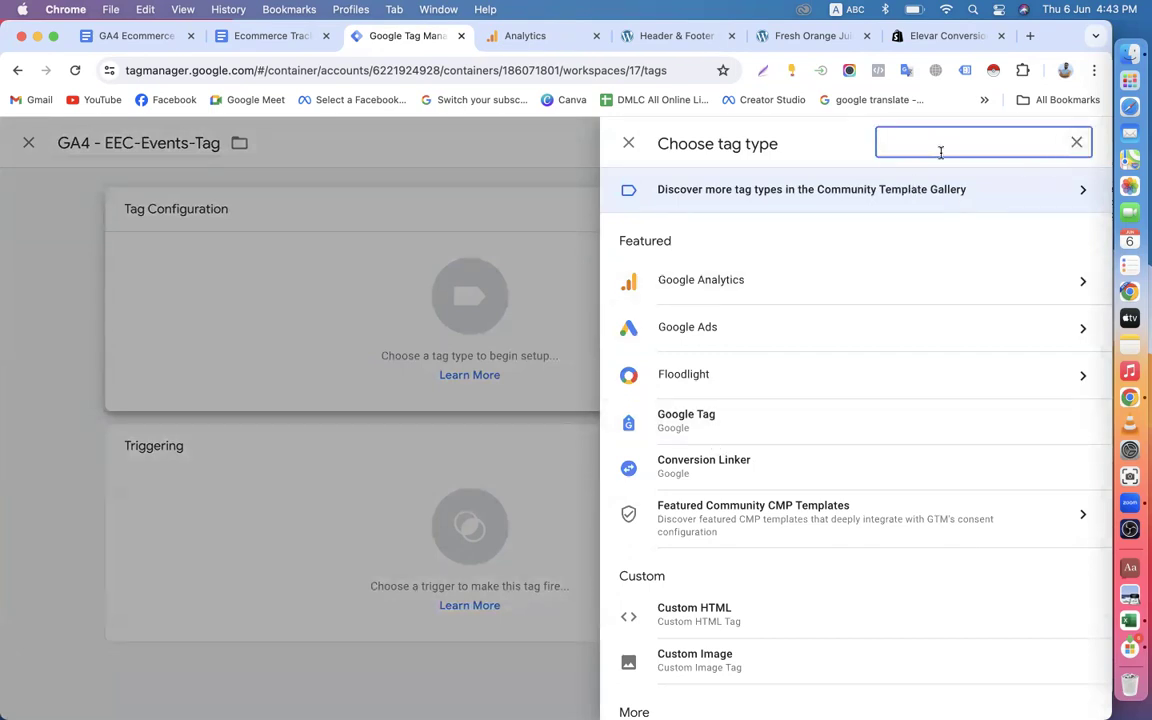
{"action": "type", "text": "ga4"}
{"action": "left_click", "coordinate": [825, 279]}
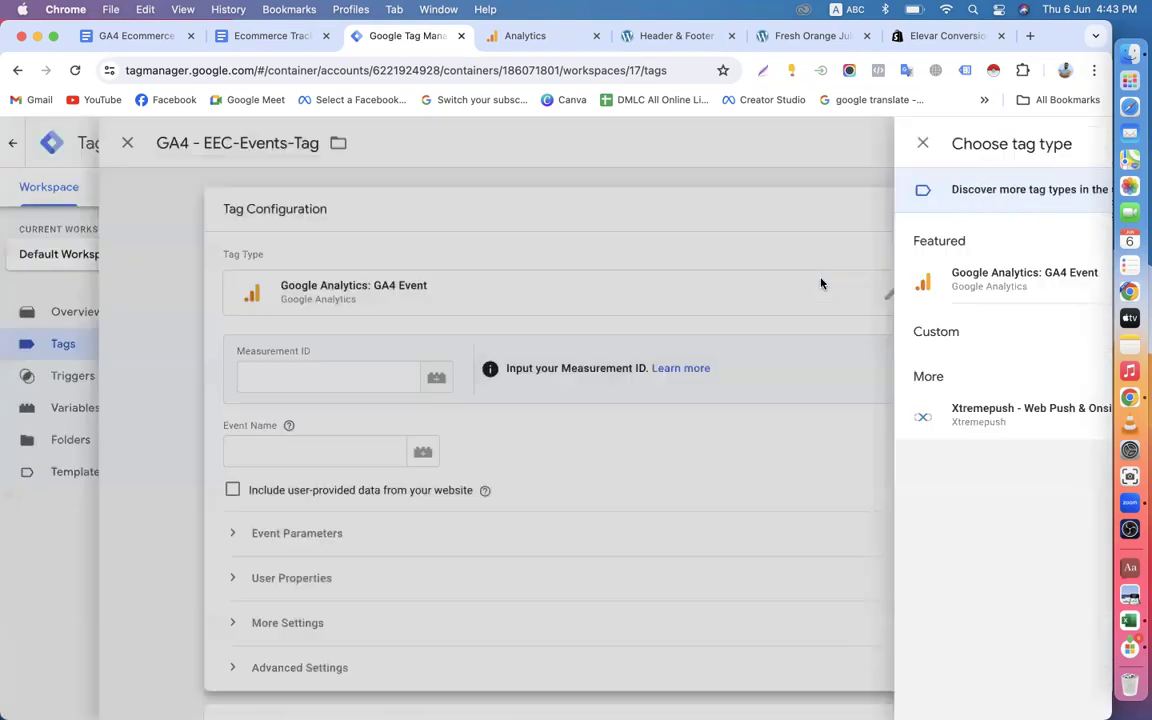
Fill the tag's Measurement ID with the MEASUREMENT-ID-Variable variable.
{"action": "left_click", "coordinate": [509, 377]}
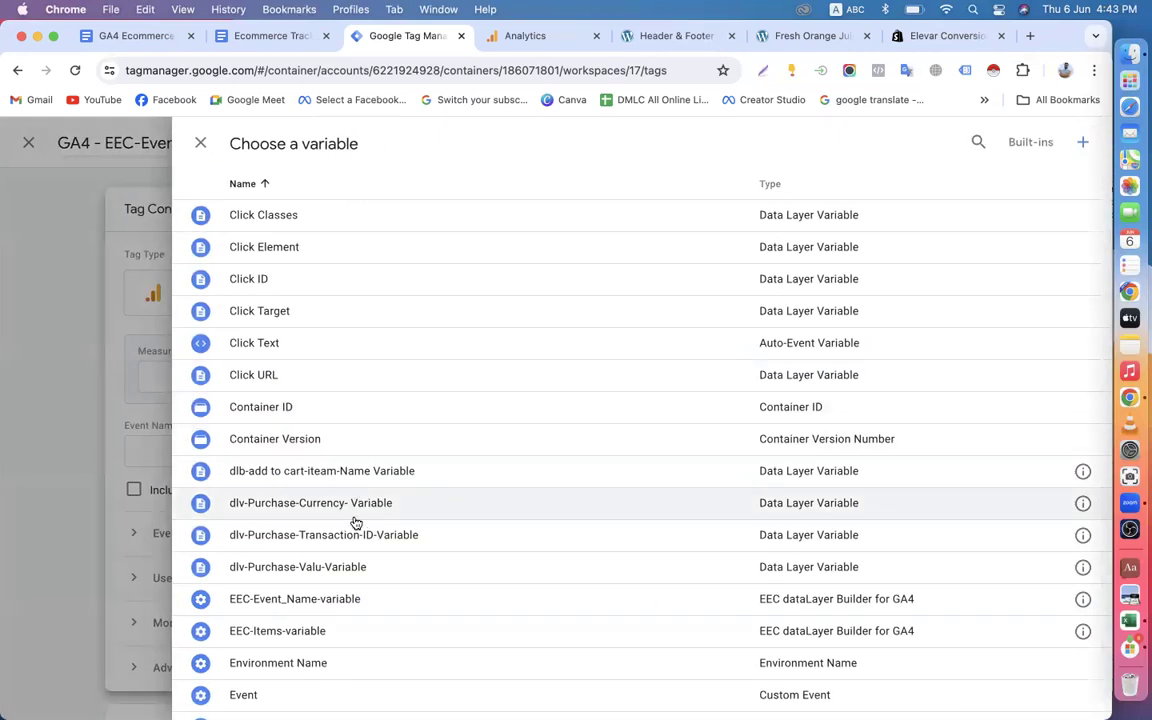
{"action": "scroll", "coordinate": [355, 522], "scroll_direction": "down", "scroll_amount": 5}
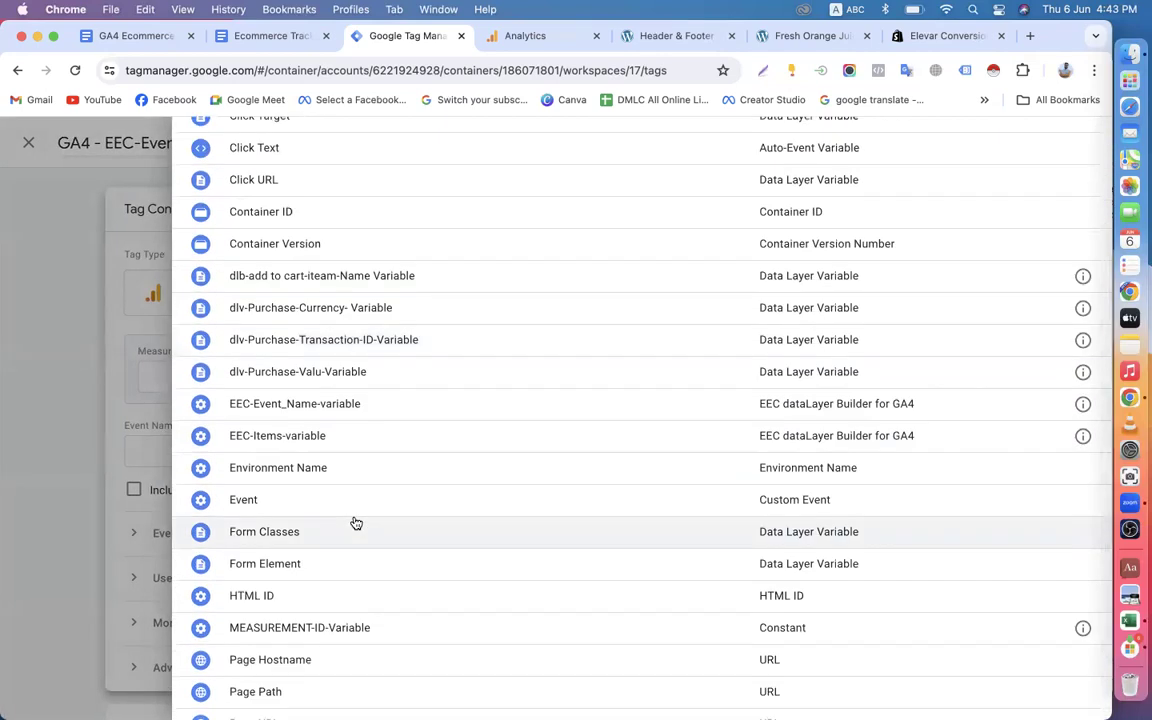
{"action": "left_click", "coordinate": [321, 543]}
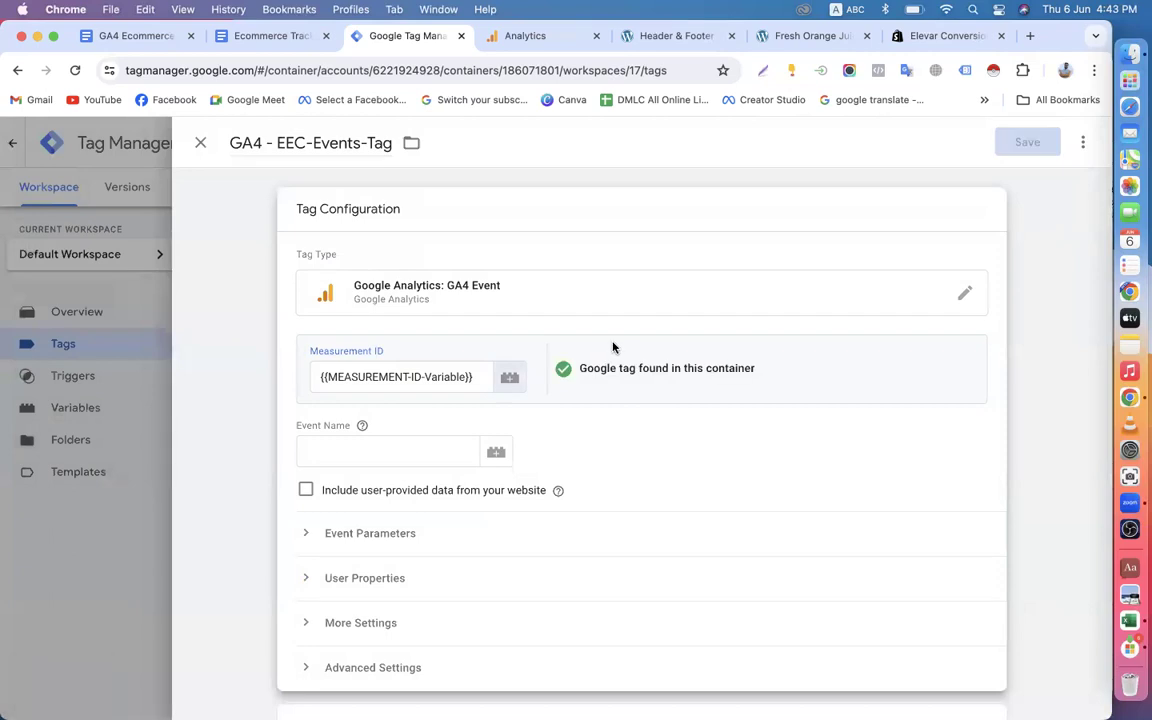
Set the tag's Event Name to the variable {{EEC-Event_Name-variable}}.
{"action": "scroll", "coordinate": [598, 441], "scroll_direction": "down", "scroll_amount": 3}
{"action": "left_click", "coordinate": [374, 315]}
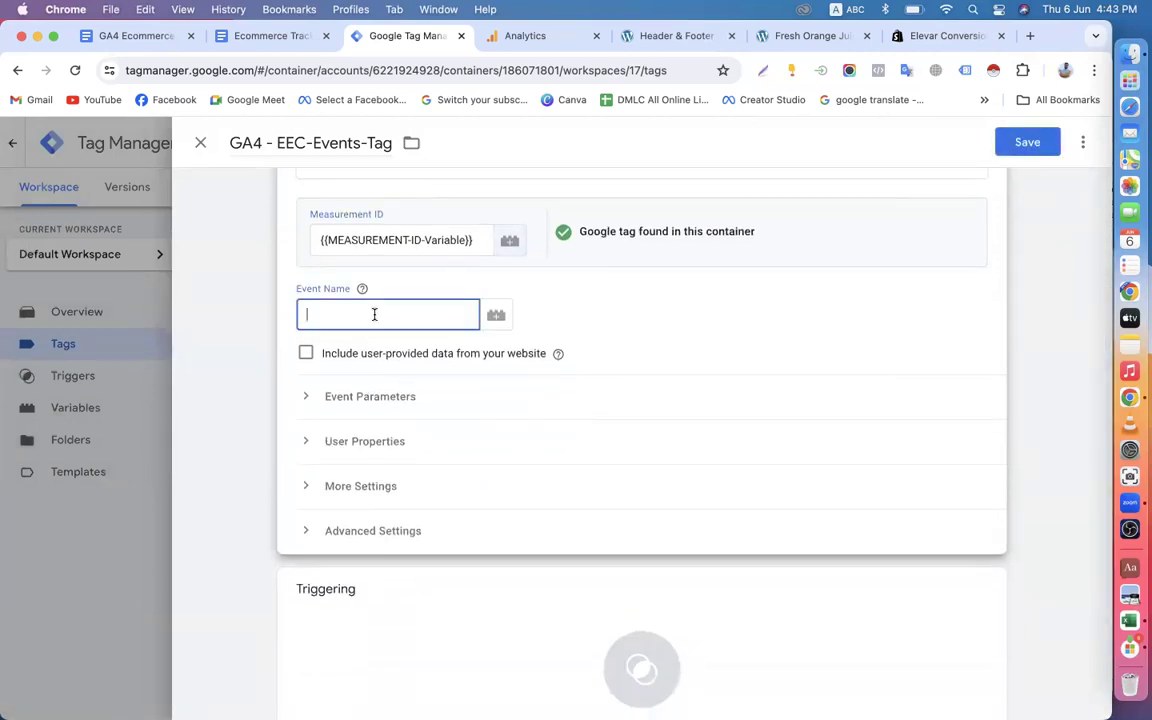
{"action": "type", "text": "{{"}
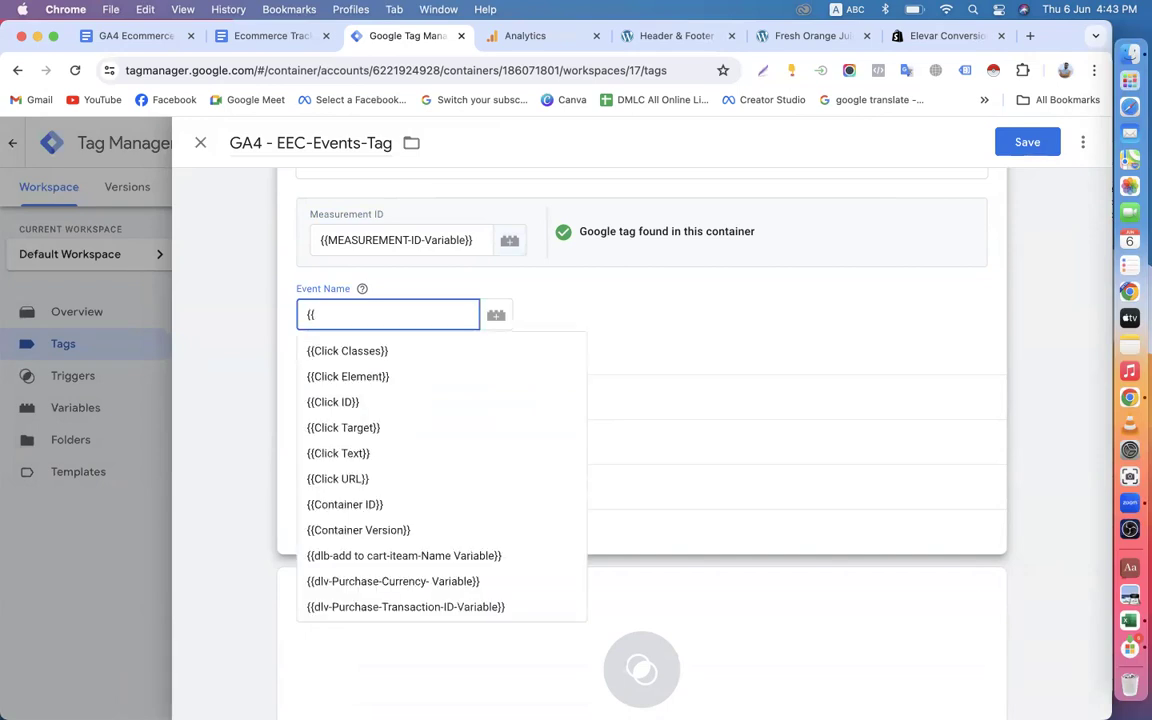
{"action": "scroll", "coordinate": [427, 510], "scroll_direction": "down", "scroll_amount": 3}
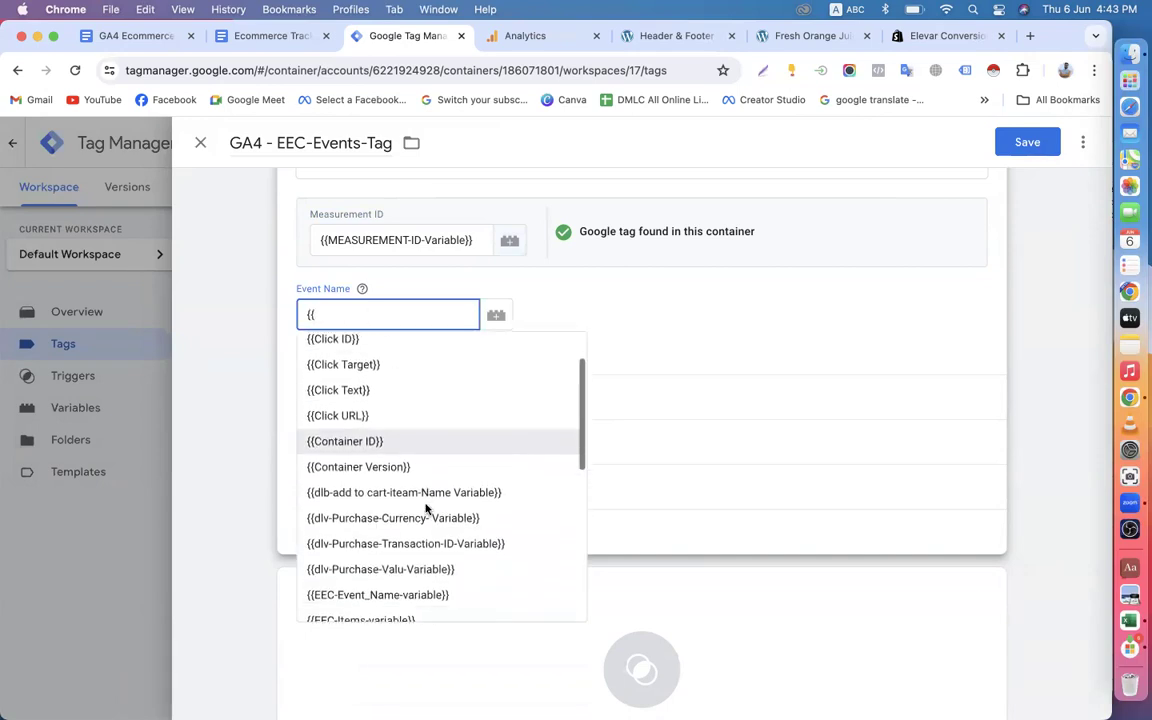
{"action": "scroll", "coordinate": [427, 510], "scroll_direction": "down", "scroll_amount": 1}
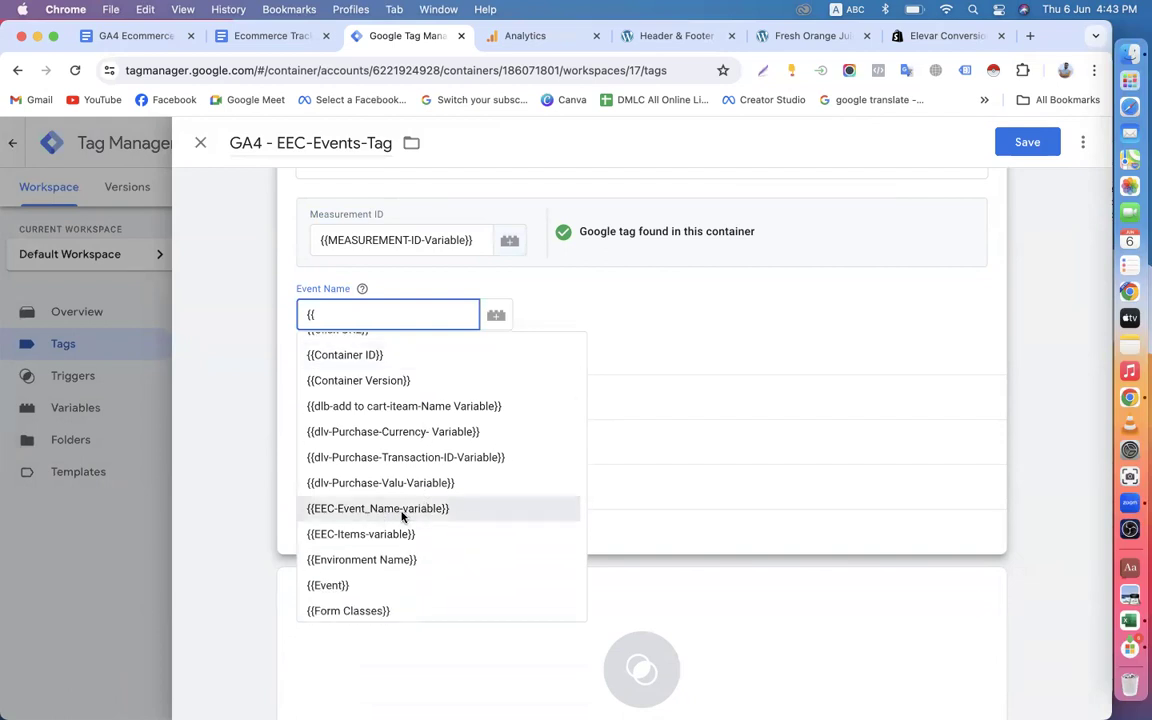
{"action": "left_click", "coordinate": [427, 510]}
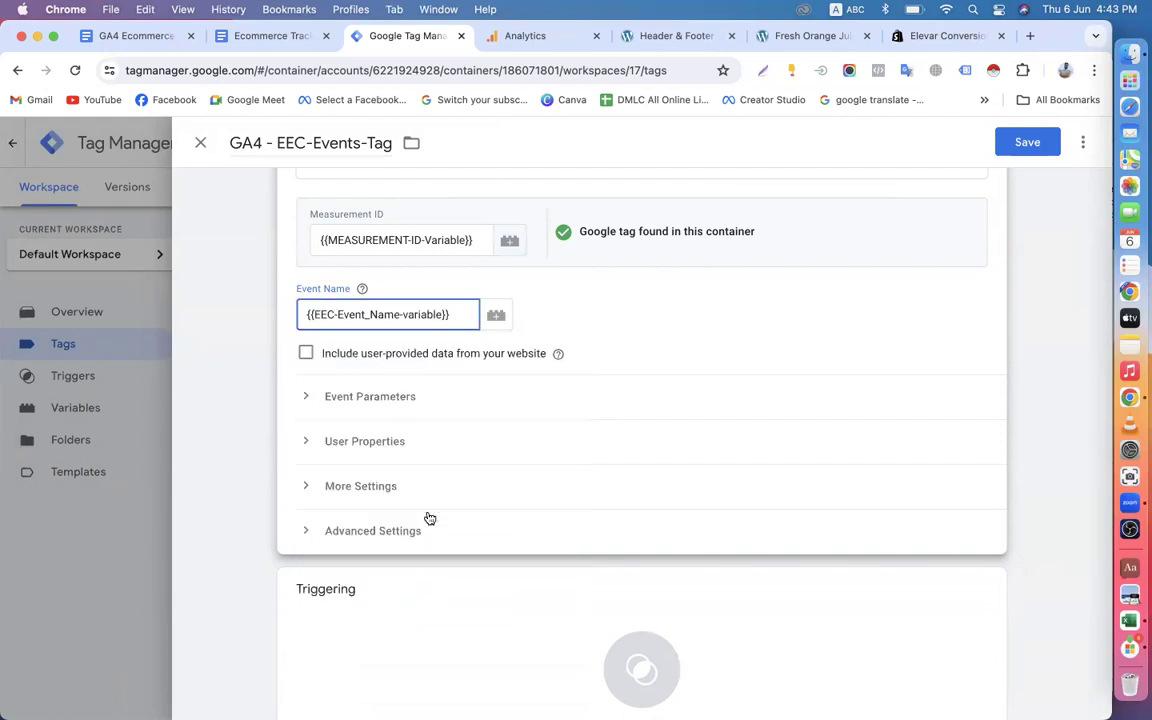
Enable Send Ecommerce data in the tag's additional ecommerce settings.
{"action": "left_click", "coordinate": [303, 486]}
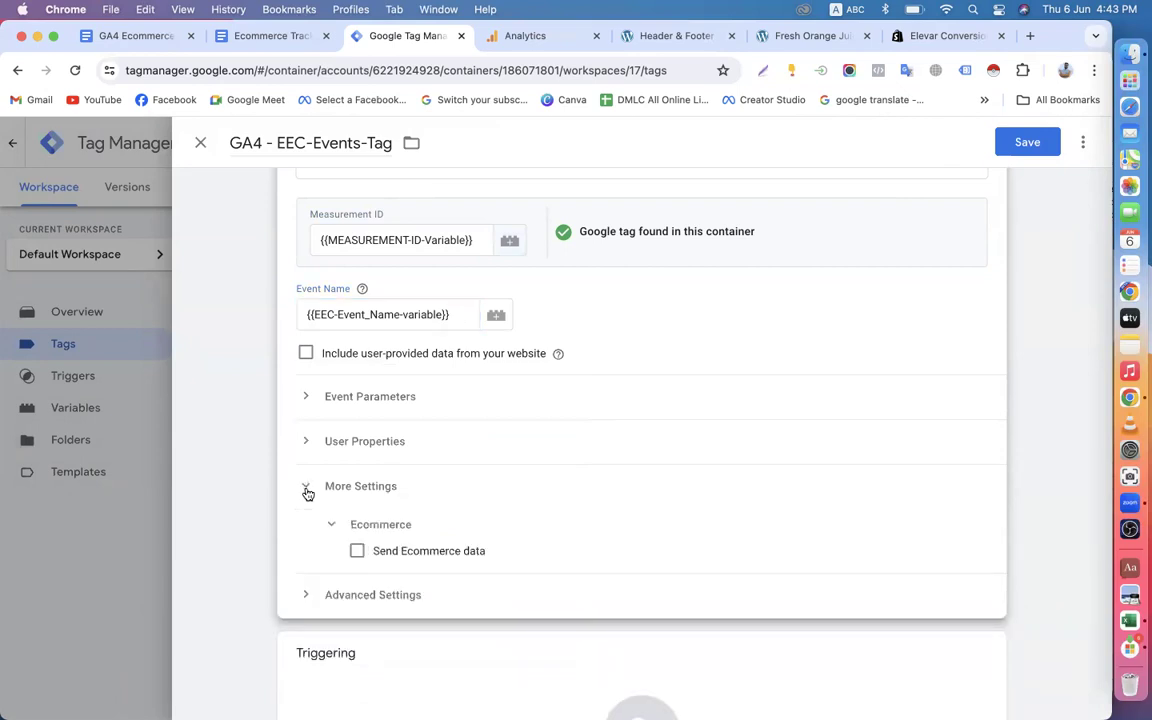
{"action": "scroll", "coordinate": [358, 500], "scroll_direction": "down", "scroll_amount": 2}
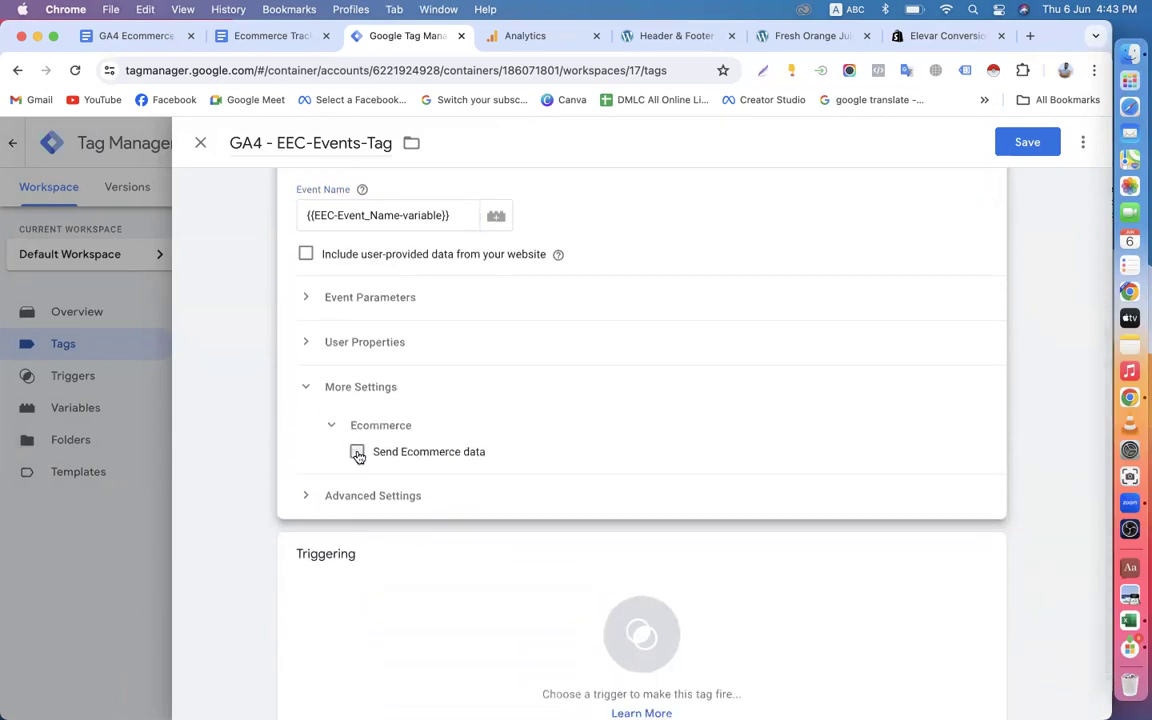
{"action": "left_click", "coordinate": [358, 453]}
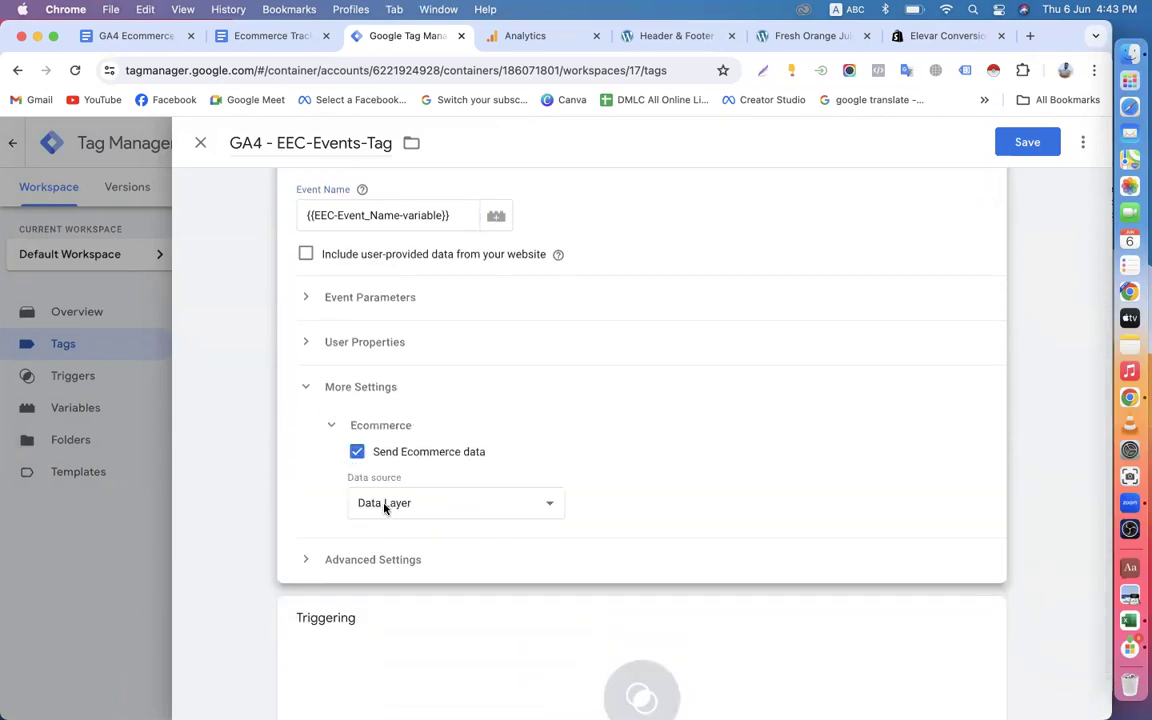
Add an event parameter row to the GA4 - EEC-Events-Tag and delete the surplus second row.
{"action": "scroll", "coordinate": [442, 391], "scroll_direction": "up", "scroll_amount": 2}
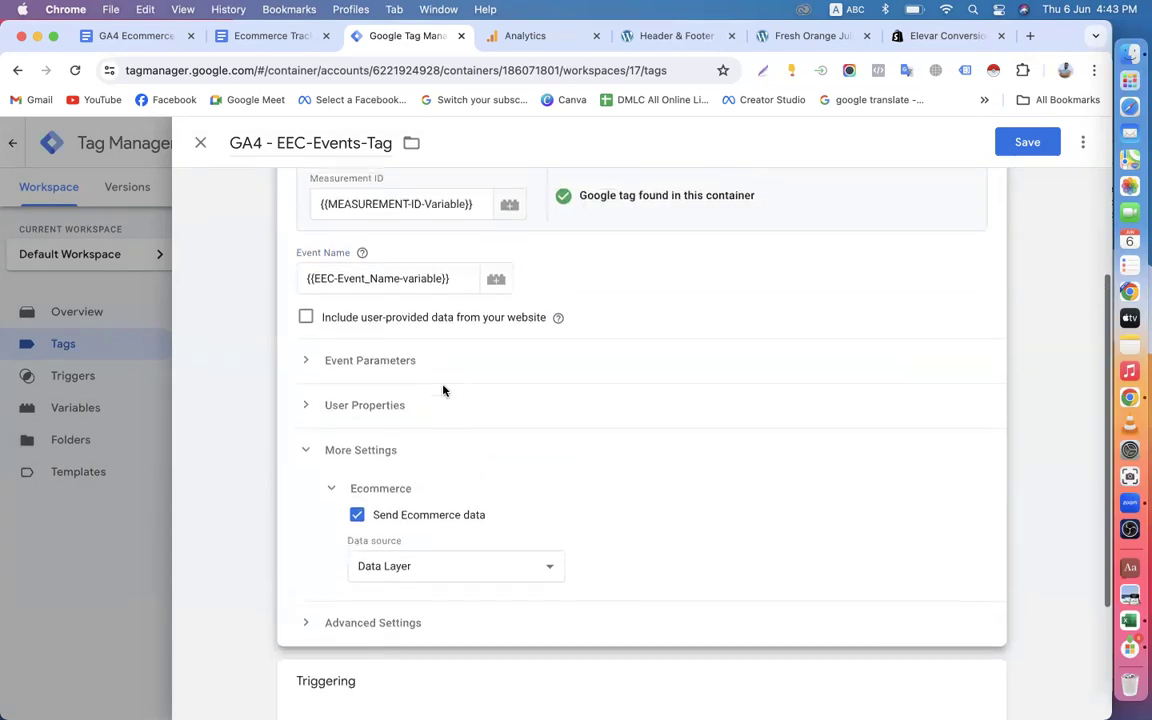
{"action": "left_click", "coordinate": [314, 382]}
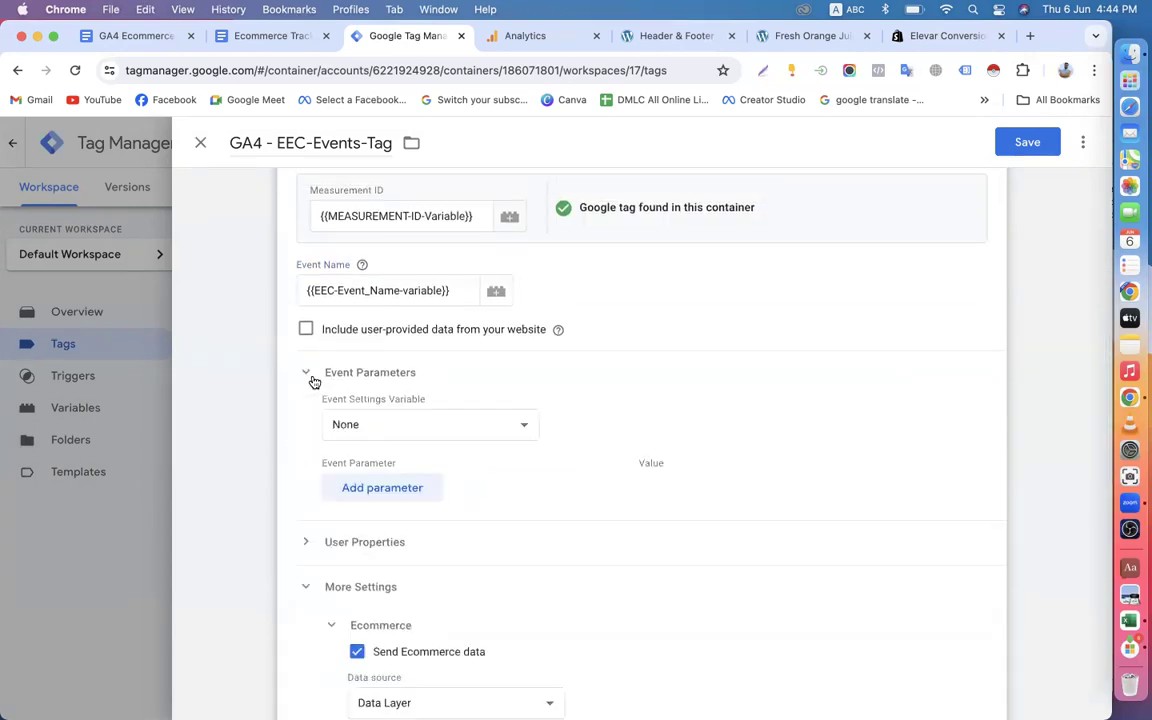
{"action": "left_click", "coordinate": [386, 493]}
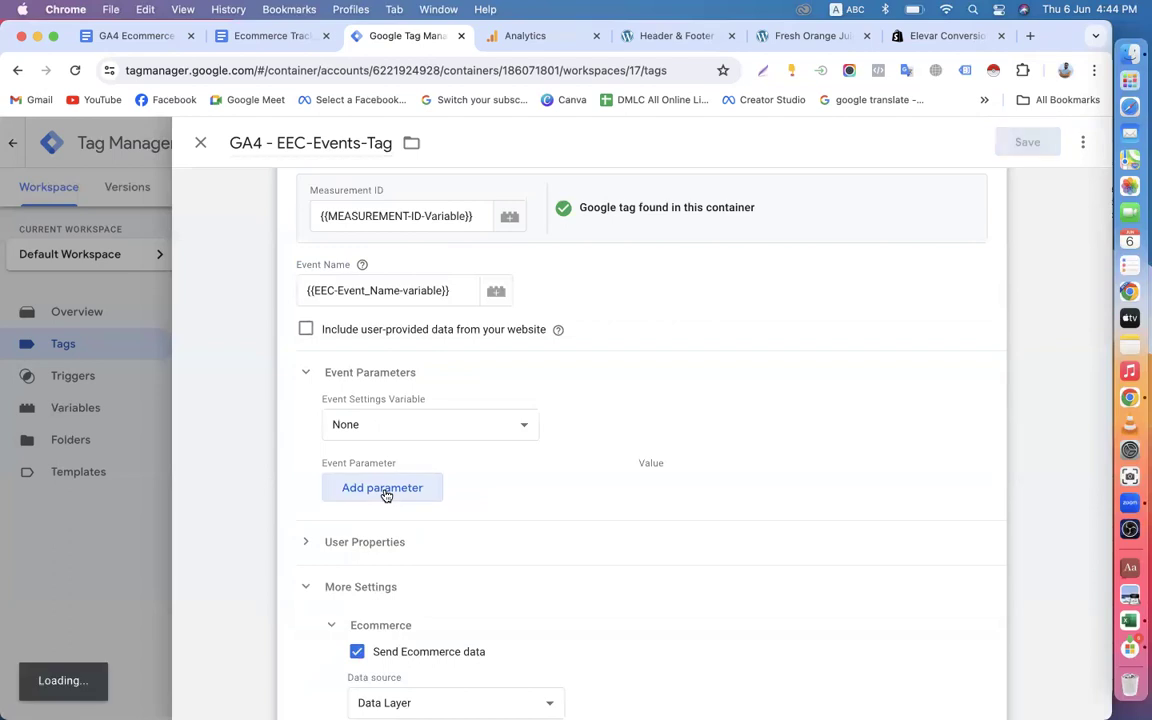
{"action": "left_click", "coordinate": [391, 540]}
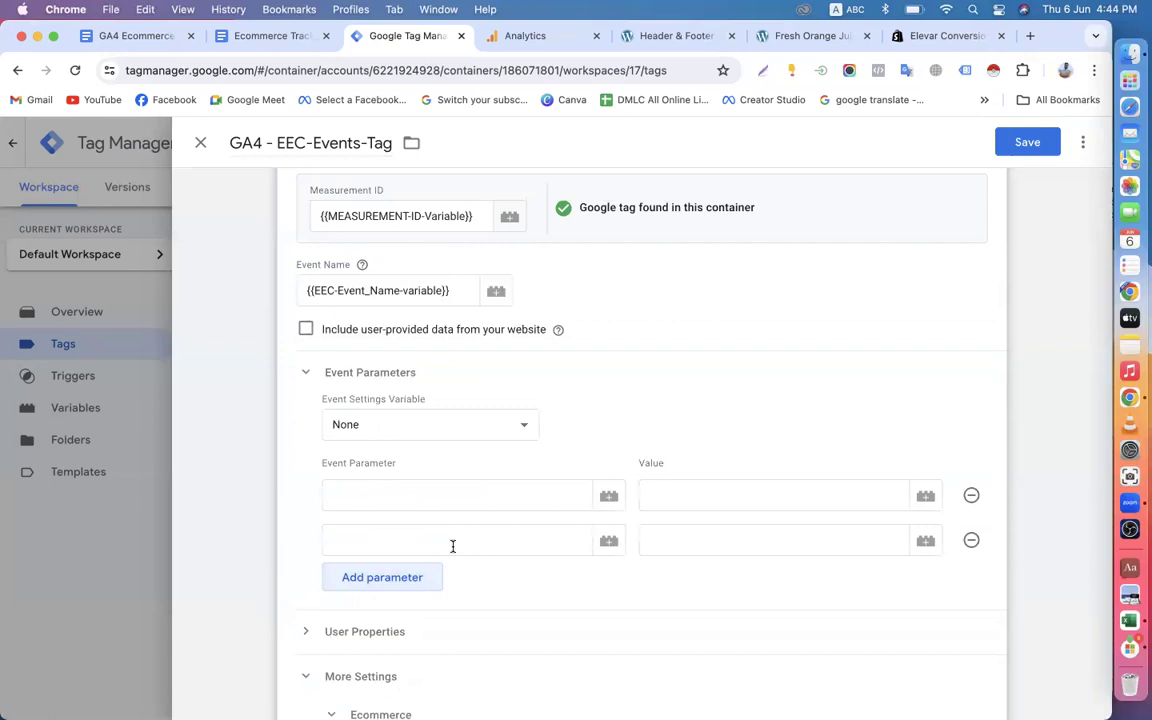
{"action": "scroll", "coordinate": [453, 546], "scroll_direction": "up", "scroll_amount": 3}
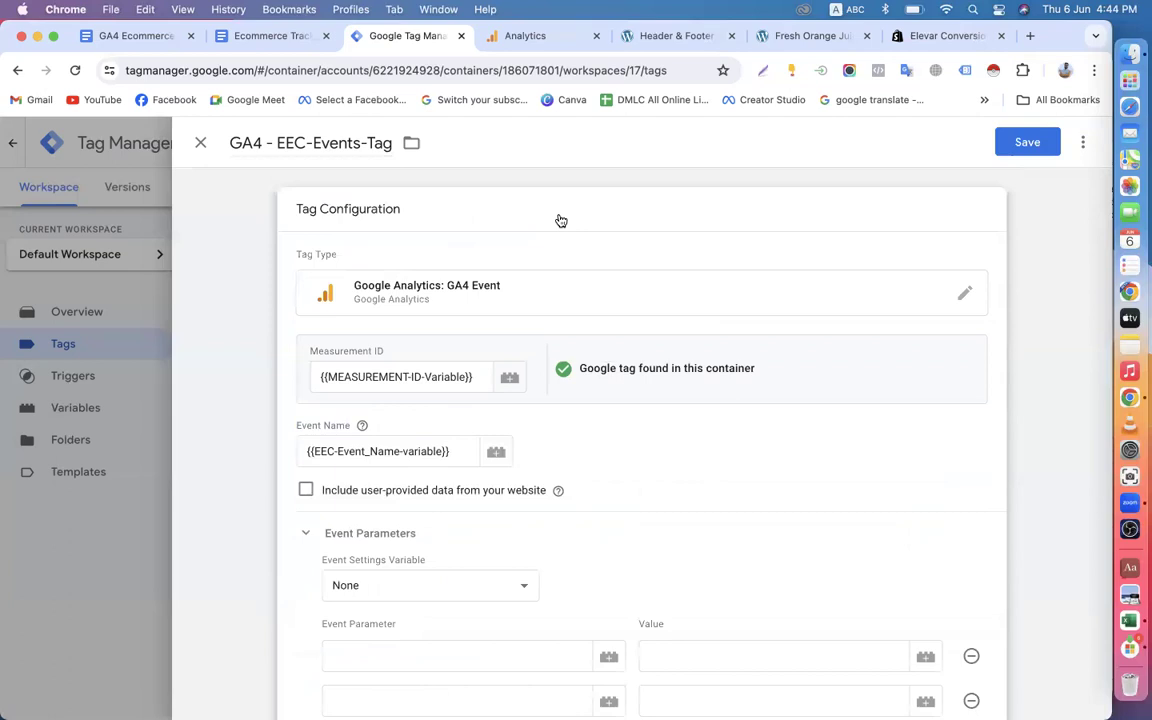
{"action": "scroll", "coordinate": [561, 220], "scroll_direction": "down", "scroll_amount": 3}
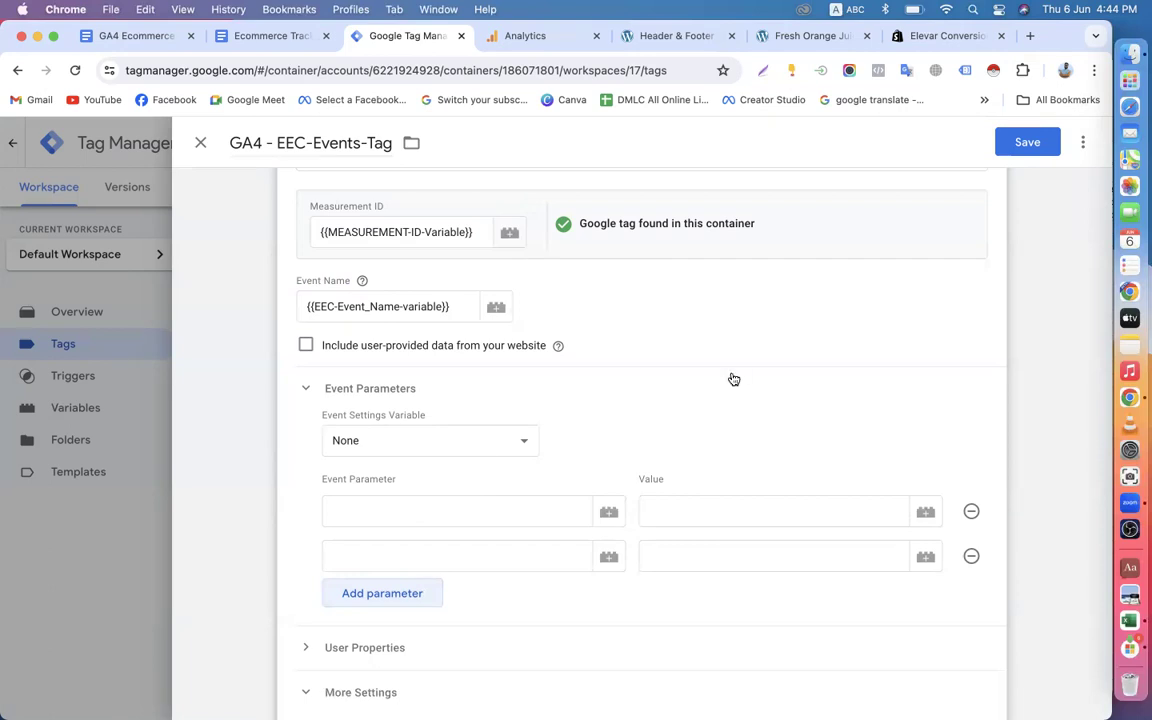
{"action": "left_click", "coordinate": [972, 560]}
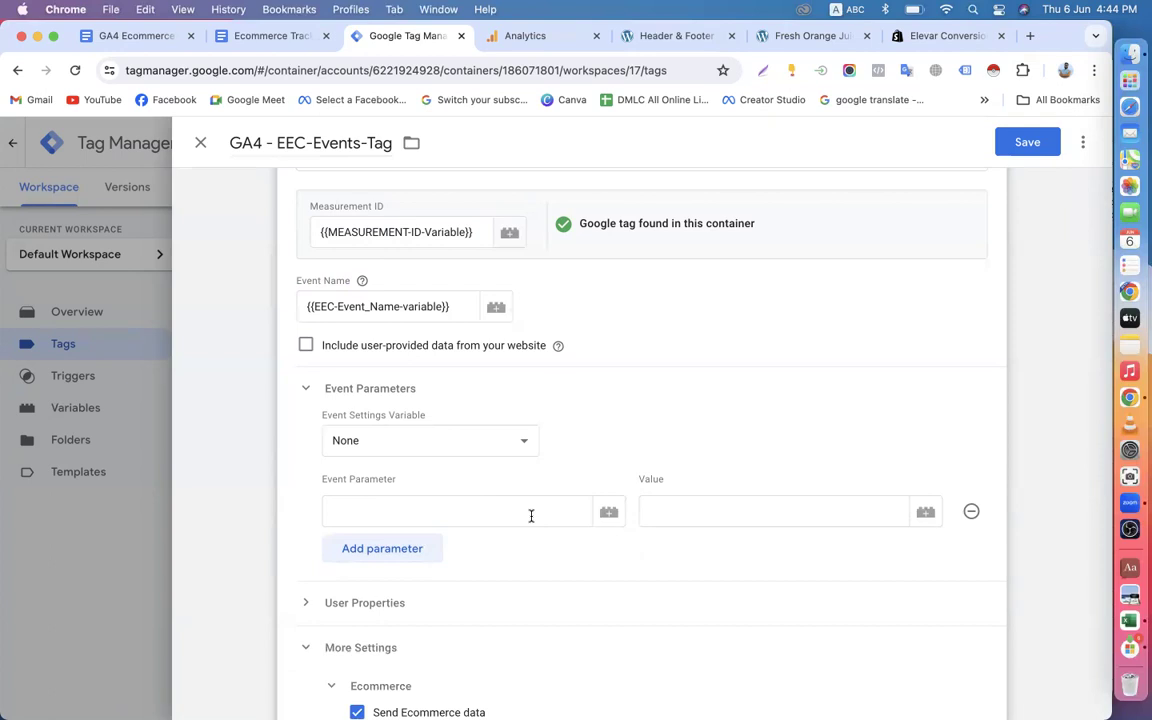
Copy the GA4 parameter name items from the Google Docs parameter table into the tag's Event Parameter field in Tag Manager.
{"action": "left_click", "coordinate": [248, 36]}
{"action": "scroll", "coordinate": [402, 388], "scroll_direction": "down", "scroll_amount": 10}
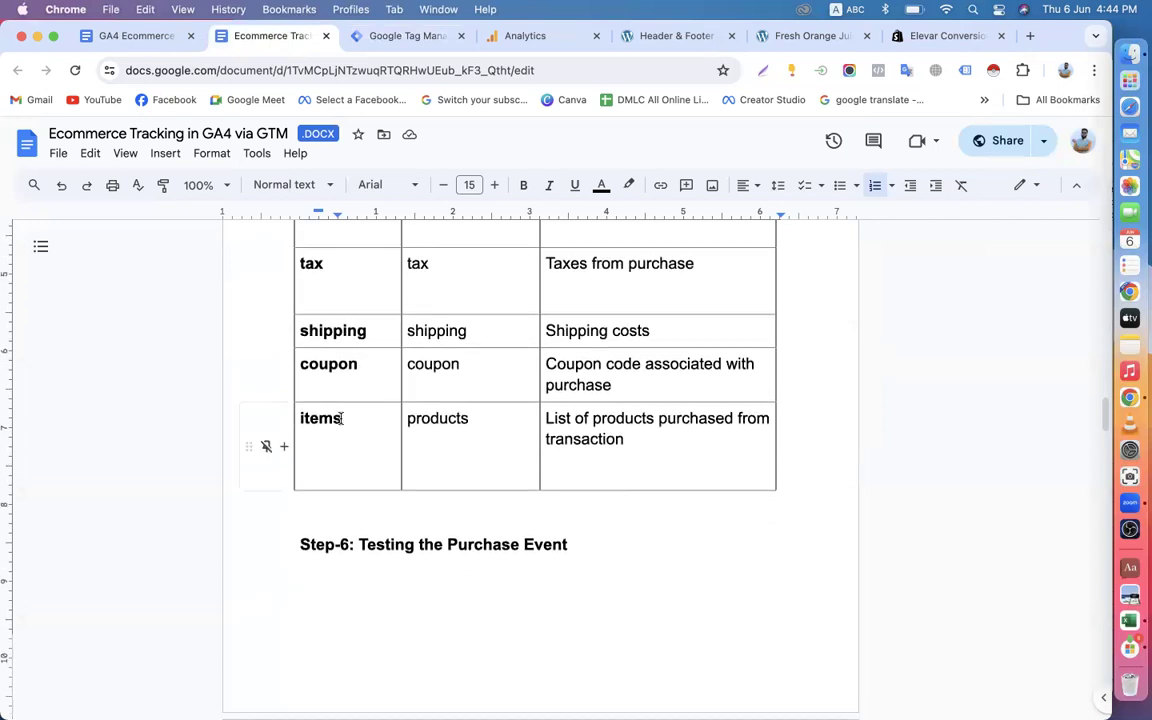
{"action": "left_click_drag", "start_coordinate": [342, 418], "coordinate": [291, 414]}
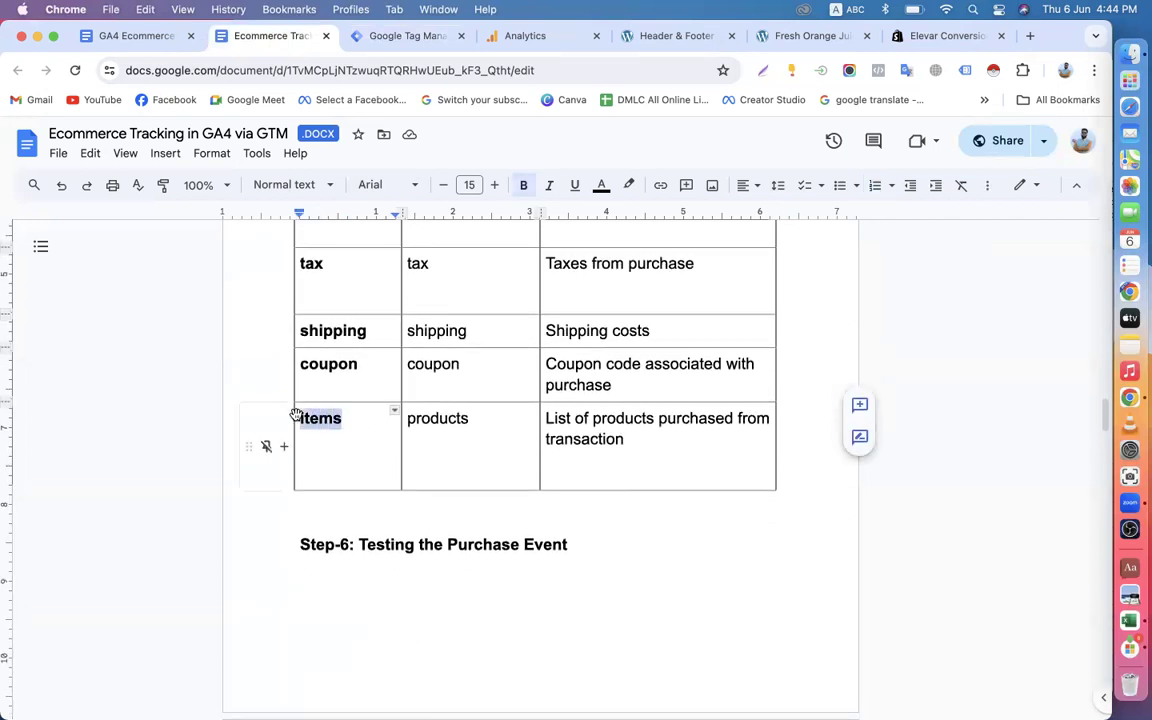
{"action": "right_click", "coordinate": [318, 418]}
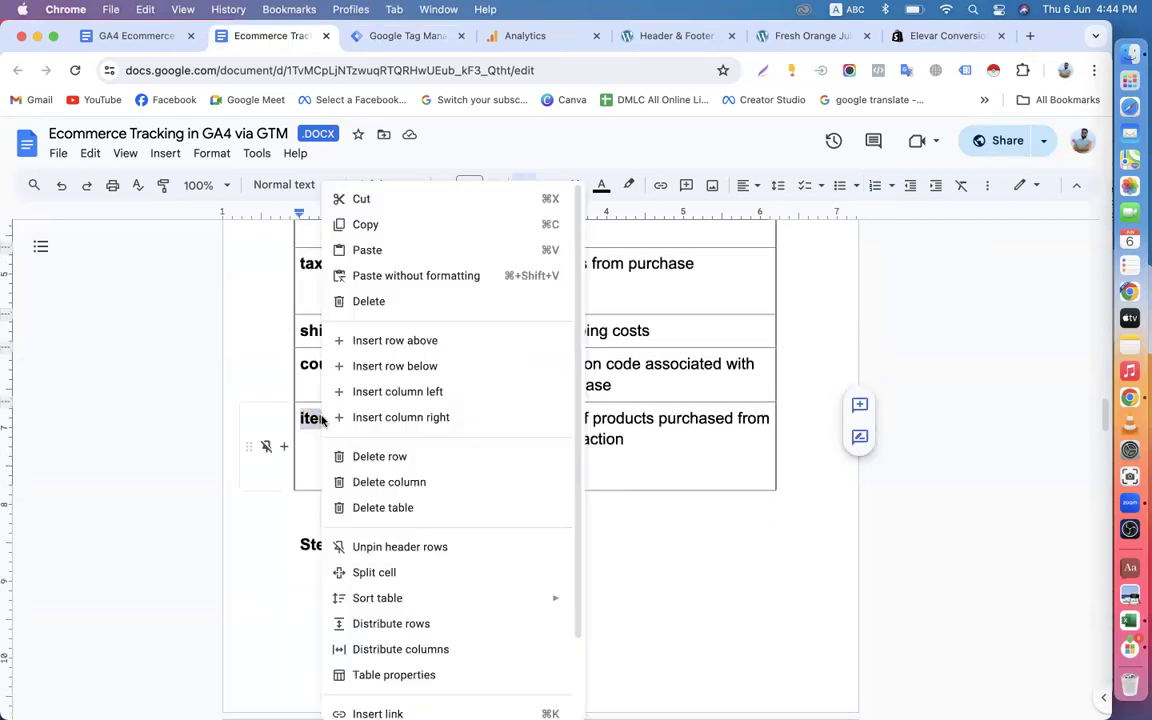
{"action": "left_click", "coordinate": [370, 226]}
{"action": "left_click", "coordinate": [397, 37]}
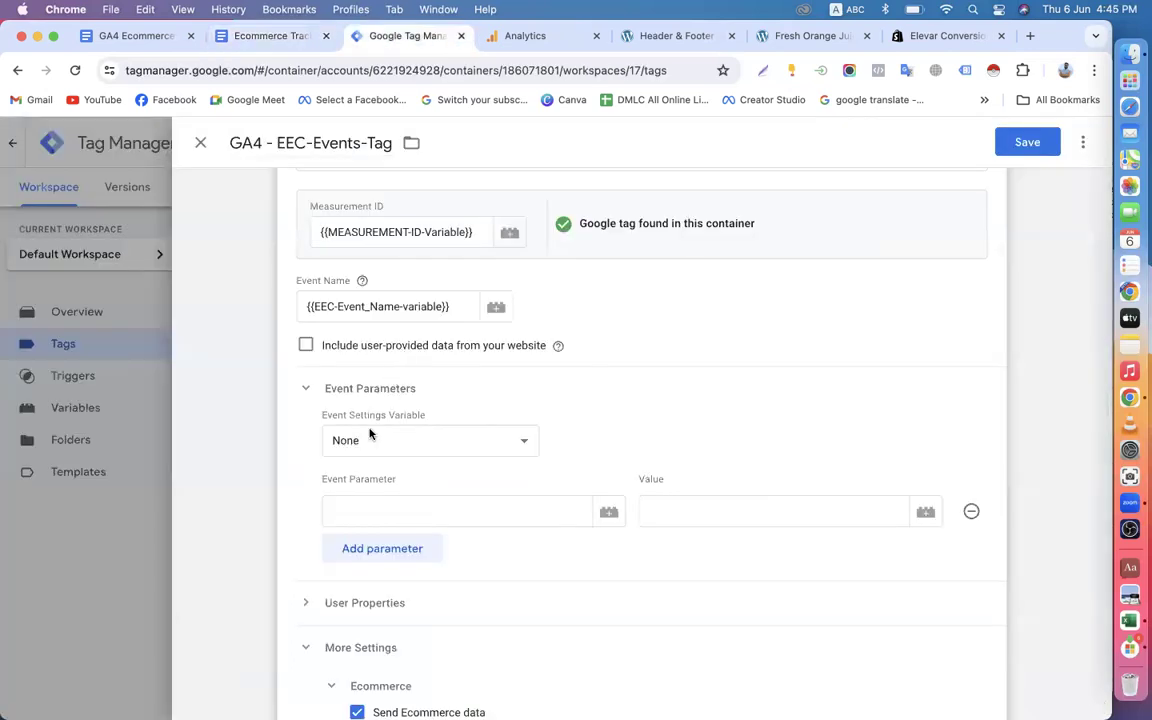
{"action": "left_click", "coordinate": [374, 509]}
{"action": "key", "text": "super+v"}
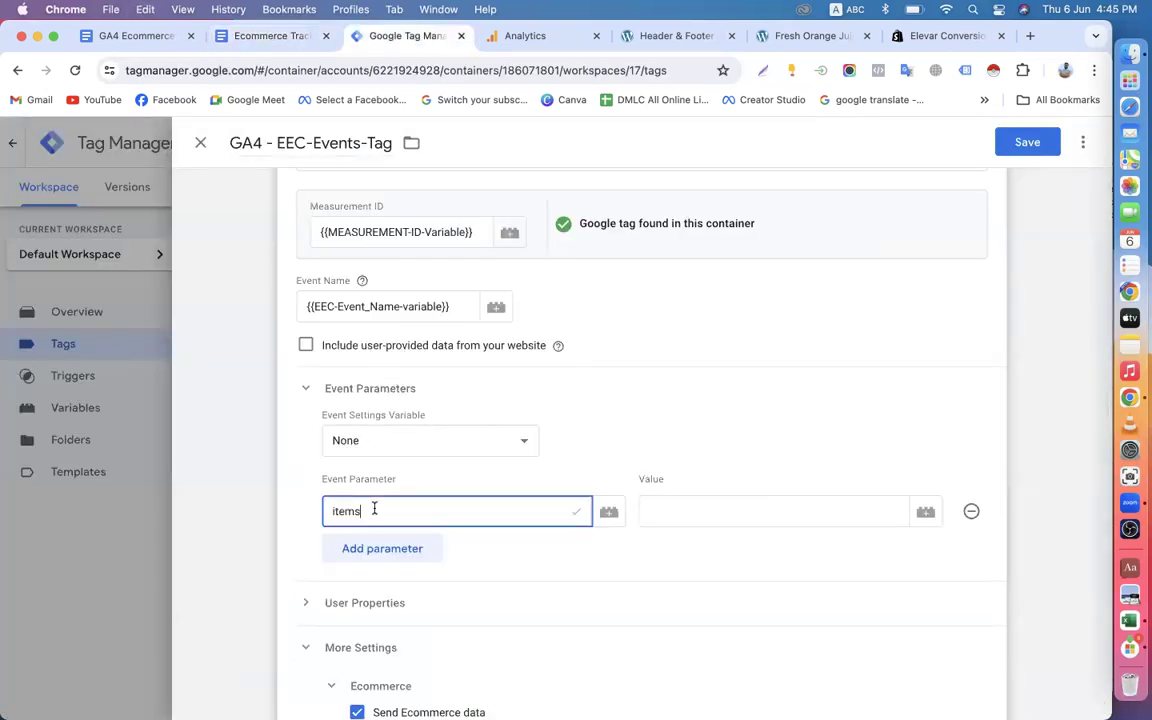
Set the value of the items event parameter to the variable {{EEC-Items-variable}}.
{"action": "left_click", "coordinate": [680, 511]}
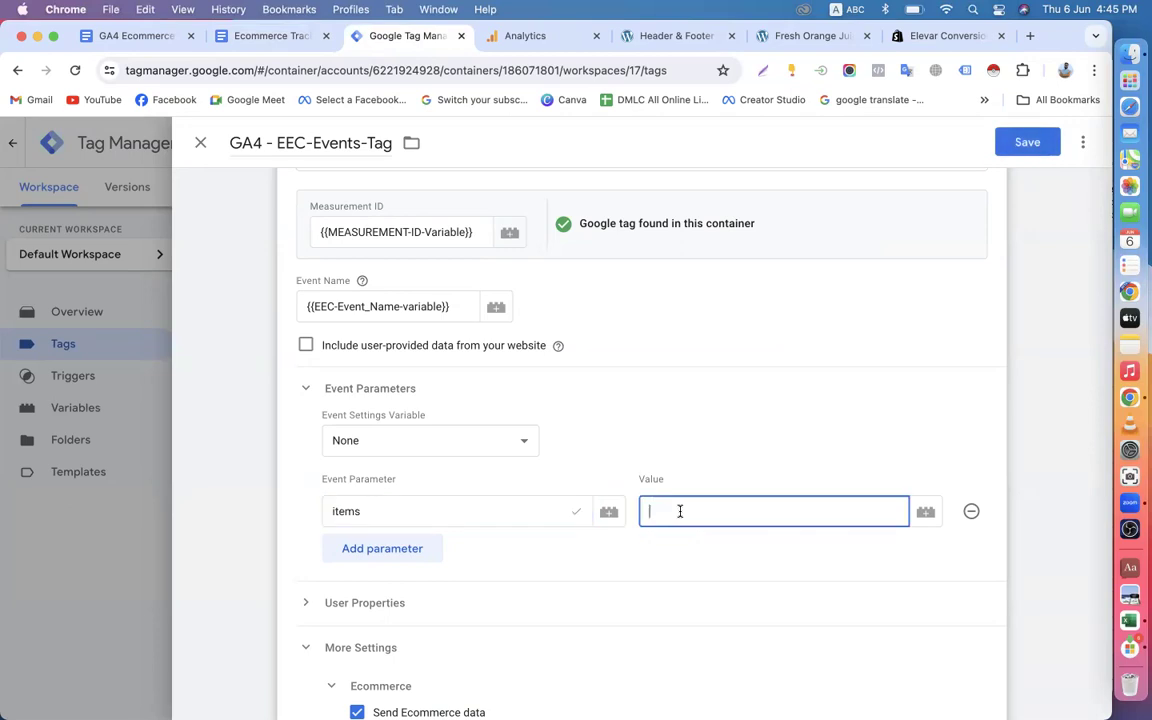
{"action": "type", "text": "{{"}
{"action": "scroll", "coordinate": [680, 511], "scroll_direction": "down", "scroll_amount": 3}
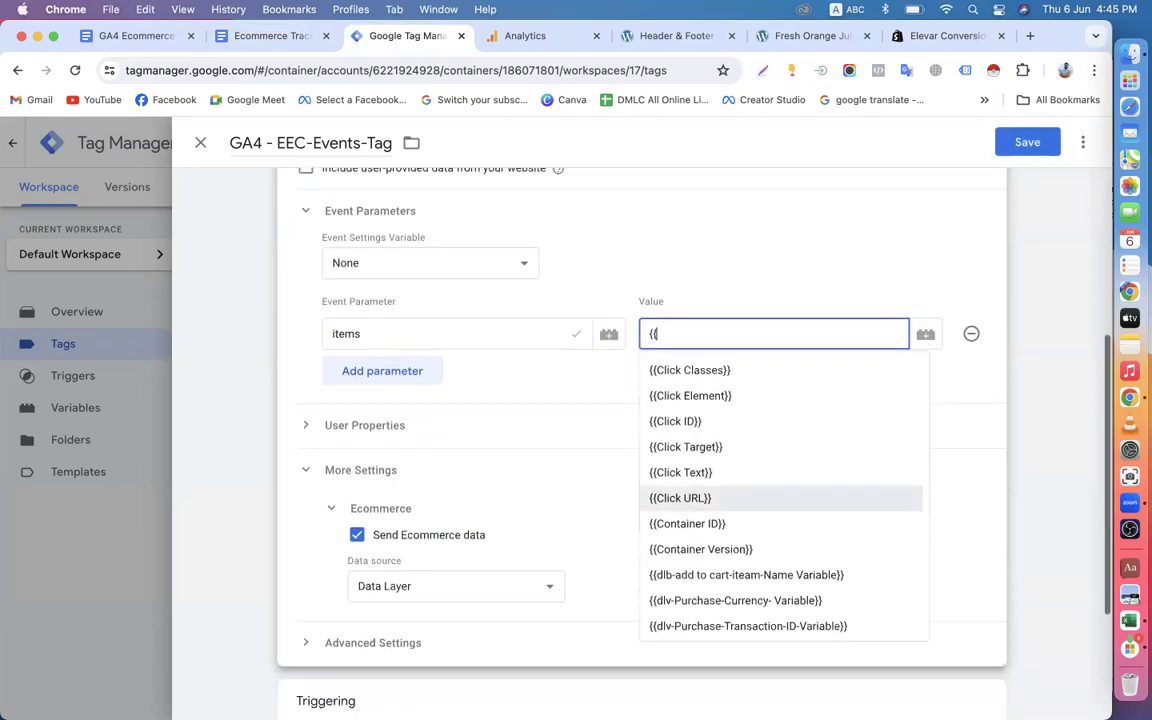
{"action": "type", "text": "i"}
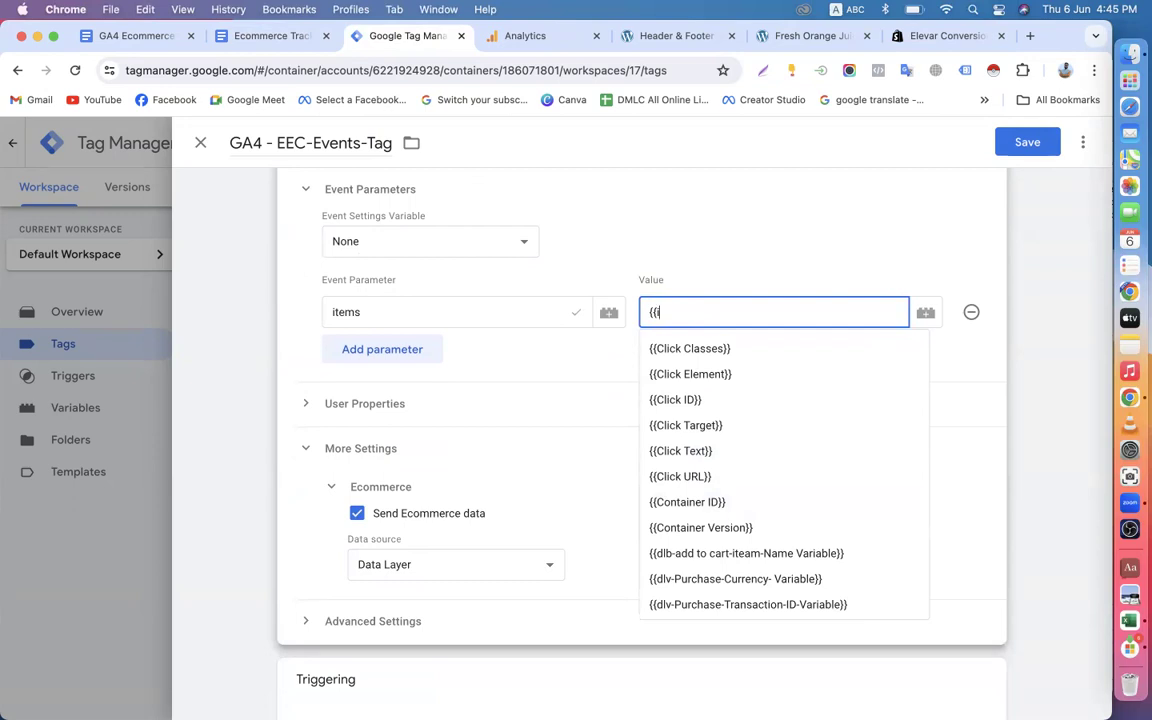
{"action": "type", "text": "t"}
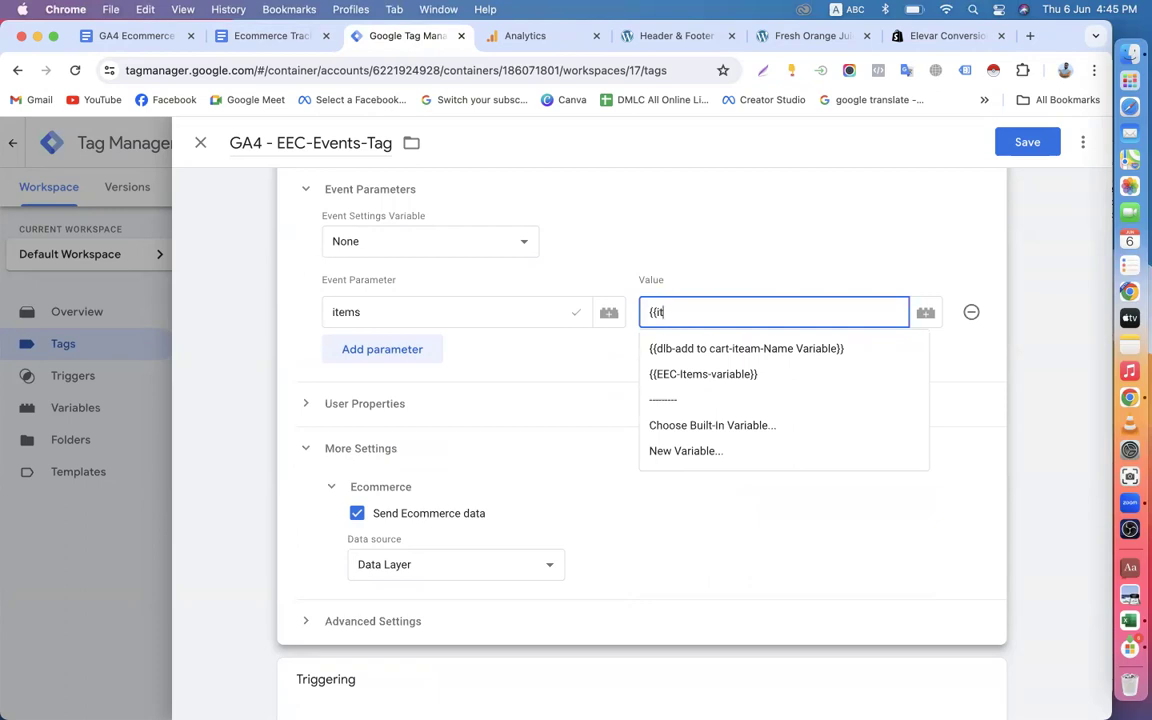
{"action": "left_click", "coordinate": [697, 375]}
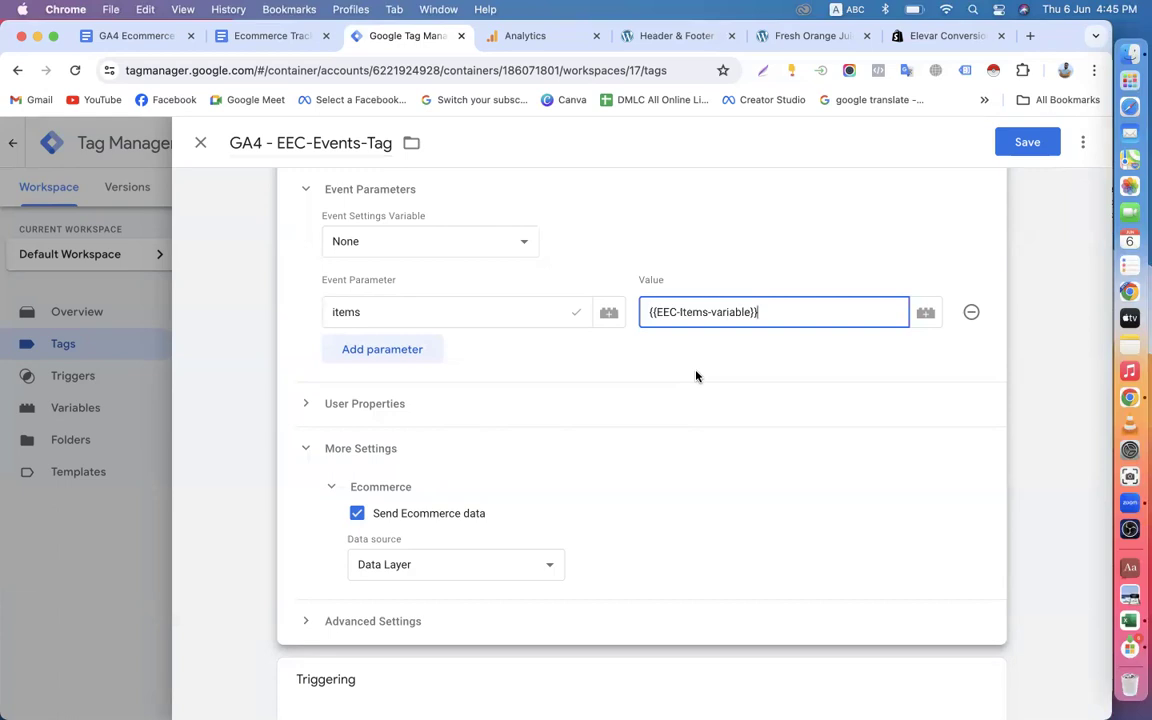
{"action": "scroll", "coordinate": [662, 248], "scroll_direction": "up", "scroll_amount": 3}
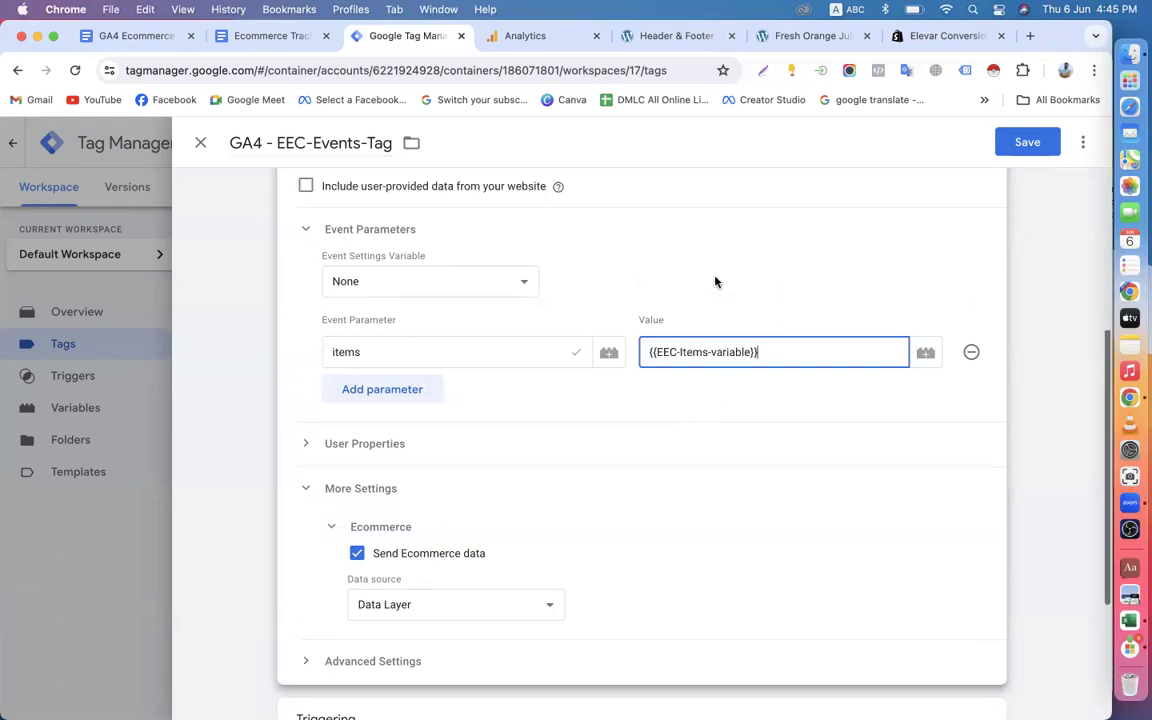
Review the Step-5 tag instructions and the Retail/Ecommerce events table in the Google Docs tutorial document.
{"action": "left_click", "coordinate": [253, 42]}
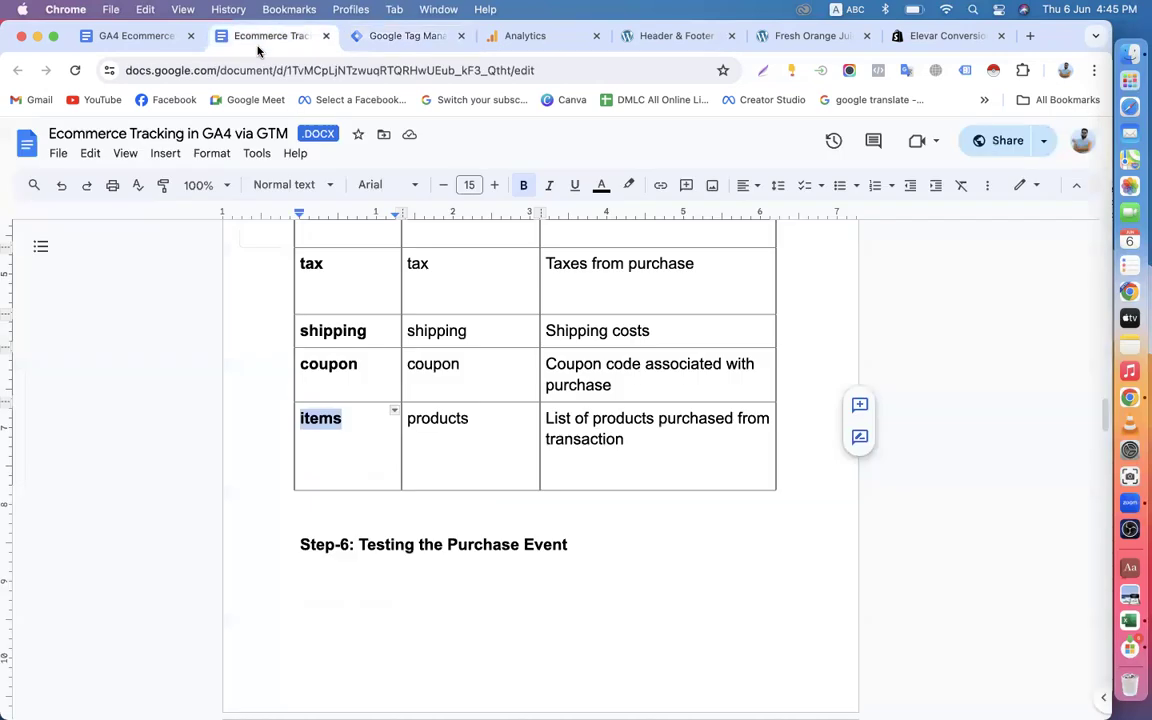
{"action": "scroll", "coordinate": [553, 465], "scroll_direction": "down", "scroll_amount": 5}
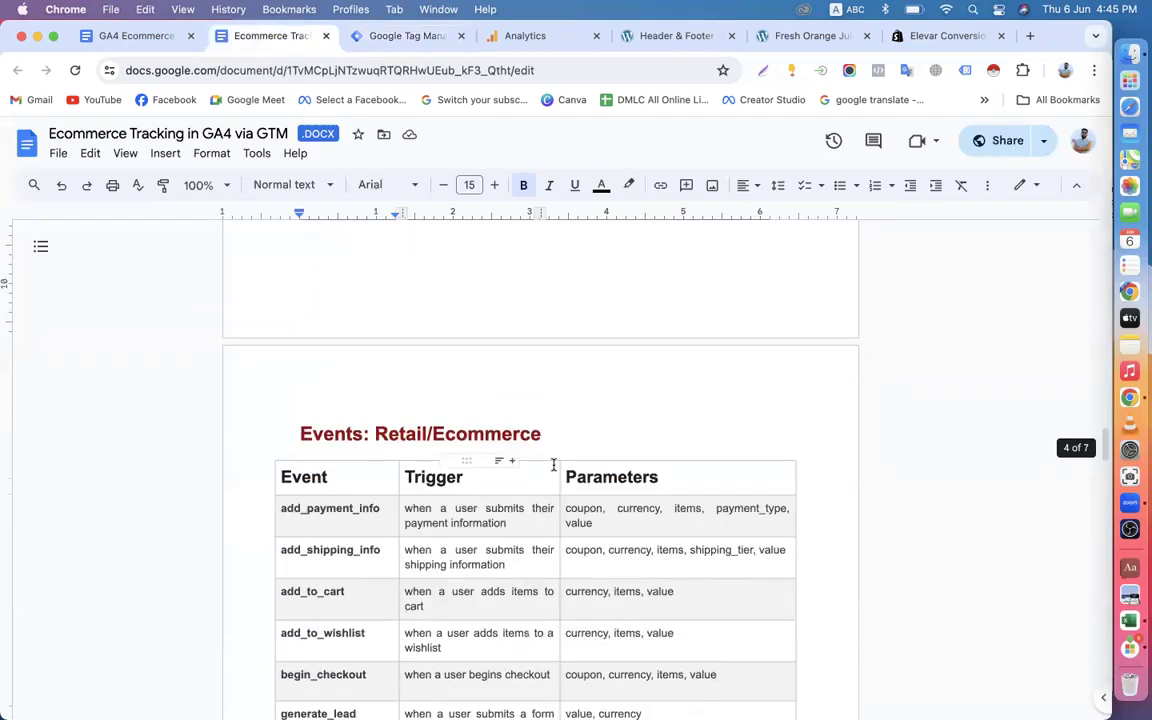
{"action": "scroll", "coordinate": [553, 465], "scroll_direction": "up", "scroll_amount": 8}
{"action": "scroll", "coordinate": [376, 301], "scroll_direction": "up", "scroll_amount": 7}
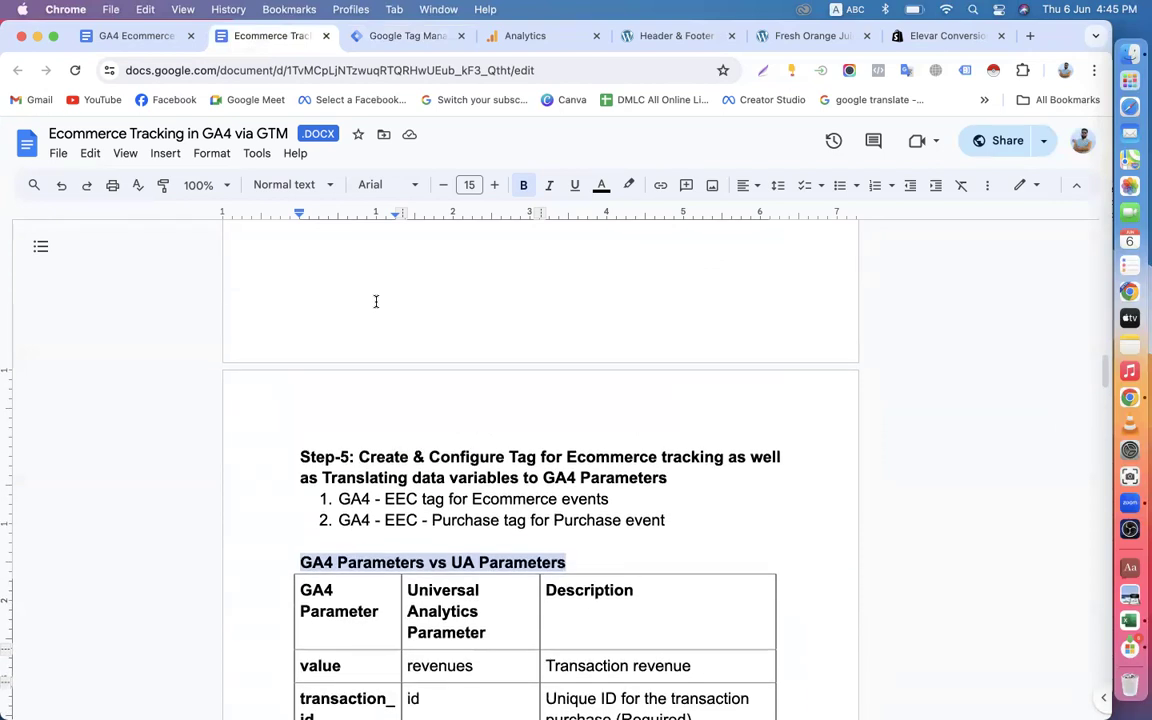
{"action": "scroll", "coordinate": [376, 301], "scroll_direction": "up", "scroll_amount": 15}
{"action": "scroll", "coordinate": [376, 301], "scroll_direction": "down", "scroll_amount": 20}
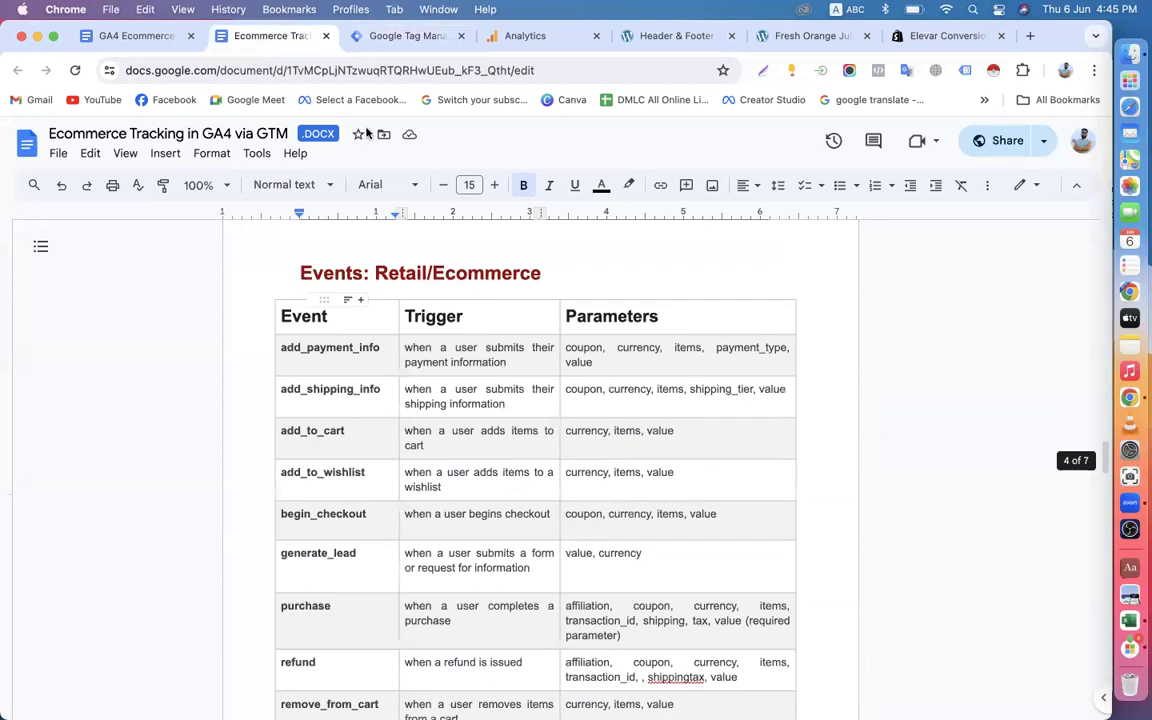
Back in Tag Manager, assign GA4-EEC-Events-Trigger as the firing trigger of the GA4 - EEC-Events-Tag and save the tag.
{"action": "left_click", "coordinate": [359, 35]}
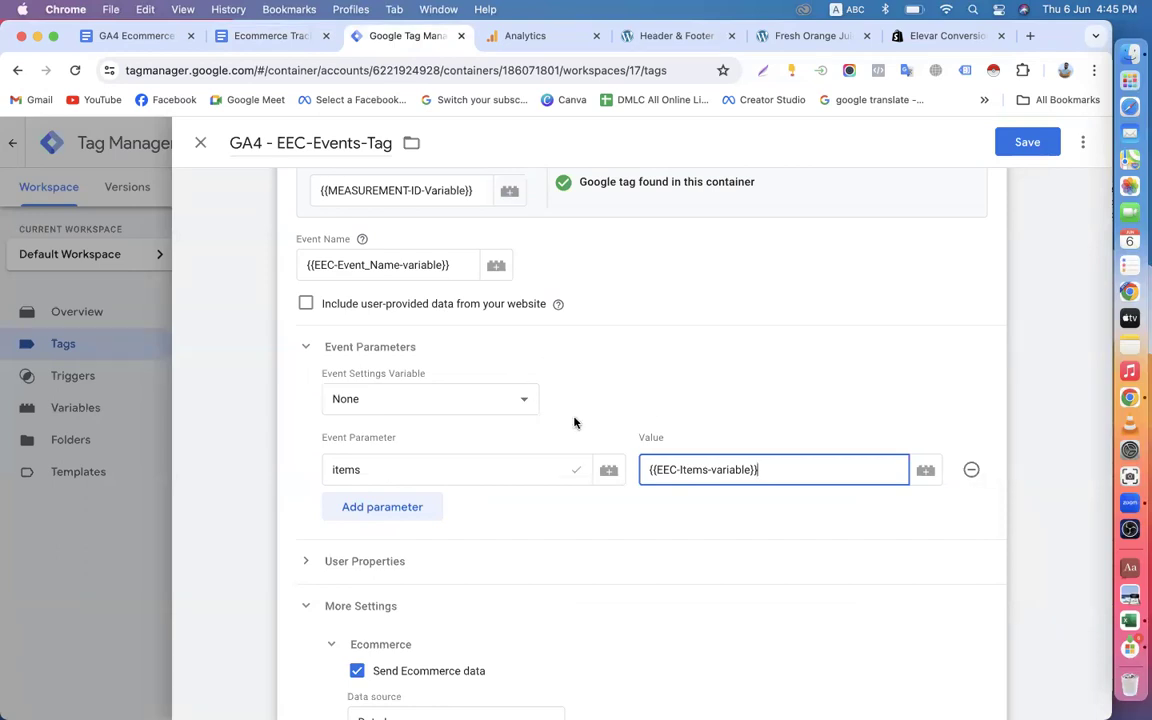
{"action": "scroll", "coordinate": [575, 422], "scroll_direction": "down", "scroll_amount": 5}
{"action": "left_click", "coordinate": [552, 578]}
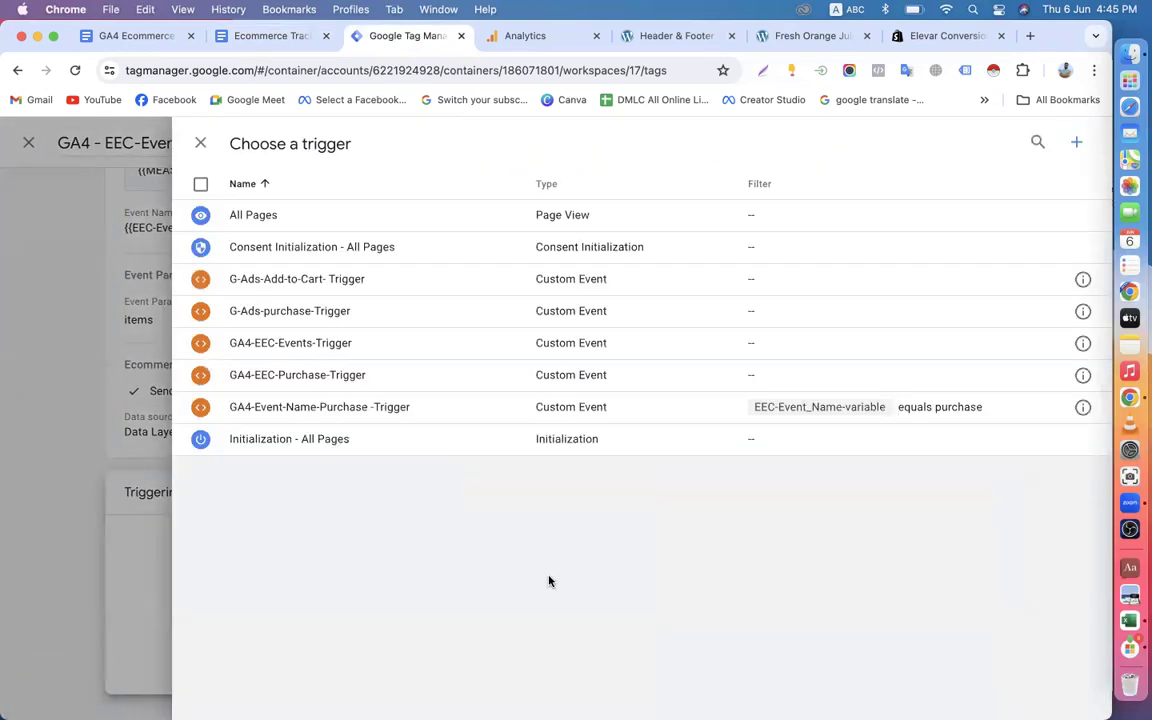
{"action": "left_click", "coordinate": [282, 347]}
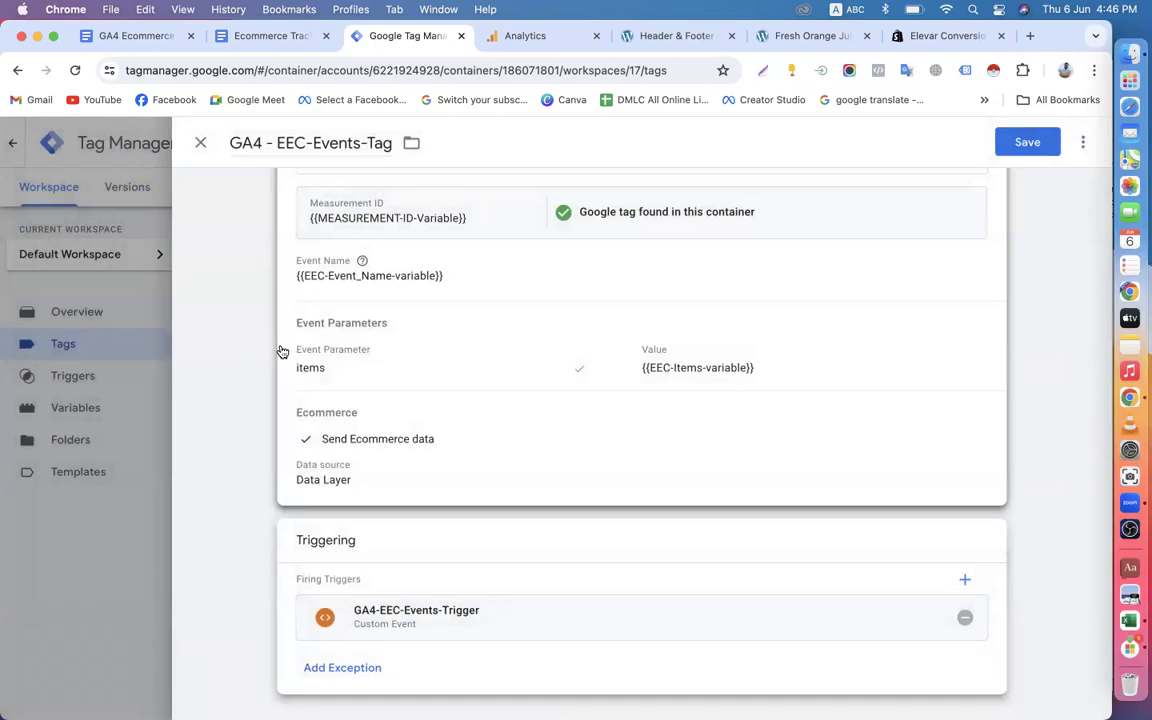
{"action": "scroll", "coordinate": [969, 343], "scroll_direction": "up", "scroll_amount": 3}
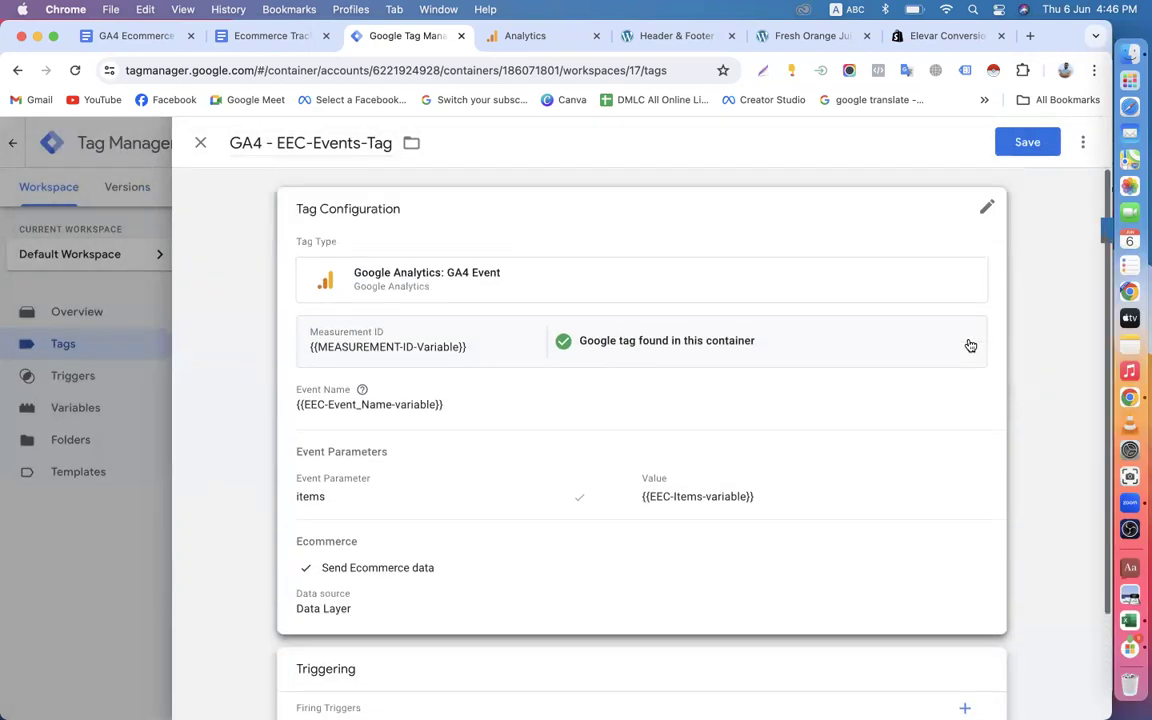
{"action": "left_click", "coordinate": [1017, 143]}
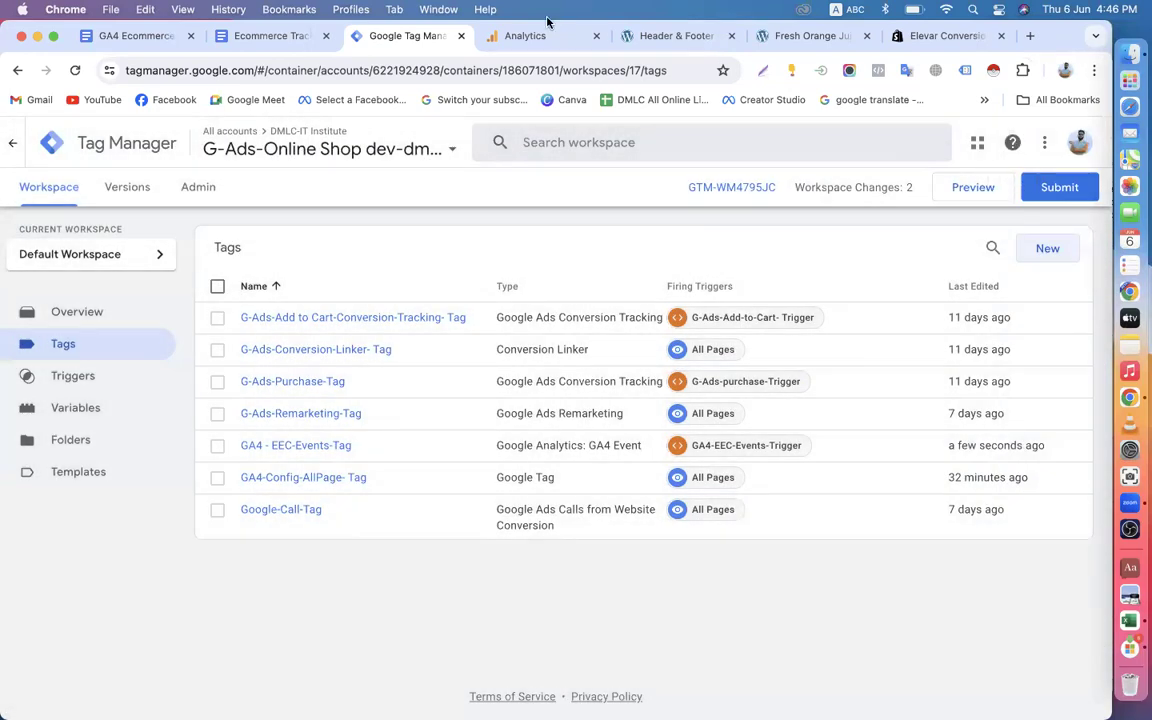
Copy the tag name GA4 - EEC - Purchase from the Step-5 list in the Google Docs document.
{"action": "left_click", "coordinate": [272, 36]}
{"action": "scroll", "coordinate": [451, 265], "scroll_direction": "up", "scroll_amount": 10}
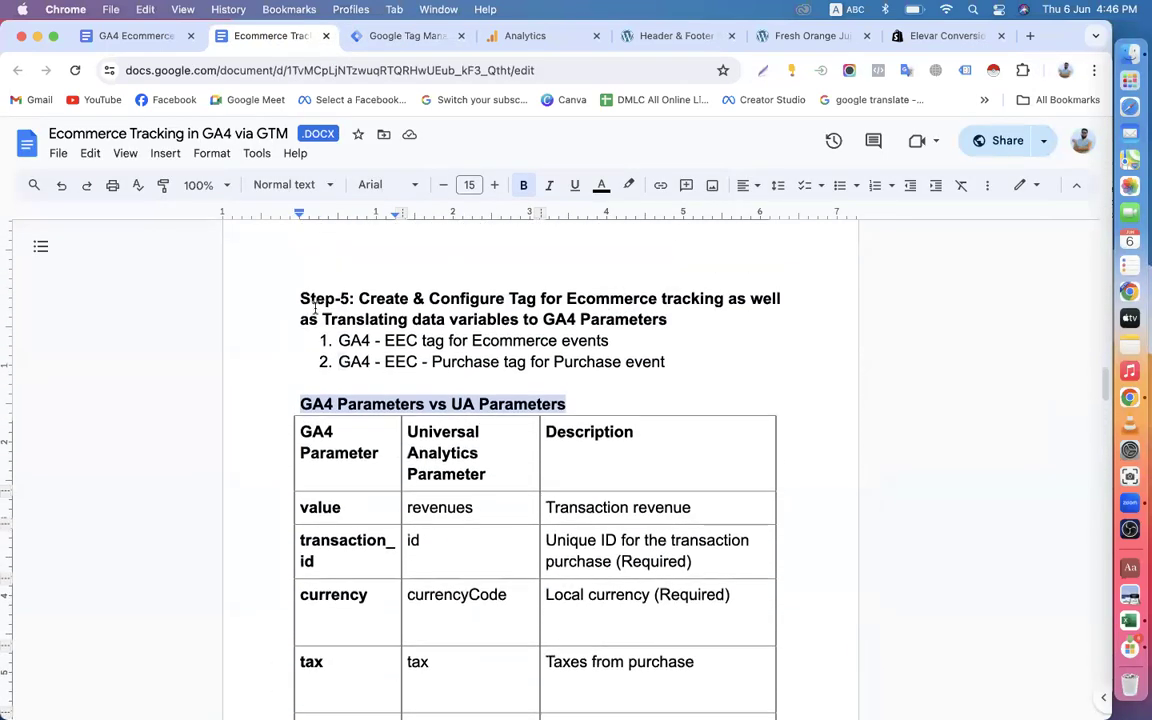
{"action": "scroll", "coordinate": [491, 375], "scroll_direction": "down", "scroll_amount": 2}
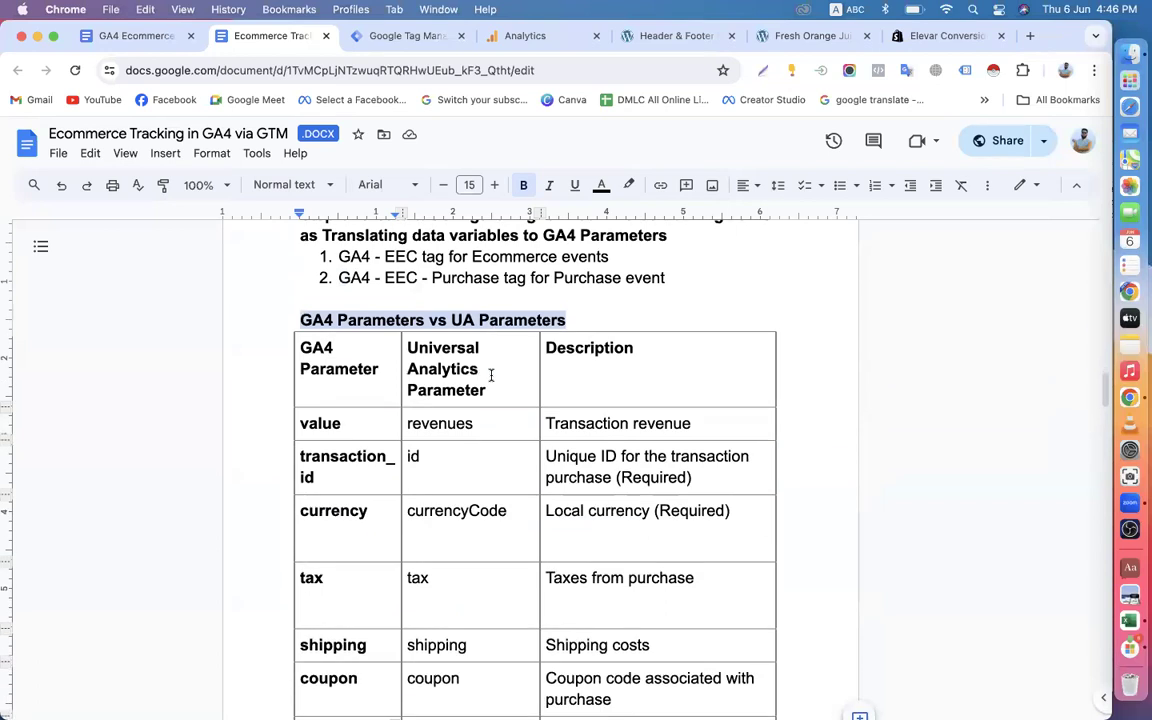
{"action": "left_click_drag", "start_coordinate": [337, 277], "coordinate": [497, 283]}
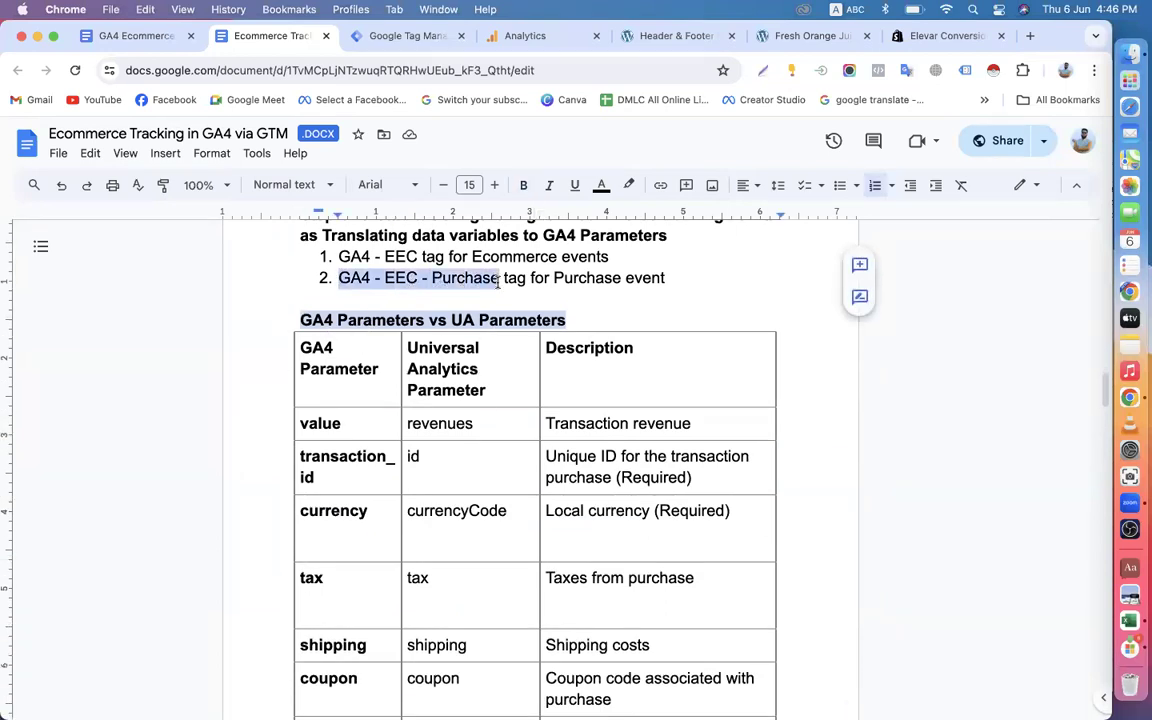
{"action": "right_click", "coordinate": [497, 283]}
{"action": "left_click", "coordinate": [543, 324]}
Create a new tag in Tag Manager and name it GA4 - EEC - Purchase-Tag, using the copied name.
{"action": "left_click", "coordinate": [391, 33]}
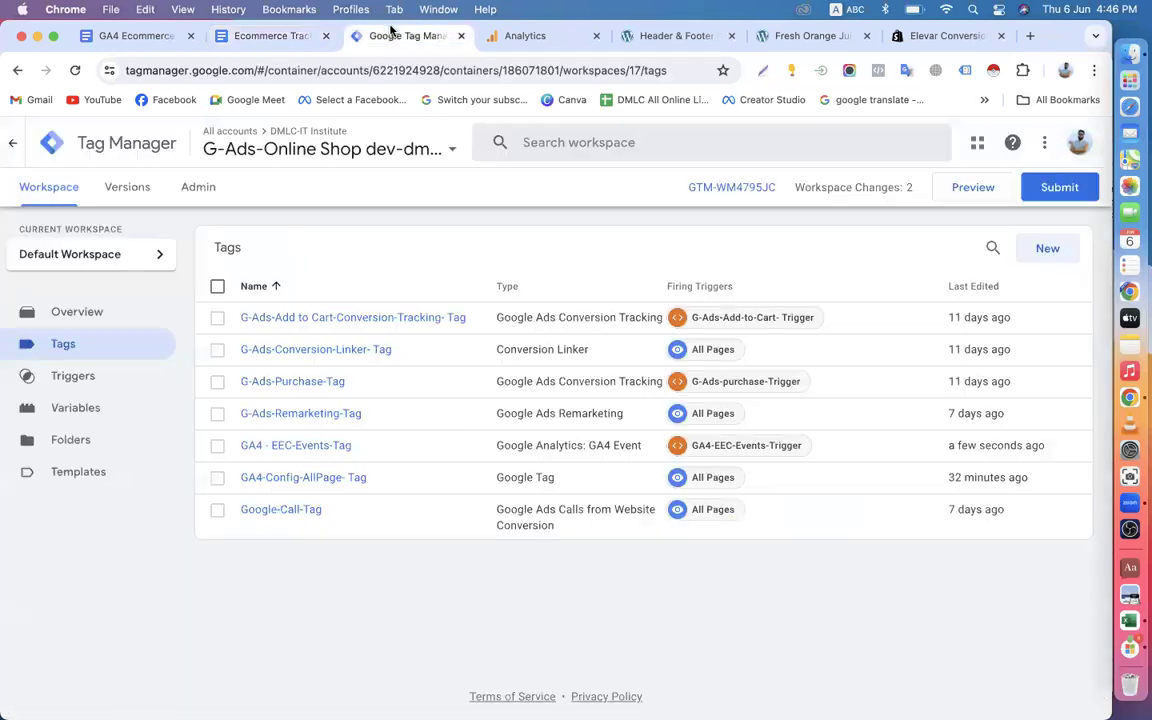
{"action": "left_click", "coordinate": [1049, 249]}
{"action": "double_click", "coordinate": [258, 143]}
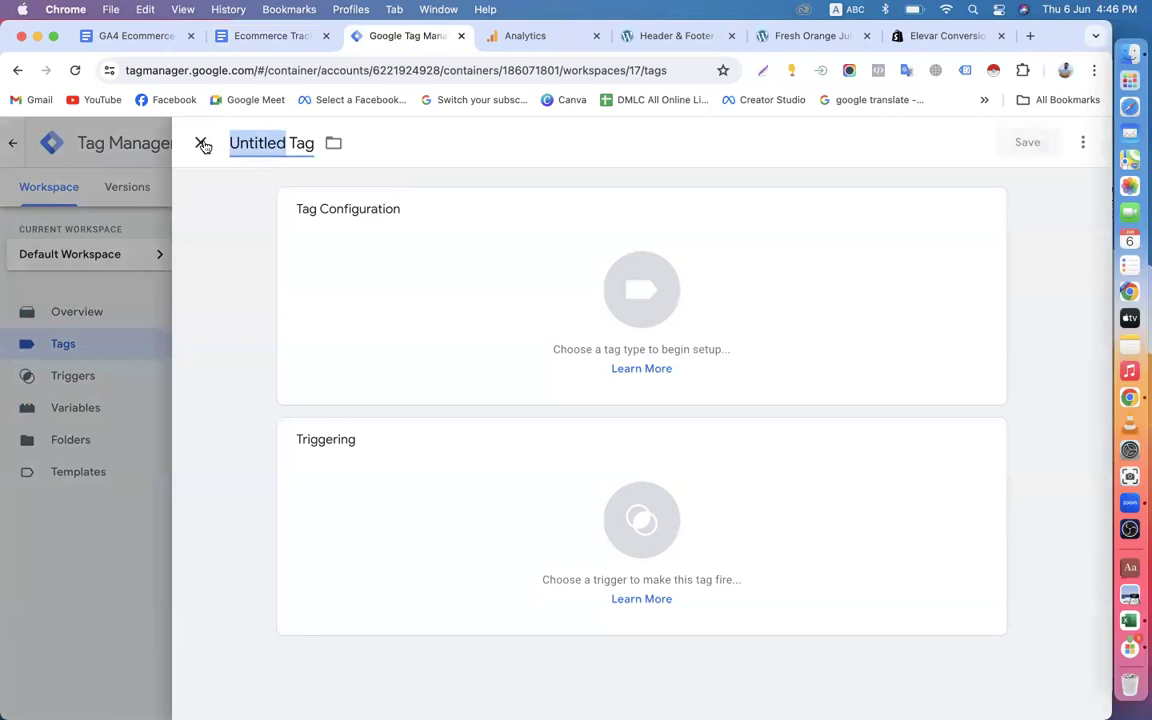
{"action": "key", "text": "super+v"}
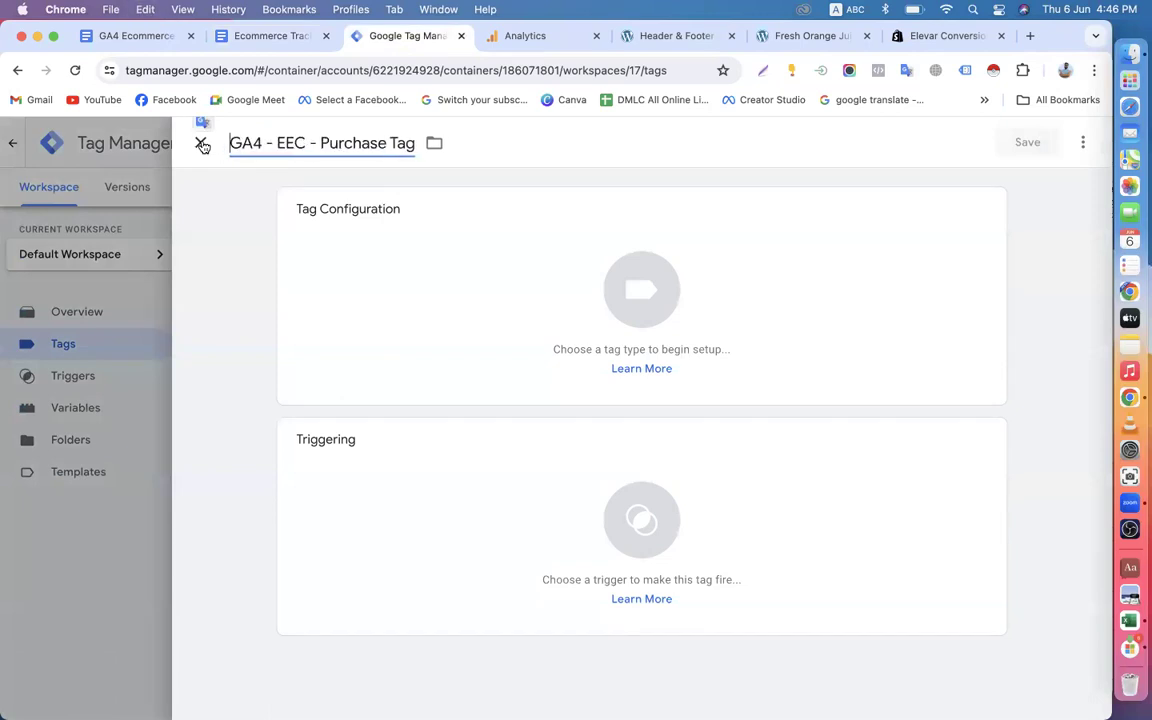
{"action": "left_click", "coordinate": [390, 145]}
{"action": "key", "text": "BackSpace"}
{"action": "type", "text": "-"}
Set the purchase tag's type to Google Analytics: GA4 Event.
{"action": "left_click", "coordinate": [665, 364]}
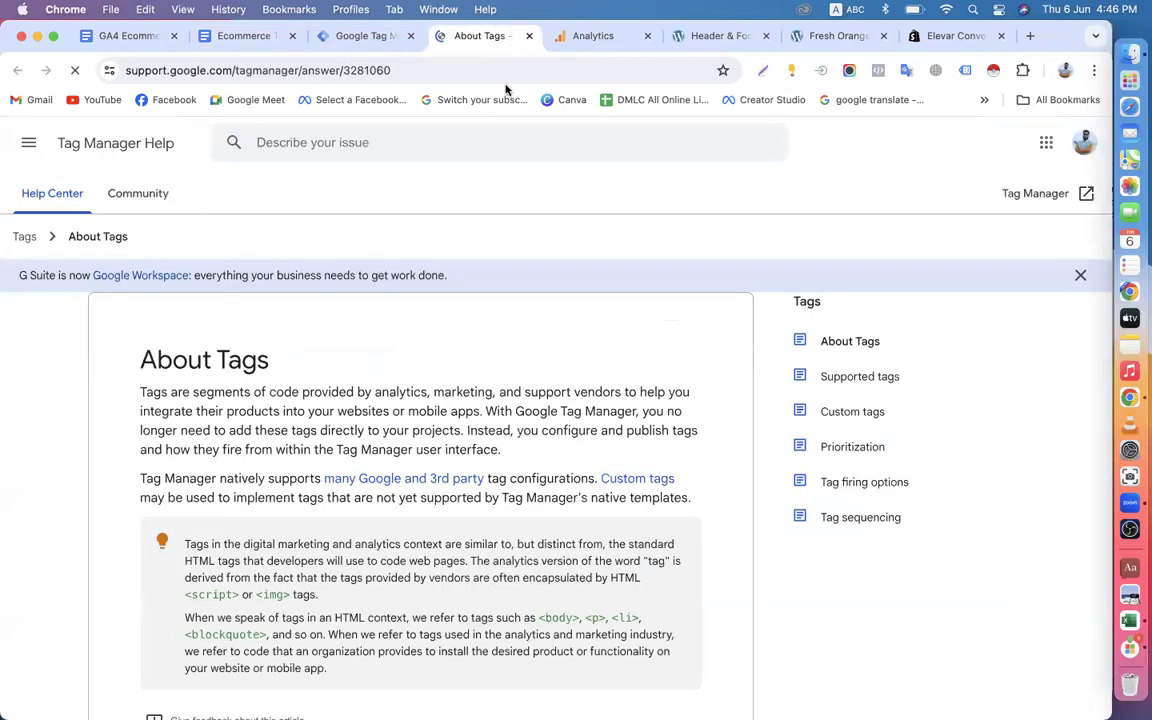
{"action": "left_click", "coordinate": [503, 36]}
{"action": "left_click", "coordinate": [841, 252]}
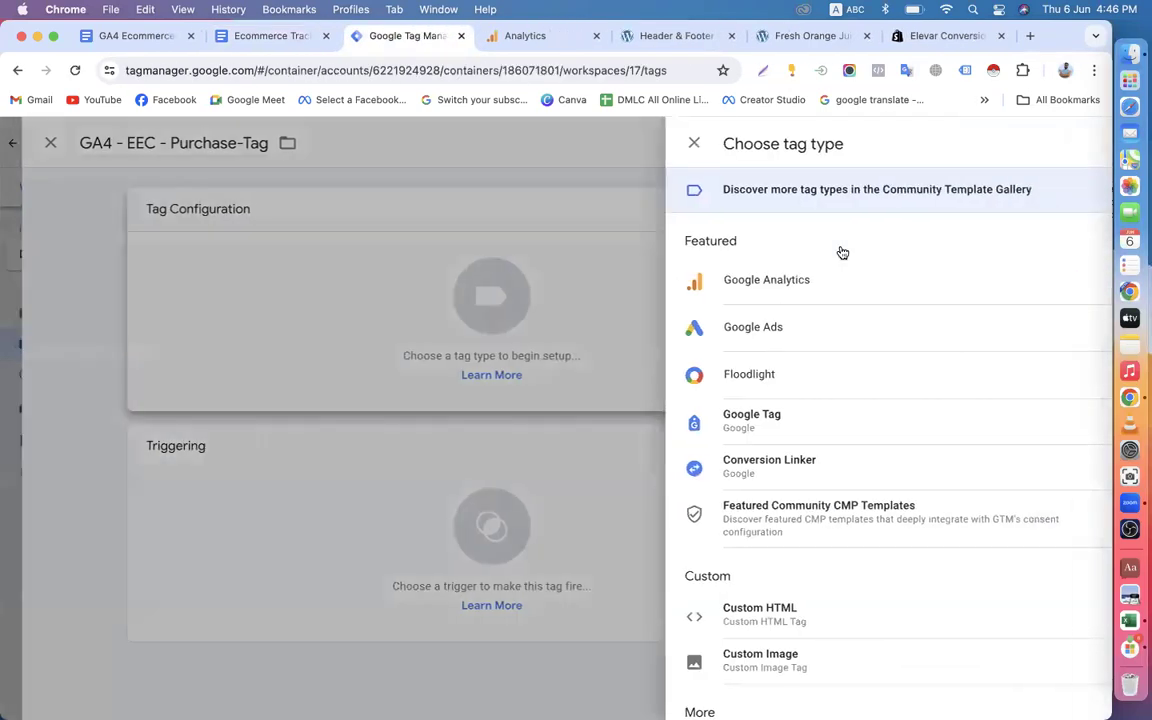
{"action": "left_click", "coordinate": [1077, 145]}
{"action": "type", "text": "ga"}
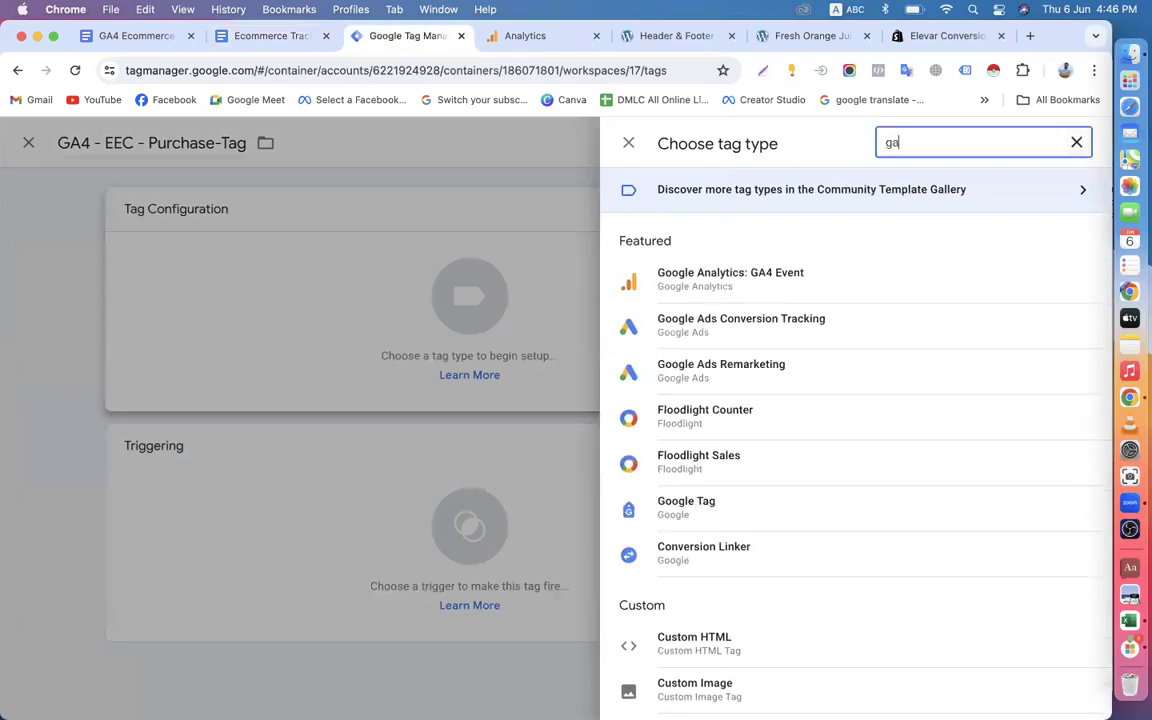
{"action": "left_click", "coordinate": [812, 272]}
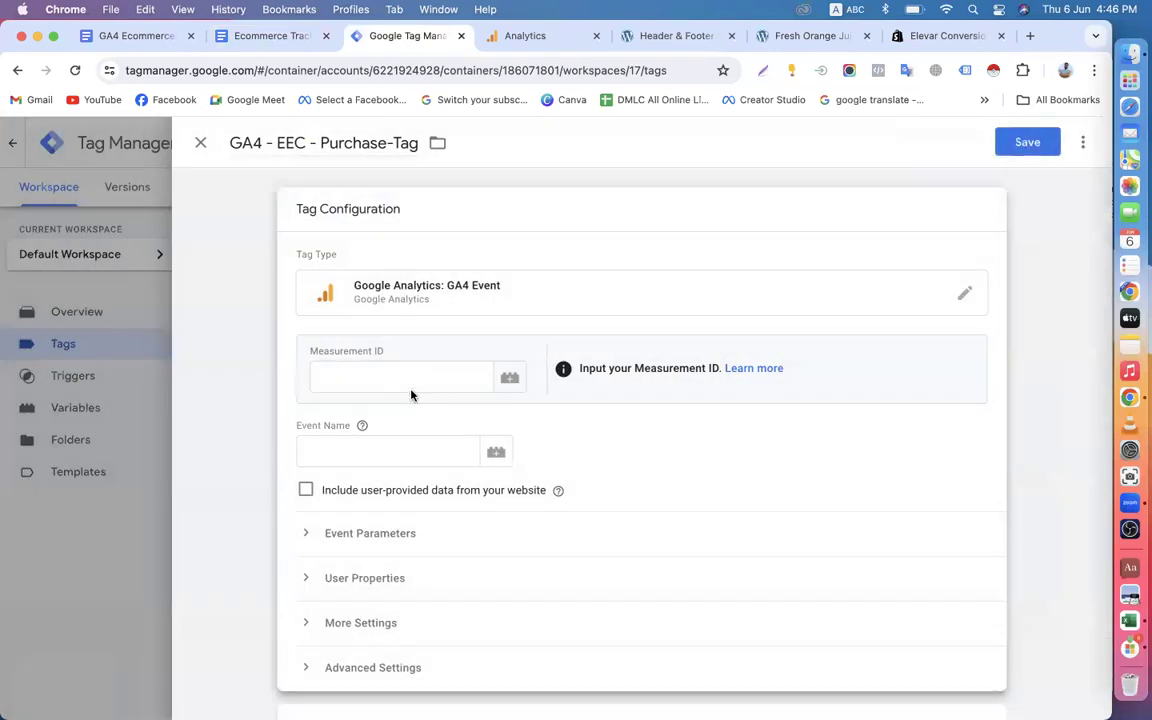
Set the purchase tag's Measurement ID to the {{MEASUREMENT-ID-Variable}} variable.
{"action": "left_click", "coordinate": [438, 377]}
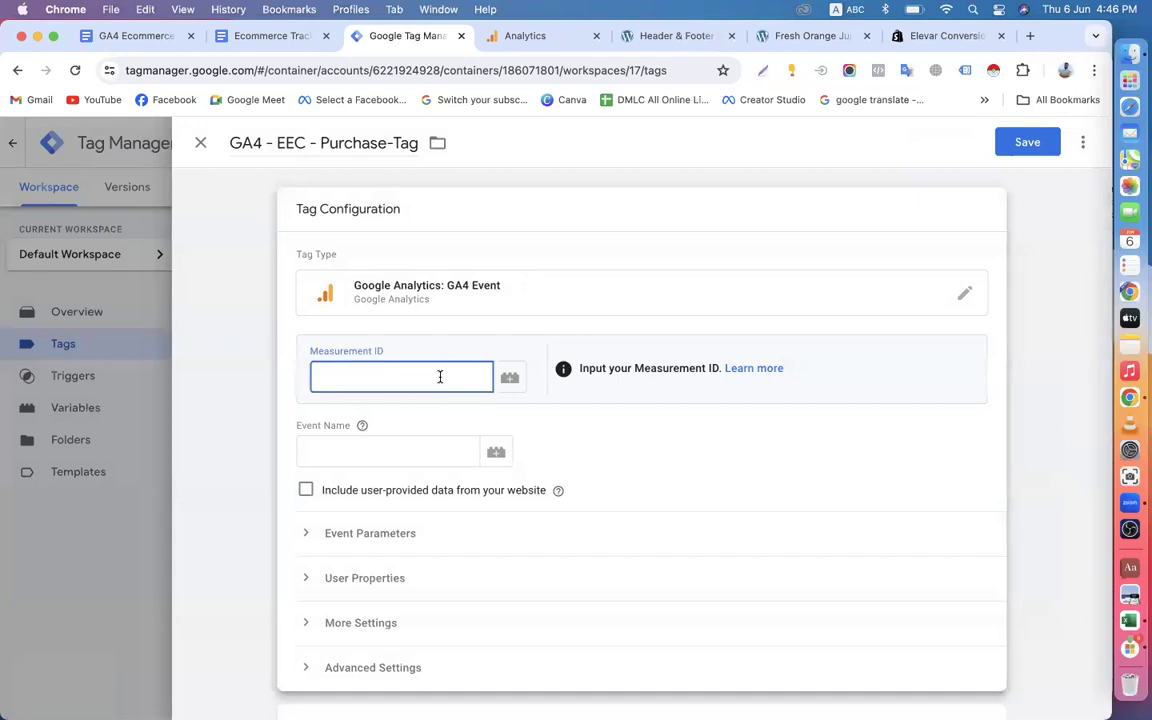
{"action": "type", "text": "{{M"}
{"action": "key", "text": "BackSpace"}
{"action": "type", "text": "ME"}
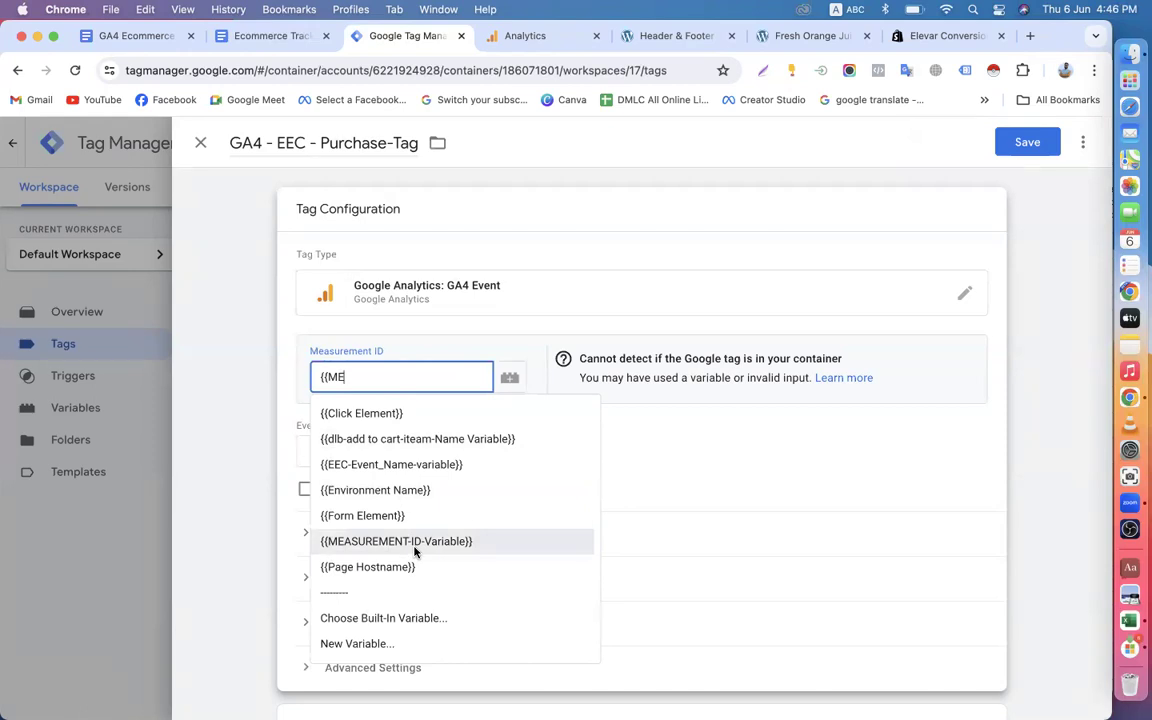
{"action": "left_click", "coordinate": [415, 545]}
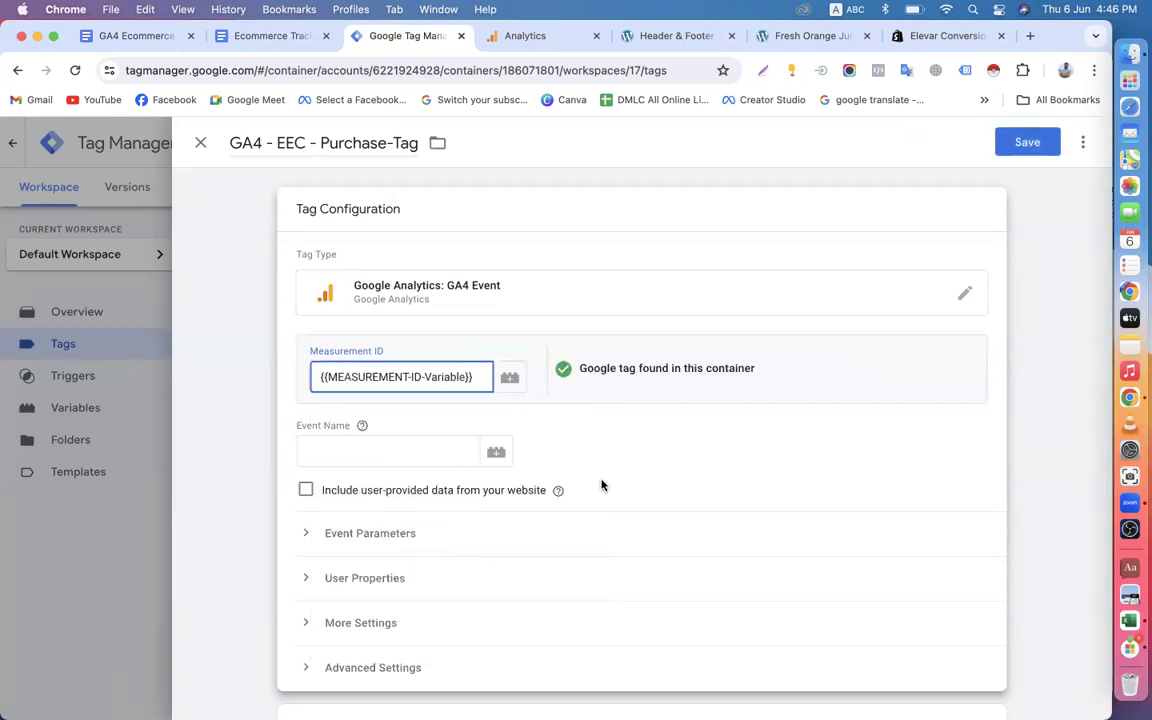
Set the purchase tag's Event Name to the {{EEC-Event_Name-variable}} variable.
{"action": "left_click", "coordinate": [371, 460]}
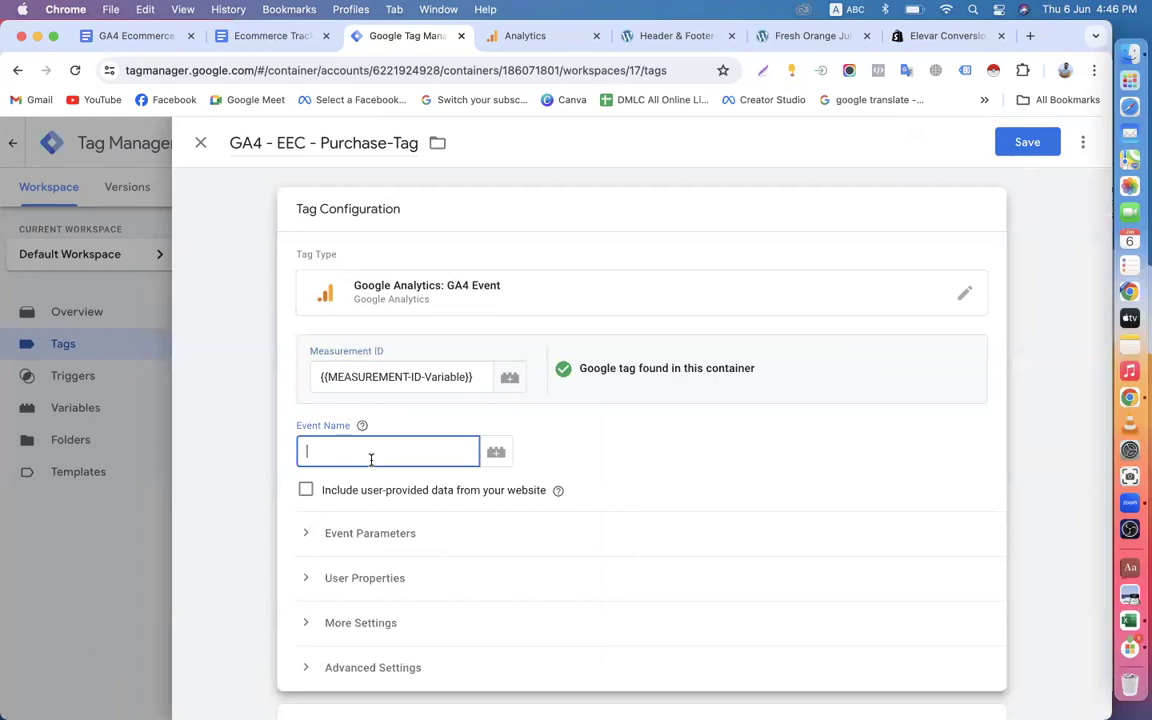
{"action": "type", "text": "{{"}
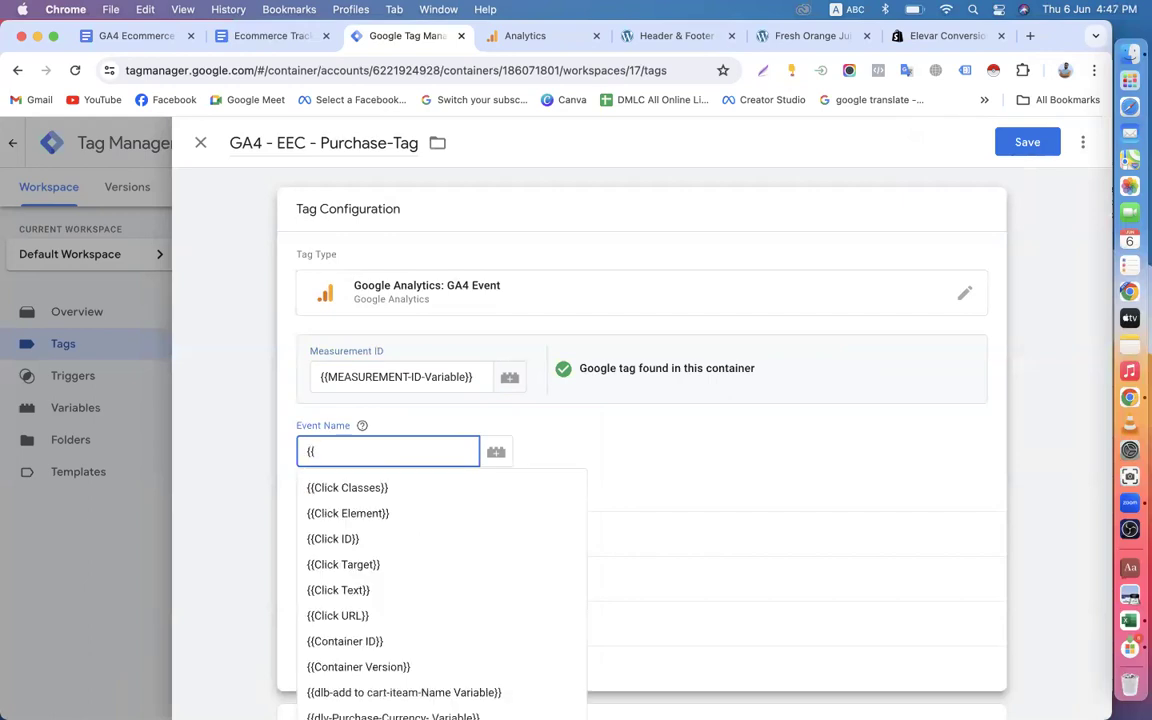
{"action": "type", "text": "e"}
{"action": "key", "text": "BackSpace"}
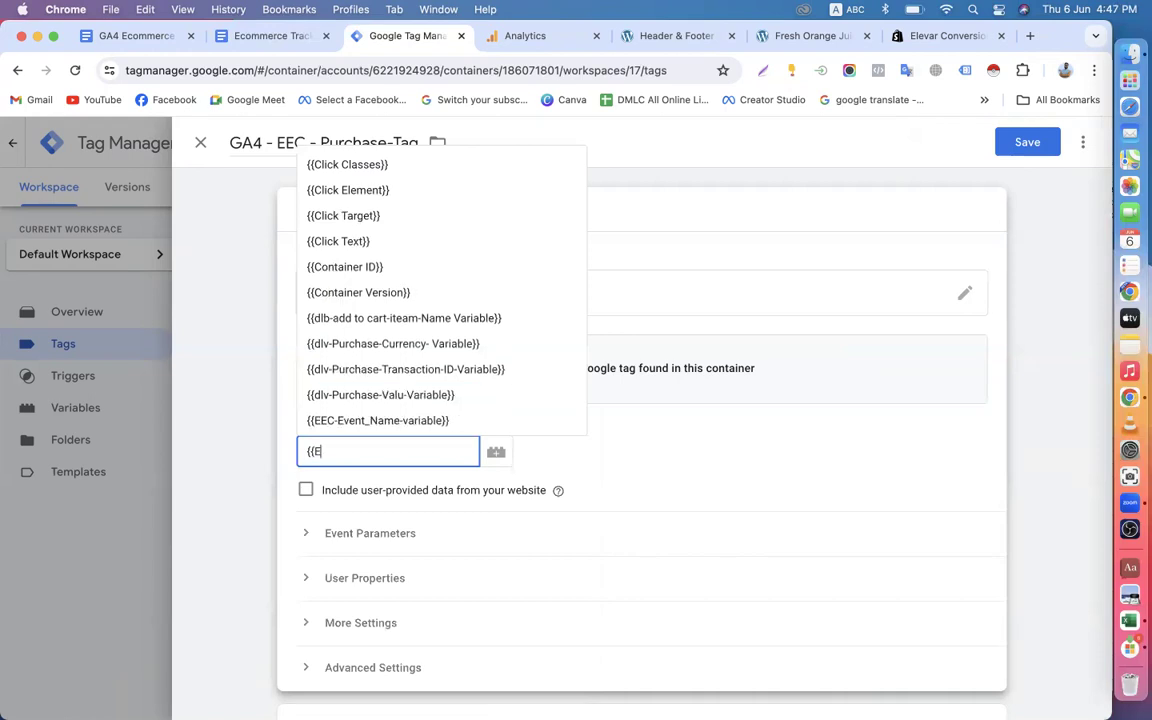
{"action": "type", "text": "EV"}
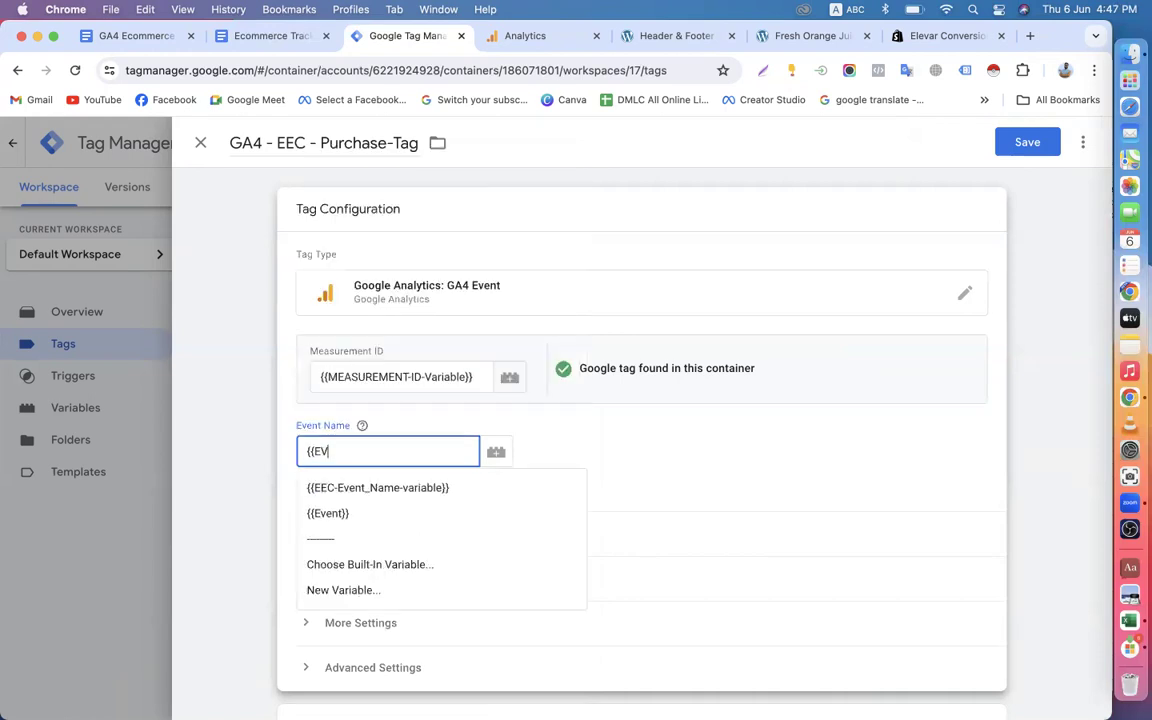
{"action": "left_click", "coordinate": [386, 492]}
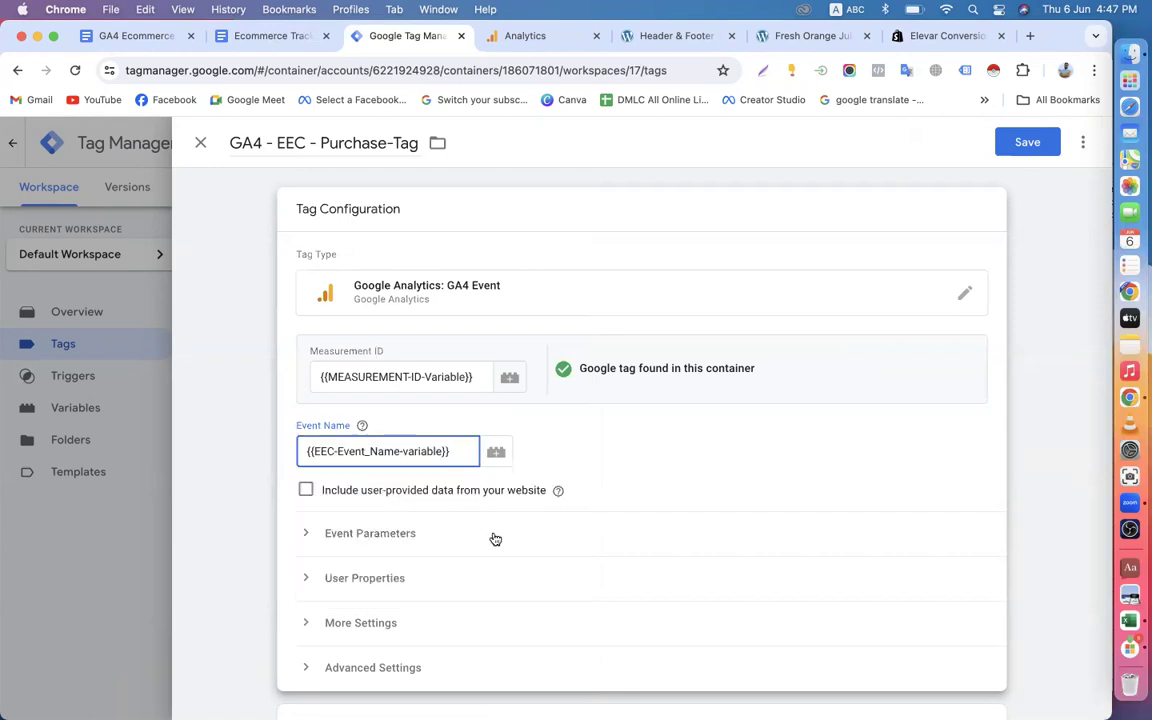
Enable Send Ecommerce data in the purchase tag's additional settings.
{"action": "scroll", "coordinate": [494, 539], "scroll_direction": "down", "scroll_amount": 5}
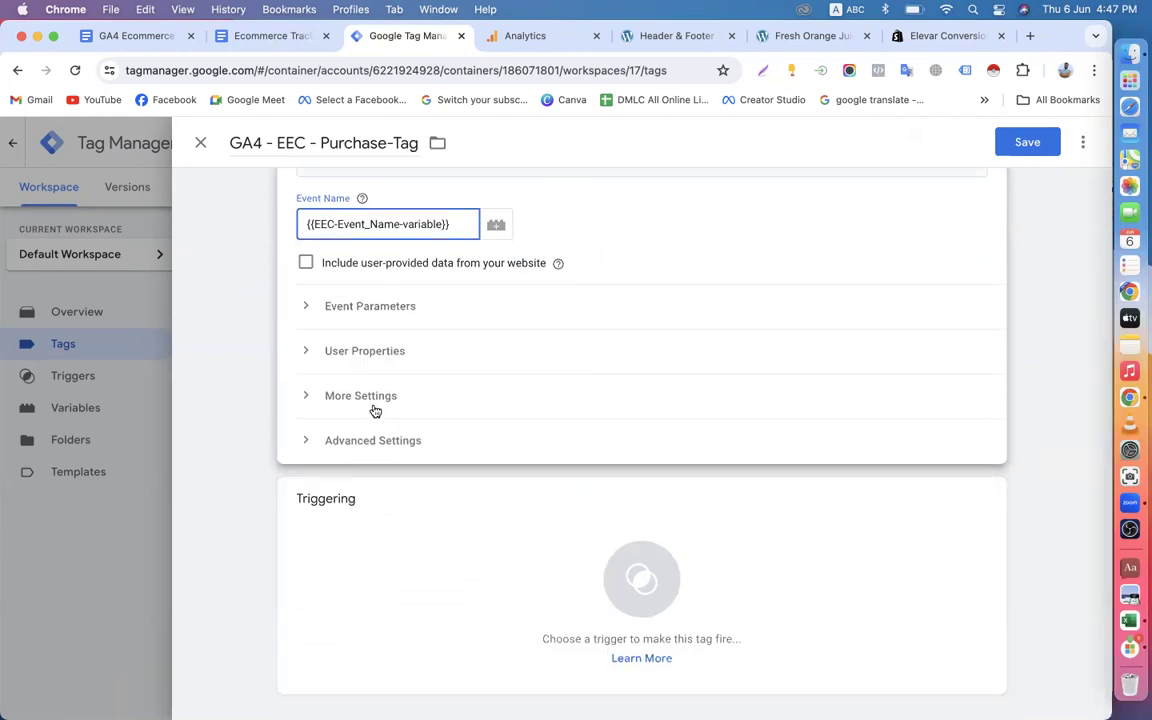
{"action": "left_click", "coordinate": [372, 400]}
{"action": "left_click", "coordinate": [357, 460]}
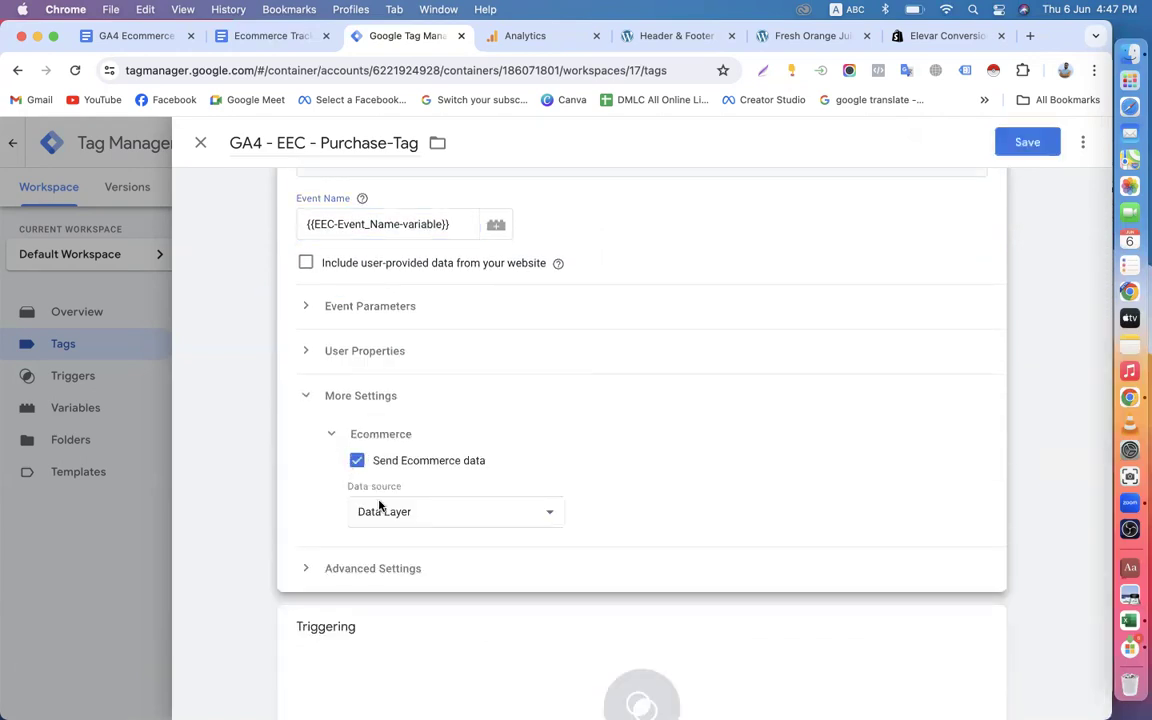
Add four blank event parameter rows to the purchase tag.
{"action": "left_click", "coordinate": [300, 303]}
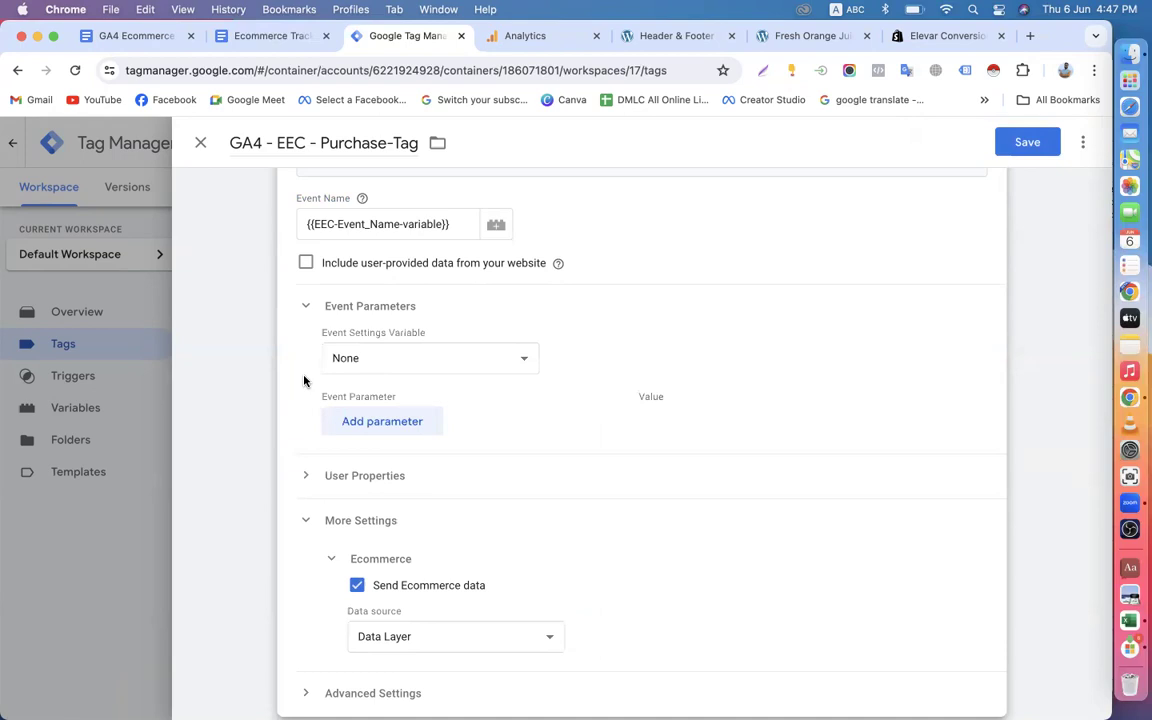
{"action": "left_click", "coordinate": [371, 424]}
{"action": "left_click", "coordinate": [366, 474]}
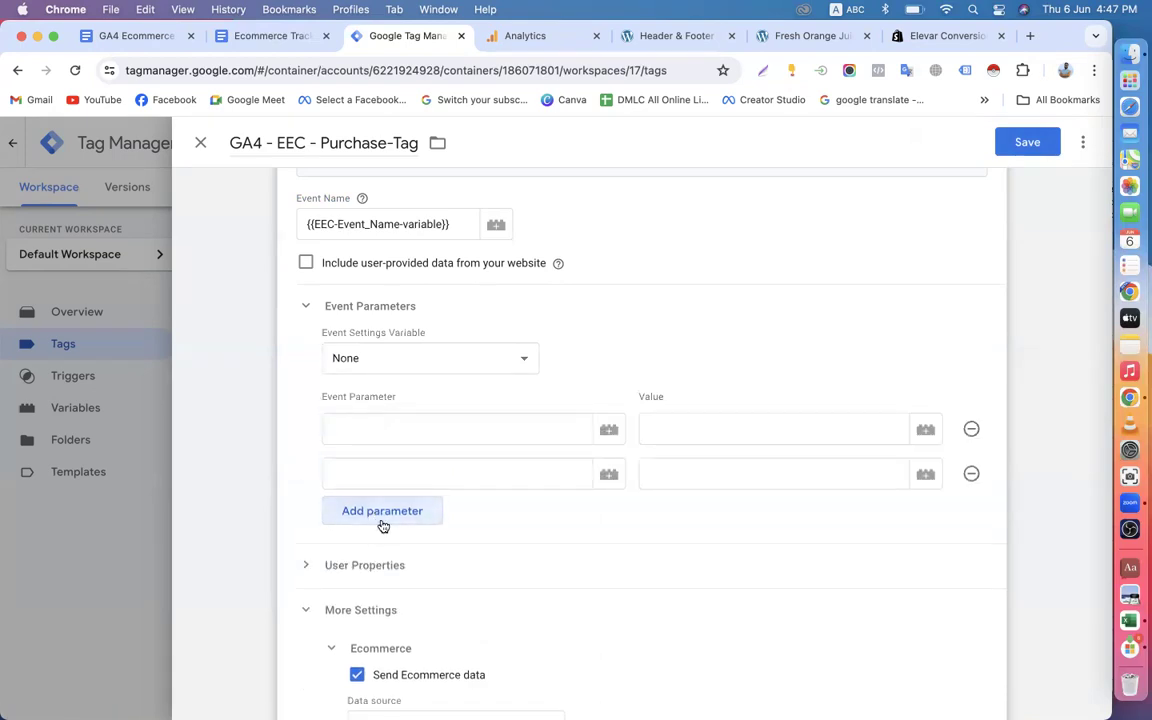
{"action": "left_click", "coordinate": [380, 518]}
{"action": "left_click", "coordinate": [380, 556]}
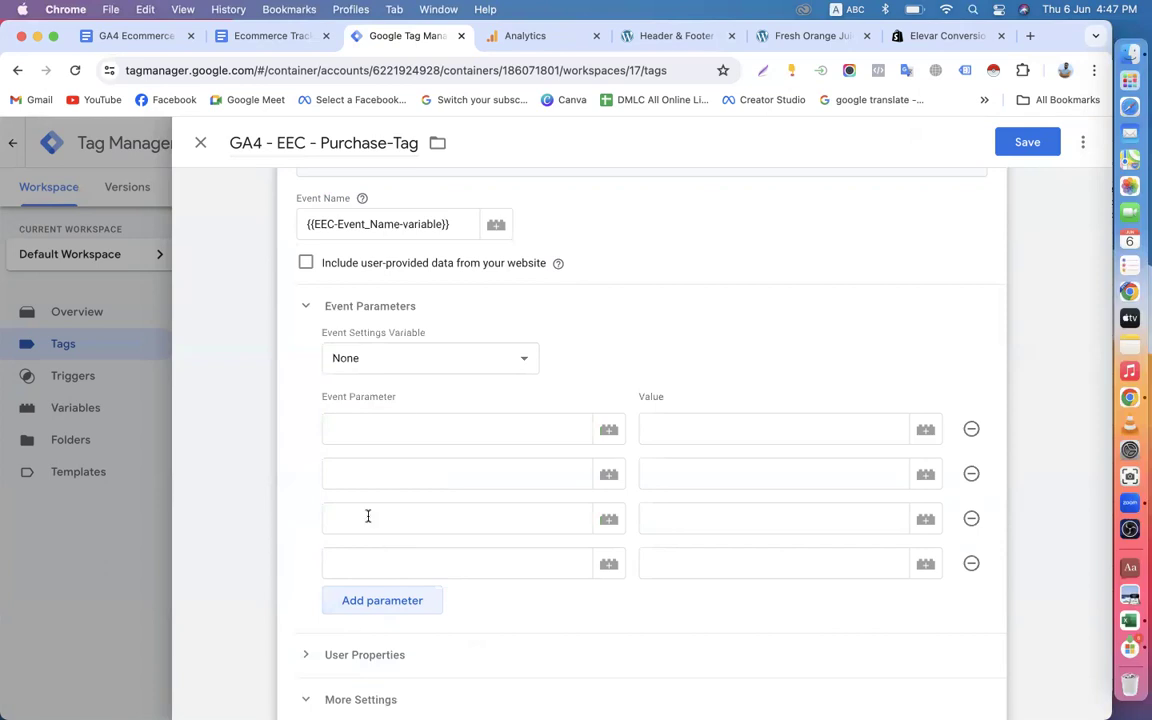
Copy the GA4 parameter name "value" from the parameter table in the "Ecommerce Tracking in GA4 via GTM" Google Docs document, returning to Tag Manager.
{"action": "left_click", "coordinate": [280, 38]}
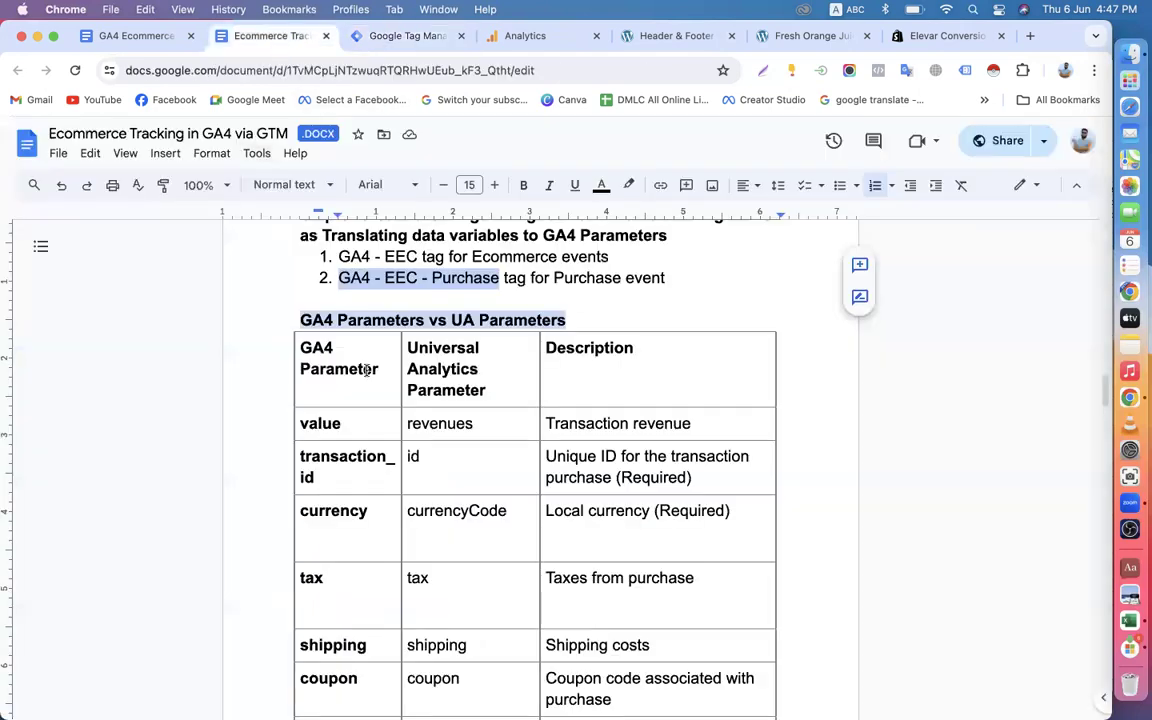
{"action": "scroll", "coordinate": [378, 440], "scroll_direction": "down", "scroll_amount": 5}
{"action": "scroll", "coordinate": [379, 439], "scroll_direction": "up", "scroll_amount": 2}
{"action": "scroll", "coordinate": [379, 439], "scroll_direction": "up", "scroll_amount": 2}
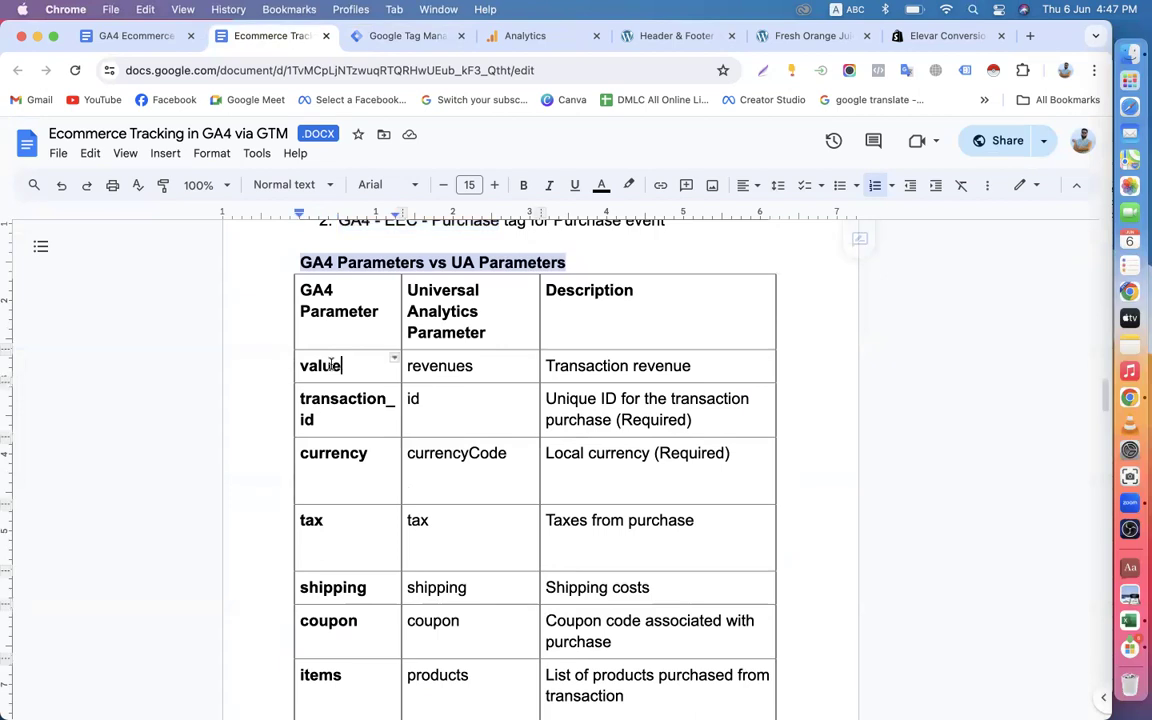
{"action": "left_click_drag", "start_coordinate": [341, 365], "coordinate": [298, 366]}
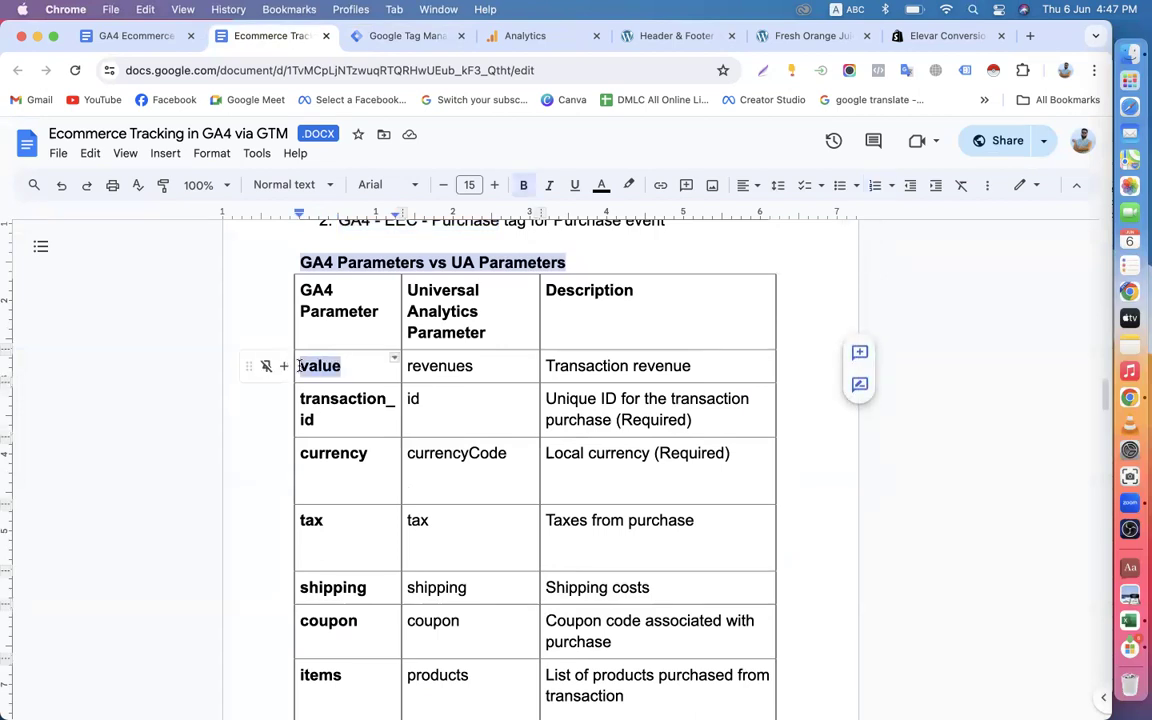
{"action": "key", "text": "super+c"}
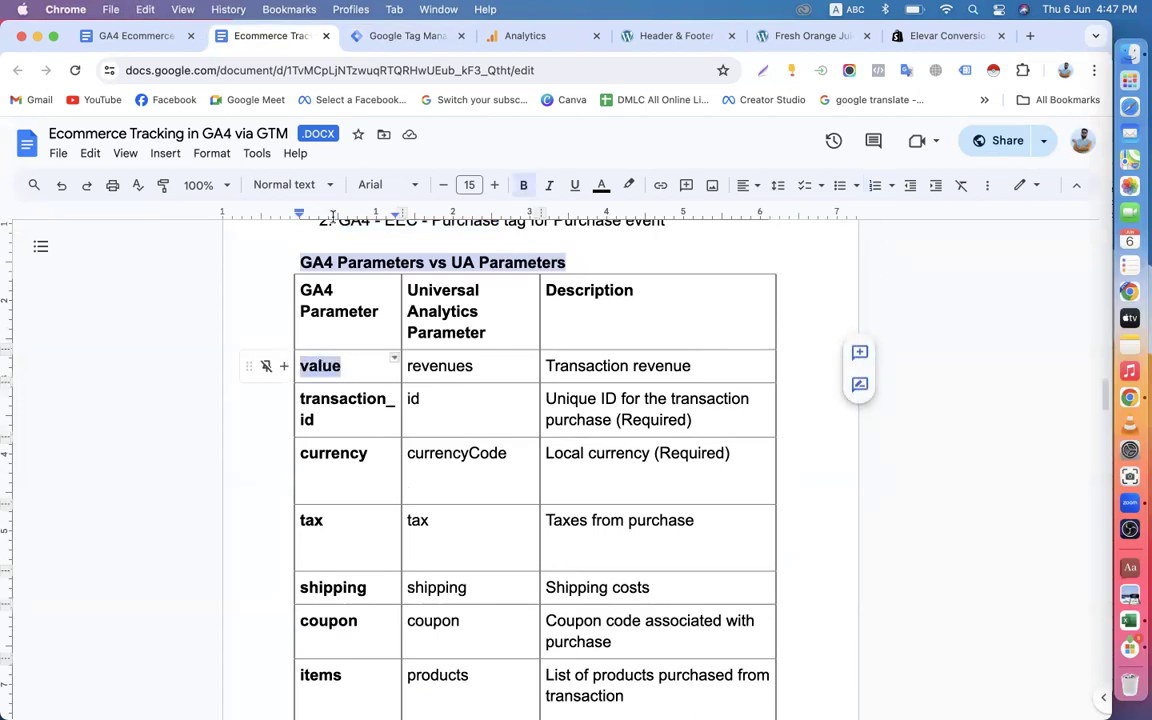
{"action": "left_click", "coordinate": [391, 36]}
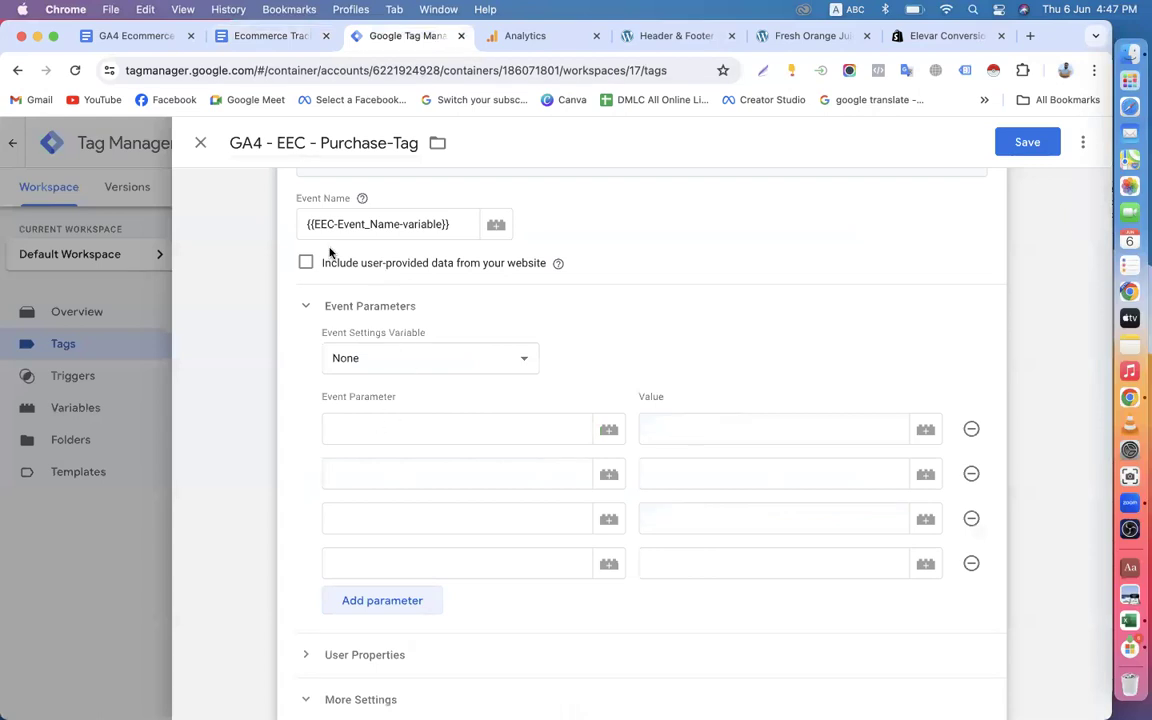
Copy "items" from the document's GA4 parameter table and enter it as the purchase tag's first event parameter name.
{"action": "left_click", "coordinate": [274, 42]}
{"action": "scroll", "coordinate": [362, 419], "scroll_direction": "down", "scroll_amount": 4}
{"action": "left_click_drag", "start_coordinate": [342, 497], "coordinate": [302, 497]}
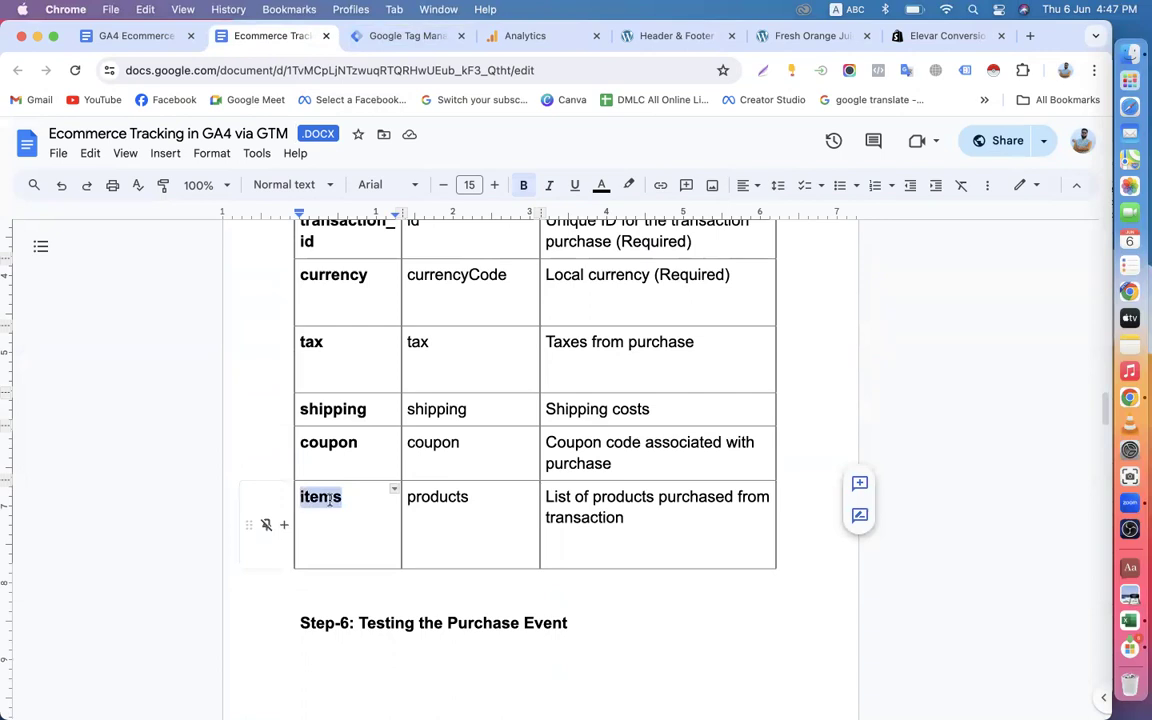
{"action": "left_click", "coordinate": [366, 36]}
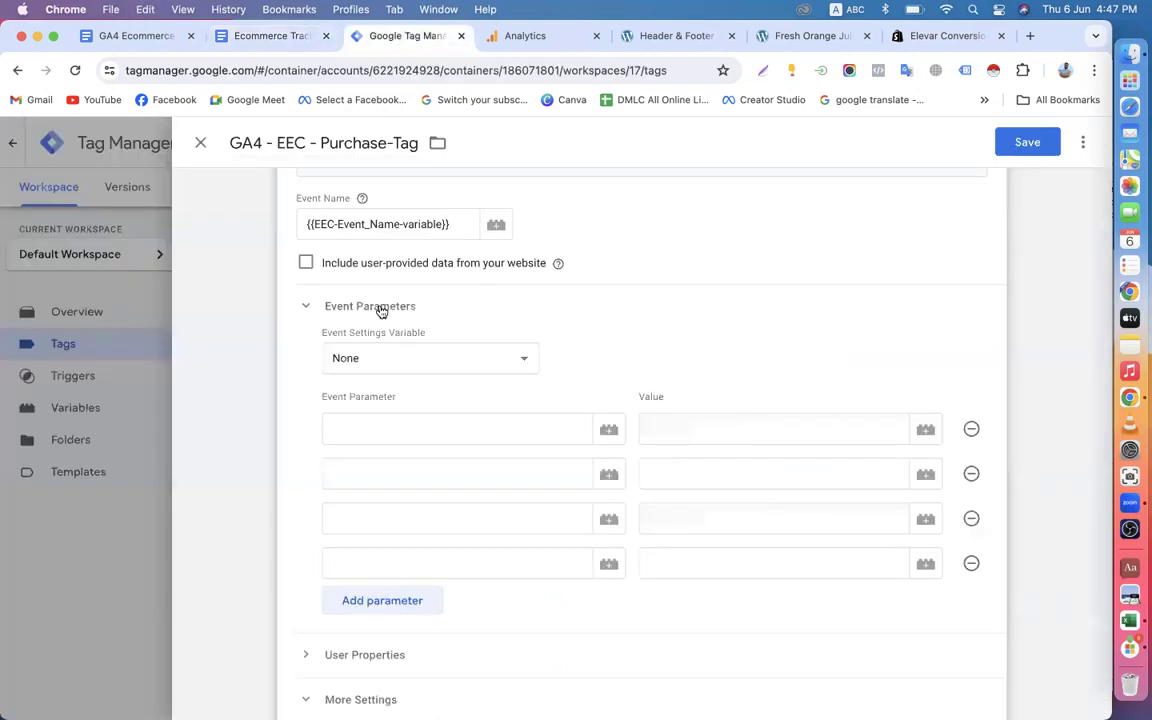
{"action": "left_click", "coordinate": [379, 422]}
{"action": "key", "text": "super+v"}
Set the items parameter's value to the {{dlb-add to cart-iteam-Name Variable}} variable.
{"action": "left_click", "coordinate": [678, 422]}
{"action": "type", "text": "{{"}
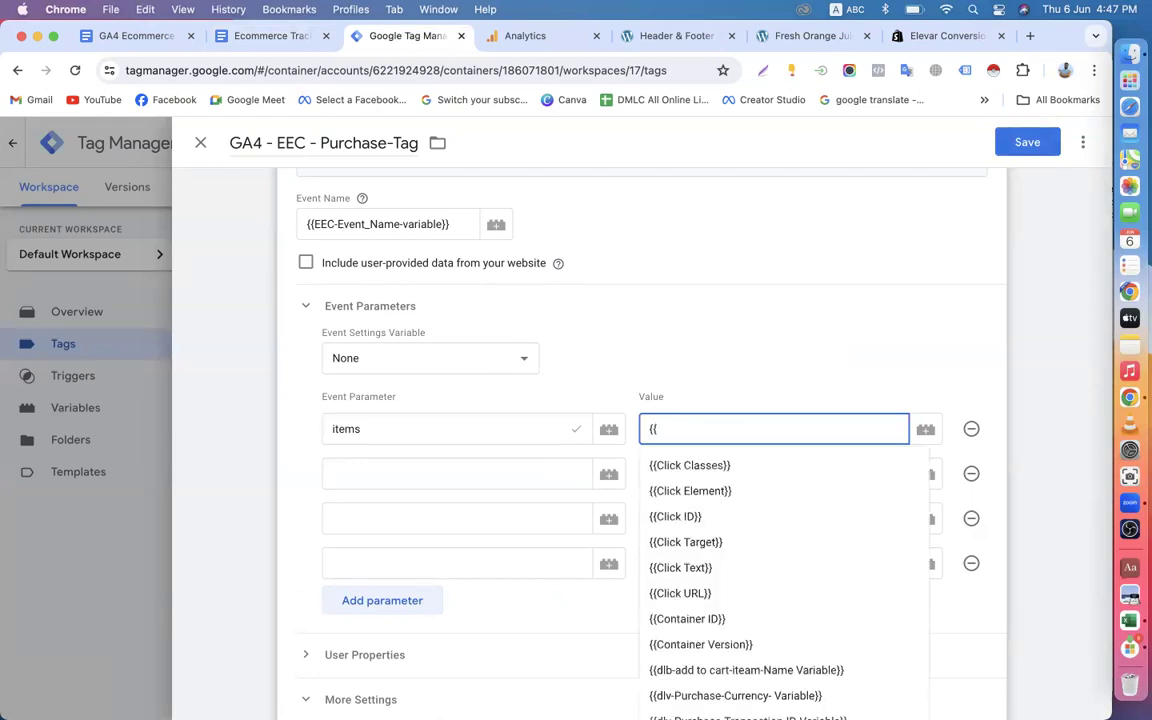
{"action": "type", "text": "i"}
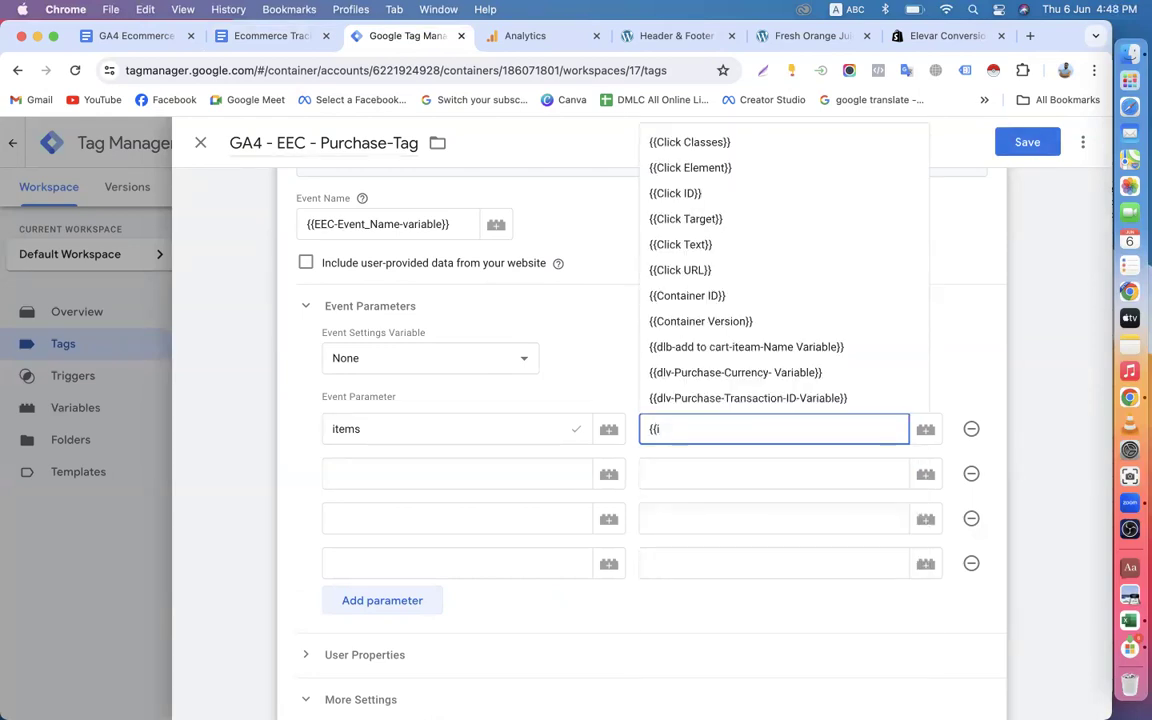
{"action": "type", "text": "t"}
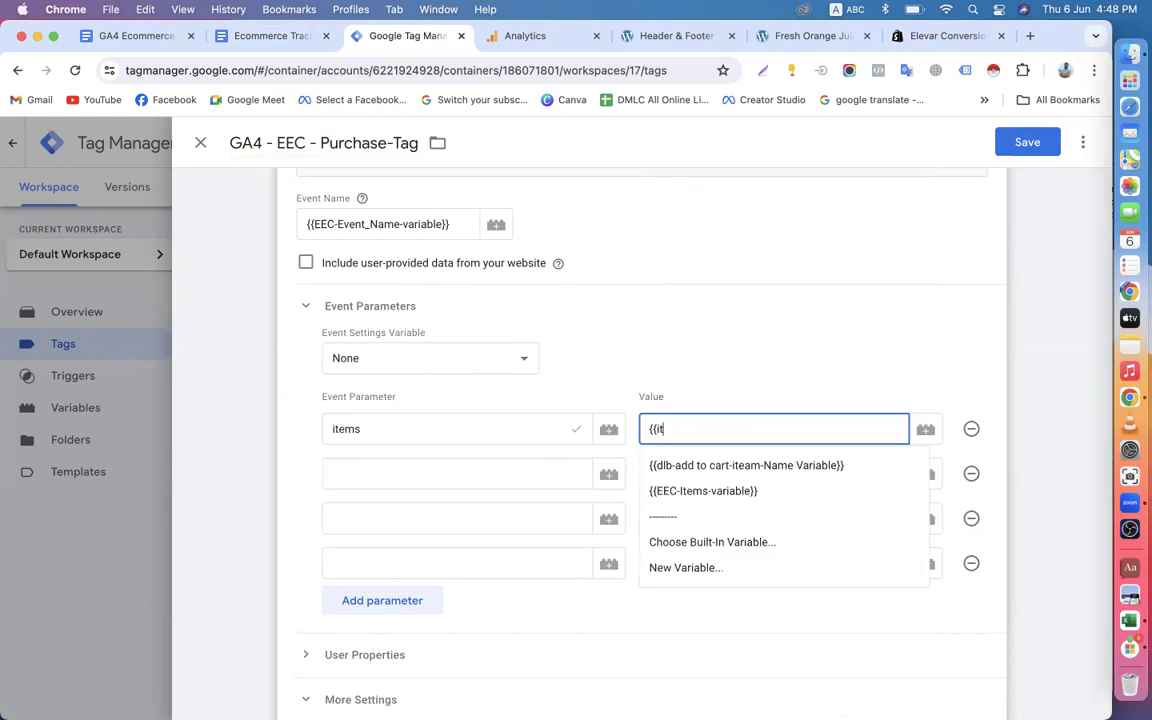
{"action": "left_click", "coordinate": [759, 467]}
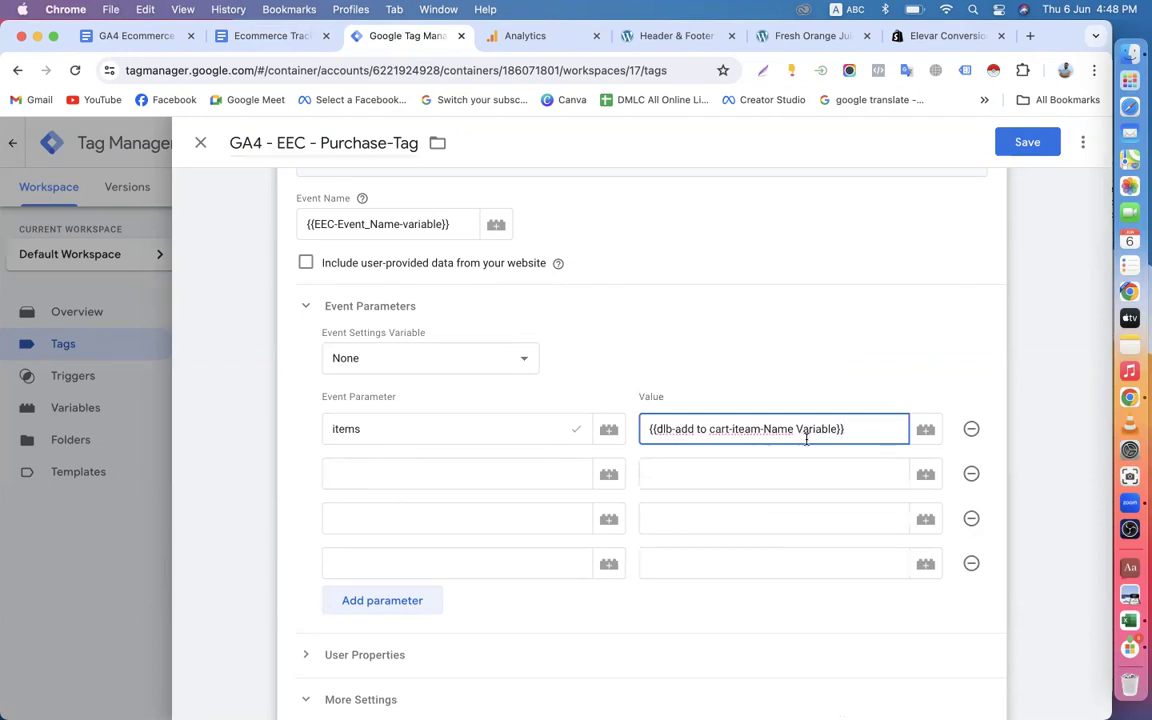
Remove the add-to-cart variable and the name "items" from the first event parameter row.
{"action": "left_click_drag", "start_coordinate": [850, 431], "coordinate": [650, 427]}
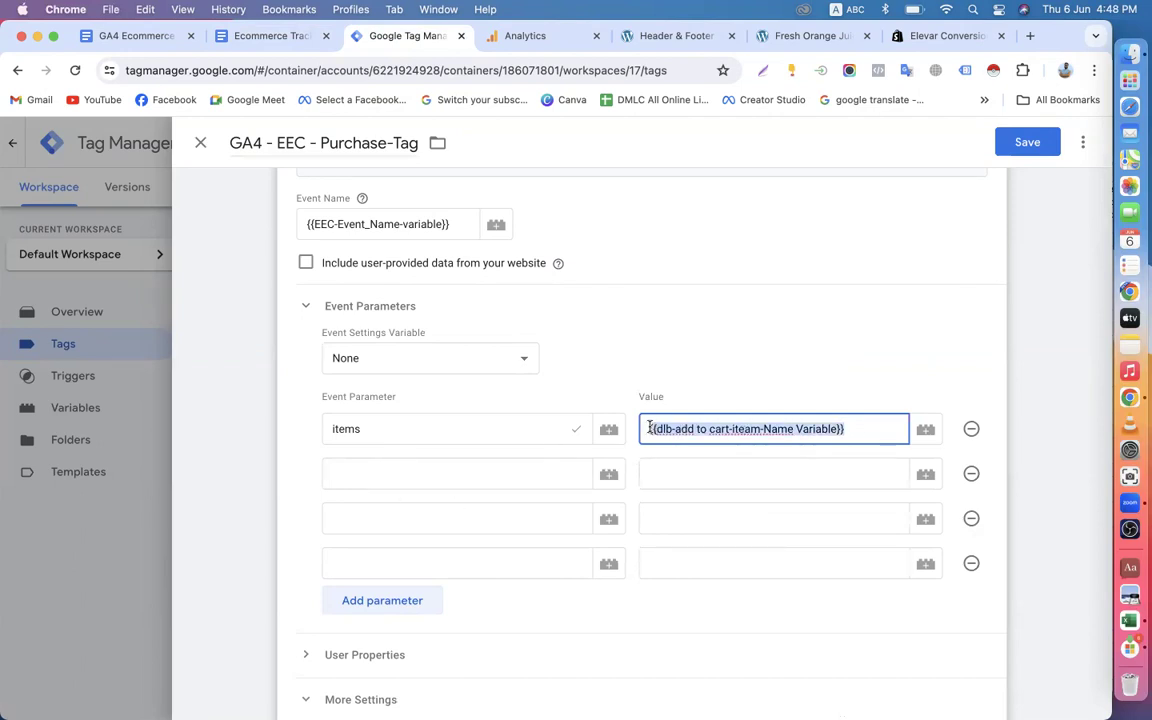
{"action": "key", "text": "BackSpace"}
{"action": "type", "text": "{{"}
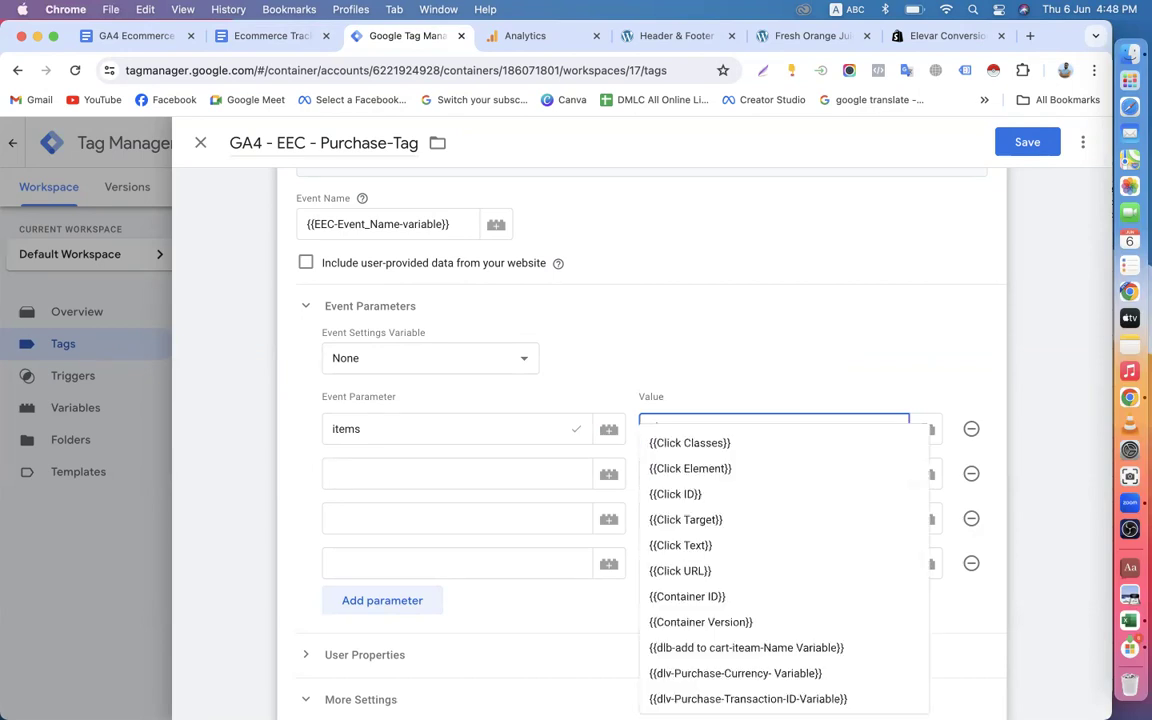
{"action": "type", "text": "pu"}
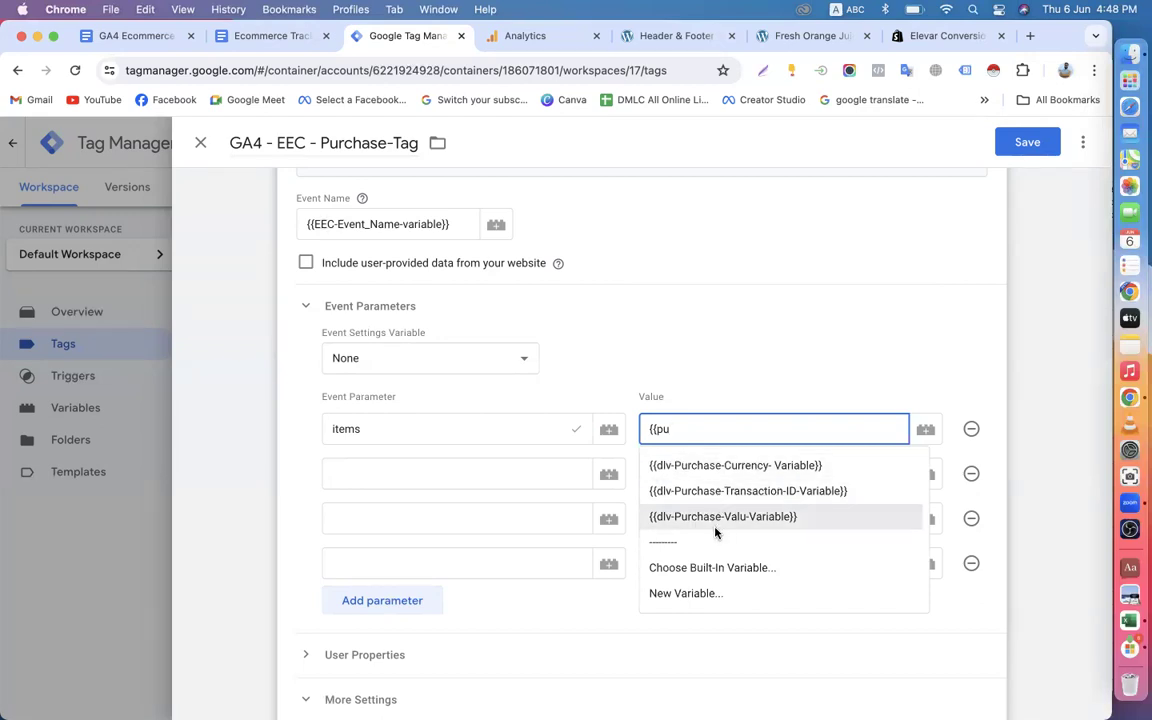
{"action": "left_click_drag", "start_coordinate": [366, 429], "coordinate": [308, 429]}
{"action": "key", "text": "BackSpace"}
Copy "value" from the GA4 parameter table in the Google Docs document and enter it as the tag's first event parameter name.
{"action": "left_click", "coordinate": [280, 35]}
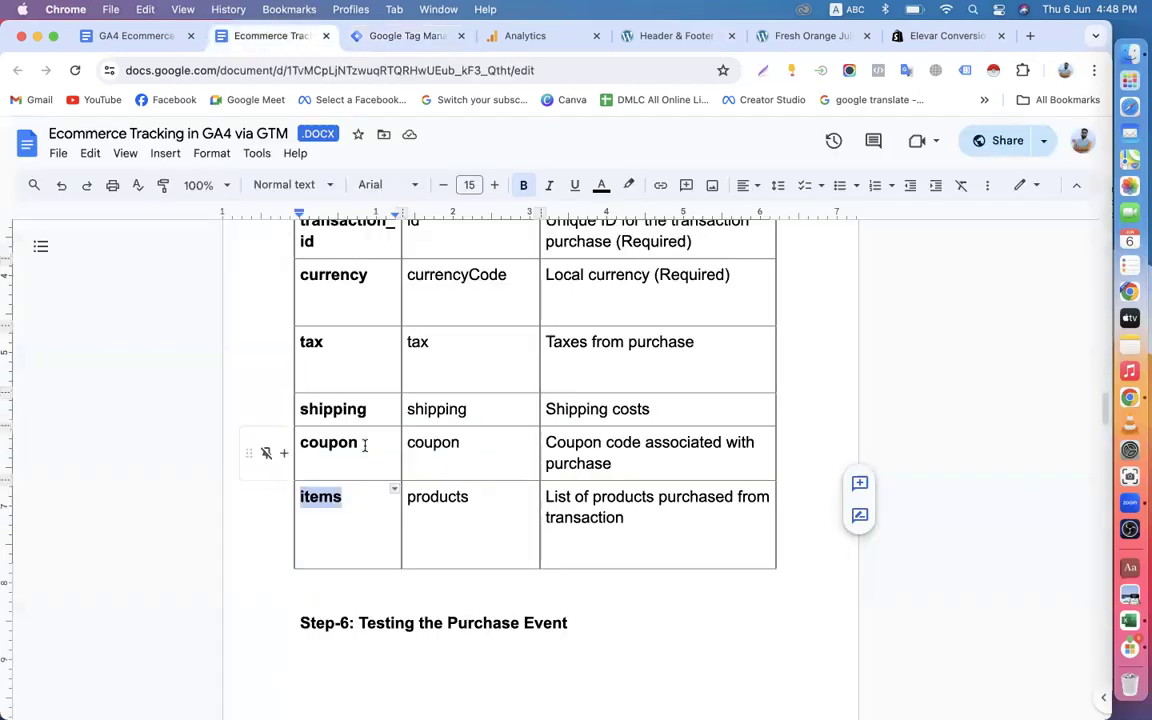
{"action": "scroll", "coordinate": [363, 445], "scroll_direction": "up", "scroll_amount": 3}
{"action": "left_click_drag", "start_coordinate": [300, 308], "coordinate": [341, 309]}
{"action": "key", "text": "super+c"}
{"action": "left_click", "coordinate": [386, 36]}
{"action": "key", "text": "super+v"}
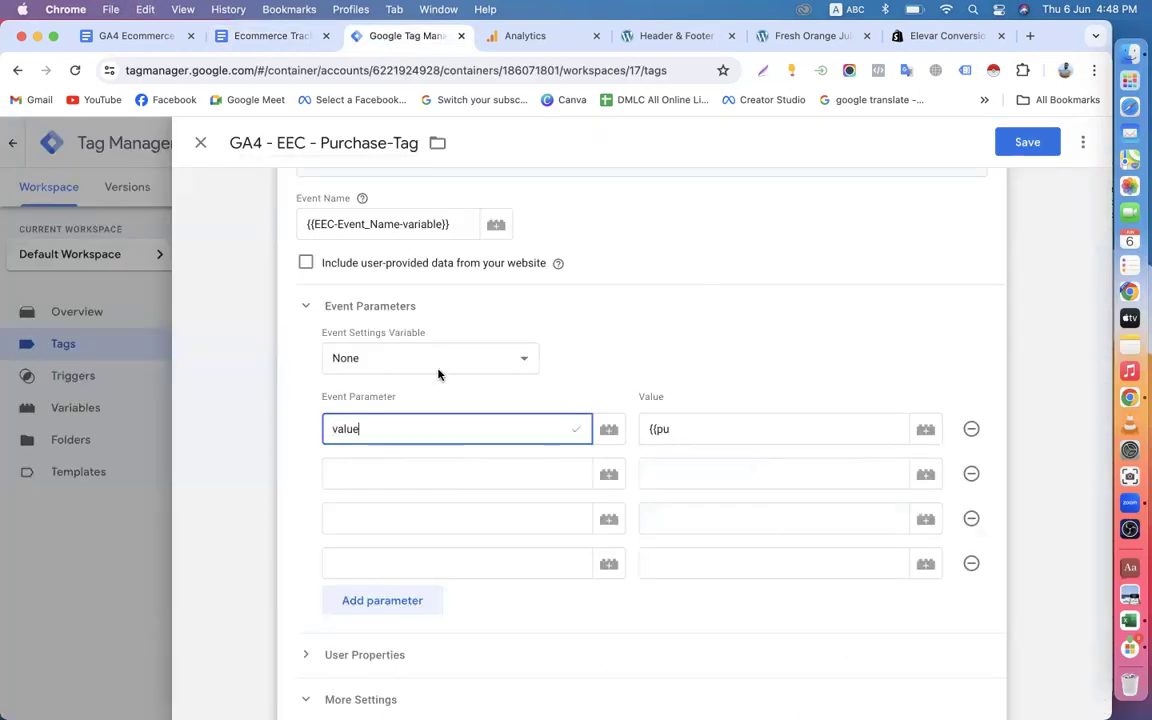
Set the "value" event parameter's value to the {{dlv-Purchase-Valu-Variable}} variable.
{"action": "left_click", "coordinate": [683, 430]}
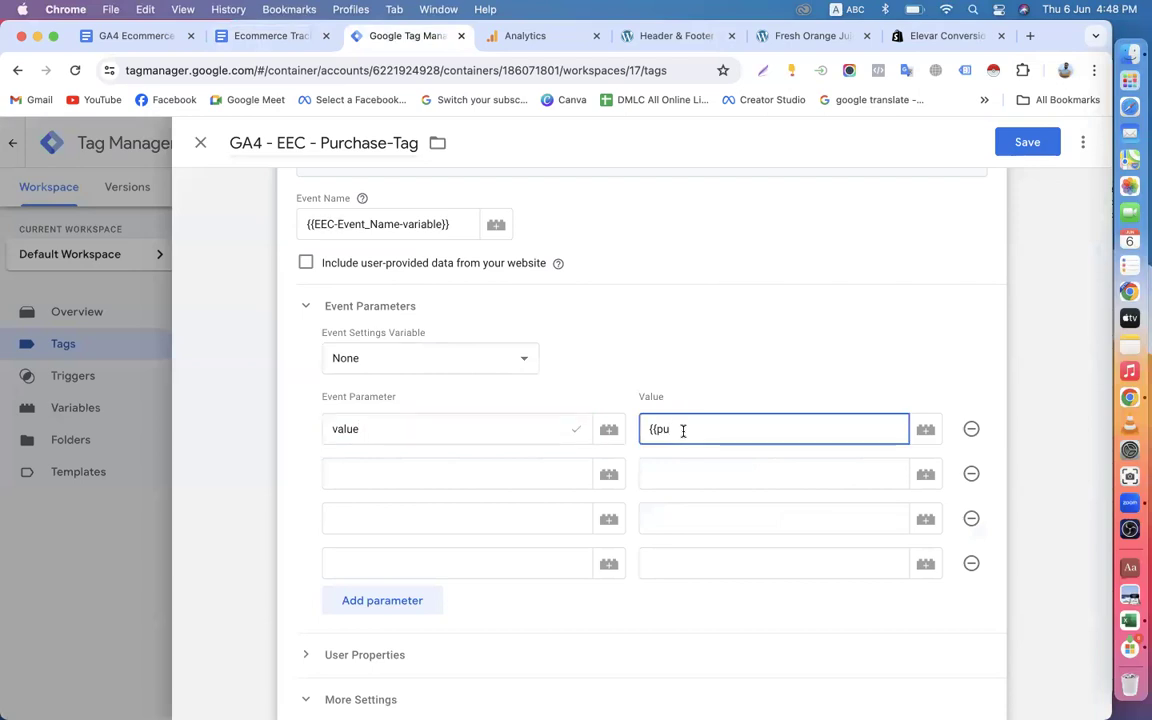
{"action": "key", "text": "BackSpace"}
{"action": "type", "text": "r"}
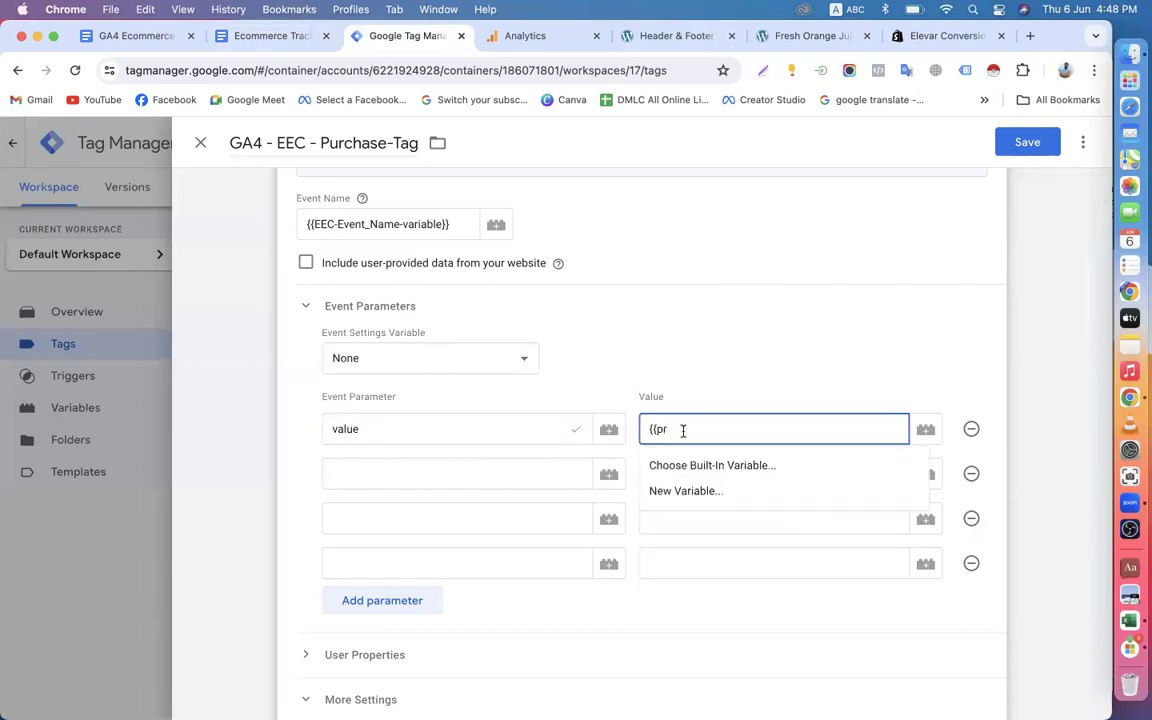
{"action": "key", "text": "BackSpace"}
{"action": "type", "text": "r"}
{"action": "key", "text": "BackSpace"}
{"action": "type", "text": "u"}
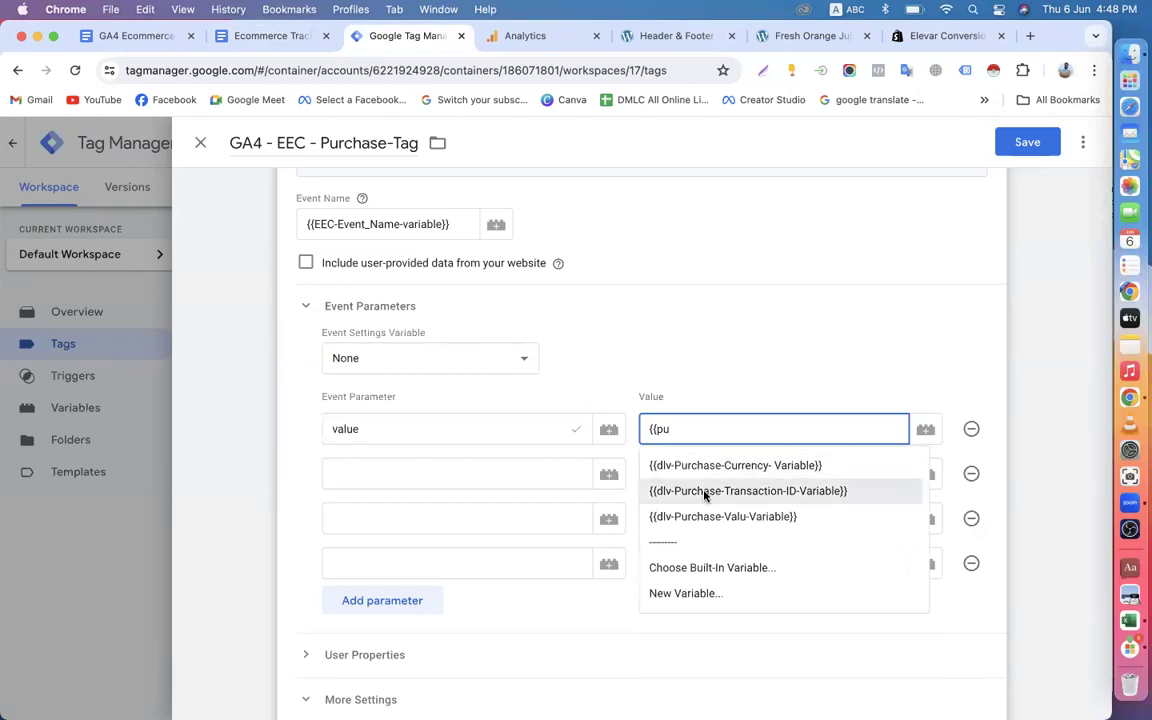
{"action": "left_click", "coordinate": [715, 516]}
Name the second event parameter transaction_id, copied from the GA4 parameter table in the Google Docs document.
{"action": "left_click", "coordinate": [399, 476]}
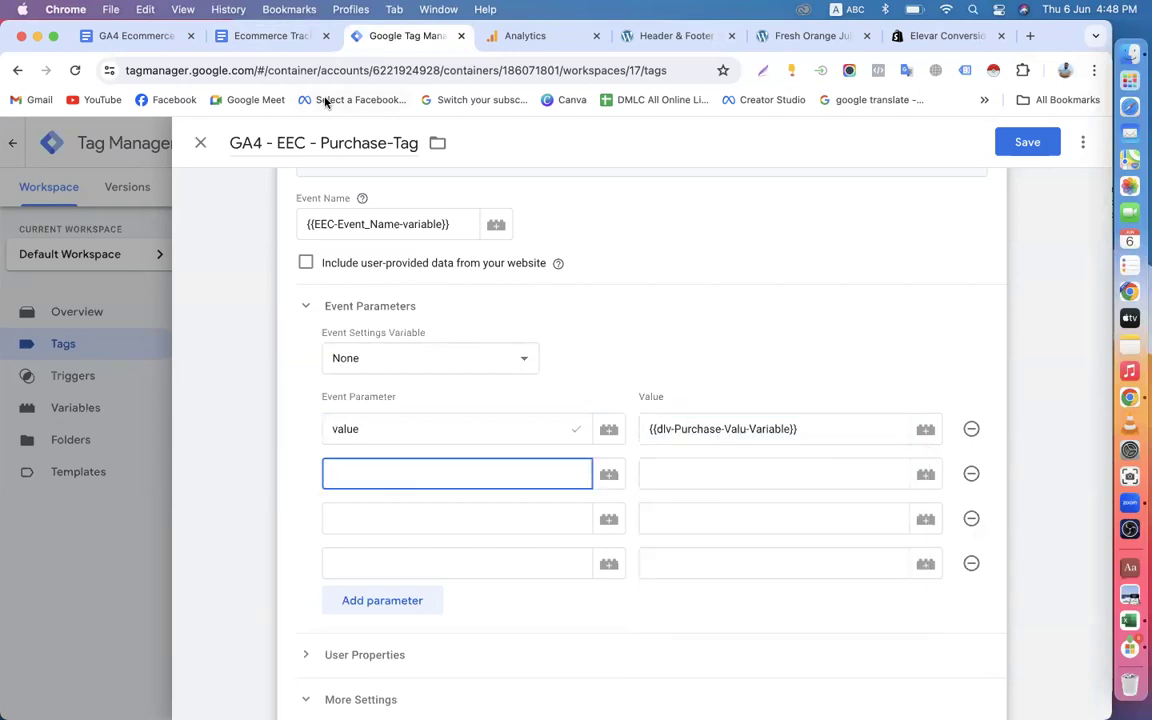
{"action": "left_click", "coordinate": [282, 46]}
{"action": "left_click_drag", "start_coordinate": [300, 341], "coordinate": [311, 358]}
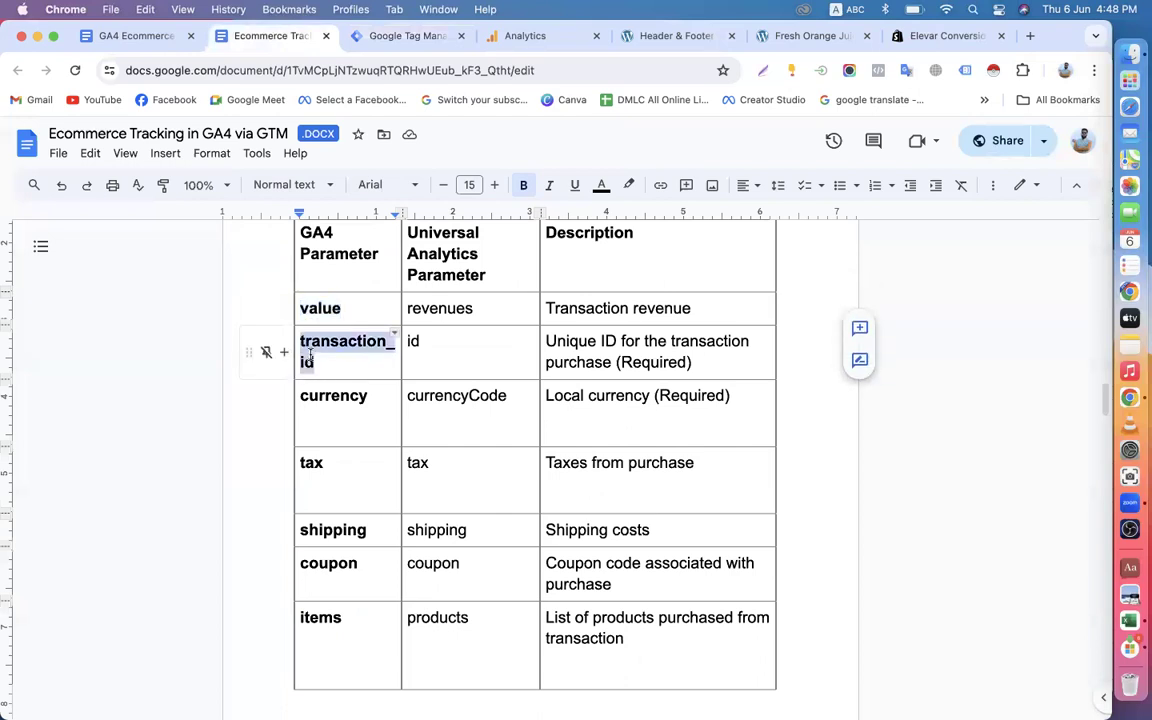
{"action": "key", "text": "super+v"}
Set the transaction_id parameter's value to the {{dlv-Purchase-Transaction-ID-Variable}} variable.
{"action": "left_click", "coordinate": [692, 469]}
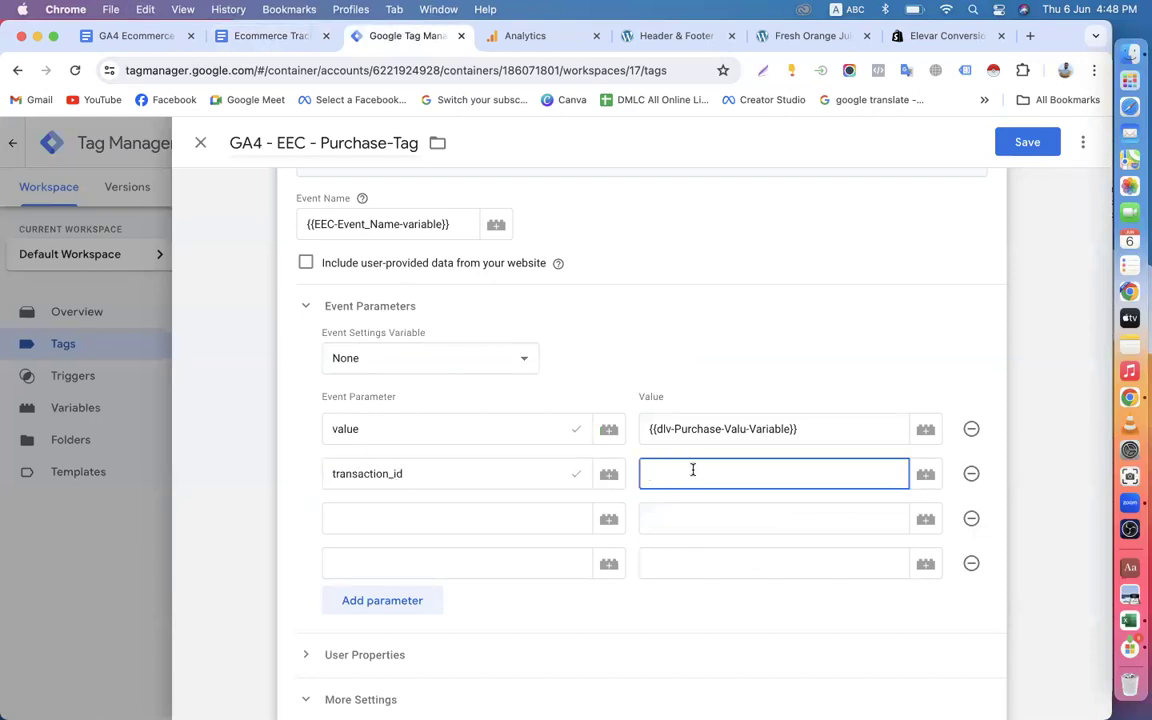
{"action": "type", "text": "{{"}
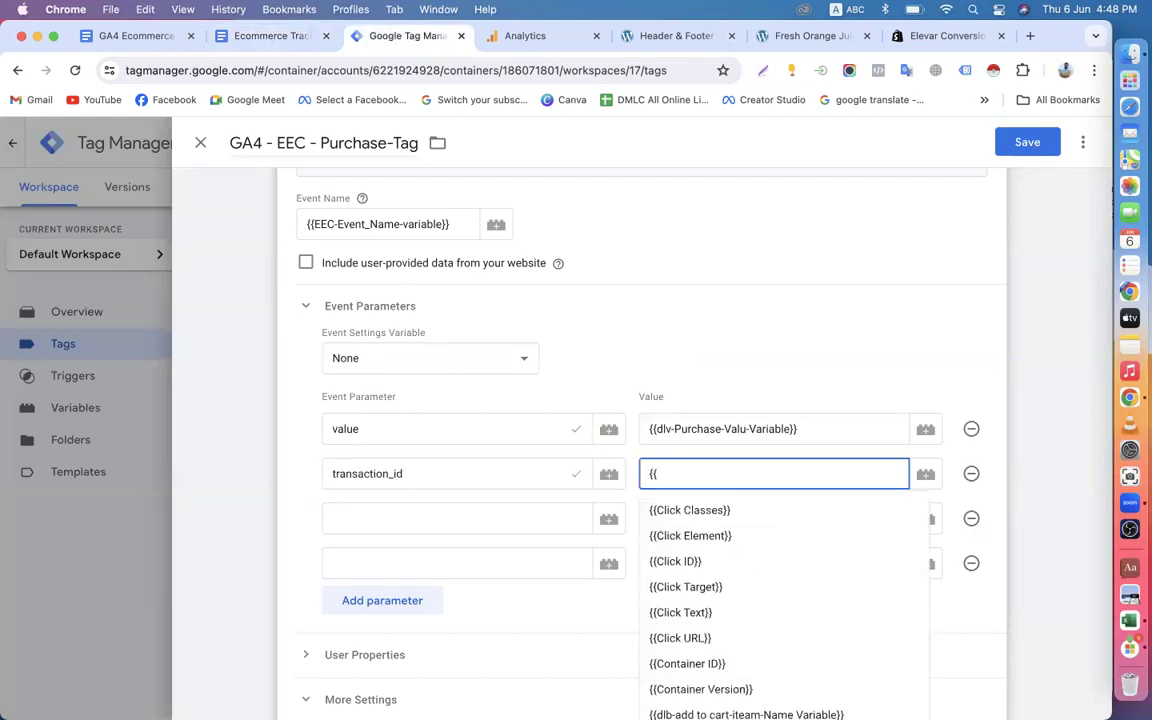
{"action": "type", "text": "t"}
{"action": "key", "text": "BackSpace"}
{"action": "type", "text": "pu"}
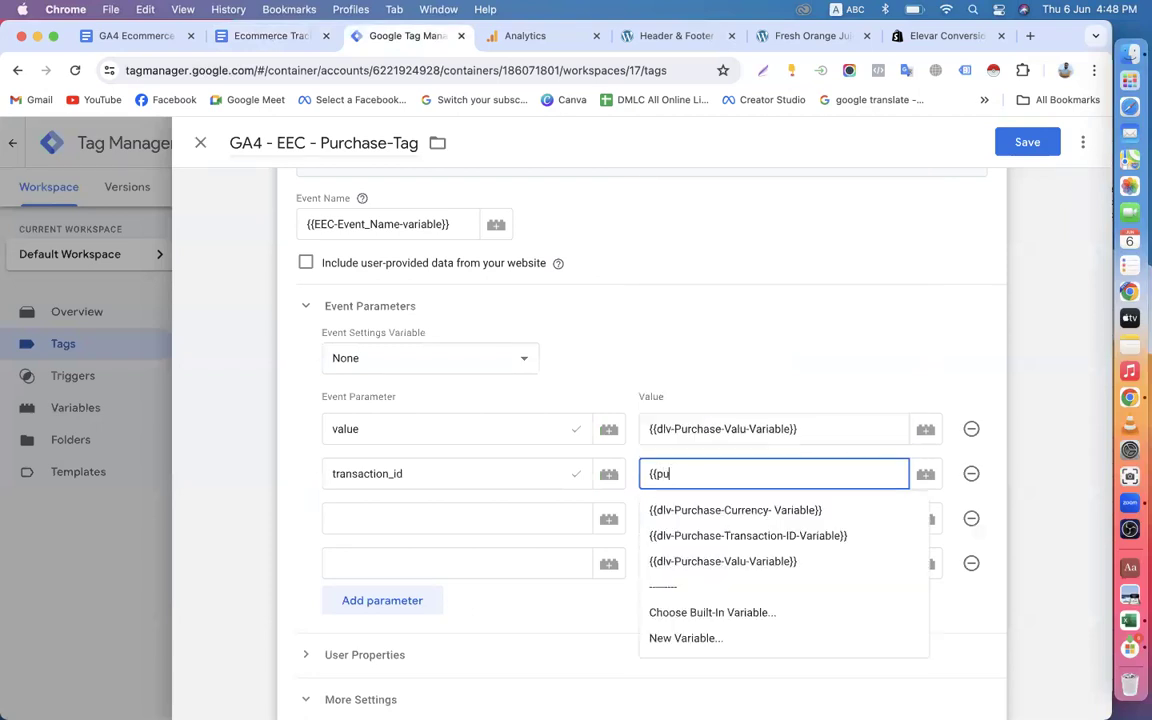
{"action": "type", "text": "r"}
{"action": "left_click", "coordinate": [735, 536]}
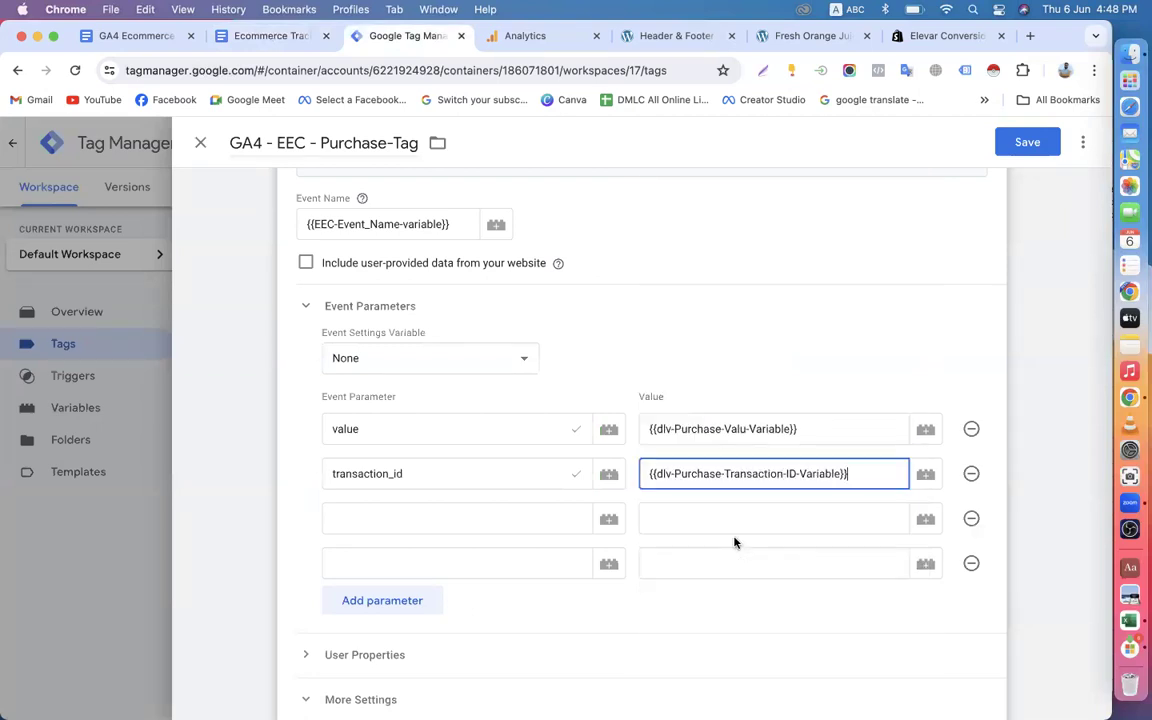
Name the third event parameter currency, copied from the GA4 parameter table in the Google Docs document.
{"action": "left_click", "coordinate": [393, 520]}
{"action": "left_click", "coordinate": [256, 36]}
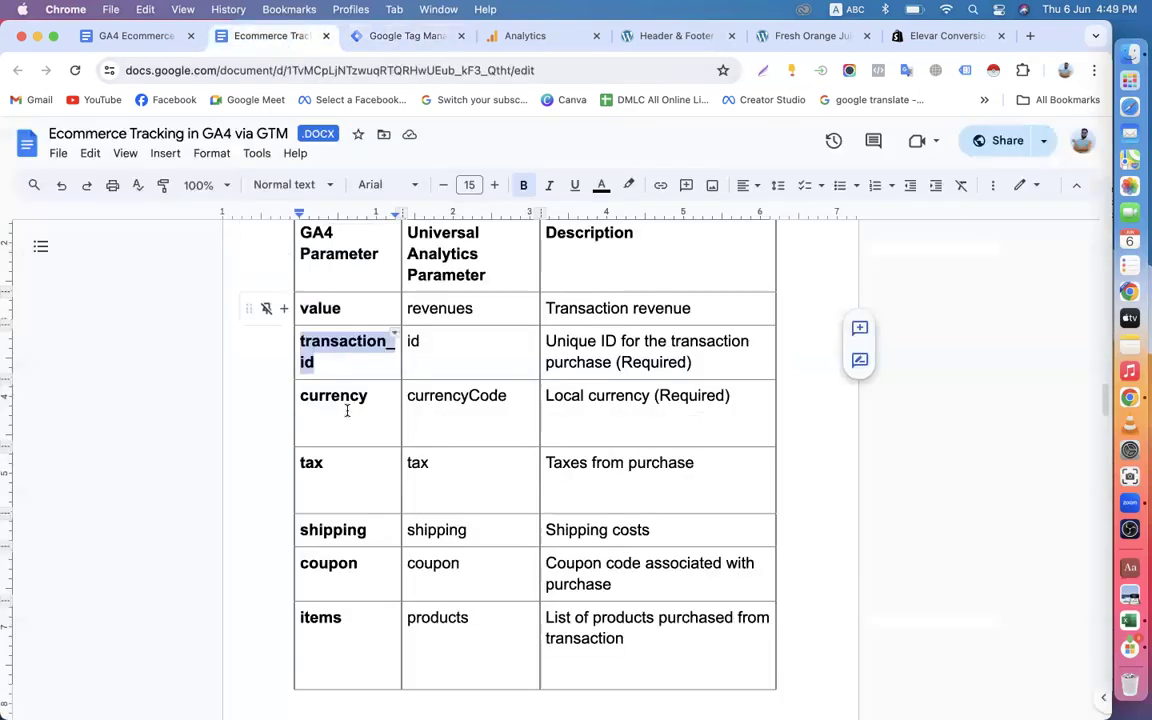
{"action": "left_click_drag", "start_coordinate": [300, 395], "coordinate": [354, 395]}
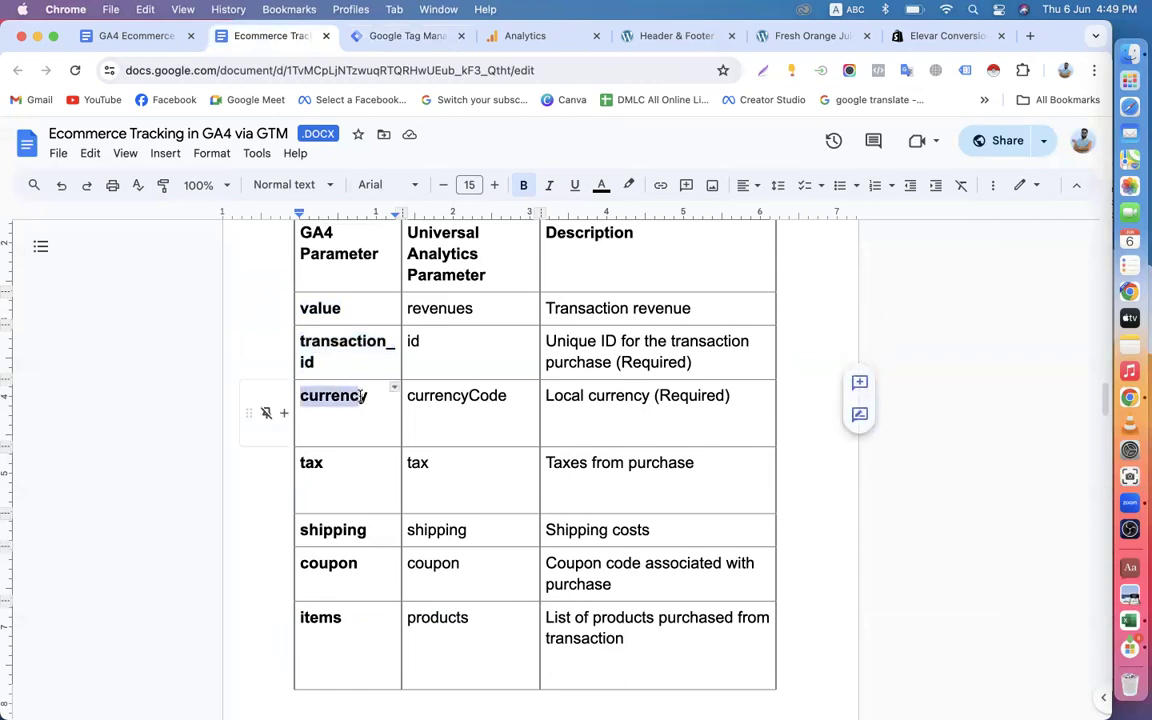
{"action": "key", "text": "super+c"}
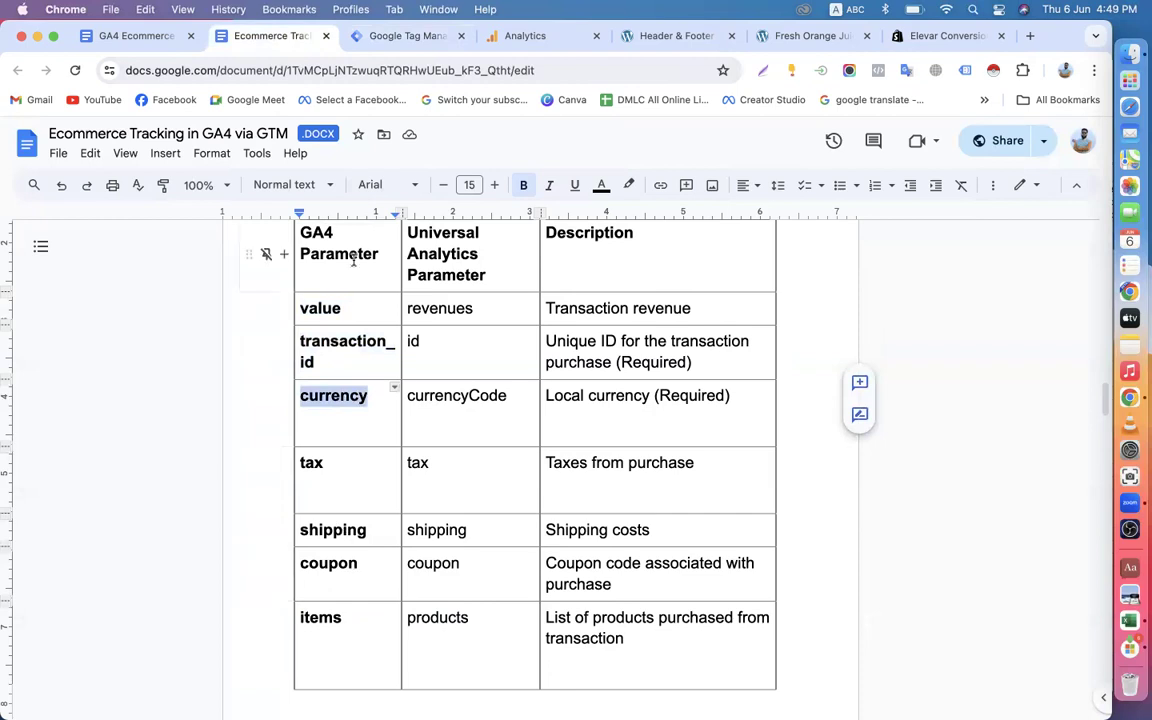
{"action": "left_click", "coordinate": [404, 38]}
{"action": "key", "text": "super+v"}
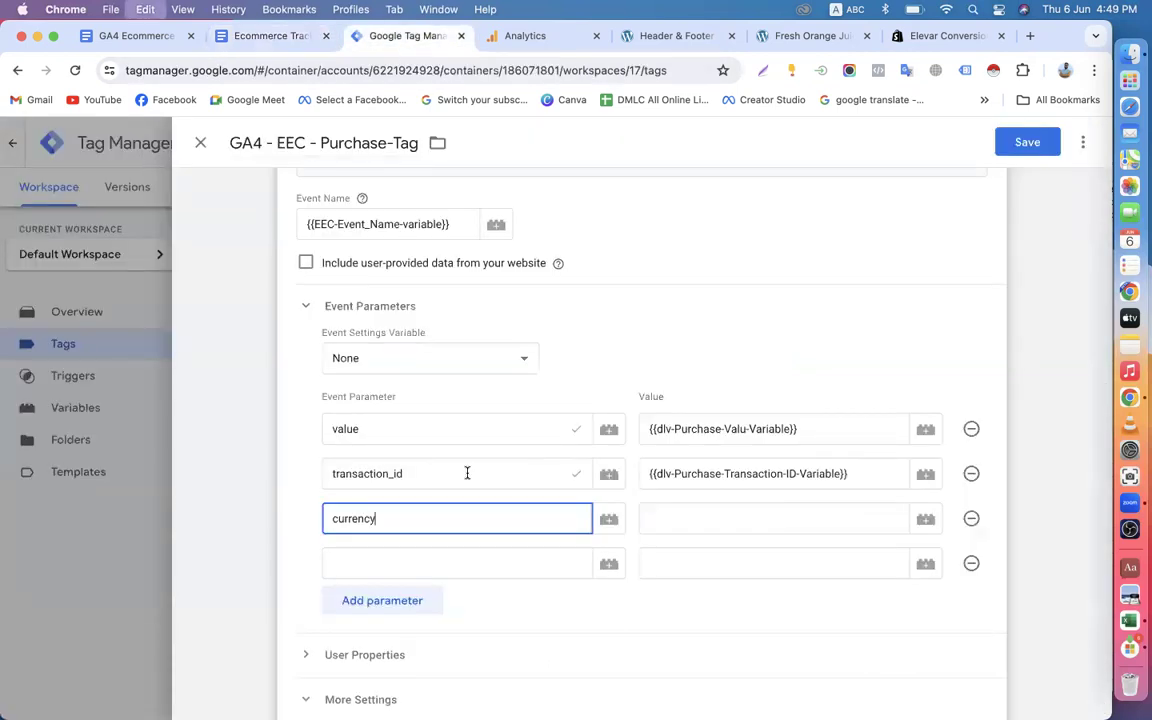
Set the currency parameter's value to the {{dlv-Purchase-Currency- Variable}} variable.
{"action": "left_click", "coordinate": [686, 518]}
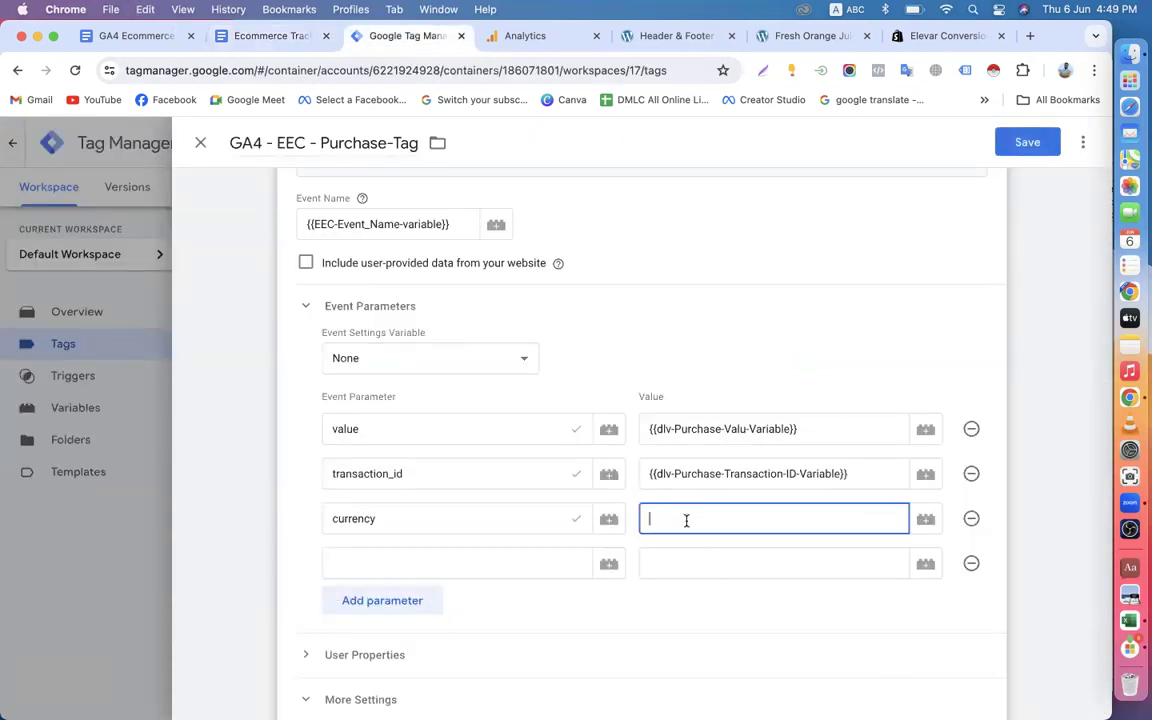
{"action": "type", "text": "{{"}
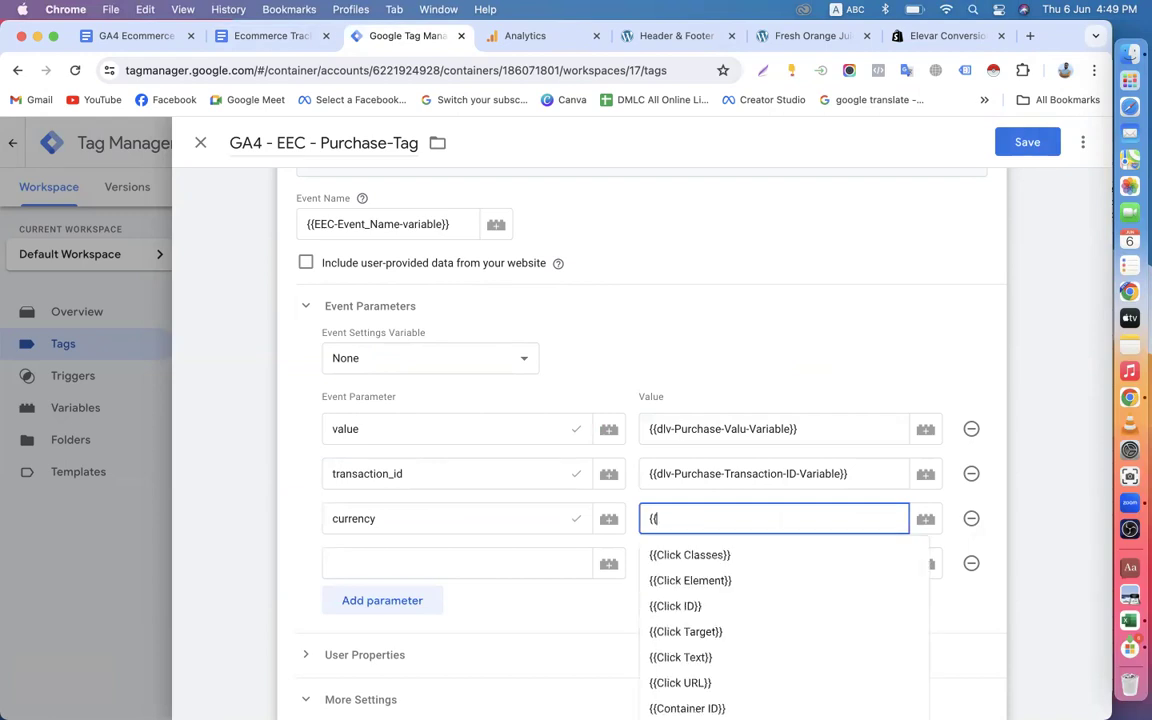
{"action": "type", "text": "pu"}
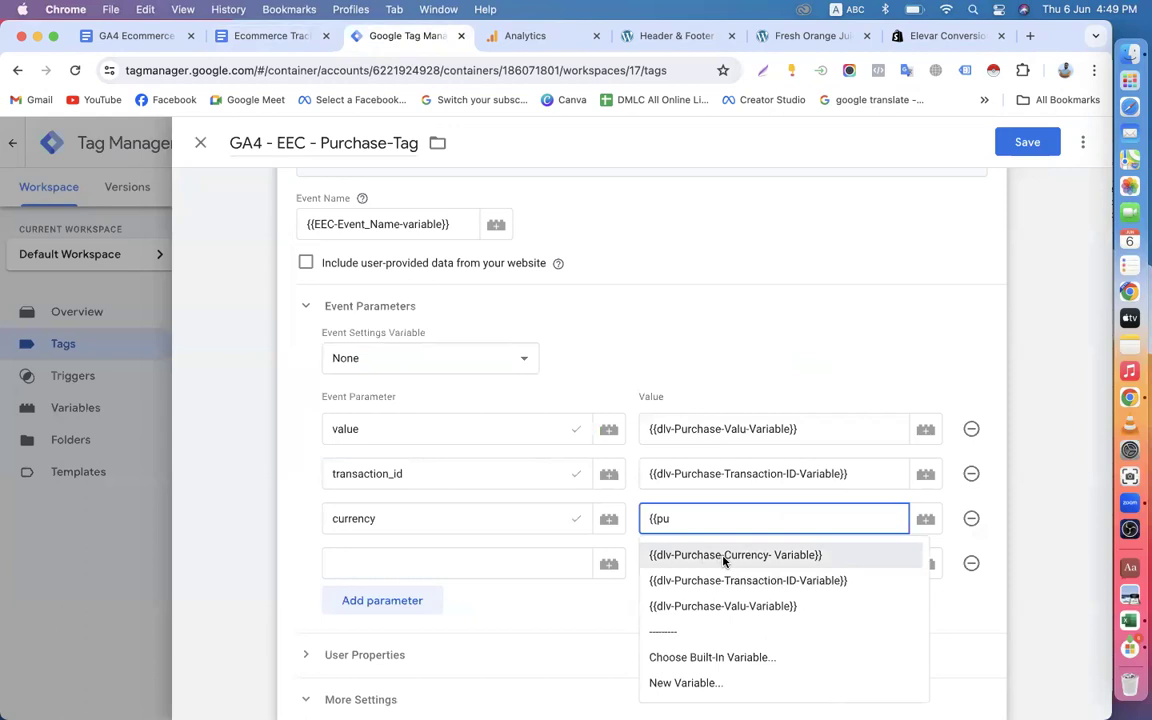
{"action": "left_click", "coordinate": [796, 556]}
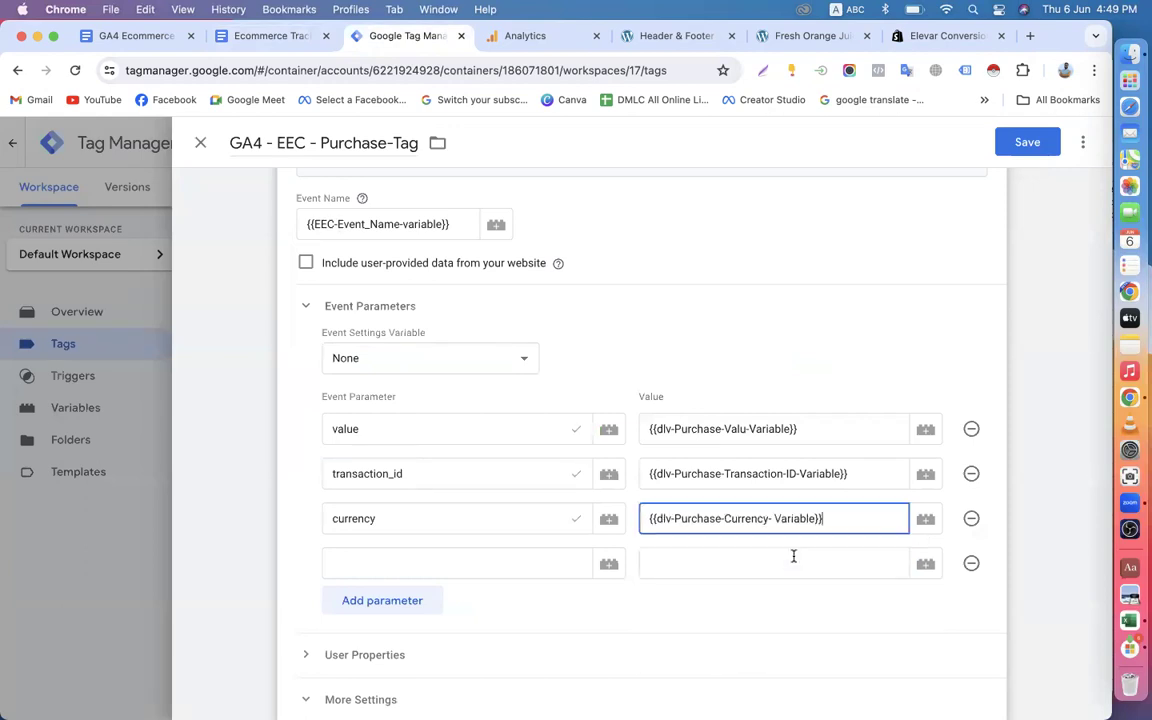
Assign the GA4-EEC-Purchase-Trigger as the firing trigger of the GA4 - EEC - Purchase-Tag.
{"action": "scroll", "coordinate": [959, 312], "scroll_direction": "down", "scroll_amount": 10}
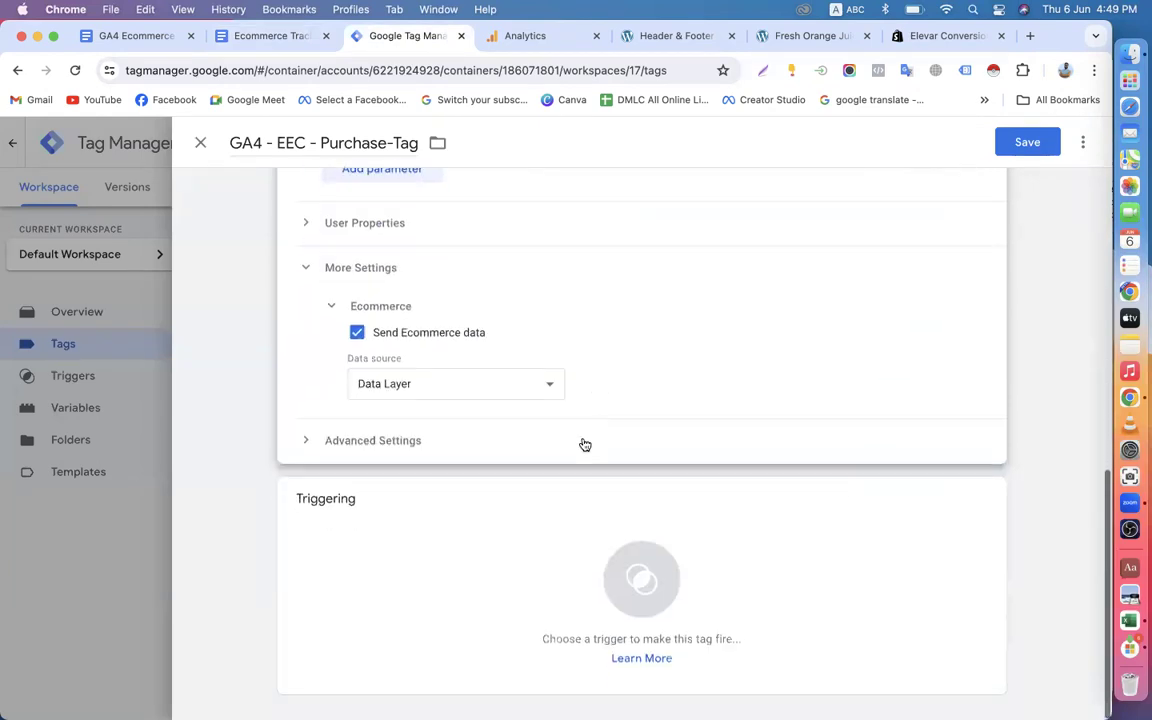
{"action": "left_click", "coordinate": [556, 544]}
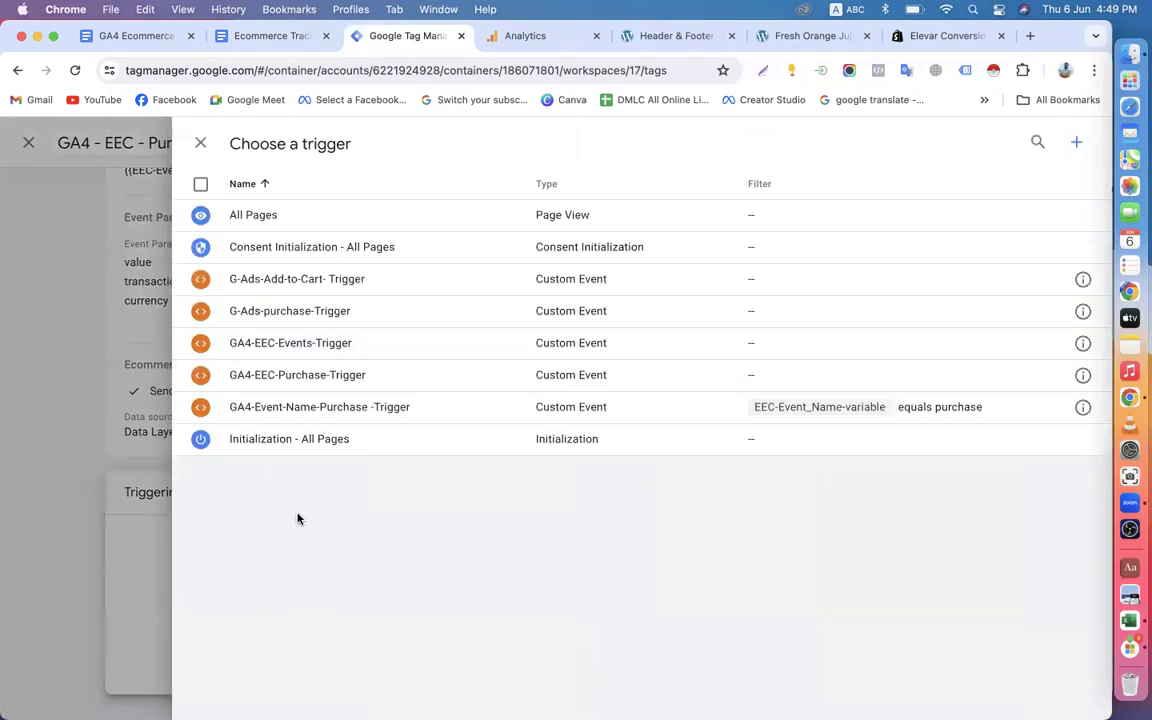
{"action": "left_click", "coordinate": [325, 379]}
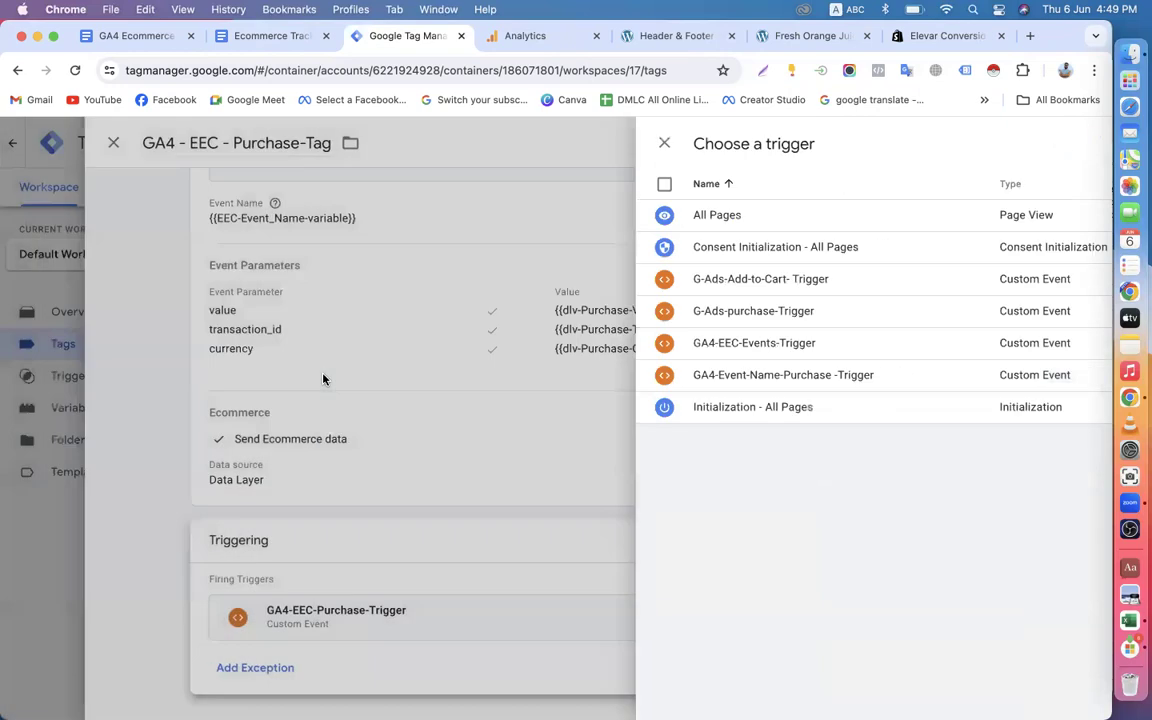
Remove the empty fourth event parameter row and save the GA4 - EEC - Purchase-Tag.
{"action": "scroll", "coordinate": [565, 489], "scroll_direction": "up", "scroll_amount": 3}
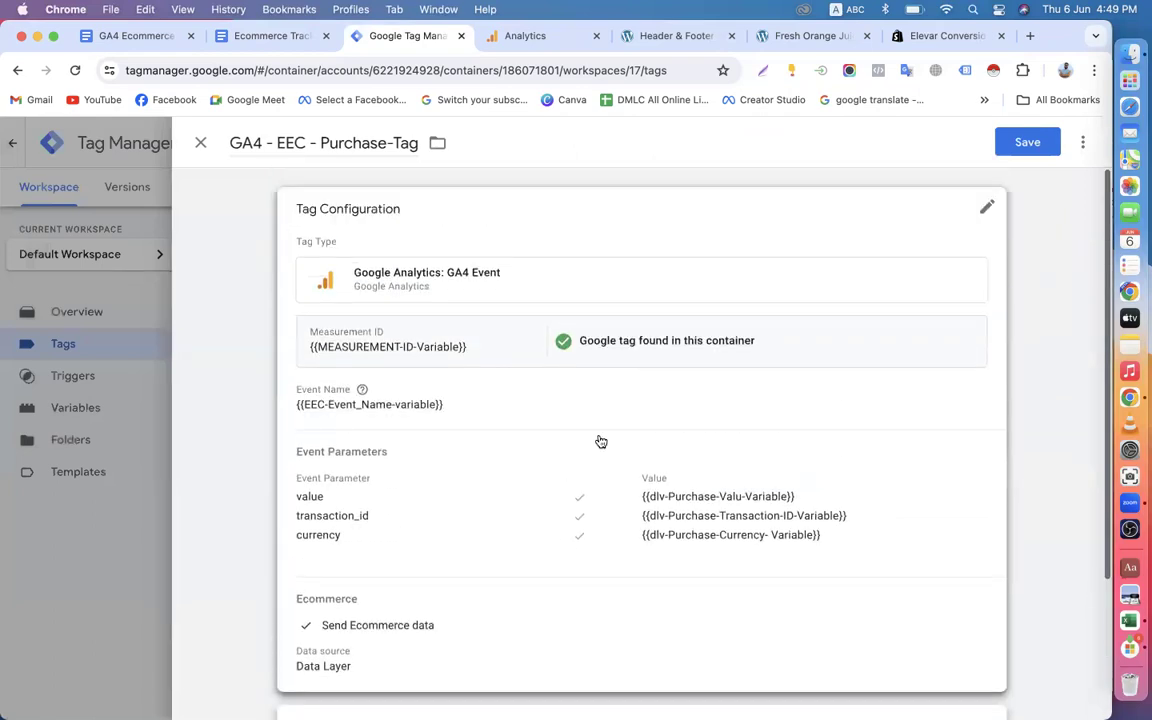
{"action": "left_click", "coordinate": [1030, 142]}
{"action": "left_click", "coordinate": [463, 533]}
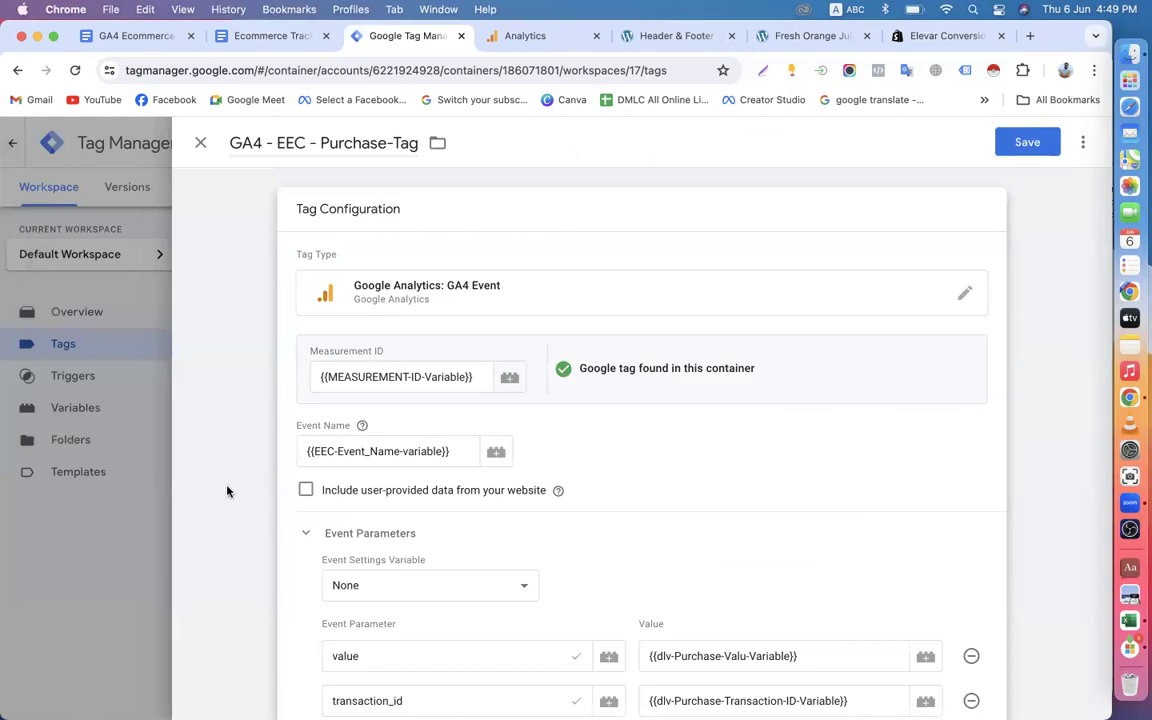
{"action": "scroll", "coordinate": [884, 339], "scroll_direction": "down", "scroll_amount": 10}
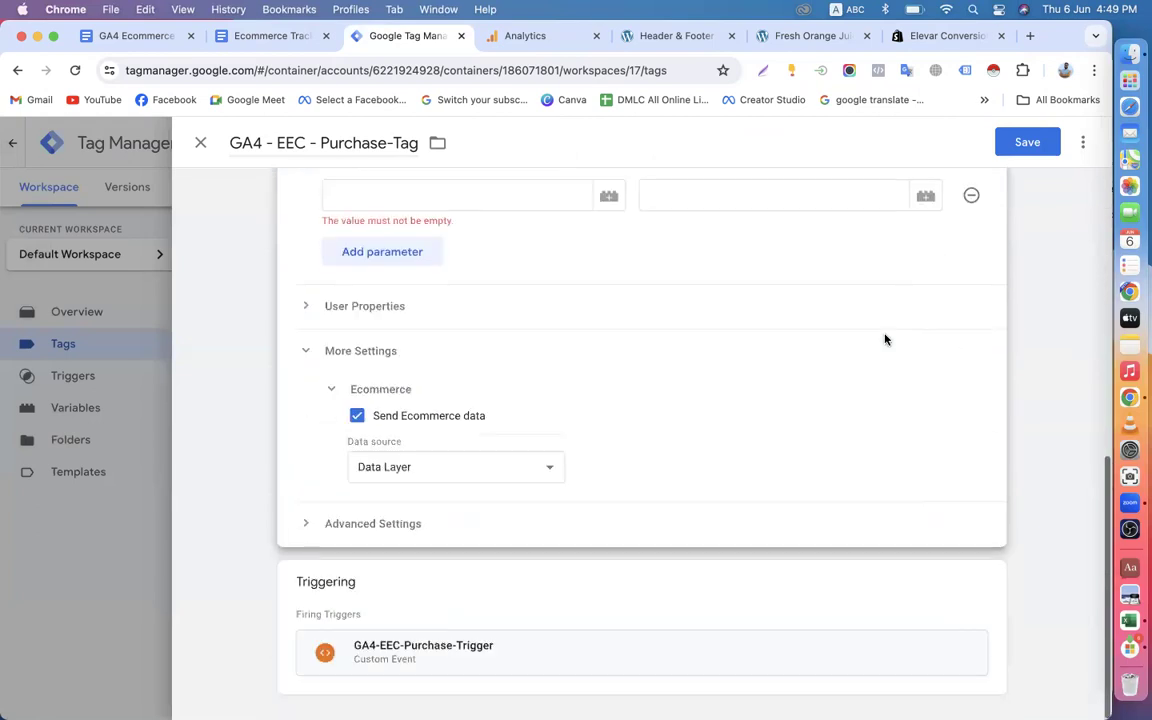
{"action": "scroll", "coordinate": [884, 339], "scroll_direction": "up", "scroll_amount": 10}
{"action": "left_click", "coordinate": [1023, 144]}
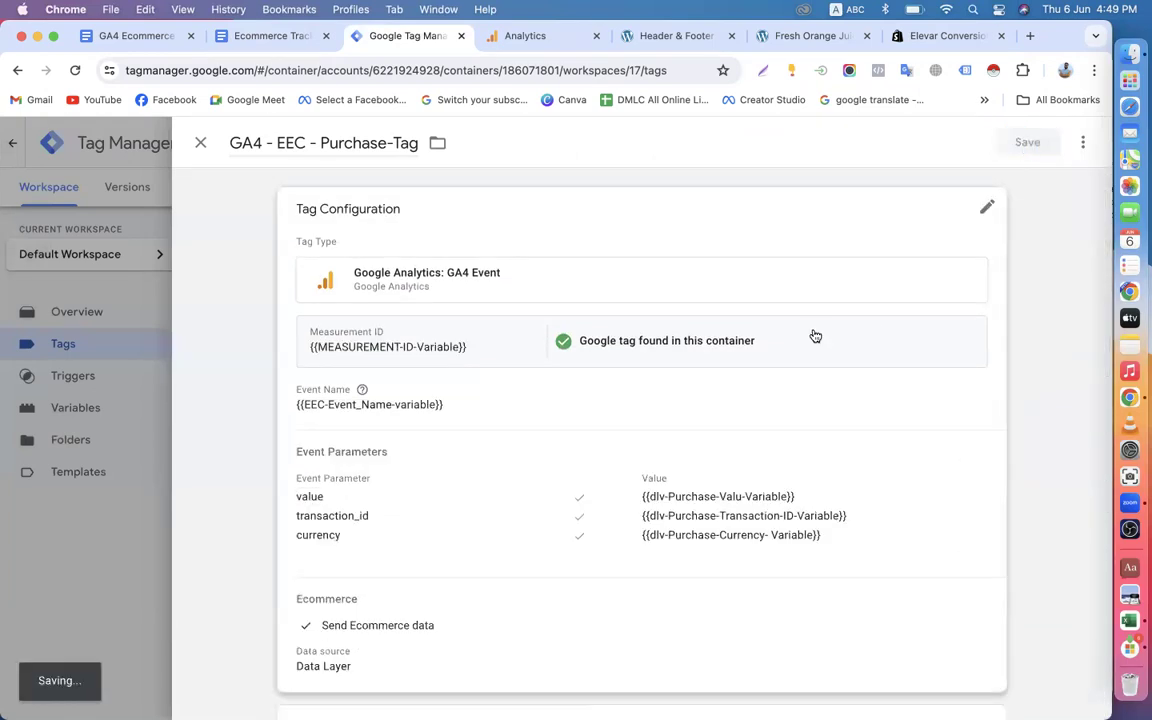
{"action": "scroll", "coordinate": [488, 502], "scroll_direction": "down", "scroll_amount": 10}
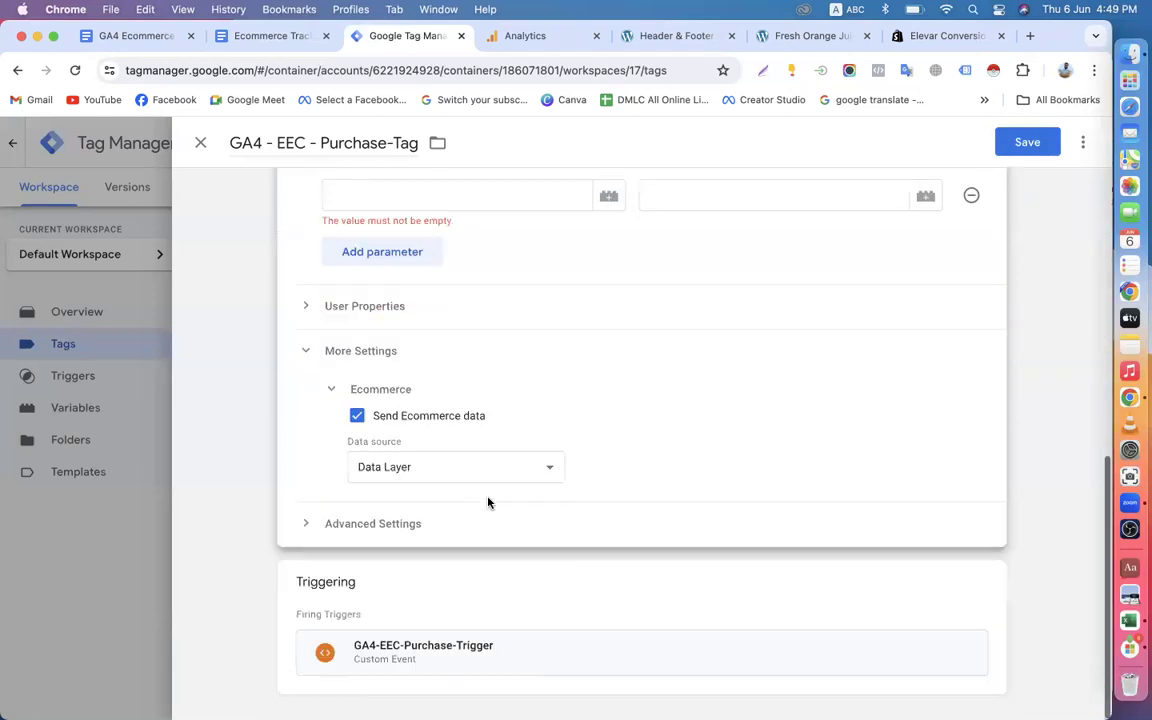
{"action": "scroll", "coordinate": [488, 502], "scroll_direction": "up", "scroll_amount": 4}
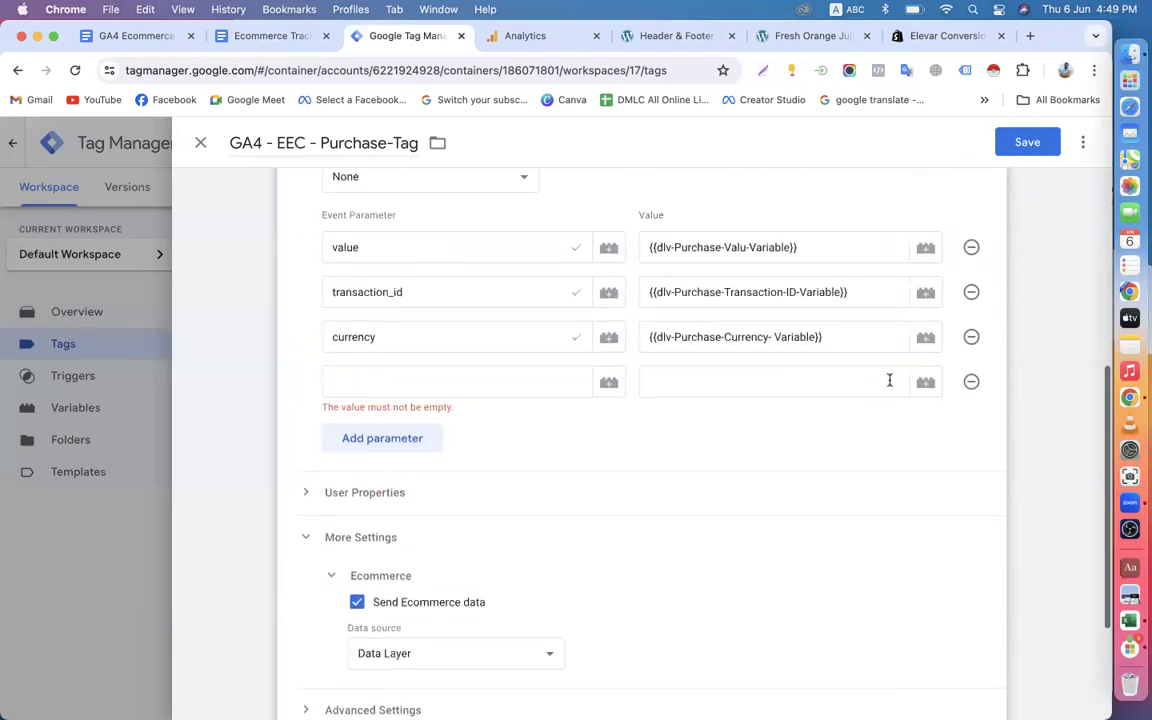
{"action": "left_click", "coordinate": [970, 381]}
{"action": "left_click", "coordinate": [1020, 145]}
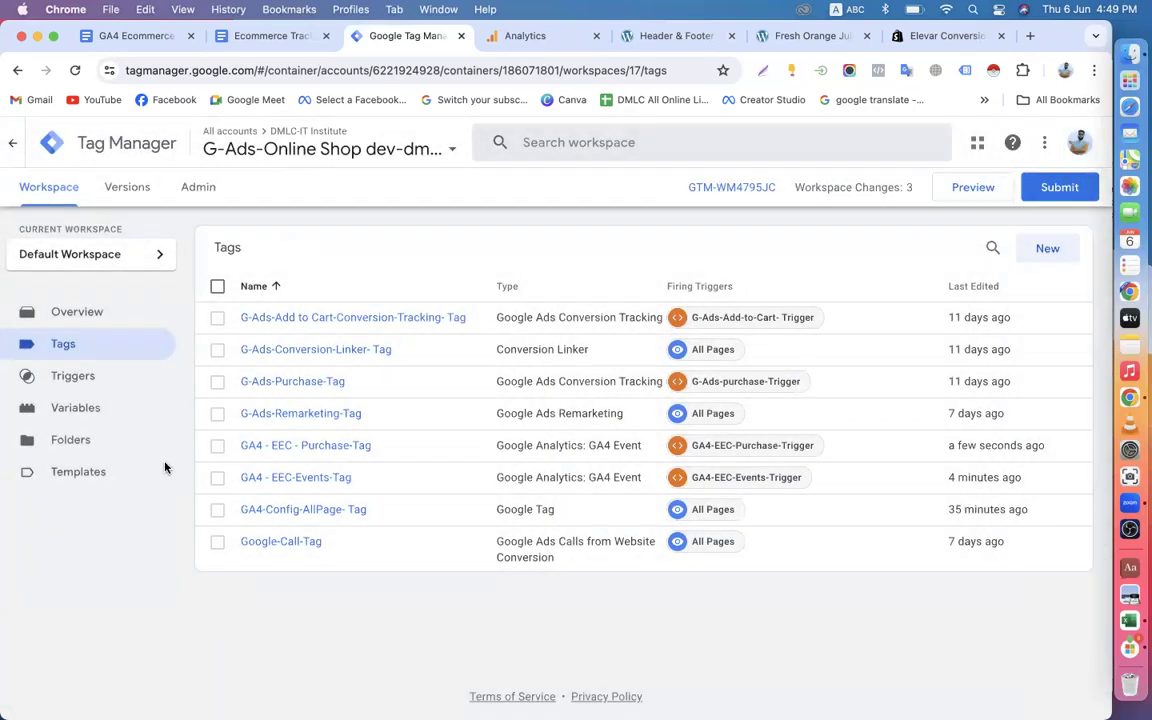
Submit the workspace changes and publish them to the Live environment without a version name or description.
{"action": "left_click", "coordinate": [1054, 188]}
{"action": "left_click", "coordinate": [1055, 154]}
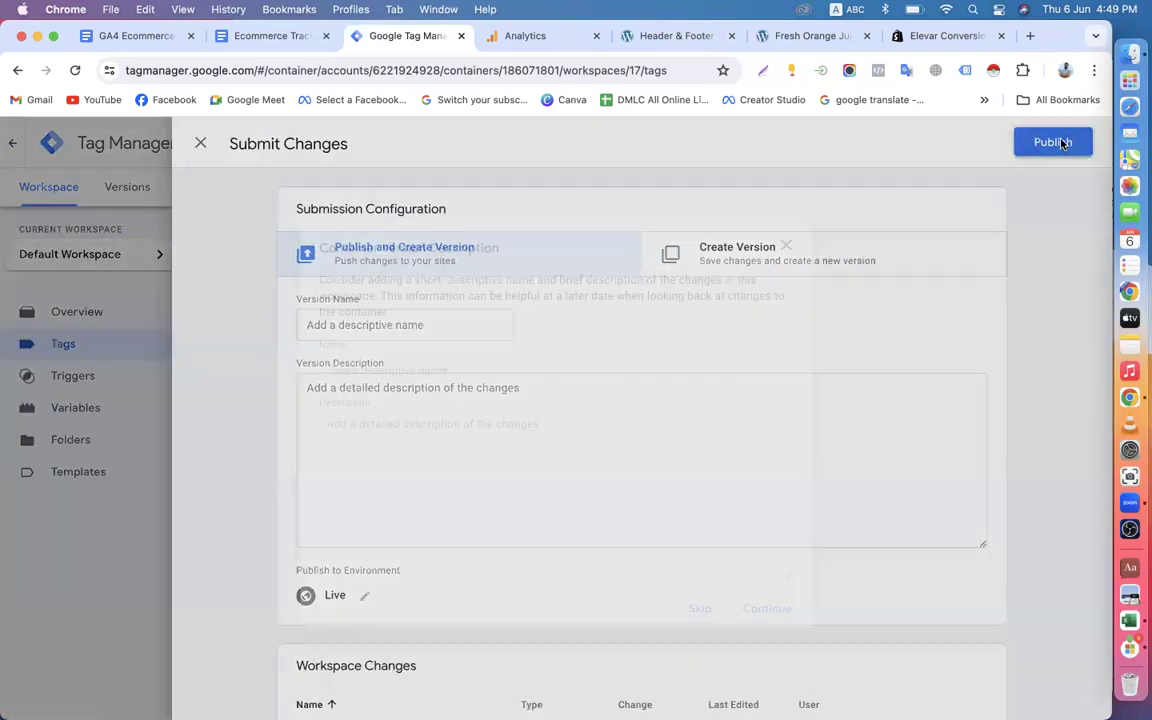
{"action": "left_click", "coordinate": [787, 604]}
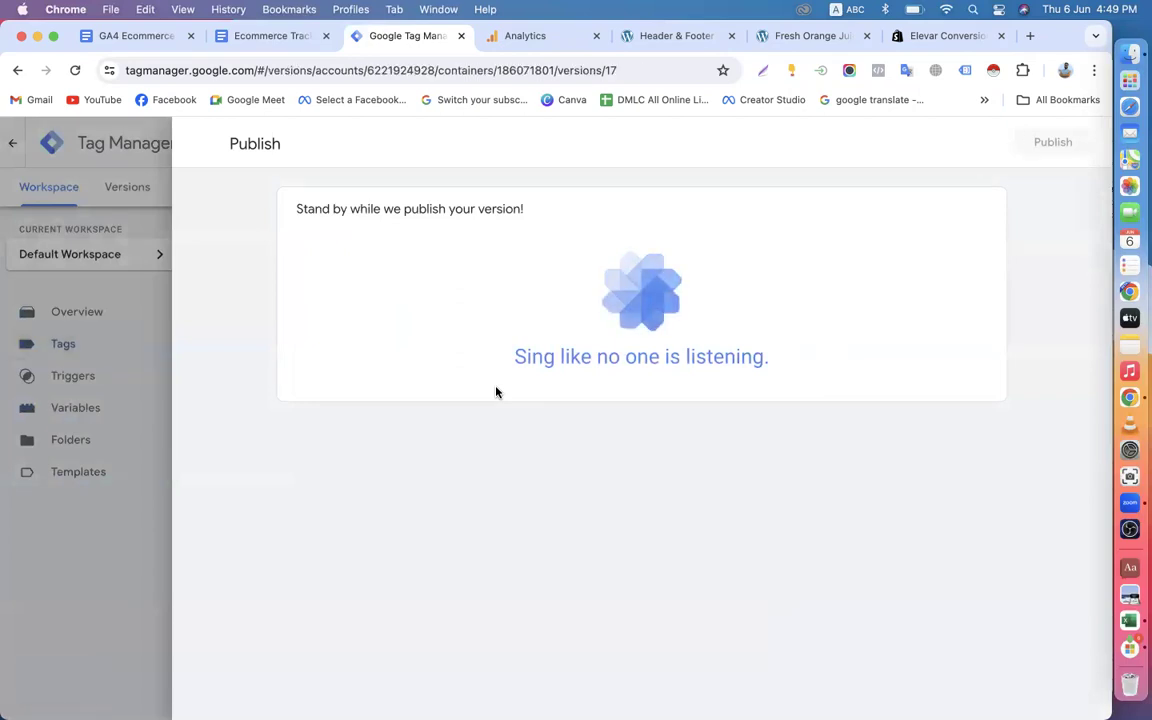
{"action": "left_click", "coordinate": [66, 188]}
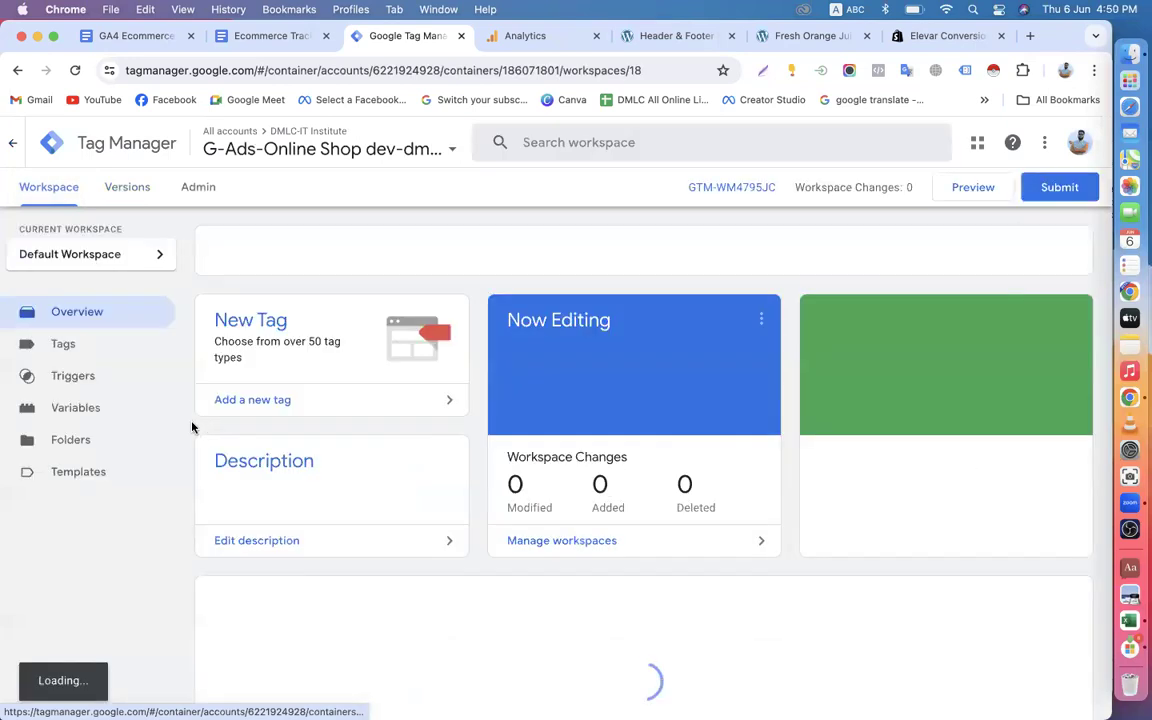
{"action": "left_click", "coordinate": [975, 188]}
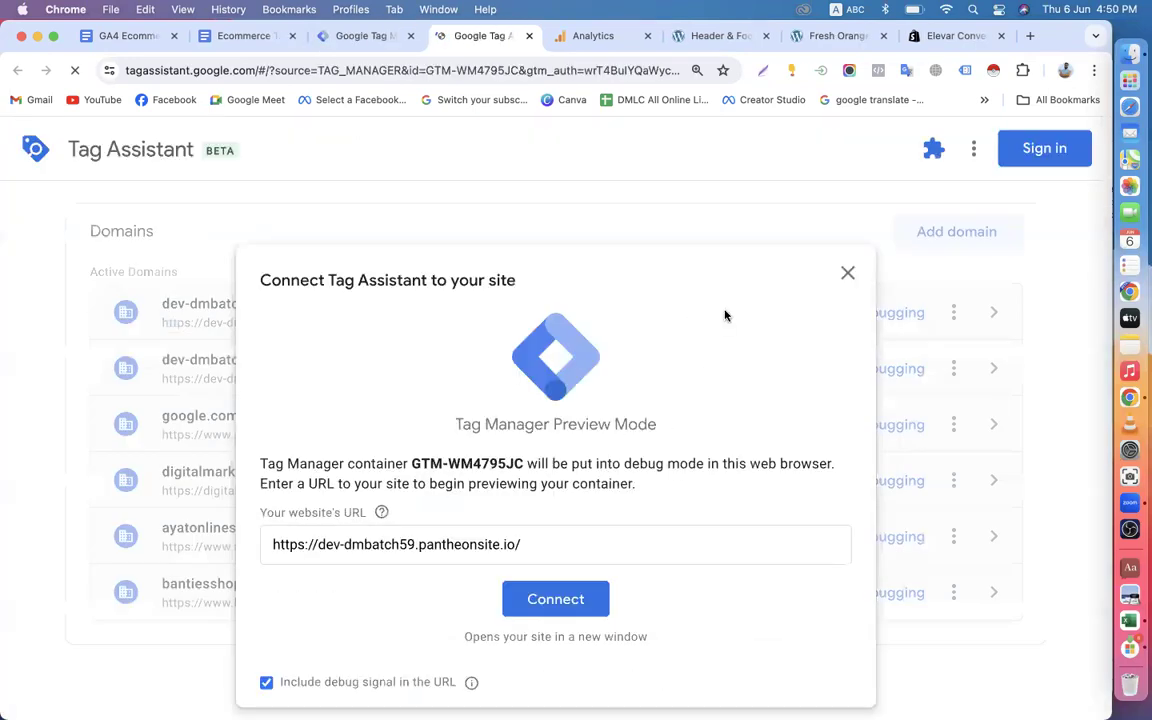
{"action": "left_click", "coordinate": [553, 602]}
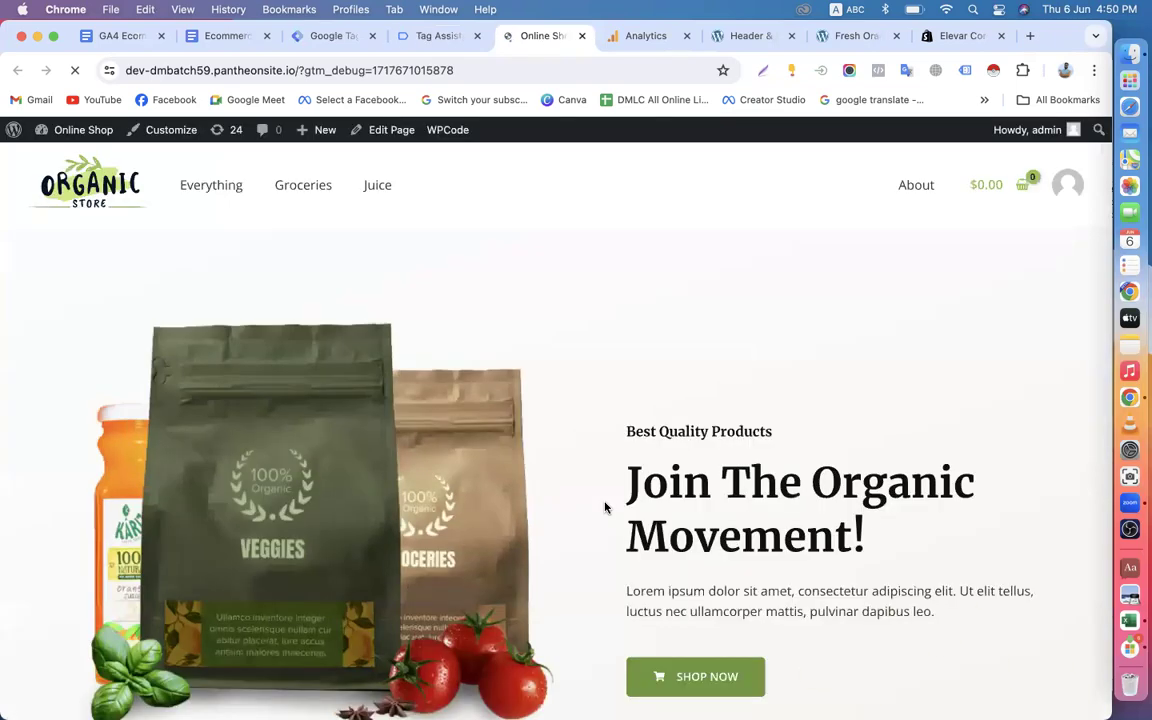
Browse from the shop's best selling products to the Fresh Organic Honey product and add one to the cart.
{"action": "scroll", "coordinate": [605, 507], "scroll_direction": "down", "scroll_amount": 15}
{"action": "scroll", "coordinate": [605, 507], "scroll_direction": "up", "scroll_amount": 15}
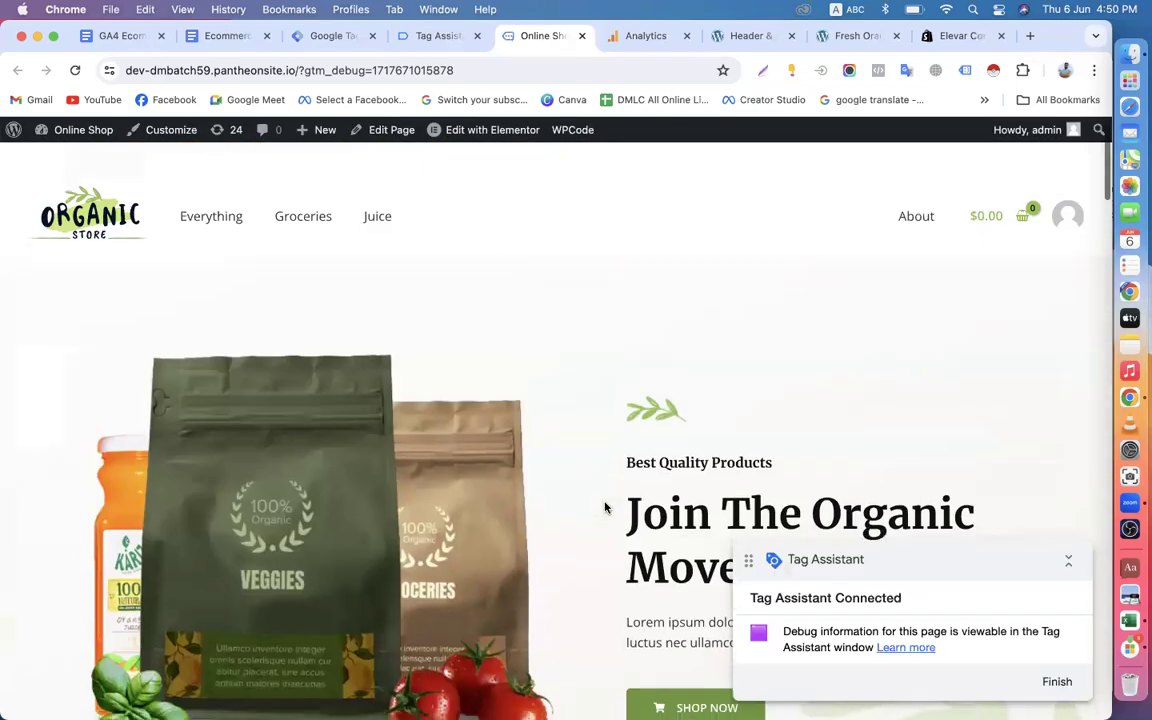
{"action": "scroll", "coordinate": [779, 375], "scroll_direction": "down", "scroll_amount": 10}
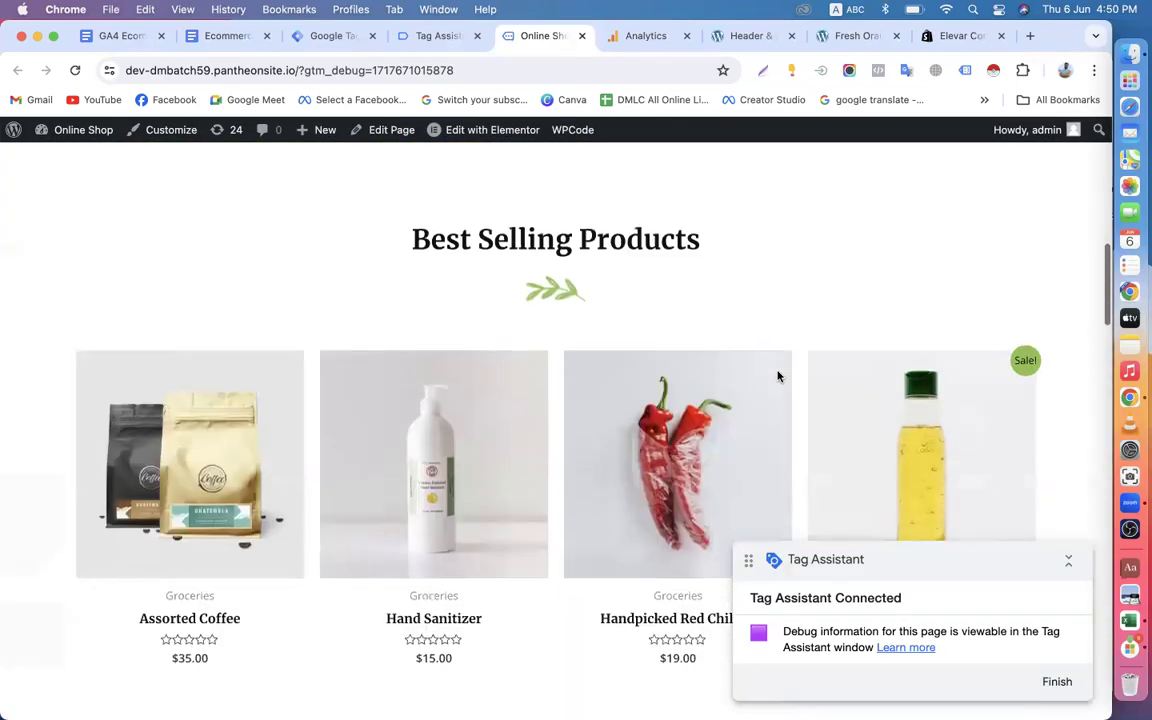
{"action": "scroll", "coordinate": [604, 481], "scroll_direction": "down", "scroll_amount": 3}
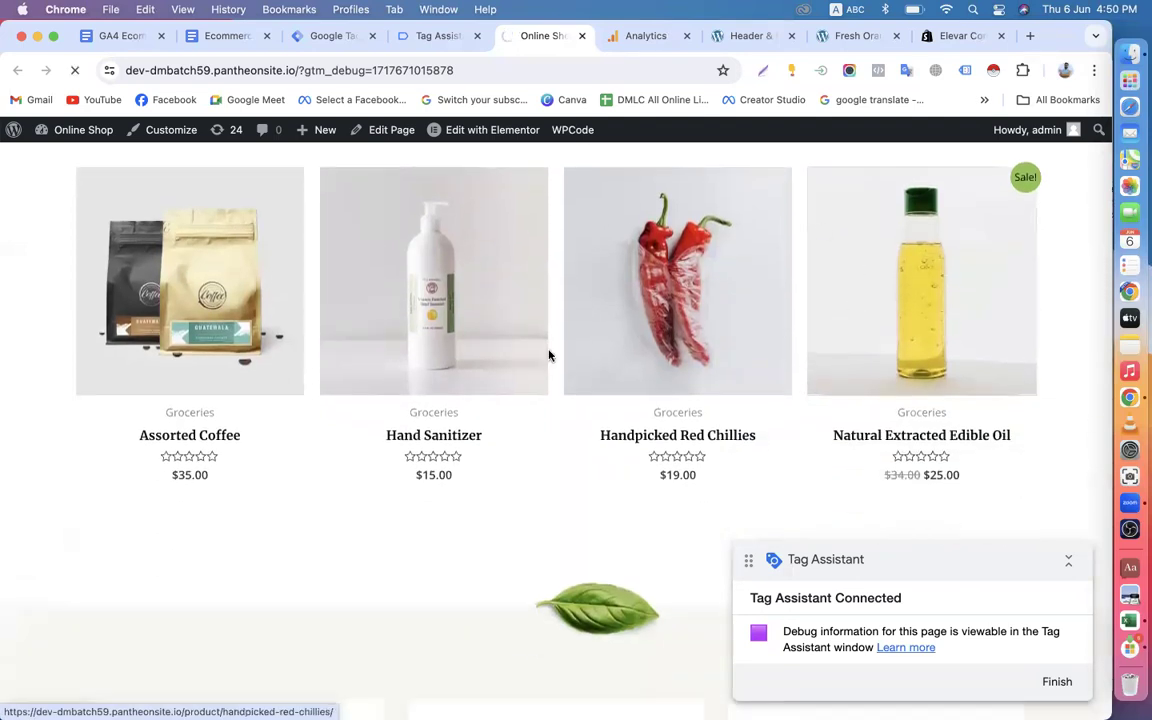
{"action": "scroll", "coordinate": [490, 383], "scroll_direction": "down", "scroll_amount": 5}
{"action": "scroll", "coordinate": [490, 383], "scroll_direction": "down", "scroll_amount": 10}
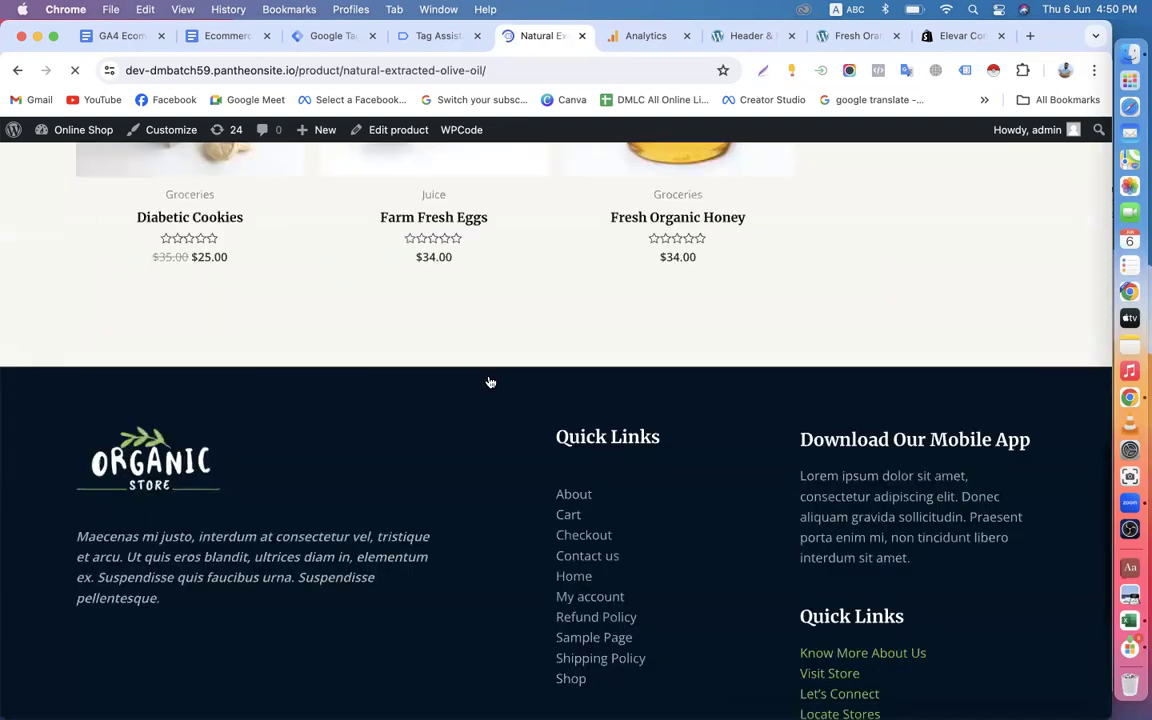
{"action": "scroll", "coordinate": [489, 381], "scroll_direction": "up", "scroll_amount": 3}
{"action": "left_click", "coordinate": [641, 323]}
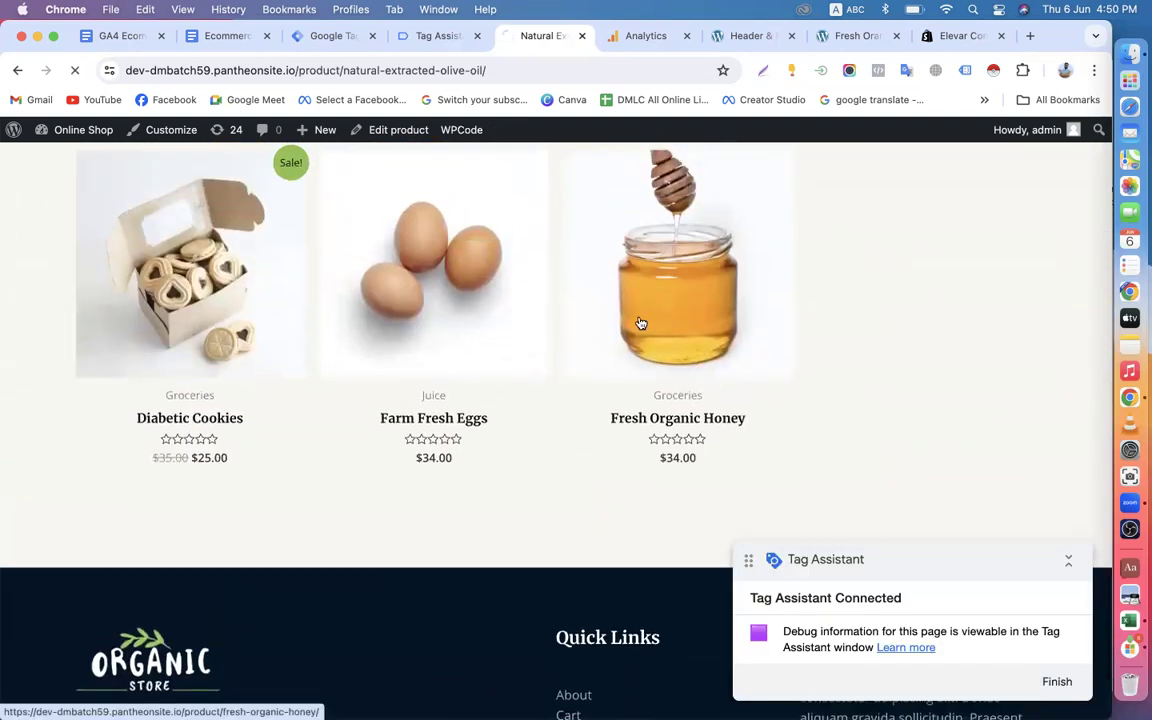
{"action": "scroll", "coordinate": [641, 323], "scroll_direction": "down", "scroll_amount": 8}
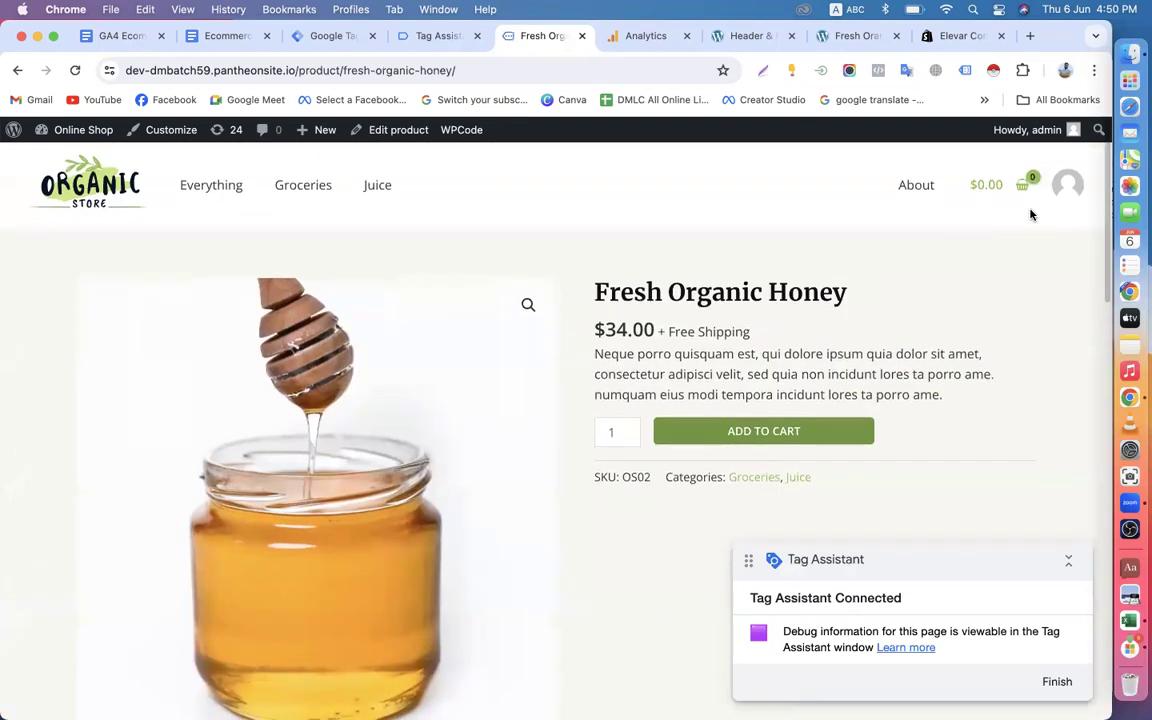
{"action": "left_click", "coordinate": [779, 440]}
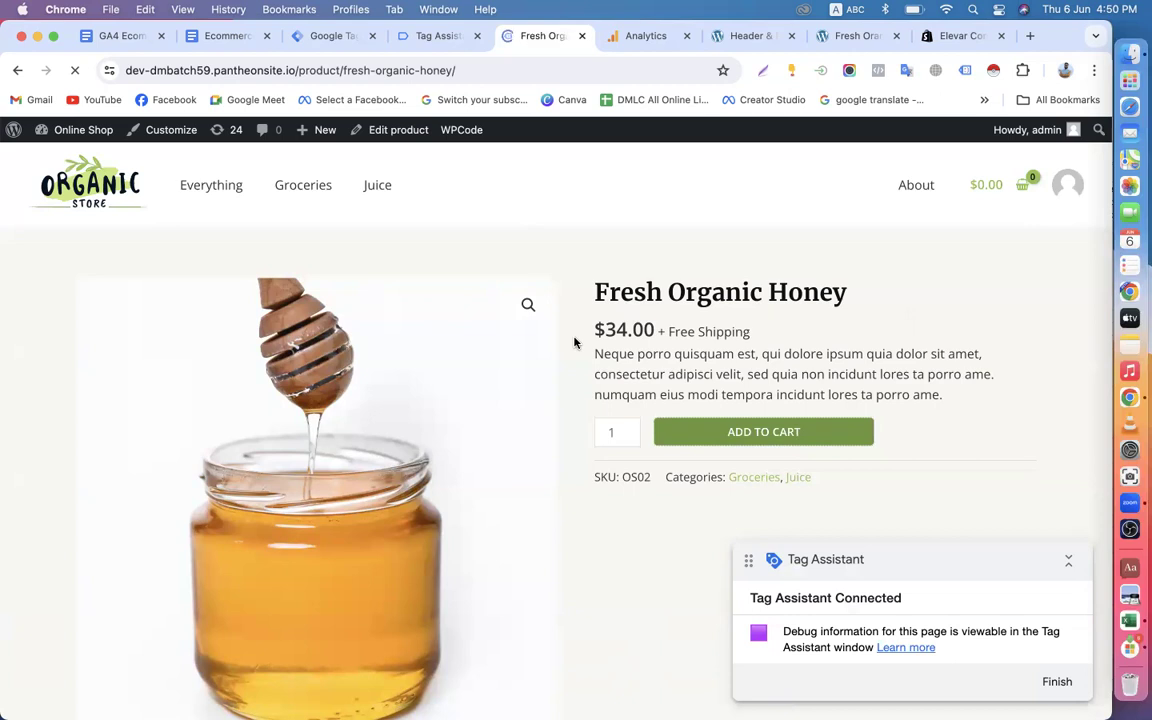
Add the related products Natural Extracted Edible Oil and Cashew Butter to the cart, one of each.
{"action": "scroll", "coordinate": [573, 340], "scroll_direction": "down", "scroll_amount": 10}
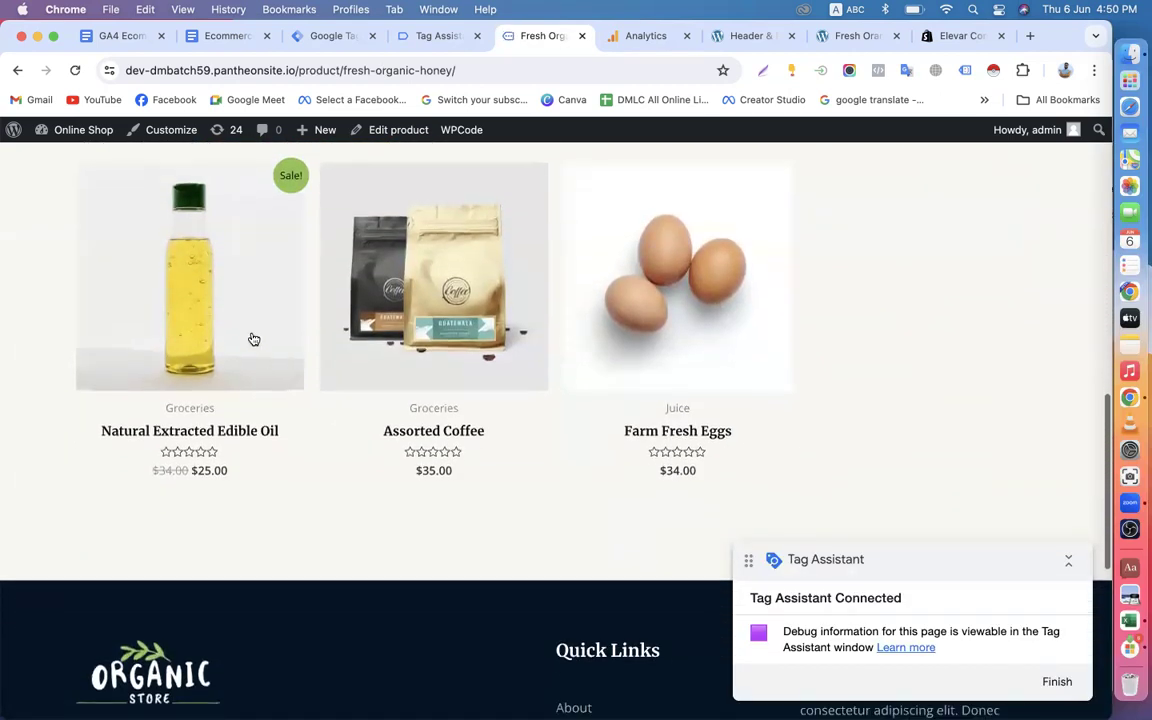
{"action": "left_click", "coordinate": [231, 334]}
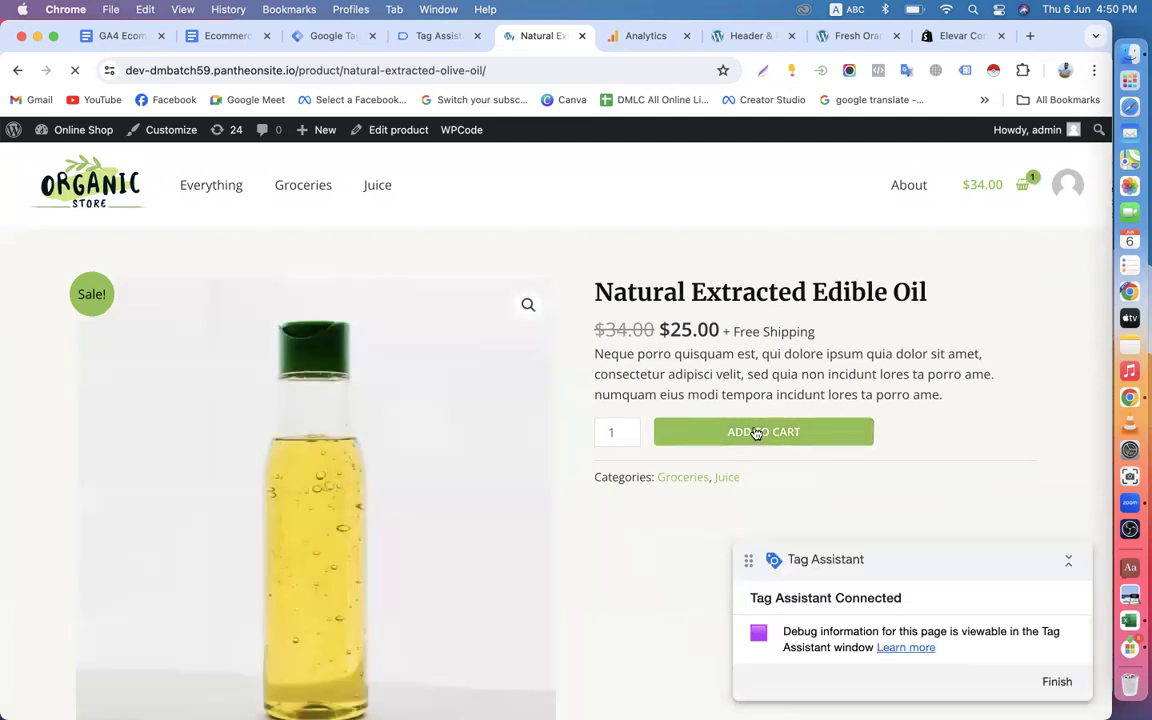
{"action": "scroll", "coordinate": [627, 445], "scroll_direction": "down", "scroll_amount": 15}
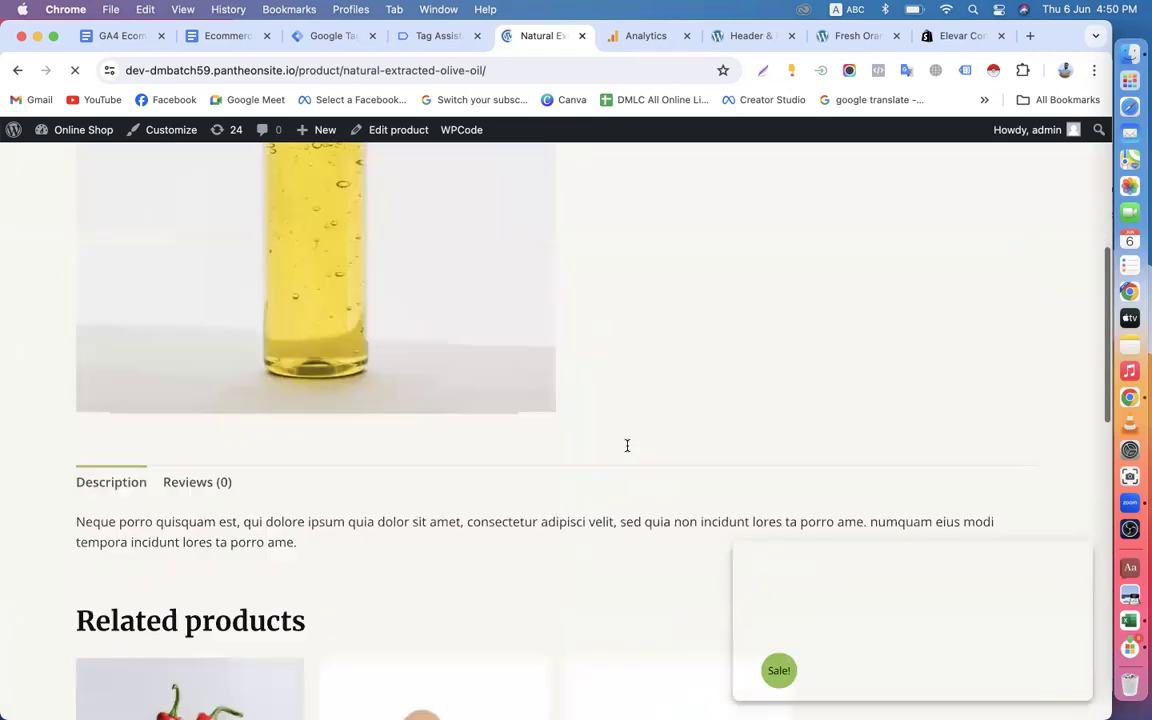
{"action": "left_click", "coordinate": [636, 200]}
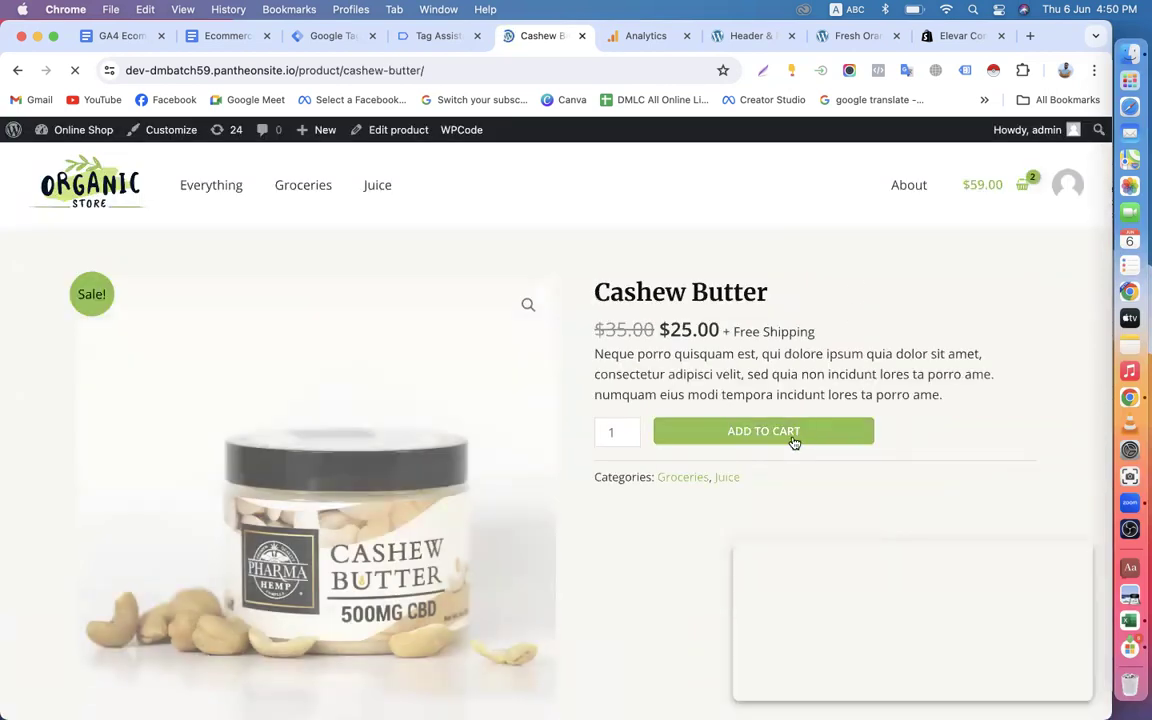
{"action": "left_click", "coordinate": [432, 37]}
{"action": "left_click", "coordinate": [548, 501]}
{"action": "left_click", "coordinate": [548, 44]}
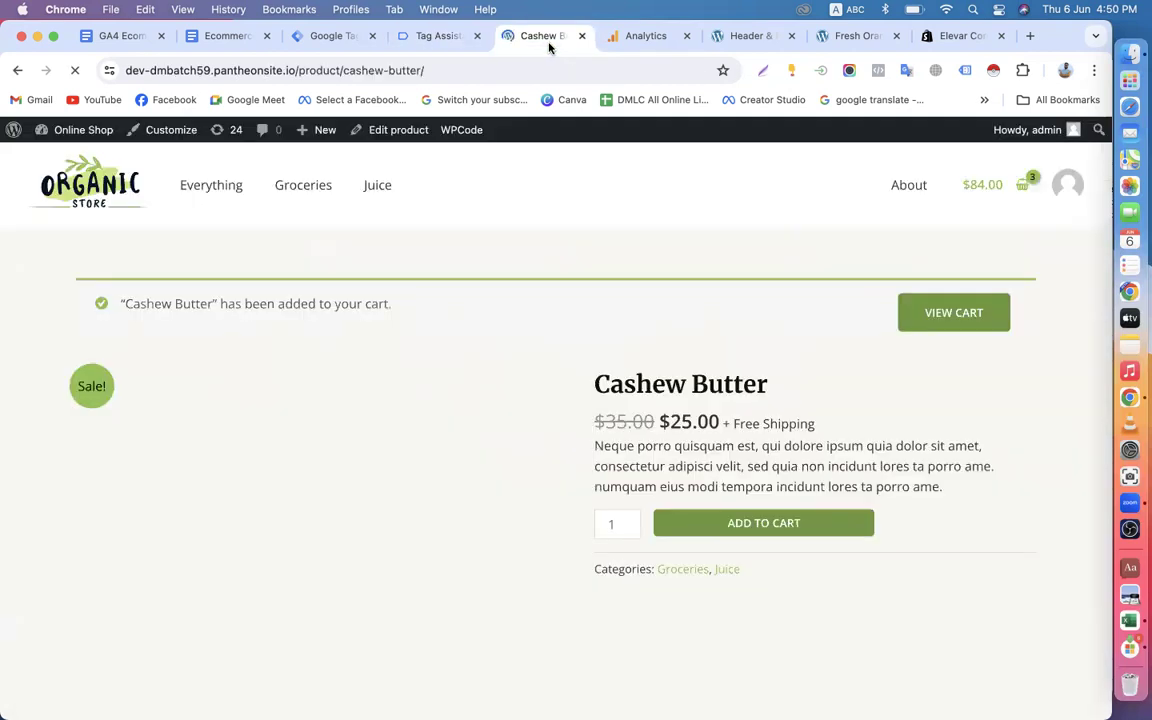
Check out the cart and place the test order with cash on delivery using the prefilled billing details.
{"action": "left_click", "coordinate": [1026, 188]}
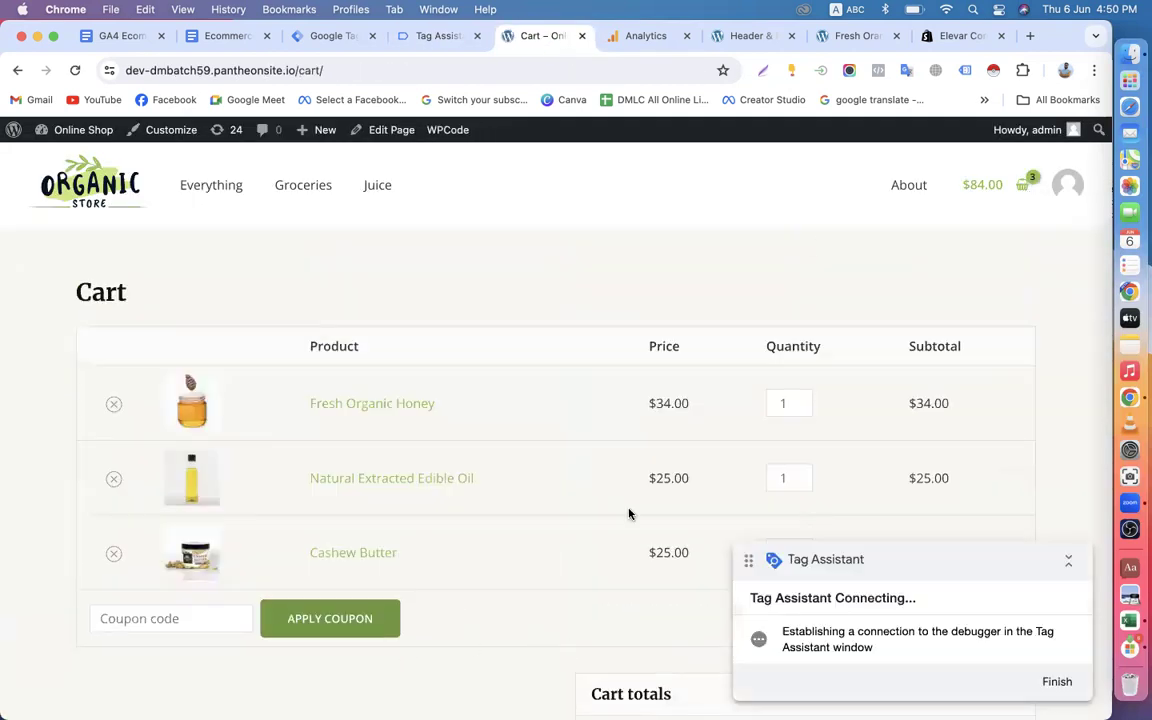
{"action": "left_click_drag", "start_coordinate": [855, 590], "coordinate": [850, 348]}
{"action": "scroll", "coordinate": [575, 525], "scroll_direction": "down", "scroll_amount": 6}
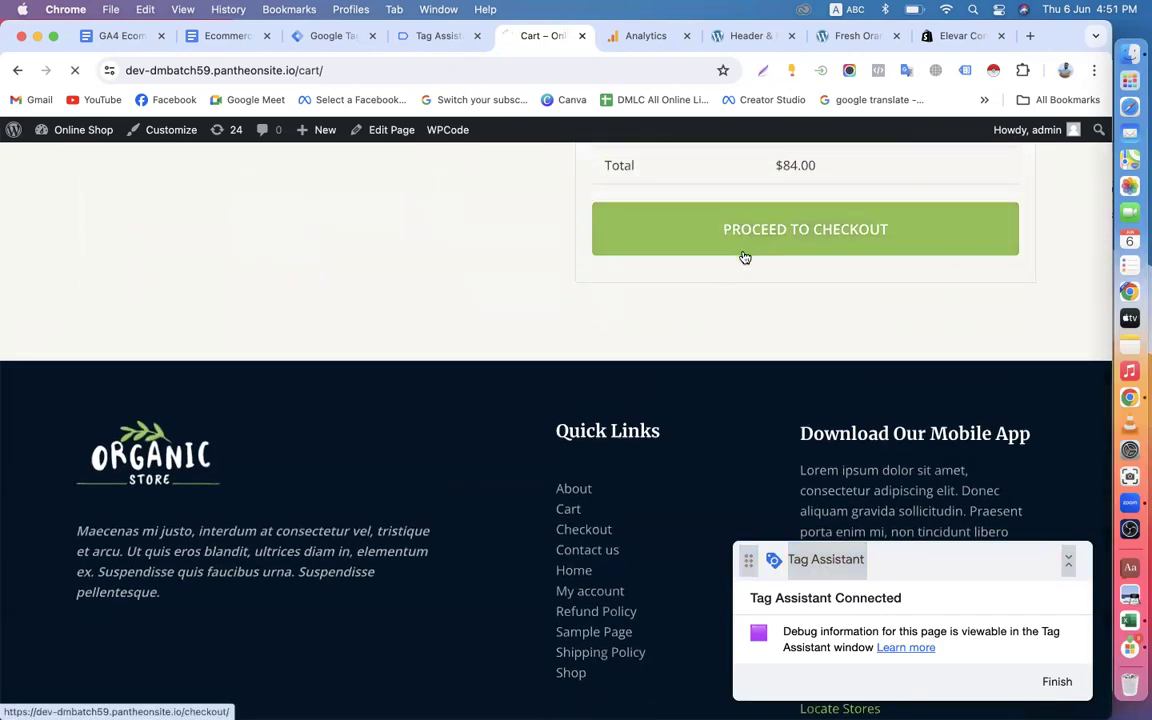
{"action": "left_click", "coordinate": [748, 250]}
{"action": "scroll", "coordinate": [704, 385], "scroll_direction": "down", "scroll_amount": 8}
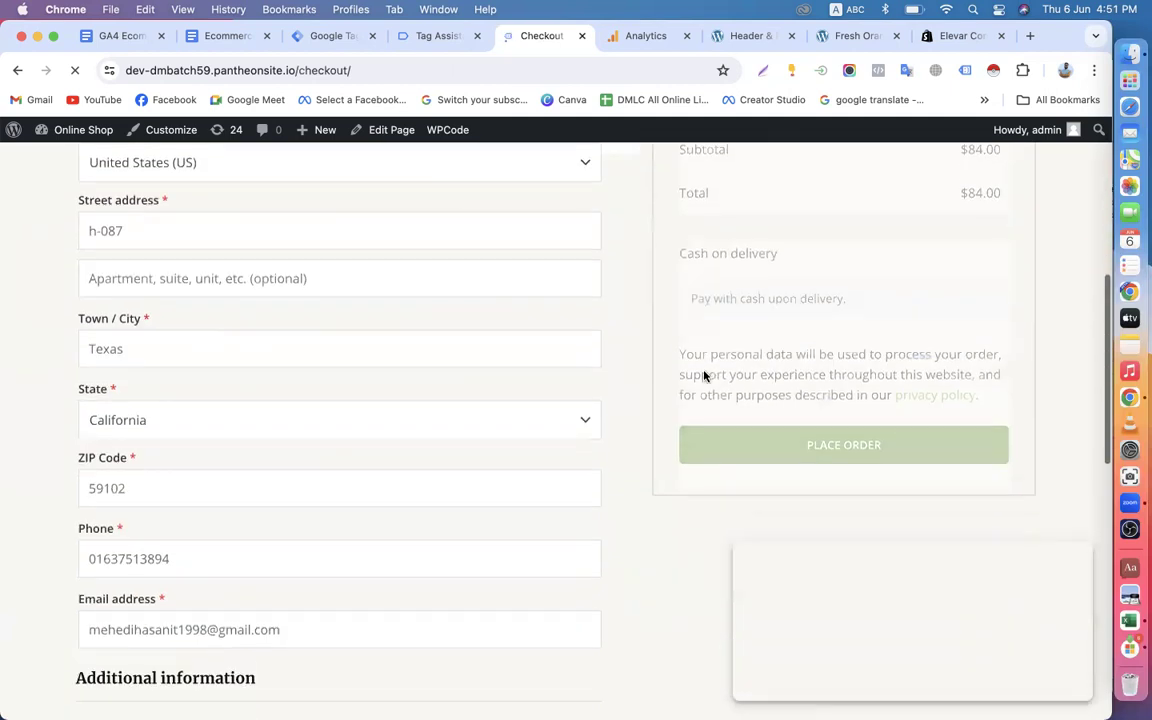
{"action": "left_click", "coordinate": [776, 249]}
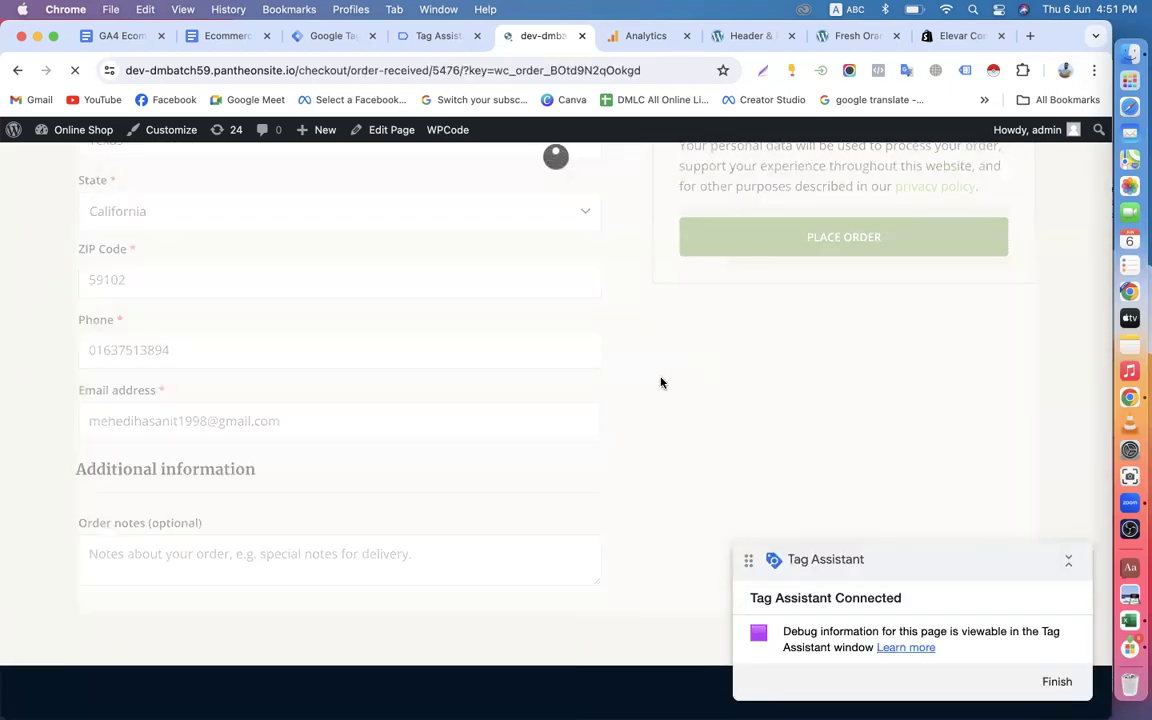
Review the order confirmation page's order details and billing address, then bring up the debug summary in Tag Assistant.
{"action": "scroll", "coordinate": [660, 383], "scroll_direction": "down", "scroll_amount": 7}
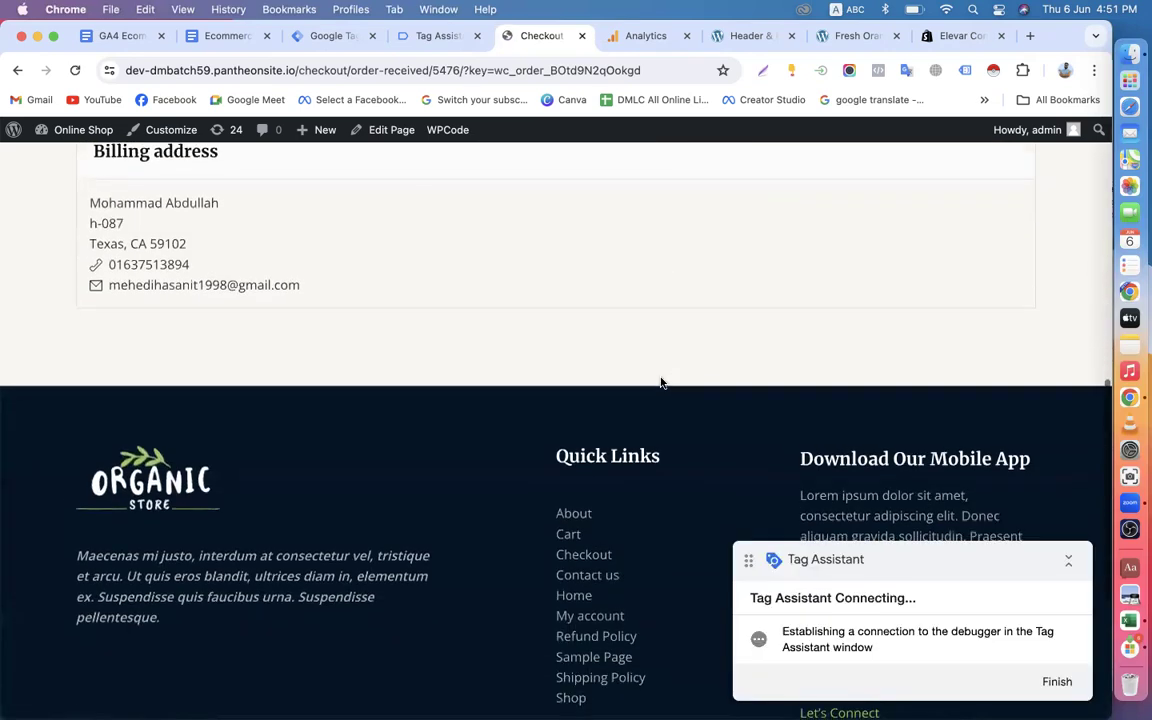
{"action": "scroll", "coordinate": [660, 383], "scroll_direction": "up", "scroll_amount": 5}
{"action": "scroll", "coordinate": [700, 395], "scroll_direction": "up", "scroll_amount": 1}
{"action": "scroll", "coordinate": [725, 410], "scroll_direction": "down", "scroll_amount": 3}
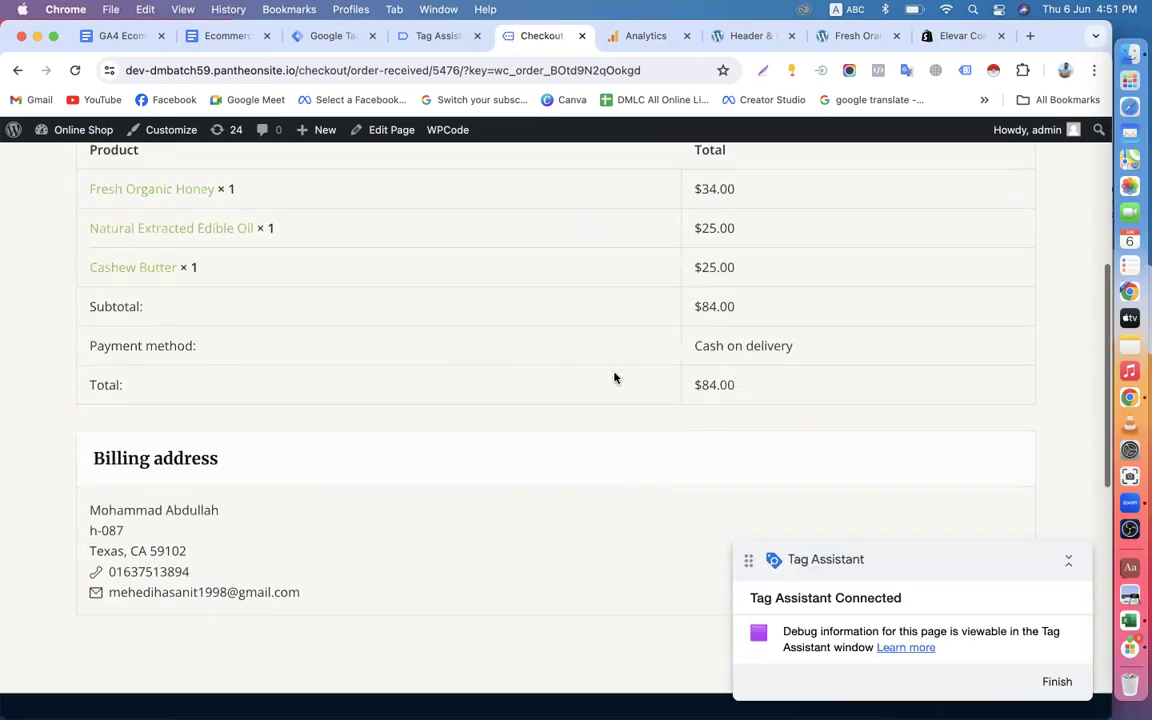
{"action": "scroll", "coordinate": [600, 395], "scroll_direction": "up", "scroll_amount": 5}
{"action": "scroll", "coordinate": [560, 380], "scroll_direction": "up", "scroll_amount": 2}
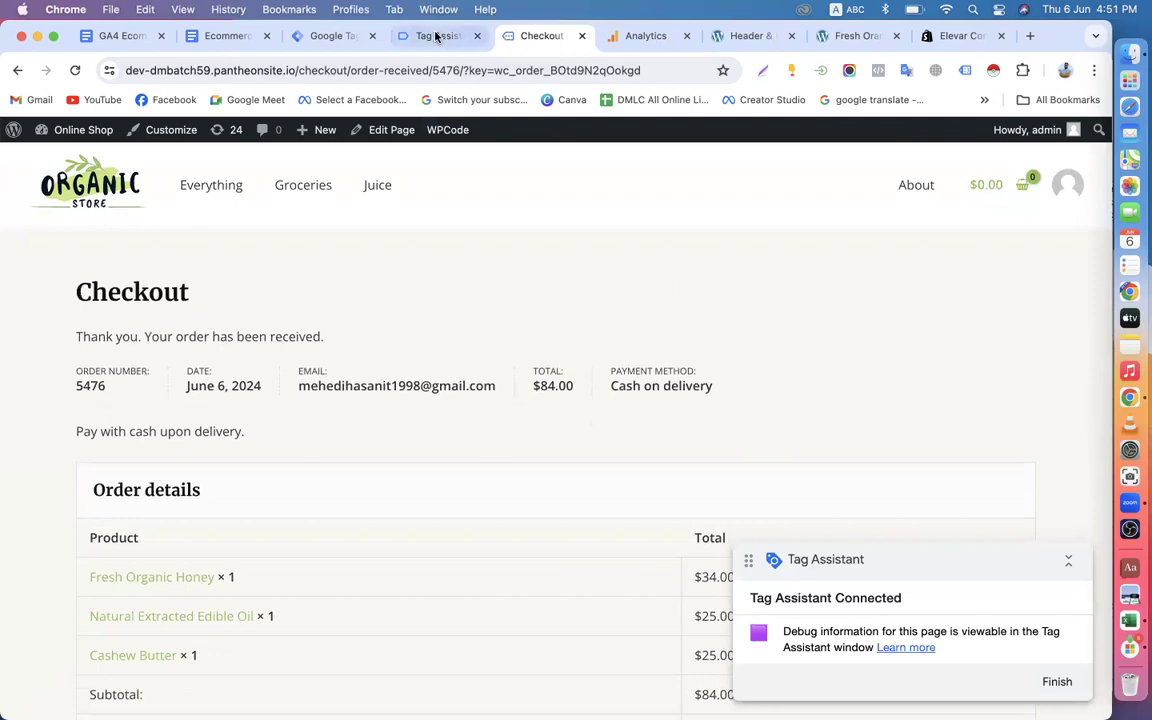
{"action": "left_click", "coordinate": [437, 36]}
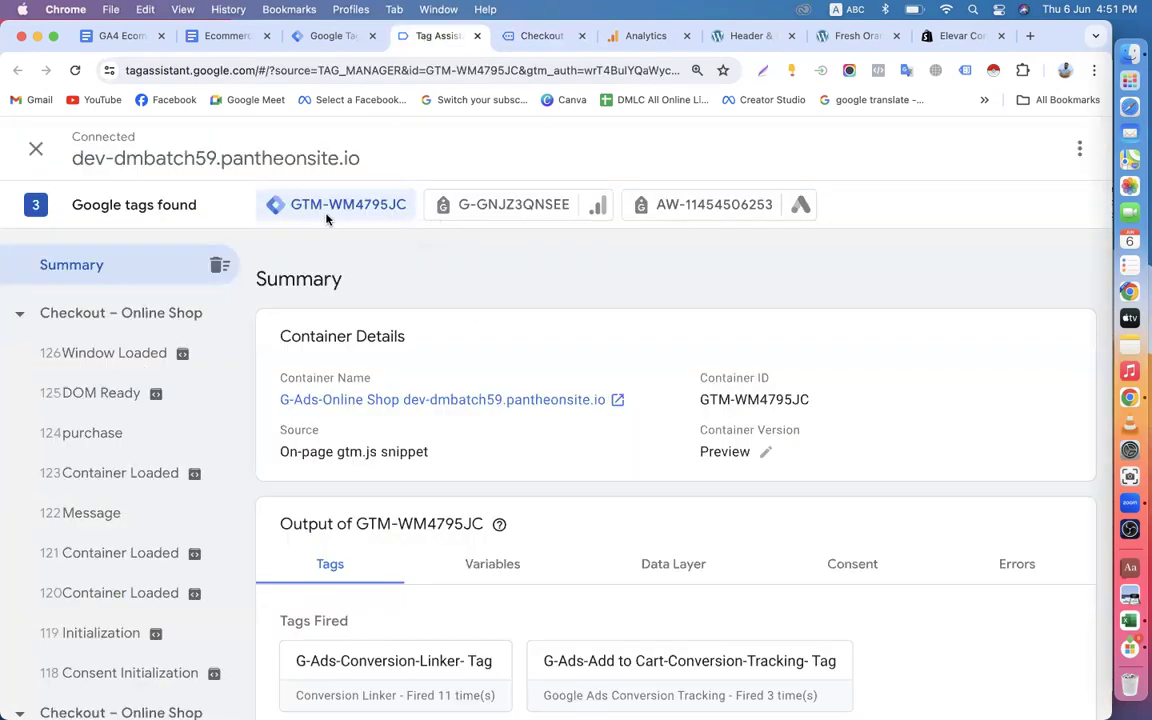
Examine which tags of container GTM-WM4795JC fired and which did not fire during the test order.
{"action": "scroll", "coordinate": [365, 485], "scroll_direction": "down", "scroll_amount": 5}
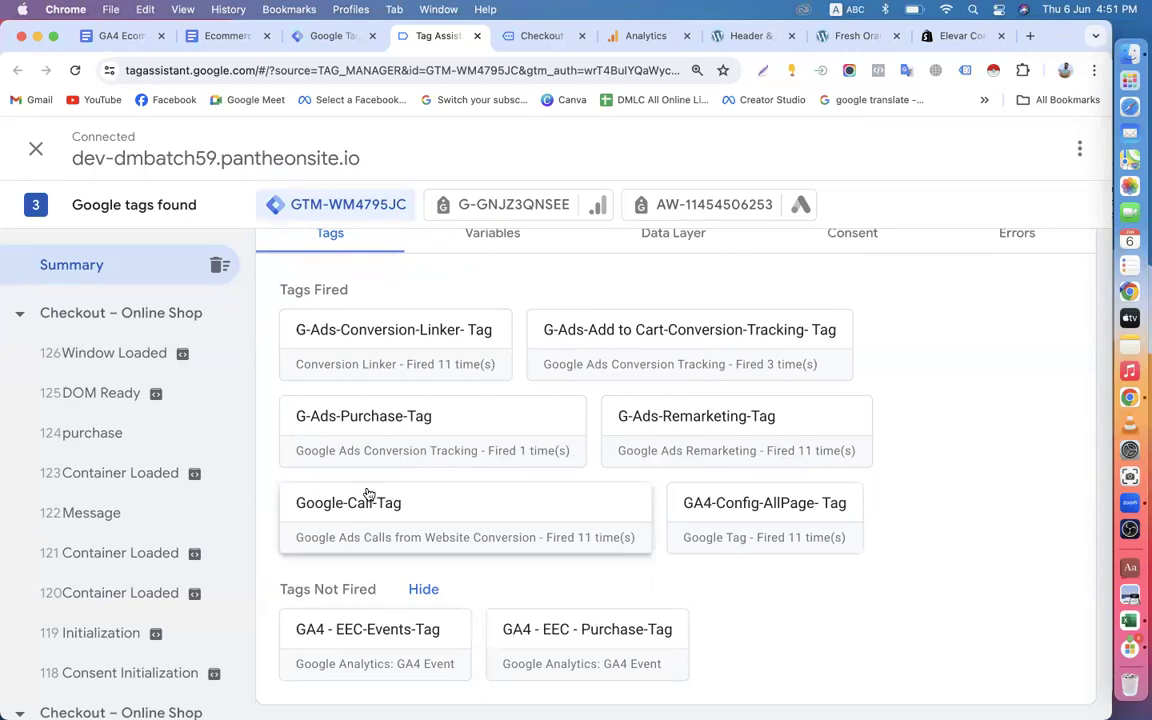
{"action": "scroll", "coordinate": [368, 494], "scroll_direction": "up", "scroll_amount": 3}
{"action": "scroll", "coordinate": [432, 404], "scroll_direction": "down", "scroll_amount": 3}
Examine the hits sent to the GA4 tag G-GNJZ3QNSEE for ecommerce events.
{"action": "left_click", "coordinate": [480, 203]}
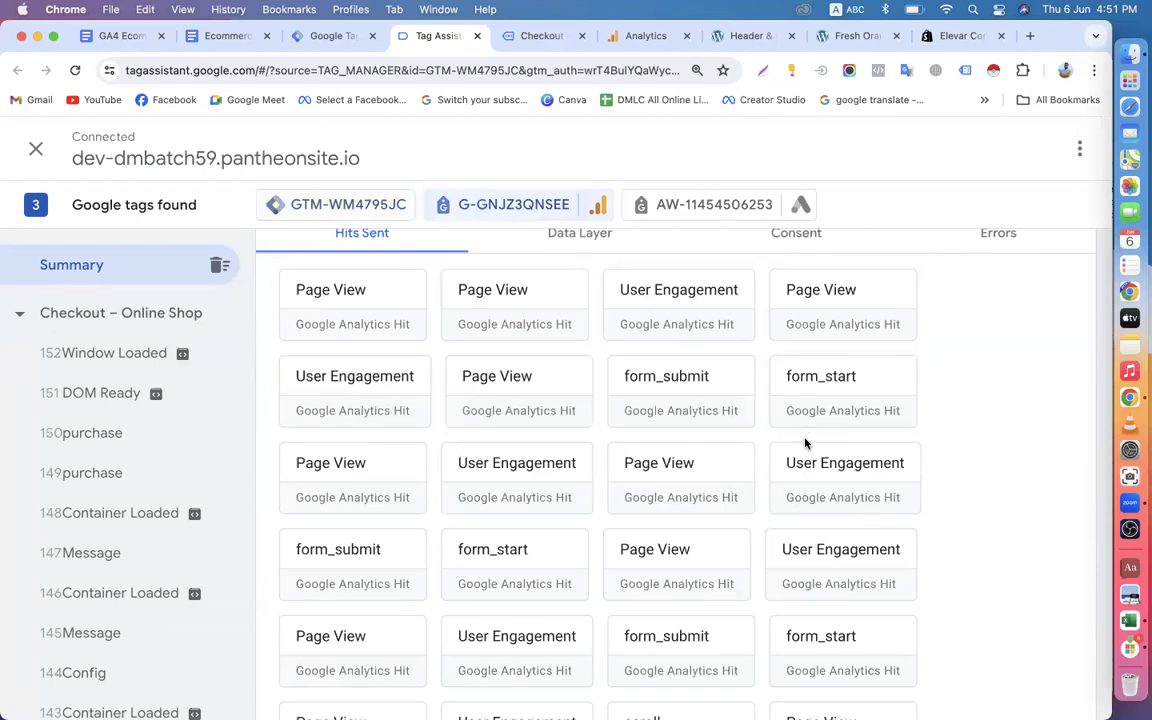
{"action": "scroll", "coordinate": [509, 571], "scroll_direction": "down", "scroll_amount": 3}
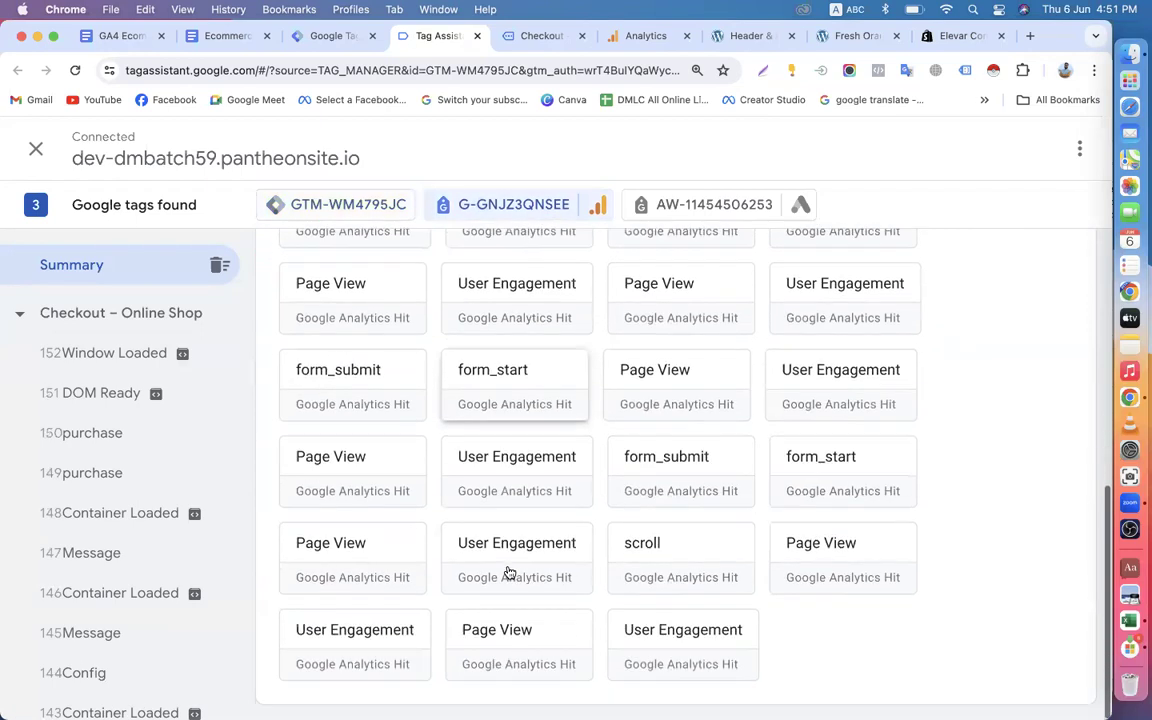
{"action": "scroll", "coordinate": [468, 419], "scroll_direction": "up", "scroll_amount": 5}
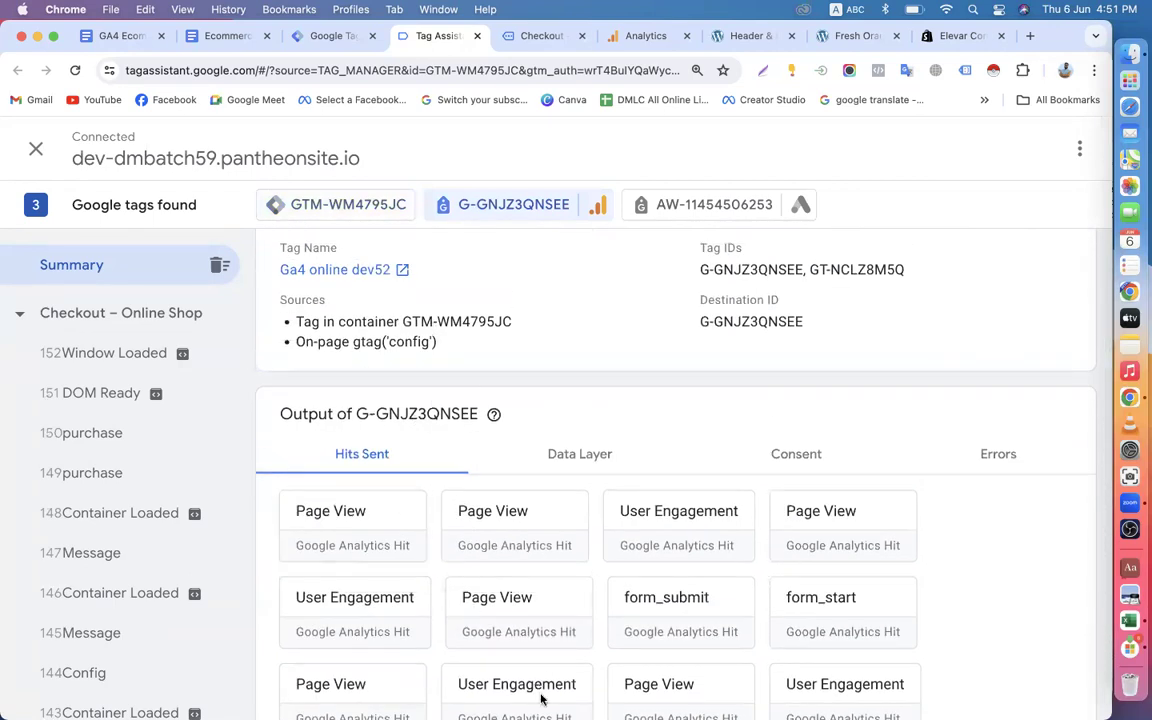
{"action": "scroll", "coordinate": [456, 481], "scroll_direction": "down", "scroll_amount": 3}
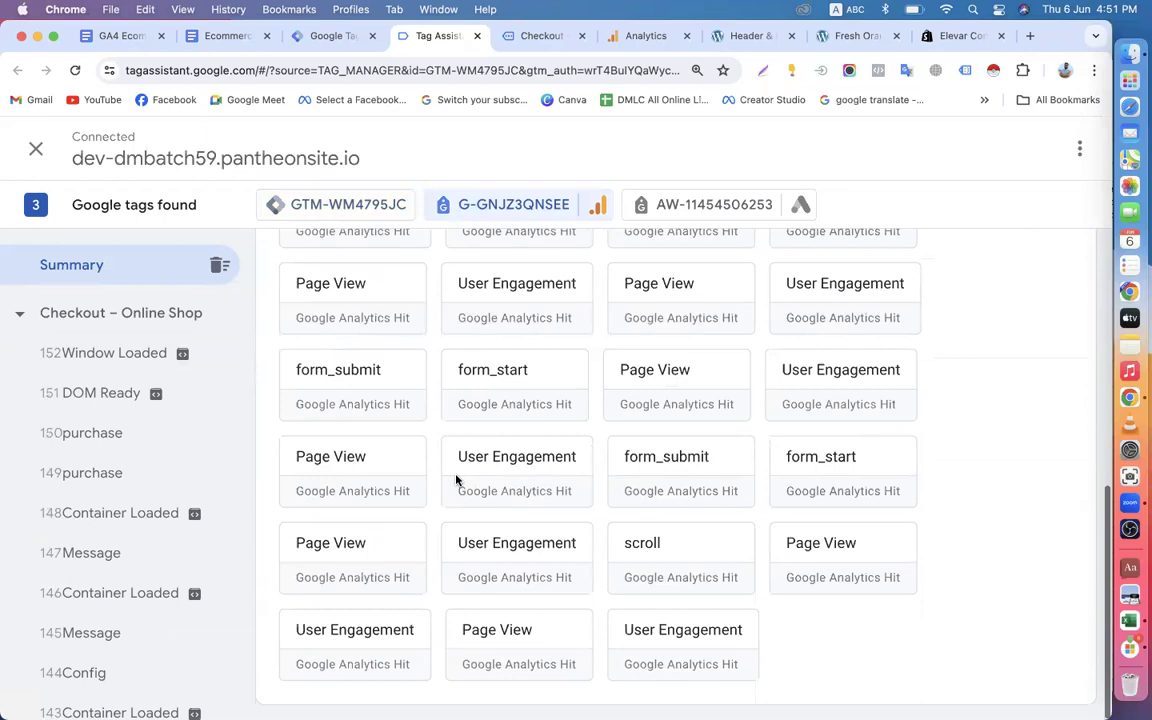
{"action": "scroll", "coordinate": [456, 481], "scroll_direction": "up", "scroll_amount": 5}
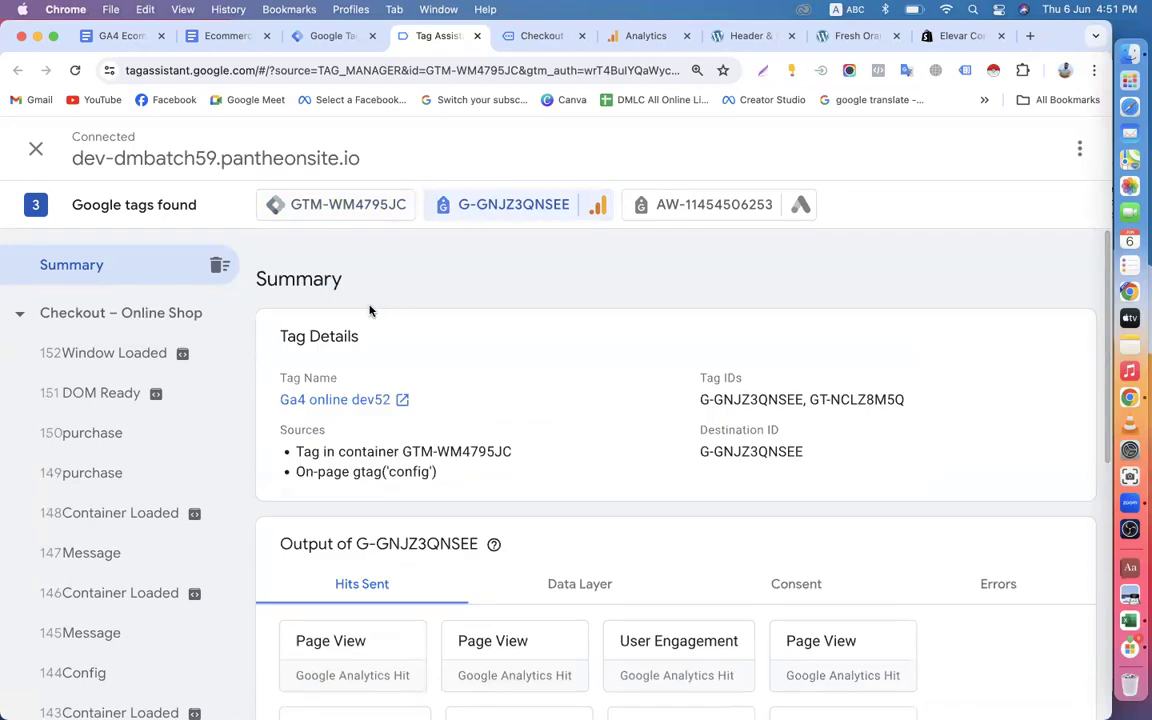
Compare the status of the GA4 EEC tags in container GTM-WM4795JC with the GA4 tag's sent hits.
{"action": "left_click", "coordinate": [322, 205]}
{"action": "scroll", "coordinate": [390, 485], "scroll_direction": "down", "scroll_amount": 5}
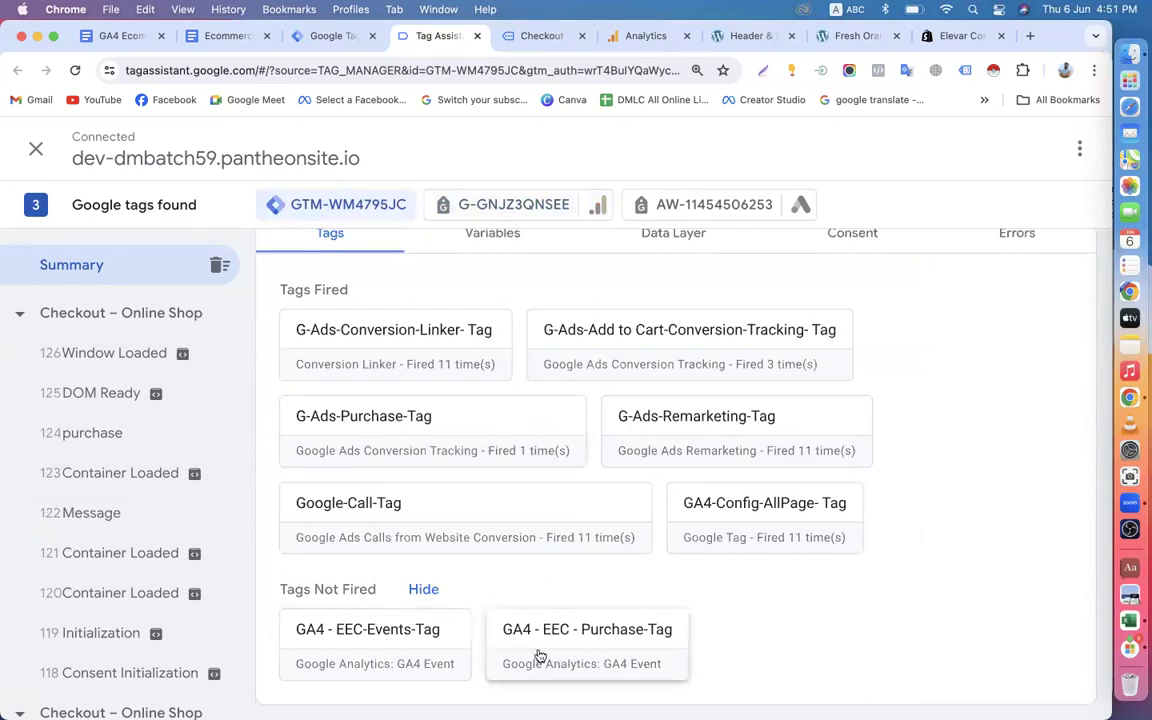
{"action": "scroll", "coordinate": [436, 519], "scroll_direction": "up", "scroll_amount": 5}
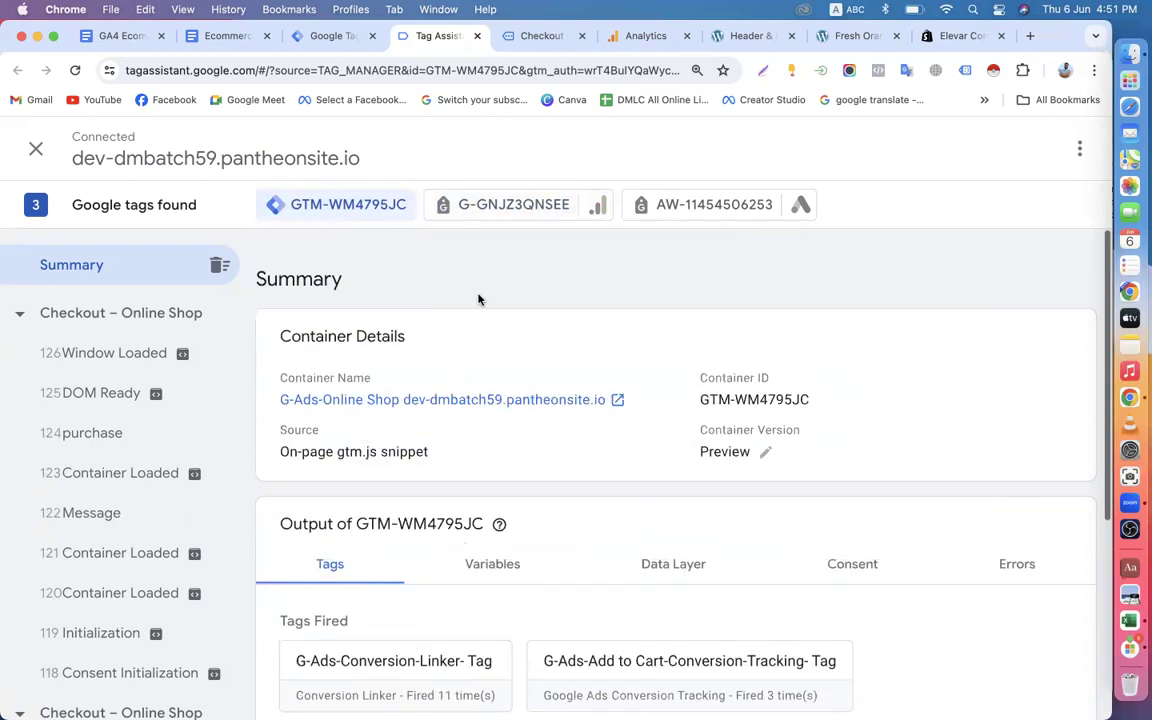
{"action": "left_click", "coordinate": [481, 208]}
{"action": "scroll", "coordinate": [530, 437], "scroll_direction": "down", "scroll_amount": 10}
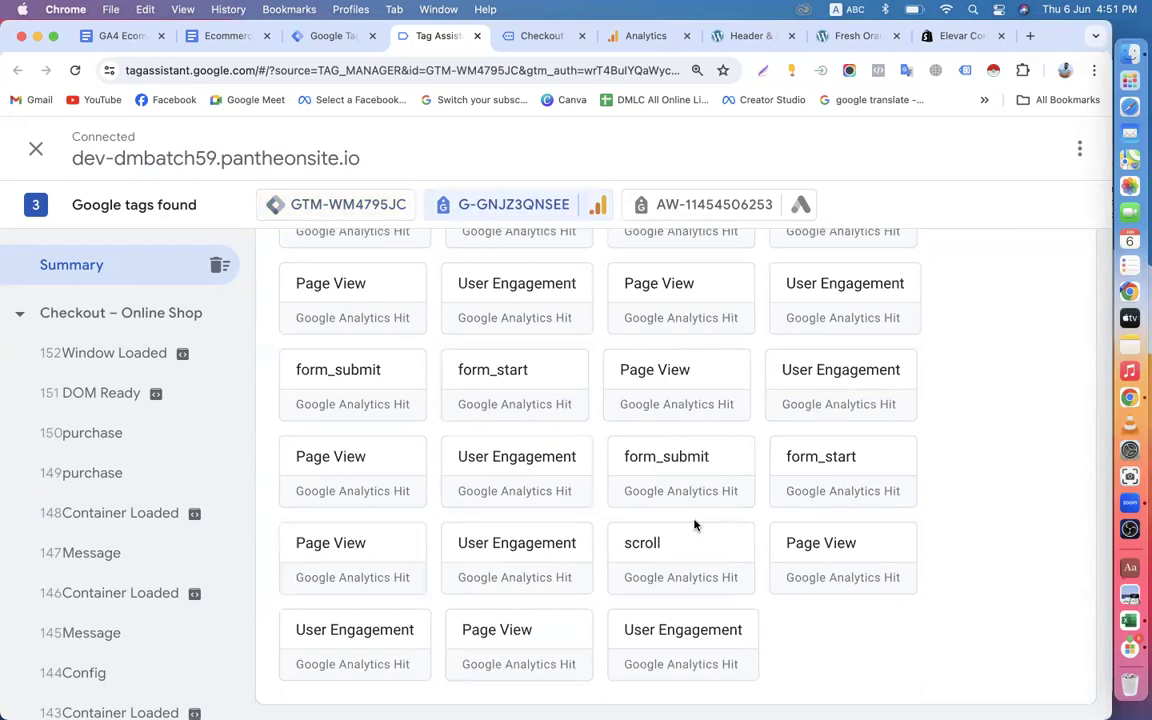
{"action": "scroll", "coordinate": [694, 525], "scroll_direction": "up", "scroll_amount": 3}
{"action": "scroll", "coordinate": [704, 372], "scroll_direction": "up", "scroll_amount": 3}
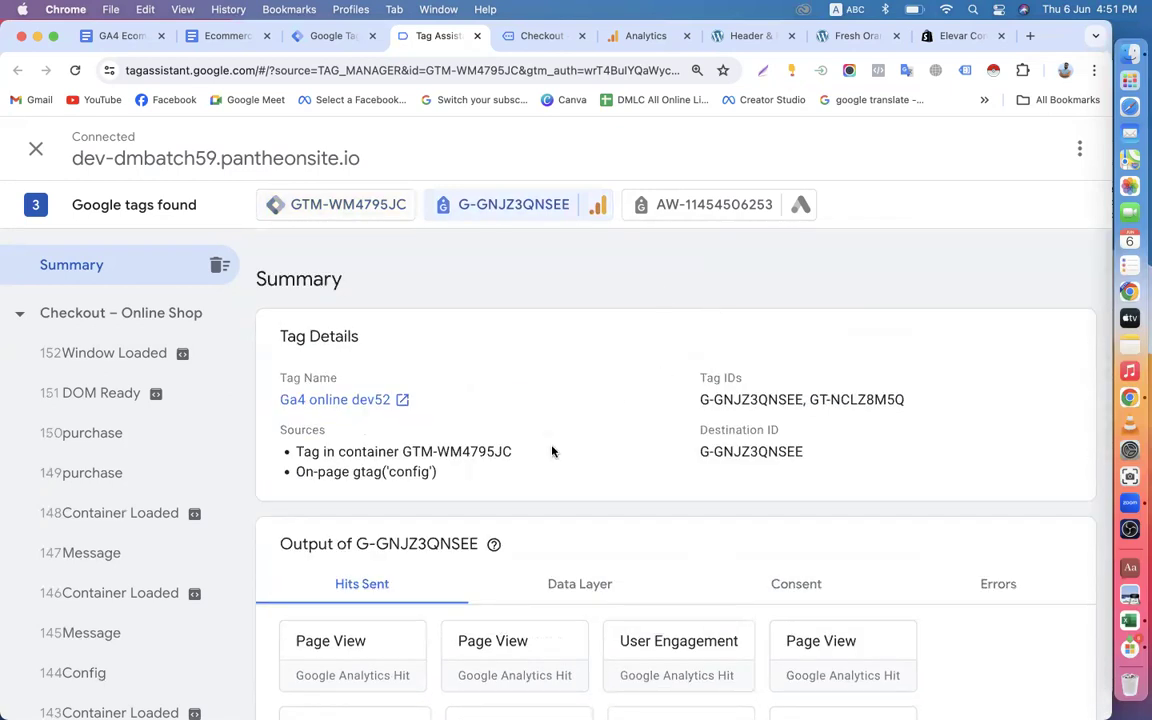
Inspect the data layer and variables output of container GTM-WM4795JC in the debug summary.
{"action": "left_click", "coordinate": [362, 210]}
{"action": "scroll", "coordinate": [573, 442], "scroll_direction": "down", "scroll_amount": 3}
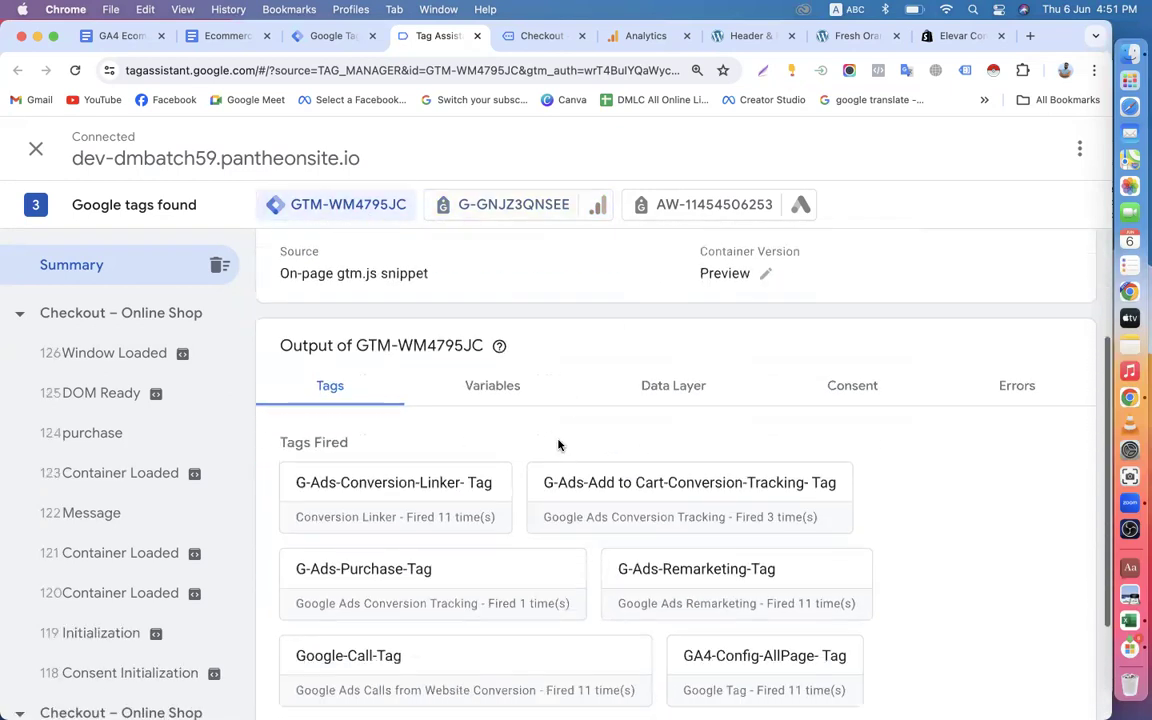
{"action": "scroll", "coordinate": [671, 394], "scroll_direction": "up", "scroll_amount": 3}
{"action": "scroll", "coordinate": [560, 502], "scroll_direction": "down", "scroll_amount": 10}
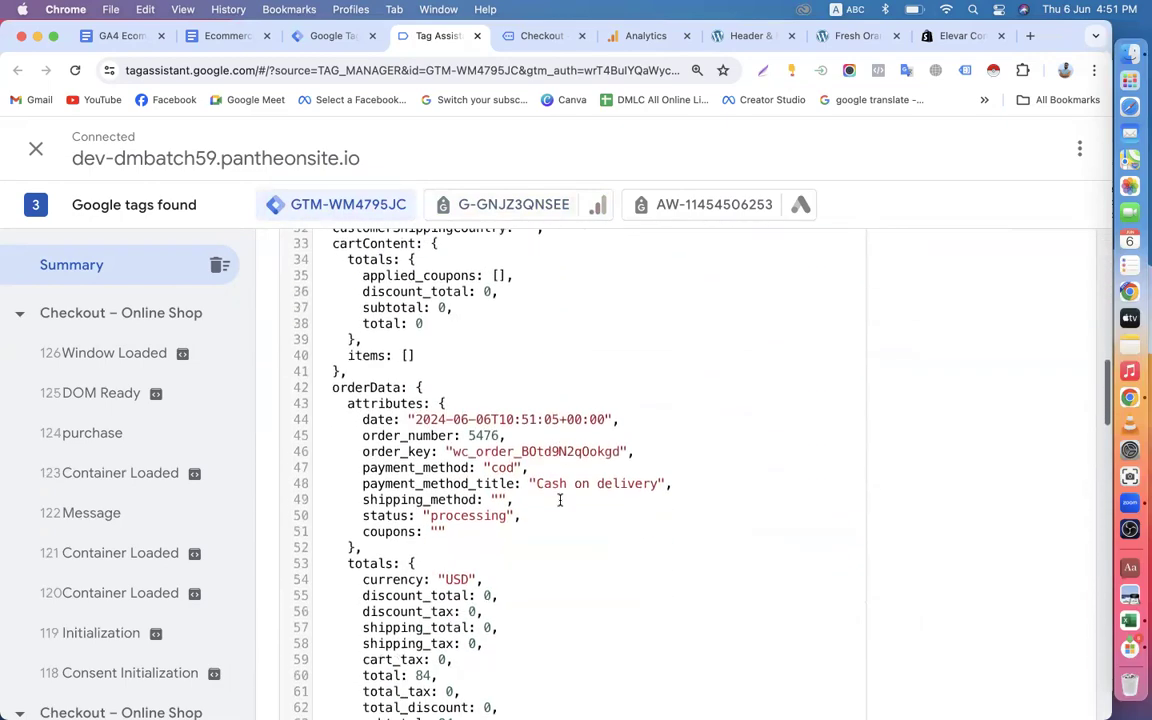
{"action": "scroll", "coordinate": [560, 502], "scroll_direction": "up", "scroll_amount": 15}
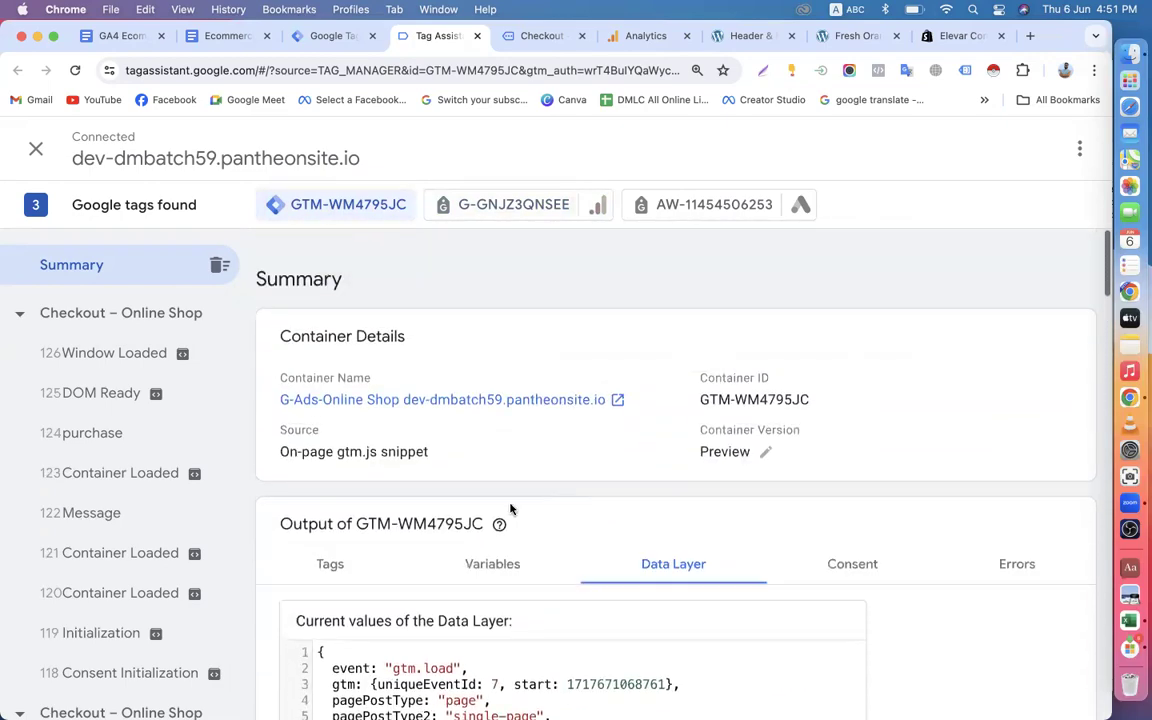
{"action": "left_click", "coordinate": [507, 570]}
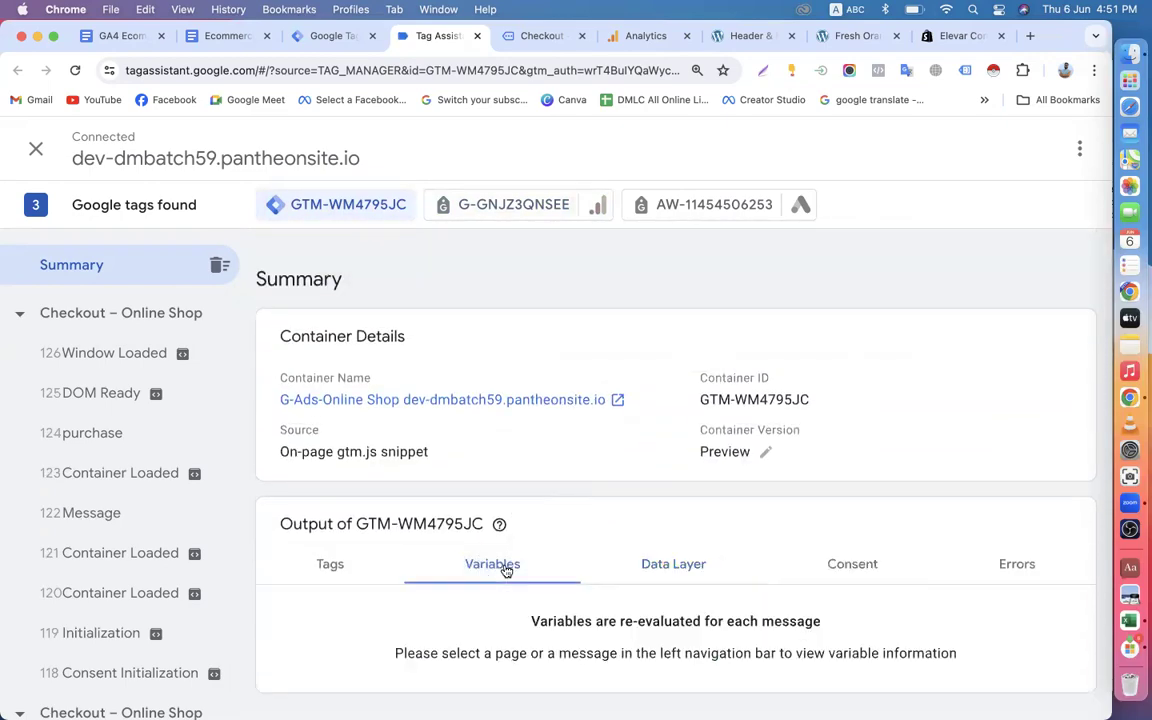
Read through the data layer of GA4 tag G-GNJZ3QNSEE, covering its order data and the ecommerce items.
{"action": "left_click", "coordinate": [508, 212]}
{"action": "scroll", "coordinate": [501, 478], "scroll_direction": "down", "scroll_amount": 5}
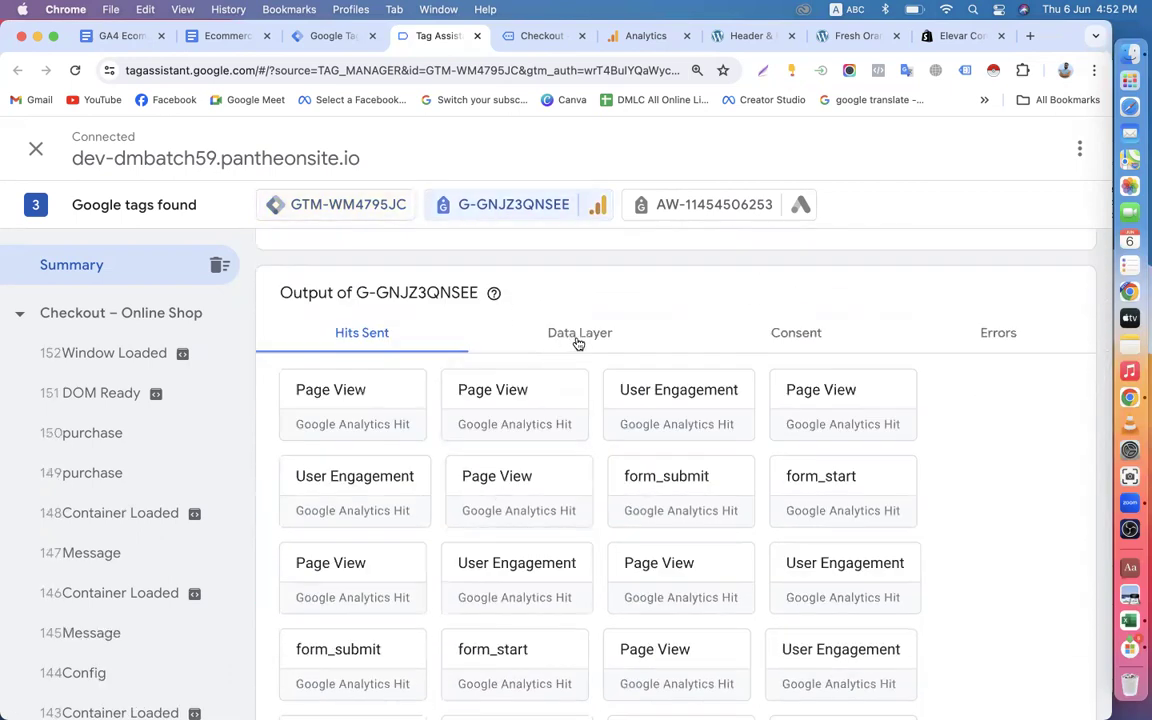
{"action": "left_click", "coordinate": [578, 335]}
{"action": "scroll", "coordinate": [576, 496], "scroll_direction": "down", "scroll_amount": 8}
{"action": "scroll", "coordinate": [576, 496], "scroll_direction": "down", "scroll_amount": 10}
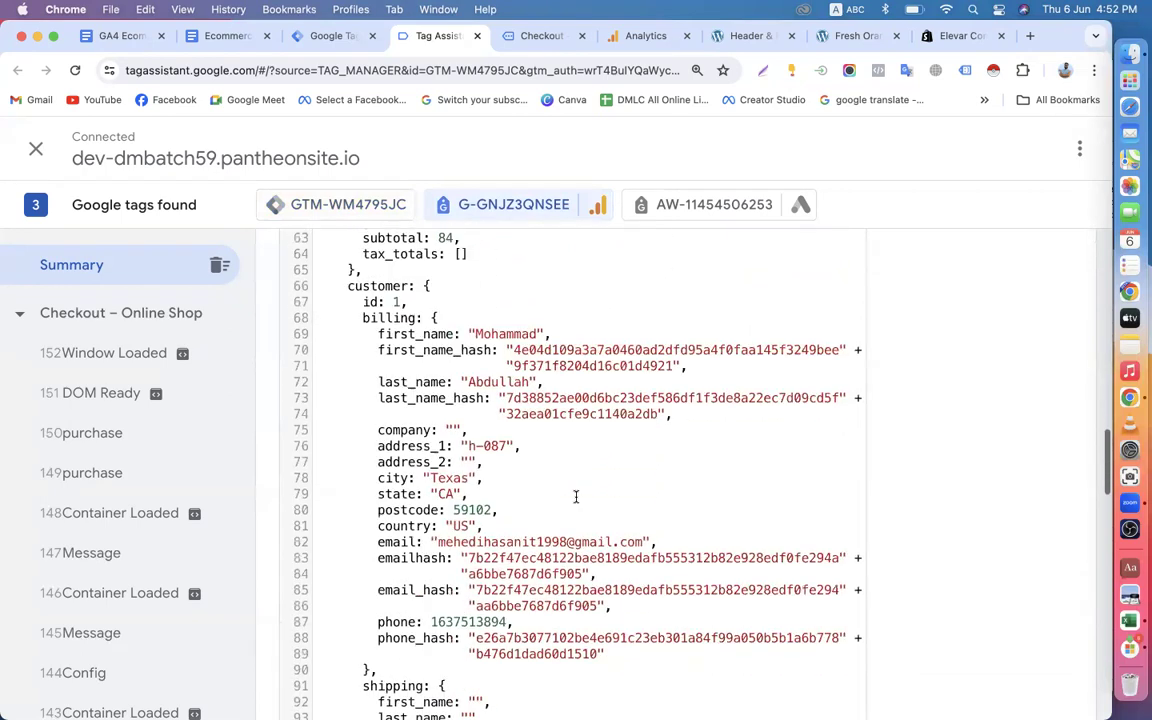
{"action": "scroll", "coordinate": [576, 496], "scroll_direction": "down", "scroll_amount": 11}
{"action": "scroll", "coordinate": [576, 496], "scroll_direction": "down", "scroll_amount": 8}
{"action": "scroll", "coordinate": [575, 497], "scroll_direction": "down", "scroll_amount": 10}
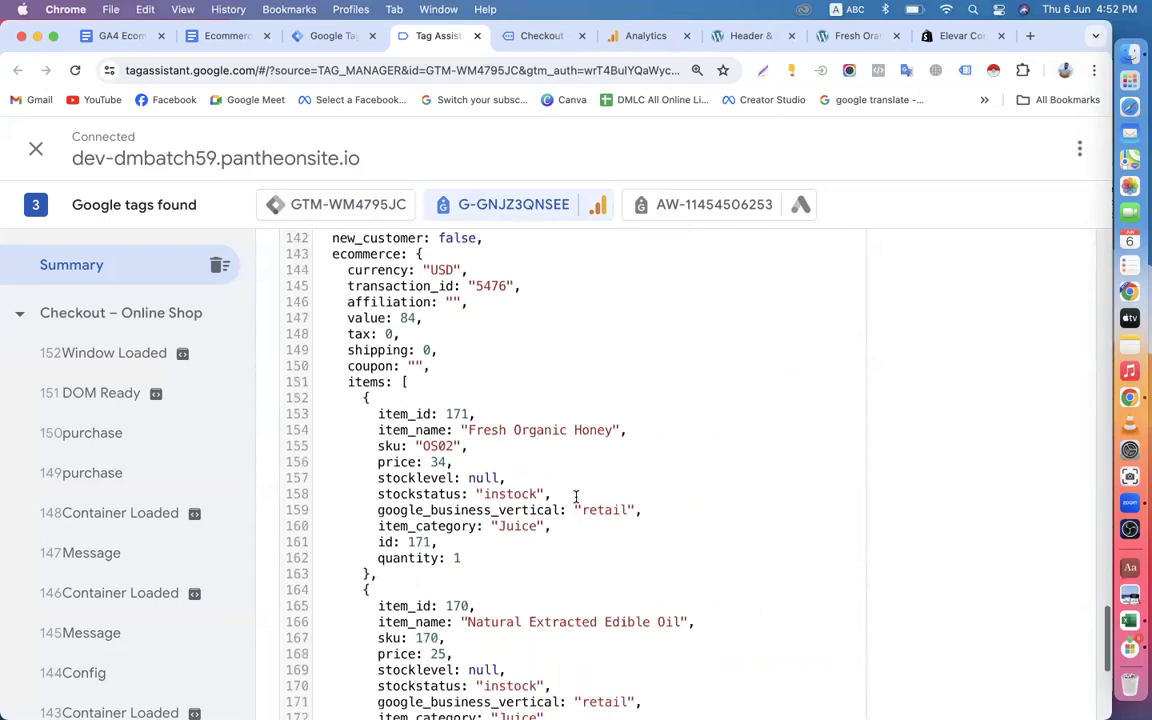
{"action": "scroll", "coordinate": [575, 497], "scroll_direction": "up", "scroll_amount": 20}
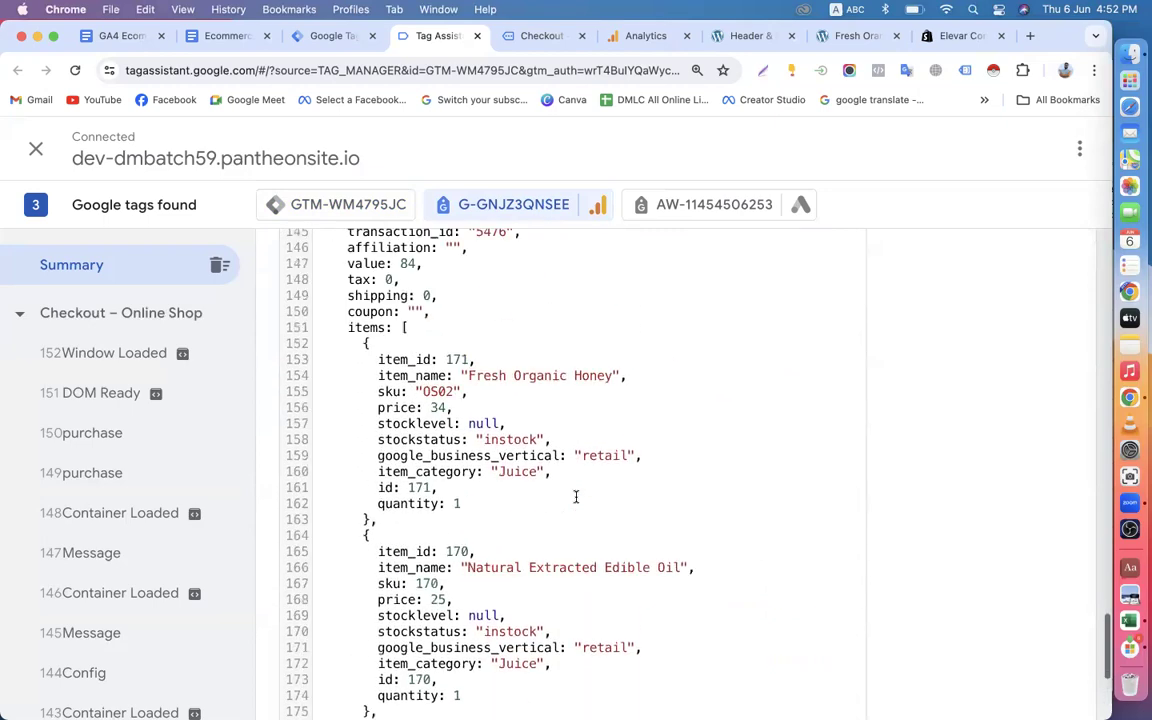
{"action": "scroll", "coordinate": [575, 497], "scroll_direction": "up", "scroll_amount": 15}
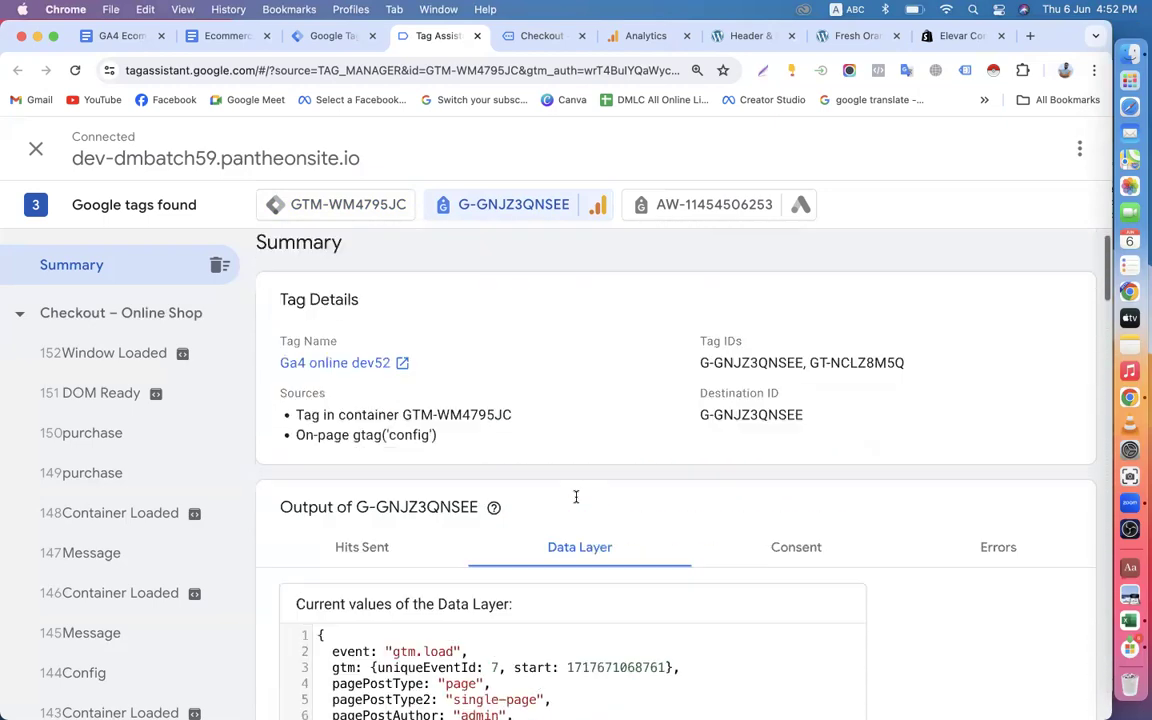
Return to the GA4 tag's sent hits and recheck the fired and unfired tags of container GTM-WM4795JC.
{"action": "left_click", "coordinate": [370, 585]}
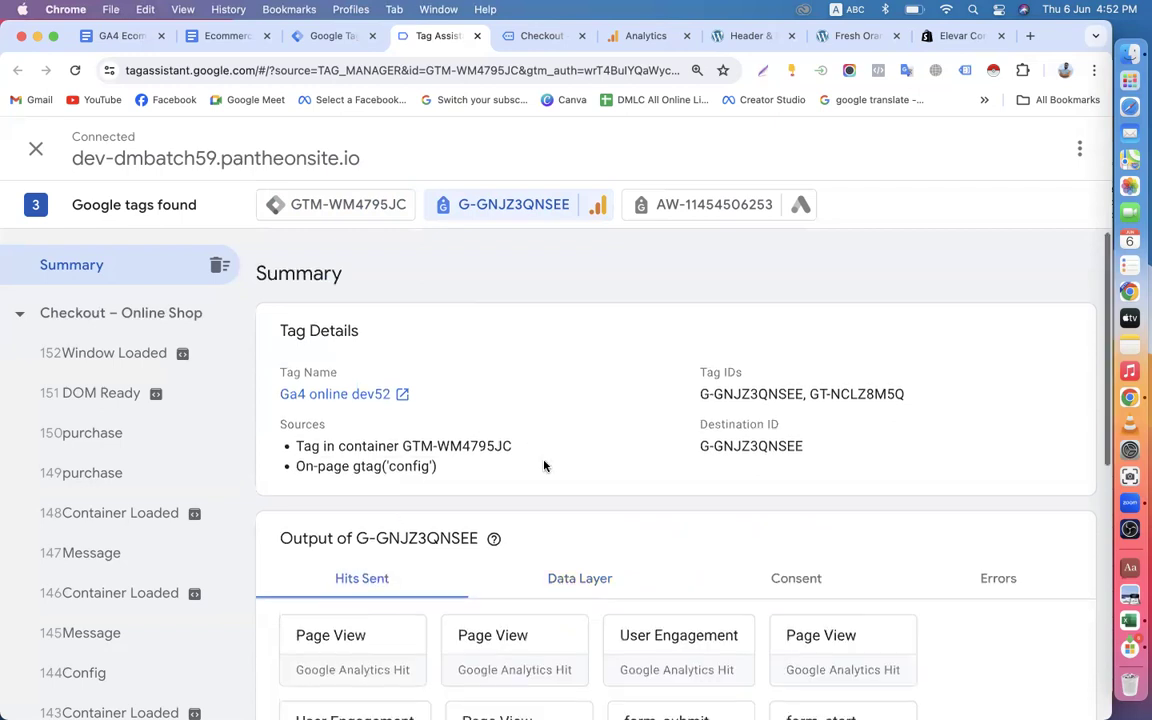
{"action": "scroll", "coordinate": [543, 465], "scroll_direction": "down", "scroll_amount": 3}
{"action": "left_click", "coordinate": [330, 205]}
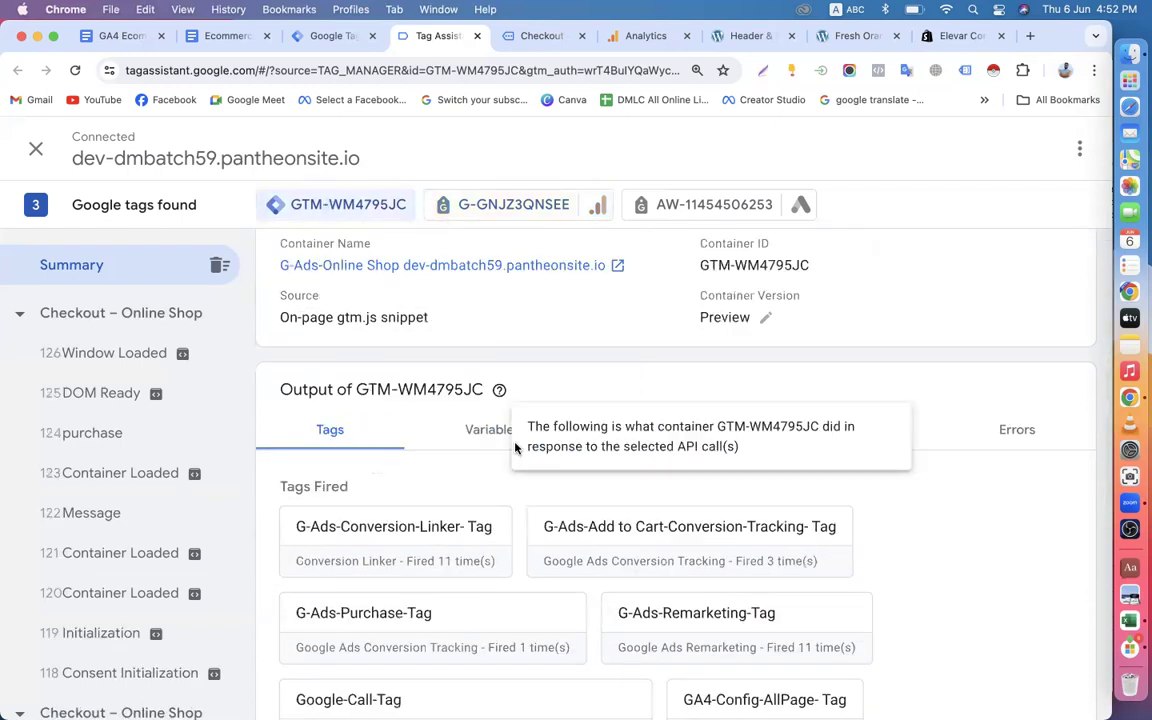
{"action": "scroll", "coordinate": [503, 556], "scroll_direction": "down", "scroll_amount": 3}
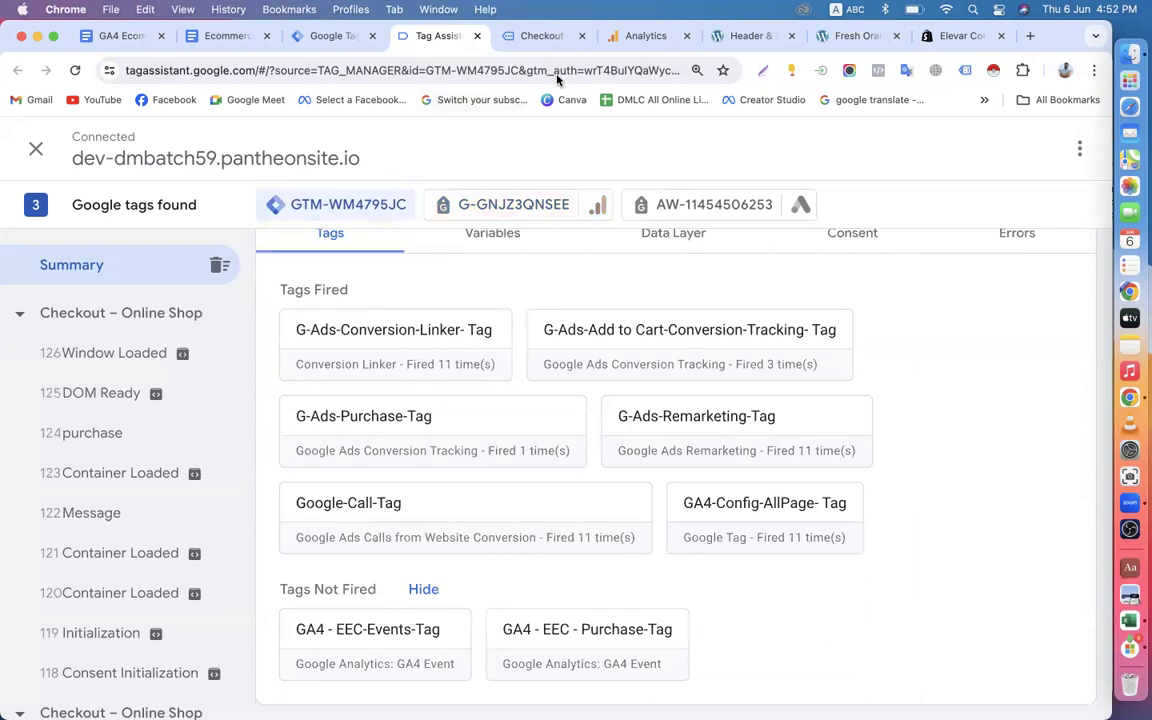
{"action": "scroll", "coordinate": [450, 472], "scroll_direction": "up", "scroll_amount": 2}
{"action": "scroll", "coordinate": [450, 472], "scroll_direction": "down", "scroll_amount": 2}
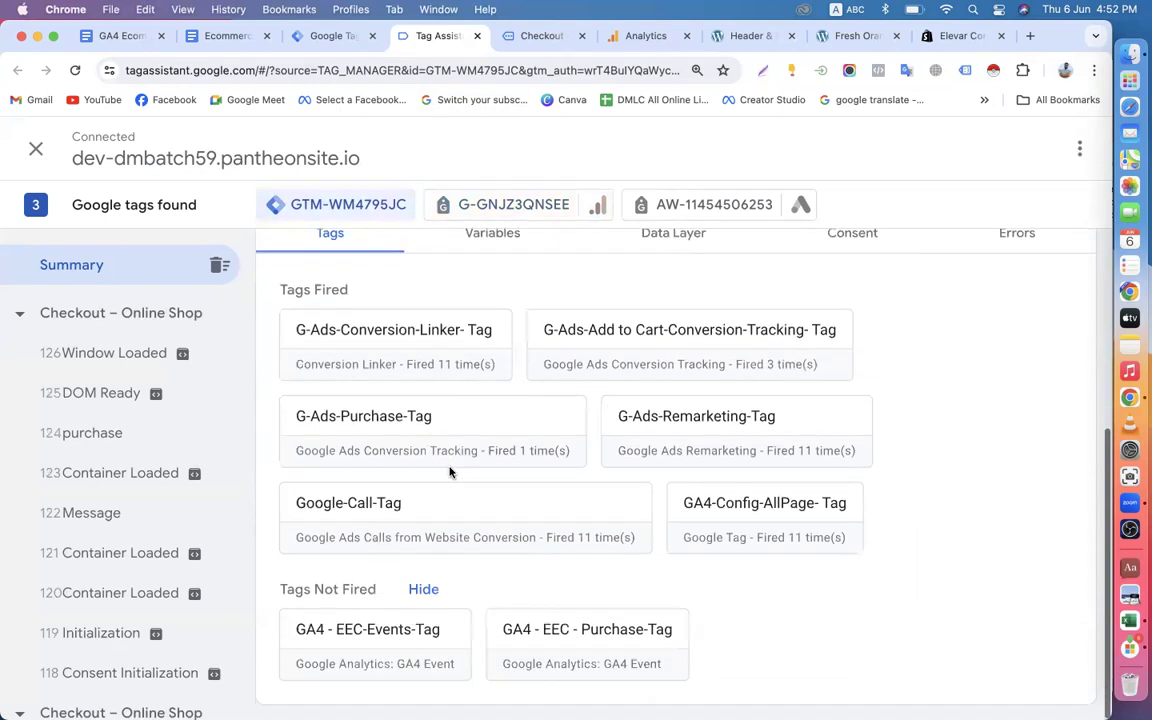
Bring up the trigger list in Tag Manager, then review the EEC Events and EEC Purchase event names in the ecommerce tracking guide.
{"action": "left_click", "coordinate": [330, 36]}
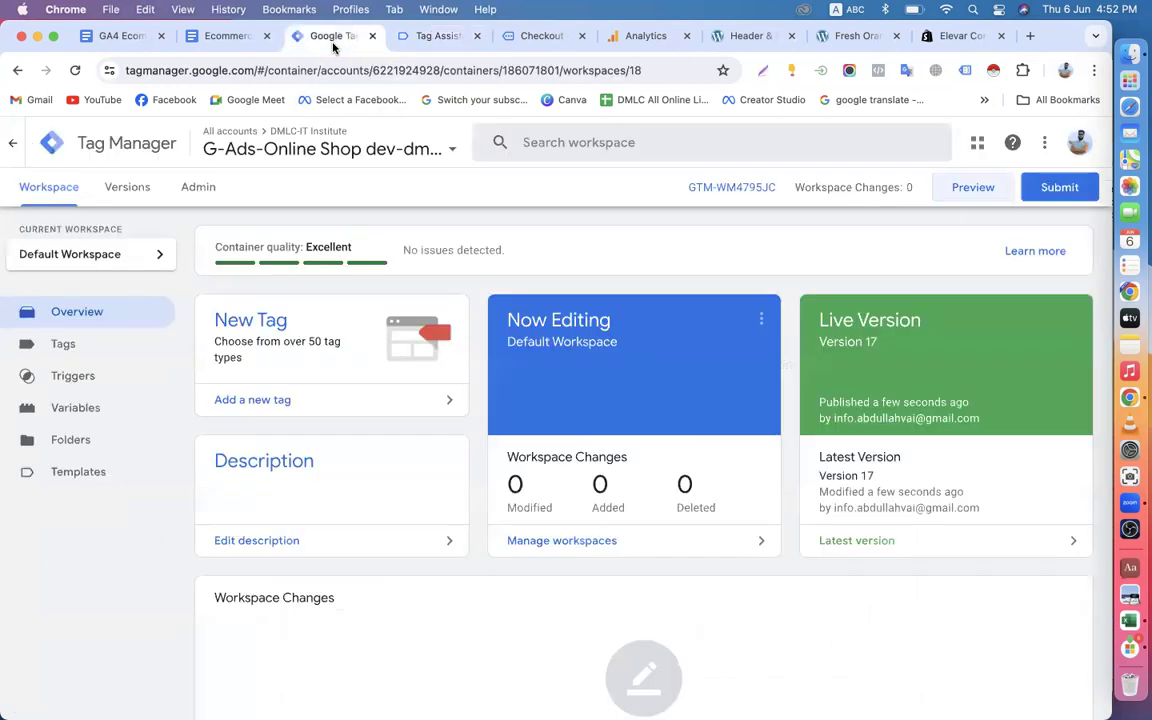
{"action": "left_click", "coordinate": [93, 373]}
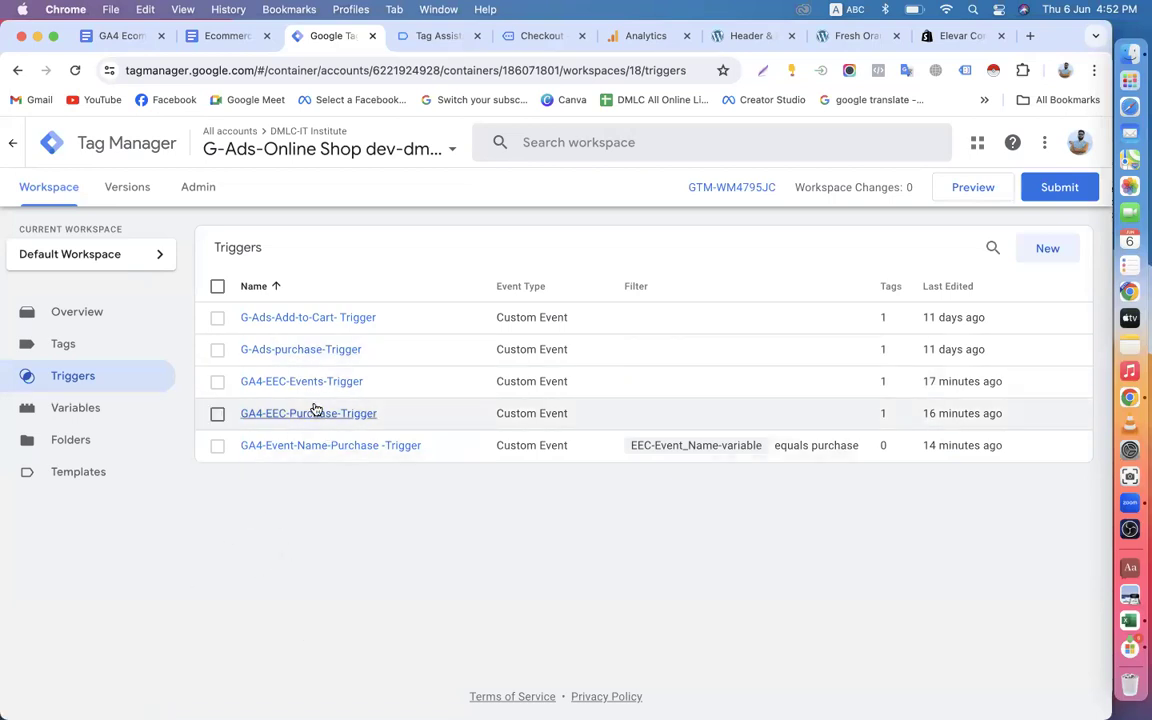
{"action": "left_click", "coordinate": [222, 36]}
{"action": "scroll", "coordinate": [347, 398], "scroll_direction": "up", "scroll_amount": 20}
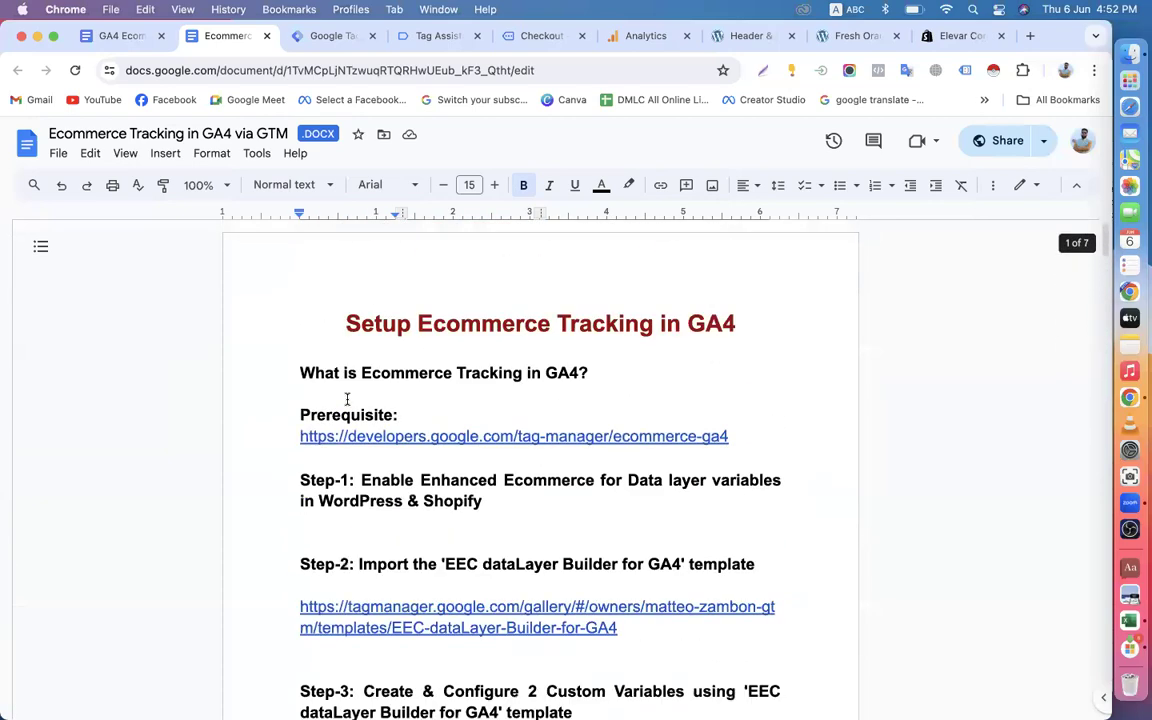
{"action": "scroll", "coordinate": [347, 398], "scroll_direction": "down", "scroll_amount": 10}
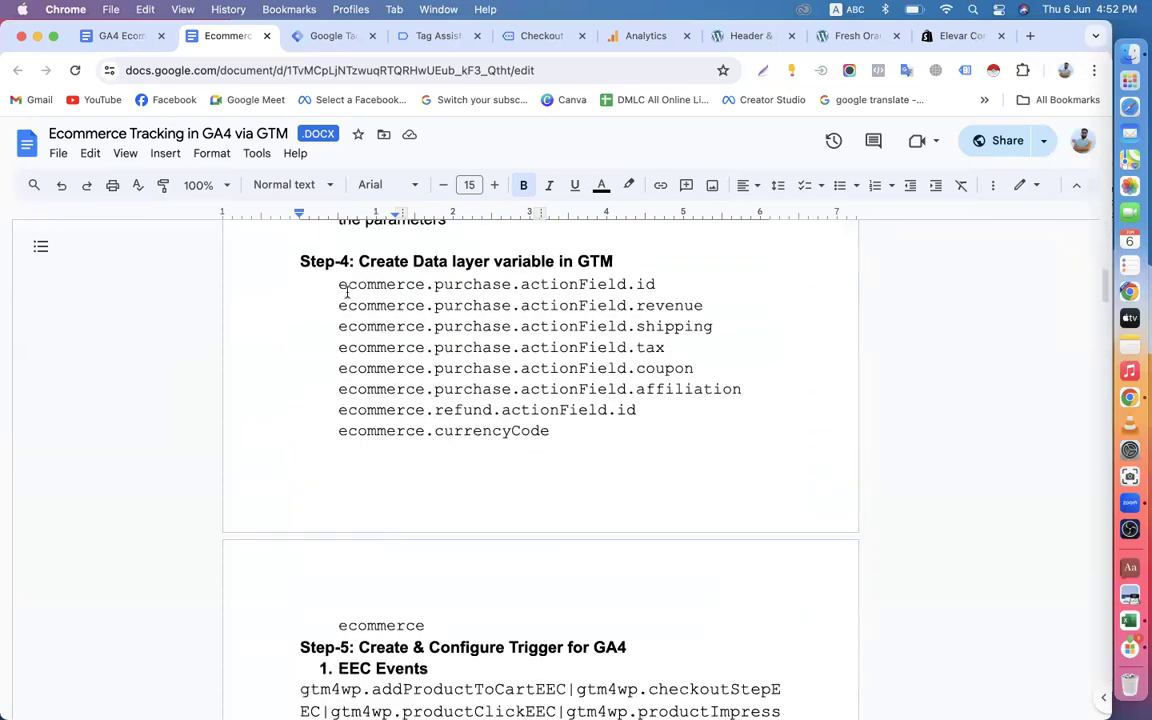
{"action": "scroll", "coordinate": [347, 291], "scroll_direction": "down", "scroll_amount": 5}
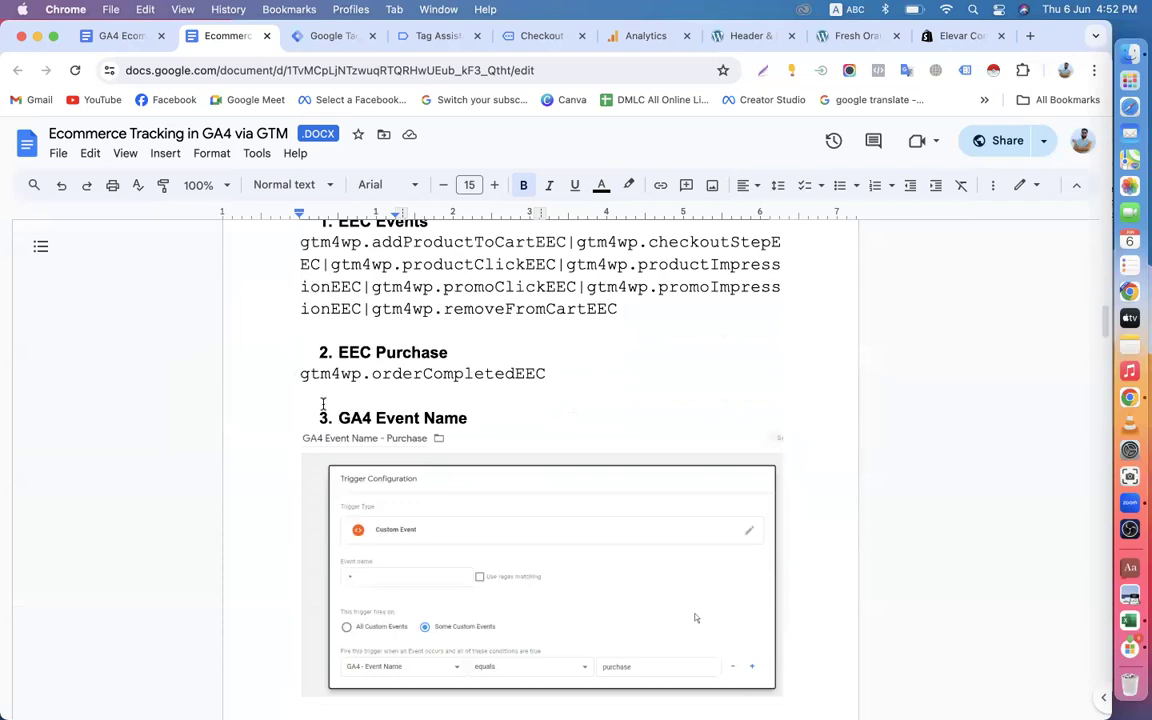
{"action": "left_click_drag", "start_coordinate": [291, 376], "coordinate": [547, 381]}
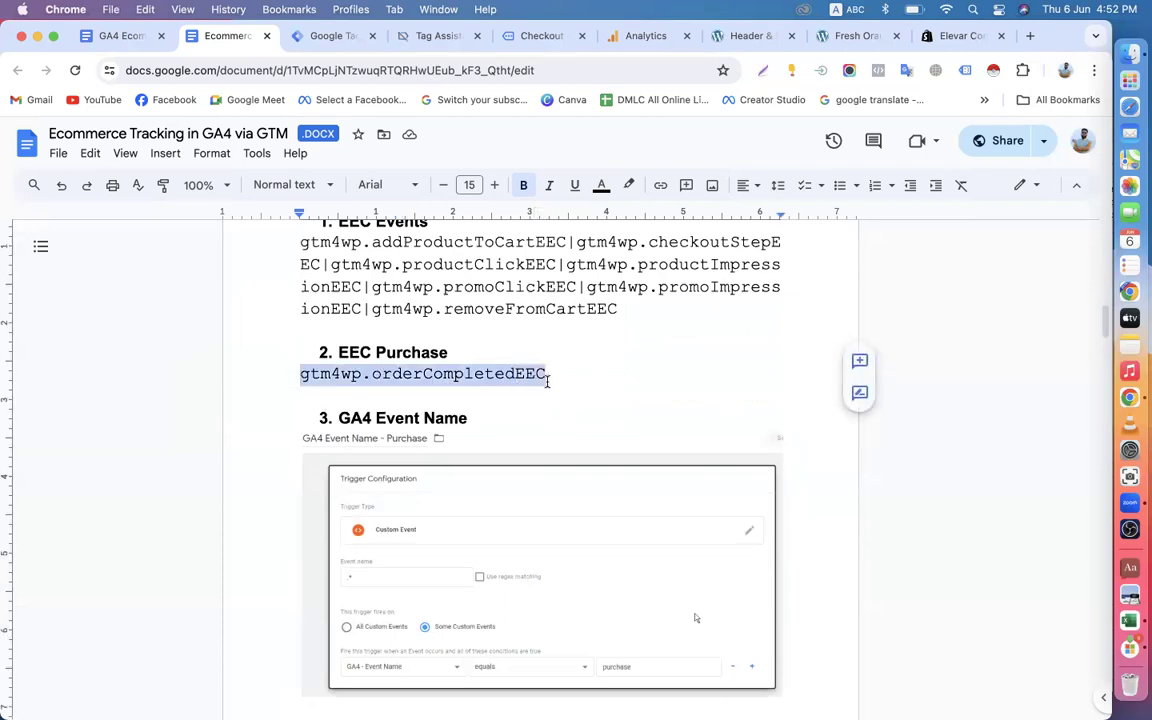
{"action": "scroll", "coordinate": [547, 381], "scroll_direction": "up", "scroll_amount": 2}
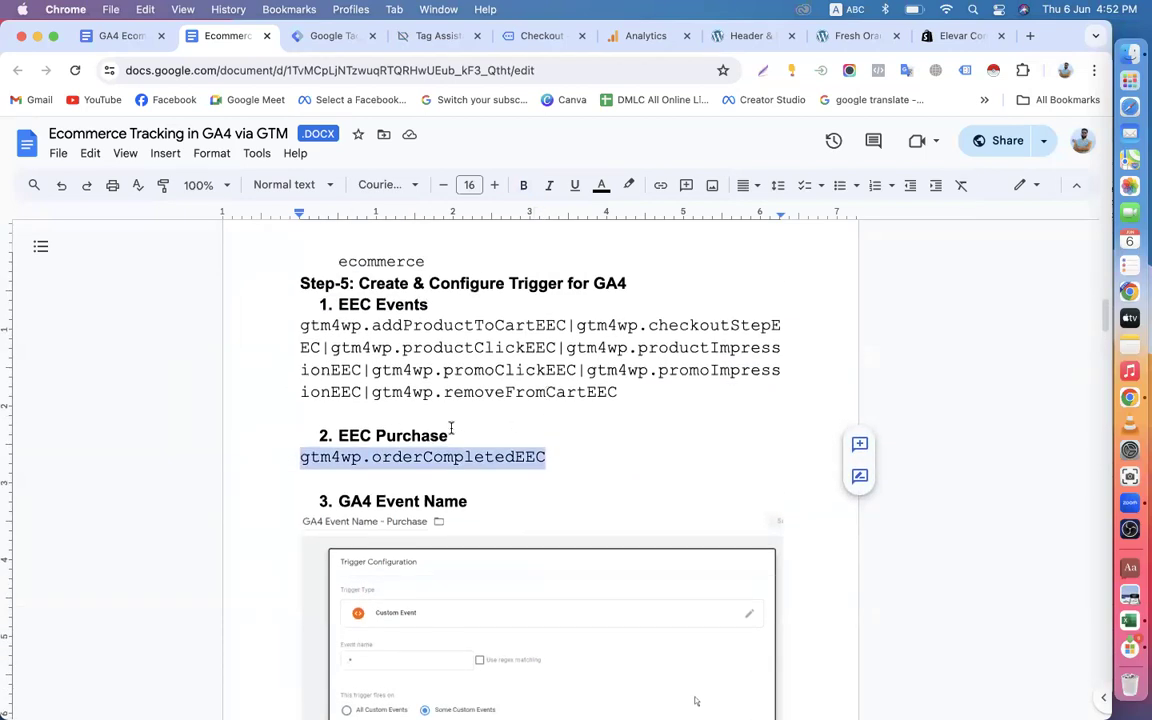
{"action": "left_click_drag", "start_coordinate": [301, 326], "coordinate": [625, 387]}
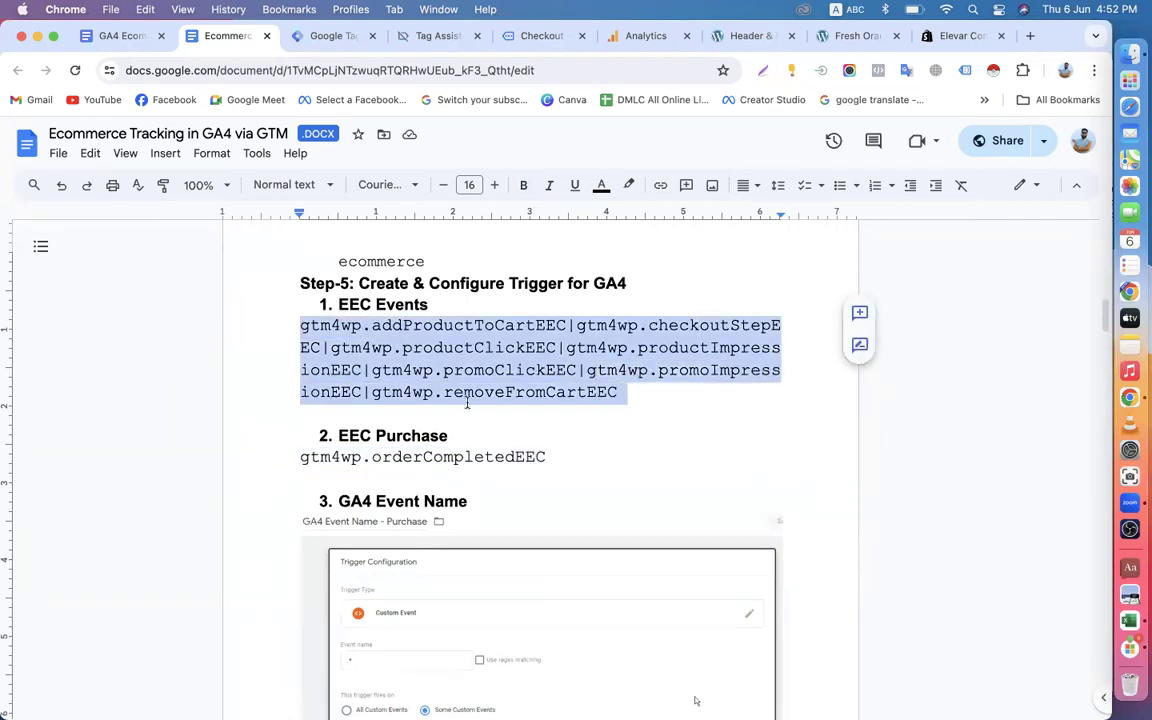
Switch to Tag Assistant, show GA4 tag G-GNJZ3QNSEE, and open the view_item event of the Cashew Butter page.
{"action": "left_click", "coordinate": [632, 38]}
{"action": "left_click", "coordinate": [535, 38]}
{"action": "left_click", "coordinate": [430, 36]}
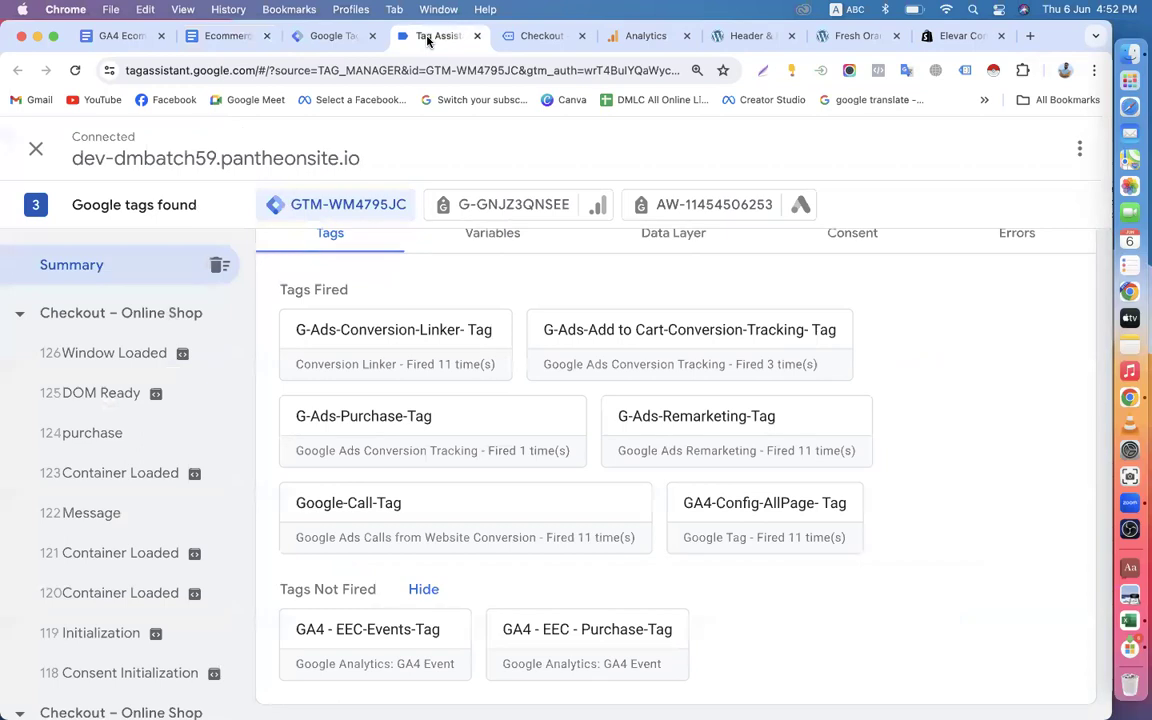
{"action": "left_click", "coordinate": [483, 205]}
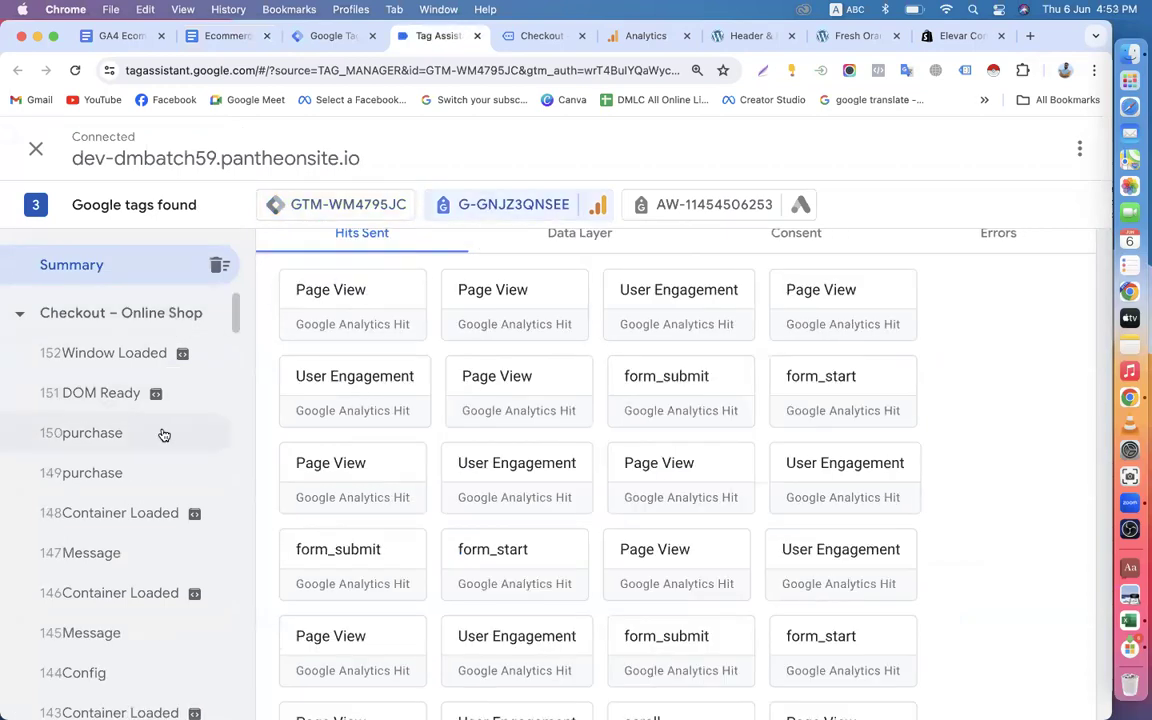
{"action": "scroll", "coordinate": [110, 445], "scroll_direction": "down", "scroll_amount": 8}
{"action": "scroll", "coordinate": [114, 446], "scroll_direction": "down", "scroll_amount": 10}
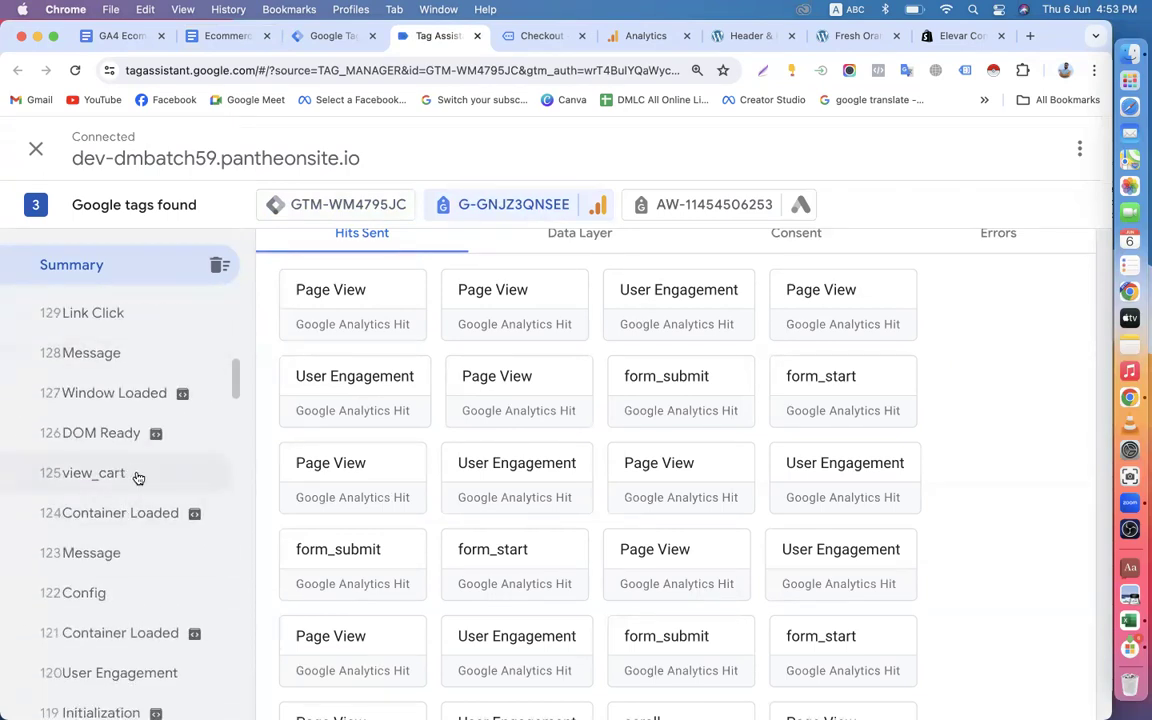
{"action": "scroll", "coordinate": [138, 478], "scroll_direction": "down", "scroll_amount": 10}
{"action": "scroll", "coordinate": [138, 514], "scroll_direction": "down", "scroll_amount": 6}
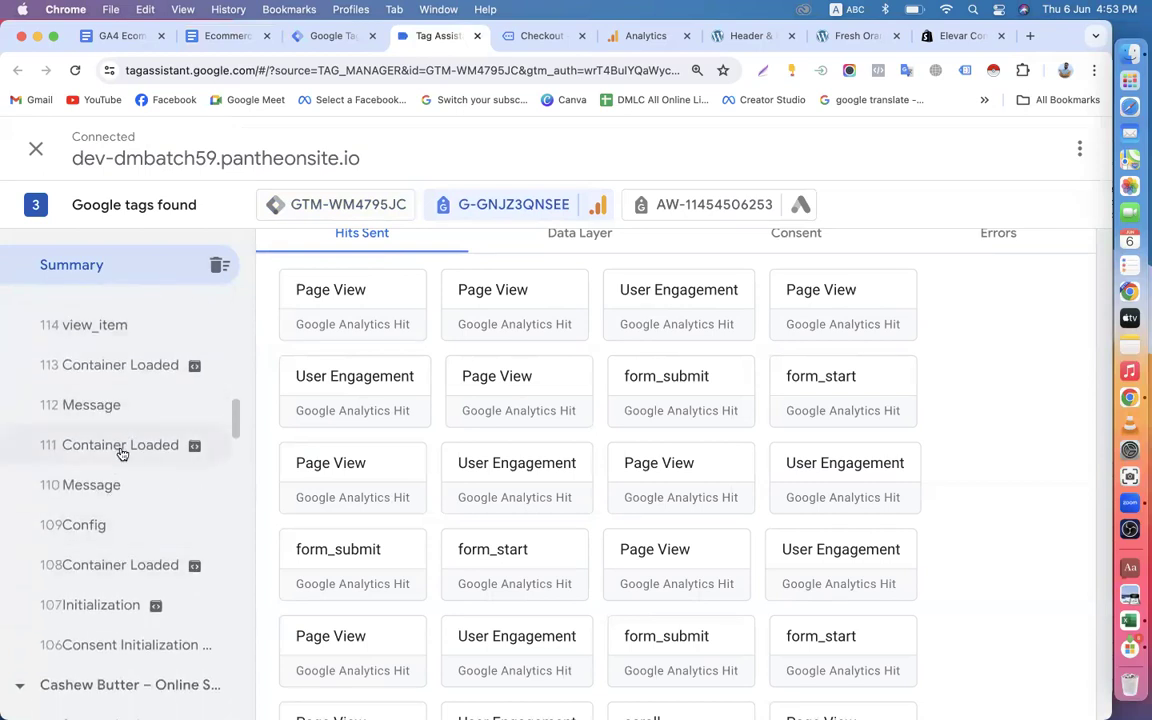
{"action": "scroll", "coordinate": [121, 454], "scroll_direction": "up", "scroll_amount": 4}
{"action": "left_click", "coordinate": [112, 488]}
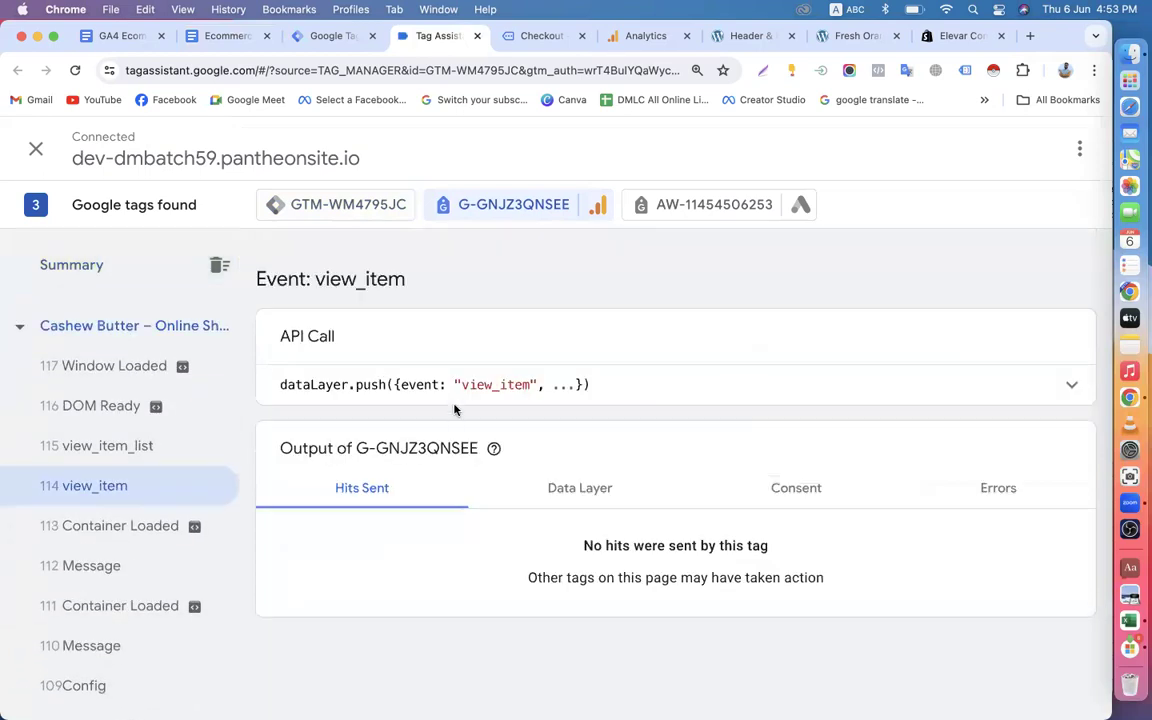
Check the GA4 tag's data layer values for the view_item event, then return to its sent hits.
{"action": "left_click", "coordinate": [578, 490]}
{"action": "scroll", "coordinate": [576, 494], "scroll_direction": "down", "scroll_amount": 3}
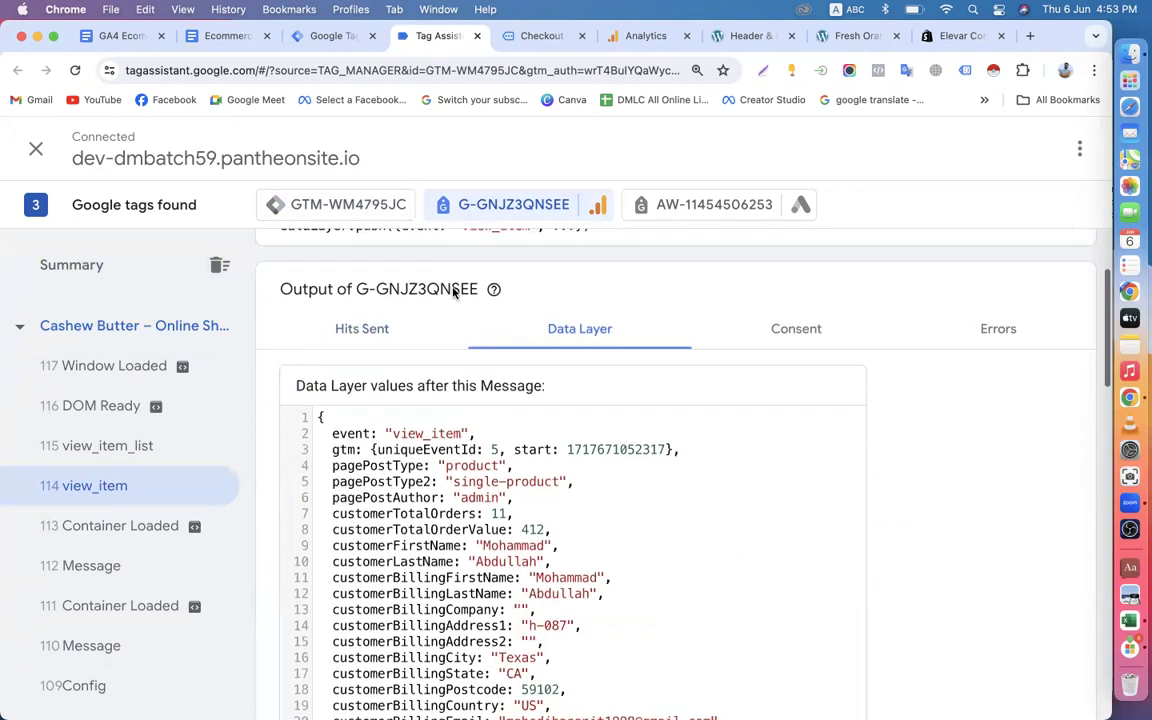
{"action": "scroll", "coordinate": [329, 373], "scroll_direction": "up", "scroll_amount": 2}
{"action": "left_click", "coordinate": [352, 437]}
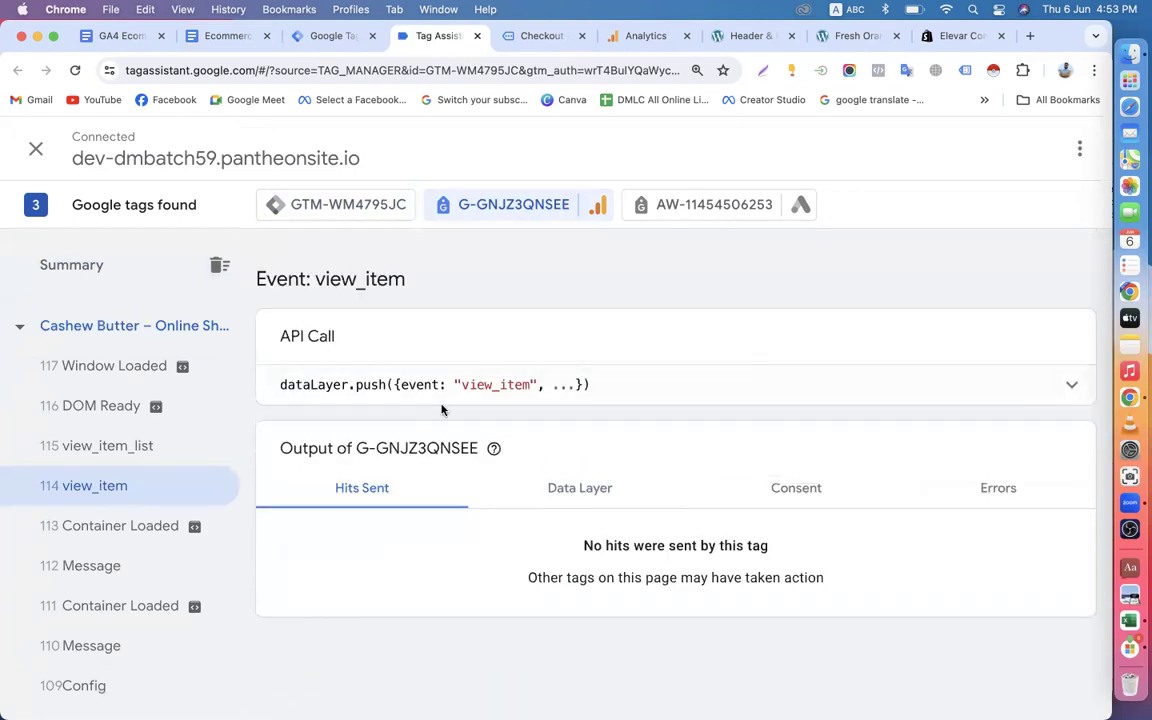
Inspect the GA4 tag's output for the latest purchase event on the Checkout page and for the view_cart event.
{"action": "scroll", "coordinate": [129, 514], "scroll_direction": "up", "scroll_amount": 10}
{"action": "scroll", "coordinate": [130, 514], "scroll_direction": "up", "scroll_amount": 4}
{"action": "left_click", "coordinate": [134, 435]}
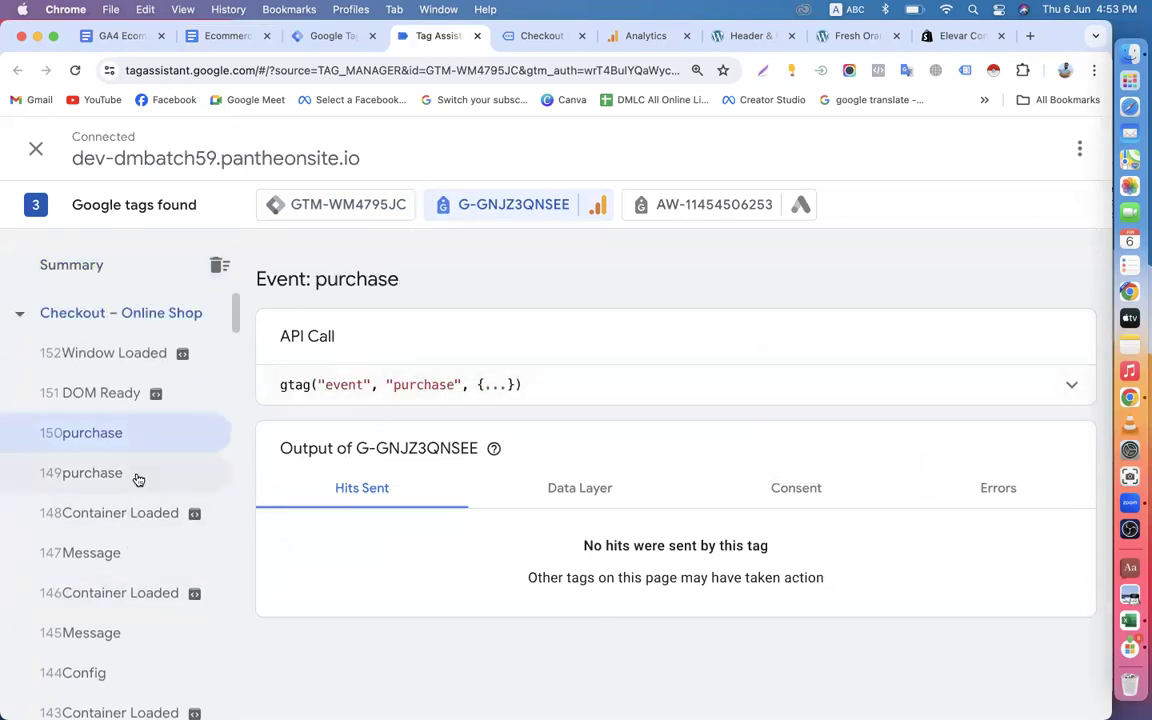
{"action": "scroll", "coordinate": [138, 478], "scroll_direction": "down", "scroll_amount": 3}
{"action": "scroll", "coordinate": [105, 445], "scroll_direction": "down", "scroll_amount": 5}
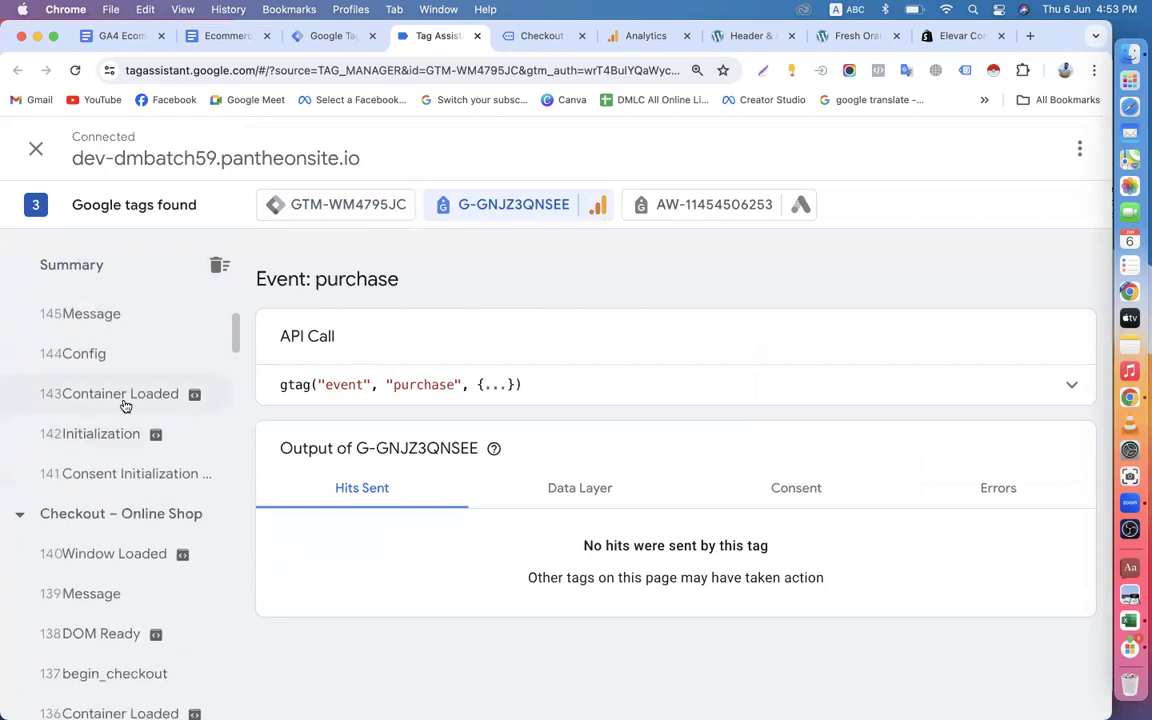
{"action": "scroll", "coordinate": [143, 465], "scroll_direction": "down", "scroll_amount": 10}
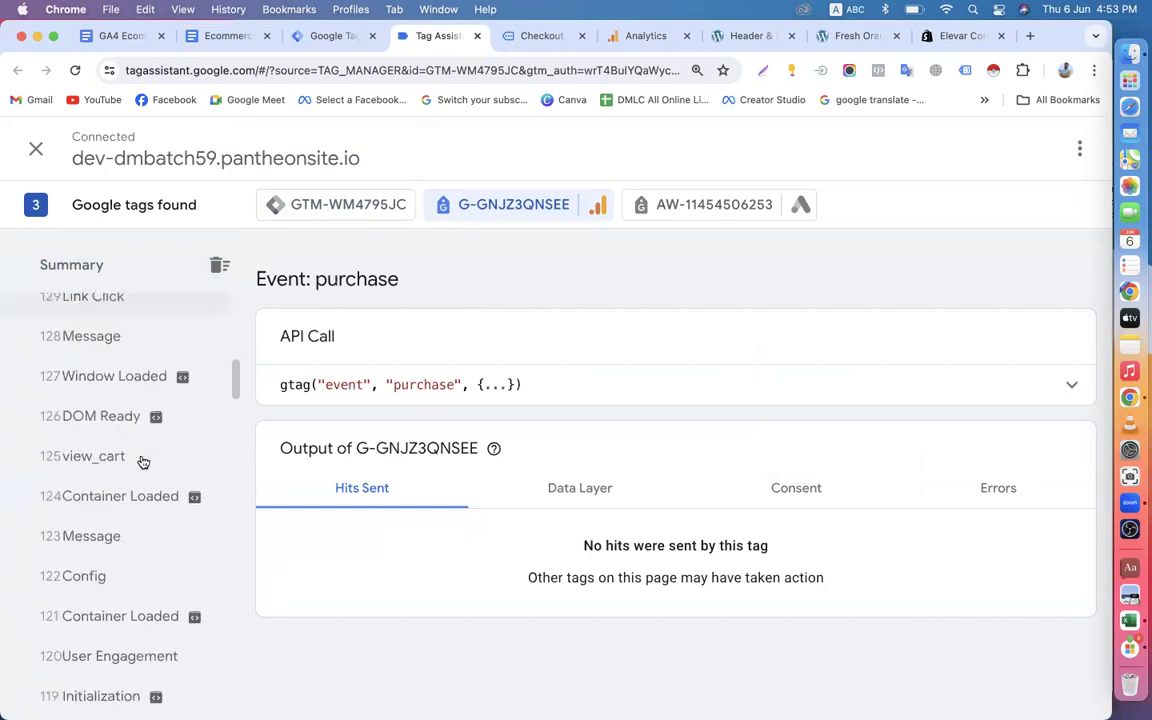
{"action": "left_click", "coordinate": [116, 416]}
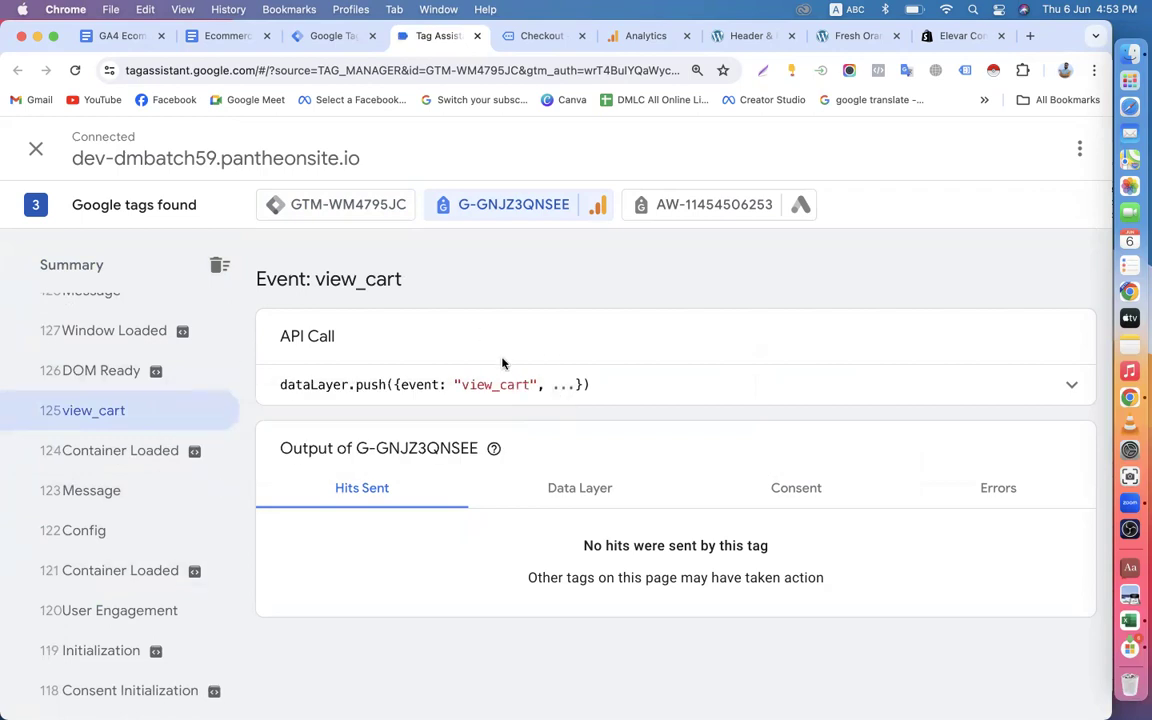
Find the add_to_cart event further back in the event timeline and inspect its GA4 output.
{"action": "scroll", "coordinate": [205, 478], "scroll_direction": "down", "scroll_amount": 6}
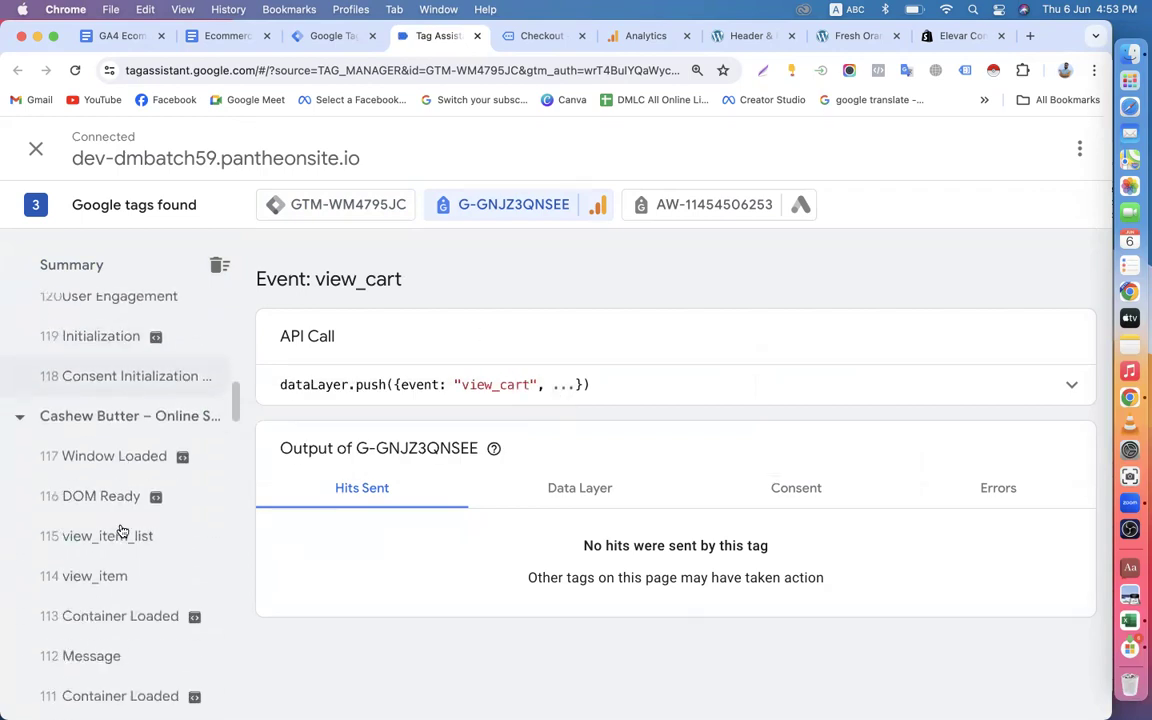
{"action": "scroll", "coordinate": [154, 483], "scroll_direction": "down", "scroll_amount": 10}
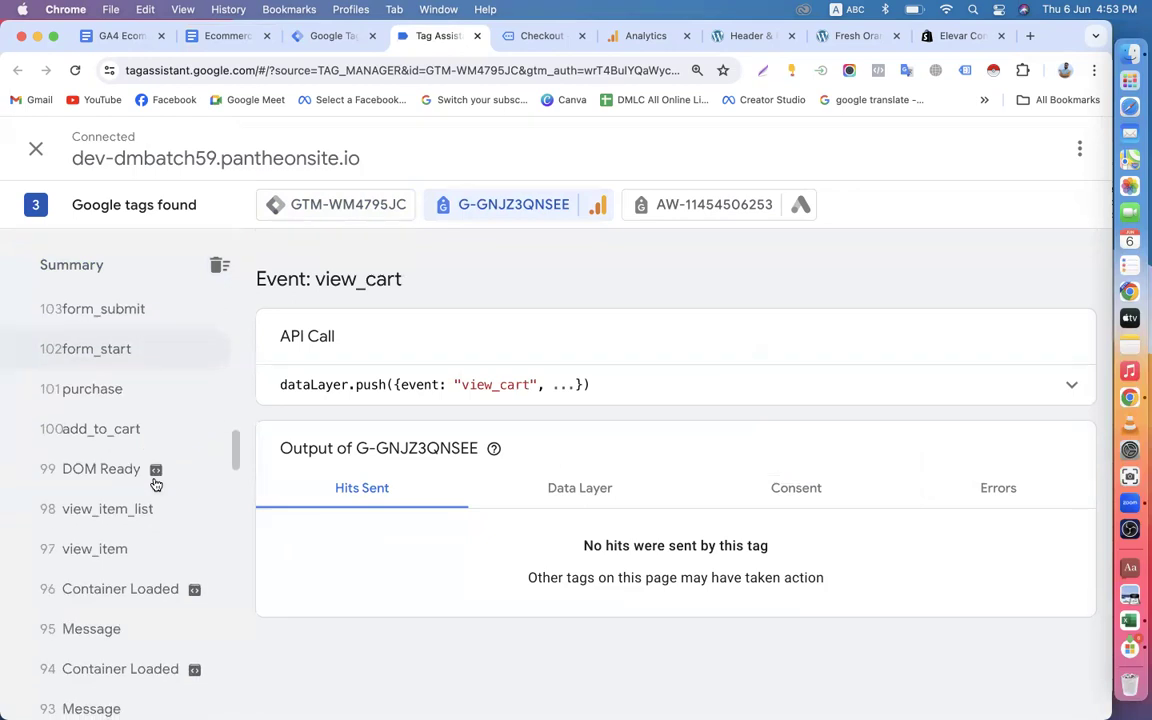
{"action": "scroll", "coordinate": [155, 485], "scroll_direction": "down", "scroll_amount": 1}
{"action": "scroll", "coordinate": [134, 420], "scroll_direction": "up", "scroll_amount": 4}
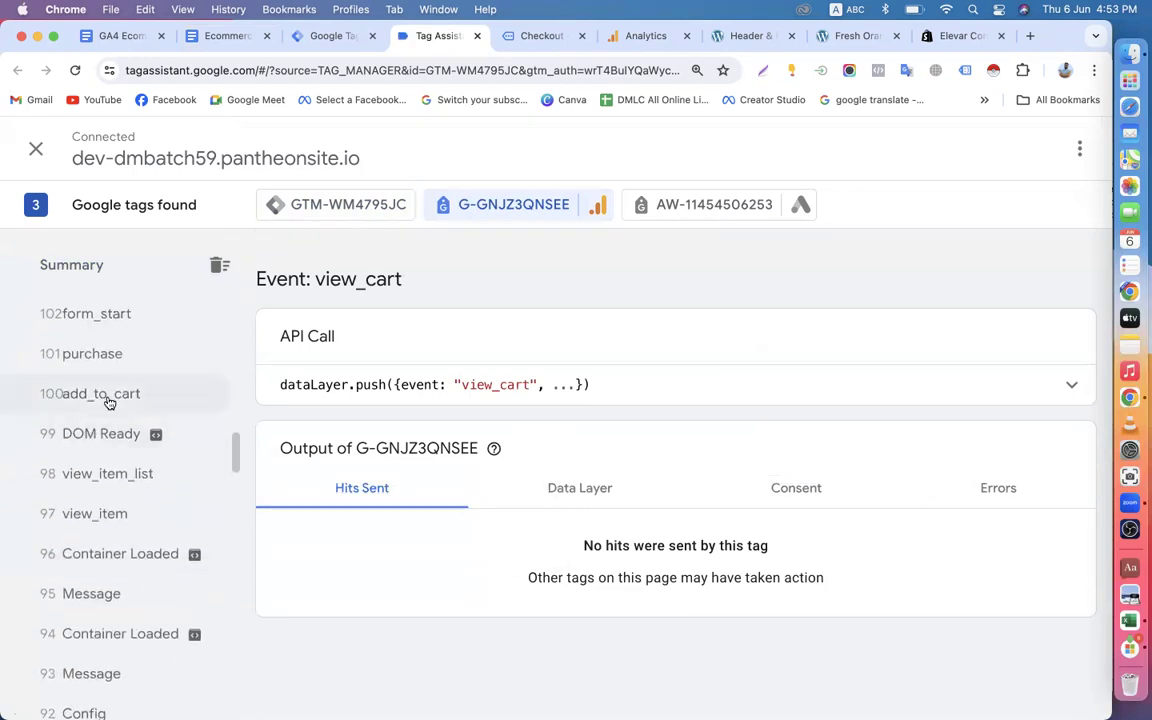
{"action": "left_click", "coordinate": [109, 401]}
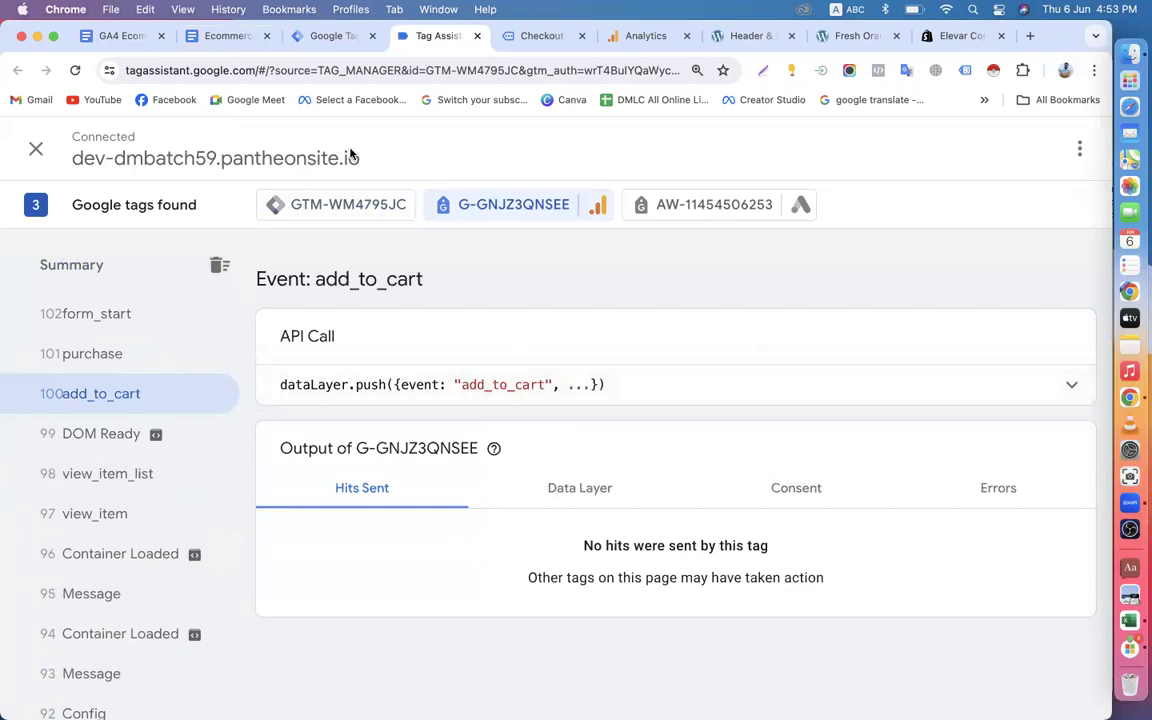
Review the addProductToCartEEC and gtm4wp.orderCompletedEEC event names in the ecommerce tracking guide for comparison with the site's events.
{"action": "left_click", "coordinate": [320, 40]}
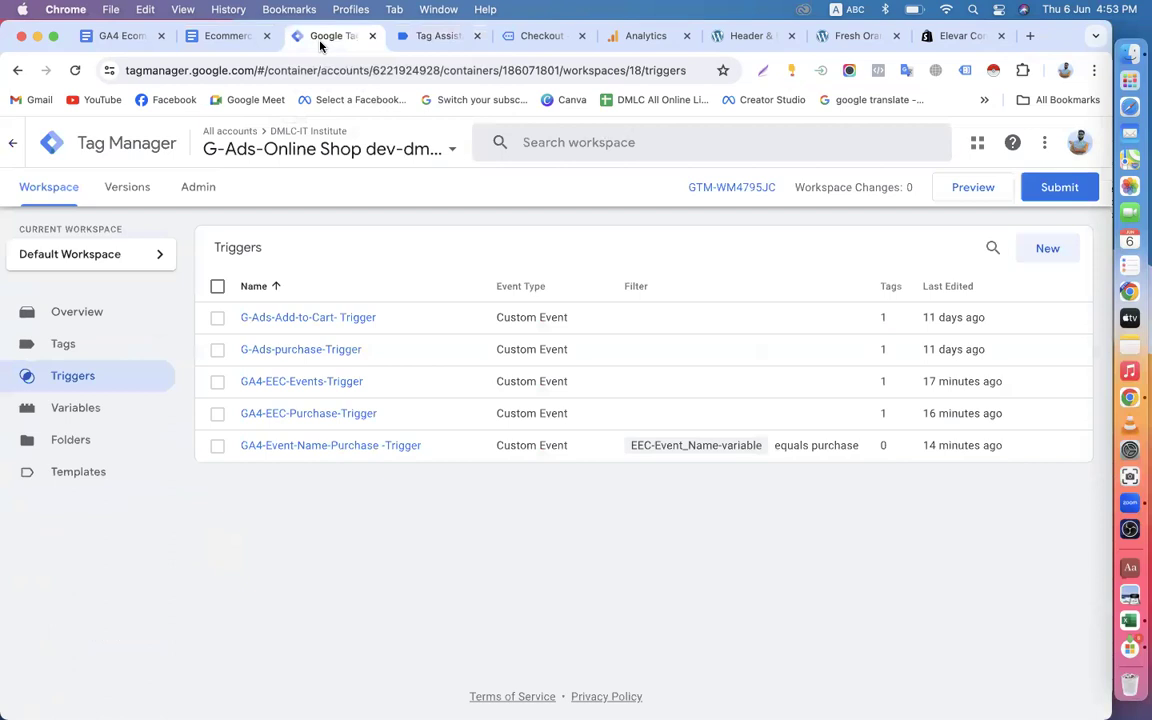
{"action": "left_click", "coordinate": [229, 37]}
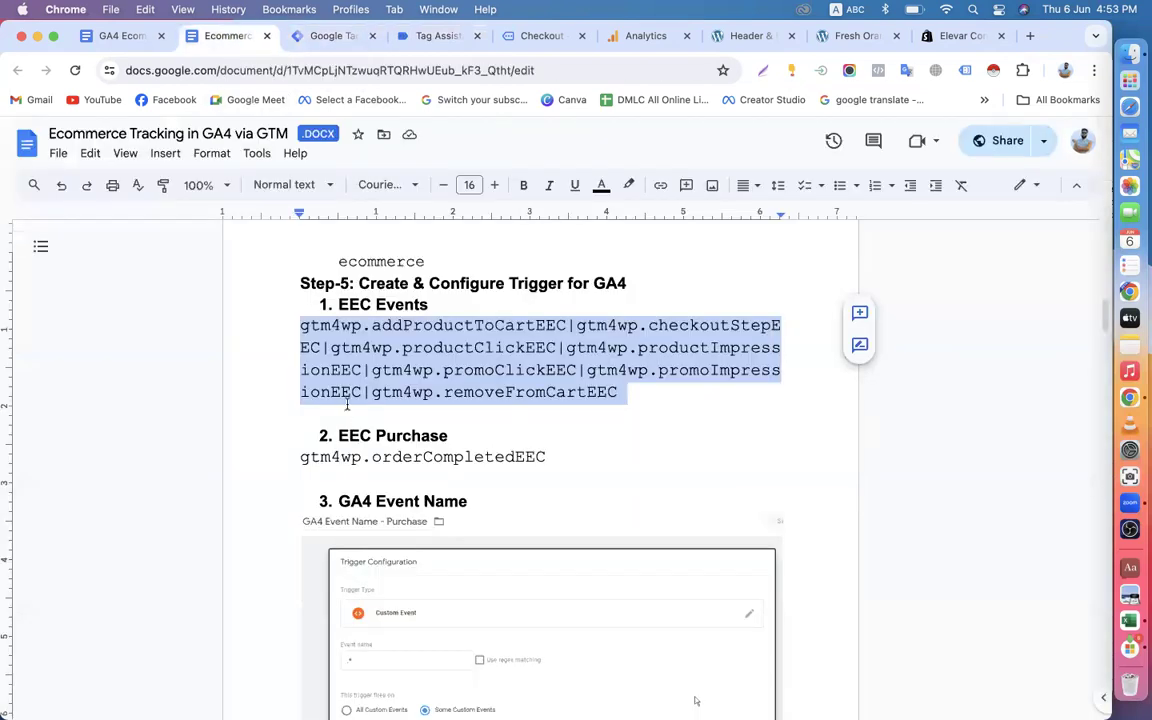
{"action": "left_click", "coordinate": [302, 326]}
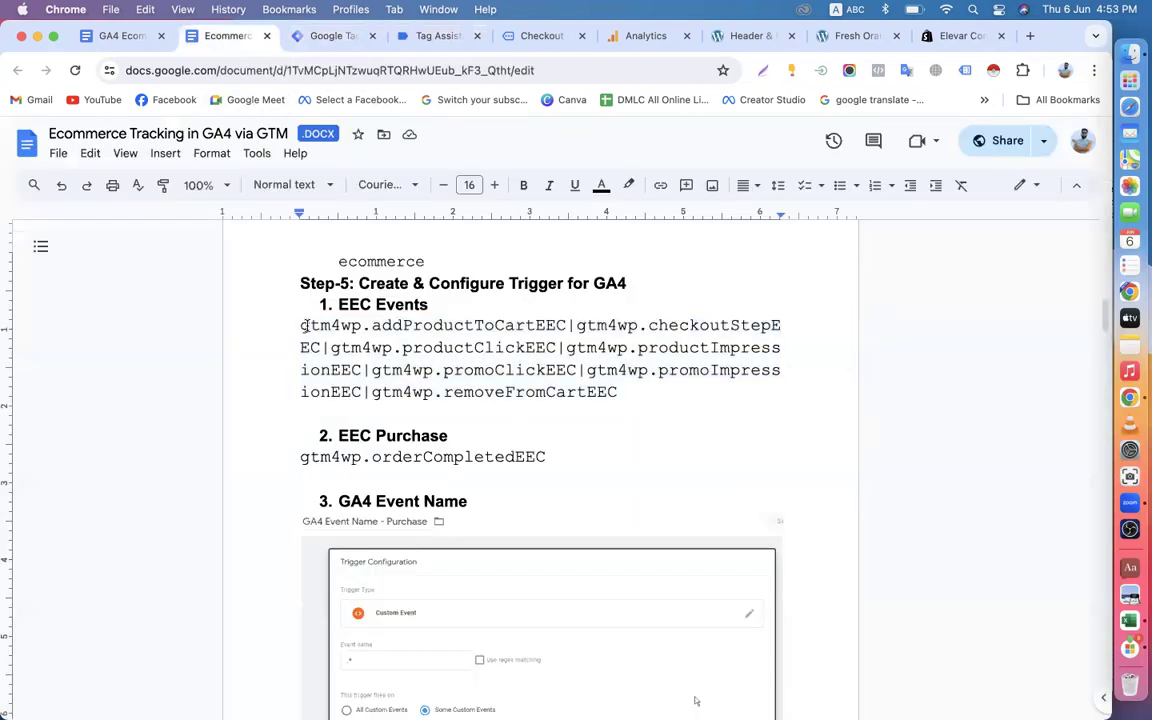
{"action": "left_click_drag", "start_coordinate": [375, 326], "coordinate": [572, 328]}
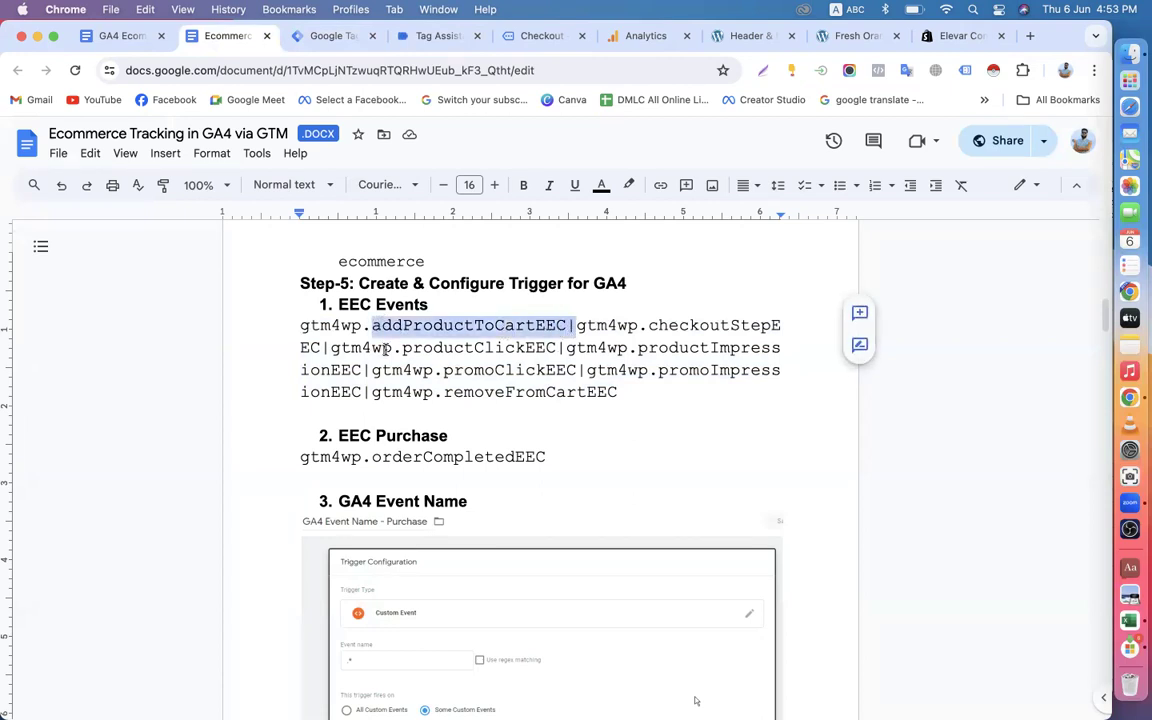
{"action": "left_click", "coordinate": [423, 368]}
{"action": "scroll", "coordinate": [410, 367], "scroll_direction": "down", "scroll_amount": 3}
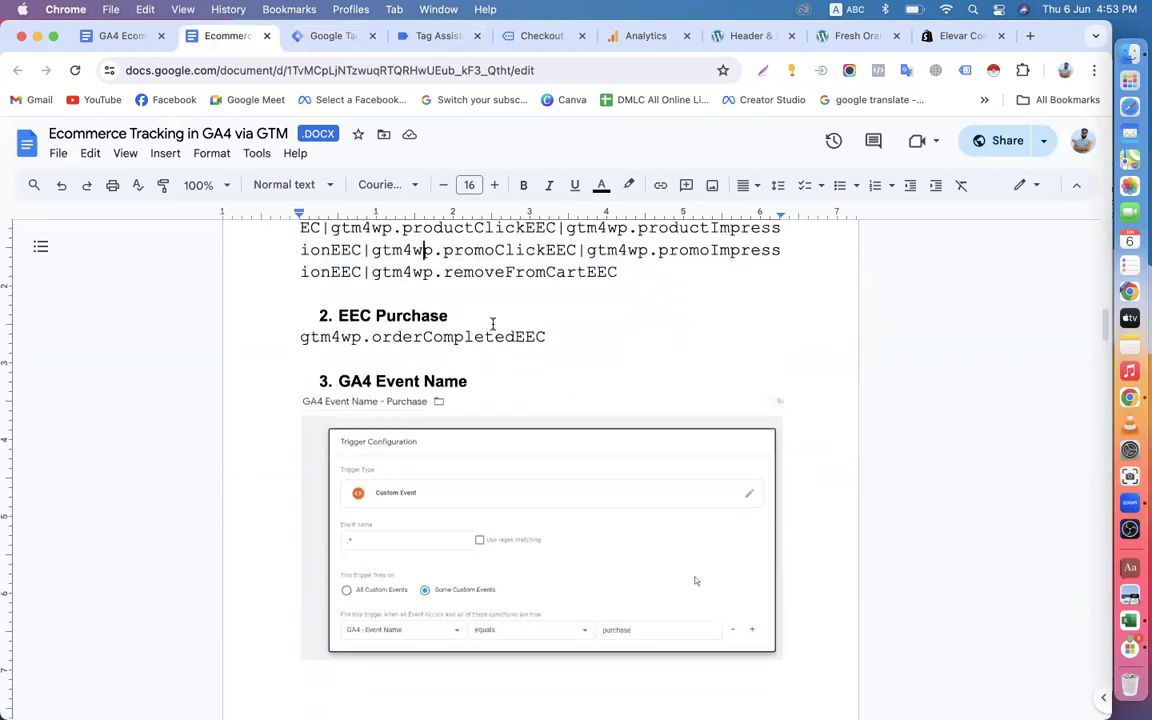
{"action": "left_click_drag", "start_coordinate": [302, 338], "coordinate": [578, 341]}
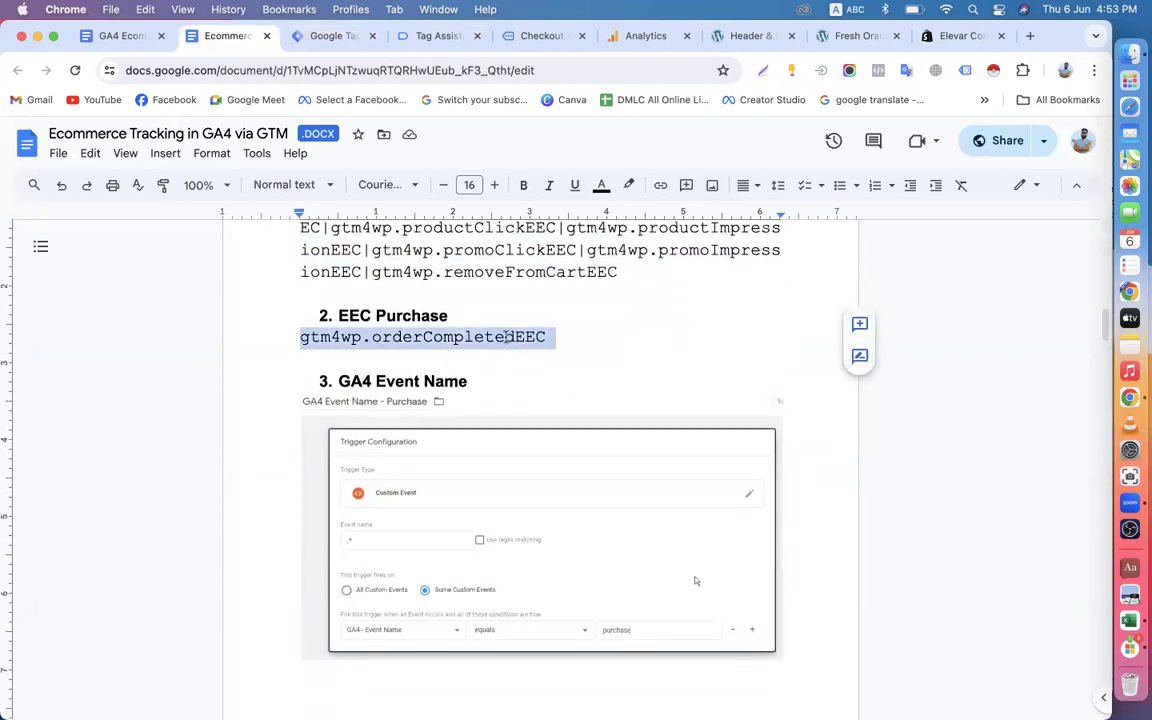
Back in Tag Assistant, inspect view_item event 97 and examine the earlier timeline for the ecommerce event names the site sends.
{"action": "left_click", "coordinate": [437, 37]}
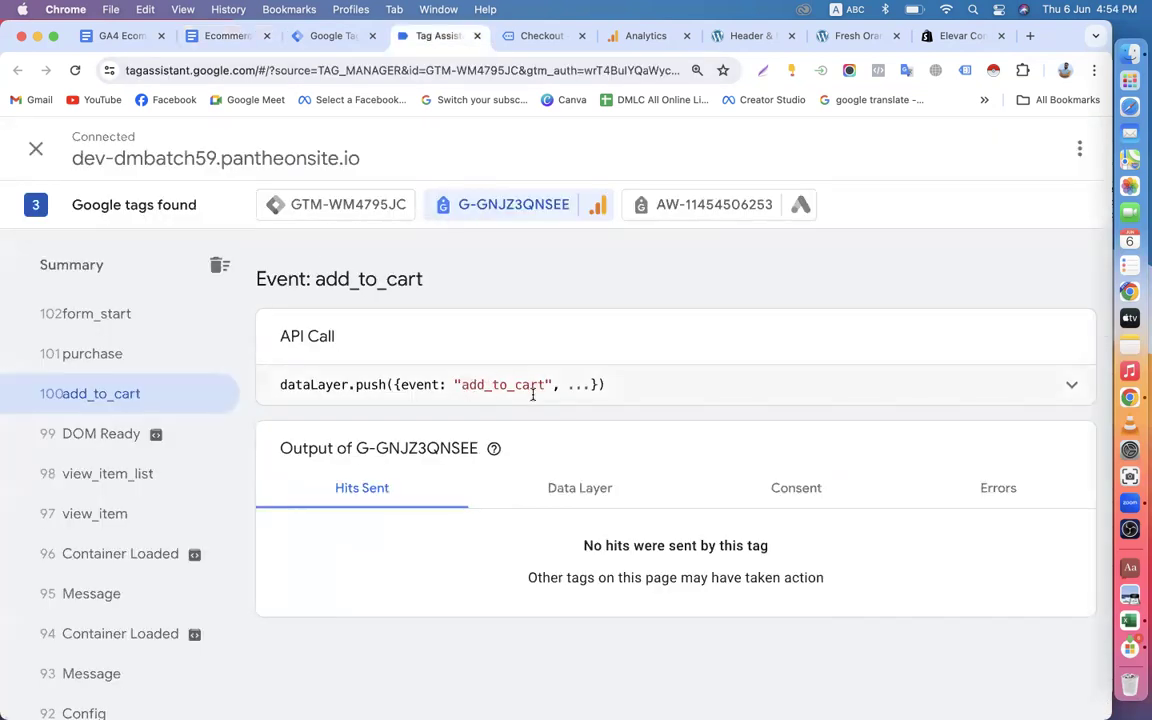
{"action": "left_click", "coordinate": [137, 514]}
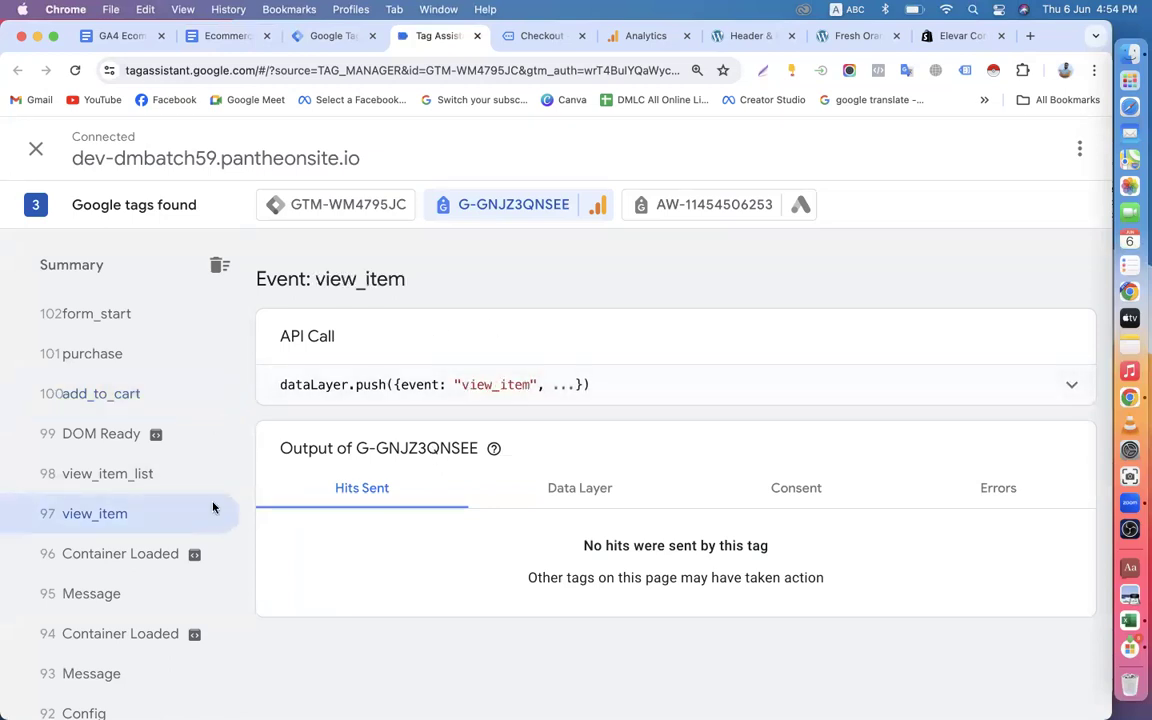
{"action": "scroll", "coordinate": [141, 532], "scroll_direction": "down", "scroll_amount": 5}
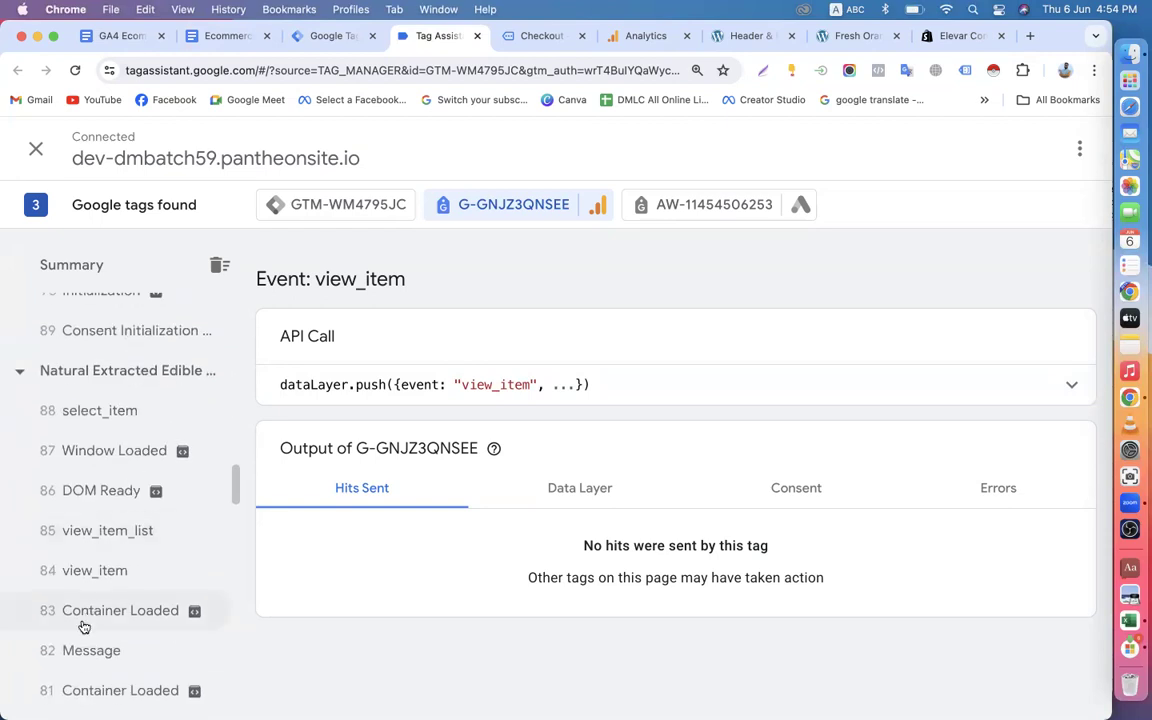
{"action": "scroll", "coordinate": [116, 515], "scroll_direction": "down", "scroll_amount": 5}
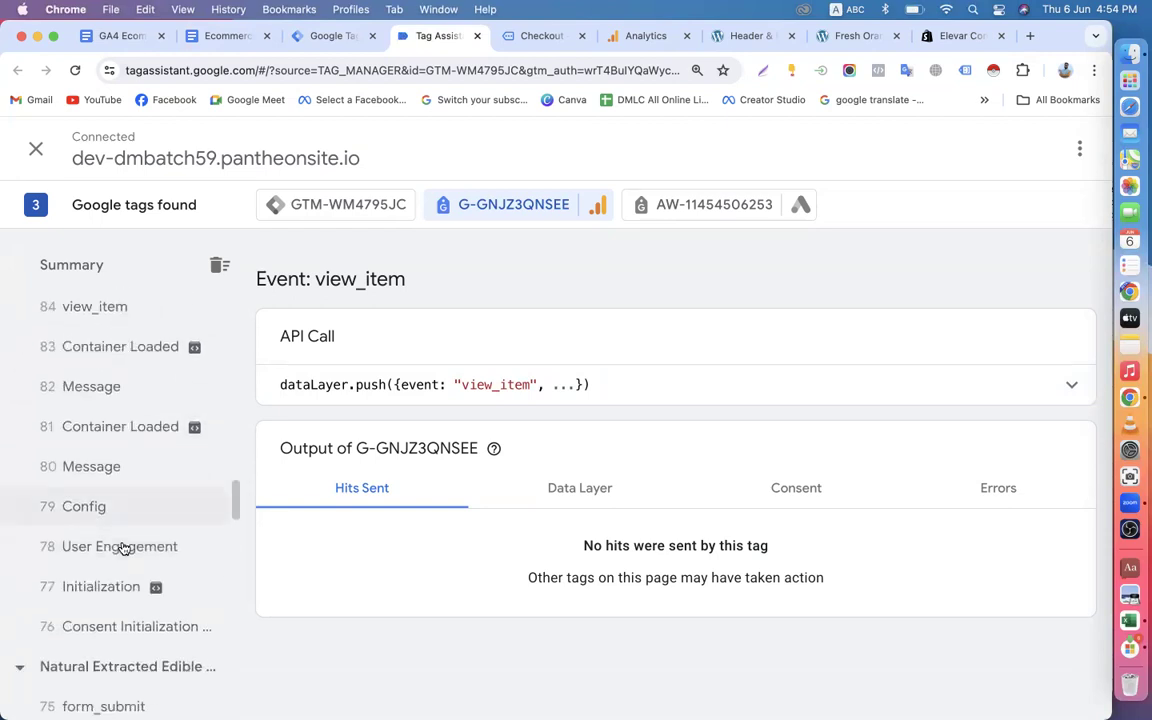
{"action": "scroll", "coordinate": [122, 548], "scroll_direction": "down", "scroll_amount": 3}
{"action": "scroll", "coordinate": [121, 548], "scroll_direction": "up", "scroll_amount": 3}
{"action": "scroll", "coordinate": [121, 548], "scroll_direction": "down", "scroll_amount": 8}
{"action": "scroll", "coordinate": [113, 545], "scroll_direction": "down", "scroll_amount": 2}
{"action": "scroll", "coordinate": [113, 545], "scroll_direction": "up", "scroll_amount": 2}
{"action": "scroll", "coordinate": [114, 548], "scroll_direction": "down", "scroll_amount": 2}
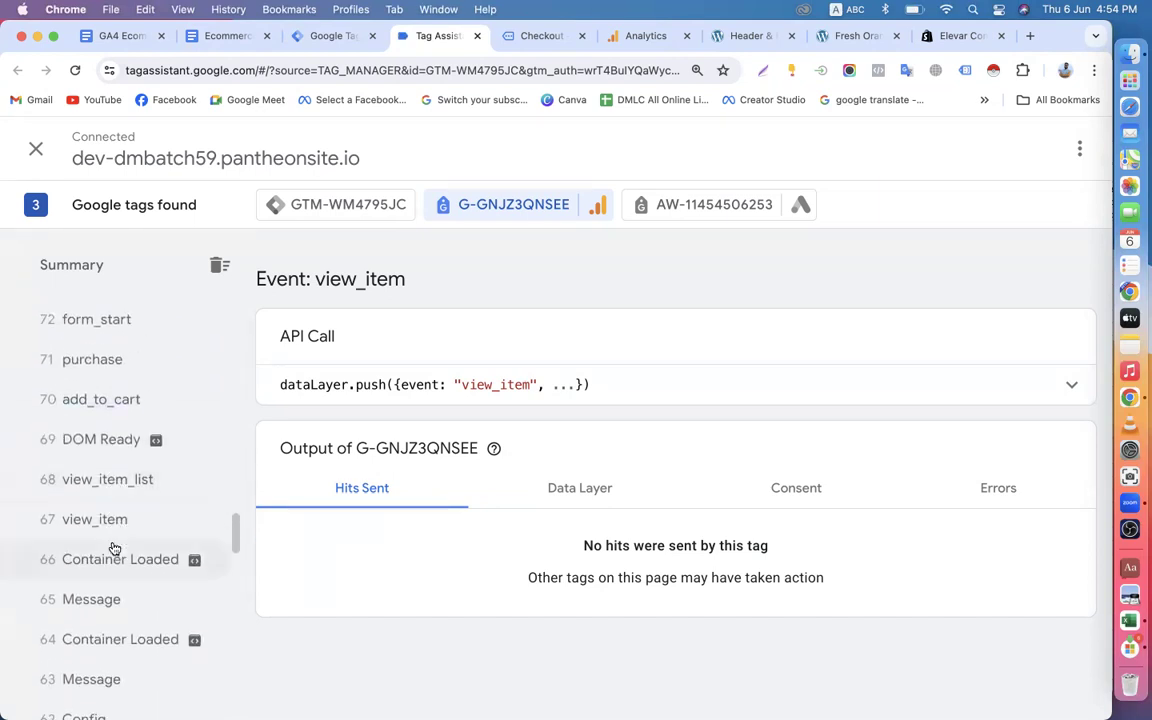
Copy the event name view_item from the API call of event 67 and paste it into a new note in Notes.
{"action": "left_click", "coordinate": [117, 530]}
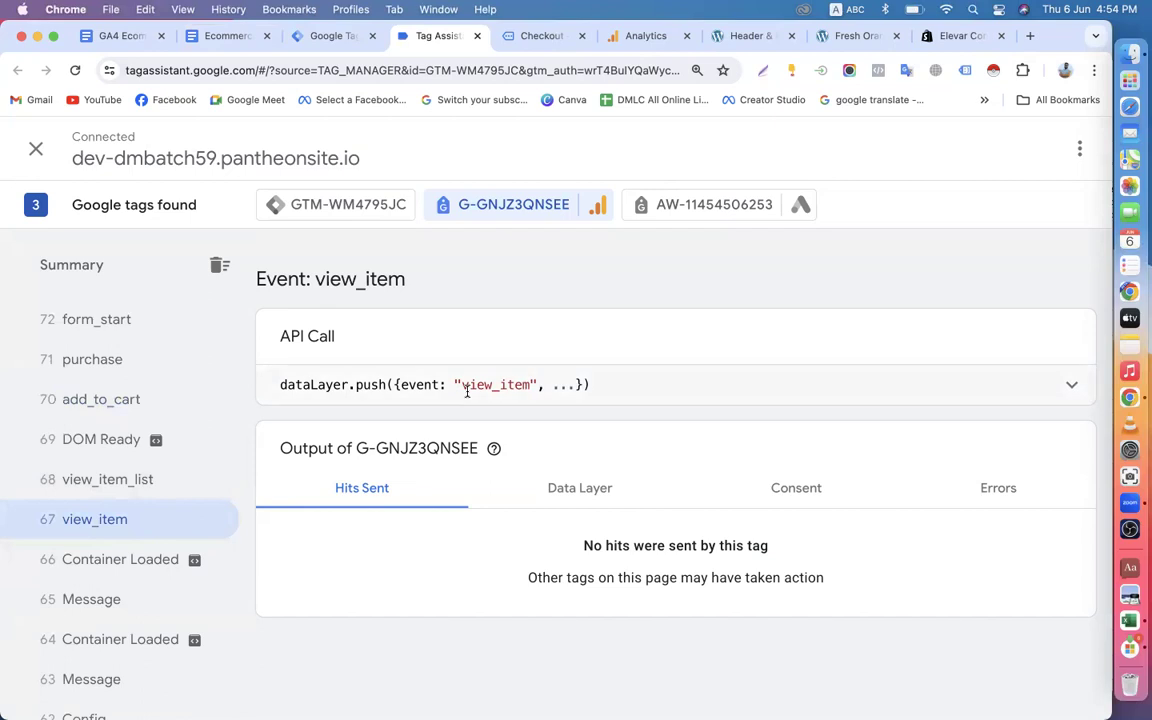
{"action": "left_click_drag", "start_coordinate": [463, 387], "coordinate": [530, 384]}
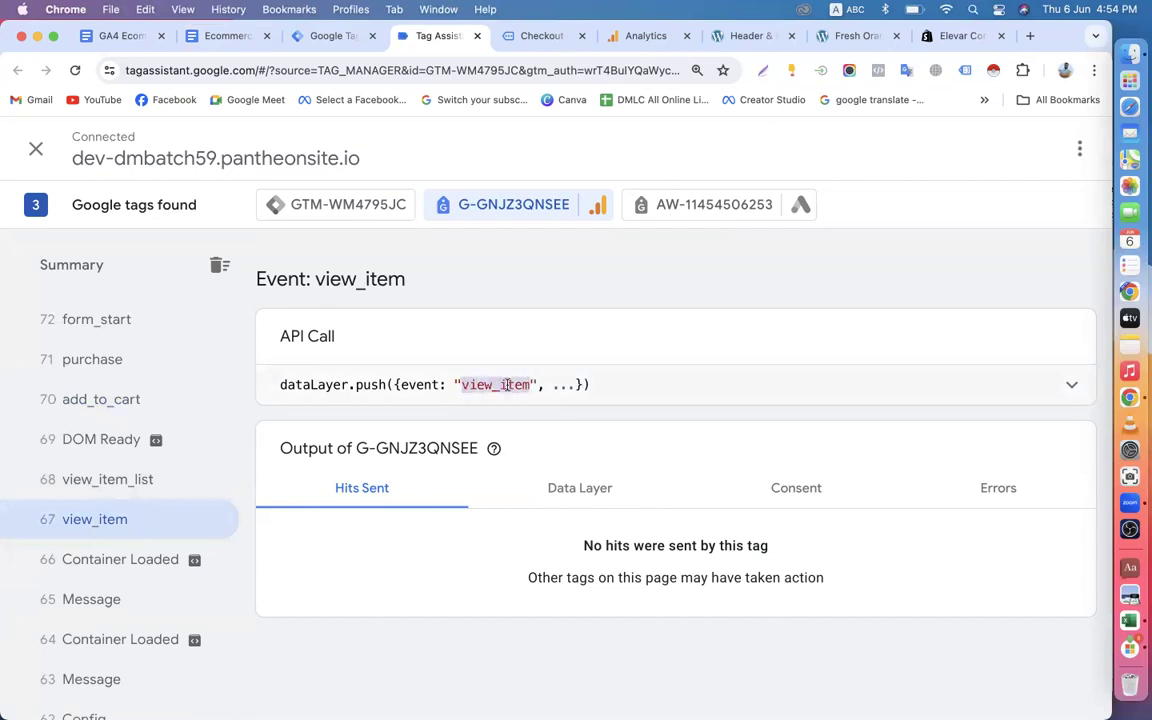
{"action": "right_click", "coordinate": [507, 385]}
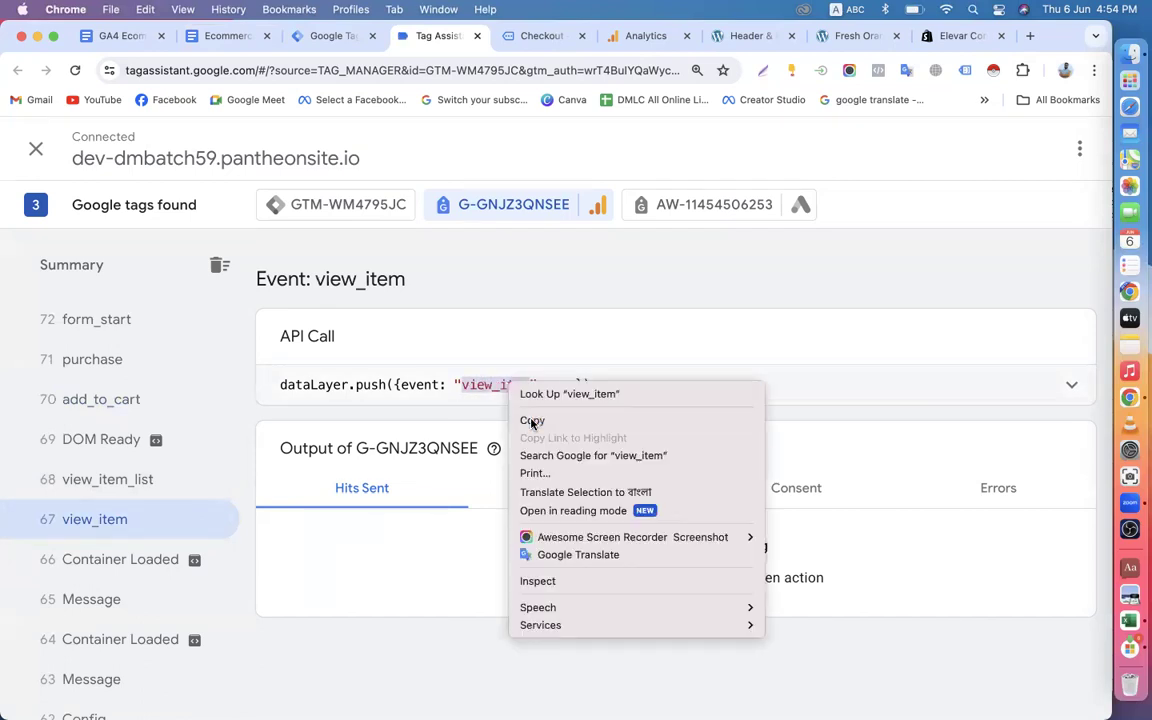
{"action": "left_click", "coordinate": [530, 419]}
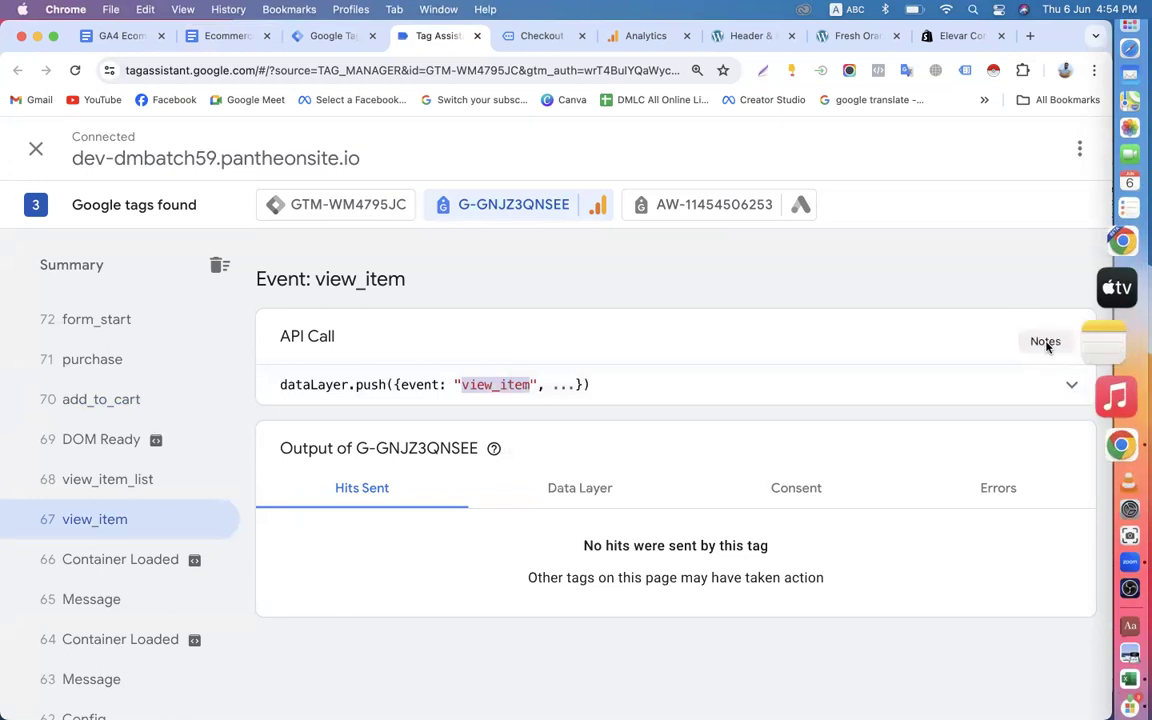
{"action": "left_click", "coordinate": [1080, 342]}
{"action": "left_click", "coordinate": [577, 113]}
{"action": "key", "text": "super+v"}
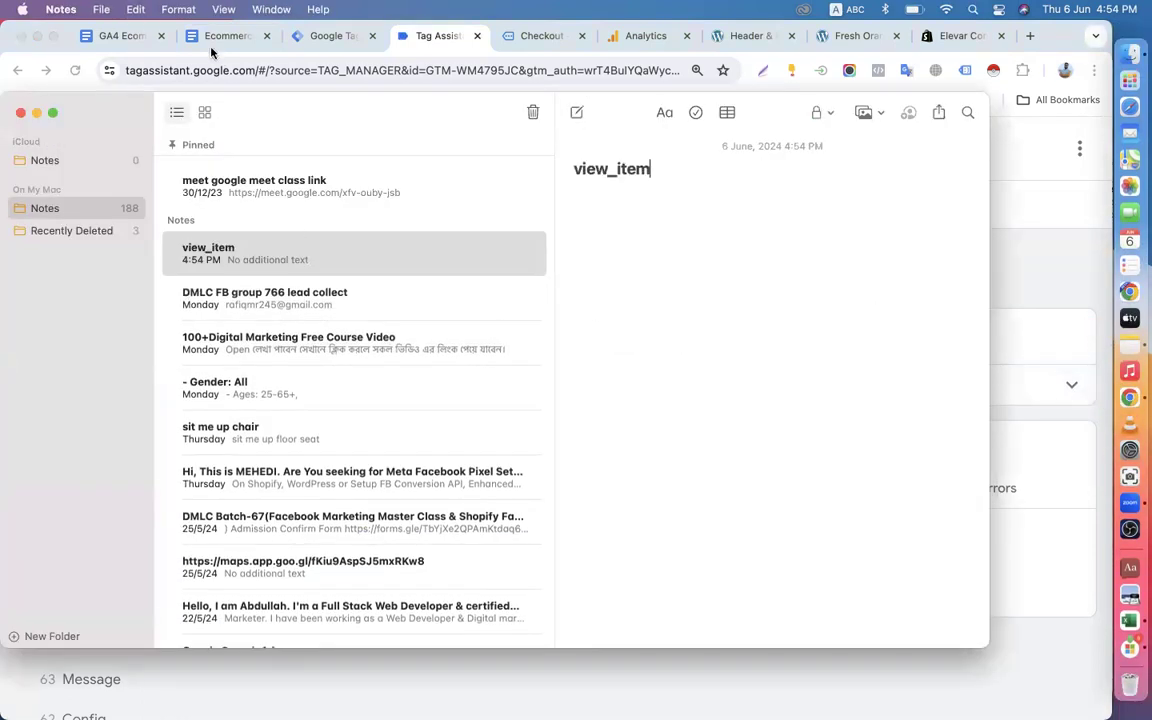
Check the separator between the EEC event names in the tracking guide and add "|" after view_item in the note.
{"action": "left_click", "coordinate": [200, 37]}
{"action": "scroll", "coordinate": [422, 375], "scroll_direction": "up", "scroll_amount": 3}
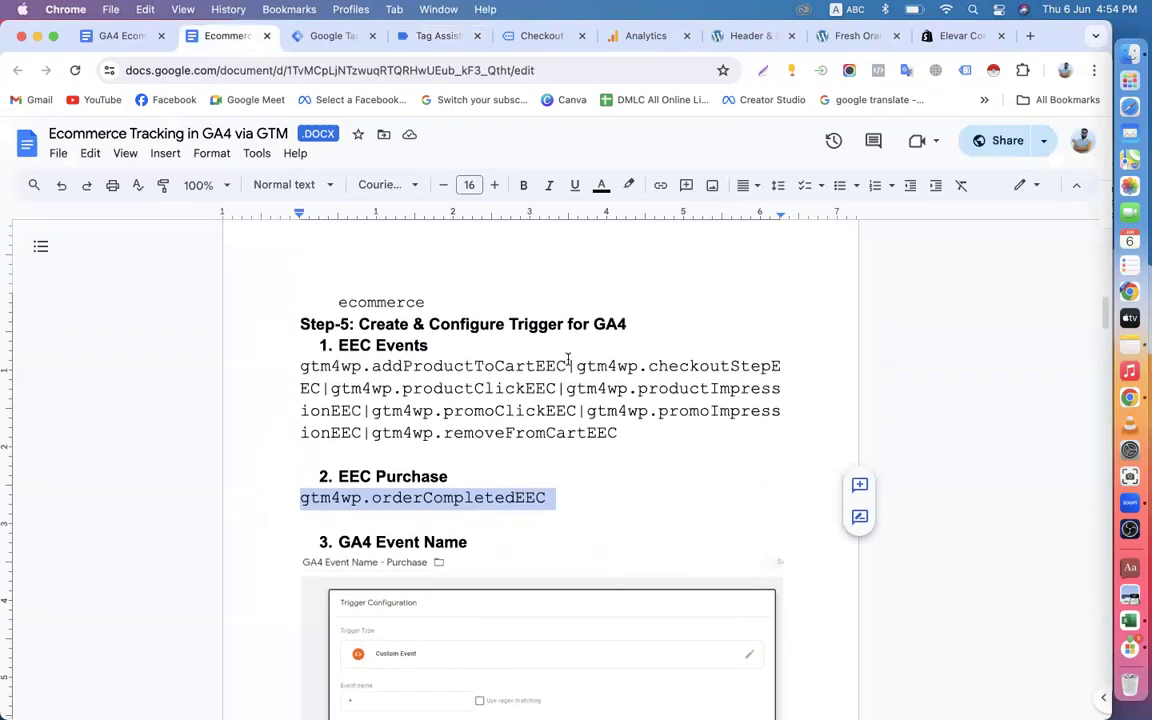
{"action": "left_click", "coordinate": [572, 365]}
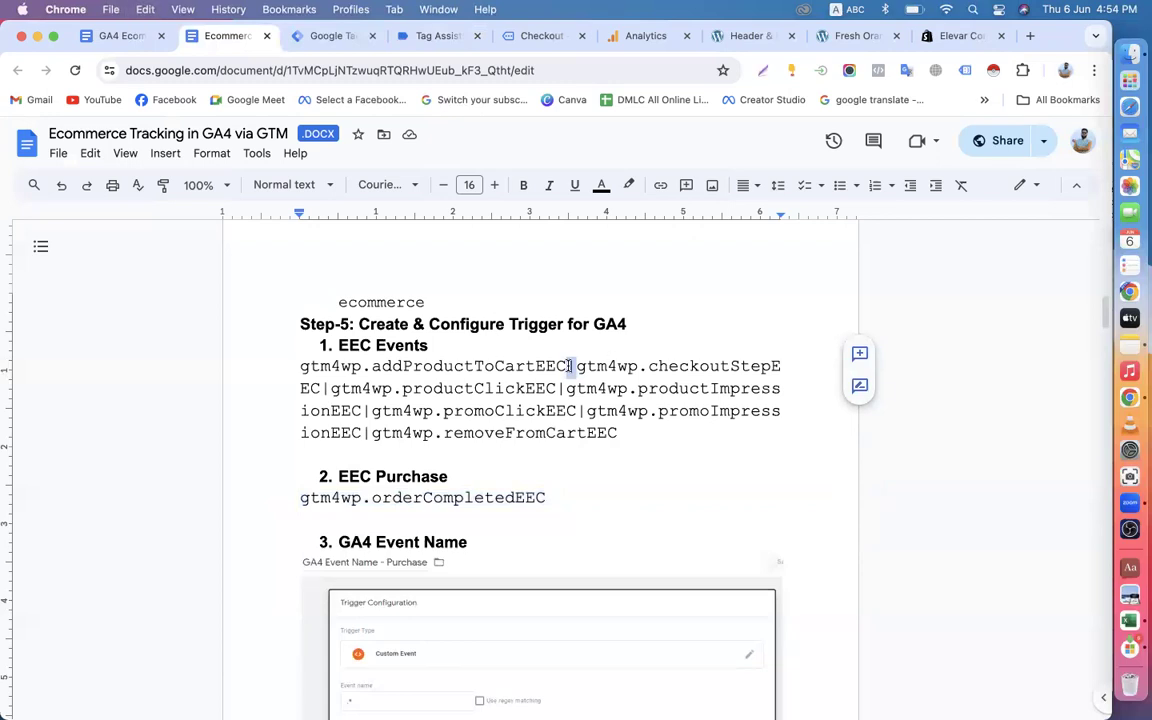
{"action": "left_click", "coordinate": [1122, 343]}
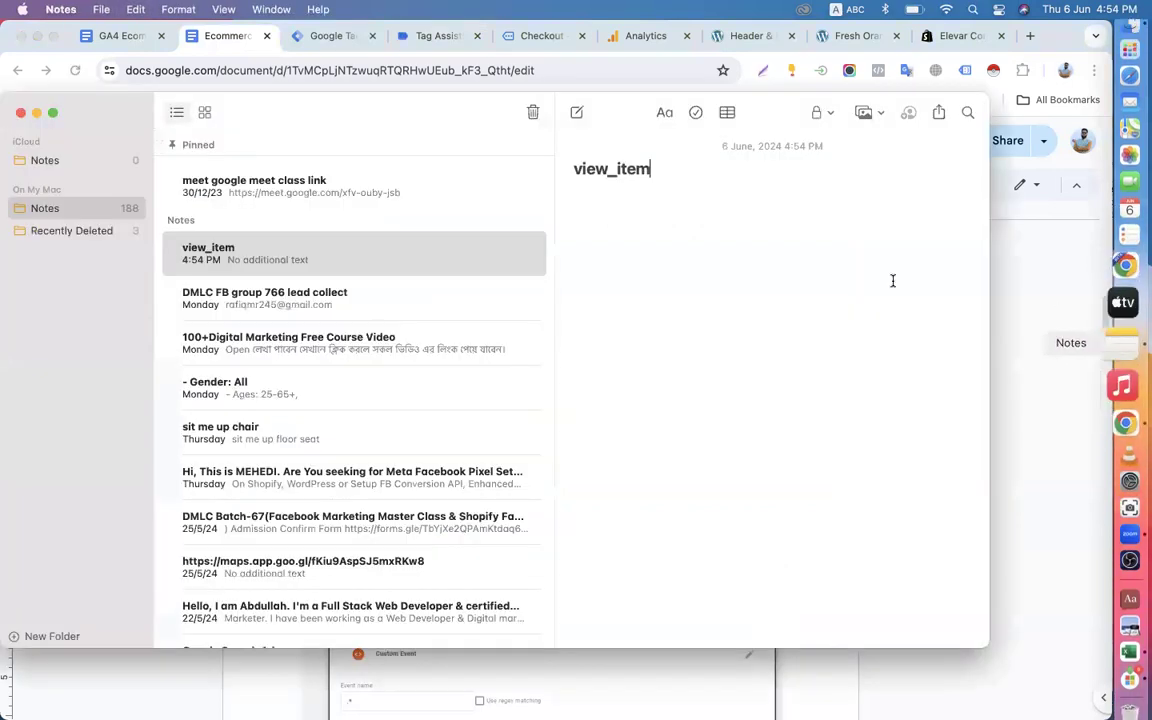
{"action": "type", "text": "|"}
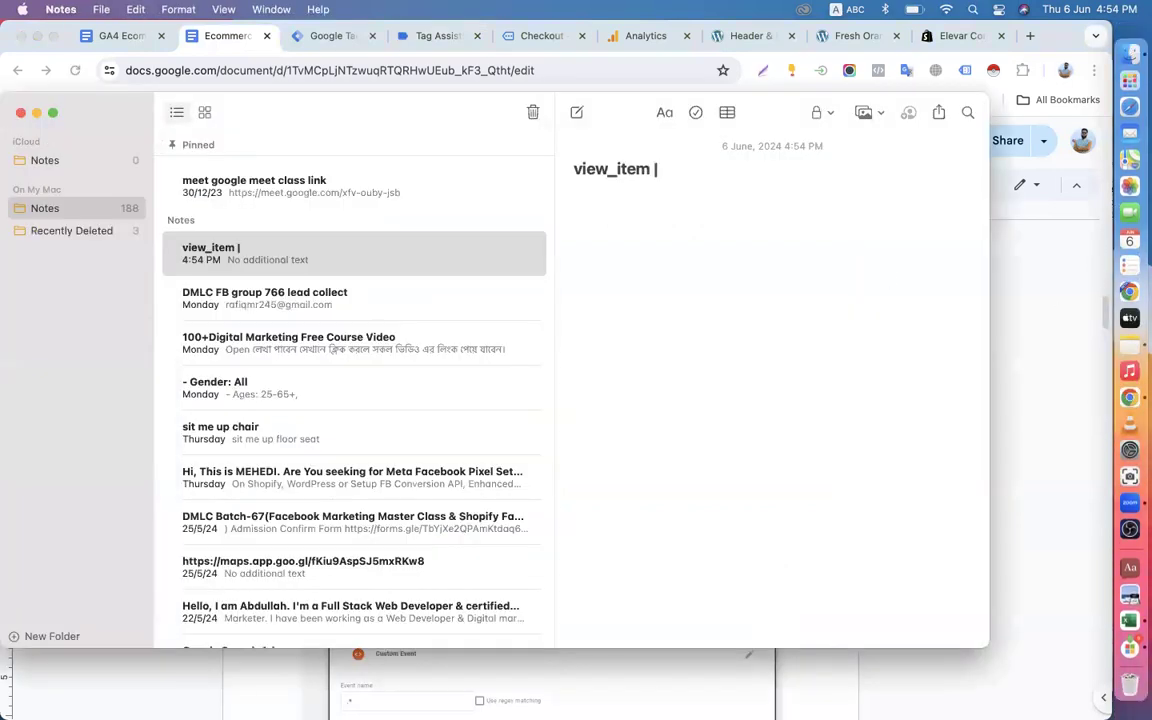
Copy the event name add_to_cart from the API call of Tag Assistant event 70 and paste it after "view_item |" in the note.
{"action": "left_click", "coordinate": [435, 38]}
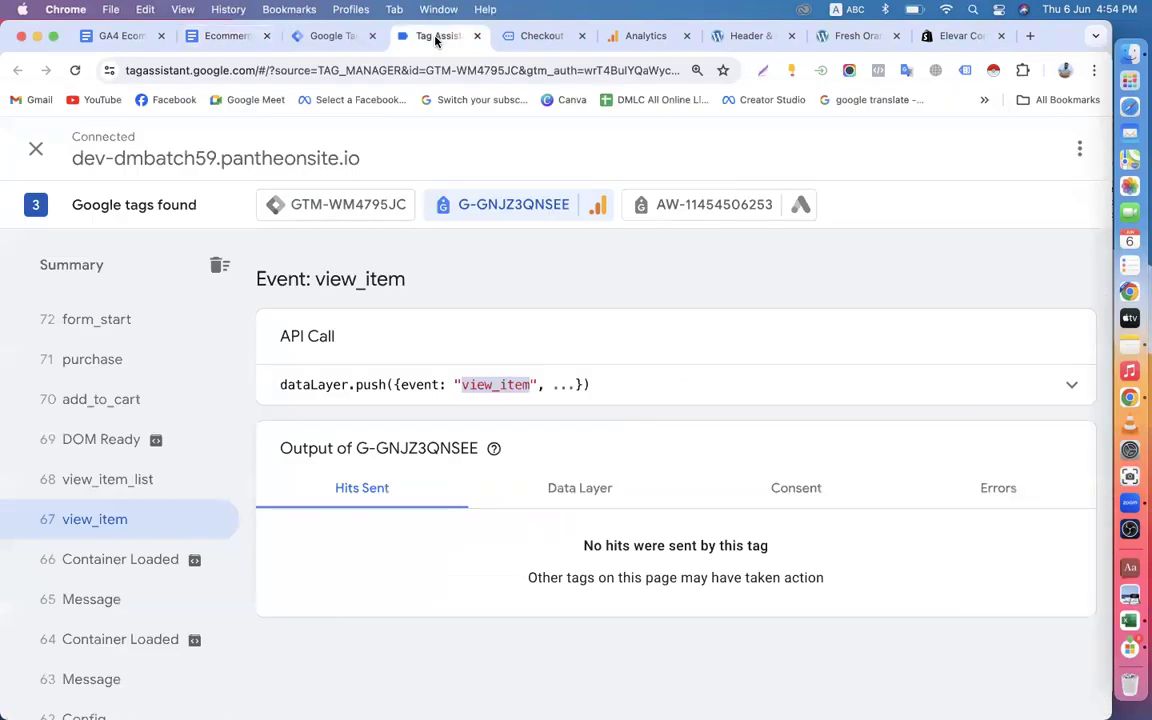
{"action": "scroll", "coordinate": [180, 512], "scroll_direction": "up", "scroll_amount": 2}
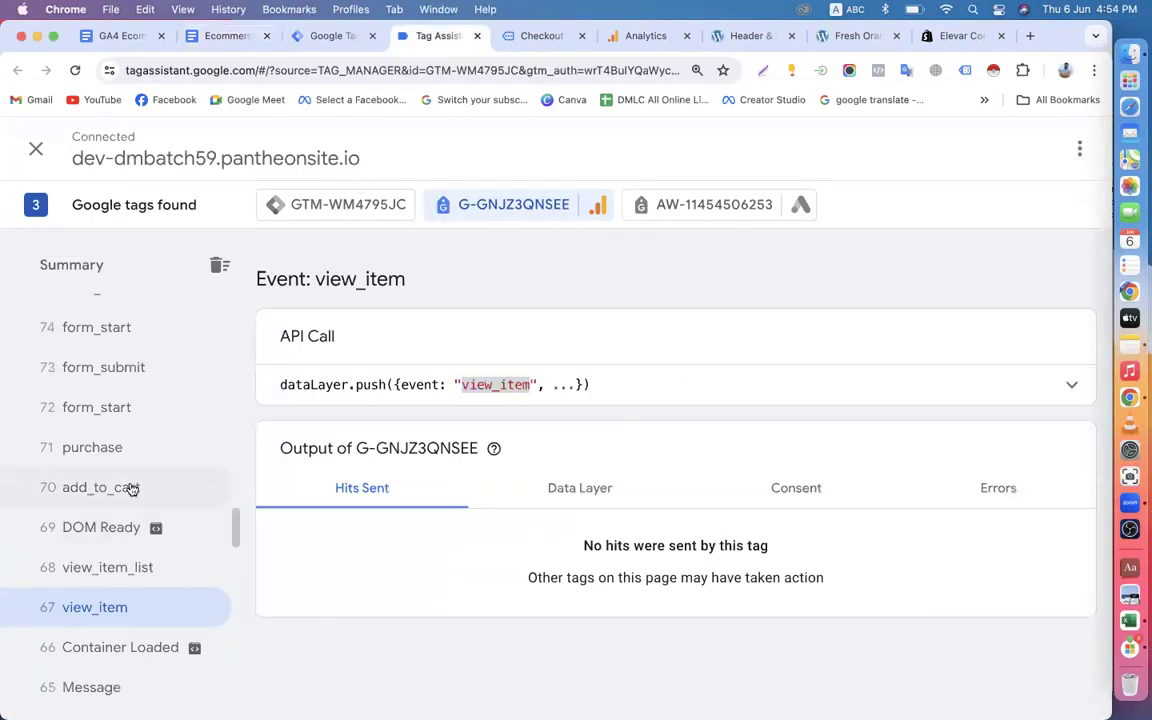
{"action": "left_click", "coordinate": [128, 487]}
{"action": "double_click", "coordinate": [502, 385]}
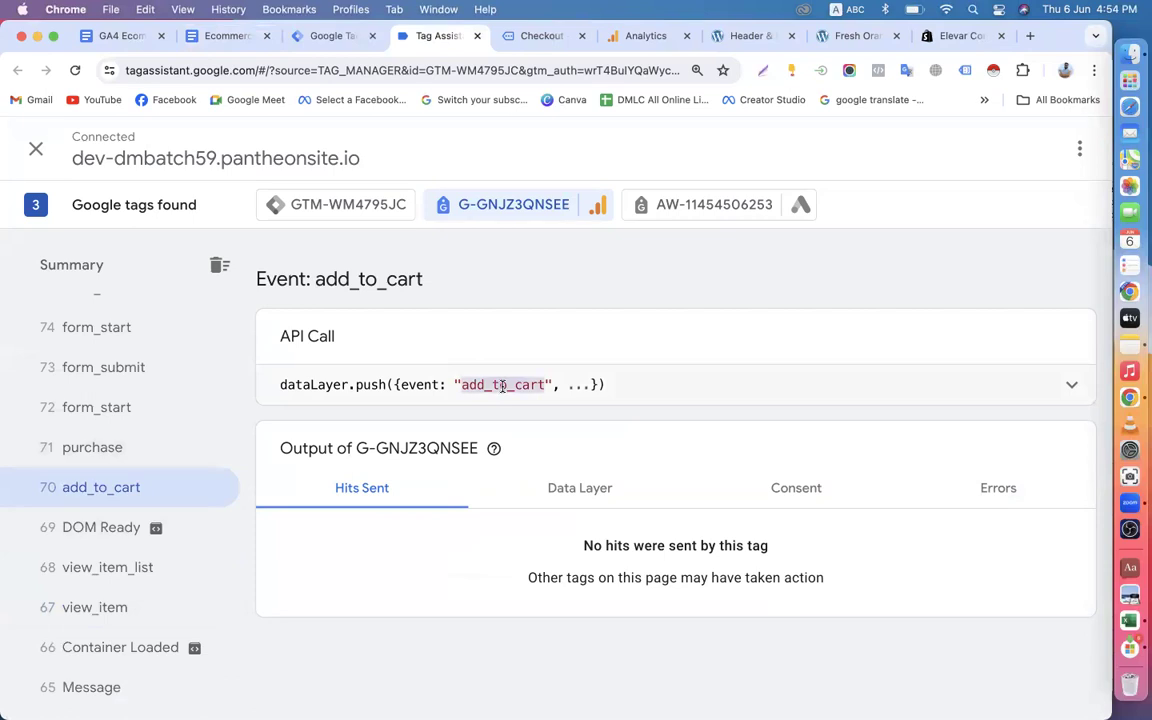
{"action": "right_click", "coordinate": [502, 385]}
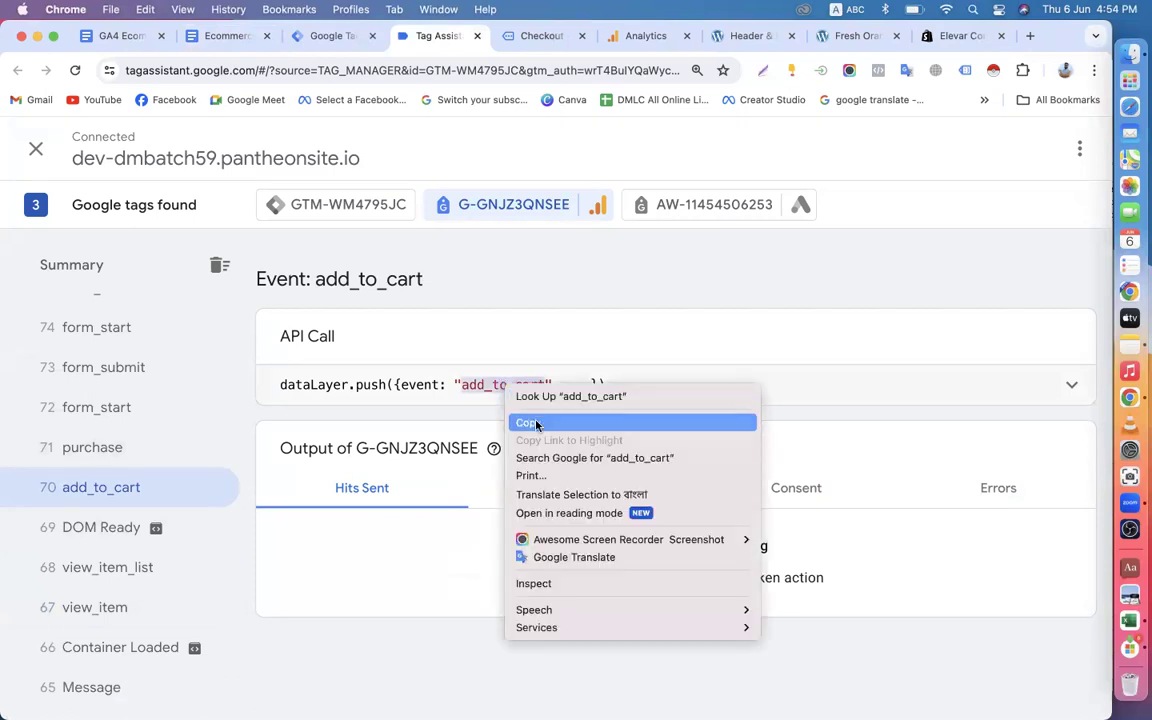
{"action": "left_click", "coordinate": [536, 424]}
{"action": "left_click", "coordinate": [1130, 345]}
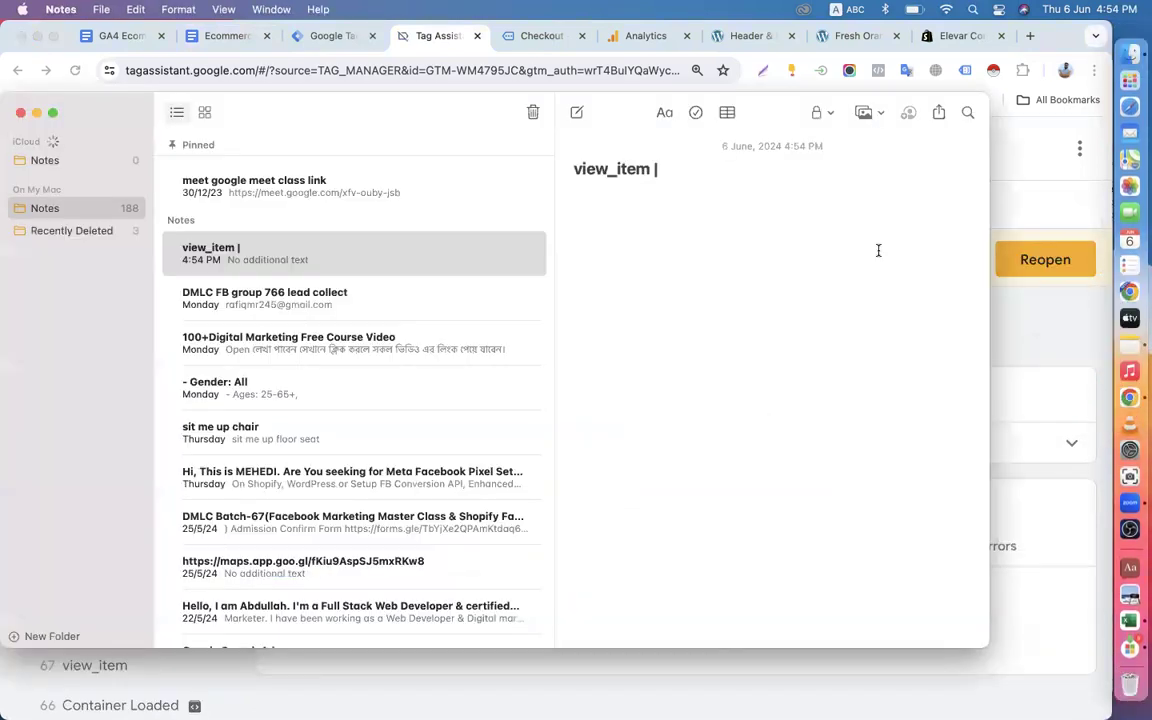
{"action": "key", "text": "super+v"}
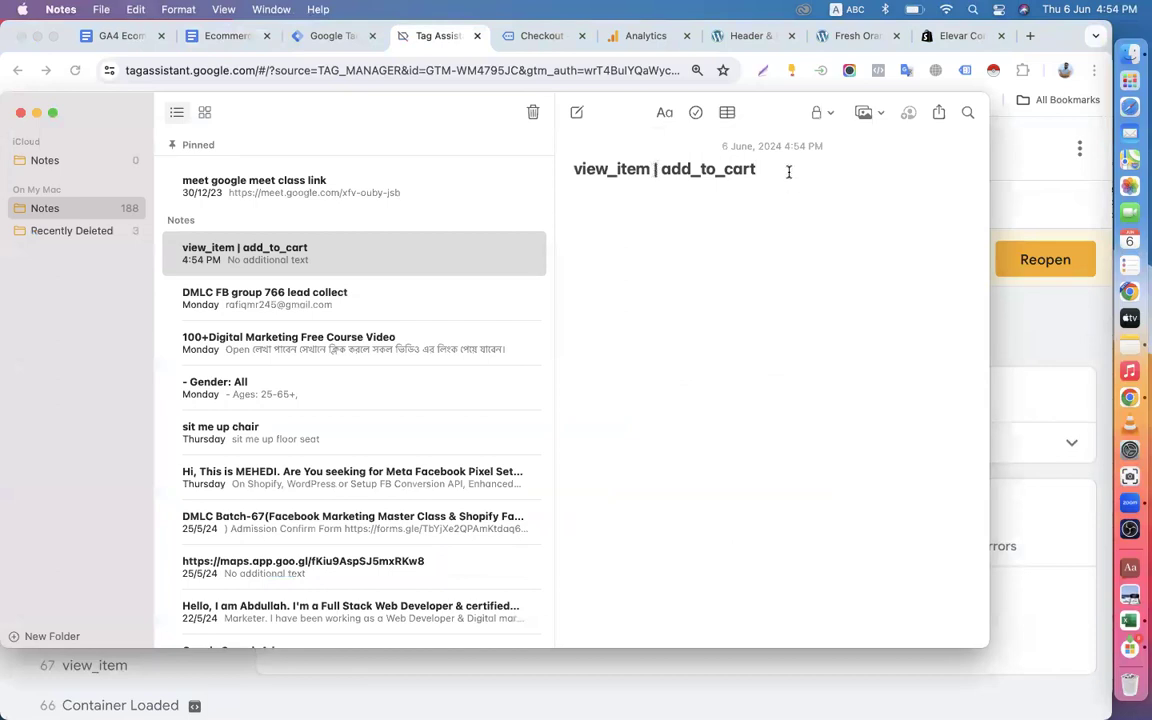
Copy the event name purchase from the API call of Tag Assistant event 71 and append it to the note after a "|" separator.
{"action": "left_click", "coordinate": [288, 38]}
{"action": "left_click", "coordinate": [522, 38]}
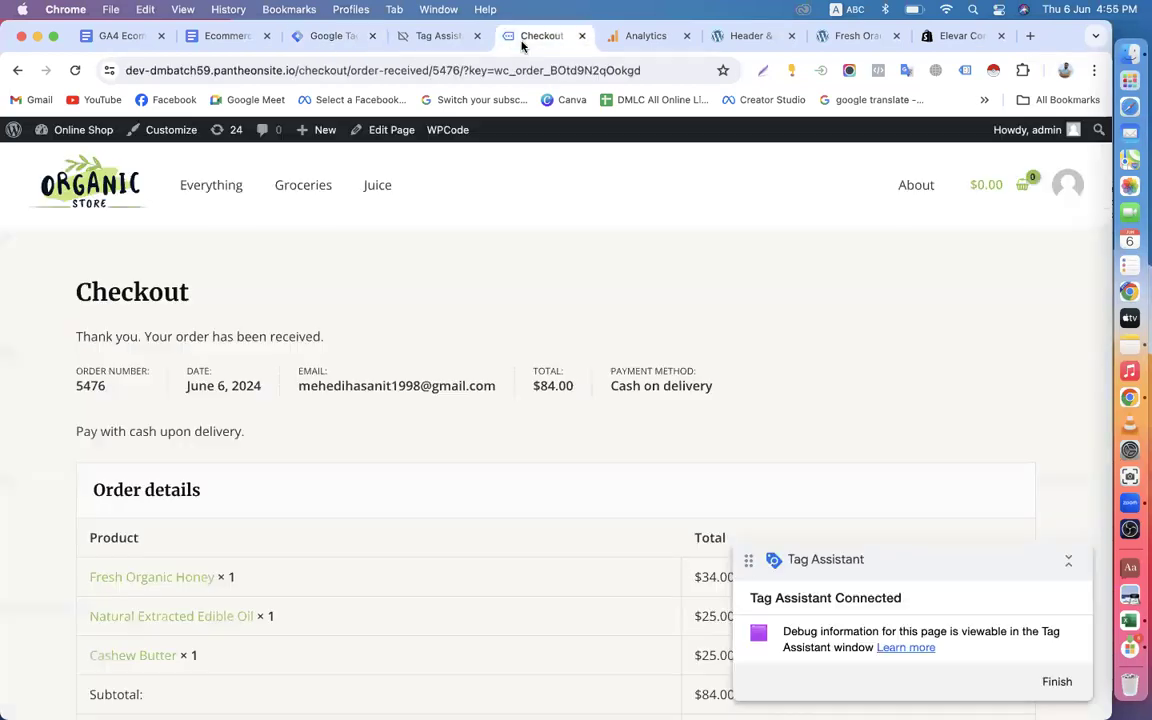
{"action": "left_click", "coordinate": [447, 38]}
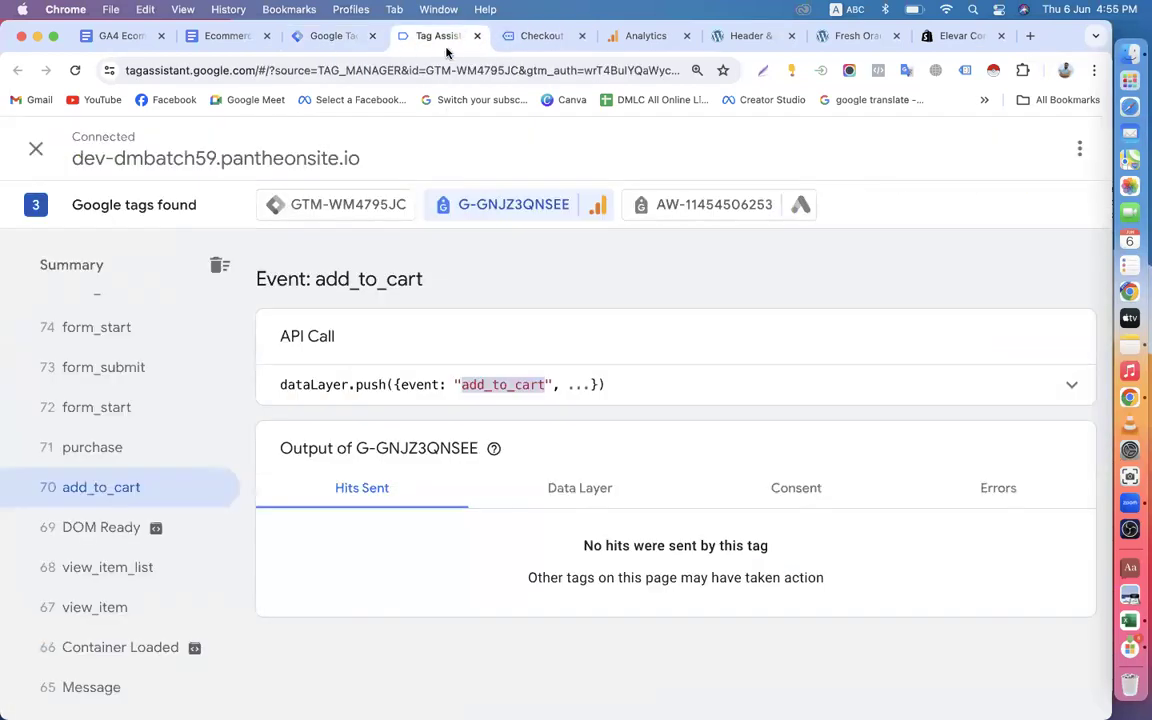
{"action": "left_click", "coordinate": [145, 447]}
{"action": "double_click", "coordinate": [413, 386]}
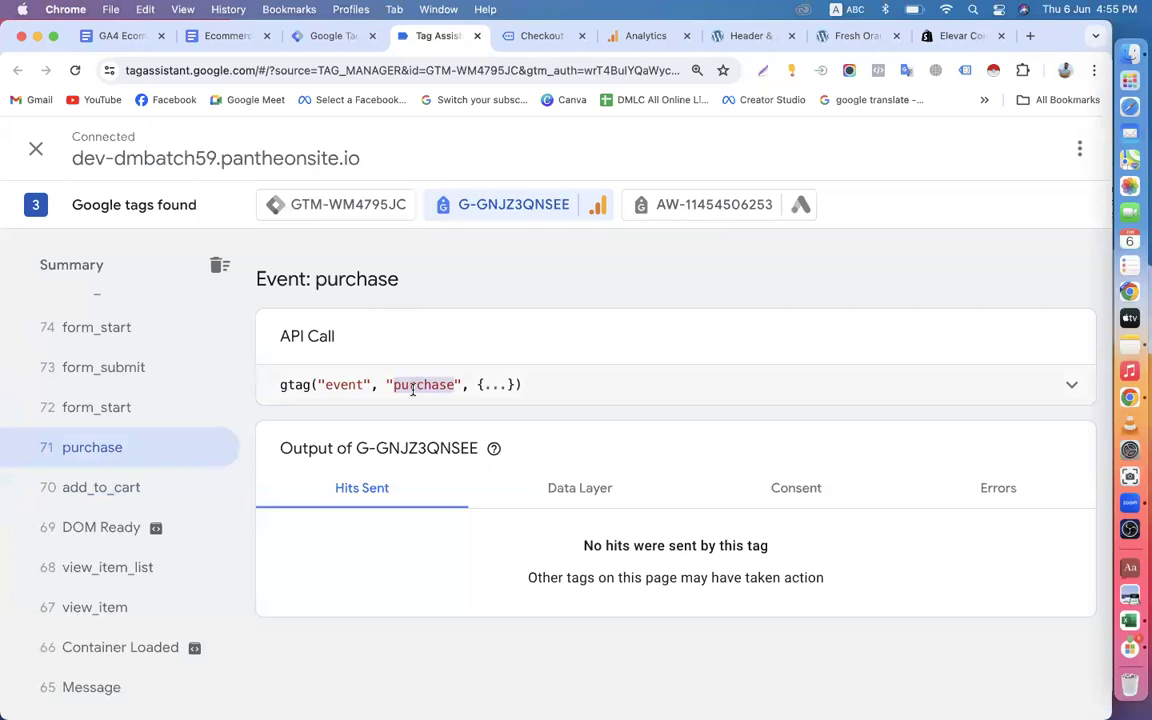
{"action": "left_click", "coordinate": [1130, 345]}
{"action": "key", "text": "super+v"}
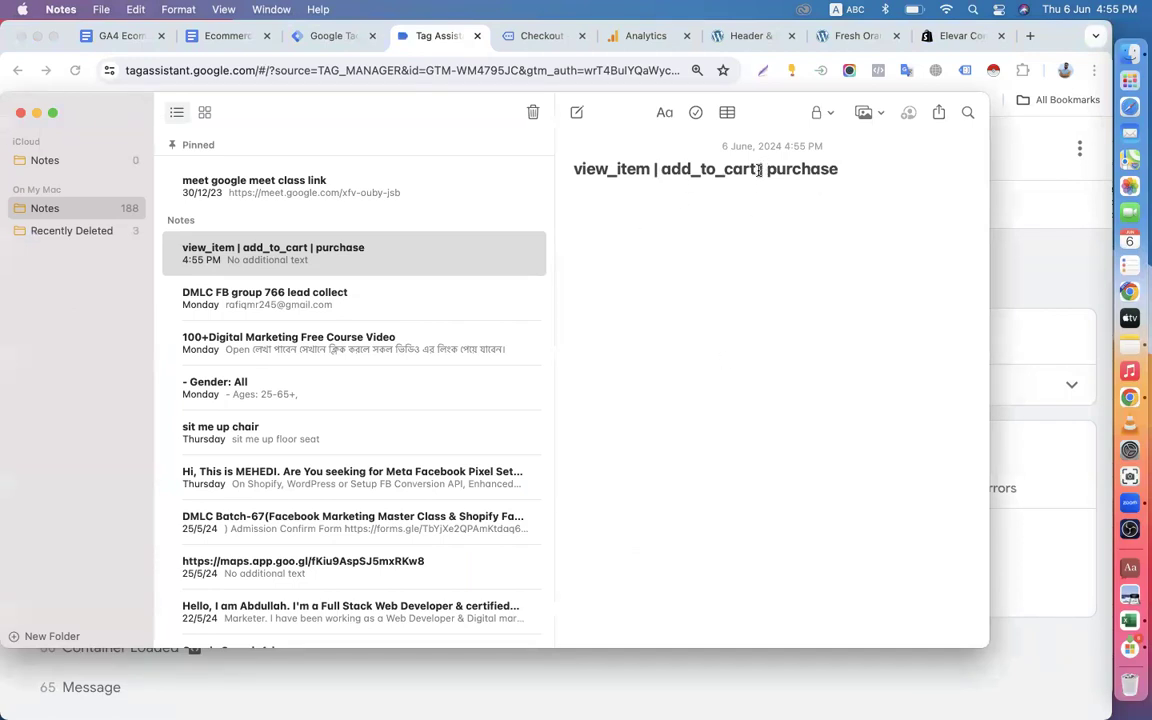
{"action": "key", "text": "BackSpace"}
Cut purchase from the note and paste it over gtm4wp.orderCompletedEEC under EEC Purchase in the ecommerce tracking guide.
{"action": "left_click", "coordinate": [211, 45]}
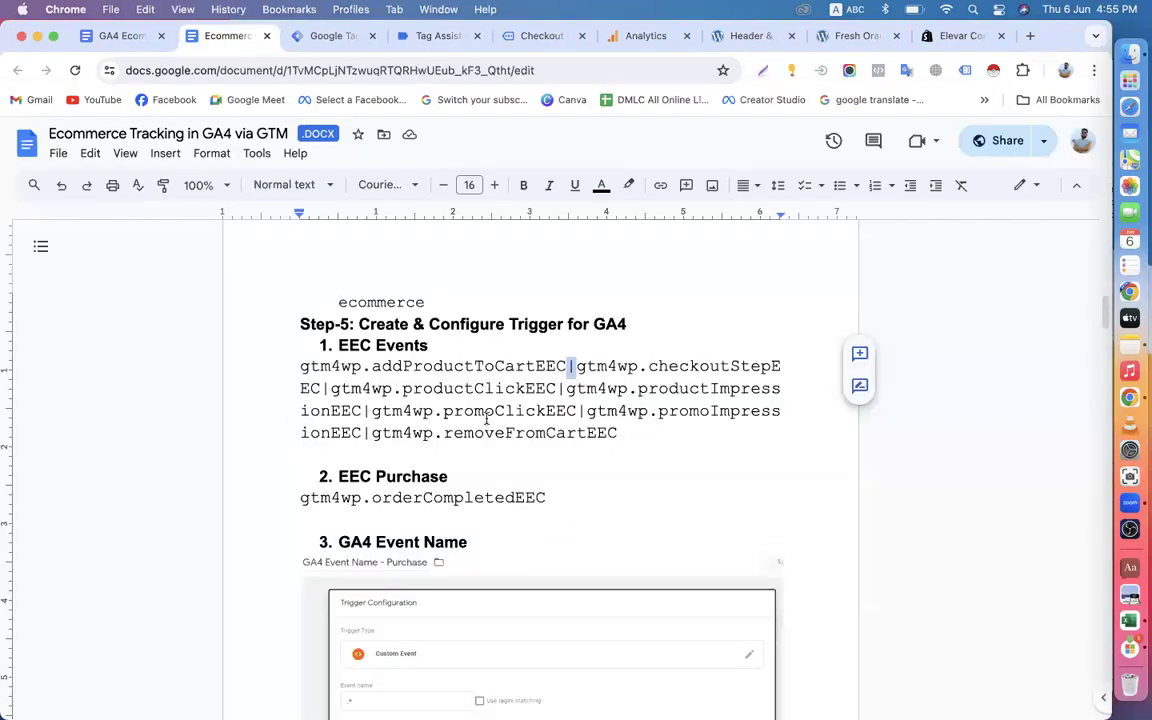
{"action": "left_click", "coordinate": [1130, 345]}
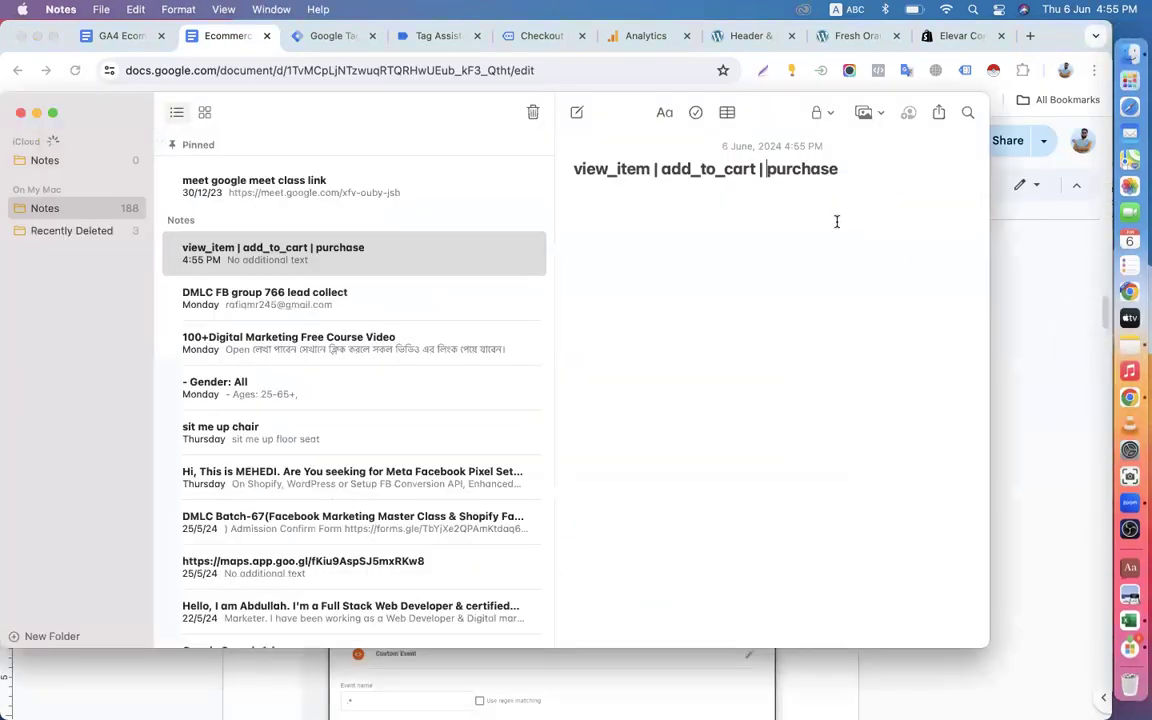
{"action": "left_click_drag", "start_coordinate": [766, 170], "coordinate": [866, 172]}
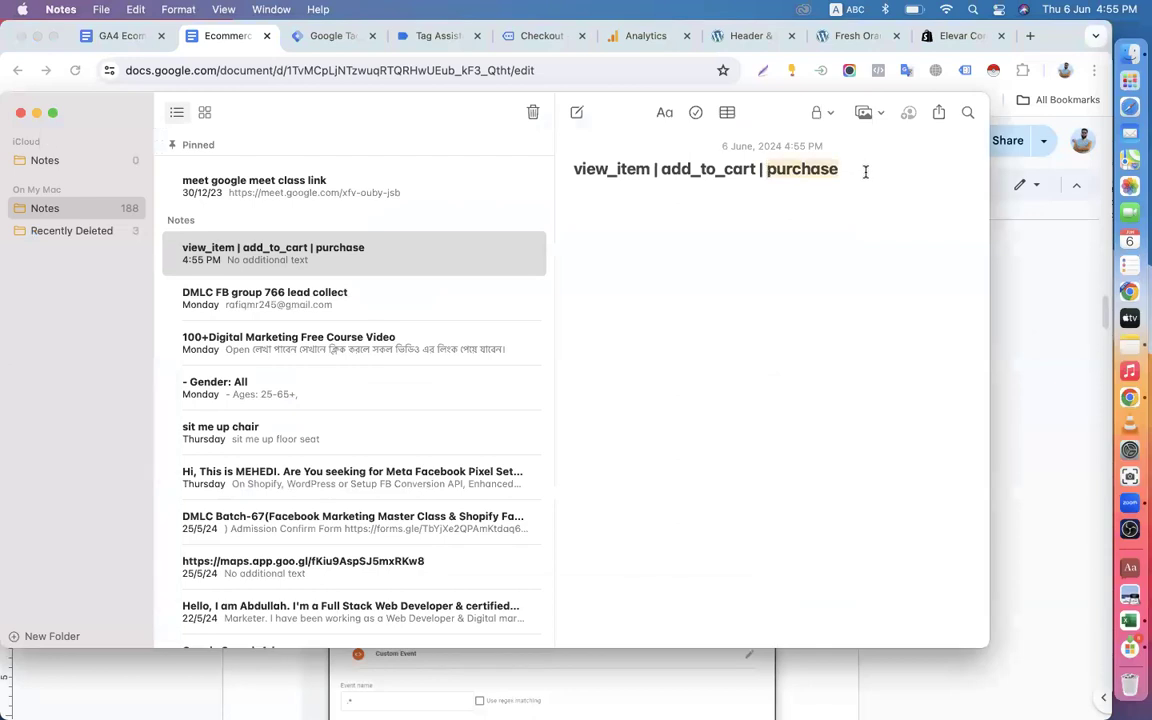
{"action": "key", "text": "cmd+x"}
{"action": "left_click", "coordinate": [332, 36]}
{"action": "left_click", "coordinate": [230, 40]}
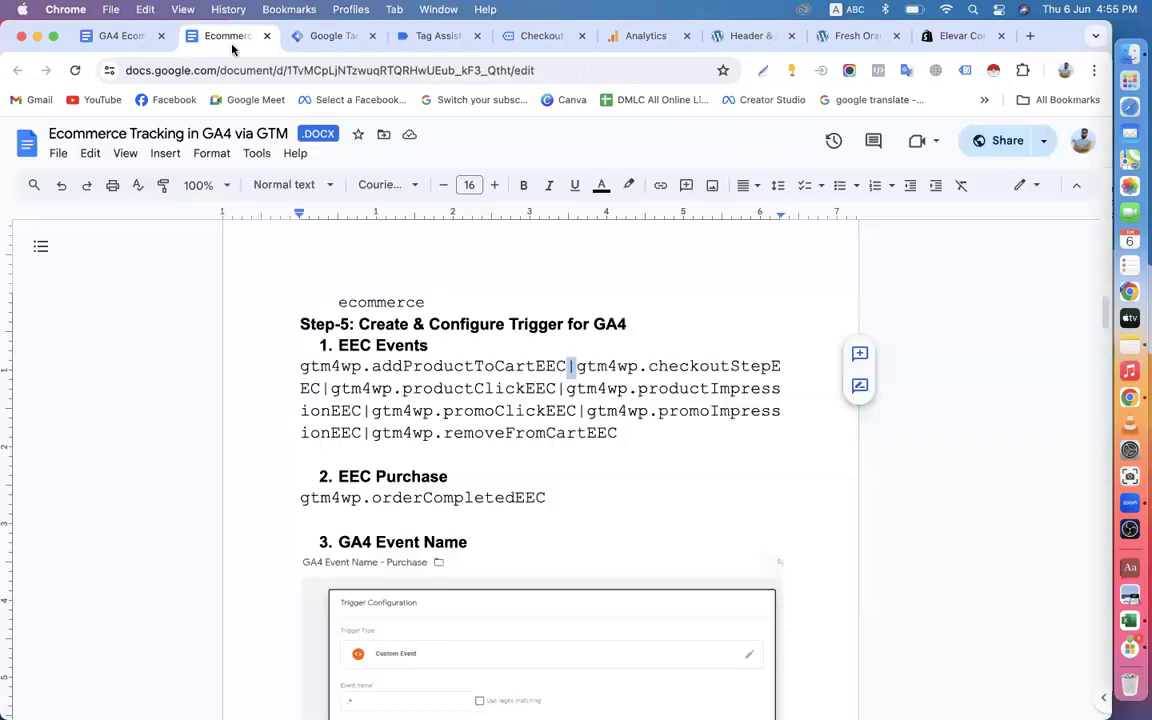
{"action": "left_click", "coordinate": [548, 497]}
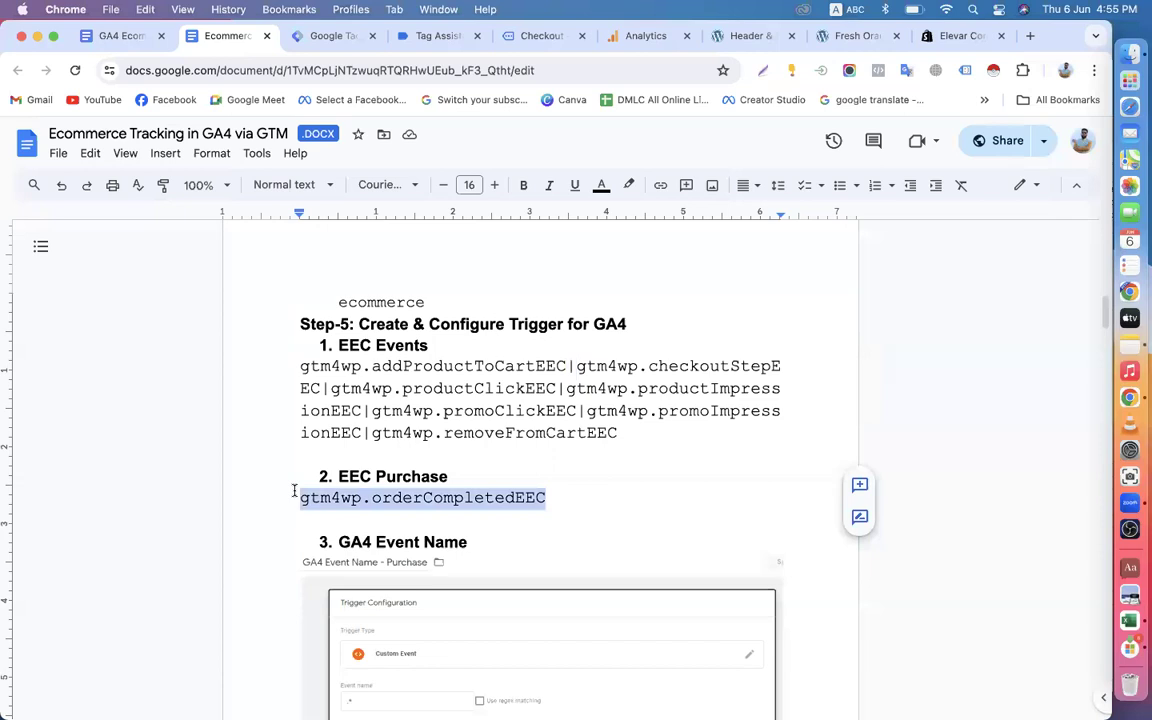
{"action": "key", "text": "super+v"}
{"action": "key", "text": "BackSpace"}
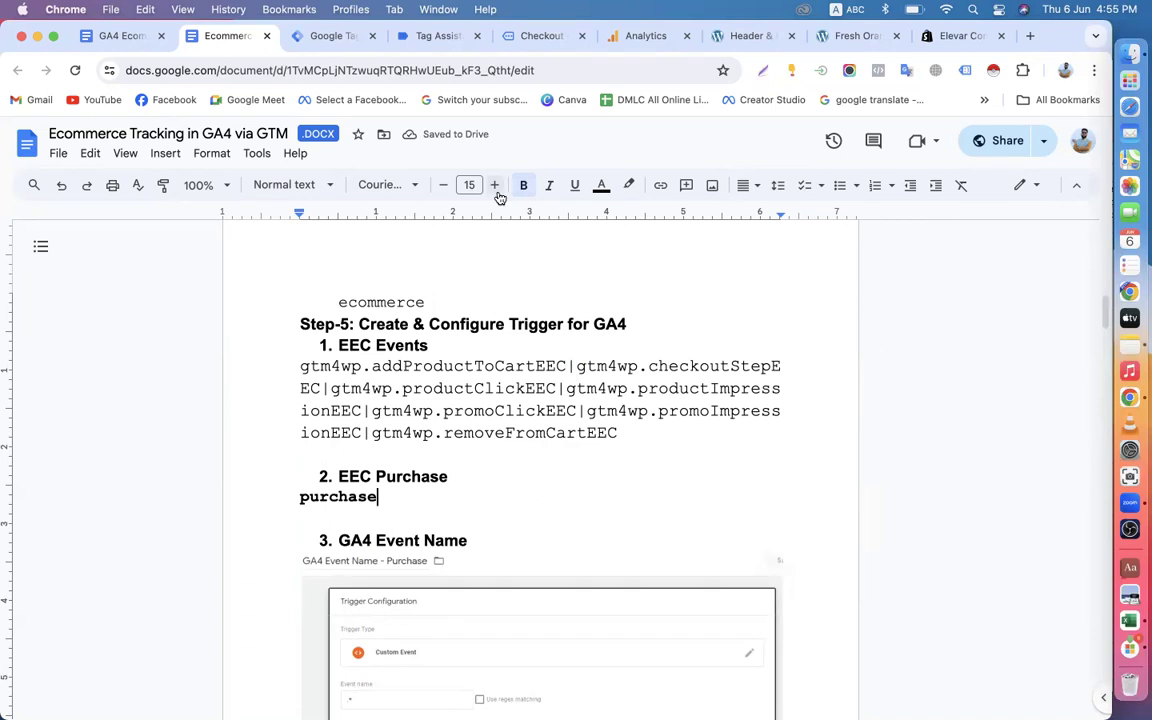
Back in Tag Assistant, examine the rest of the timeline down to event 1 for further ecommerce event names.
{"action": "left_click", "coordinate": [435, 38]}
{"action": "scroll", "coordinate": [105, 500], "scroll_direction": "down", "scroll_amount": 3}
{"action": "scroll", "coordinate": [100, 513], "scroll_direction": "down", "scroll_amount": 10}
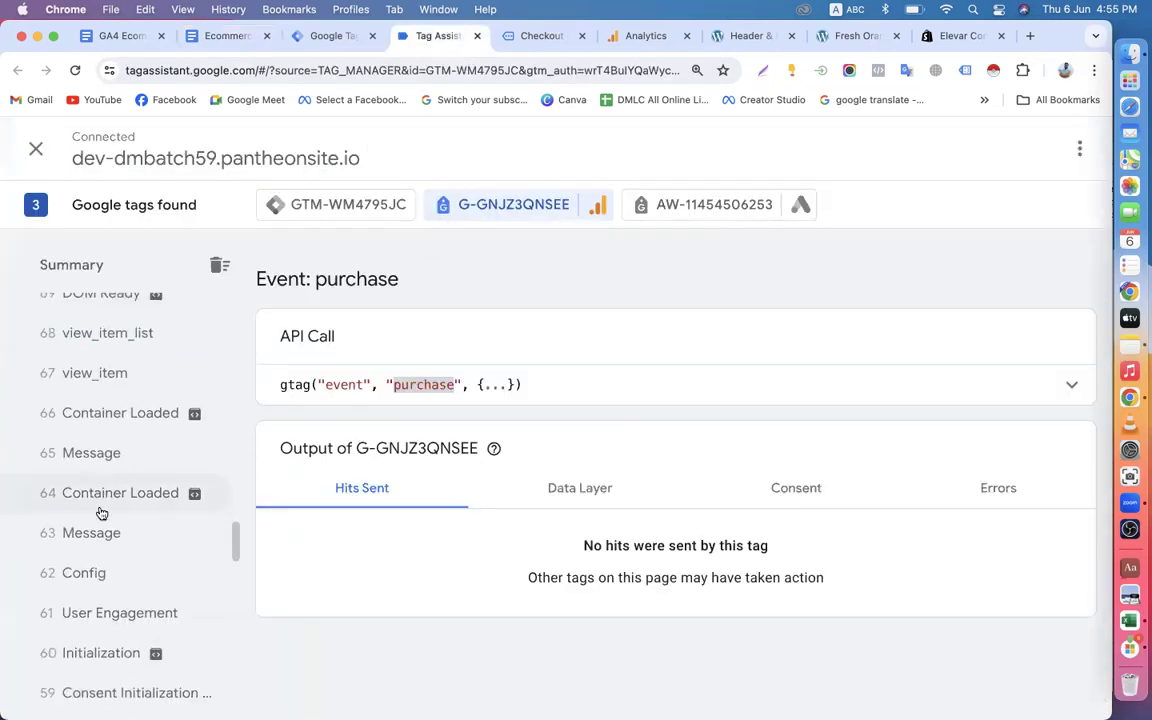
{"action": "scroll", "coordinate": [110, 530], "scroll_direction": "down", "scroll_amount": 12}
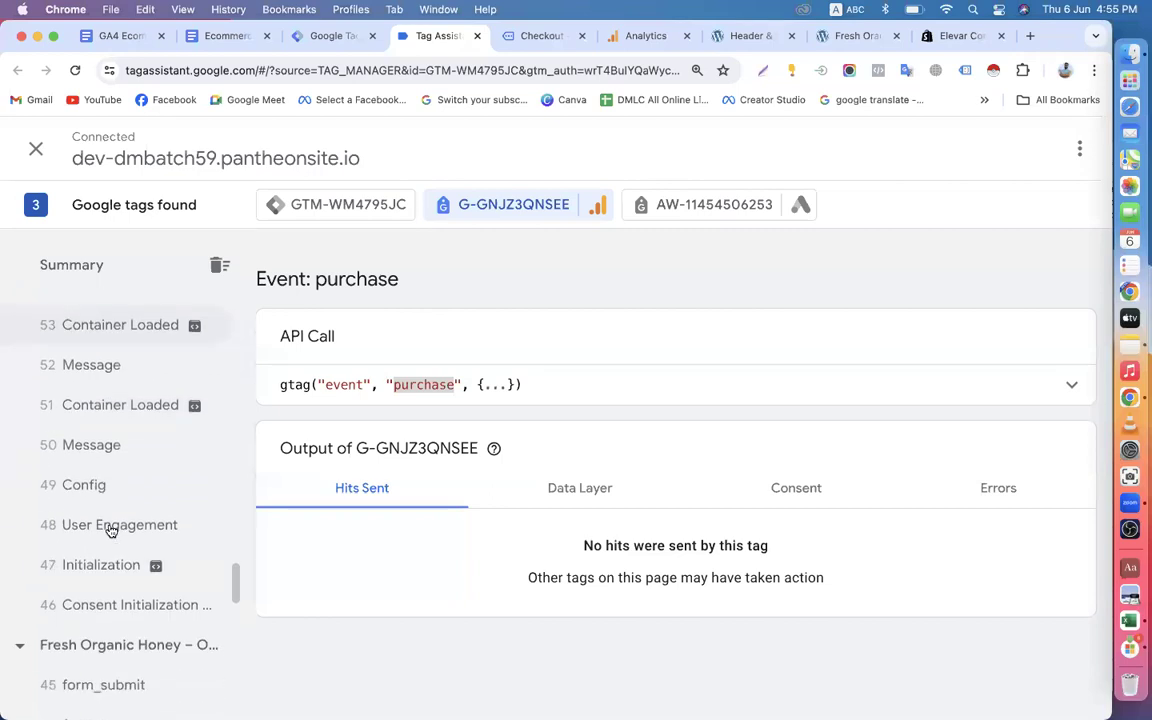
{"action": "scroll", "coordinate": [133, 499], "scroll_direction": "down", "scroll_amount": 12}
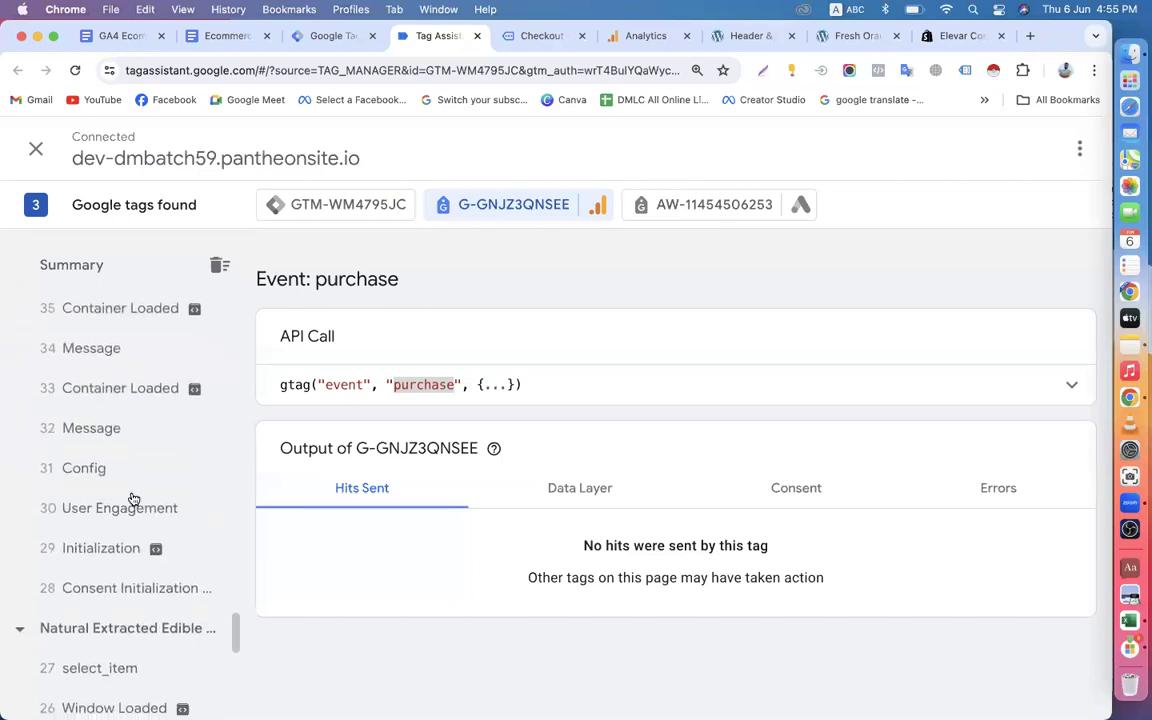
{"action": "scroll", "coordinate": [128, 532], "scroll_direction": "down", "scroll_amount": 12}
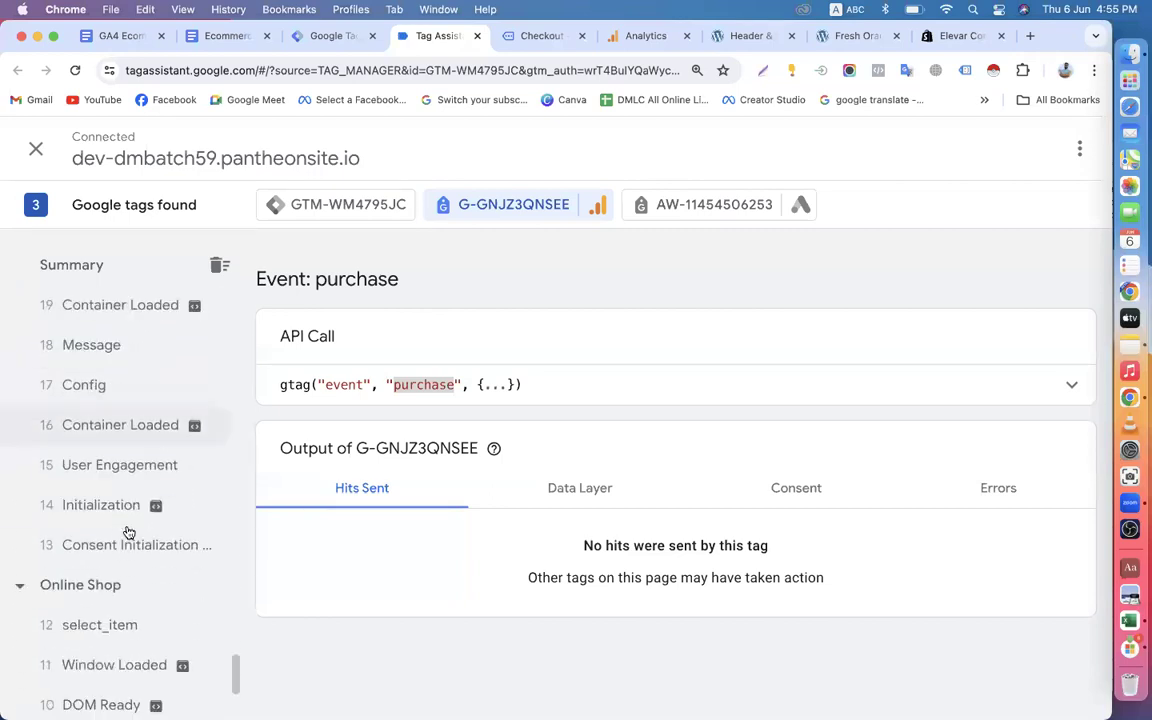
{"action": "scroll", "coordinate": [105, 527], "scroll_direction": "down", "scroll_amount": 3}
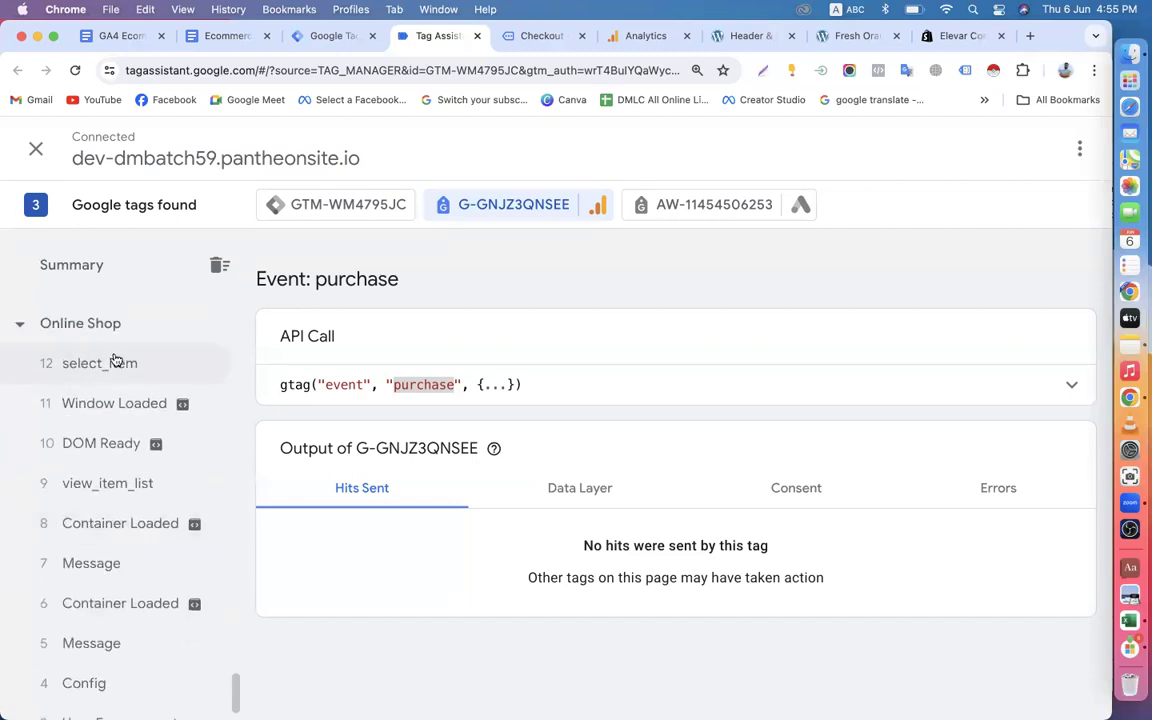
{"action": "scroll", "coordinate": [120, 510], "scroll_direction": "down", "scroll_amount": 2}
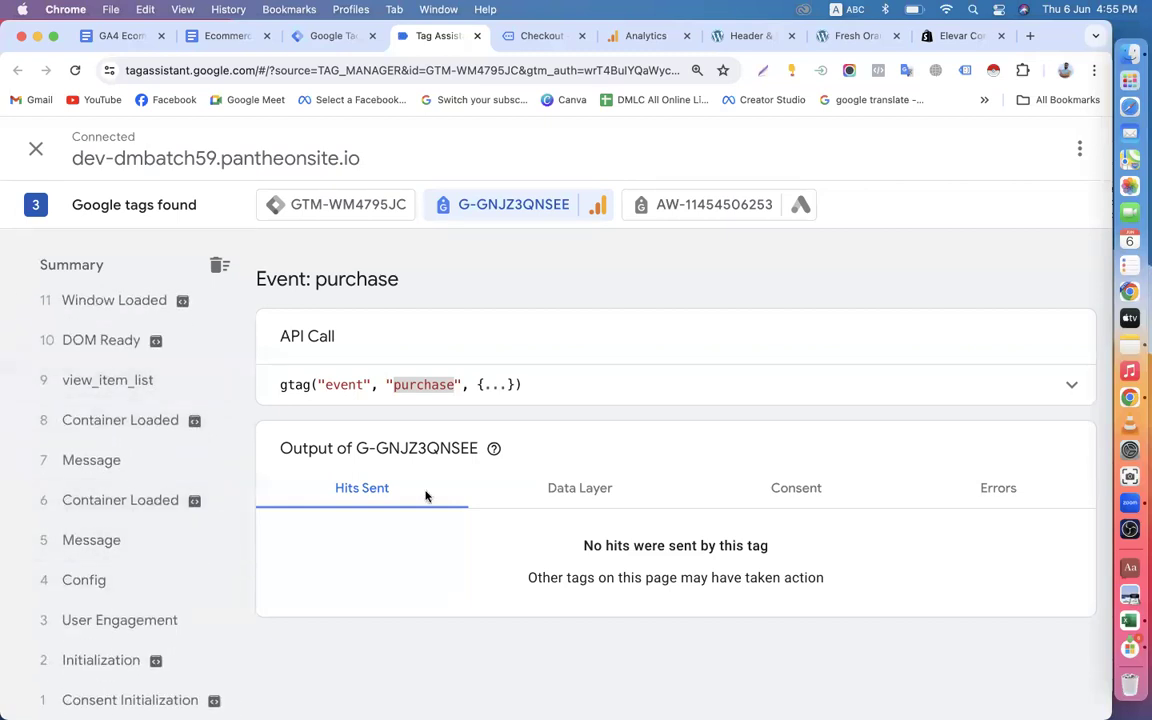
Cut the event list "view_item | add_to_cart" from the note in Notes and return to the browser.
{"action": "left_click", "coordinate": [1125, 338]}
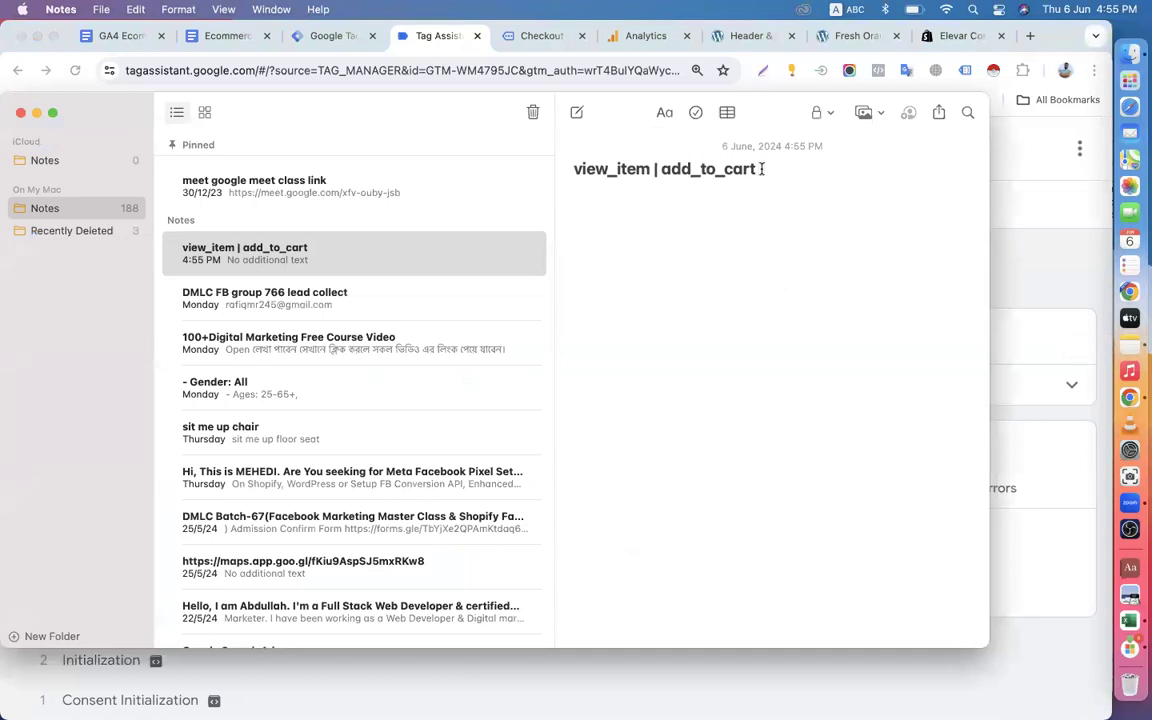
{"action": "left_click_drag", "start_coordinate": [757, 169], "coordinate": [567, 169]}
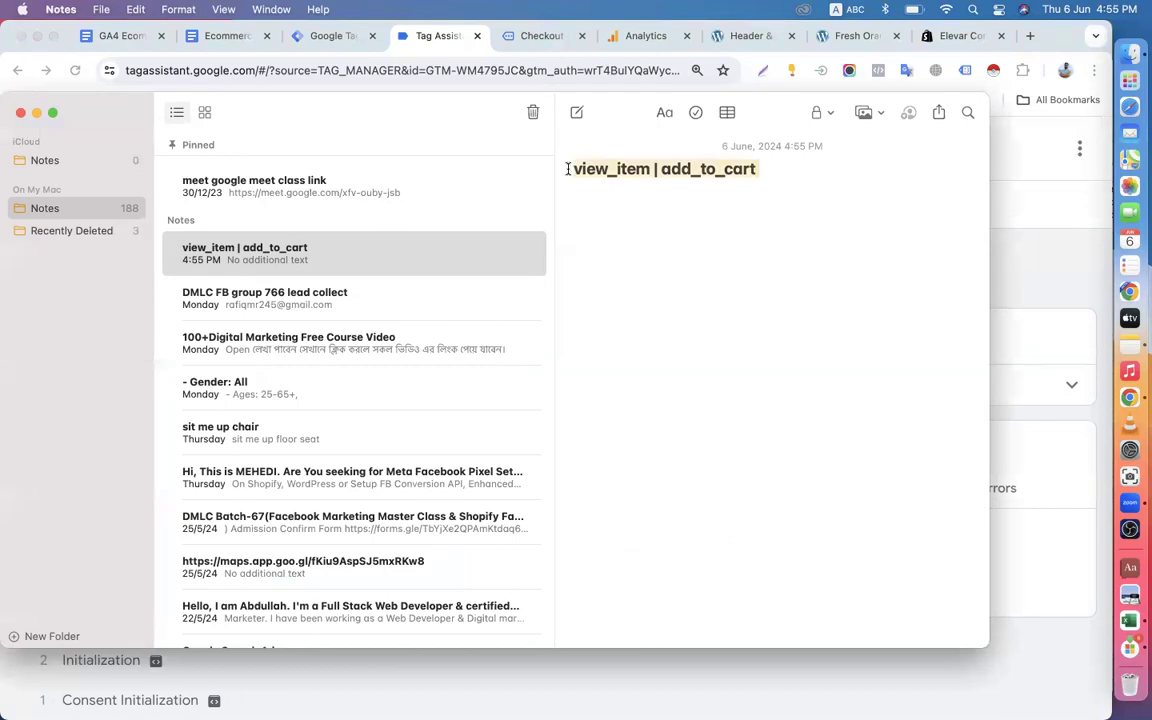
{"action": "key", "text": "BackSpace"}
{"action": "left_click", "coordinate": [208, 37]}
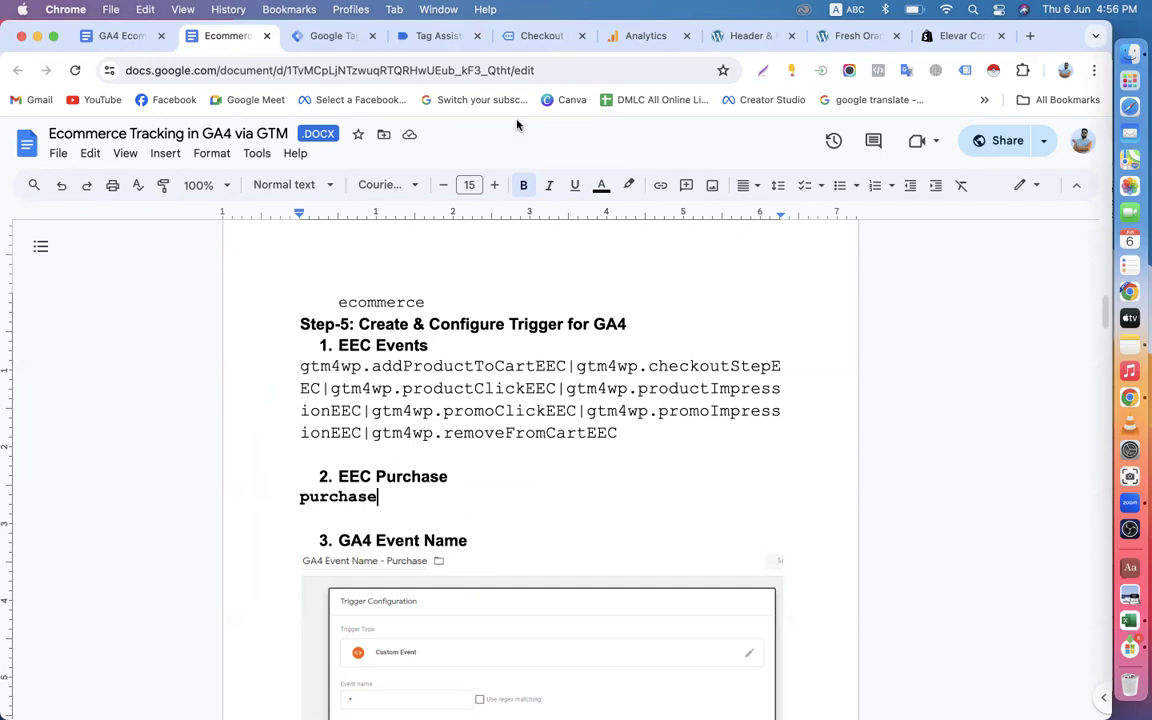
{"action": "left_click", "coordinate": [430, 38]}
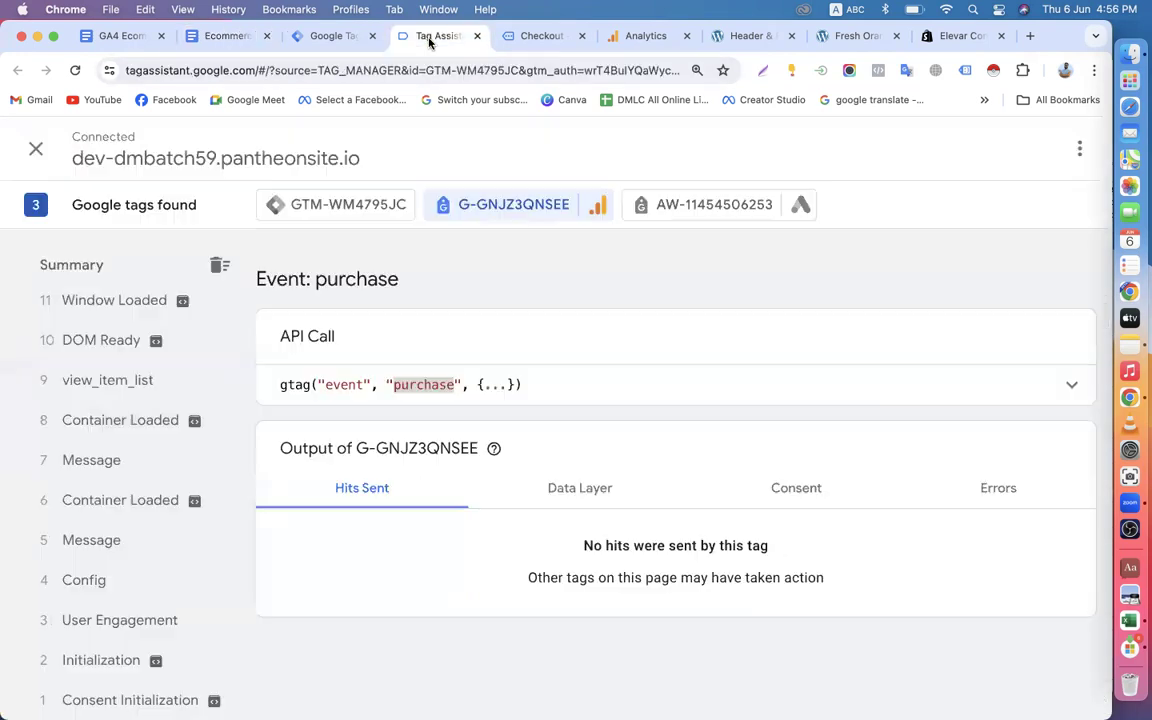
In Tag Manager, replace the event name of GA4-EEC-Events-Trigger with "view_item | add_to_cart" and save the trigger.
{"action": "left_click", "coordinate": [334, 38]}
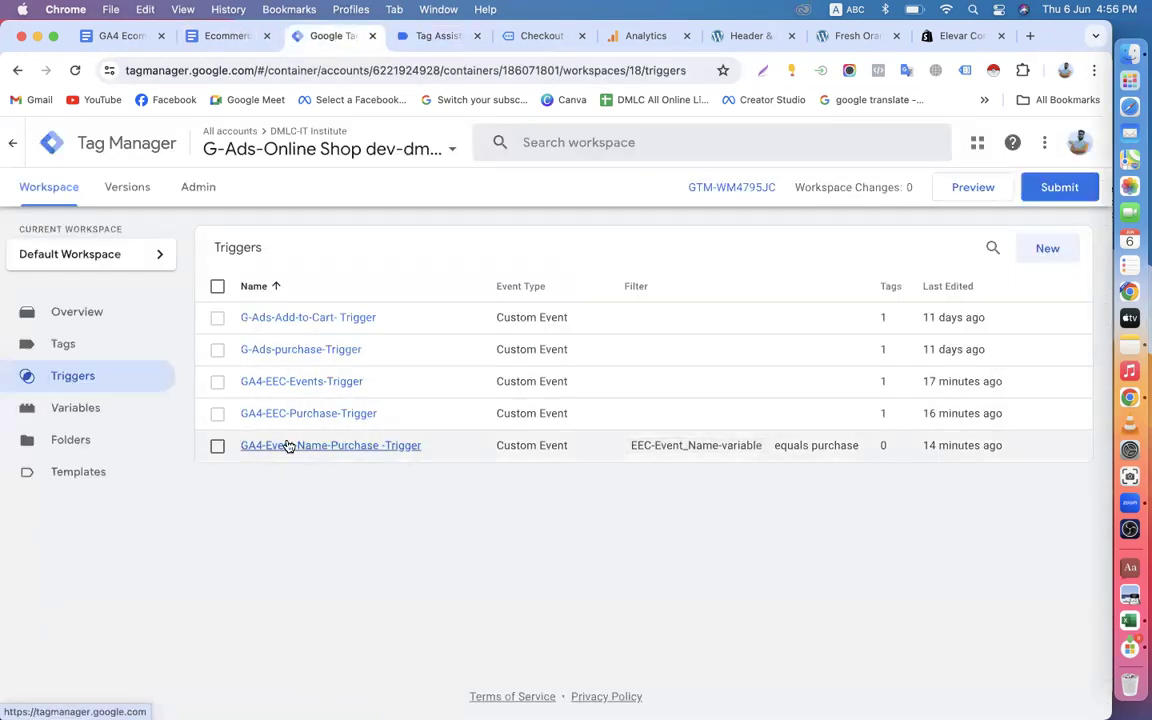
{"action": "left_click", "coordinate": [297, 388]}
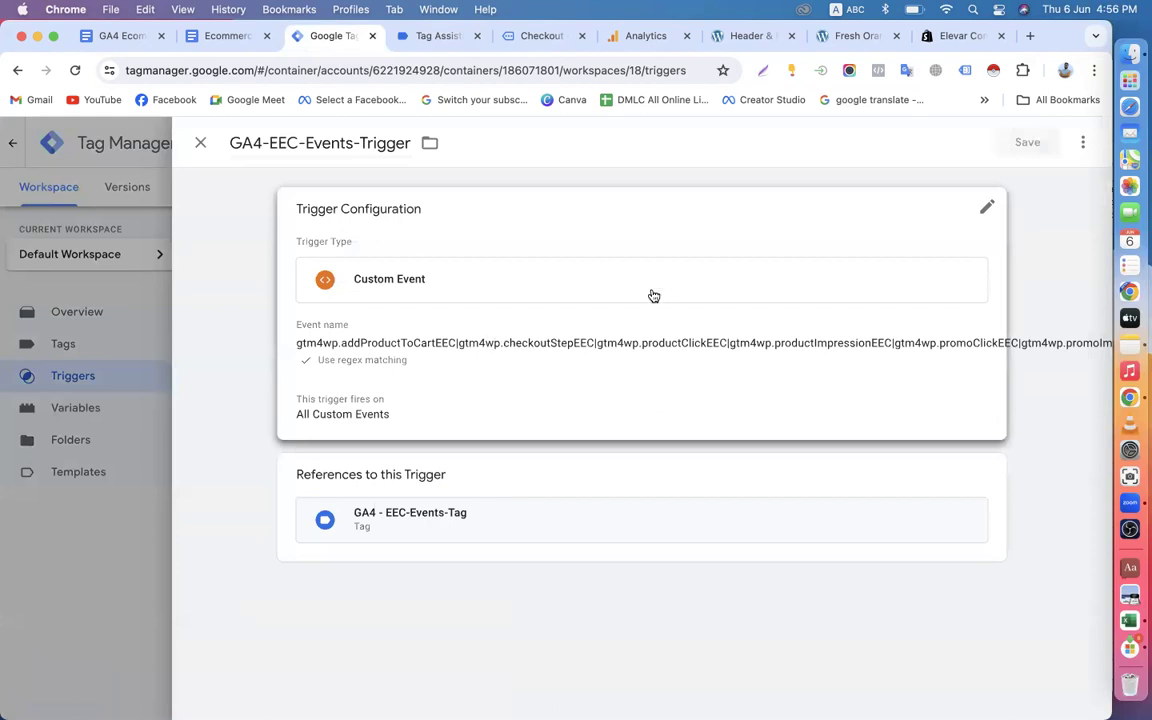
{"action": "left_click", "coordinate": [987, 208]}
{"action": "left_click", "coordinate": [440, 370]}
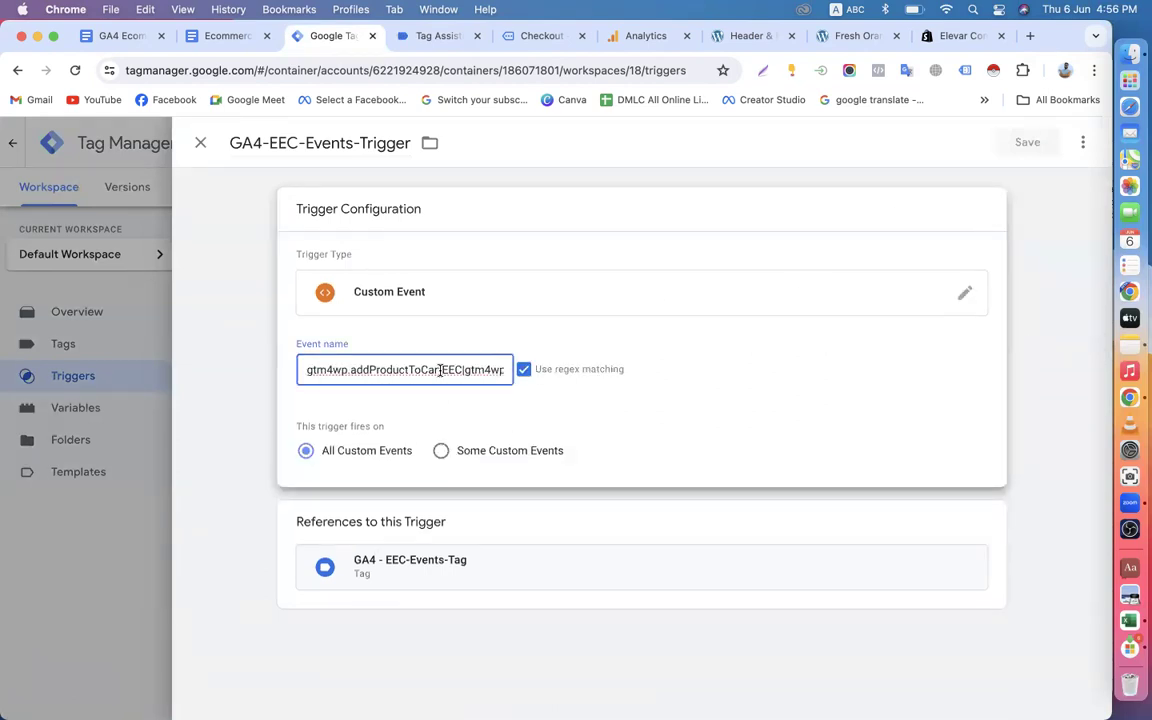
{"action": "key", "text": "super+a"}
{"action": "key", "text": "super+v"}
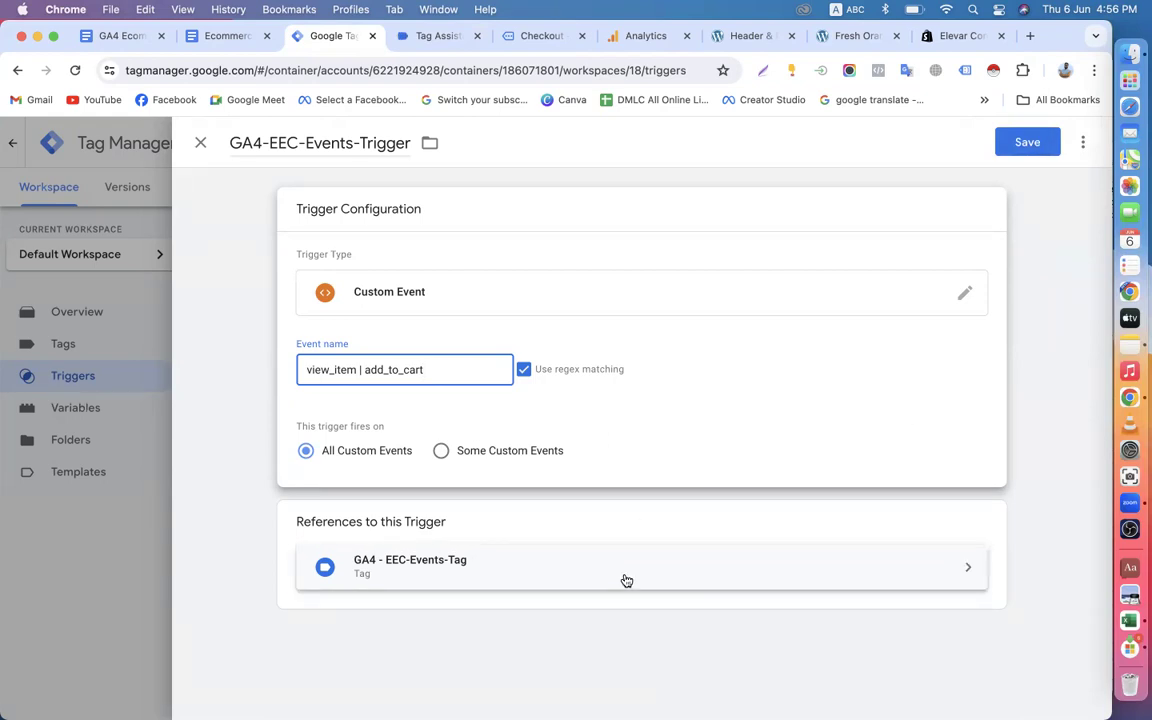
{"action": "left_click", "coordinate": [1036, 141]}
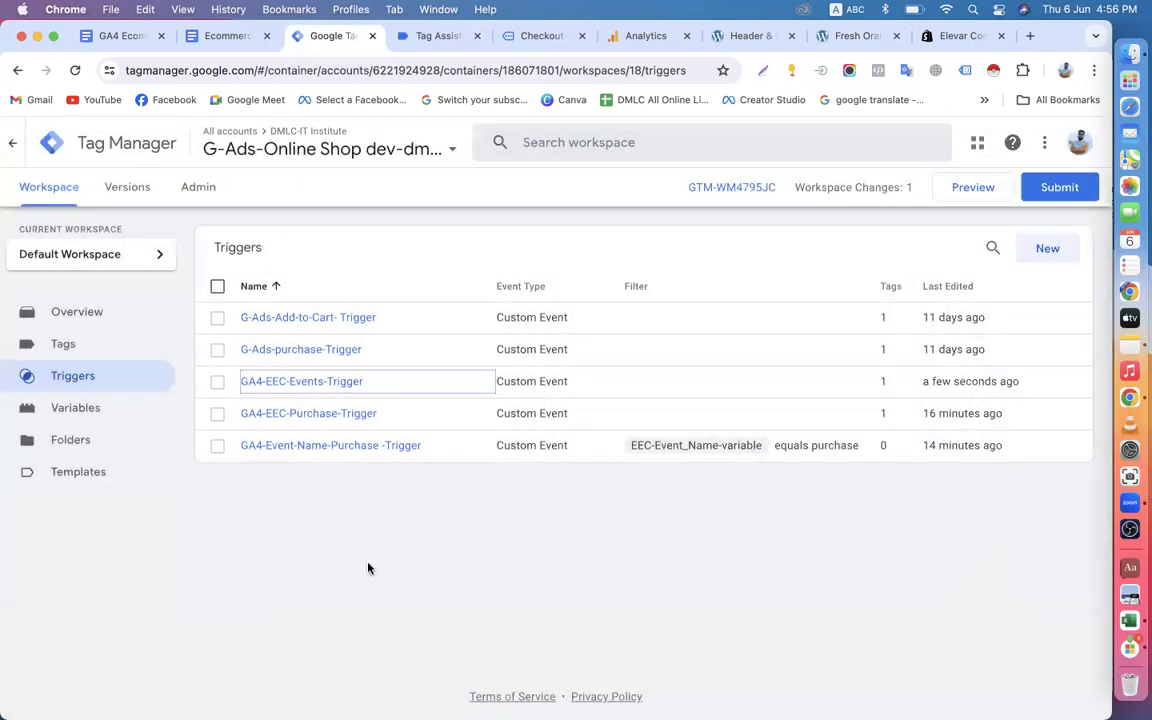
Open GA4-EEC-Purchase-Trigger in Tag Manager and copy the event name purchase from under EEC Purchase in the ecommerce tracking guide.
{"action": "left_click", "coordinate": [309, 415]}
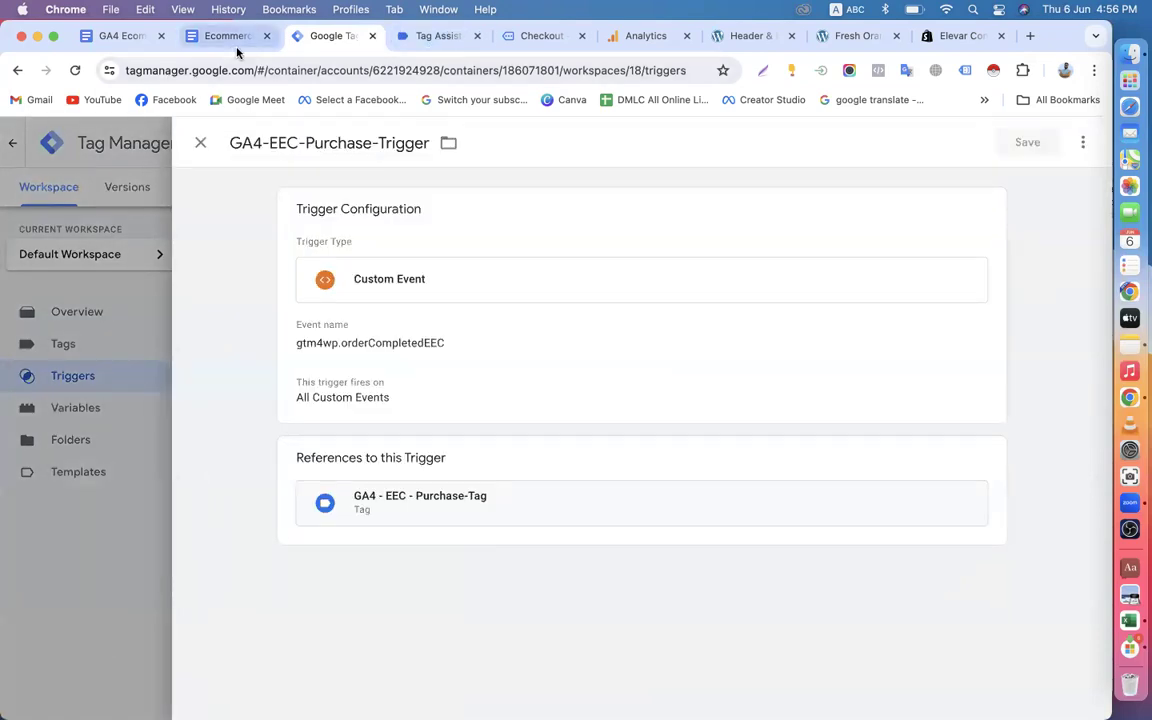
{"action": "left_click", "coordinate": [236, 38]}
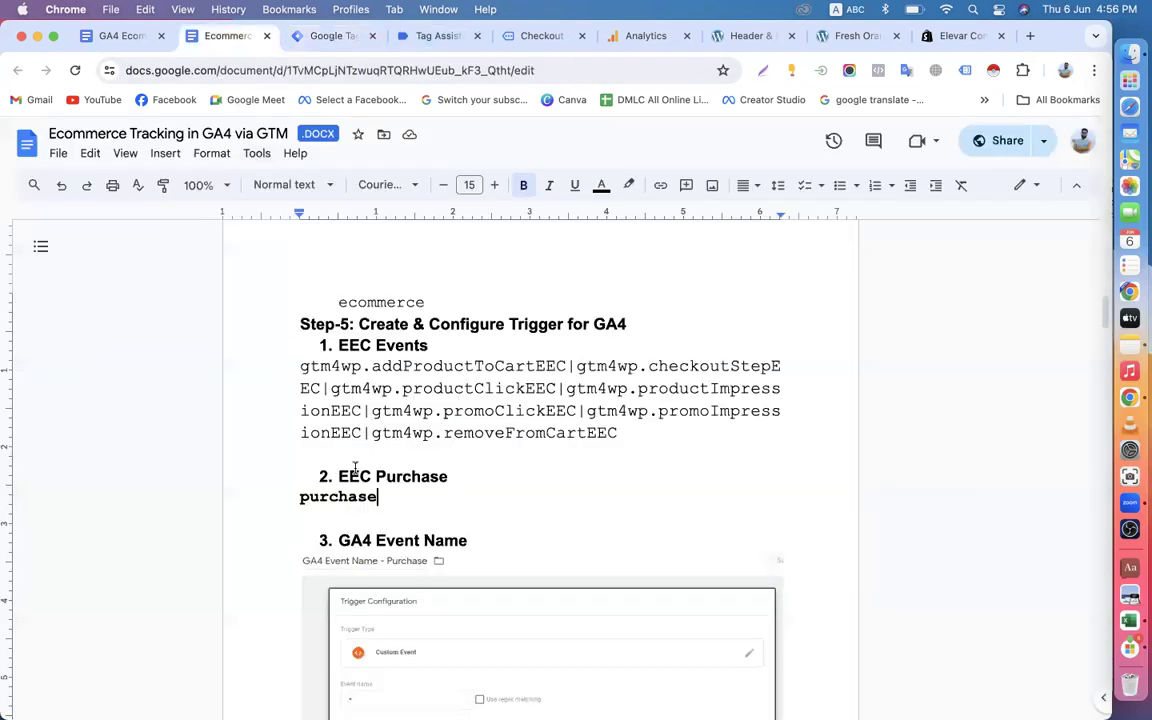
{"action": "left_click_drag", "start_coordinate": [376, 497], "coordinate": [313, 494]}
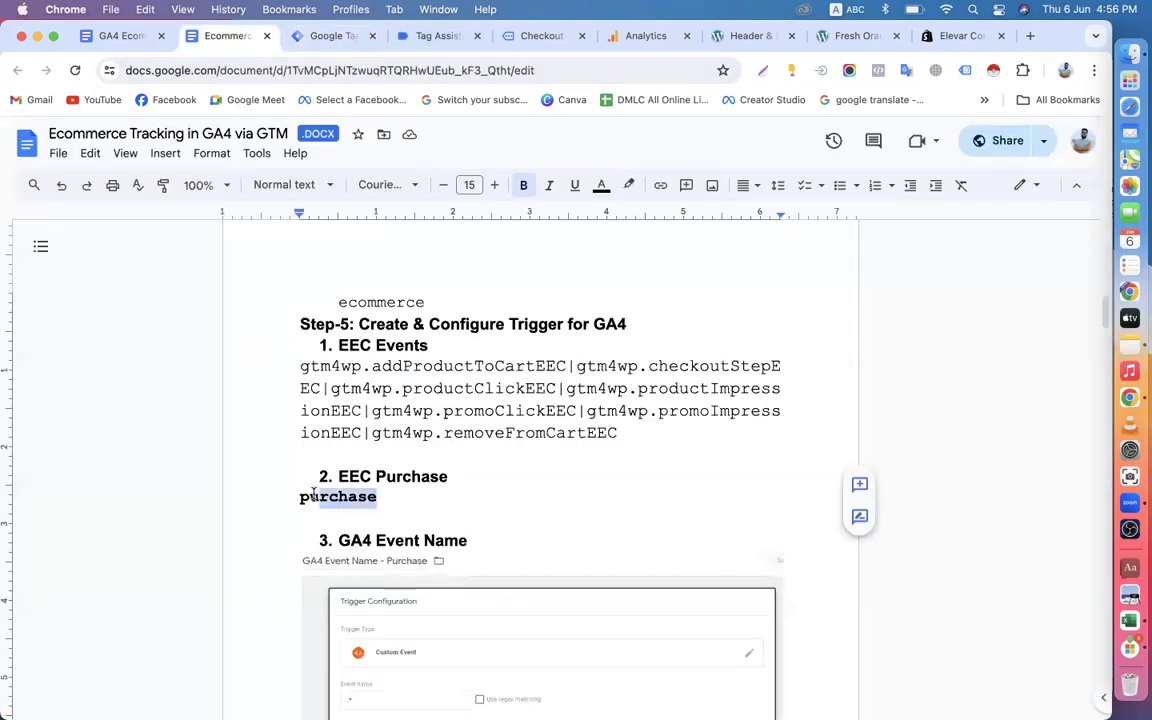
{"action": "right_click", "coordinate": [328, 495]}
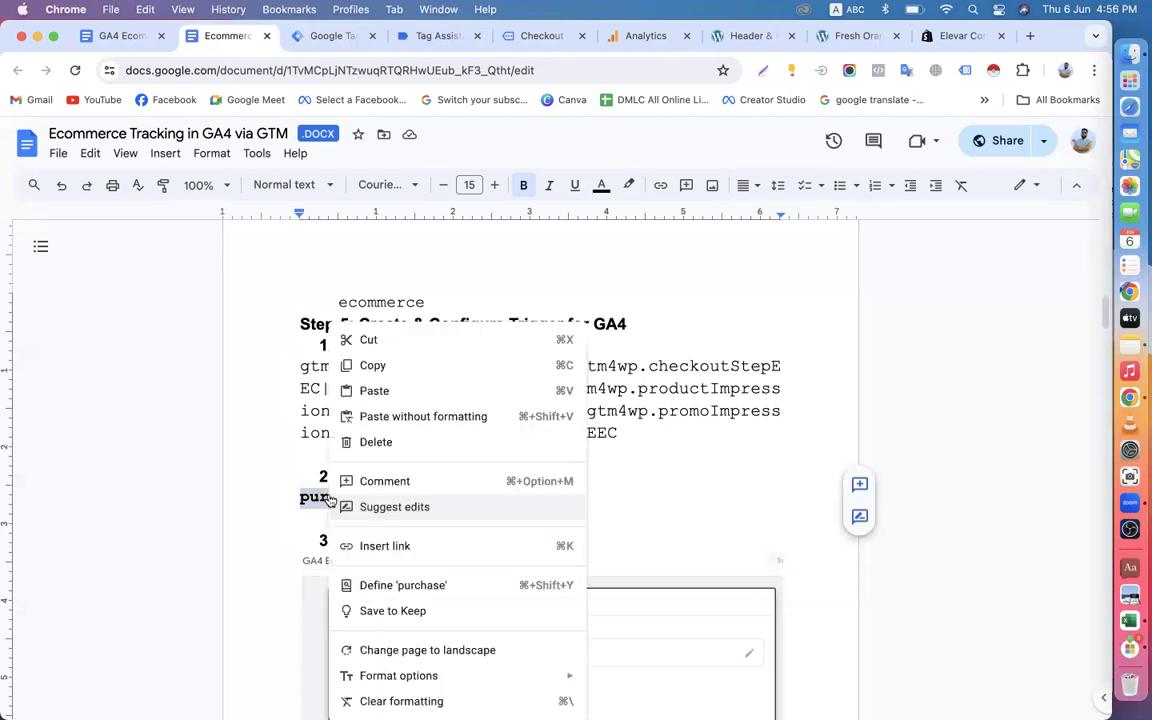
{"action": "left_click", "coordinate": [365, 366]}
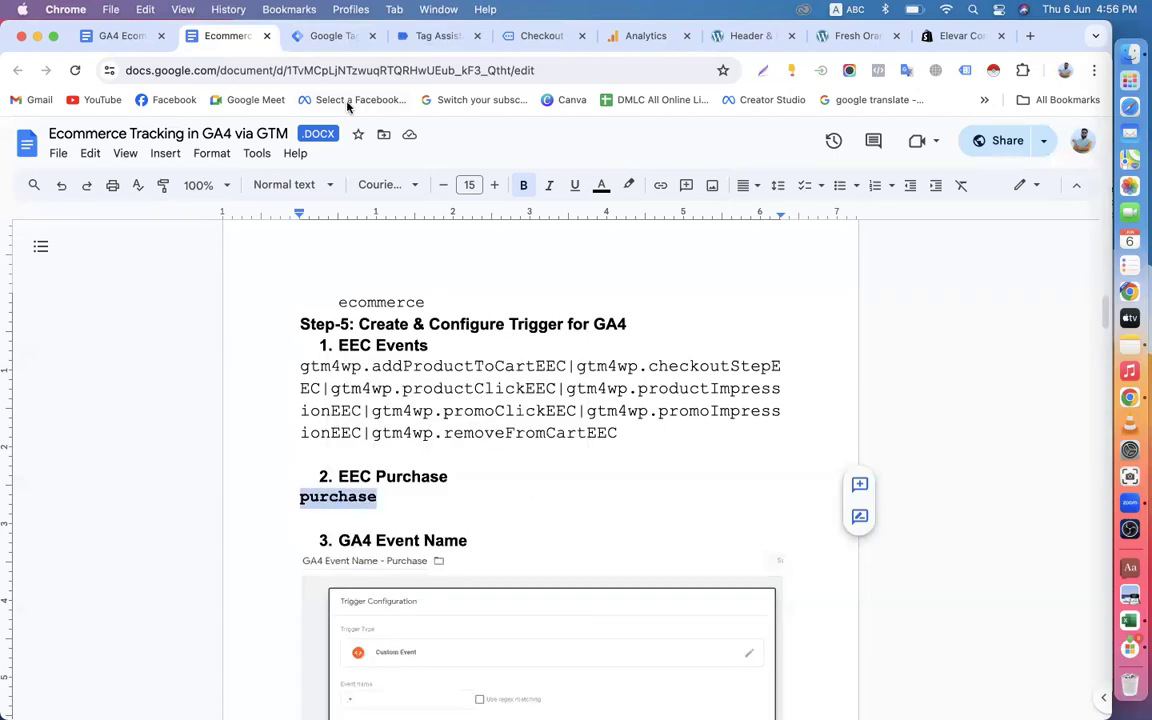
Replace the event name of GA4-EEC-Purchase-Trigger with purchase and save the trigger.
{"action": "left_click", "coordinate": [325, 36]}
{"action": "left_click", "coordinate": [984, 213]}
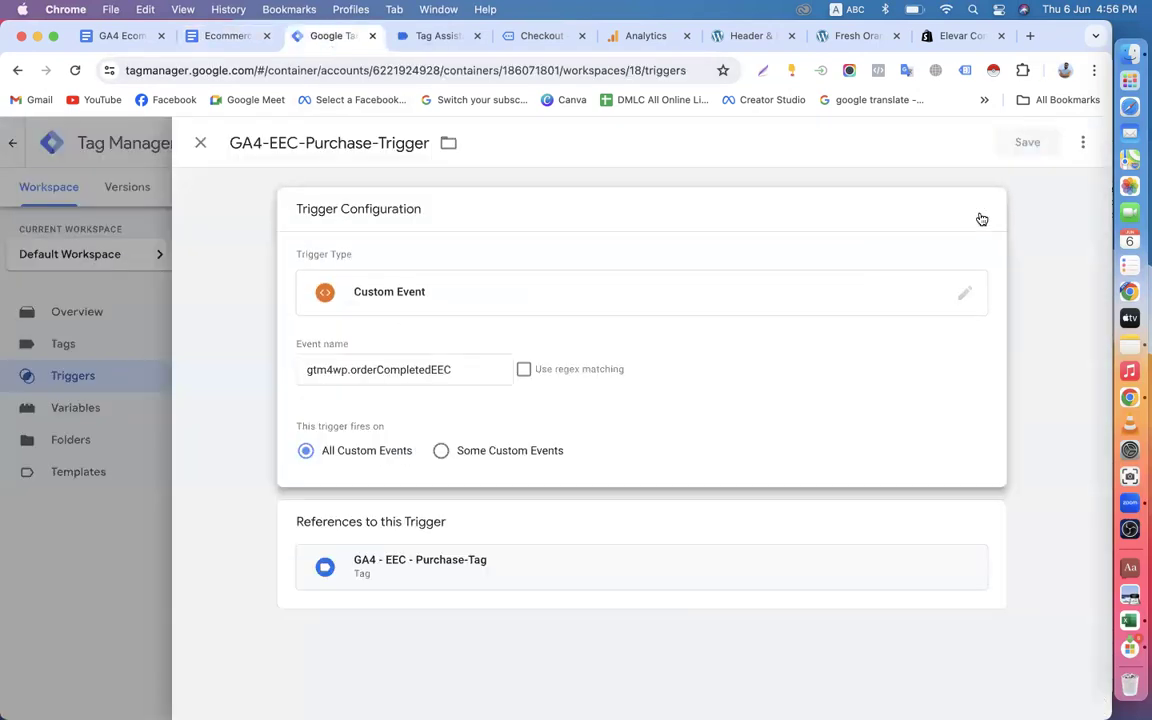
{"action": "left_click_drag", "start_coordinate": [452, 370], "coordinate": [282, 364]}
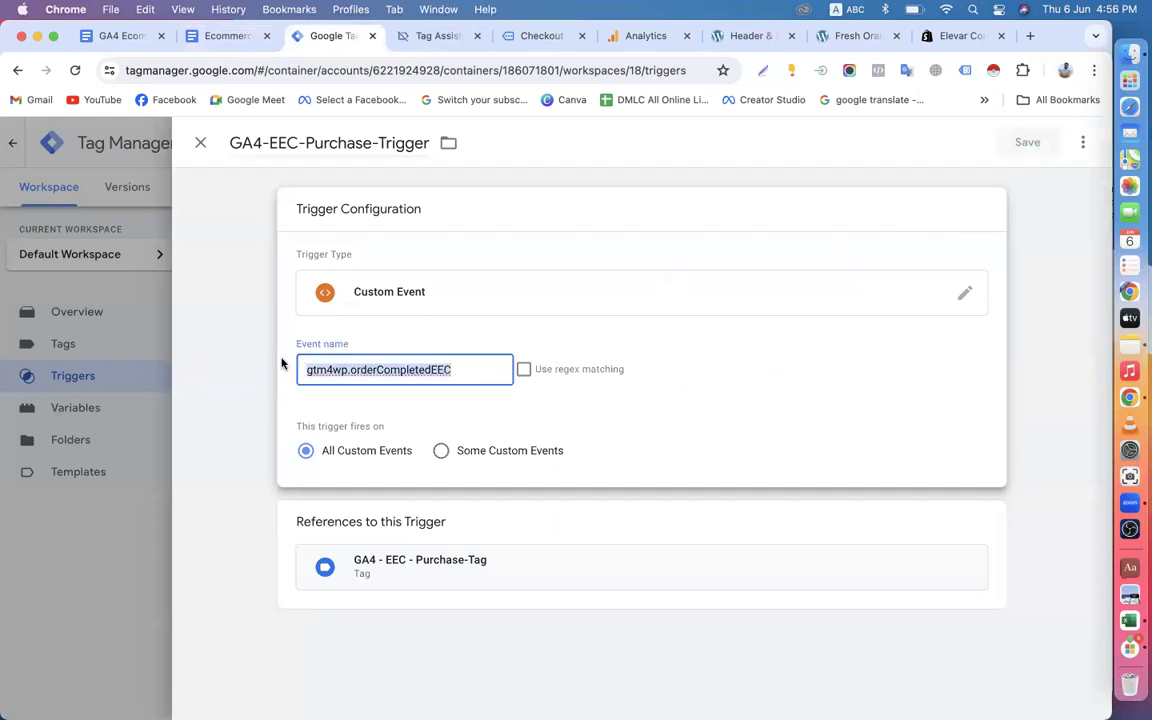
{"action": "type", "text": "purchase"}
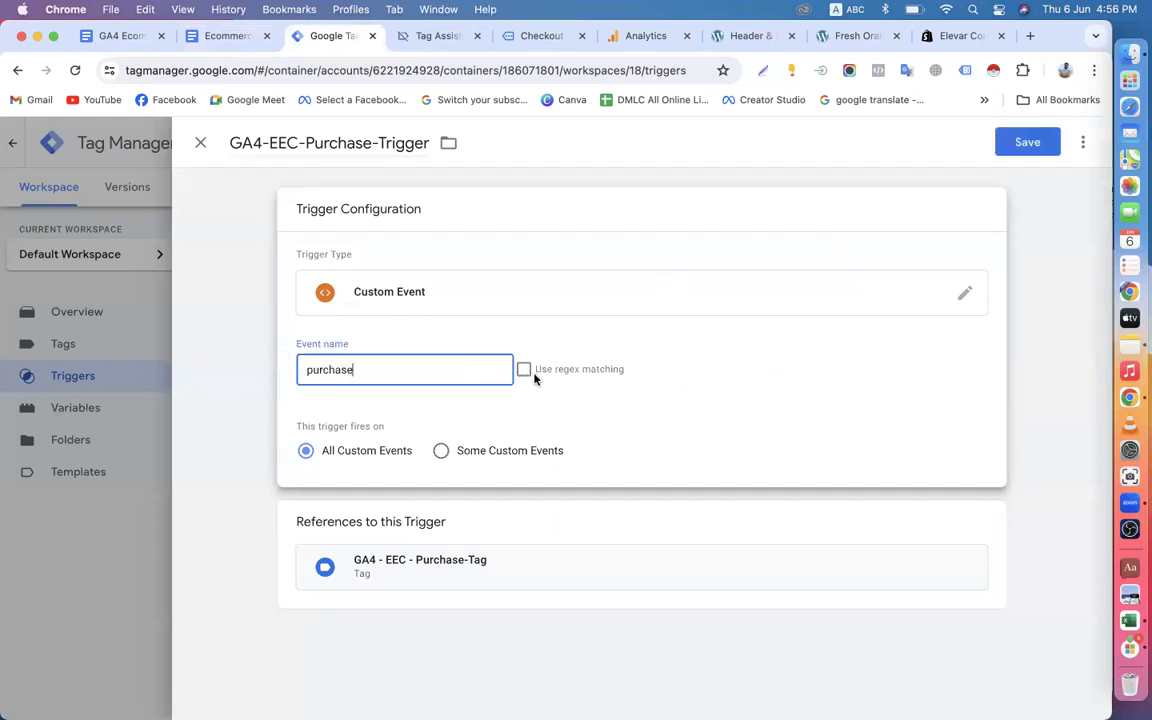
{"action": "left_click", "coordinate": [1030, 155]}
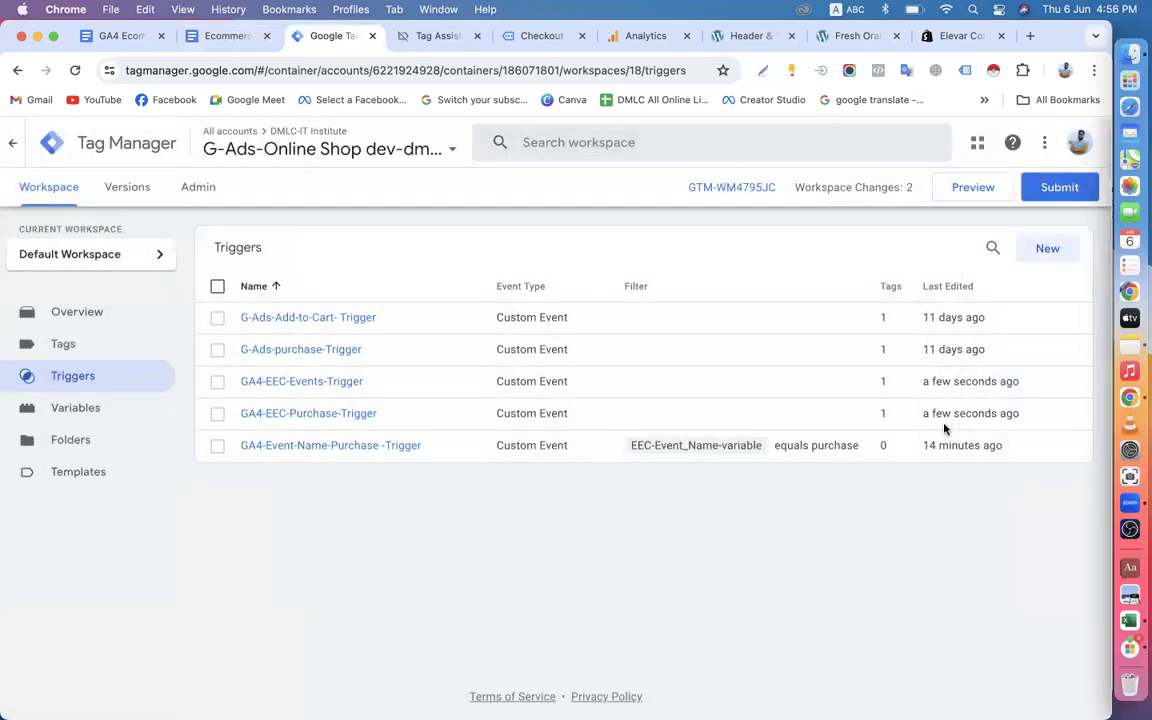
Publish the modified EEC triggers as a new container version without a name or description, and return to the workspace.
{"action": "left_click", "coordinate": [1059, 187]}
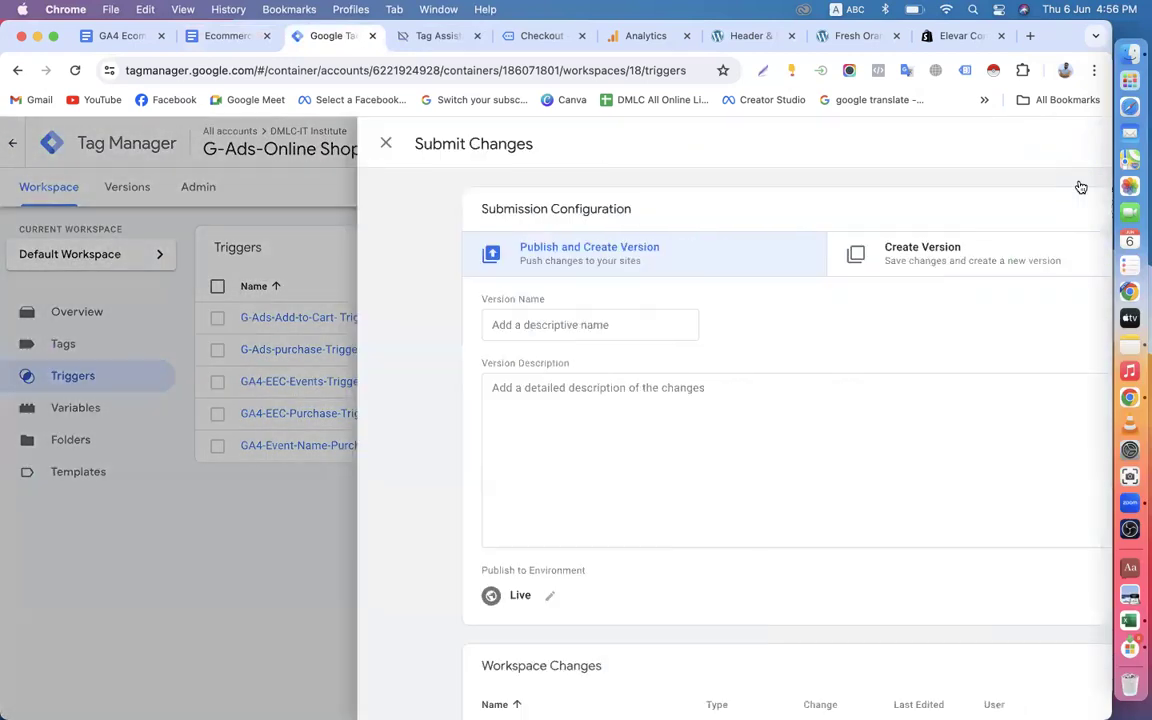
{"action": "left_click", "coordinate": [1042, 148]}
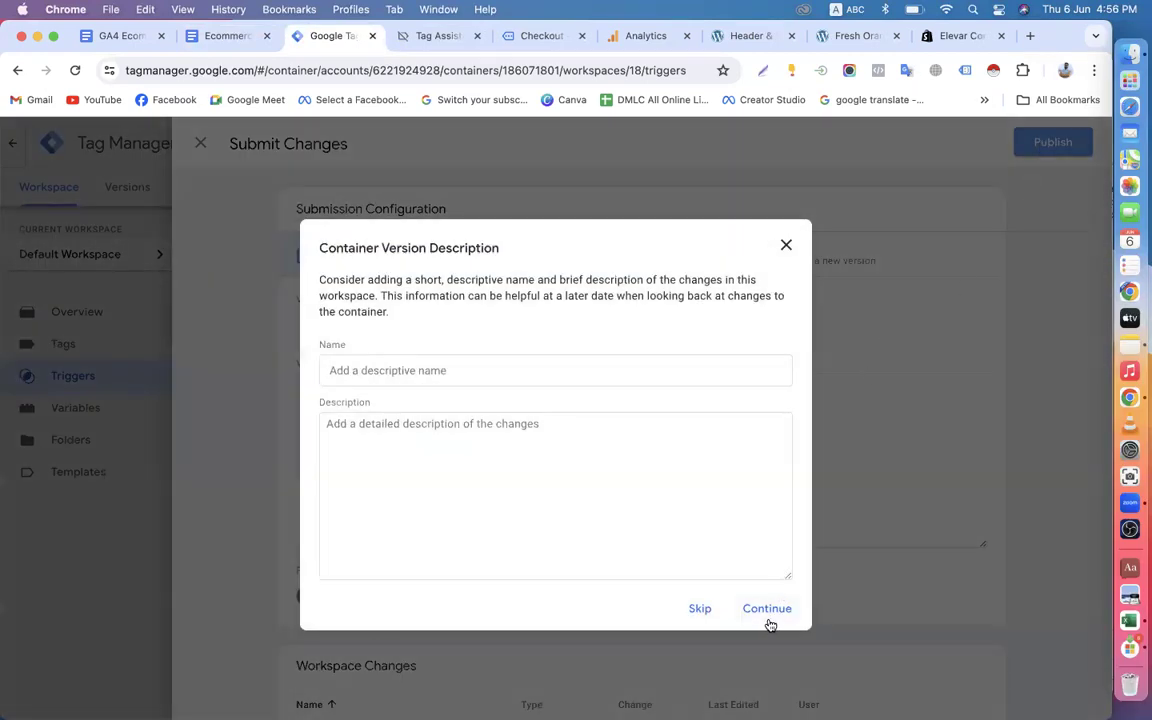
{"action": "left_click", "coordinate": [767, 609]}
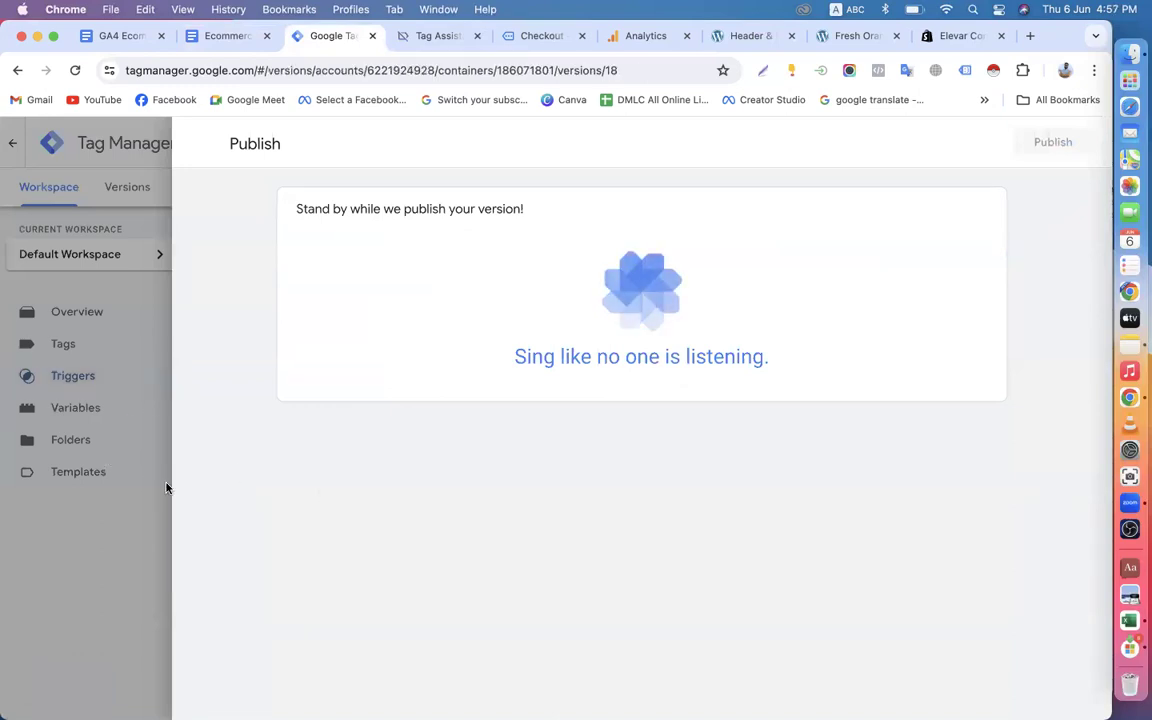
{"action": "left_click", "coordinate": [60, 187]}
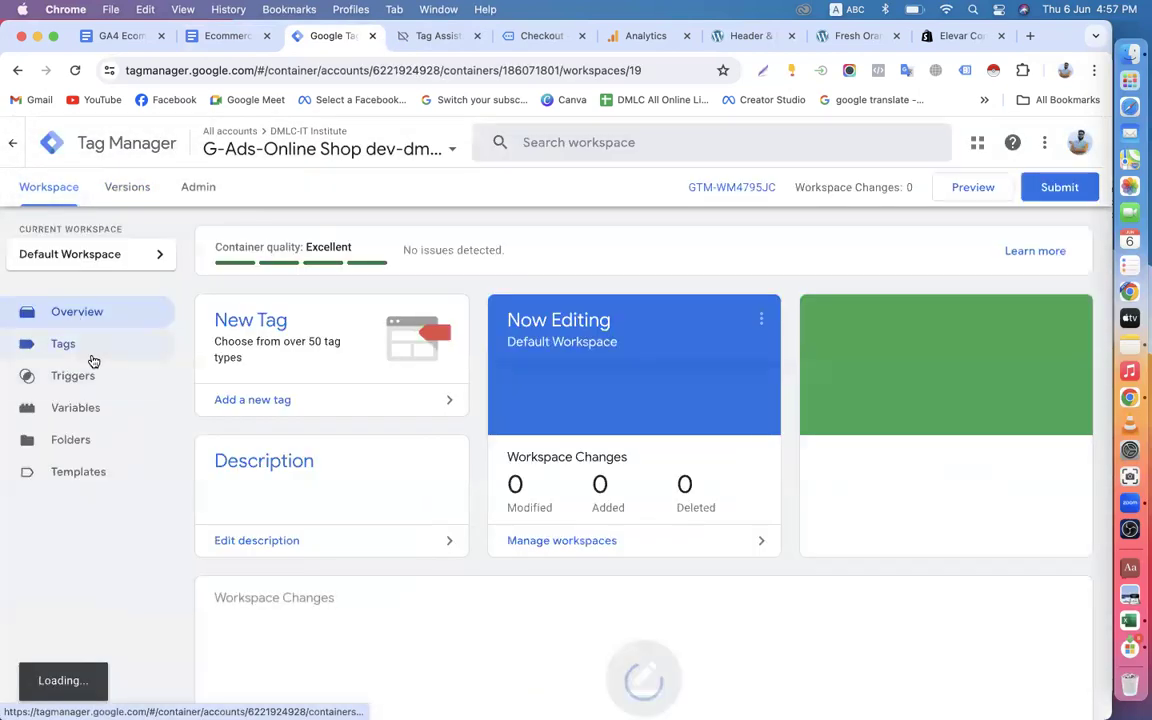
Remove GA4-EEC-Events-Trigger from the GA4 - EEC-Events-Tag, assign the same trigger again and save the tag.
{"action": "left_click", "coordinate": [85, 345]}
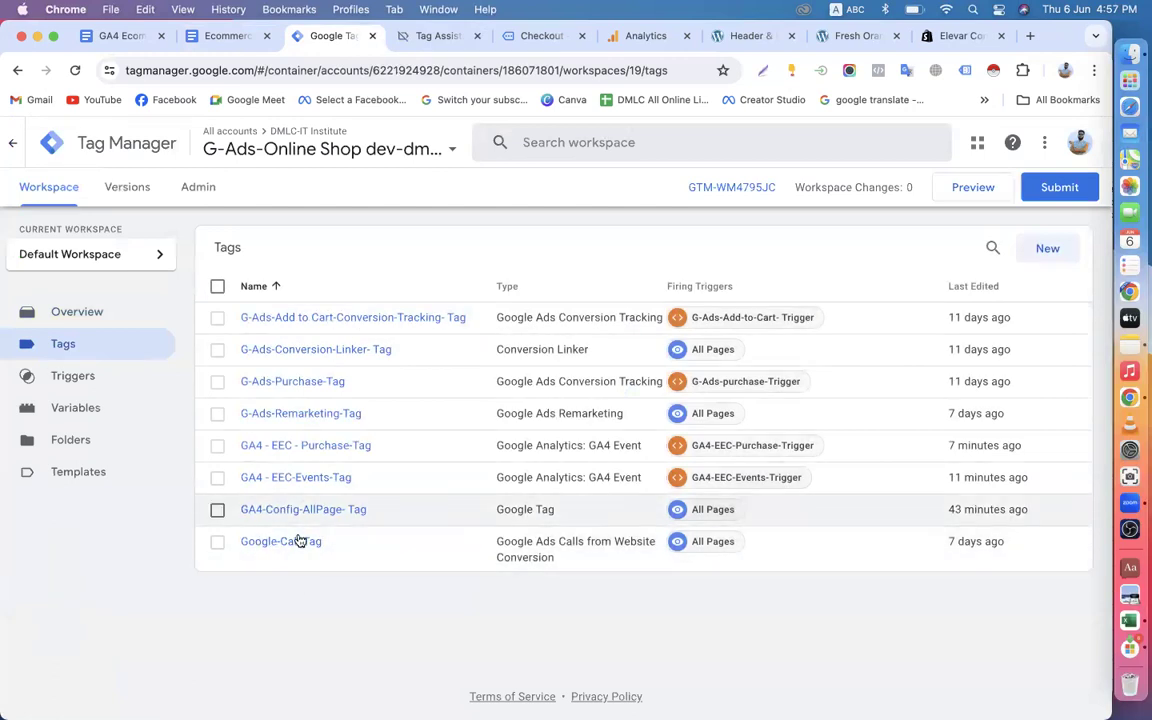
{"action": "left_click", "coordinate": [311, 478]}
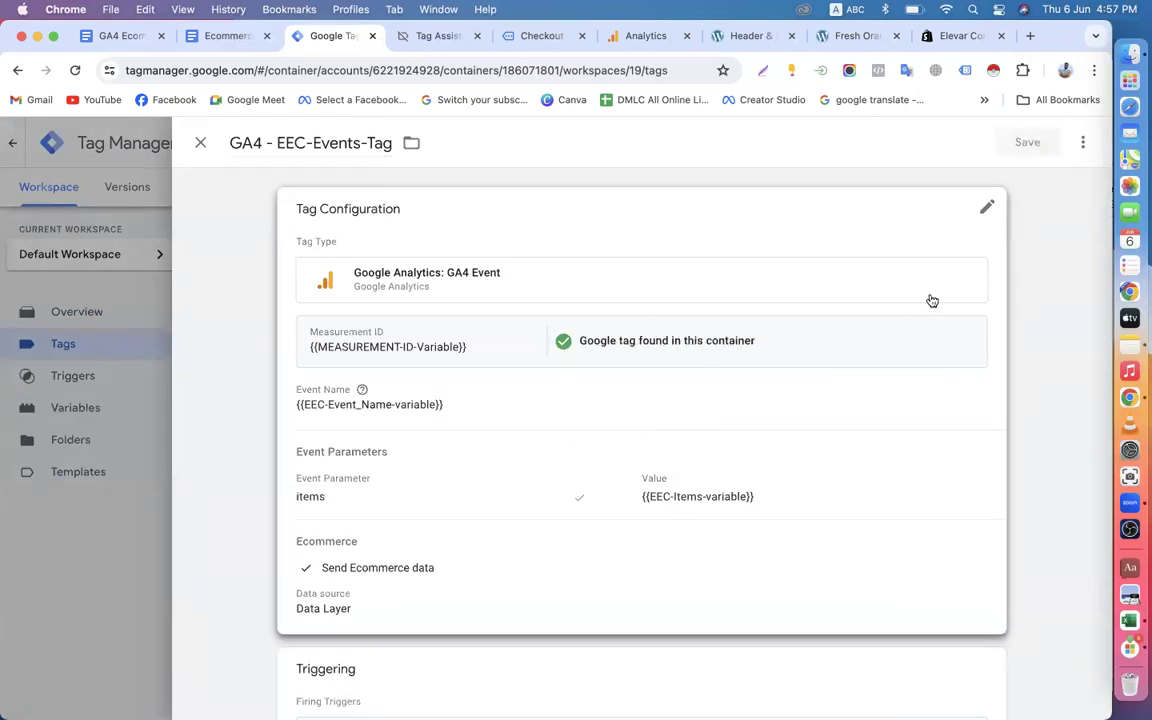
{"action": "scroll", "coordinate": [931, 301], "scroll_direction": "down", "scroll_amount": 2}
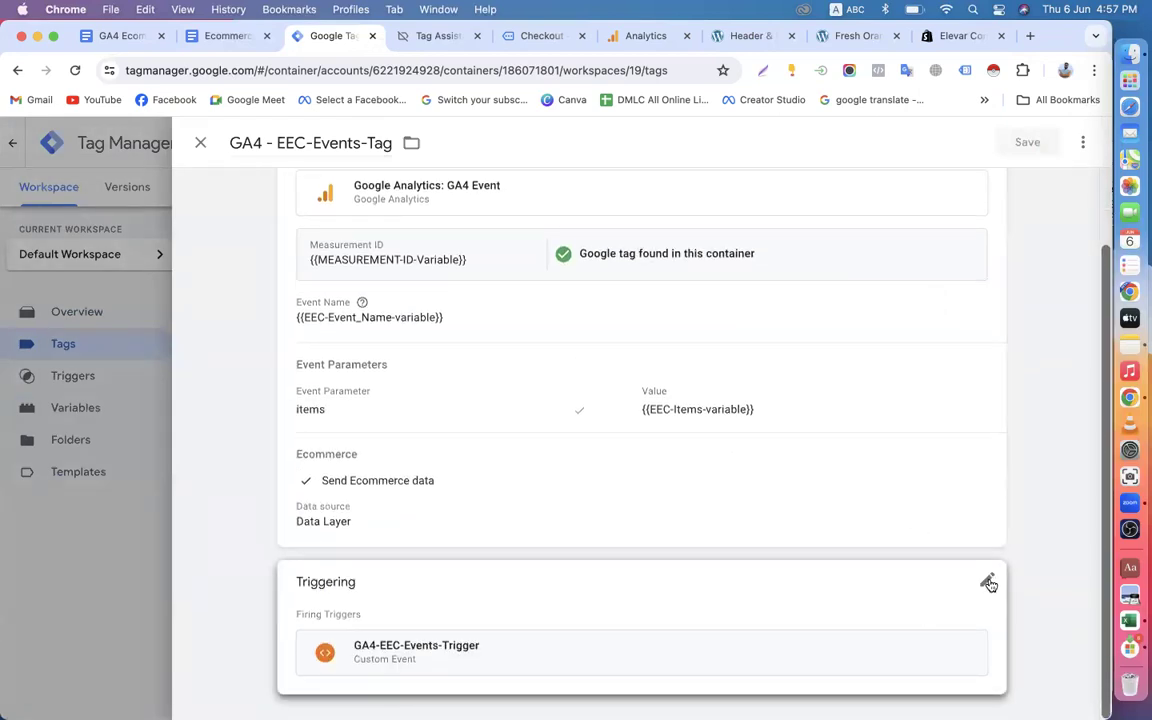
{"action": "left_click", "coordinate": [988, 583]}
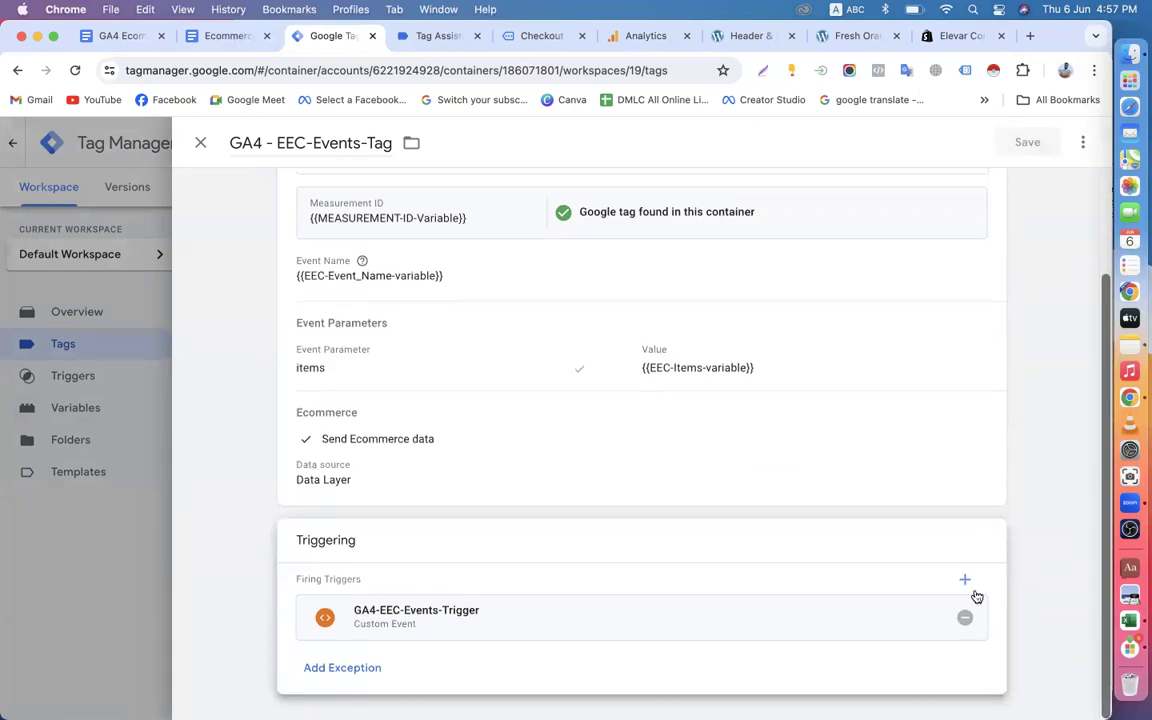
{"action": "left_click", "coordinate": [966, 615]}
{"action": "left_click", "coordinate": [783, 608]}
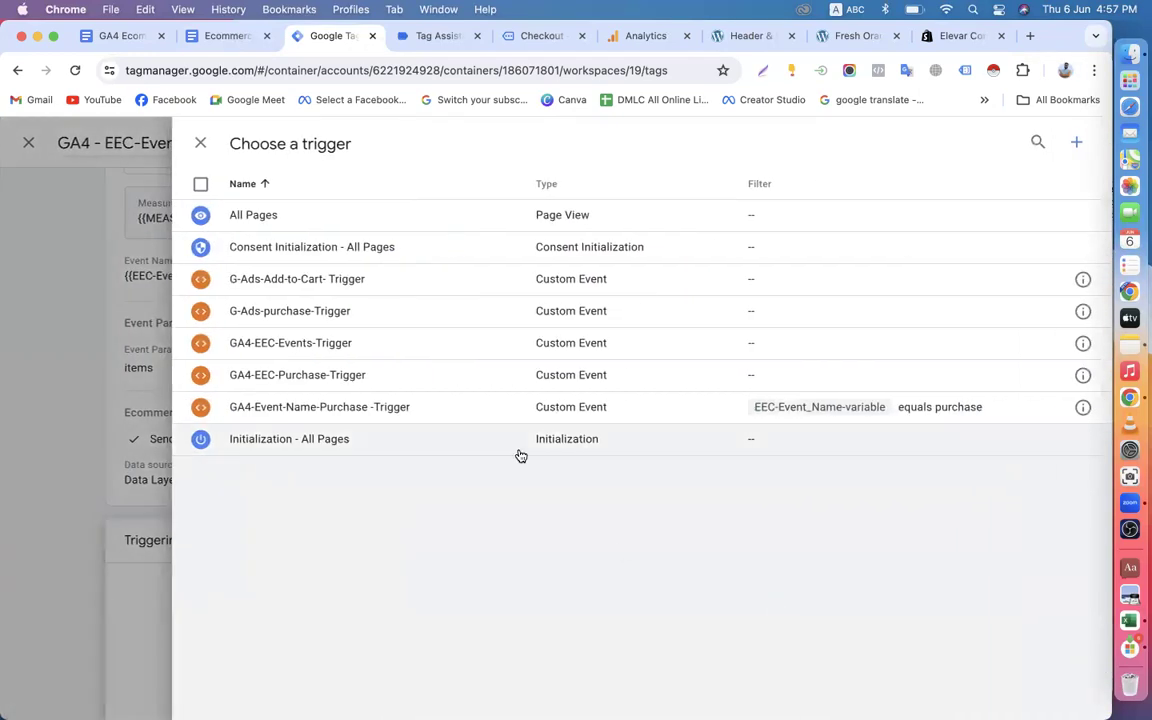
{"action": "left_click", "coordinate": [285, 342]}
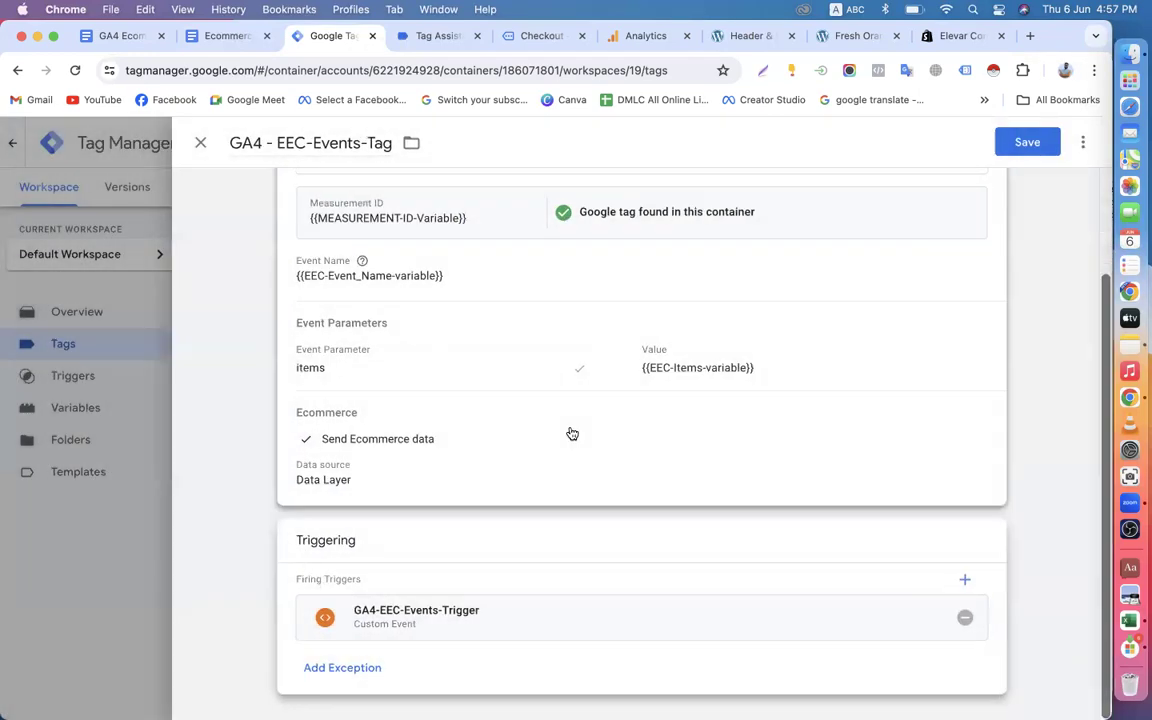
{"action": "scroll", "coordinate": [615, 494], "scroll_direction": "up", "scroll_amount": 3}
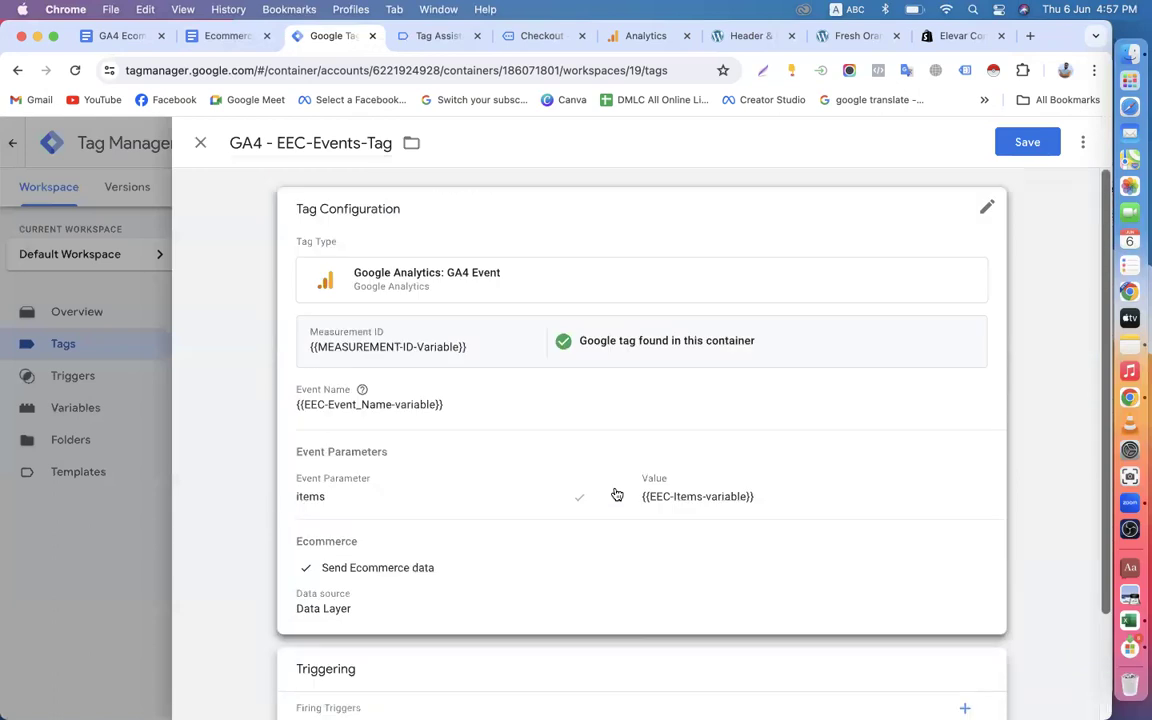
{"action": "left_click", "coordinate": [1027, 142]}
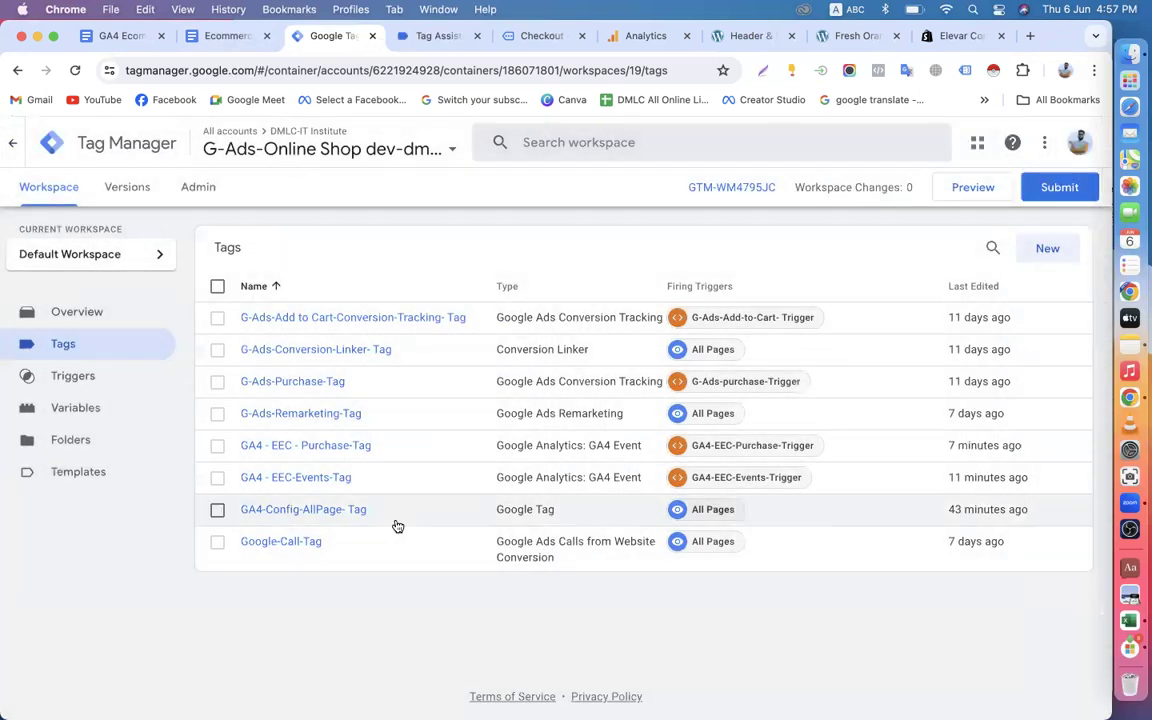
Remove GA4-EEC-Purchase-Trigger from the GA4 - EEC - Purchase-Tag, assign the same trigger again and save the tag.
{"action": "left_click", "coordinate": [305, 445]}
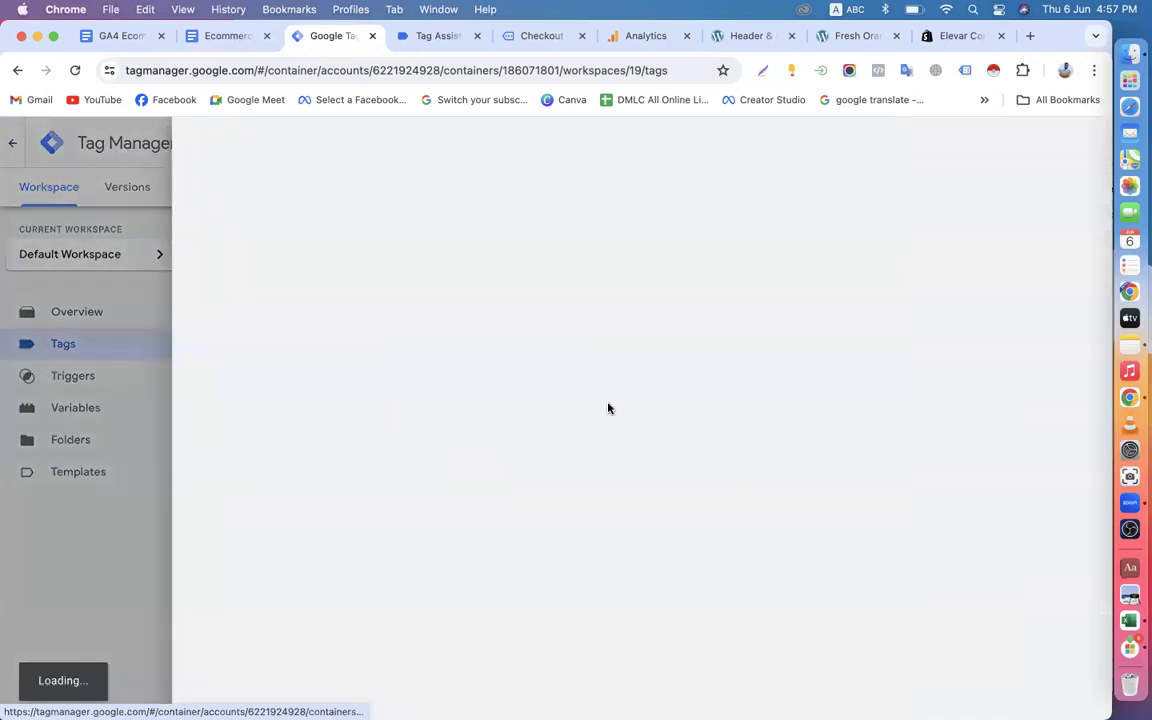
{"action": "scroll", "coordinate": [700, 520], "scroll_direction": "down", "scroll_amount": 2}
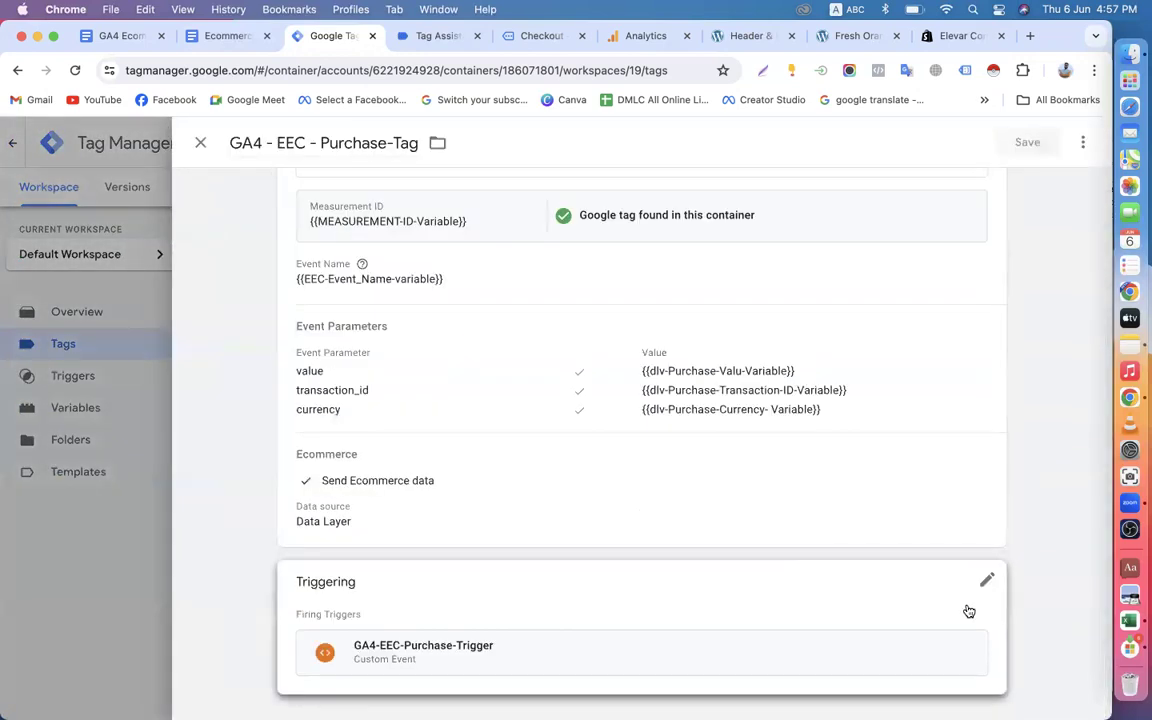
{"action": "left_click", "coordinate": [980, 586]}
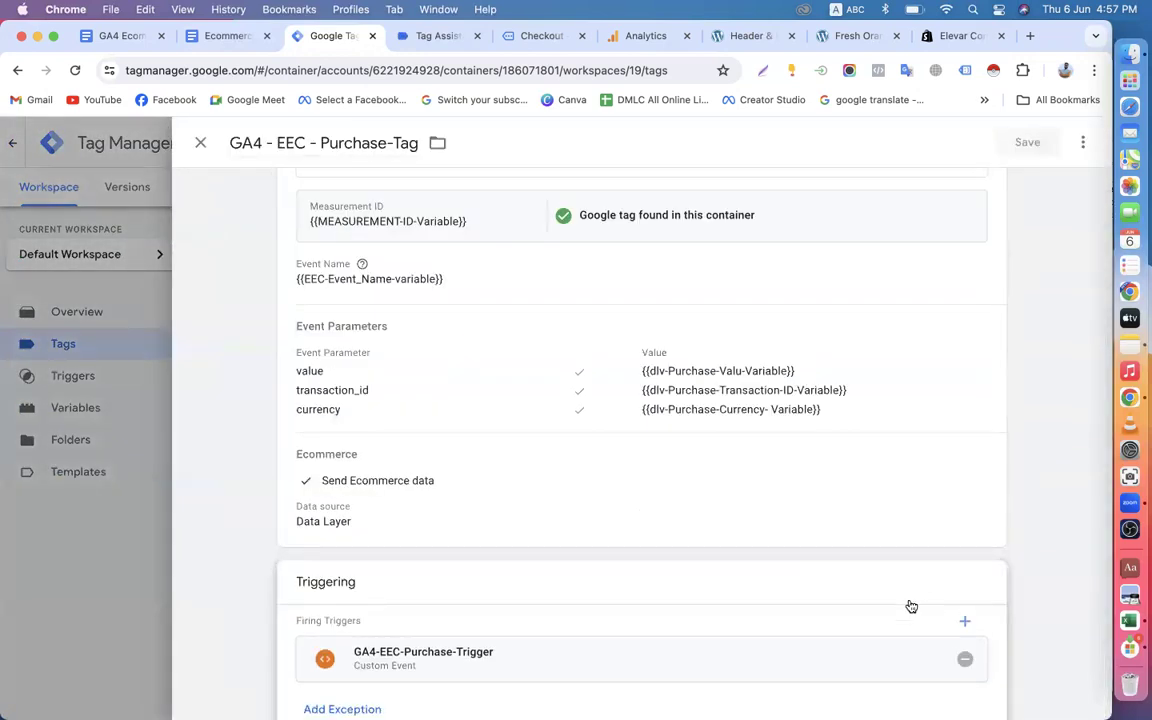
{"action": "scroll", "coordinate": [911, 606], "scroll_direction": "down", "scroll_amount": 1}
{"action": "left_click", "coordinate": [964, 614]}
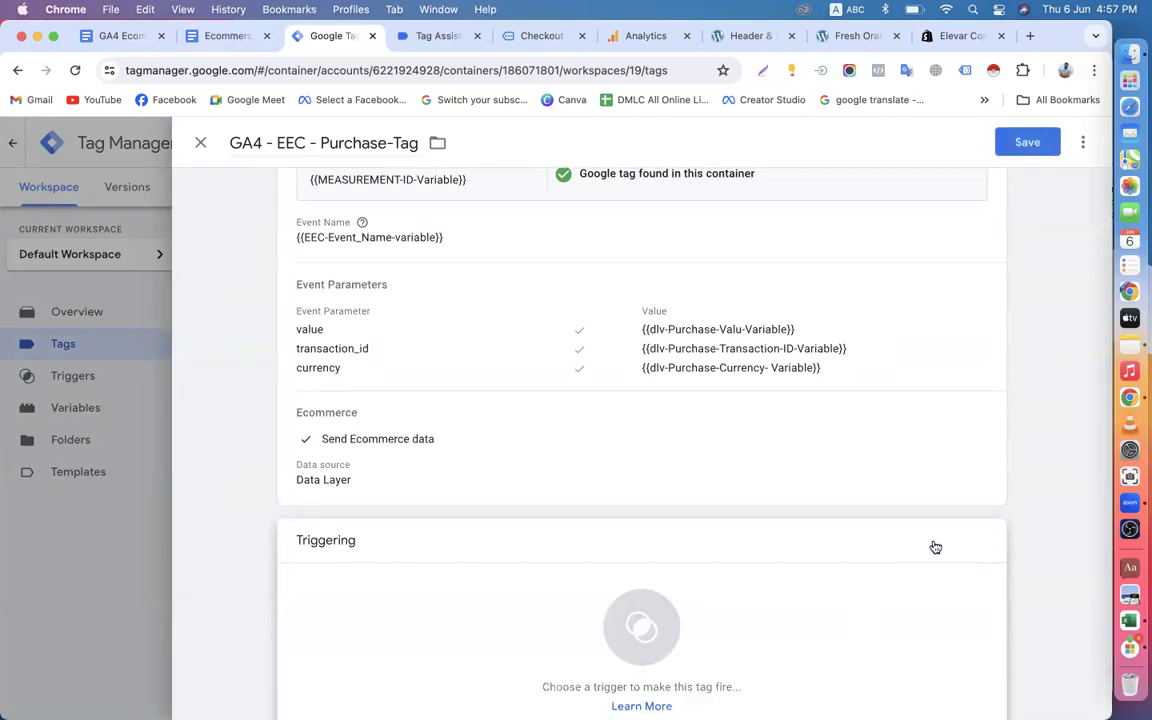
{"action": "left_click", "coordinate": [974, 605]}
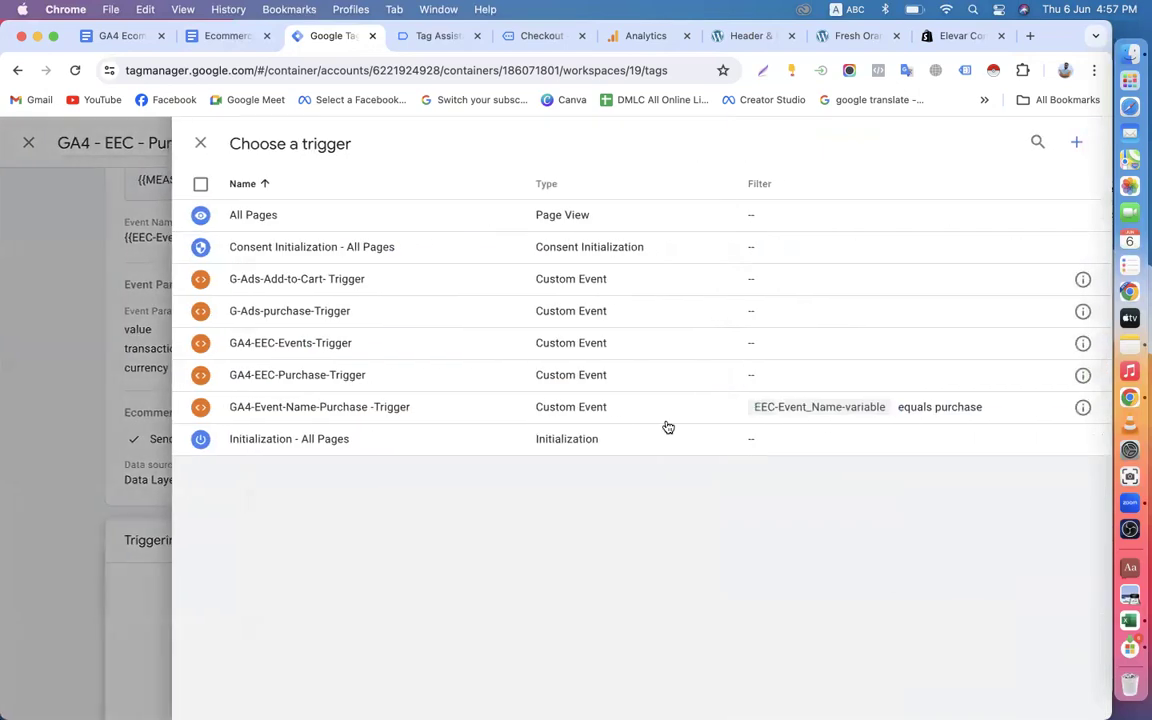
{"action": "left_click", "coordinate": [292, 380]}
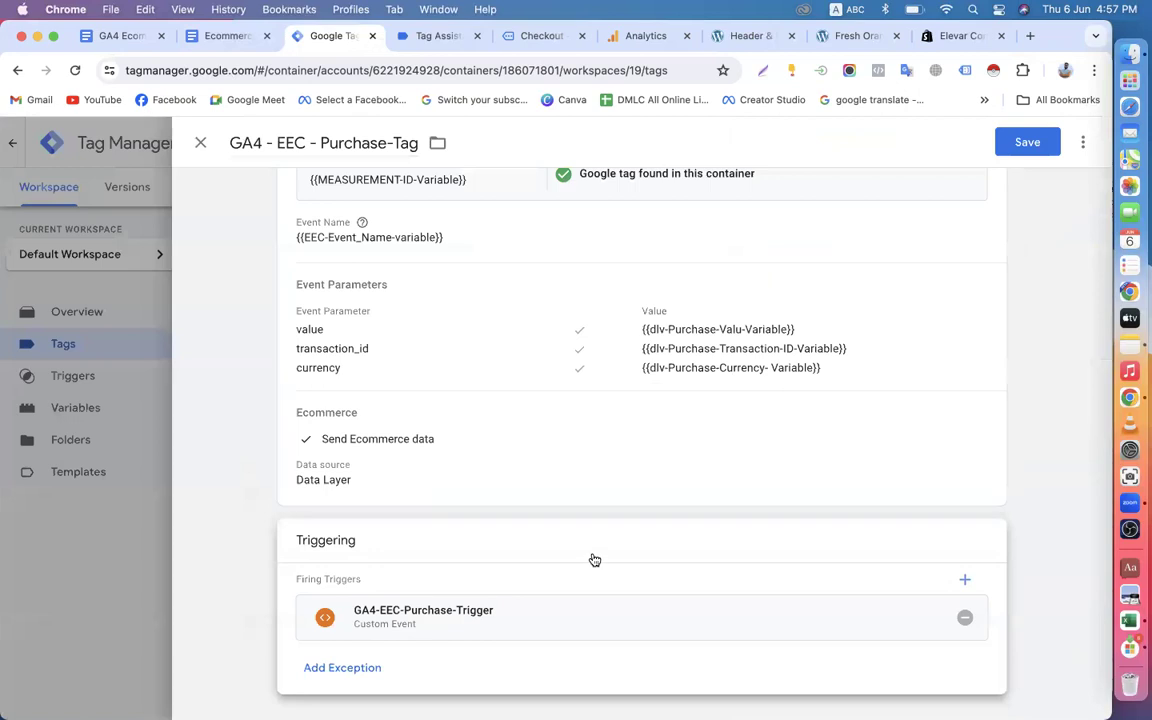
{"action": "scroll", "coordinate": [594, 560], "scroll_direction": "up", "scroll_amount": 3}
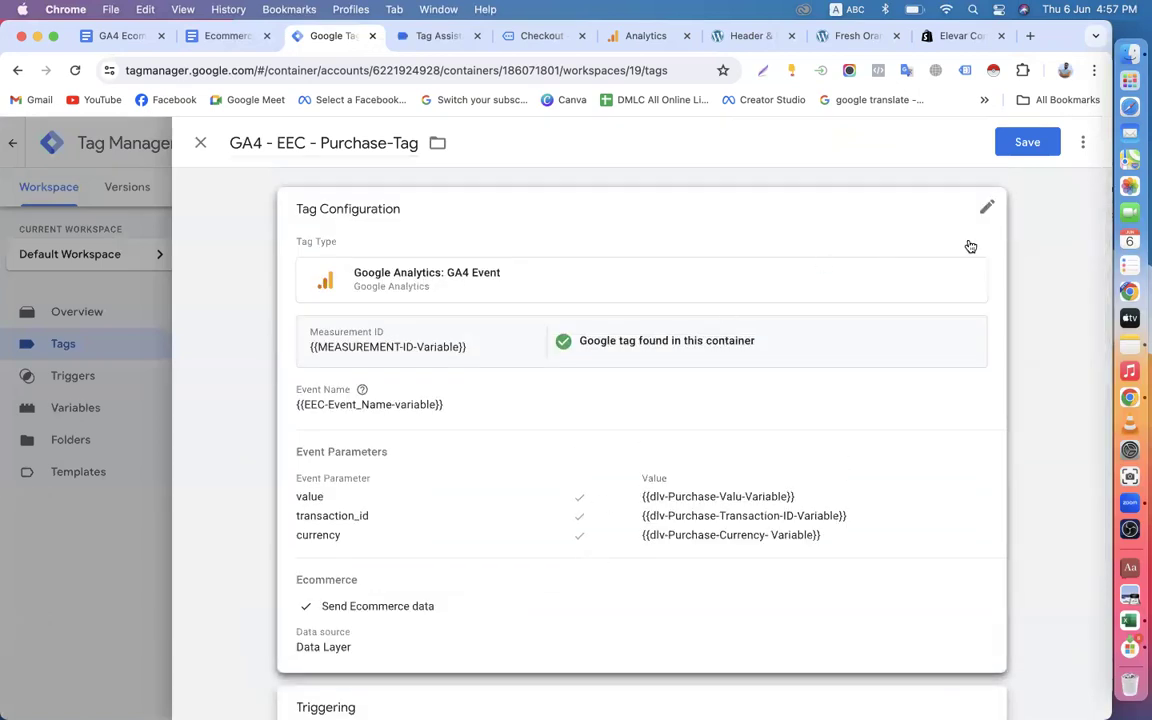
{"action": "left_click", "coordinate": [1027, 143]}
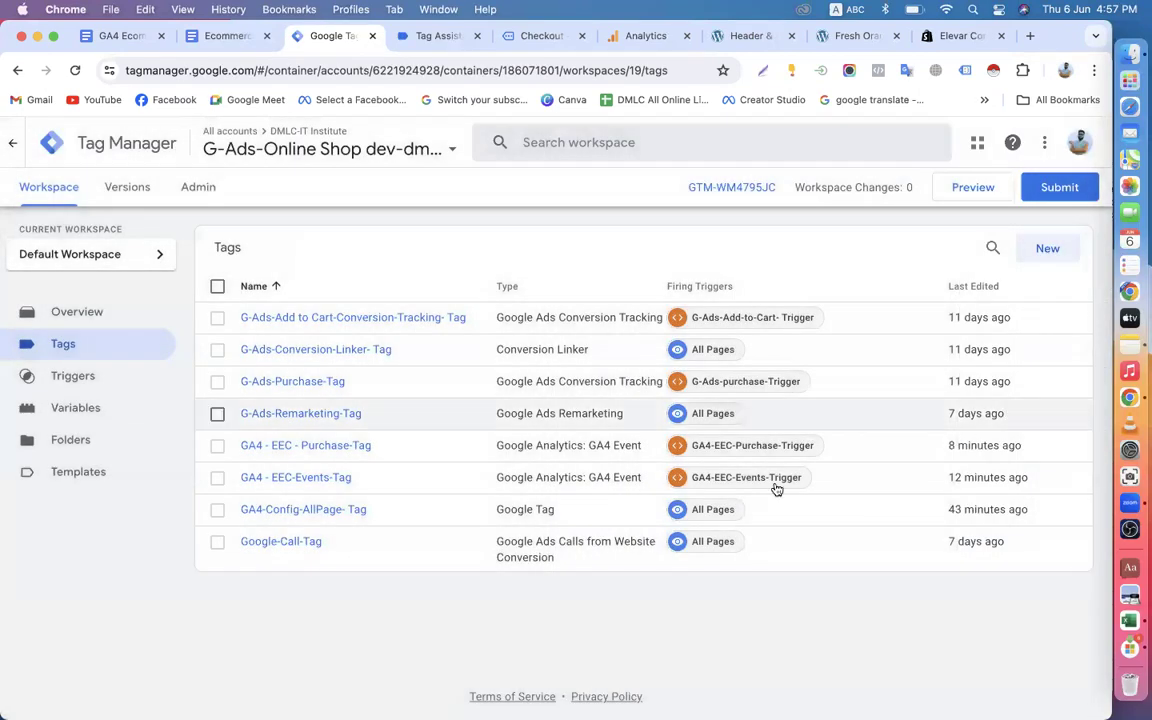
Publish the container once more to the Live environment with the version name and description blank, and go back to the workspace overview.
{"action": "left_click", "coordinate": [1056, 187]}
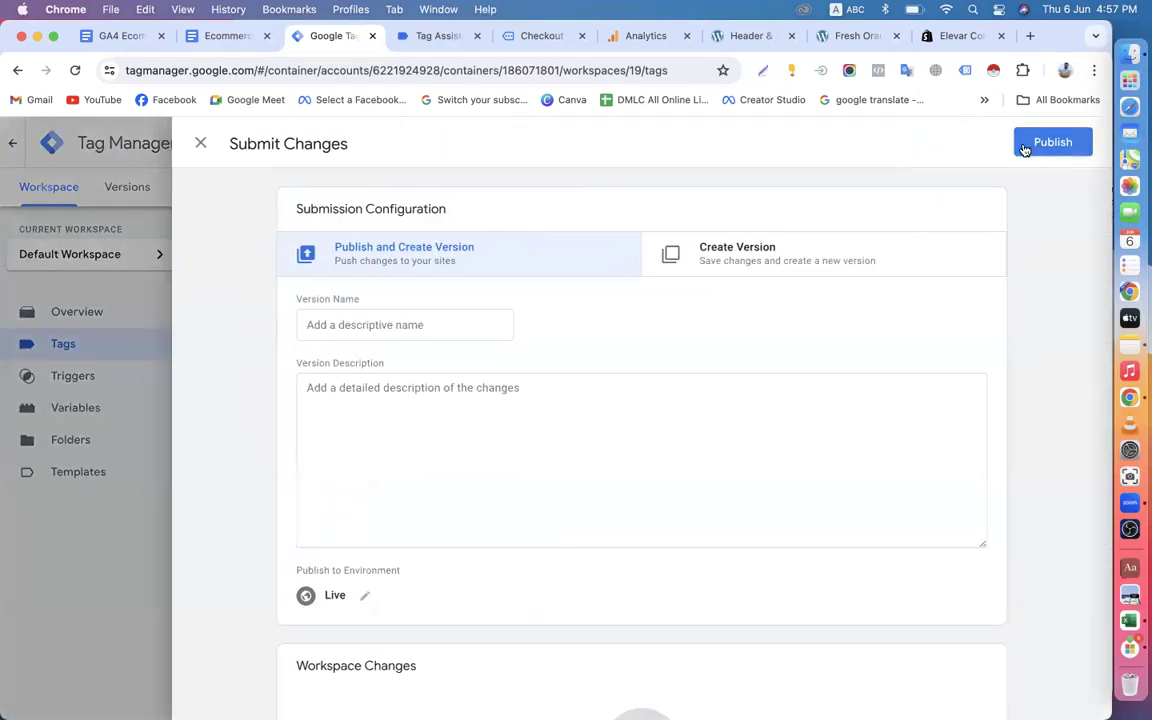
{"action": "left_click", "coordinate": [1025, 148]}
{"action": "left_click", "coordinate": [764, 608]}
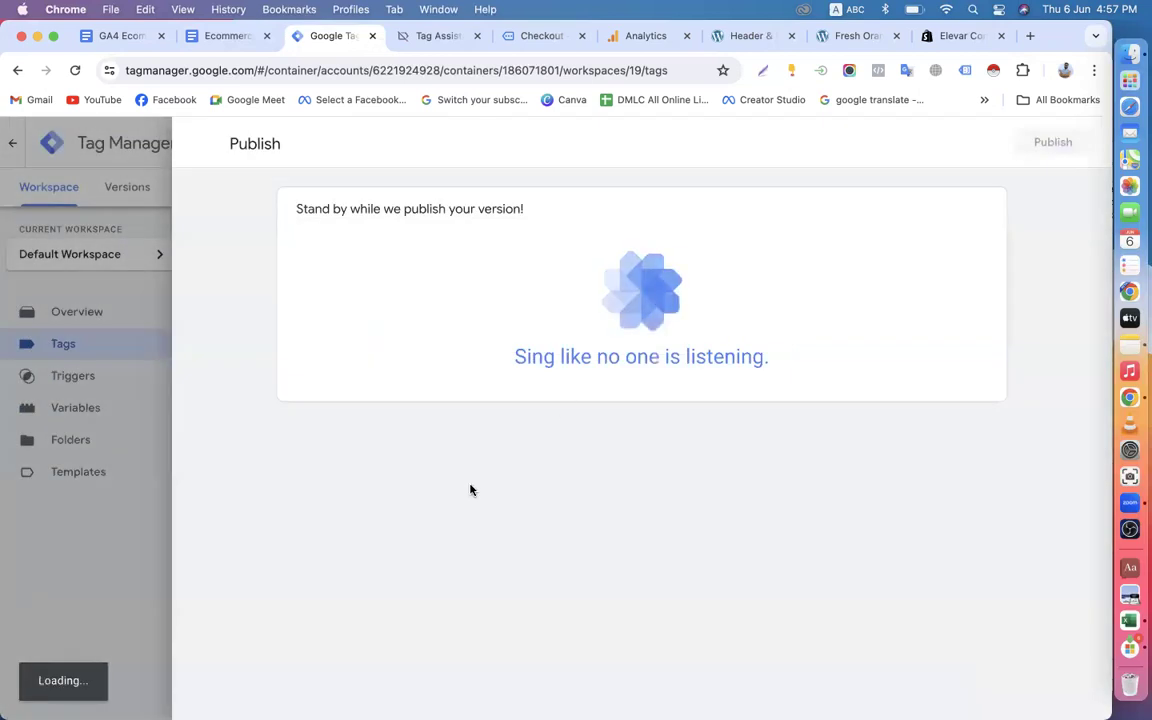
{"action": "left_click", "coordinate": [69, 192]}
{"action": "left_click", "coordinate": [68, 196]}
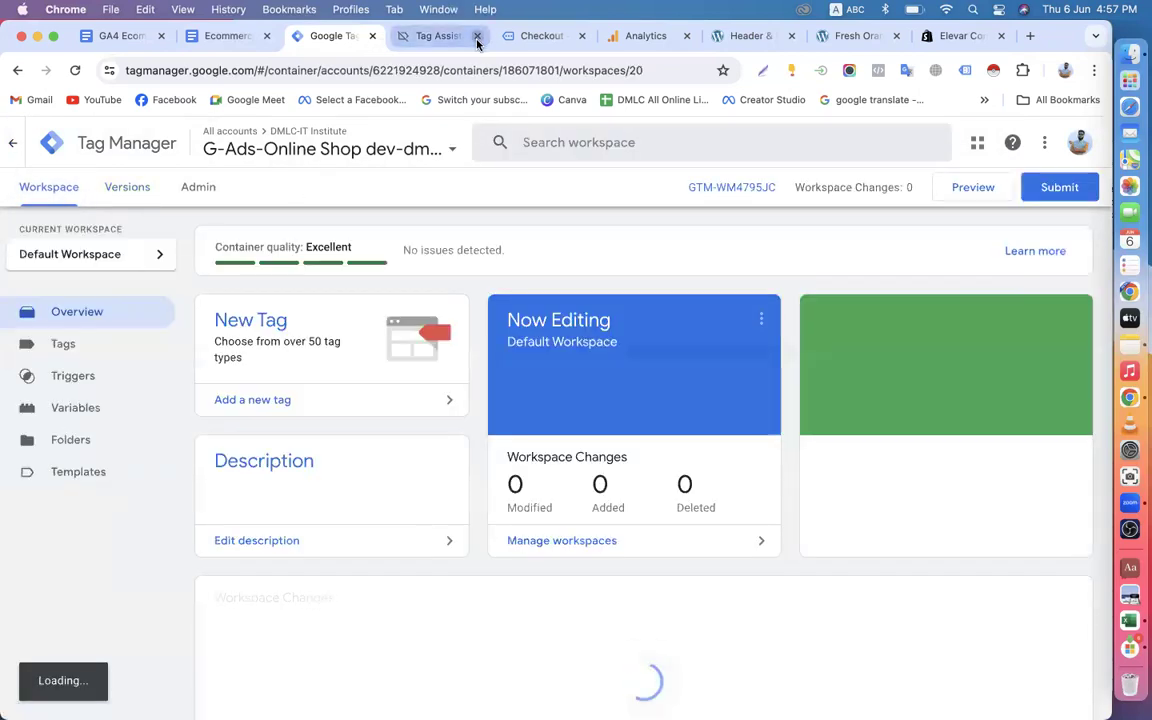
{"action": "left_click", "coordinate": [477, 36]}
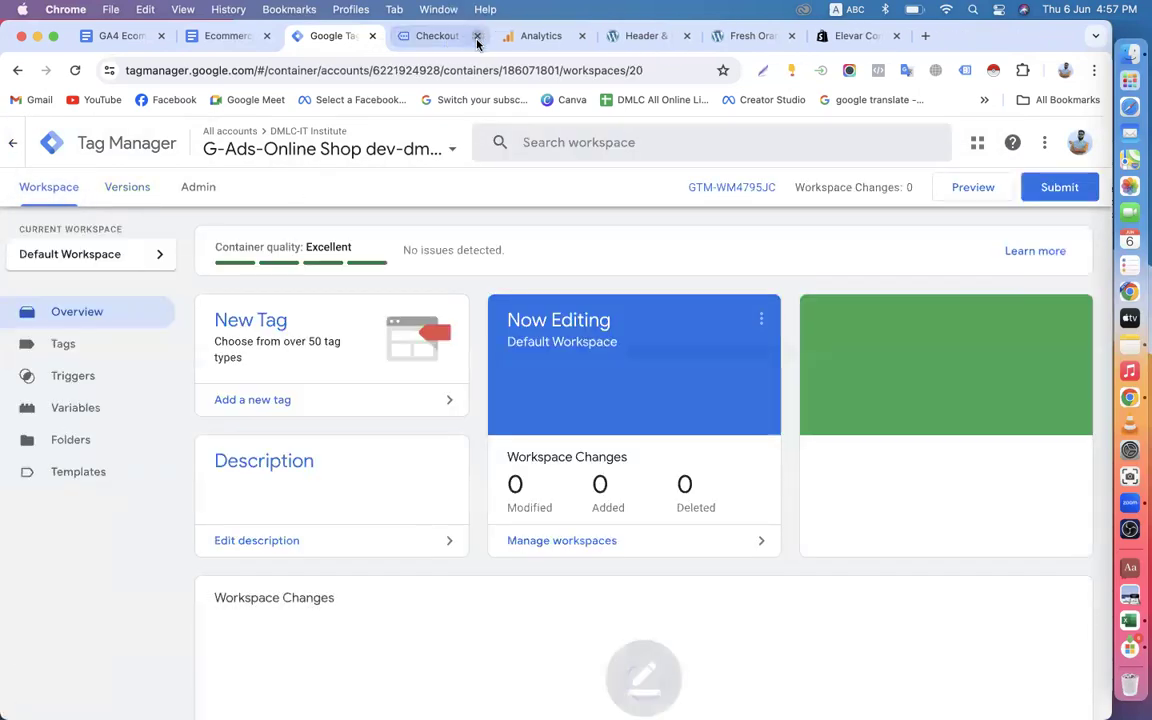
{"action": "left_click", "coordinate": [477, 36]}
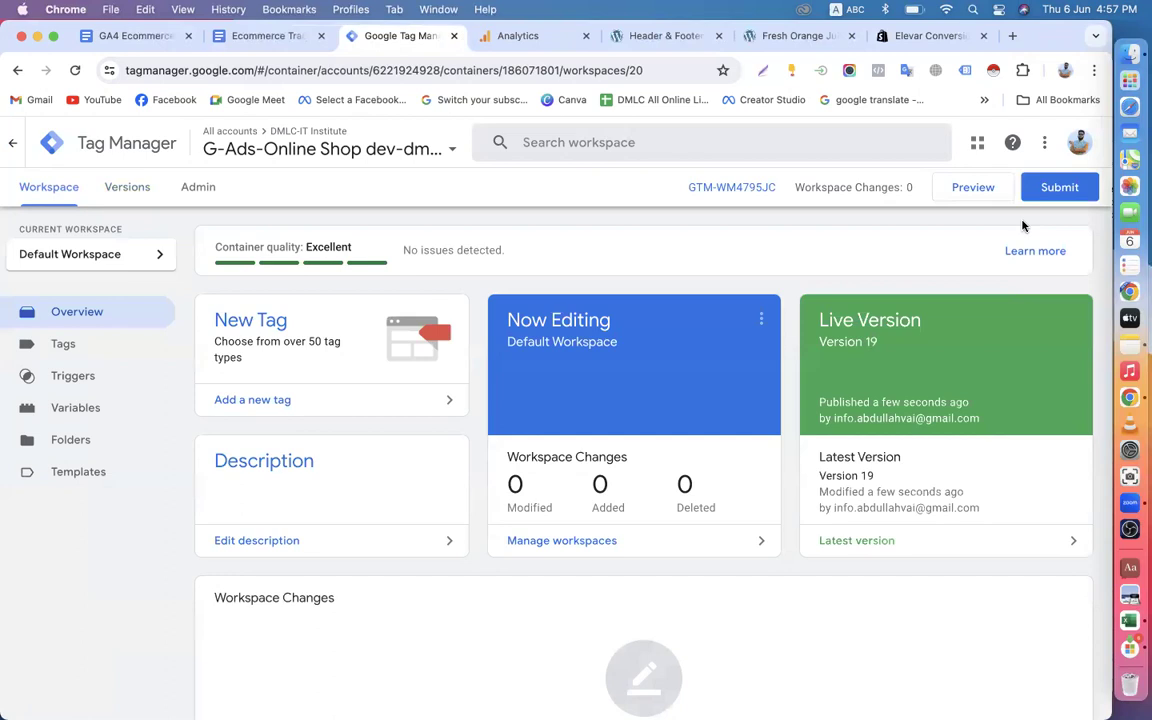
{"action": "left_click", "coordinate": [968, 192]}
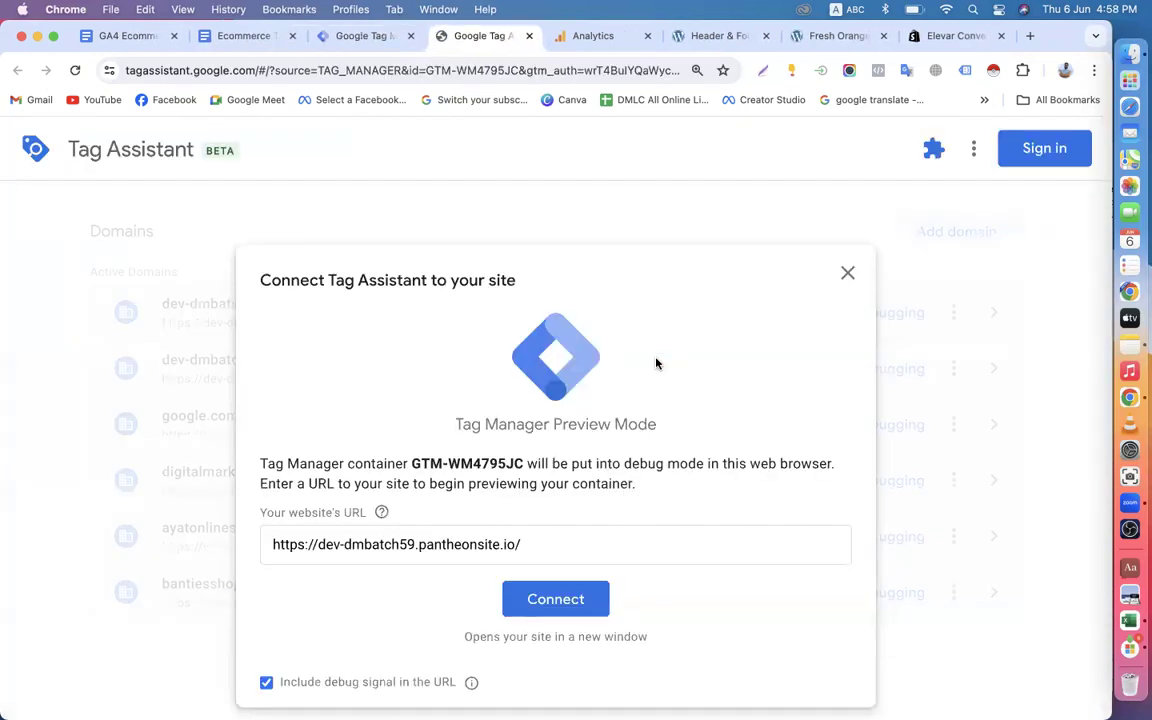
{"action": "left_click", "coordinate": [528, 601]}
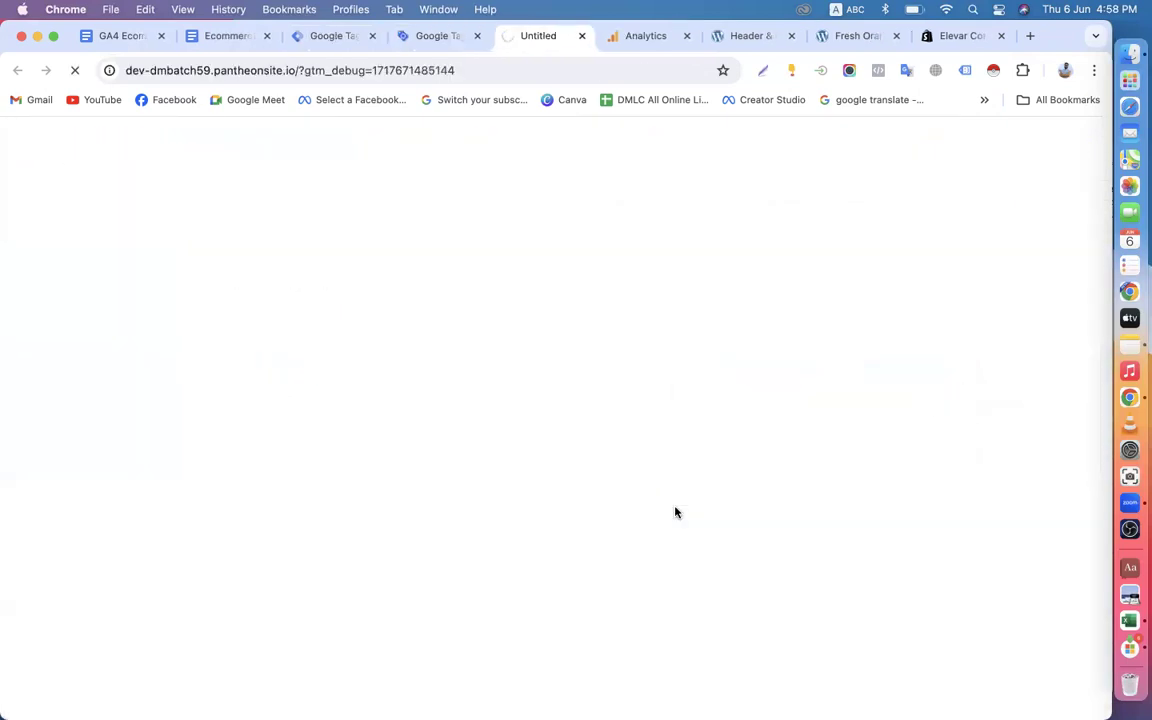
Open the Handpicked Red Chillies product page from the store's home page.
{"action": "scroll", "coordinate": [675, 490], "scroll_direction": "down", "scroll_amount": 10}
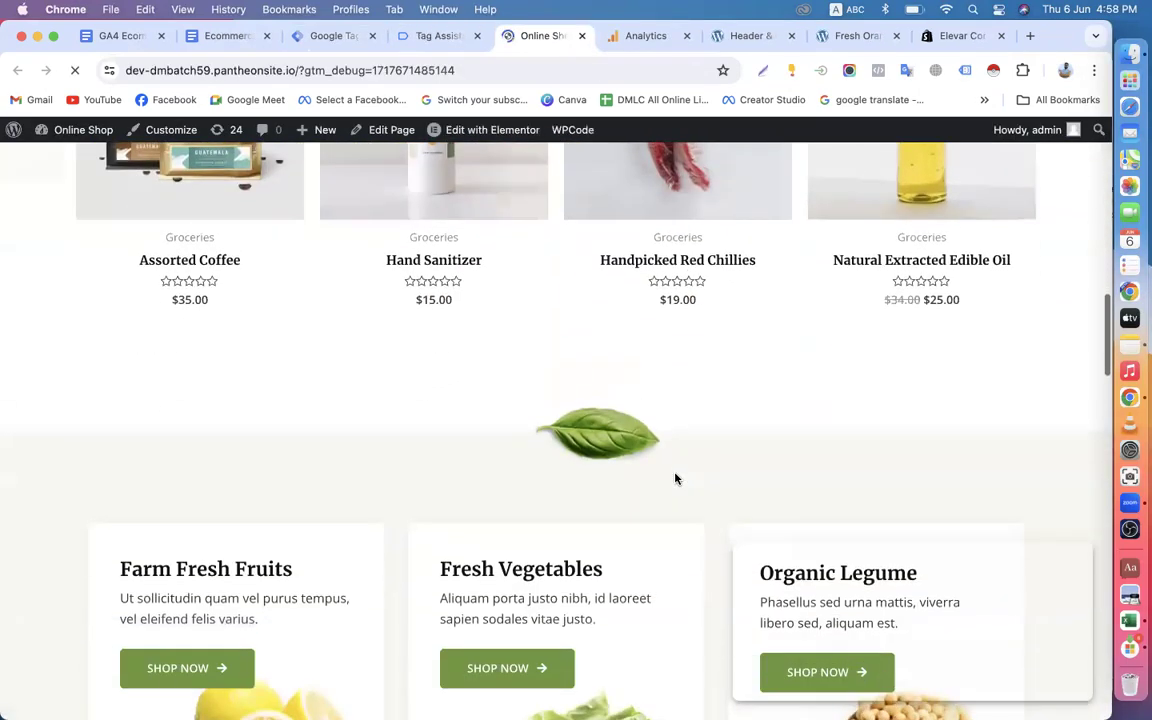
{"action": "scroll", "coordinate": [675, 479], "scroll_direction": "up", "scroll_amount": 2}
{"action": "left_click", "coordinate": [672, 297]}
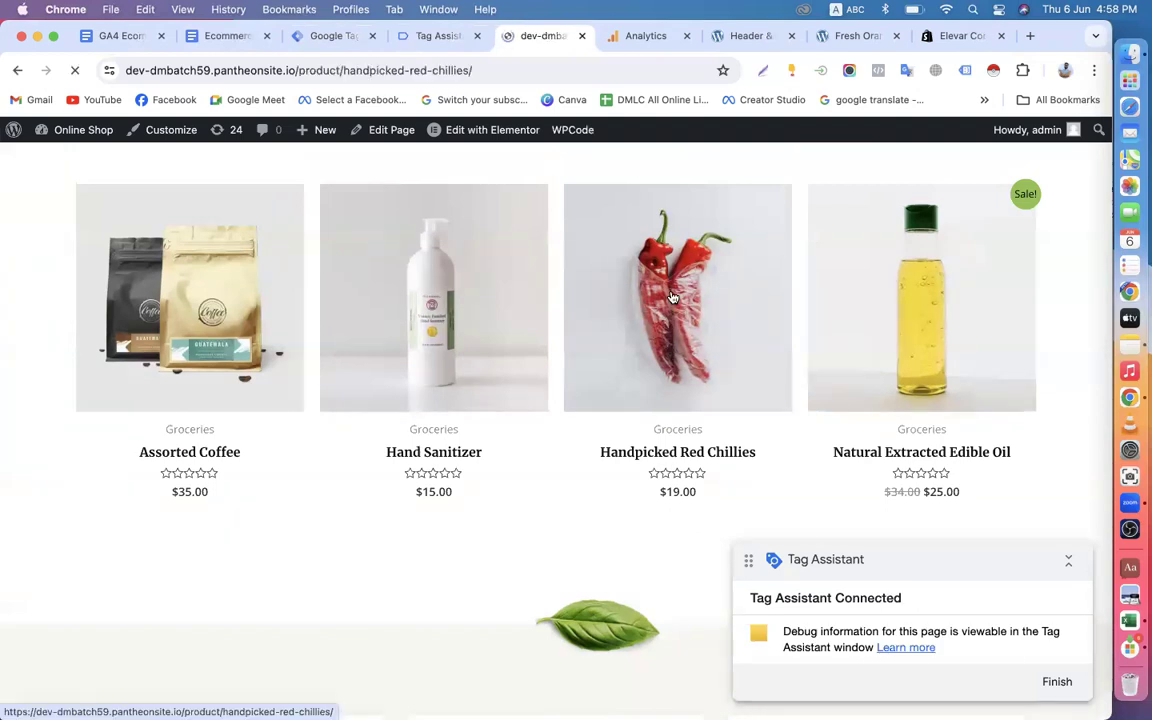
{"action": "scroll", "coordinate": [672, 297], "scroll_direction": "down", "scroll_amount": 2}
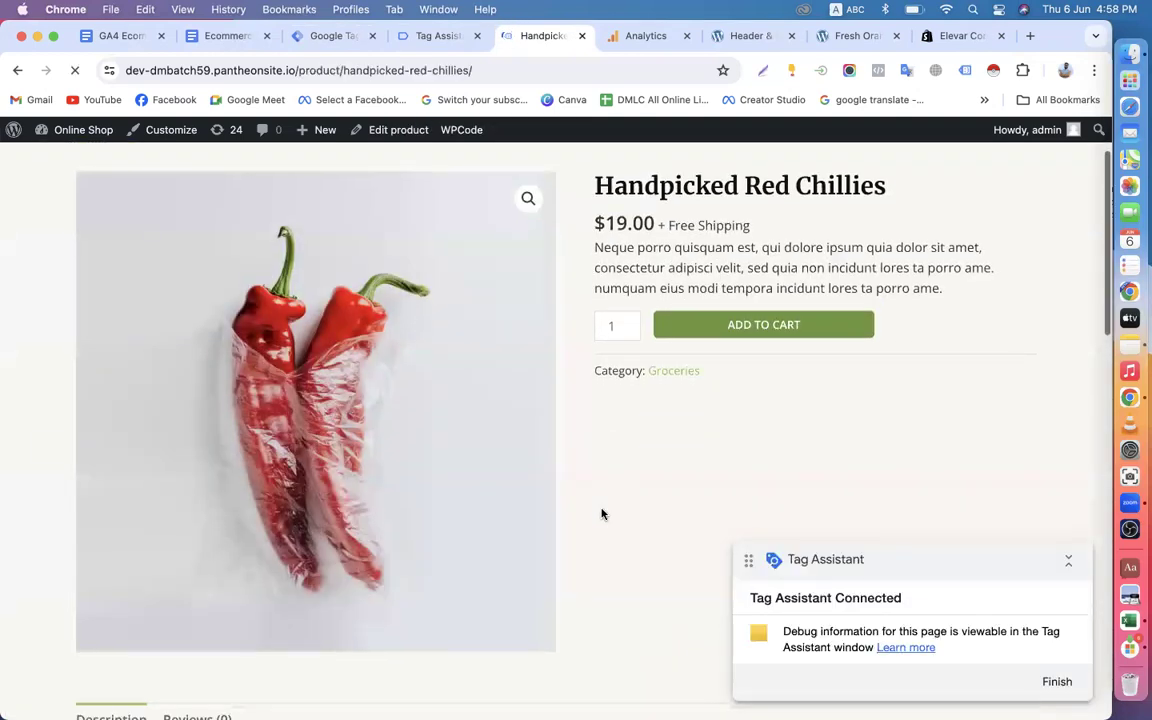
Open the related product Wheat From Organic Farms and add one to the cart.
{"action": "scroll", "coordinate": [602, 515], "scroll_direction": "down", "scroll_amount": 5}
{"action": "left_click", "coordinate": [632, 480]}
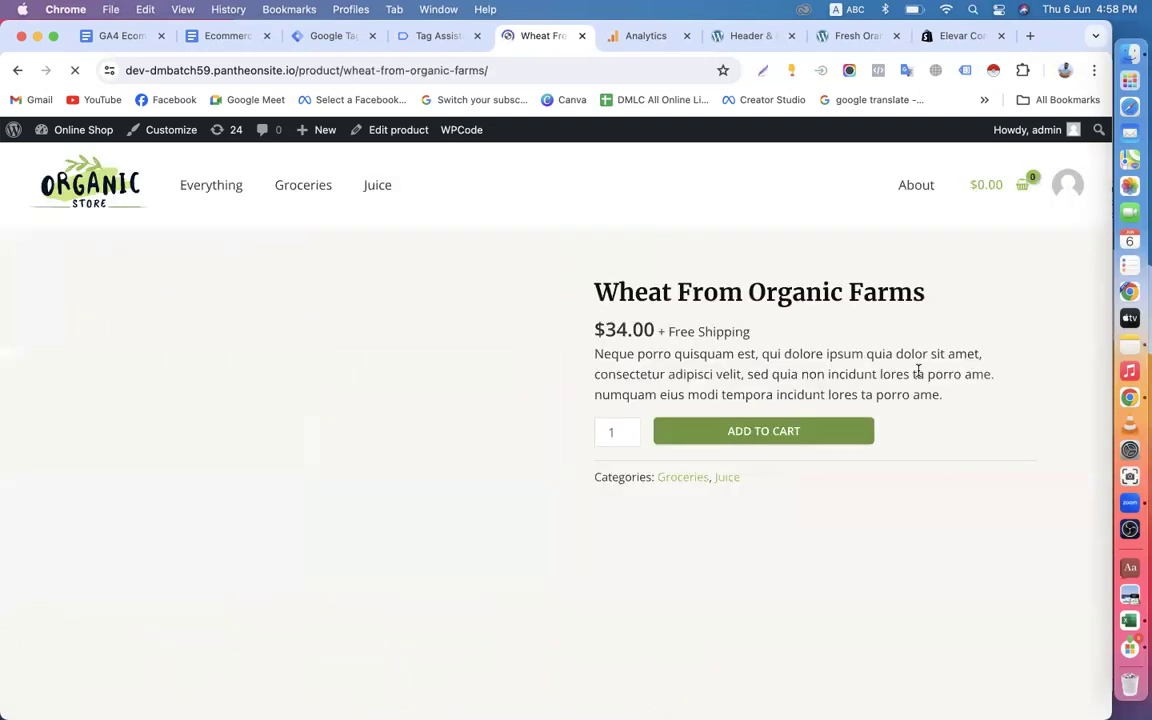
{"action": "scroll", "coordinate": [545, 496], "scroll_direction": "down", "scroll_amount": 6}
{"action": "scroll", "coordinate": [548, 499], "scroll_direction": "down", "scroll_amount": 3}
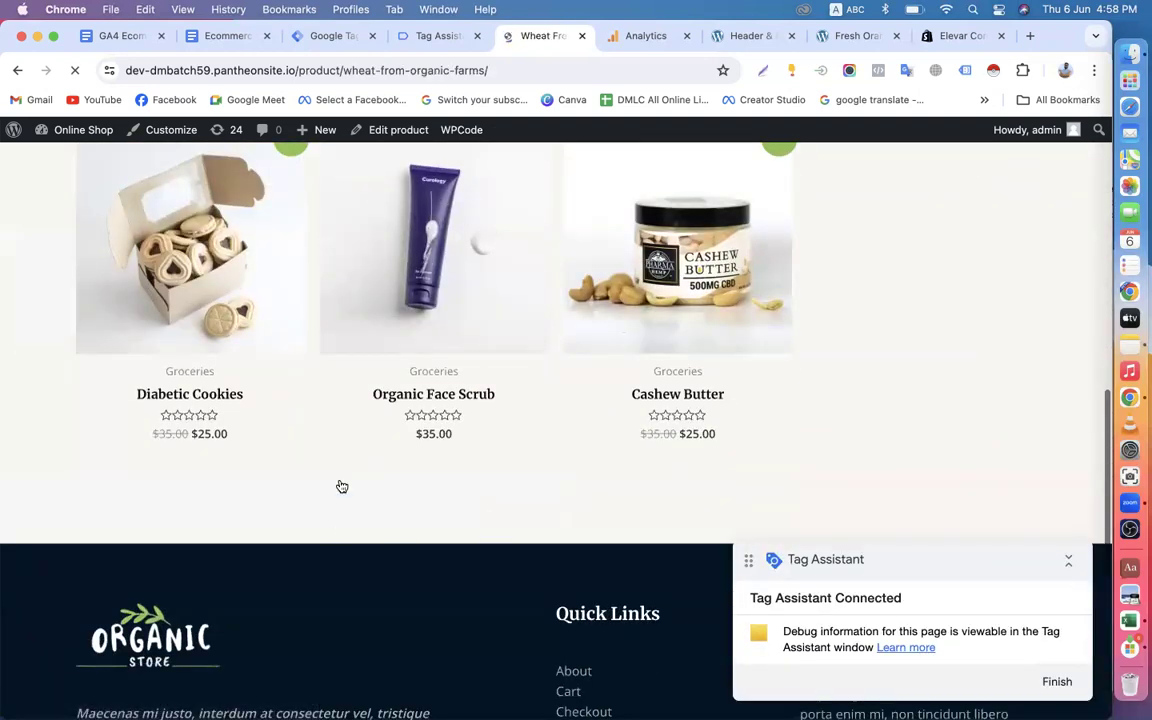
{"action": "scroll", "coordinate": [515, 443], "scroll_direction": "down", "scroll_amount": 9}
{"action": "scroll", "coordinate": [513, 442], "scroll_direction": "up", "scroll_amount": 9}
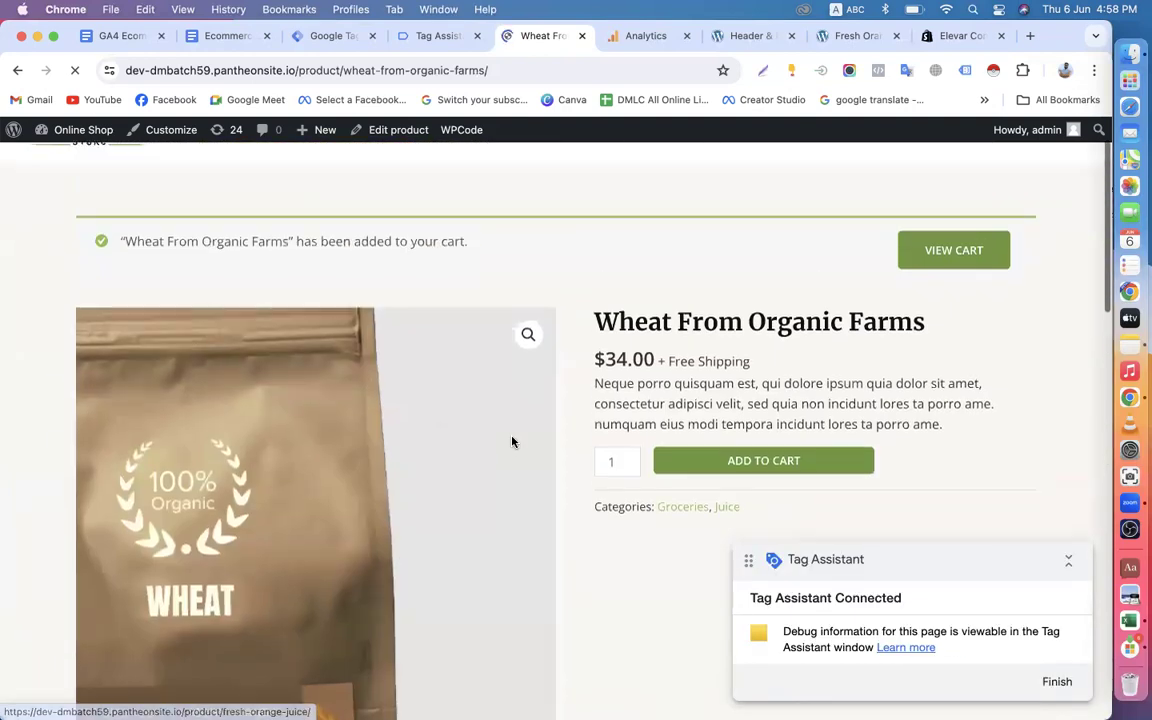
Open Fresh Orange Juice from the related products and add one to the cart.
{"action": "scroll", "coordinate": [513, 442], "scroll_direction": "down", "scroll_amount": 2}
{"action": "scroll", "coordinate": [512, 441], "scroll_direction": "down", "scroll_amount": 7}
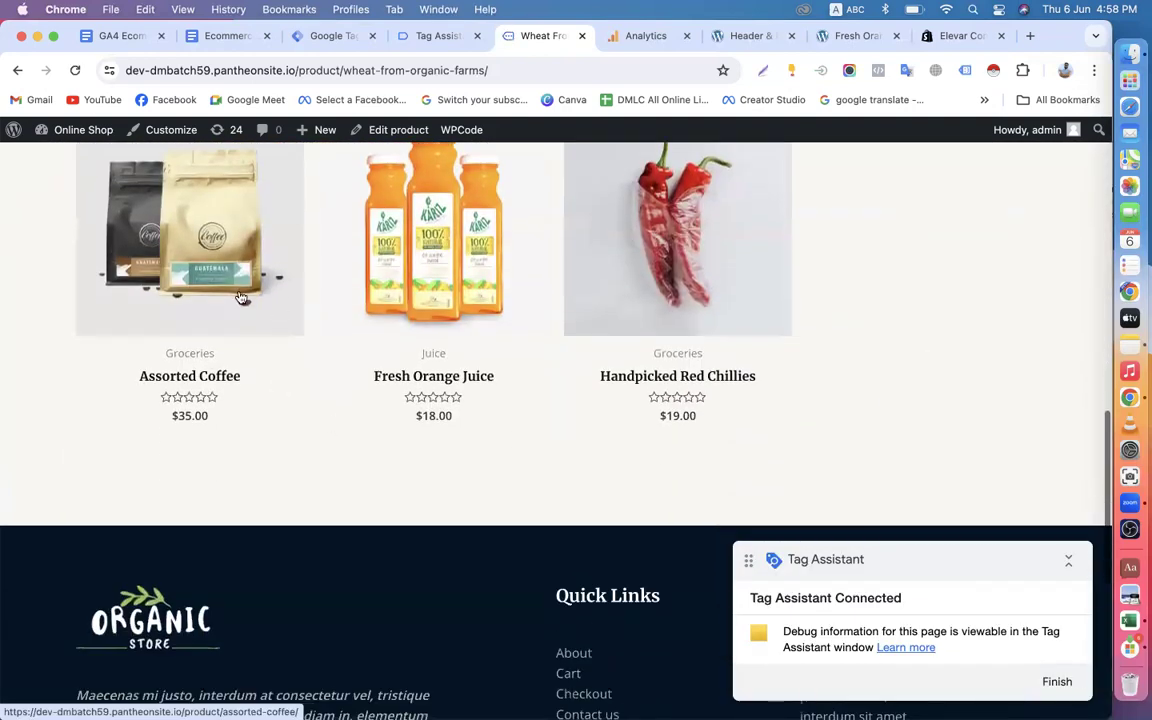
{"action": "left_click", "coordinate": [737, 378]}
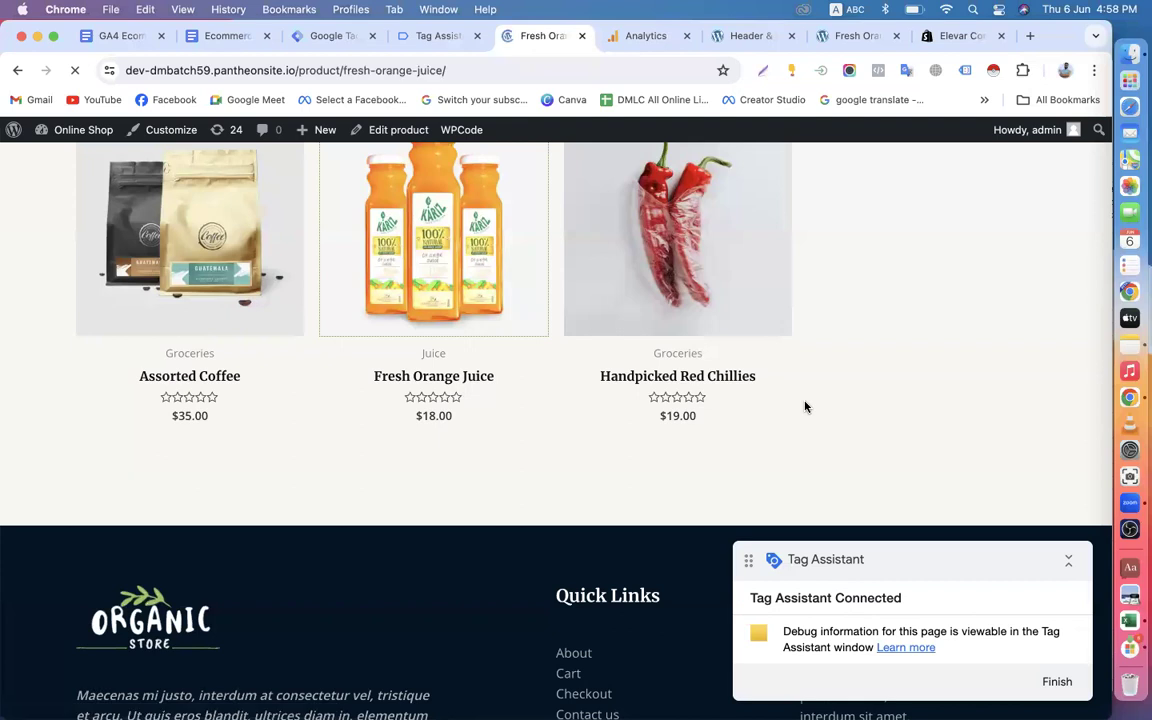
{"action": "scroll", "coordinate": [803, 410], "scroll_direction": "down", "scroll_amount": 3}
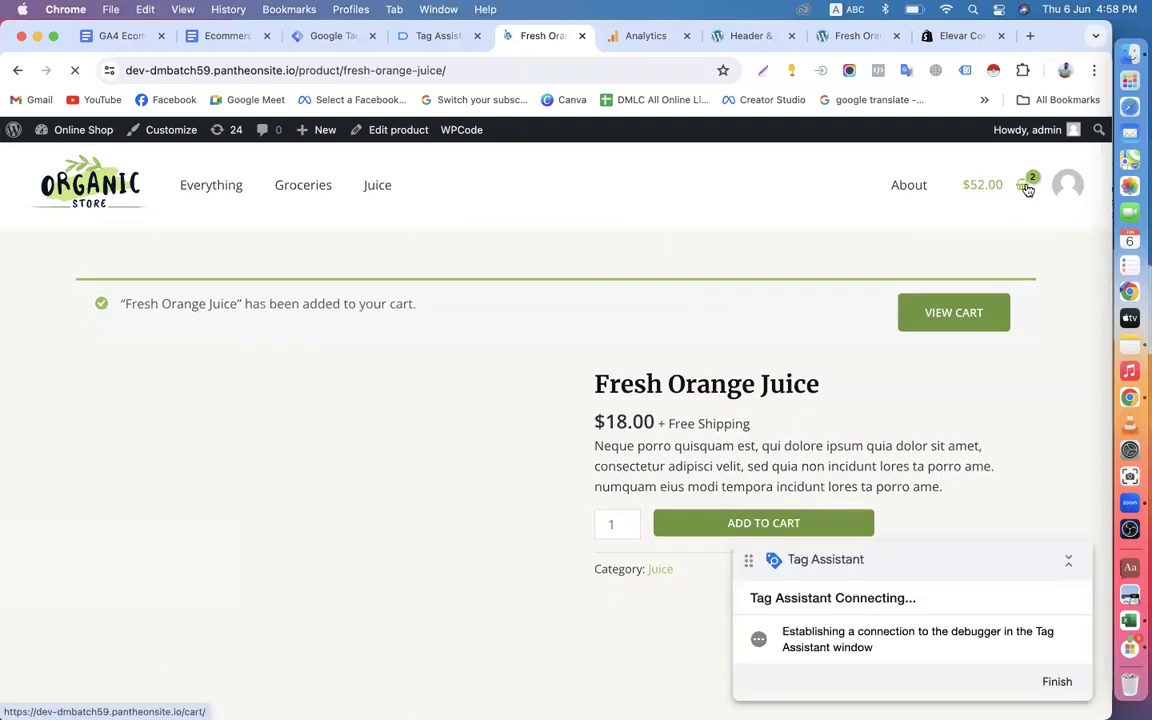
Go from the cart to checkout and place the order with the prefilled billing details.
{"action": "left_click", "coordinate": [1027, 190]}
{"action": "scroll", "coordinate": [615, 475], "scroll_direction": "down", "scroll_amount": 5}
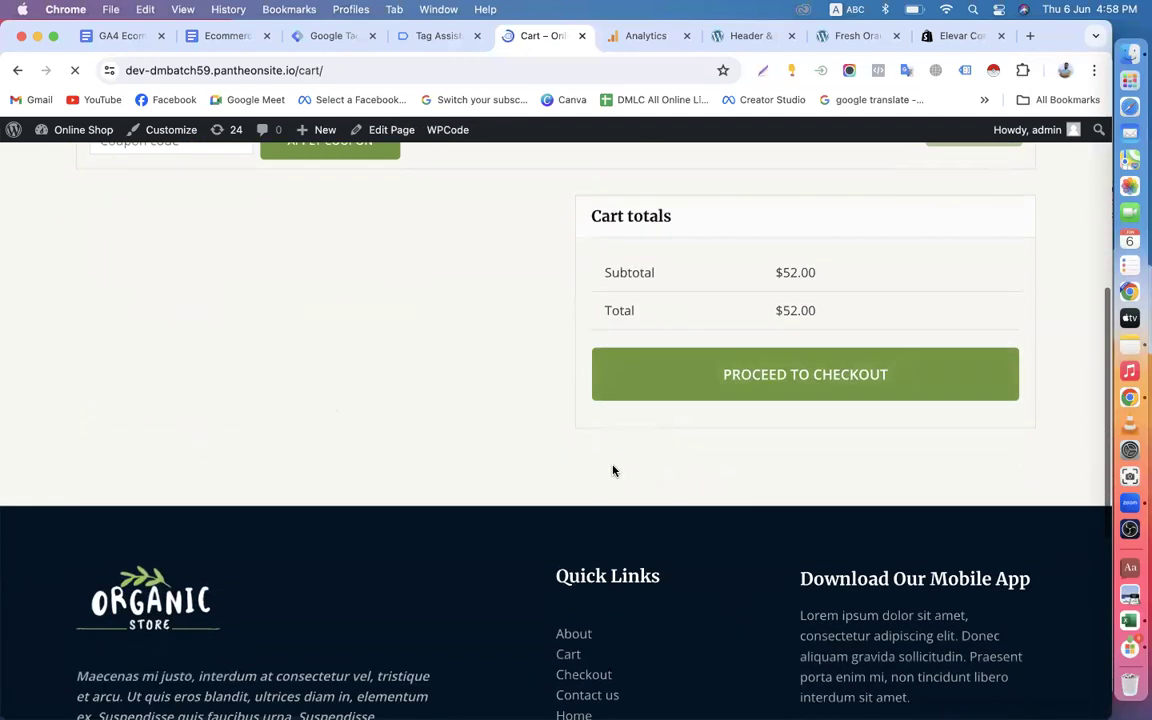
{"action": "left_click", "coordinate": [733, 393]}
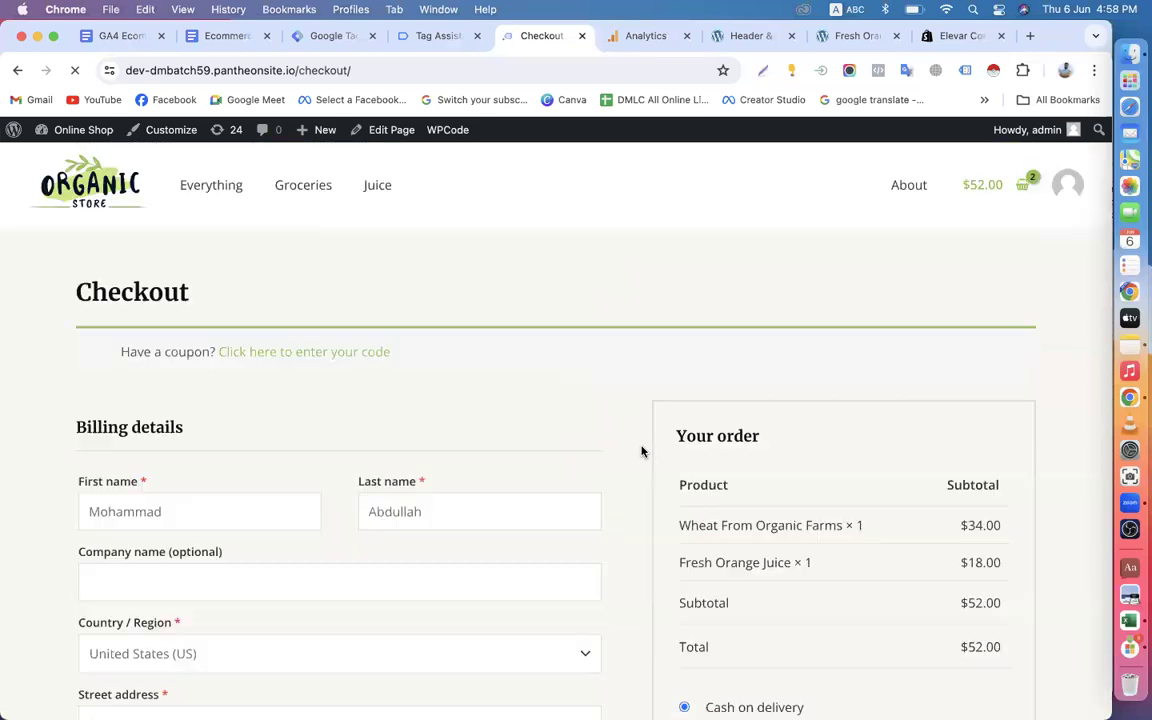
{"action": "scroll", "coordinate": [640, 450], "scroll_direction": "down", "scroll_amount": 10}
{"action": "left_click", "coordinate": [818, 238]}
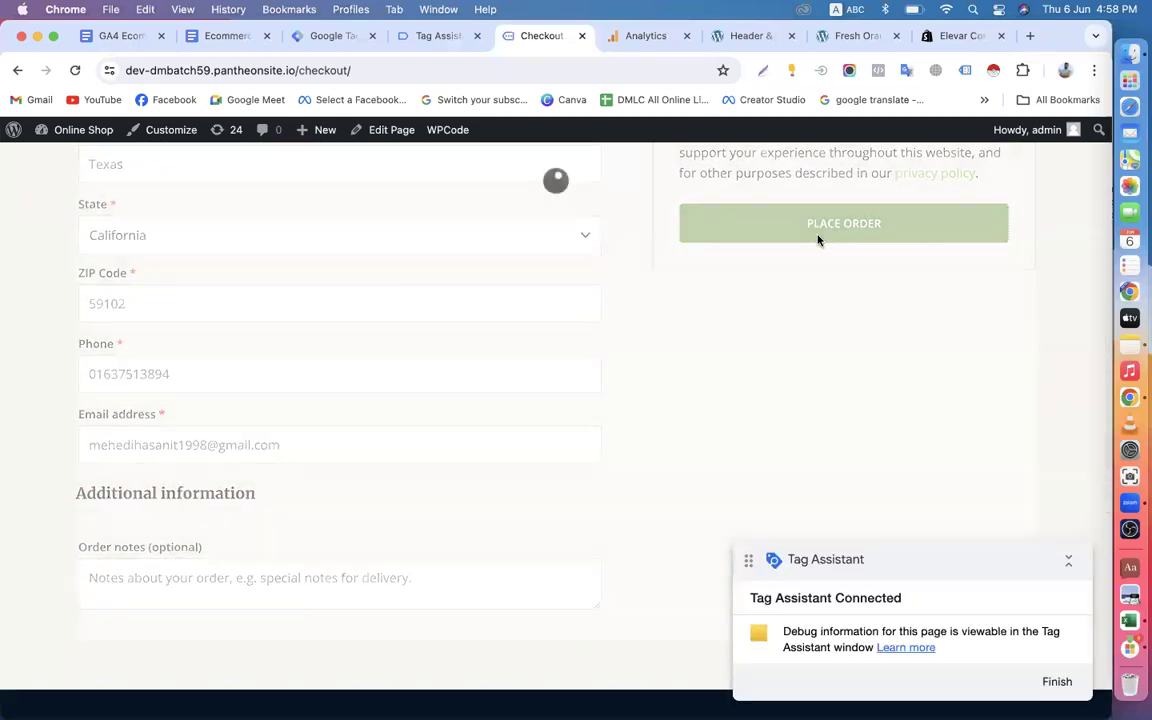
Dismiss the connection notice in Tag Assistant and return to the store to look over the order confirmation page.
{"action": "left_click", "coordinate": [430, 37]}
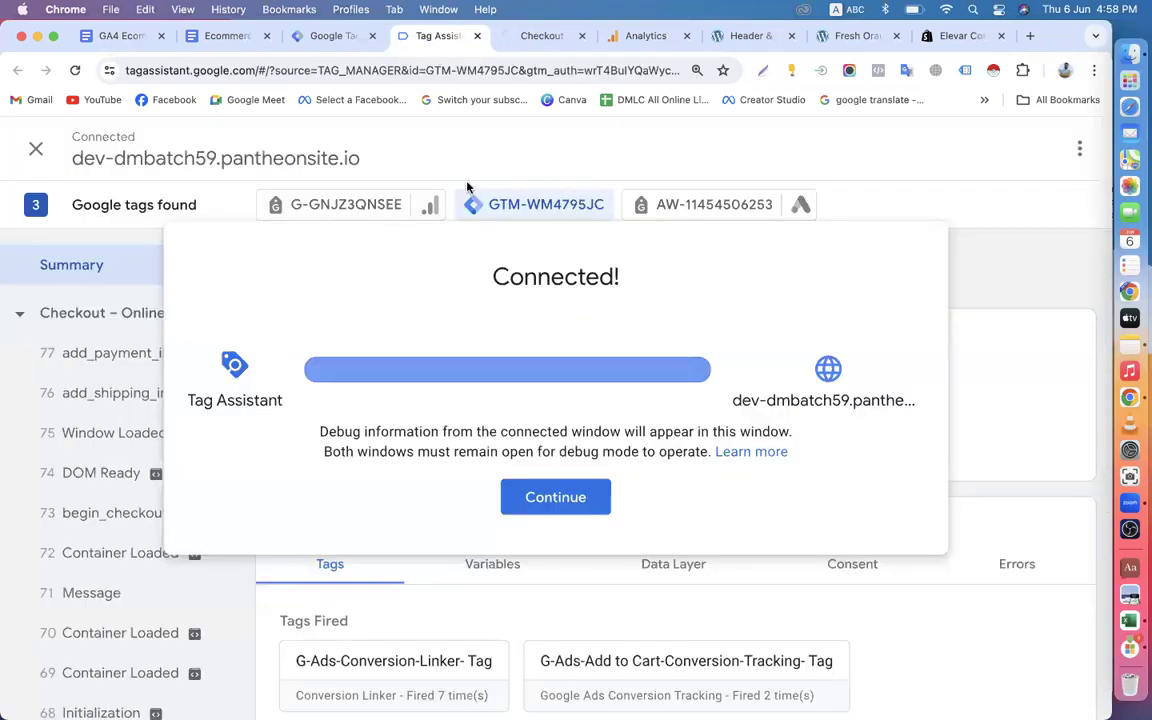
{"action": "left_click", "coordinate": [568, 491]}
{"action": "left_click", "coordinate": [540, 37]}
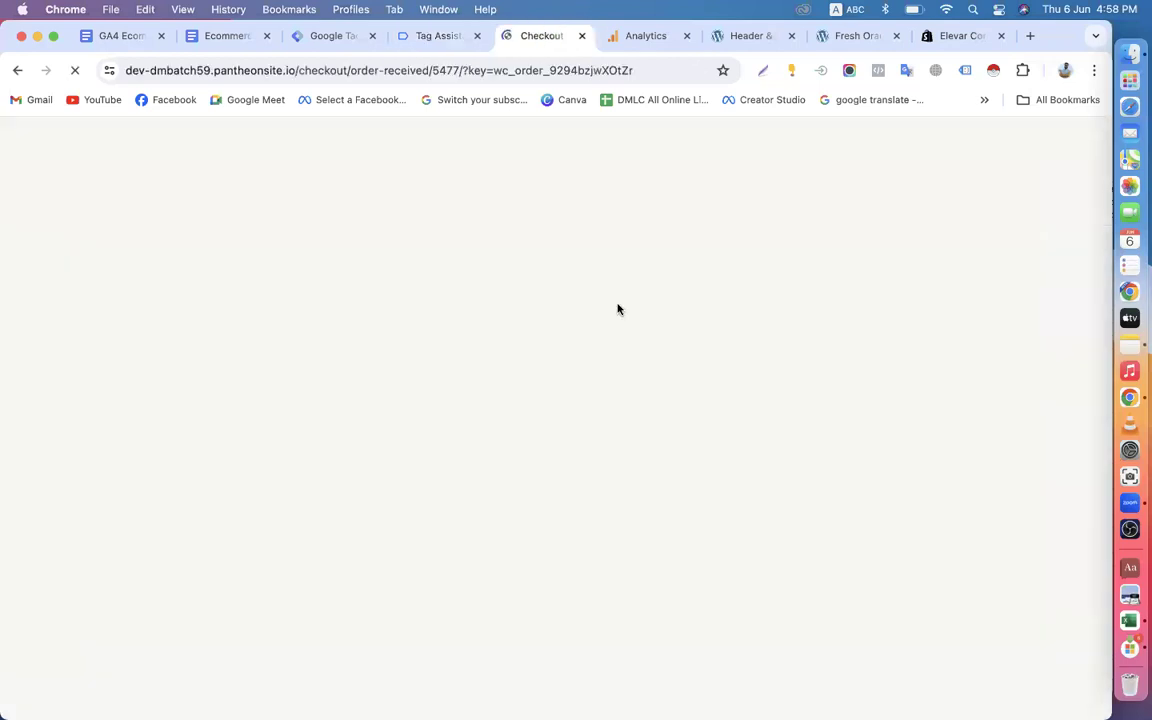
{"action": "scroll", "coordinate": [632, 389], "scroll_direction": "down", "scroll_amount": 4}
{"action": "scroll", "coordinate": [632, 389], "scroll_direction": "up", "scroll_amount": 5}
{"action": "scroll", "coordinate": [632, 383], "scroll_direction": "down", "scroll_amount": 3}
{"action": "scroll", "coordinate": [632, 383], "scroll_direction": "down", "scroll_amount": 2}
{"action": "scroll", "coordinate": [632, 385], "scroll_direction": "up", "scroll_amount": 5}
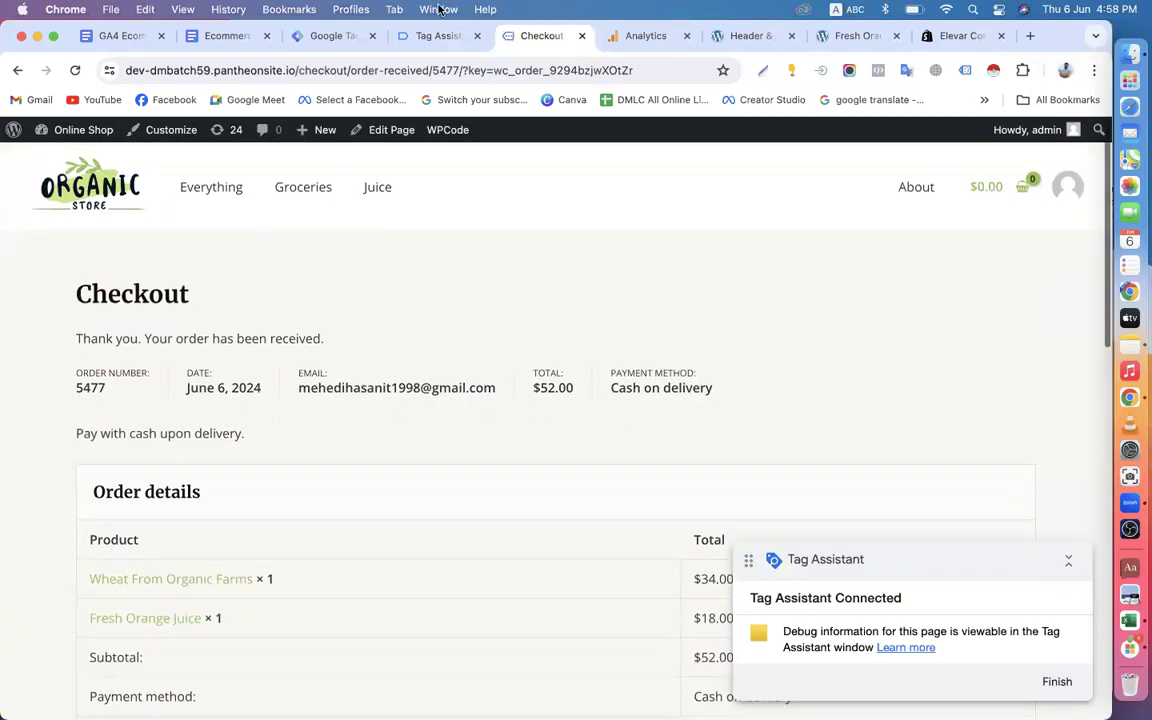
Check in Tag Assistant which GTM-WM4795JC tags fired and which hits G-GNJZ3QNSEE sent during the test order.
{"action": "left_click", "coordinate": [436, 37]}
{"action": "scroll", "coordinate": [483, 437], "scroll_direction": "down", "scroll_amount": 5}
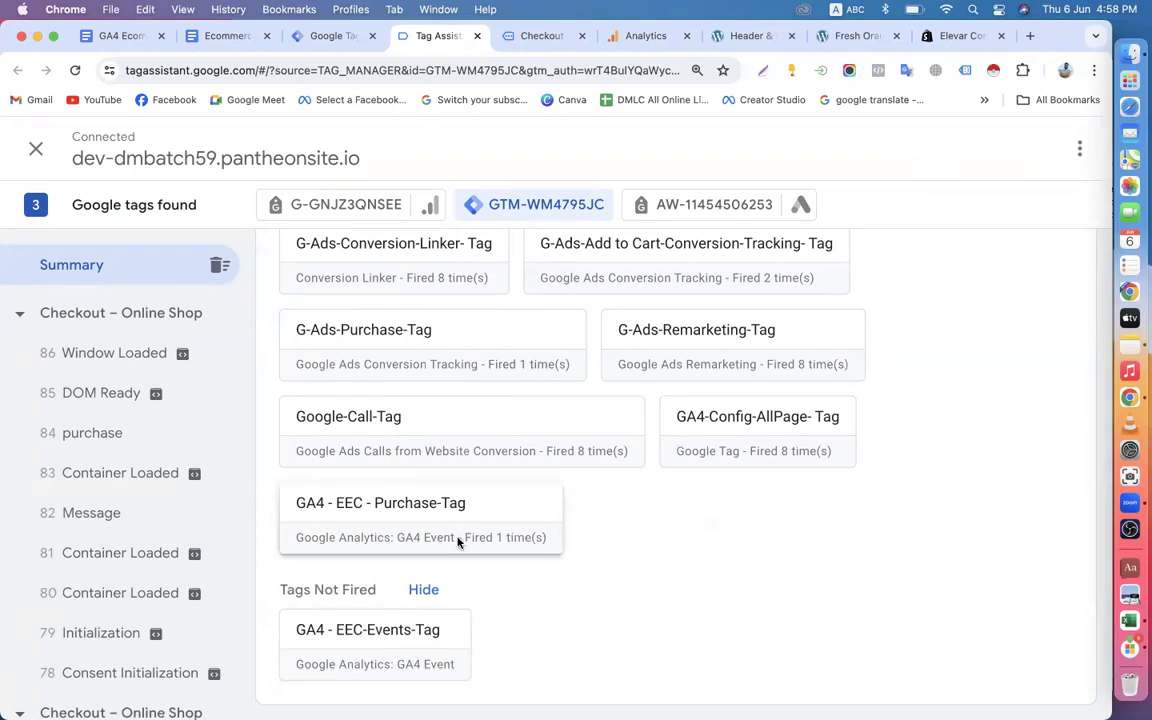
{"action": "scroll", "coordinate": [458, 541], "scroll_direction": "up", "scroll_amount": 5}
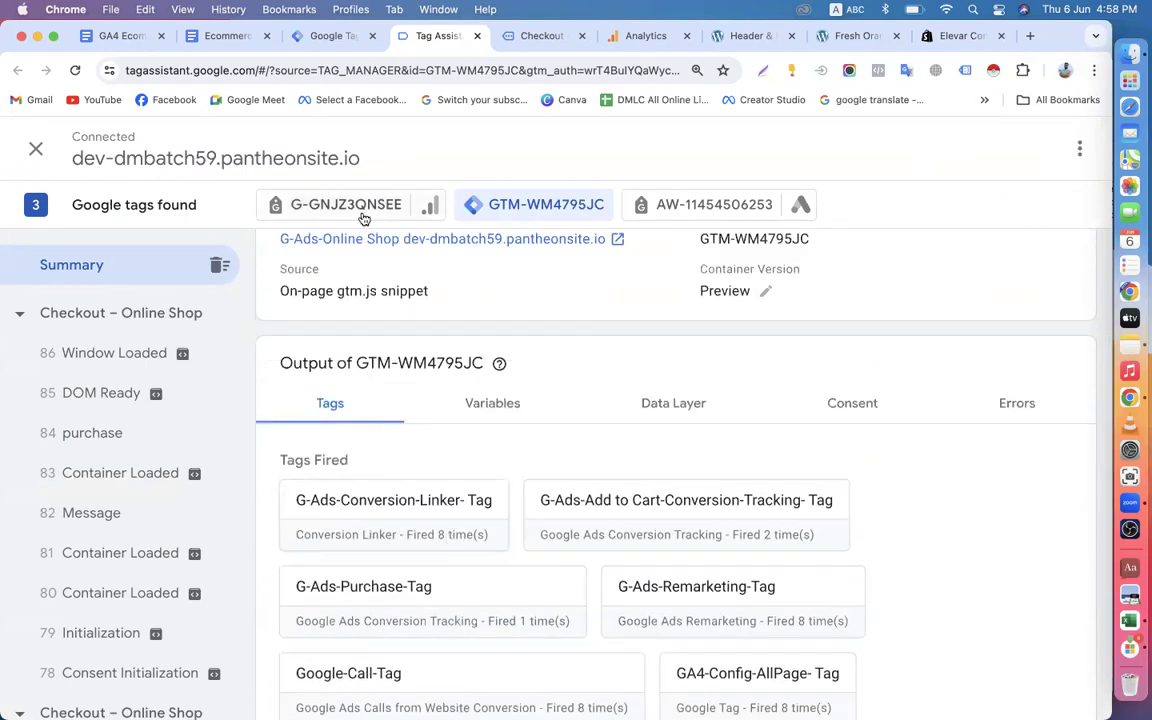
{"action": "left_click", "coordinate": [330, 200]}
{"action": "scroll", "coordinate": [463, 331], "scroll_direction": "down", "scroll_amount": 3}
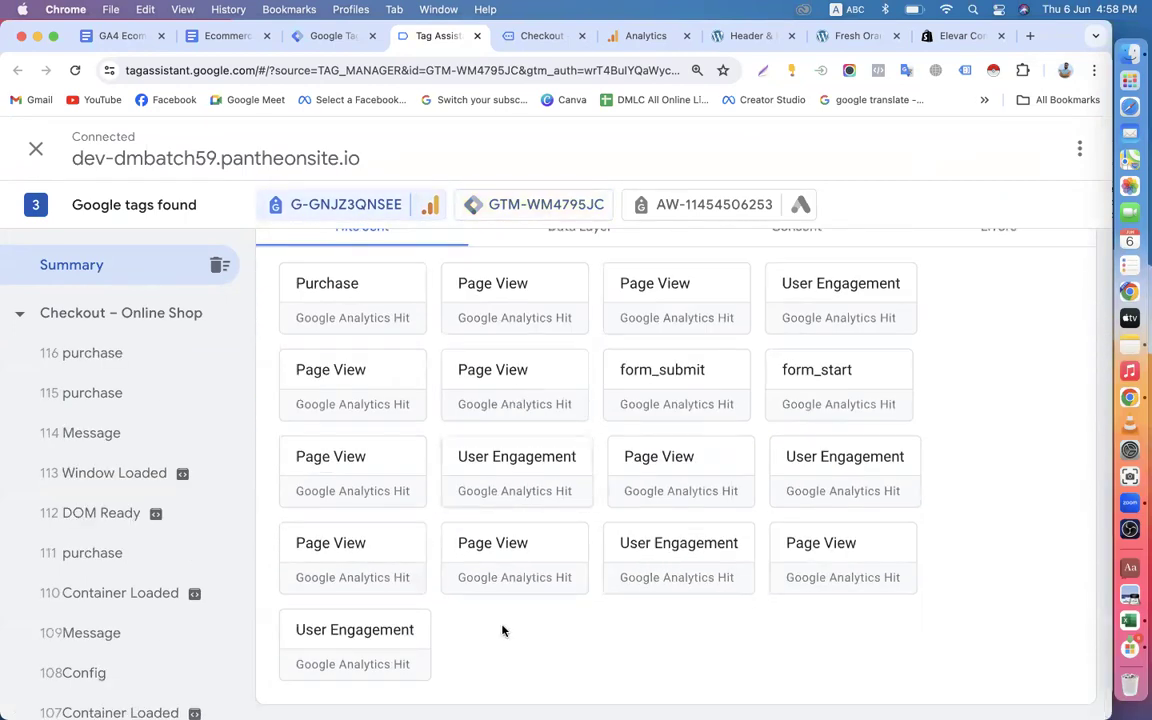
{"action": "scroll", "coordinate": [480, 450], "scroll_direction": "up", "scroll_amount": 5}
{"action": "left_click", "coordinate": [508, 204]}
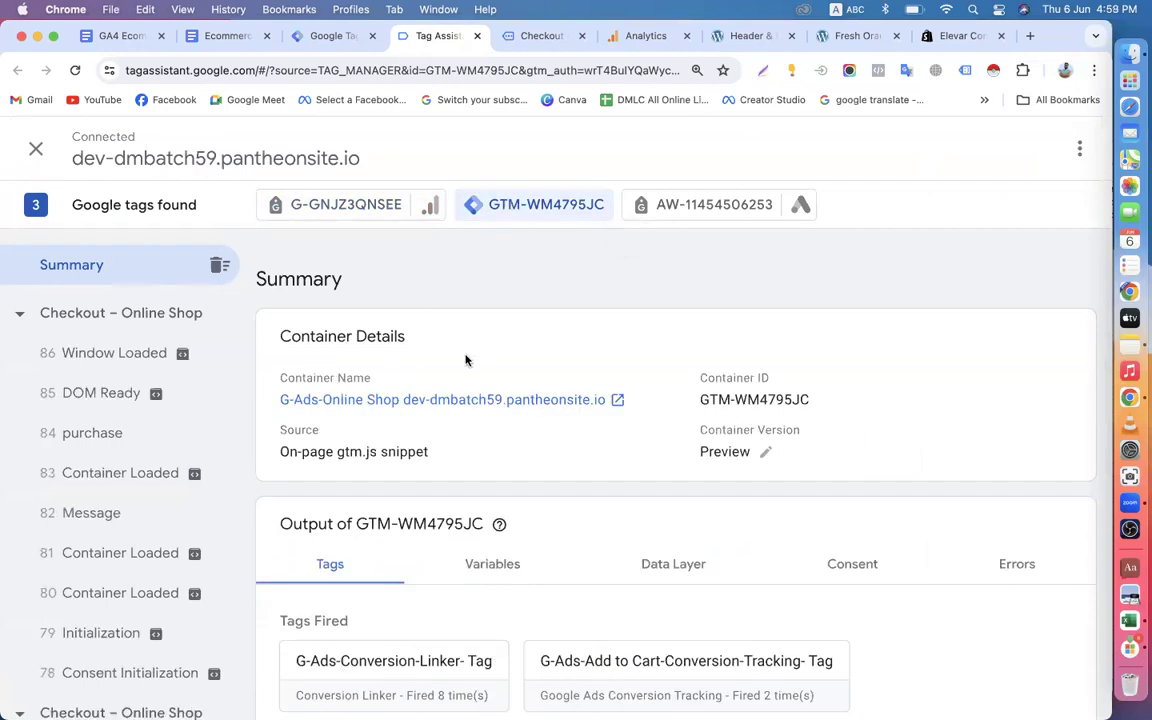
{"action": "scroll", "coordinate": [498, 406], "scroll_direction": "down", "scroll_amount": 5}
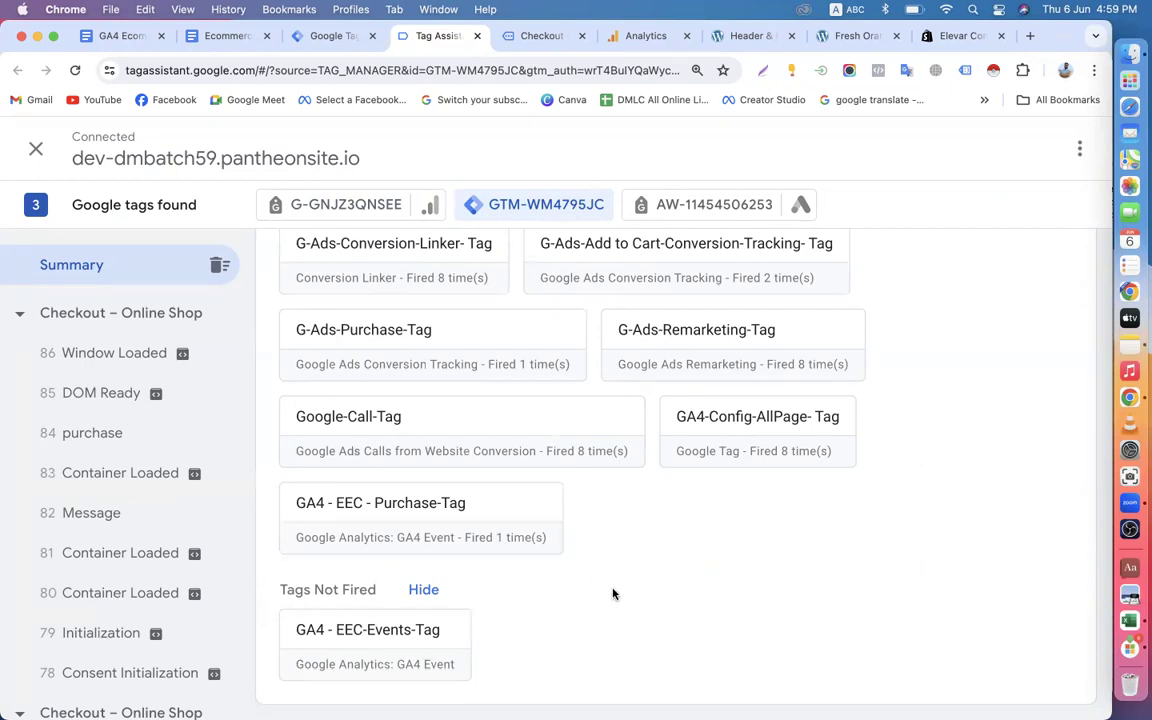
Select the purchase event in the container's preview and examine its variable values, including the EEC and dlv-Purchase variables.
{"action": "left_click", "coordinate": [100, 433]}
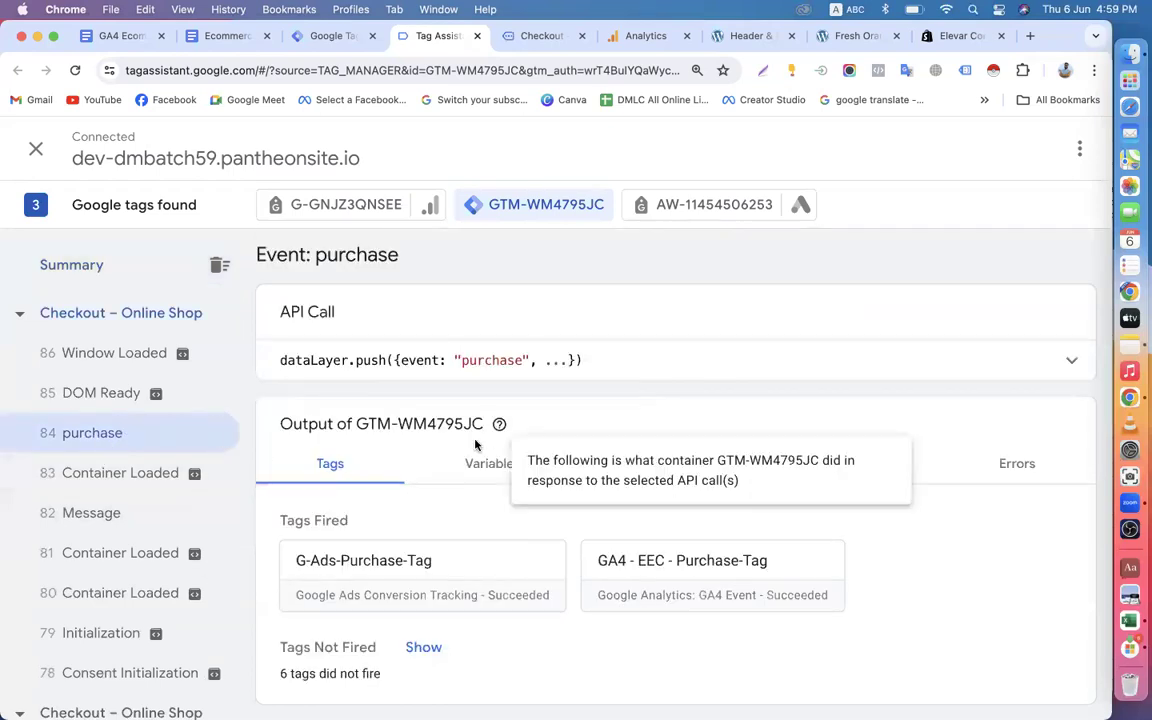
{"action": "left_click", "coordinate": [493, 463]}
{"action": "scroll", "coordinate": [685, 437], "scroll_direction": "down", "scroll_amount": 5}
{"action": "scroll", "coordinate": [685, 437], "scroll_direction": "down", "scroll_amount": 4}
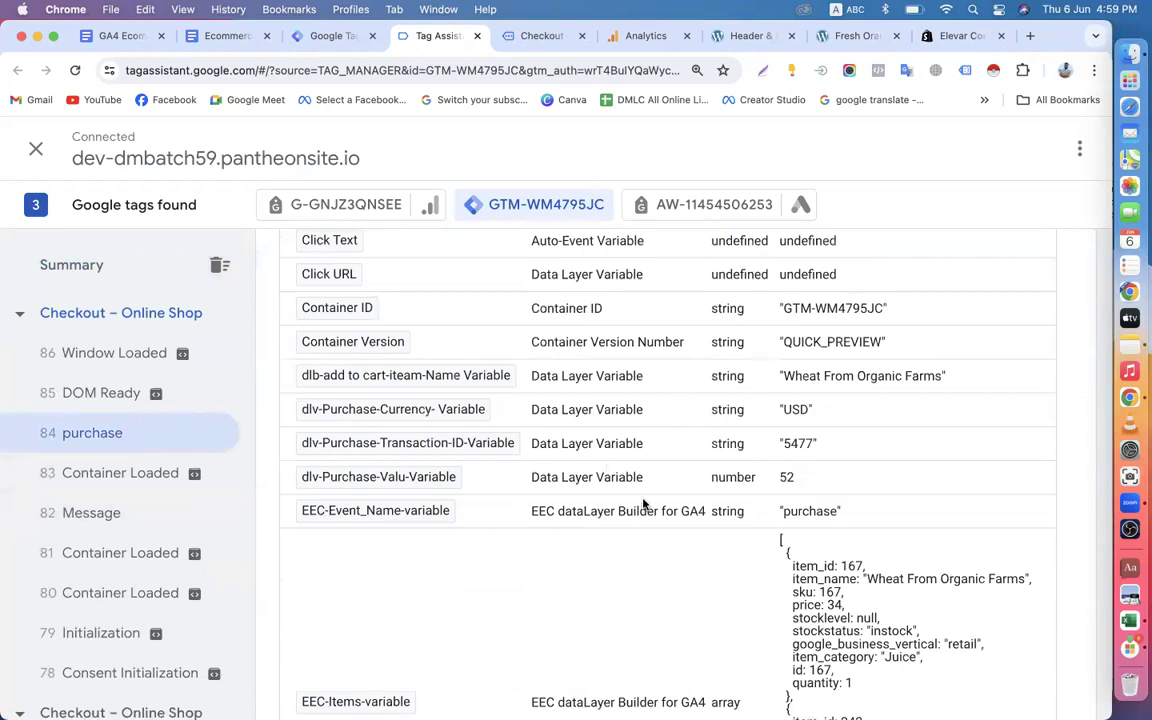
{"action": "scroll", "coordinate": [645, 505], "scroll_direction": "up", "scroll_amount": 1}
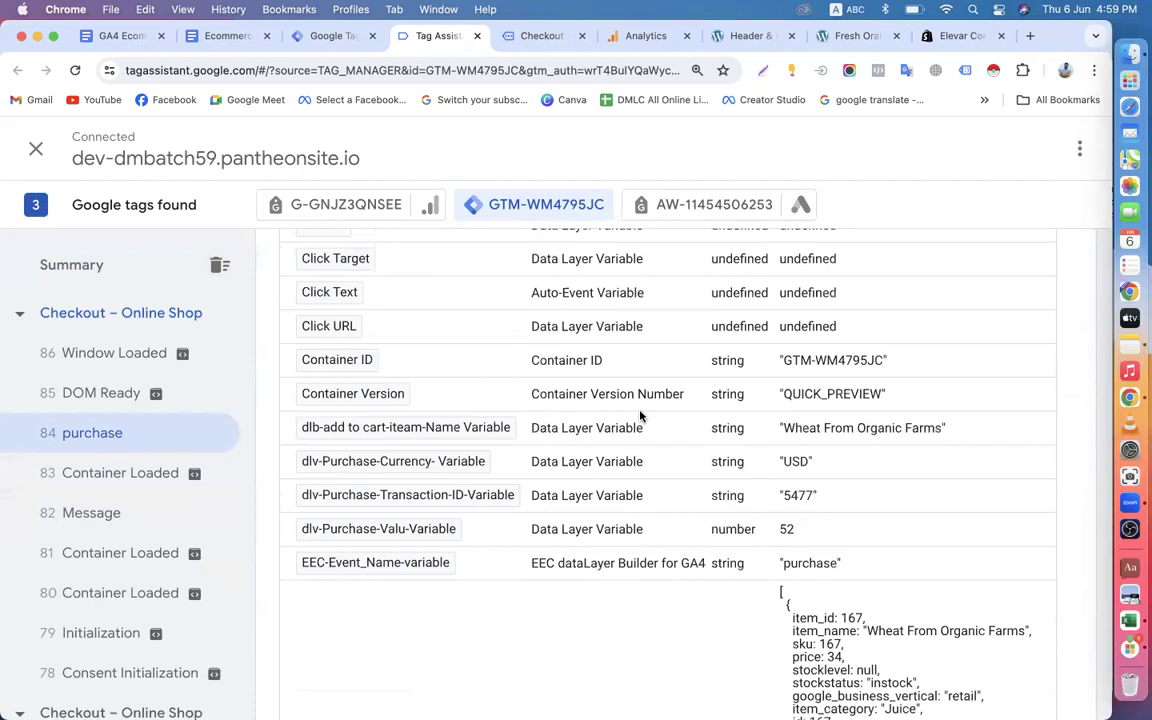
{"action": "scroll", "coordinate": [640, 416], "scroll_direction": "up", "scroll_amount": 10}
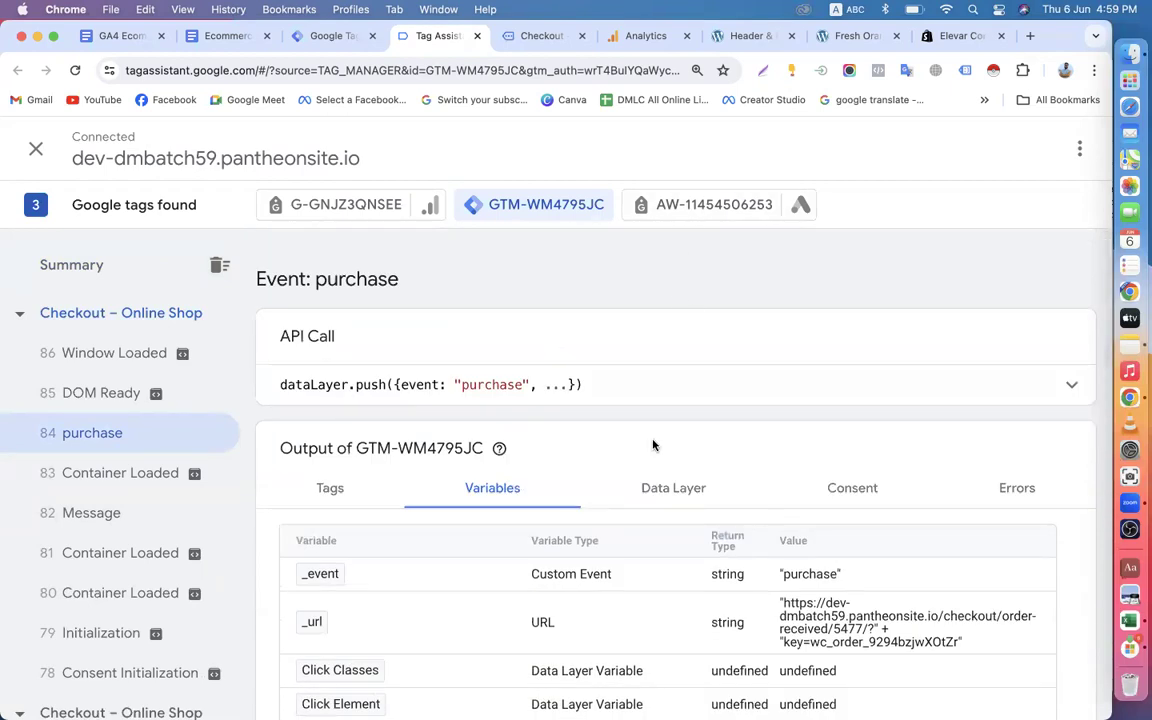
Examine the purchase event's data layer values and show the output of the G-GNJZ3QNSEE tag.
{"action": "left_click", "coordinate": [663, 489]}
{"action": "scroll", "coordinate": [663, 494], "scroll_direction": "down", "scroll_amount": 5}
{"action": "scroll", "coordinate": [653, 427], "scroll_direction": "down", "scroll_amount": 16}
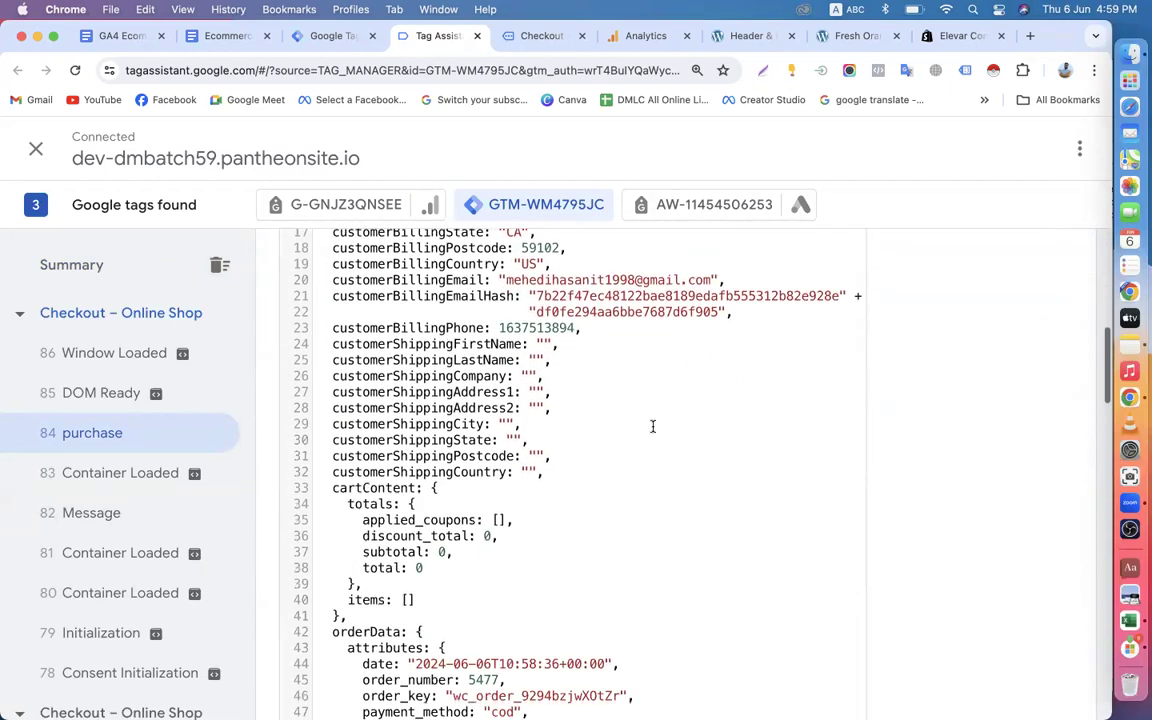
{"action": "scroll", "coordinate": [653, 427], "scroll_direction": "down", "scroll_amount": 5}
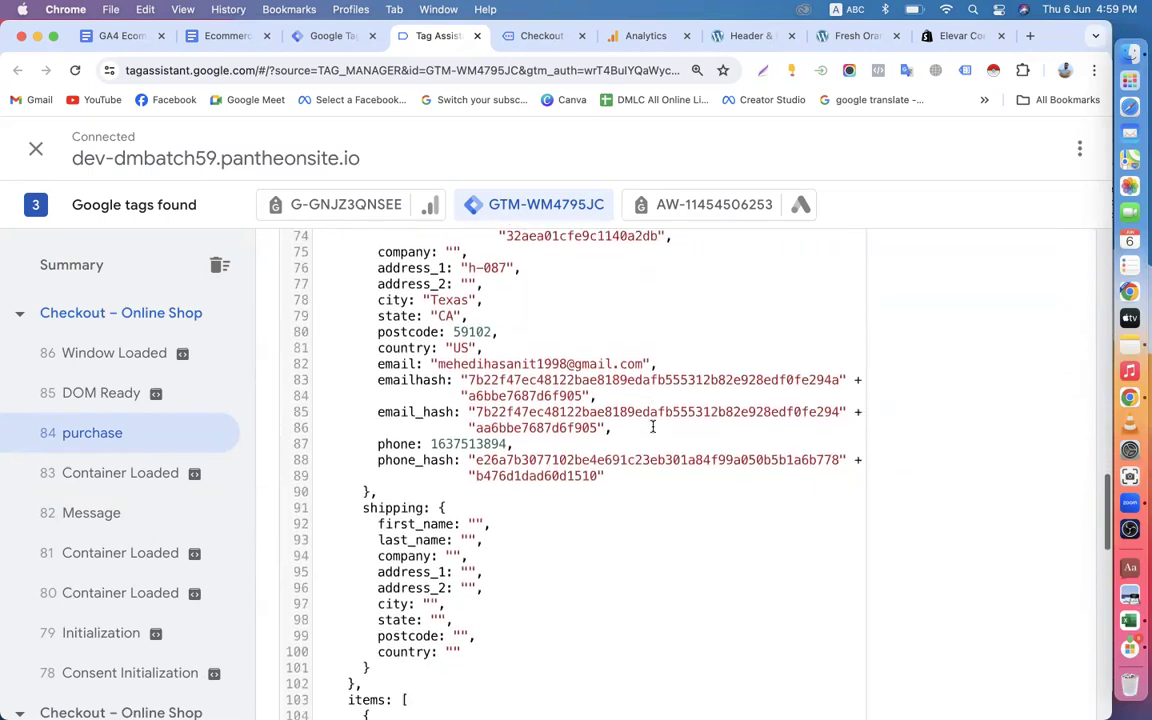
{"action": "scroll", "coordinate": [652, 425], "scroll_direction": "up", "scroll_amount": 20}
{"action": "scroll", "coordinate": [652, 425], "scroll_direction": "up", "scroll_amount": 2}
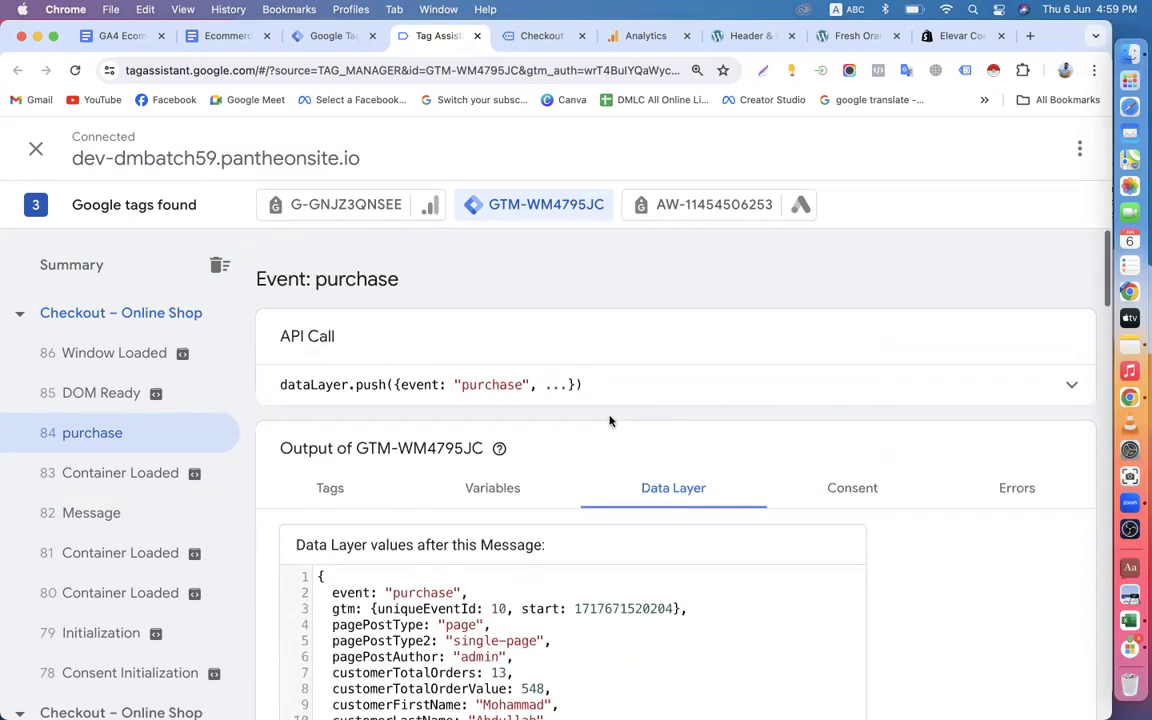
{"action": "left_click", "coordinate": [346, 205]}
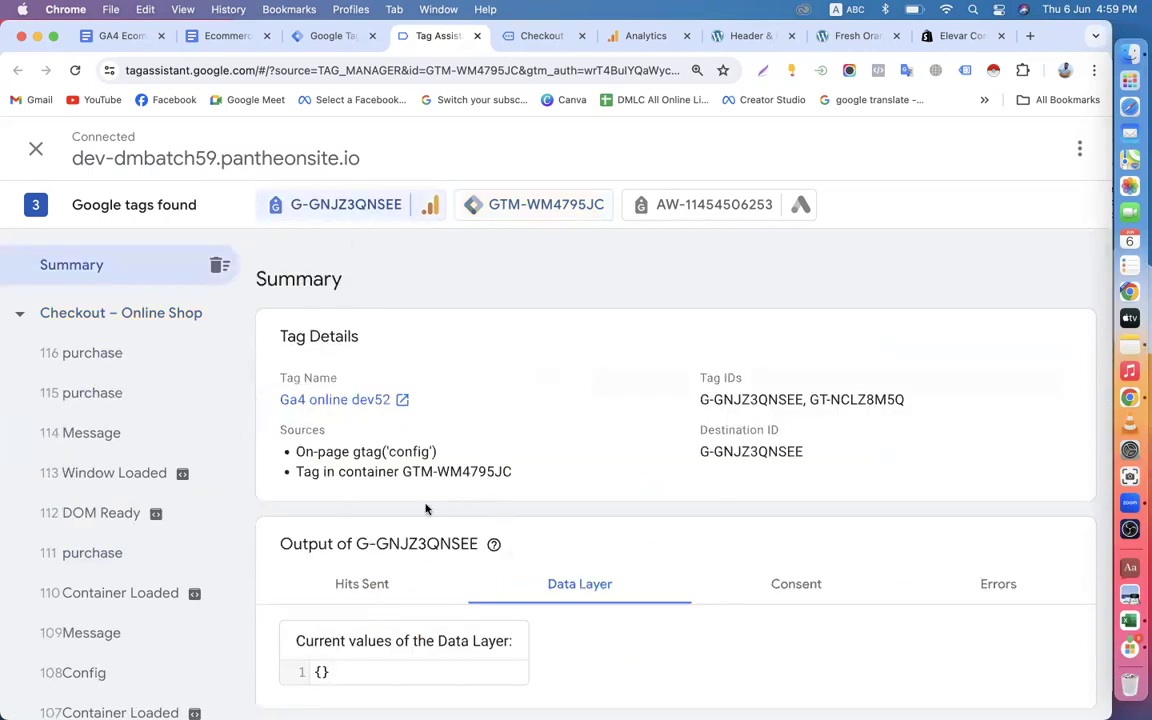
Switch to the Ecommerce Tracking in GA4 via GTM document and review the EEC Purchase and EEC Events trigger names under Step-5.
{"action": "left_click", "coordinate": [224, 37]}
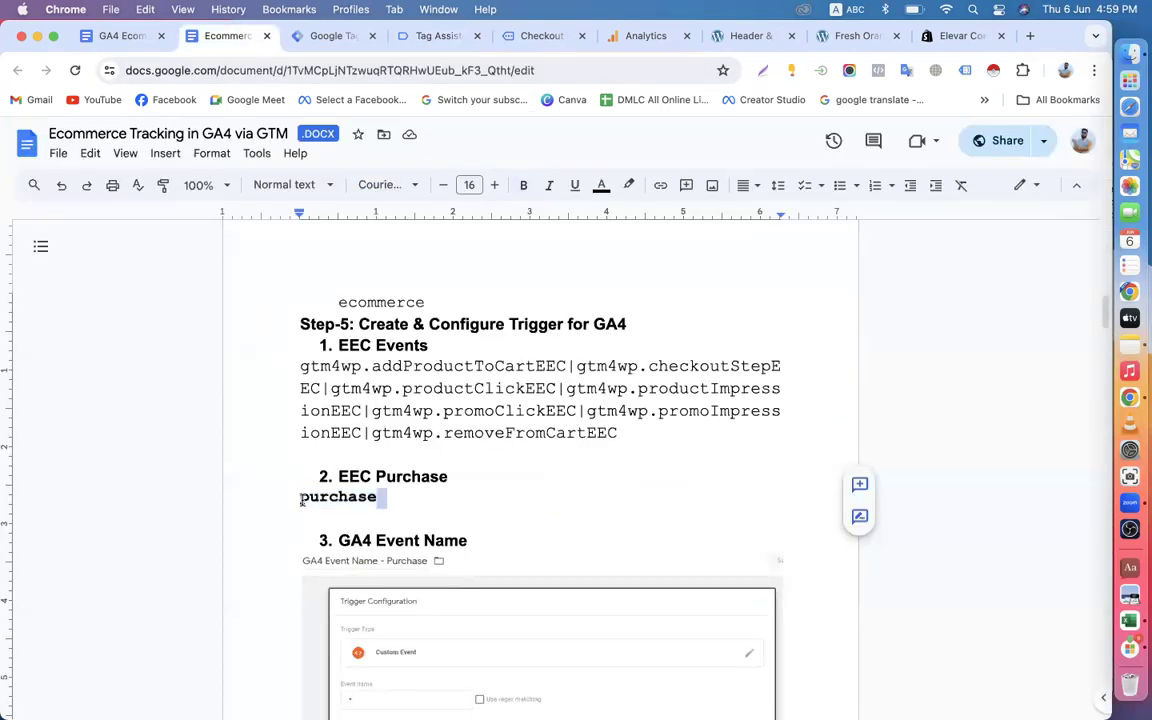
{"action": "left_click_drag", "start_coordinate": [300, 496], "coordinate": [378, 497]}
{"action": "left_click_drag", "start_coordinate": [298, 365], "coordinate": [623, 433]}
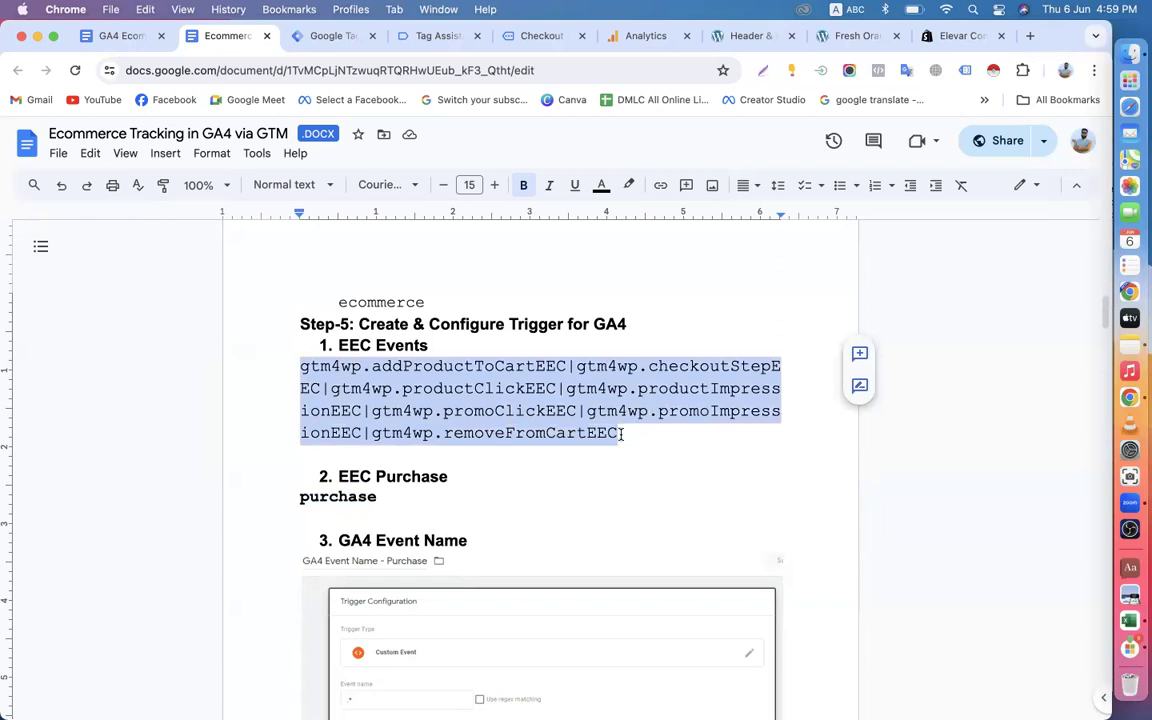
{"action": "left_click", "coordinate": [424, 412]}
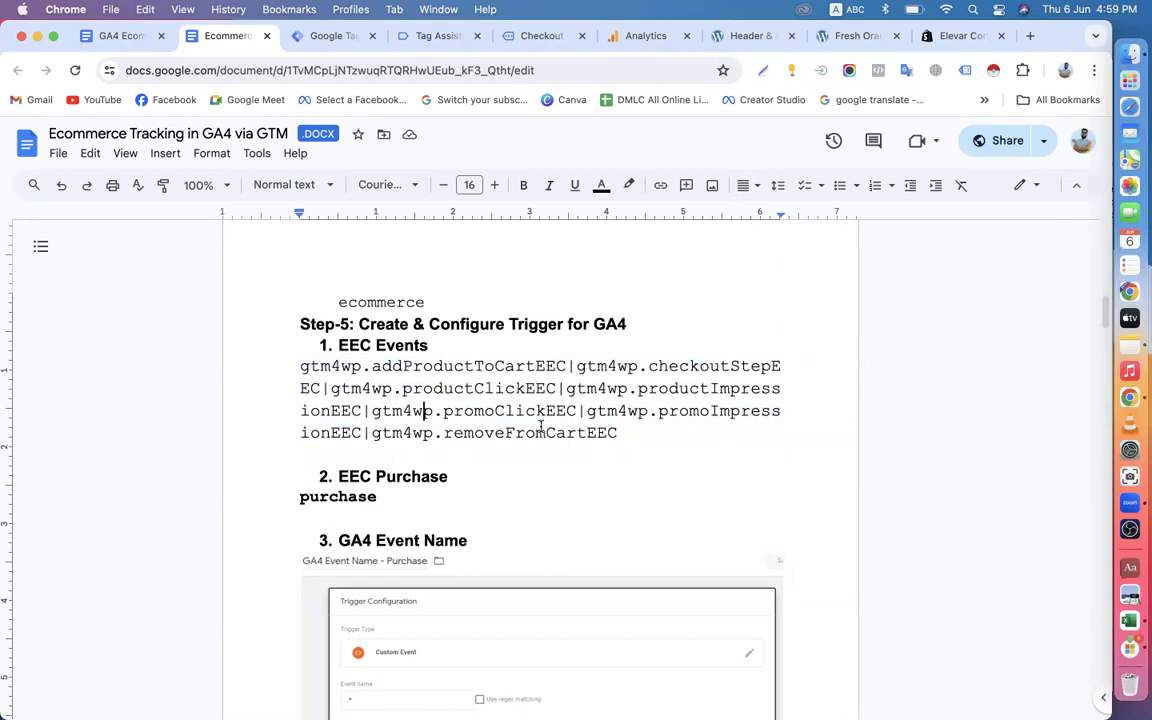
Return to Tag Assistant and examine the hits sent by G-GNJZ3QNSEE, including the Purchase hit.
{"action": "scroll", "coordinate": [541, 427], "scroll_direction": "down", "scroll_amount": 2}
{"action": "left_click", "coordinate": [406, 40]}
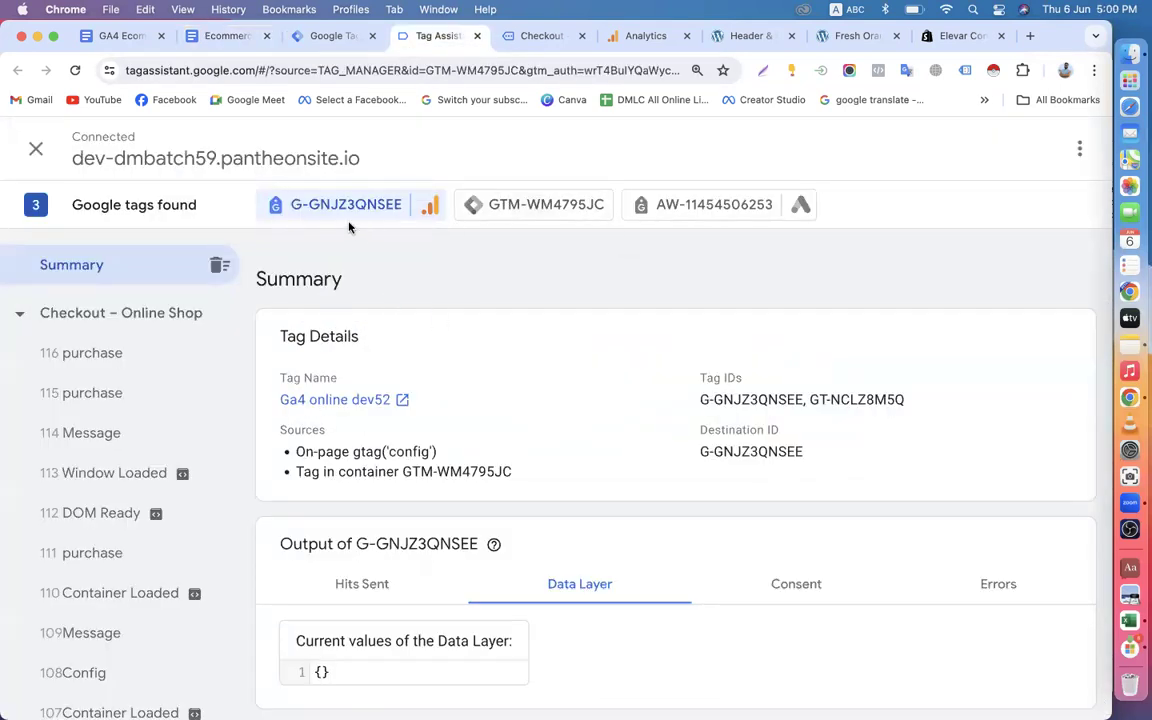
{"action": "scroll", "coordinate": [444, 409], "scroll_direction": "down", "scroll_amount": 1}
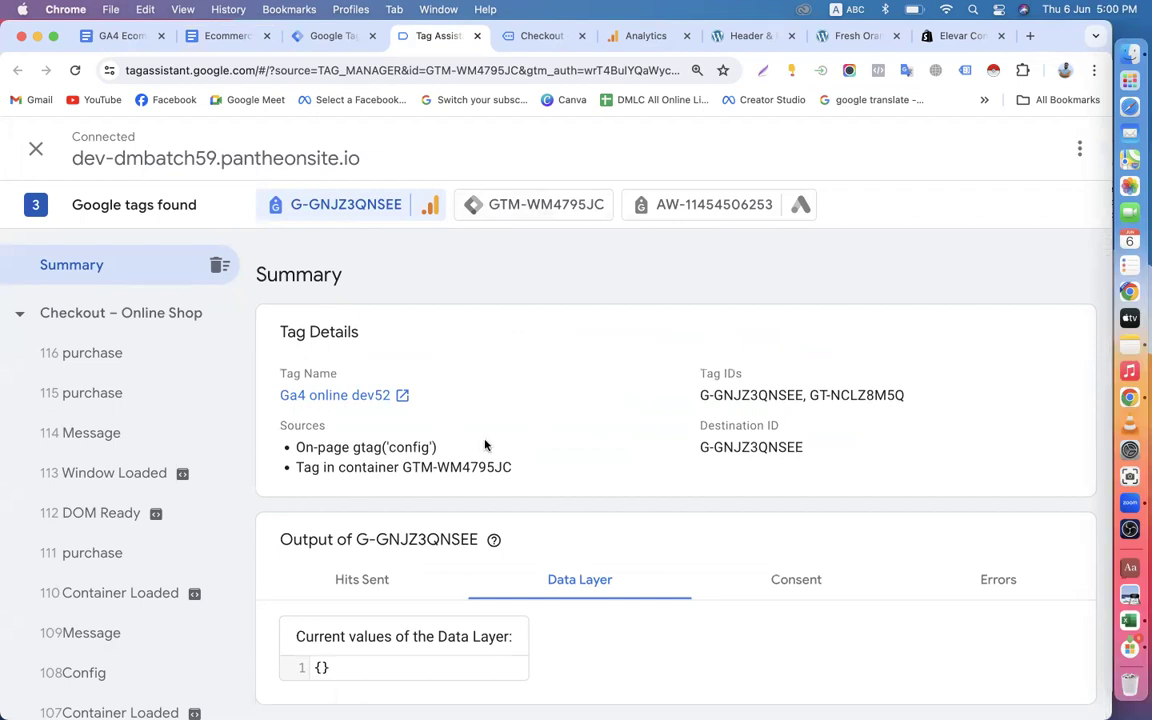
{"action": "left_click", "coordinate": [352, 579]}
{"action": "scroll", "coordinate": [352, 578], "scroll_direction": "down", "scroll_amount": 5}
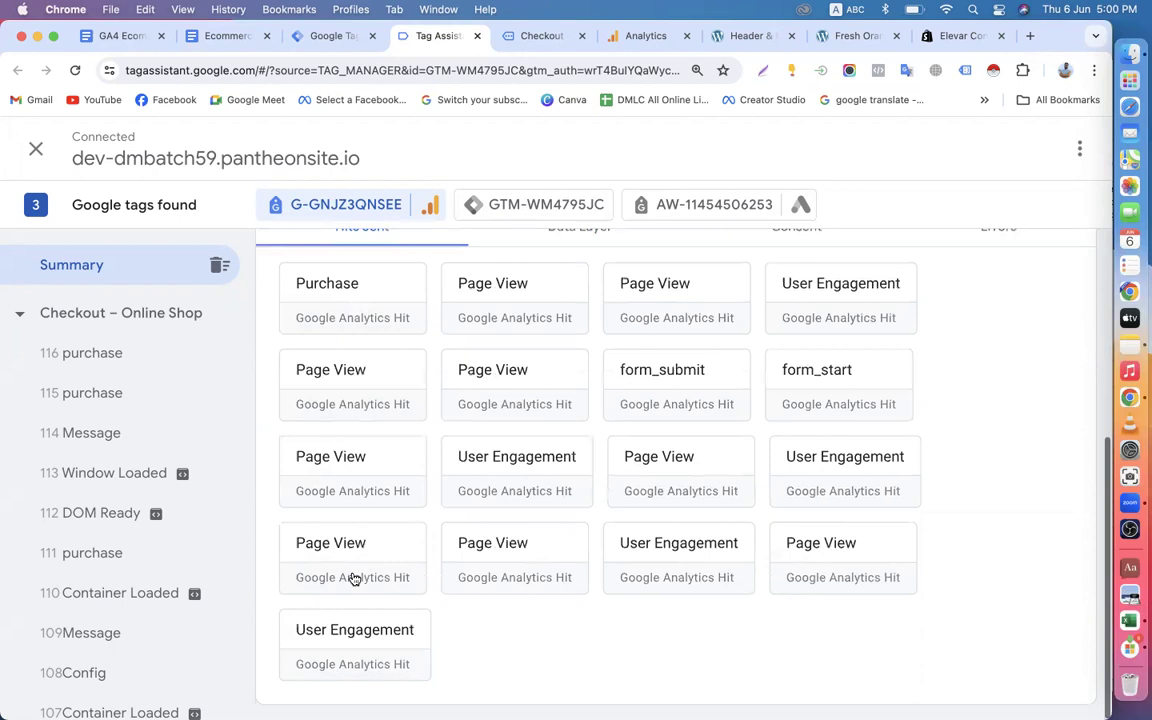
{"action": "scroll", "coordinate": [340, 500], "scroll_direction": "up", "scroll_amount": 3}
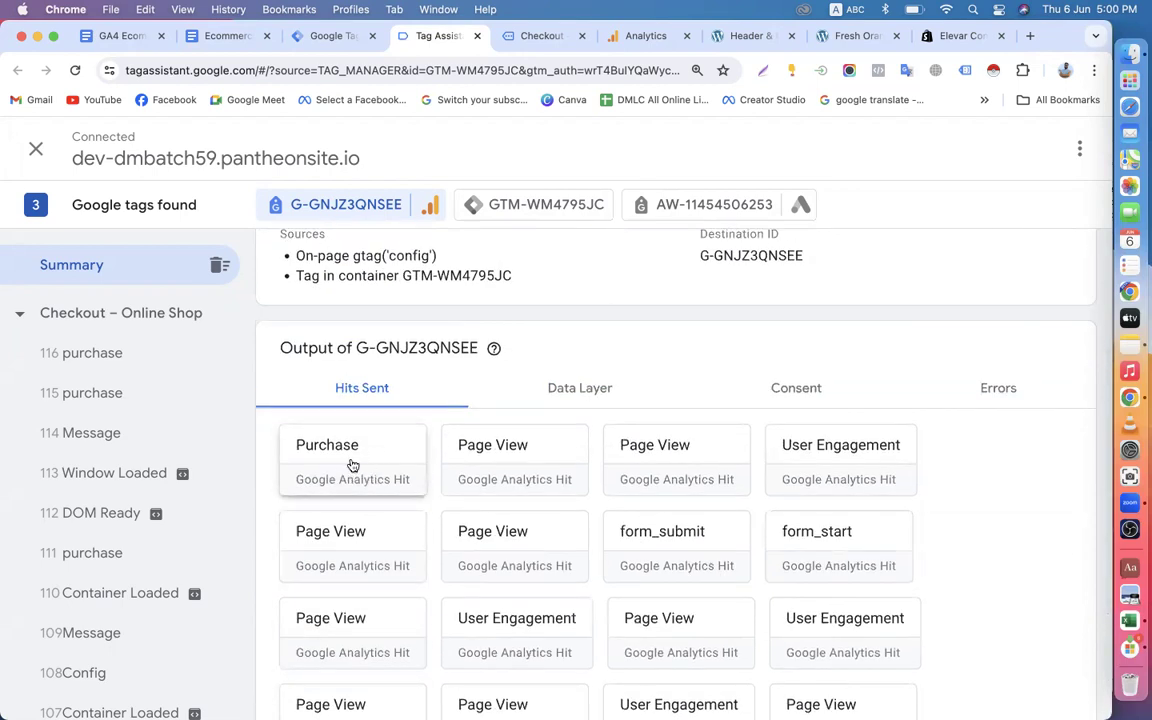
{"action": "scroll", "coordinate": [547, 567], "scroll_direction": "down", "scroll_amount": 3}
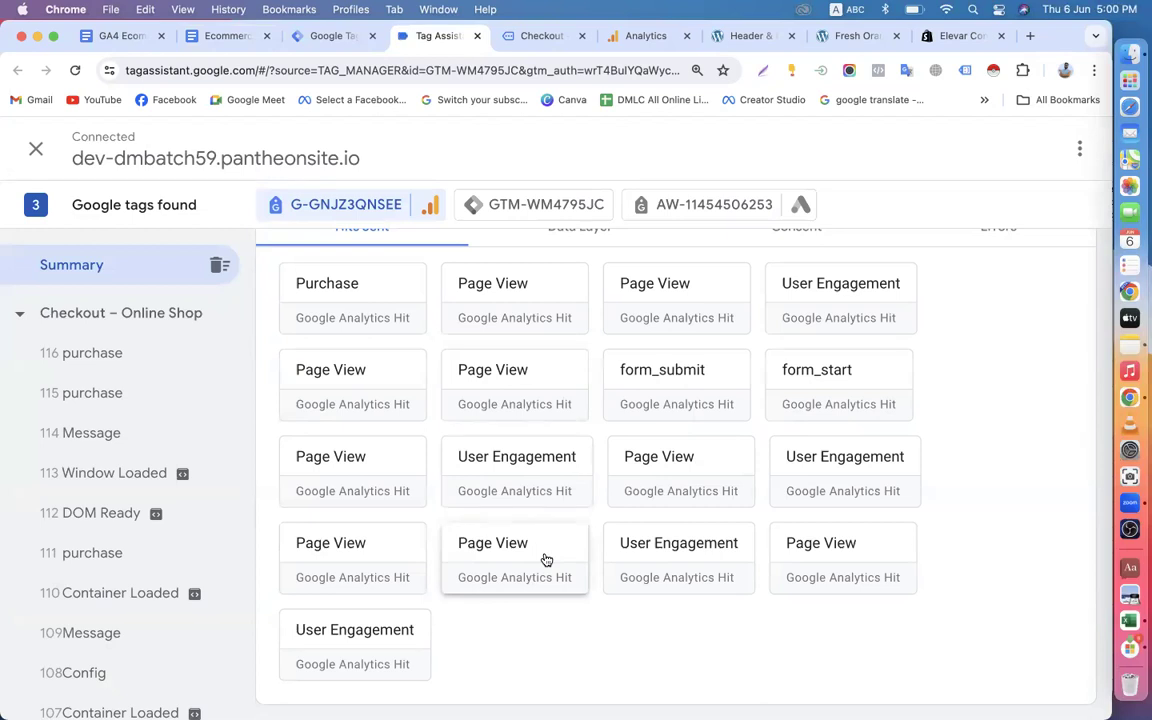
{"action": "scroll", "coordinate": [547, 560], "scroll_direction": "up", "scroll_amount": 5}
Examine the fired and not-fired tags in the GTM-WM4795JC summary, focusing on the GA4 EEC purchase and events tags.
{"action": "left_click", "coordinate": [494, 206]}
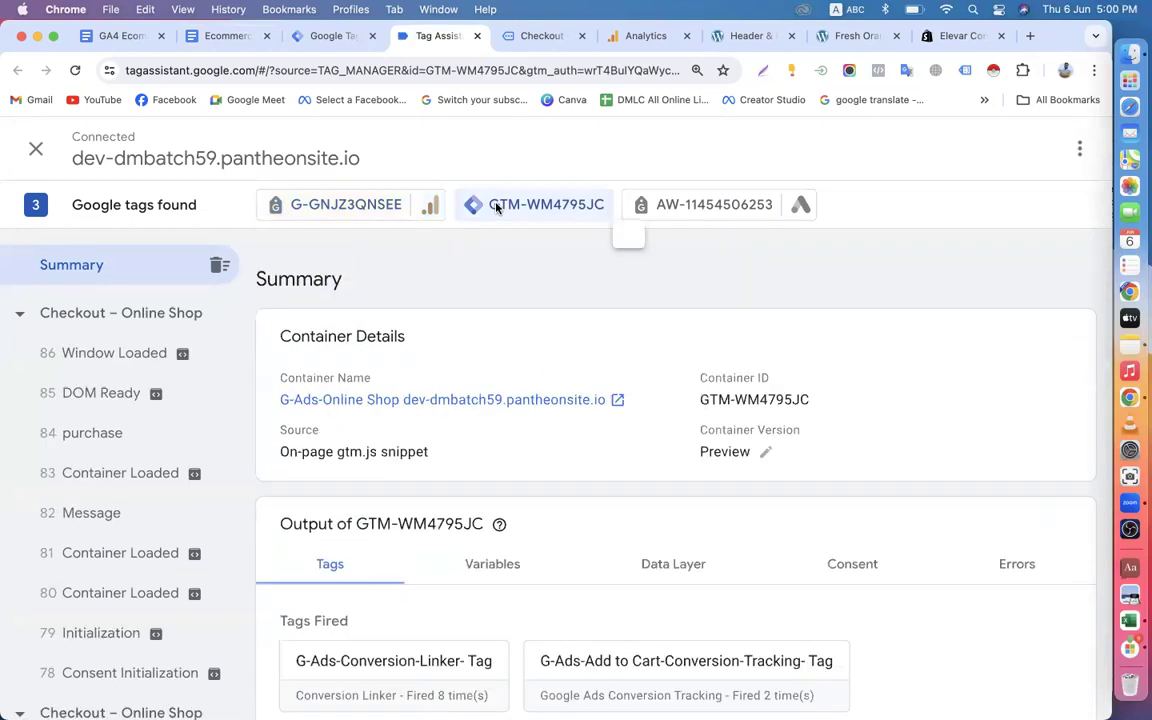
{"action": "scroll", "coordinate": [597, 474], "scroll_direction": "down", "scroll_amount": 5}
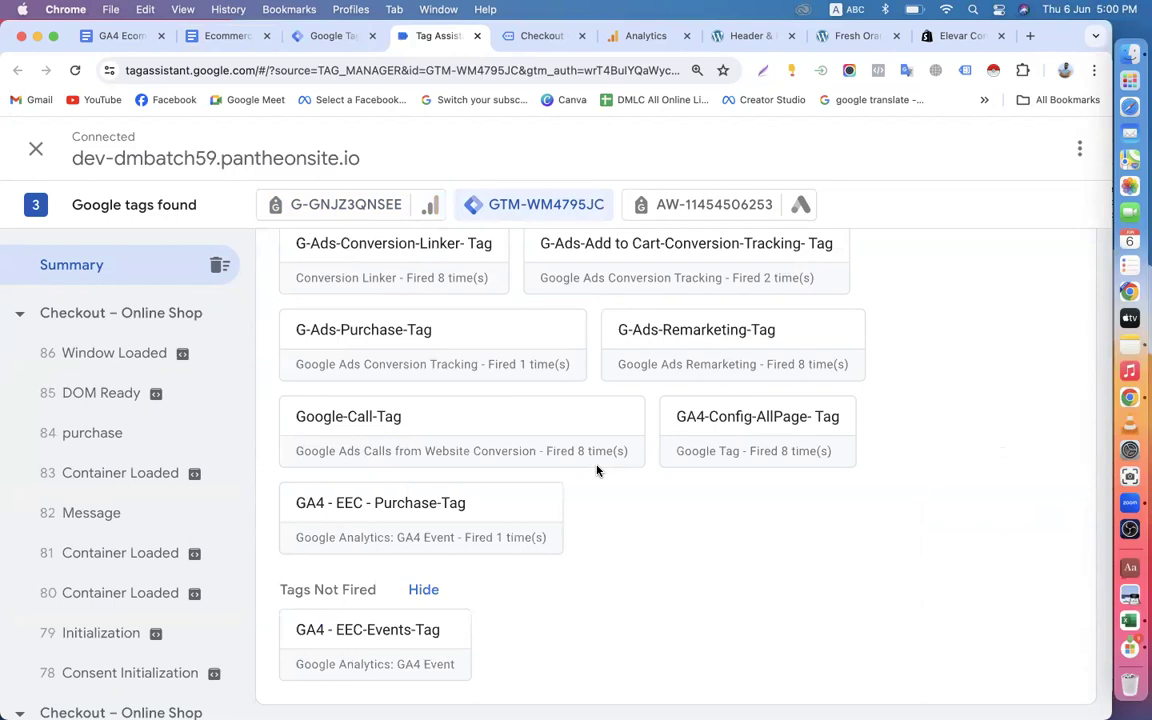
{"action": "scroll", "coordinate": [597, 471], "scroll_direction": "up", "scroll_amount": 5}
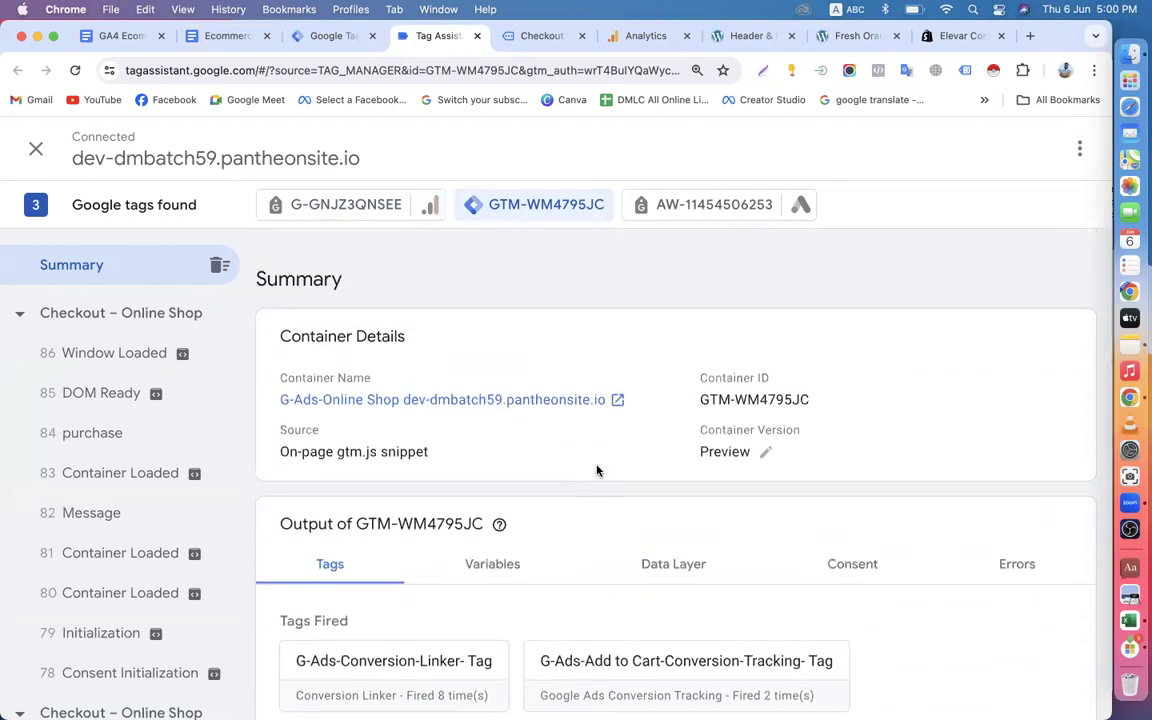
{"action": "scroll", "coordinate": [597, 471], "scroll_direction": "down", "scroll_amount": 4}
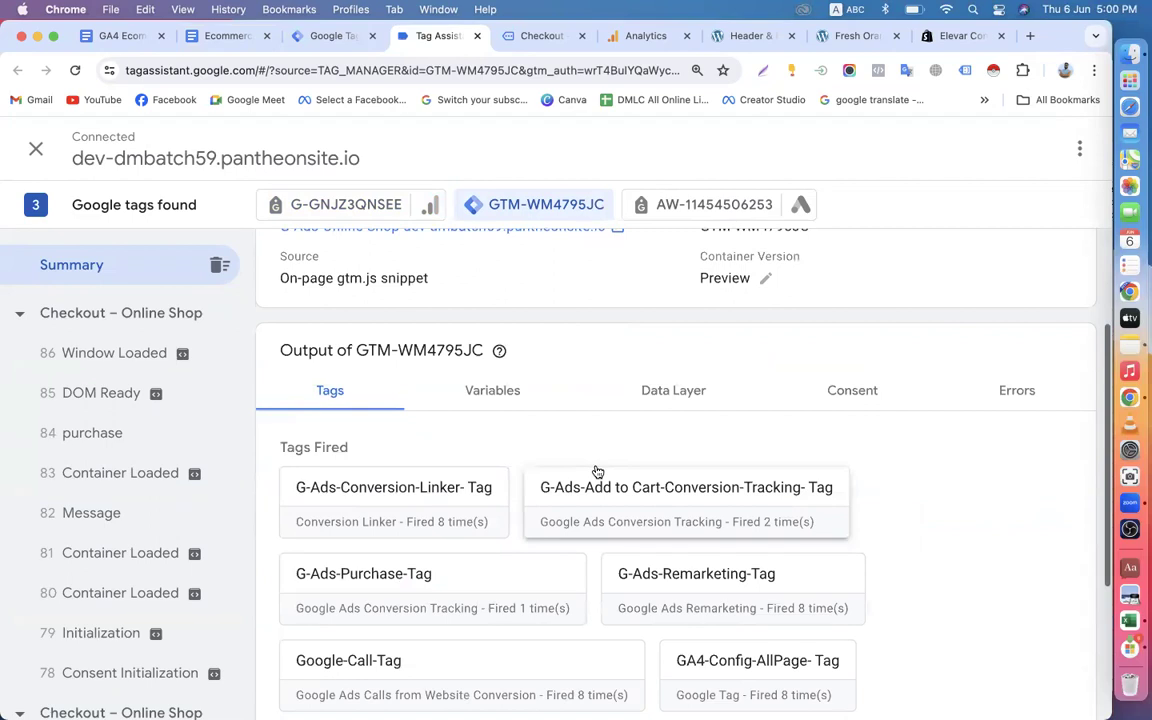
{"action": "scroll", "coordinate": [597, 471], "scroll_direction": "down", "scroll_amount": 5}
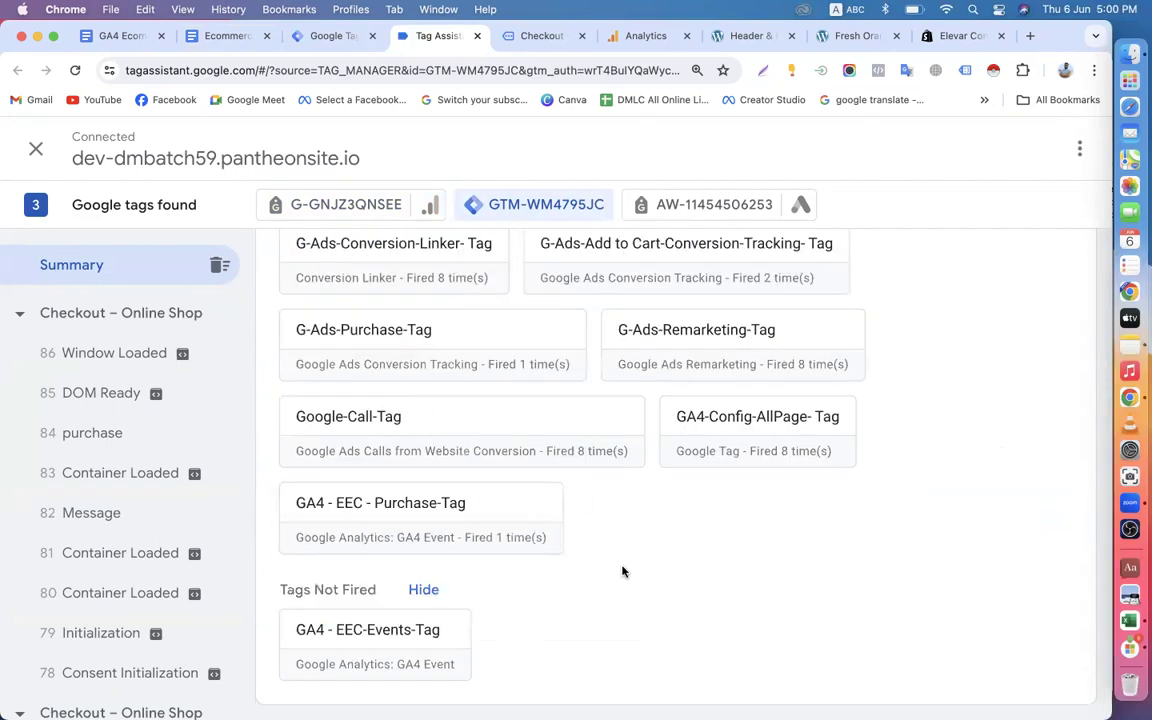
{"action": "scroll", "coordinate": [622, 571], "scroll_direction": "up", "scroll_amount": 9}
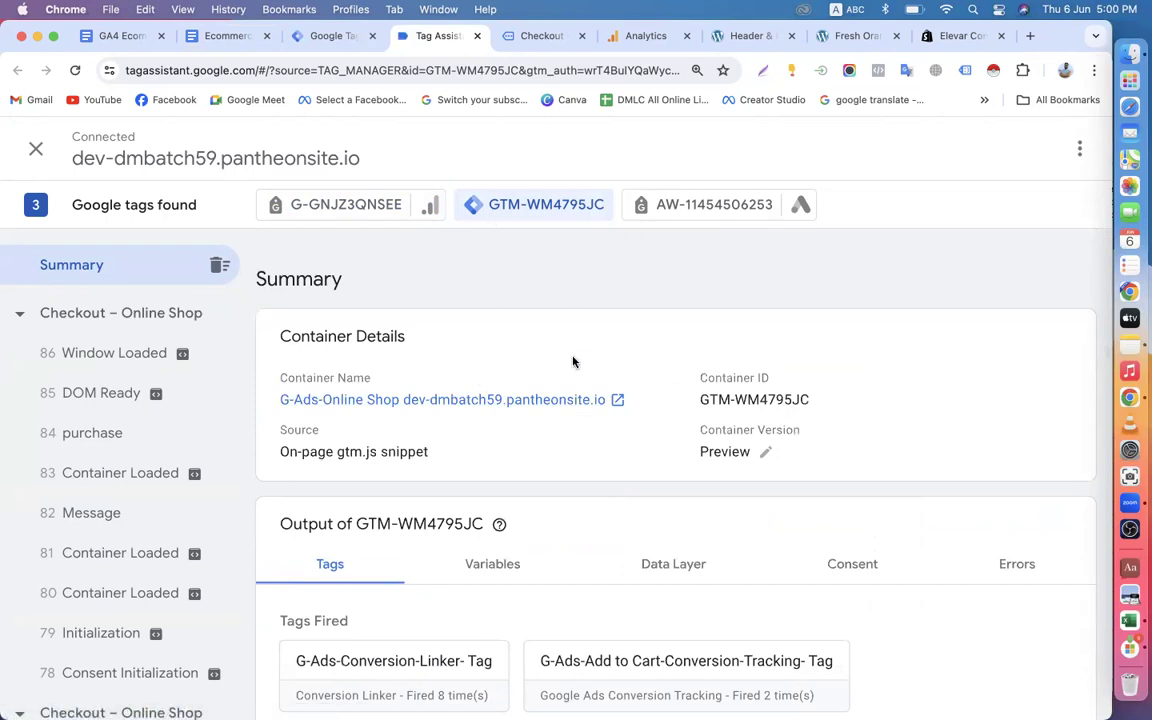
{"action": "scroll", "coordinate": [571, 360], "scroll_direction": "down", "scroll_amount": 9}
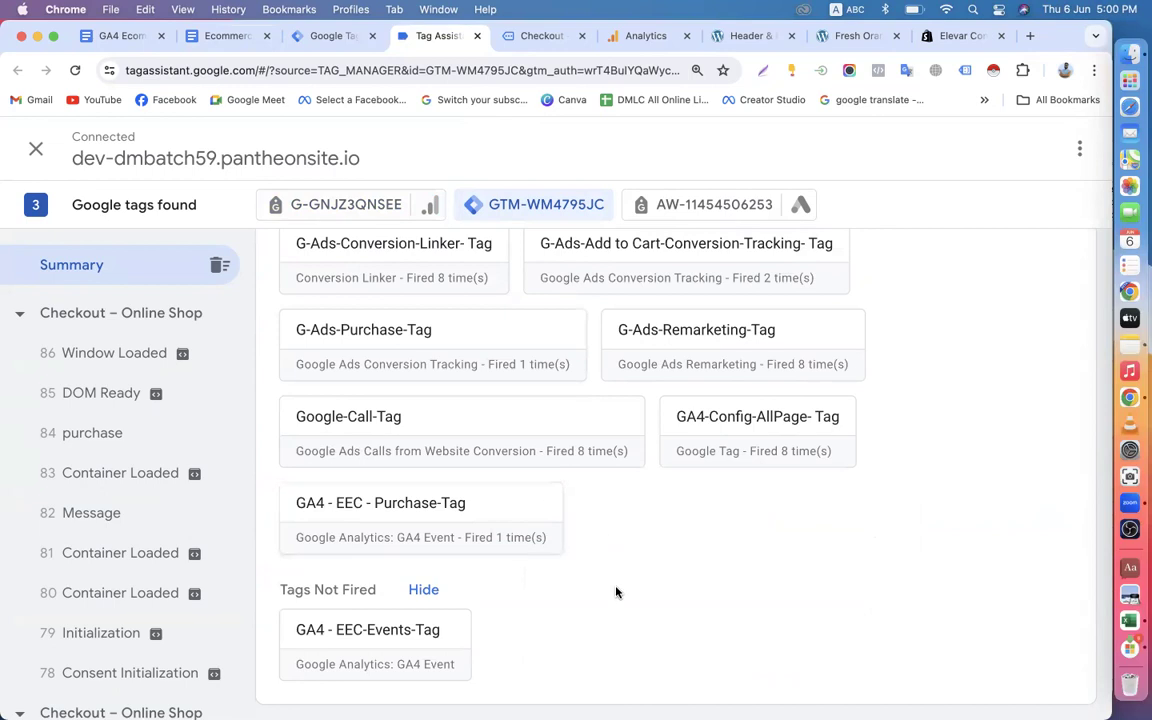
Switch to Google Analytics, close the web stream details and review the Reports snapshot for EEC Online Shop Dev-52.
{"action": "left_click", "coordinate": [643, 38]}
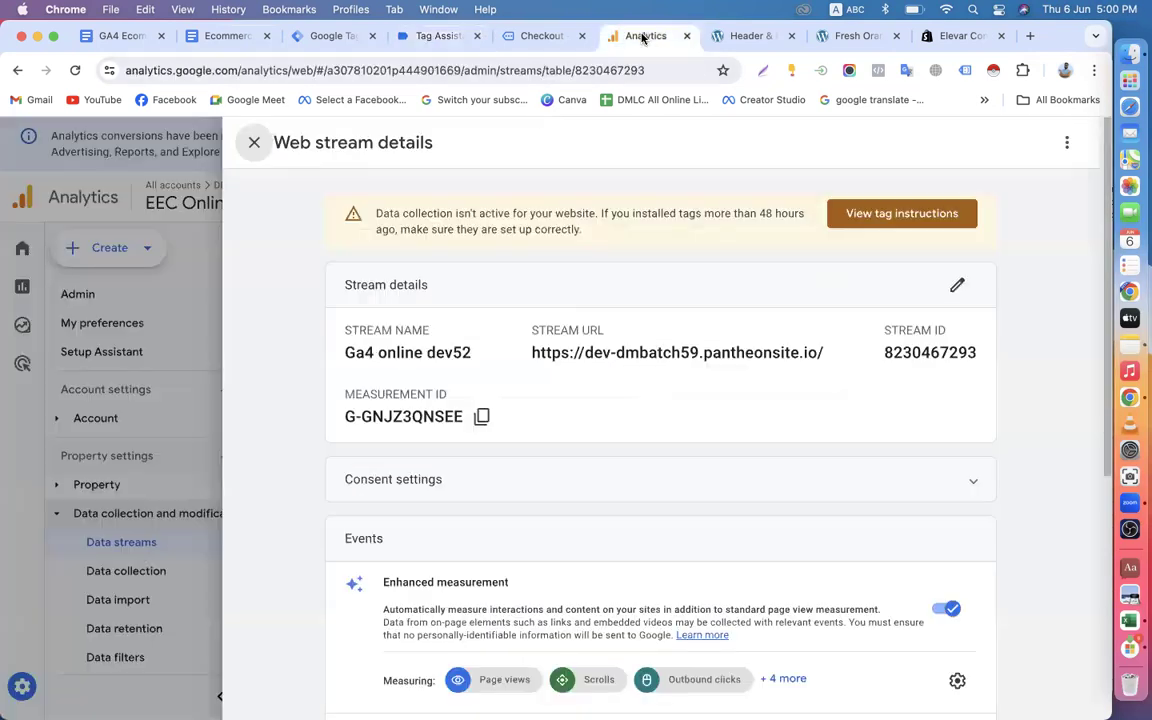
{"action": "left_click", "coordinate": [254, 142]}
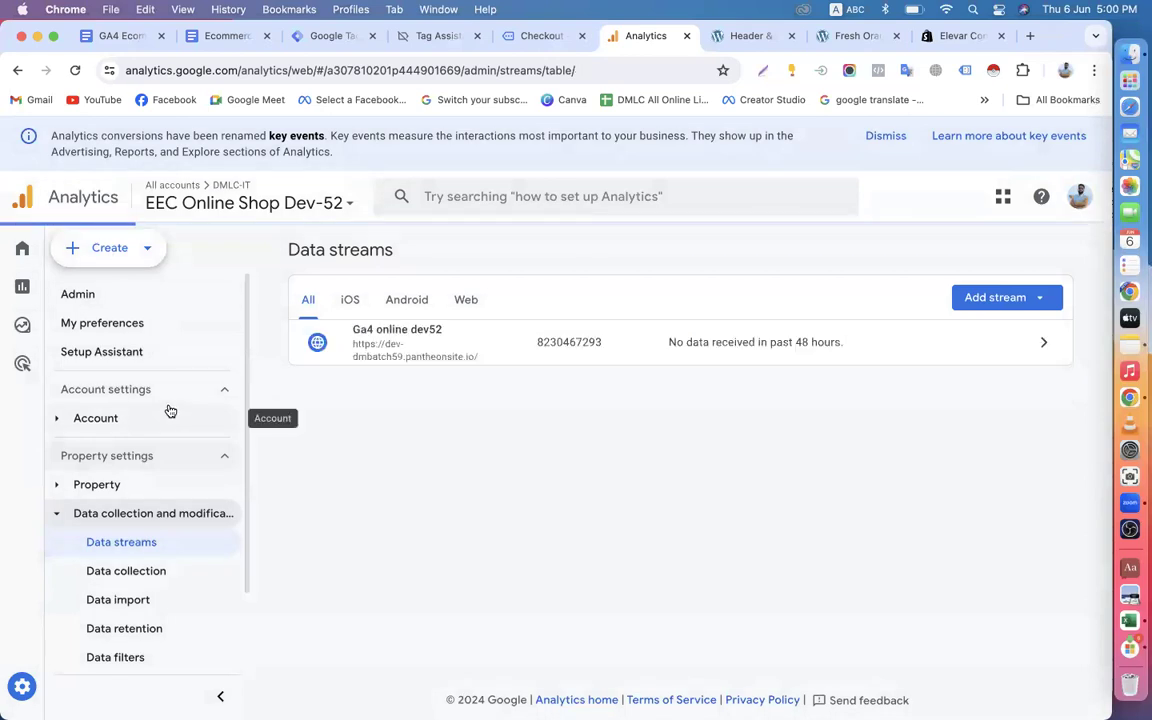
{"action": "scroll", "coordinate": [60, 520], "scroll_direction": "down", "scroll_amount": 2}
{"action": "mouse_move", "coordinate": [53, 508]}
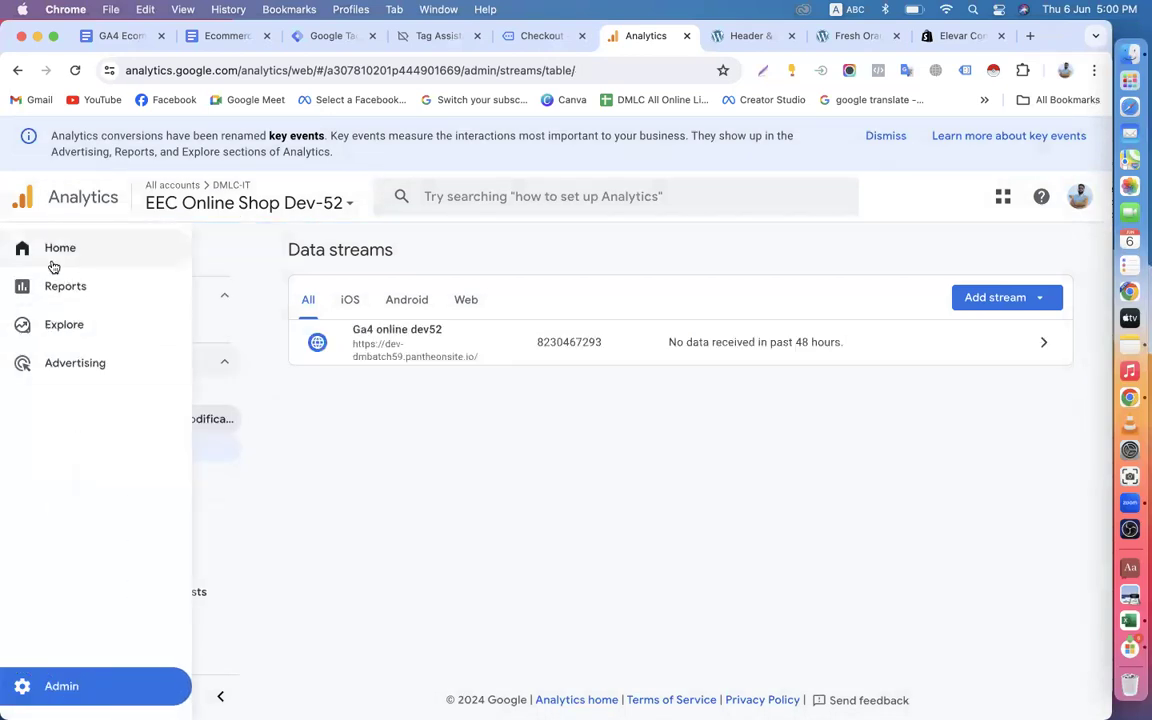
{"action": "left_click", "coordinate": [50, 297]}
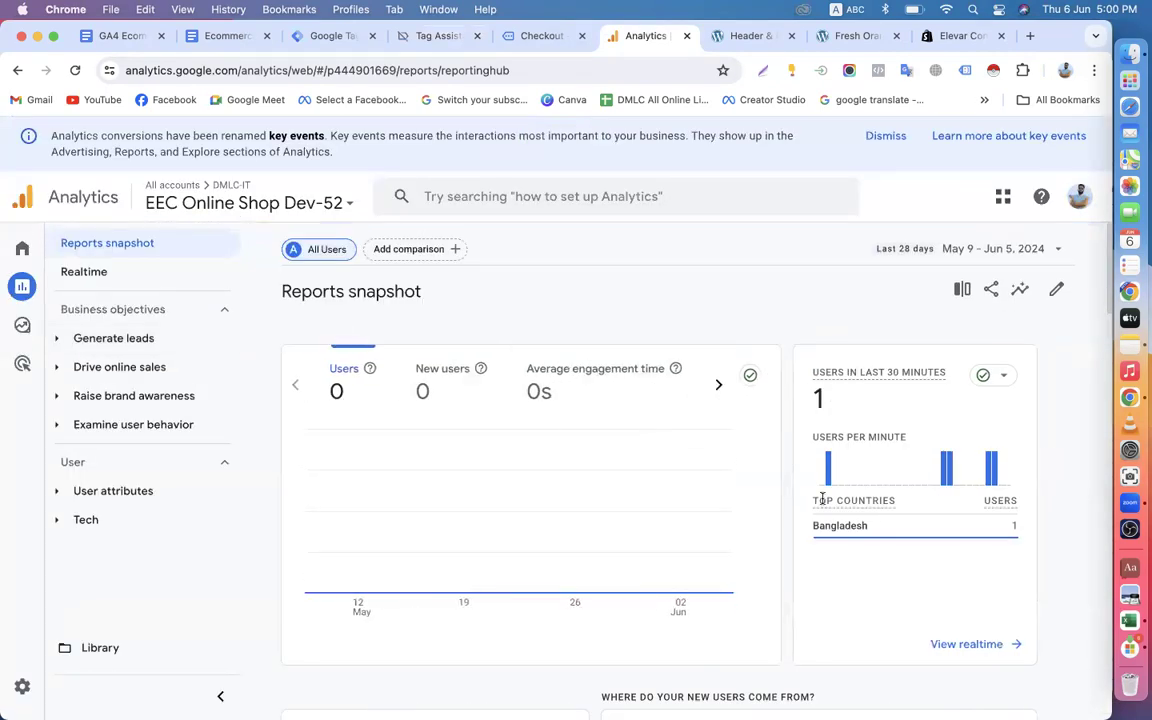
{"action": "scroll", "coordinate": [822, 499], "scroll_direction": "down", "scroll_amount": 3}
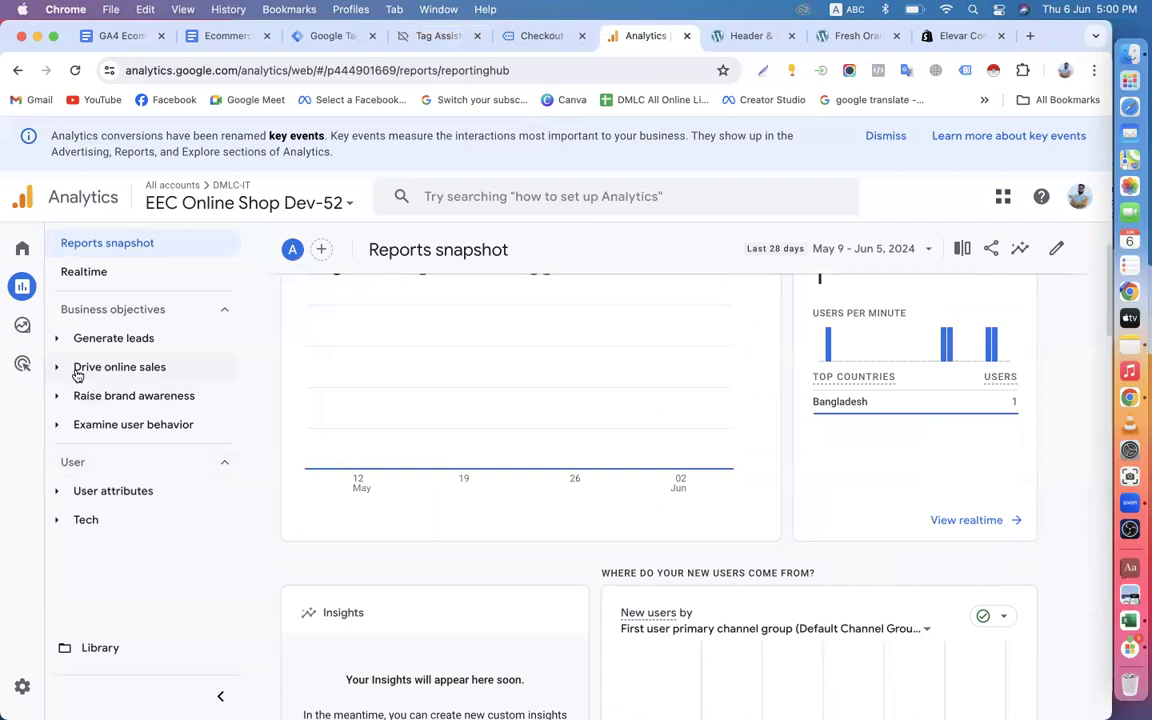
Open DebugView from the Analytics property's admin settings.
{"action": "left_click", "coordinate": [42, 688]}
{"action": "scroll", "coordinate": [195, 503], "scroll_direction": "down", "scroll_amount": 2}
{"action": "scroll", "coordinate": [278, 491], "scroll_direction": "down", "scroll_amount": 6}
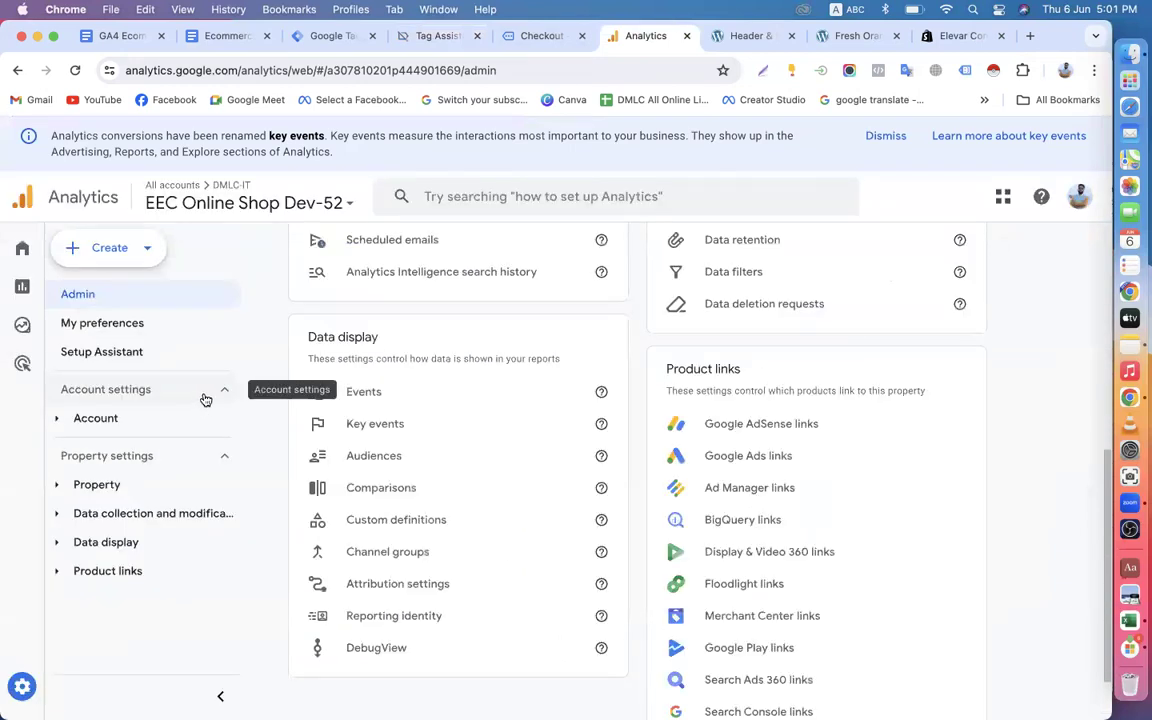
{"action": "scroll", "coordinate": [375, 451], "scroll_direction": "down", "scroll_amount": 2}
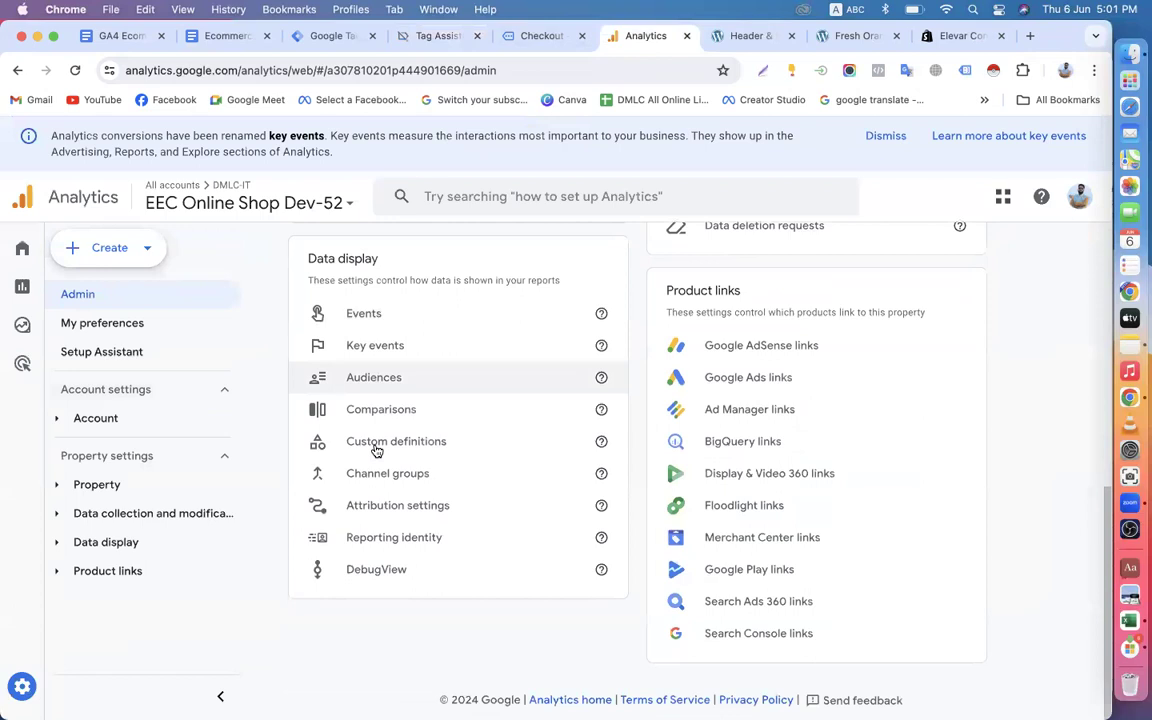
{"action": "left_click", "coordinate": [380, 568]}
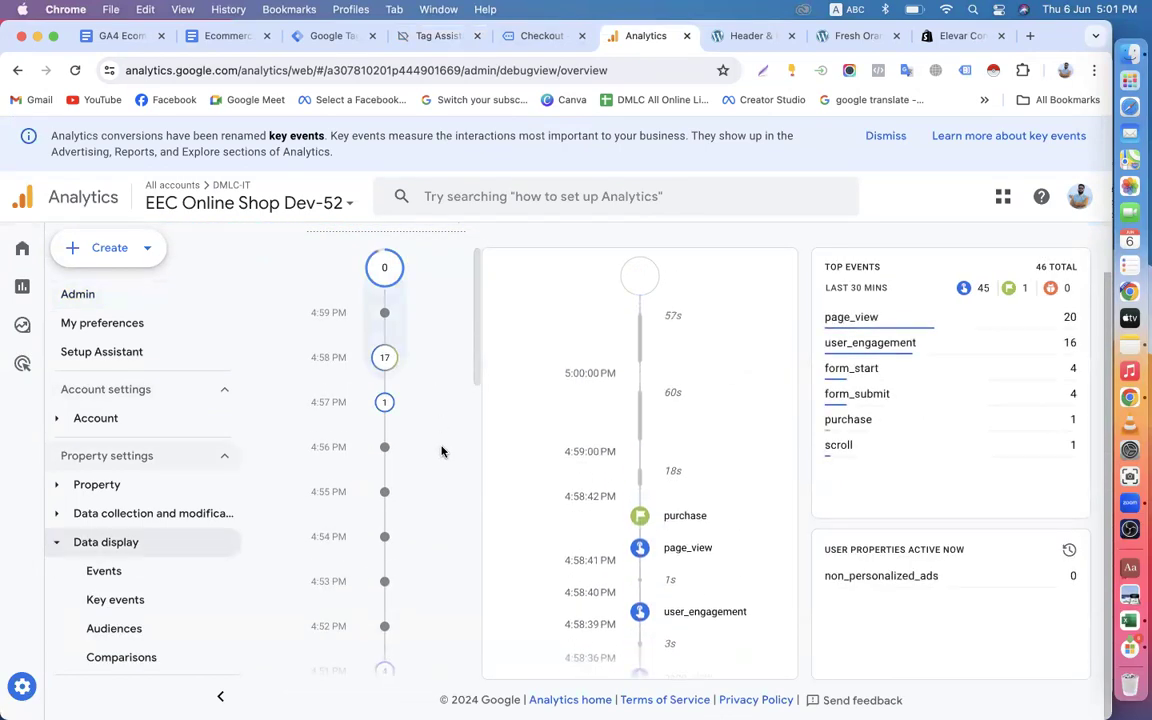
Examine the DebugView timelines and top events for the purchase and other events from the test order.
{"action": "scroll", "coordinate": [441, 451], "scroll_direction": "down", "scroll_amount": 3}
{"action": "scroll", "coordinate": [600, 440], "scroll_direction": "down", "scroll_amount": 4}
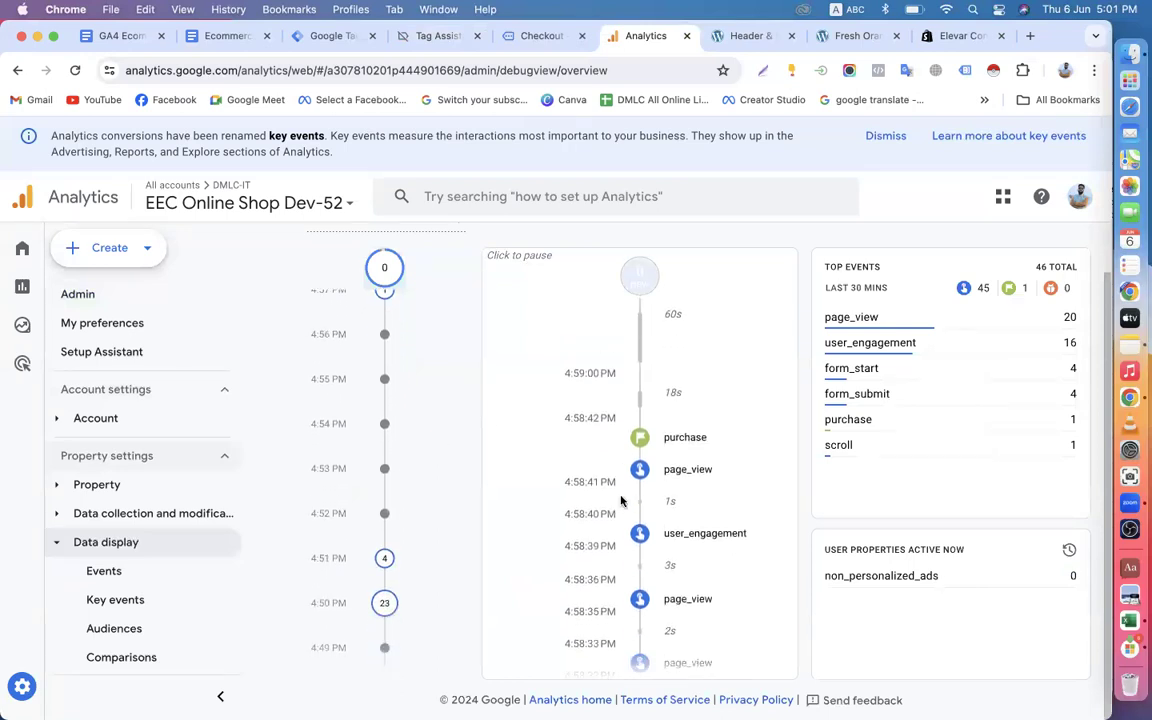
{"action": "scroll", "coordinate": [653, 481], "scroll_direction": "up", "scroll_amount": 5}
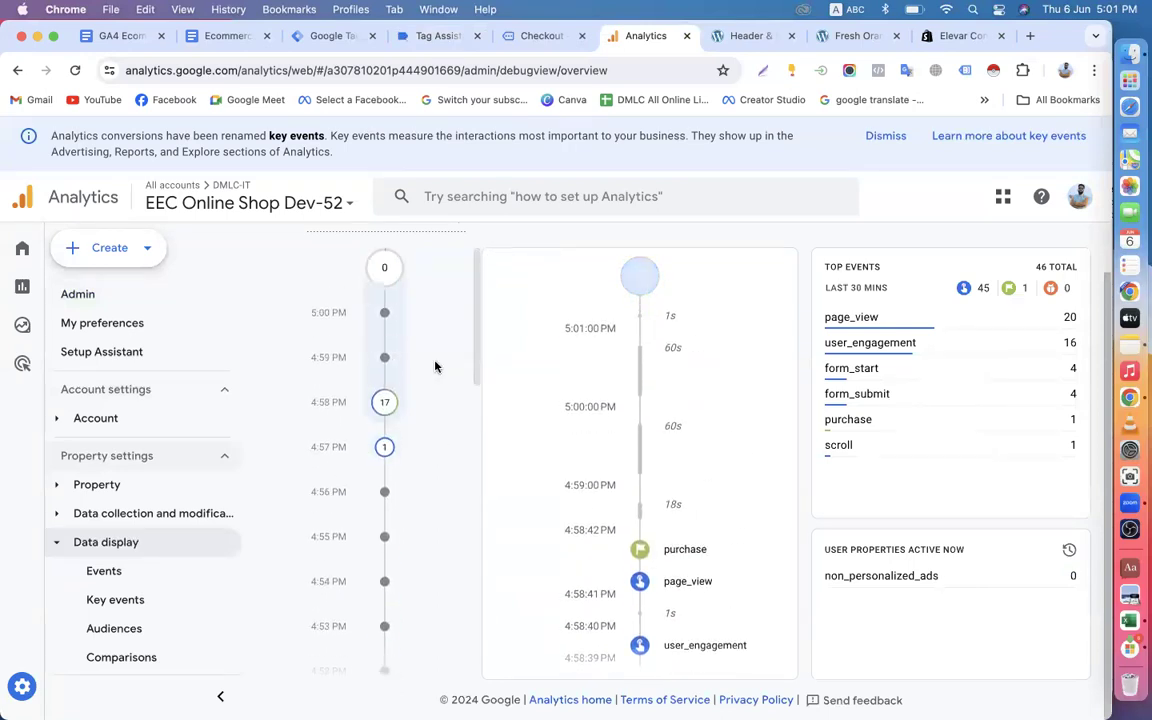
{"action": "scroll", "coordinate": [638, 492], "scroll_direction": "down", "scroll_amount": 3}
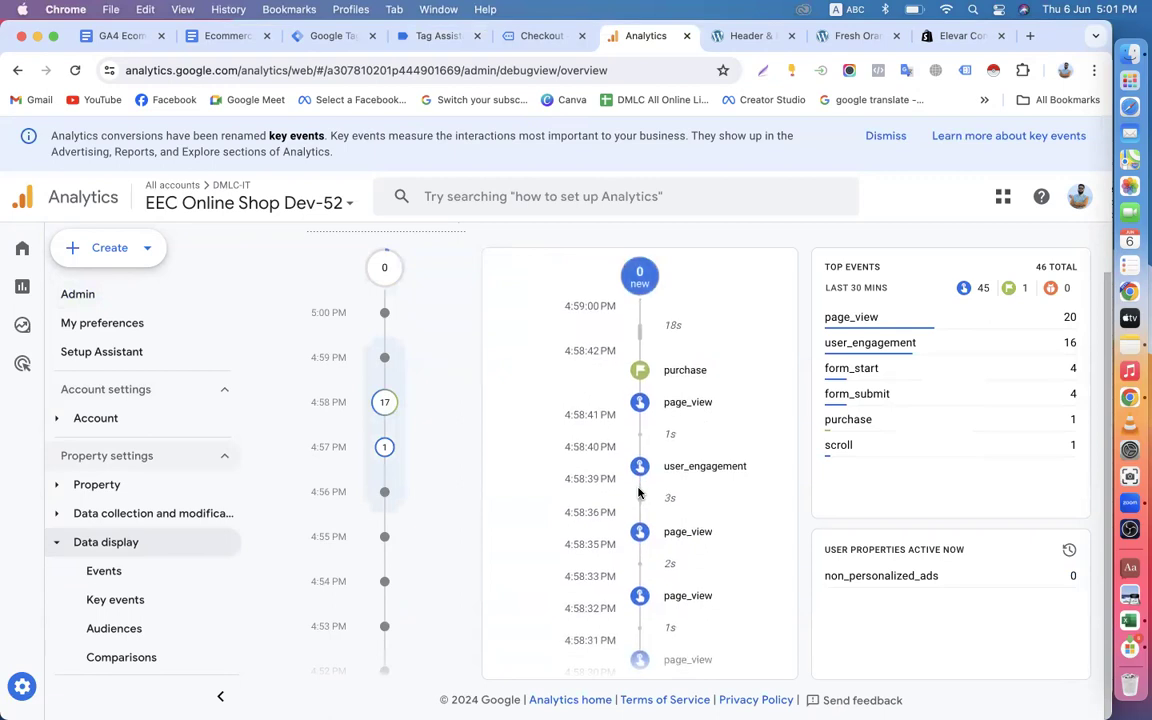
{"action": "scroll", "coordinate": [638, 492], "scroll_direction": "down", "scroll_amount": 4}
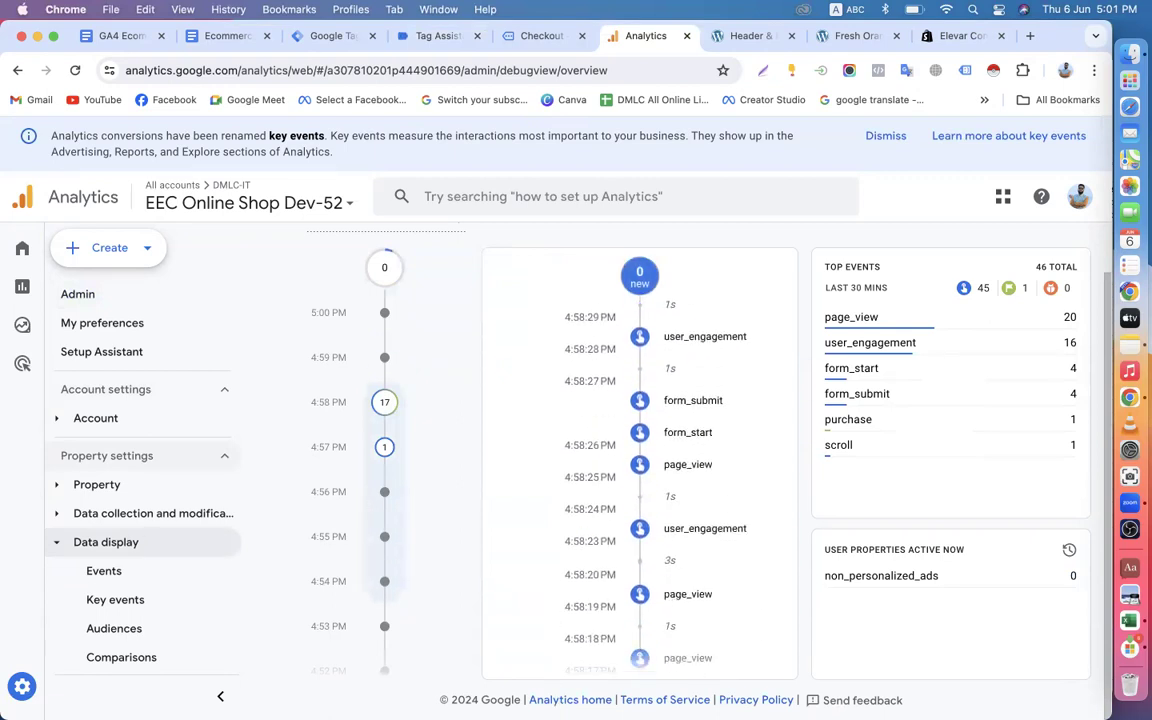
{"action": "scroll", "coordinate": [606, 467], "scroll_direction": "up", "scroll_amount": 6}
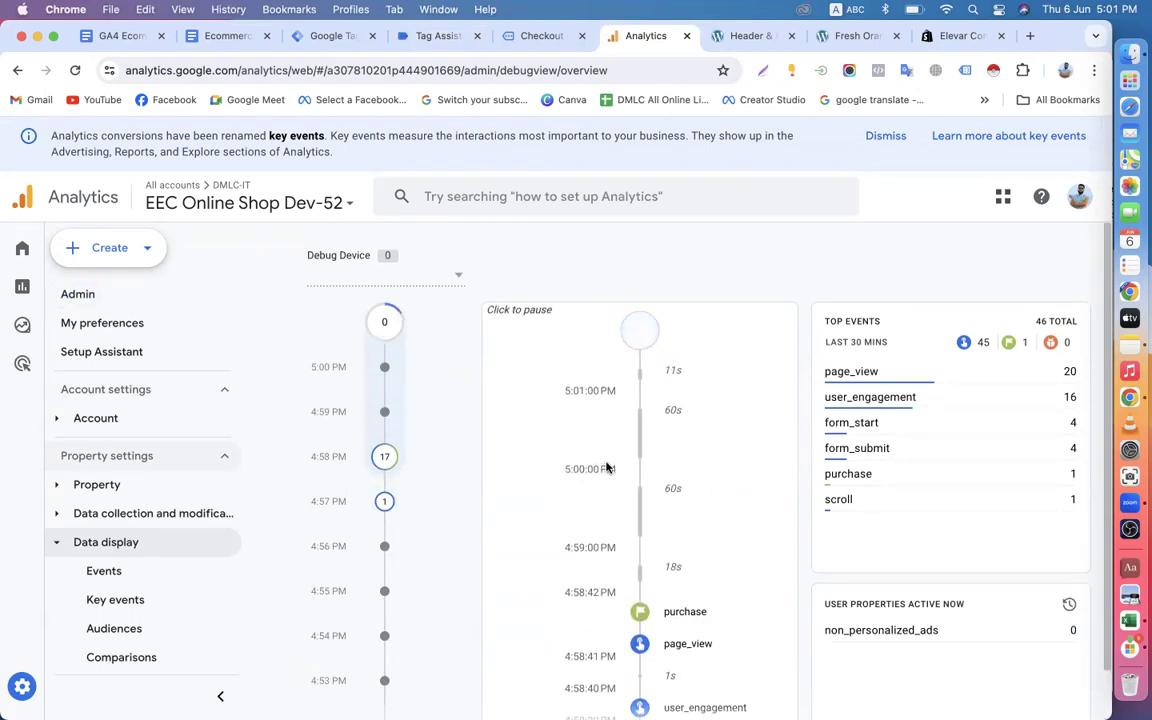
{"action": "scroll", "coordinate": [609, 468], "scroll_direction": "down", "scroll_amount": 2}
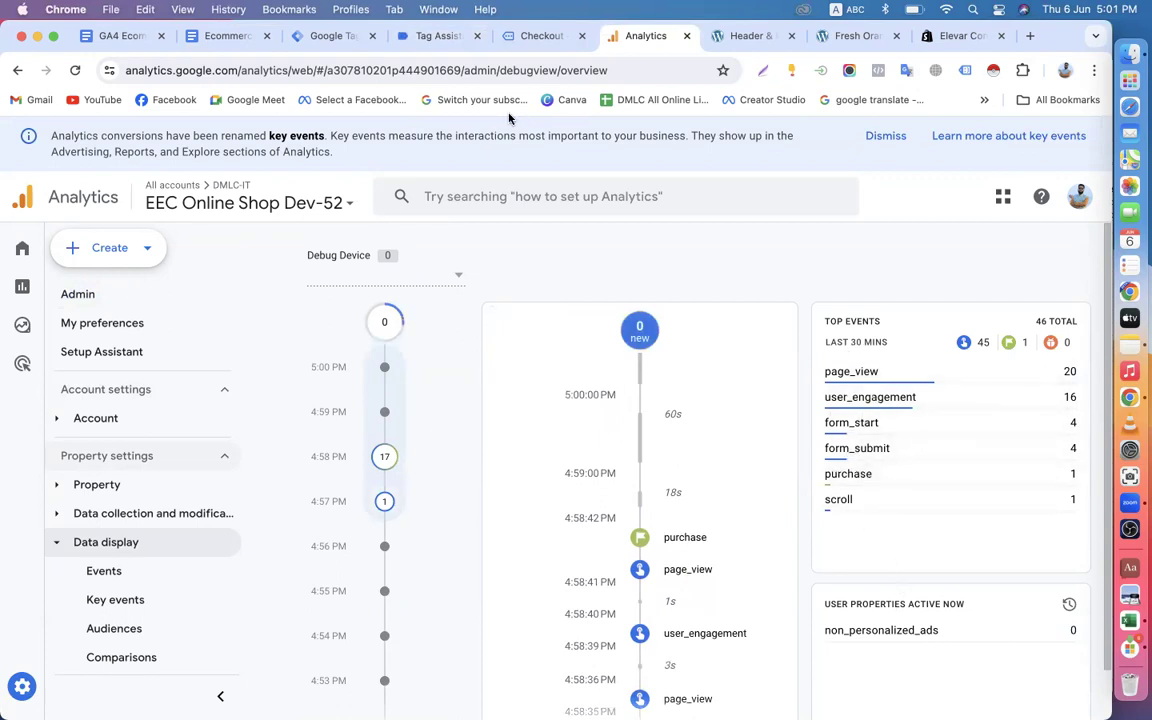
Compare the tags fired in Tag Assistant with the order-received page and the event timeline in Analytics DebugView.
{"action": "left_click", "coordinate": [334, 40]}
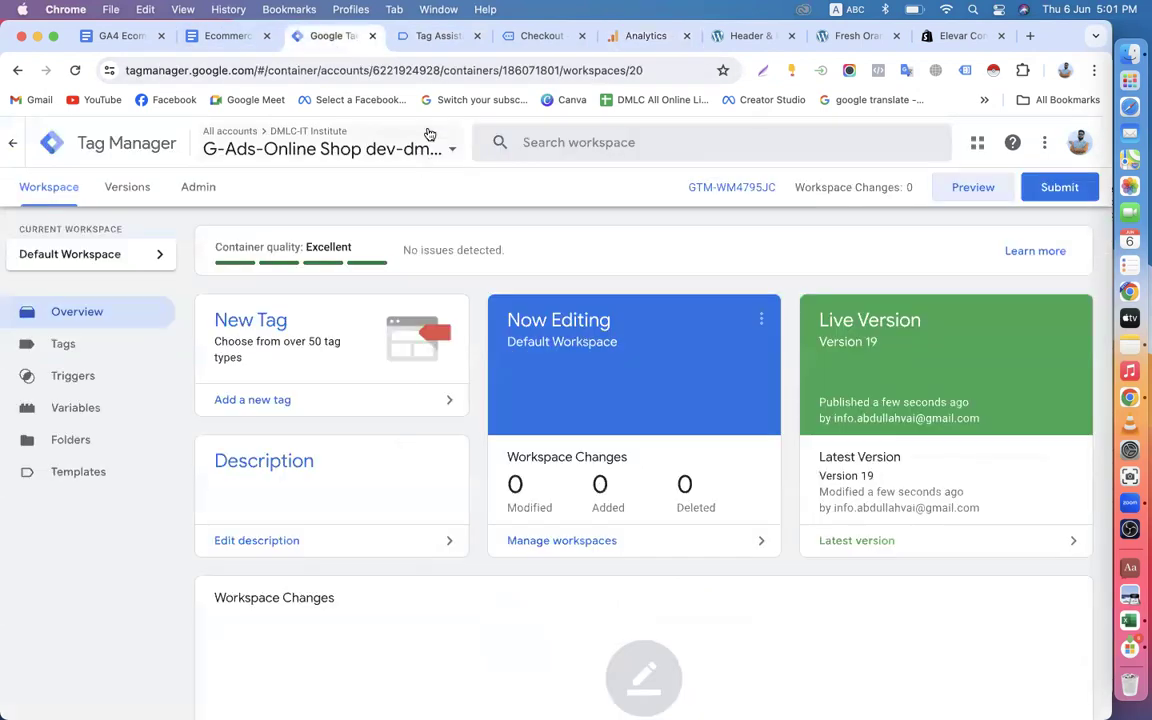
{"action": "left_click", "coordinate": [437, 38]}
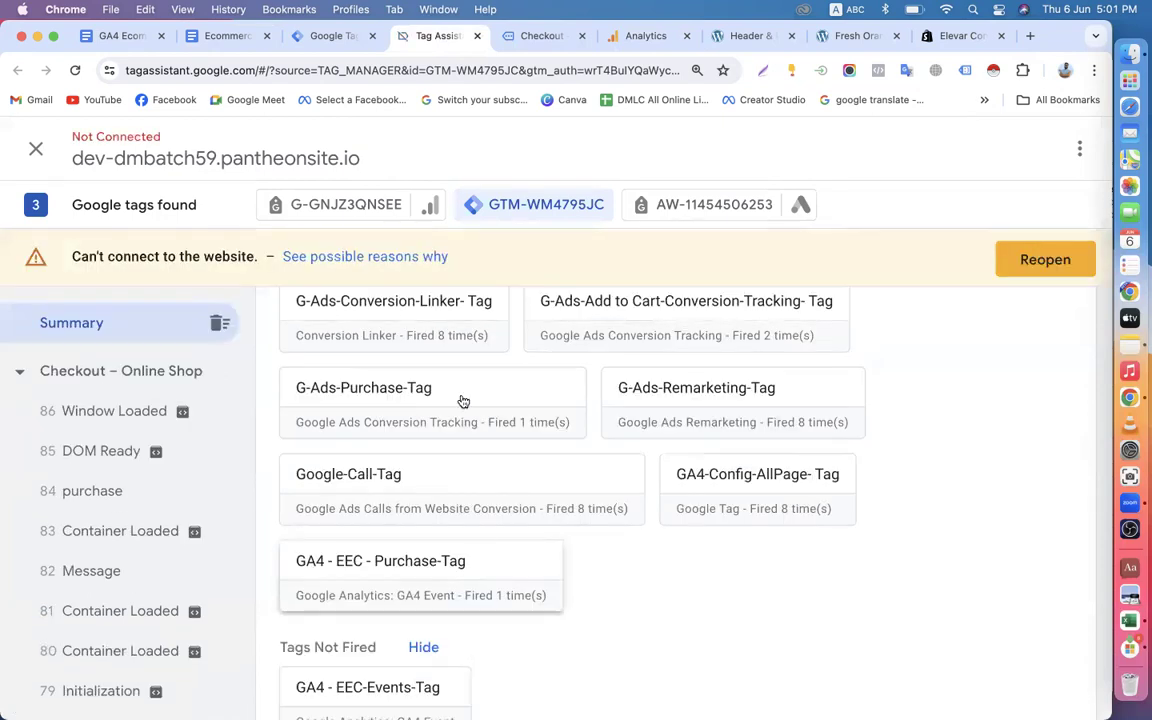
{"action": "left_click", "coordinate": [530, 40]}
{"action": "scroll", "coordinate": [672, 467], "scroll_direction": "down", "scroll_amount": 5}
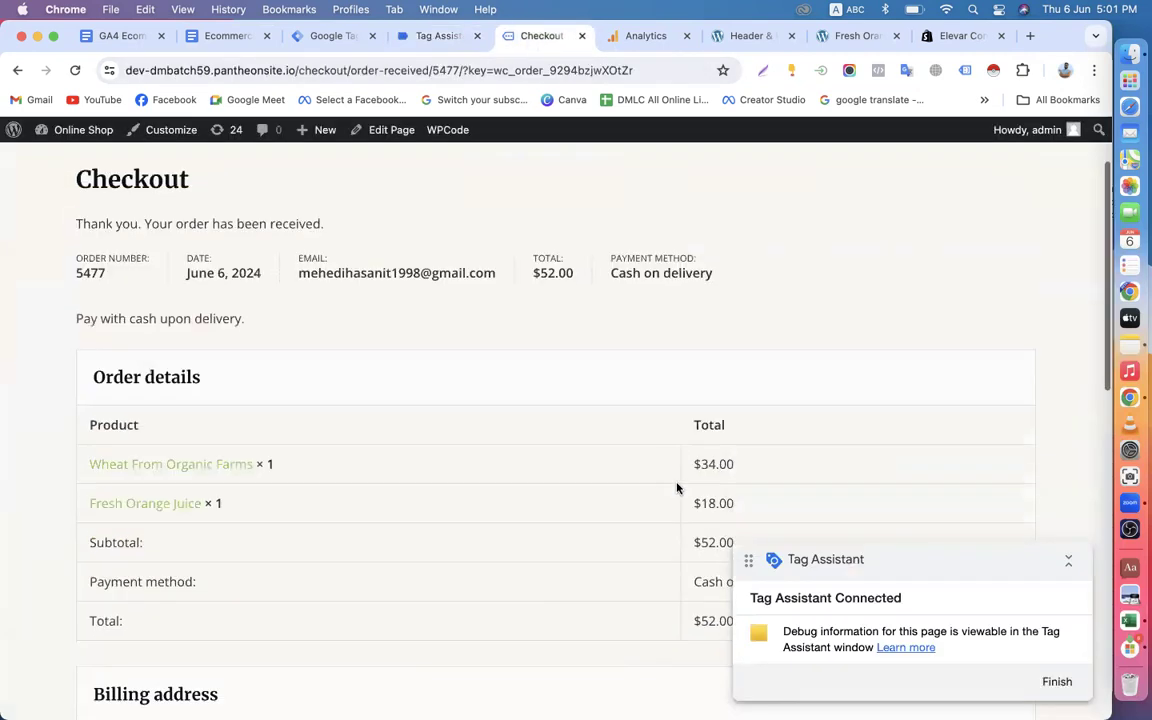
{"action": "left_click", "coordinate": [437, 36]}
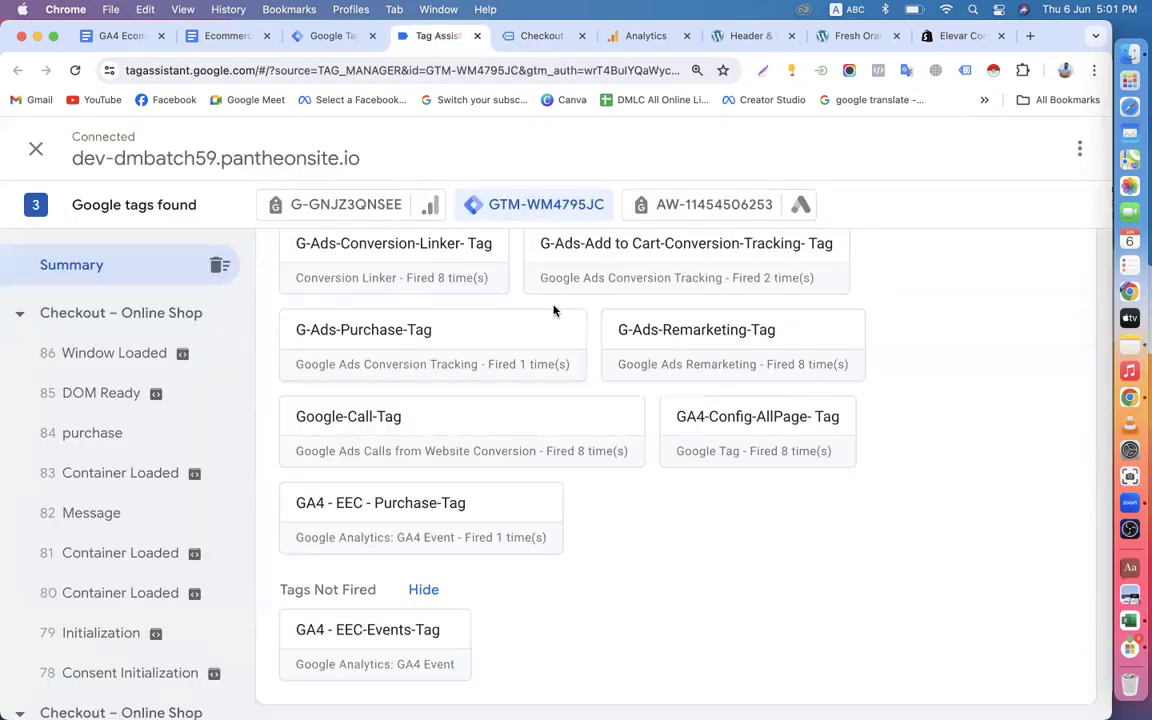
{"action": "left_click", "coordinate": [640, 38]}
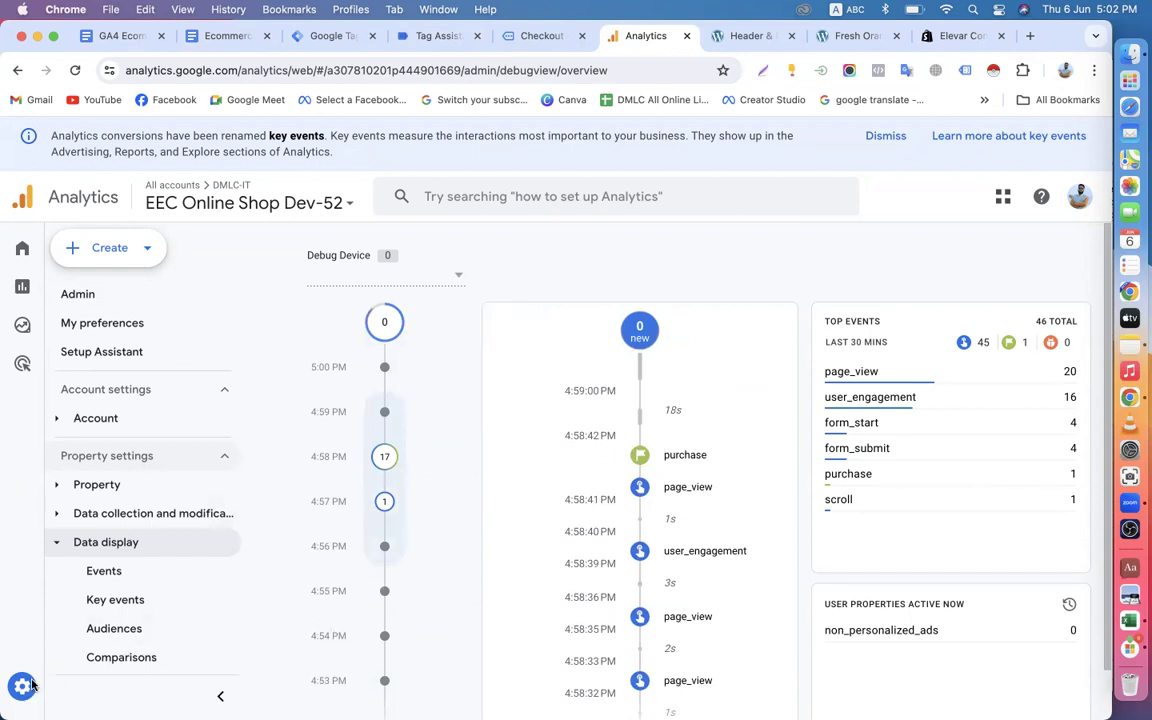
{"action": "scroll", "coordinate": [652, 489], "scroll_direction": "down", "scroll_amount": 3}
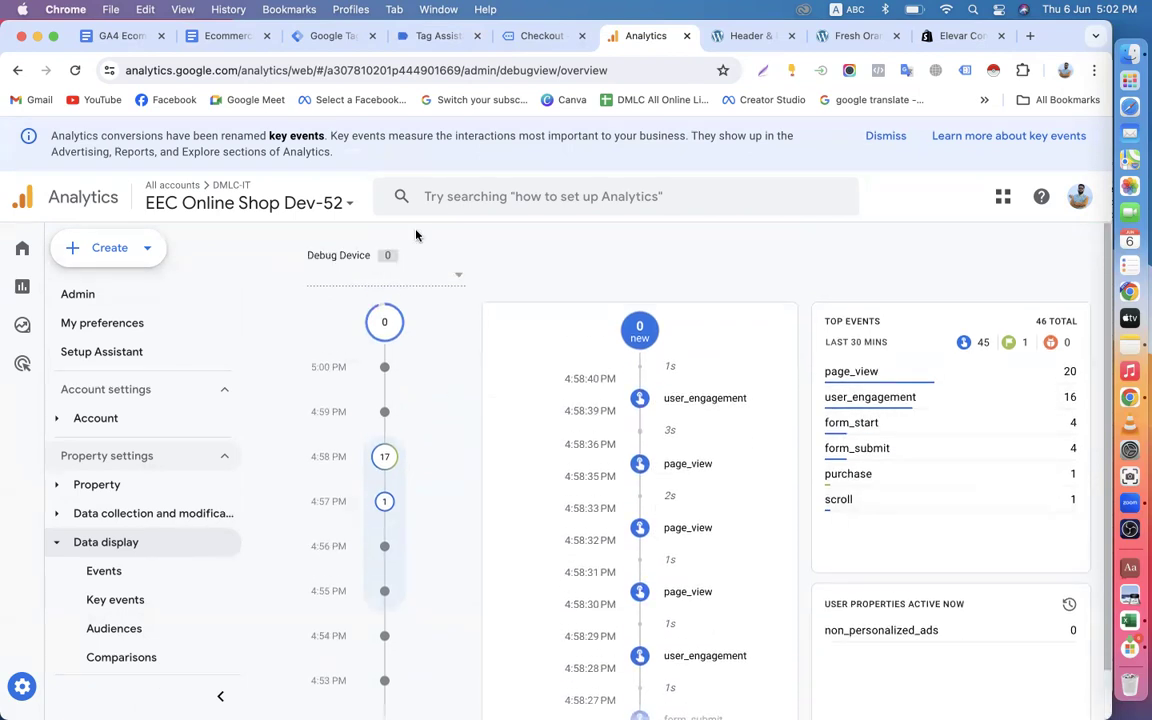
Switch to Tag Manager and review the container's trigger list and a blank trigger configuration without saving it.
{"action": "left_click", "coordinate": [326, 38]}
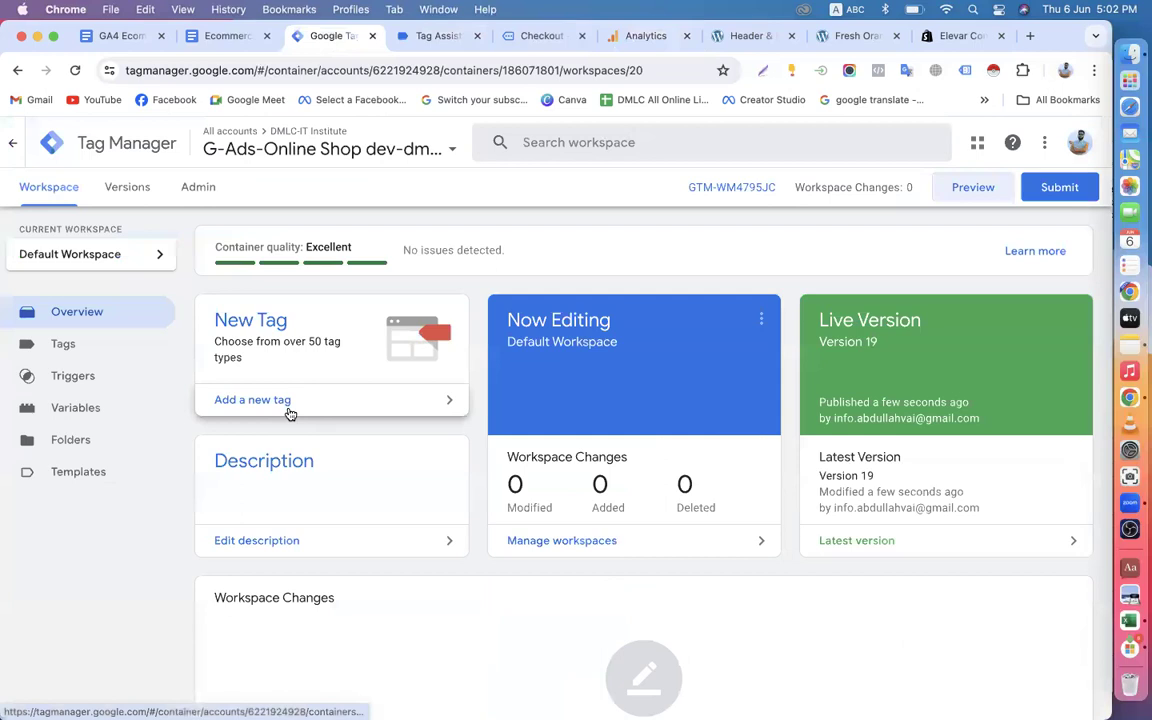
{"action": "left_click", "coordinate": [85, 382]}
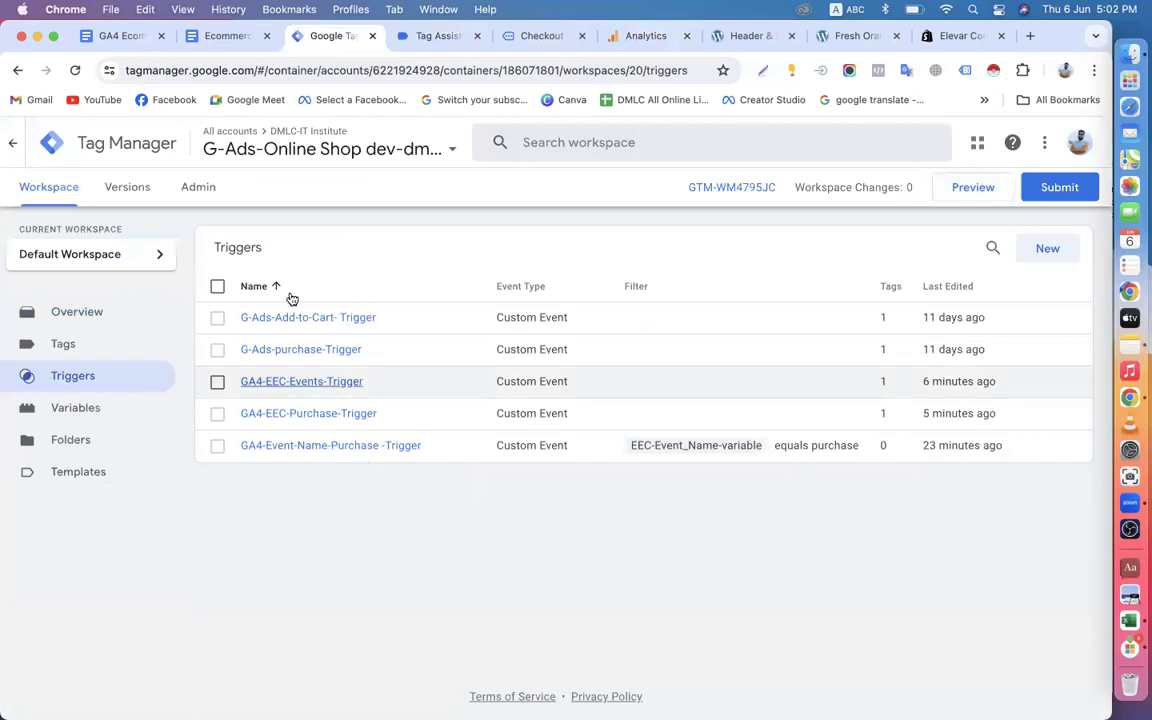
{"action": "left_click", "coordinate": [1049, 248]}
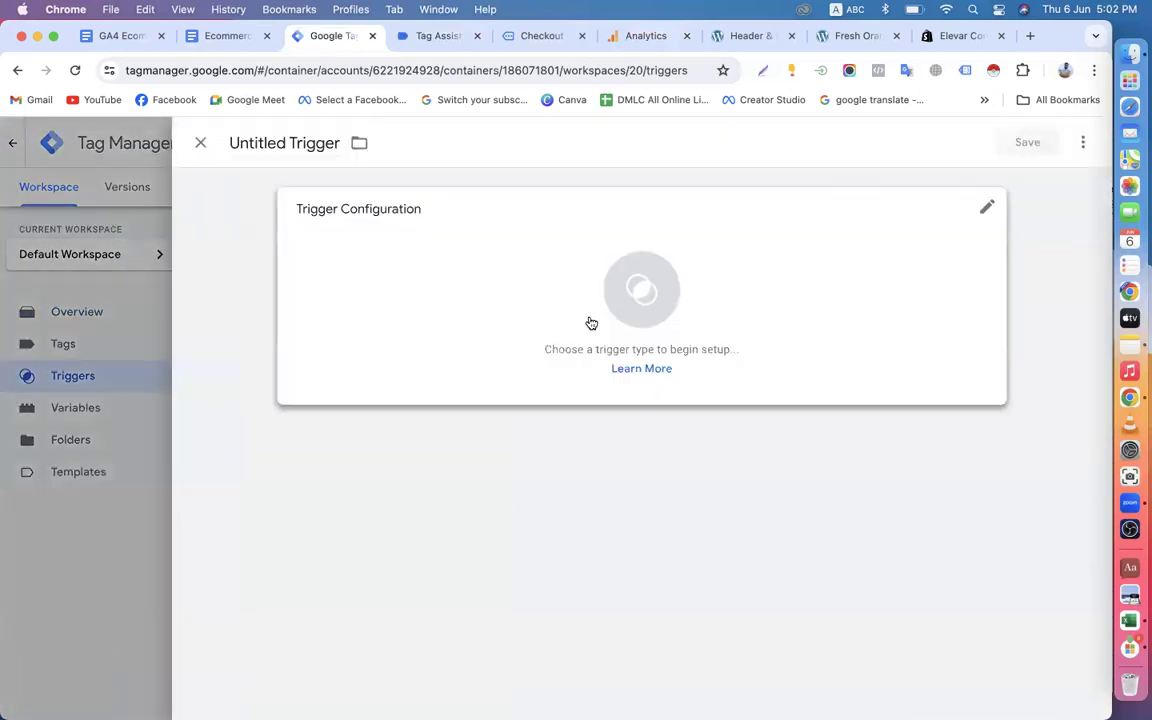
{"action": "left_click", "coordinate": [201, 143]}
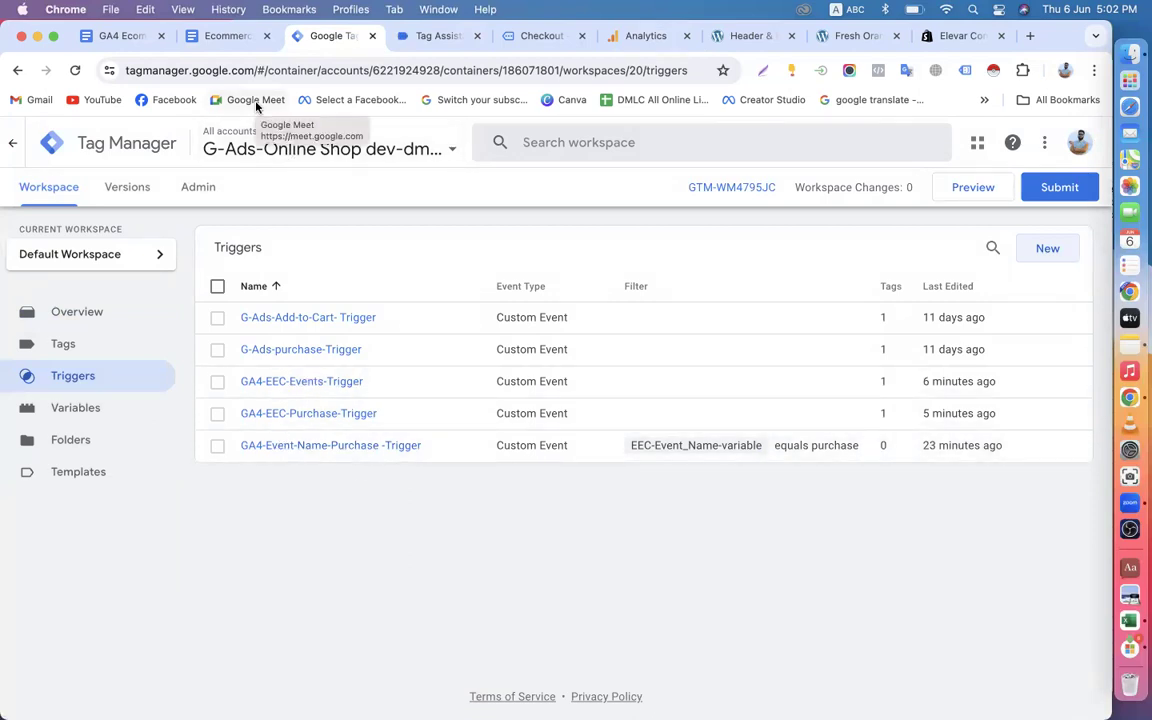
Recheck the tag firing summary in Tag Assistant, the test order's details and DebugView in Analytics.
{"action": "left_click", "coordinate": [434, 36]}
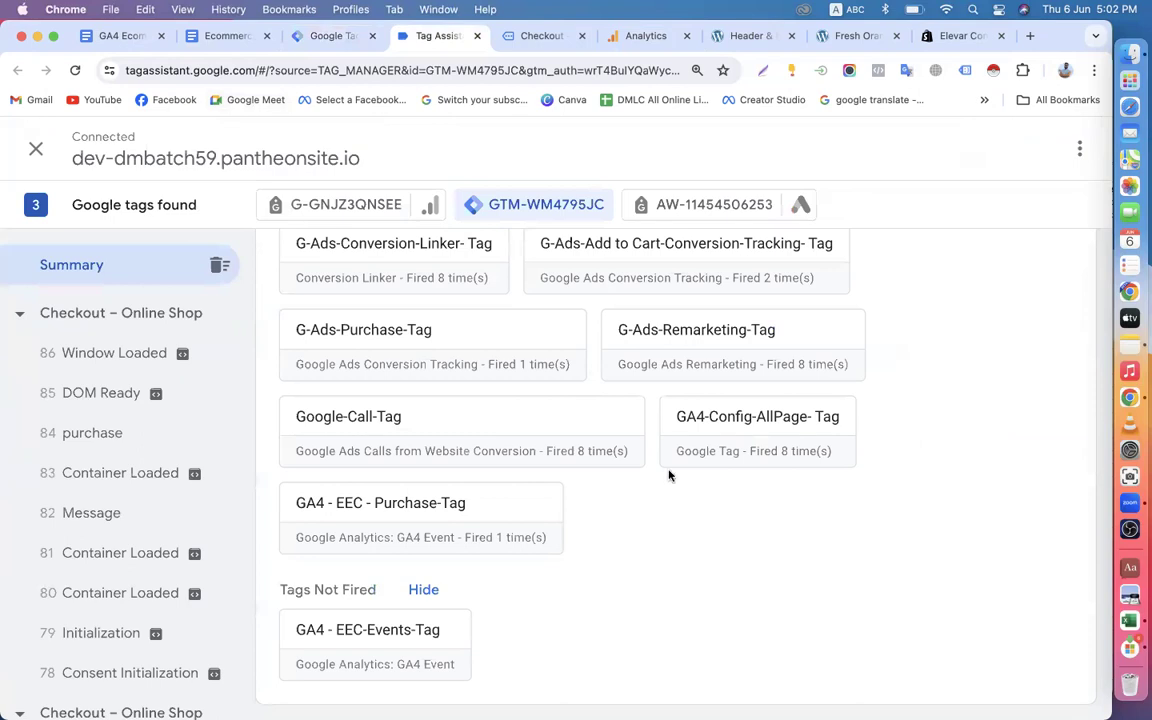
{"action": "left_click", "coordinate": [535, 36]}
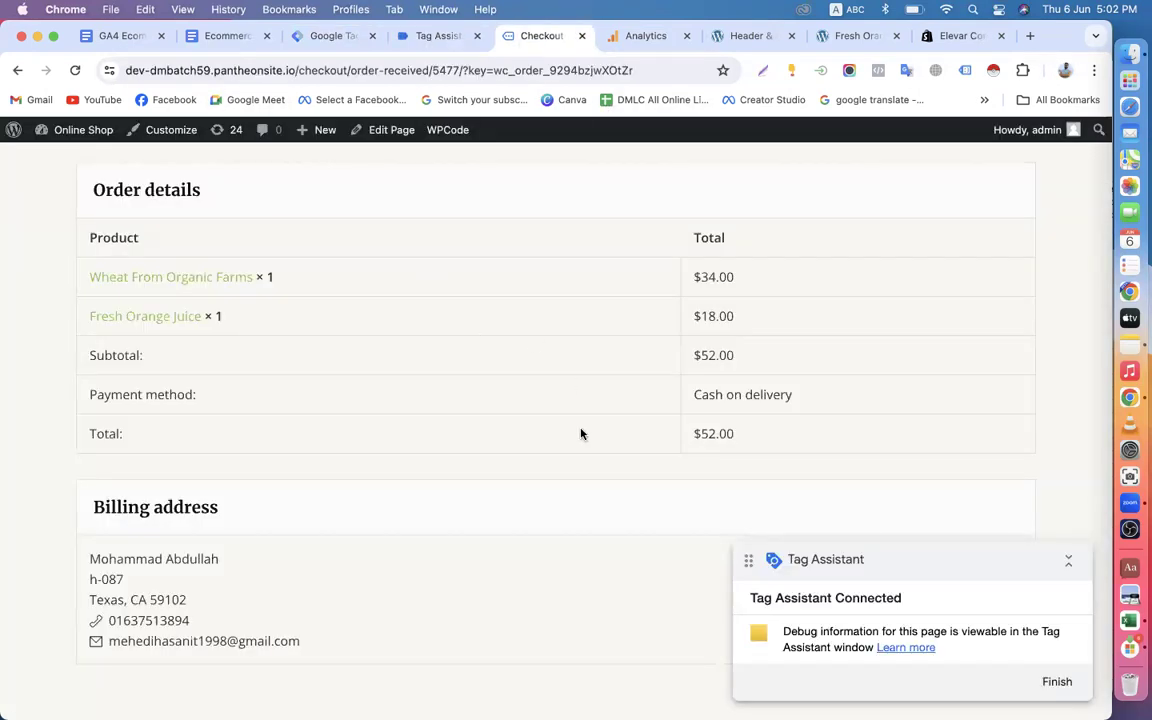
{"action": "left_click", "coordinate": [643, 38]}
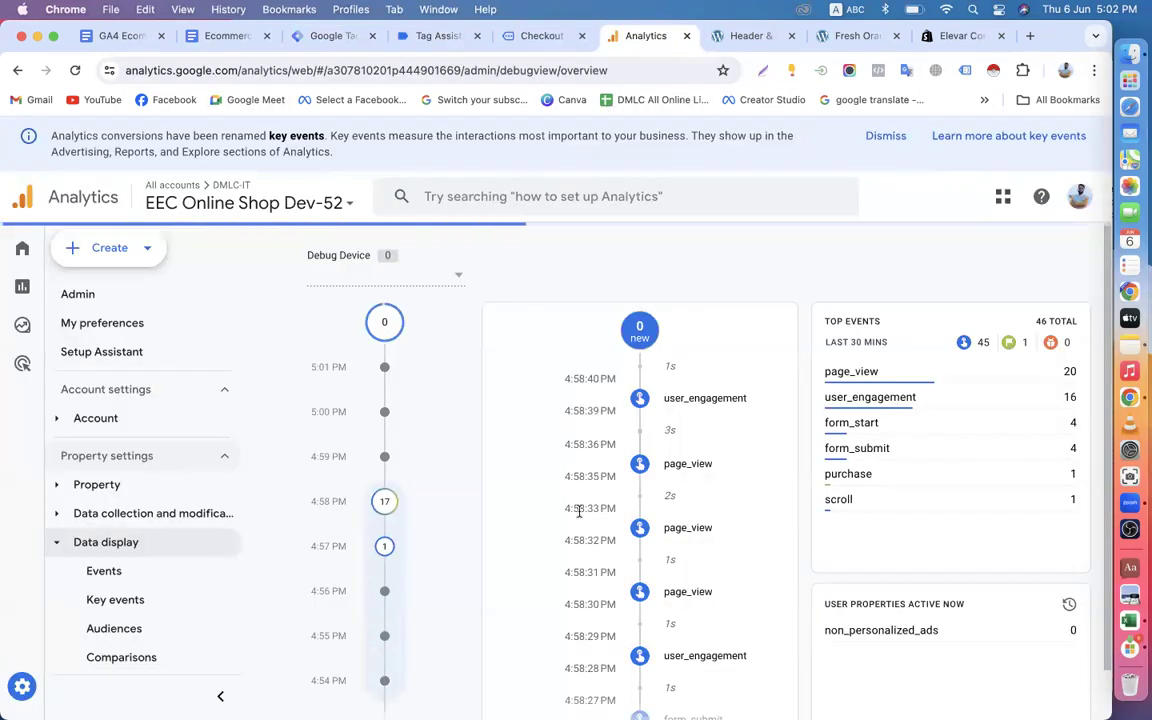
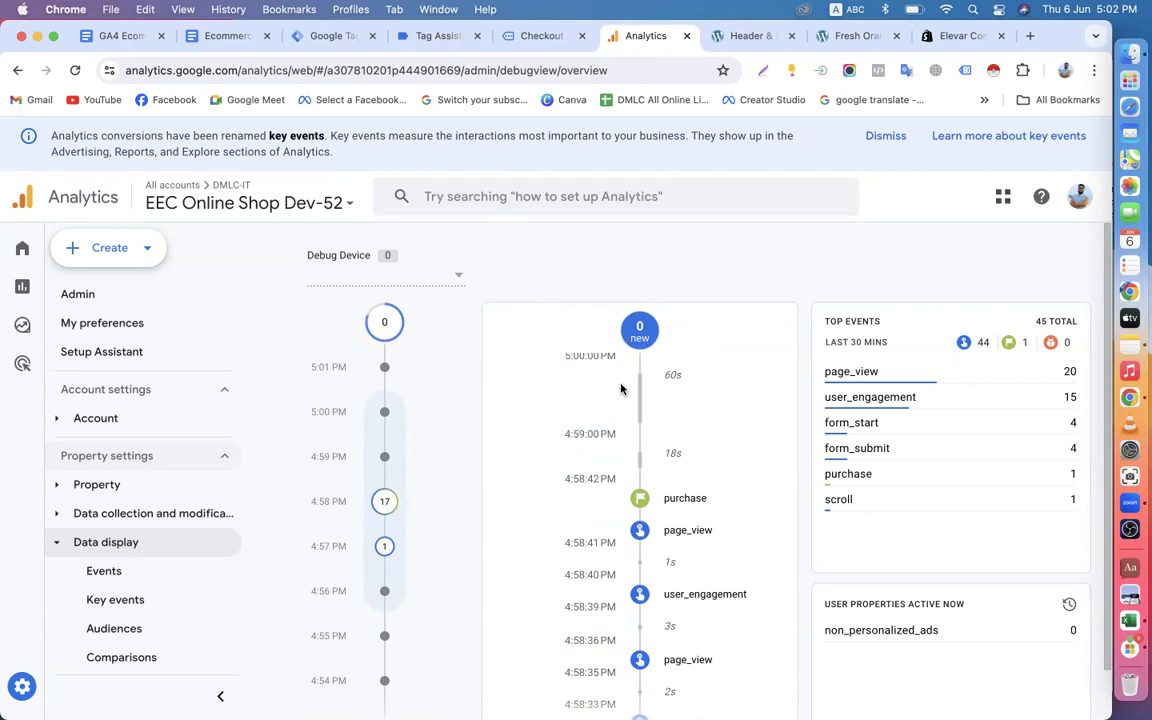
In the Ecommerce Tracking document, delete the gtm4wp event list under EEC Events and add a blank line above "purchase".
{"action": "left_click", "coordinate": [214, 36]}
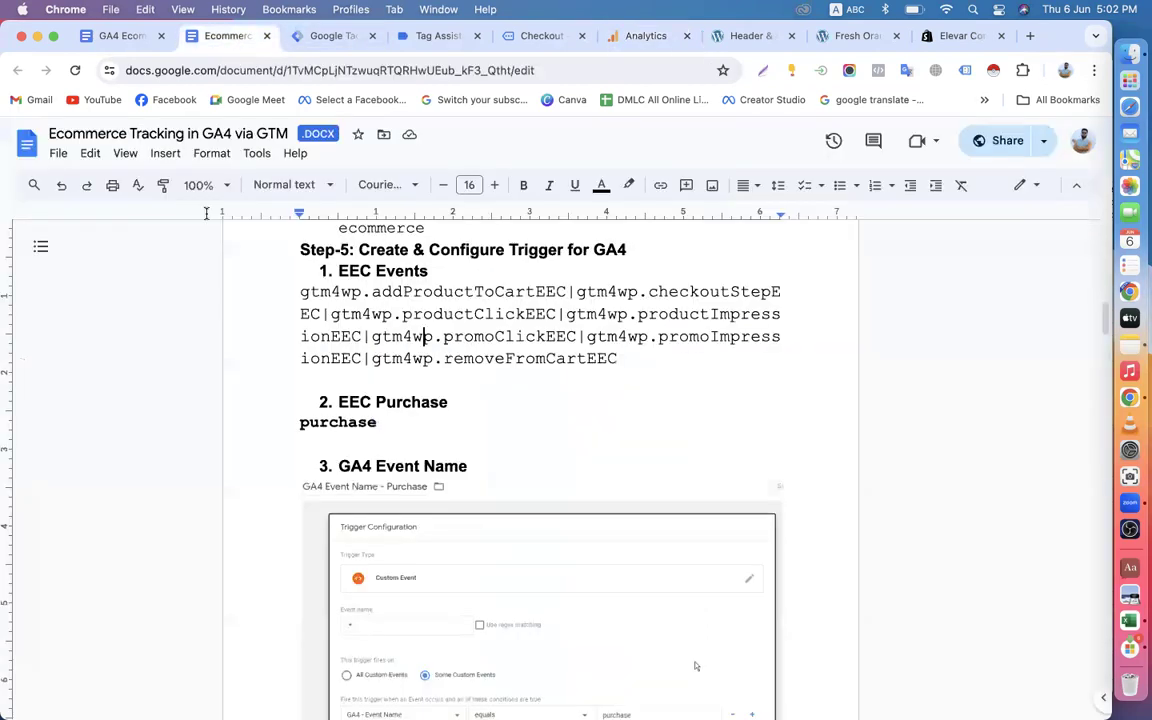
{"action": "left_click_drag", "start_coordinate": [300, 291], "coordinate": [625, 357]}
{"action": "key", "text": "BackSpace"}
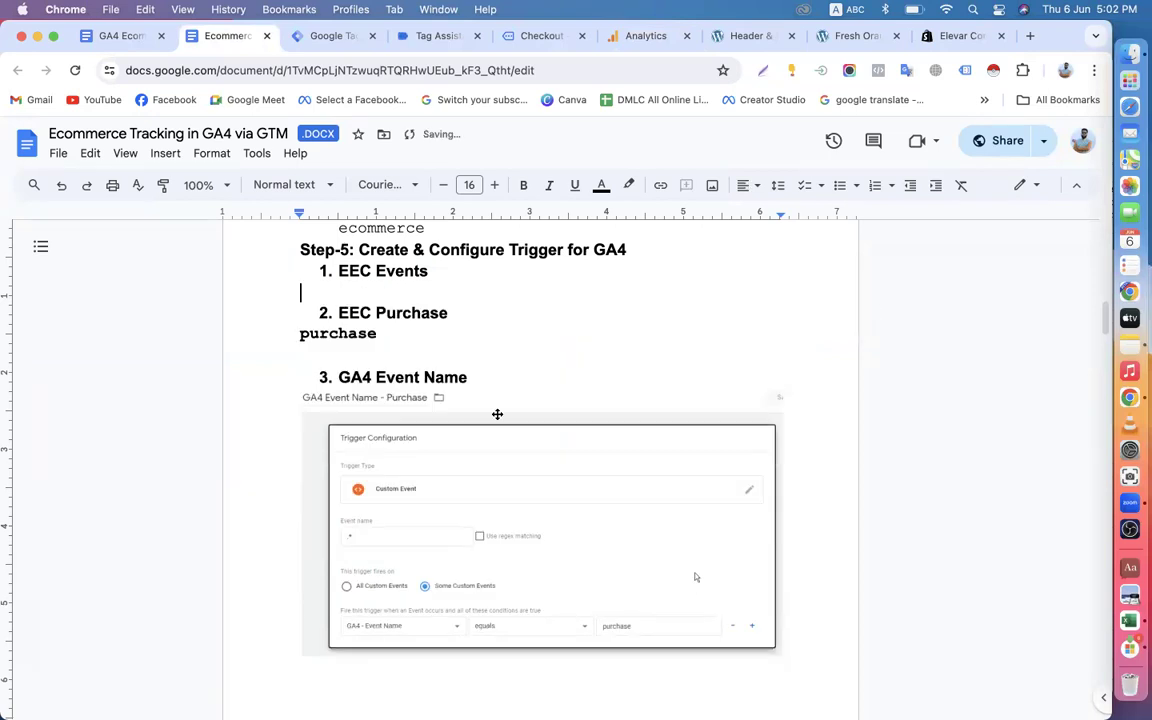
{"action": "left_click", "coordinate": [302, 333]}
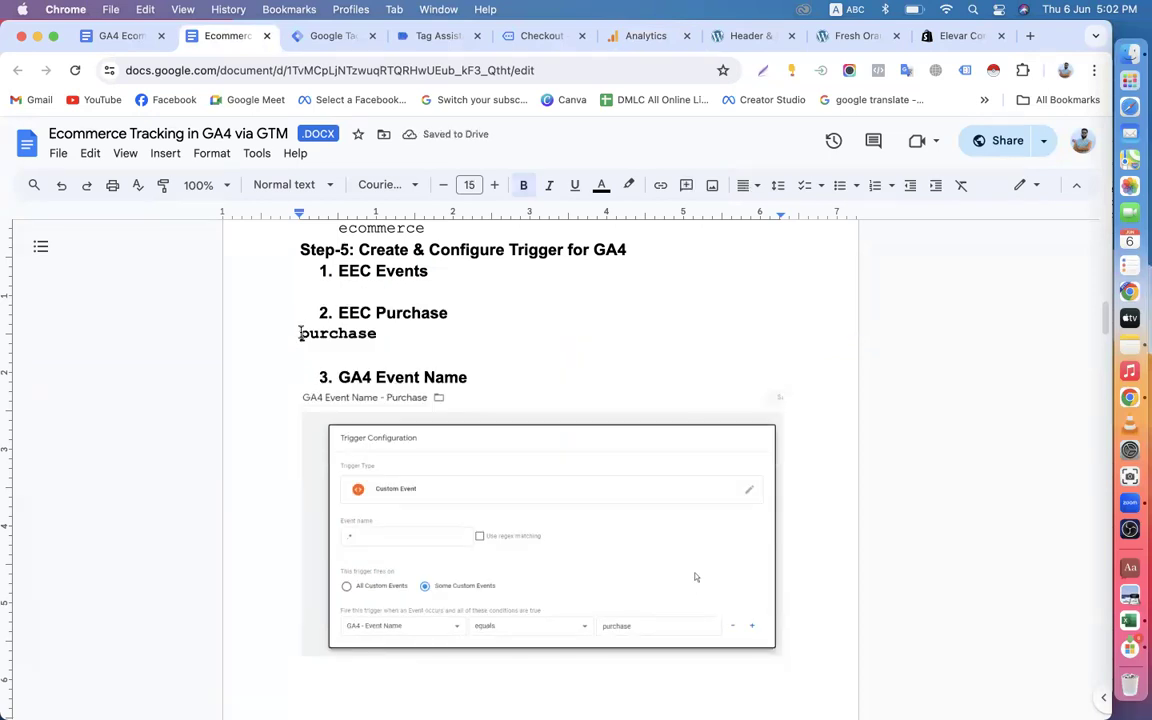
{"action": "key", "text": "Return"}
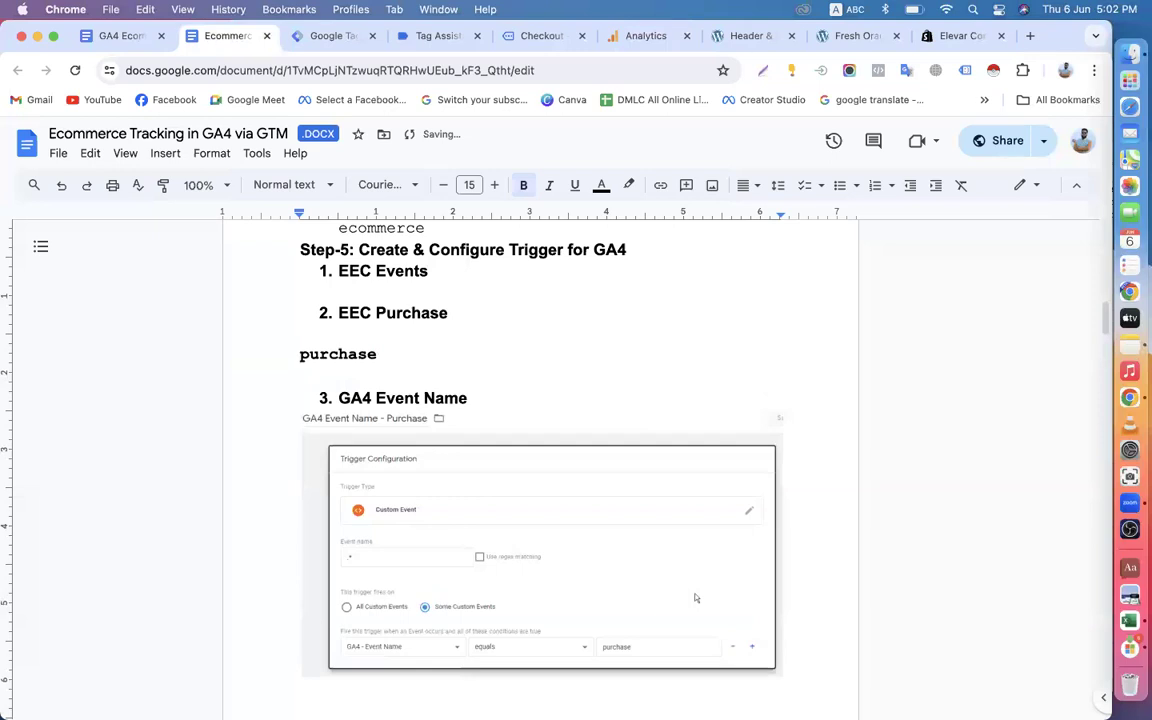
Add extra blank lines beneath the EEC Events heading in Step-5.
{"action": "scroll", "coordinate": [301, 327], "scroll_direction": "up", "scroll_amount": 2}
{"action": "double_click", "coordinate": [443, 386]}
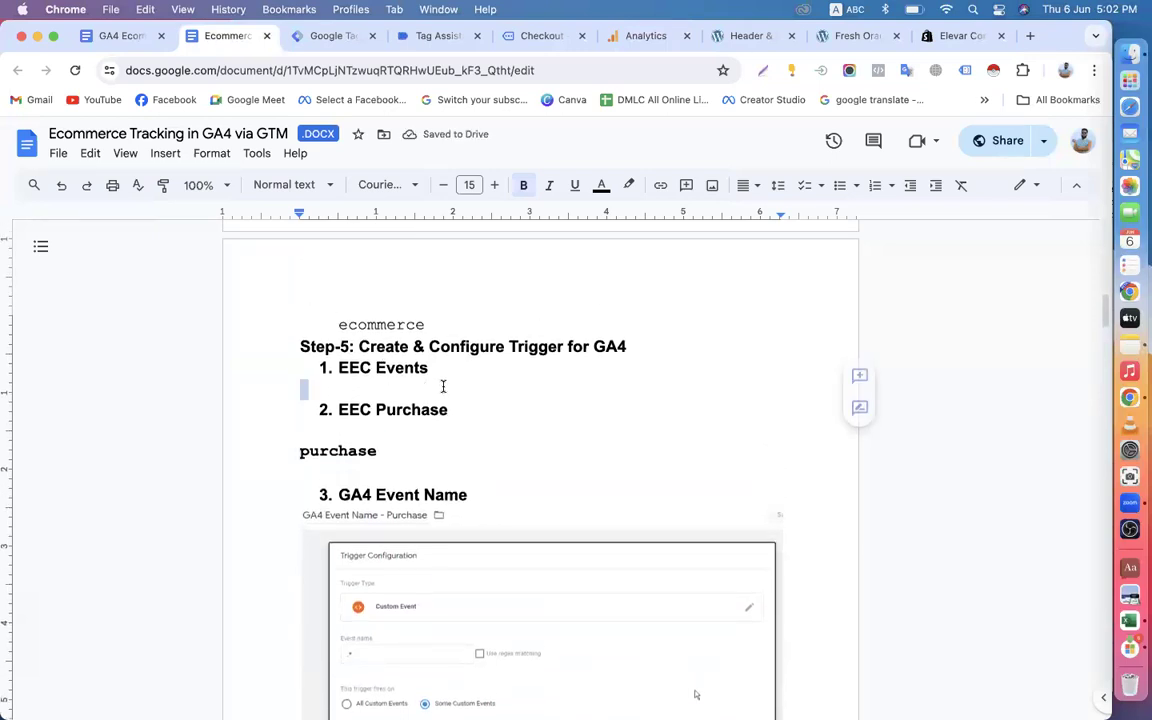
{"action": "key", "text": "Return"}
{"action": "key", "text": "Return"}
{"action": "left_click", "coordinate": [342, 407]}
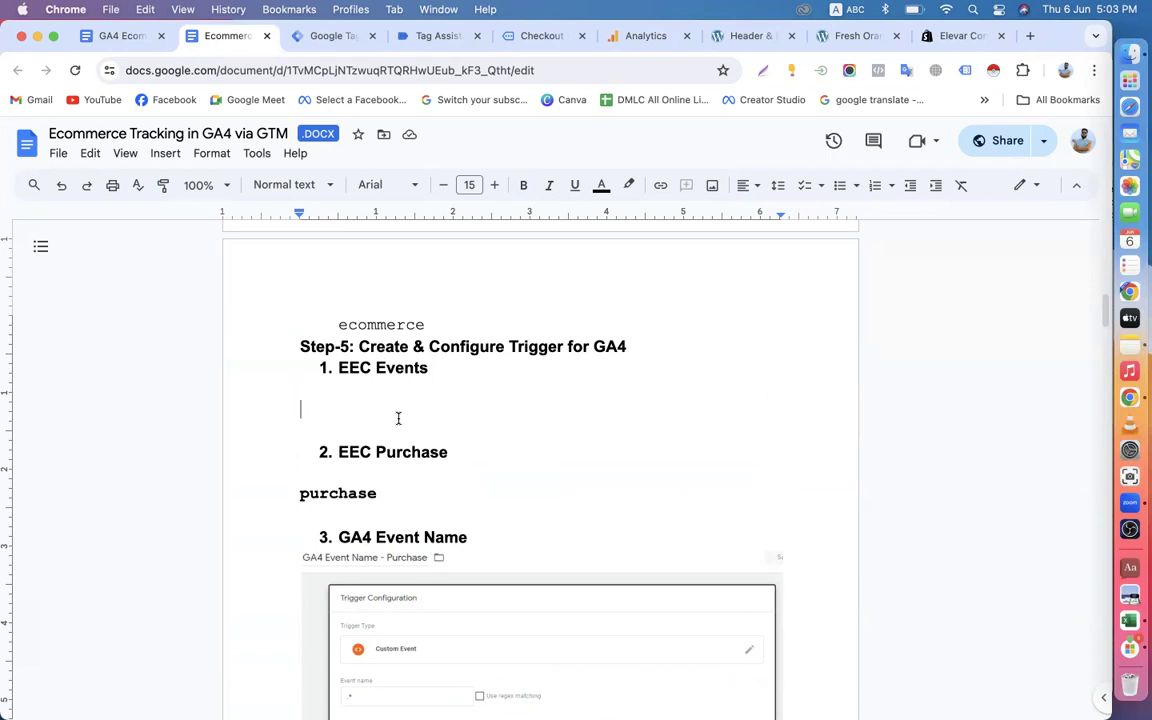
Review the ecommerce data layer variables listed under Step-4 of the document.
{"action": "scroll", "coordinate": [398, 418], "scroll_direction": "up", "scroll_amount": 3}
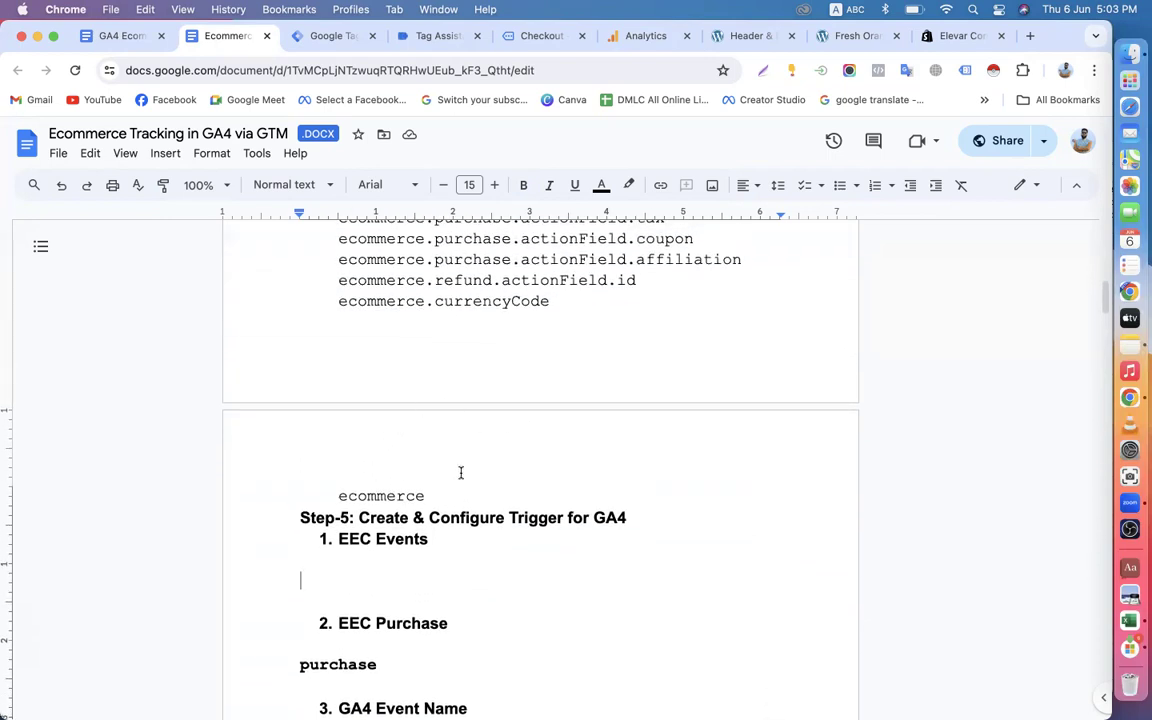
{"action": "scroll", "coordinate": [442, 414], "scroll_direction": "up", "scroll_amount": 4}
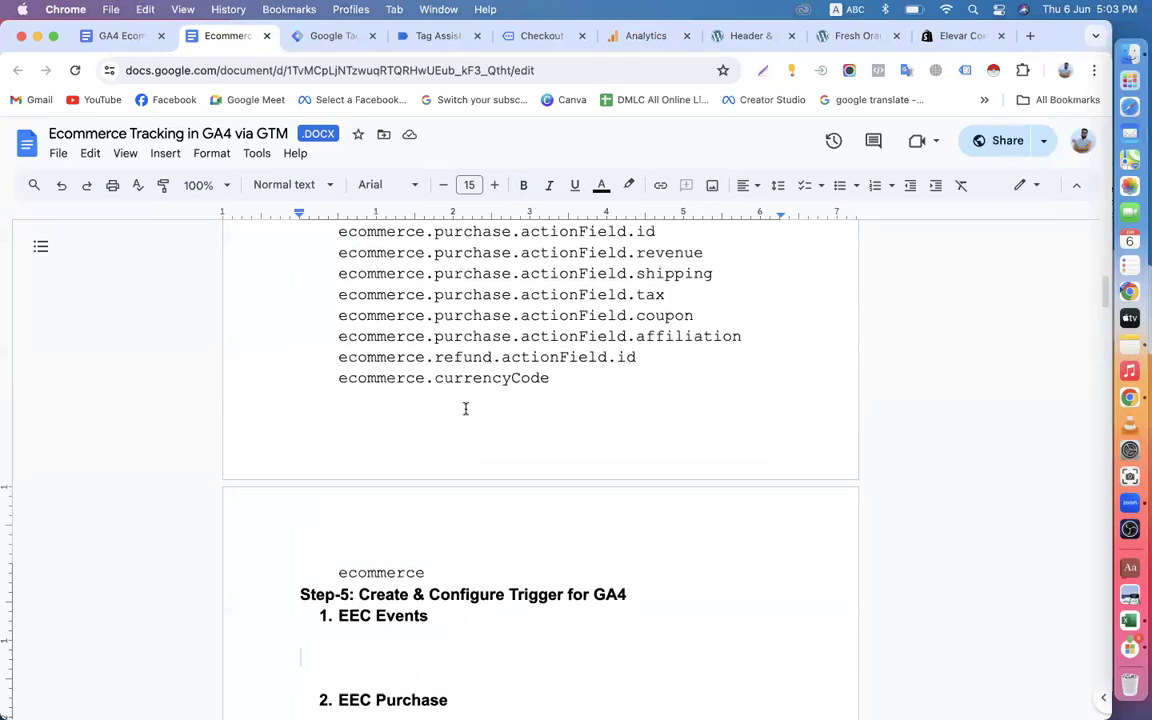
{"action": "left_click_drag", "start_coordinate": [338, 367], "coordinate": [648, 541]}
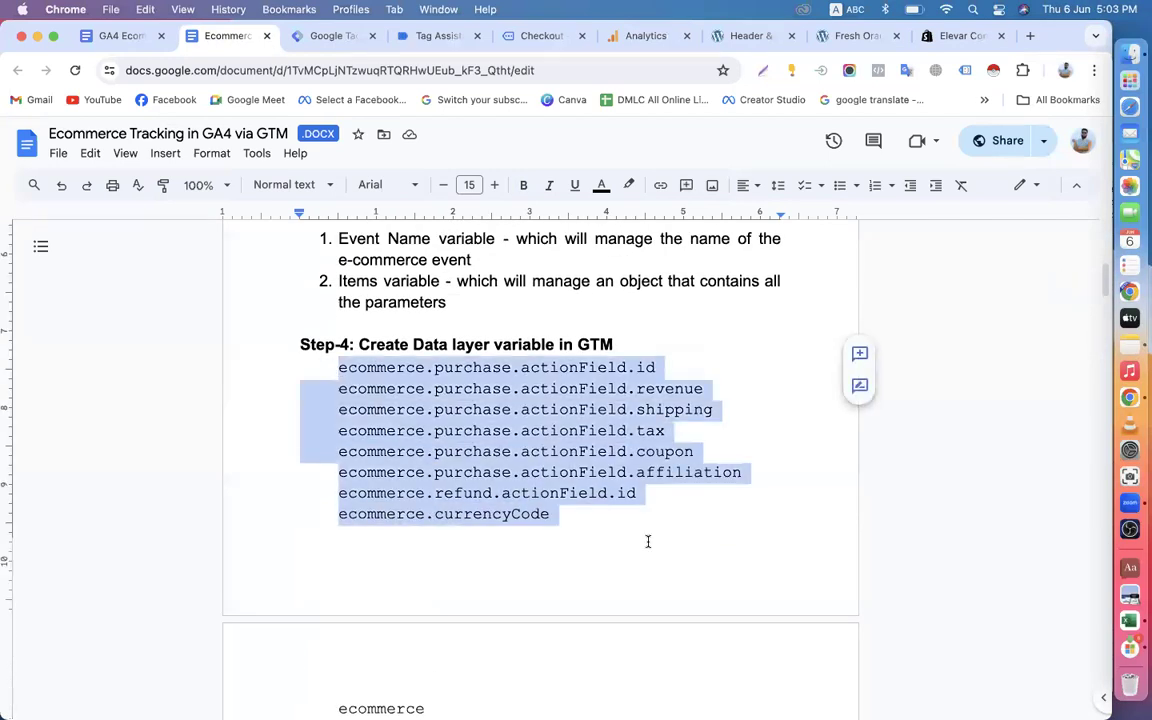
{"action": "left_click", "coordinate": [501, 409]}
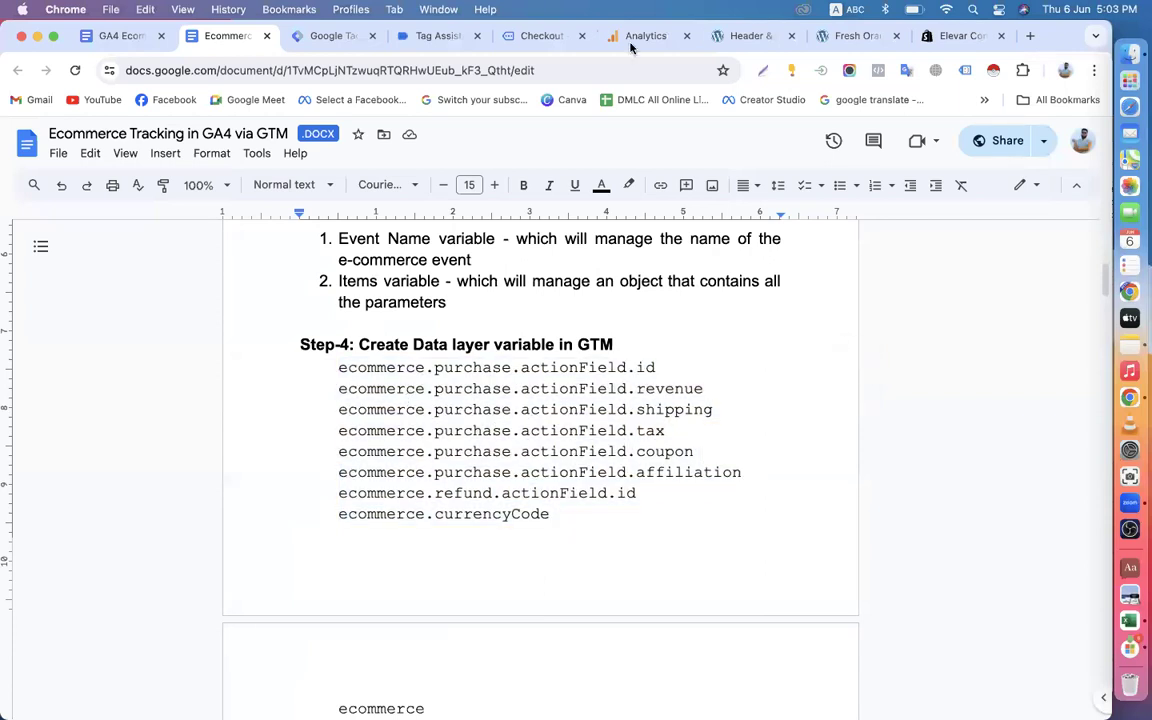
{"action": "left_click_drag", "start_coordinate": [520, 370], "coordinate": [656, 369]}
Check the order details page, then examine the Google Analytics tag and Tag Manager container summaries in Tag Assistant.
{"action": "left_click", "coordinate": [524, 37]}
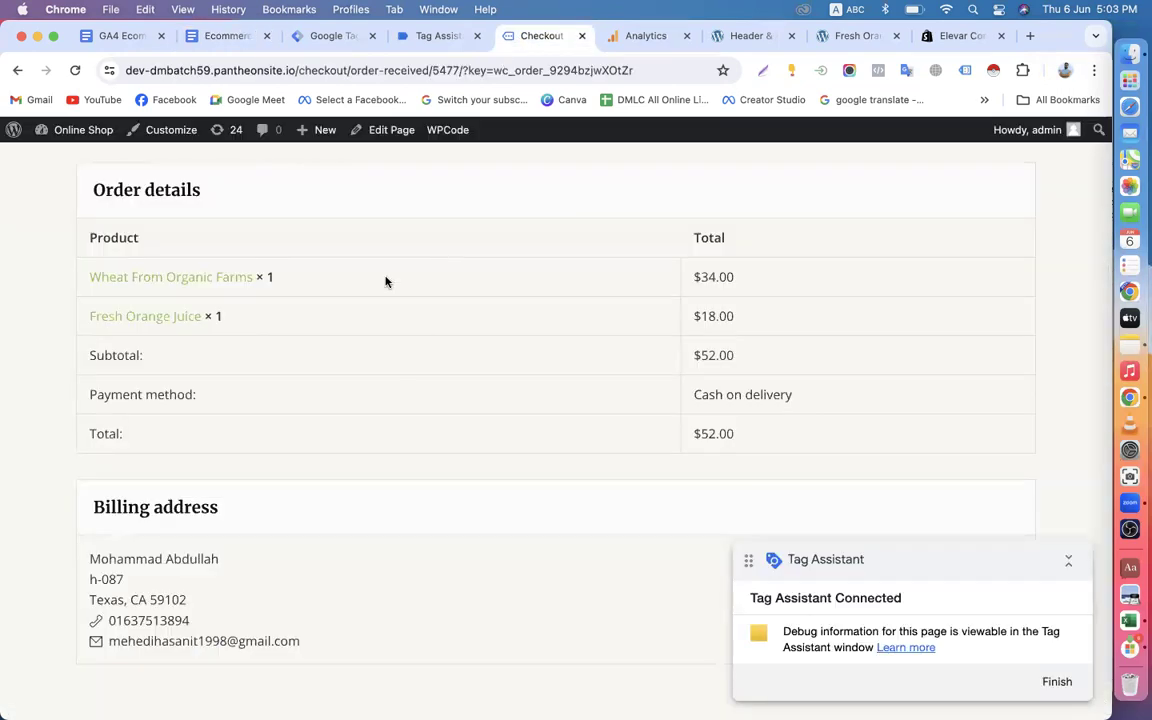
{"action": "left_click", "coordinate": [420, 36]}
{"action": "scroll", "coordinate": [476, 459], "scroll_direction": "up", "scroll_amount": 5}
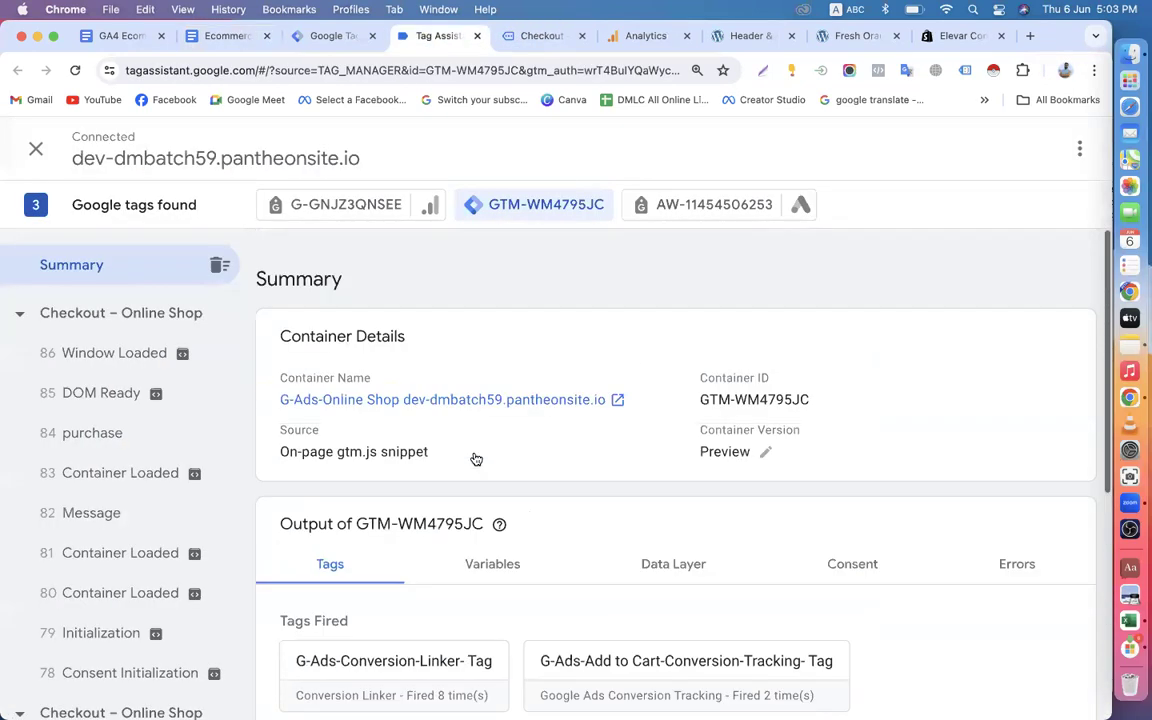
{"action": "left_click", "coordinate": [346, 205]}
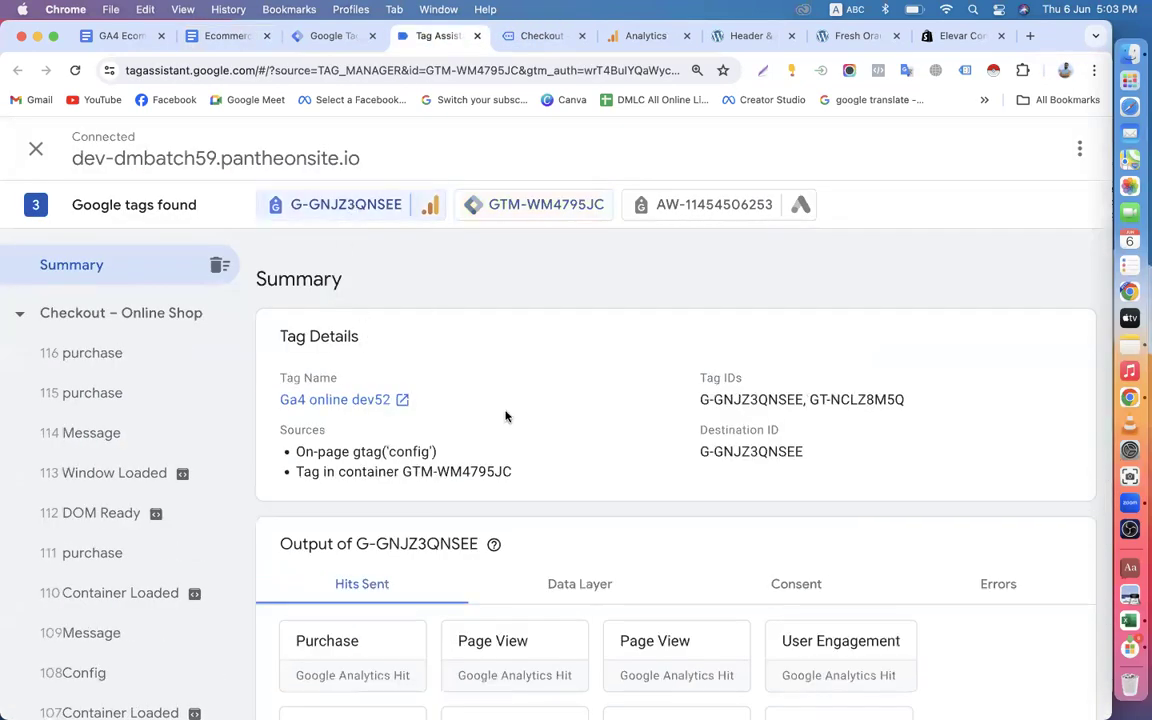
{"action": "scroll", "coordinate": [506, 415], "scroll_direction": "down", "scroll_amount": 4}
{"action": "scroll", "coordinate": [507, 395], "scroll_direction": "up", "scroll_amount": 3}
{"action": "left_click", "coordinate": [506, 204]}
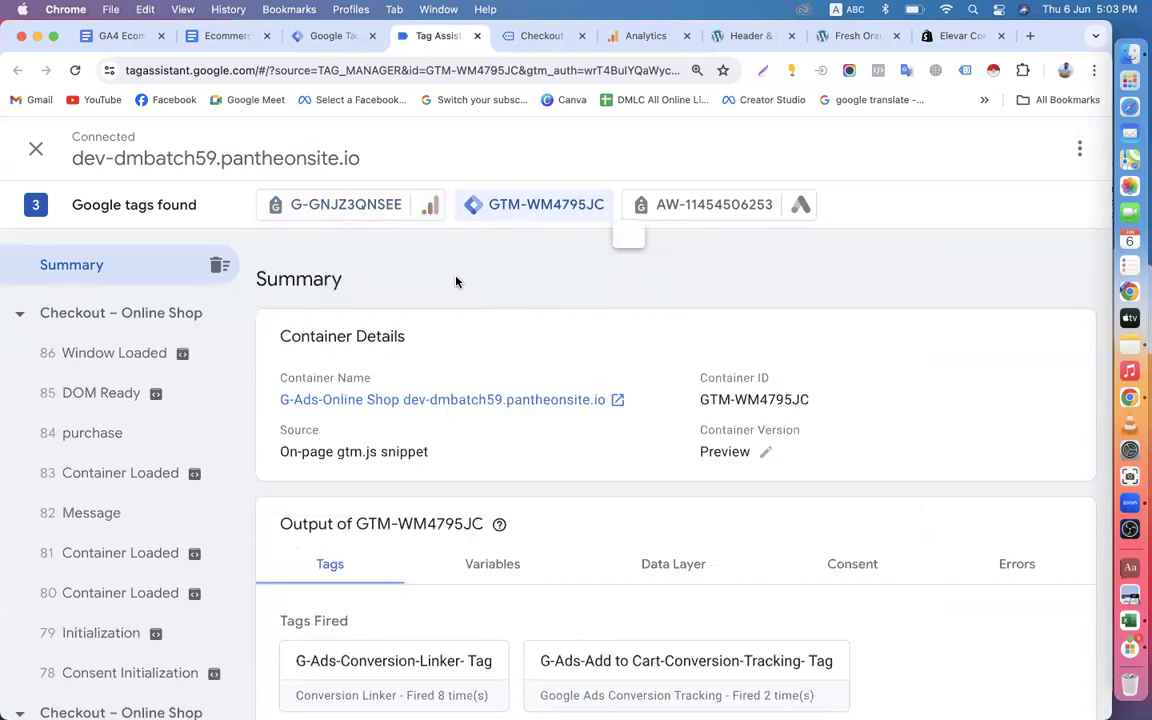
{"action": "scroll", "coordinate": [432, 470], "scroll_direction": "down", "scroll_amount": 5}
{"action": "scroll", "coordinate": [458, 404], "scroll_direction": "up", "scroll_amount": 3}
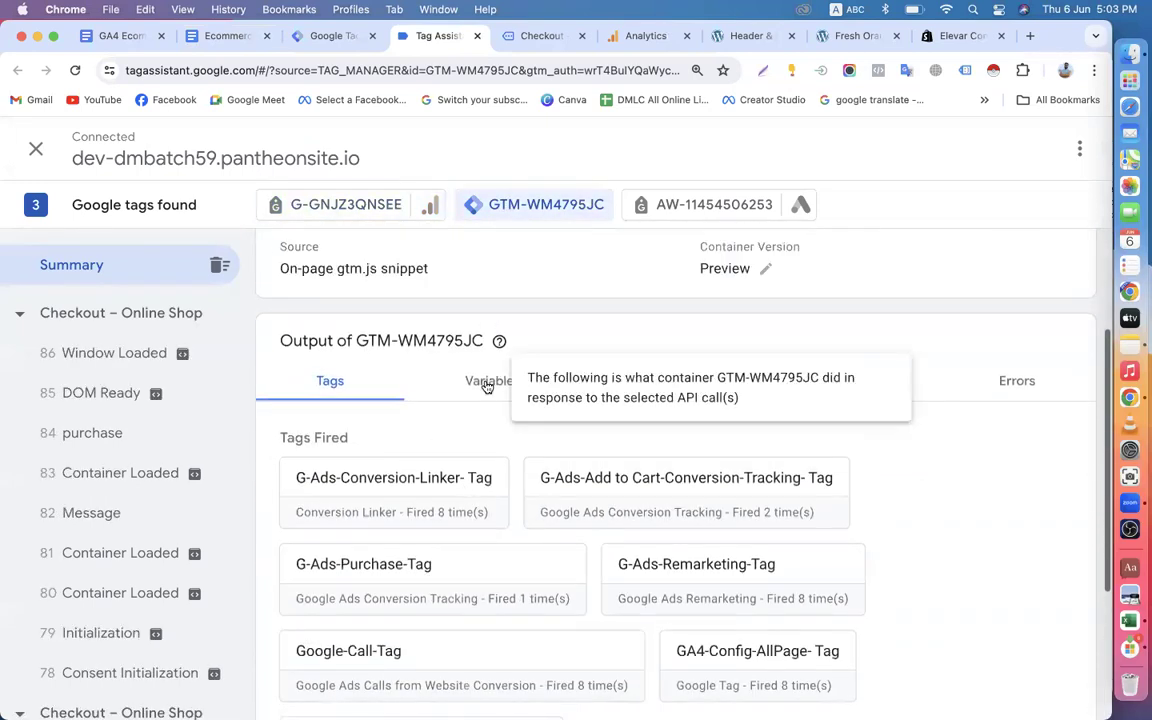
Examine the container's data layer output, focusing on the ecommerce object's fields from currency and transaction_id through coupon and items.
{"action": "left_click", "coordinate": [488, 382]}
{"action": "left_click", "coordinate": [666, 563]}
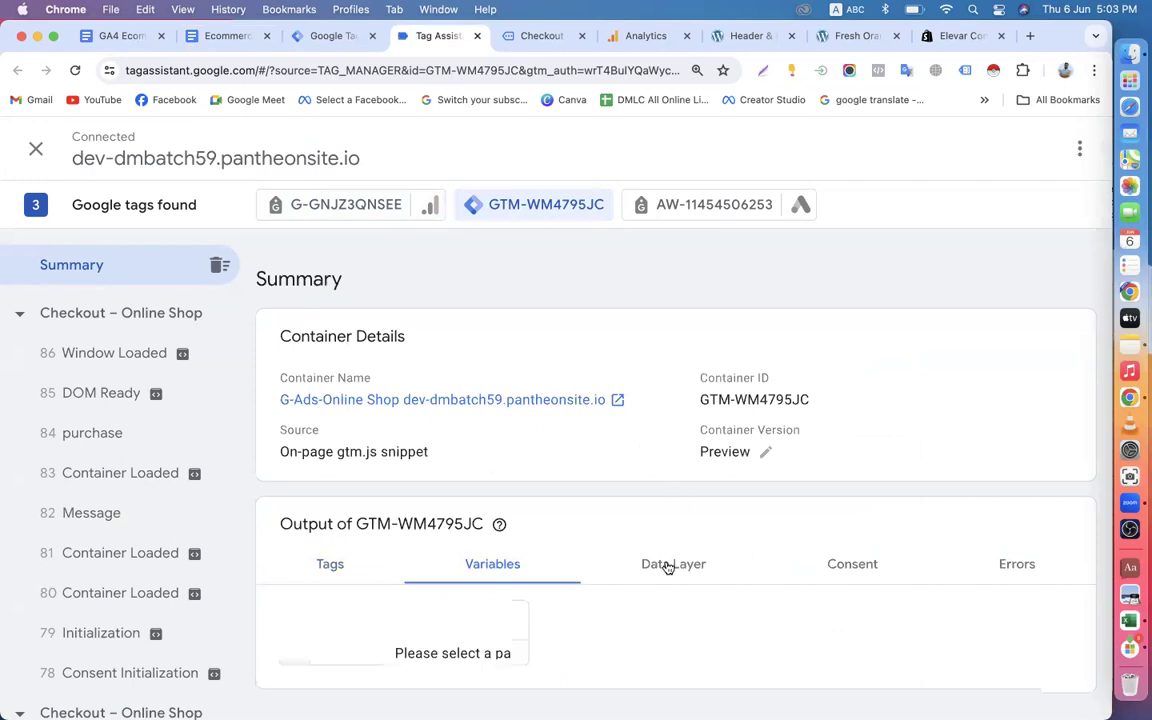
{"action": "scroll", "coordinate": [666, 563], "scroll_direction": "down", "scroll_amount": 10}
{"action": "scroll", "coordinate": [494, 477], "scroll_direction": "down", "scroll_amount": 5}
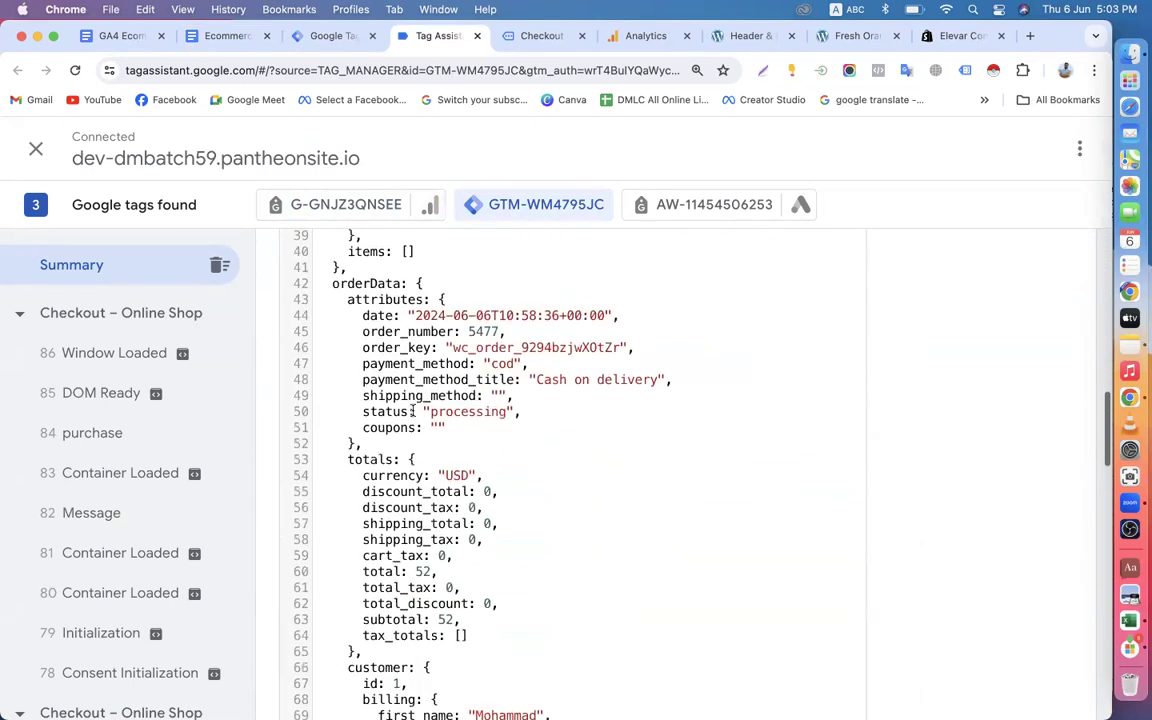
{"action": "scroll", "coordinate": [460, 468], "scroll_direction": "down", "scroll_amount": 6}
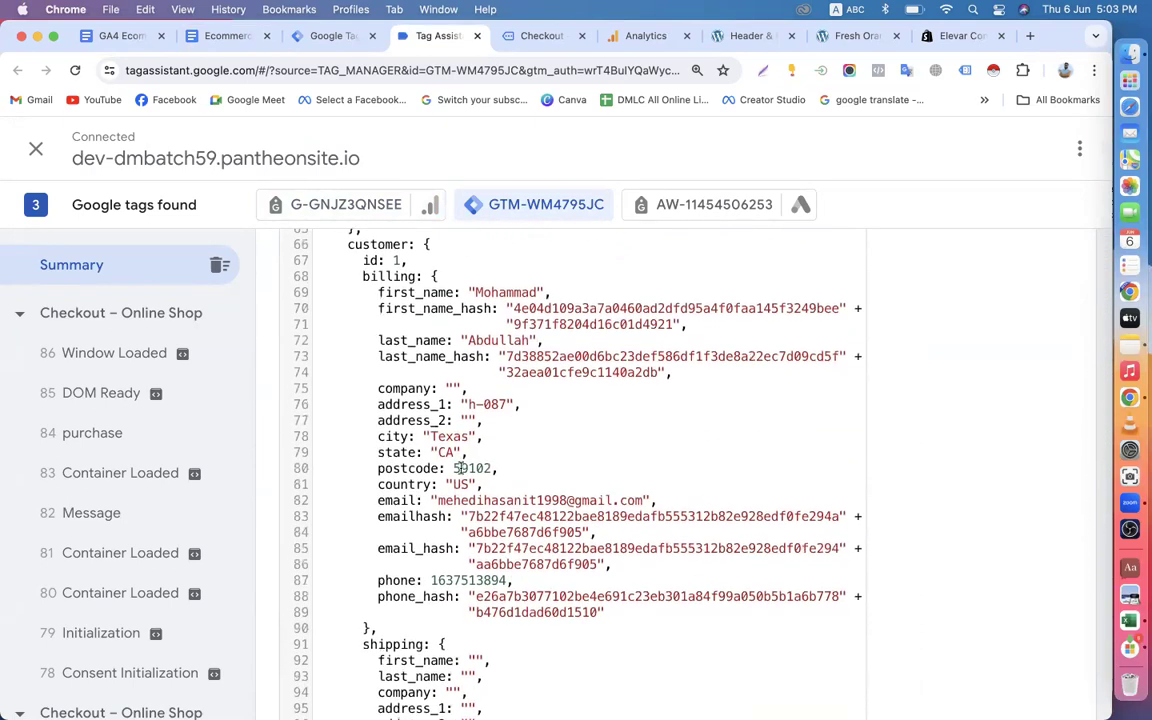
{"action": "scroll", "coordinate": [460, 468], "scroll_direction": "down", "scroll_amount": 5}
{"action": "scroll", "coordinate": [461, 468], "scroll_direction": "up", "scroll_amount": 5}
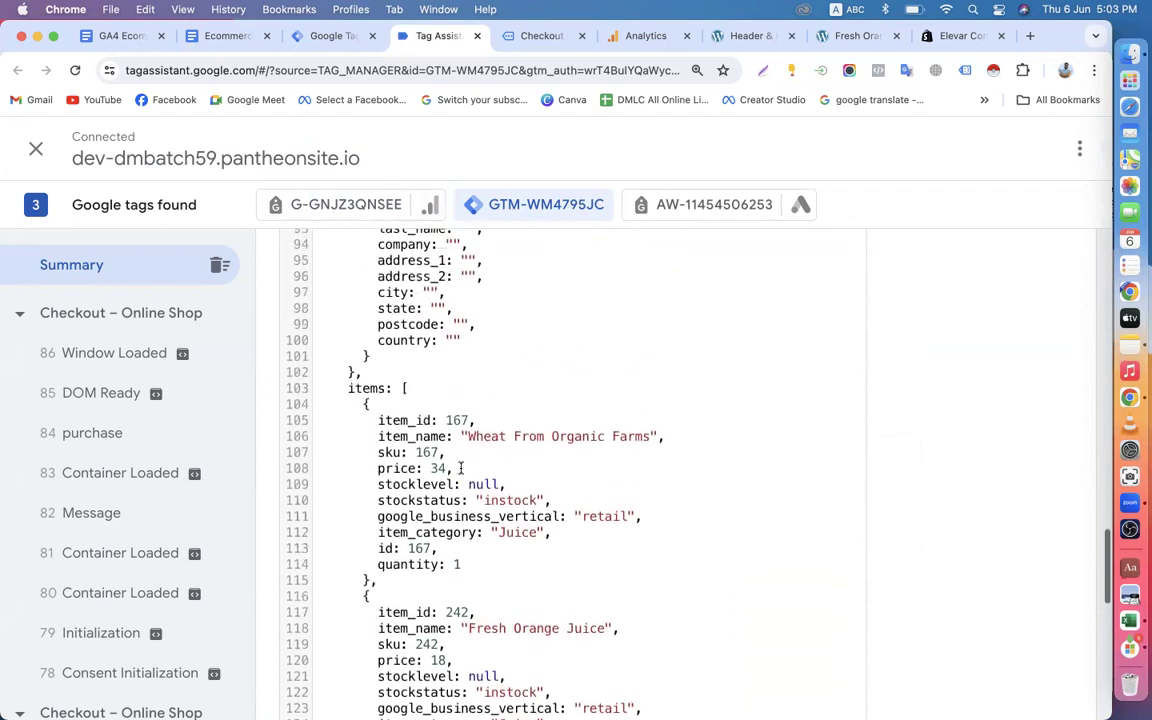
{"action": "scroll", "coordinate": [494, 474], "scroll_direction": "down", "scroll_amount": 3}
{"action": "scroll", "coordinate": [494, 474], "scroll_direction": "down", "scroll_amount": 7}
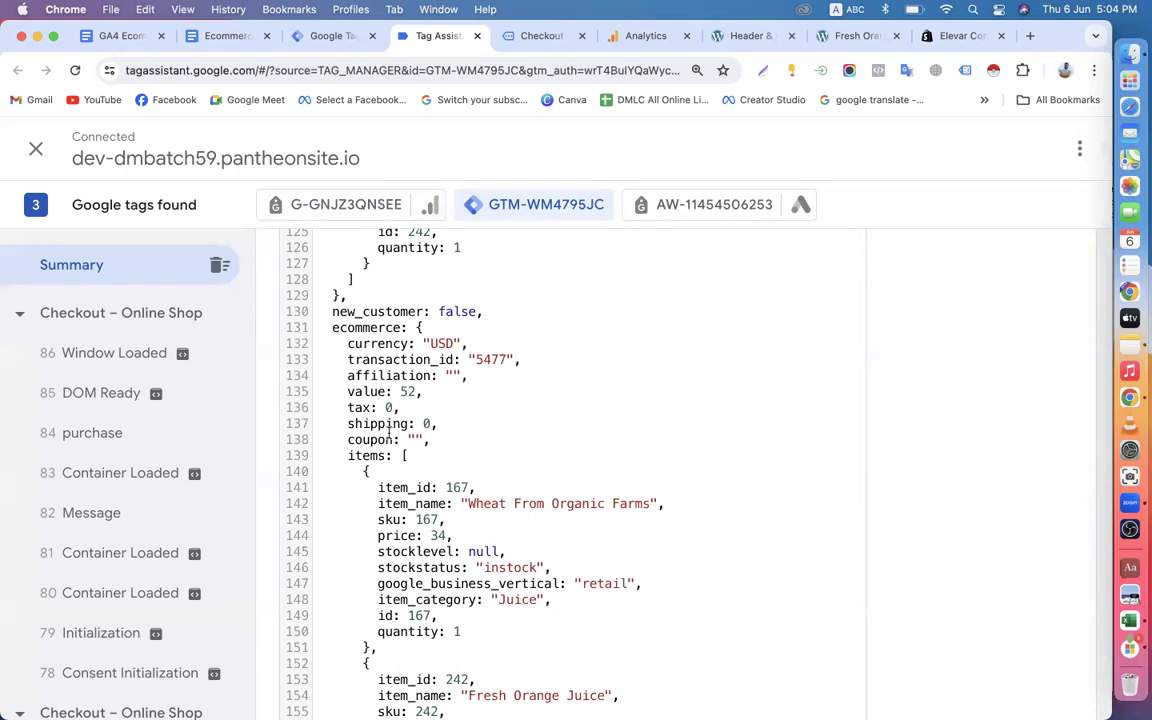
{"action": "left_click_drag", "start_coordinate": [349, 345], "coordinate": [398, 452]}
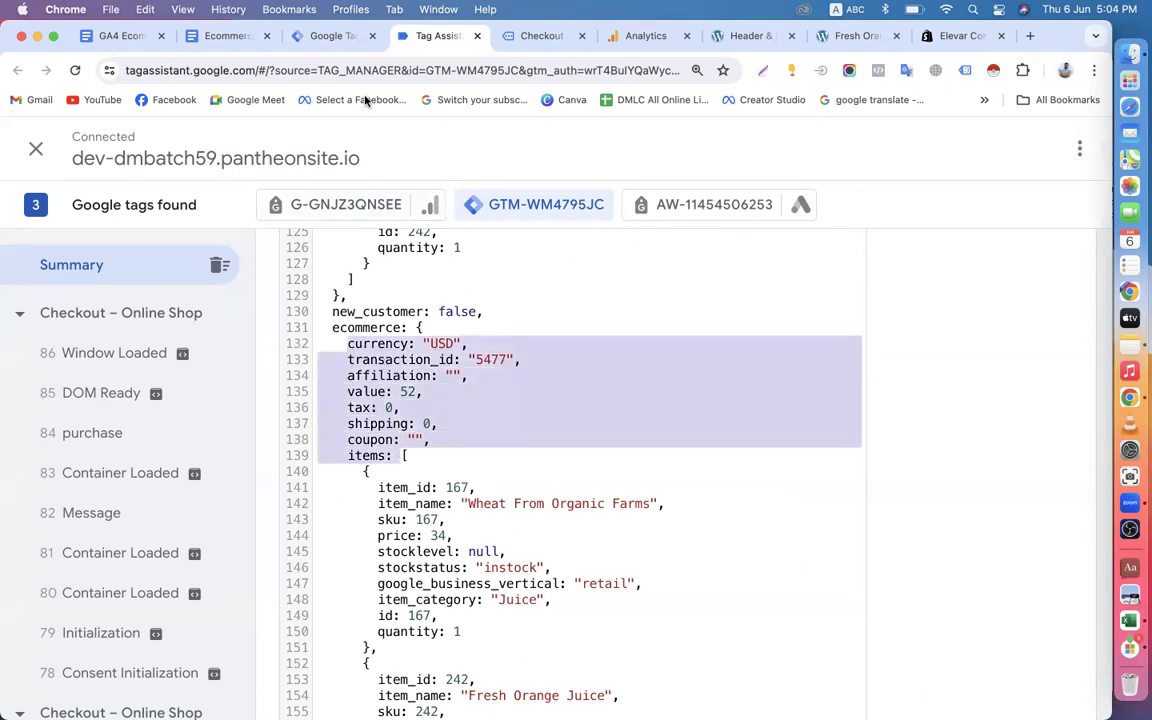
In the Ecommerce Tracking document, delete the Step-4 variable lines from ecommerce.purchase.actionField.id through ecommerce.currencyCode.
{"action": "left_click", "coordinate": [329, 36]}
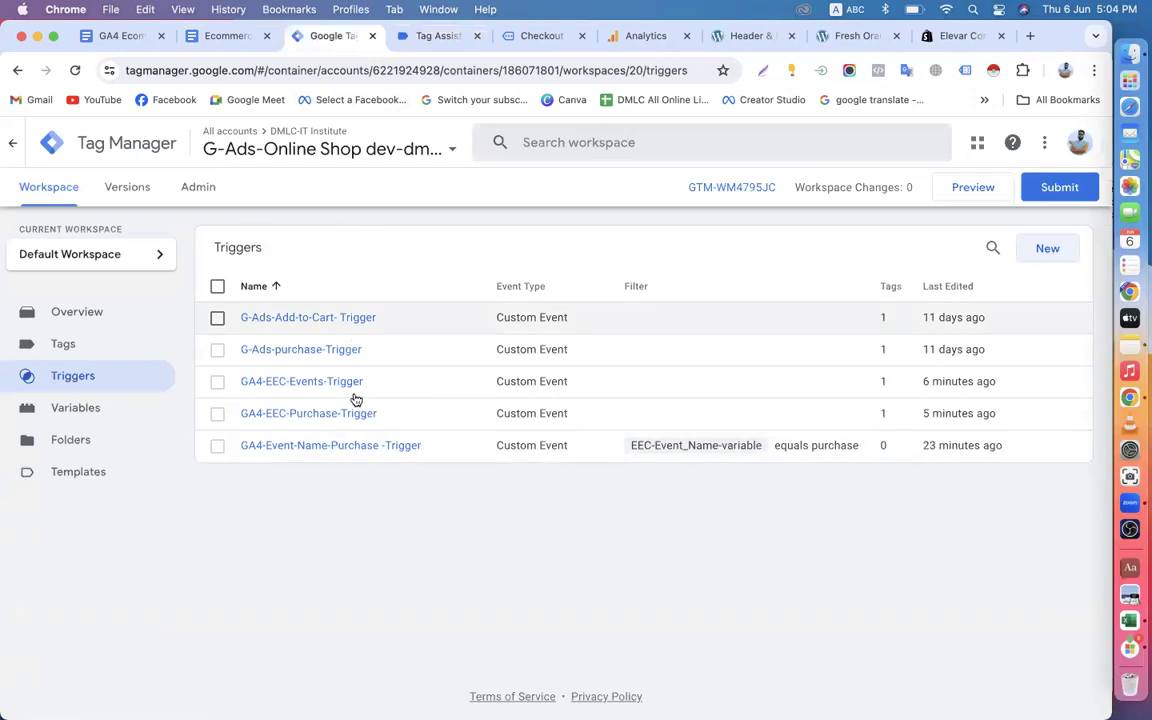
{"action": "left_click", "coordinate": [228, 37]}
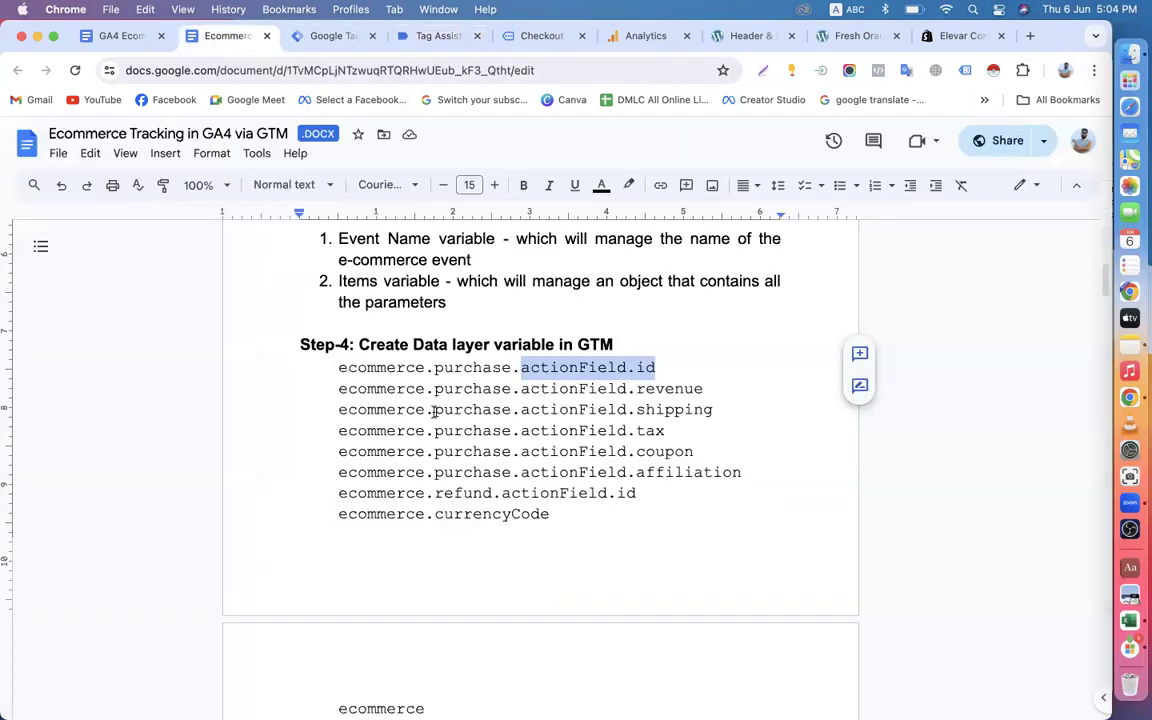
{"action": "scroll", "coordinate": [430, 410], "scroll_direction": "down", "scroll_amount": 2}
{"action": "left_click_drag", "start_coordinate": [337, 318], "coordinate": [607, 473]}
{"action": "key", "text": "BackSpace"}
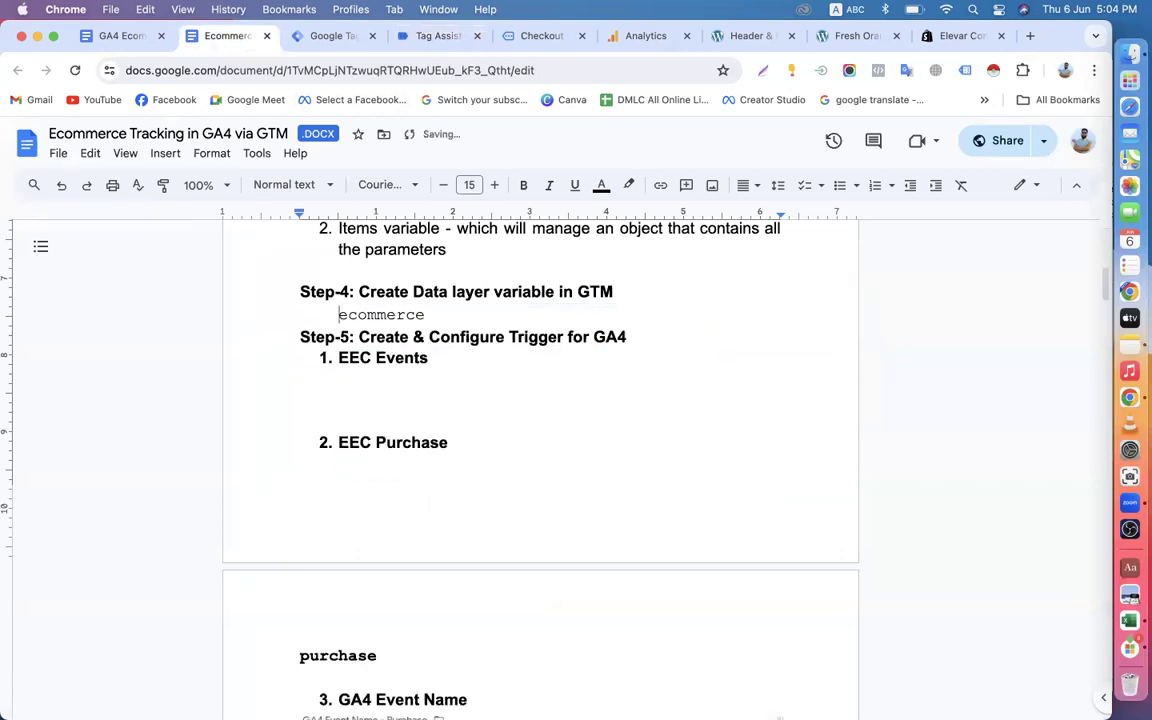
Delete the remaining "ecommerce" line under Step-4 and insert blank lines before Step-5.
{"action": "left_click_drag", "start_coordinate": [427, 318], "coordinate": [291, 318]}
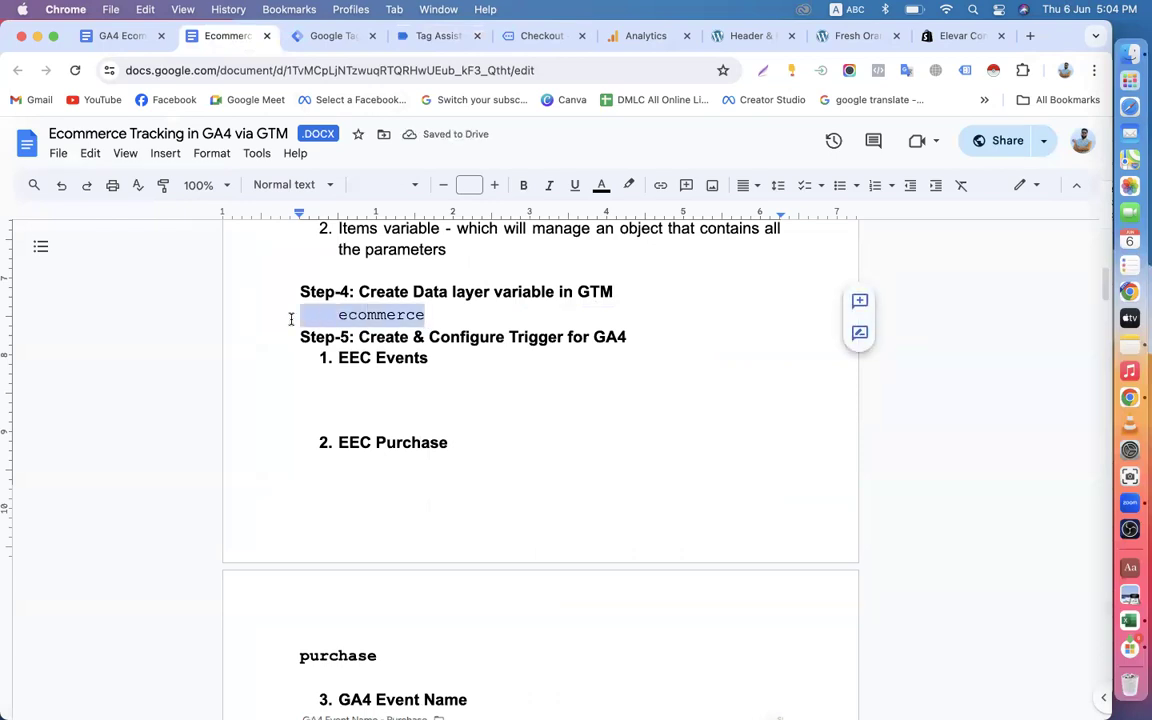
{"action": "key", "text": "BackSpace"}
{"action": "key", "text": "Return"}
{"action": "key", "text": "Return"}
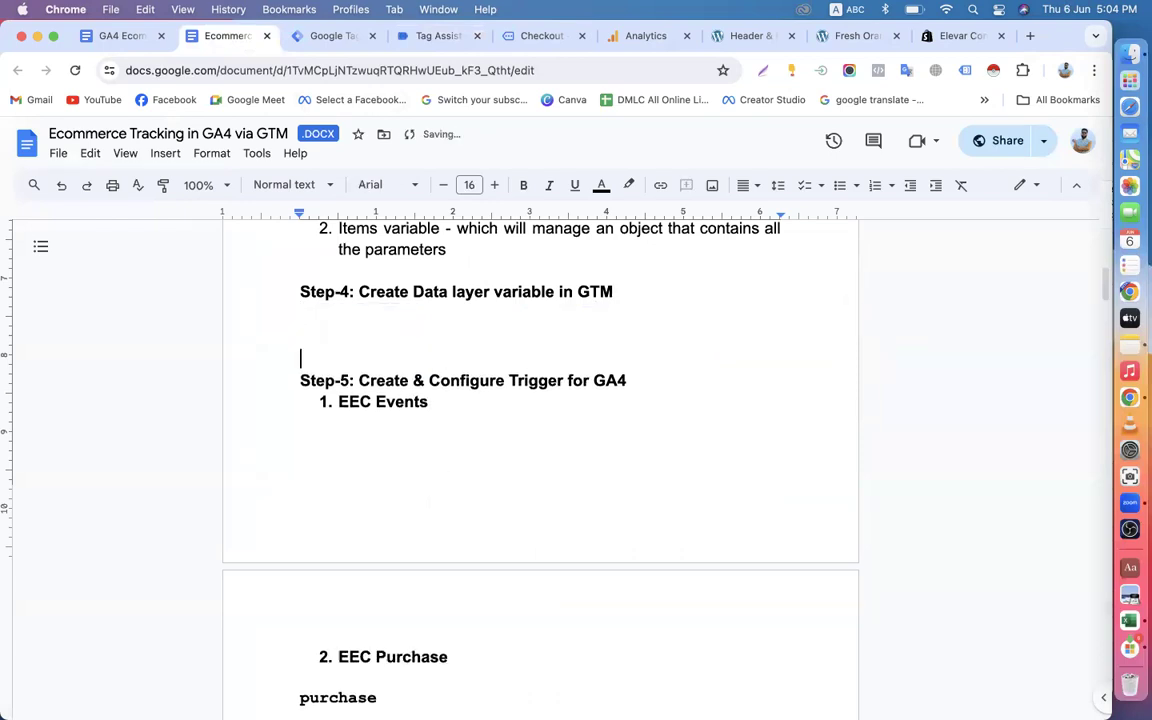
Look over the Step-5 trigger headings in the document and switch to the Tag Manager triggers list.
{"action": "scroll", "coordinate": [470, 388], "scroll_direction": "down", "scroll_amount": 3}
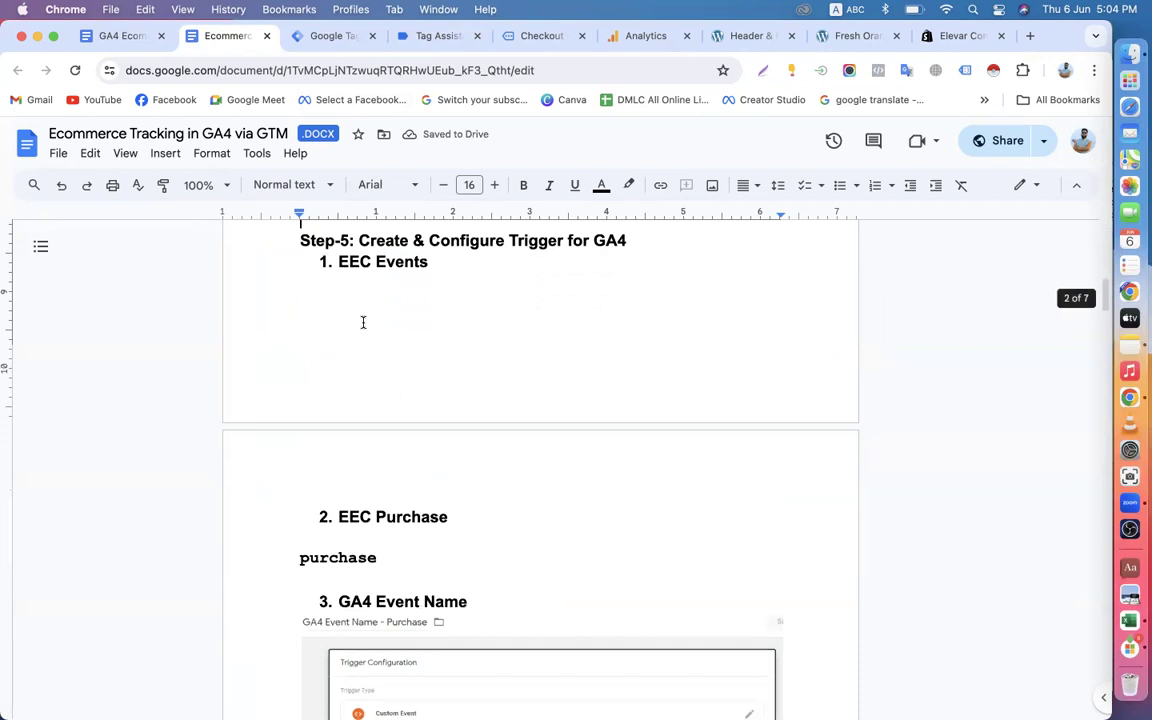
{"action": "scroll", "coordinate": [373, 360], "scroll_direction": "down", "scroll_amount": 3}
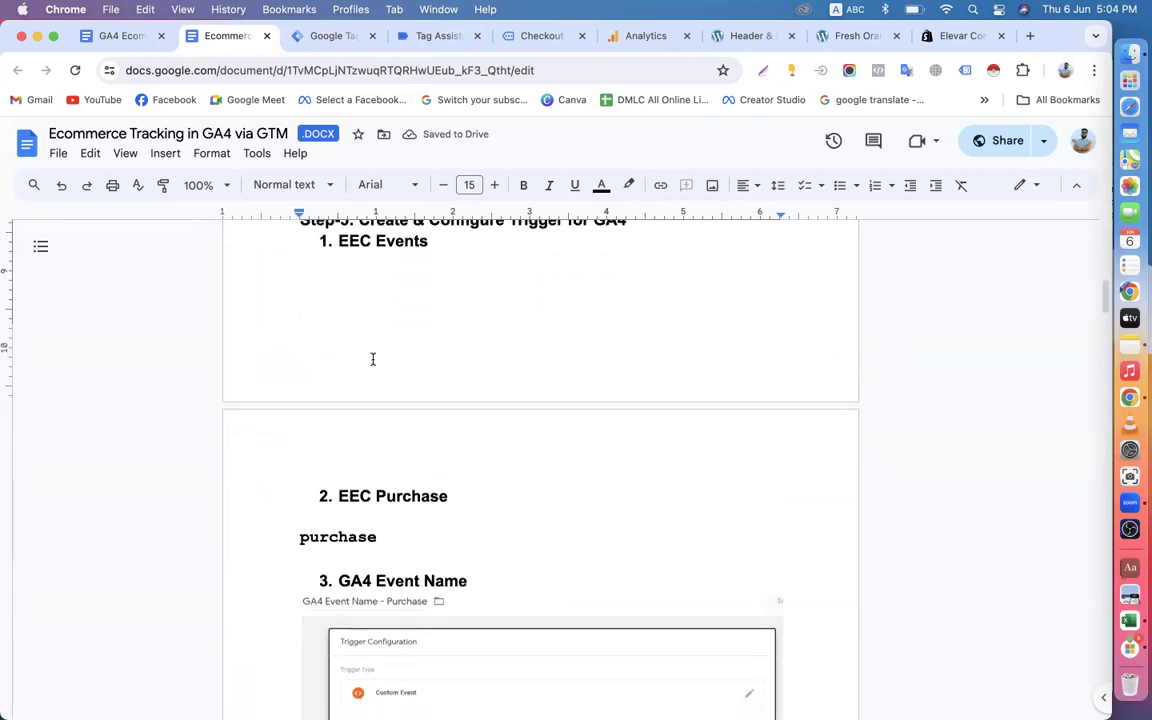
{"action": "left_click", "coordinate": [320, 37]}
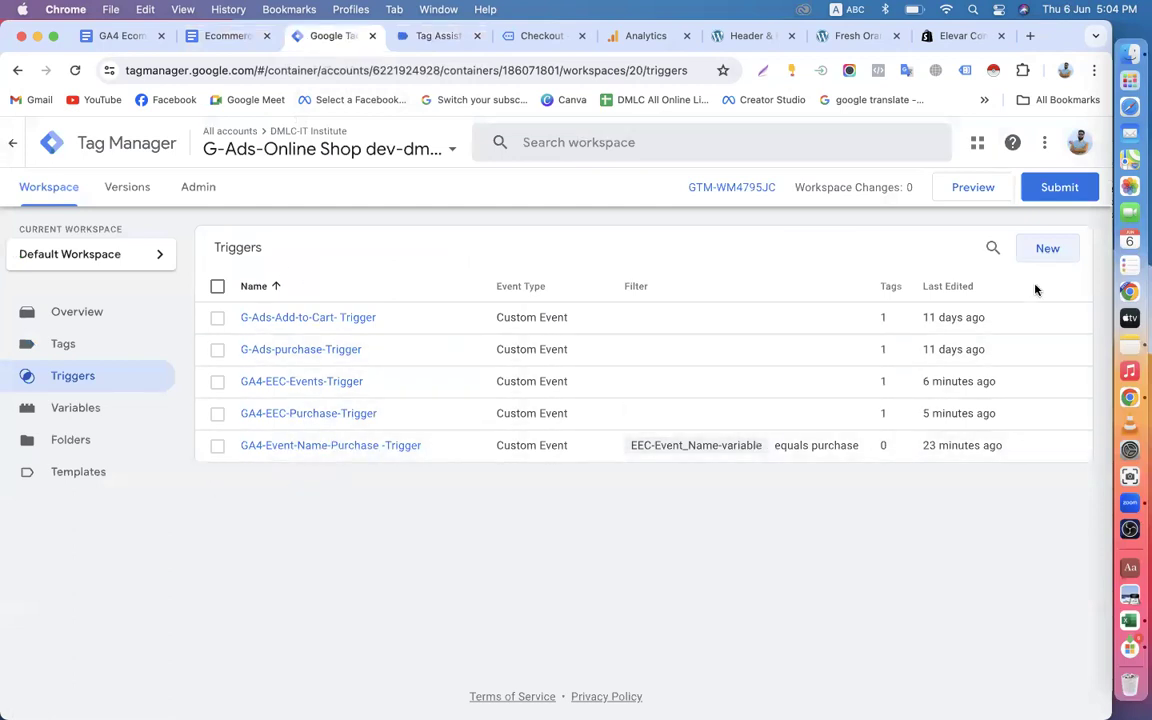
{"action": "left_click", "coordinate": [1047, 251]}
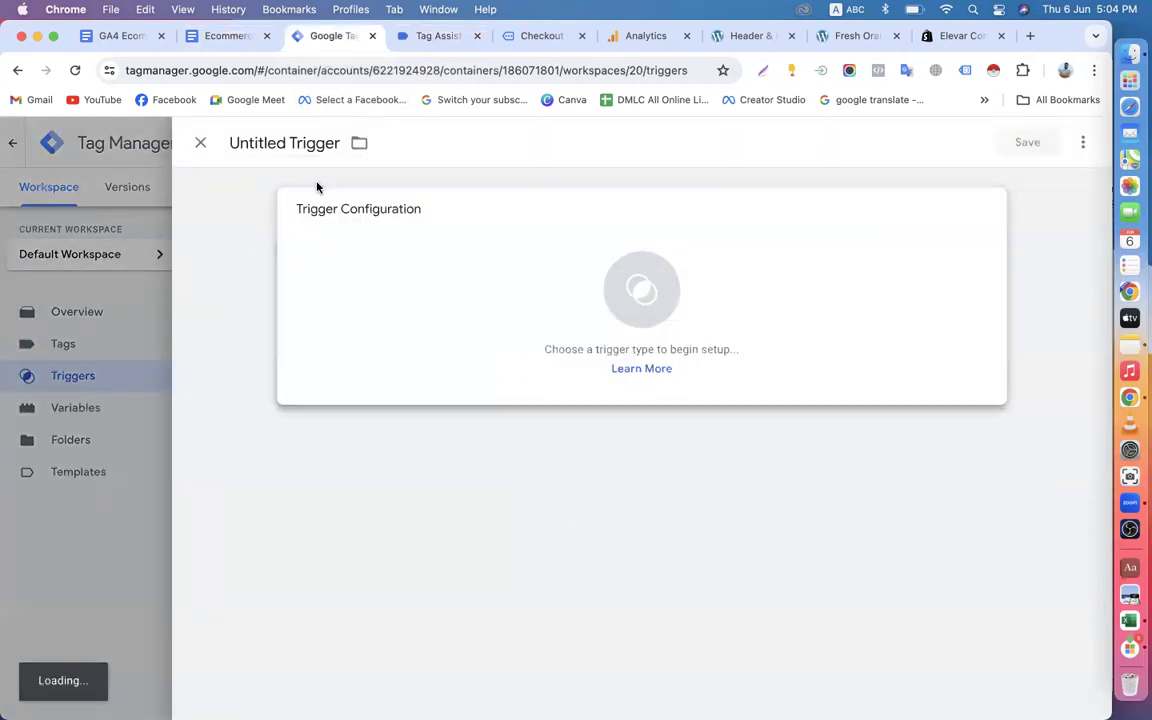
{"action": "left_click_drag", "start_coordinate": [288, 145], "coordinate": [227, 149]}
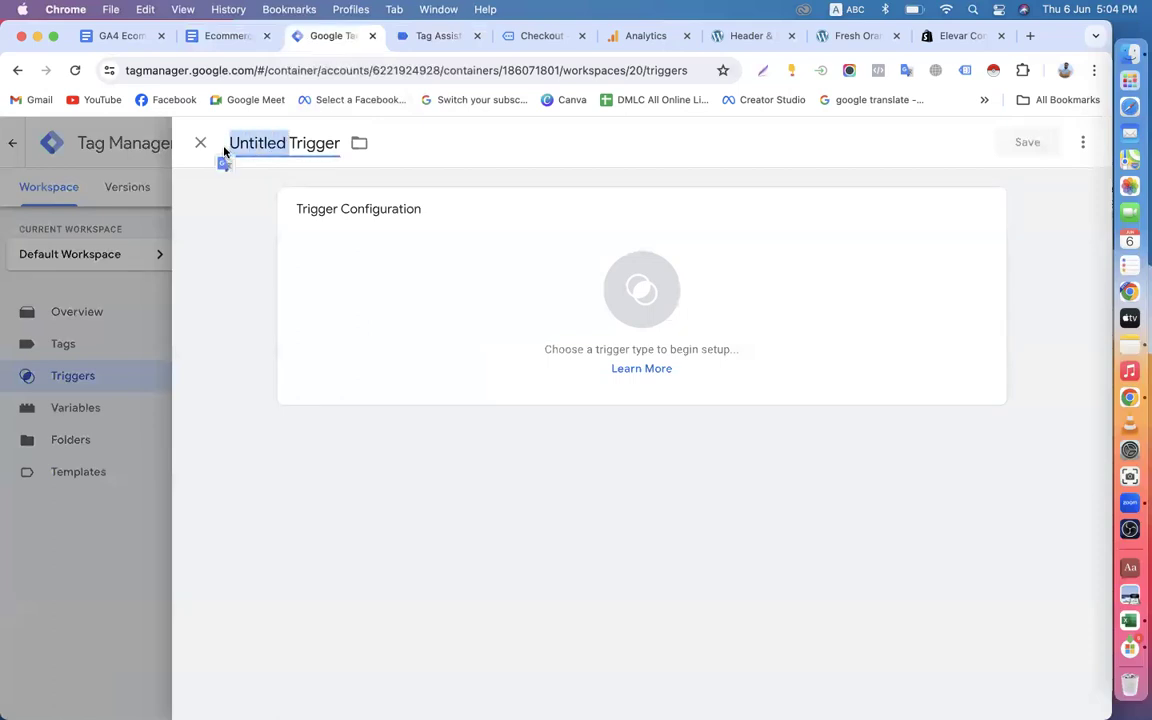
{"action": "left_click", "coordinate": [200, 143]}
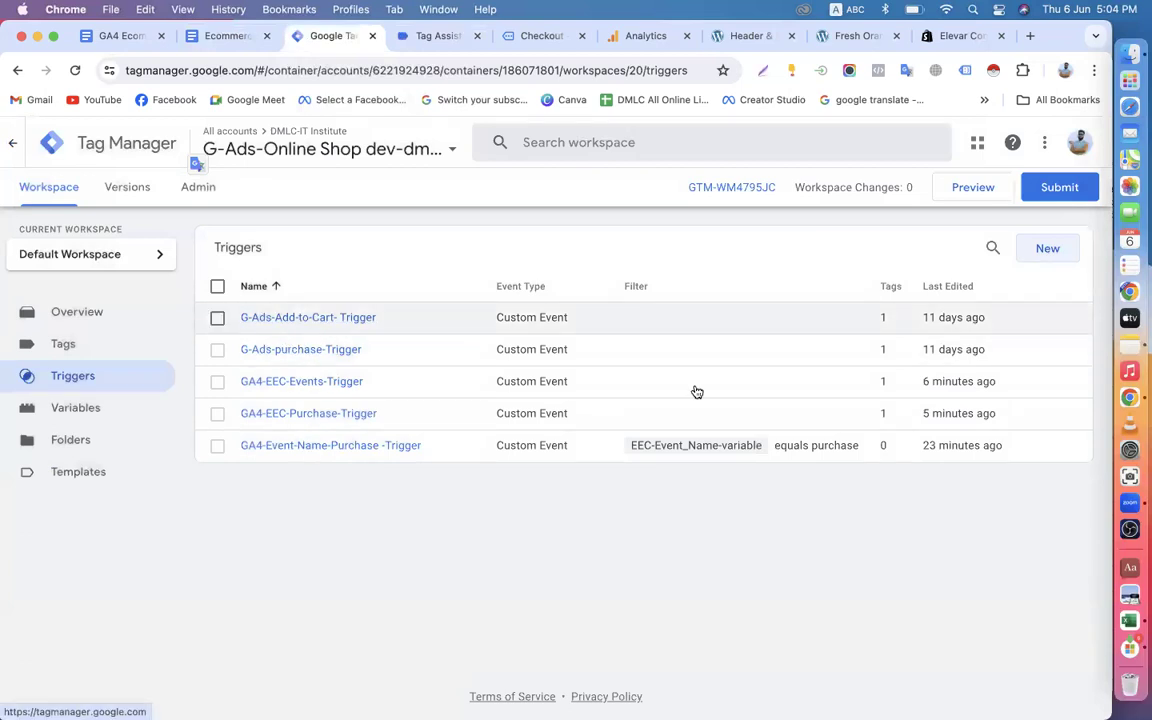
Create a new trigger and name it GA4-EEC-Add-to-cart-Trigger.
{"action": "left_click", "coordinate": [1048, 250]}
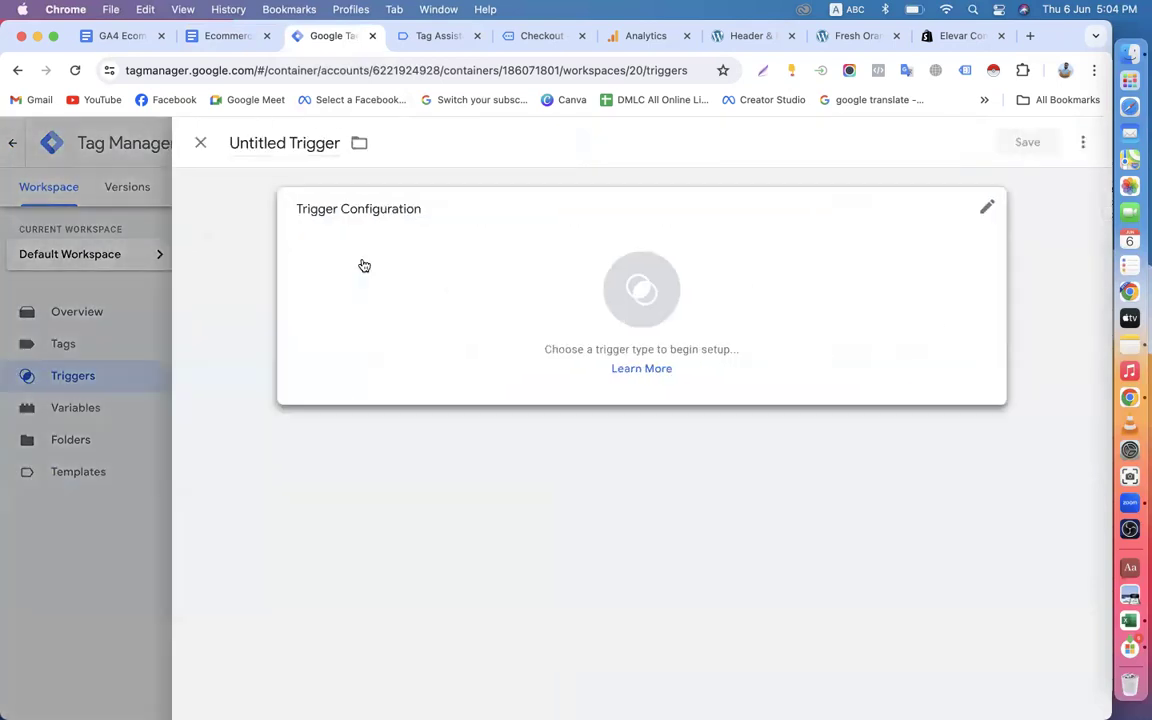
{"action": "double_click", "coordinate": [286, 143]}
{"action": "type", "text": "G"}
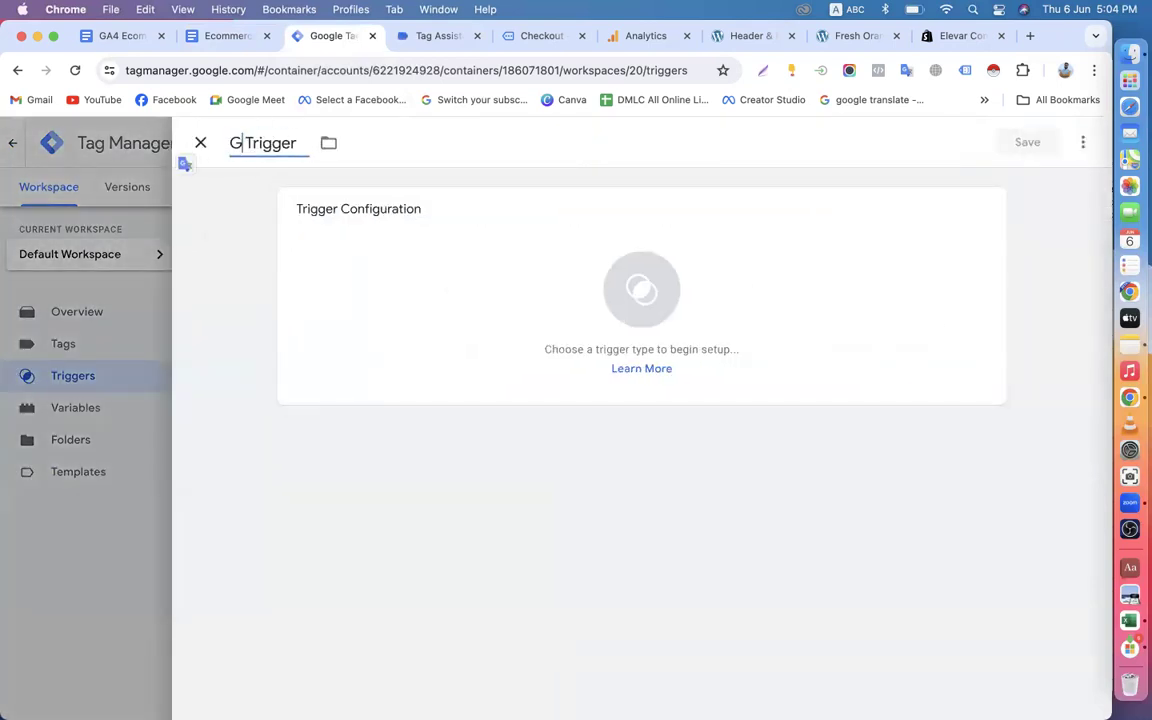
{"action": "type", "text": "A"}
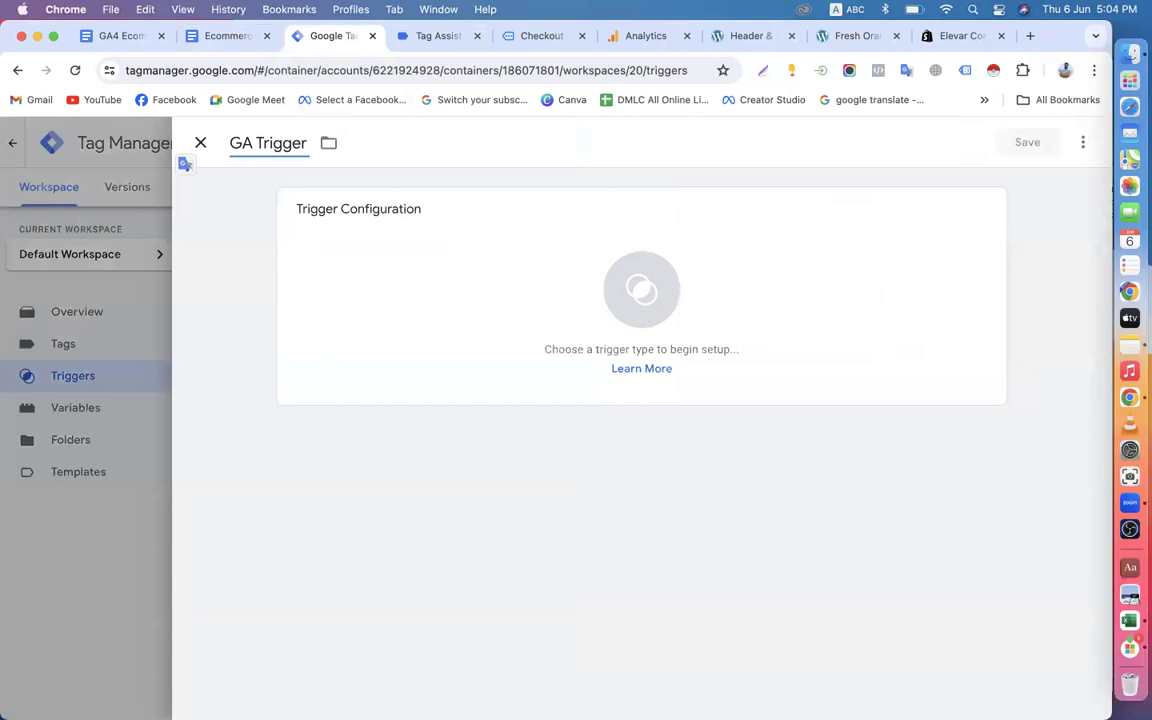
{"action": "type", "text": "4-"}
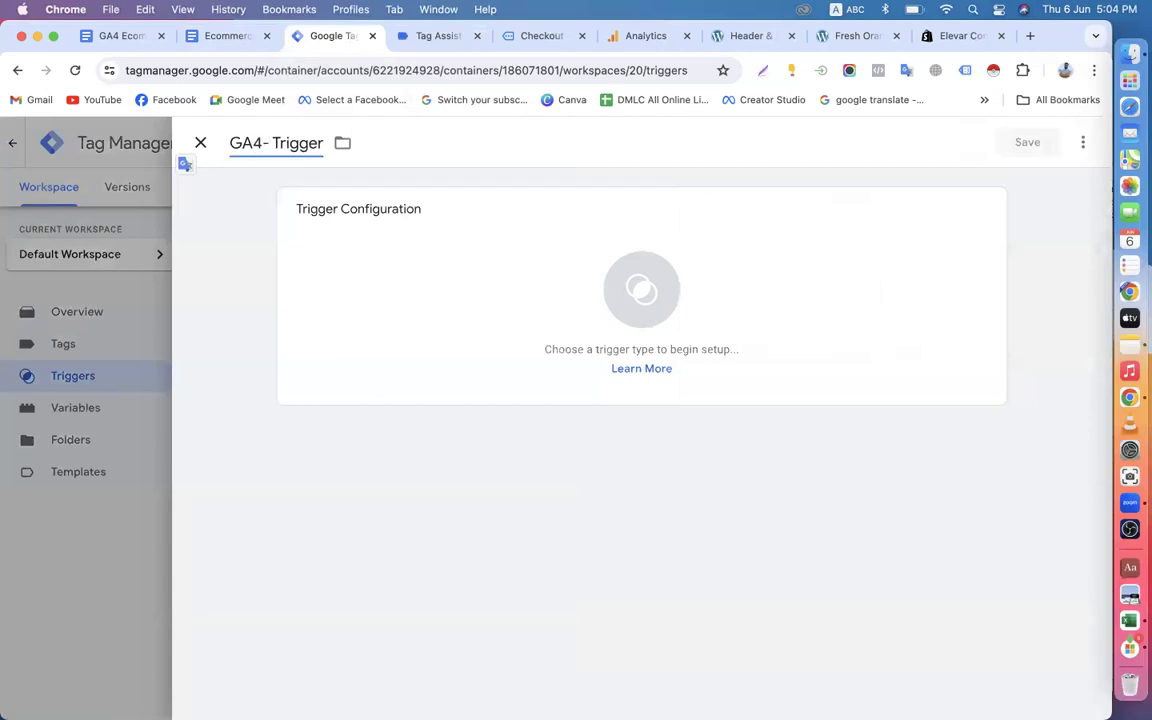
{"action": "type", "text": "EEC-"}
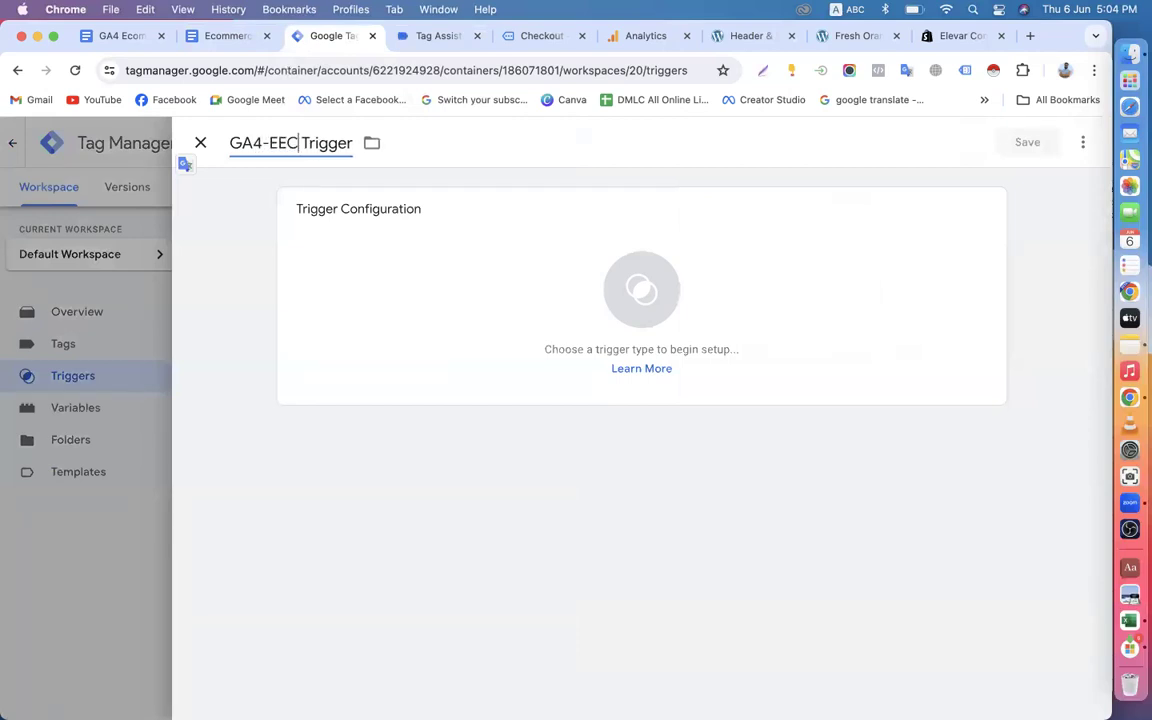
{"action": "key", "text": "BackSpace"}
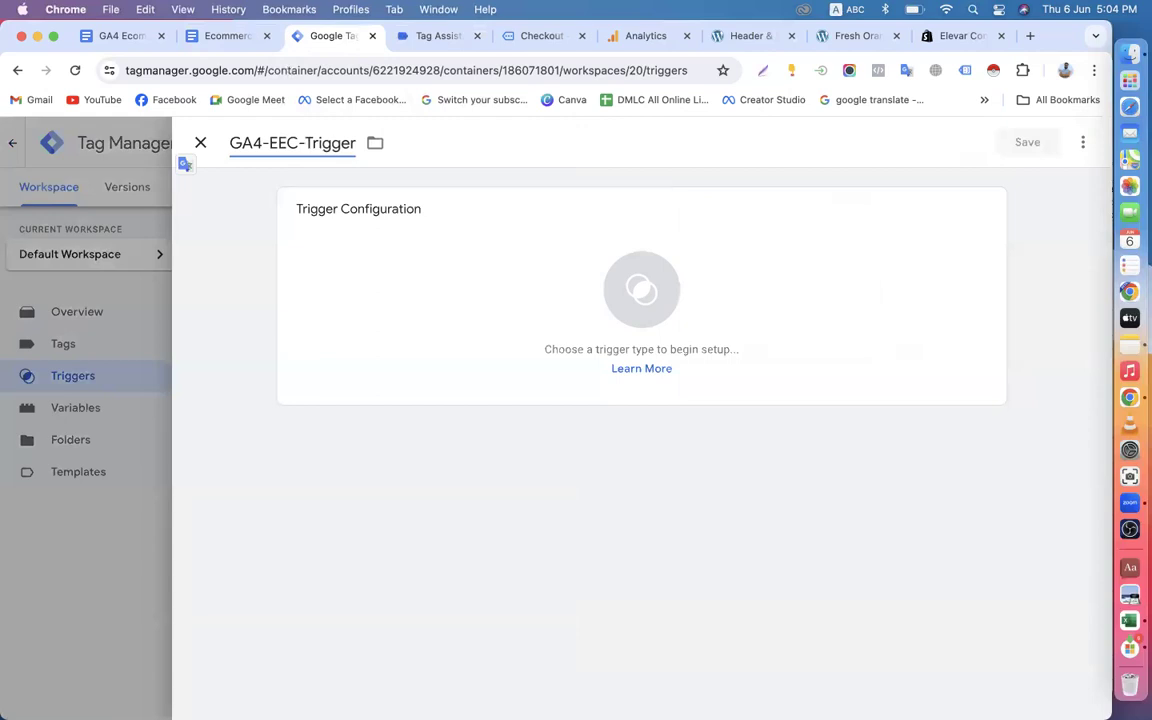
{"action": "type", "text": "Add"}
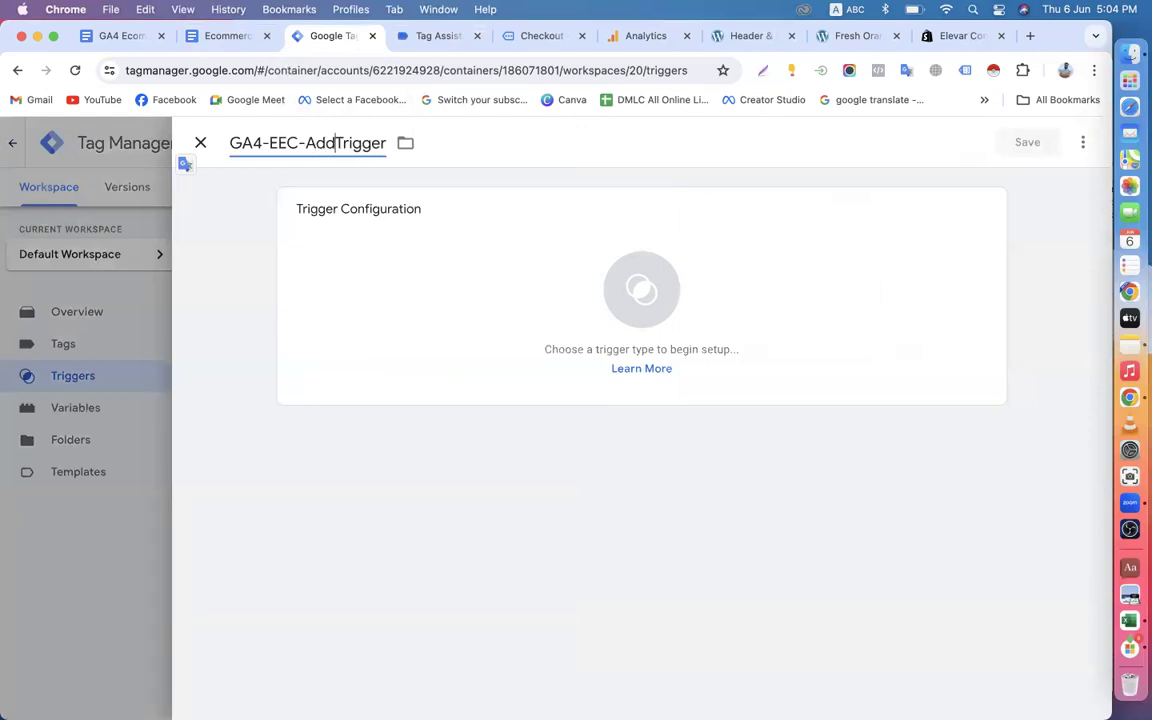
{"action": "type", "text": "-to"}
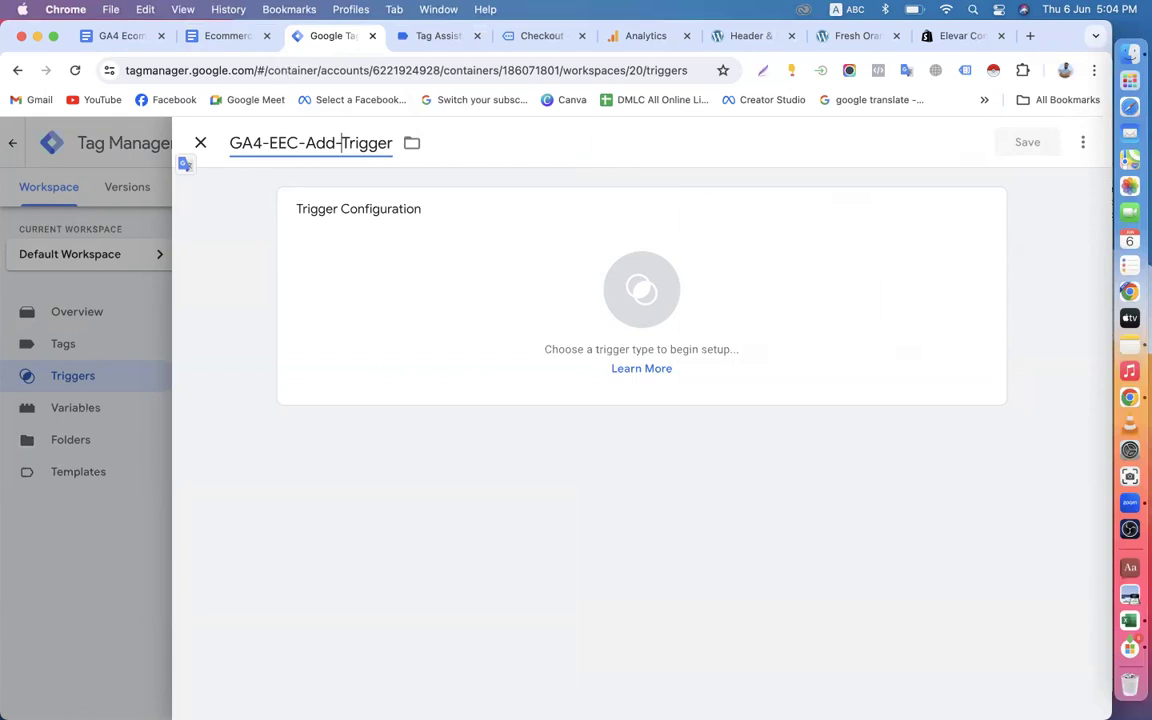
{"action": "type", "text": "-cart"}
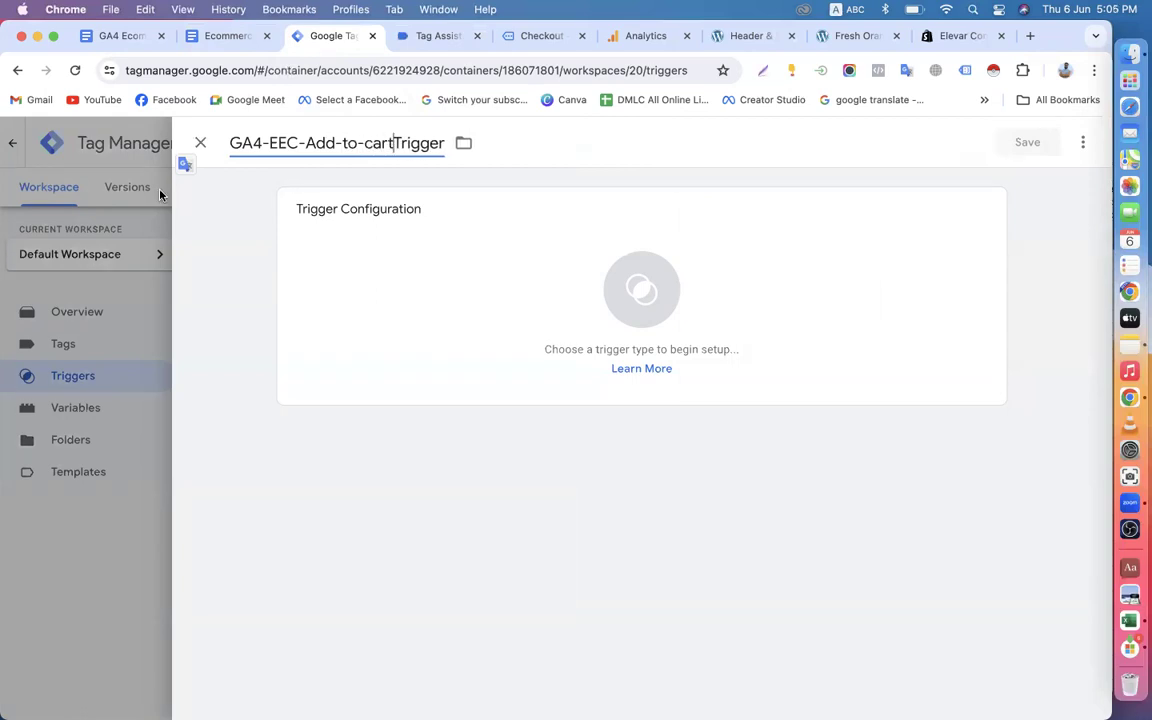
{"action": "type", "text": "-"}
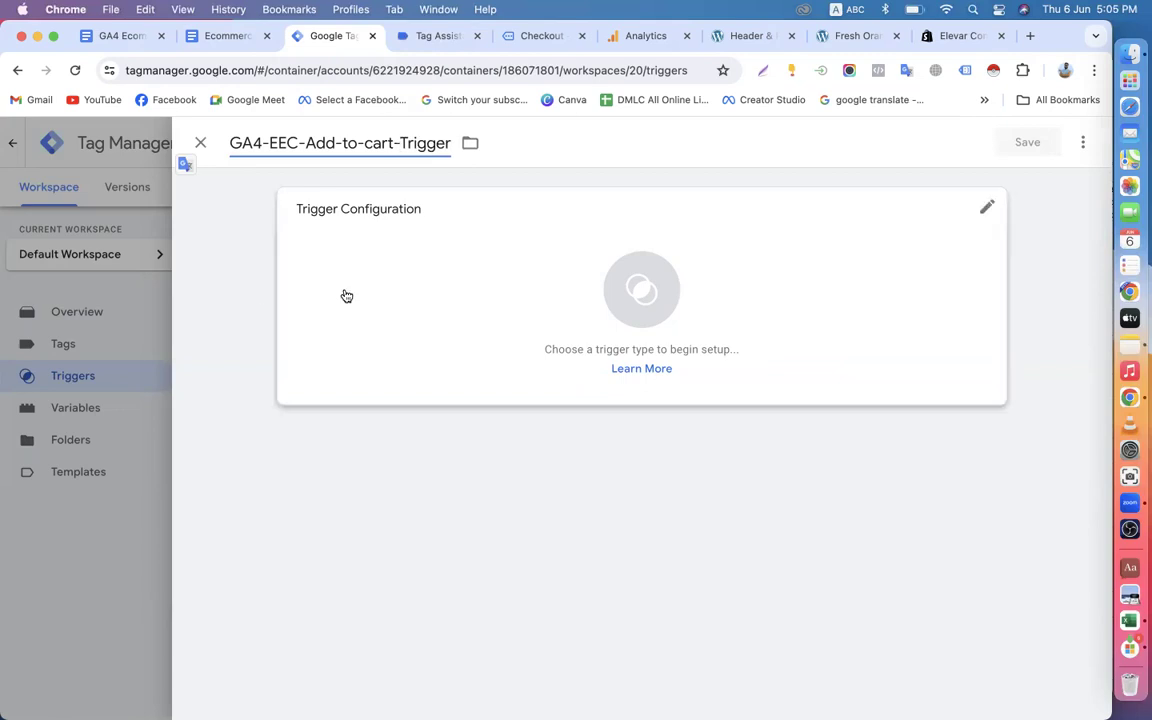
Configure the trigger as a Custom Event with event name add_to_cart, firing on All Custom Events, and save it.
{"action": "left_click", "coordinate": [434, 398]}
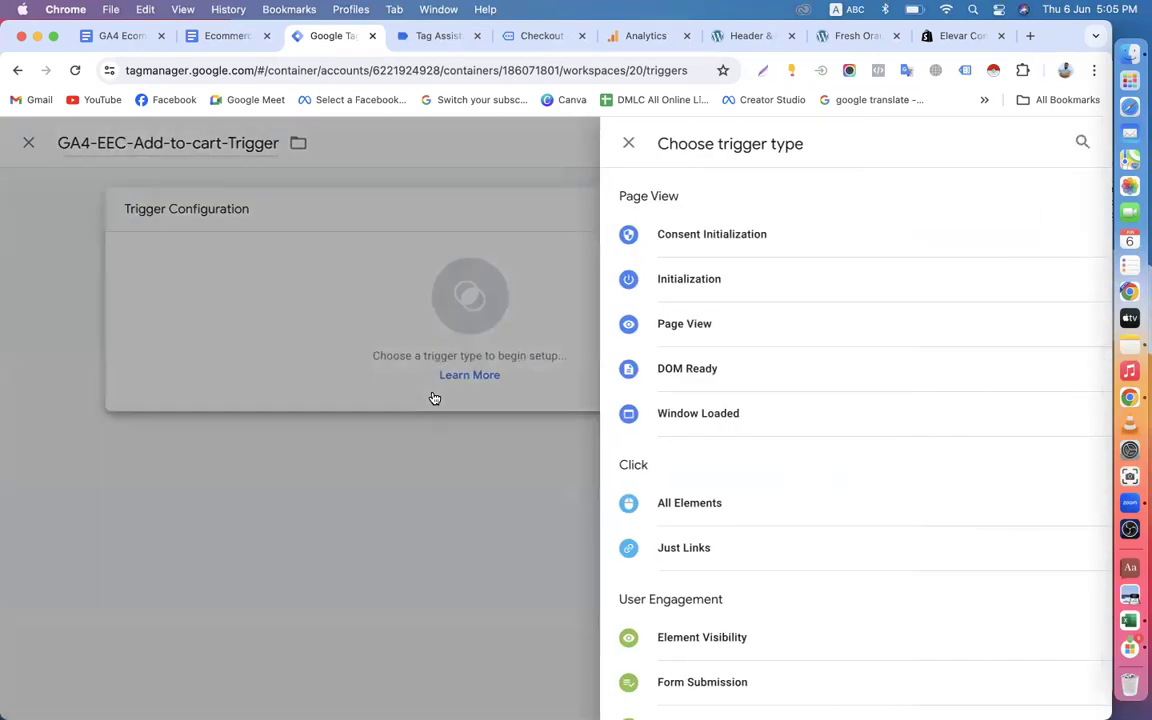
{"action": "scroll", "coordinate": [712, 463], "scroll_direction": "down", "scroll_amount": 3}
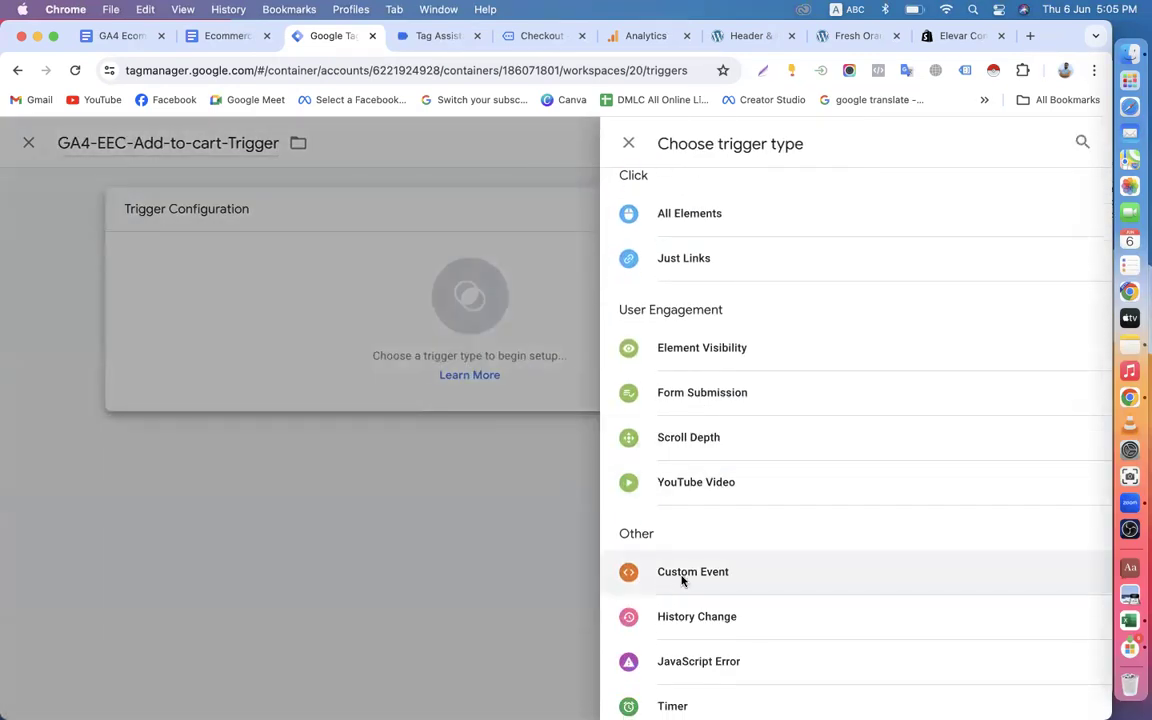
{"action": "left_click", "coordinate": [681, 578]}
{"action": "left_click", "coordinate": [360, 370]}
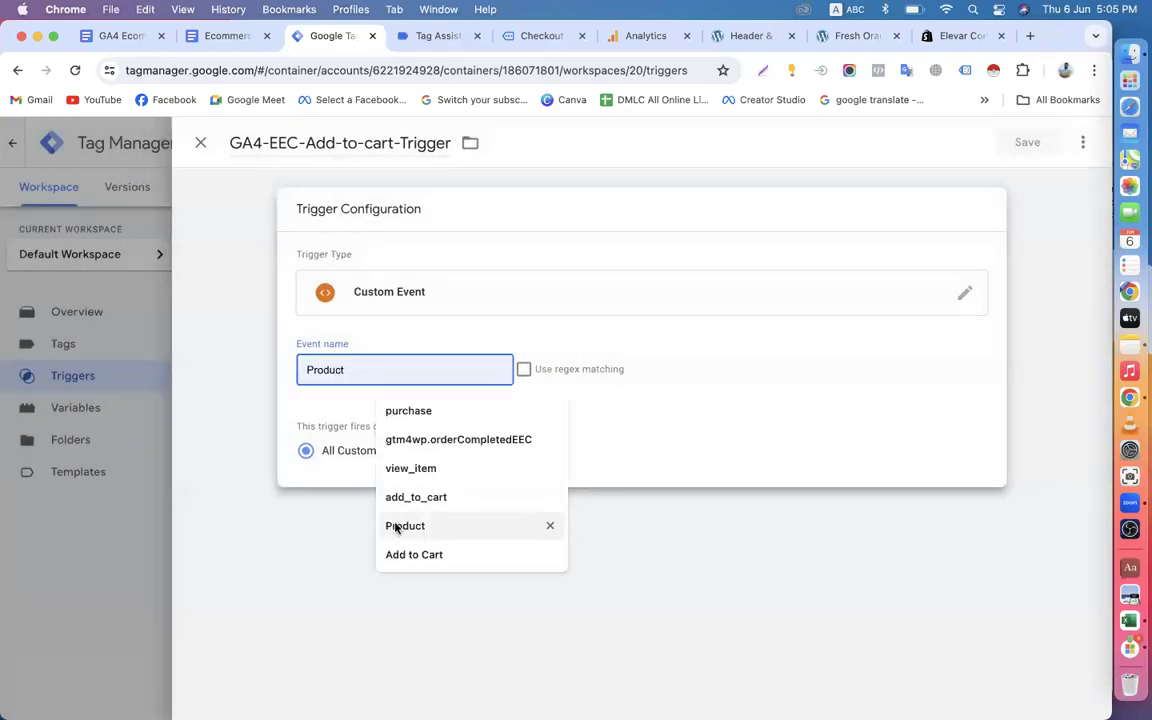
{"action": "left_click", "coordinate": [418, 498]}
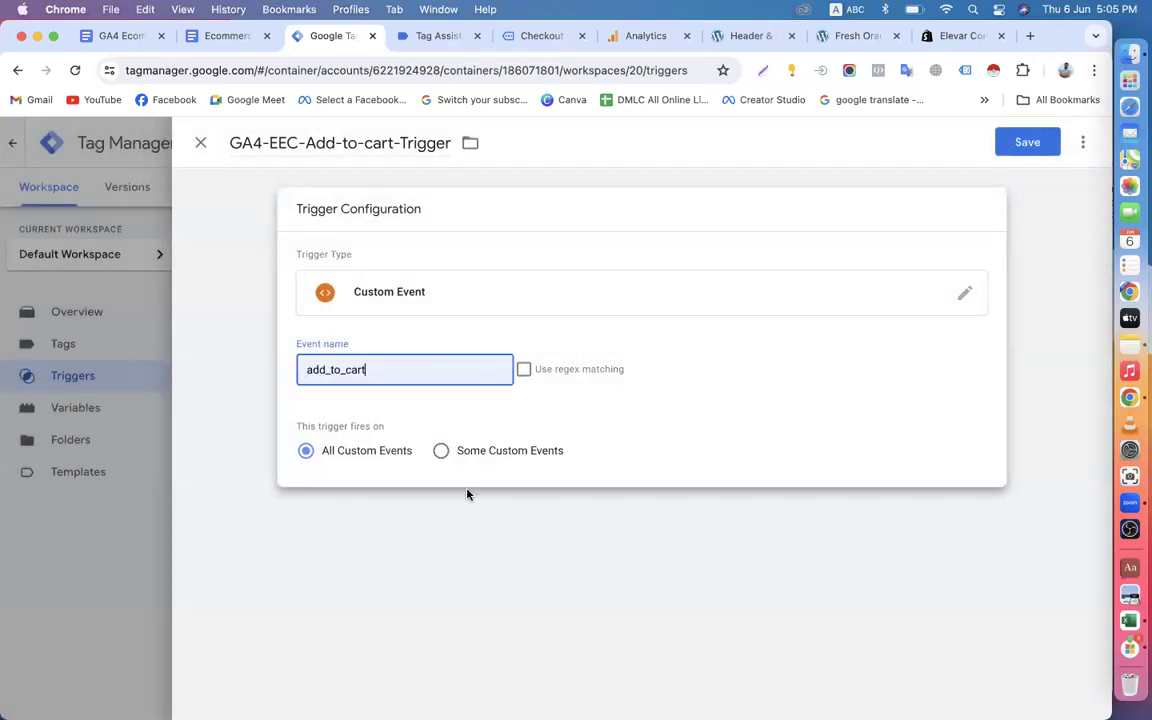
{"action": "left_click", "coordinate": [480, 547]}
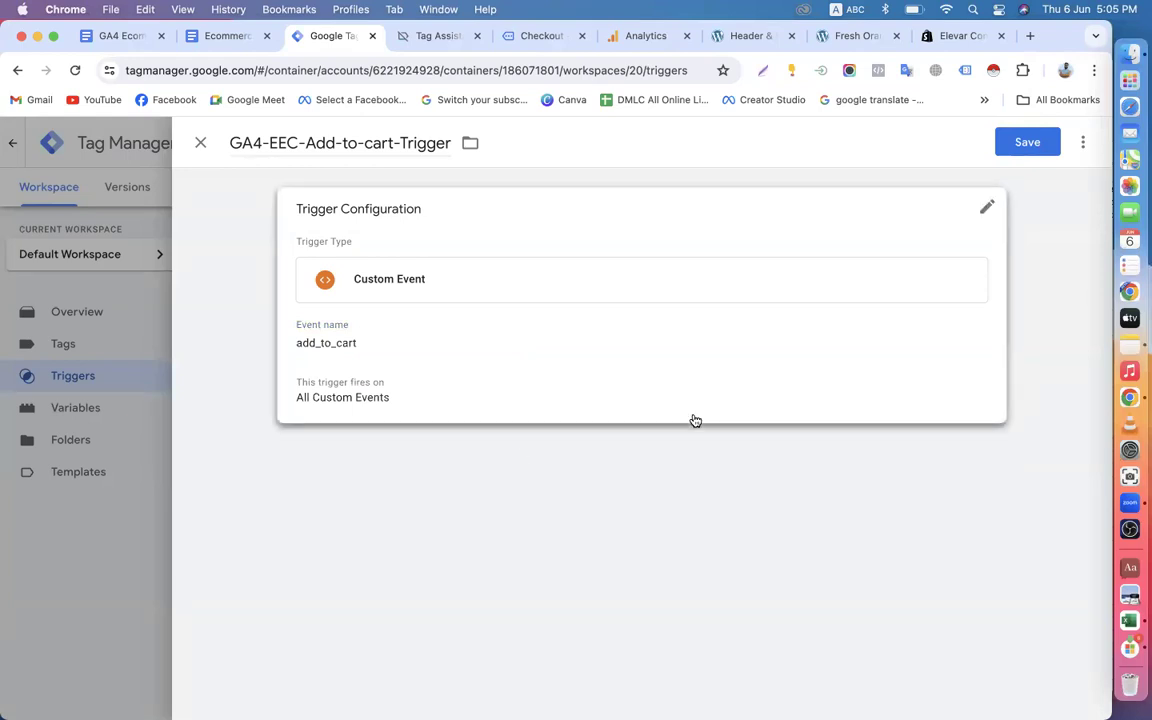
{"action": "left_click", "coordinate": [1027, 143]}
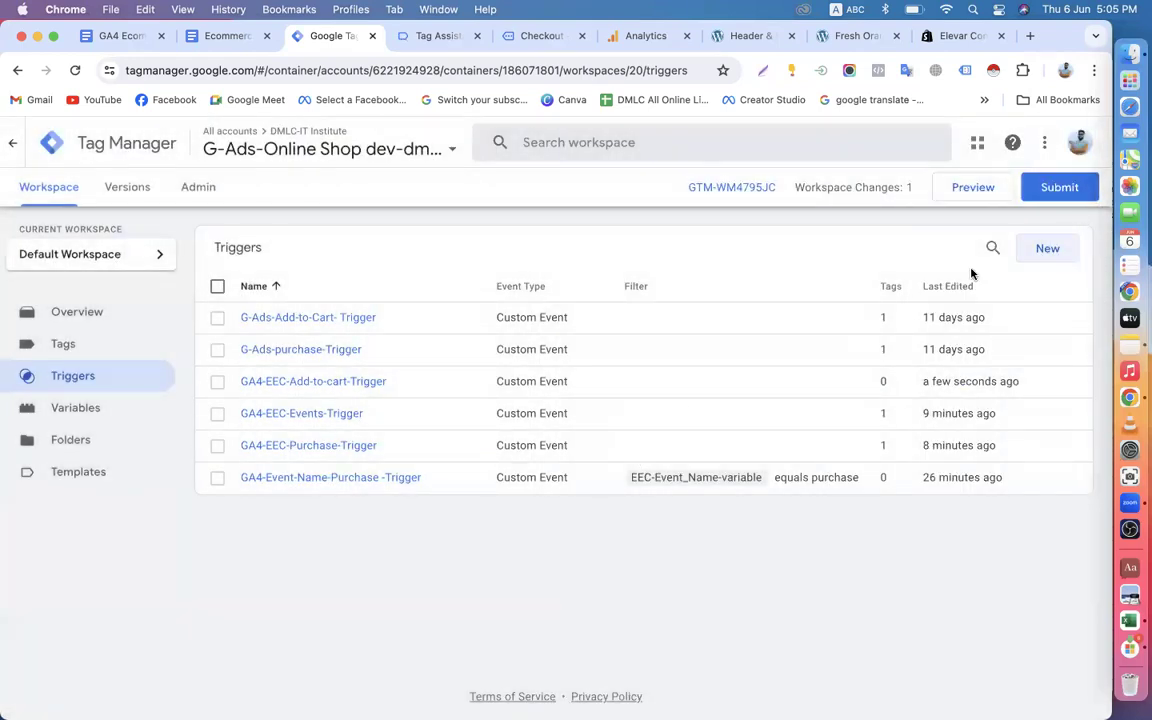
Publish the workspace changes to Live without a version name or description, and return to the workspace overview.
{"action": "left_click", "coordinate": [1052, 199]}
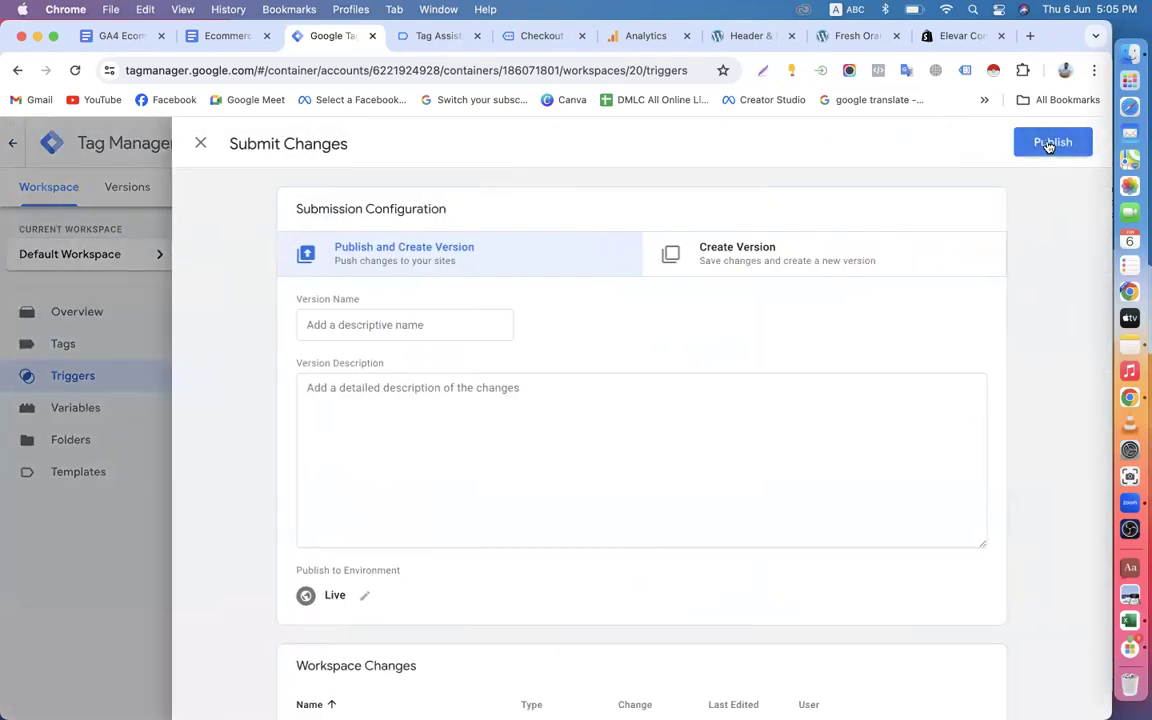
{"action": "left_click", "coordinate": [1047, 143]}
{"action": "left_click", "coordinate": [774, 611]}
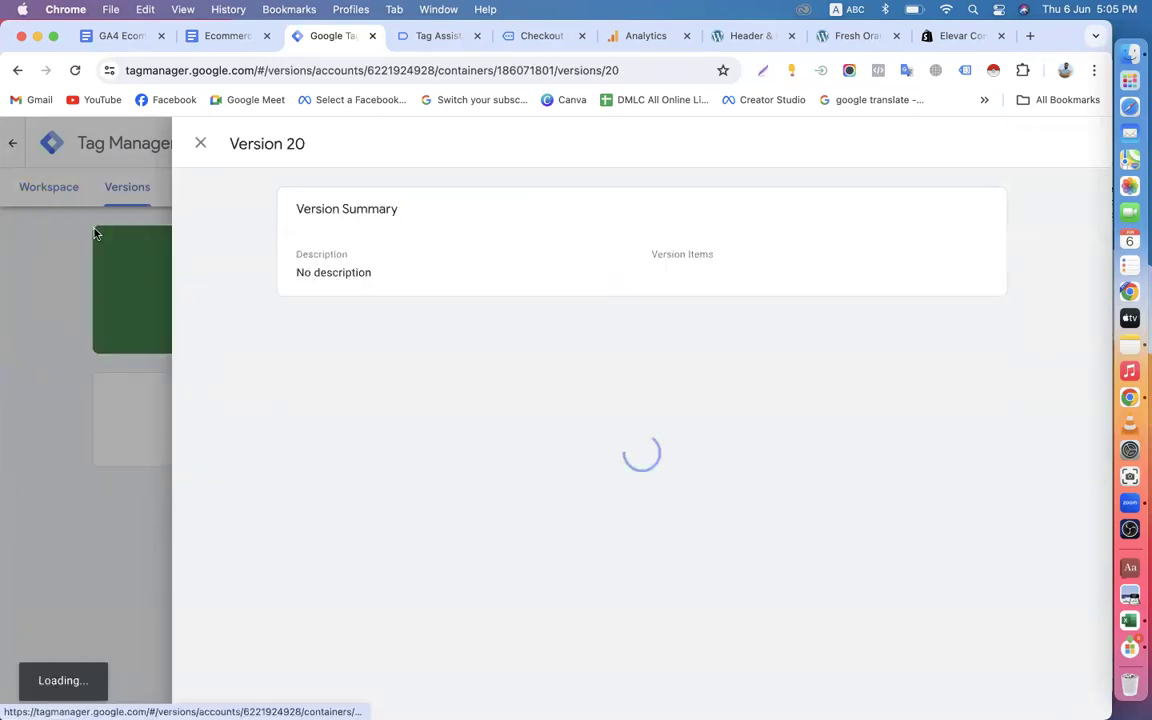
{"action": "left_click", "coordinate": [200, 143]}
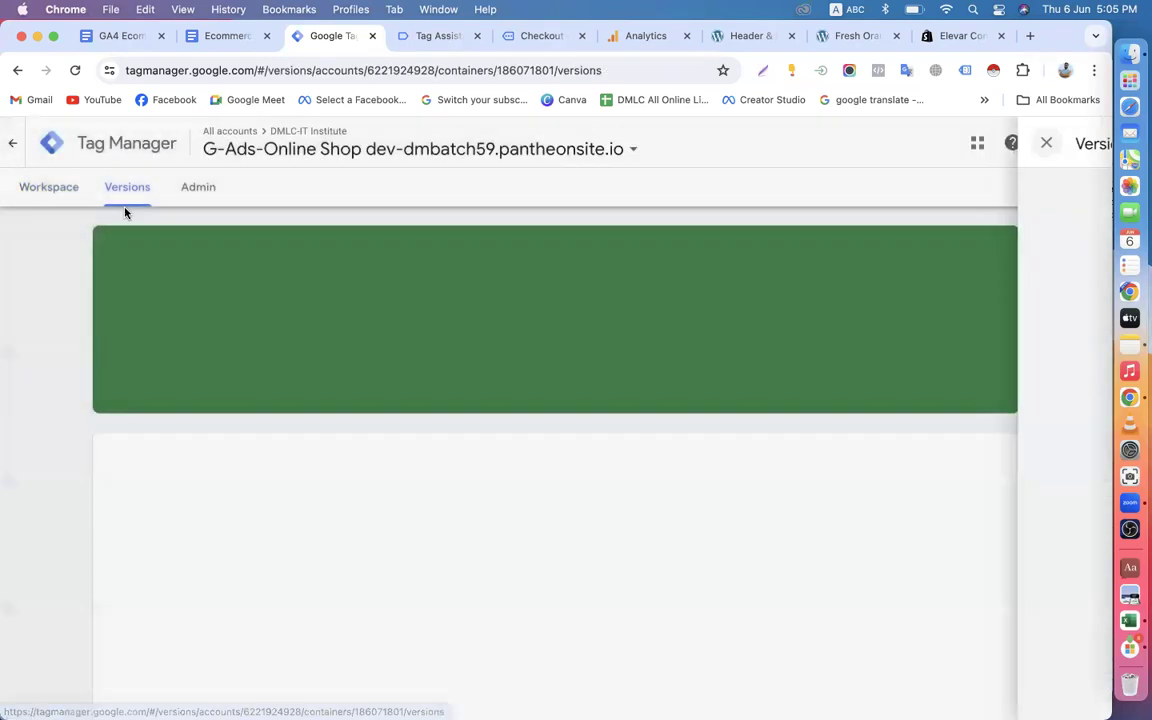
{"action": "left_click", "coordinate": [52, 187]}
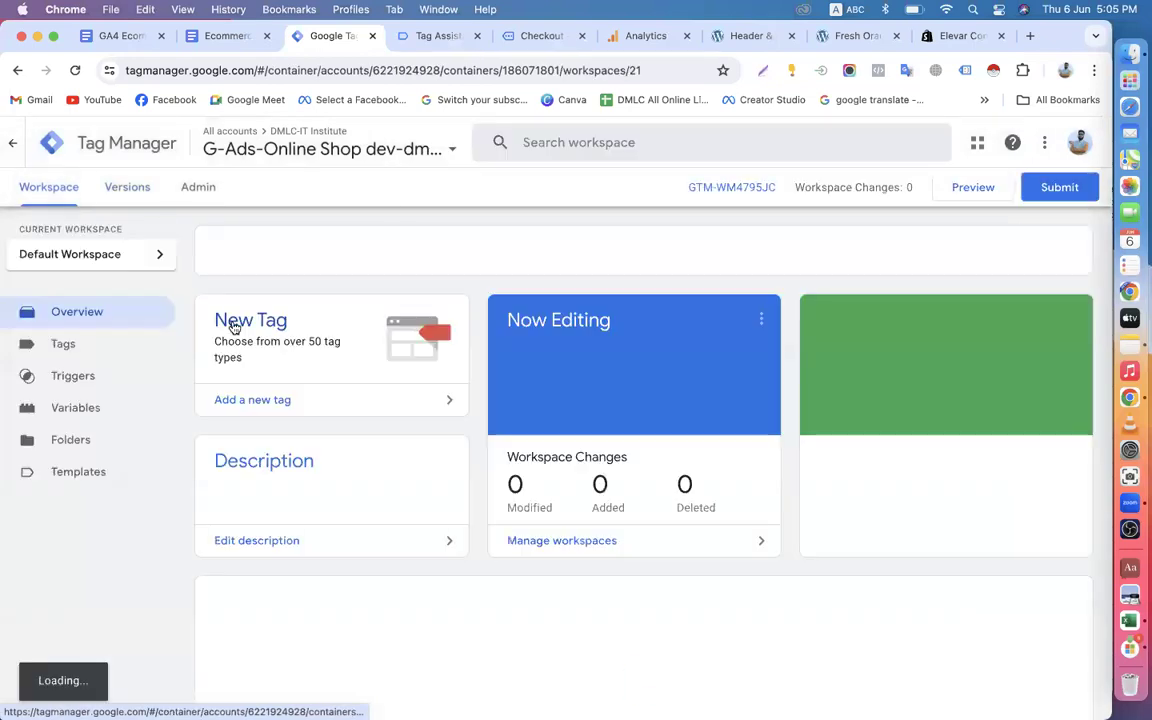
Switch to the store's order confirmation page and copy the /order-received/ portion of its URL.
{"action": "left_click", "coordinate": [728, 36]}
{"action": "left_click", "coordinate": [823, 40]}
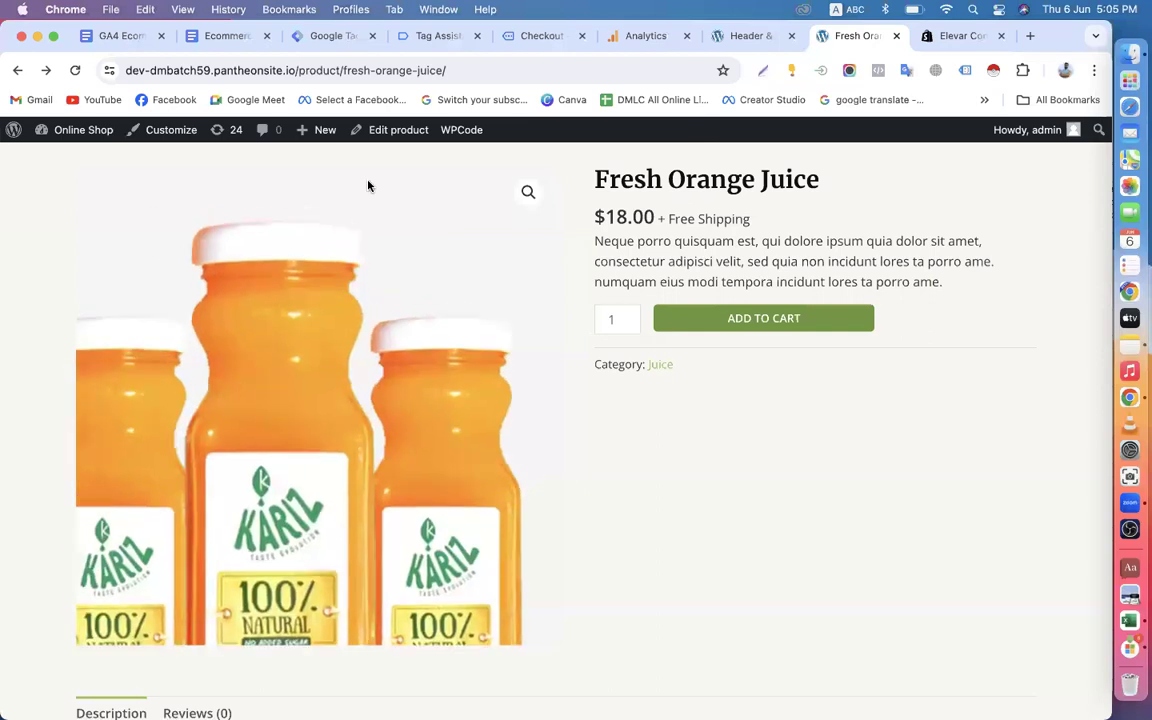
{"action": "left_click", "coordinate": [740, 35]}
{"action": "left_click", "coordinate": [845, 38]}
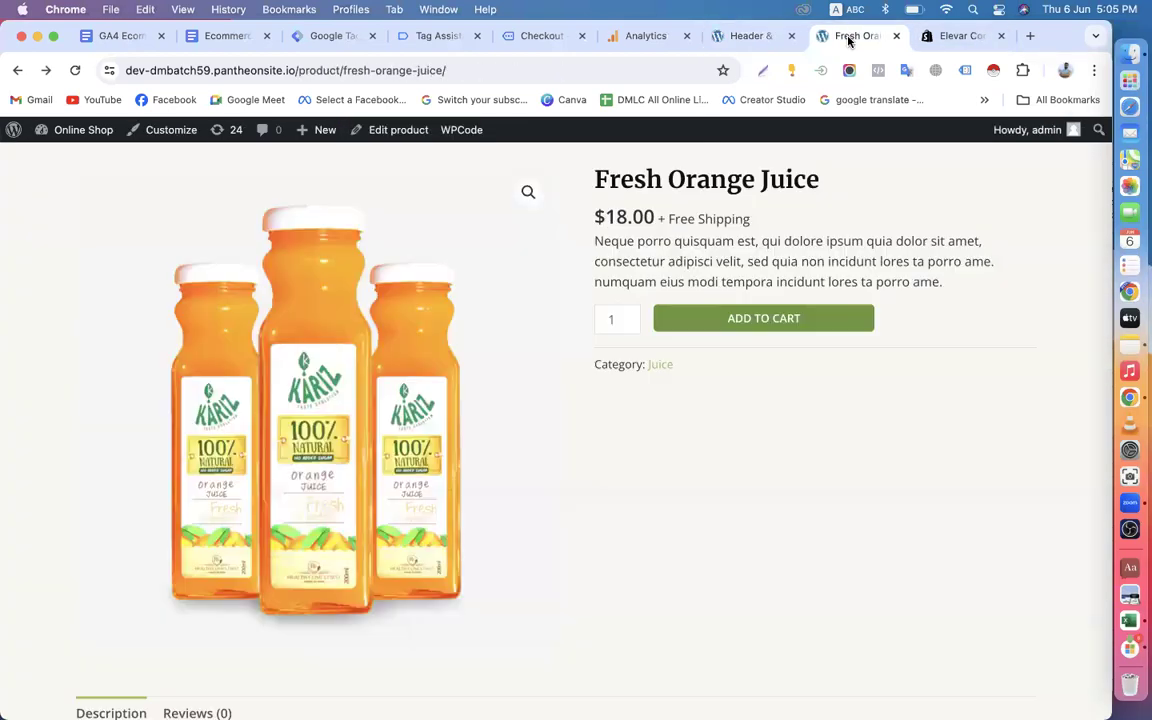
{"action": "left_click", "coordinate": [527, 38]}
{"action": "scroll", "coordinate": [478, 355], "scroll_direction": "up", "scroll_amount": 5}
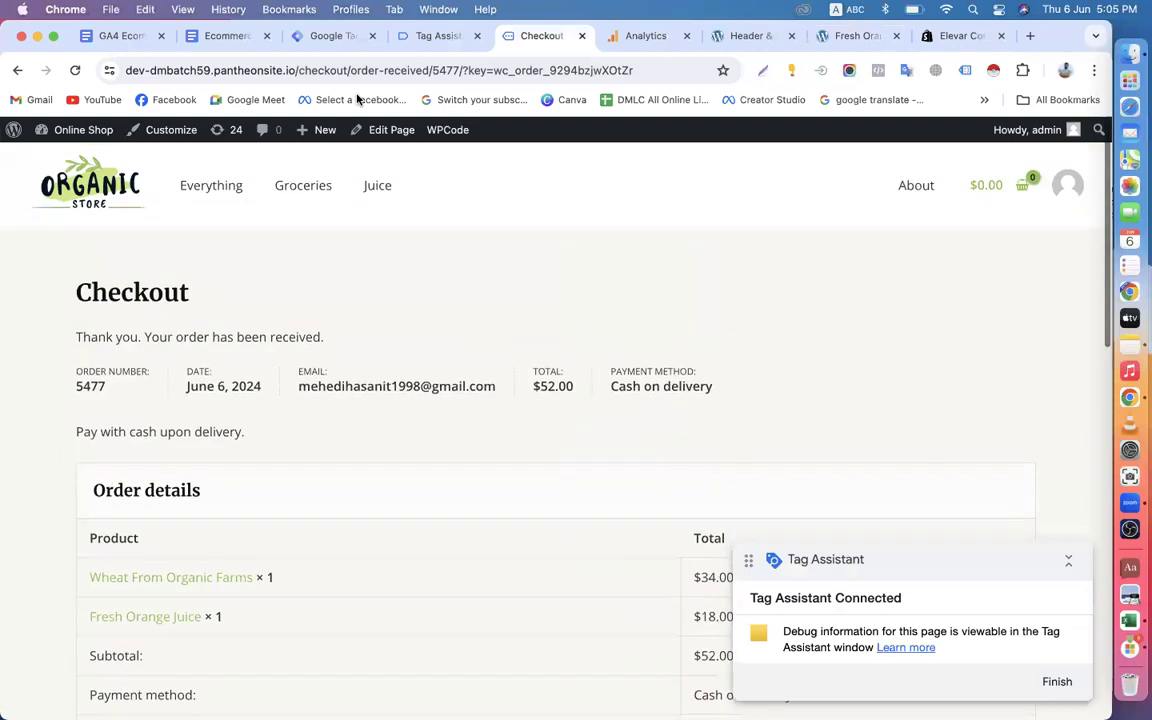
{"action": "left_click_drag", "start_coordinate": [347, 71], "coordinate": [433, 70]}
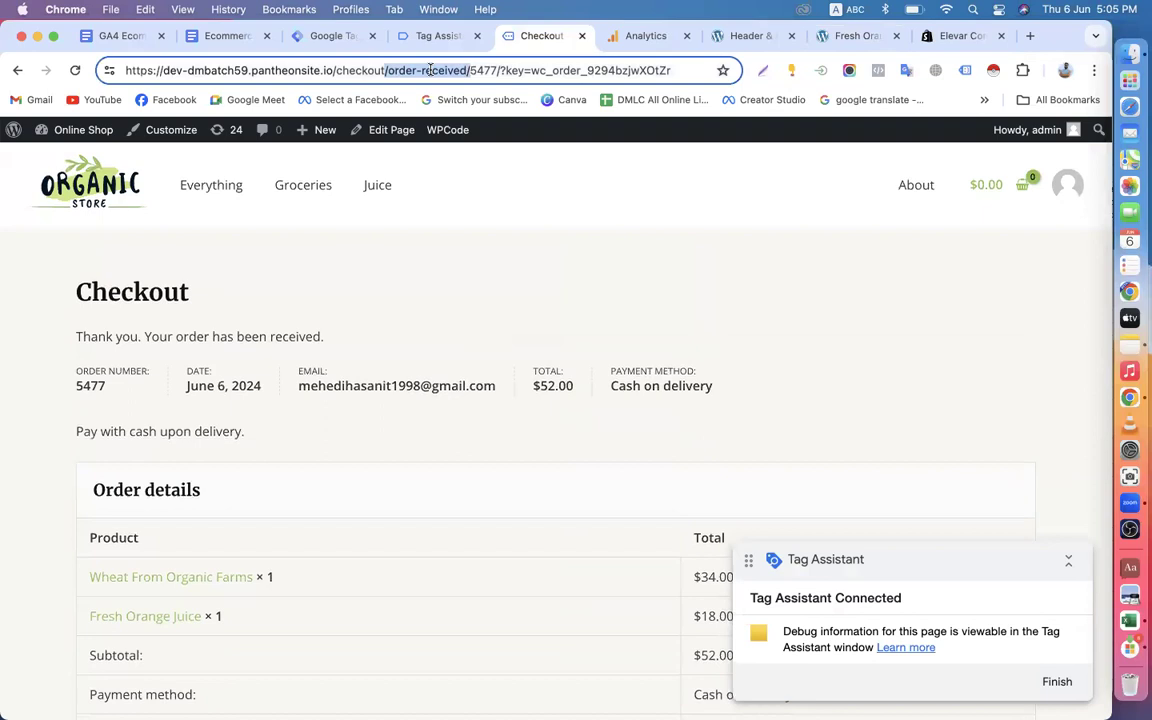
{"action": "right_click", "coordinate": [431, 70]}
{"action": "left_click", "coordinate": [471, 201]}
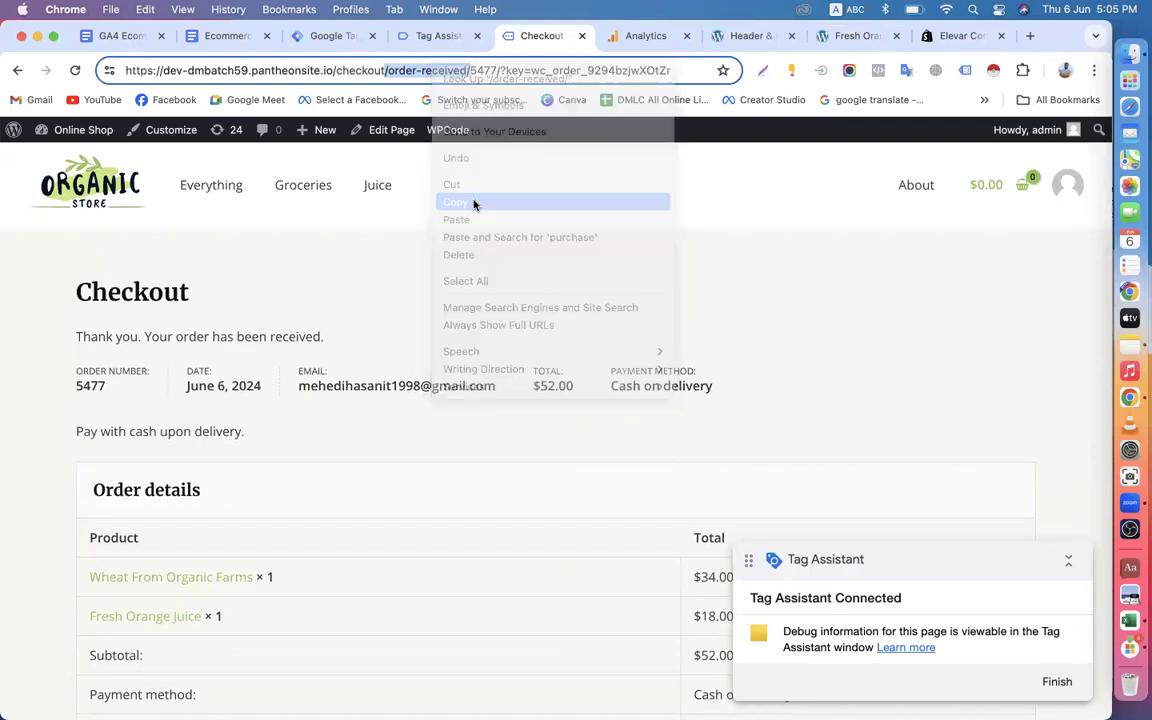
Open the G-Ads-purchase-Trigger configuration for editing in Tag Manager.
{"action": "left_click", "coordinate": [323, 36]}
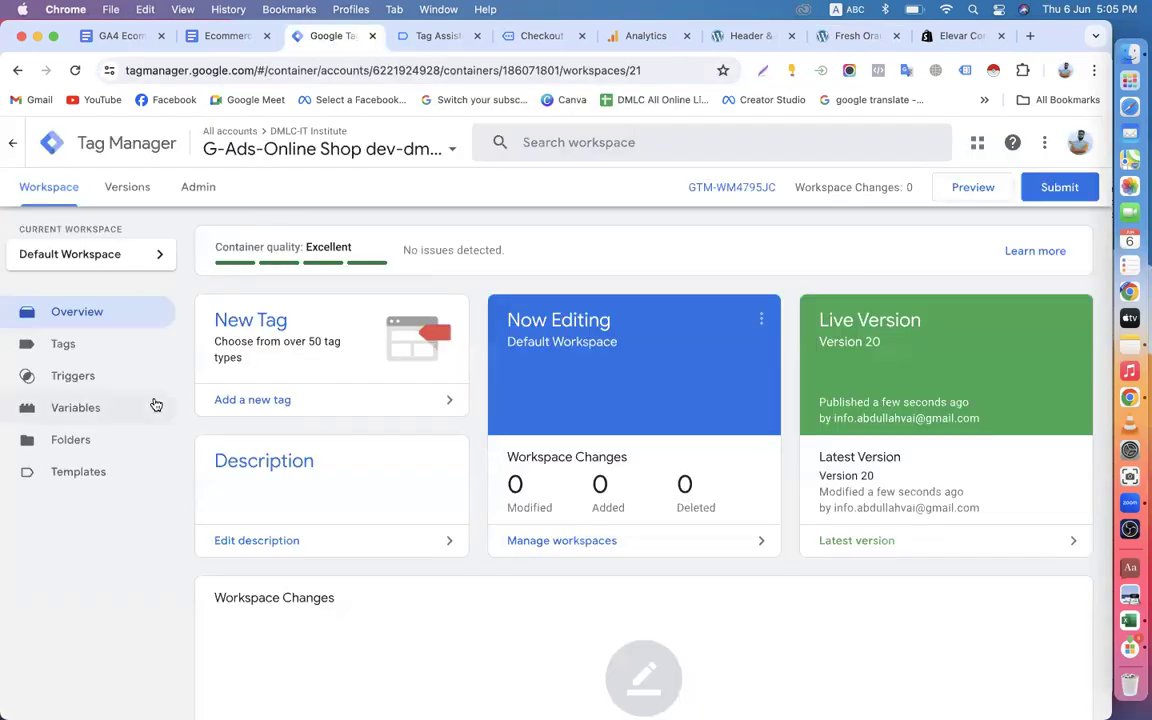
{"action": "left_click", "coordinate": [106, 376]}
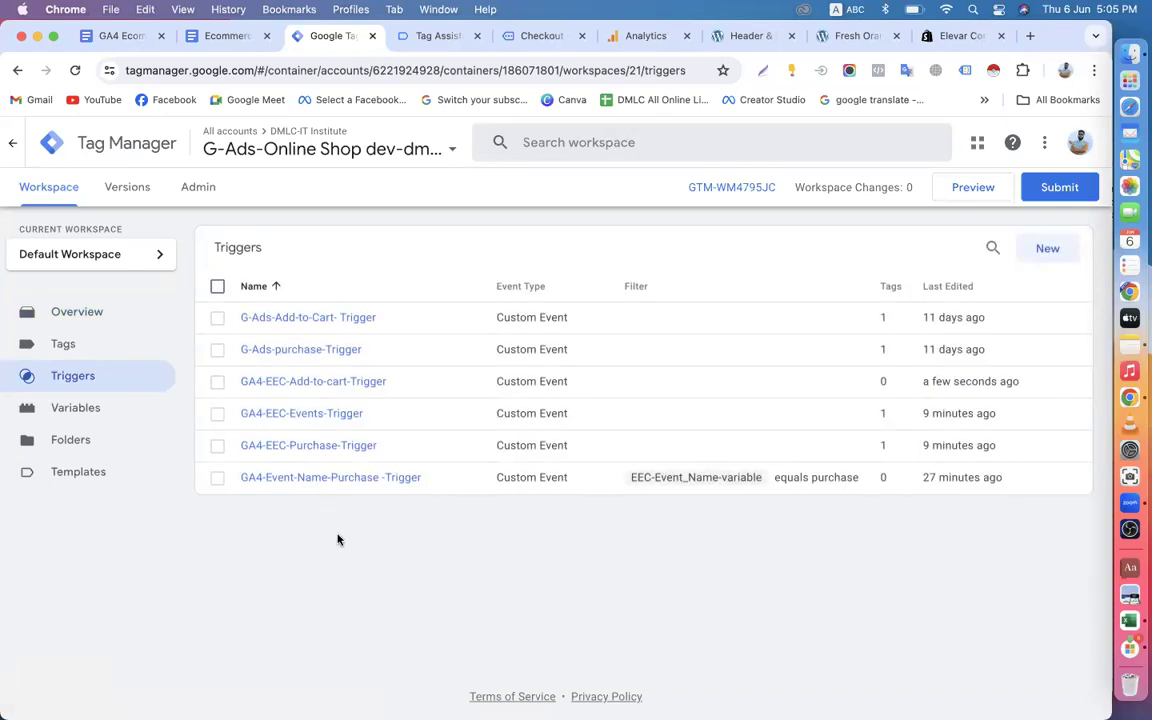
{"action": "left_click", "coordinate": [307, 351]}
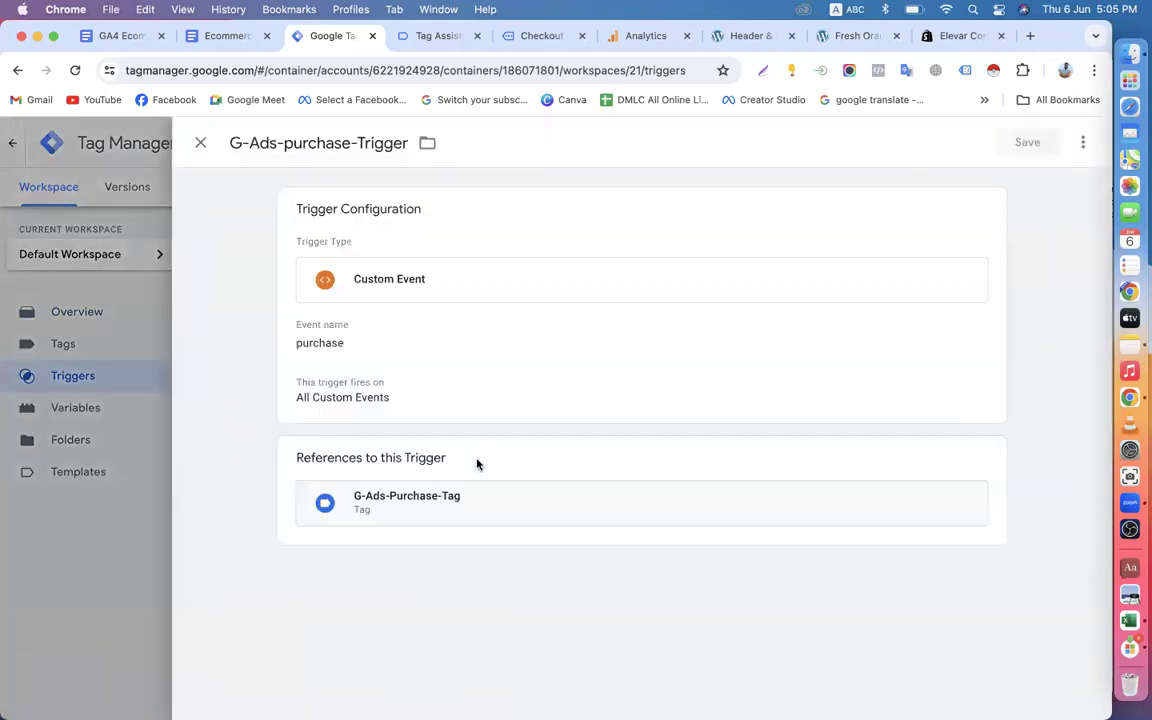
{"action": "left_click", "coordinate": [545, 390]}
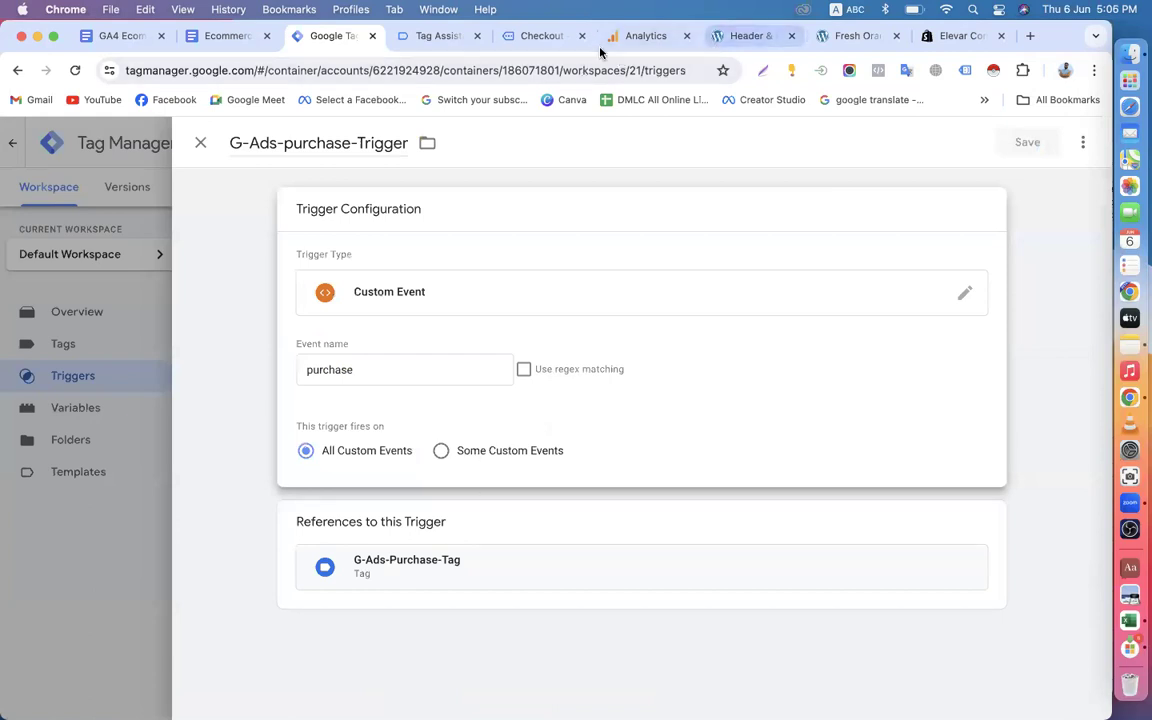
Review the /order-received/ portion of the URL on the store's order confirmation page by selecting it again.
{"action": "left_click", "coordinate": [543, 37]}
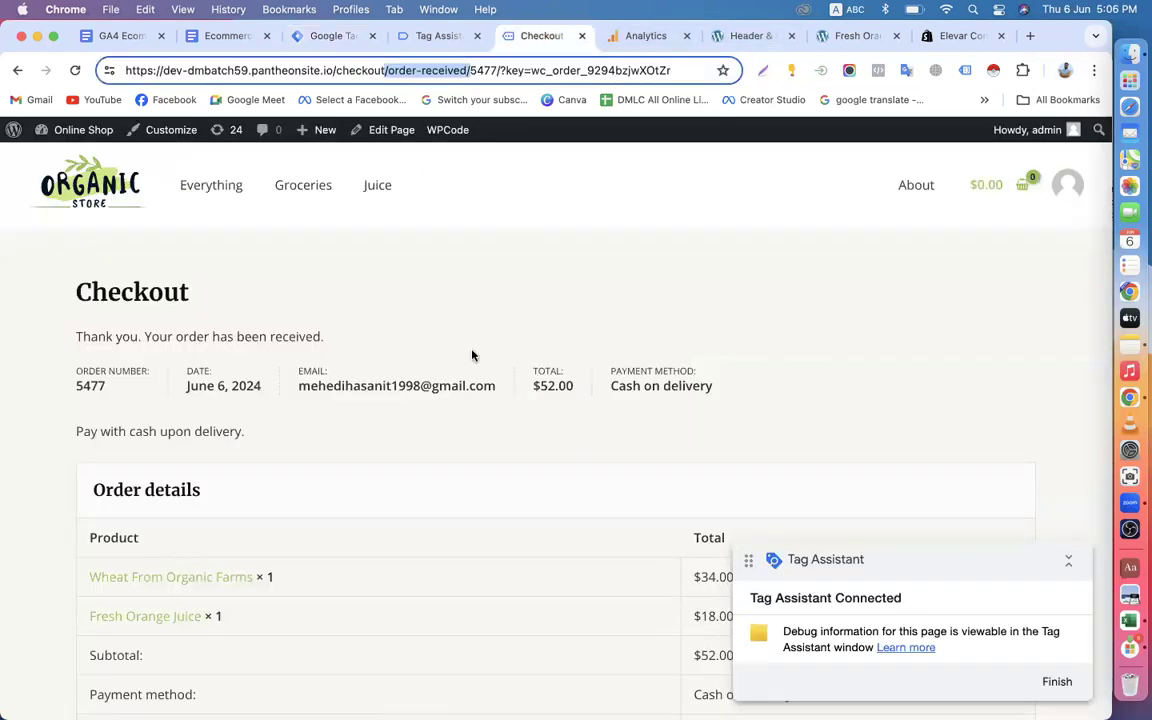
{"action": "left_click", "coordinate": [385, 70]}
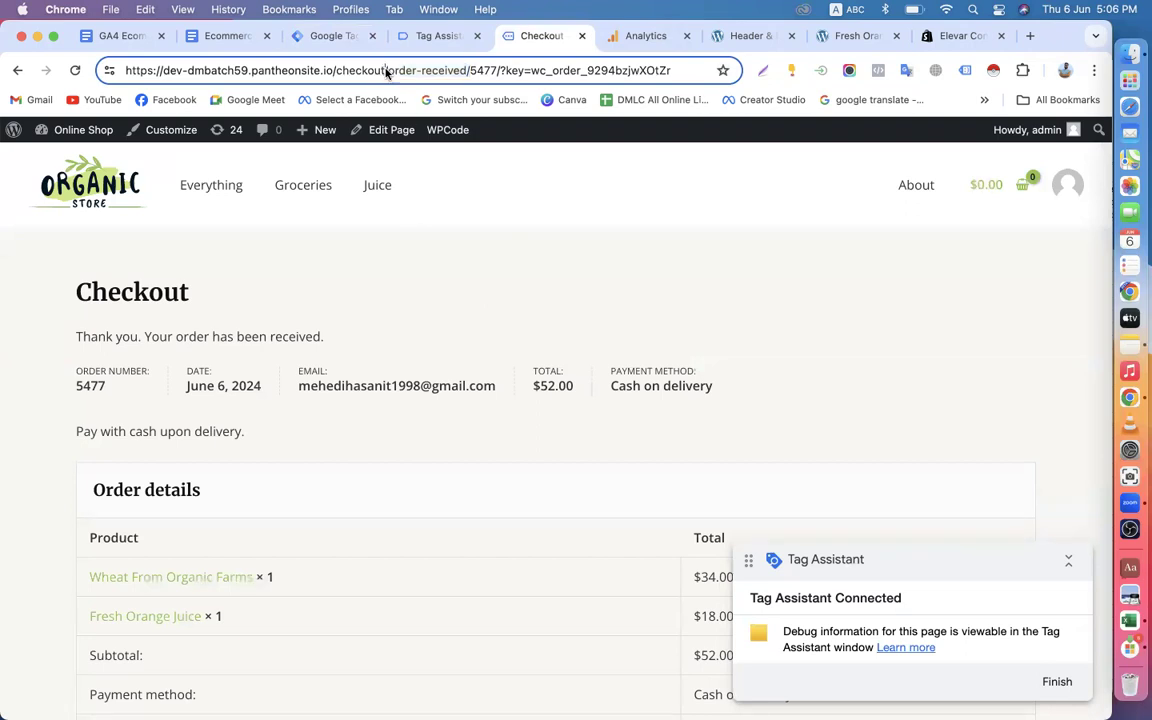
{"action": "left_click_drag", "start_coordinate": [385, 70], "coordinate": [466, 70]}
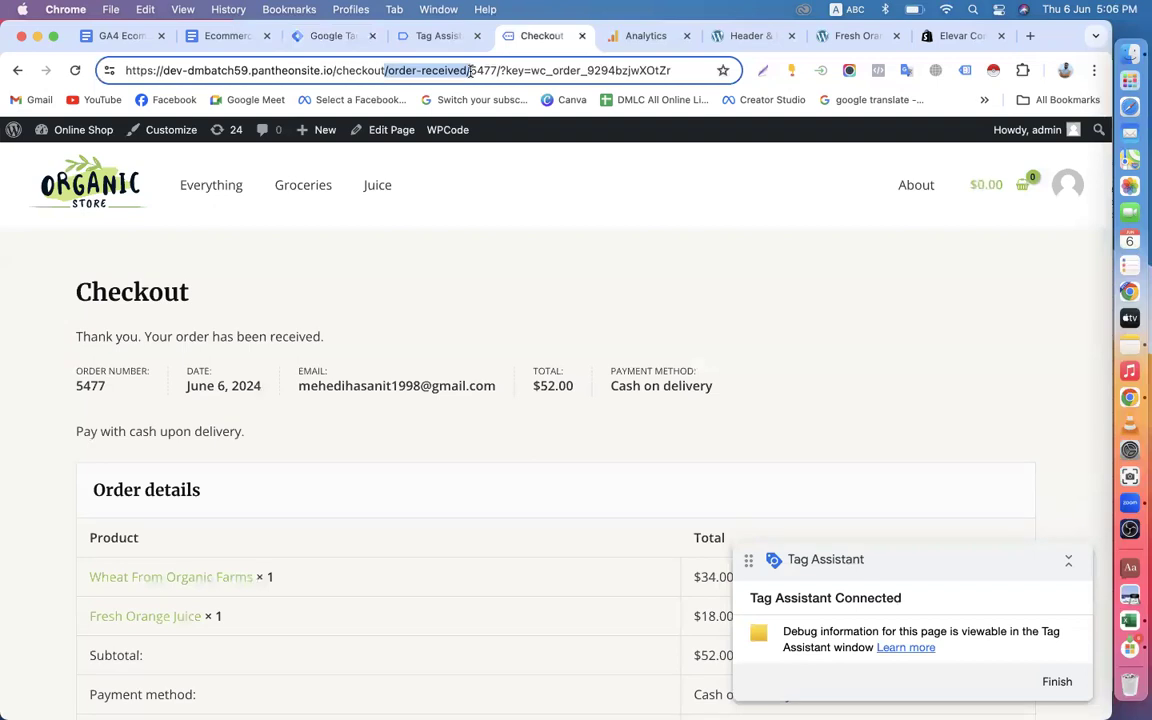
Switch to Tag Manager, try to limit G-Ads-purchase-Trigger to Some Custom Events, and discard the unsaved changes.
{"action": "left_click", "coordinate": [344, 42]}
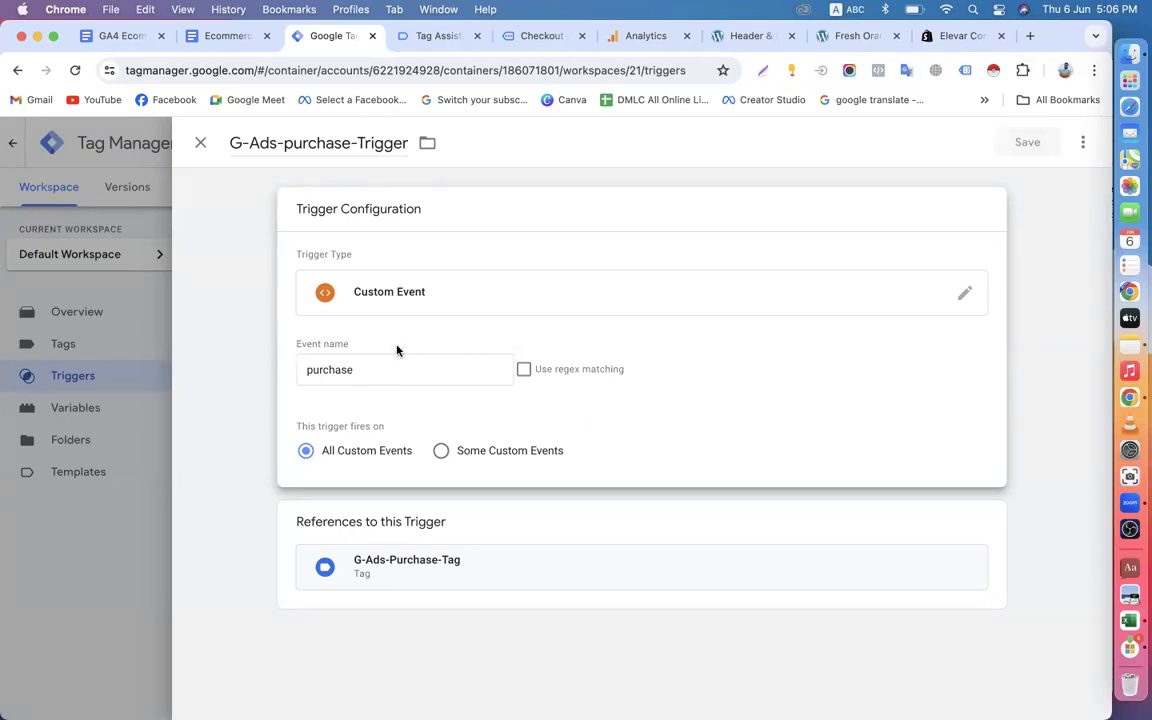
{"action": "left_click", "coordinate": [441, 452]}
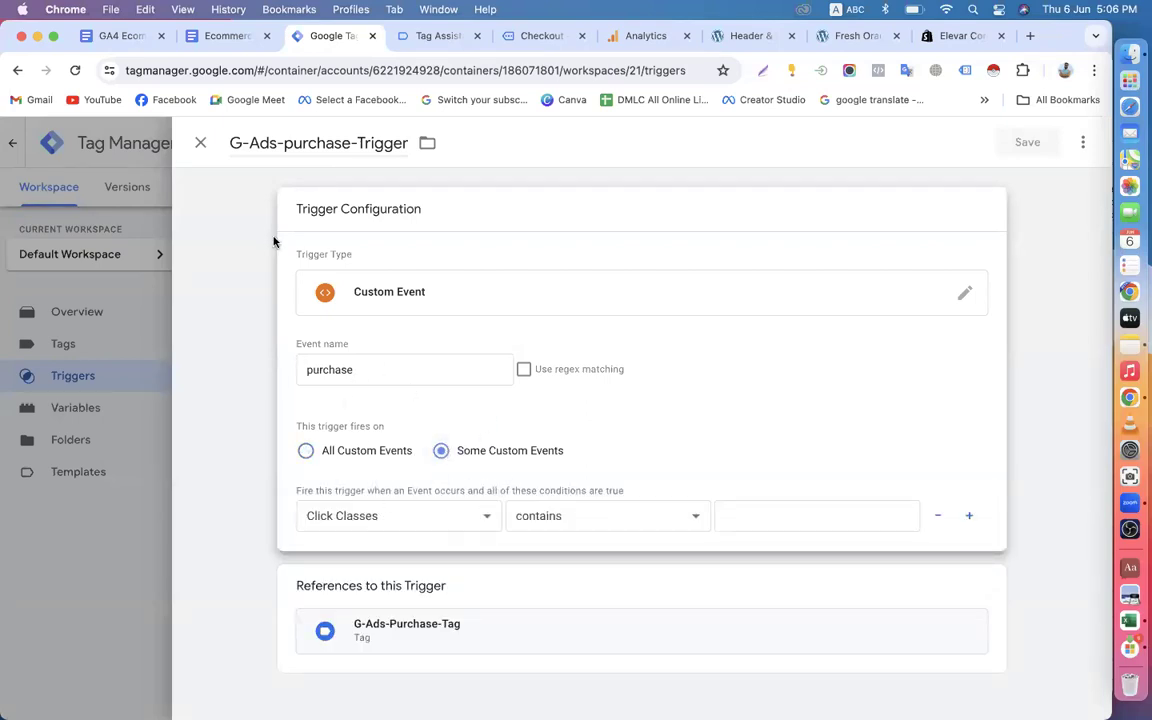
{"action": "left_click", "coordinate": [200, 143]}
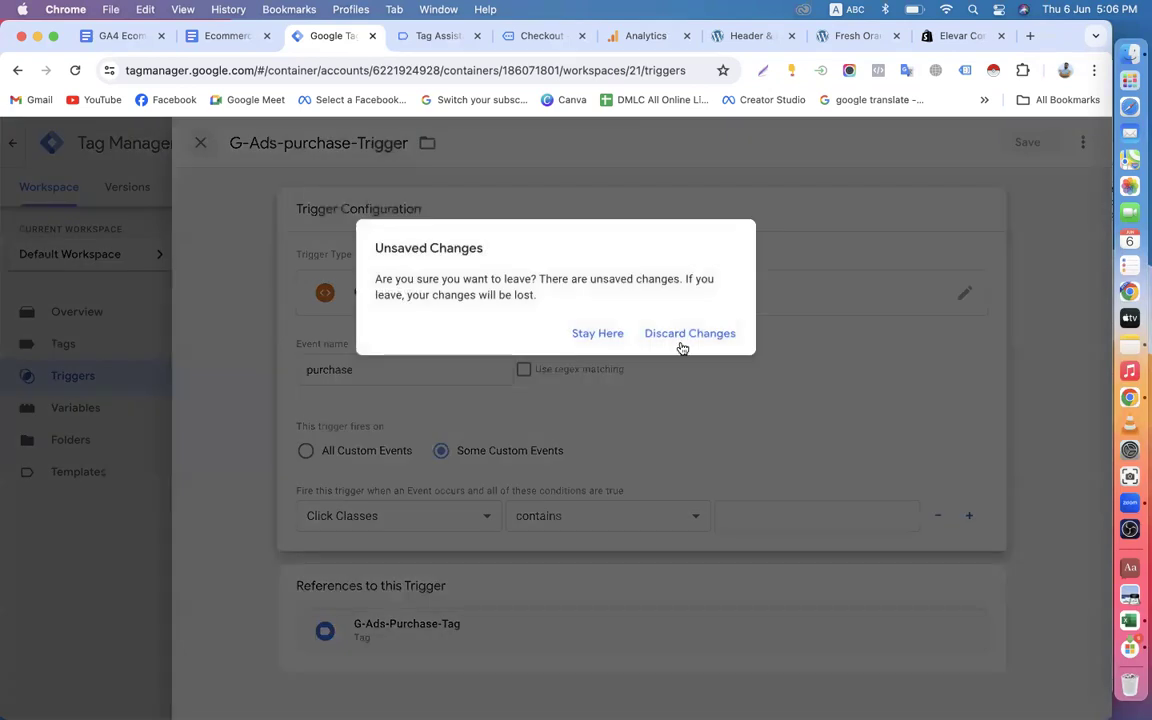
{"action": "left_click", "coordinate": [688, 334]}
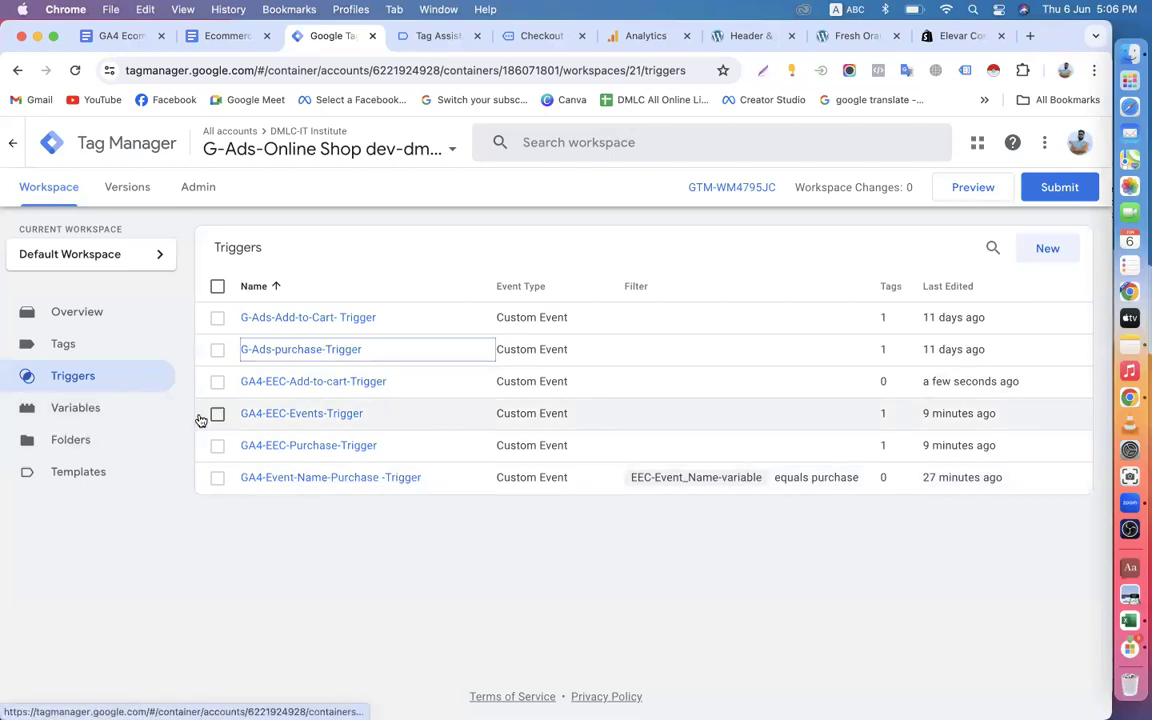
Create a new tag in the workspace and name it GA4-Add-to-cart-Tag.
{"action": "left_click", "coordinate": [97, 344]}
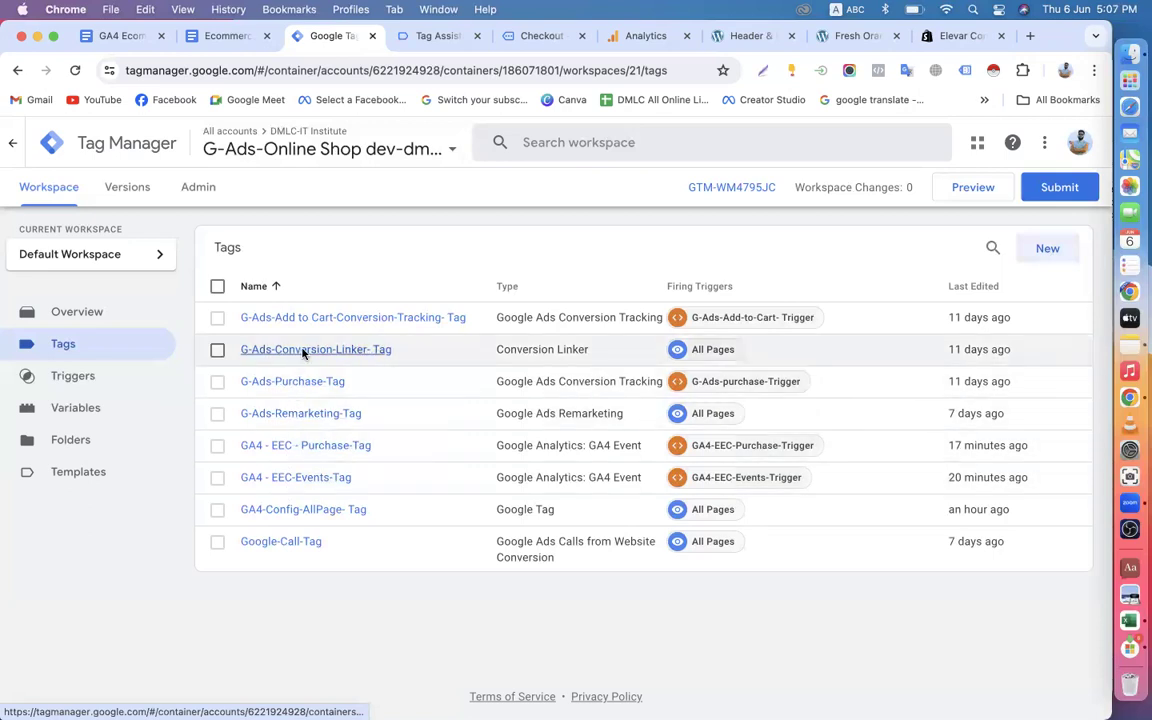
{"action": "left_click", "coordinate": [1030, 249]}
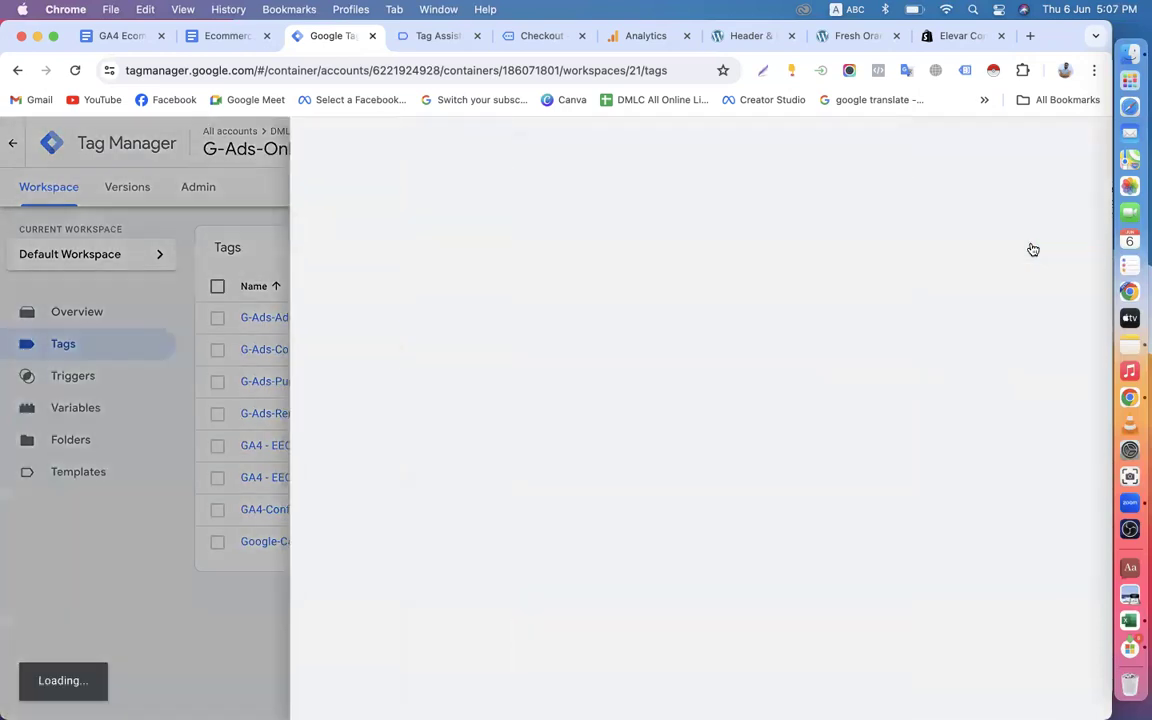
{"action": "double_click", "coordinate": [284, 142]}
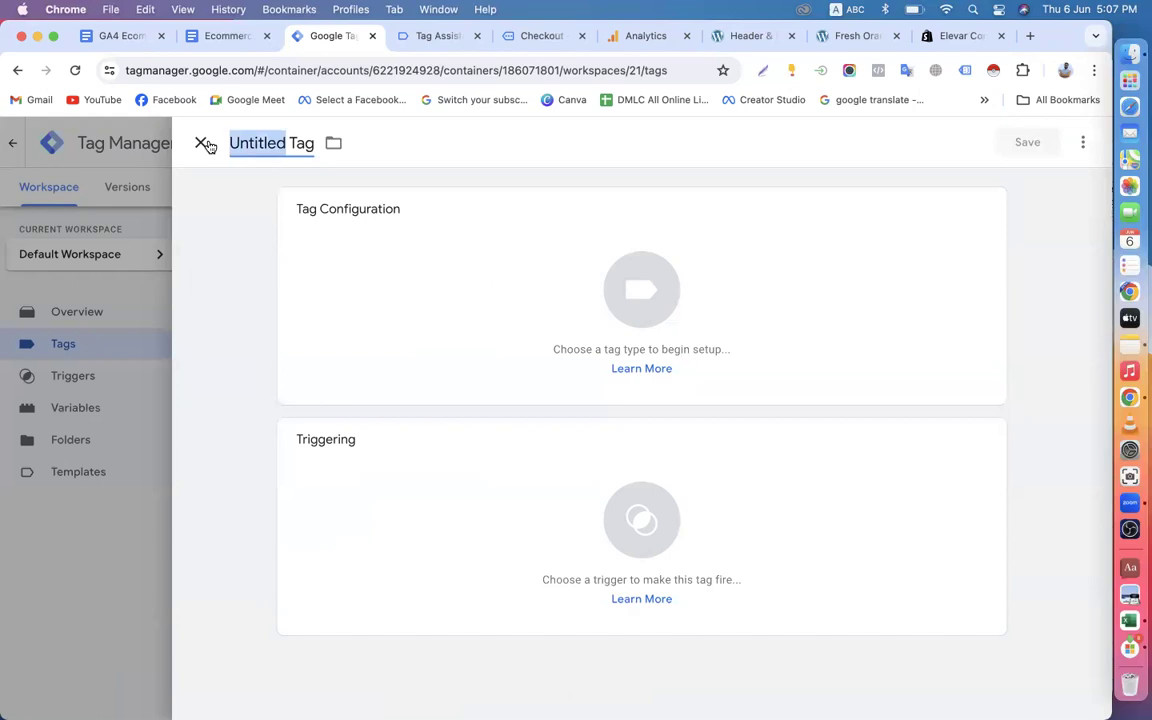
{"action": "type", "text": "GA"}
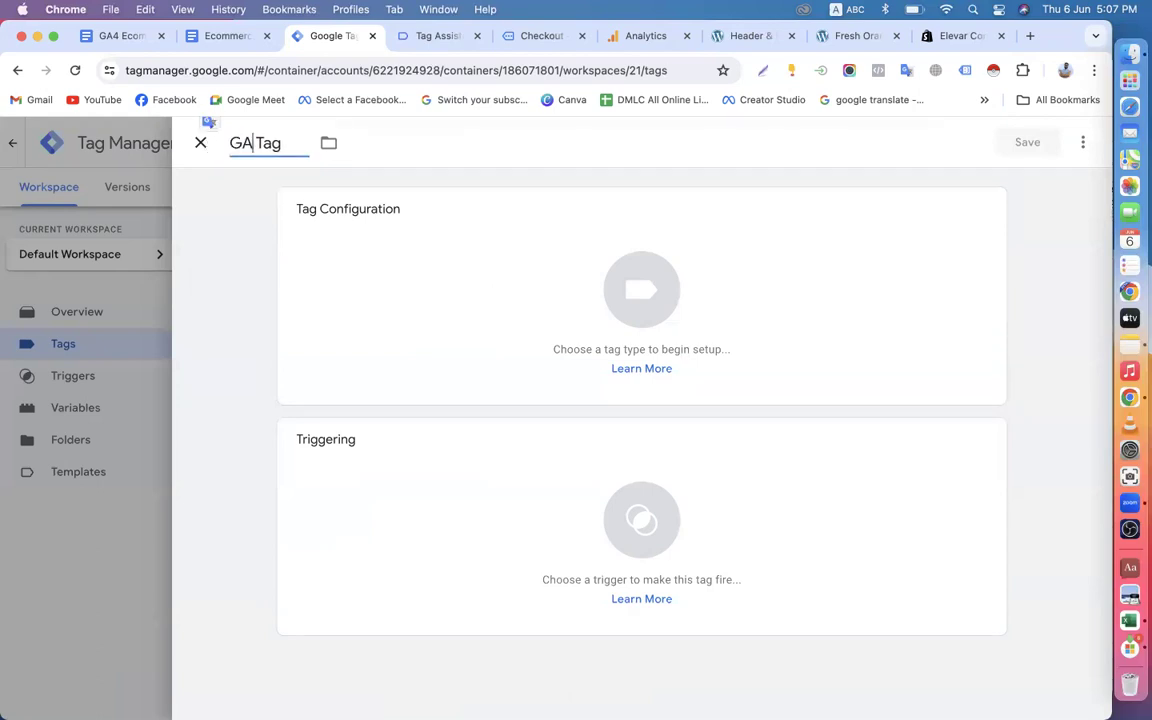
{"action": "type", "text": "4-Add"}
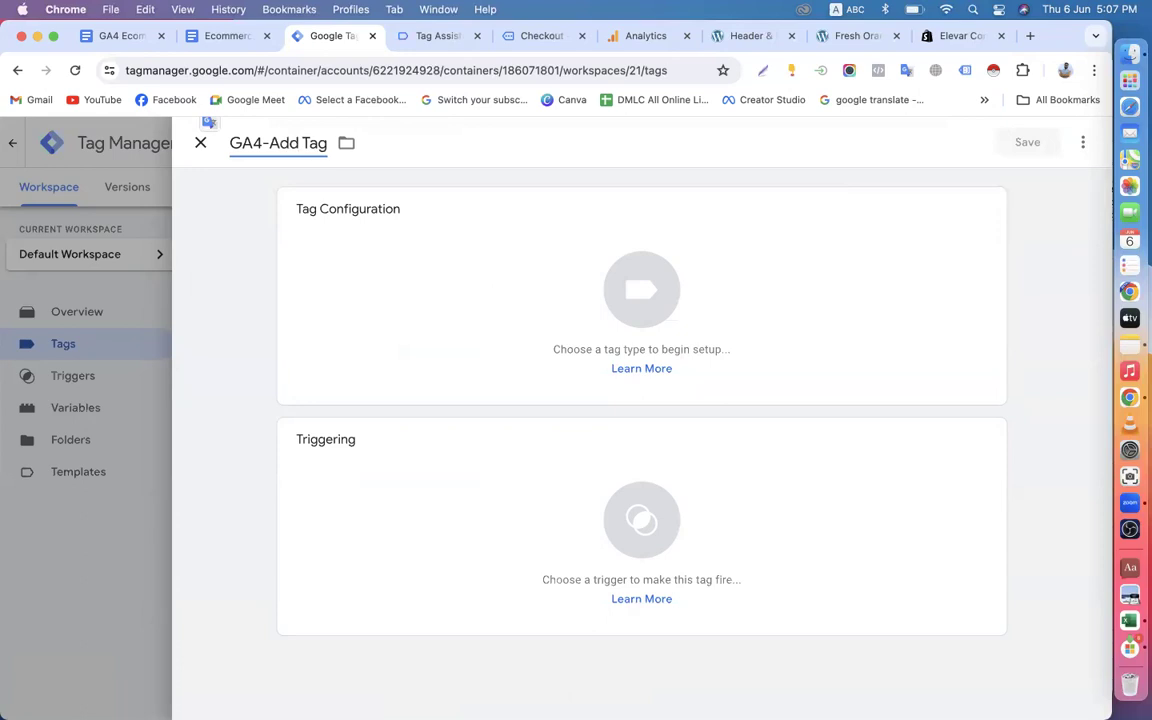
{"action": "type", "text": "-to-ca"}
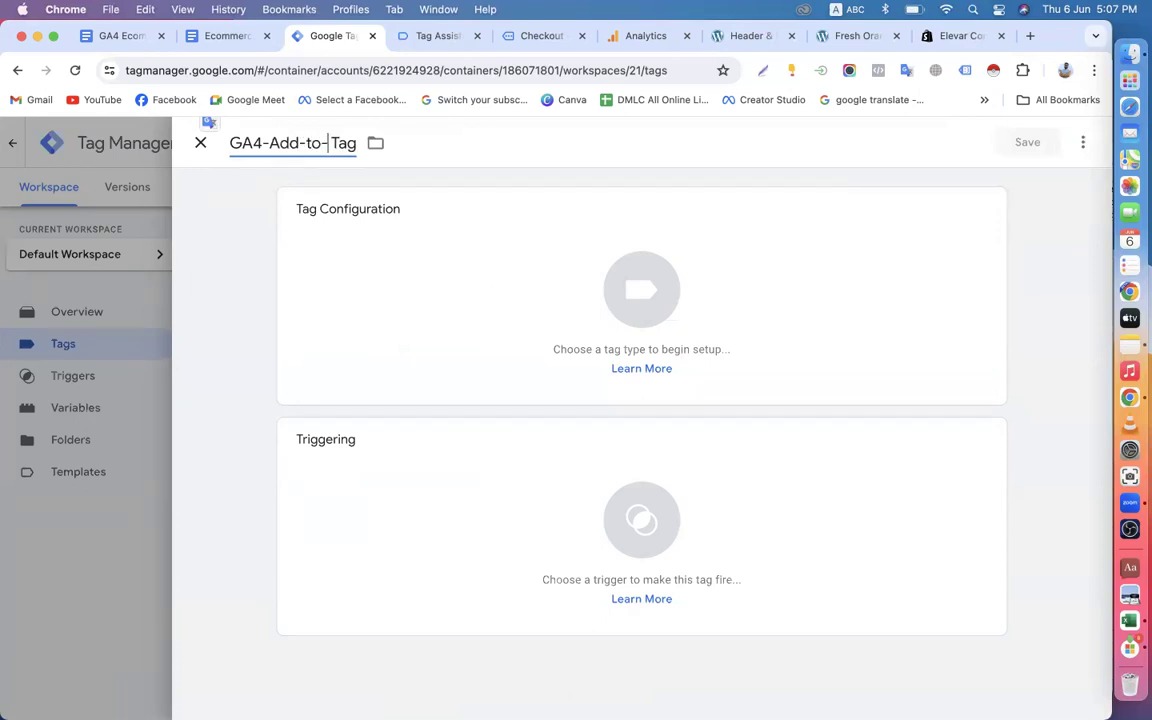
{"action": "type", "text": "rt-"}
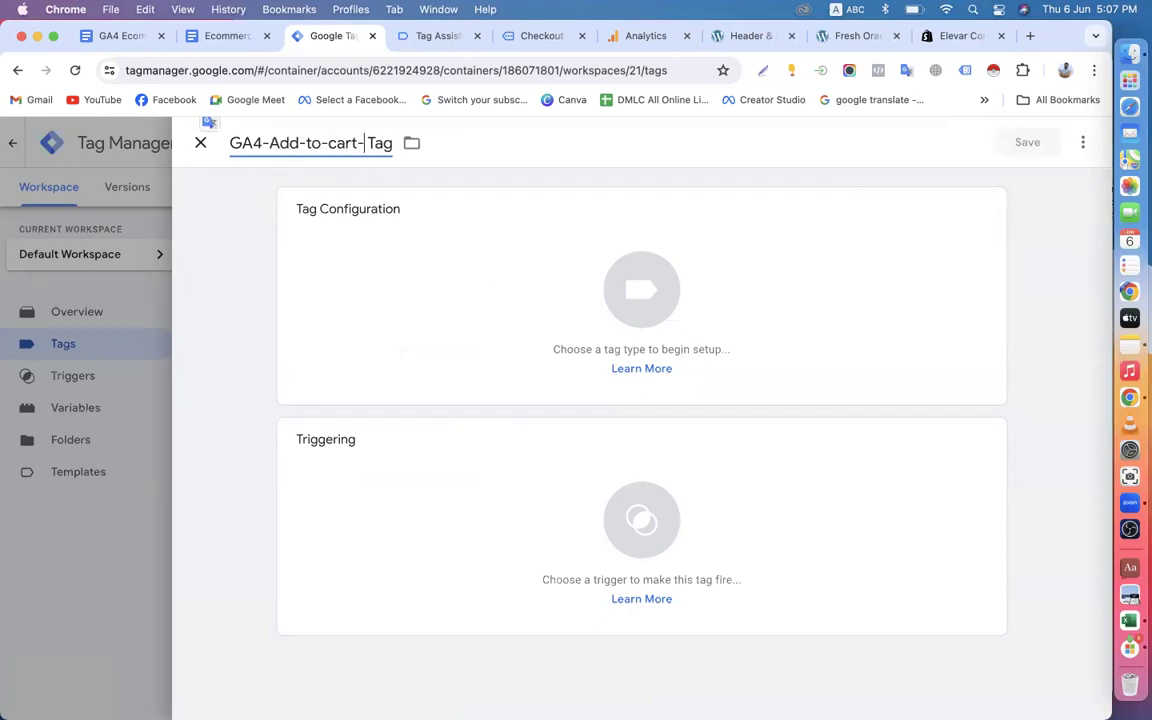
Choose Google Analytics: GA4 Event as the tag type for the add-to-cart tag.
{"action": "left_click", "coordinate": [347, 247]}
{"action": "left_click", "coordinate": [1077, 150]}
{"action": "type", "text": "ga"}
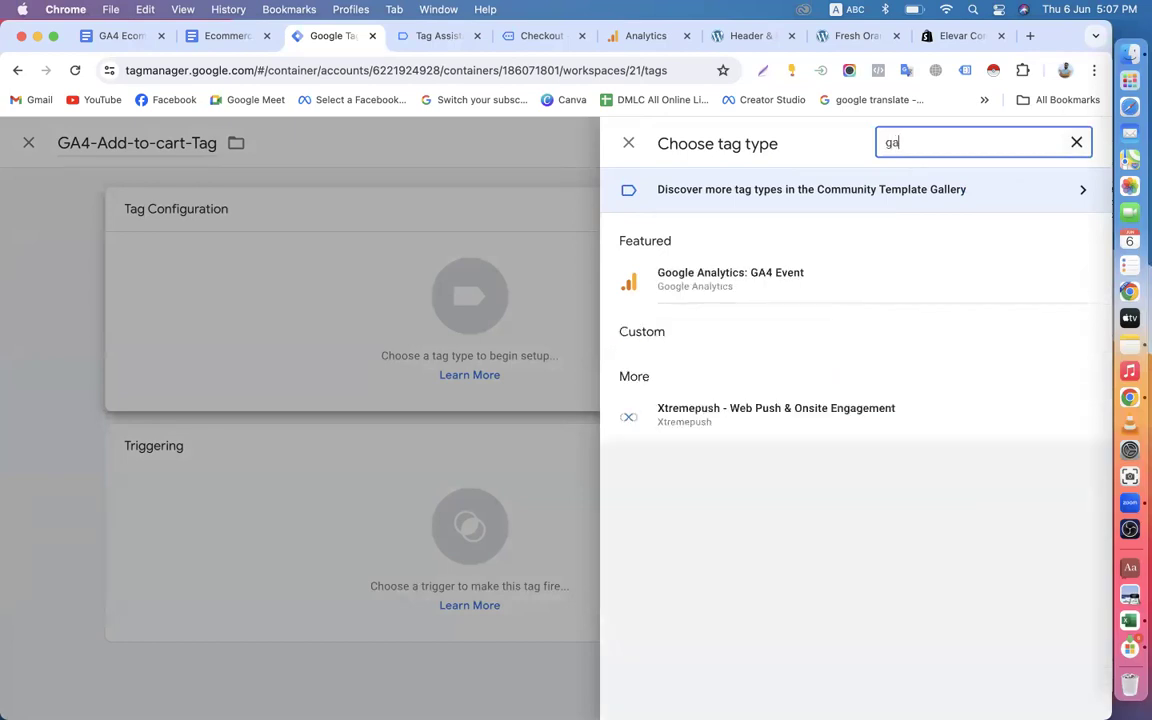
{"action": "left_click", "coordinate": [872, 285]}
Set the tag's measurement ID to {{MEASUREMENT-ID-Variable}} and its event name to {{EEC-Event_Name-variable}}.
{"action": "left_click", "coordinate": [432, 380]}
{"action": "type", "text": "{{"}
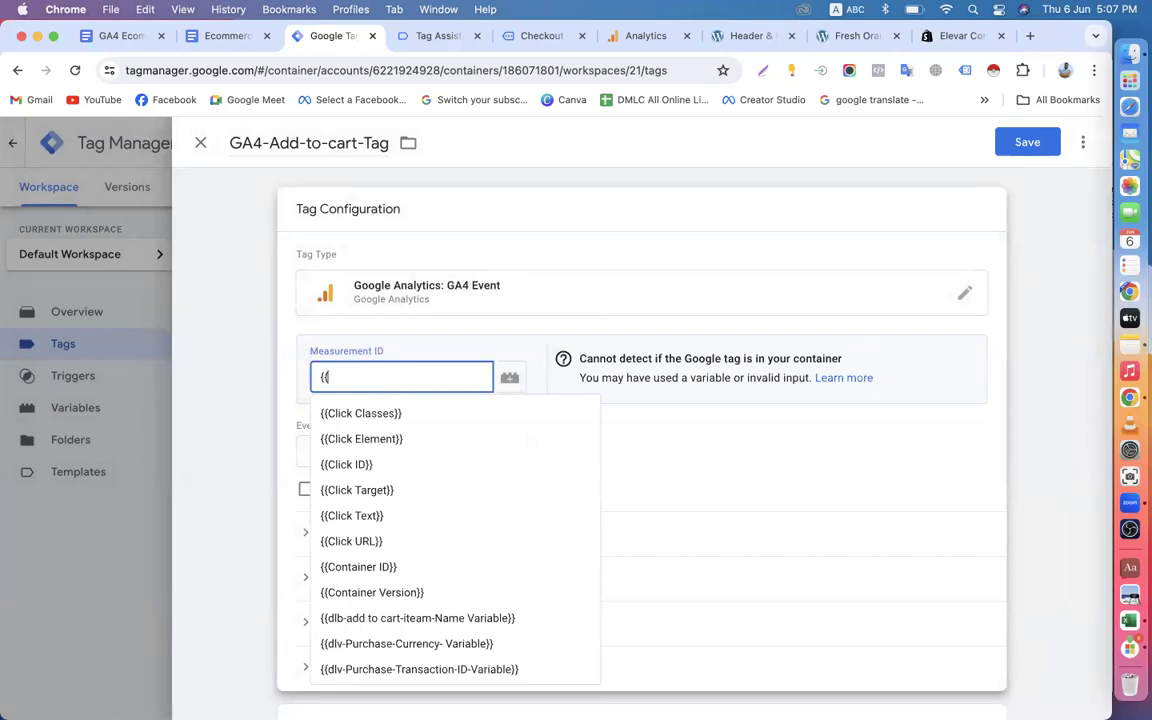
{"action": "type", "text": "Me"}
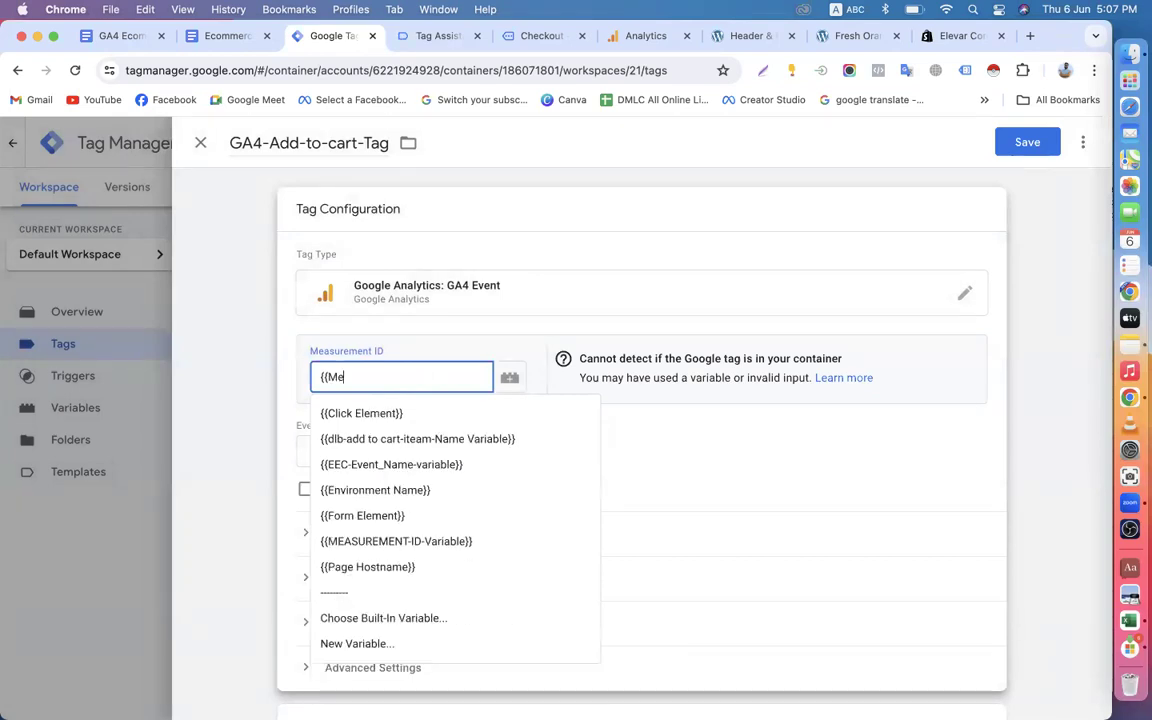
{"action": "scroll", "coordinate": [386, 442], "scroll_direction": "down", "scroll_amount": 2}
{"action": "left_click", "coordinate": [388, 432]}
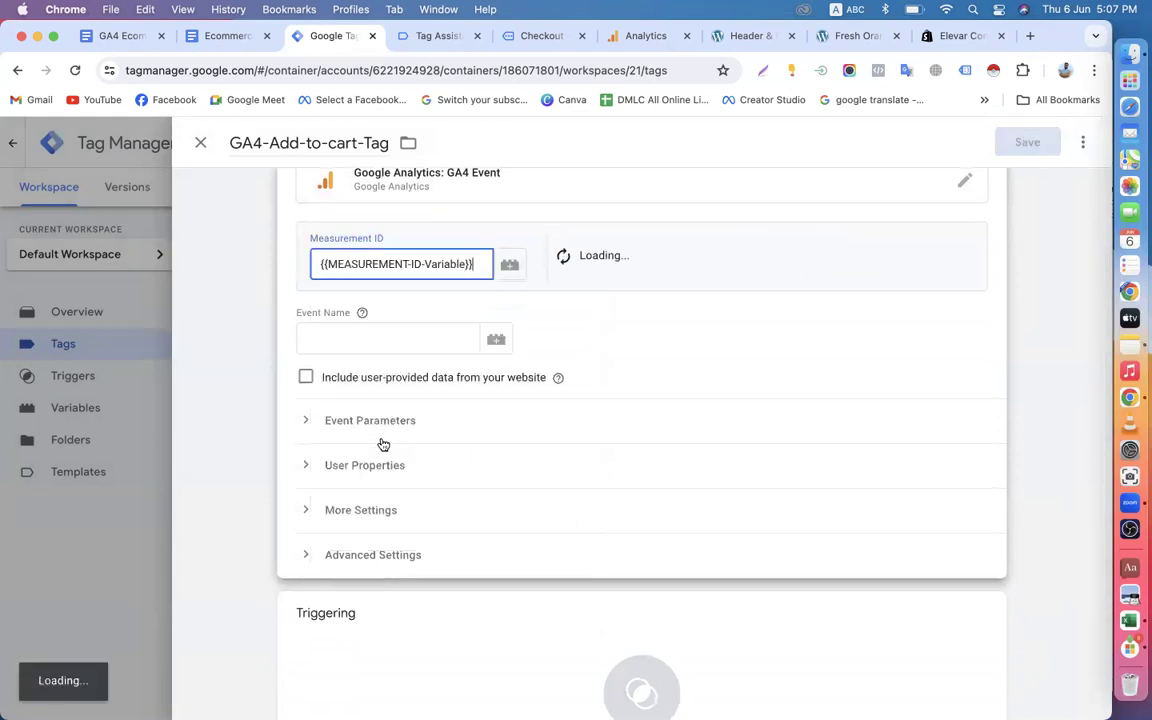
{"action": "left_click", "coordinate": [366, 341]}
{"action": "type", "text": "{{"}
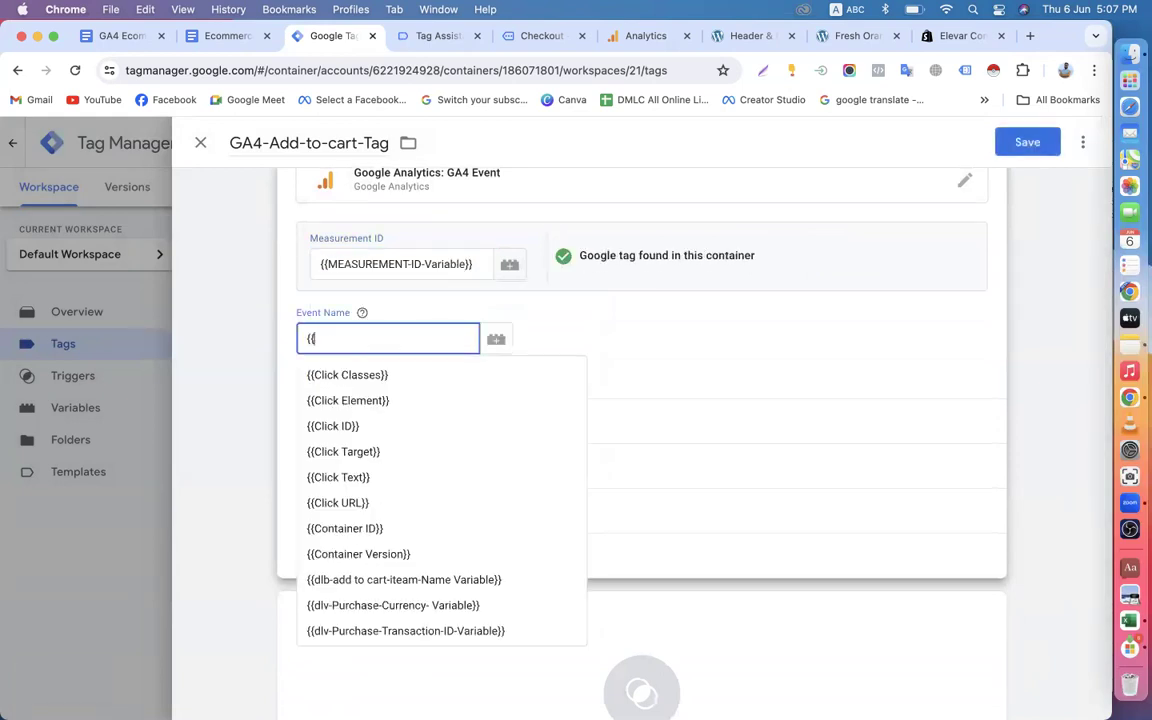
{"action": "type", "text": "ev"}
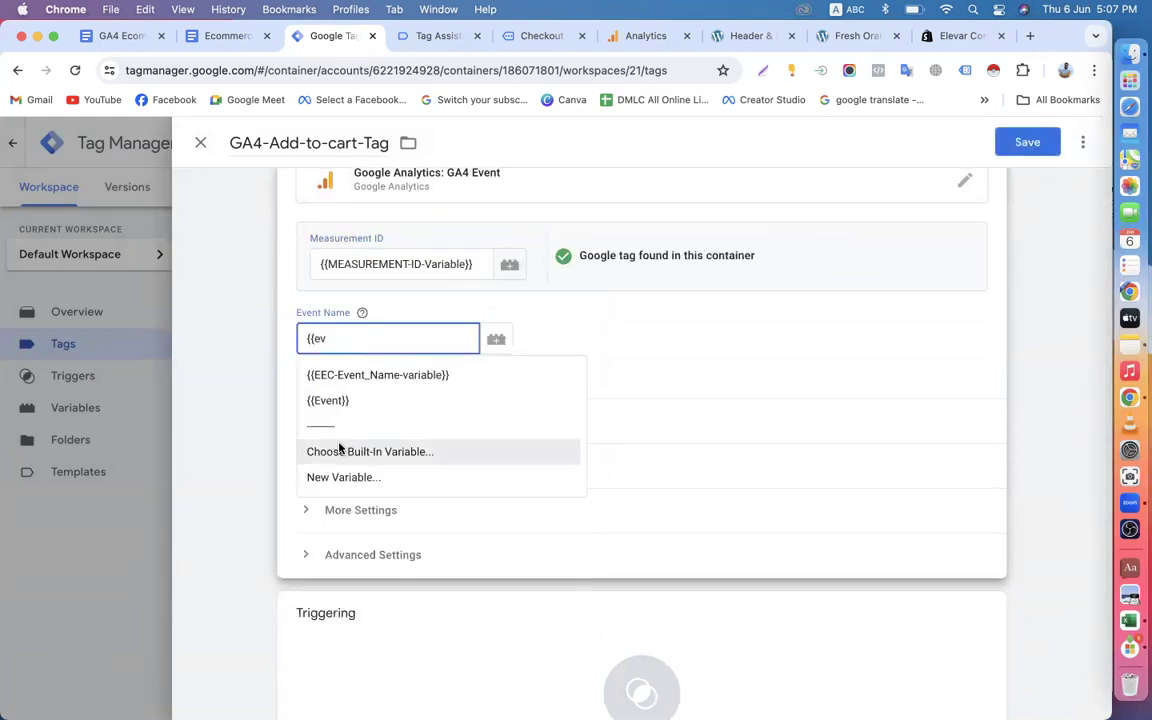
{"action": "left_click", "coordinate": [386, 378]}
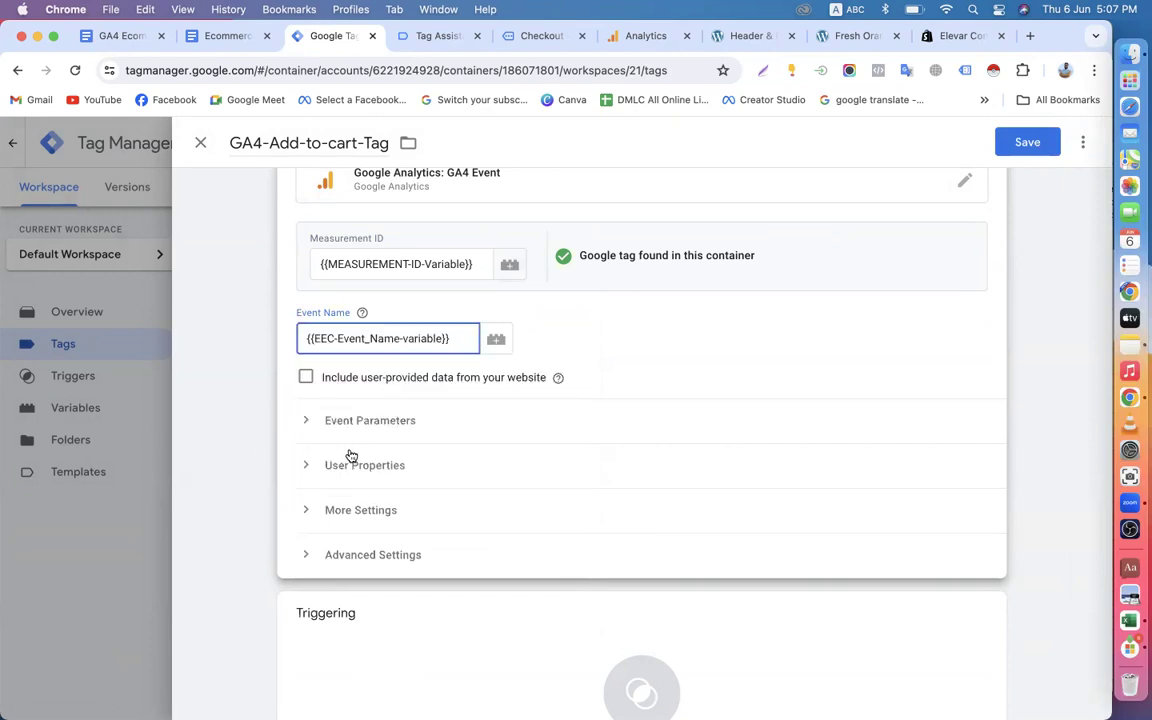
Enable sending ecommerce data in the tag, using the Data Layer as the data source.
{"action": "scroll", "coordinate": [312, 529], "scroll_direction": "down", "scroll_amount": 2}
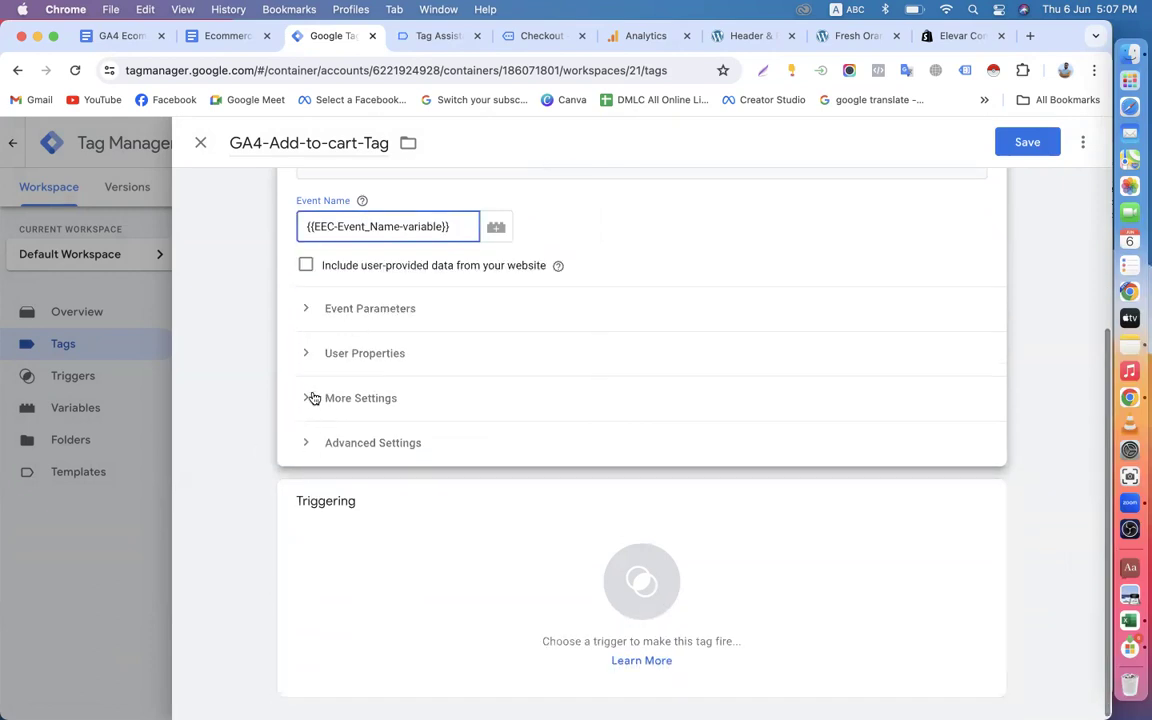
{"action": "left_click", "coordinate": [310, 406]}
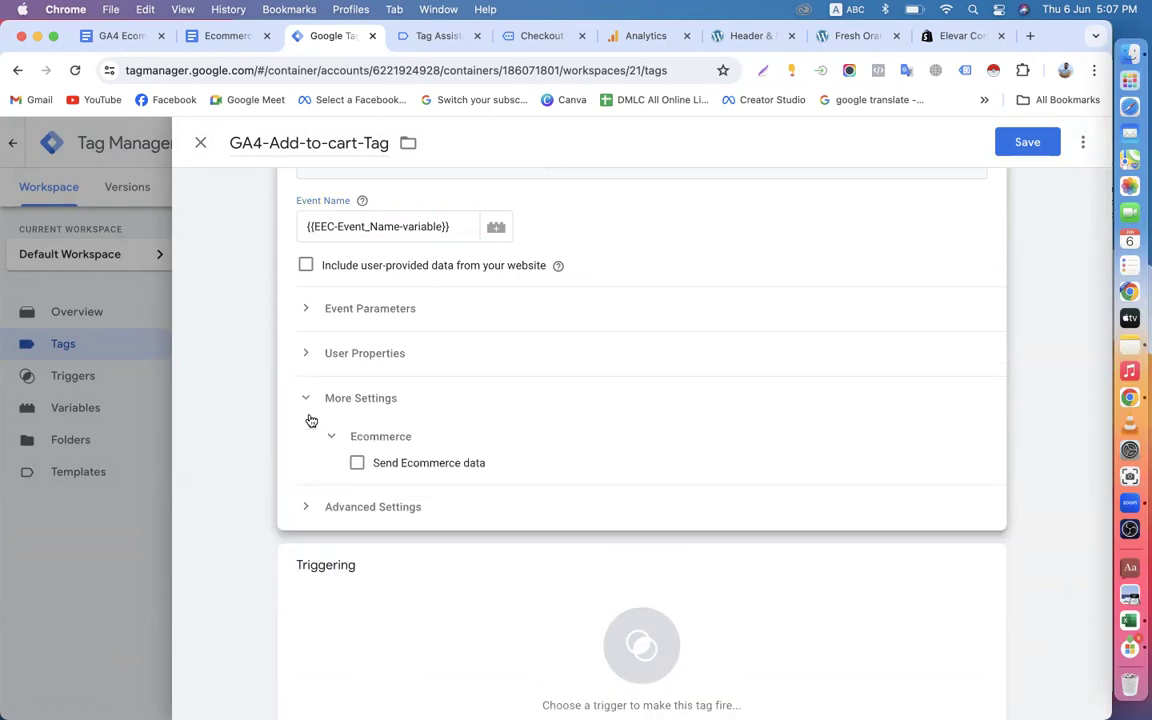
{"action": "left_click", "coordinate": [358, 466]}
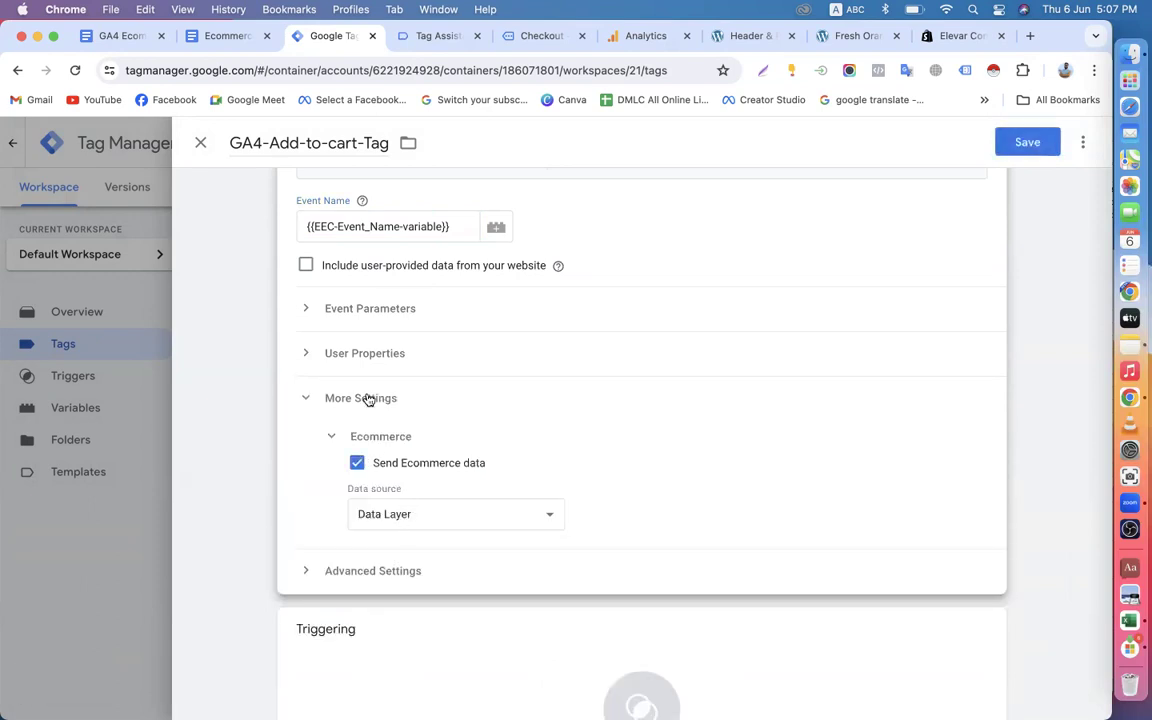
Assign GA4-EEC-Add-to-cart-Trigger as the tag's firing trigger and save the tag.
{"action": "scroll", "coordinate": [398, 541], "scroll_direction": "down", "scroll_amount": 1}
{"action": "scroll", "coordinate": [398, 541], "scroll_direction": "down", "scroll_amount": 2}
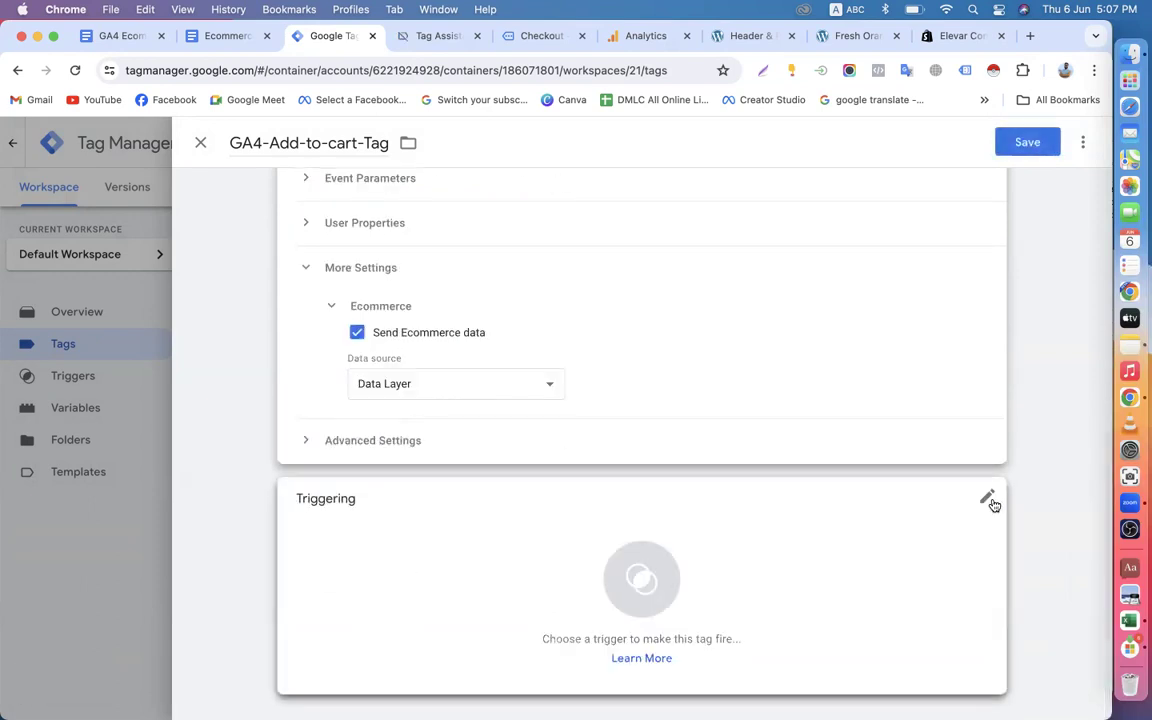
{"action": "left_click", "coordinate": [990, 497]}
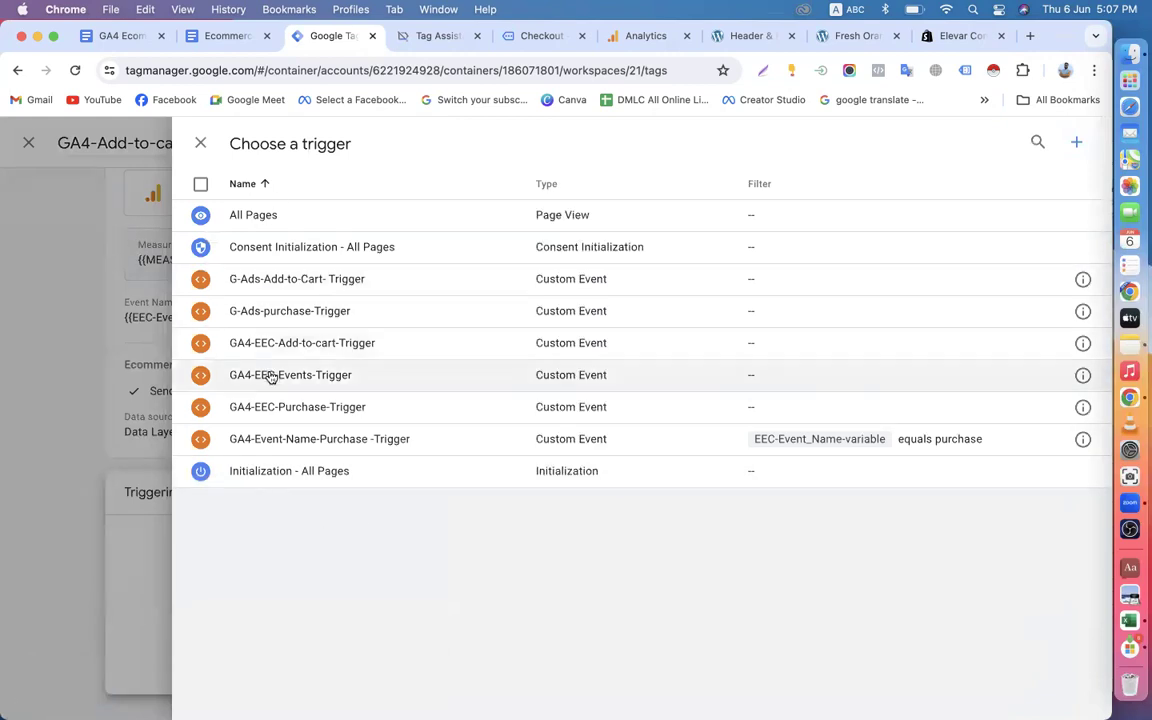
{"action": "left_click", "coordinate": [295, 346]}
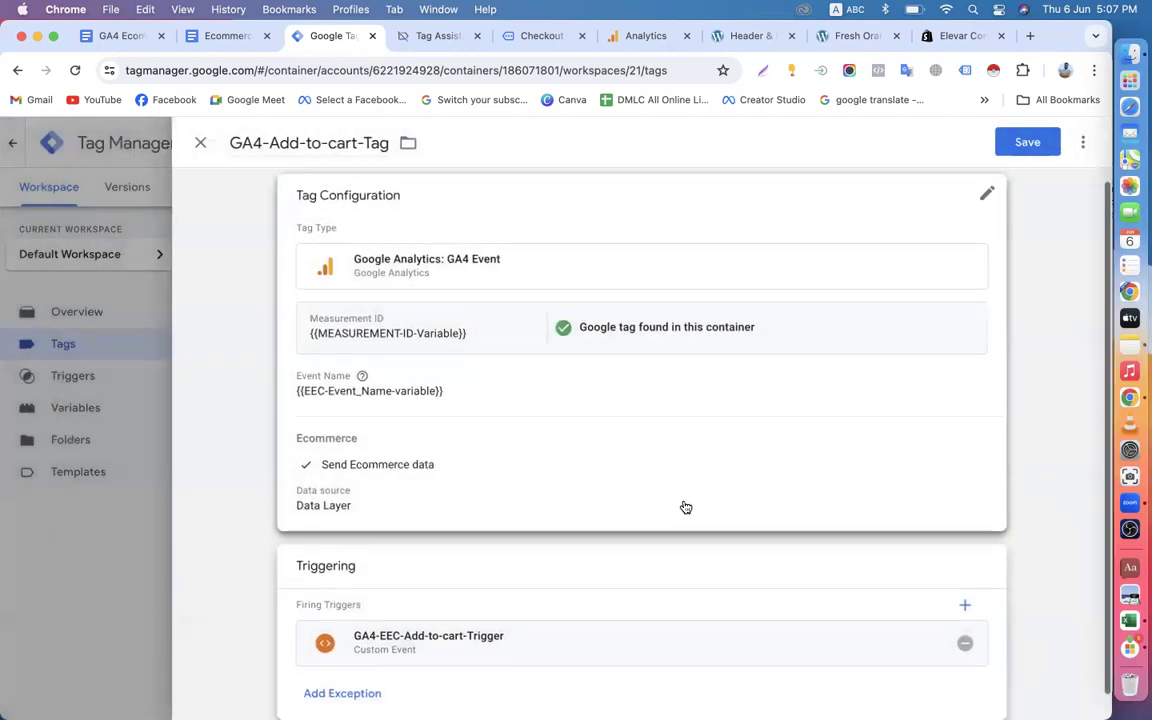
{"action": "left_click", "coordinate": [1015, 147]}
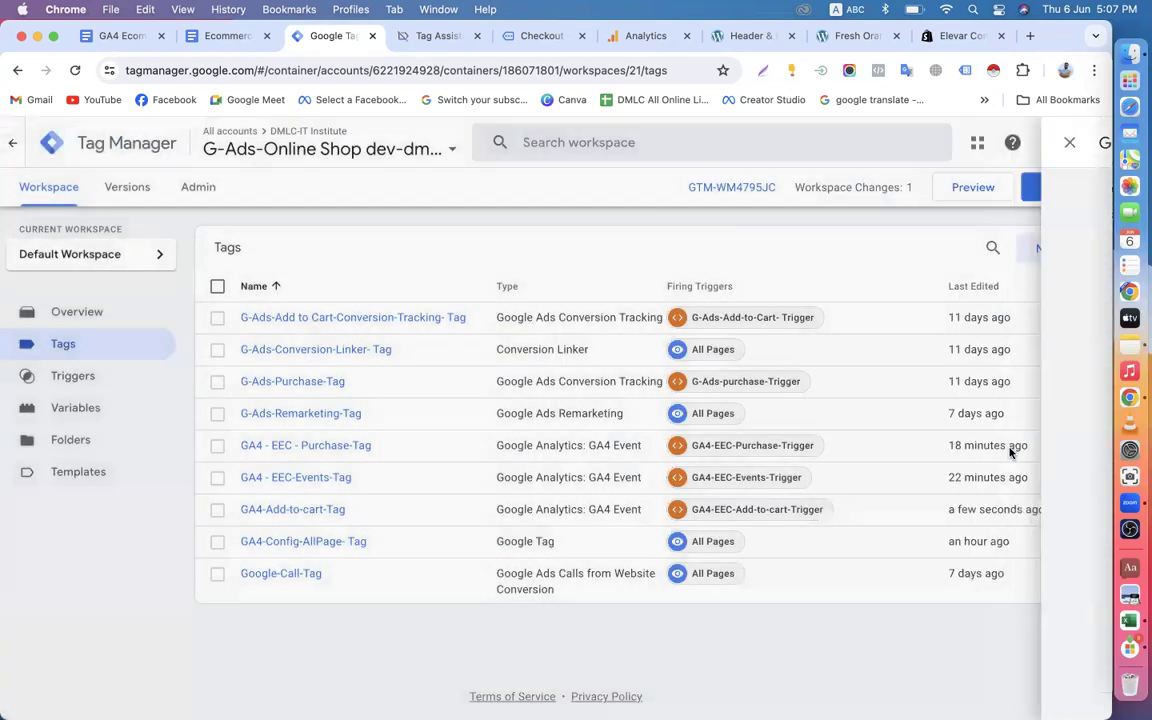
Publish the new add-to-cart tag without a version name or description, and return to the workspace.
{"action": "left_click", "coordinate": [1054, 186]}
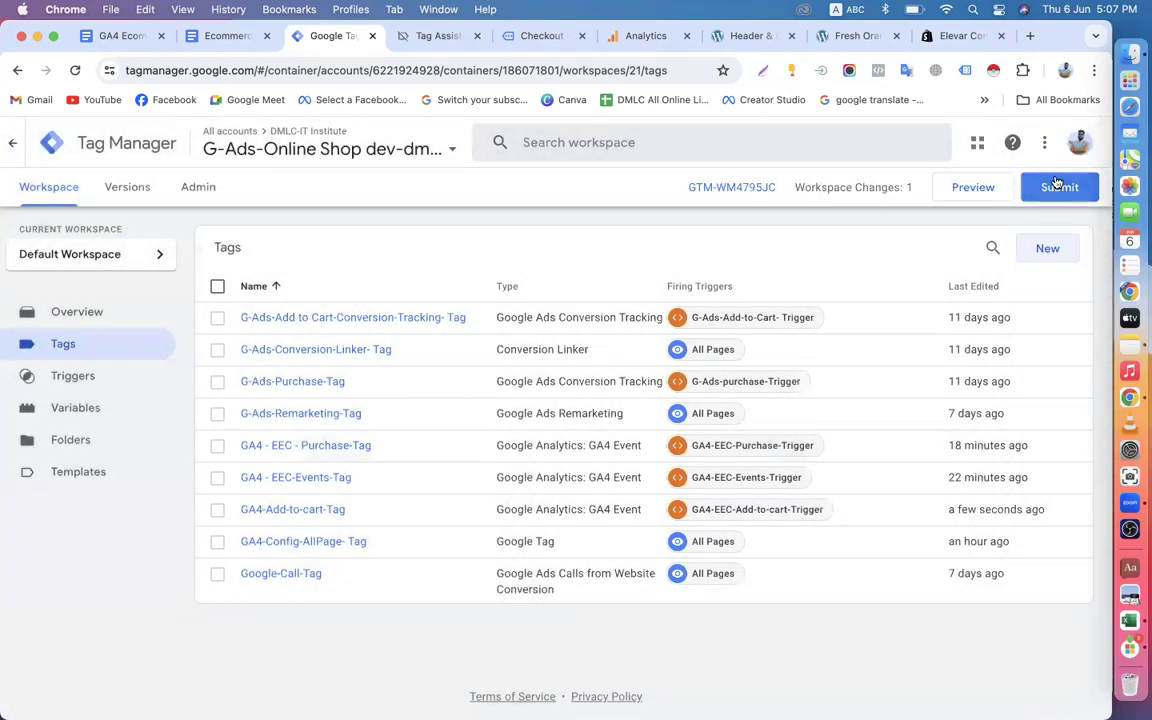
{"action": "left_click", "coordinate": [1049, 146]}
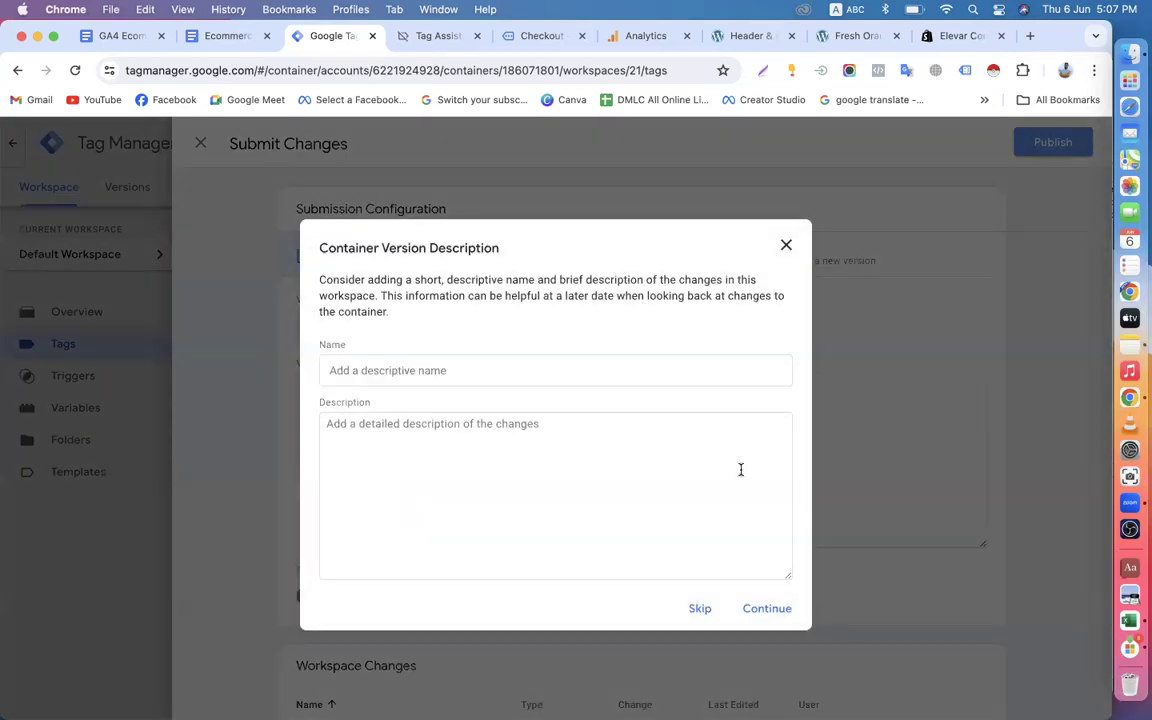
{"action": "left_click", "coordinate": [765, 614]}
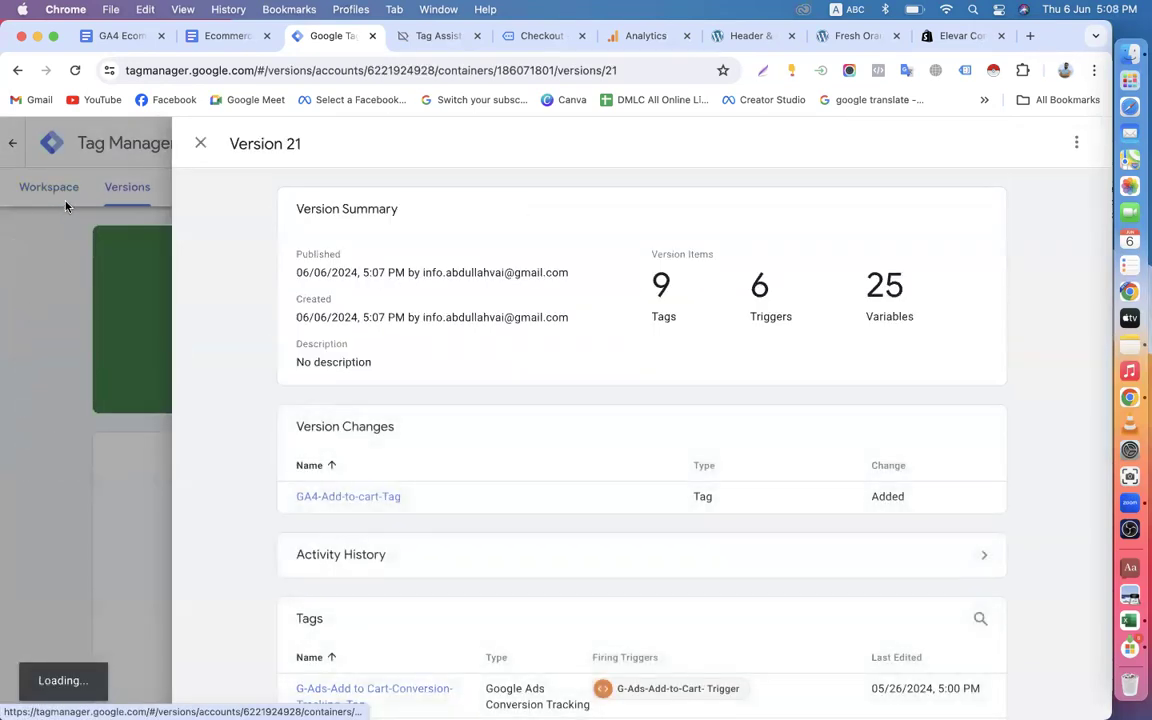
{"action": "left_click", "coordinate": [200, 143]}
{"action": "left_click", "coordinate": [49, 190]}
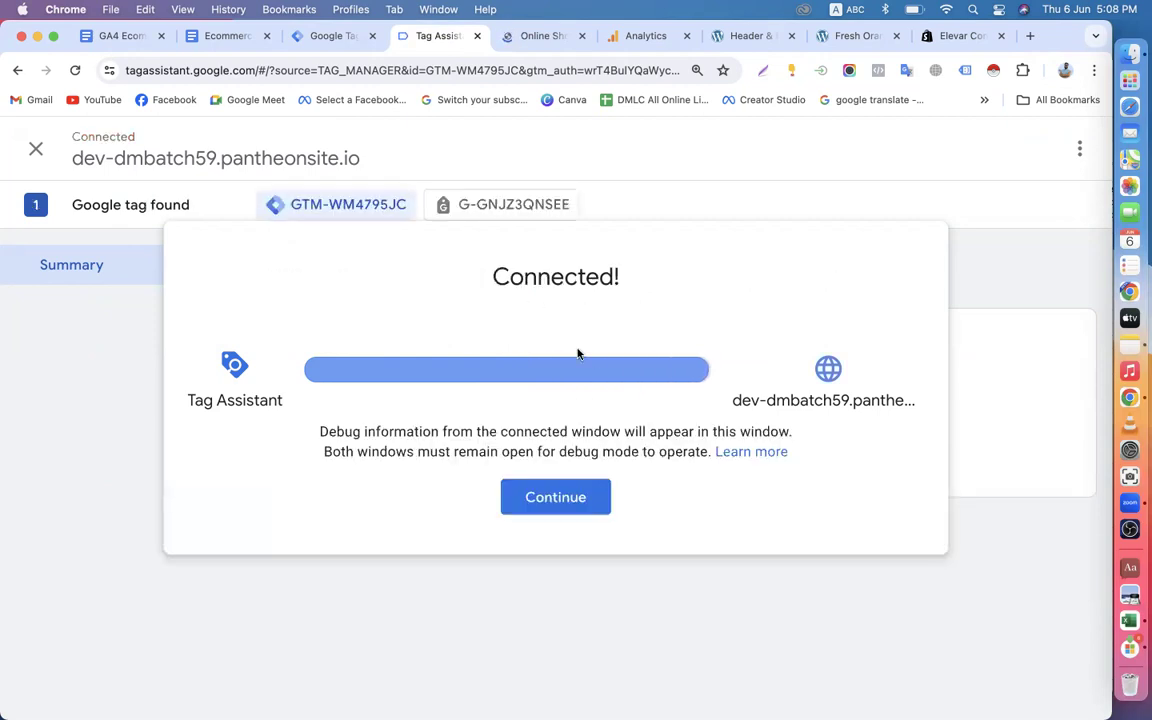
Continue into the connected Tag Assistant preview, switch to the store site, and open the Hand Sanitizer product from the best sellers.
{"action": "left_click", "coordinate": [560, 500]}
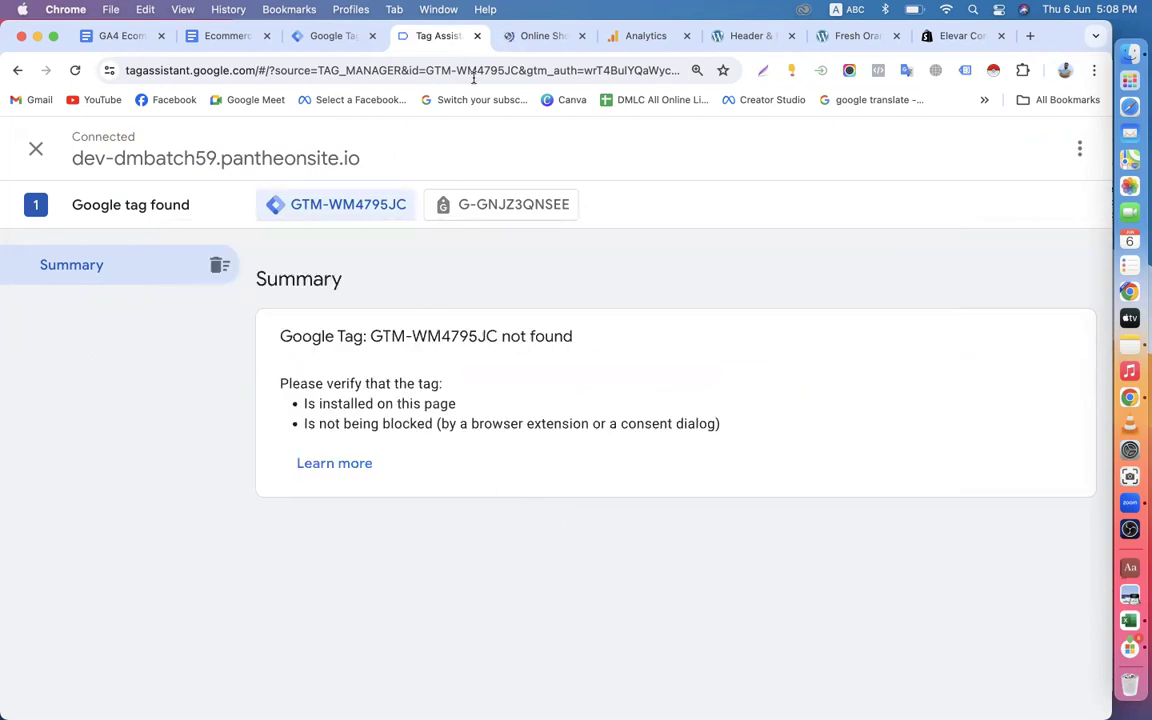
{"action": "left_click", "coordinate": [532, 35]}
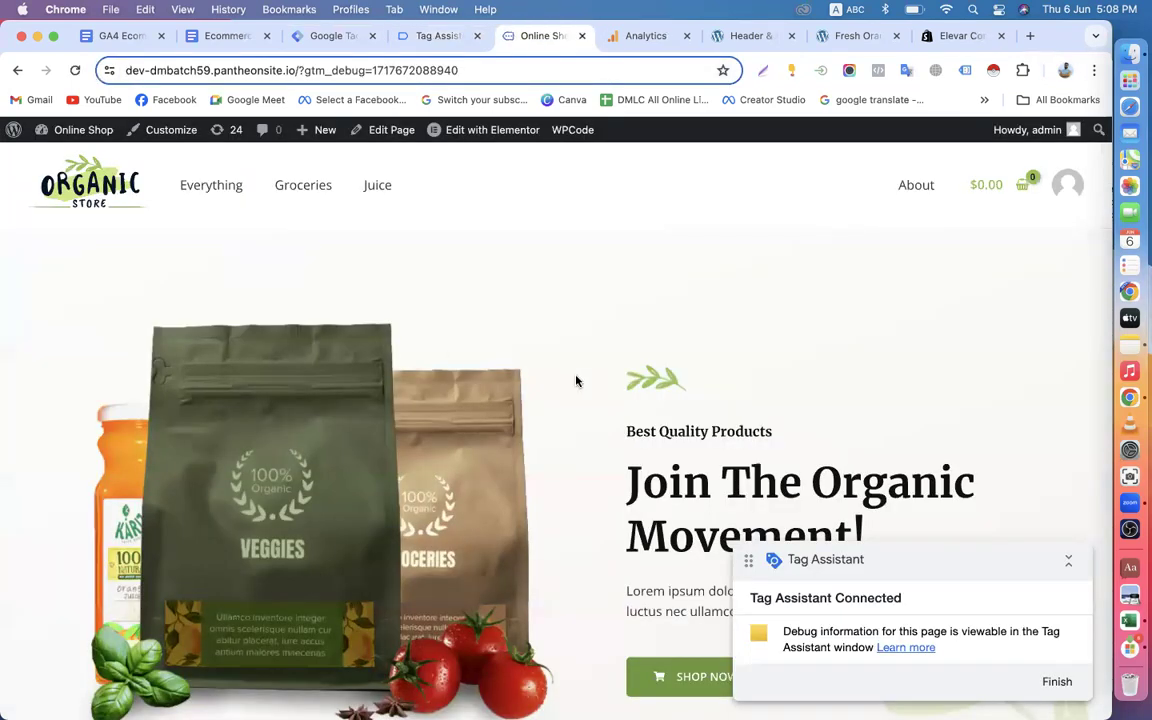
{"action": "scroll", "coordinate": [576, 380], "scroll_direction": "down", "scroll_amount": 10}
{"action": "left_click", "coordinate": [489, 489]}
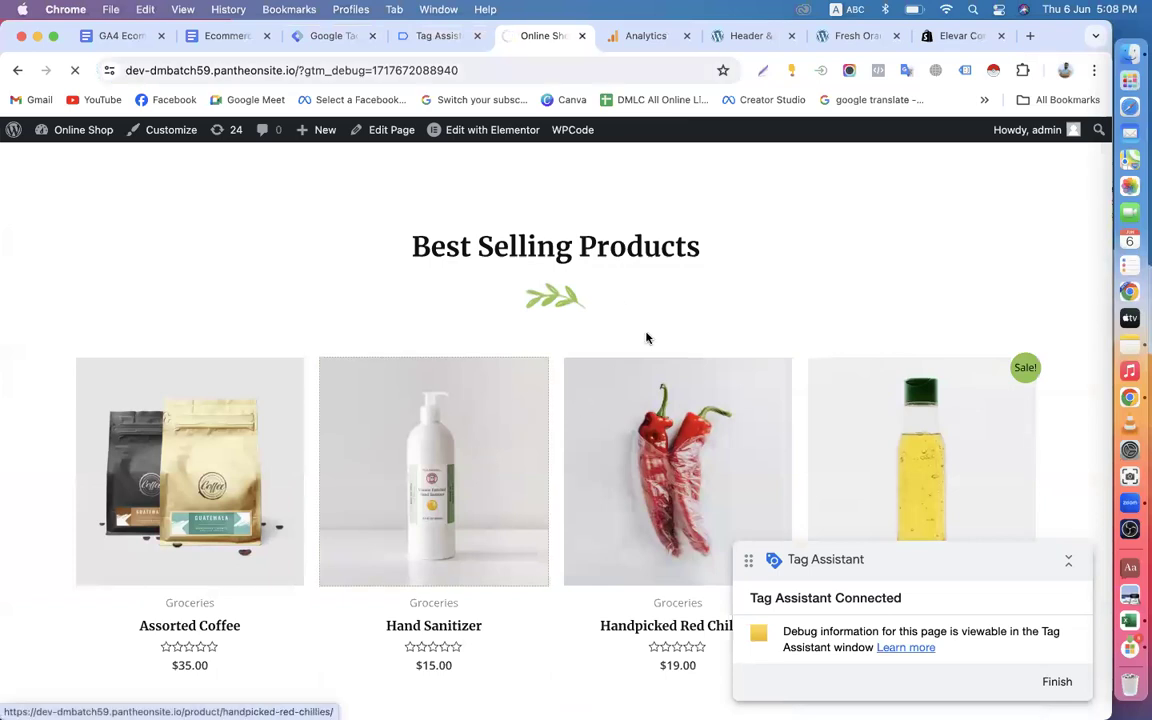
Add one Hand Sanitizer to the cart from its product page.
{"action": "scroll", "coordinate": [650, 369], "scroll_direction": "down", "scroll_amount": 5}
{"action": "scroll", "coordinate": [709, 379], "scroll_direction": "down", "scroll_amount": 5}
{"action": "scroll", "coordinate": [709, 379], "scroll_direction": "down", "scroll_amount": 3}
{"action": "scroll", "coordinate": [711, 380], "scroll_direction": "up", "scroll_amount": 4}
{"action": "left_click", "coordinate": [758, 188]}
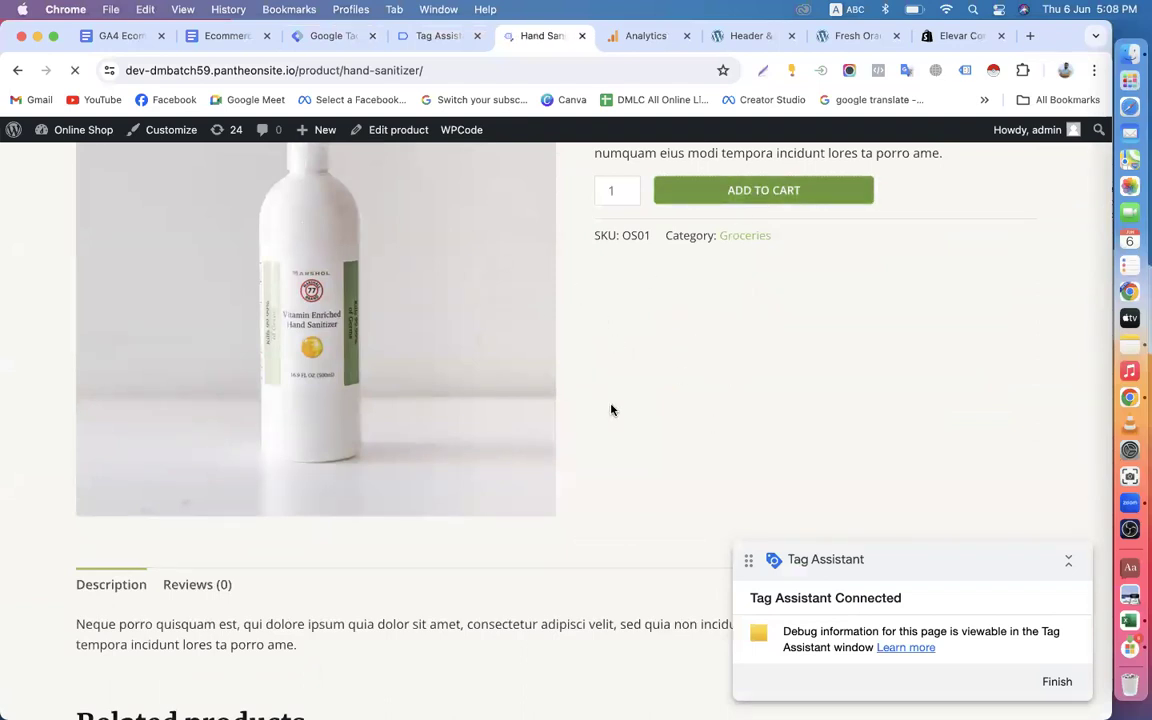
Open the Cashew Butter product from the related products and add one to the cart.
{"action": "scroll", "coordinate": [560, 412], "scroll_direction": "down", "scroll_amount": 10}
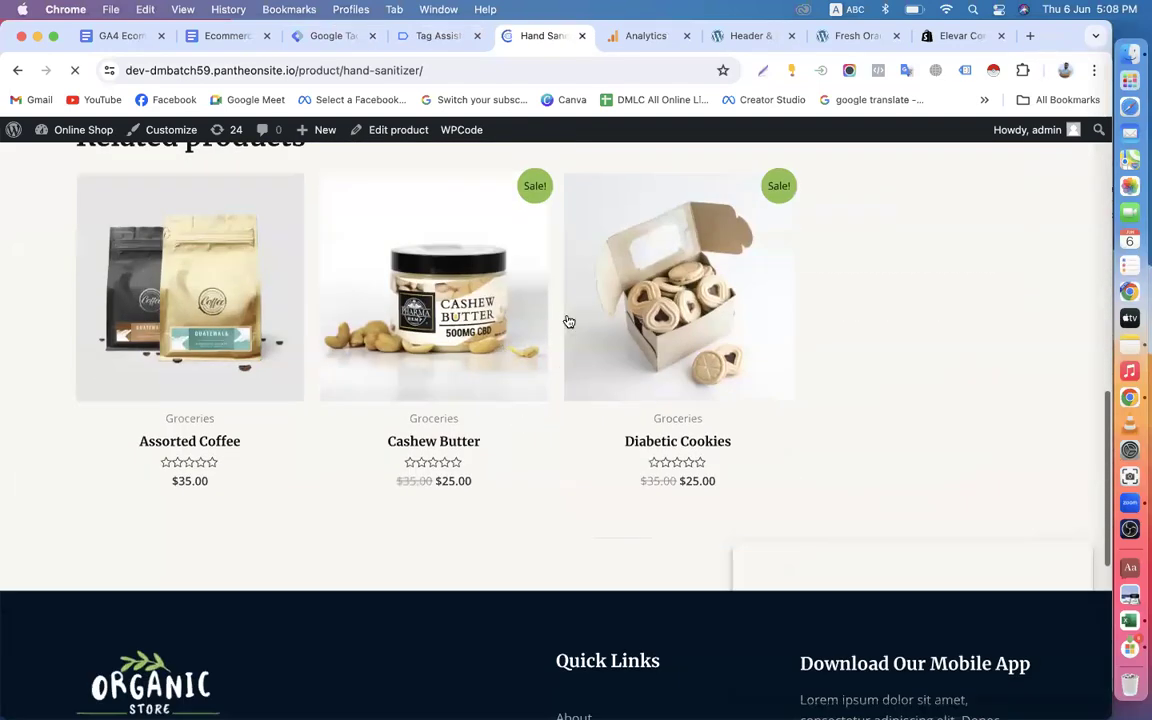
{"action": "scroll", "coordinate": [547, 406], "scroll_direction": "up", "scroll_amount": 5}
{"action": "scroll", "coordinate": [547, 406], "scroll_direction": "down", "scroll_amount": 5}
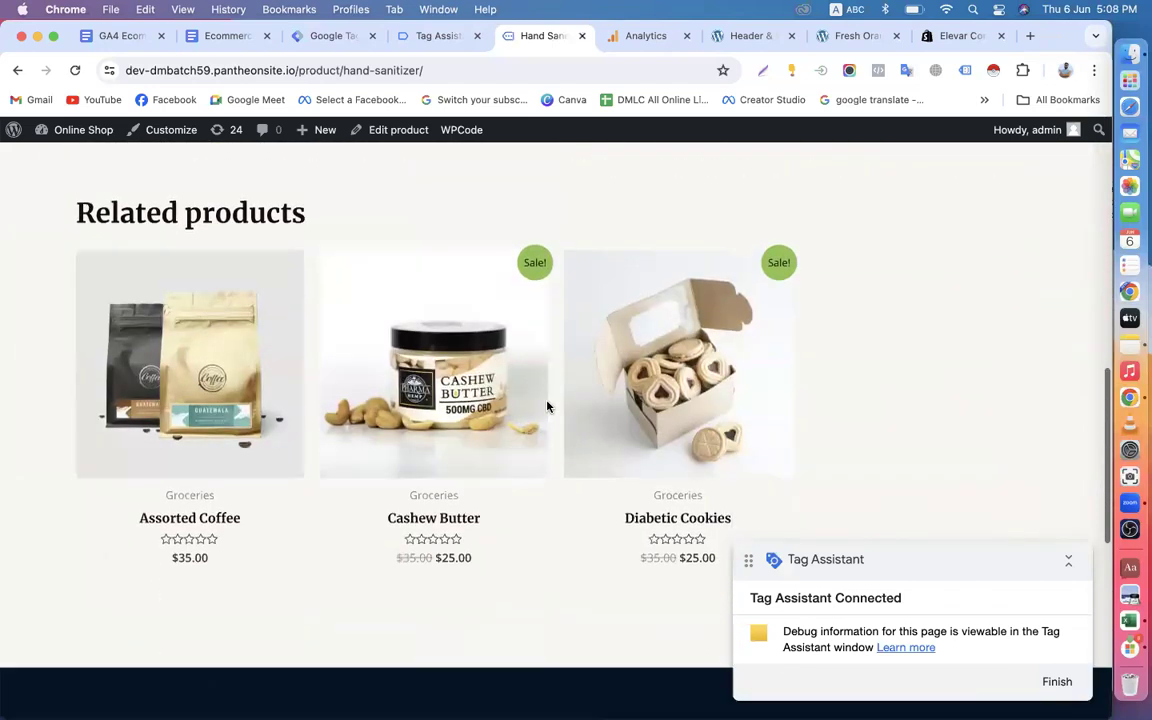
{"action": "left_click", "coordinate": [476, 343]}
{"action": "scroll", "coordinate": [717, 386], "scroll_direction": "up", "scroll_amount": 10}
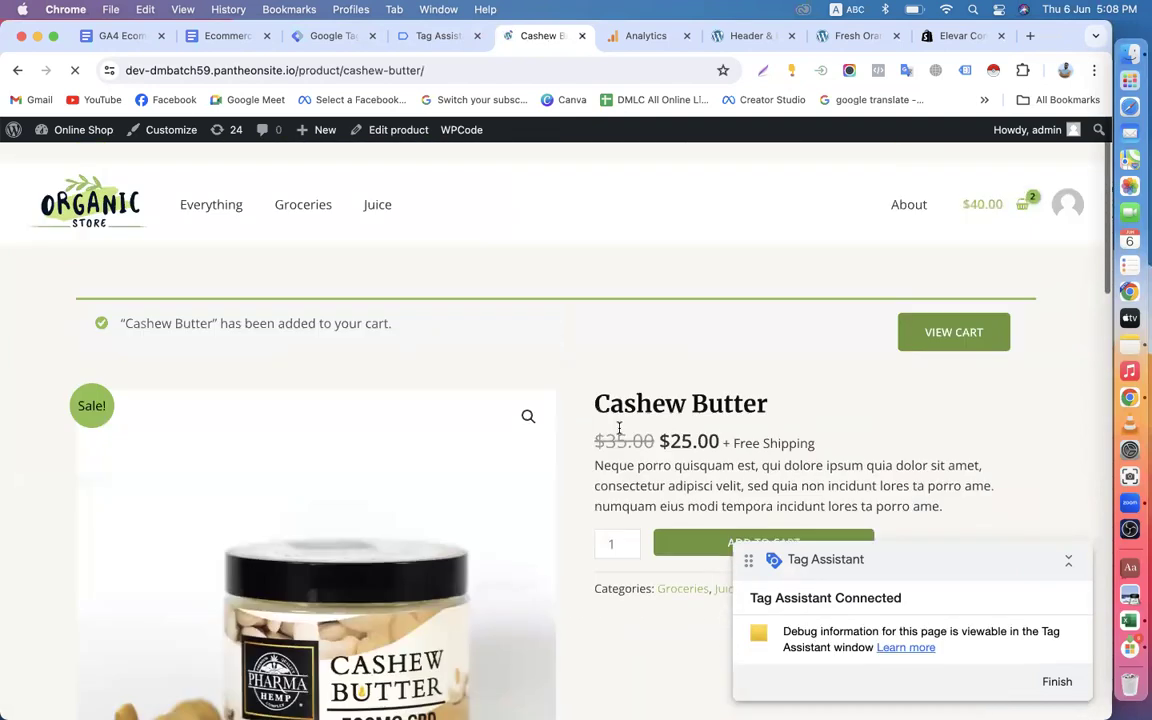
Check out the cart with Hand Sanitizer and Cashew Butter and place the order using the prefilled billing details.
{"action": "left_click", "coordinate": [1026, 185]}
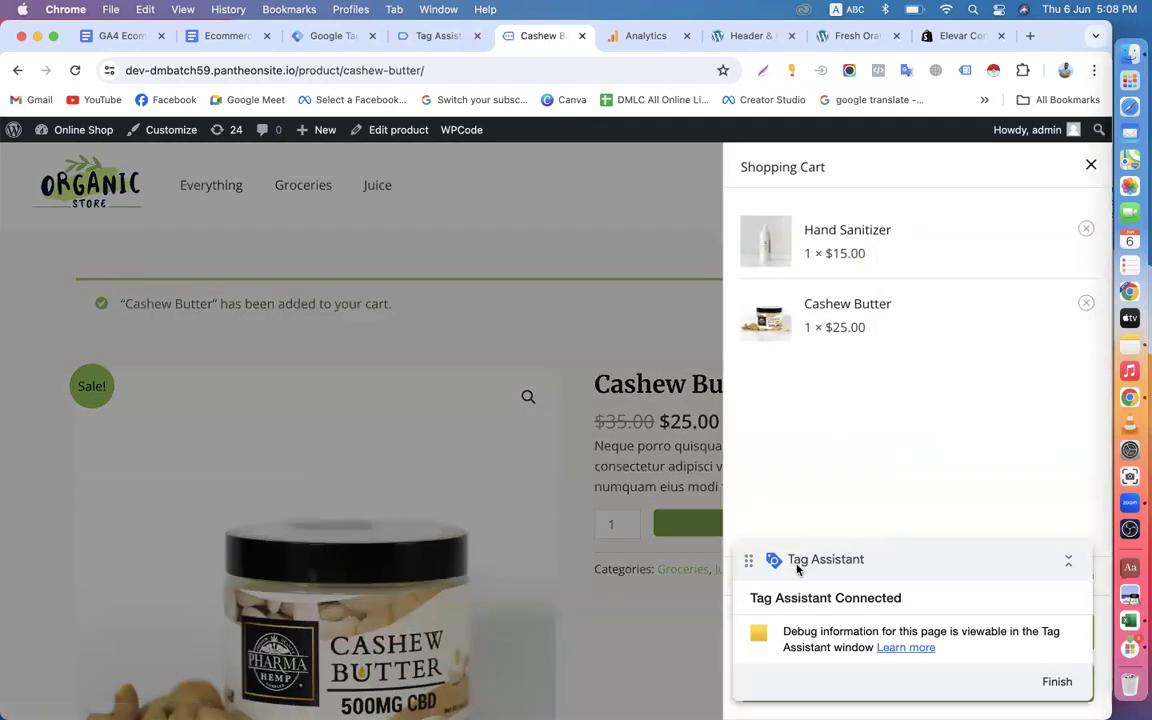
{"action": "left_click_drag", "start_coordinate": [830, 574], "coordinate": [836, 348]}
{"action": "left_click", "coordinate": [829, 688]}
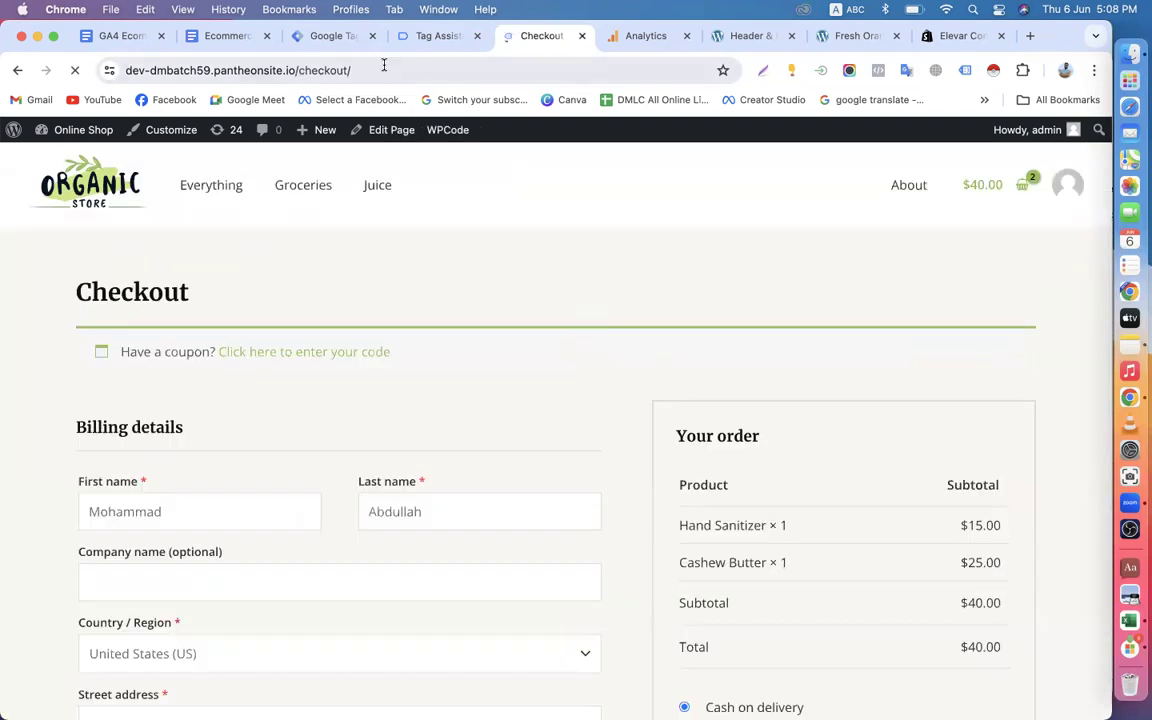
{"action": "scroll", "coordinate": [552, 443], "scroll_direction": "down", "scroll_amount": 3}
{"action": "scroll", "coordinate": [552, 443], "scroll_direction": "down", "scroll_amount": 5}
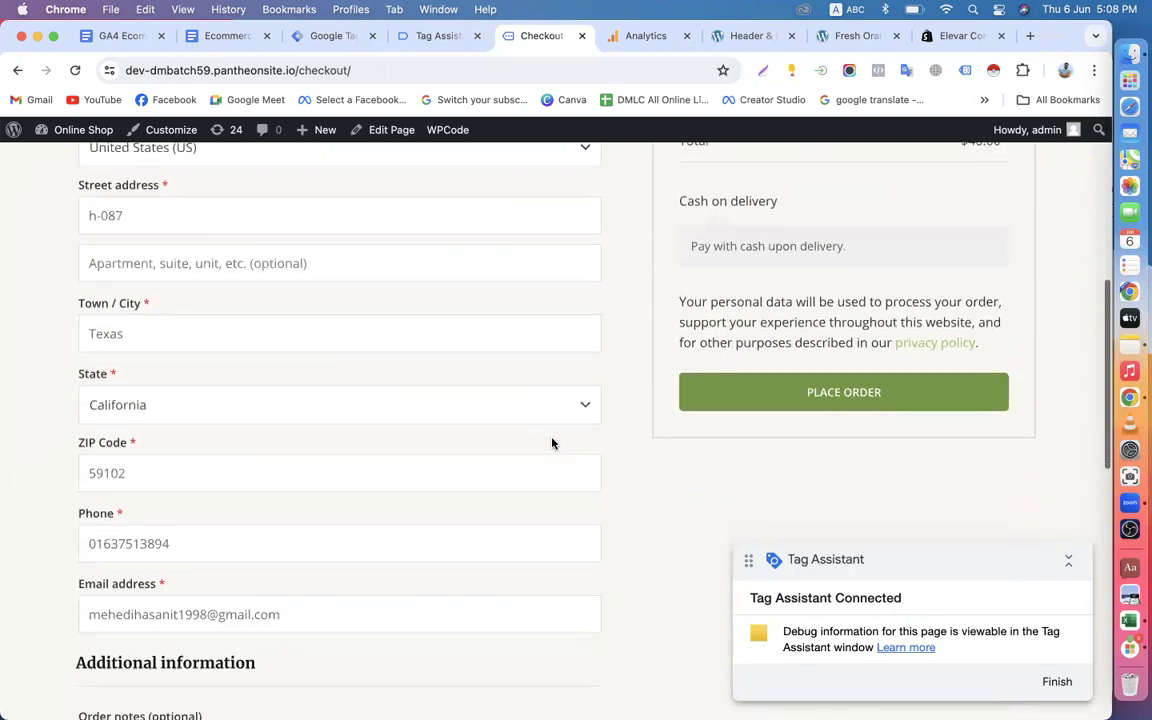
{"action": "left_click", "coordinate": [749, 238]}
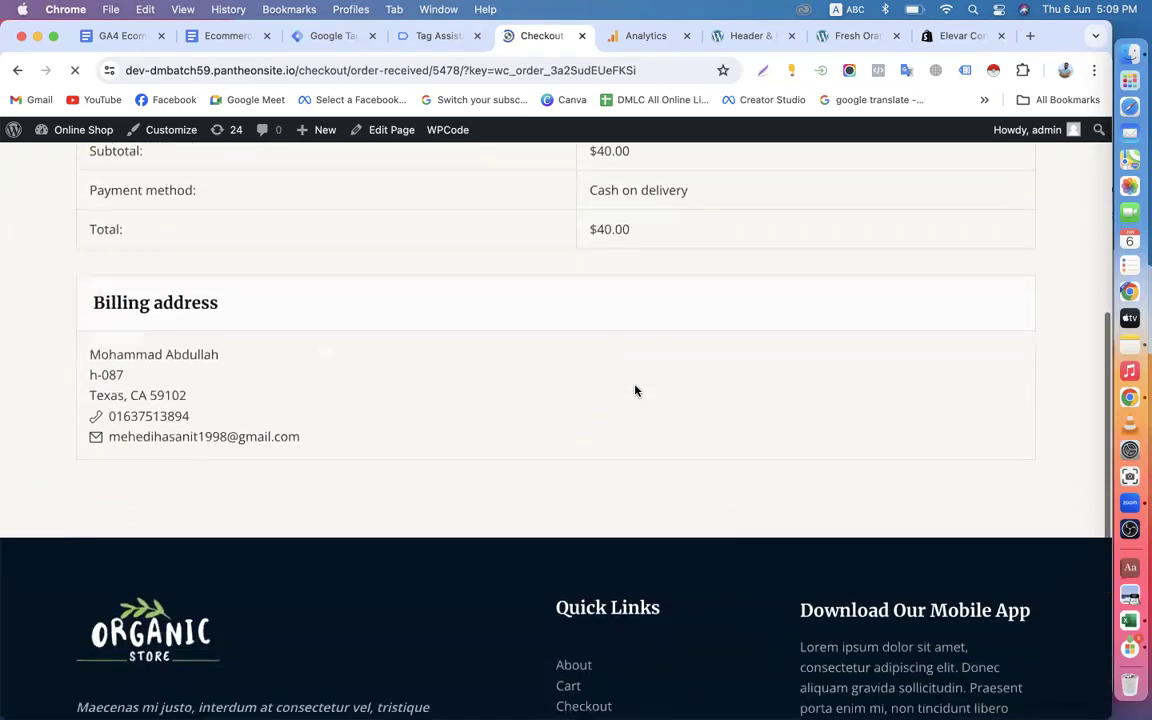
Switch to Tag Assistant and examine the tags fired in the Tag Manager container and the hits sent by the Google Ads tag.
{"action": "left_click", "coordinate": [640, 35]}
{"action": "left_click", "coordinate": [427, 36]}
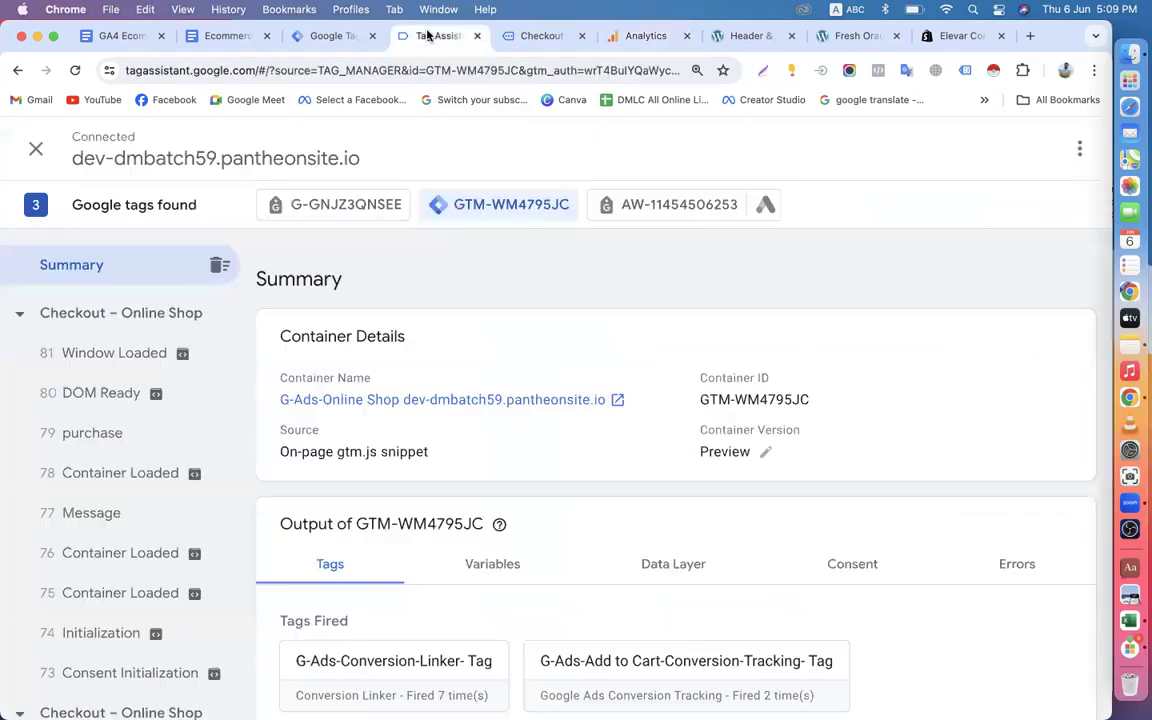
{"action": "scroll", "coordinate": [386, 470], "scroll_direction": "down", "scroll_amount": 10}
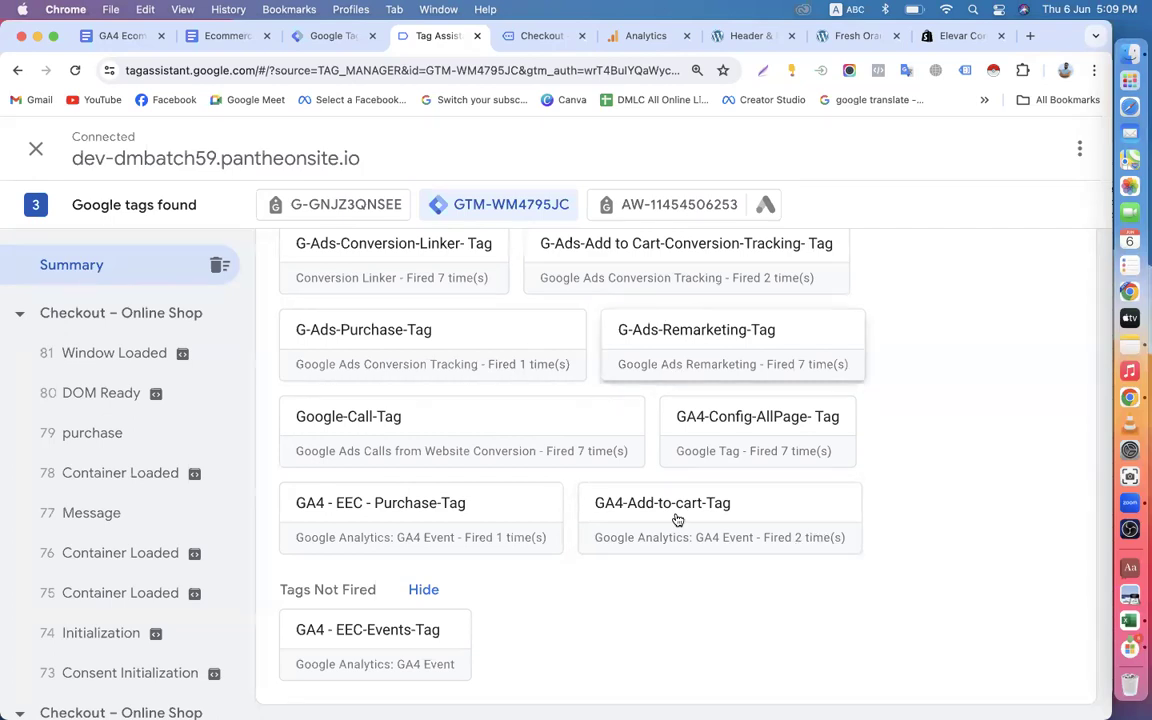
{"action": "left_click", "coordinate": [650, 202]}
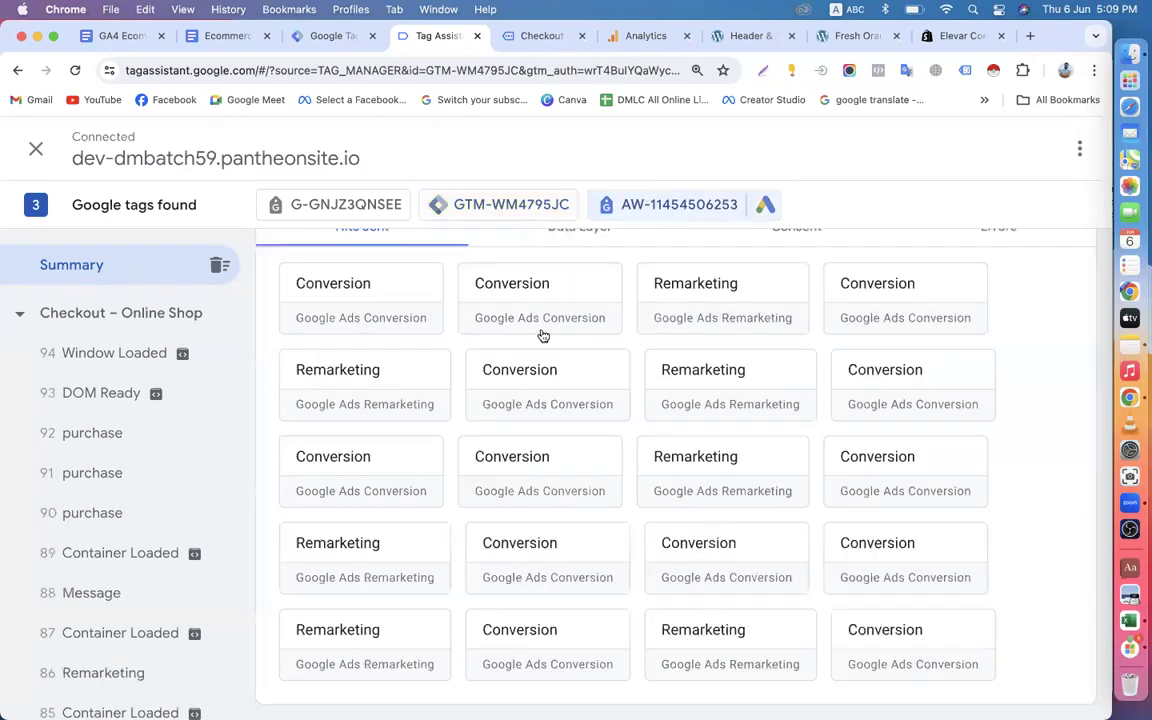
{"action": "scroll", "coordinate": [570, 477], "scroll_direction": "up", "scroll_amount": 4}
{"action": "scroll", "coordinate": [570, 477], "scroll_direction": "down", "scroll_amount": 4}
{"action": "scroll", "coordinate": [470, 350], "scroll_direction": "up", "scroll_amount": 4}
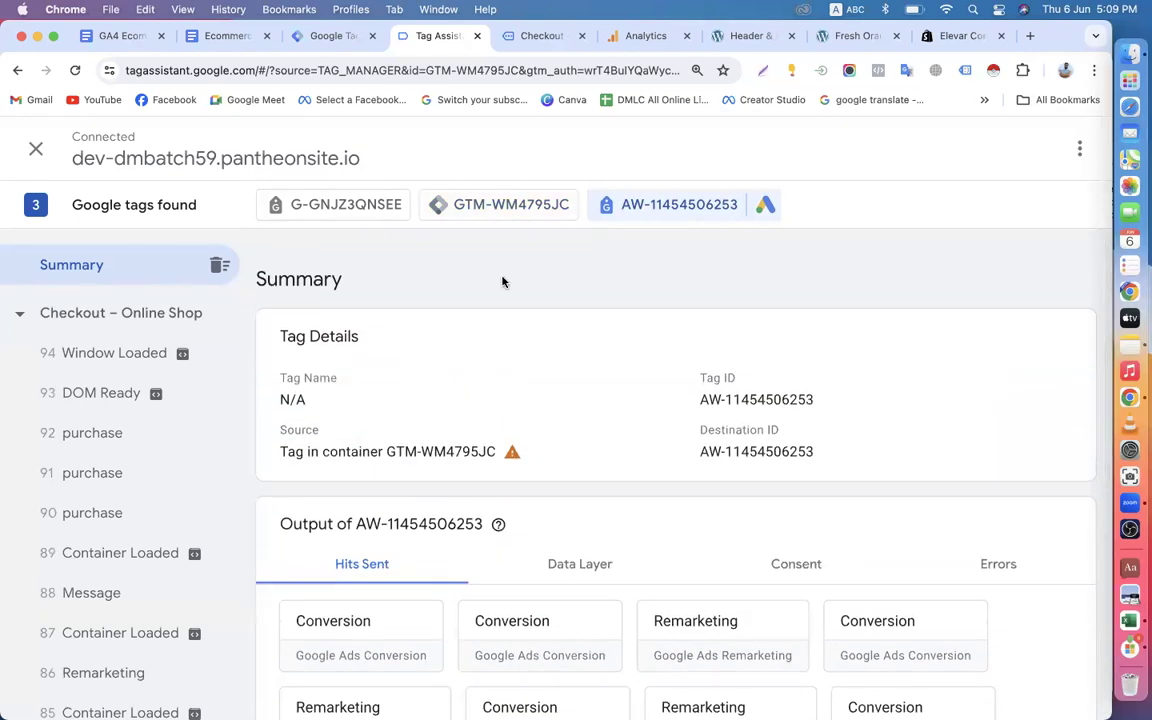
Examine the hits sent by the G-GNJZ3QNSEE tag for Purchase and Add to Cart events.
{"action": "left_click", "coordinate": [481, 212]}
{"action": "left_click", "coordinate": [345, 205]}
{"action": "scroll", "coordinate": [471, 496], "scroll_direction": "down", "scroll_amount": 4}
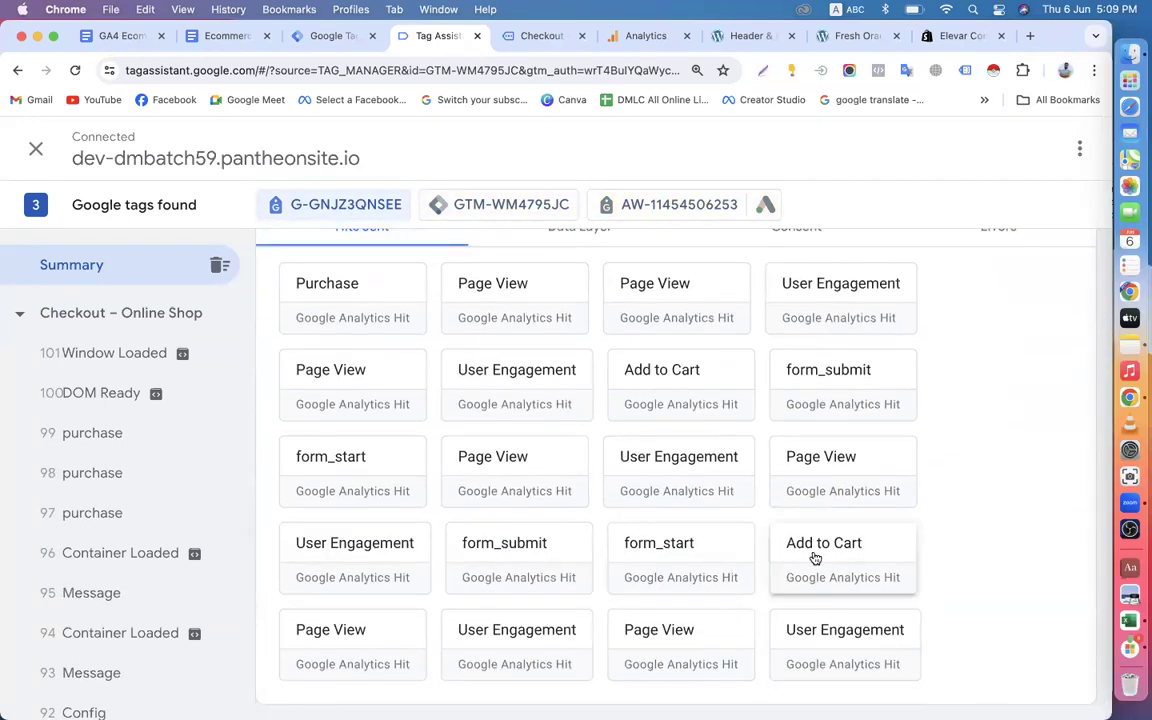
{"action": "scroll", "coordinate": [602, 556], "scroll_direction": "up", "scroll_amount": 1}
{"action": "scroll", "coordinate": [602, 556], "scroll_direction": "up", "scroll_amount": 4}
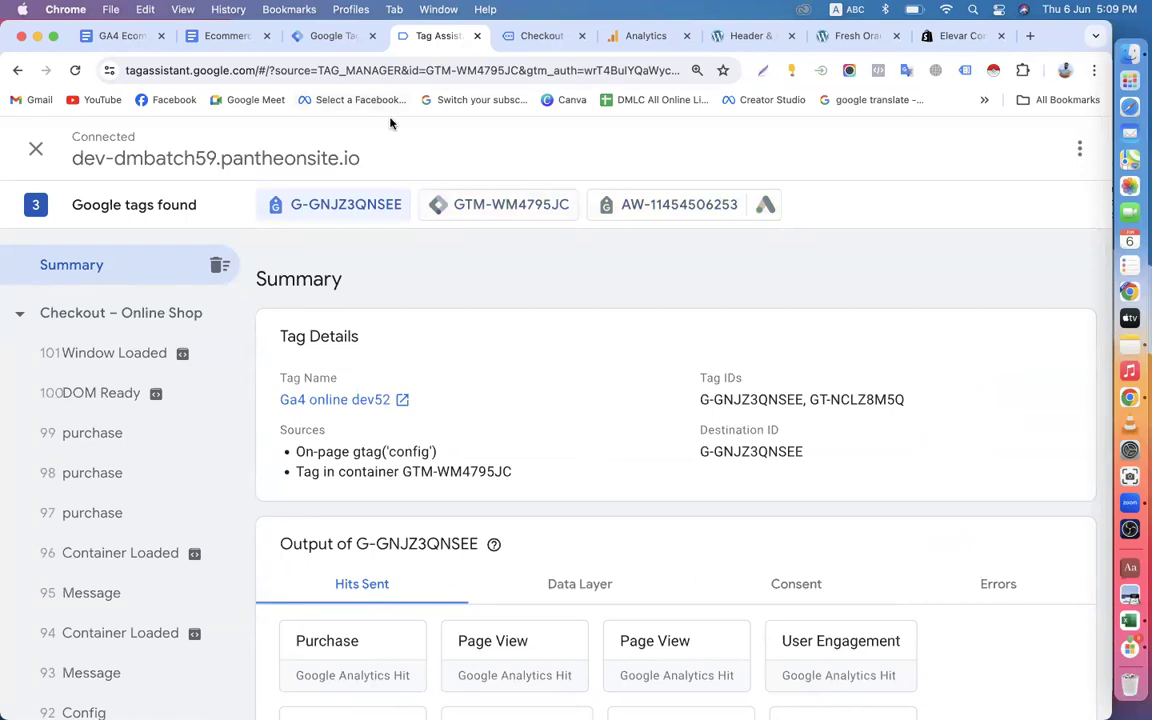
Switch to Google Analytics and check the DebugView timeline for events from the test order.
{"action": "left_click", "coordinate": [645, 35]}
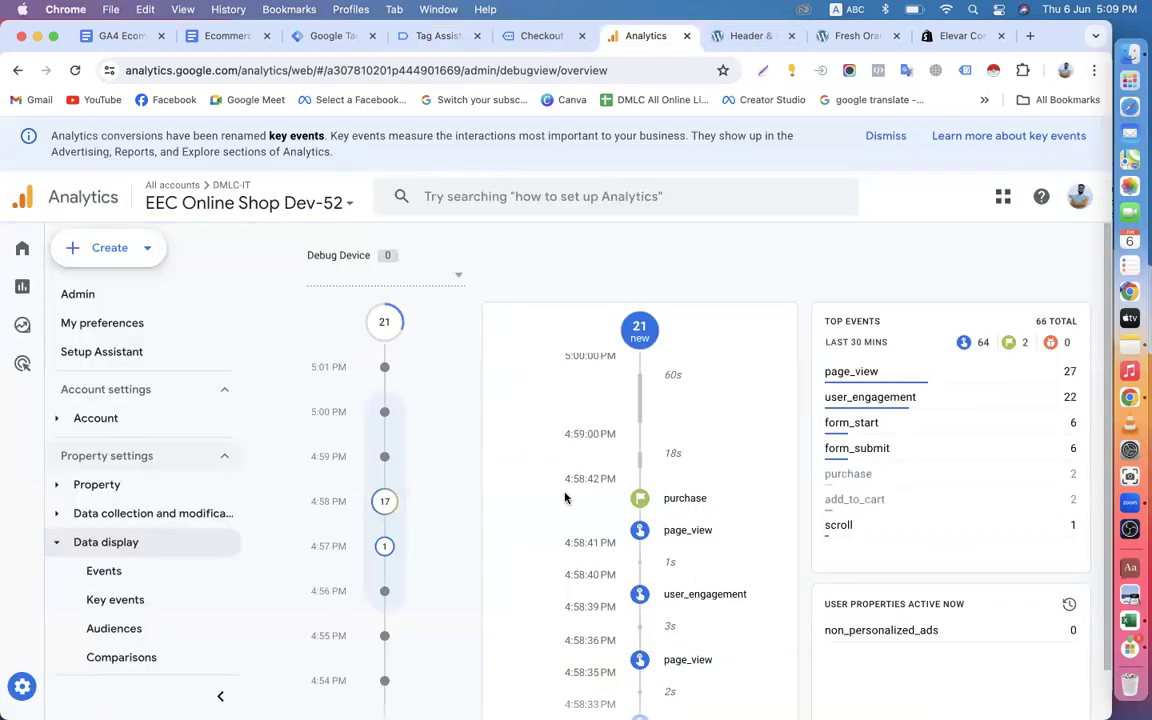
{"action": "scroll", "coordinate": [565, 497], "scroll_direction": "down", "scroll_amount": 10}
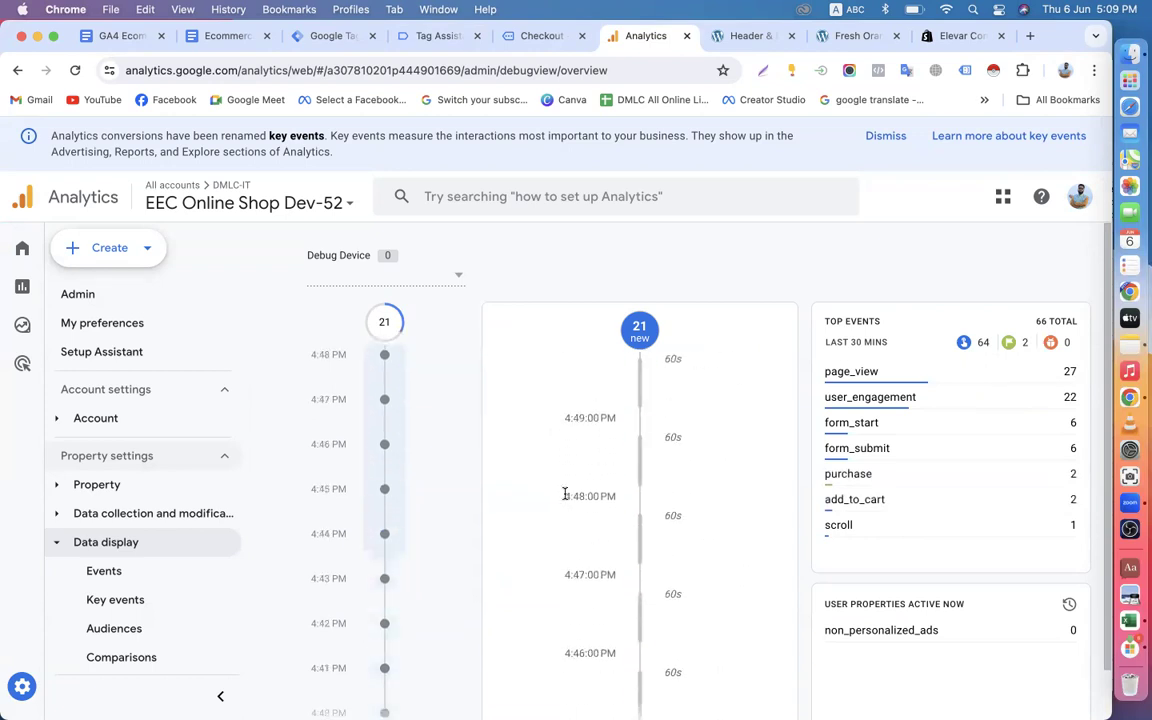
{"action": "scroll", "coordinate": [565, 495], "scroll_direction": "up", "scroll_amount": 10}
{"action": "scroll", "coordinate": [565, 495], "scroll_direction": "up", "scroll_amount": 10}
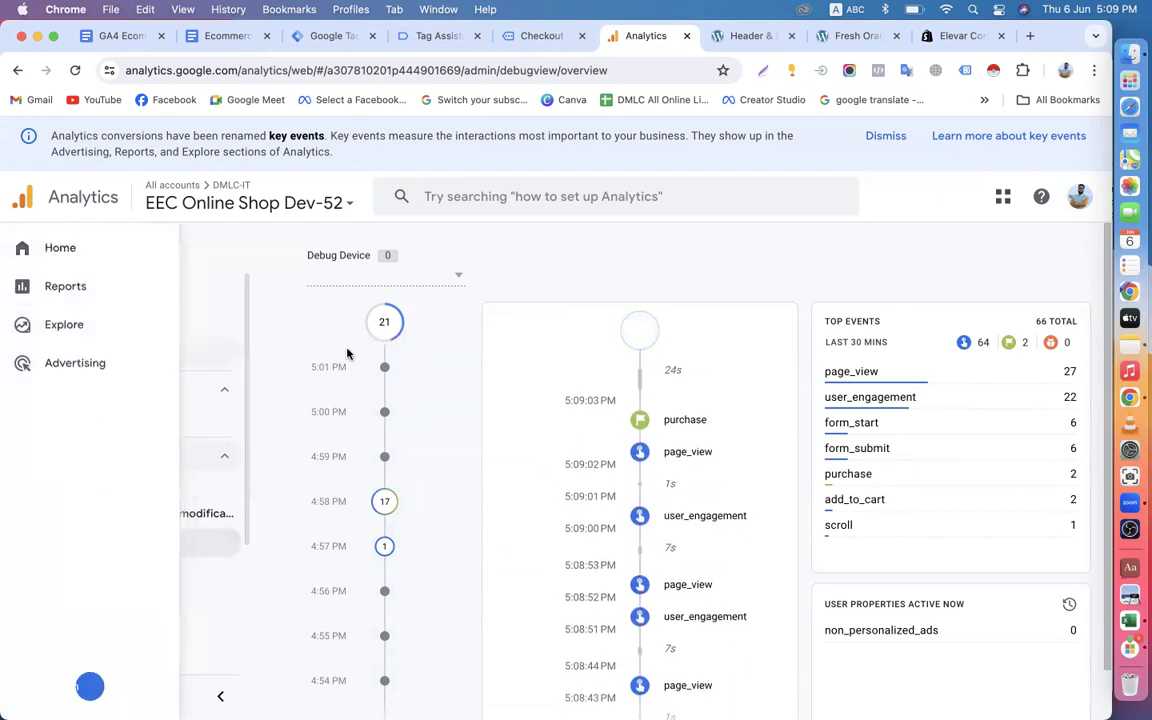
Reopen DebugView from the data display settings on the Analytics admin page.
{"action": "mouse_move", "coordinate": [8, 672]}
{"action": "left_click", "coordinate": [44, 697]}
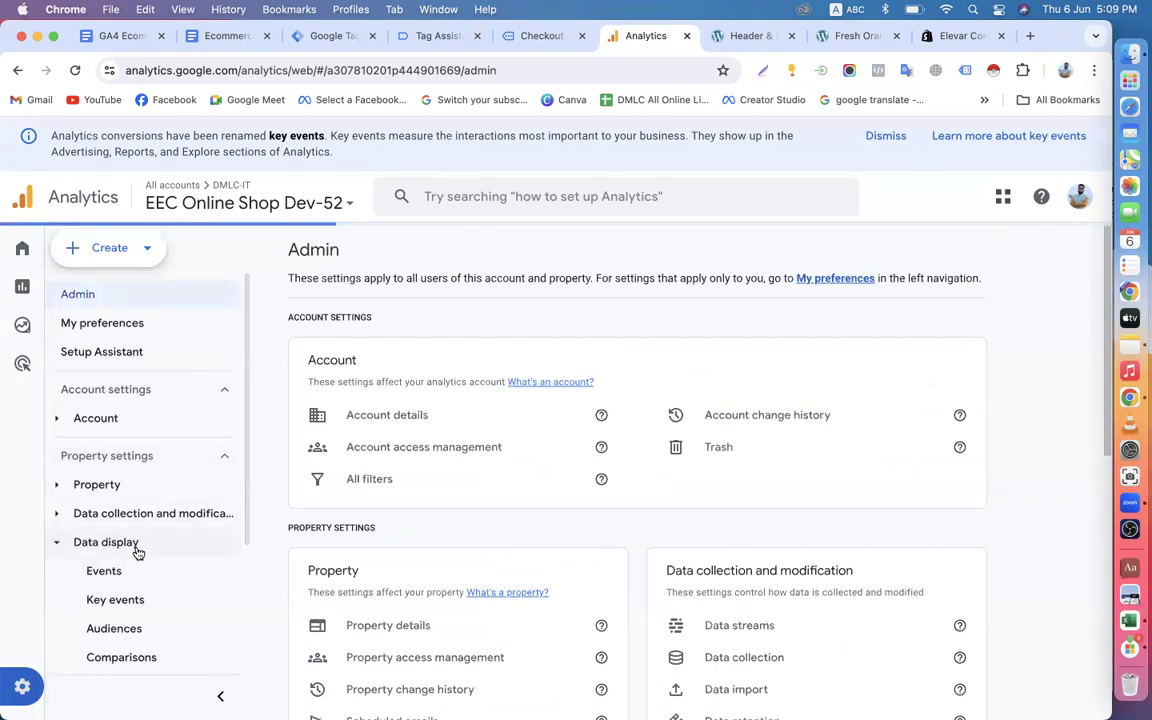
{"action": "scroll", "coordinate": [234, 532], "scroll_direction": "down", "scroll_amount": 3}
{"action": "scroll", "coordinate": [505, 552], "scroll_direction": "down", "scroll_amount": 8}
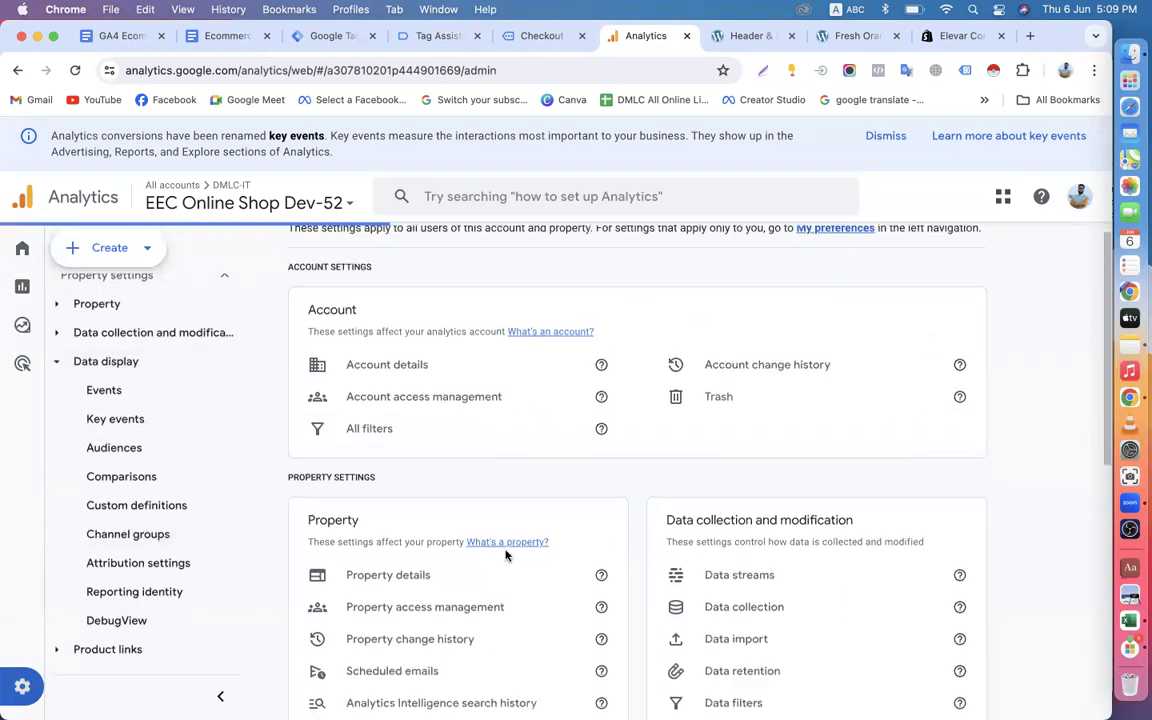
{"action": "scroll", "coordinate": [505, 555], "scroll_direction": "down", "scroll_amount": 4}
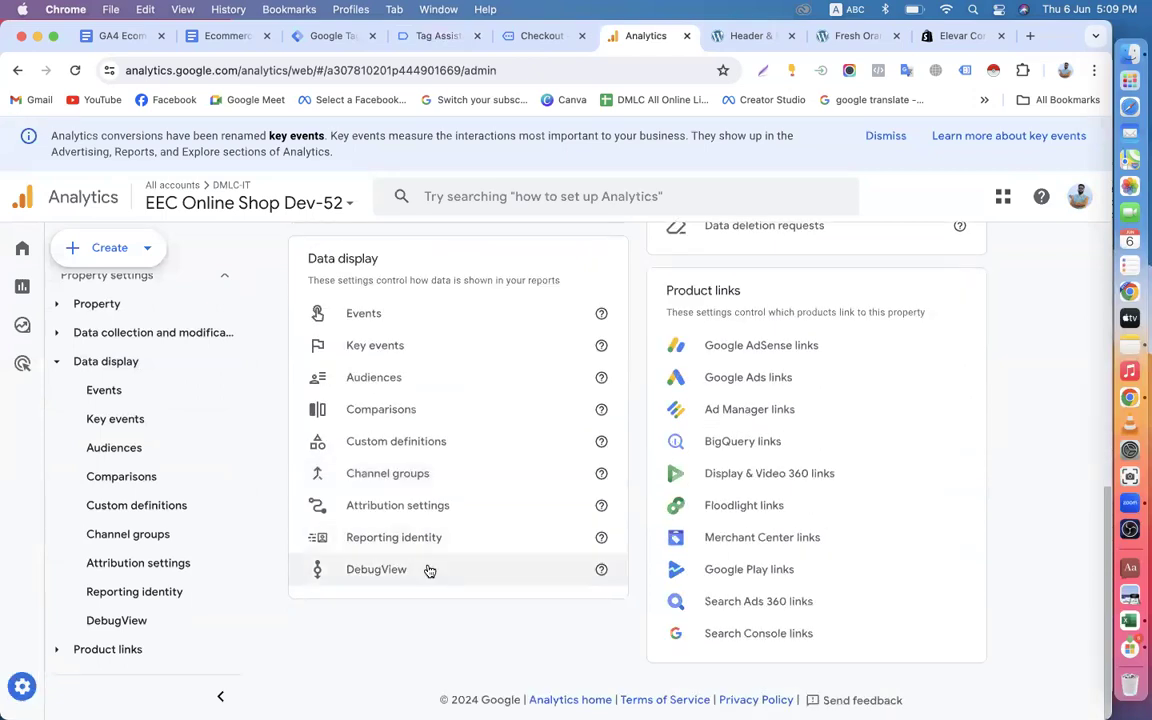
{"action": "left_click", "coordinate": [428, 570]}
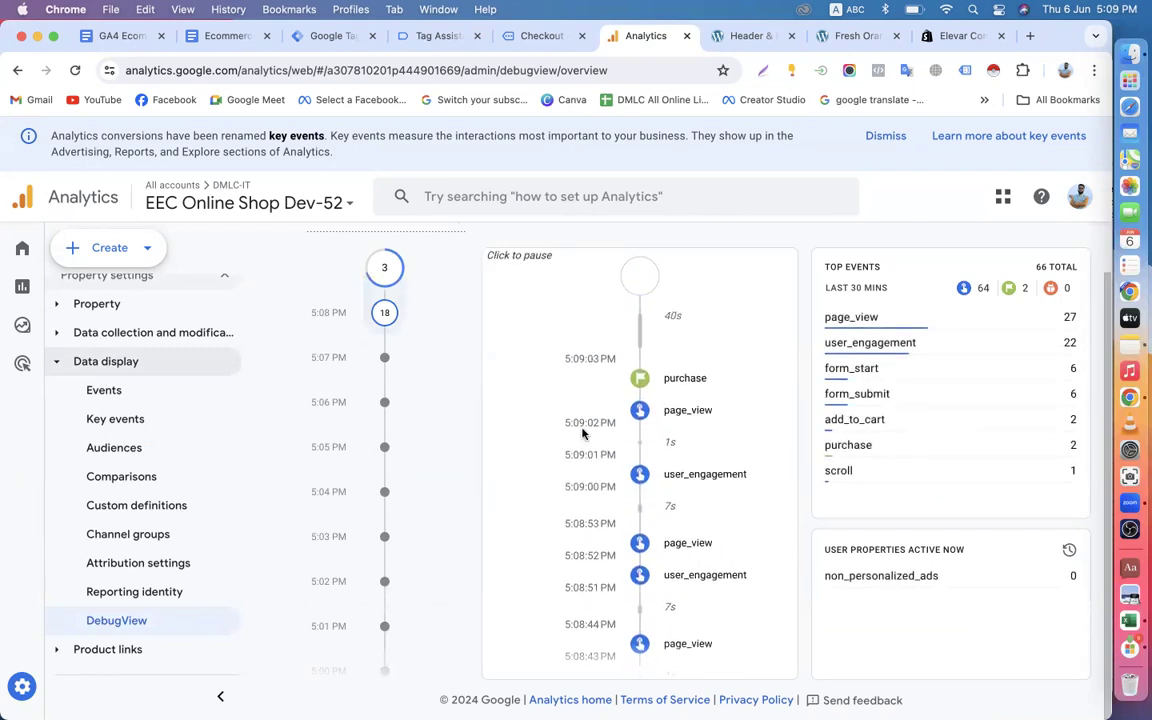
Examine the refreshed DebugView timeline and top events for the add_to_cart and purchase events.
{"action": "scroll", "coordinate": [703, 456], "scroll_direction": "up", "scroll_amount": 2}
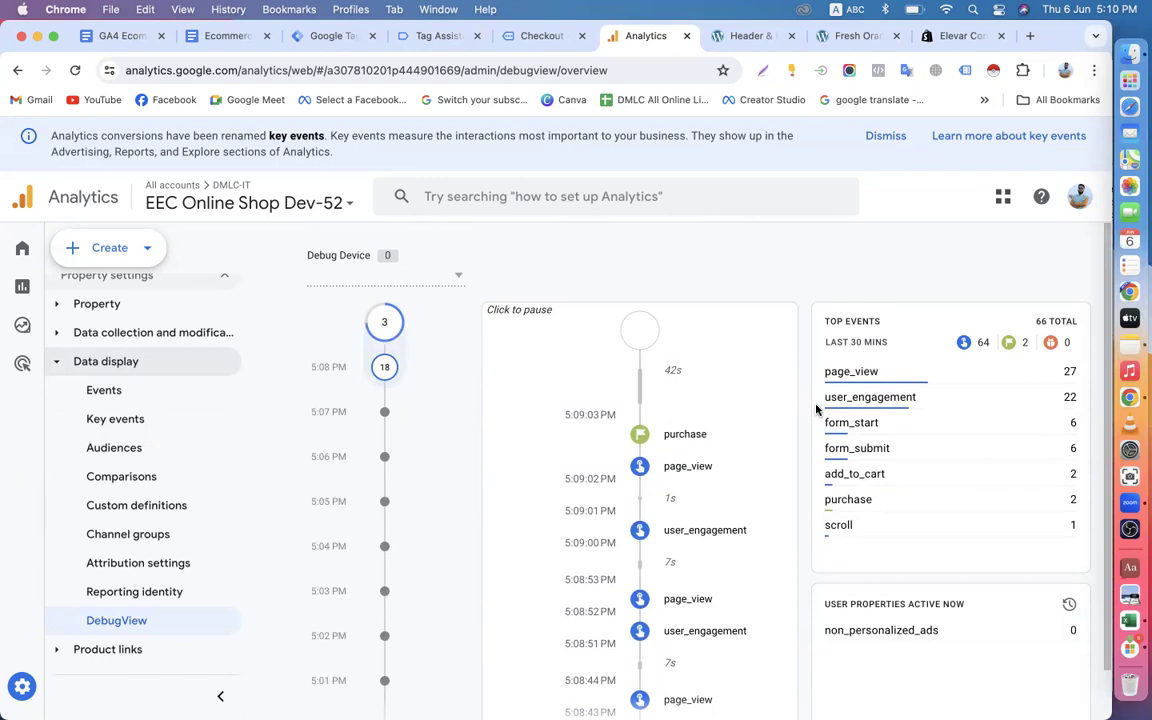
{"action": "scroll", "coordinate": [811, 505], "scroll_direction": "down", "scroll_amount": 2}
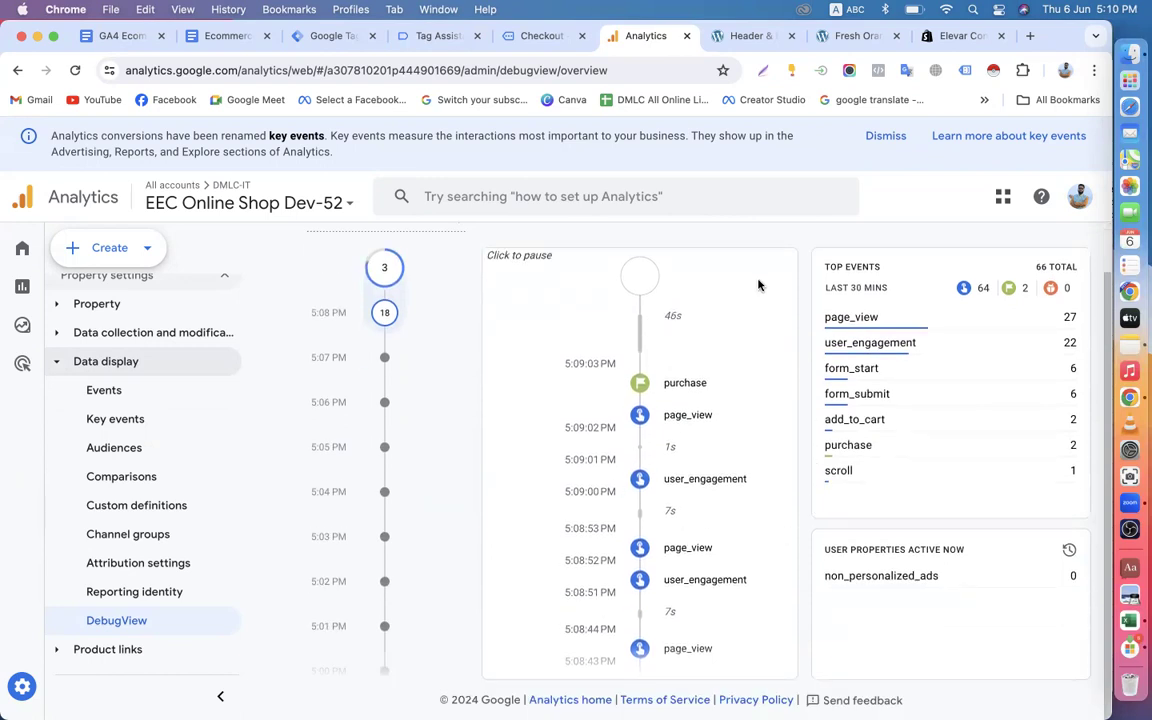
{"action": "scroll", "coordinate": [784, 548], "scroll_direction": "down", "scroll_amount": 5}
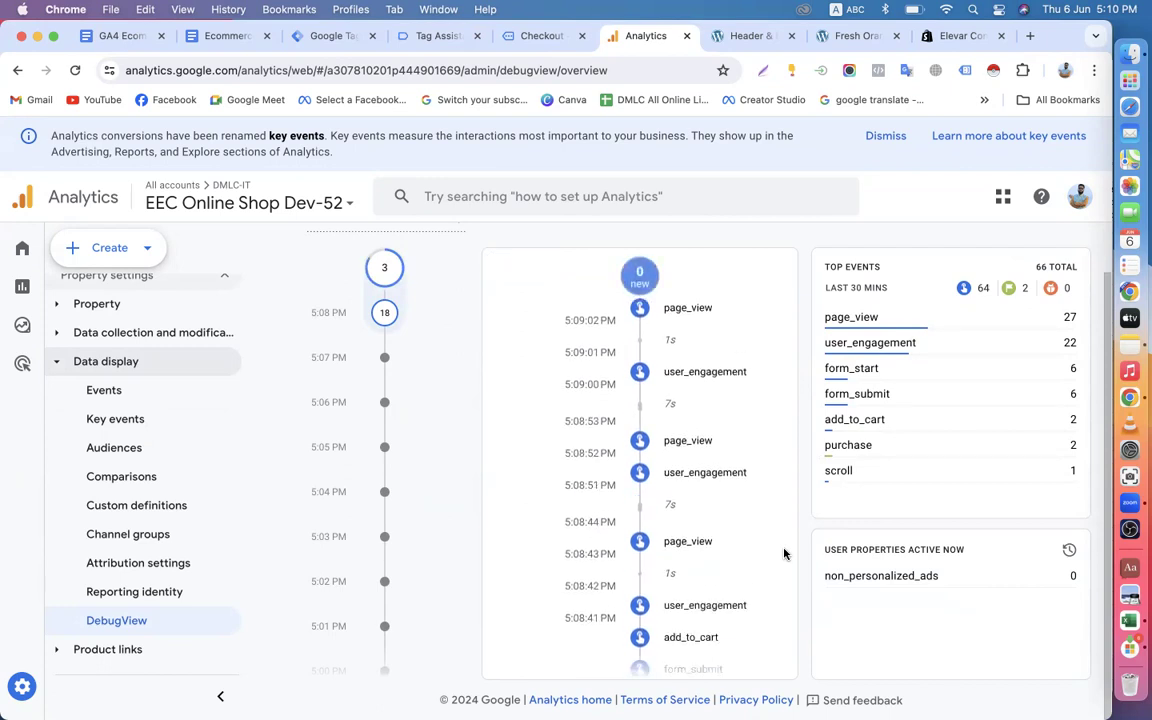
{"action": "scroll", "coordinate": [784, 553], "scroll_direction": "down", "scroll_amount": 2}
{"action": "scroll", "coordinate": [735, 555], "scroll_direction": "down", "scroll_amount": 10}
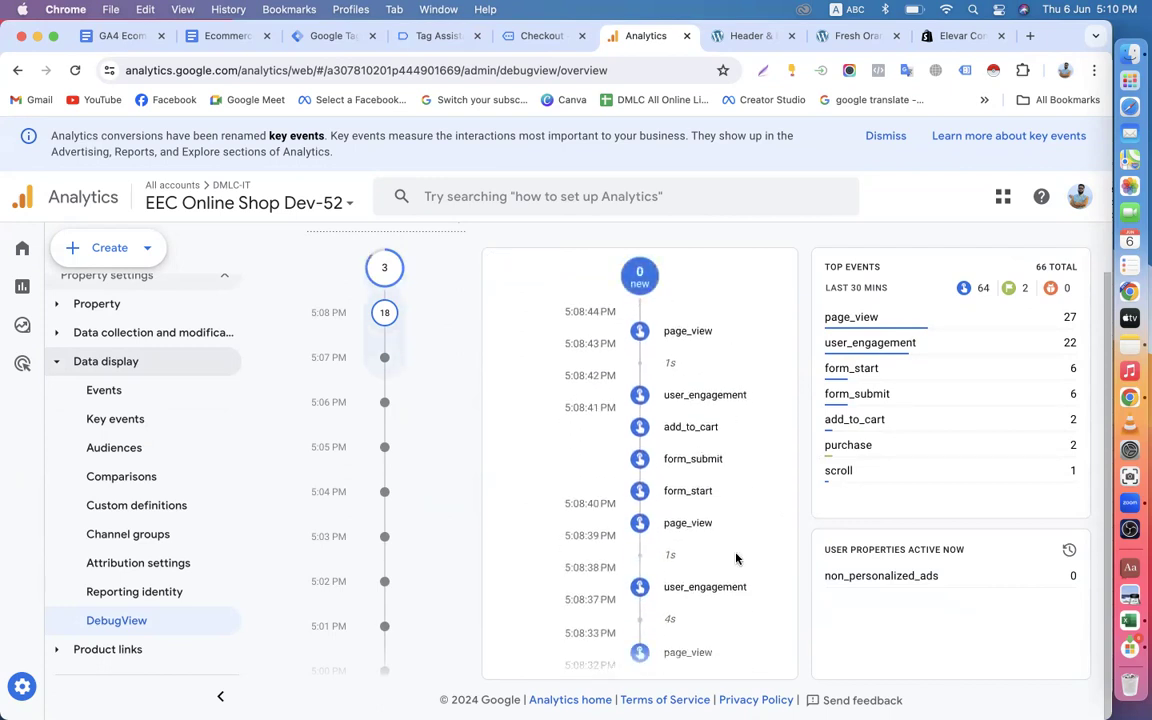
{"action": "scroll", "coordinate": [735, 555], "scroll_direction": "up", "scroll_amount": 5}
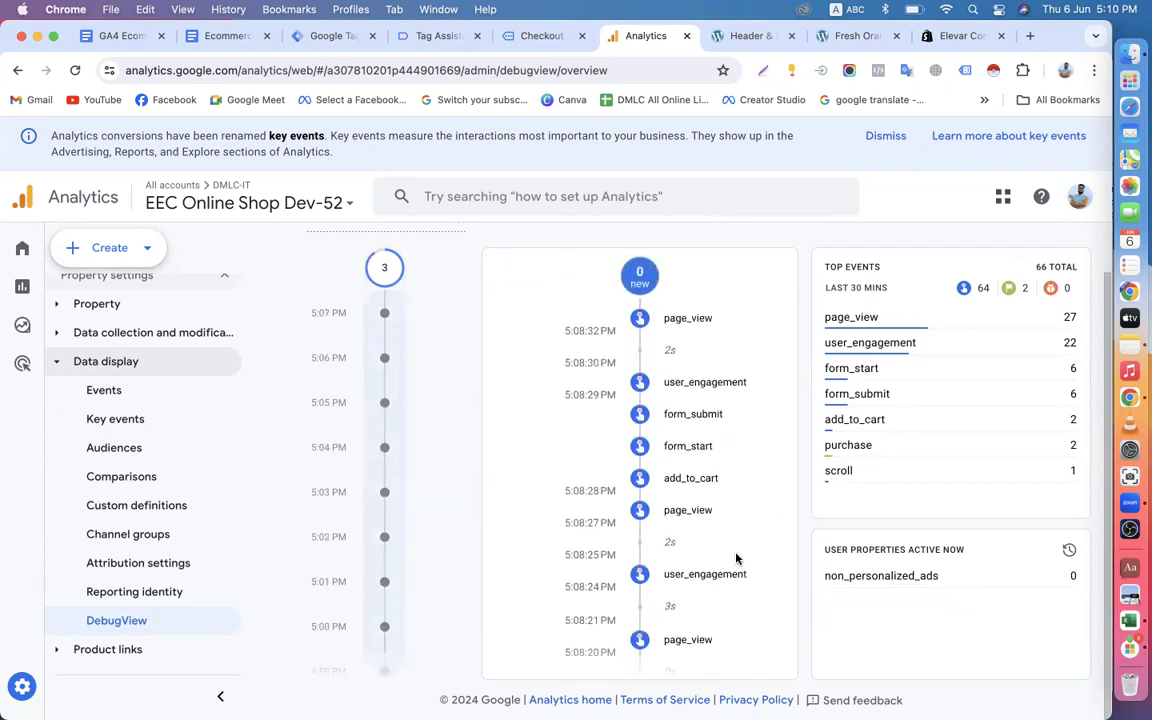
{"action": "scroll", "coordinate": [702, 578], "scroll_direction": "down", "scroll_amount": 1}
{"action": "scroll", "coordinate": [702, 578], "scroll_direction": "up", "scroll_amount": 5}
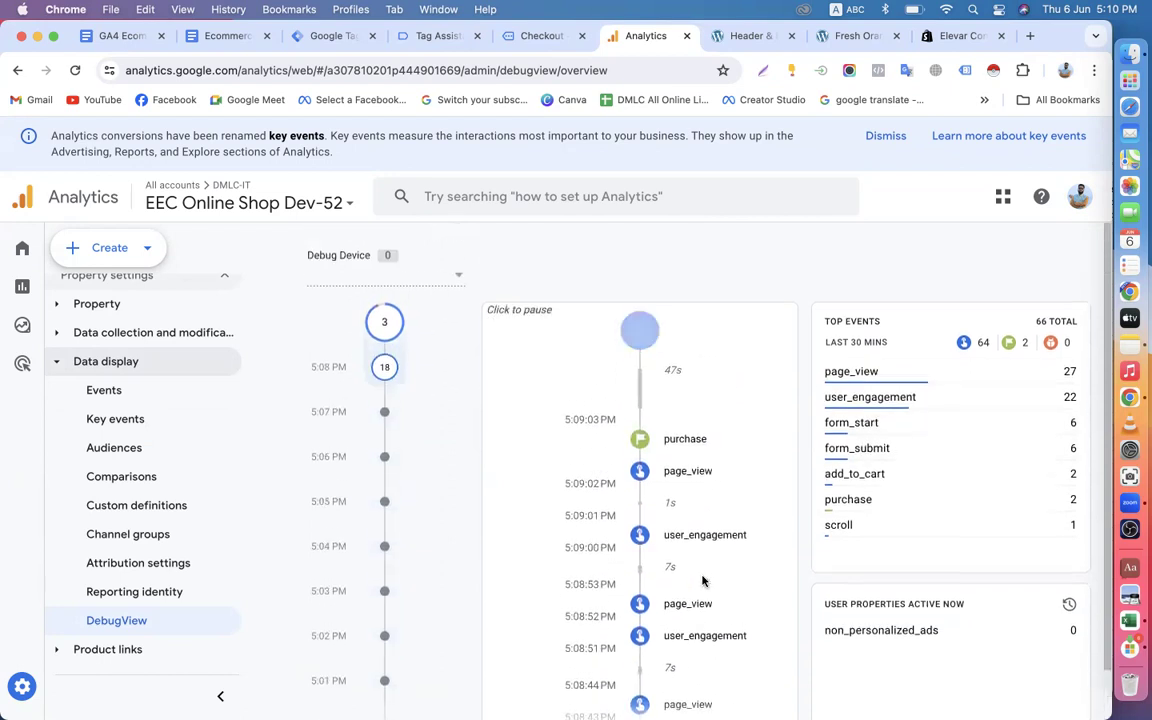
{"action": "scroll", "coordinate": [766, 494], "scroll_direction": "down", "scroll_amount": 2}
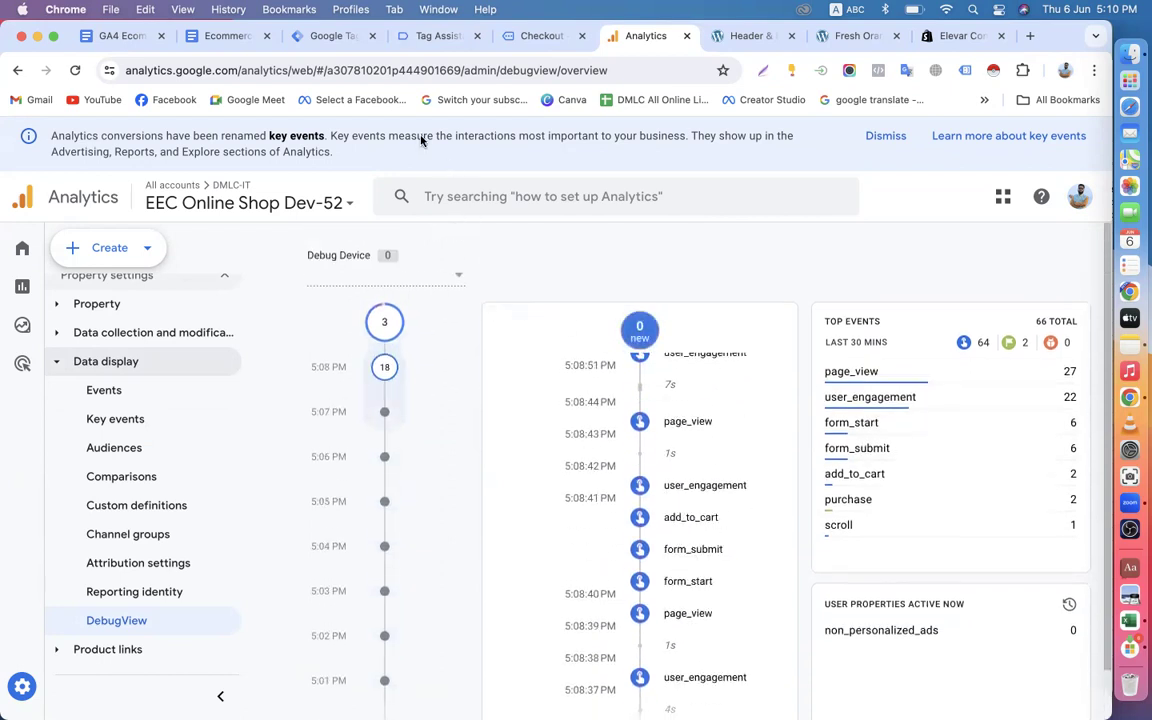
Return to the Tag Manager workspace and open its list of triggers.
{"action": "left_click", "coordinate": [334, 38]}
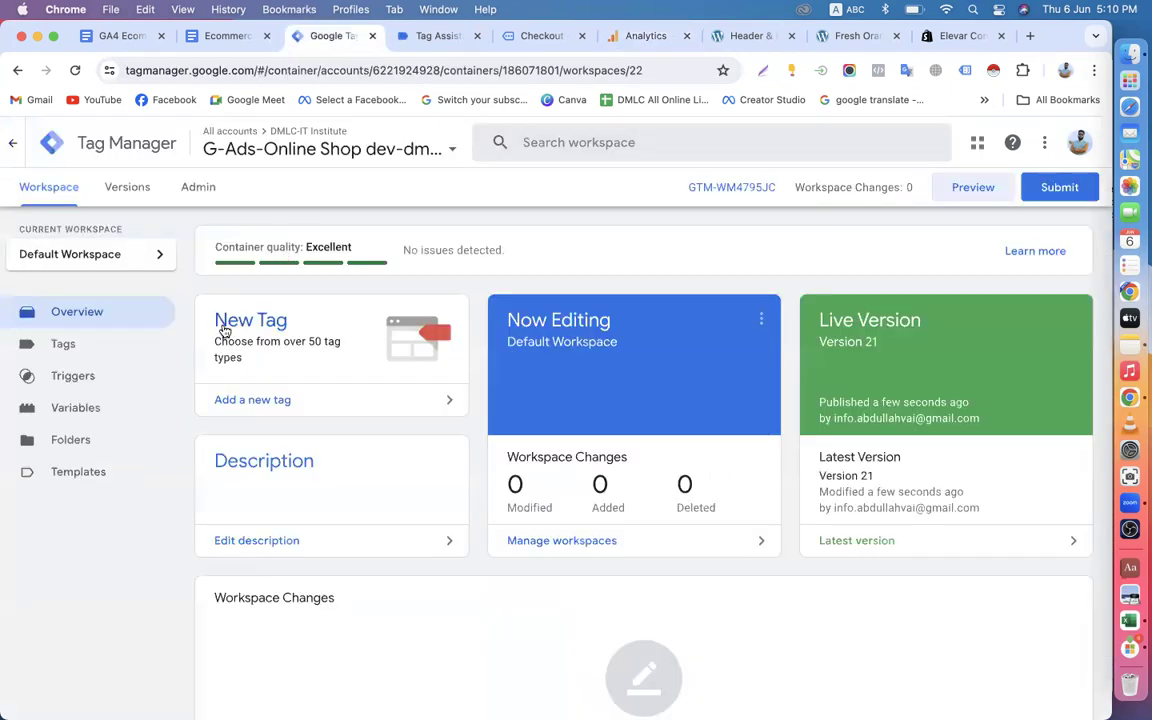
{"action": "left_click", "coordinate": [430, 37]}
{"action": "left_click", "coordinate": [295, 37]}
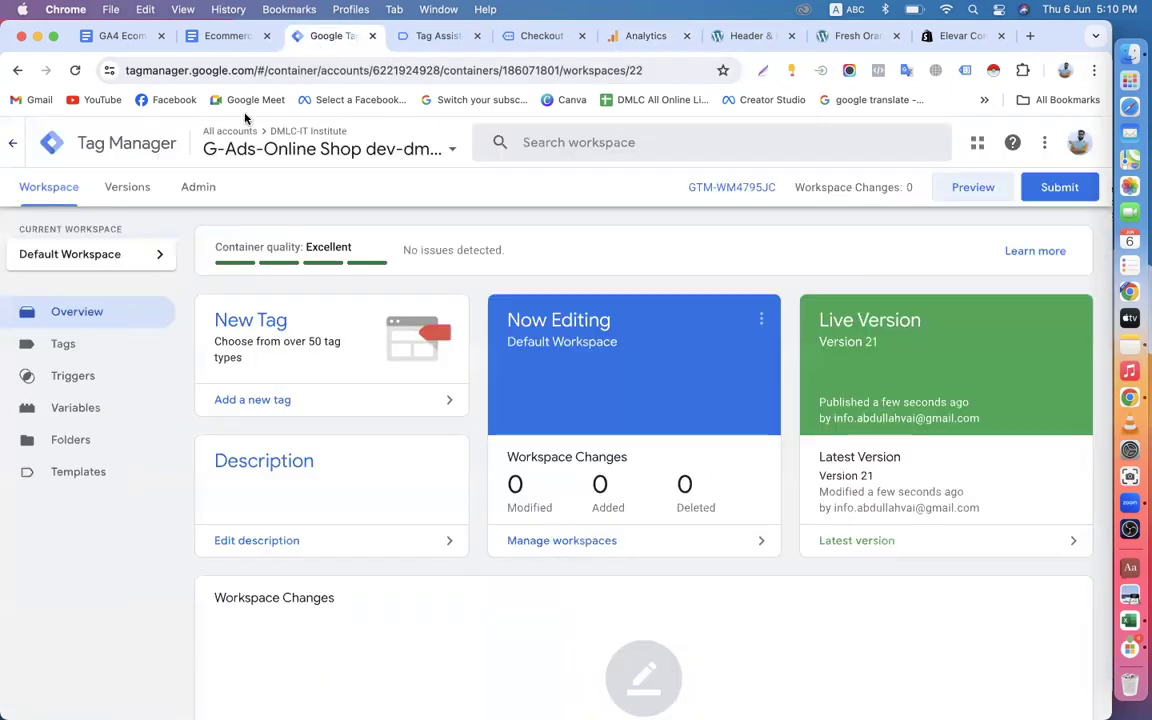
{"action": "left_click", "coordinate": [80, 344]}
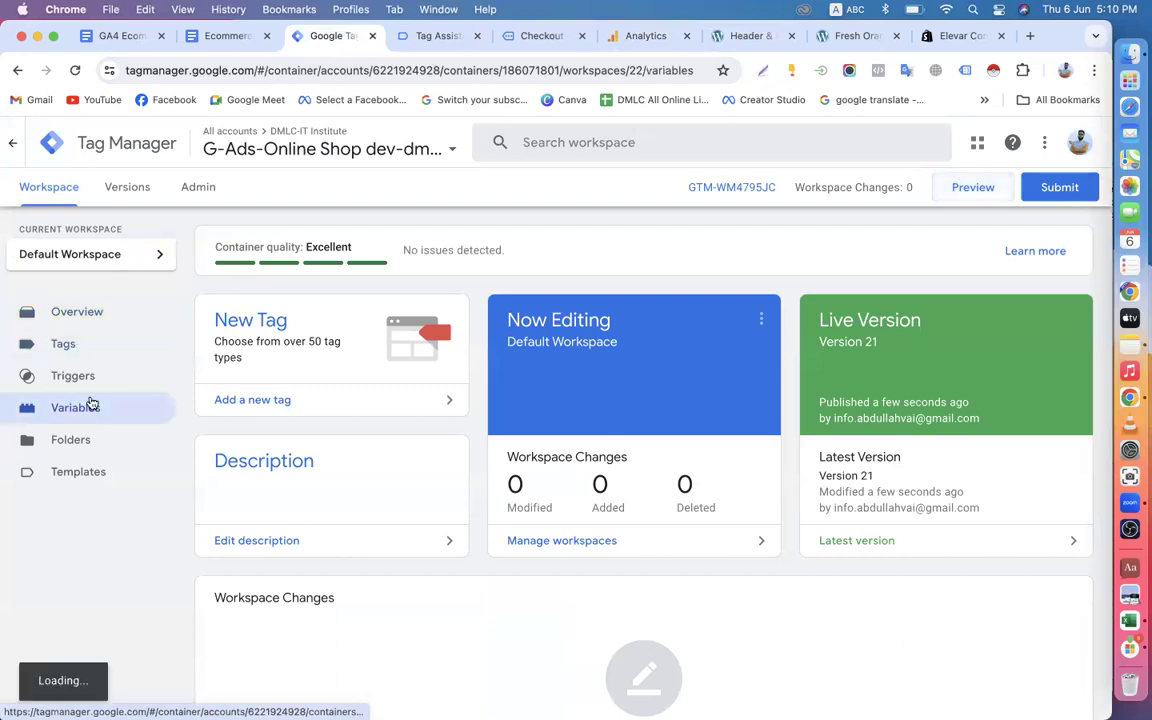
{"action": "left_click", "coordinate": [86, 380]}
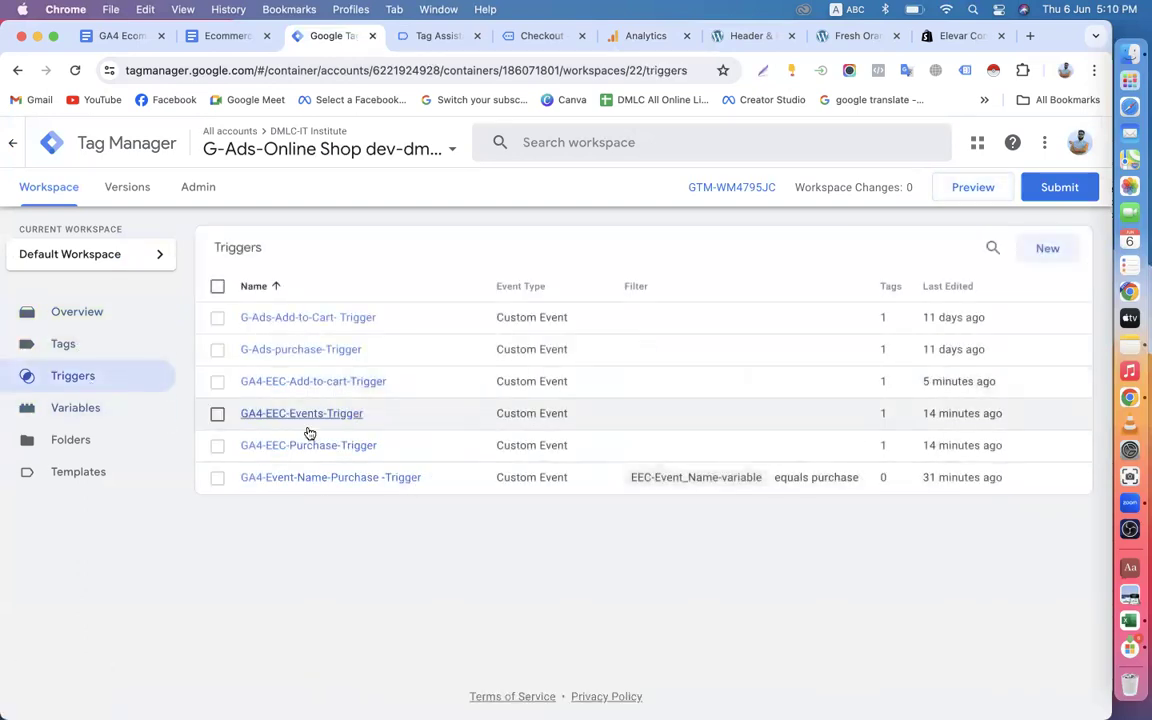
Try to delete the GA4-EEC-Events-Trigger, then dismiss the deletion report.
{"action": "left_click", "coordinate": [218, 415]}
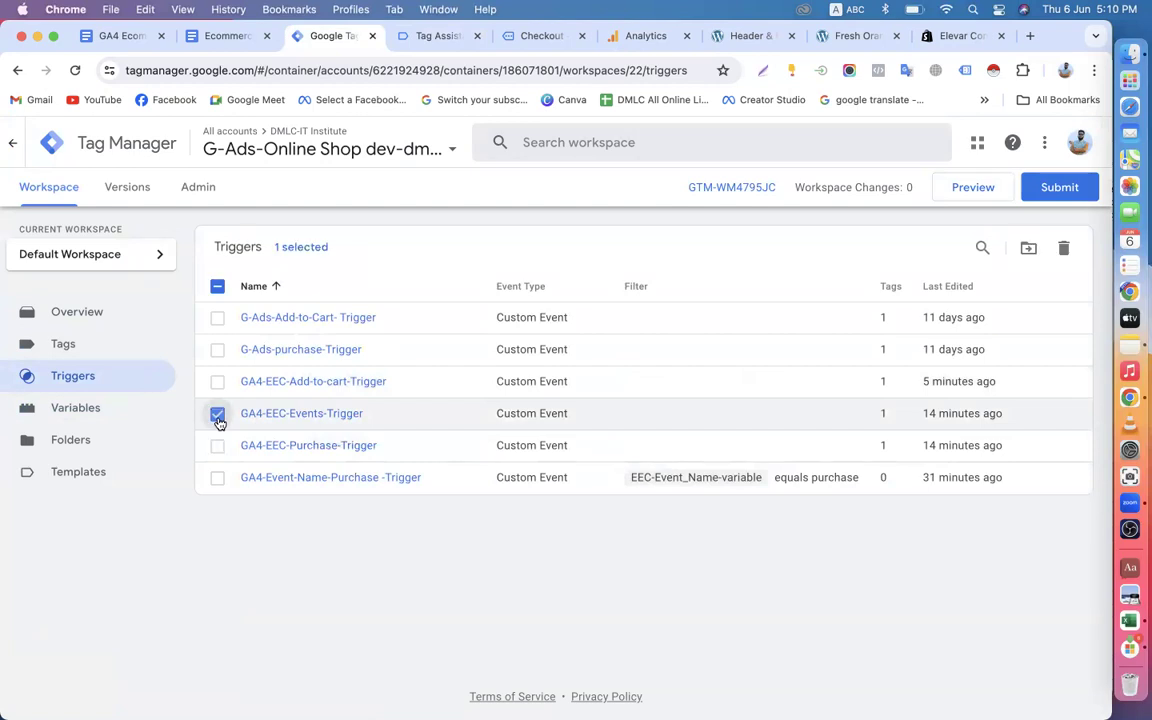
{"action": "left_click", "coordinate": [1065, 250]}
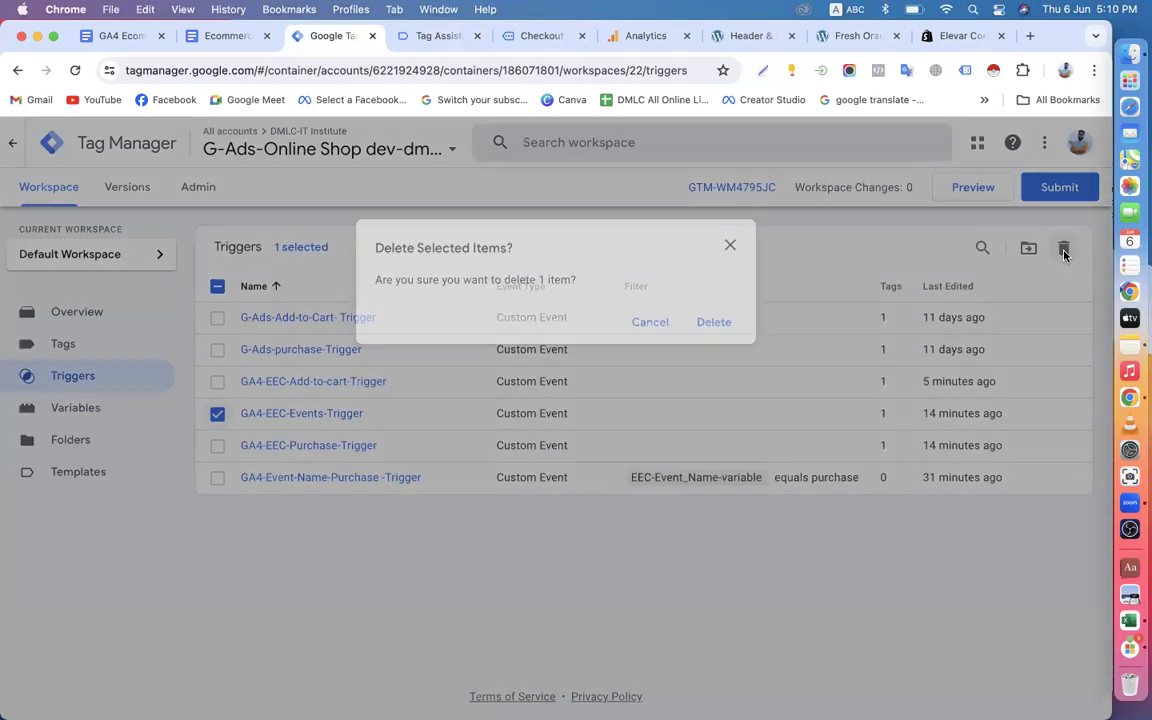
{"action": "left_click", "coordinate": [725, 325]}
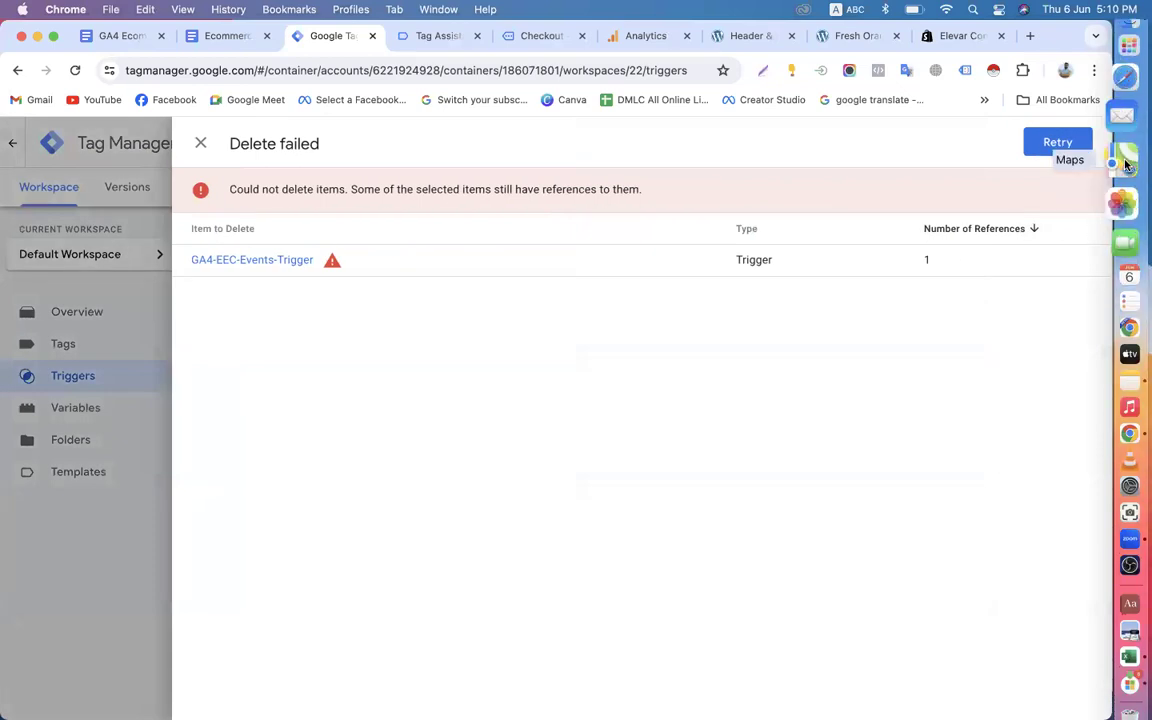
{"action": "left_click", "coordinate": [198, 146]}
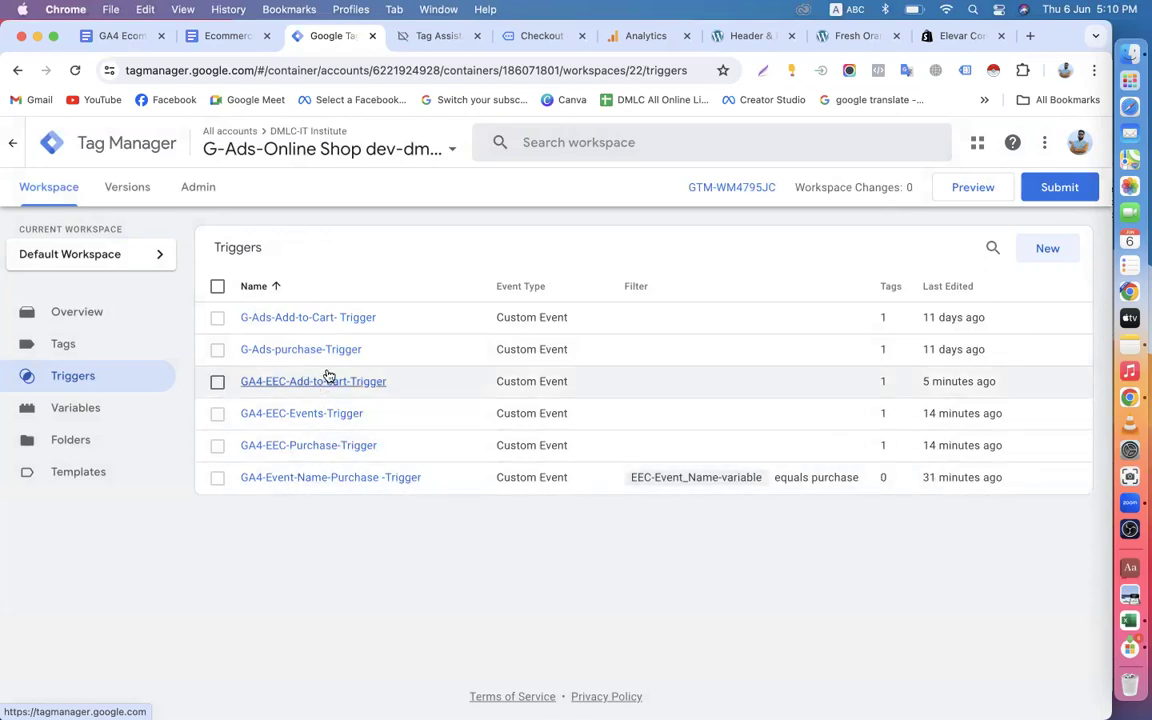
Look through the Tag Manager workspace's variables, folders, templates and tags.
{"action": "left_click", "coordinate": [113, 414]}
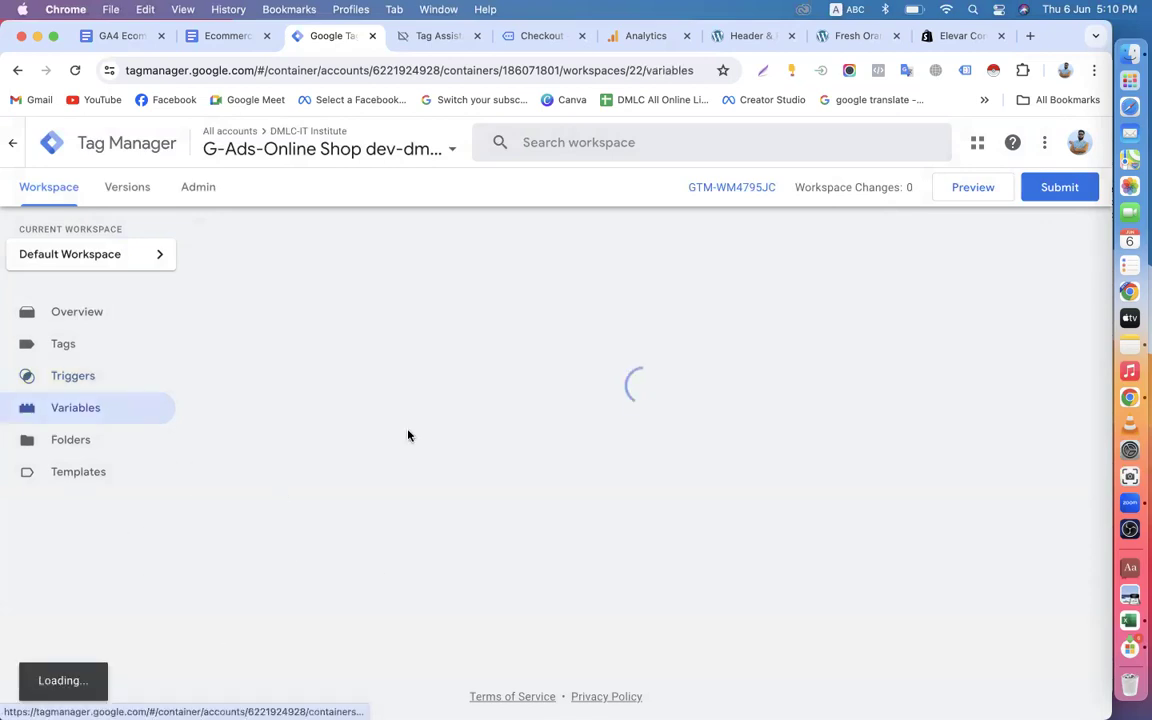
{"action": "left_click", "coordinate": [88, 449]}
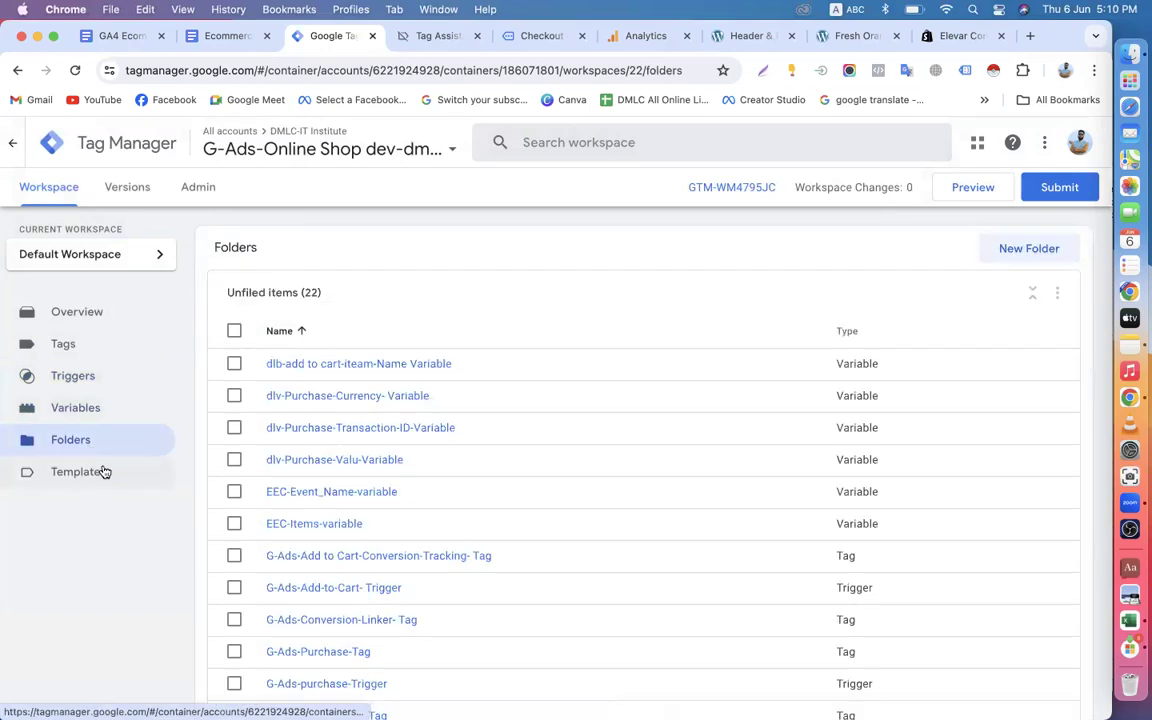
{"action": "scroll", "coordinate": [339, 511], "scroll_direction": "down", "scroll_amount": 5}
{"action": "scroll", "coordinate": [339, 511], "scroll_direction": "up", "scroll_amount": 5}
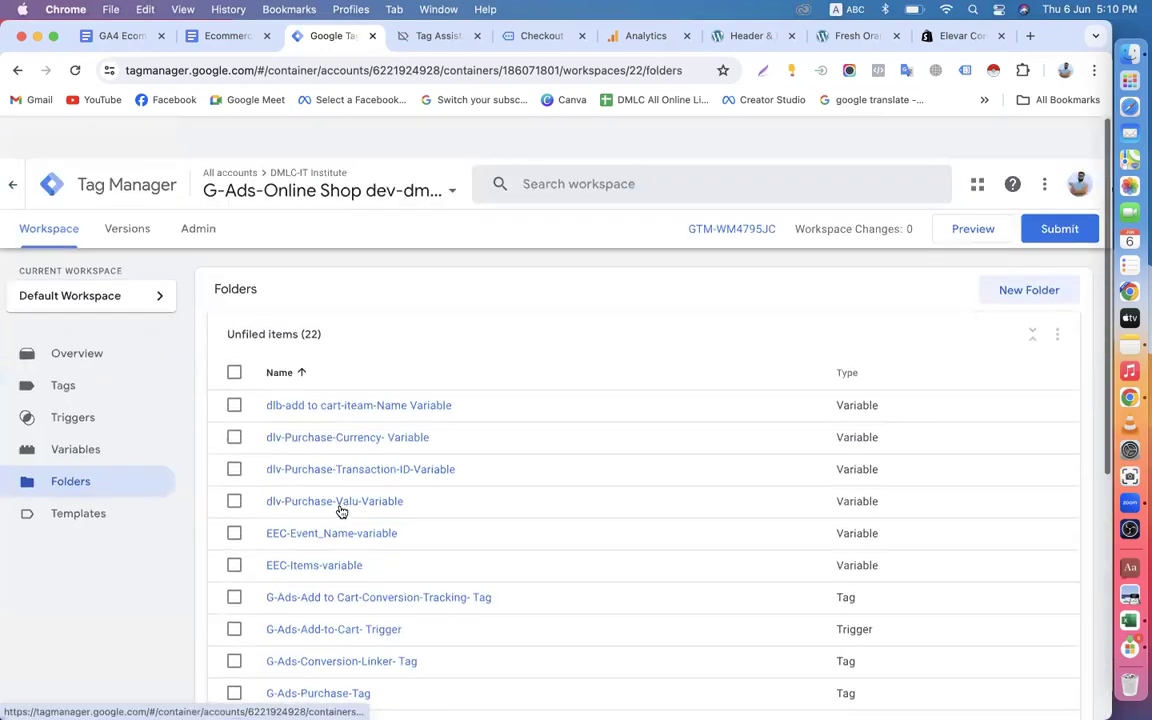
{"action": "left_click", "coordinate": [103, 474]}
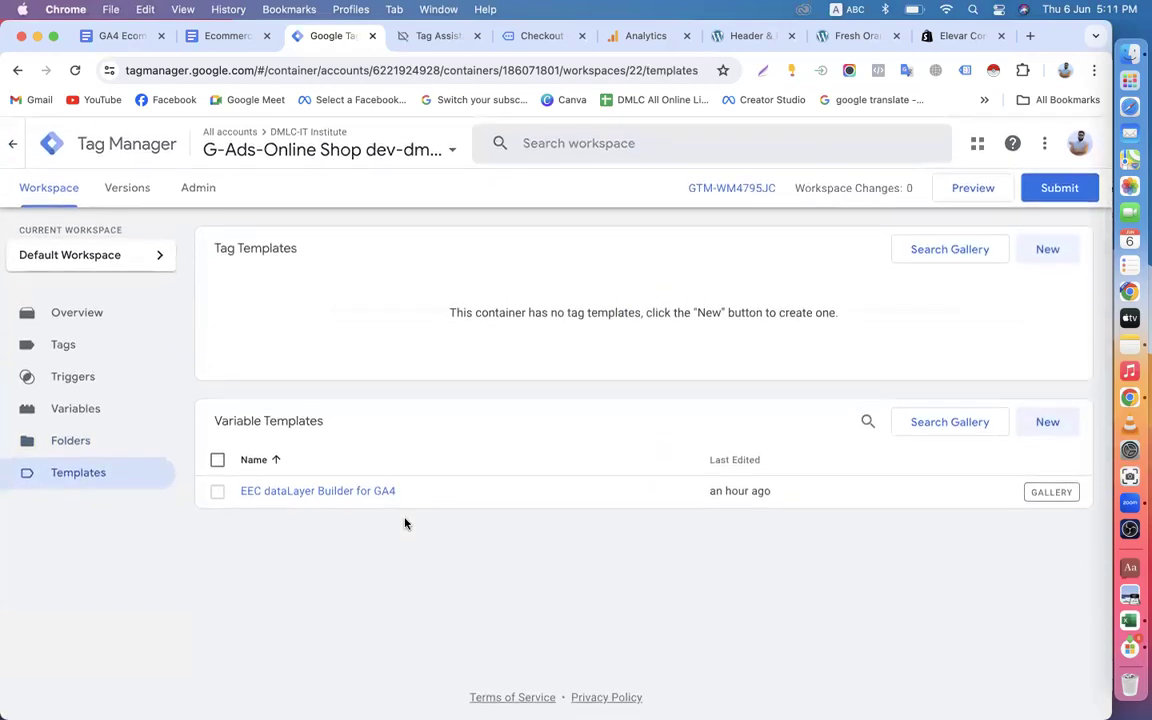
{"action": "left_click", "coordinate": [81, 344]}
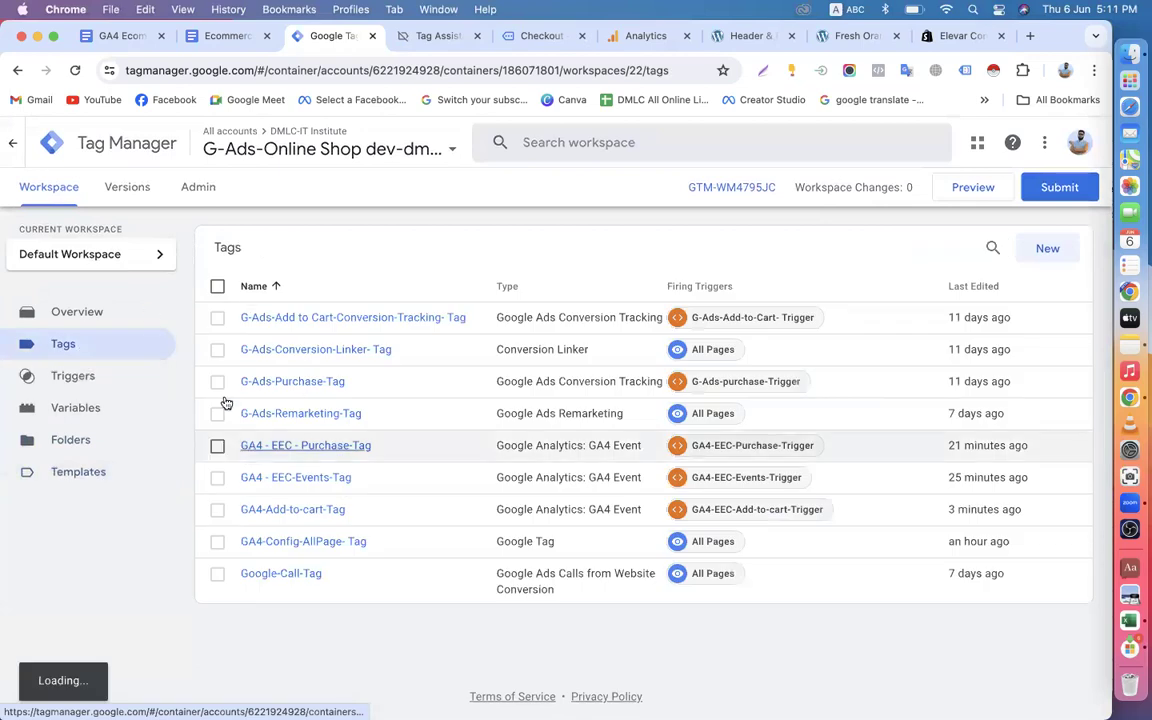
Consult the trigger section of the Ecommerce Tracking in GA4 via GTM document, and review the hits sent in the Tag Assistant summary.
{"action": "left_click", "coordinate": [228, 36]}
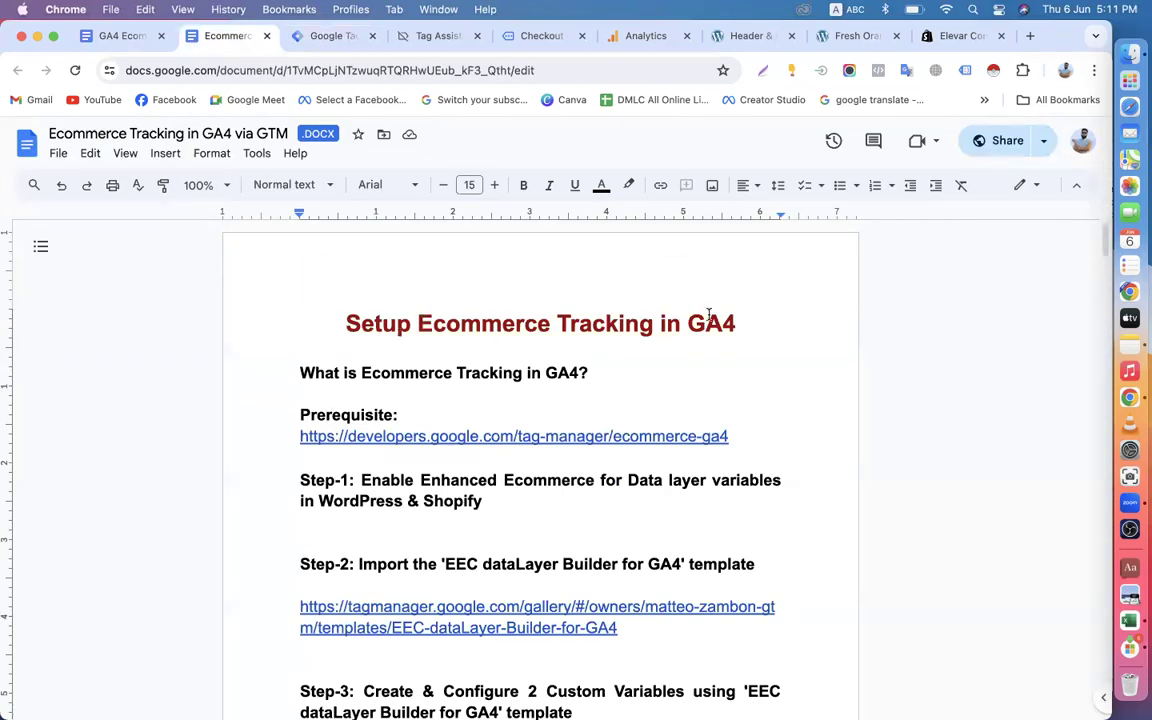
{"action": "scroll", "coordinate": [755, 342], "scroll_direction": "down", "scroll_amount": 10}
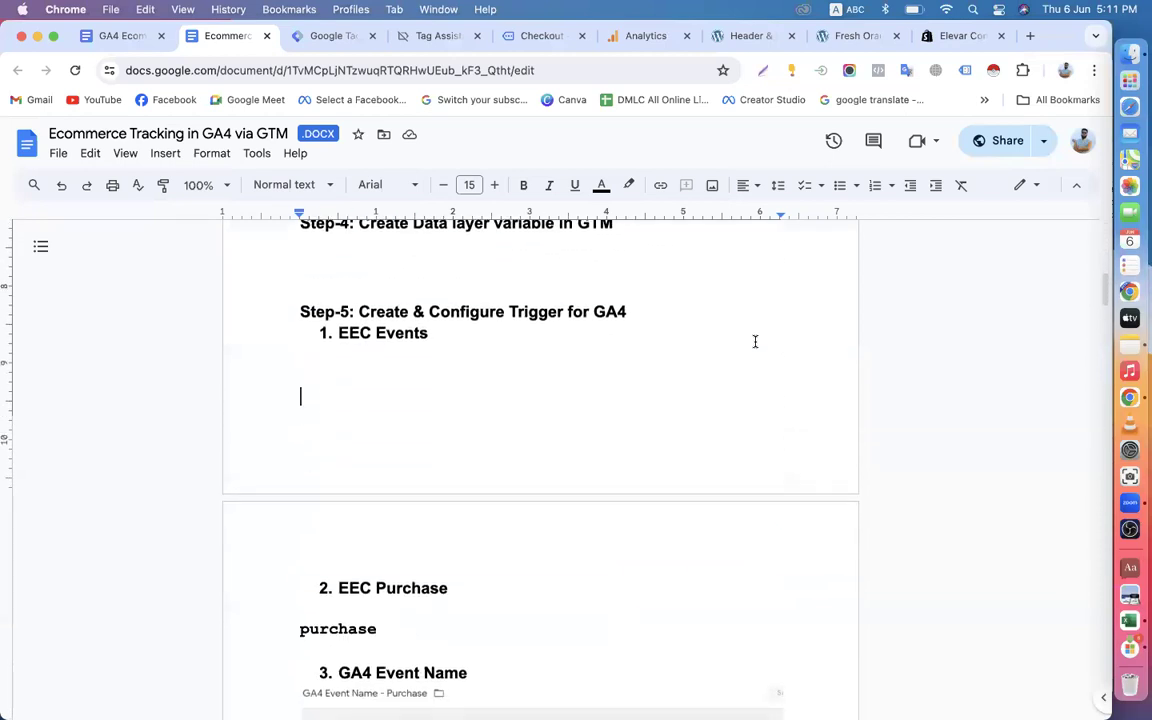
{"action": "left_click", "coordinate": [437, 36]}
{"action": "scroll", "coordinate": [470, 360], "scroll_direction": "down", "scroll_amount": 6}
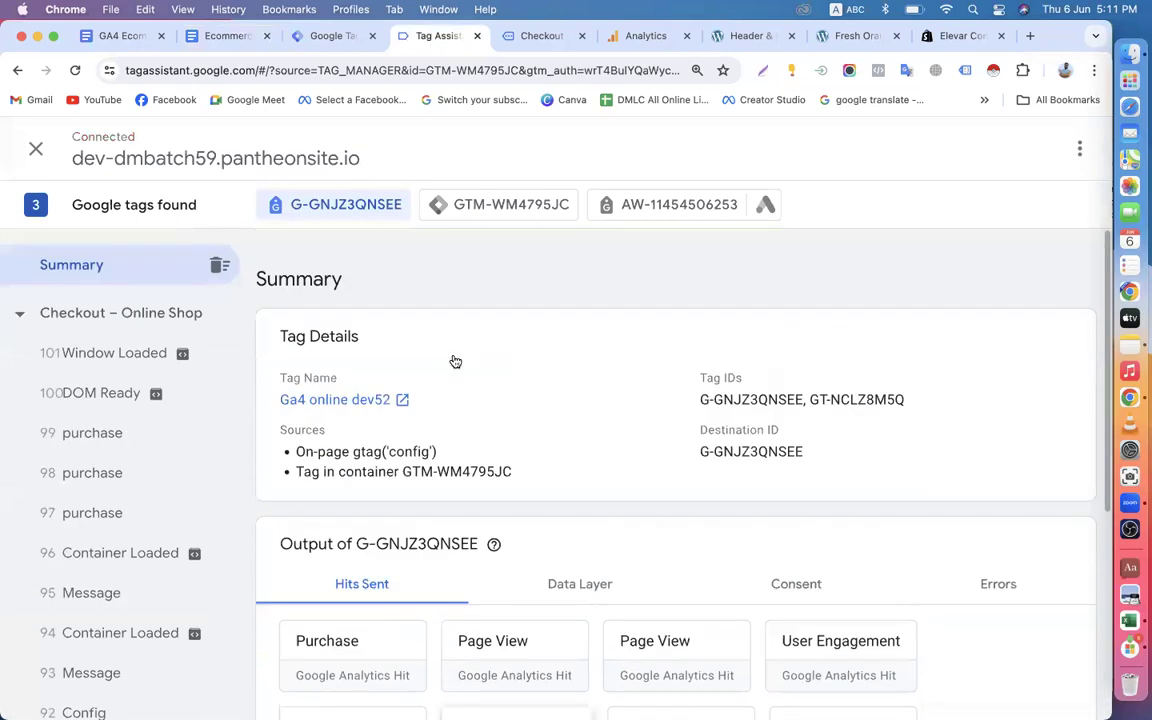
{"action": "scroll", "coordinate": [452, 355], "scroll_direction": "down", "scroll_amount": 6}
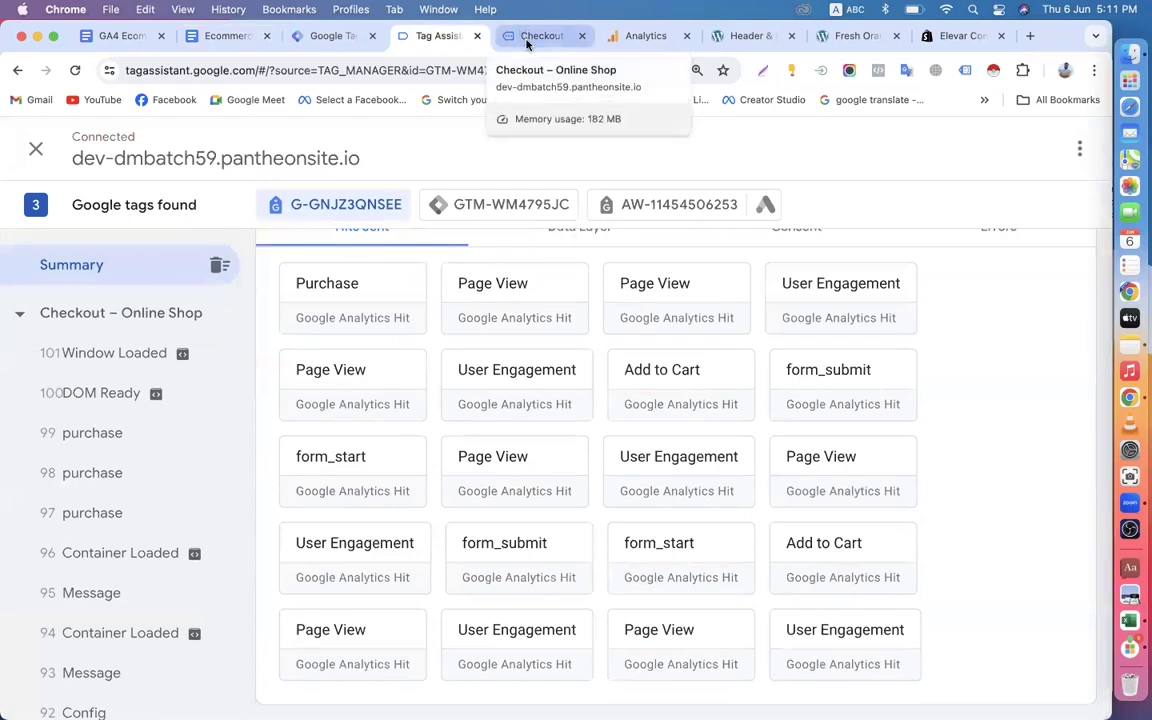
Inspect the checkout page's add_shipping_info and begin_checkout events in Tag Assistant, including the data layer values of begin_checkout.
{"action": "scroll", "coordinate": [106, 486], "scroll_direction": "down", "scroll_amount": 3}
{"action": "scroll", "coordinate": [106, 486], "scroll_direction": "down", "scroll_amount": 2}
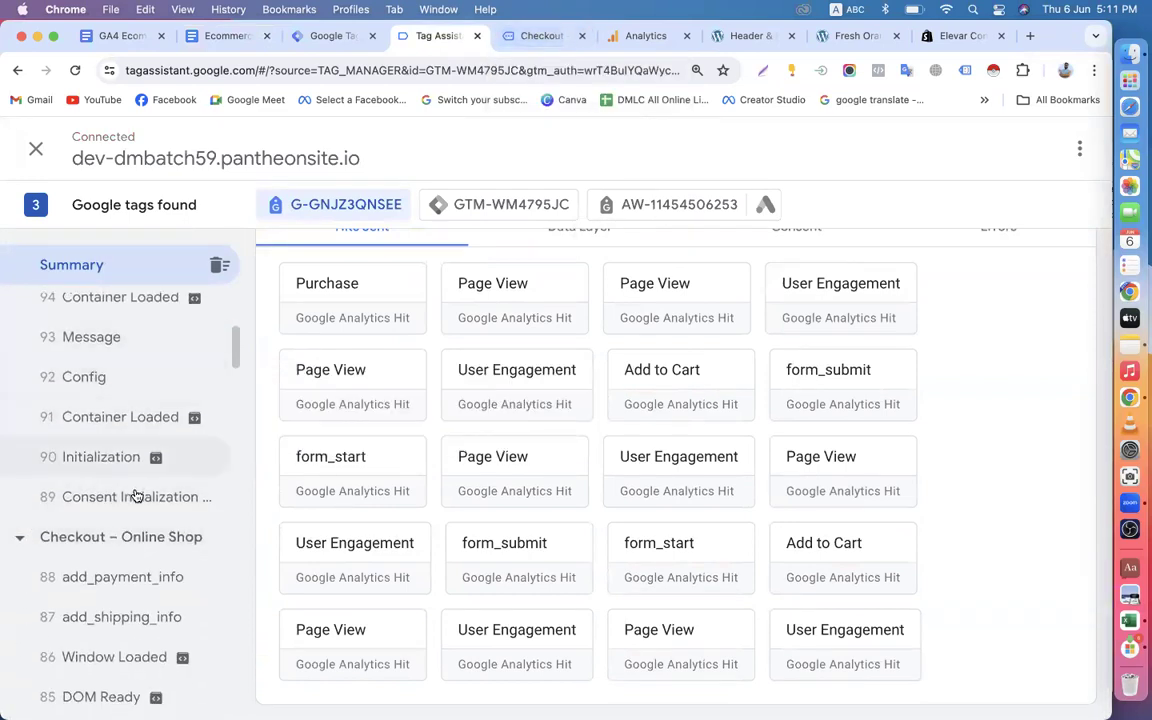
{"action": "scroll", "coordinate": [123, 496], "scroll_direction": "down", "scroll_amount": 4}
{"action": "left_click", "coordinate": [120, 416]}
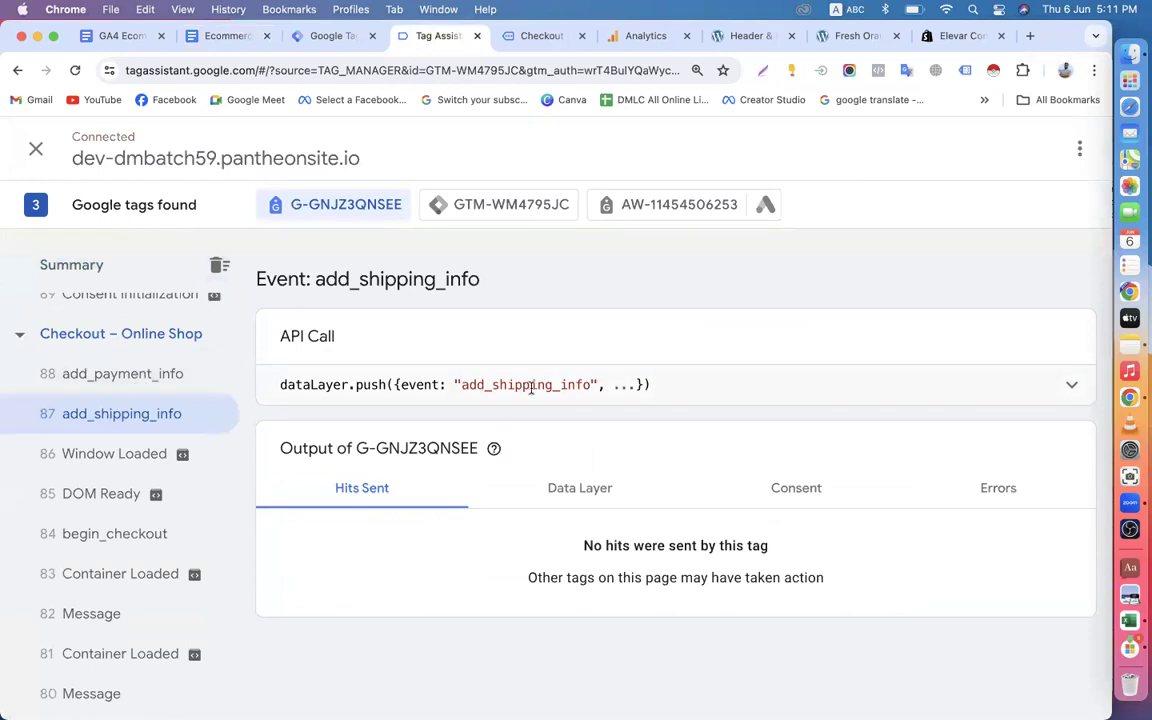
{"action": "left_click", "coordinate": [99, 530]}
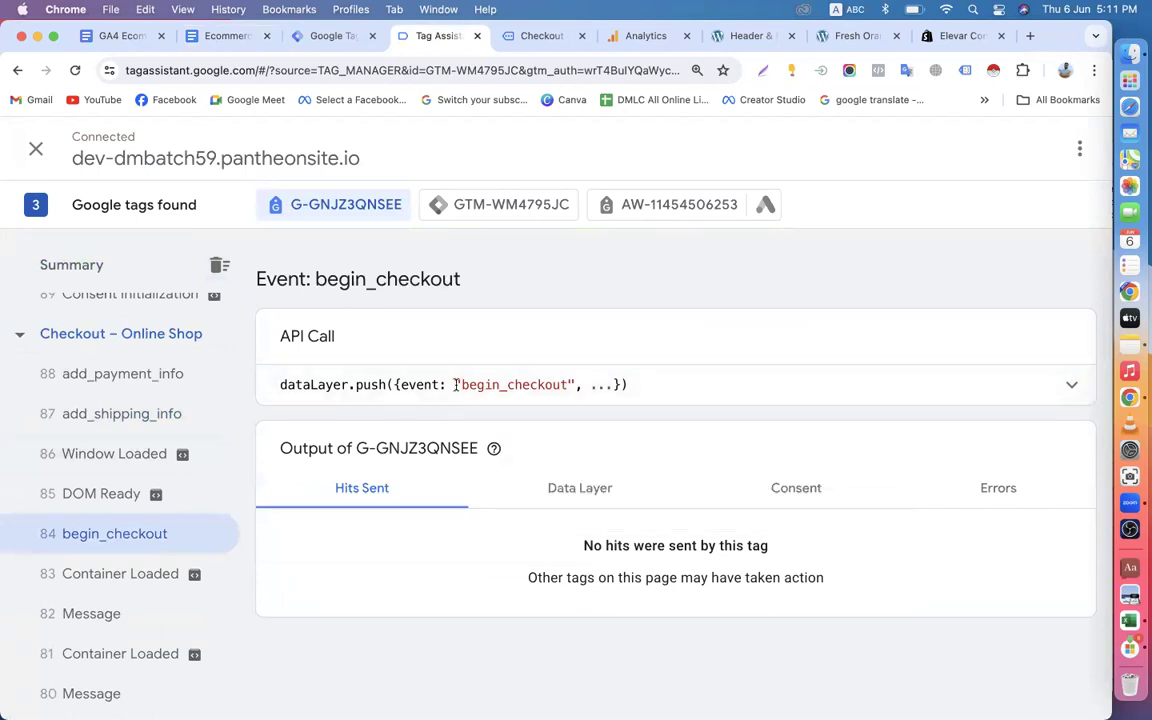
{"action": "left_click", "coordinate": [558, 487]}
{"action": "scroll", "coordinate": [558, 485], "scroll_direction": "down", "scroll_amount": 10}
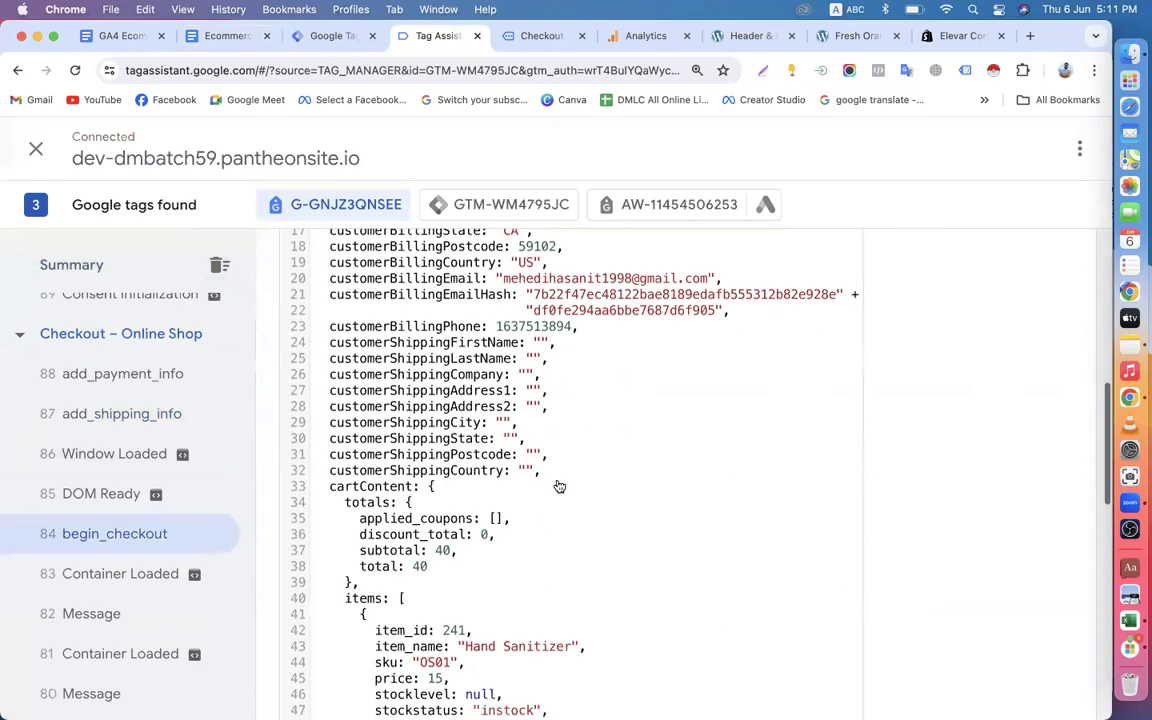
{"action": "scroll", "coordinate": [558, 479], "scroll_direction": "down", "scroll_amount": 10}
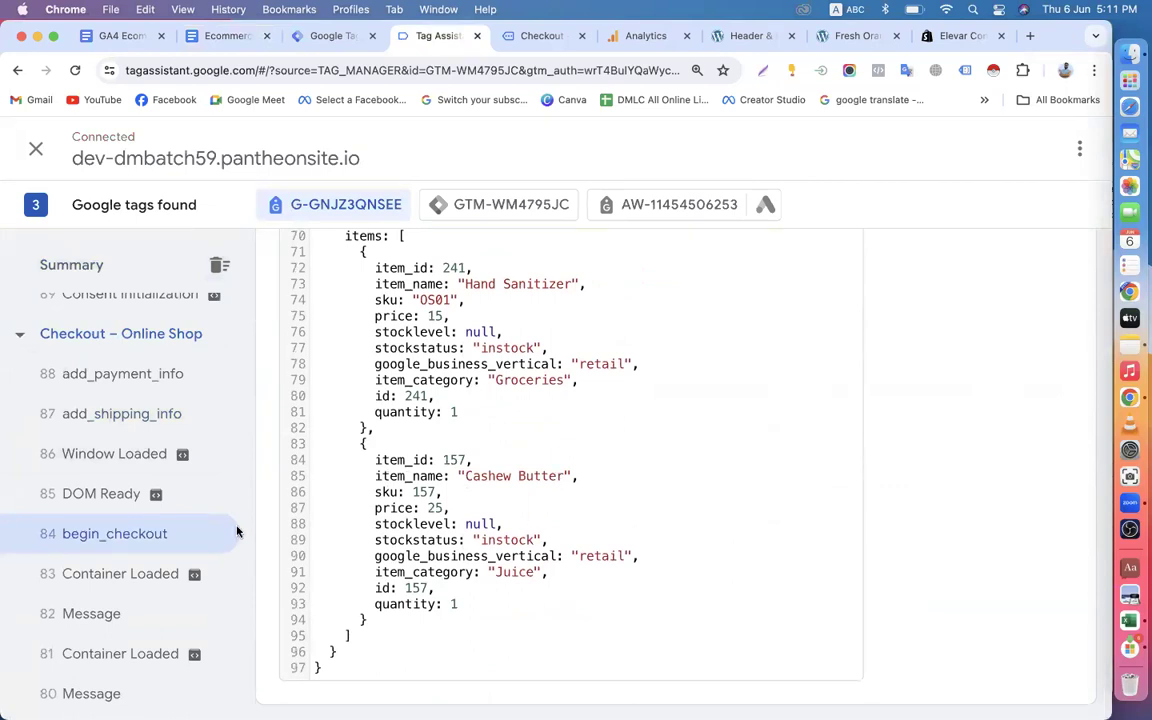
Inspect the purchase and add_to_cart events recorded on the Cashew Butter page in Tag Assistant.
{"action": "scroll", "coordinate": [133, 519], "scroll_direction": "down", "scroll_amount": 5}
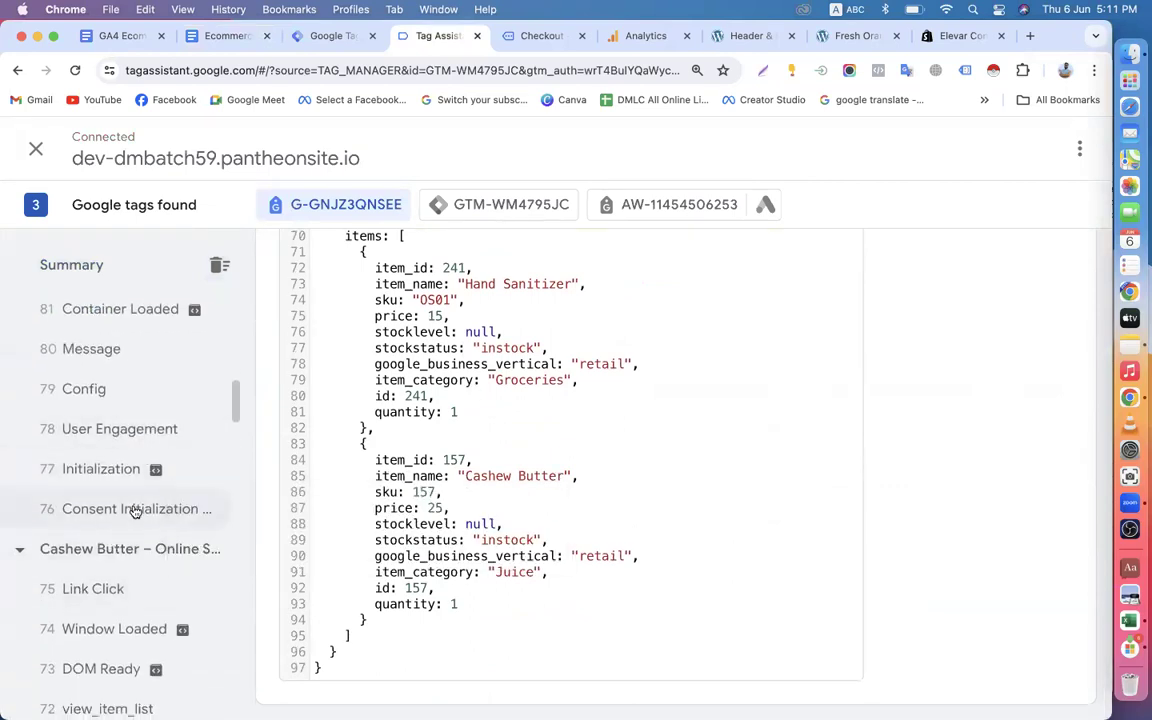
{"action": "scroll", "coordinate": [135, 512], "scroll_direction": "down", "scroll_amount": 10}
{"action": "scroll", "coordinate": [139, 494], "scroll_direction": "up", "scroll_amount": 5}
{"action": "scroll", "coordinate": [139, 494], "scroll_direction": "down", "scroll_amount": 6}
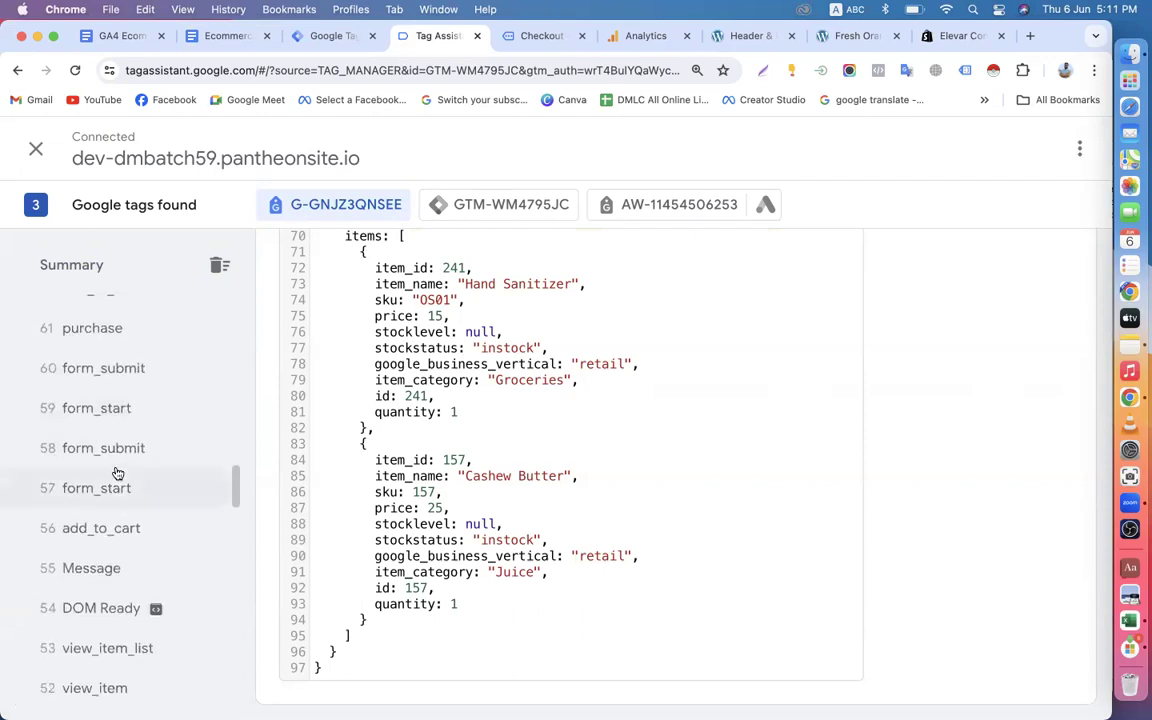
{"action": "scroll", "coordinate": [117, 473], "scroll_direction": "up", "scroll_amount": 2}
{"action": "left_click", "coordinate": [106, 420]}
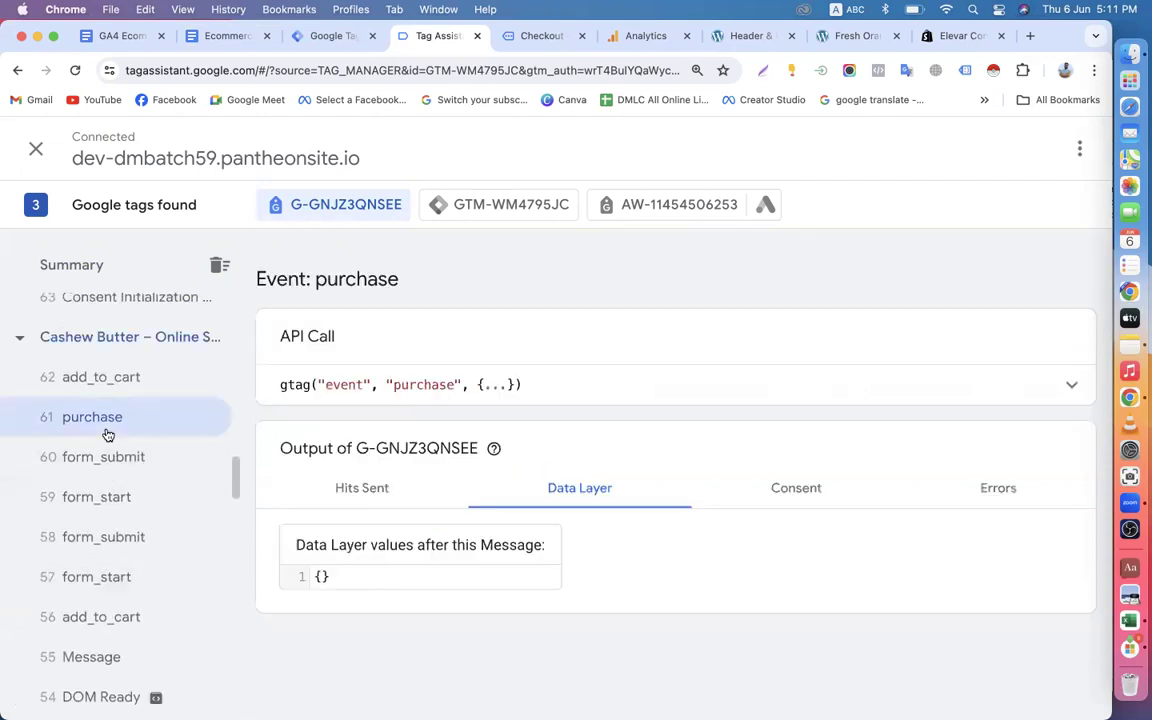
{"action": "left_click", "coordinate": [123, 391]}
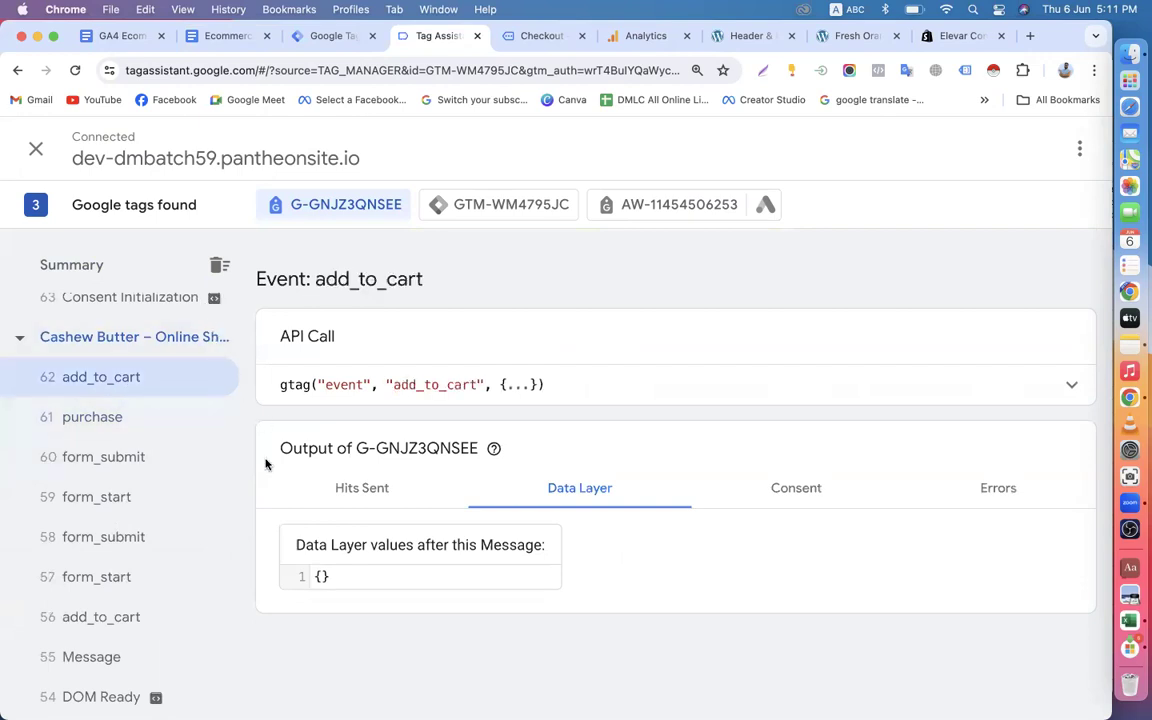
Check the data layer values of the Cashew Butter page's Link Click and Window Loaded events.
{"action": "scroll", "coordinate": [210, 528], "scroll_direction": "up", "scroll_amount": 10}
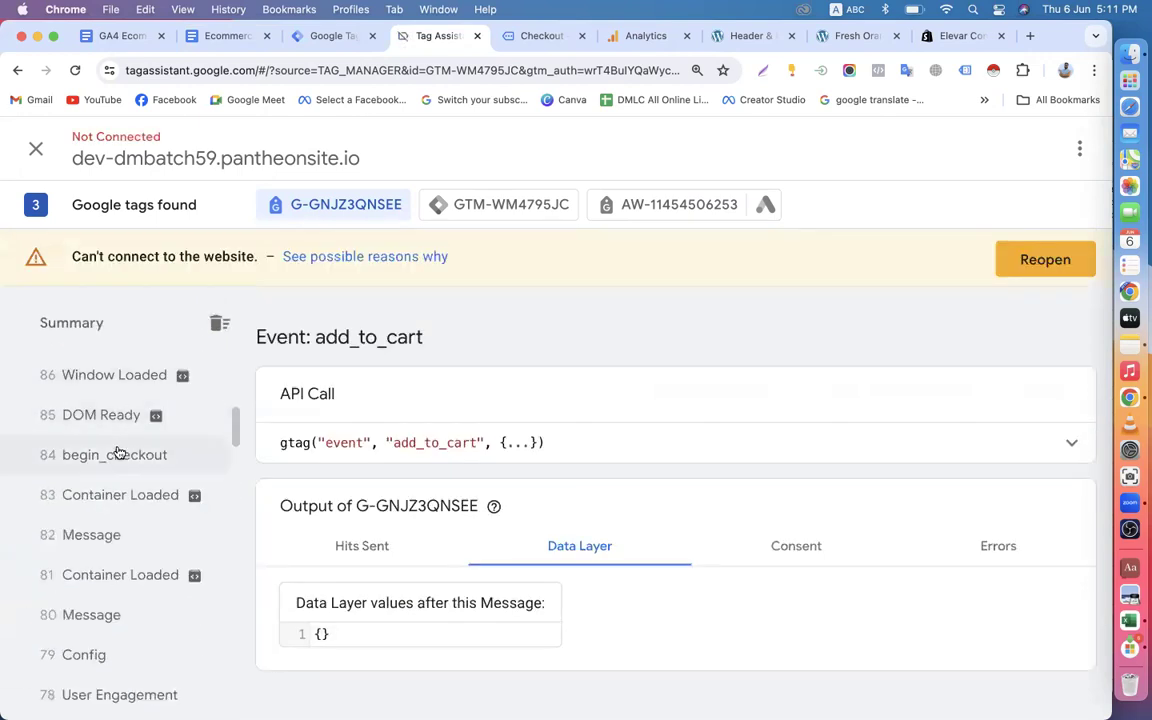
{"action": "scroll", "coordinate": [117, 454], "scroll_direction": "down", "scroll_amount": 5}
{"action": "left_click", "coordinate": [113, 465]}
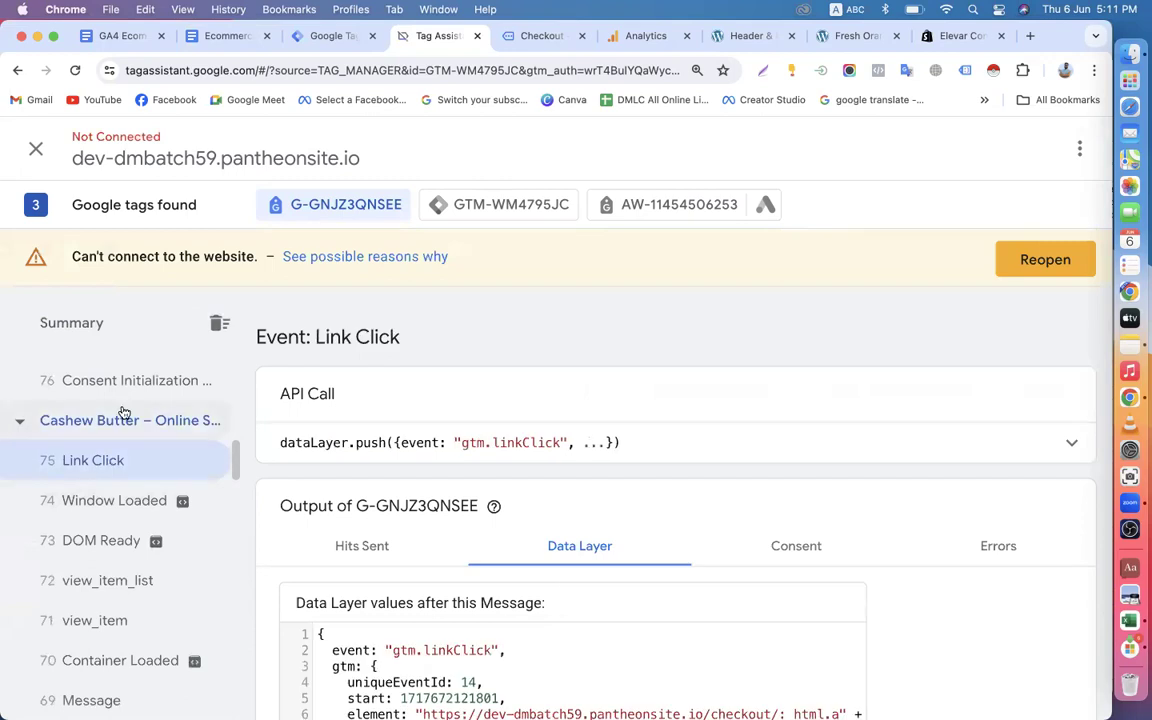
{"action": "left_click", "coordinate": [152, 496]}
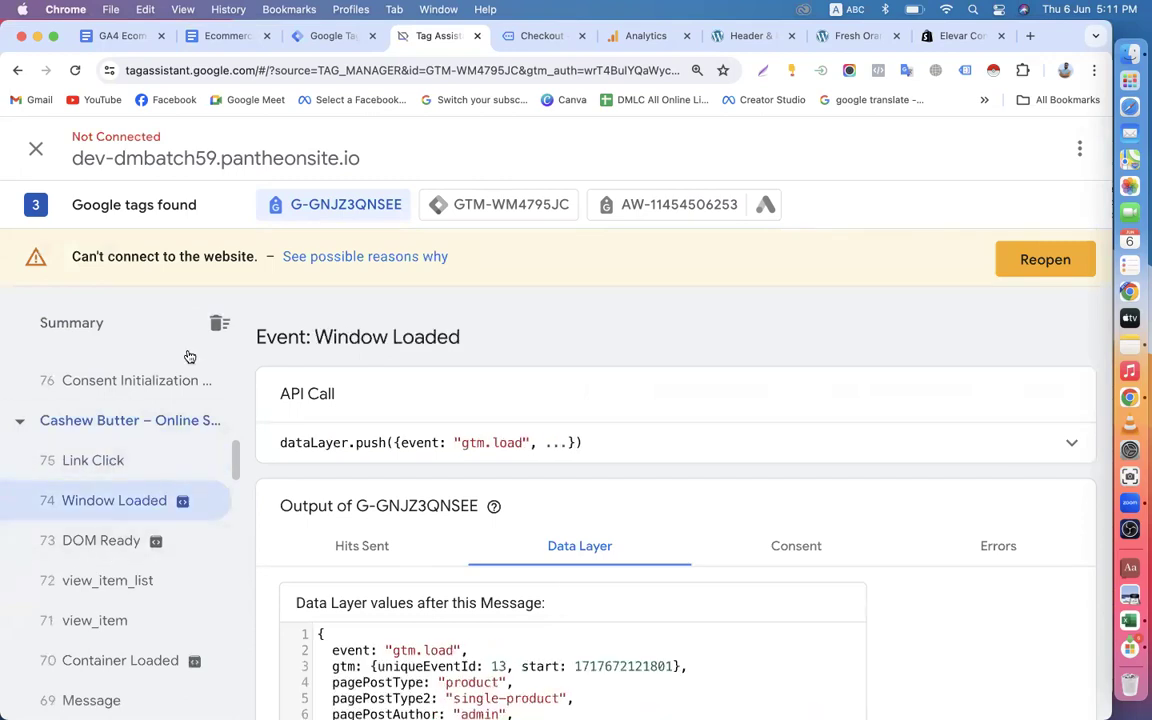
Review the Analytics DebugView event timeline, and return to Step-5 on triggers in the Ecommerce Tracking in GA4 via GTM document.
{"action": "left_click", "coordinate": [642, 36]}
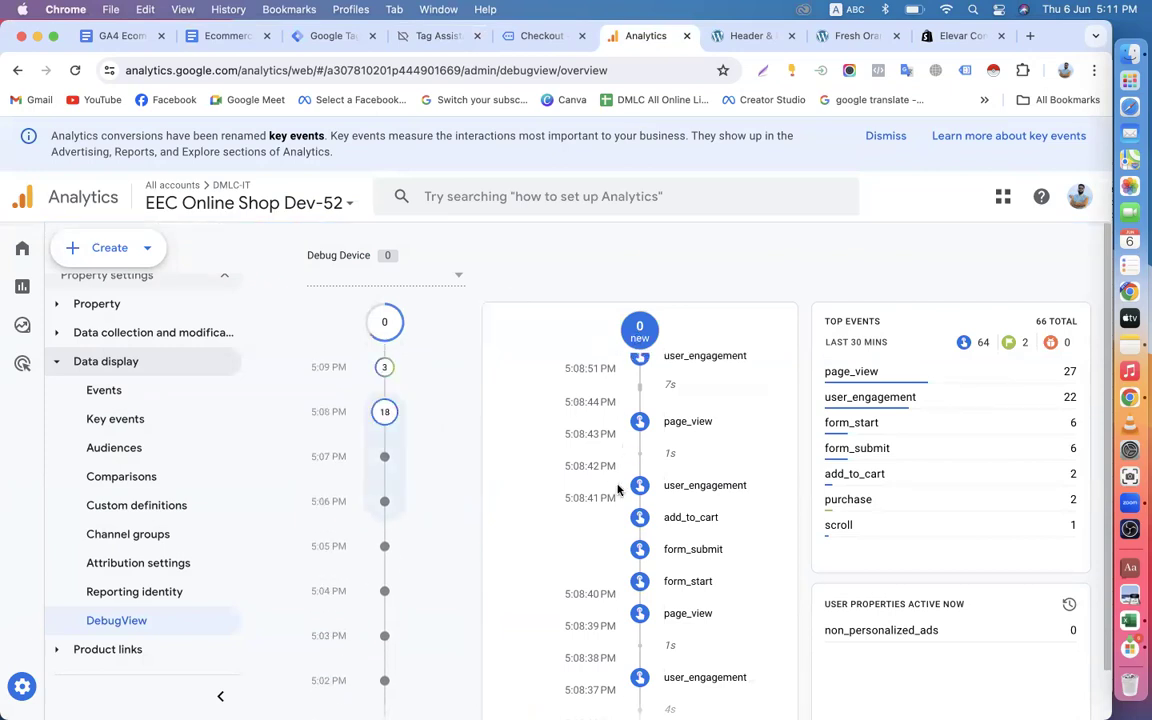
{"action": "scroll", "coordinate": [381, 499], "scroll_direction": "down", "scroll_amount": 5}
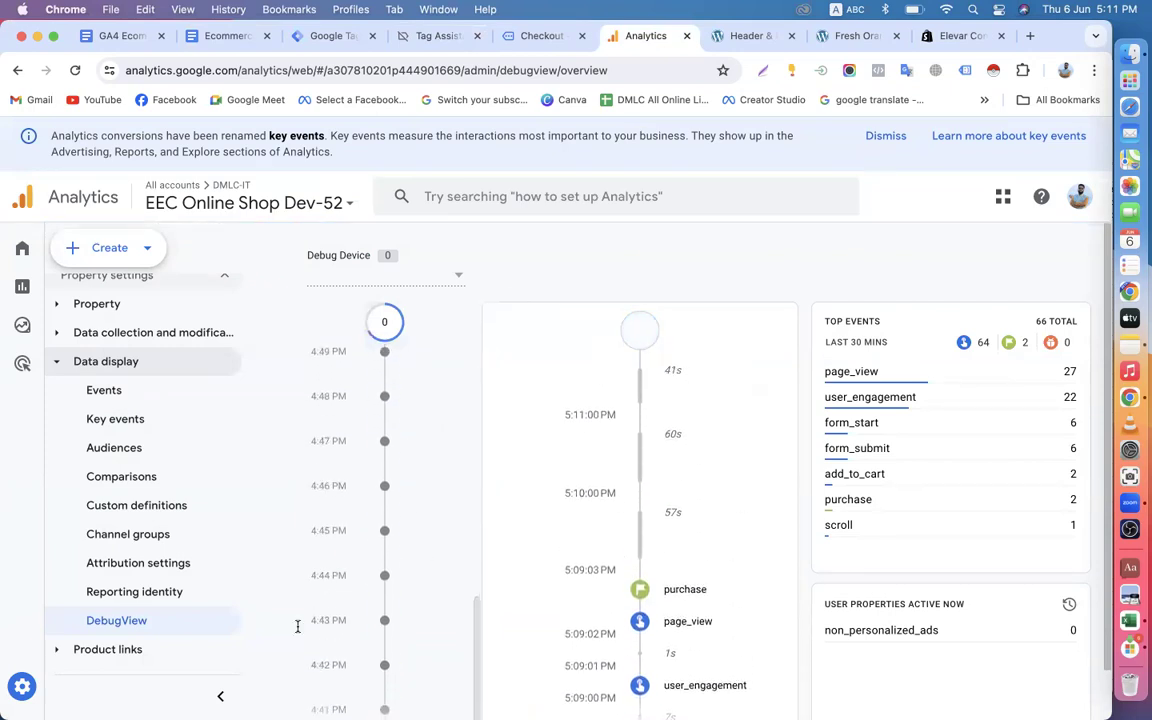
{"action": "left_click", "coordinate": [213, 36]}
{"action": "scroll", "coordinate": [283, 376], "scroll_direction": "up", "scroll_amount": 3}
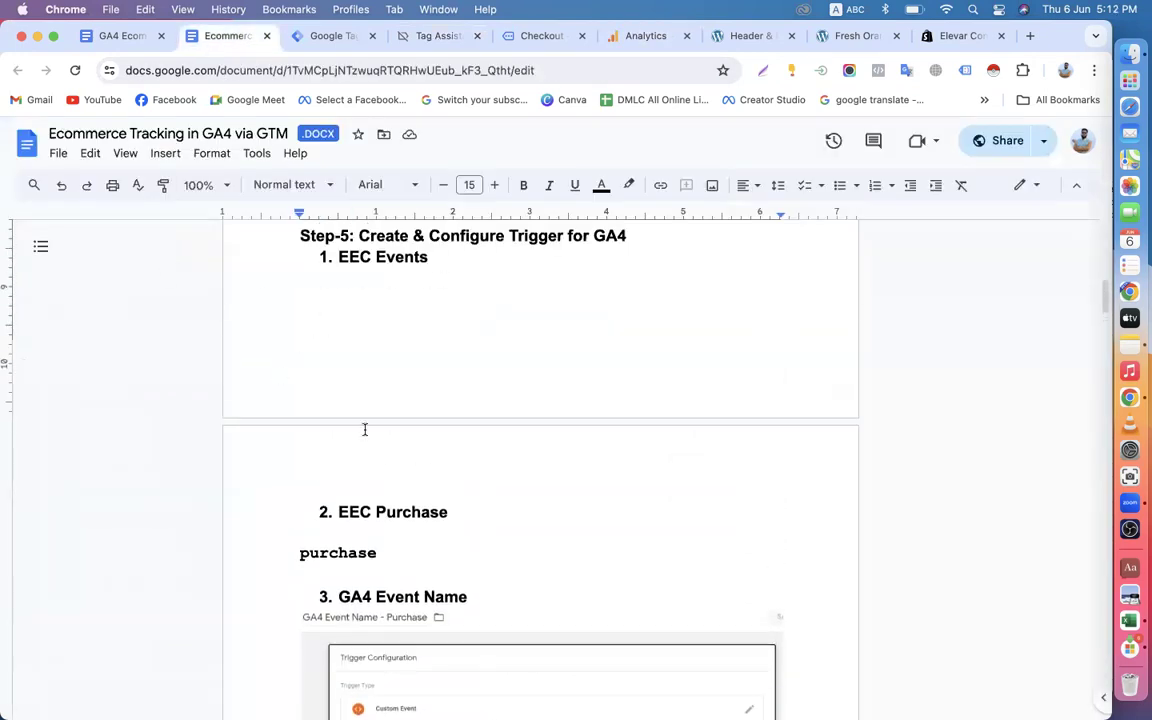
{"action": "scroll", "coordinate": [484, 293], "scroll_direction": "up", "scroll_amount": 1}
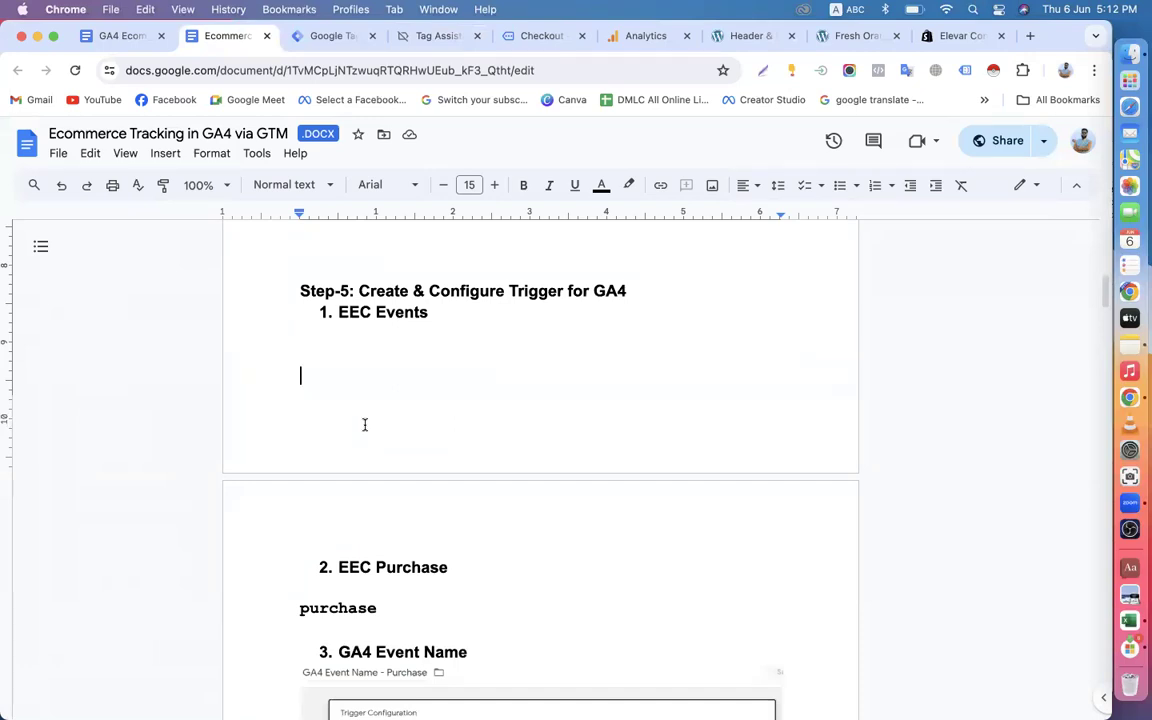
Compare the add-to-cart tag settings in the GA4 Data Layer Schema document with the trigger steps in the other tracking document.
{"action": "left_click", "coordinate": [138, 45]}
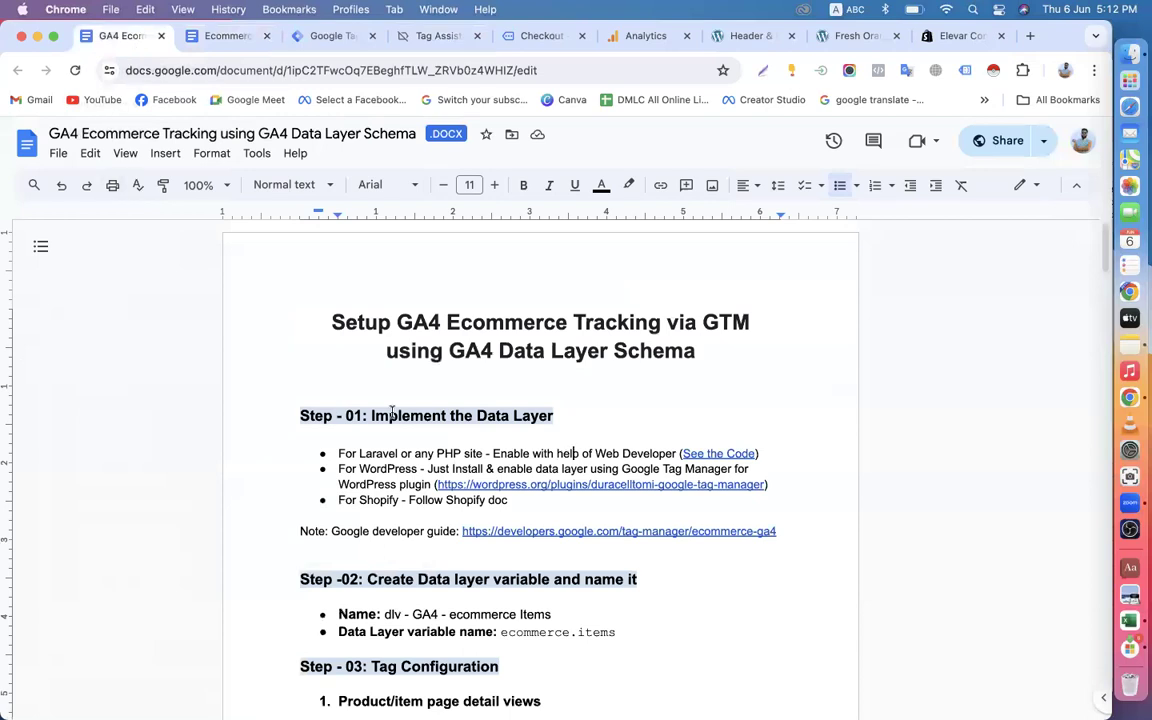
{"action": "scroll", "coordinate": [435, 450], "scroll_direction": "down", "scroll_amount": 10}
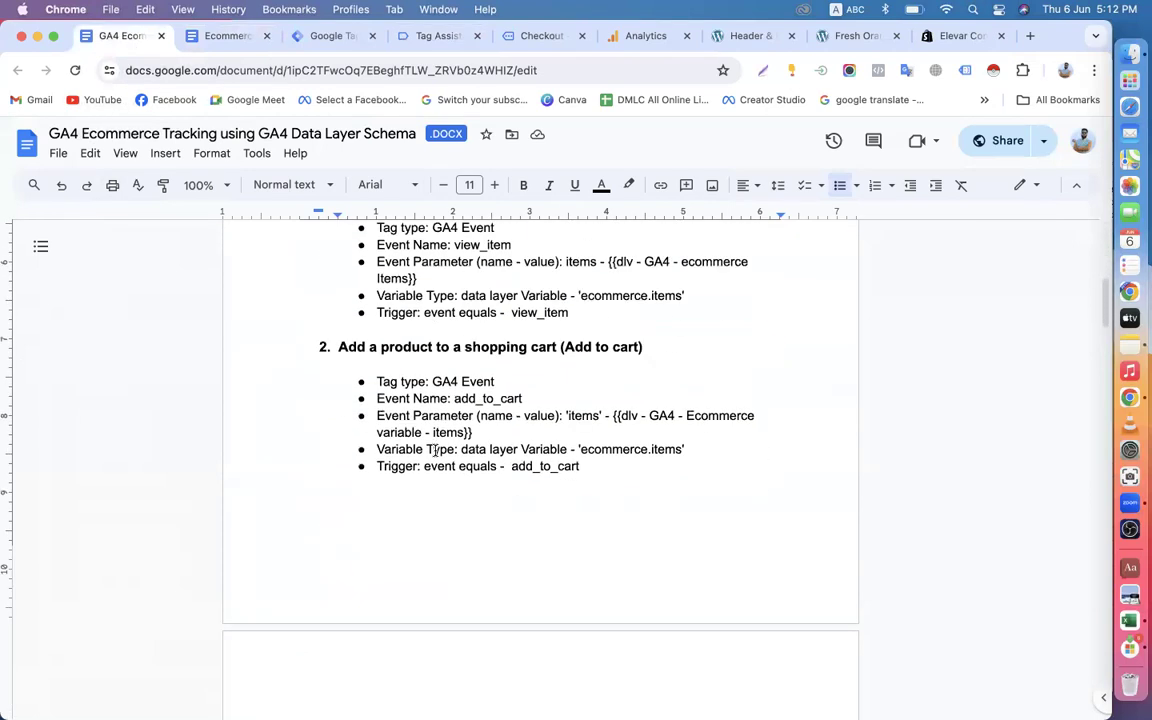
{"action": "double_click", "coordinate": [511, 467]}
{"action": "scroll", "coordinate": [436, 286], "scroll_direction": "up", "scroll_amount": 10}
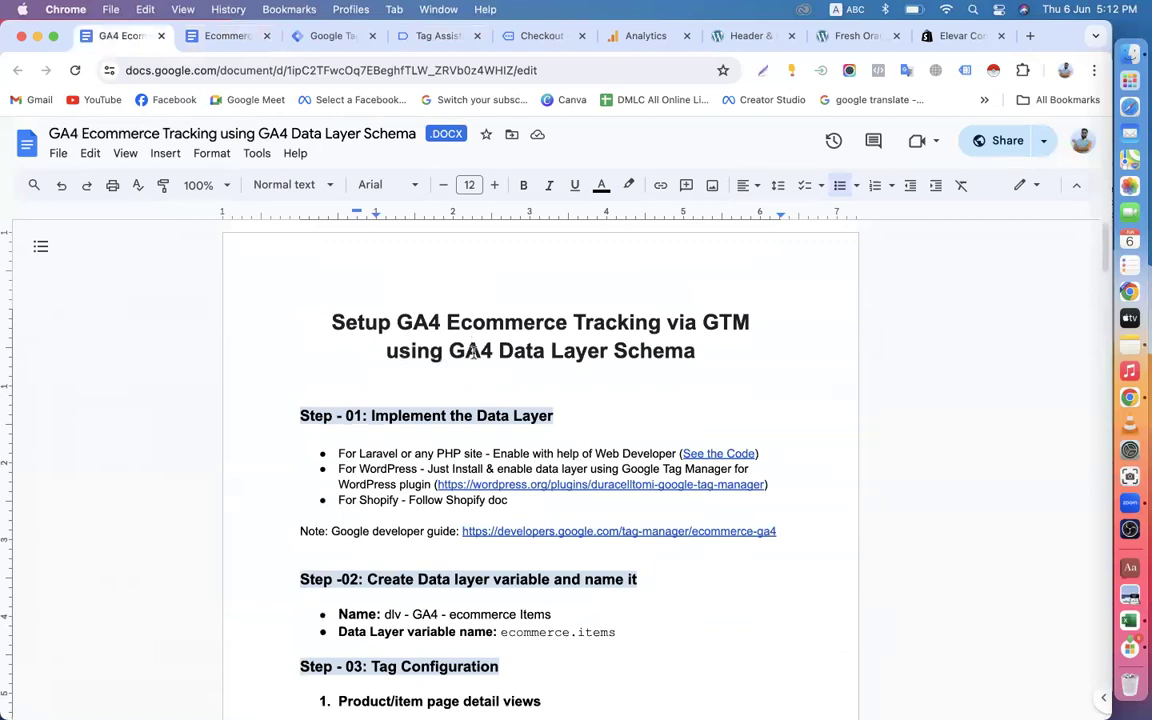
{"action": "left_click", "coordinate": [205, 35]}
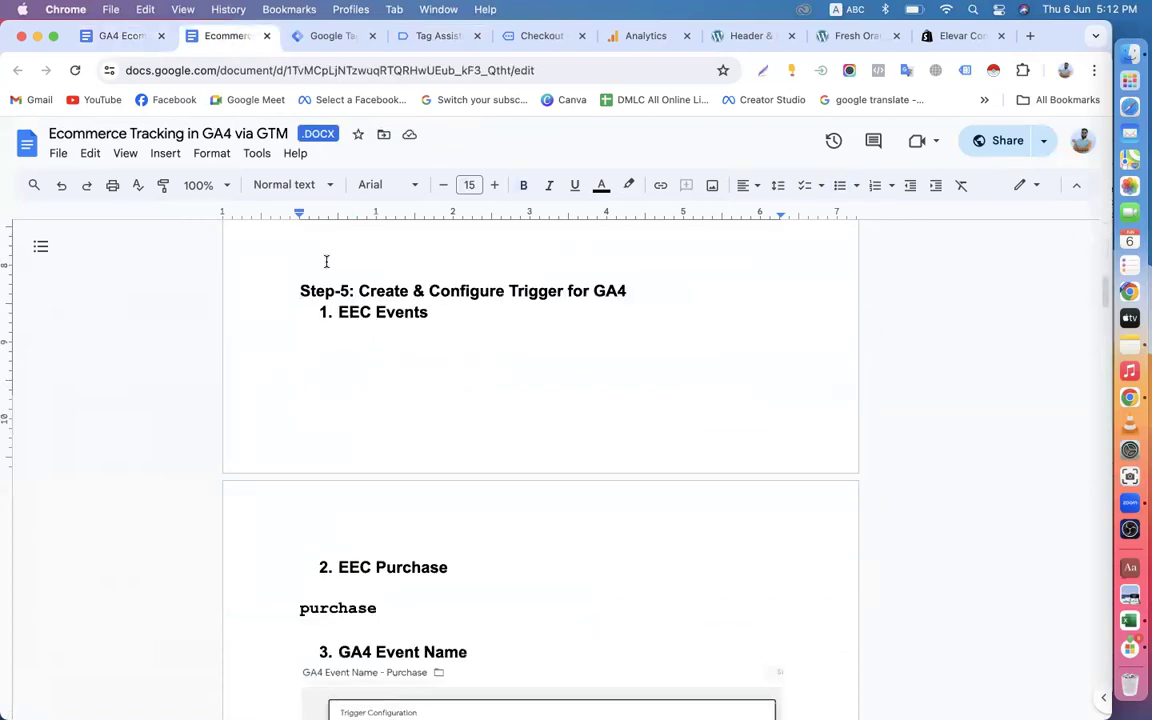
Examine the ecommerce.items variable name and the view_item tag's type and event name in the GA4 Data Layer Schema document.
{"action": "left_click", "coordinate": [128, 38]}
{"action": "left_click_drag", "start_coordinate": [398, 322], "coordinate": [595, 322]}
{"action": "scroll", "coordinate": [589, 386], "scroll_direction": "down", "scroll_amount": 3}
{"action": "scroll", "coordinate": [505, 497], "scroll_direction": "down", "scroll_amount": 4}
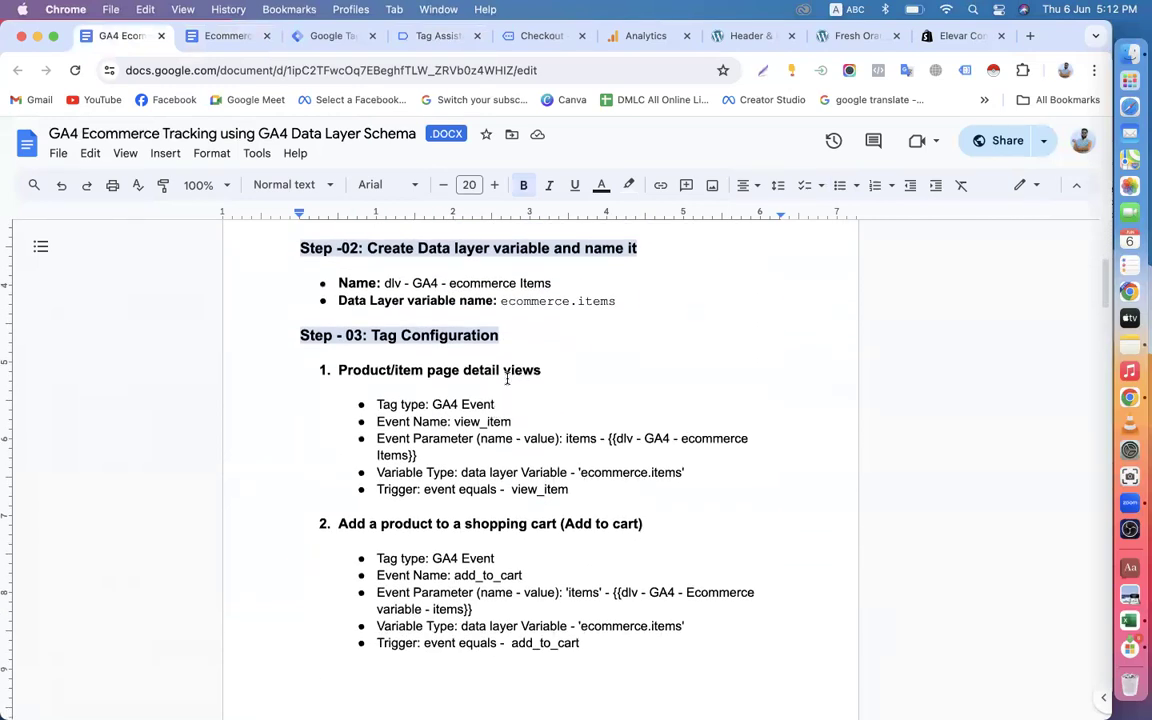
{"action": "left_click", "coordinate": [521, 299]}
{"action": "left_click_drag", "start_coordinate": [496, 301], "coordinate": [630, 291]}
{"action": "left_click", "coordinate": [587, 304]}
{"action": "scroll", "coordinate": [581, 308], "scroll_direction": "down", "scroll_amount": 2}
{"action": "scroll", "coordinate": [580, 308], "scroll_direction": "down", "scroll_amount": 1}
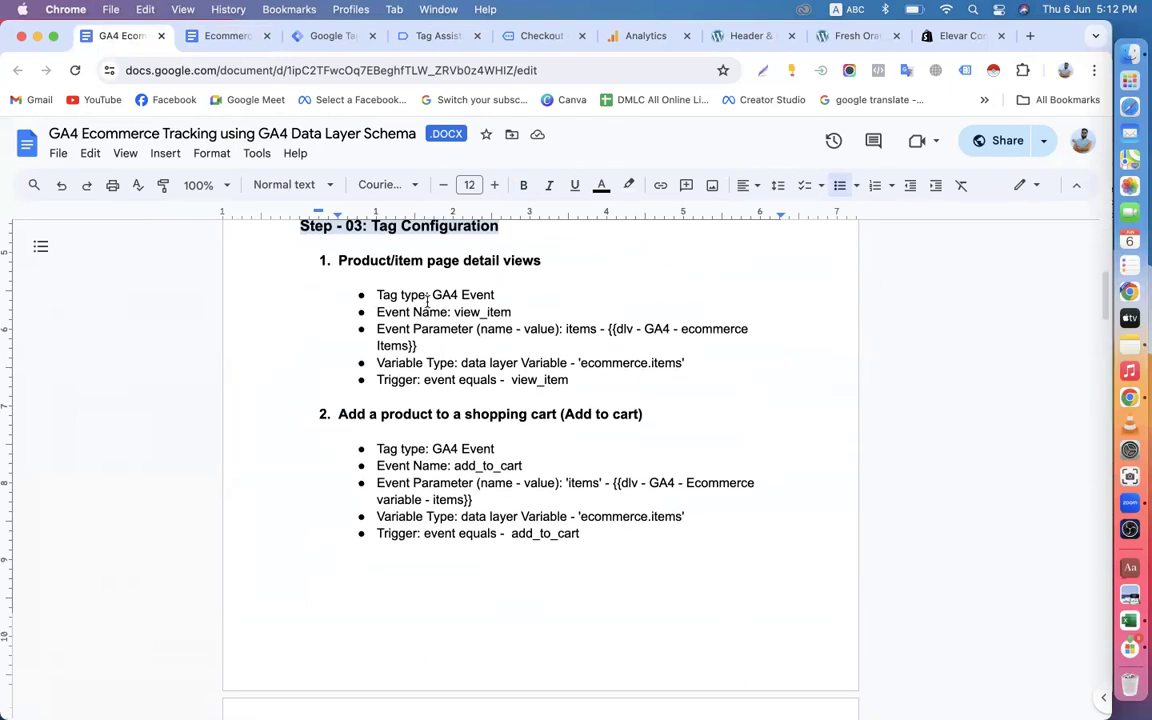
{"action": "left_click_drag", "start_coordinate": [432, 295], "coordinate": [542, 311]}
{"action": "left_click", "coordinate": [457, 312]}
{"action": "left_click", "coordinate": [532, 311]}
Remove the quotation marks around ecommerce.items in the Variable Type line for product/item page detail views.
{"action": "left_click_drag", "start_coordinate": [579, 361], "coordinate": [670, 366]}
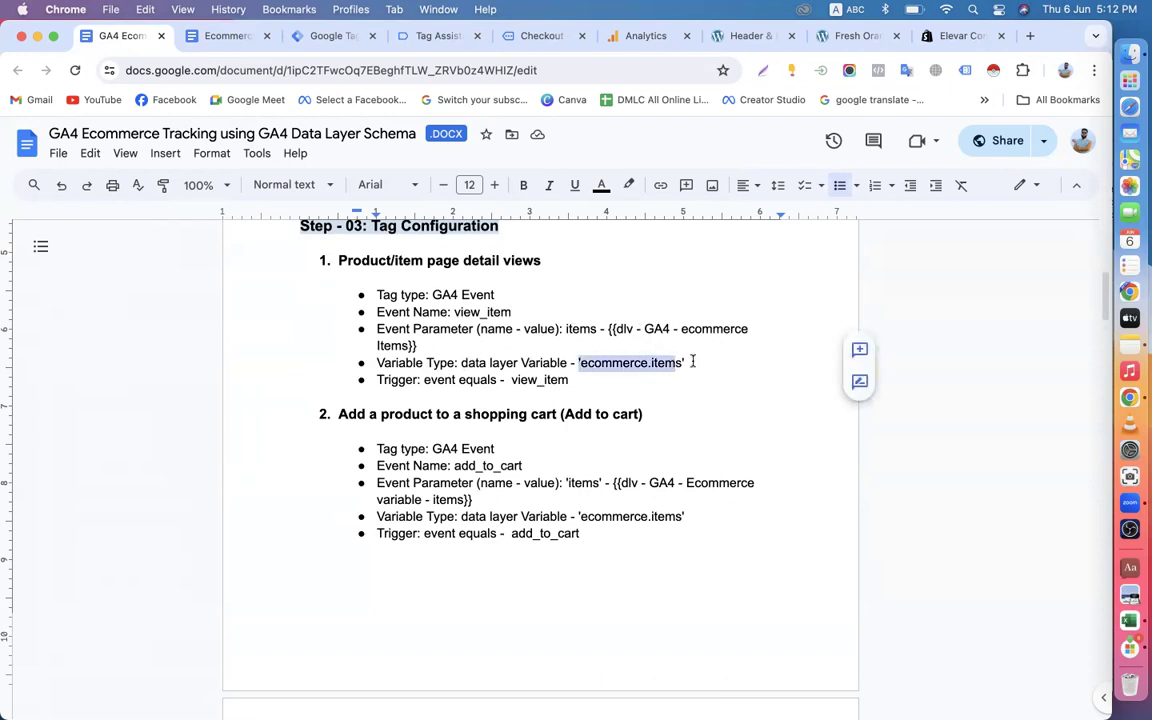
{"action": "left_click", "coordinate": [694, 363]}
{"action": "key", "text": "BackSpace"}
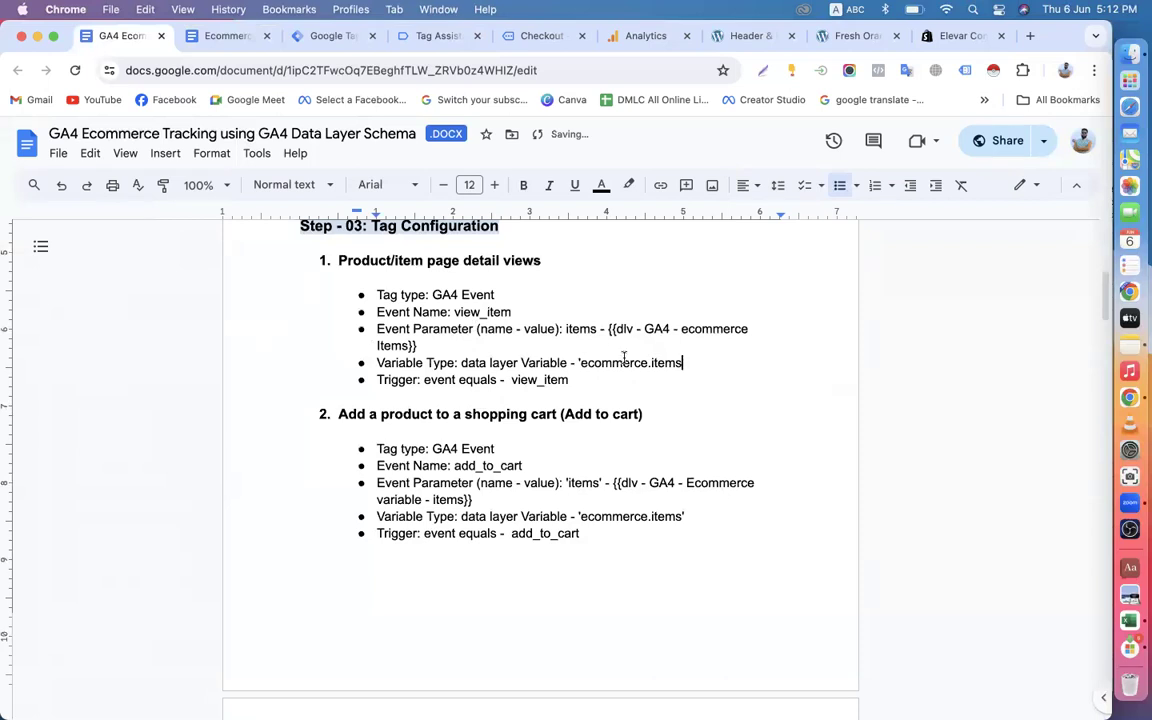
{"action": "key", "text": "BackSpace"}
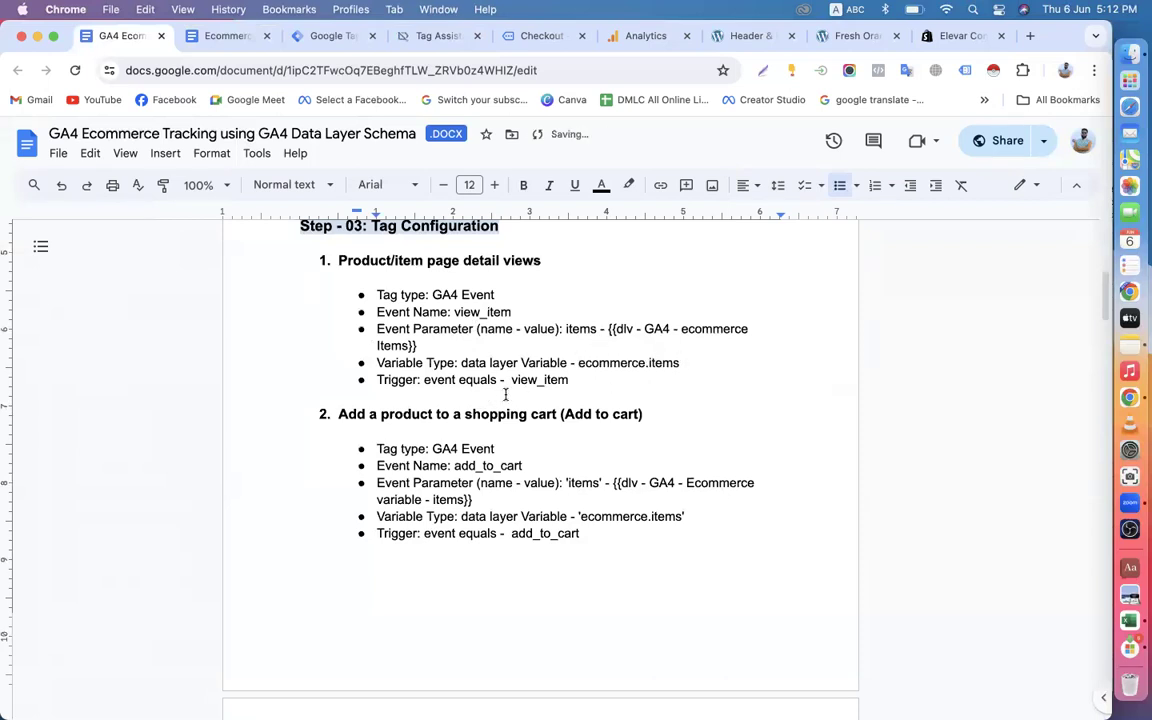
{"action": "scroll", "coordinate": [505, 394], "scroll_direction": "down", "scroll_amount": 2}
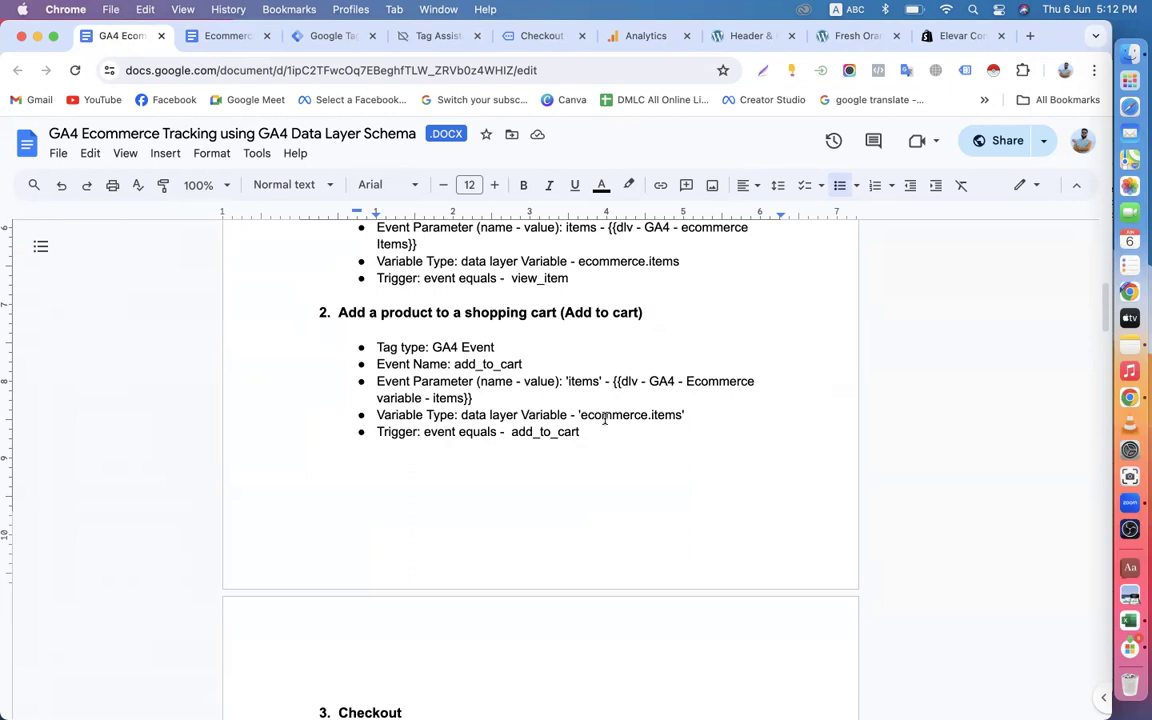
Remove the remaining quotation mark around ecommerce.items in the Variable Type line of the Add to cart section.
{"action": "key", "text": "BackSpace"}
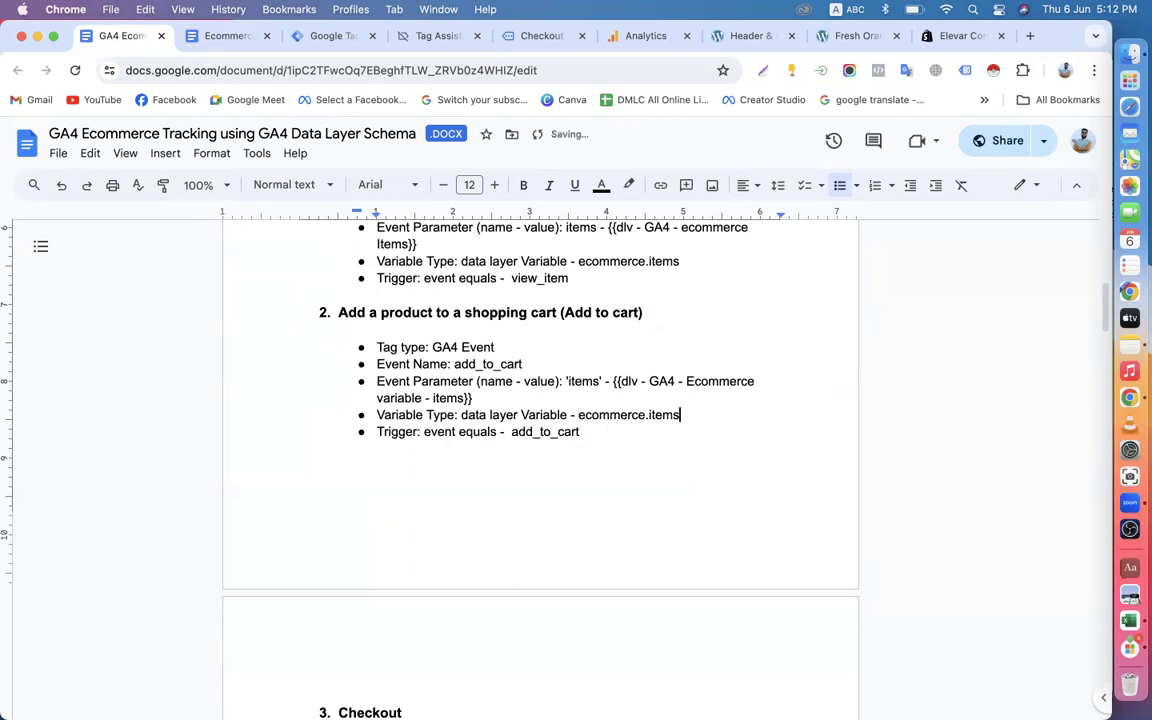
Review the Checkout and Purchase tag settings in the GA4 Data Layer Schema document, comparing them with the Add to cart section.
{"action": "scroll", "coordinate": [592, 486], "scroll_direction": "down", "scroll_amount": 5}
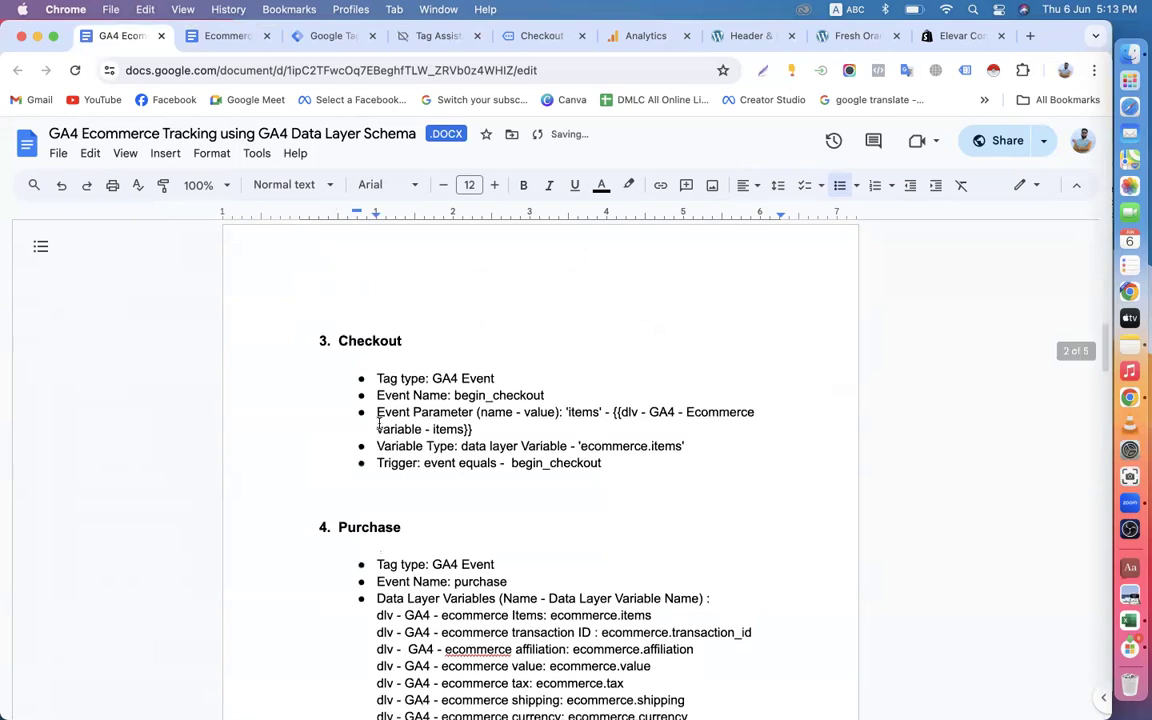
{"action": "scroll", "coordinate": [400, 410], "scroll_direction": "down", "scroll_amount": 3}
{"action": "scroll", "coordinate": [480, 390], "scroll_direction": "up", "scroll_amount": 3}
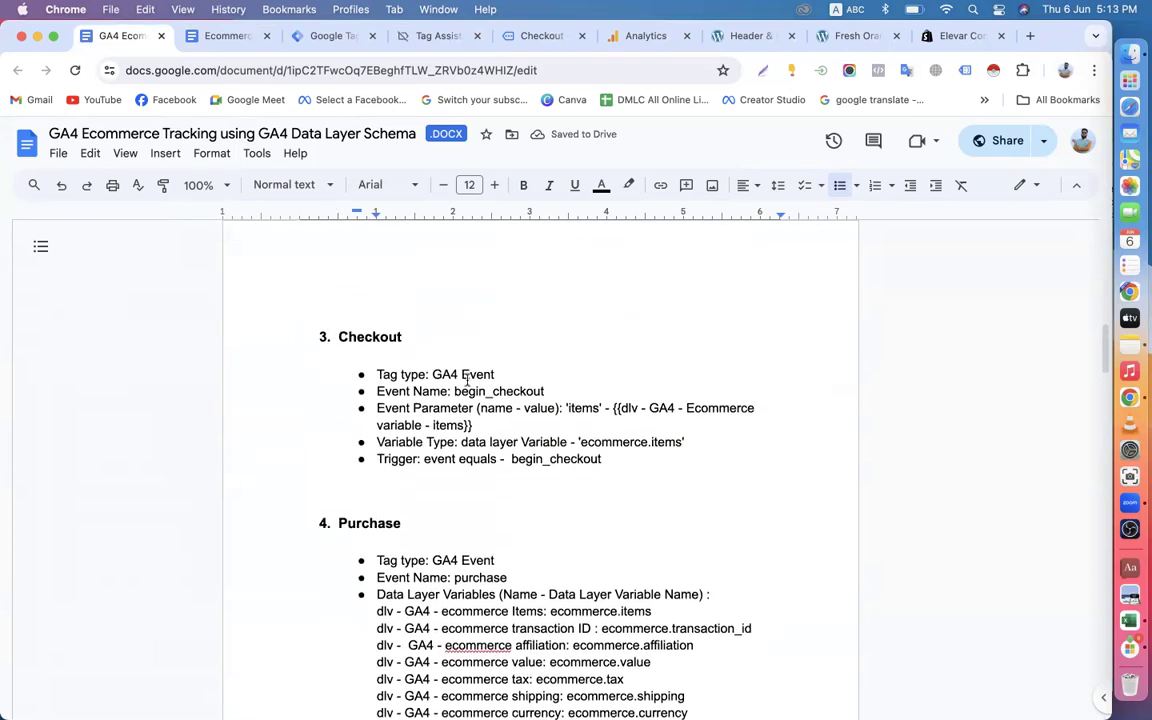
{"action": "scroll", "coordinate": [550, 393], "scroll_direction": "down", "scroll_amount": 2}
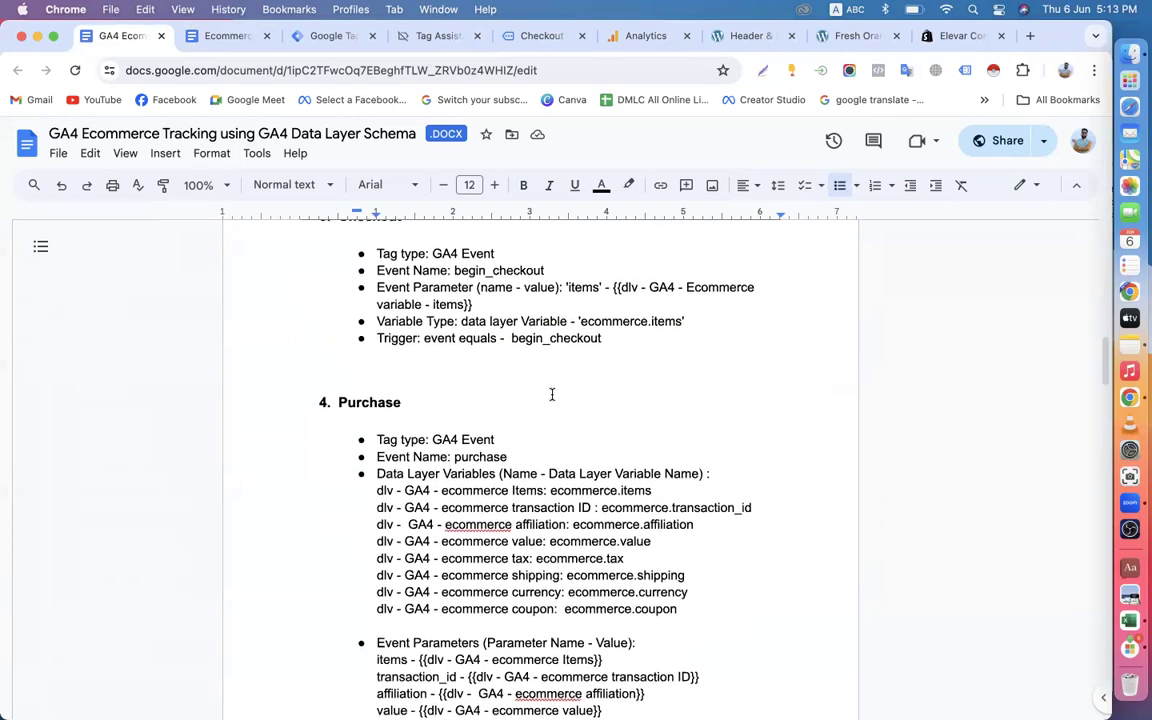
{"action": "scroll", "coordinate": [456, 426], "scroll_direction": "up", "scroll_amount": 3}
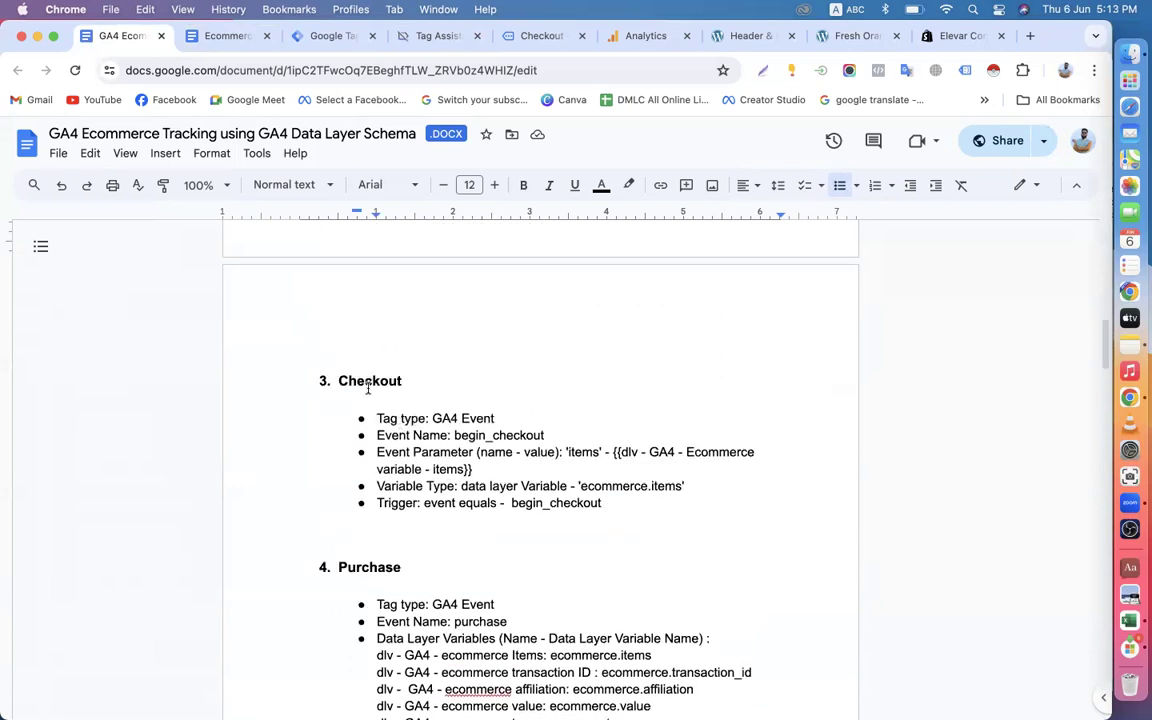
{"action": "scroll", "coordinate": [518, 463], "scroll_direction": "up", "scroll_amount": 8}
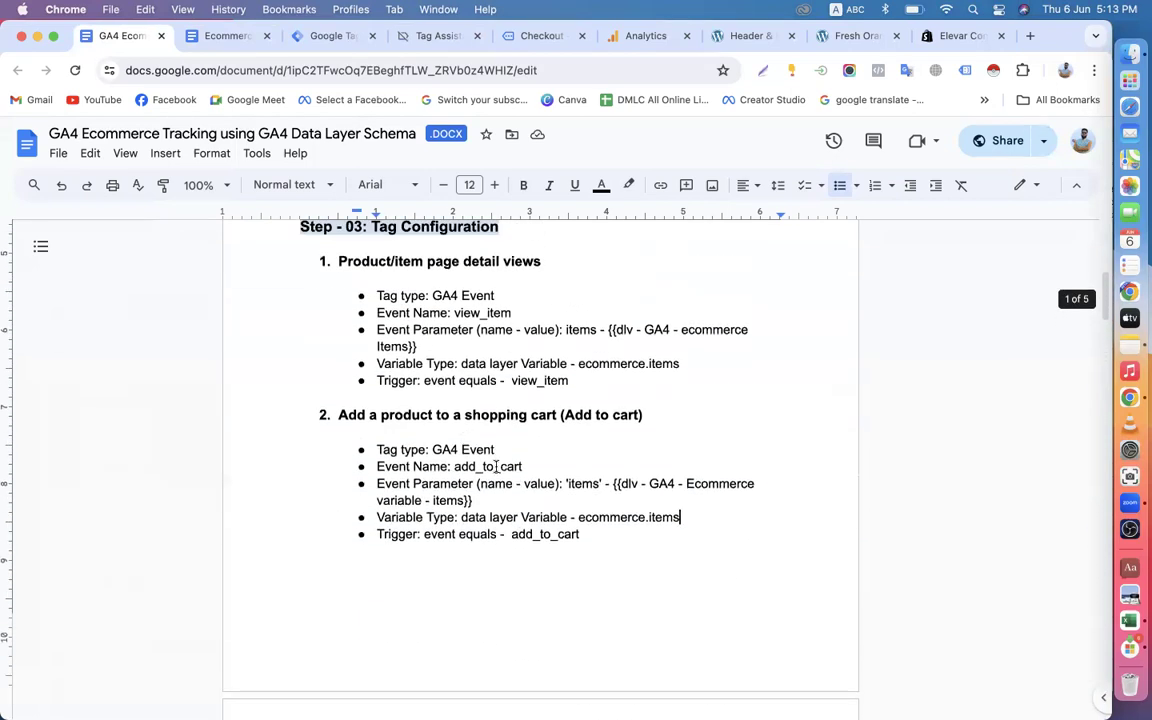
{"action": "scroll", "coordinate": [494, 466], "scroll_direction": "up", "scroll_amount": 1}
{"action": "scroll", "coordinate": [488, 506], "scroll_direction": "down", "scroll_amount": 7}
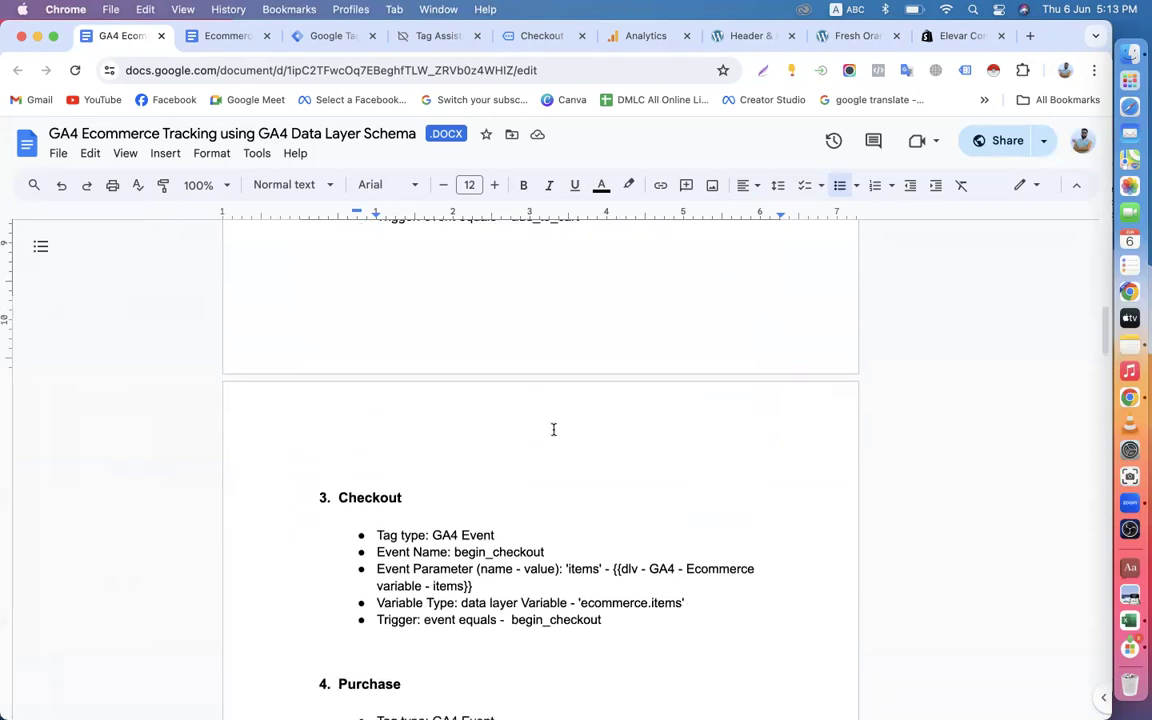
{"action": "scroll", "coordinate": [553, 429], "scroll_direction": "down", "scroll_amount": 1}
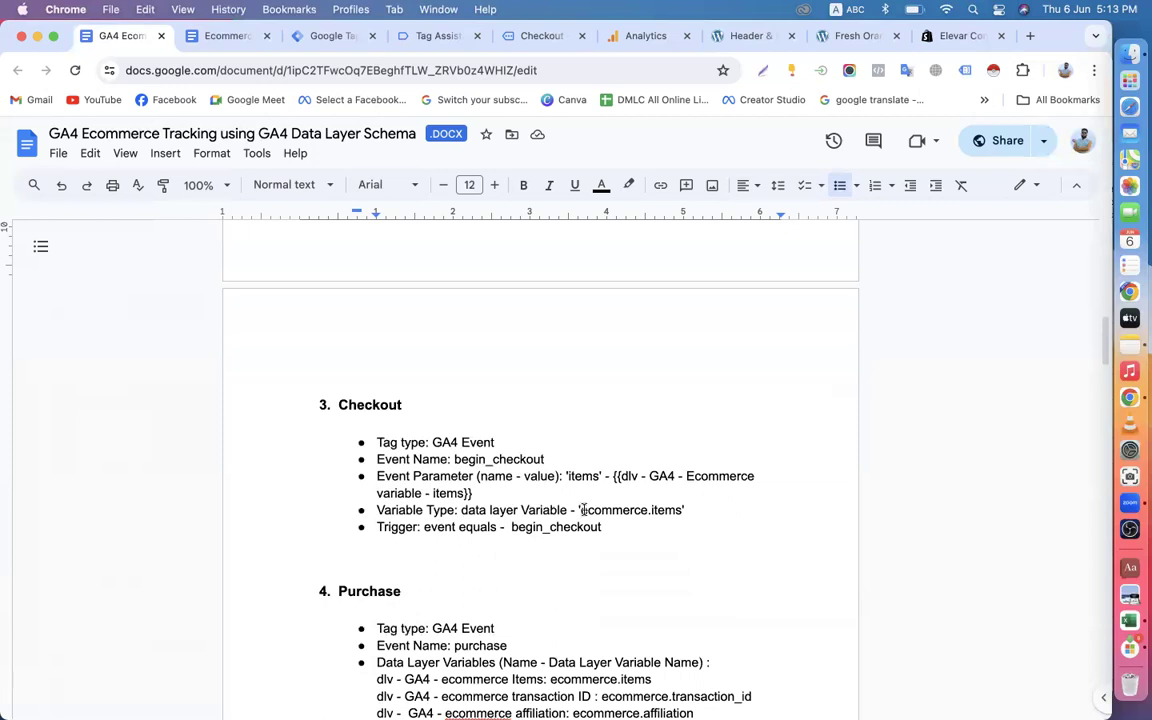
{"action": "scroll", "coordinate": [580, 510], "scroll_direction": "down", "scroll_amount": 3}
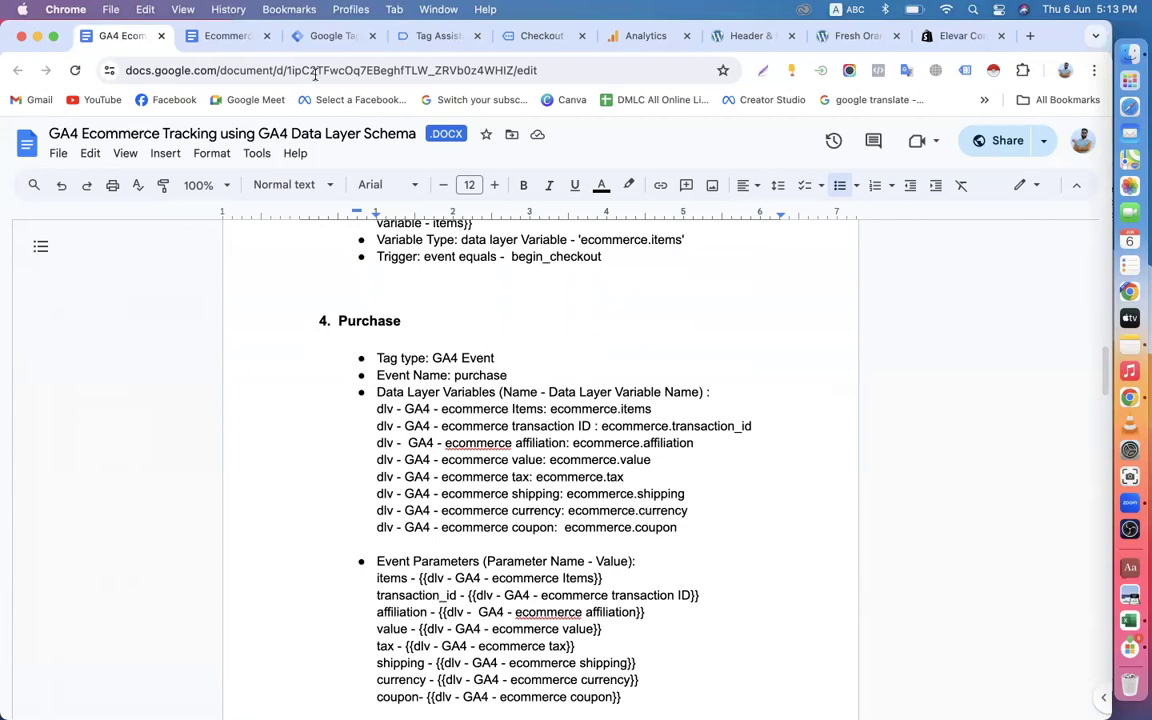
Check the Tag Manager tags list and the trigger steps in the other tracking document, and return to the GA4 Data Layer Schema document.
{"action": "left_click", "coordinate": [325, 38]}
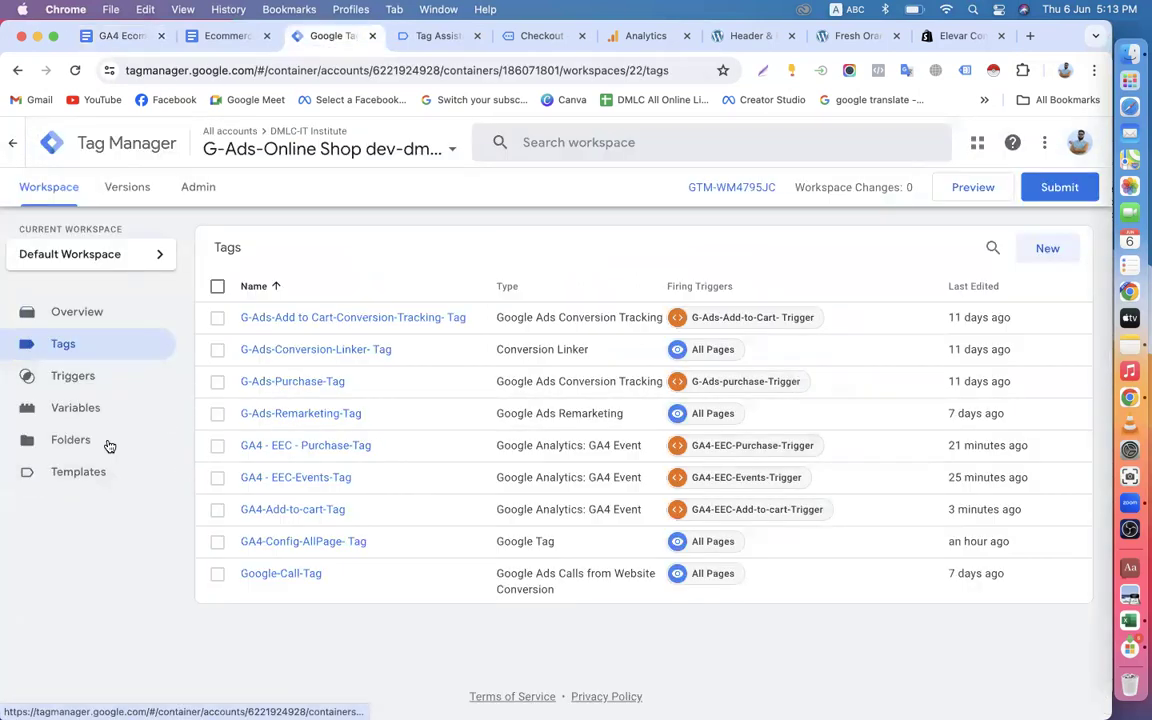
{"action": "left_click", "coordinate": [222, 40]}
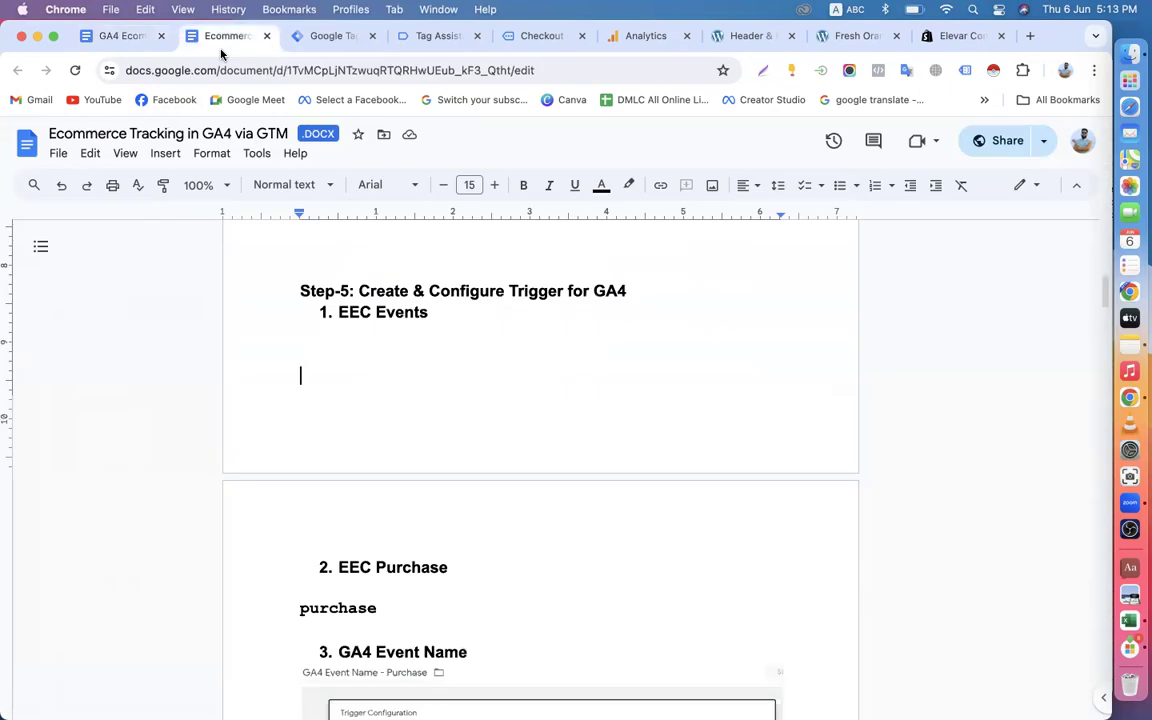
{"action": "left_click", "coordinate": [326, 38]}
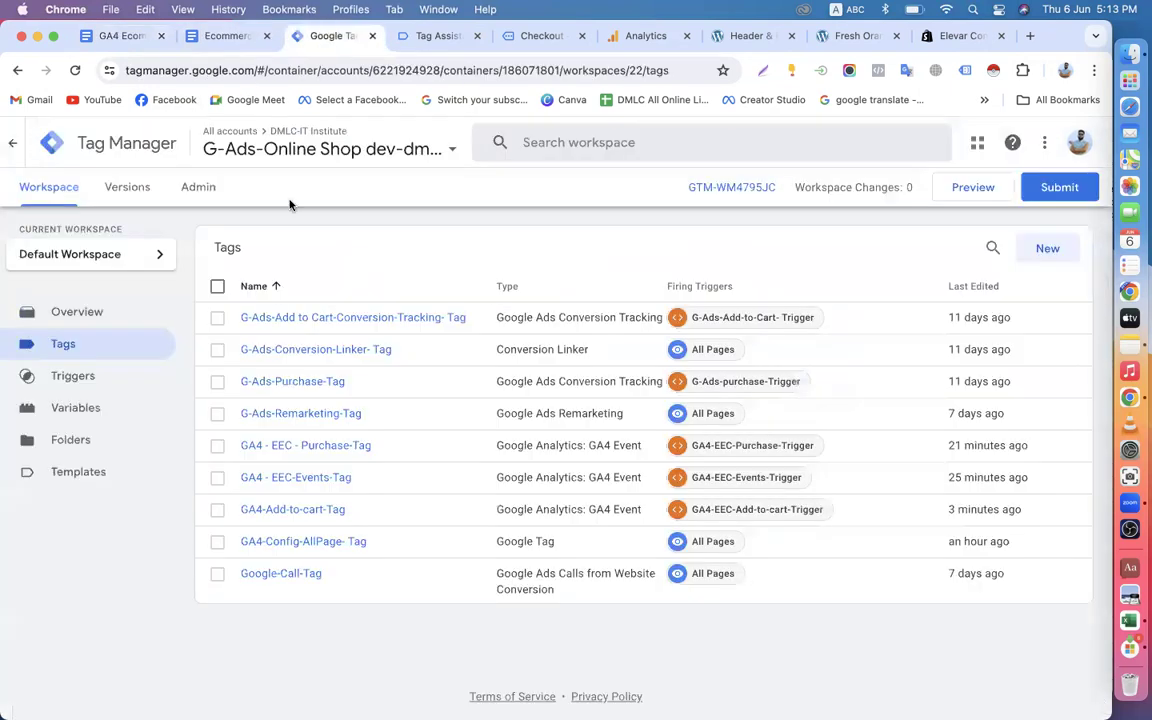
{"action": "left_click", "coordinate": [114, 40]}
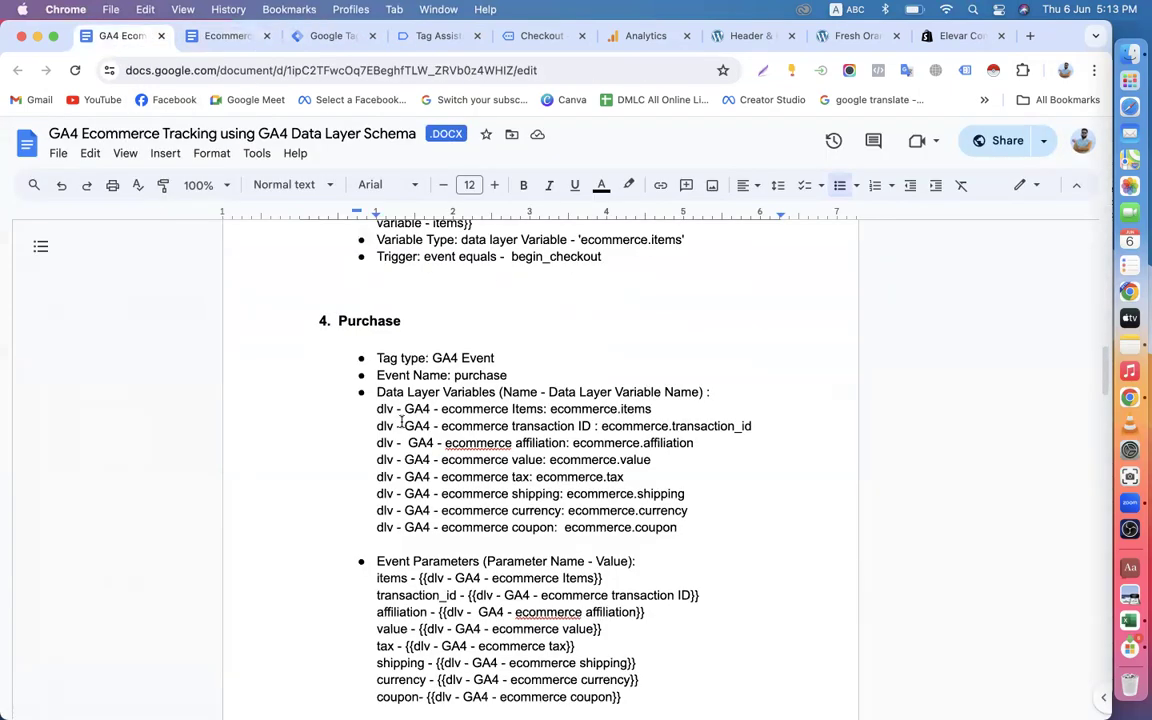
Examine the Add to cart tag settings, highlighting the ecommerce.items variable name in its Variable Type line.
{"action": "scroll", "coordinate": [400, 423], "scroll_direction": "down", "scroll_amount": 3}
{"action": "scroll", "coordinate": [400, 423], "scroll_direction": "up", "scroll_amount": 6}
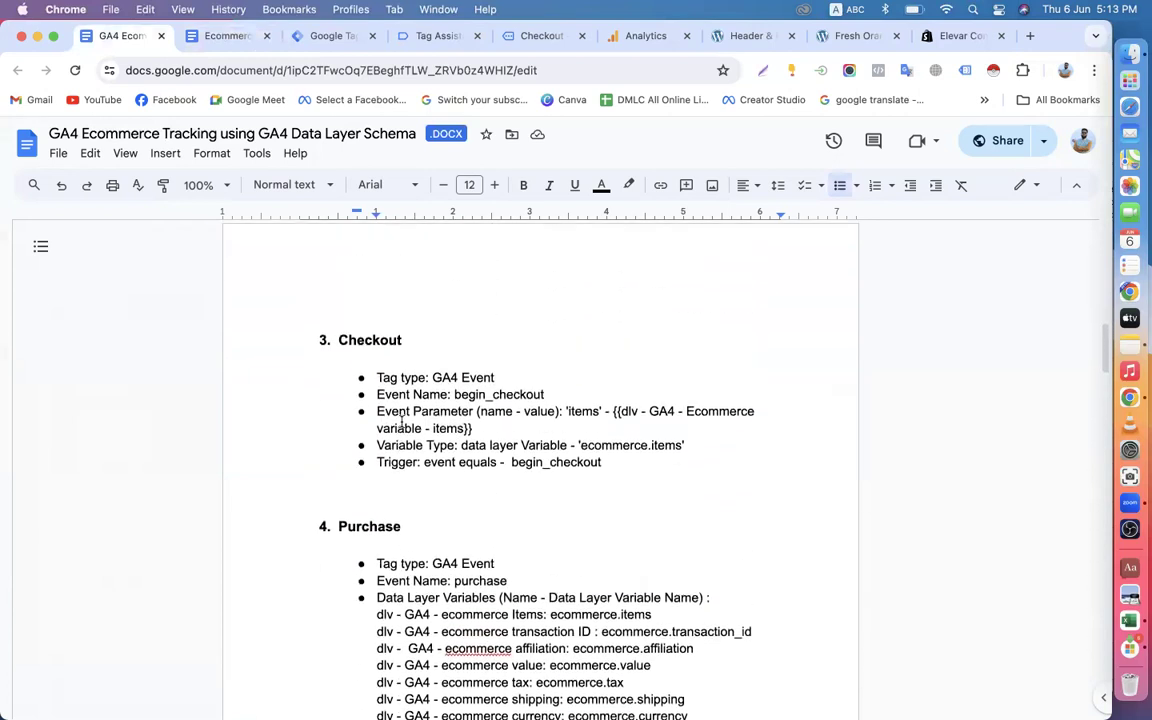
{"action": "scroll", "coordinate": [401, 423], "scroll_direction": "up", "scroll_amount": 10}
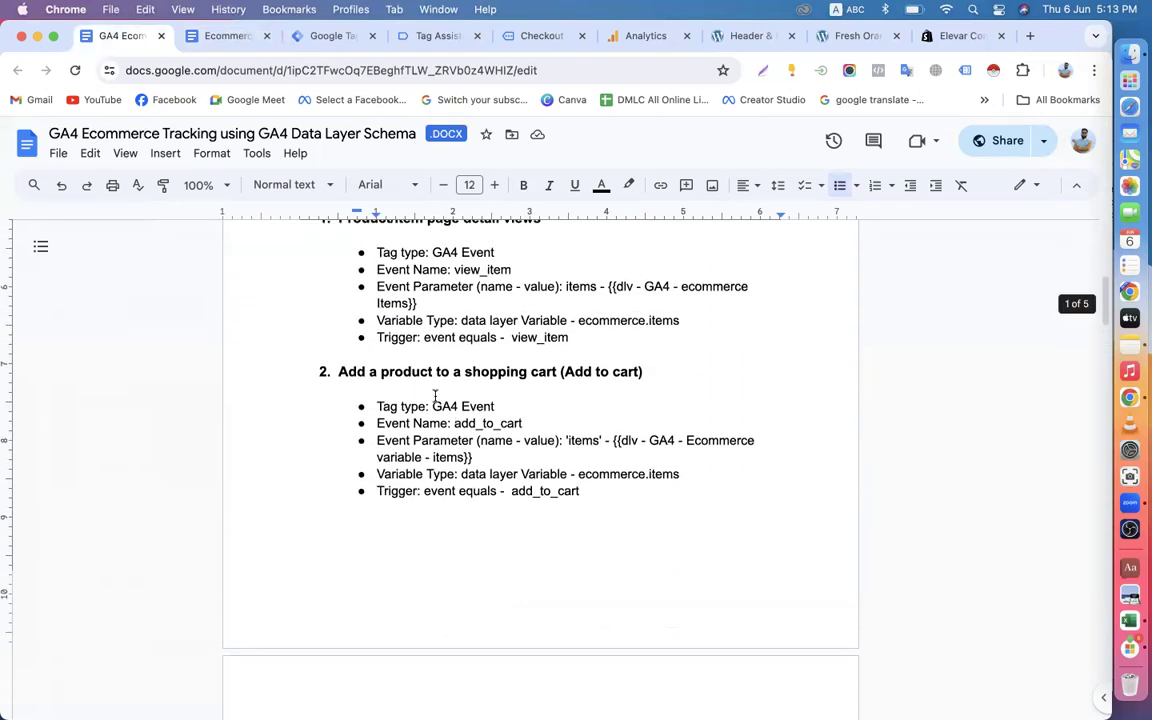
{"action": "scroll", "coordinate": [490, 385], "scroll_direction": "down", "scroll_amount": 4}
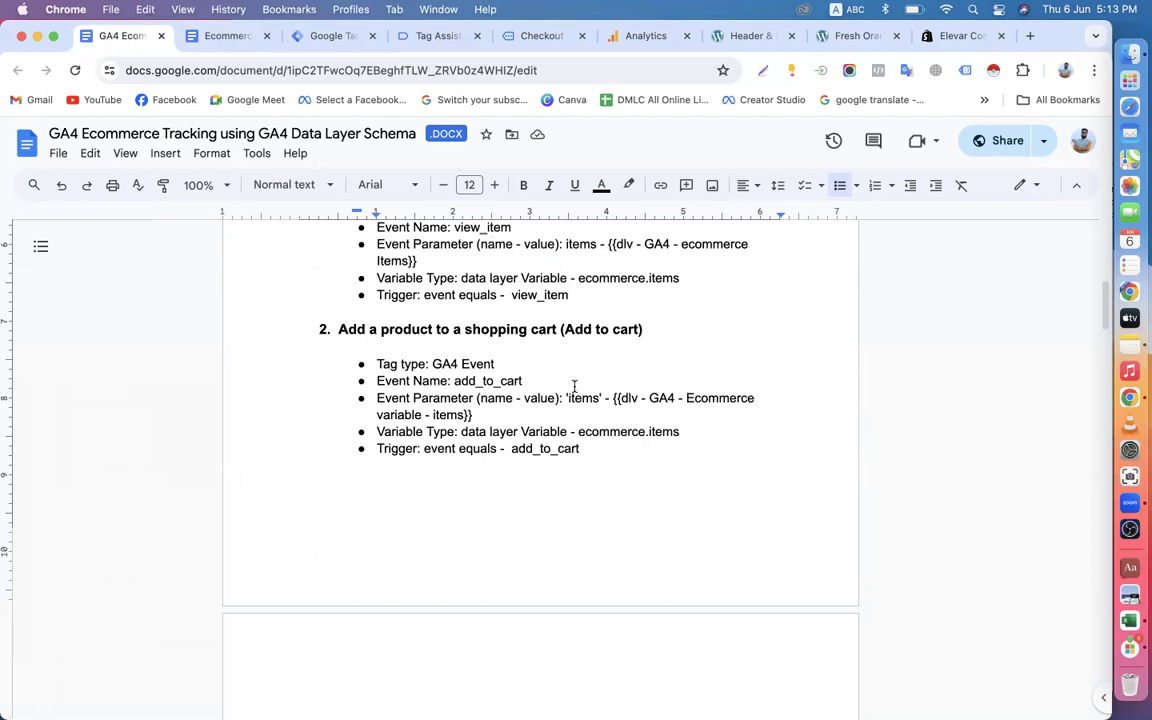
{"action": "scroll", "coordinate": [574, 386], "scroll_direction": "down", "scroll_amount": 2}
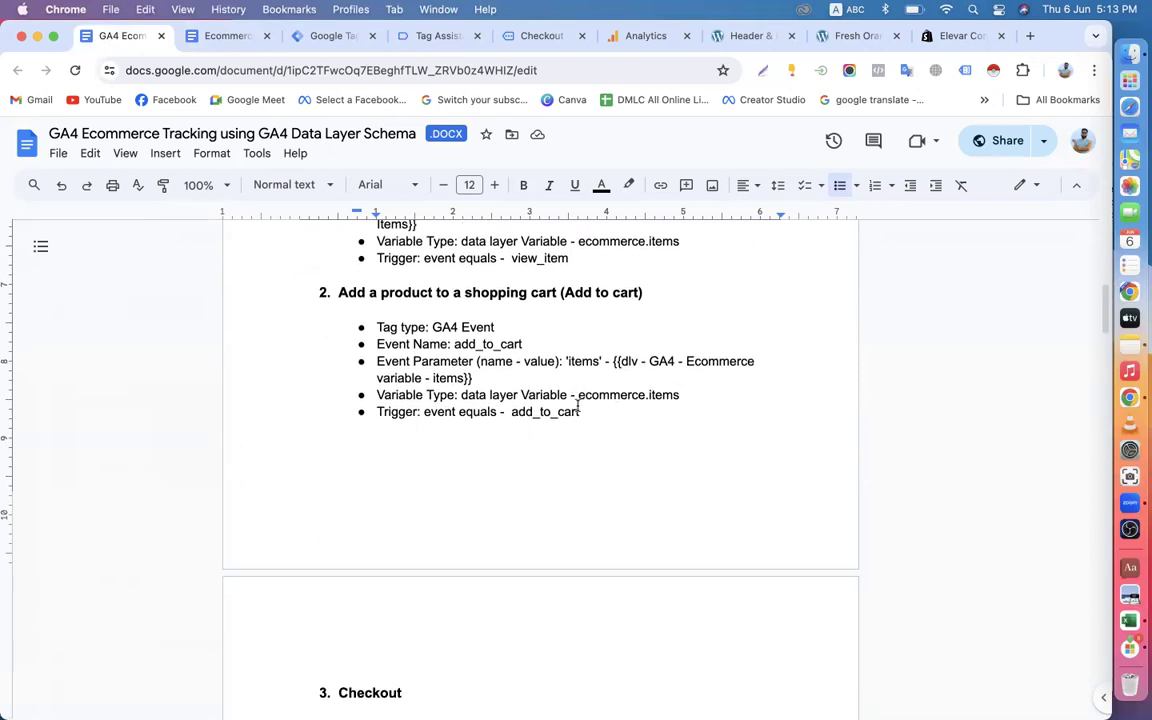
{"action": "left_click_drag", "start_coordinate": [580, 396], "coordinate": [696, 392]}
{"action": "scroll", "coordinate": [695, 392], "scroll_direction": "up", "scroll_amount": 2}
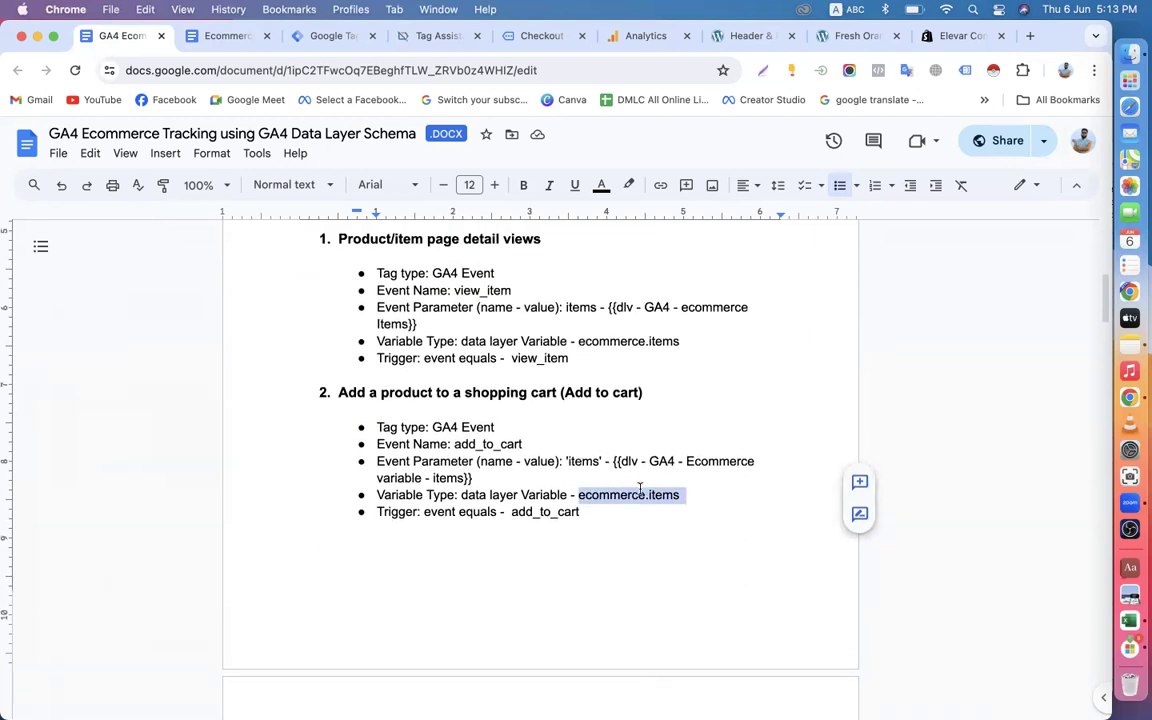
{"action": "scroll", "coordinate": [640, 489], "scroll_direction": "down", "scroll_amount": 2}
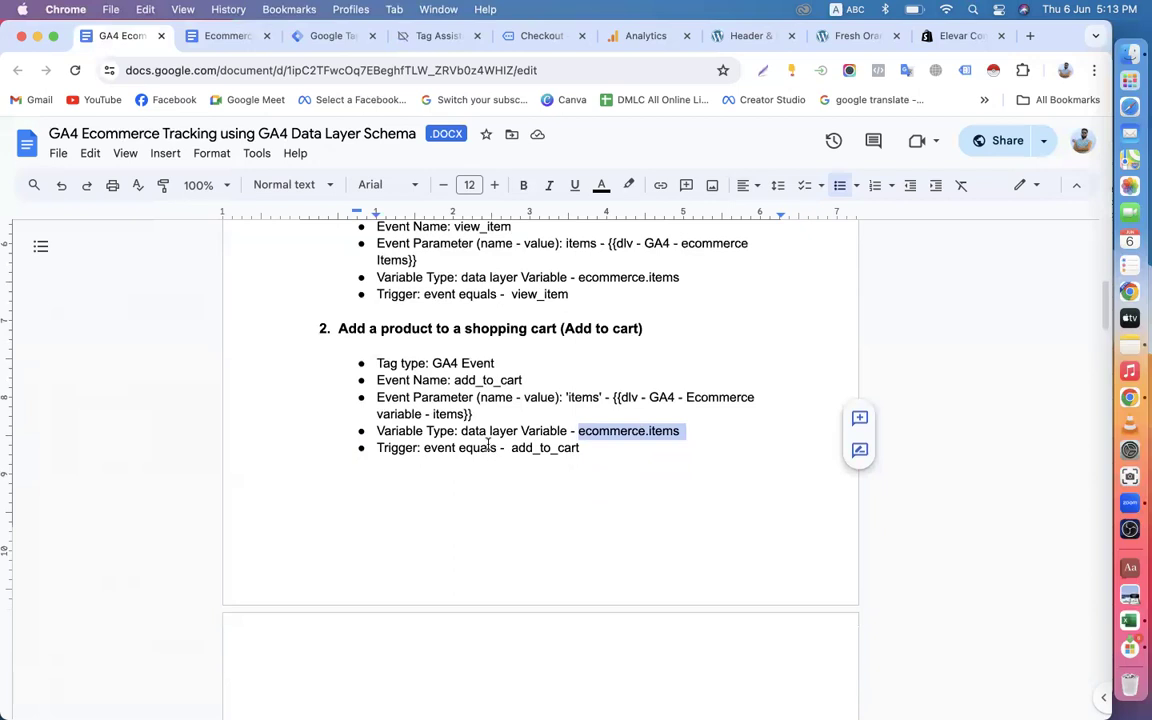
{"action": "left_click", "coordinate": [488, 431]}
Review the document from the Step-02 data layer variable through the Purchase event parameters and trigger.
{"action": "scroll", "coordinate": [545, 408], "scroll_direction": "up", "scroll_amount": 5}
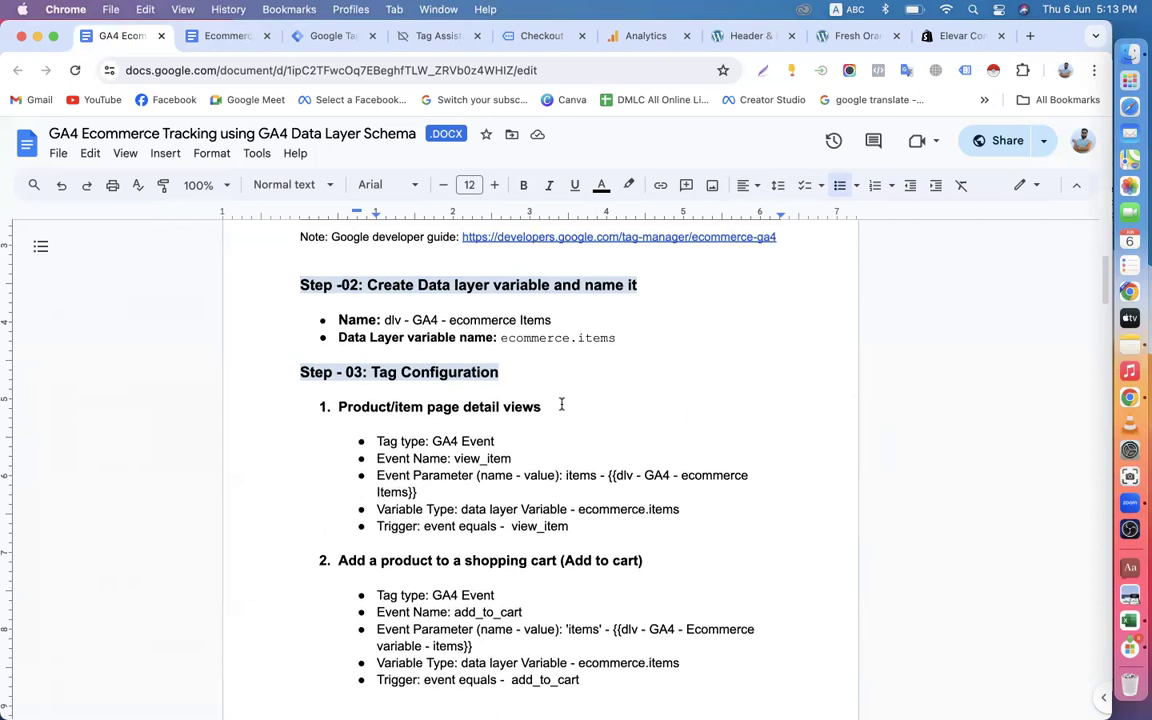
{"action": "scroll", "coordinate": [561, 404], "scroll_direction": "up", "scroll_amount": 1}
{"action": "scroll", "coordinate": [561, 443], "scroll_direction": "down", "scroll_amount": 3}
{"action": "scroll", "coordinate": [555, 435], "scroll_direction": "down", "scroll_amount": 8}
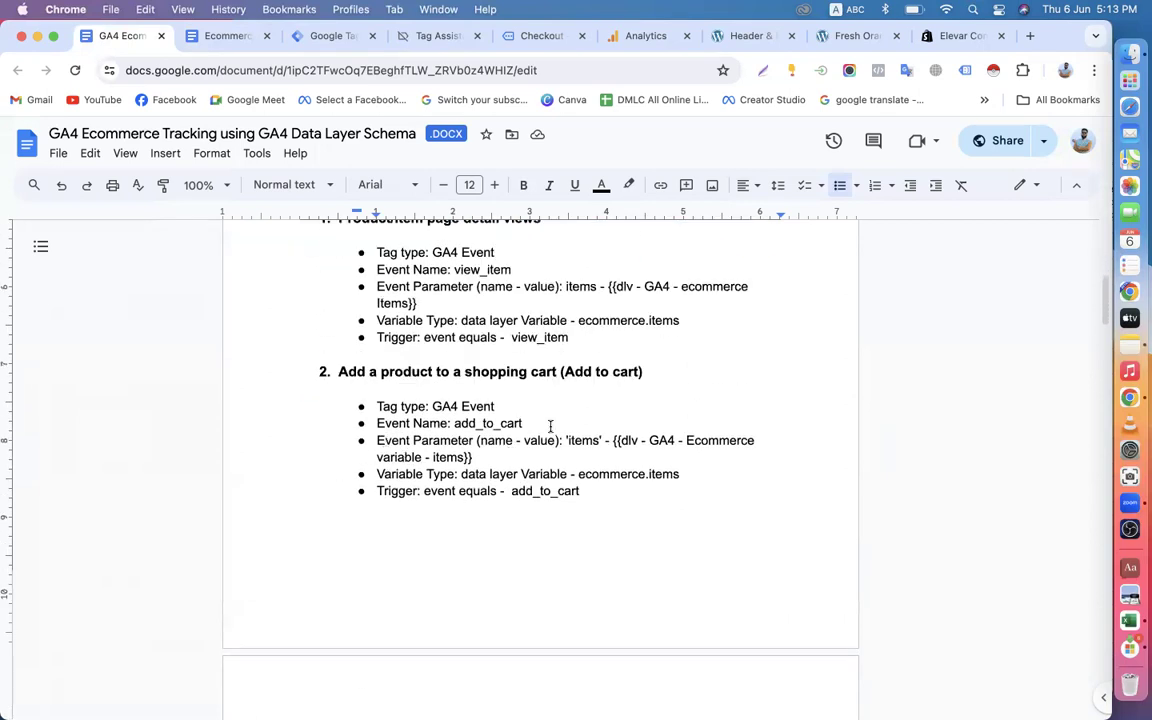
{"action": "scroll", "coordinate": [478, 458], "scroll_direction": "down", "scroll_amount": 8}
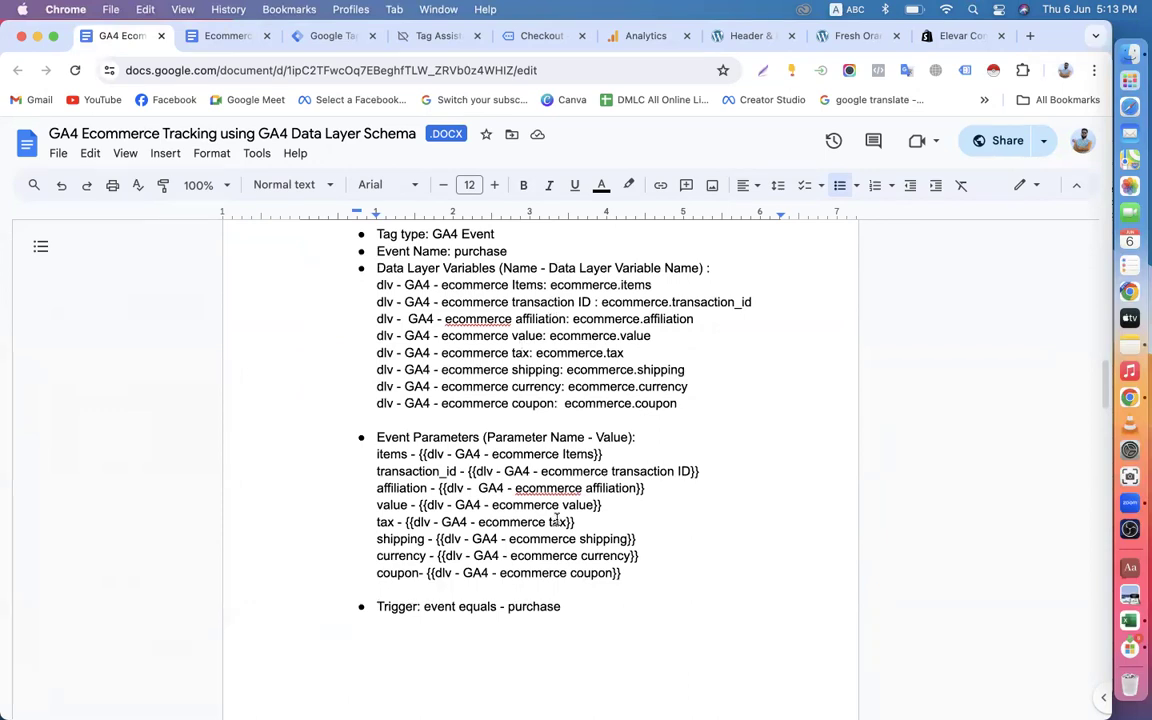
{"action": "scroll", "coordinate": [557, 519], "scroll_direction": "down", "scroll_amount": 3}
{"action": "scroll", "coordinate": [601, 437], "scroll_direction": "down", "scroll_amount": 3}
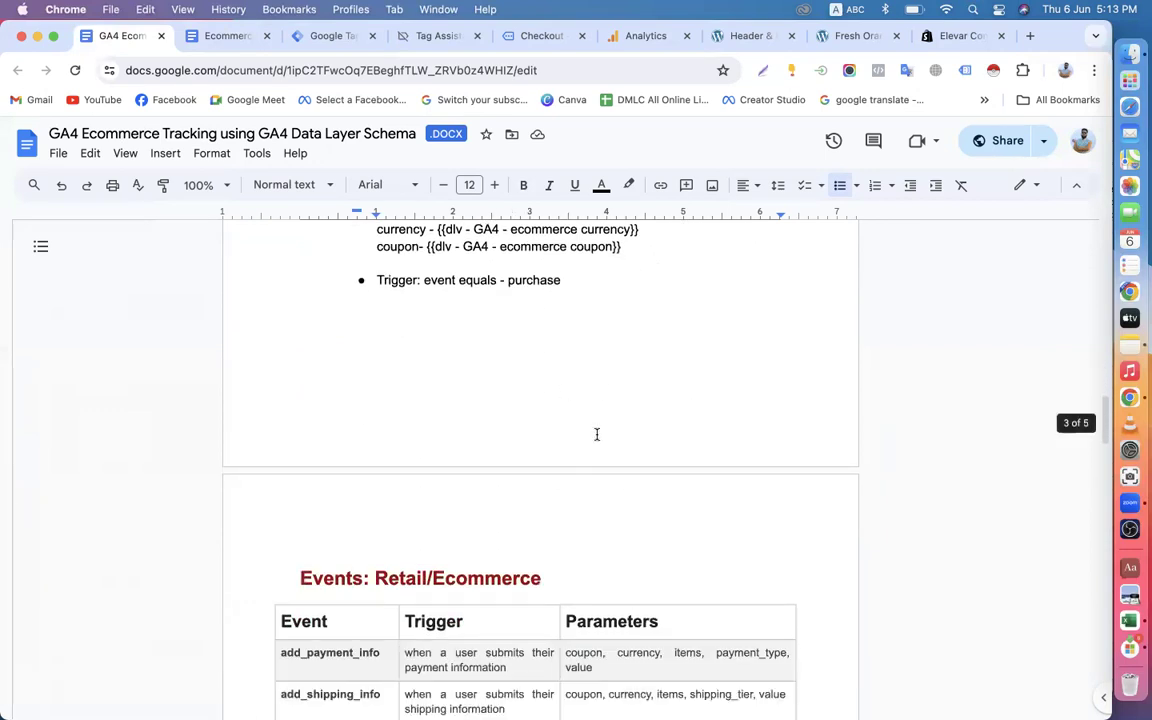
{"action": "scroll", "coordinate": [597, 435], "scroll_direction": "up", "scroll_amount": 7}
Review the setup steps and EEC Purchase trigger section in the Ecommerce Tracking in GA4 via GTM document.
{"action": "left_click", "coordinate": [201, 35]}
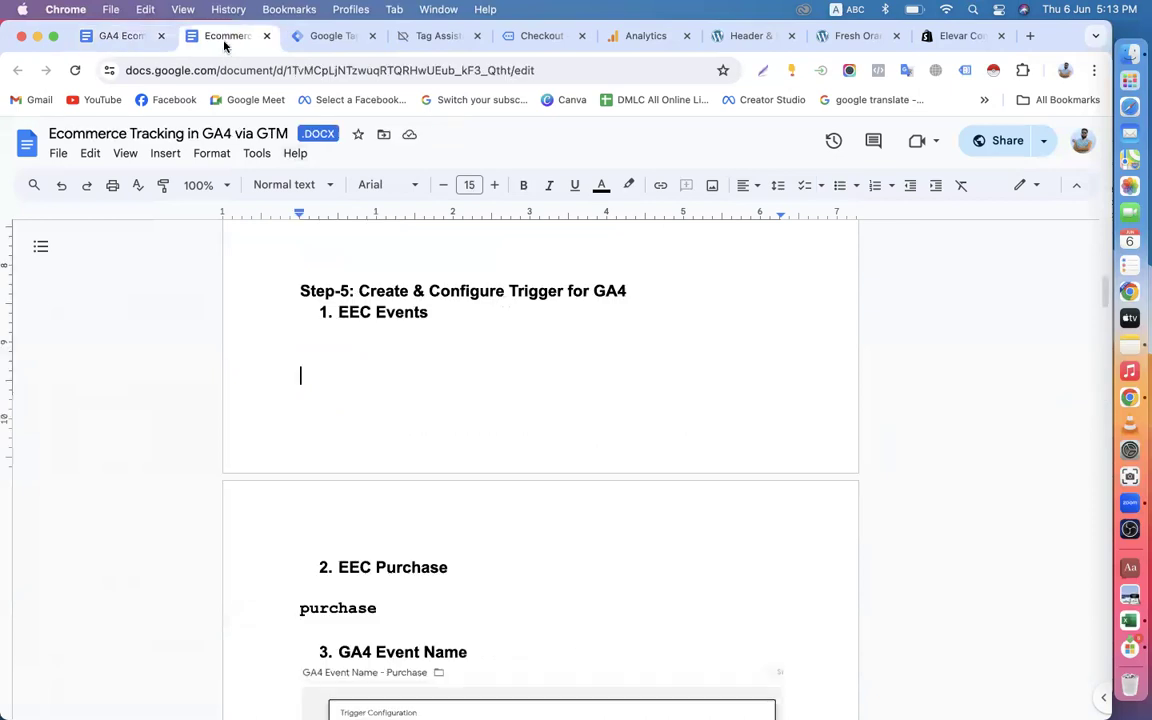
{"action": "scroll", "coordinate": [402, 428], "scroll_direction": "down", "scroll_amount": 2}
{"action": "scroll", "coordinate": [430, 380], "scroll_direction": "down", "scroll_amount": 5}
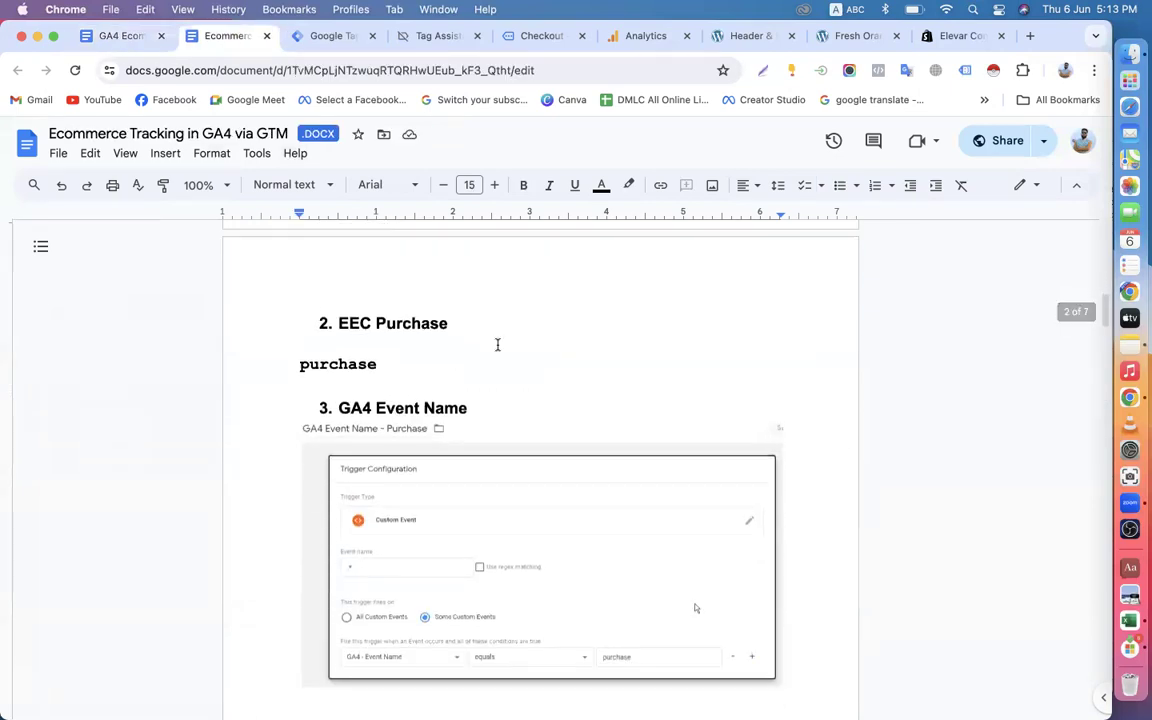
{"action": "scroll", "coordinate": [540, 435], "scroll_direction": "up", "scroll_amount": 14}
{"action": "scroll", "coordinate": [539, 434], "scroll_direction": "down", "scroll_amount": 6}
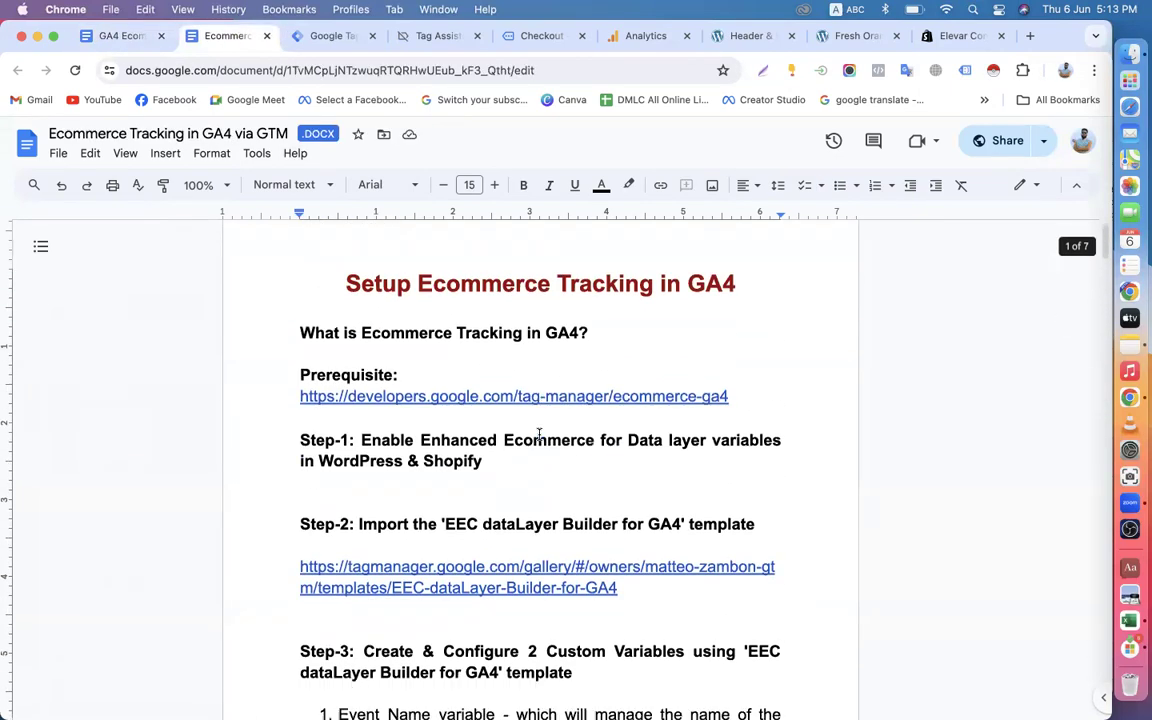
{"action": "scroll", "coordinate": [539, 434], "scroll_direction": "up", "scroll_amount": 3}
{"action": "scroll", "coordinate": [404, 501], "scroll_direction": "down", "scroll_amount": 2}
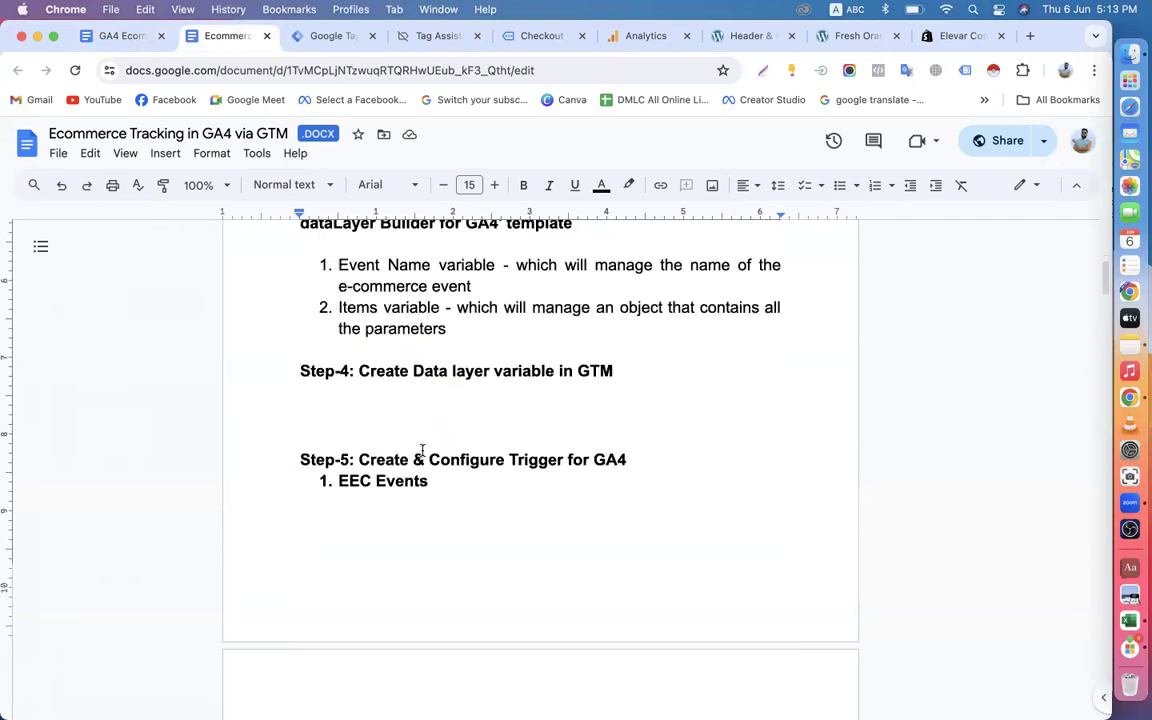
Return to the GA4 Data Layer Schema document and examine the triggers and parameters in its Retail/Ecommerce events table.
{"action": "left_click", "coordinate": [121, 37]}
{"action": "scroll", "coordinate": [402, 464], "scroll_direction": "down", "scroll_amount": 10}
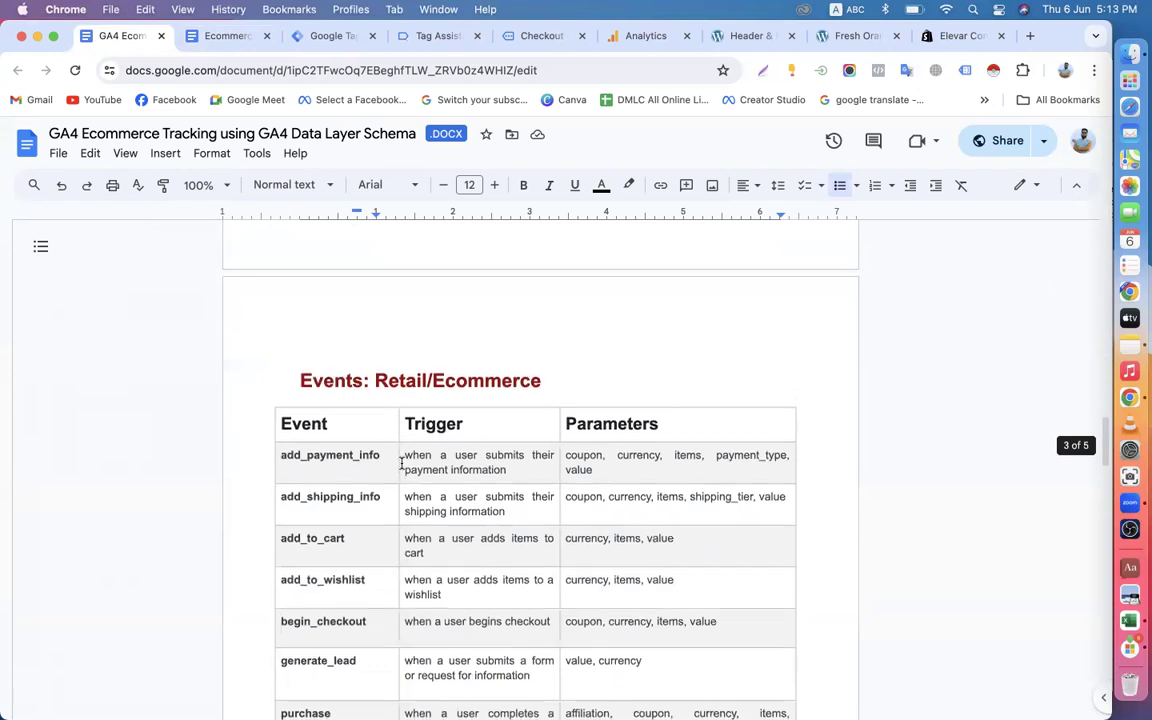
{"action": "scroll", "coordinate": [401, 463], "scroll_direction": "down", "scroll_amount": 5}
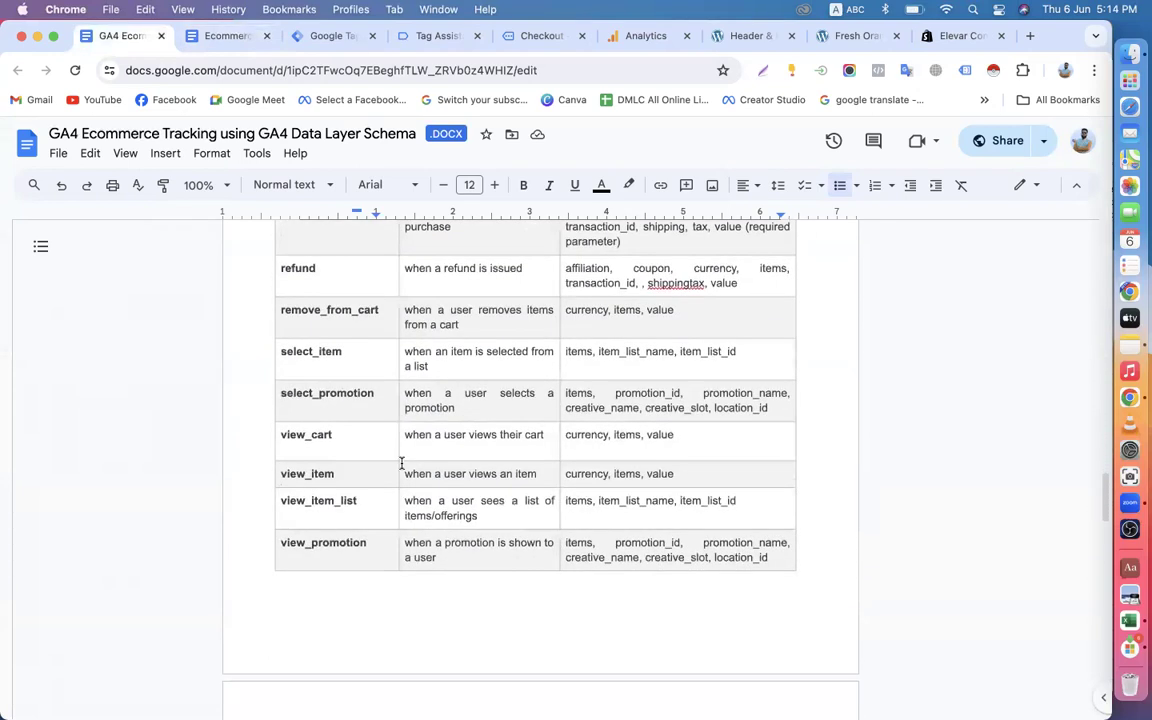
{"action": "scroll", "coordinate": [401, 464], "scroll_direction": "up", "scroll_amount": 2}
{"action": "scroll", "coordinate": [401, 464], "scroll_direction": "up", "scroll_amount": 4}
{"action": "scroll", "coordinate": [401, 464], "scroll_direction": "down", "scroll_amount": 15}
{"action": "scroll", "coordinate": [401, 464], "scroll_direction": "up", "scroll_amount": 3}
{"action": "scroll", "coordinate": [472, 450], "scroll_direction": "up", "scroll_amount": 2}
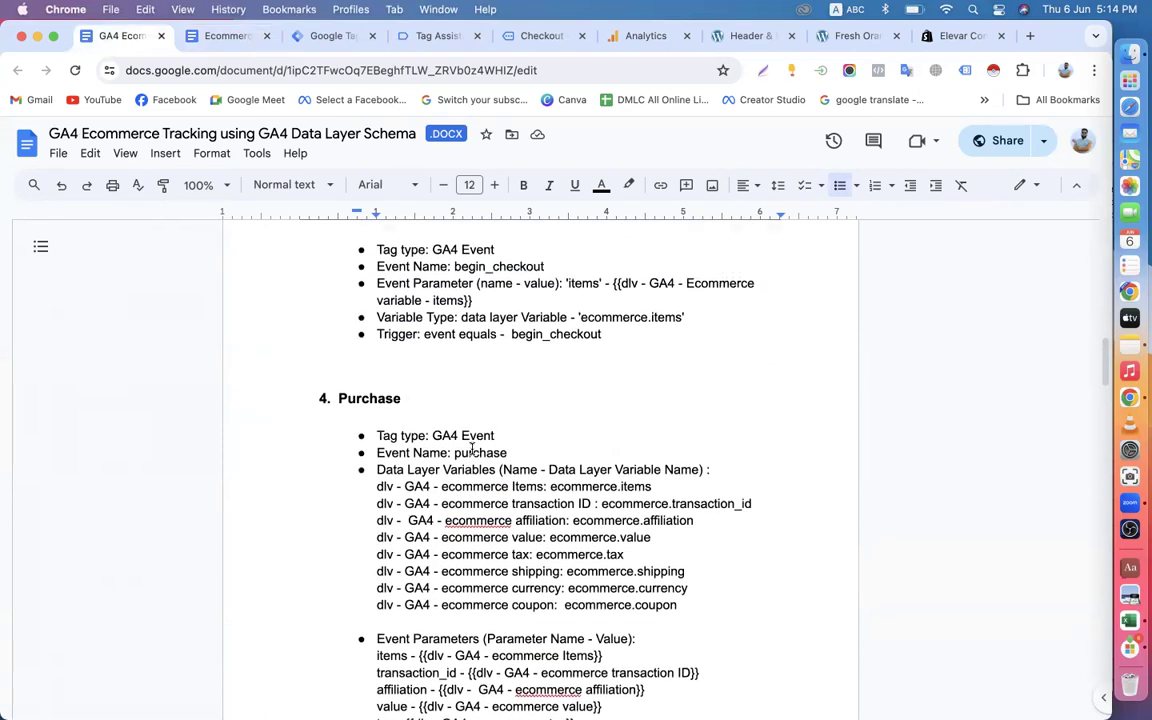
Reread the GA4 Data Layer Schema guide from Step-01 through the Checkout tag configuration.
{"action": "scroll", "coordinate": [472, 450], "scroll_direction": "up", "scroll_amount": 10}
{"action": "scroll", "coordinate": [473, 452], "scroll_direction": "up", "scroll_amount": 5}
{"action": "scroll", "coordinate": [472, 450], "scroll_direction": "up", "scroll_amount": 3}
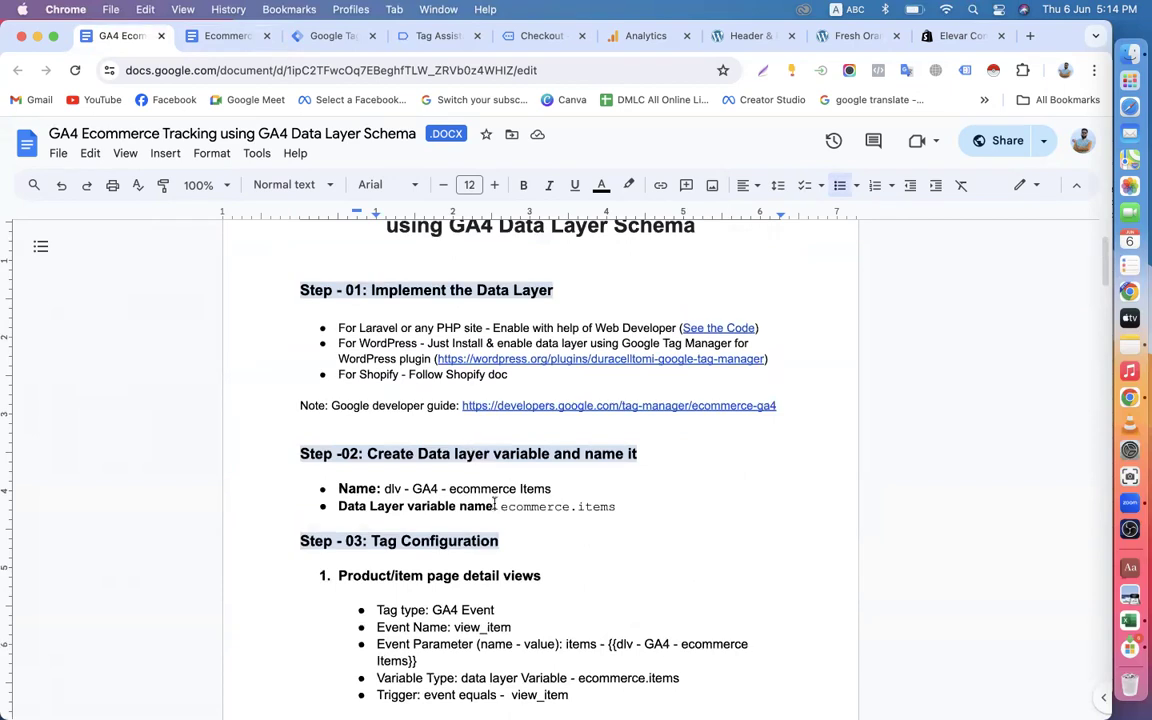
{"action": "scroll", "coordinate": [521, 518], "scroll_direction": "down", "scroll_amount": 4}
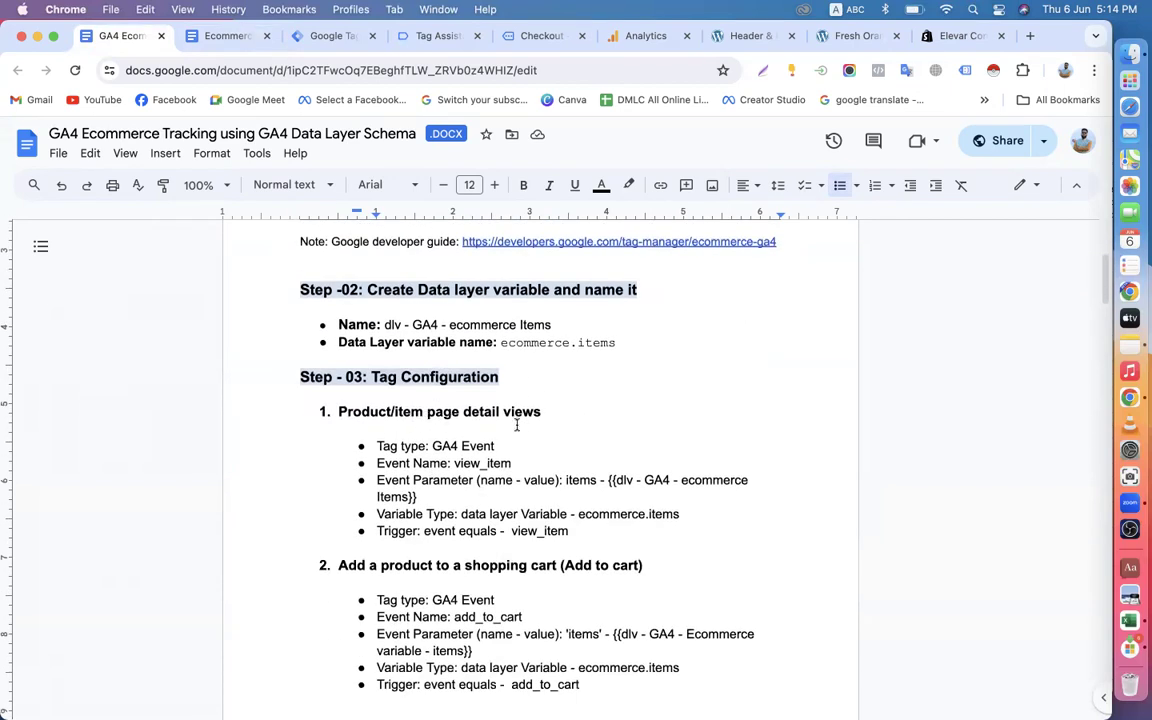
{"action": "scroll", "coordinate": [531, 428], "scroll_direction": "down", "scroll_amount": 2}
{"action": "scroll", "coordinate": [531, 428], "scroll_direction": "down", "scroll_amount": 1}
{"action": "scroll", "coordinate": [579, 404], "scroll_direction": "down", "scroll_amount": 4}
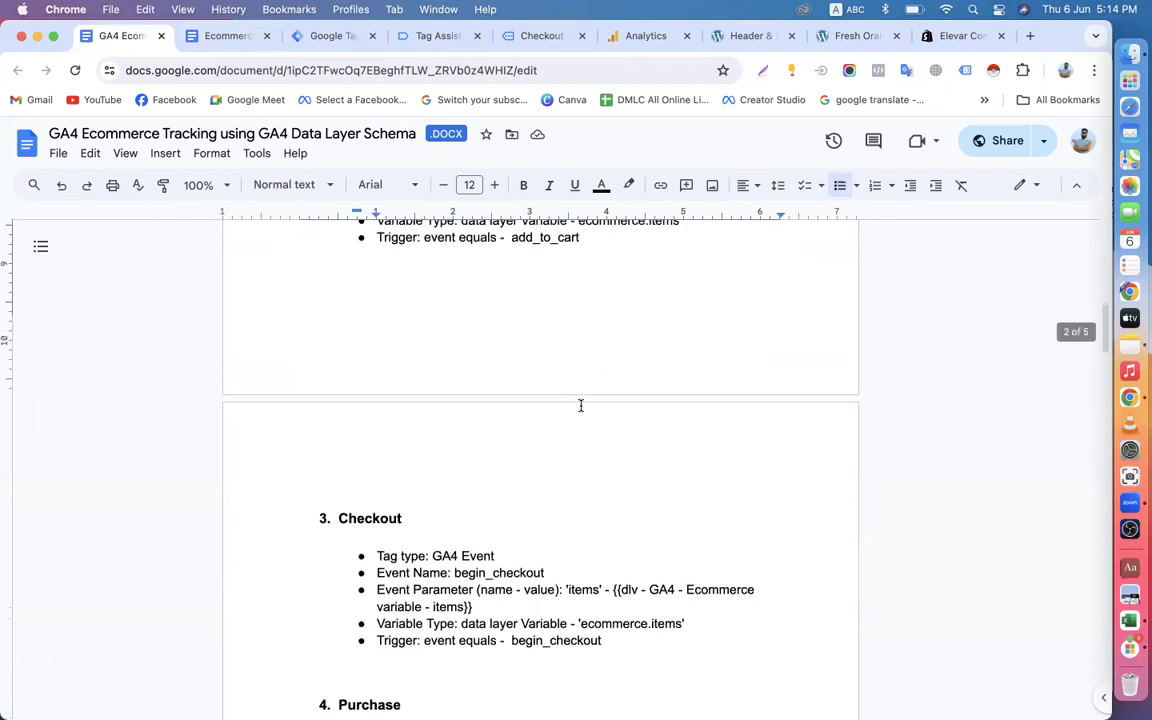
Switch to Tag Manager and open the workspace's list of triggers.
{"action": "left_click", "coordinate": [325, 36]}
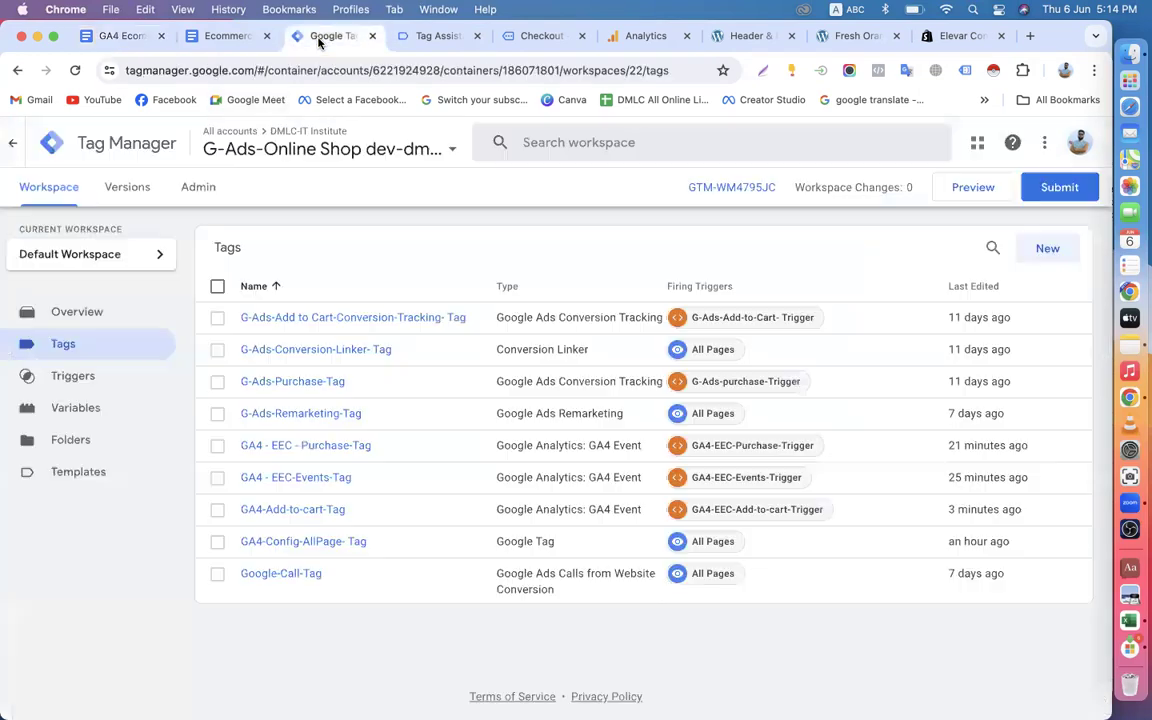
{"action": "left_click", "coordinate": [117, 380]}
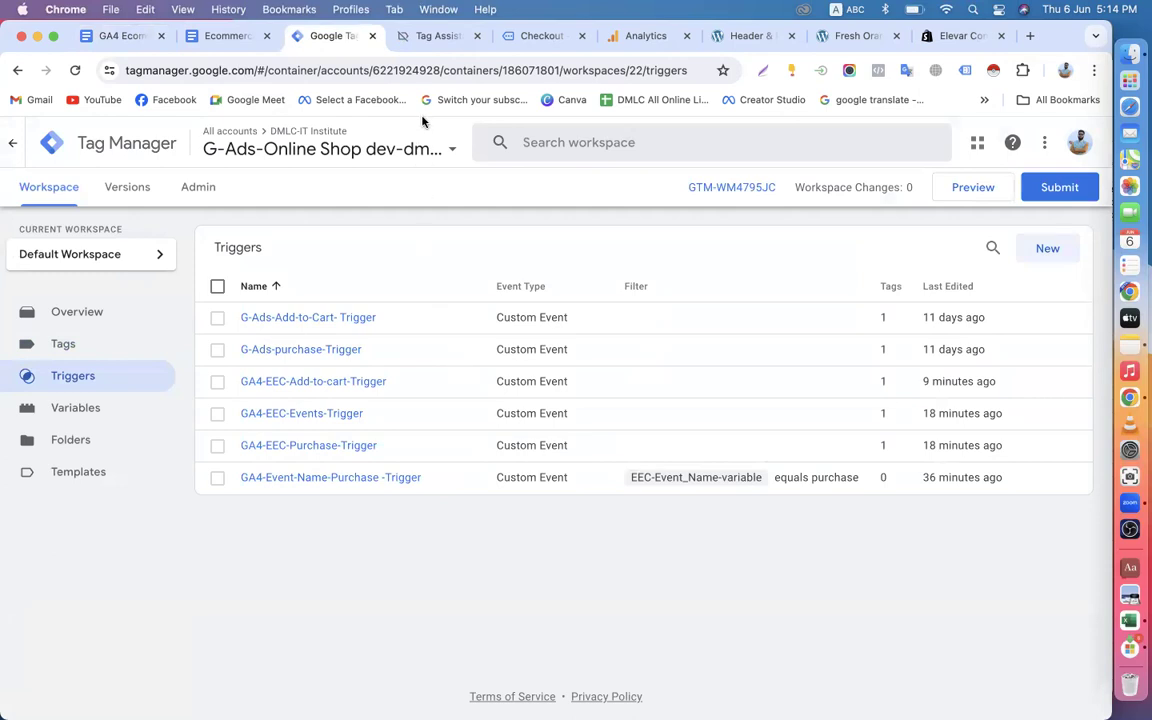
Compare the workspace's lists of tags and triggers, including each tag's firing trigger.
{"action": "left_click", "coordinate": [80, 350]}
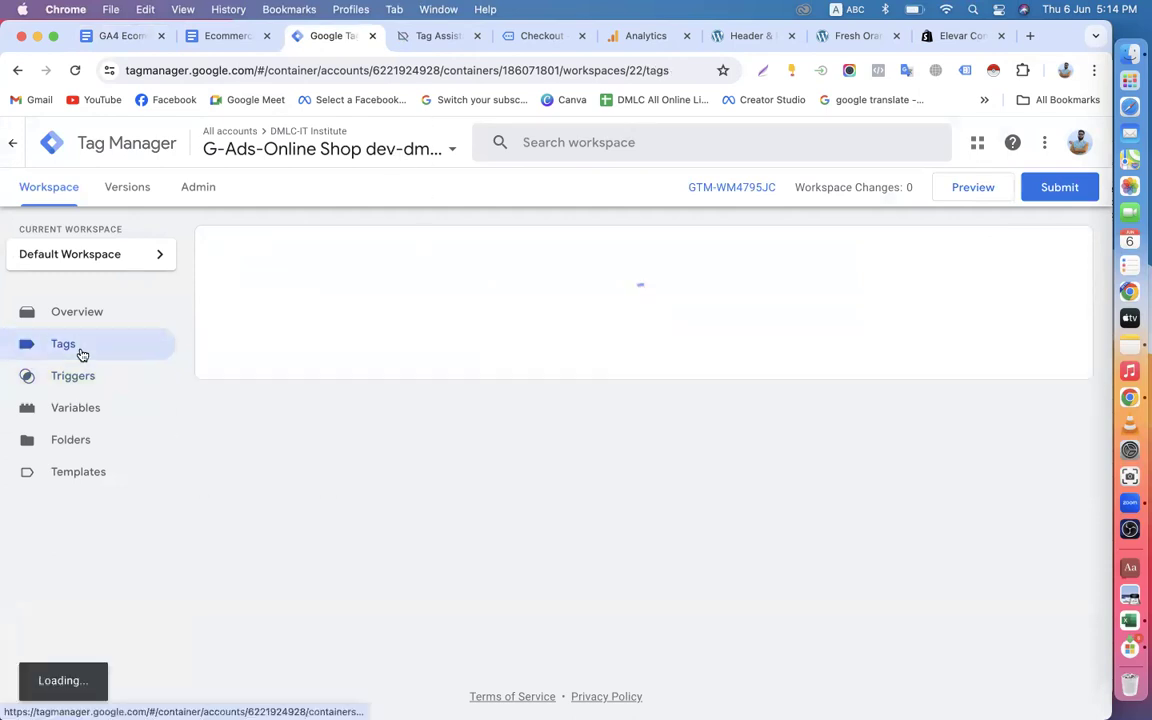
{"action": "left_click", "coordinate": [92, 382]}
{"action": "left_click", "coordinate": [87, 350]}
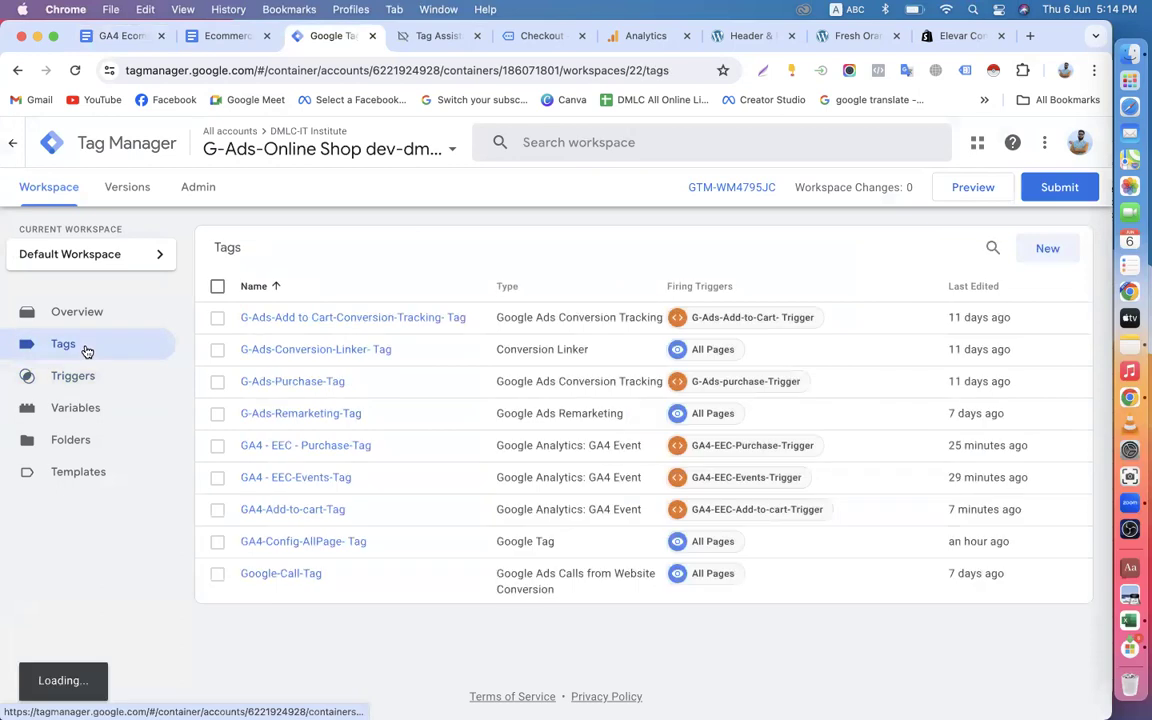
{"action": "left_click", "coordinate": [88, 377]}
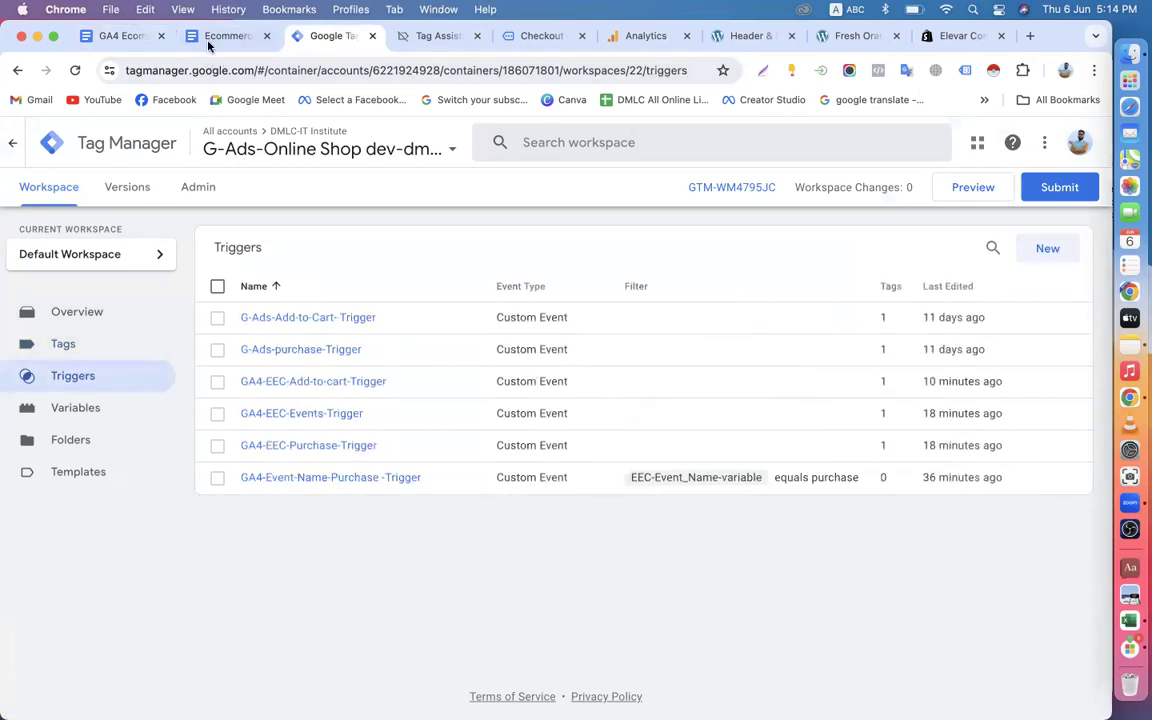
{"action": "left_click", "coordinate": [222, 36]}
{"action": "left_click", "coordinate": [318, 37]}
{"action": "left_click", "coordinate": [85, 343]}
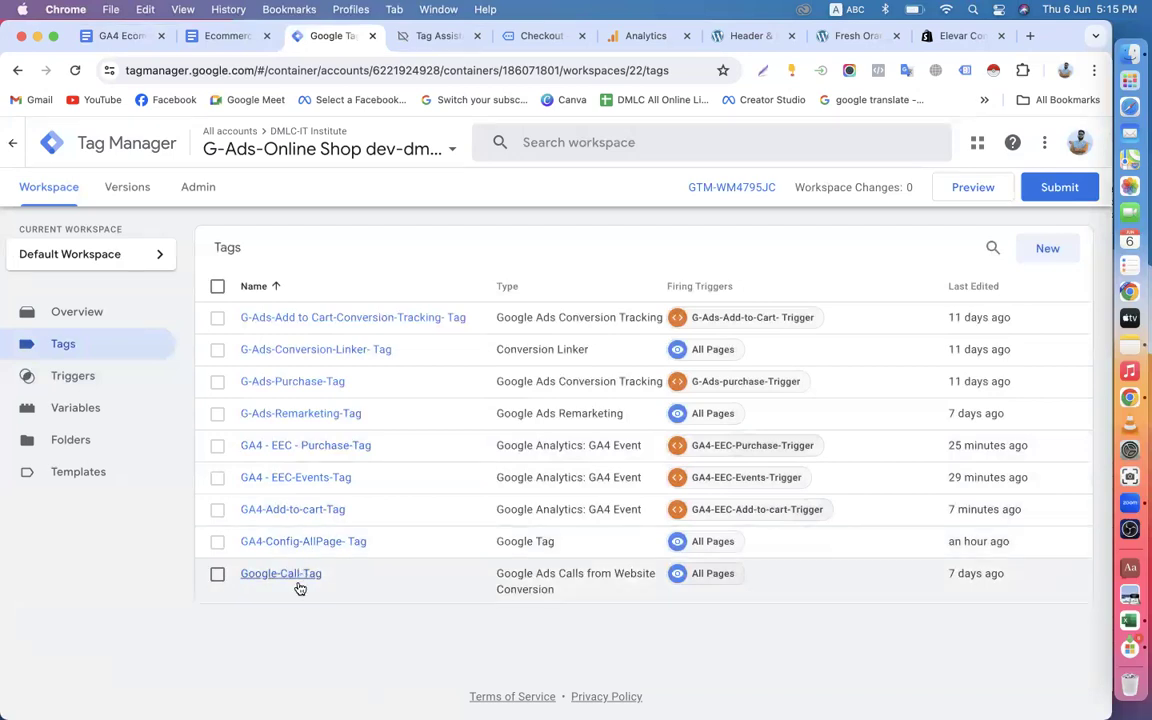
Open the GA4 - EEC-Events-Tag configuration and examine its event parameters, ecommerce settings and firing trigger.
{"action": "left_click", "coordinate": [296, 482]}
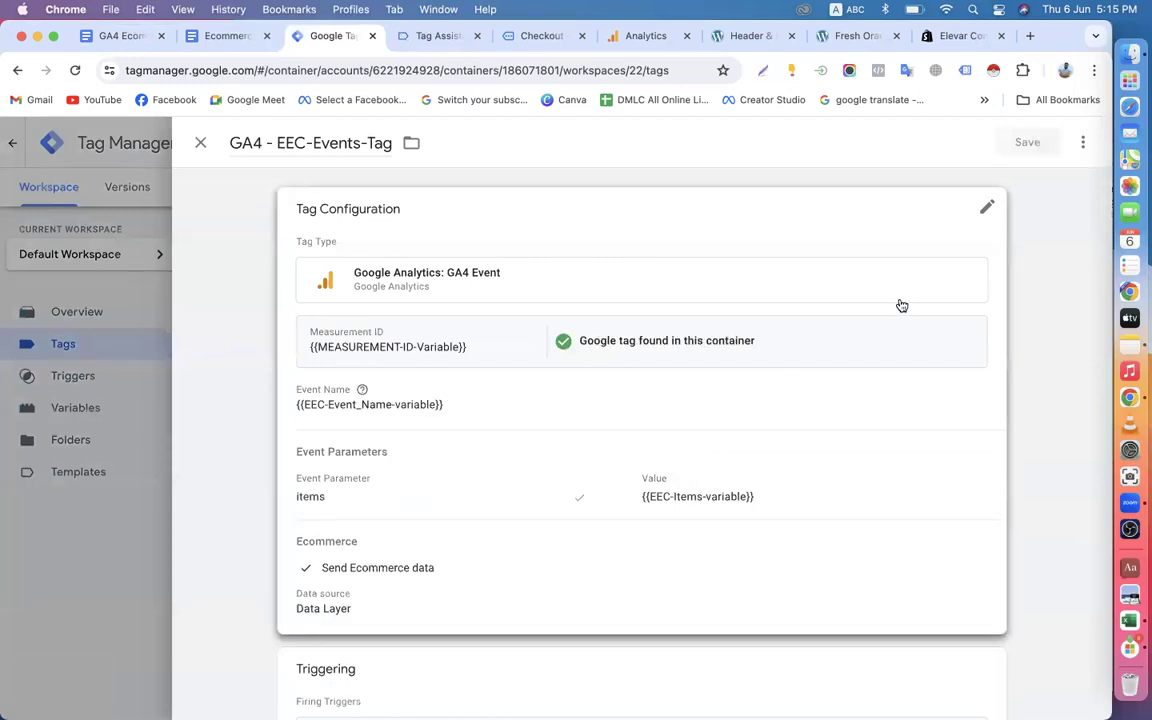
{"action": "left_click", "coordinate": [982, 212]}
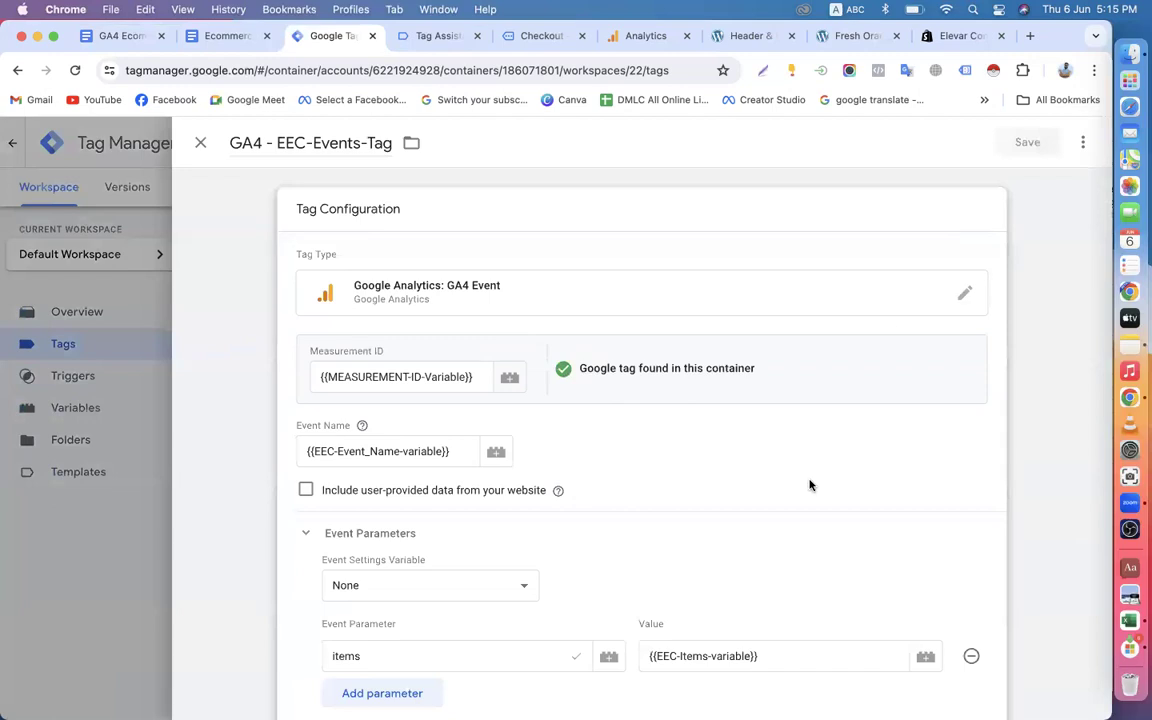
{"action": "scroll", "coordinate": [810, 483], "scroll_direction": "down", "scroll_amount": 5}
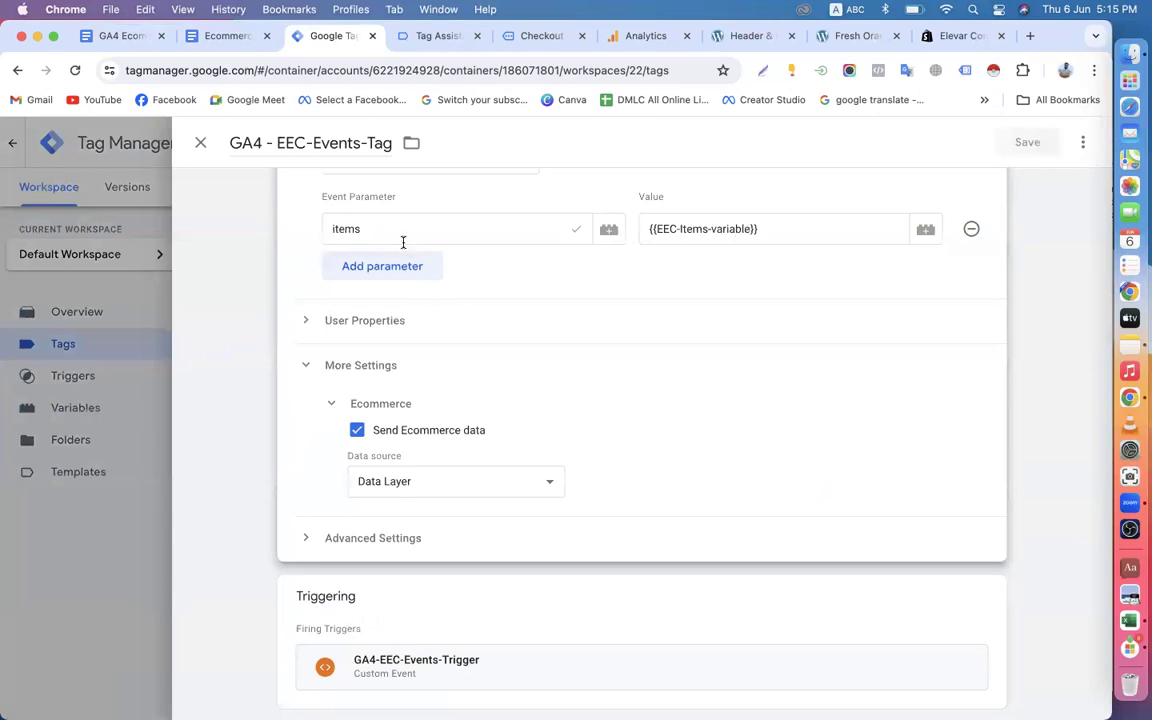
Switch to the GA4 Data Layer Schema document and select ecommerce.items in the Add to cart section's variable type line.
{"action": "left_click", "coordinate": [120, 37]}
{"action": "scroll", "coordinate": [584, 425], "scroll_direction": "up", "scroll_amount": 5}
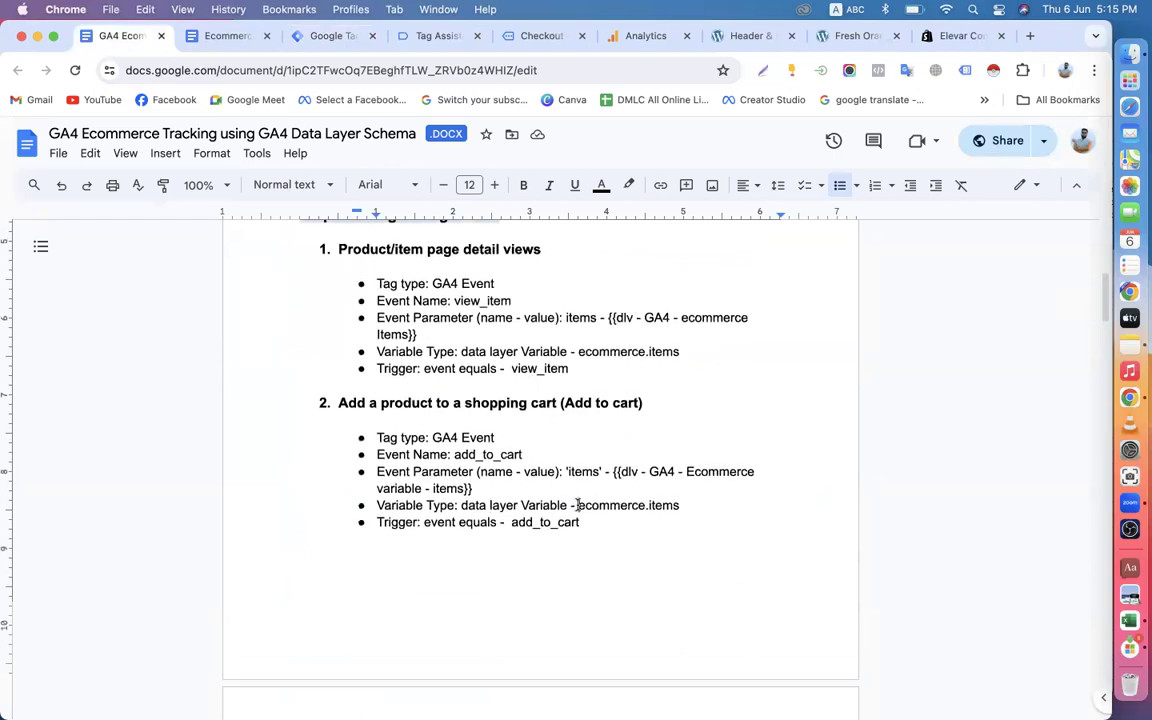
{"action": "left_click_drag", "start_coordinate": [577, 505], "coordinate": [669, 508]}
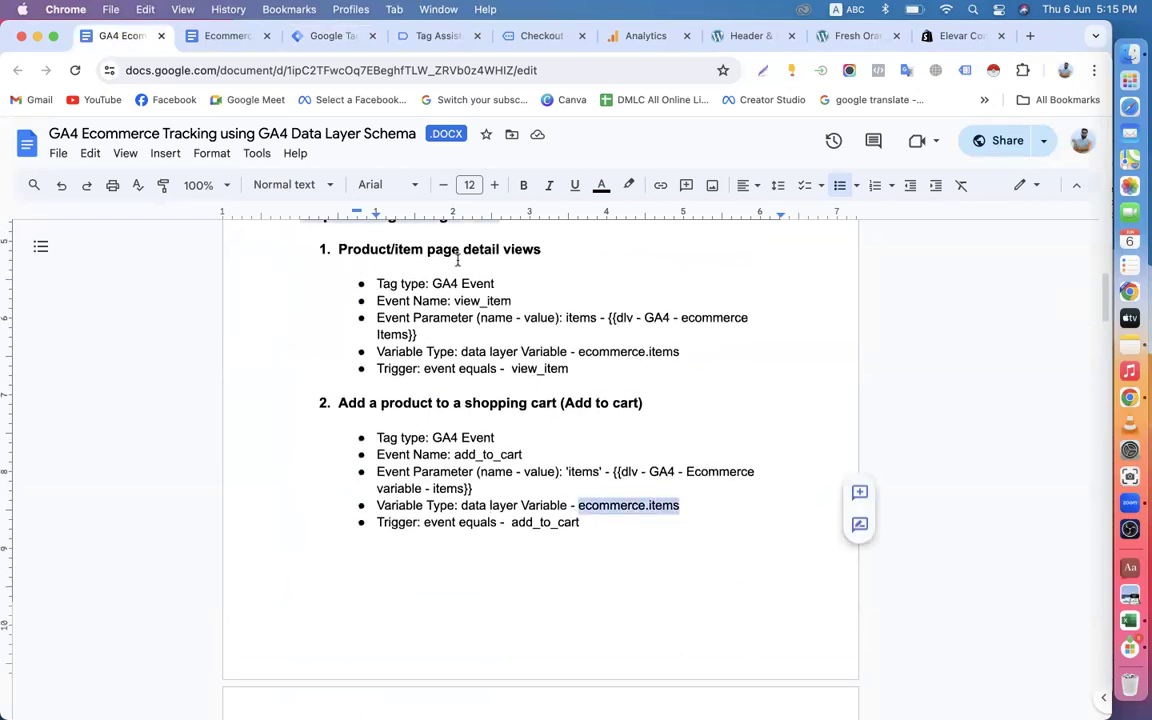
Return to Tag Manager, close the open tag, and start a new user-defined variable named items.
{"action": "left_click", "coordinate": [330, 36]}
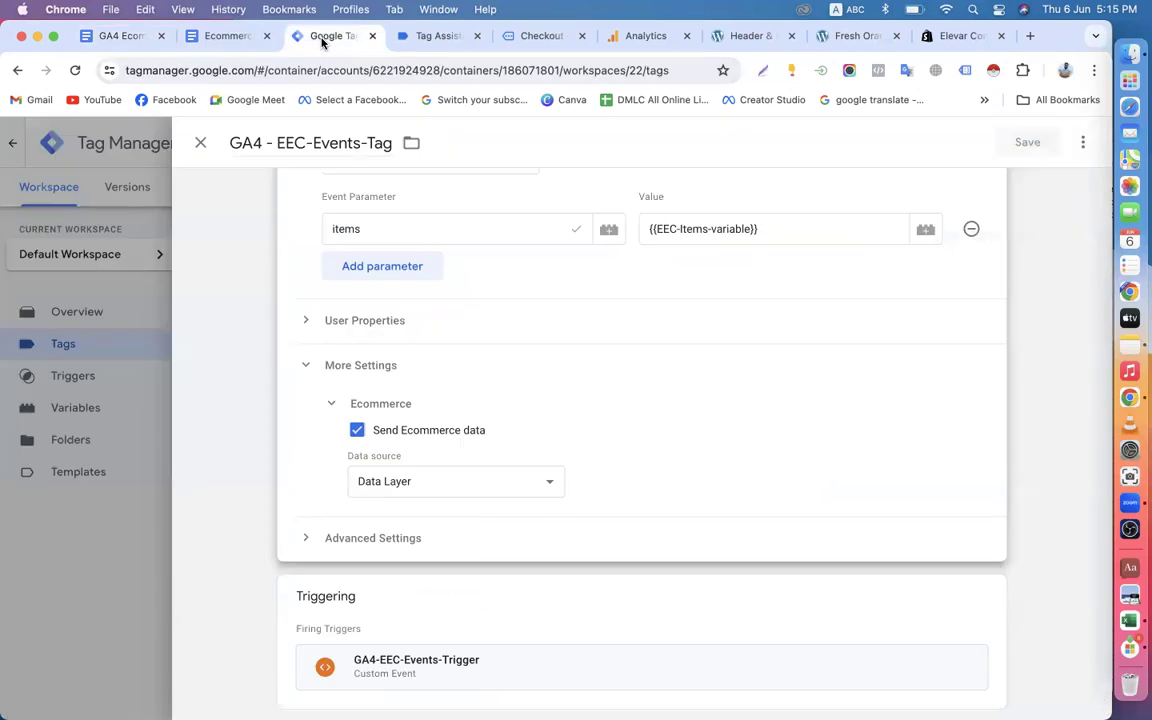
{"action": "left_click", "coordinate": [200, 142]}
{"action": "left_click", "coordinate": [83, 410]}
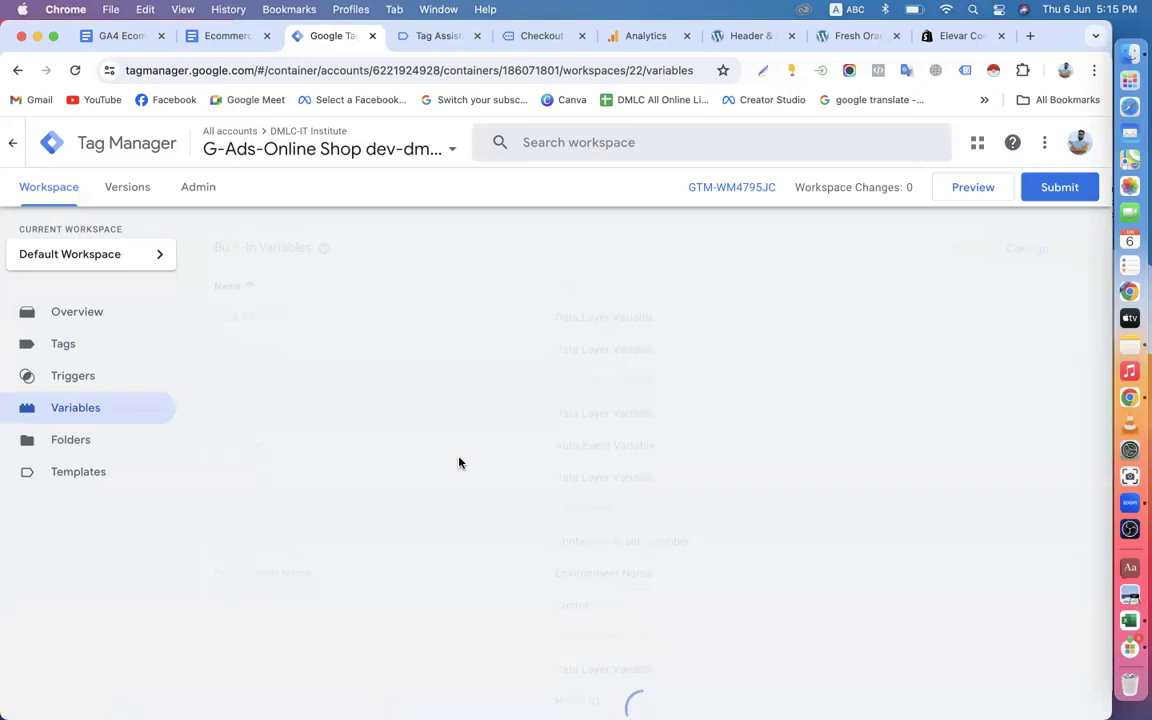
{"action": "scroll", "coordinate": [674, 442], "scroll_direction": "down", "scroll_amount": 5}
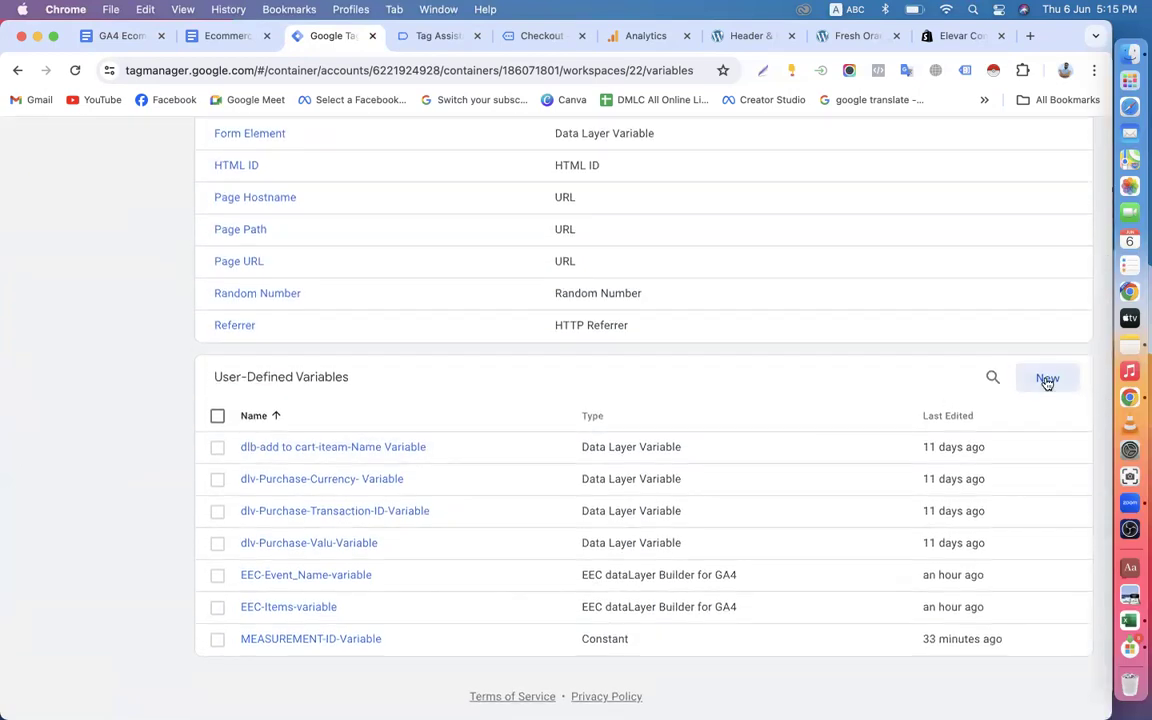
{"action": "left_click", "coordinate": [1047, 380]}
{"action": "key", "text": "super+a"}
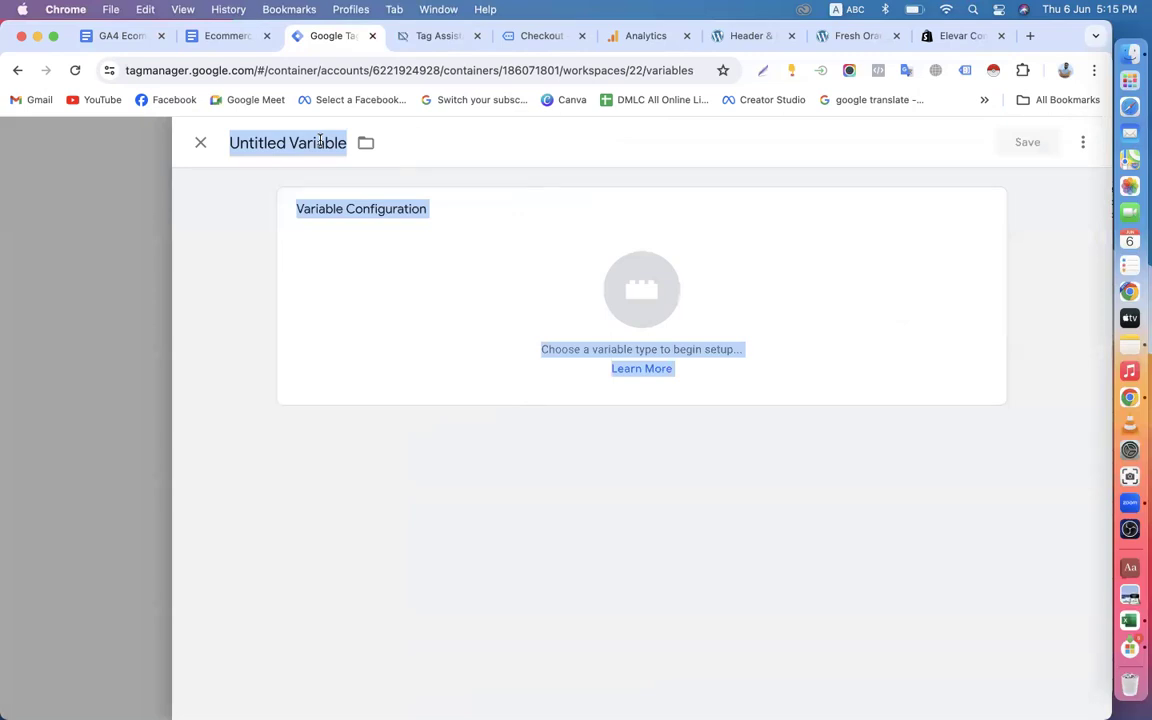
{"action": "left_click", "coordinate": [299, 143]}
{"action": "key", "text": "super+a"}
{"action": "key", "text": "BackSpace"}
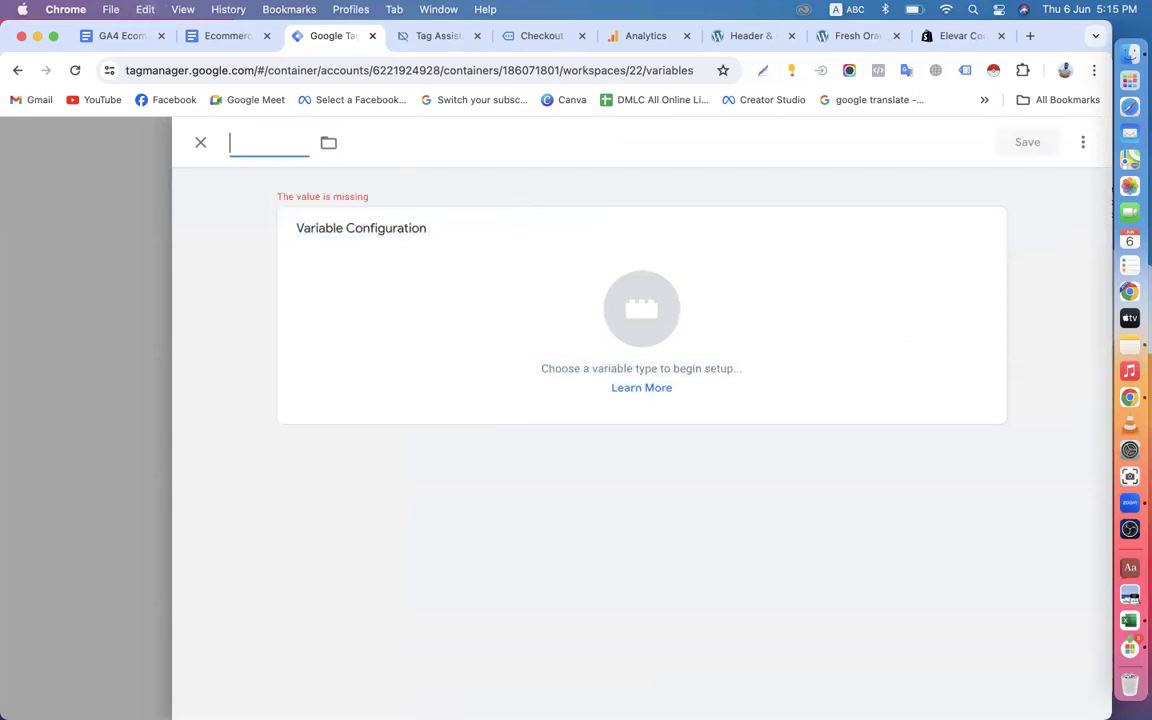
{"action": "type", "text": "items"}
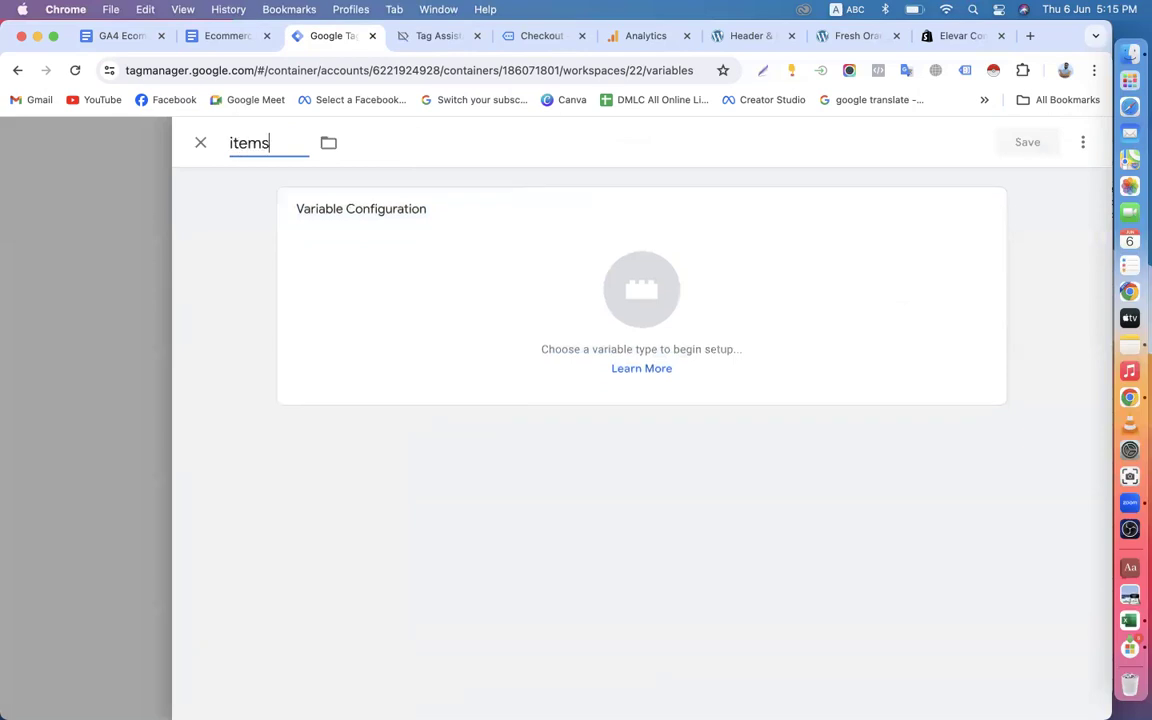
Copy ecommerce.items from the Add to cart section of the GA4 Data Layer Schema document and return to Tag Manager.
{"action": "left_click", "coordinate": [123, 37]}
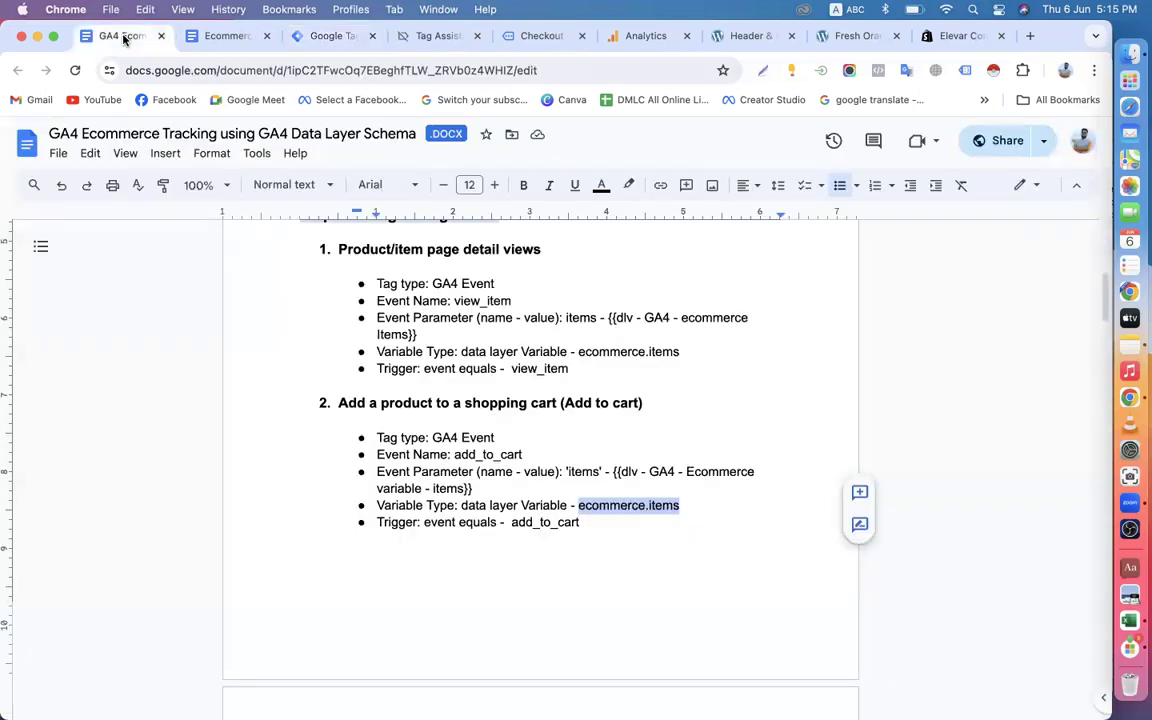
{"action": "right_click", "coordinate": [609, 505]}
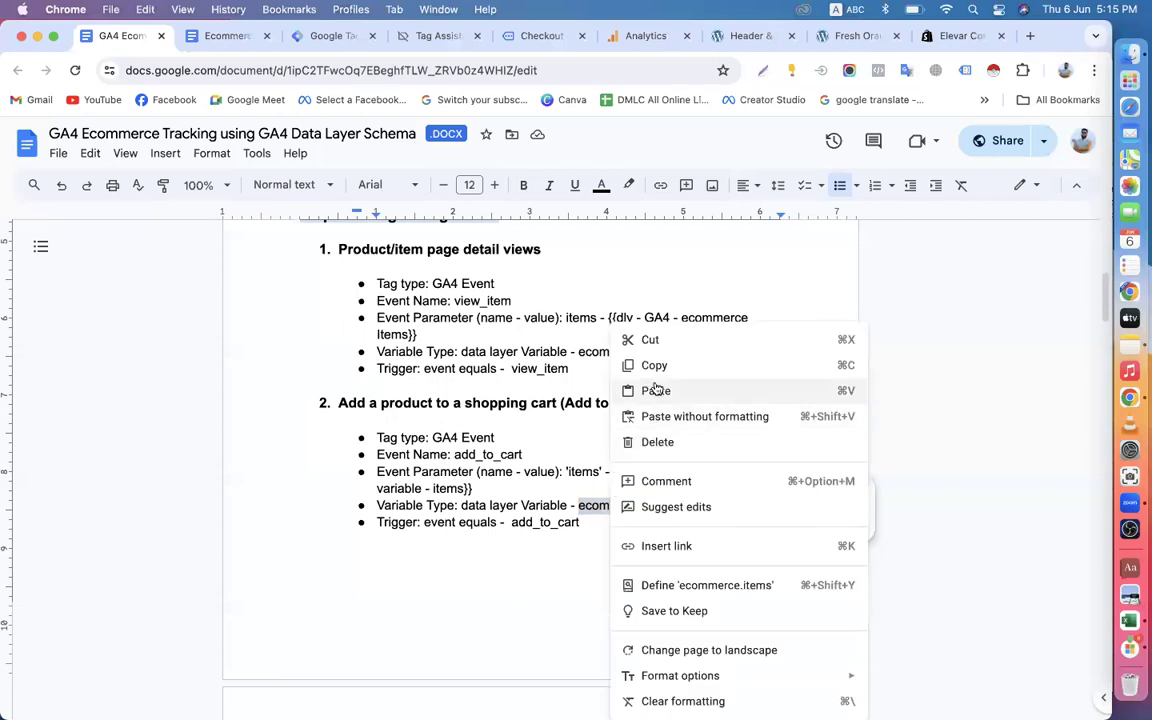
{"action": "left_click", "coordinate": [655, 366]}
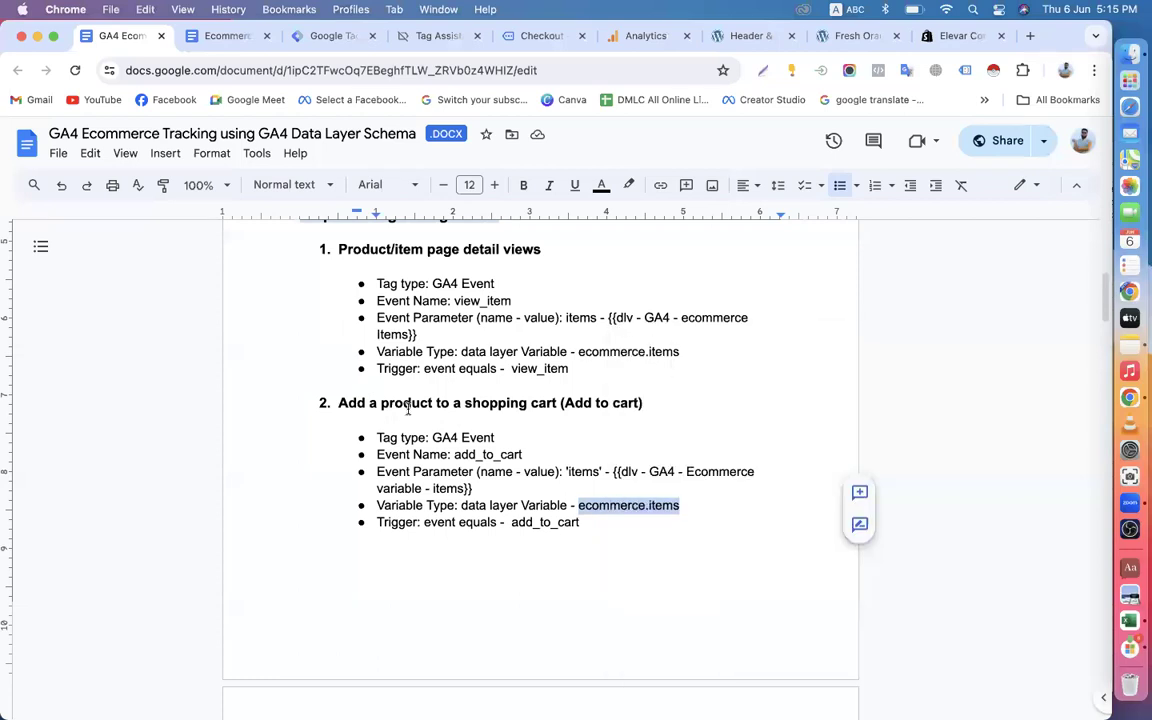
{"action": "left_click", "coordinate": [226, 38]}
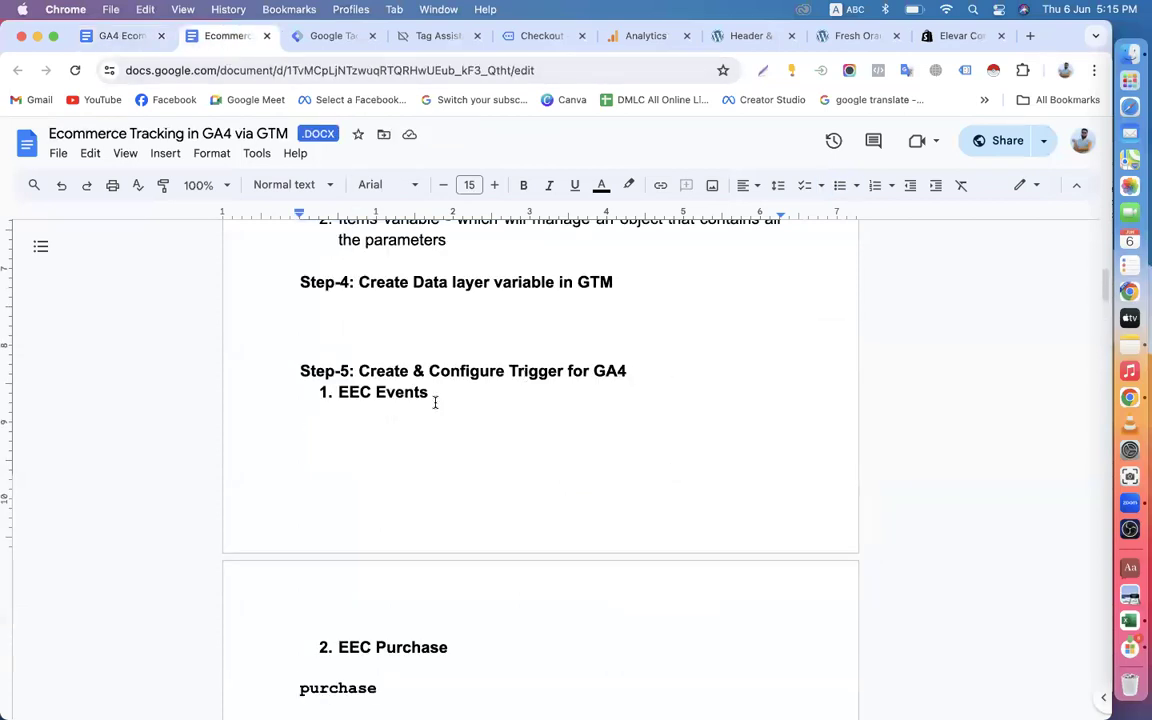
{"action": "left_click", "coordinate": [330, 36]}
Configure the items variable as a Data Layer Variable using the name ecommerce.items, and save it.
{"action": "left_click", "coordinate": [538, 304]}
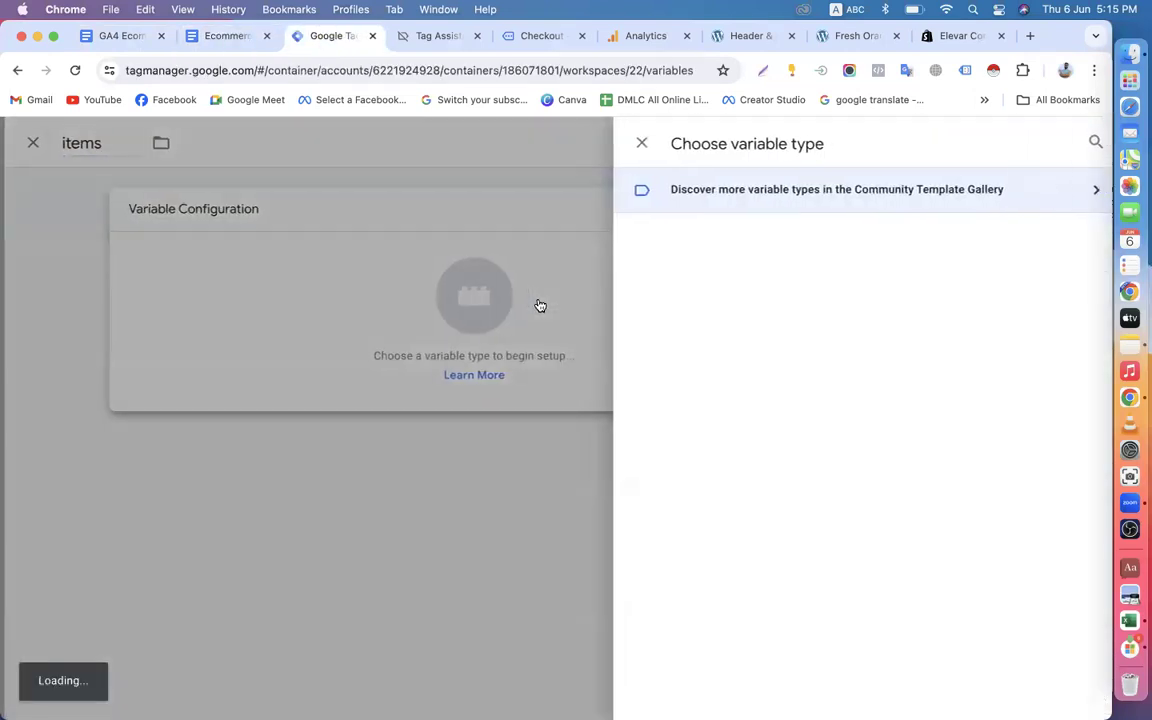
{"action": "scroll", "coordinate": [728, 445], "scroll_direction": "down", "scroll_amount": 3}
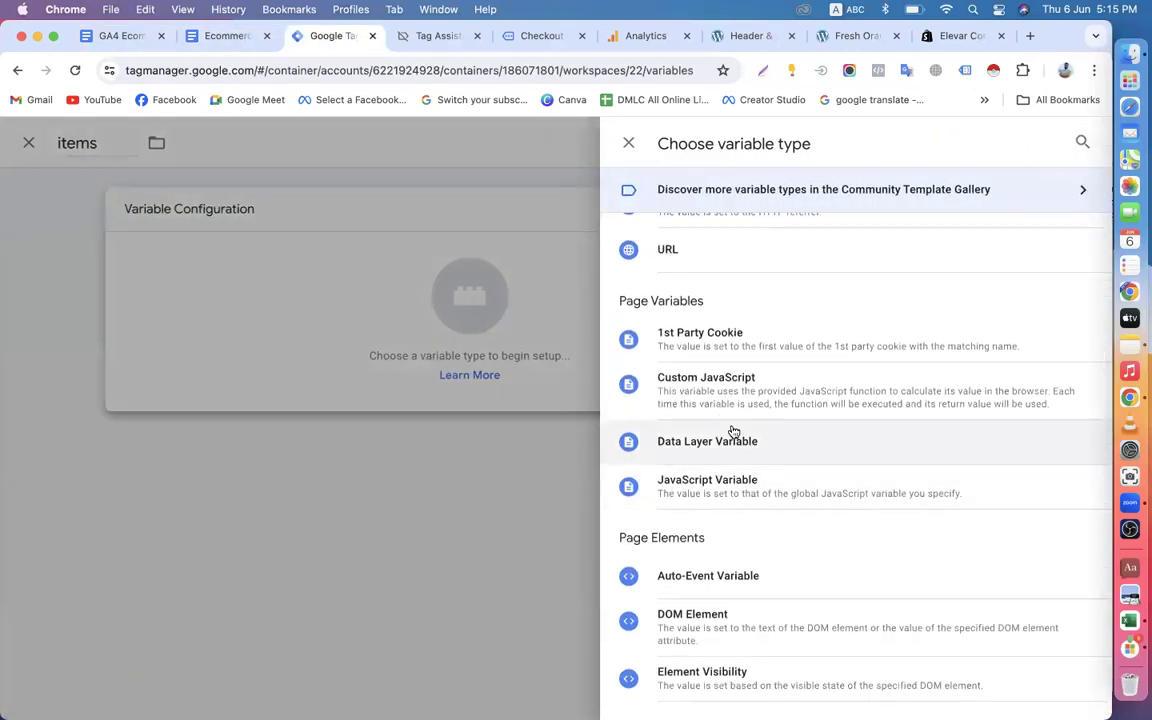
{"action": "left_click", "coordinate": [733, 438]}
{"action": "left_click", "coordinate": [336, 370]}
{"action": "key", "text": "super+v"}
{"action": "left_click", "coordinate": [1027, 142]}
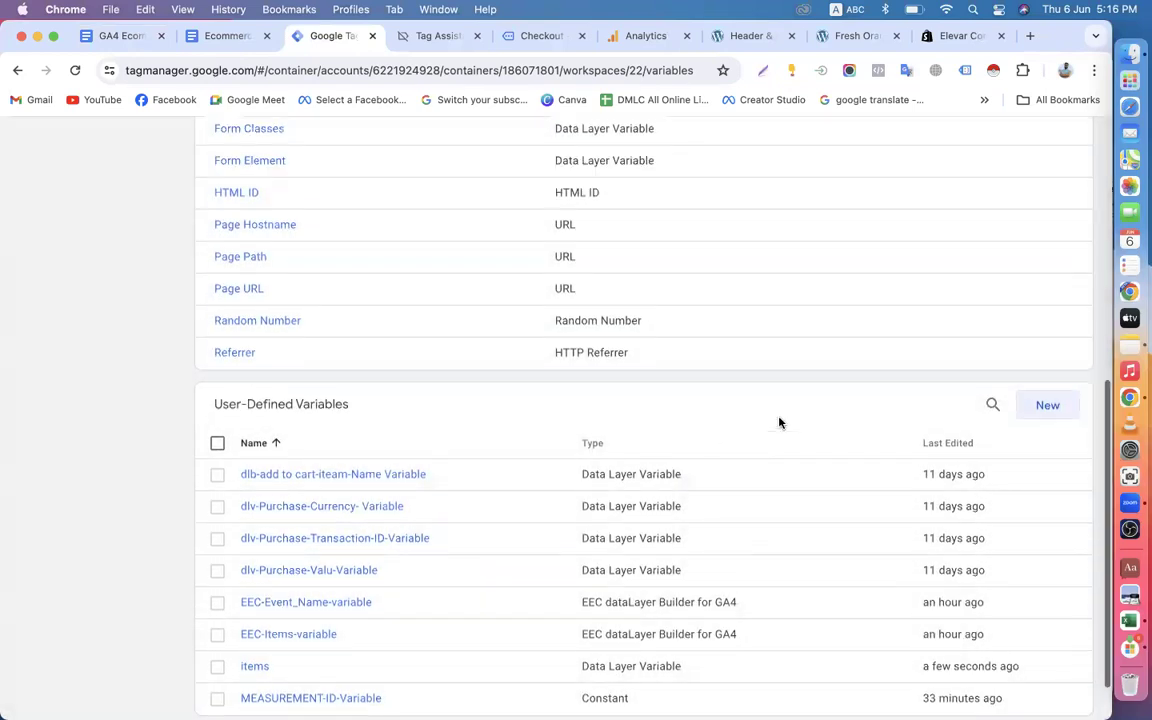
Look through the workspace's tags, templates and user-defined variables.
{"action": "scroll", "coordinate": [500, 400], "scroll_direction": "up", "scroll_amount": 10}
{"action": "left_click", "coordinate": [65, 343]}
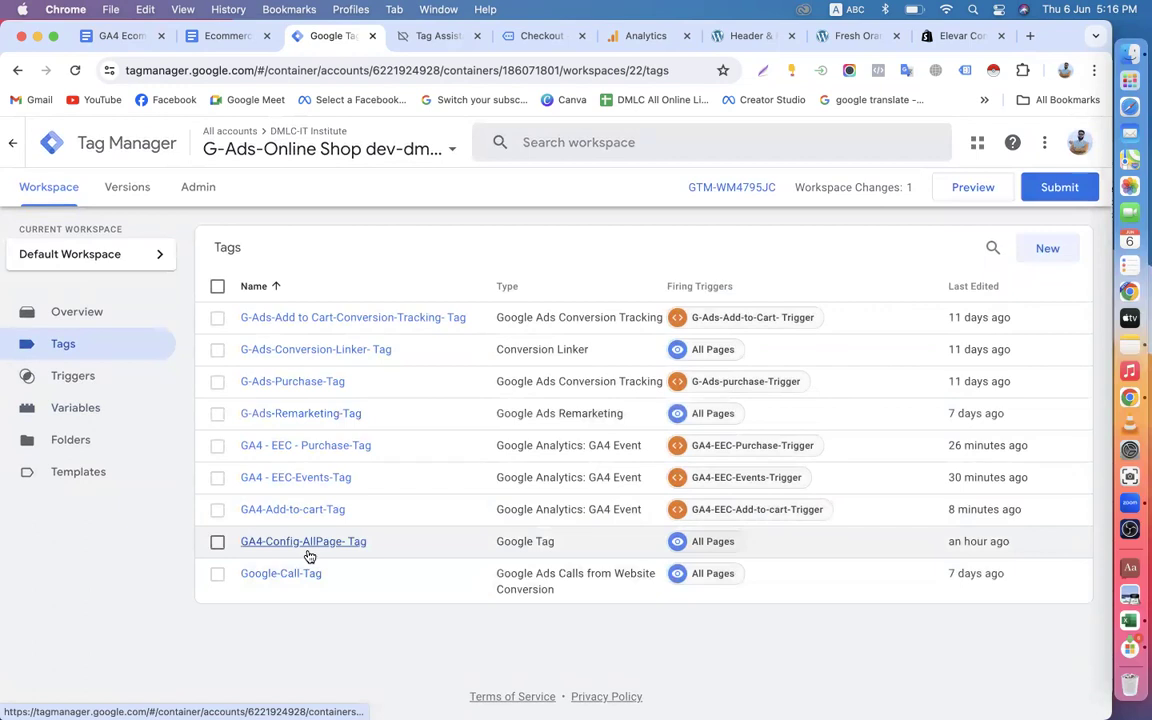
{"action": "left_click", "coordinate": [78, 471]}
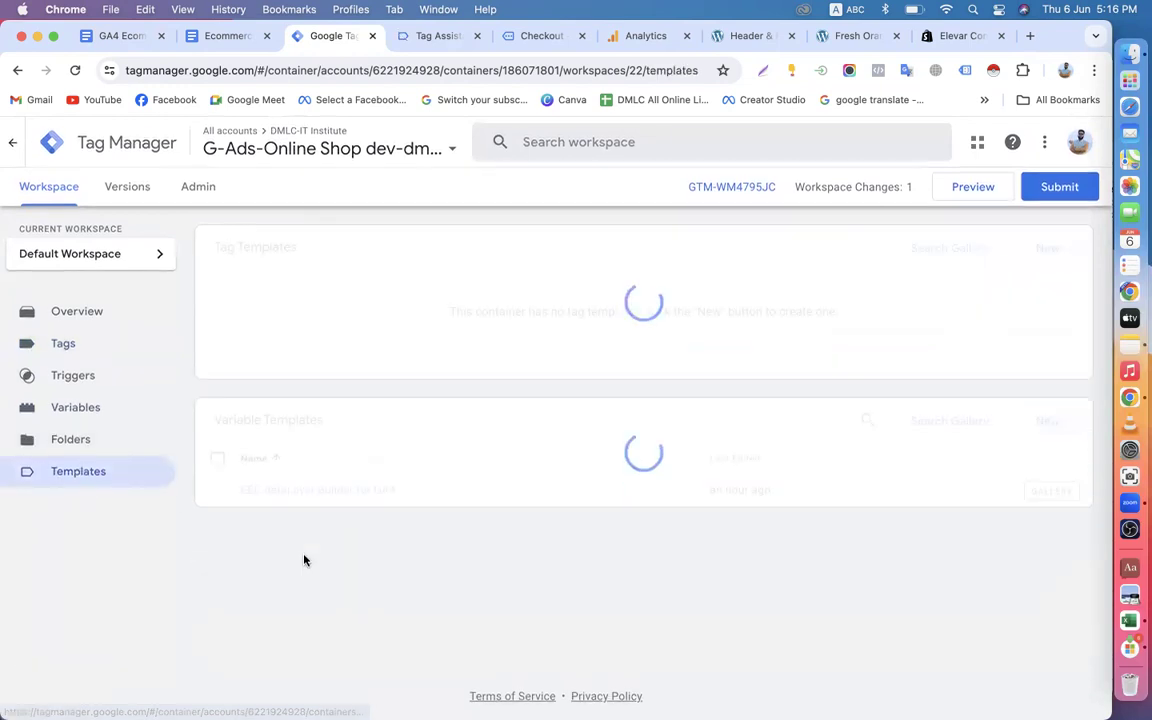
{"action": "left_click", "coordinate": [106, 419]}
{"action": "scroll", "coordinate": [372, 562], "scroll_direction": "down", "scroll_amount": 10}
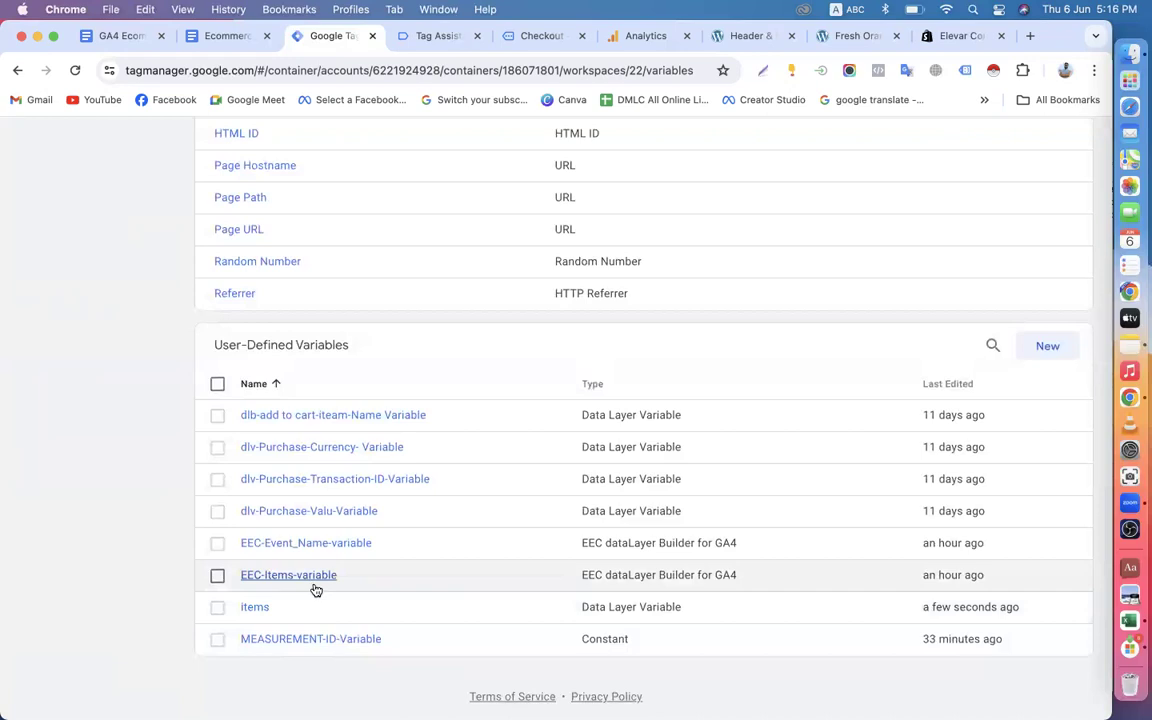
{"action": "scroll", "coordinate": [308, 590], "scroll_direction": "up", "scroll_amount": 10}
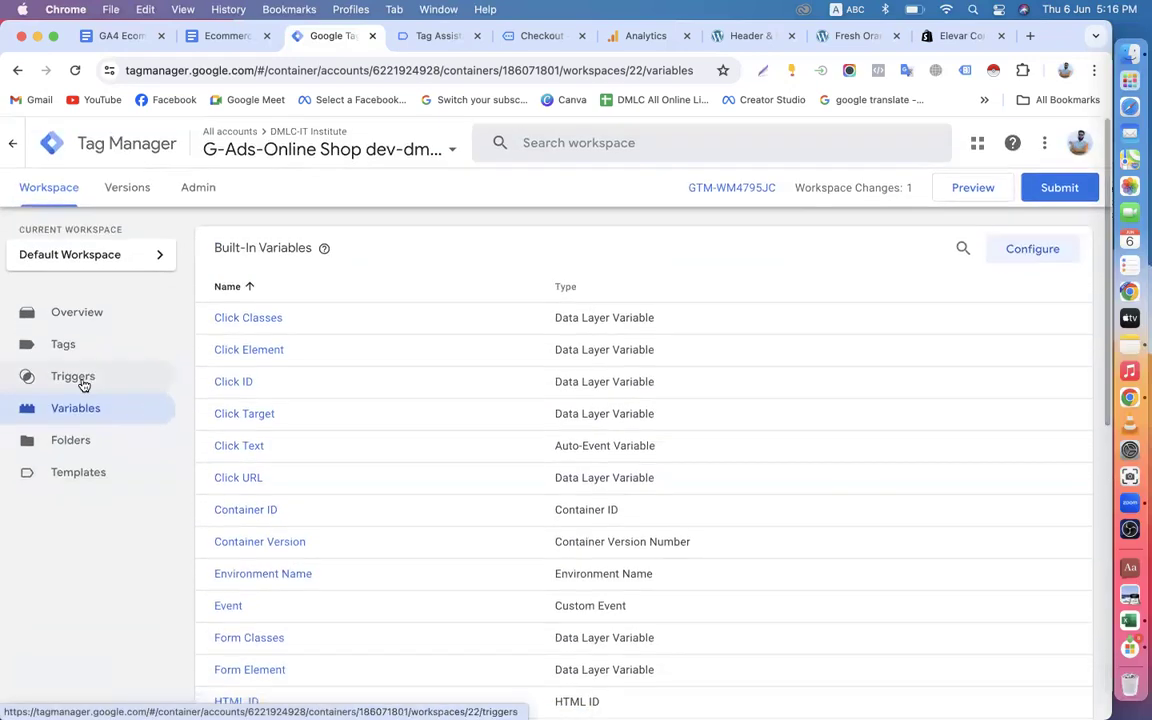
Open the GA4 - EEC-Events-Tag configuration for editing and go to its event parameters.
{"action": "left_click", "coordinate": [82, 346]}
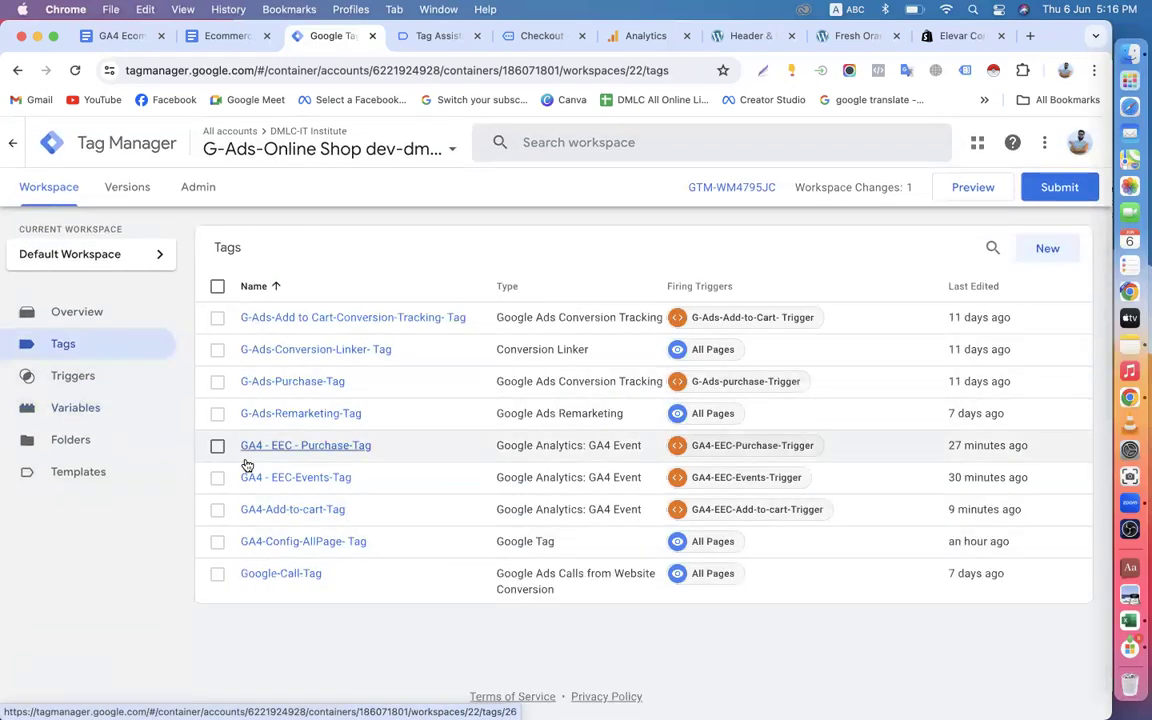
{"action": "left_click", "coordinate": [317, 484]}
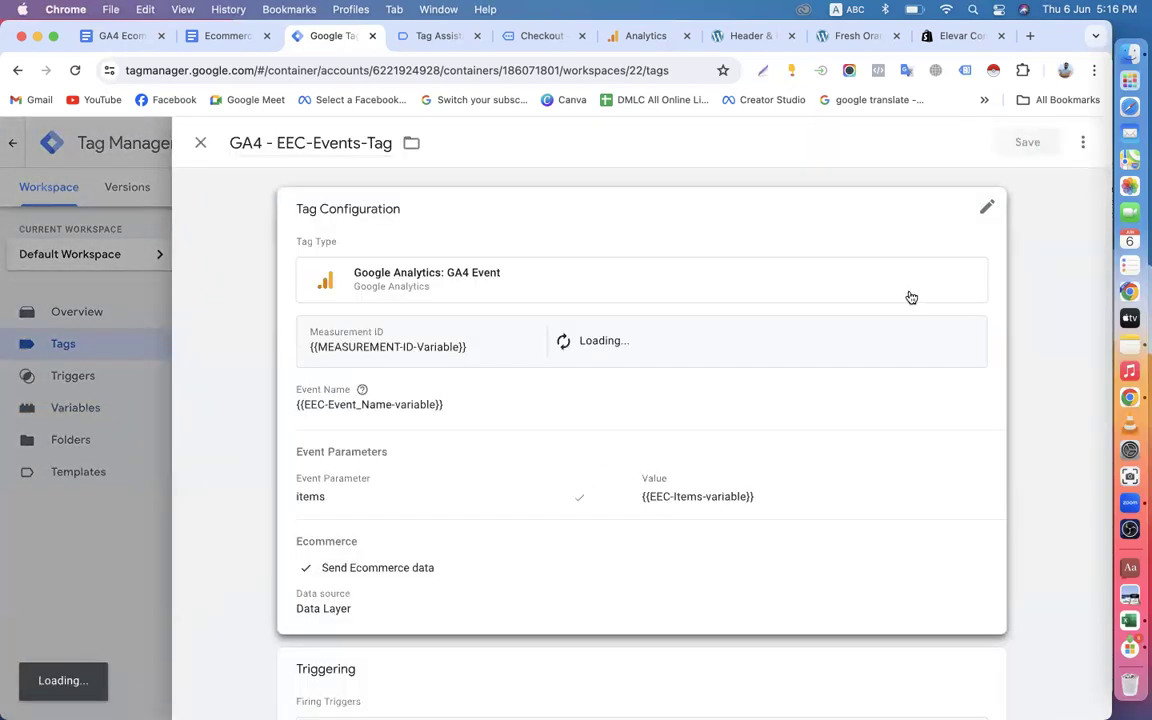
{"action": "left_click", "coordinate": [986, 209]}
{"action": "scroll", "coordinate": [834, 521], "scroll_direction": "down", "scroll_amount": 5}
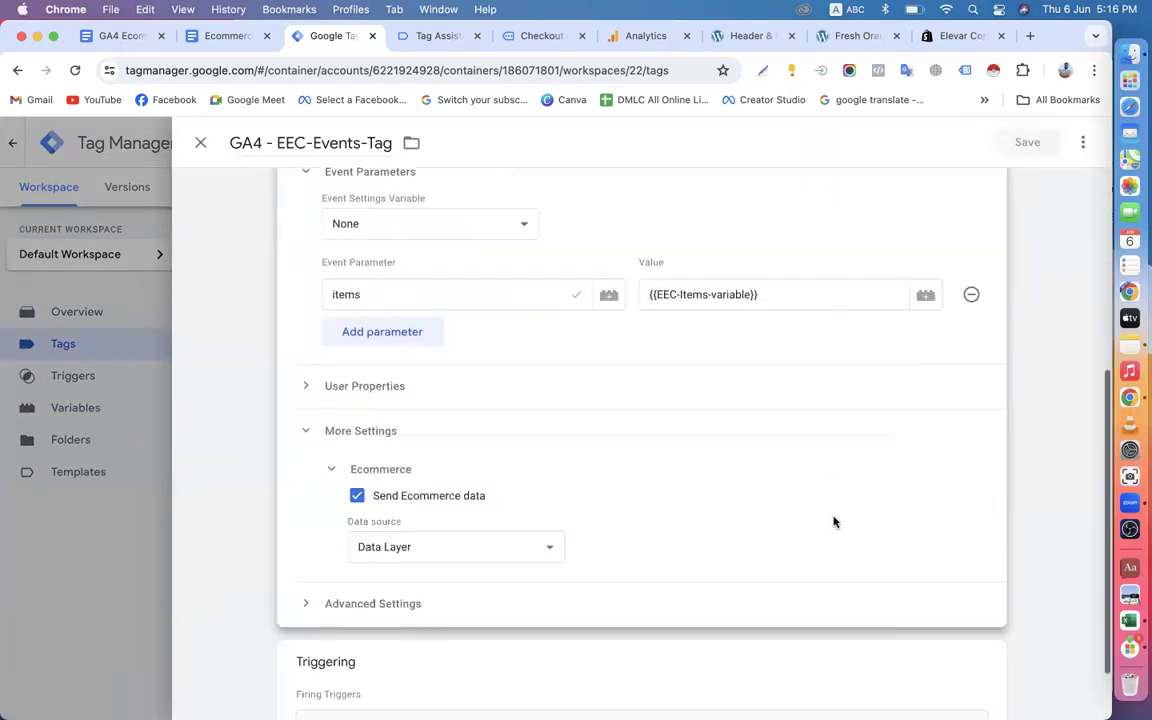
Clear the items event parameter's value and reselect {{EEC-Items-variable}} in its place.
{"action": "left_click", "coordinate": [768, 277]}
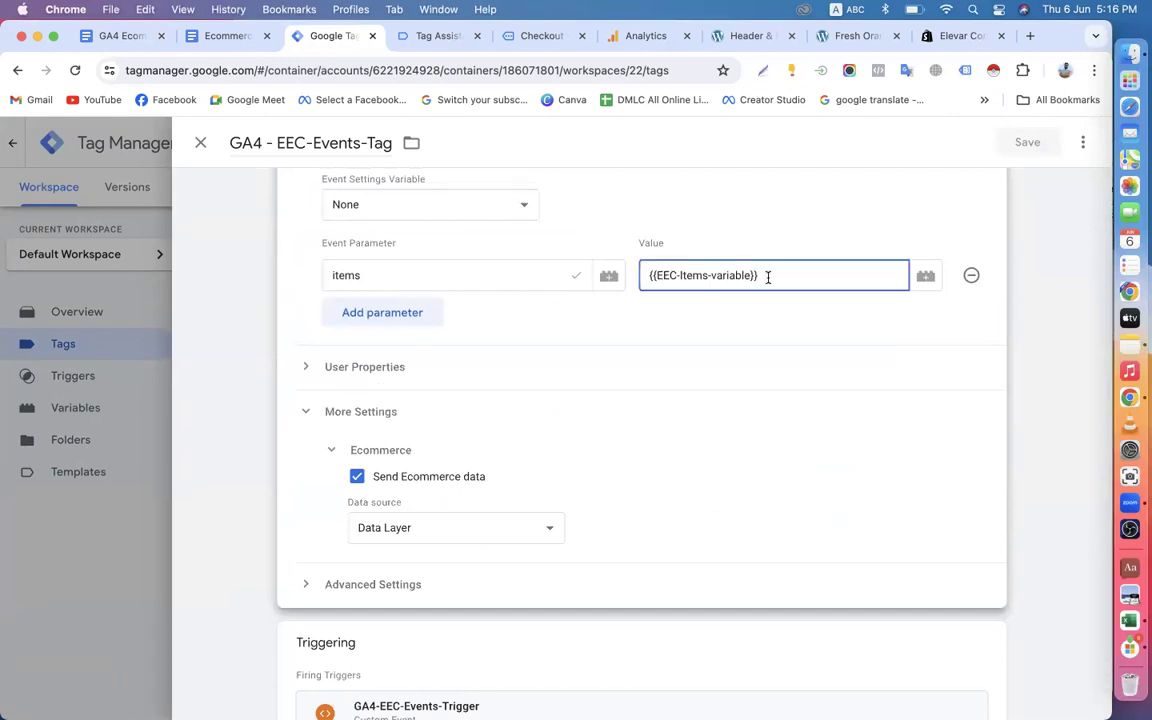
{"action": "key", "text": "BackSpace"}
{"action": "key", "text": "BackSpace"}
{"action": "key", "text": "BackSpace"}
{"action": "key", "text": "BackSpace"}
{"action": "key", "text": "BackSpace"}
{"action": "key", "text": "BackSpace"}
{"action": "key", "text": "BackSpace"}
{"action": "key", "text": "BackSpace"}
{"action": "key", "text": "BackSpace"}
{"action": "key", "text": "BackSpace"}
{"action": "key", "text": "BackSpace"}
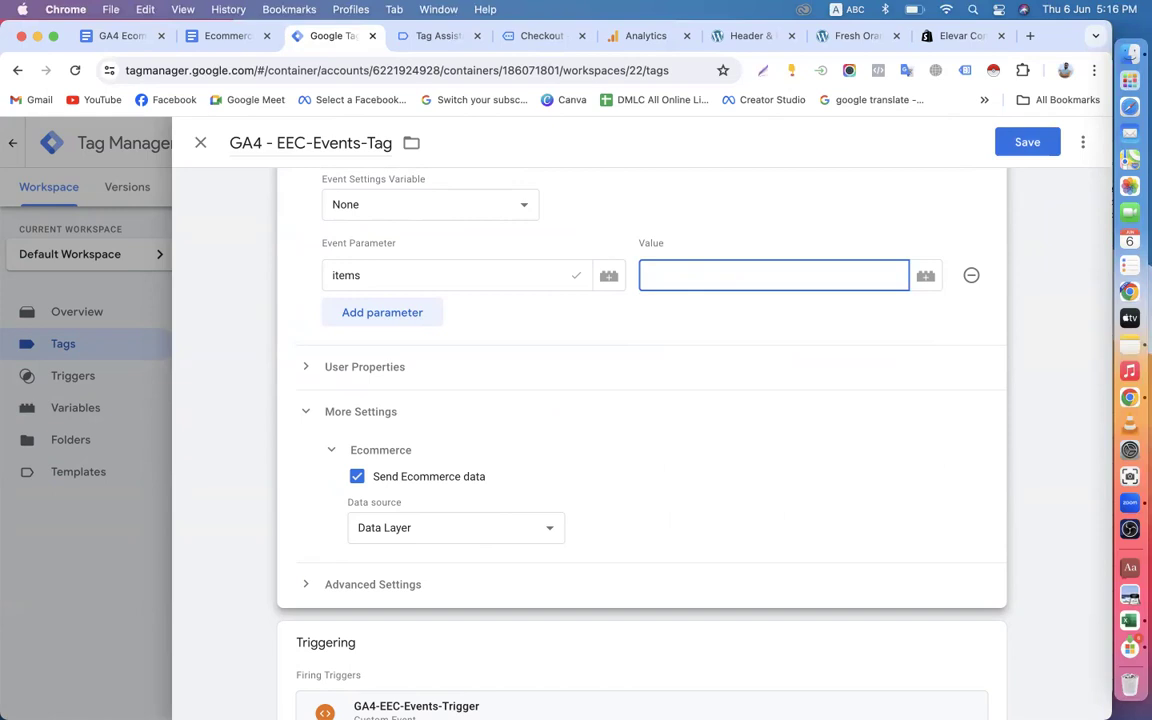
{"action": "type", "text": "{{it"}
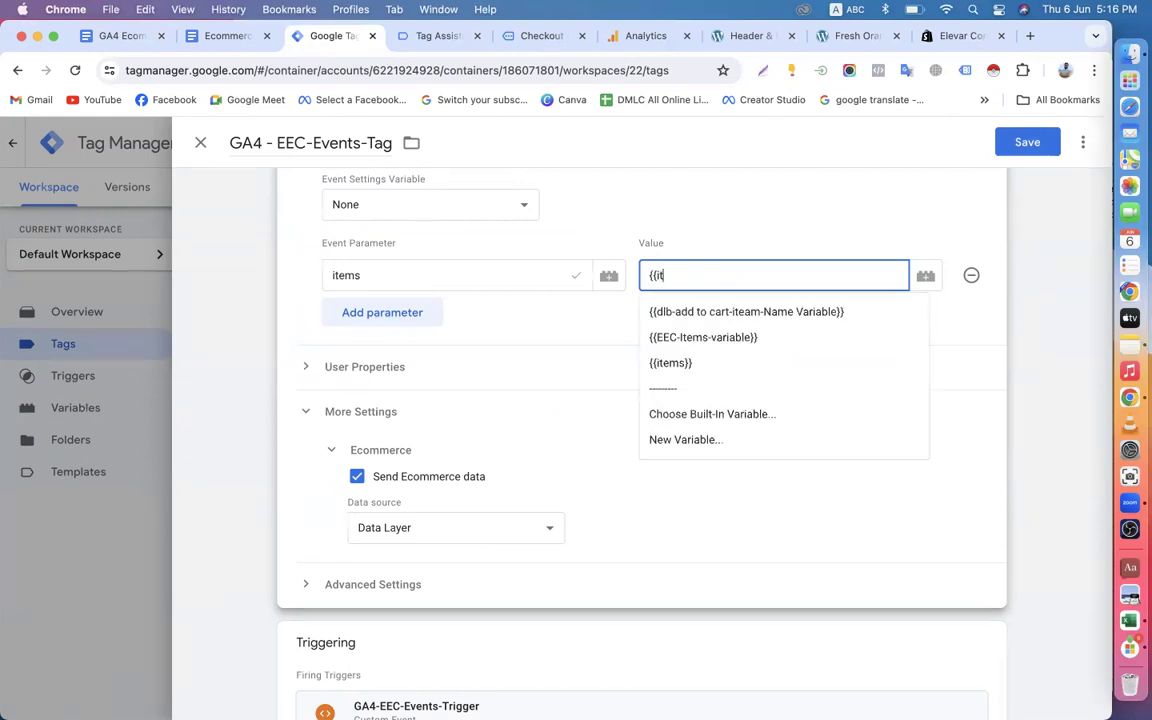
{"action": "left_click", "coordinate": [737, 340]}
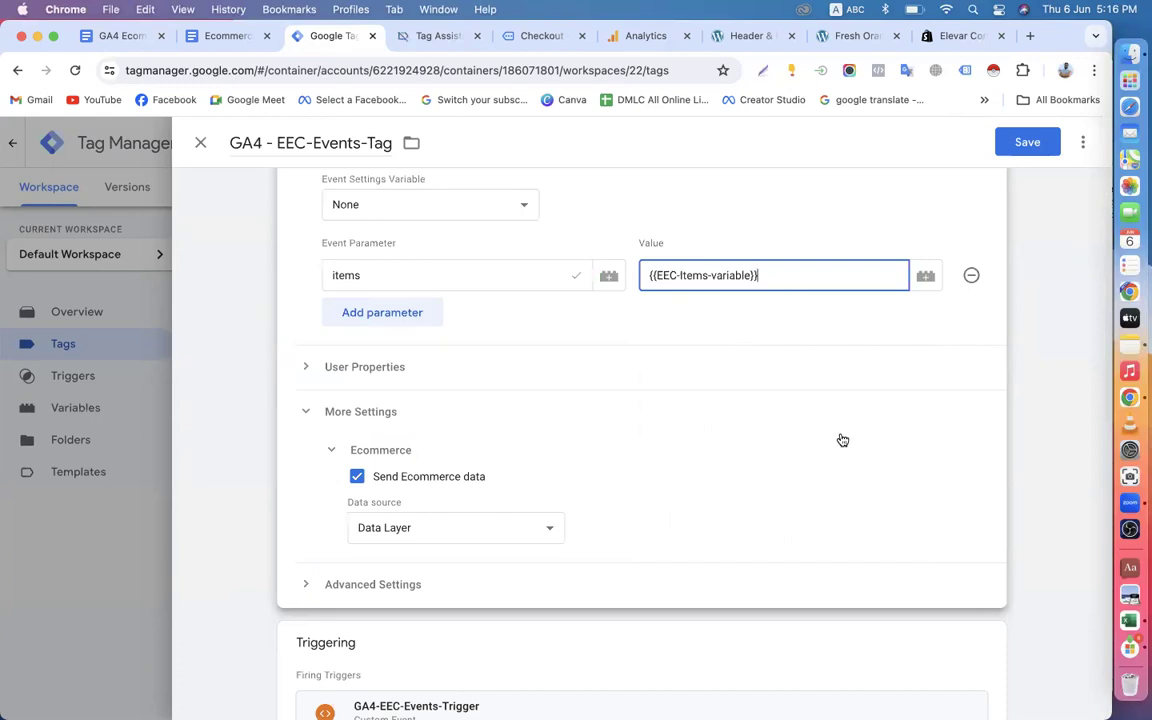
{"action": "scroll", "coordinate": [692, 458], "scroll_direction": "up", "scroll_amount": 4}
{"action": "scroll", "coordinate": [690, 450], "scroll_direction": "down", "scroll_amount": 5}
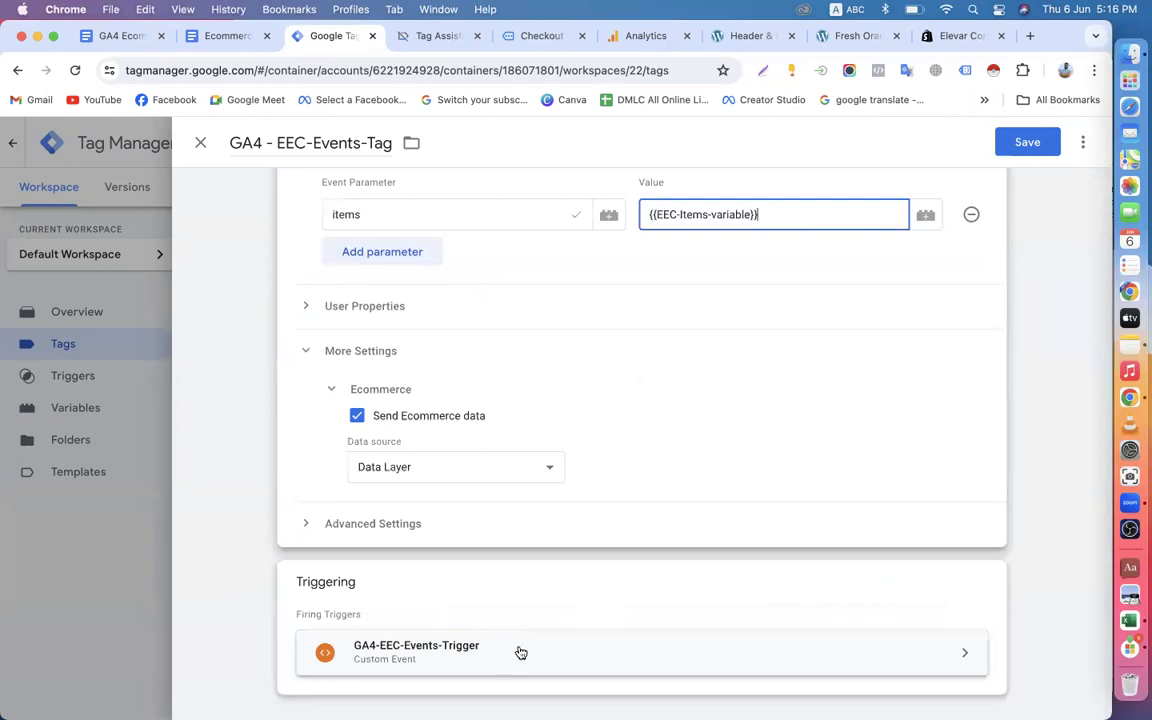
{"action": "scroll", "coordinate": [537, 637], "scroll_direction": "up", "scroll_amount": 4}
{"action": "scroll", "coordinate": [537, 637], "scroll_direction": "down", "scroll_amount": 5}
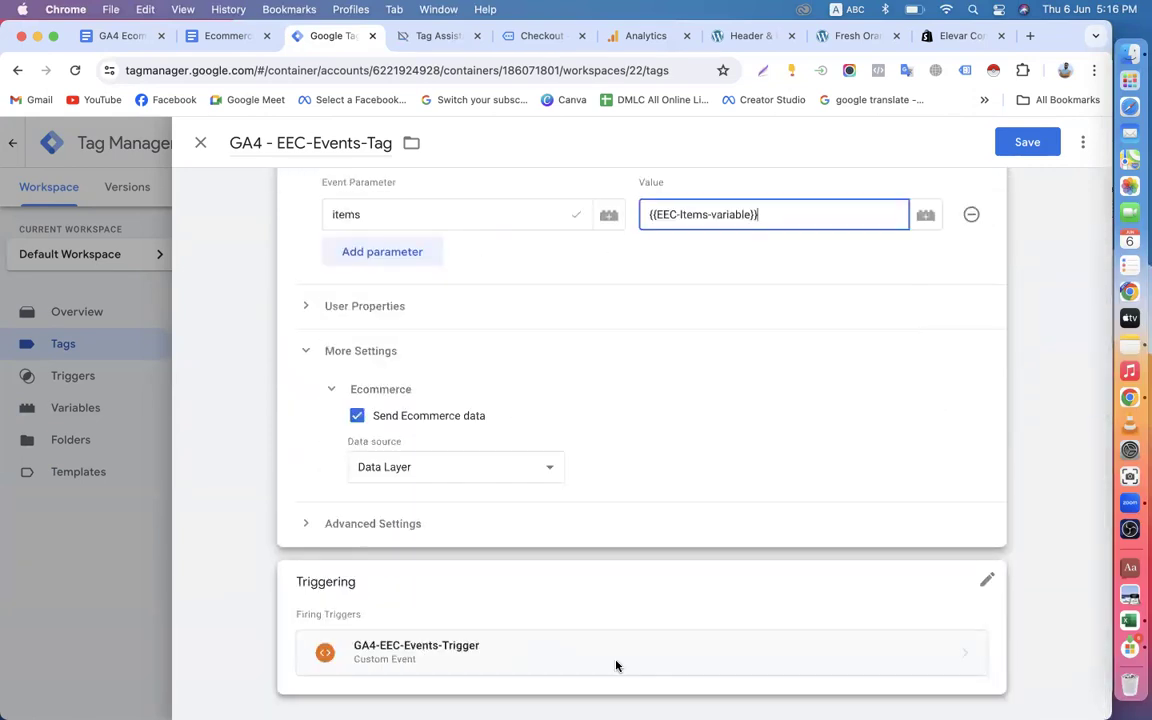
Replace the firing trigger of GA4 - EEC-Events-Tag with GA4-EEC-Add-to-cart-Trigger and save the tag.
{"action": "left_click", "coordinate": [984, 583]}
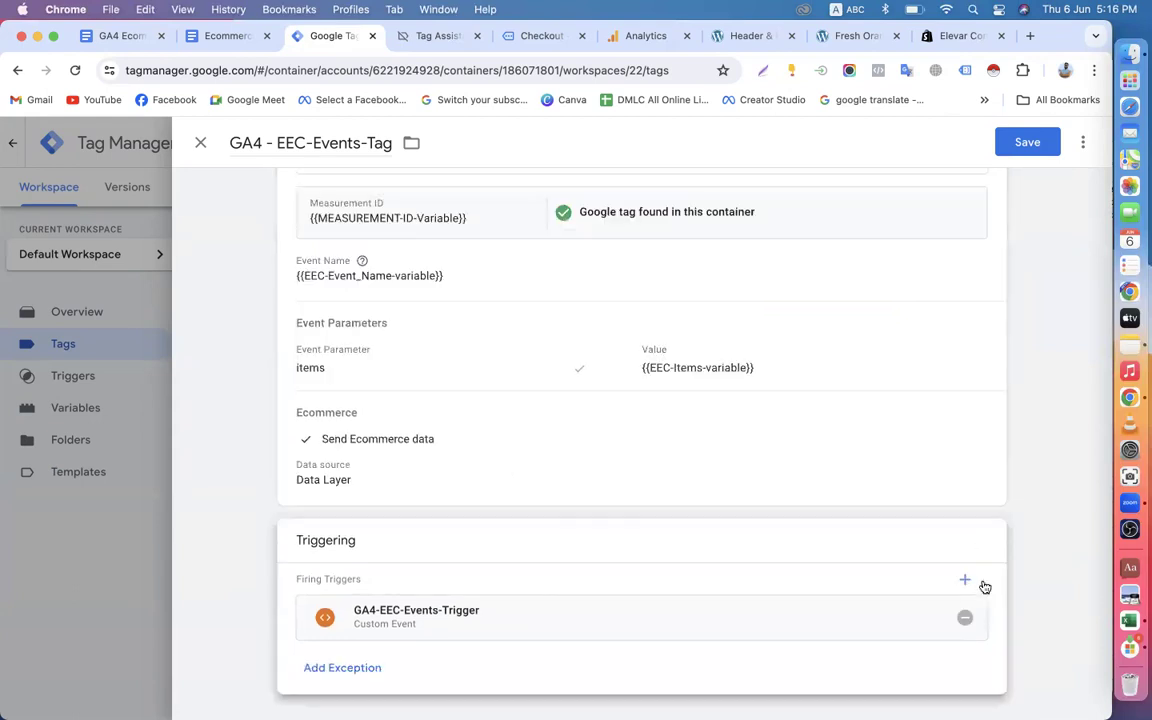
{"action": "left_click", "coordinate": [960, 619]}
{"action": "left_click", "coordinate": [855, 612]}
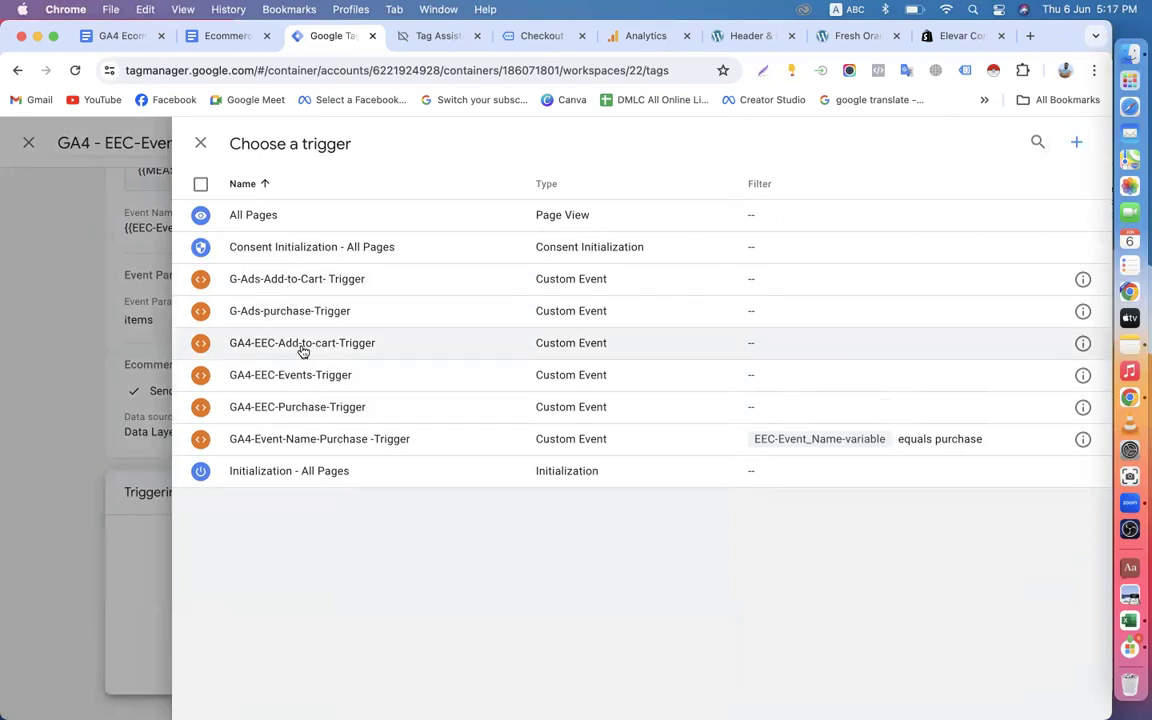
{"action": "left_click", "coordinate": [300, 346]}
{"action": "scroll", "coordinate": [802, 379], "scroll_direction": "up", "scroll_amount": 2}
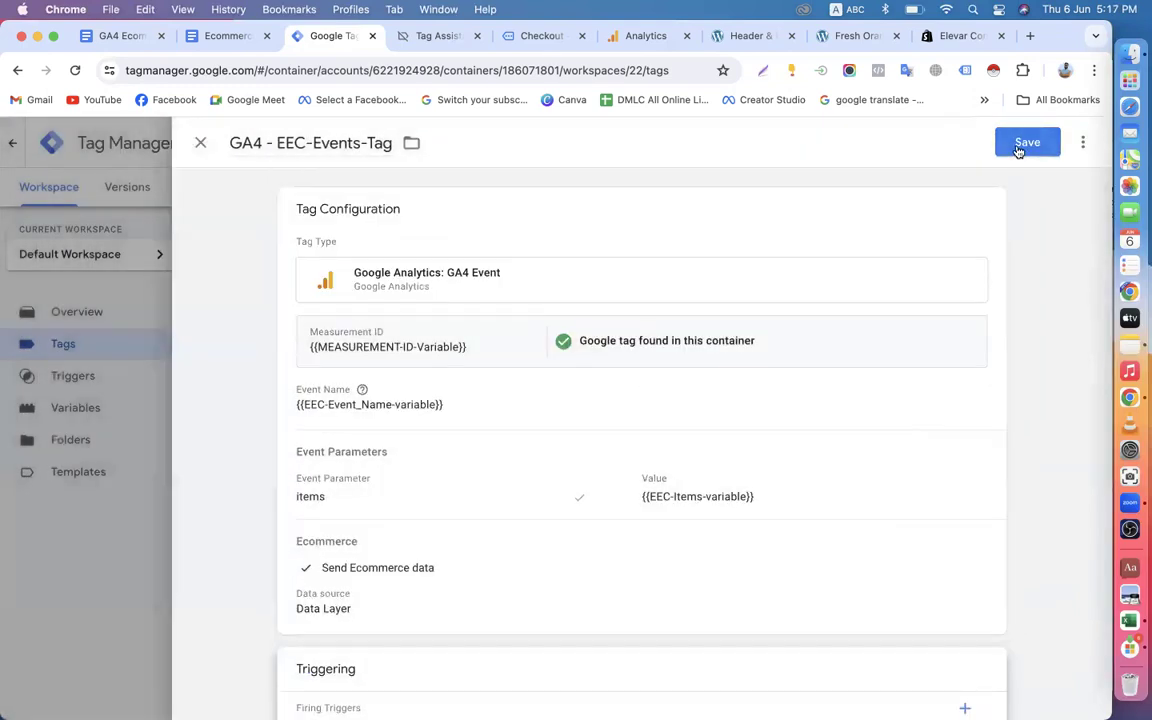
{"action": "left_click", "coordinate": [1018, 147]}
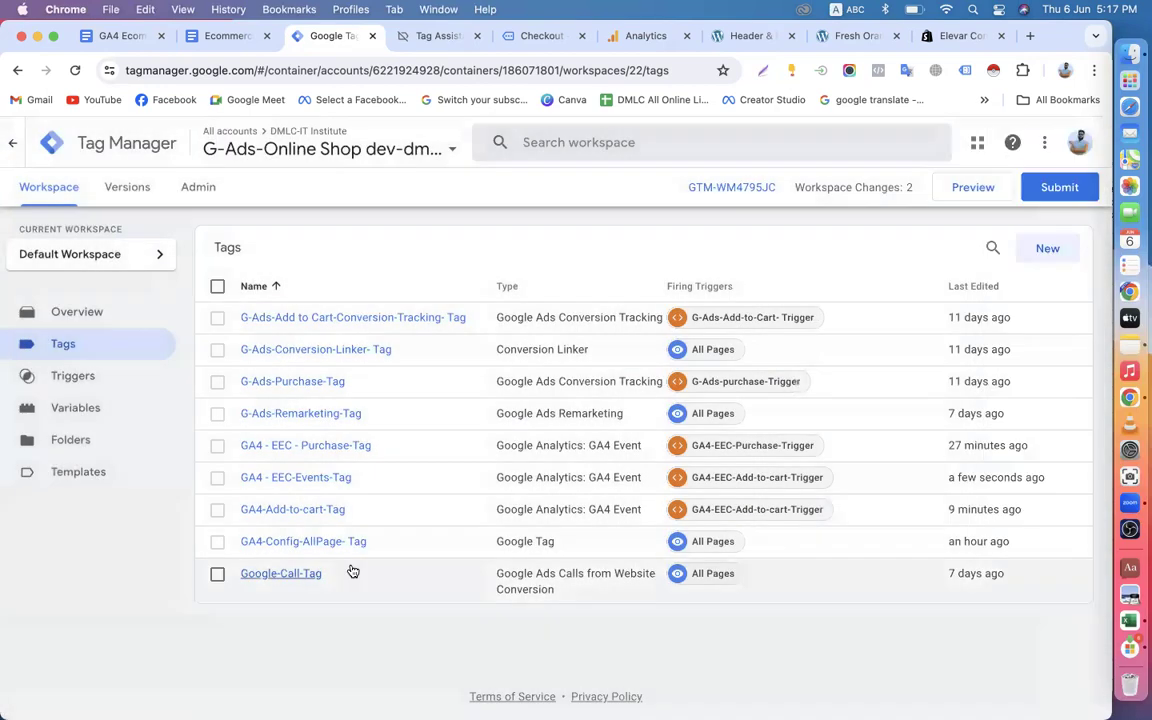
Publish the workspace changes to Live without a version name or description, and return to the workspace's tags list.
{"action": "left_click", "coordinate": [1041, 188]}
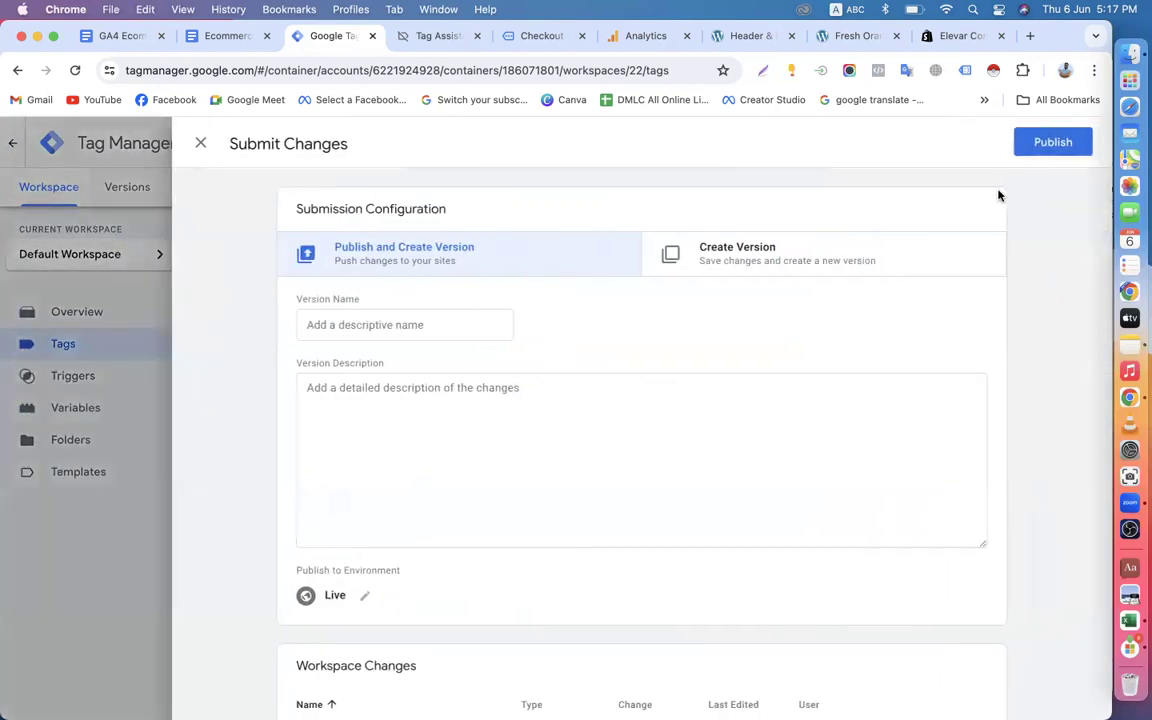
{"action": "left_click", "coordinate": [1038, 146]}
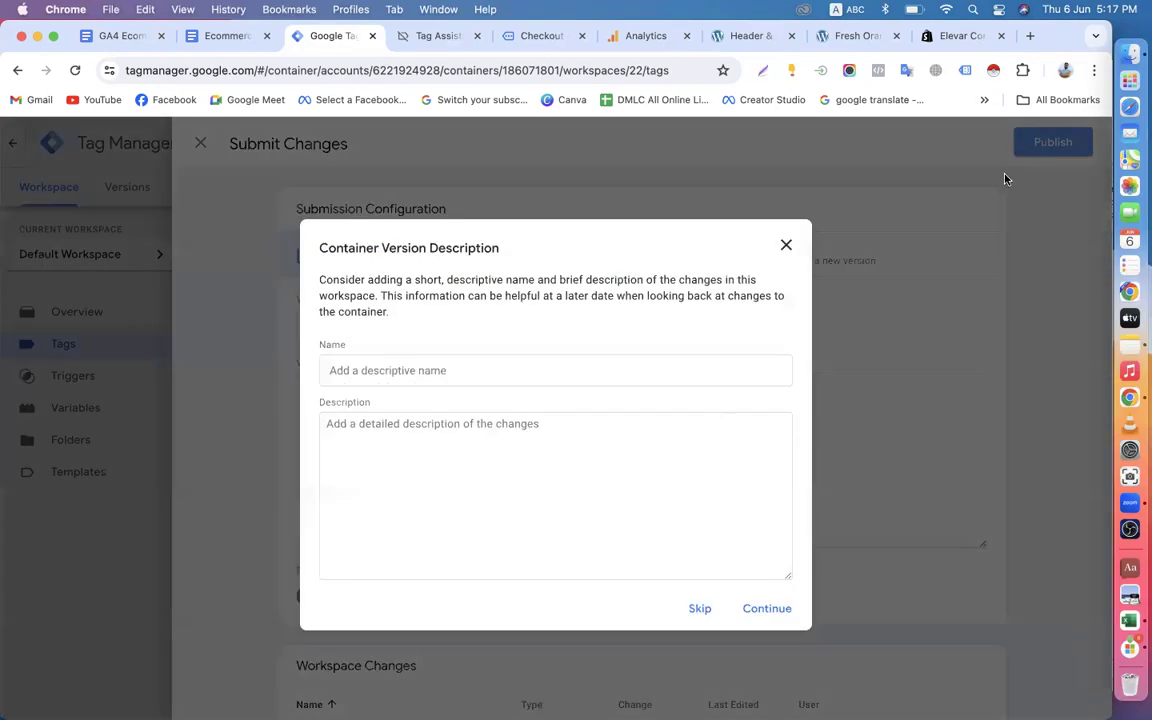
{"action": "left_click", "coordinate": [758, 607]}
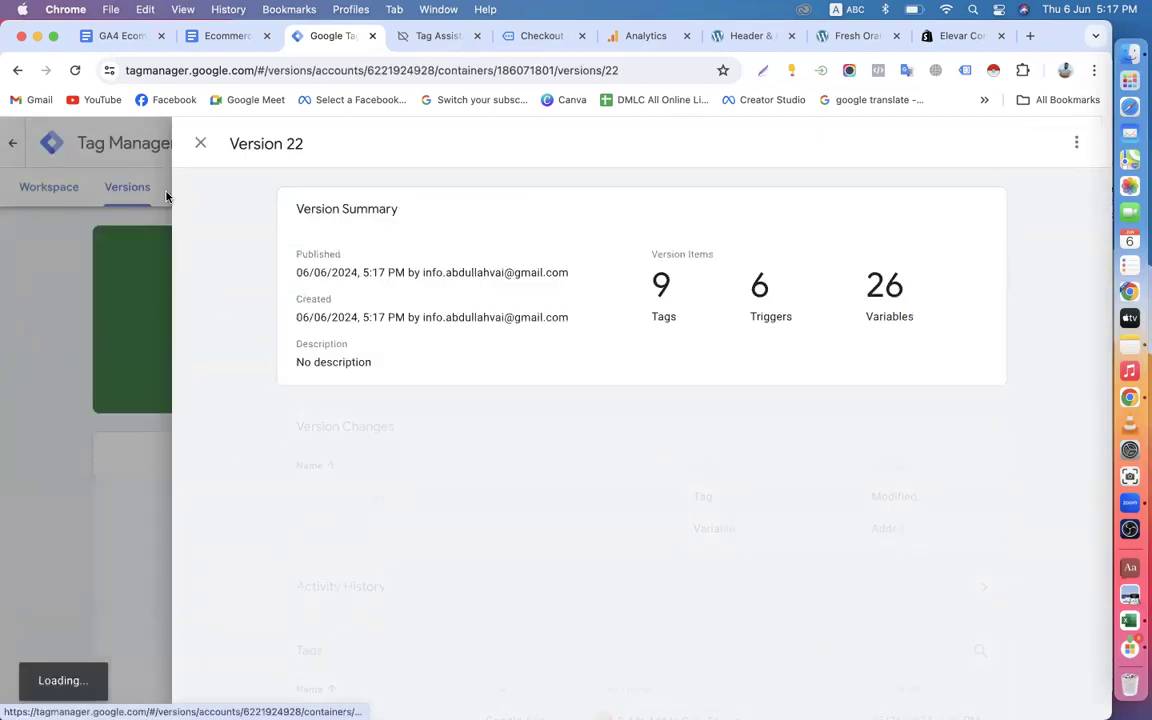
{"action": "left_click", "coordinate": [200, 143]}
{"action": "left_click", "coordinate": [78, 193]}
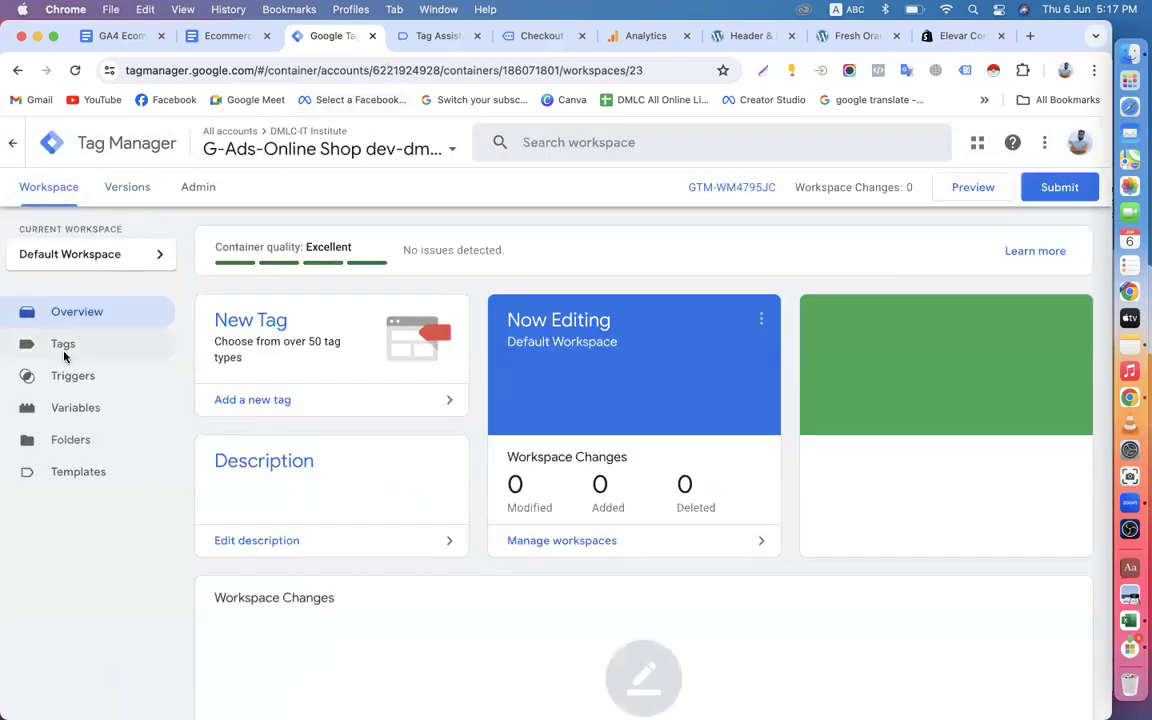
{"action": "left_click", "coordinate": [88, 346]}
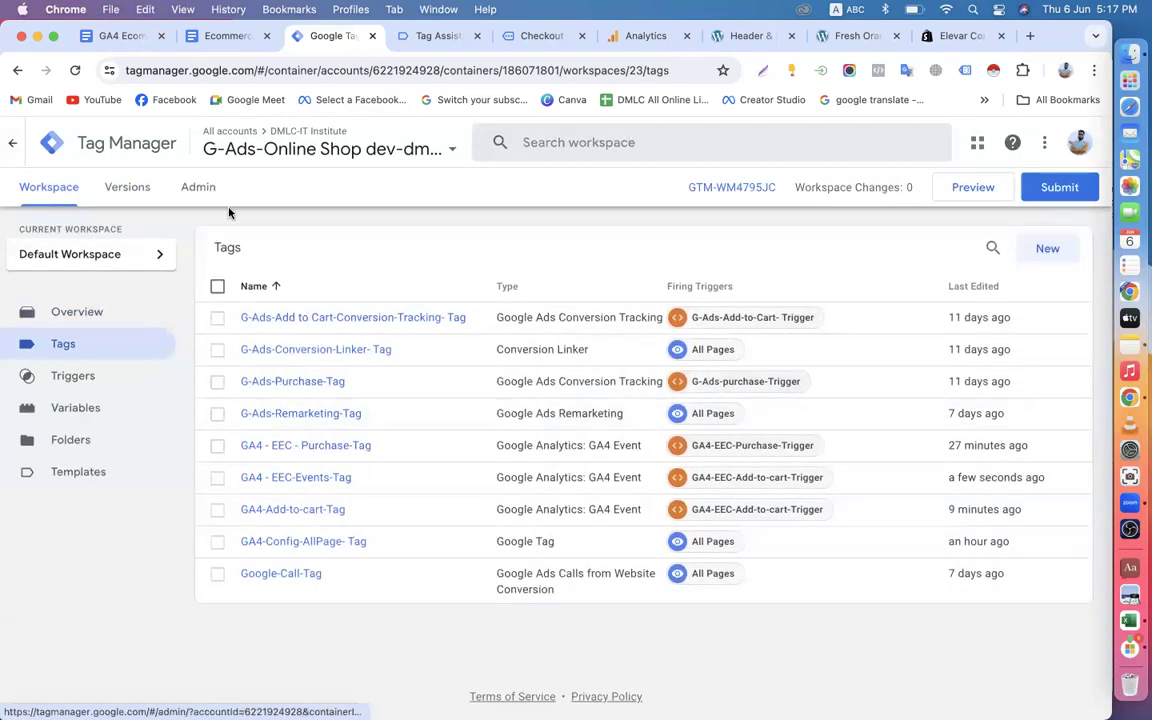
Read the add-to-cart and checkout tag settings in the GA4 Data Layer Schema guide, including the items event parameter.
{"action": "left_click", "coordinate": [212, 37]}
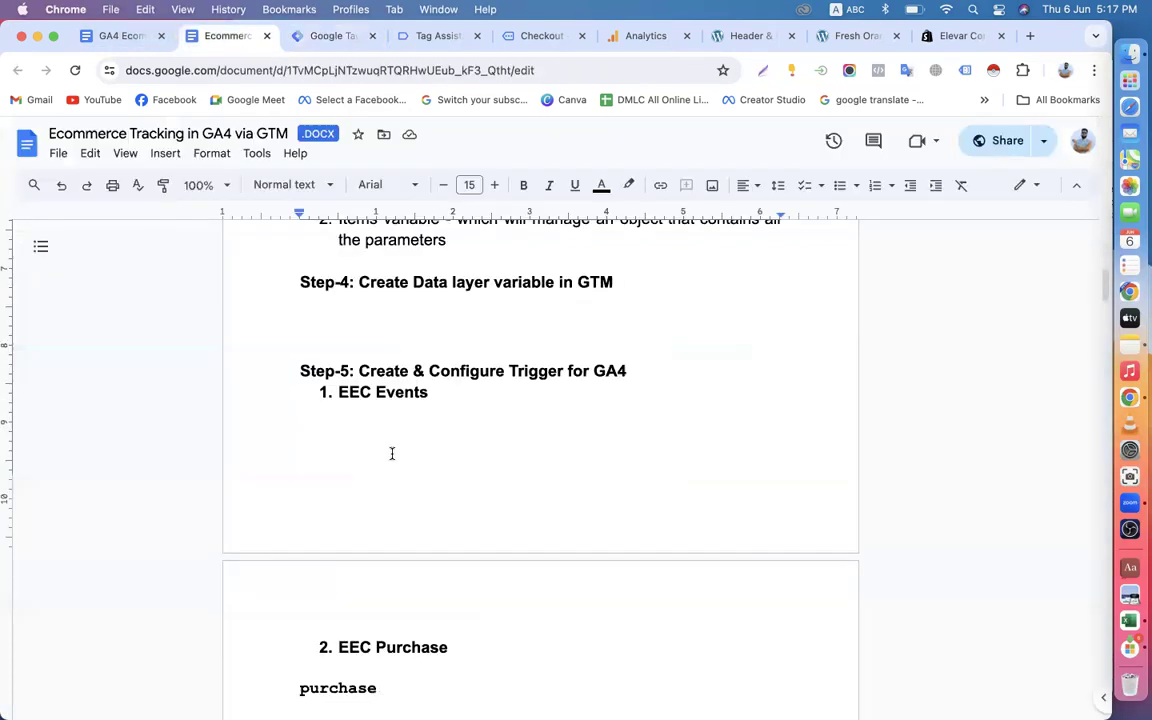
{"action": "left_click", "coordinate": [111, 37]}
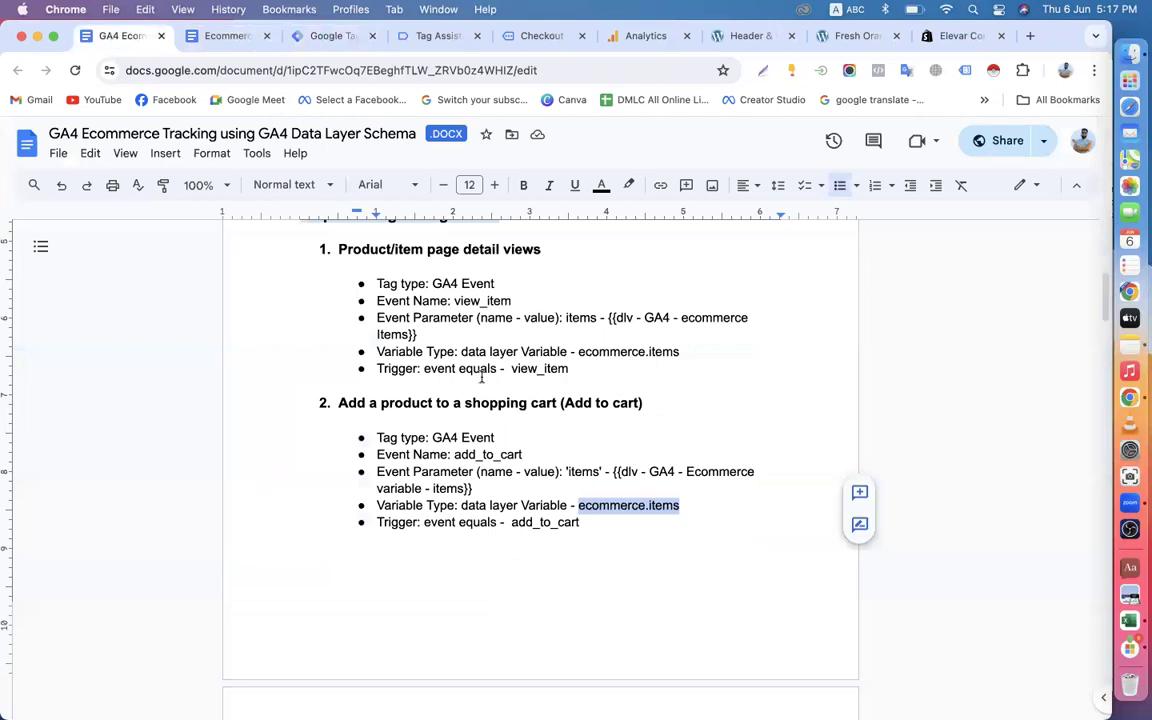
{"action": "left_click_drag", "start_coordinate": [369, 405], "coordinate": [638, 393]}
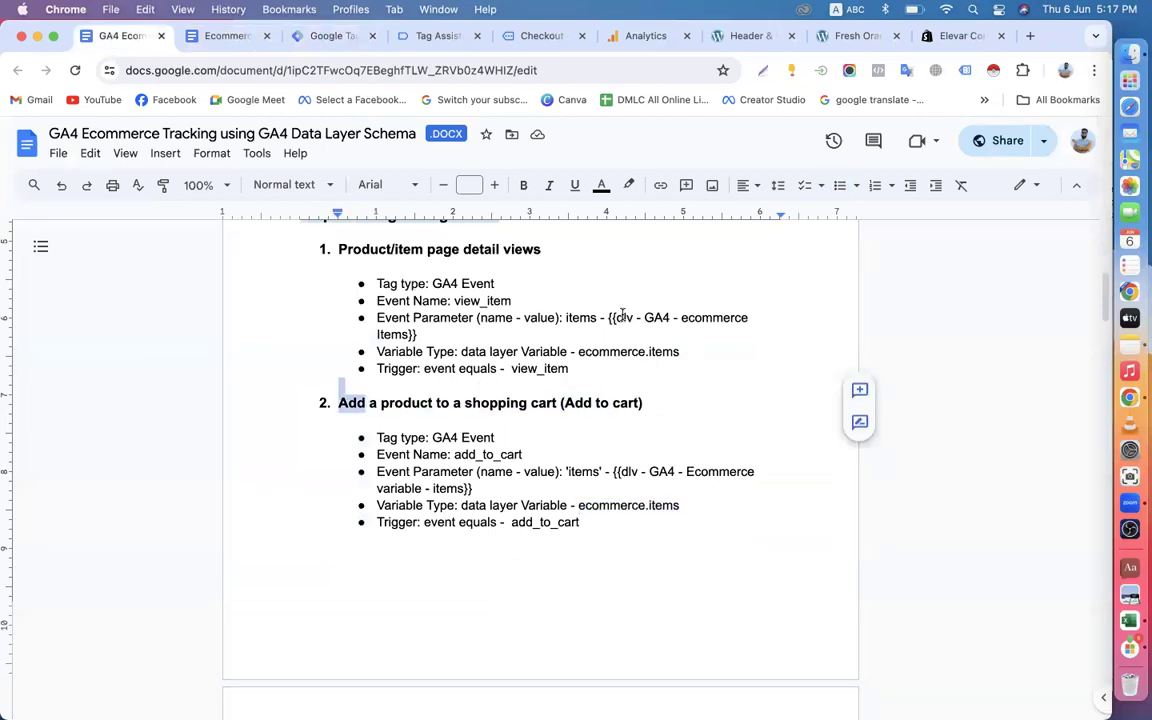
{"action": "scroll", "coordinate": [622, 316], "scroll_direction": "up", "scroll_amount": 2}
{"action": "scroll", "coordinate": [622, 316], "scroll_direction": "down", "scroll_amount": 6}
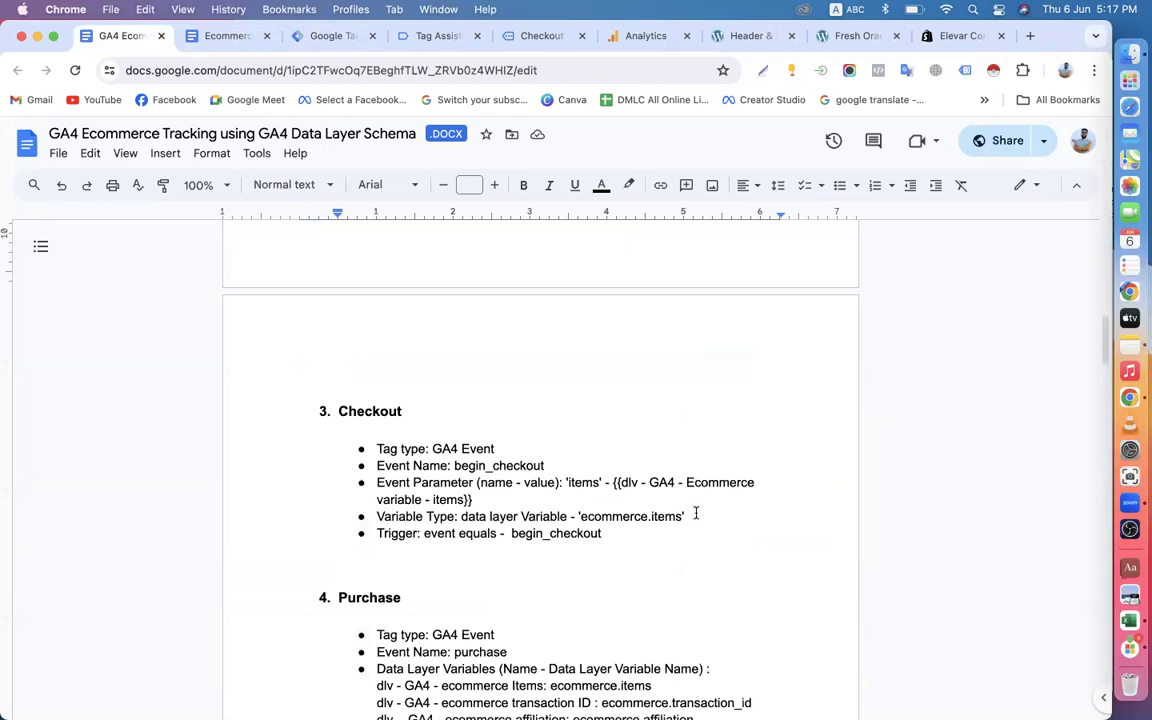
{"action": "scroll", "coordinate": [694, 511], "scroll_direction": "down", "scroll_amount": 1}
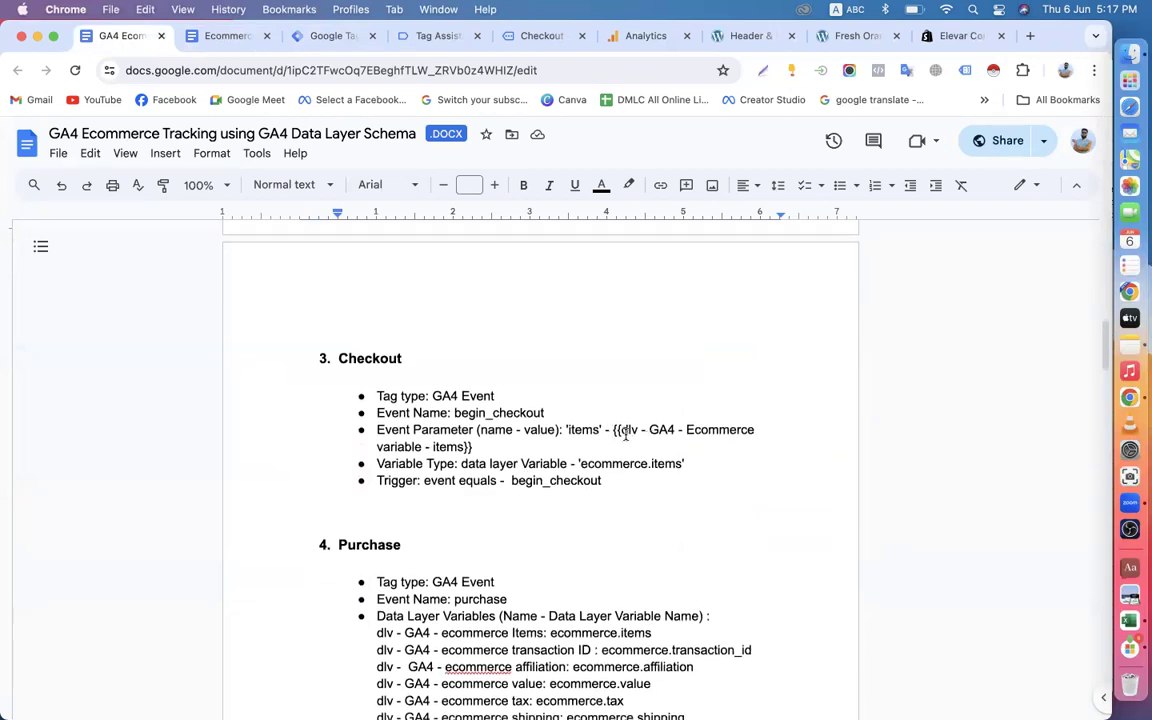
{"action": "left_click_drag", "start_coordinate": [621, 429], "coordinate": [675, 430]}
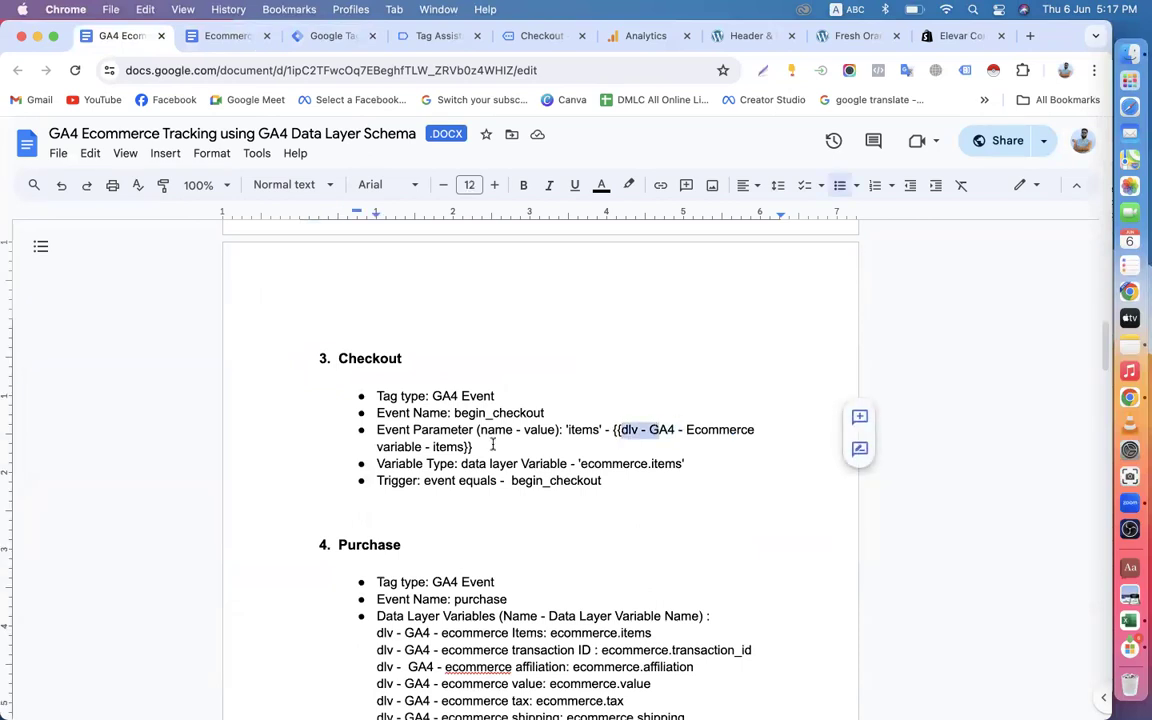
{"action": "left_click", "coordinate": [441, 426]}
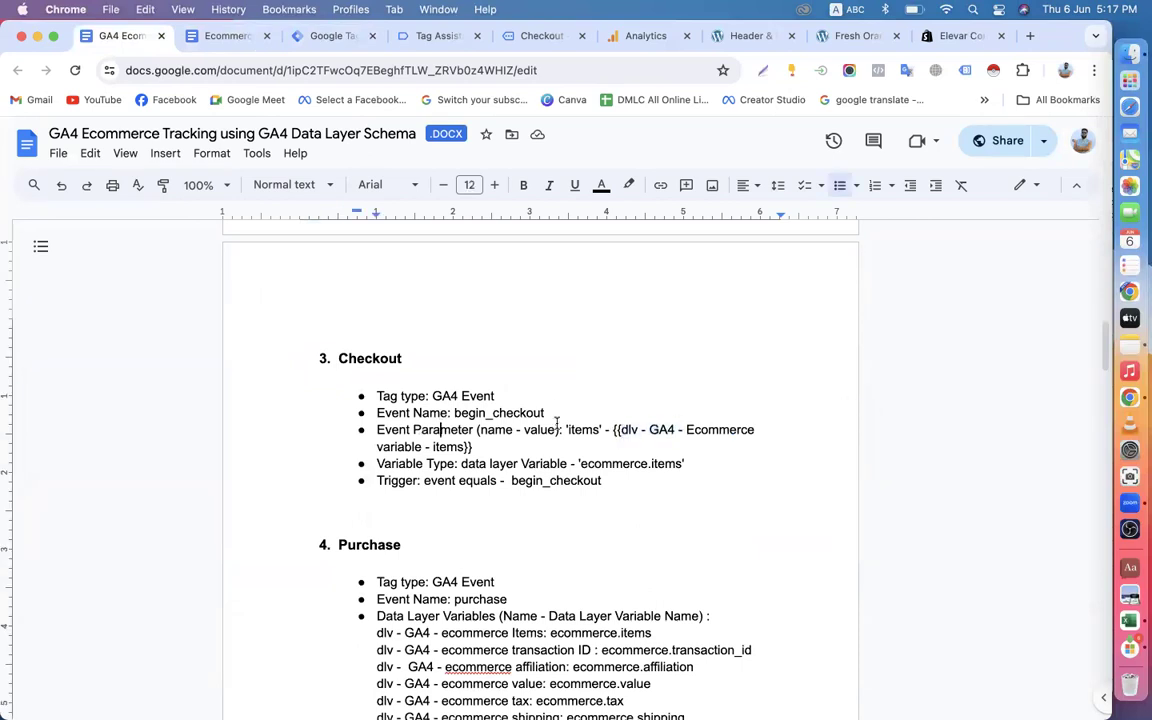
Check the Tag Assistant session and the tags list, and read the guide's Purchase section with its data layer variables and event parameters.
{"action": "left_click", "coordinate": [447, 36]}
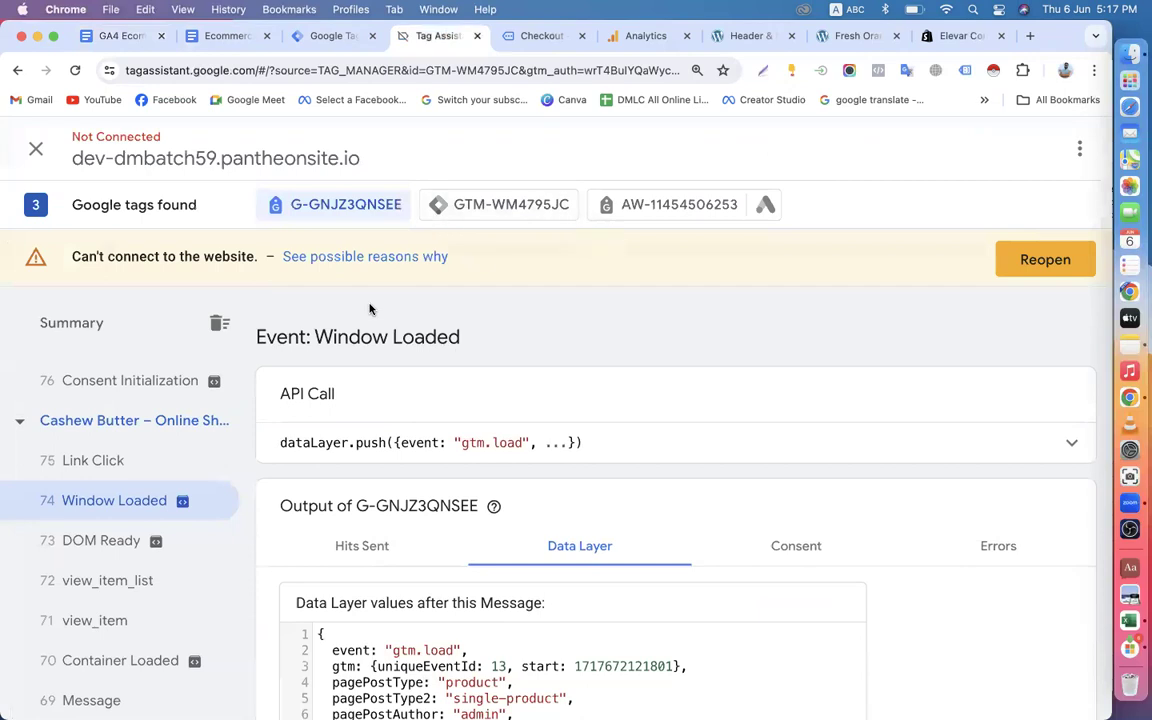
{"action": "left_click", "coordinate": [305, 36]}
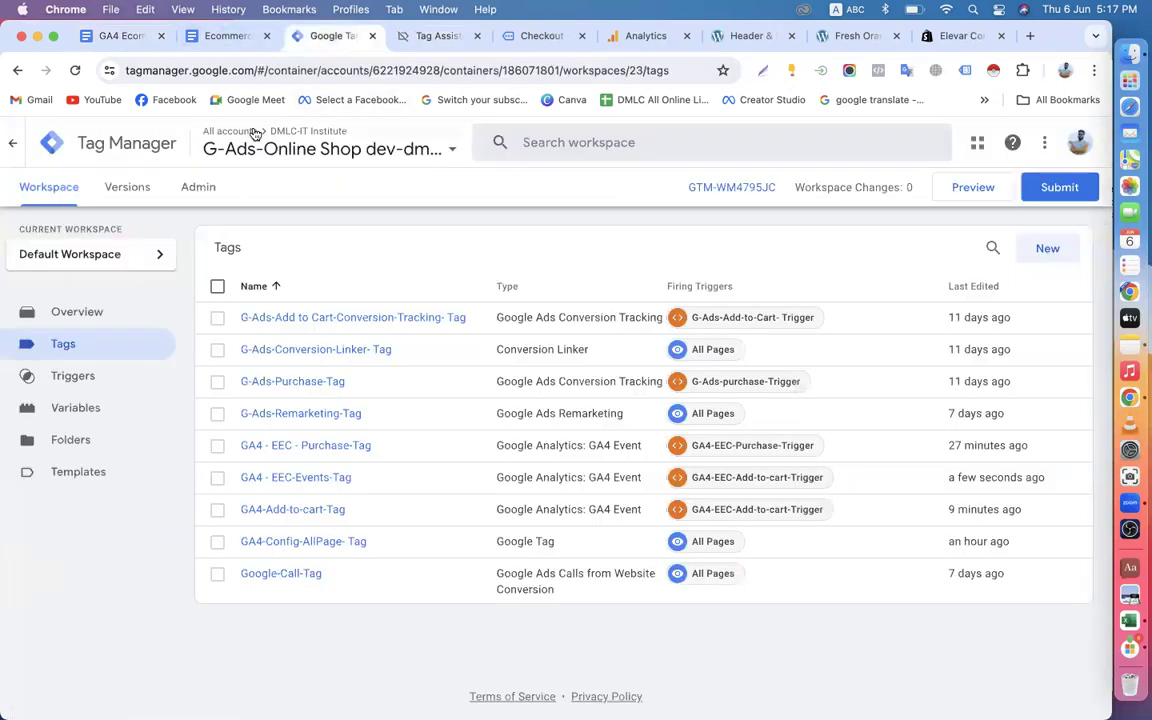
{"action": "left_click", "coordinate": [227, 42]}
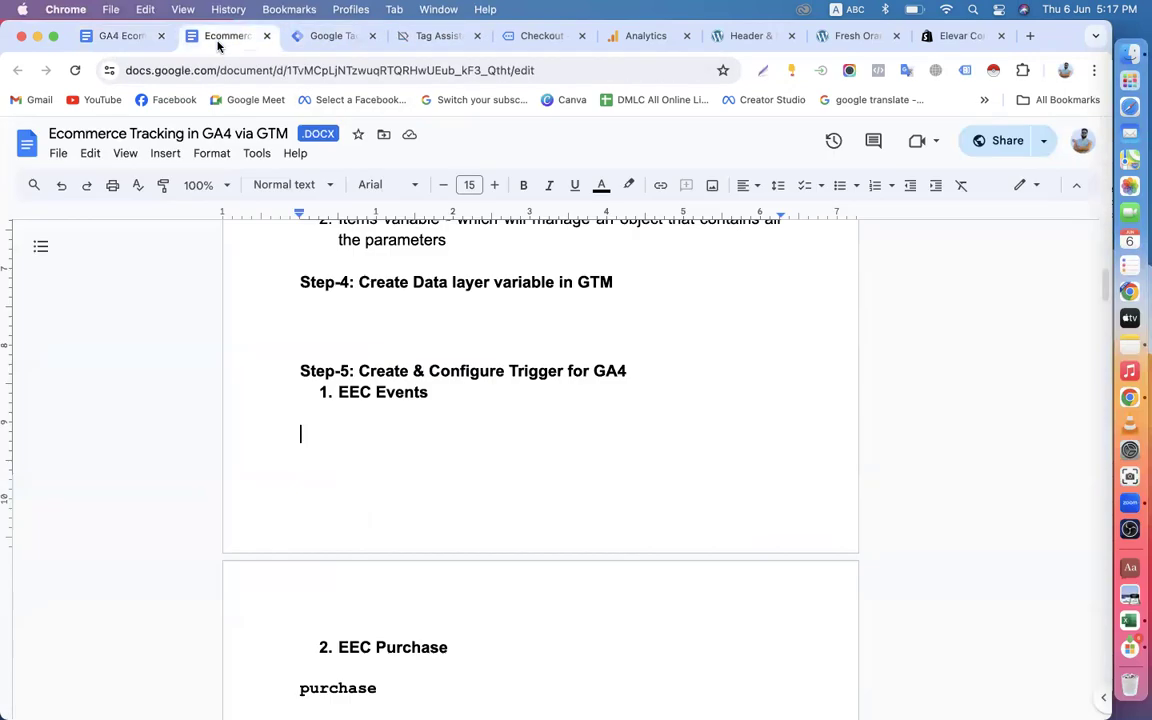
{"action": "left_click", "coordinate": [117, 40]}
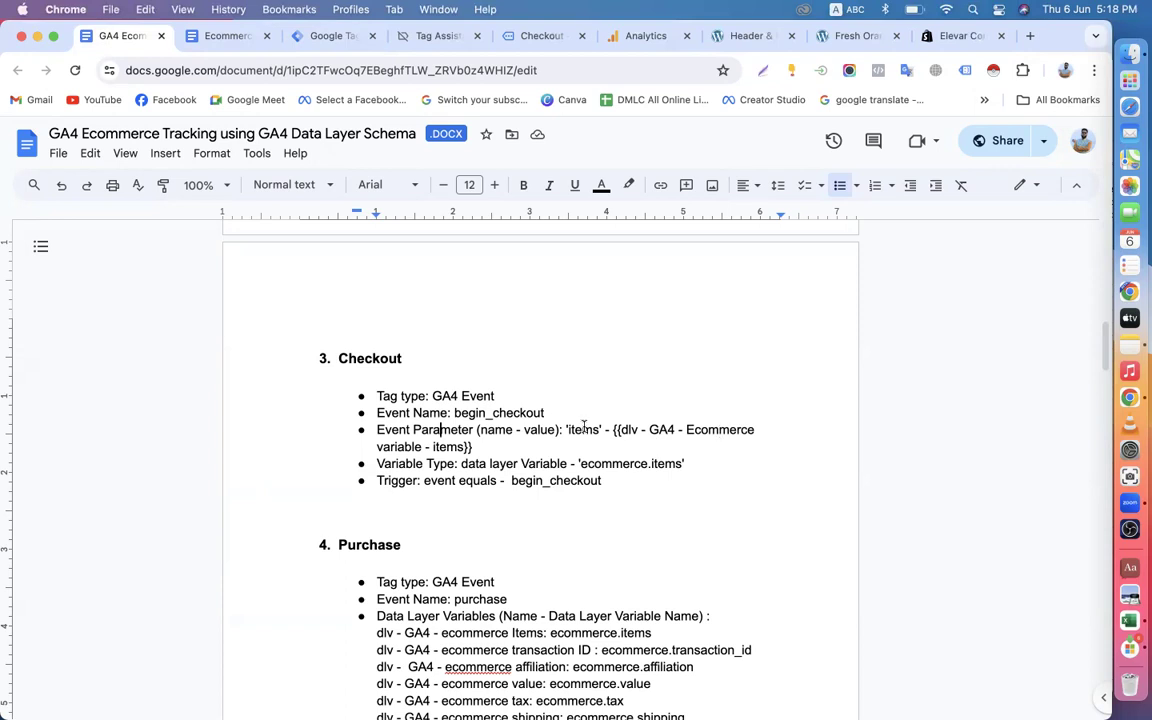
{"action": "scroll", "coordinate": [545, 505], "scroll_direction": "down", "scroll_amount": 5}
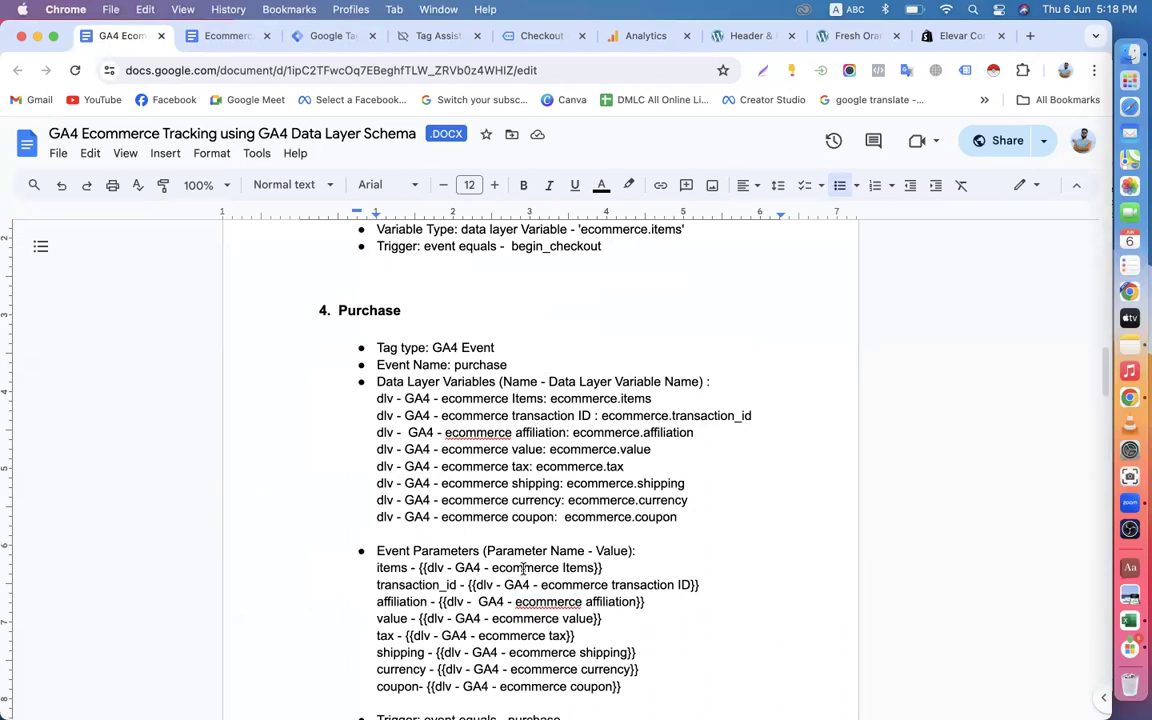
{"action": "scroll", "coordinate": [523, 568], "scroll_direction": "down", "scroll_amount": 4}
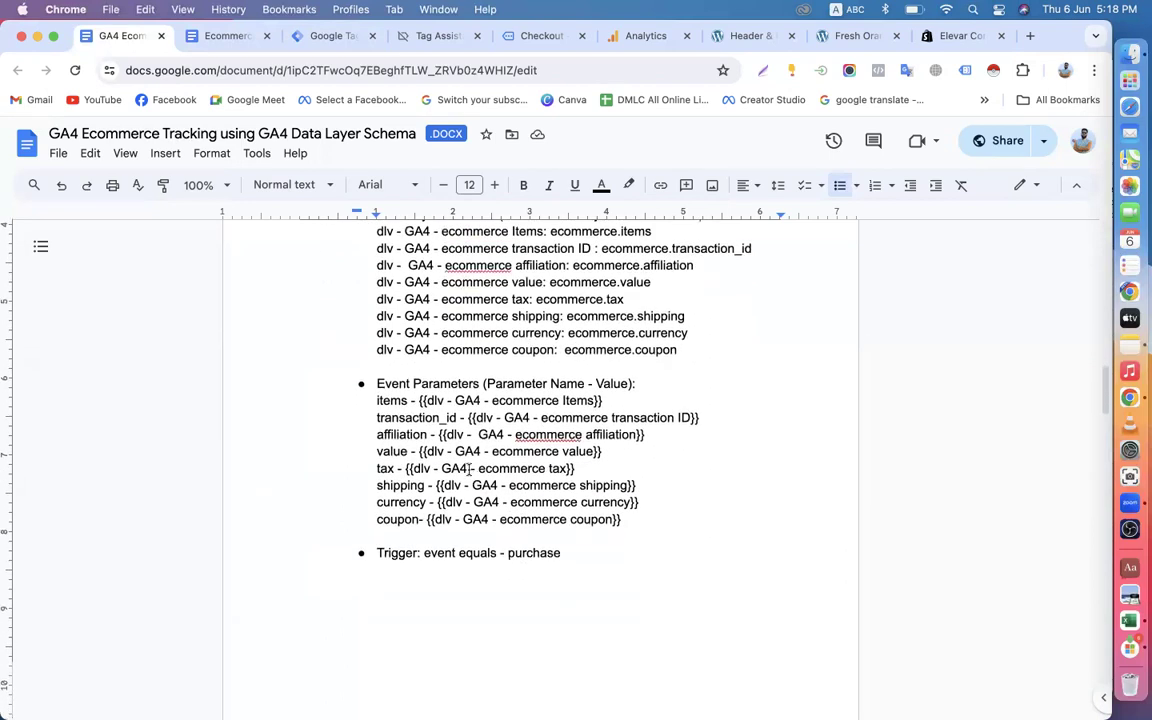
In Tag Manager, rename the user-defined items variable to GA4-items and save it.
{"action": "left_click", "coordinate": [322, 37]}
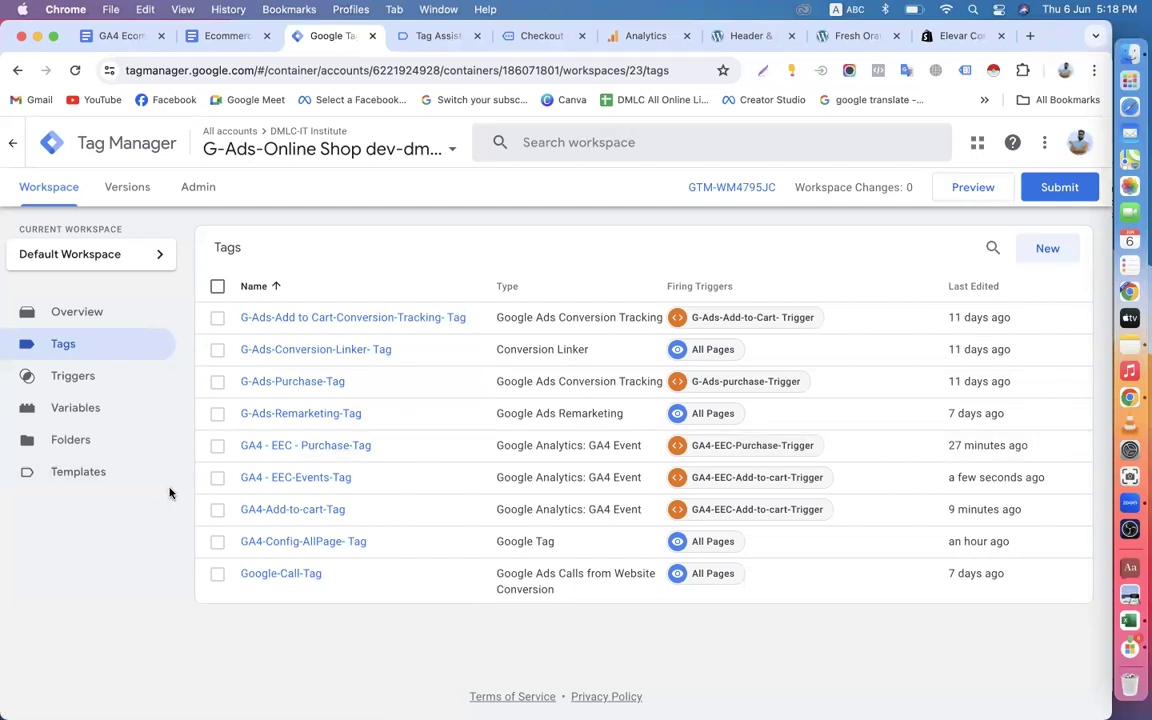
{"action": "left_click", "coordinate": [105, 410]}
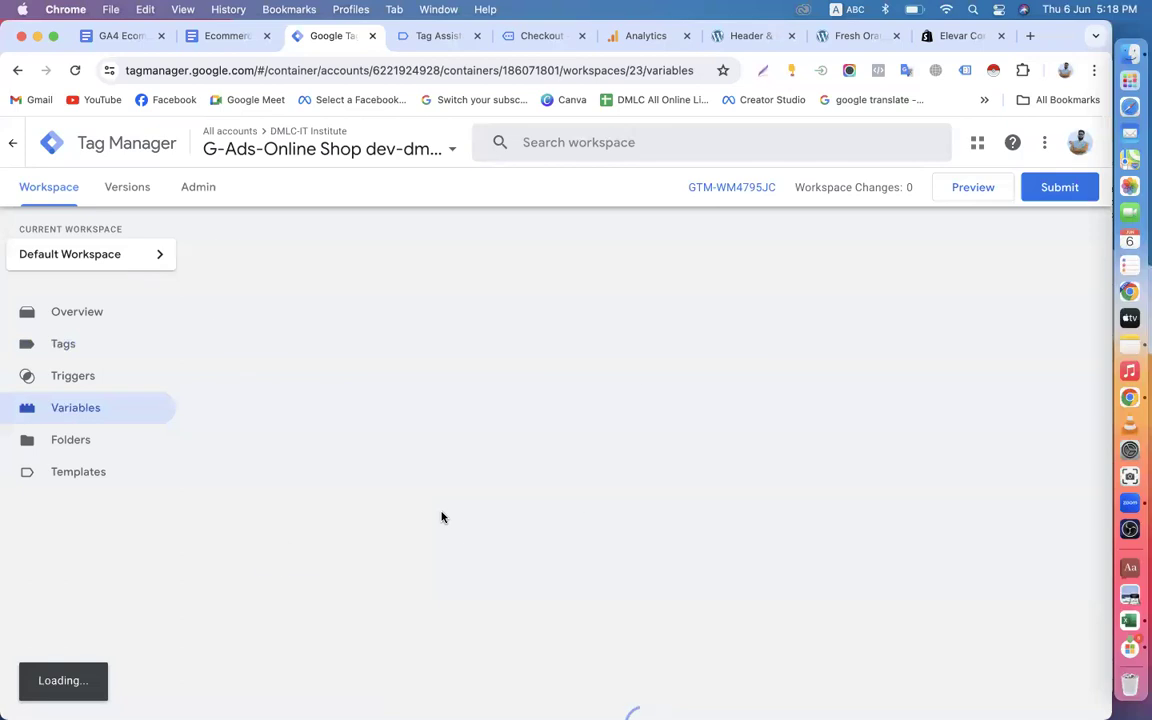
{"action": "scroll", "coordinate": [442, 516], "scroll_direction": "down", "scroll_amount": 5}
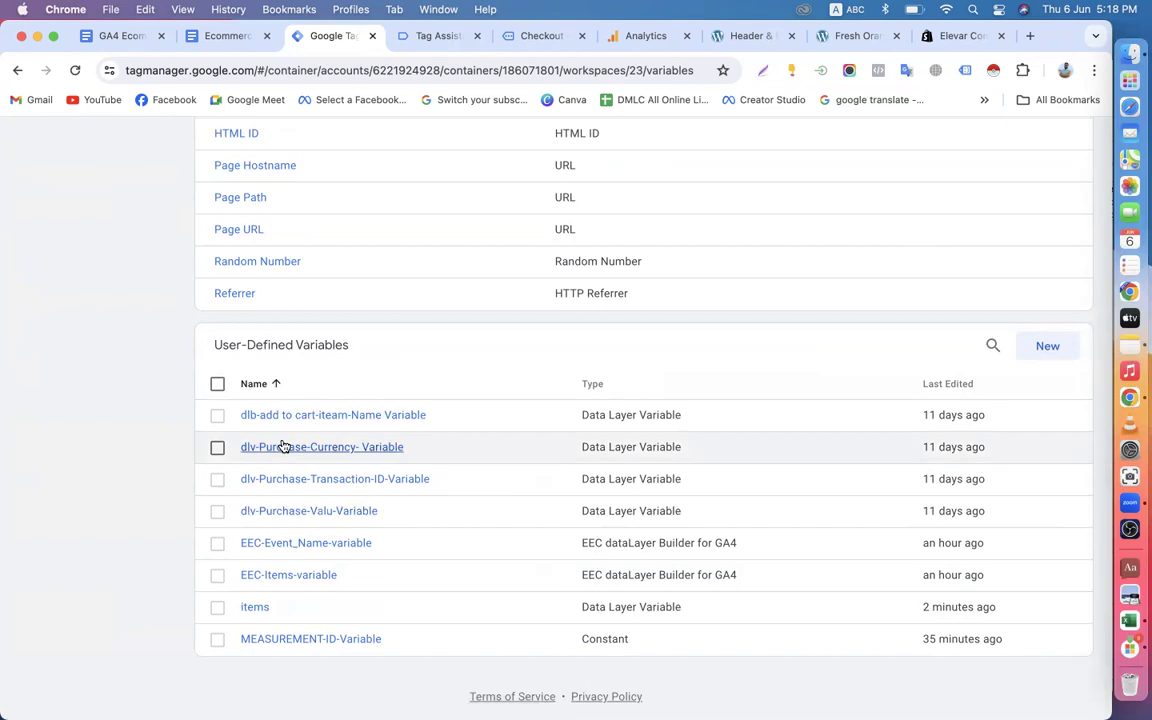
{"action": "left_click", "coordinate": [258, 609]}
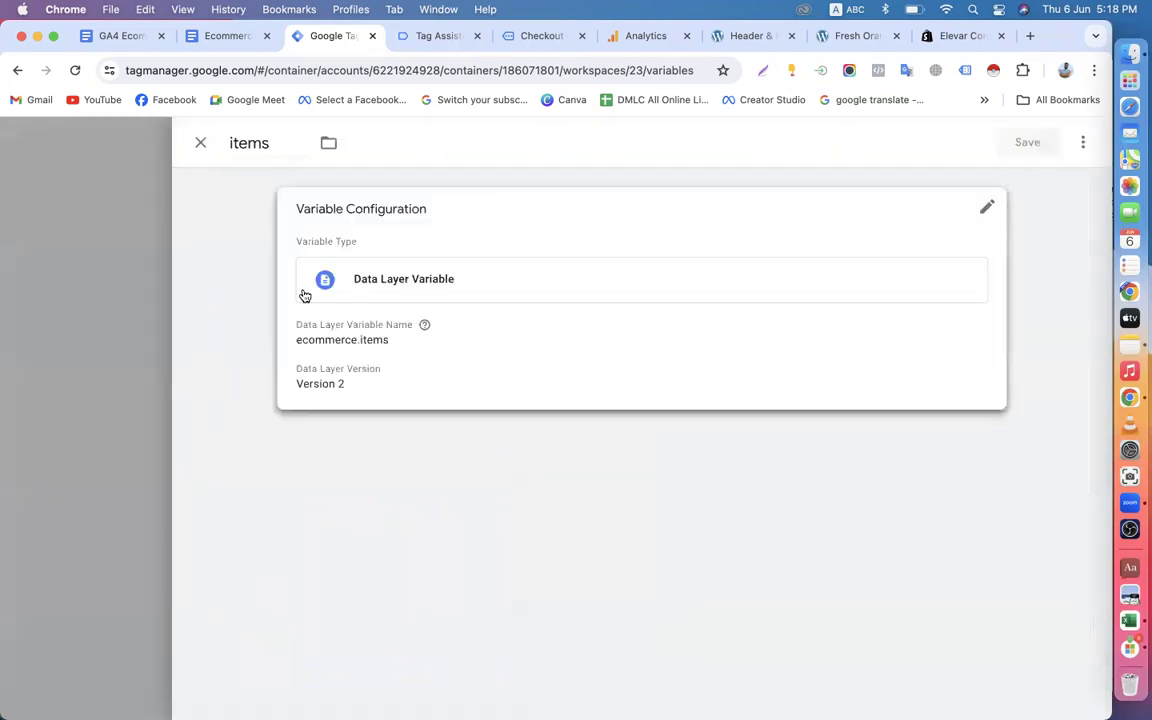
{"action": "left_click", "coordinate": [234, 146]}
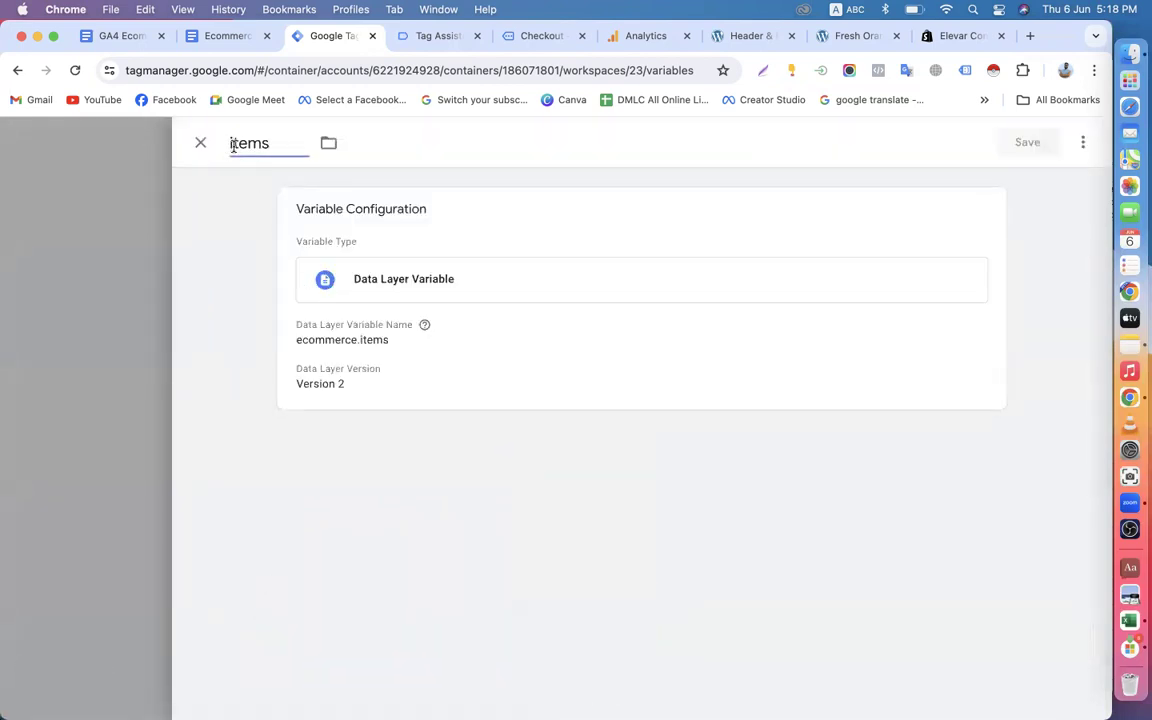
{"action": "type", "text": "G"}
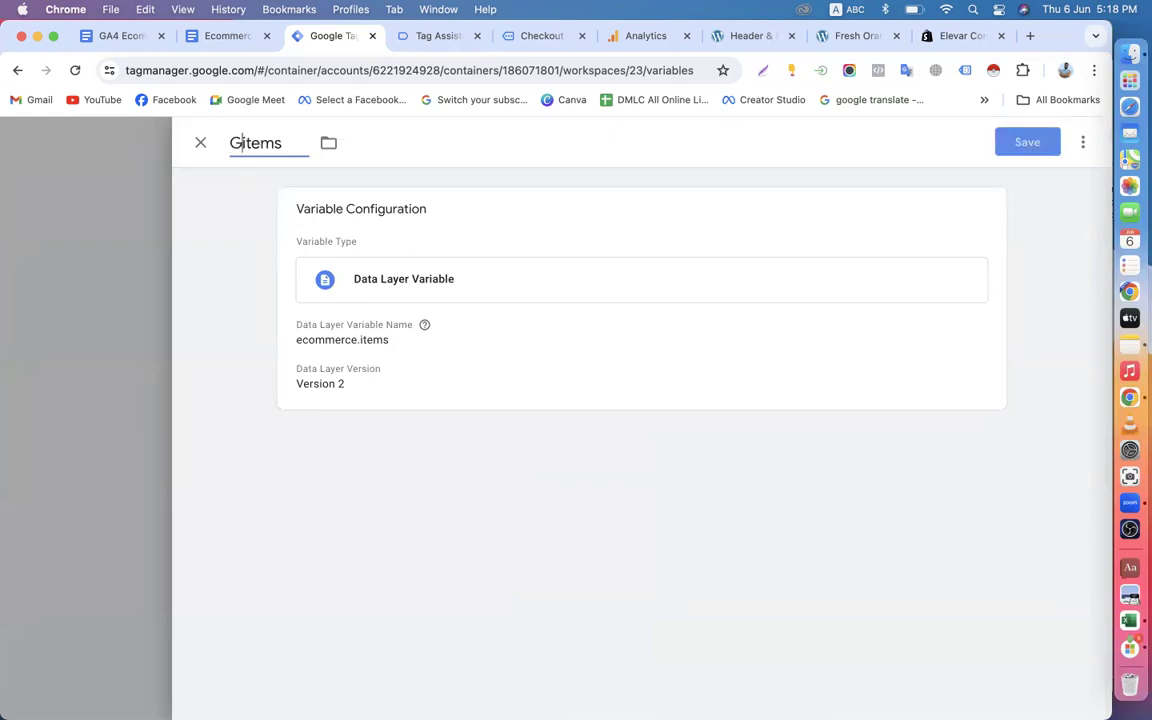
{"action": "type", "text": "a"}
{"action": "key", "text": "BackSpace"}
{"action": "type", "text": "A4"}
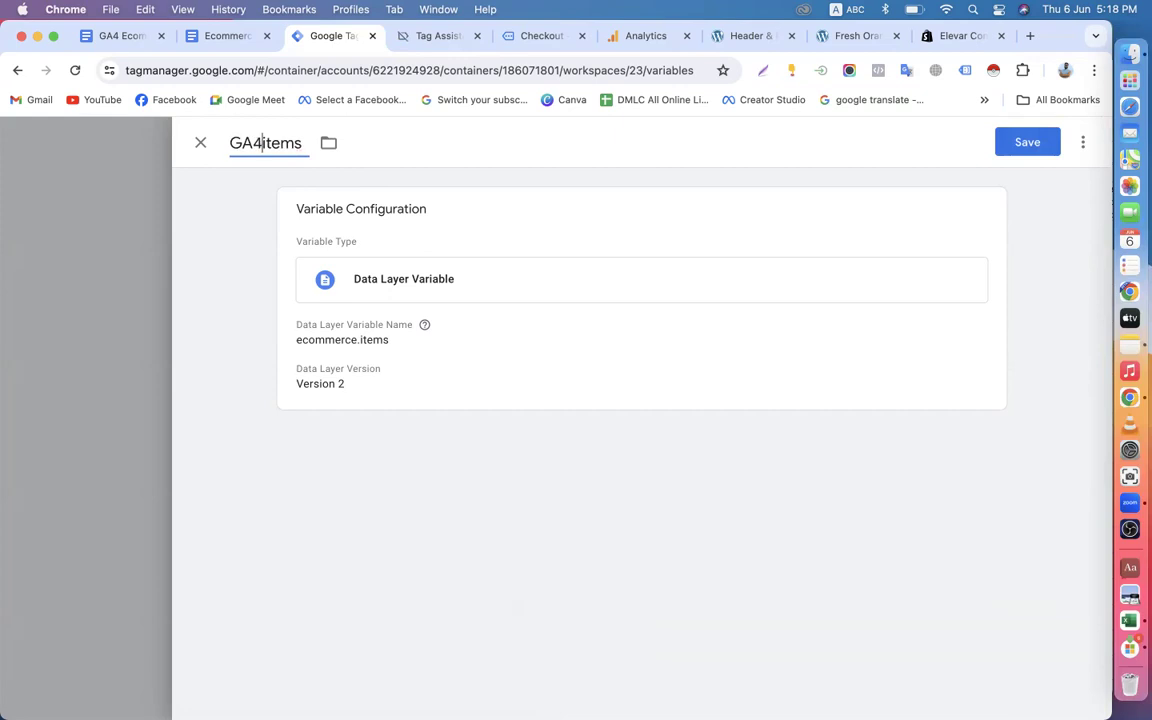
{"action": "type", "text": "-"}
{"action": "left_click", "coordinate": [1034, 148]}
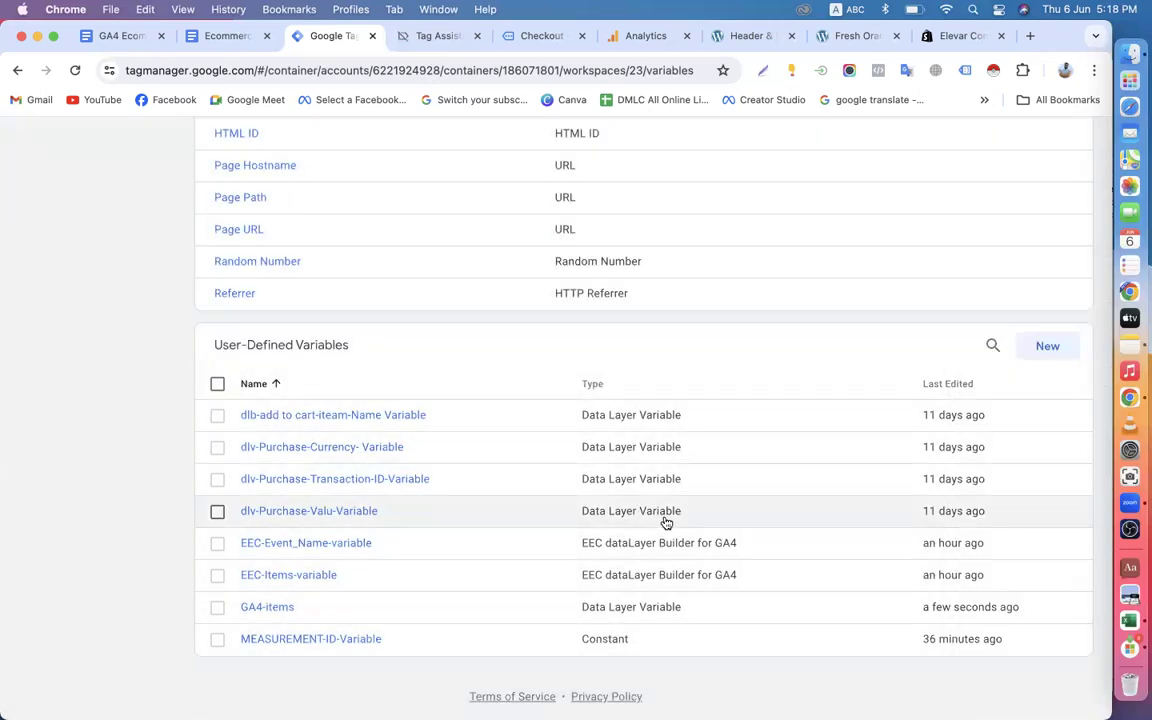
Check the workspace's tags list and look through the recorded events in the Tag Assistant session's summary.
{"action": "scroll", "coordinate": [666, 522], "scroll_direction": "up", "scroll_amount": 10}
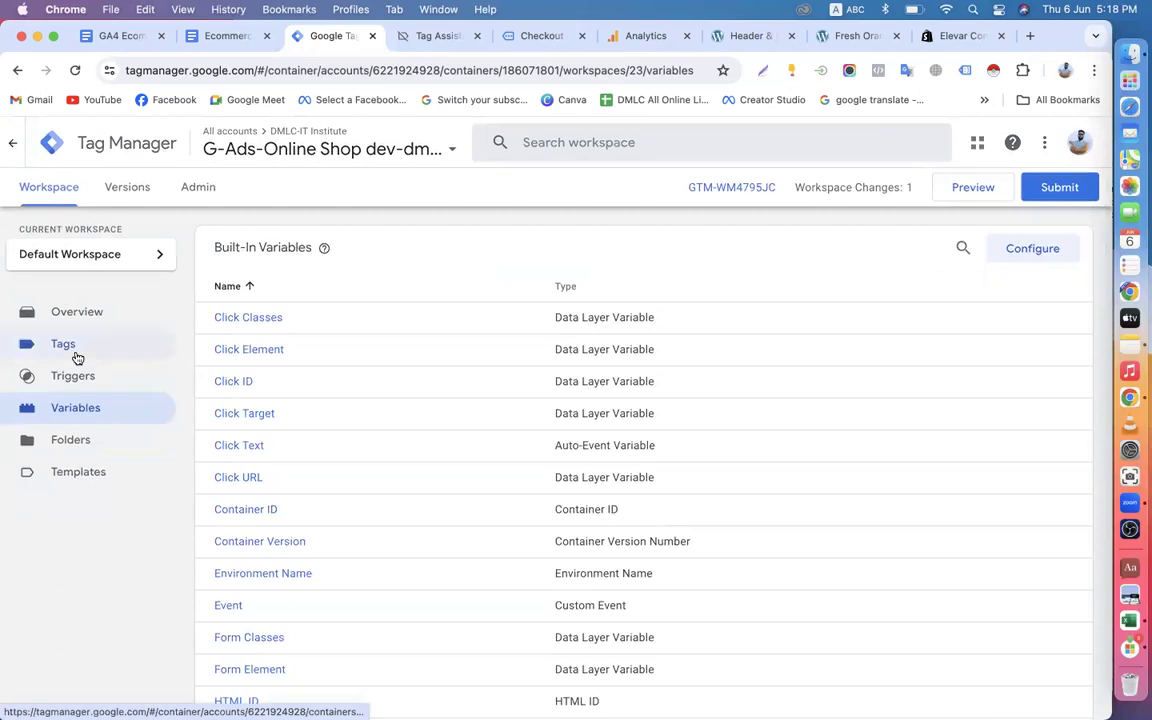
{"action": "left_click", "coordinate": [65, 345]}
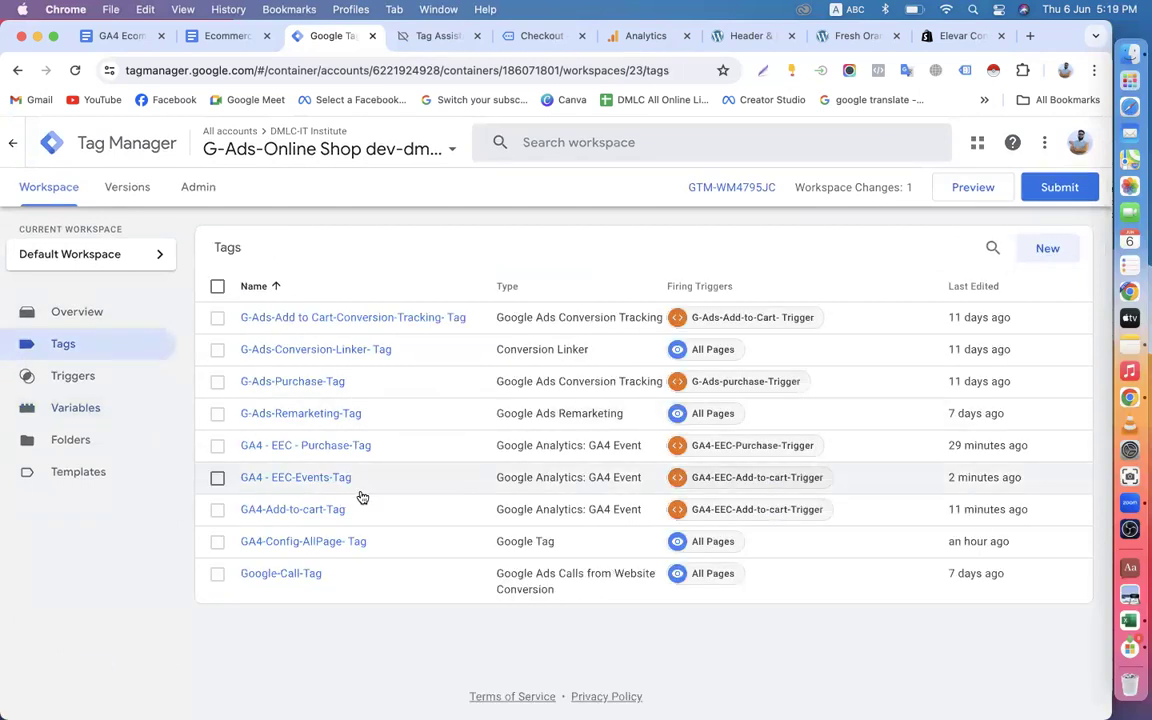
{"action": "left_click", "coordinate": [432, 40]}
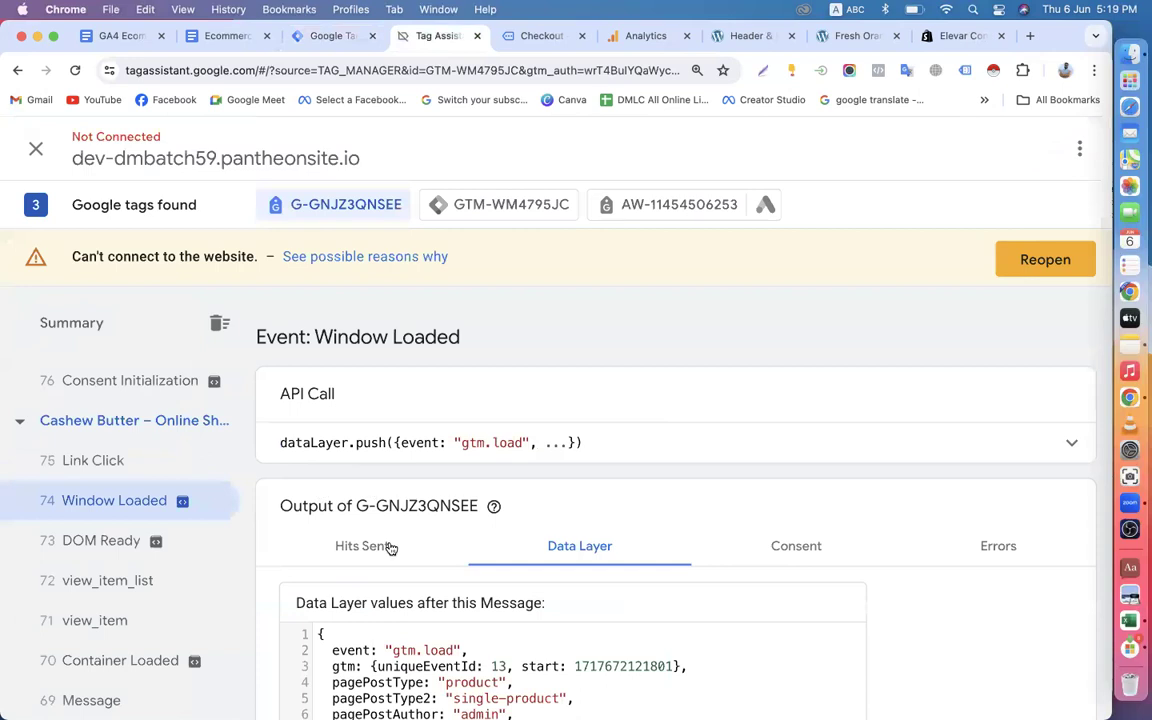
{"action": "scroll", "coordinate": [98, 512], "scroll_direction": "down", "scroll_amount": 10}
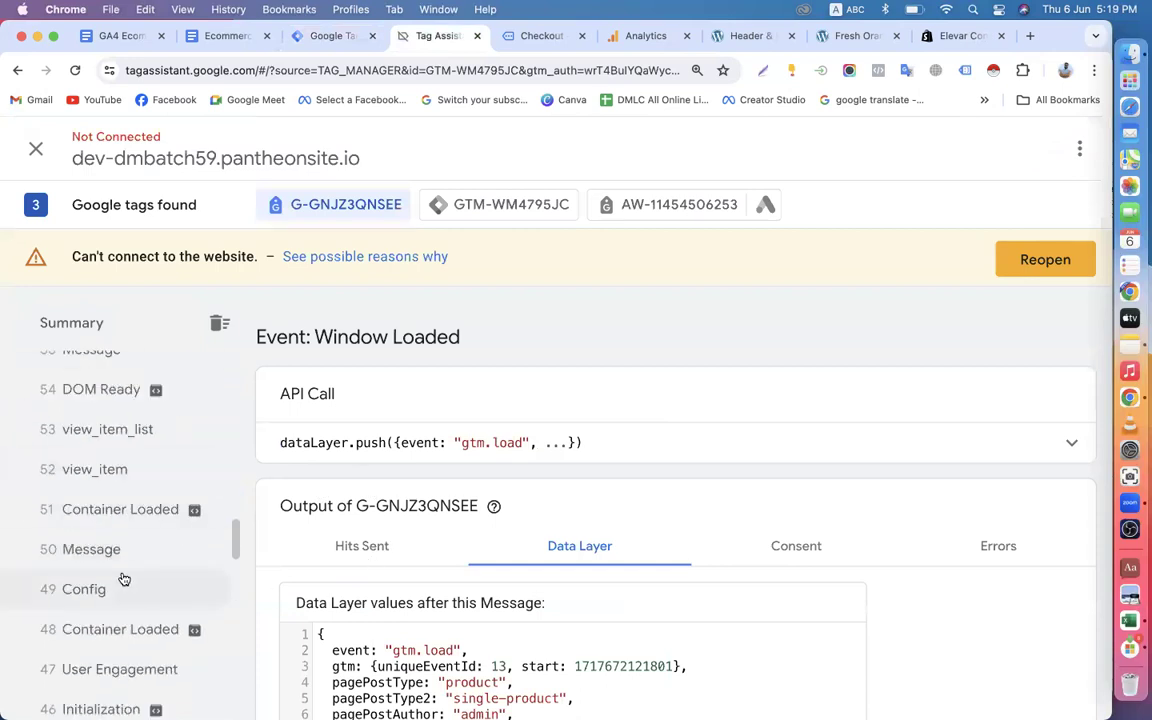
{"action": "scroll", "coordinate": [123, 566], "scroll_direction": "down", "scroll_amount": 5}
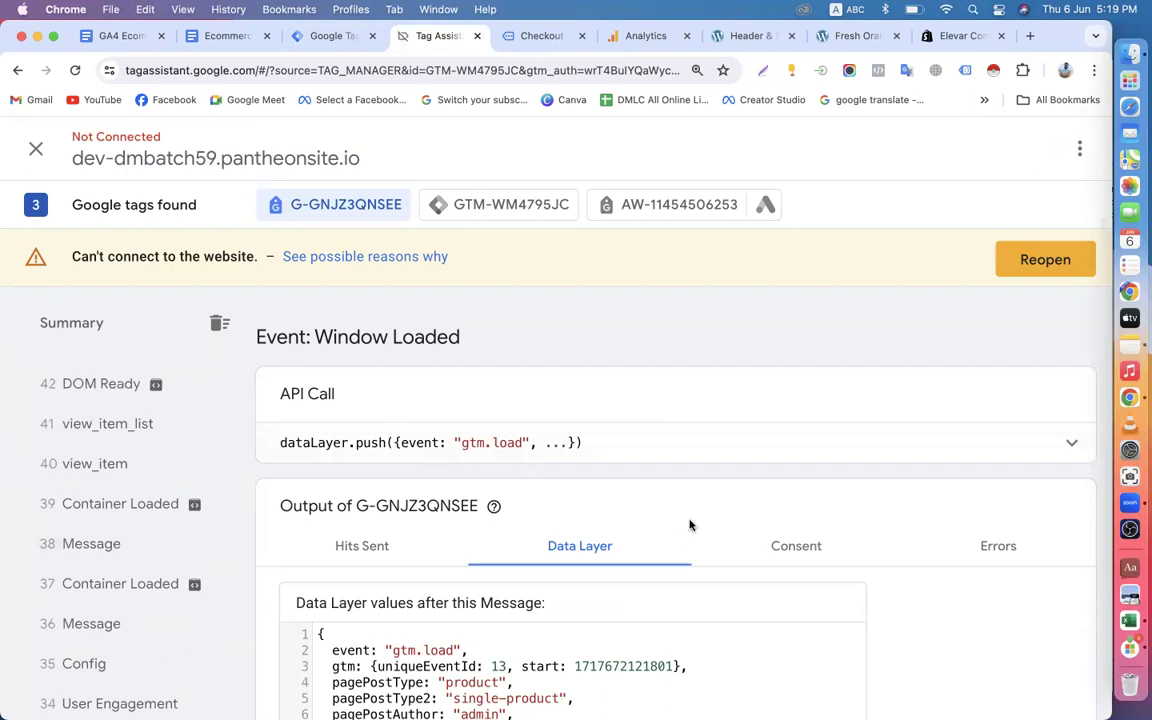
Inspect the Window Loaded event's data layer in Tag Assistant, and check the workspace's variables and triggers lists in Tag Manager.
{"action": "left_click", "coordinate": [785, 550]}
{"action": "left_click", "coordinate": [587, 547]}
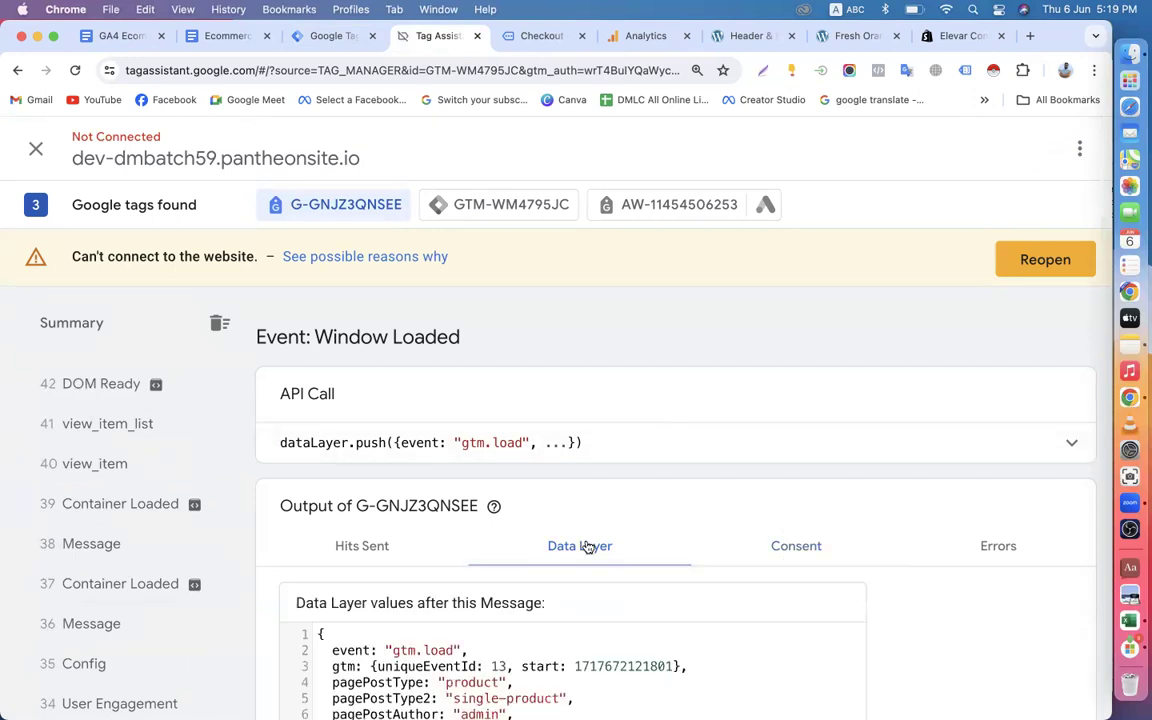
{"action": "scroll", "coordinate": [68, 510], "scroll_direction": "down", "scroll_amount": 5}
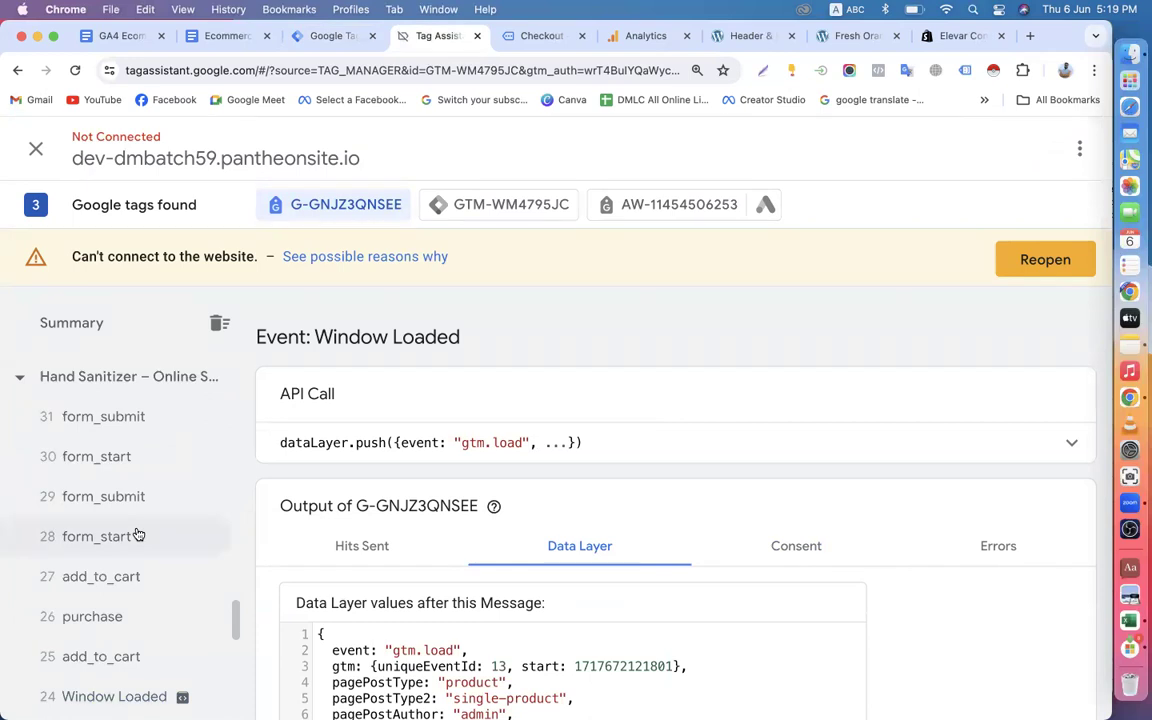
{"action": "left_click", "coordinate": [290, 35]}
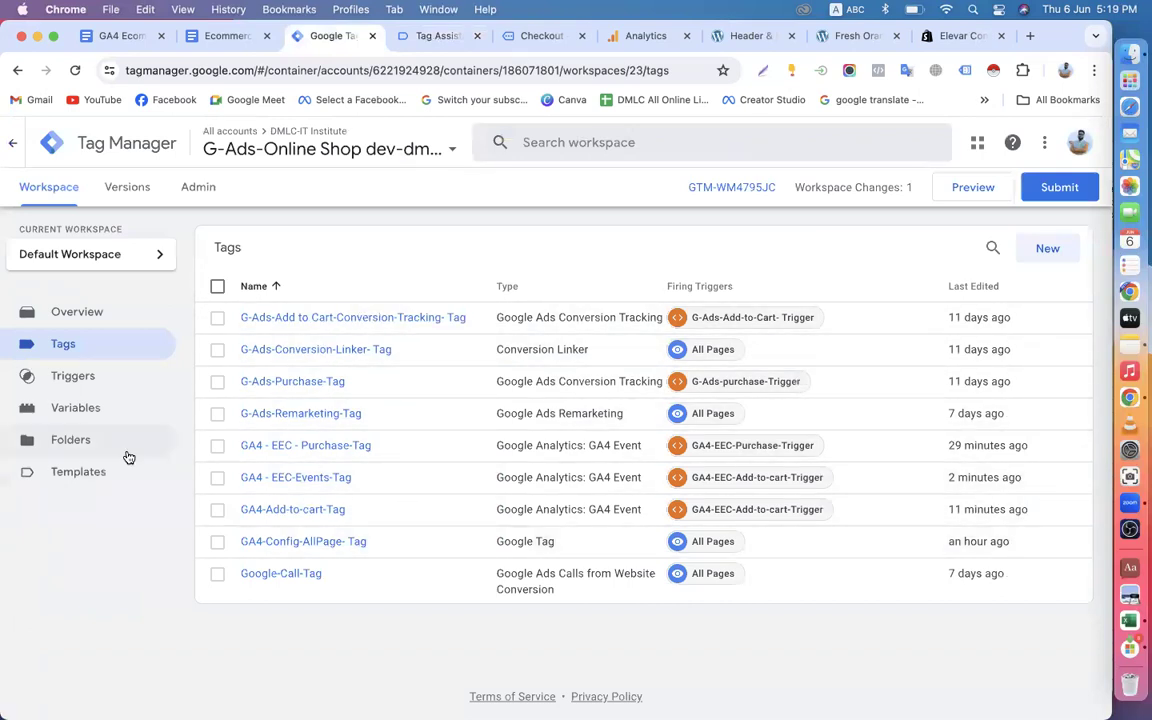
{"action": "left_click", "coordinate": [115, 415]}
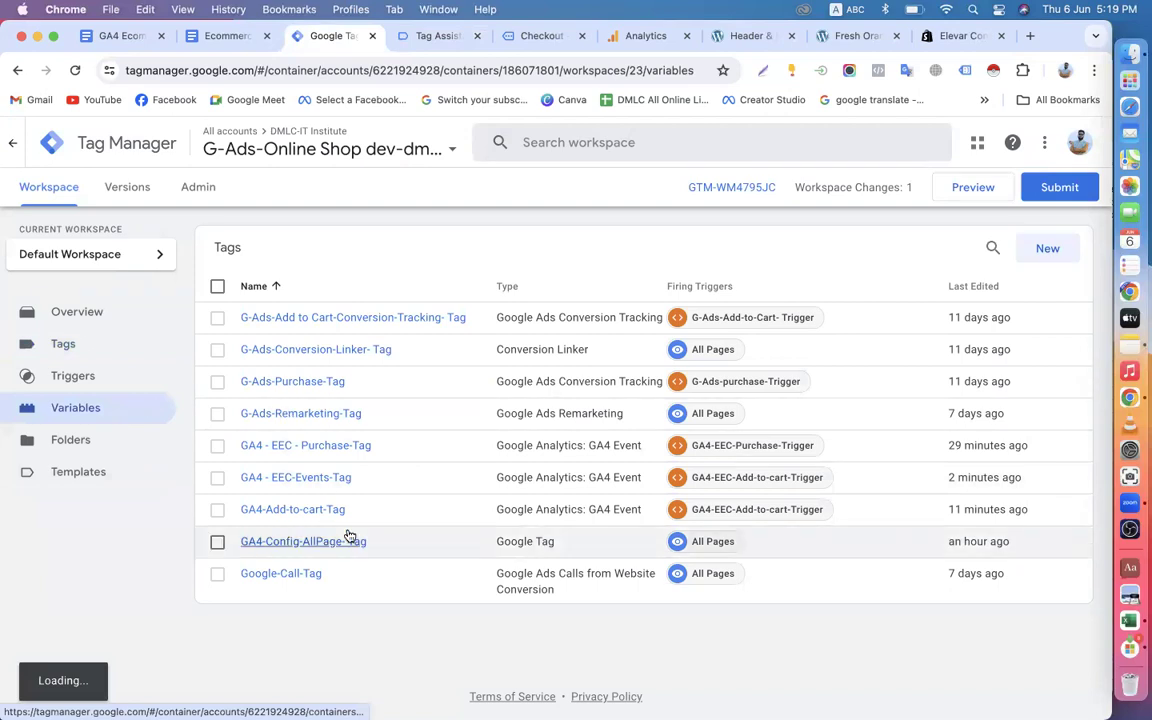
{"action": "left_click", "coordinate": [100, 378]}
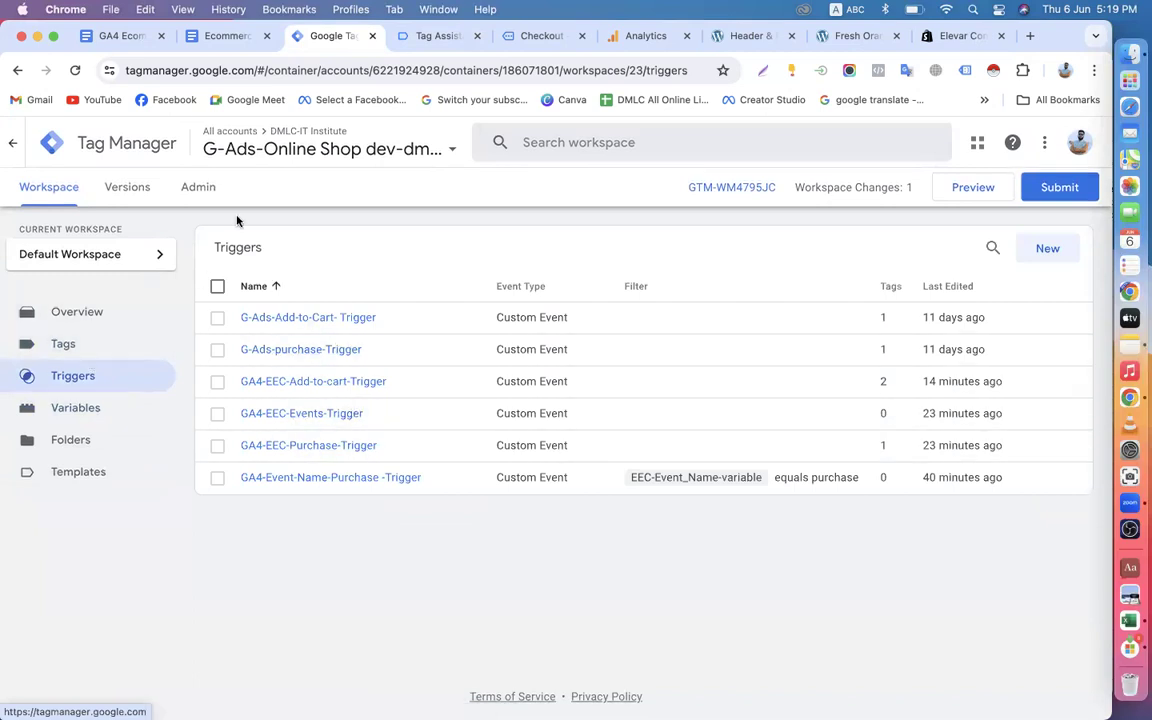
Switch to the GA4 Data Layer Schema guide and review it from the retail/ecommerce events table back to its title.
{"action": "left_click", "coordinate": [120, 36]}
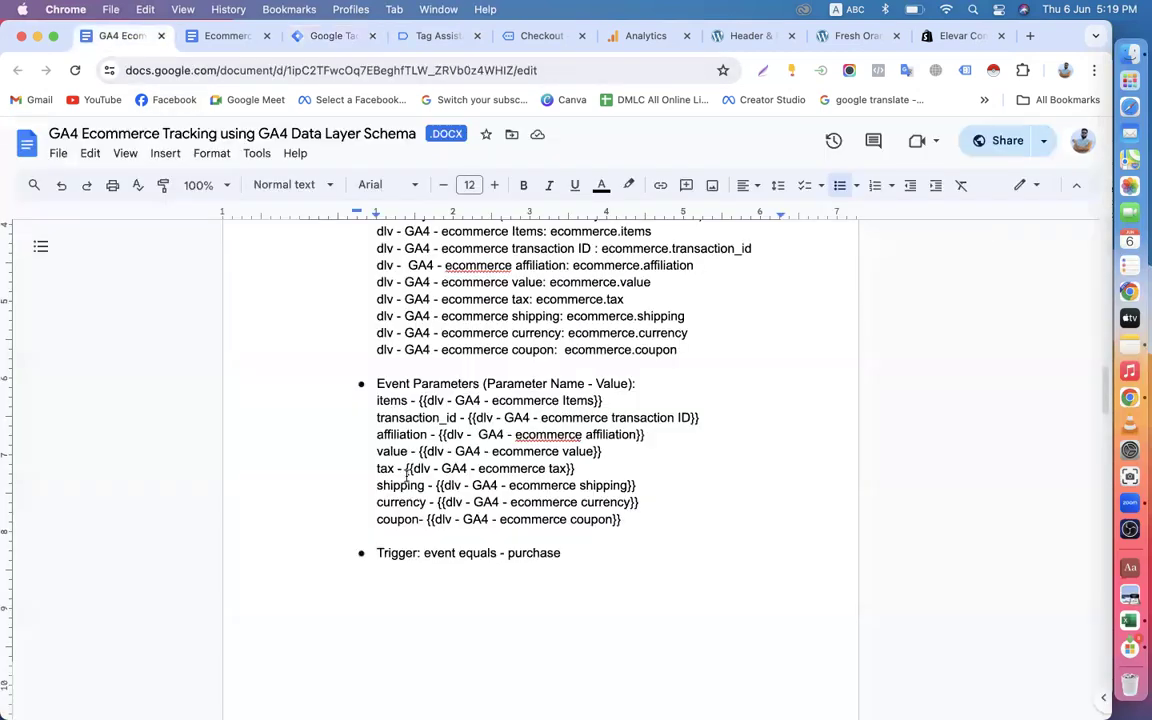
{"action": "scroll", "coordinate": [406, 476], "scroll_direction": "down", "scroll_amount": 10}
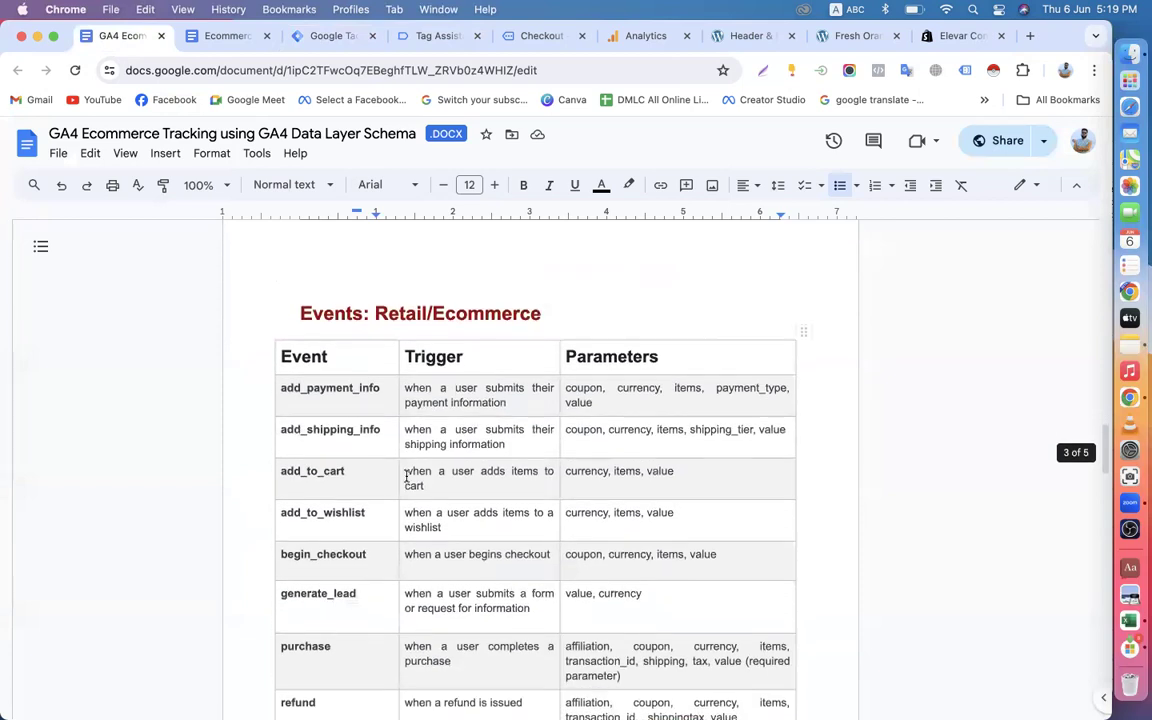
{"action": "scroll", "coordinate": [406, 476], "scroll_direction": "up", "scroll_amount": 10}
{"action": "scroll", "coordinate": [486, 365], "scroll_direction": "up", "scroll_amount": 7}
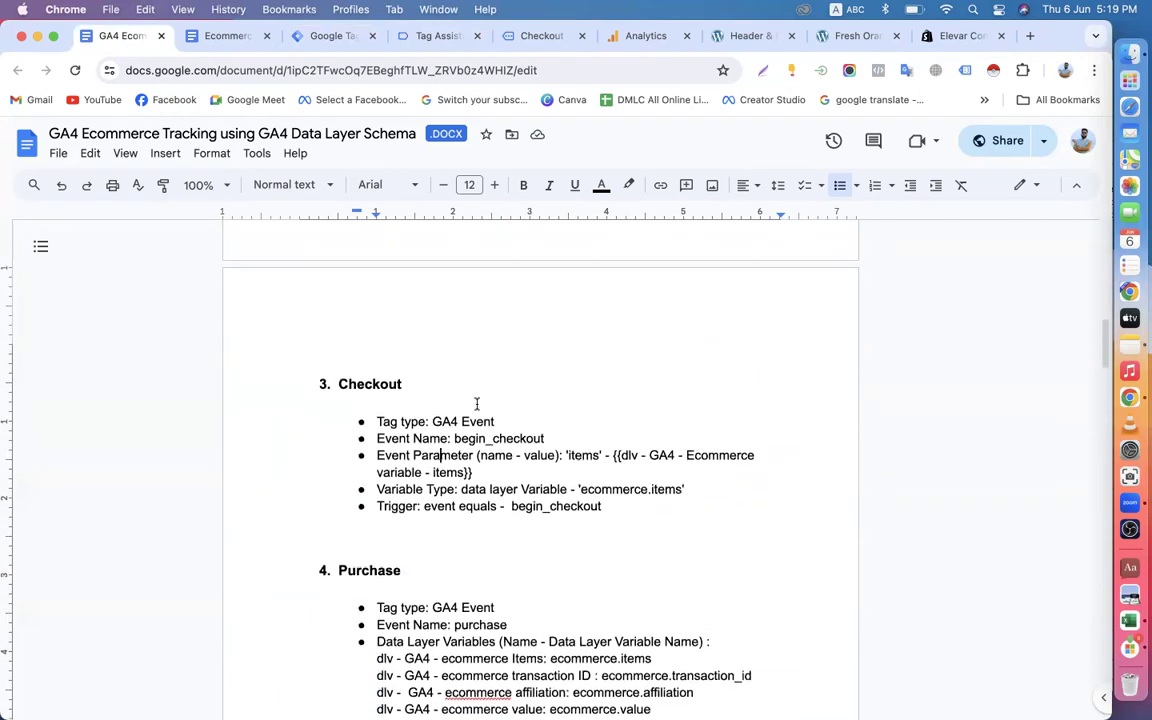
{"action": "scroll", "coordinate": [476, 403], "scroll_direction": "up", "scroll_amount": 11}
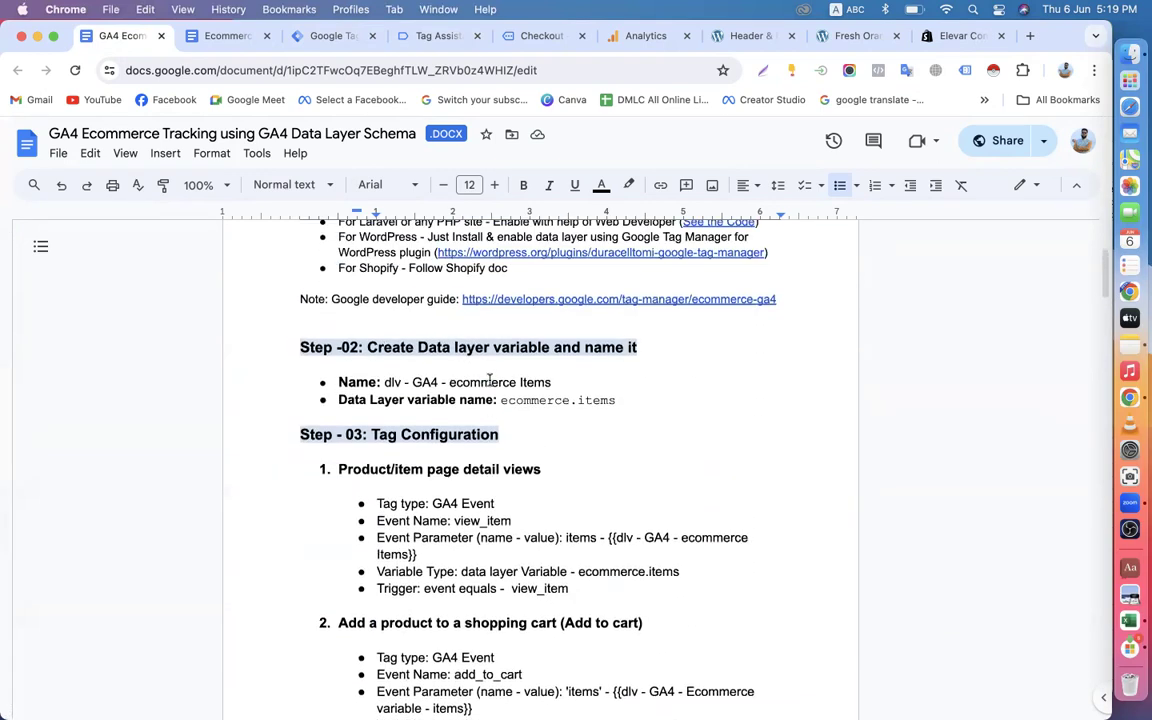
{"action": "scroll", "coordinate": [489, 381], "scroll_direction": "up", "scroll_amount": 4}
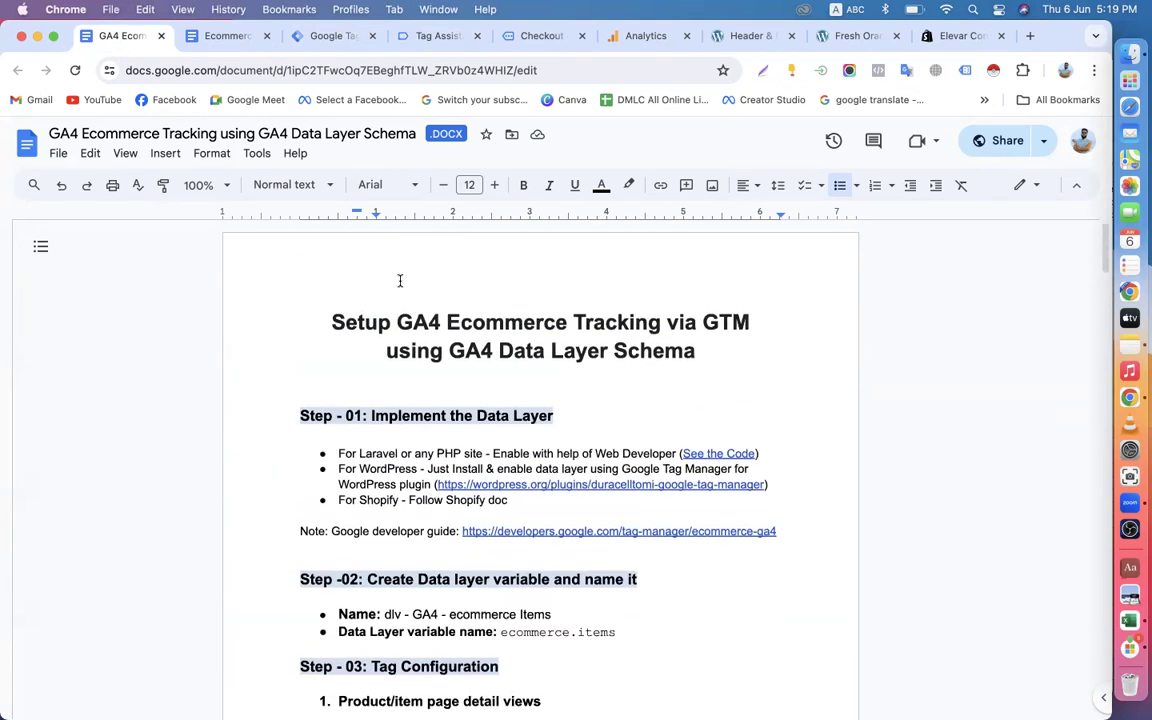
{"action": "scroll", "coordinate": [379, 343], "scroll_direction": "down", "scroll_amount": 1}
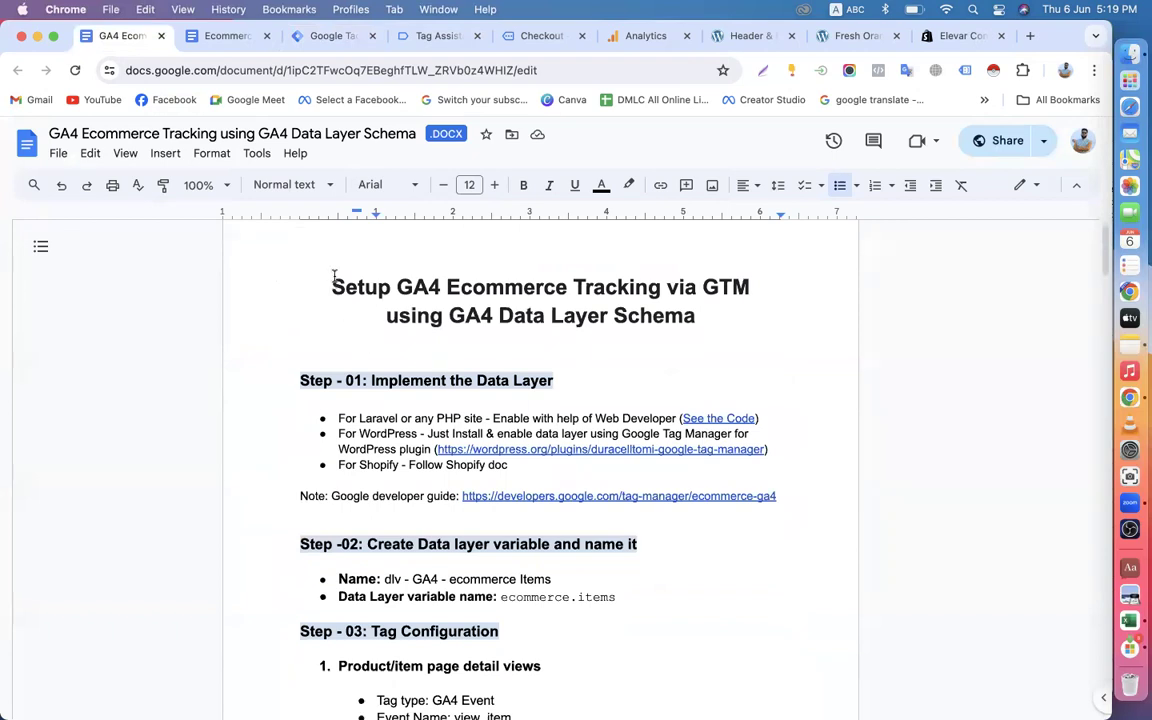
{"action": "left_click_drag", "start_coordinate": [332, 283], "coordinate": [668, 313]}
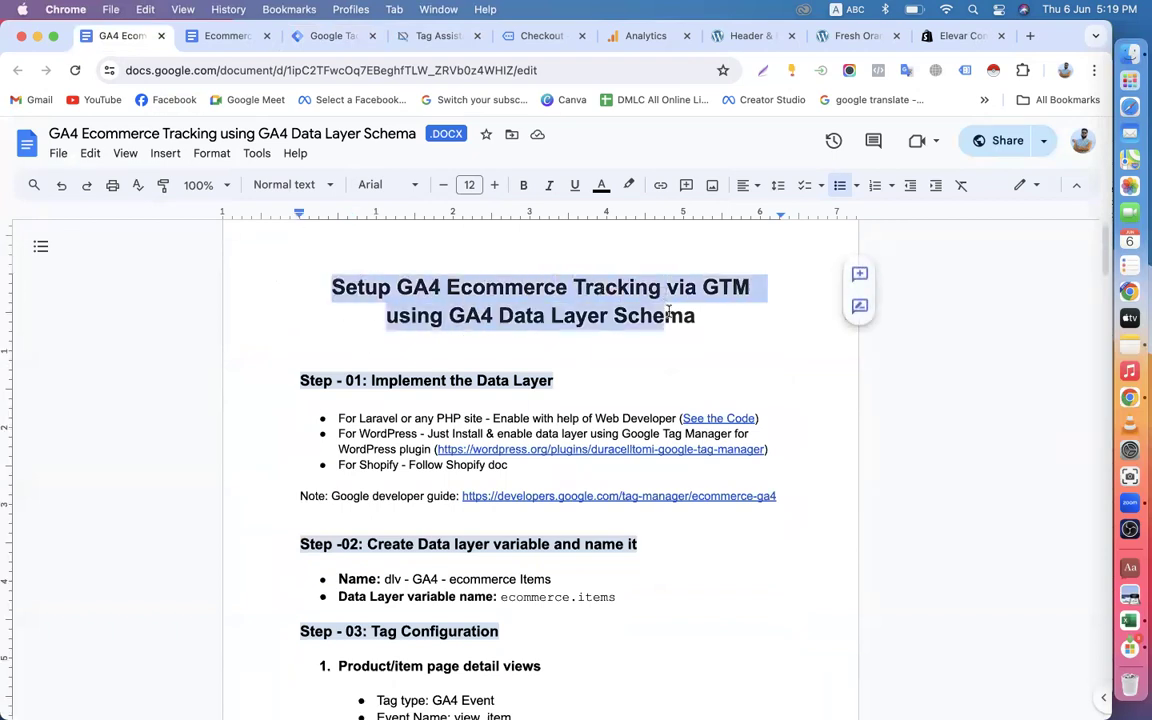
Read steps 1 to 5 of the Ecommerce Tracking in GA4 via GTM document, covering template import, custom variables and triggers.
{"action": "left_click", "coordinate": [222, 38]}
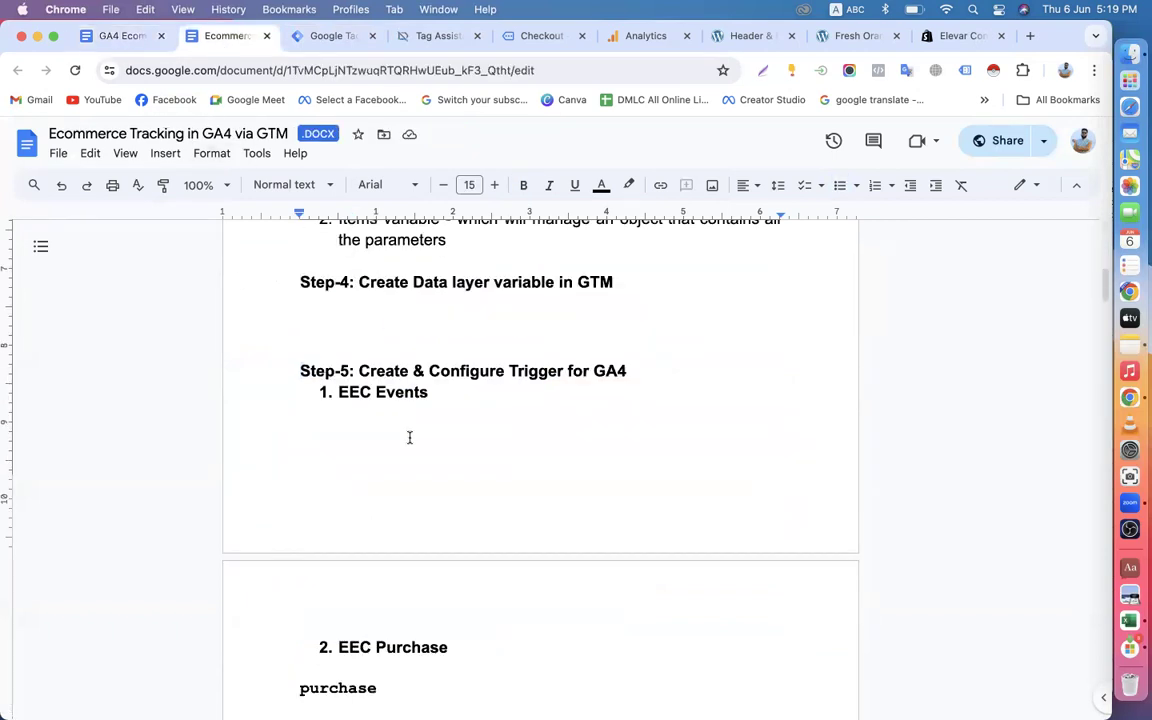
{"action": "scroll", "coordinate": [409, 437], "scroll_direction": "up", "scroll_amount": 5}
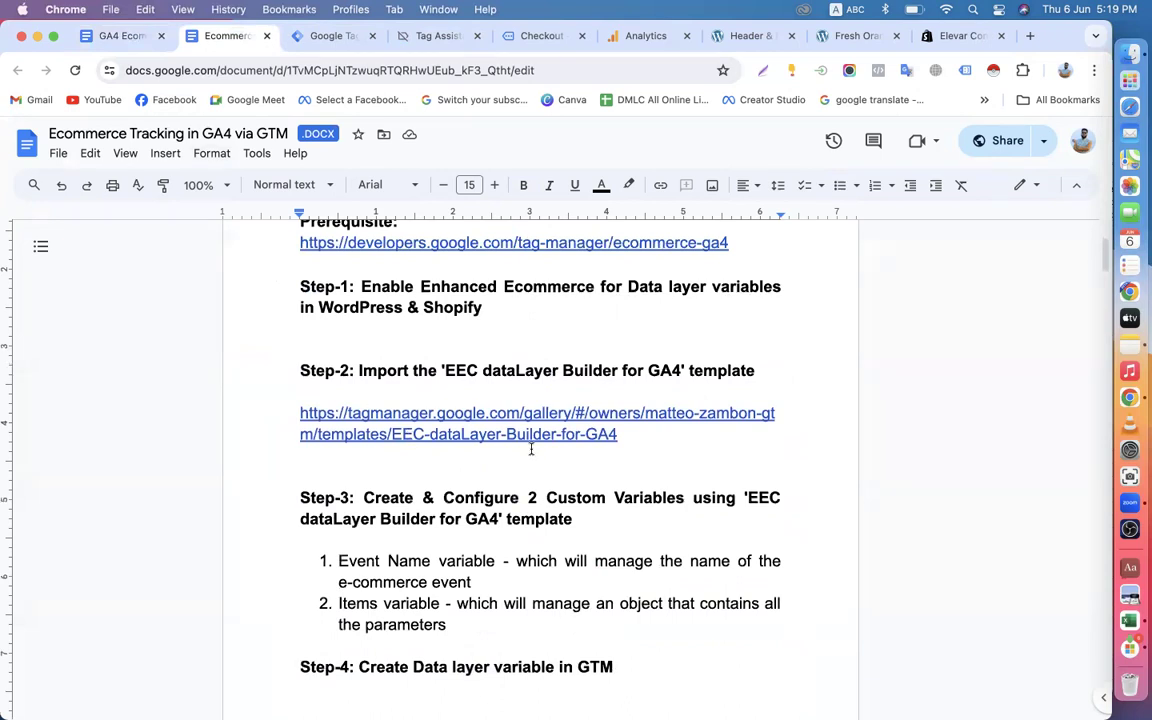
{"action": "scroll", "coordinate": [531, 449], "scroll_direction": "down", "scroll_amount": 2}
{"action": "scroll", "coordinate": [201, 470], "scroll_direction": "down", "scroll_amount": 1}
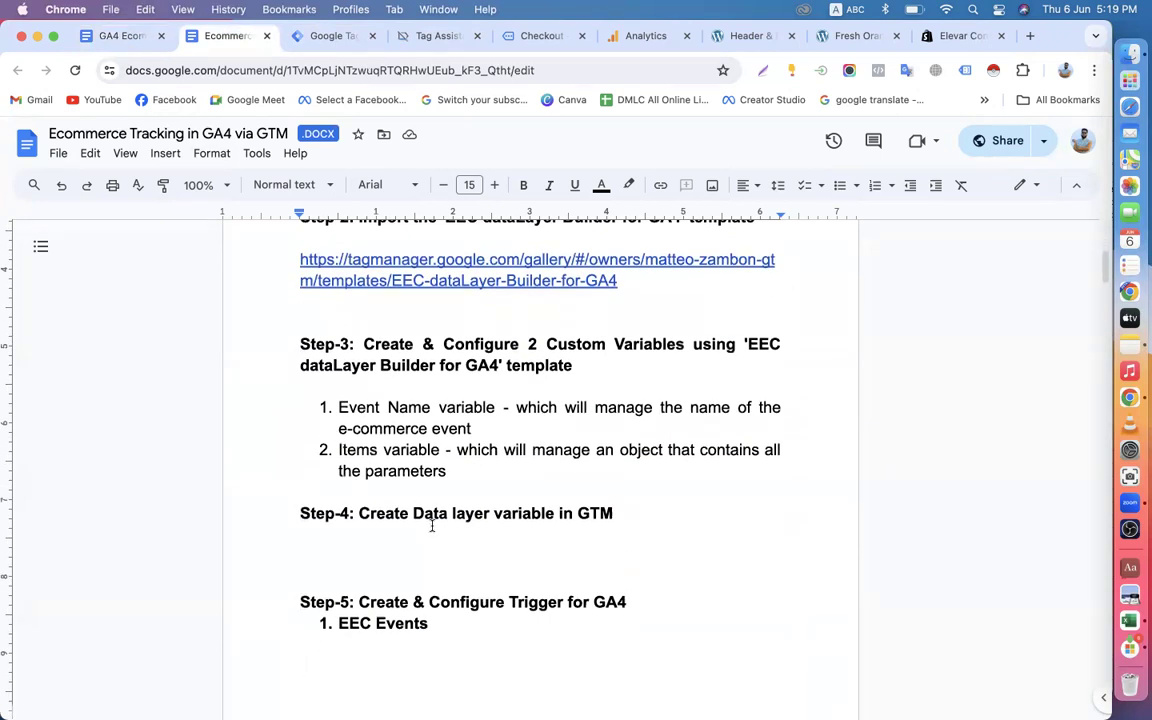
{"action": "scroll", "coordinate": [432, 527], "scroll_direction": "down", "scroll_amount": 6}
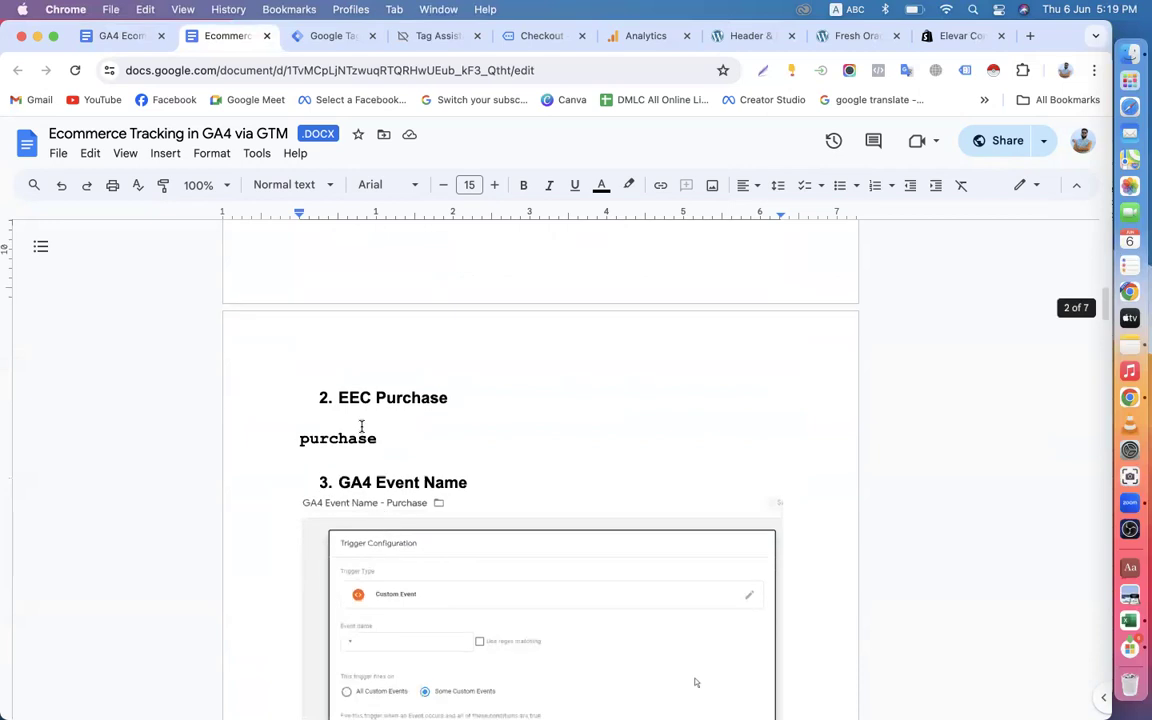
{"action": "scroll", "coordinate": [380, 409], "scroll_direction": "up", "scroll_amount": 4}
{"action": "scroll", "coordinate": [422, 411], "scroll_direction": "up", "scroll_amount": 7}
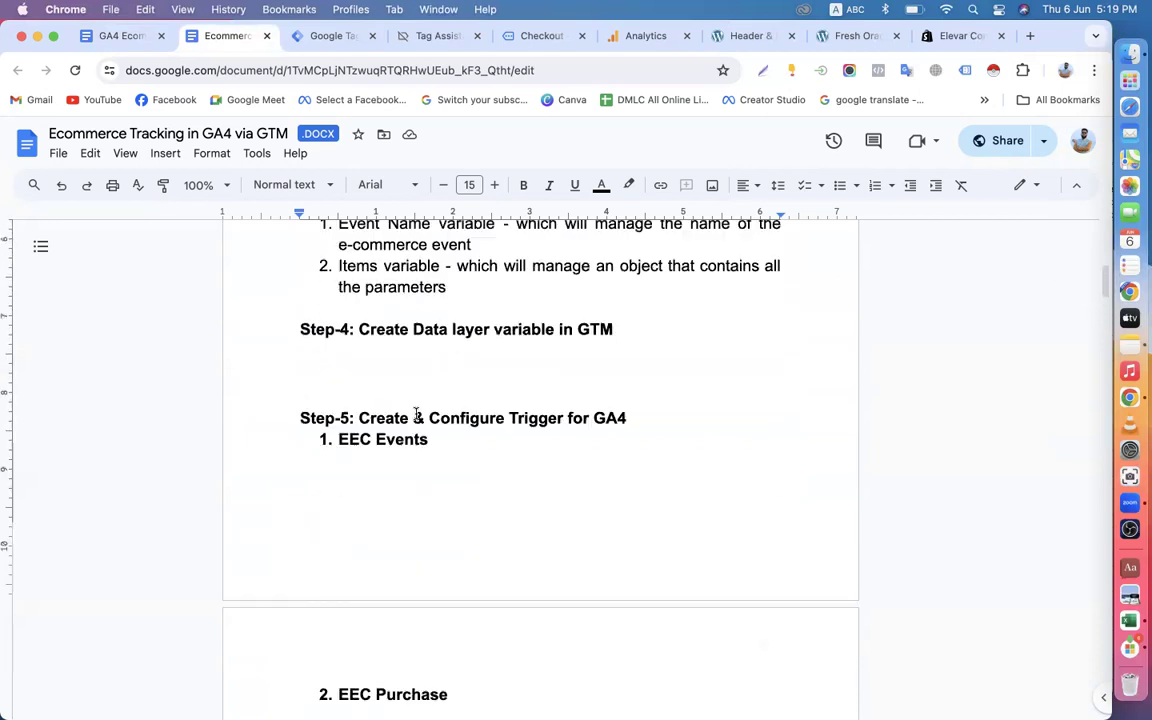
{"action": "scroll", "coordinate": [403, 468], "scroll_direction": "down", "scroll_amount": 4}
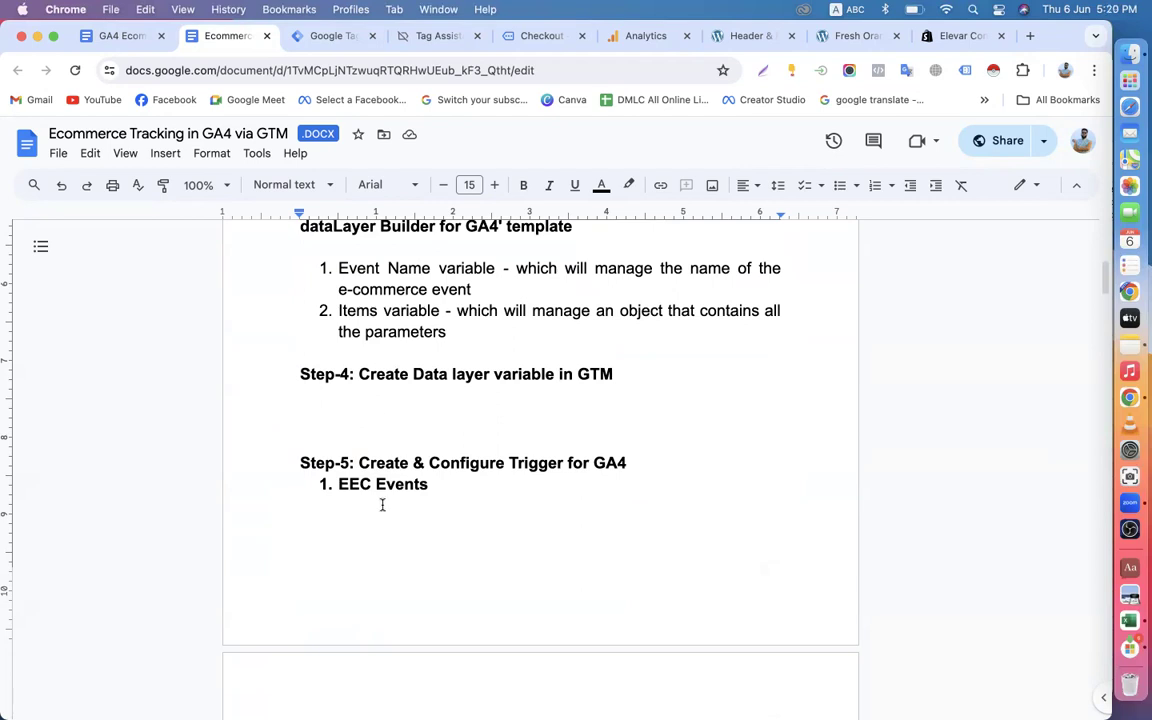
{"action": "scroll", "coordinate": [382, 505], "scroll_direction": "down", "scroll_amount": 4}
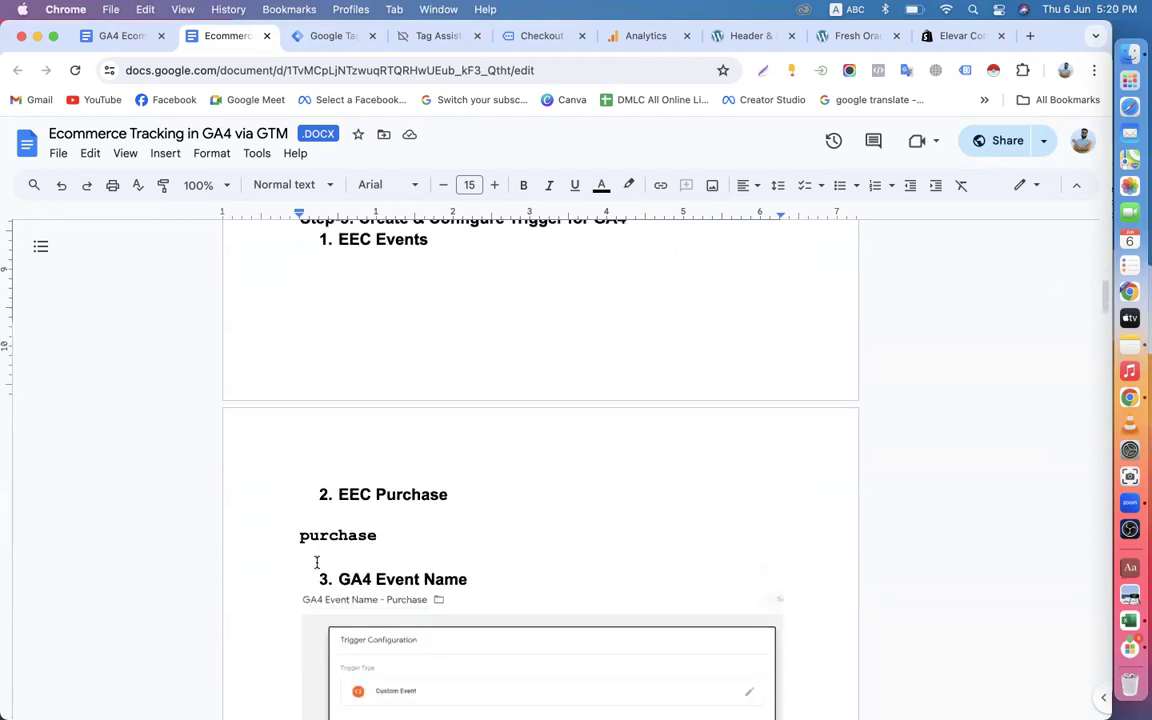
From Step 01 of the GA4 Data Layer Schema guide, open the linked Google Tag Manager for WordPress plugin page and view its details.
{"action": "left_click", "coordinate": [125, 38]}
{"action": "scroll", "coordinate": [386, 447], "scroll_direction": "down", "scroll_amount": 3}
{"action": "left_click", "coordinate": [304, 353]}
{"action": "scroll", "coordinate": [311, 327], "scroll_direction": "up", "scroll_amount": 3}
{"action": "scroll", "coordinate": [320, 399], "scroll_direction": "down", "scroll_amount": 1}
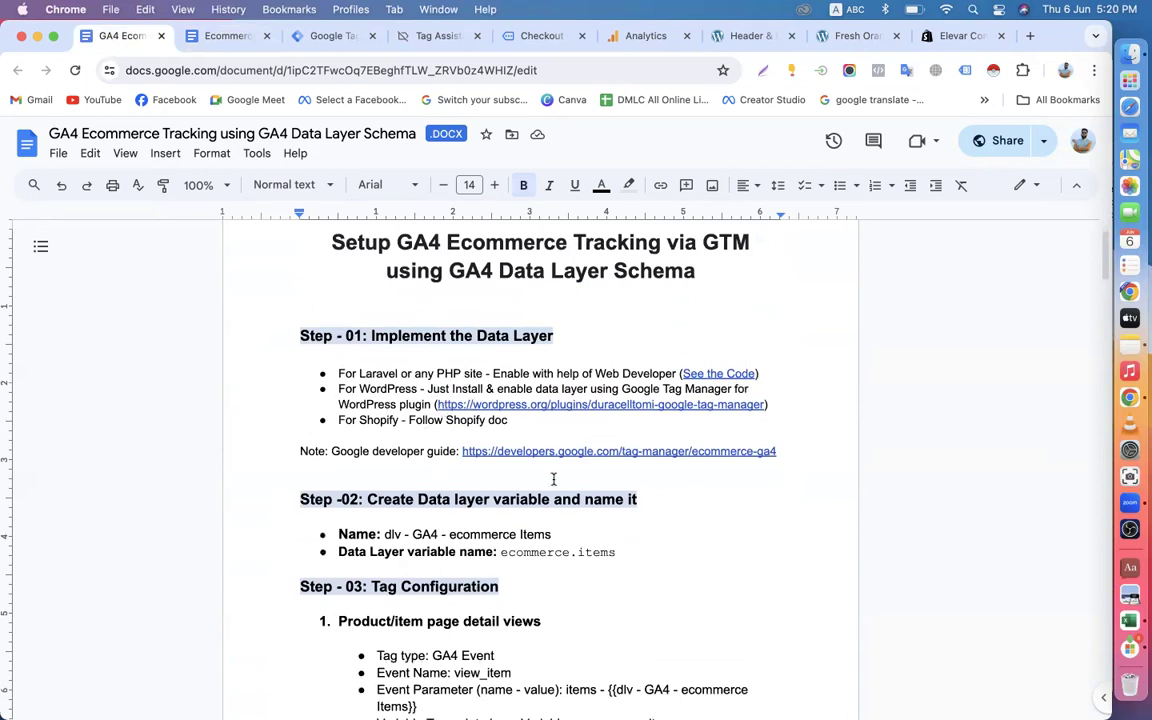
{"action": "left_click", "coordinate": [598, 404]}
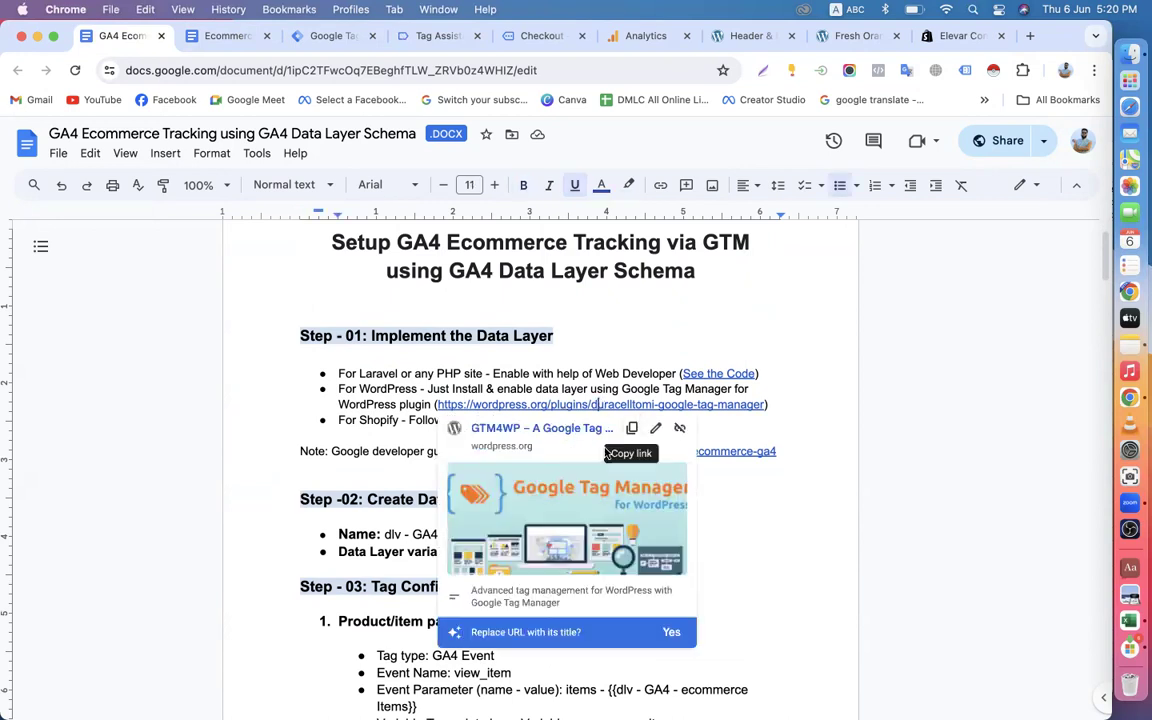
{"action": "left_click", "coordinate": [525, 482]}
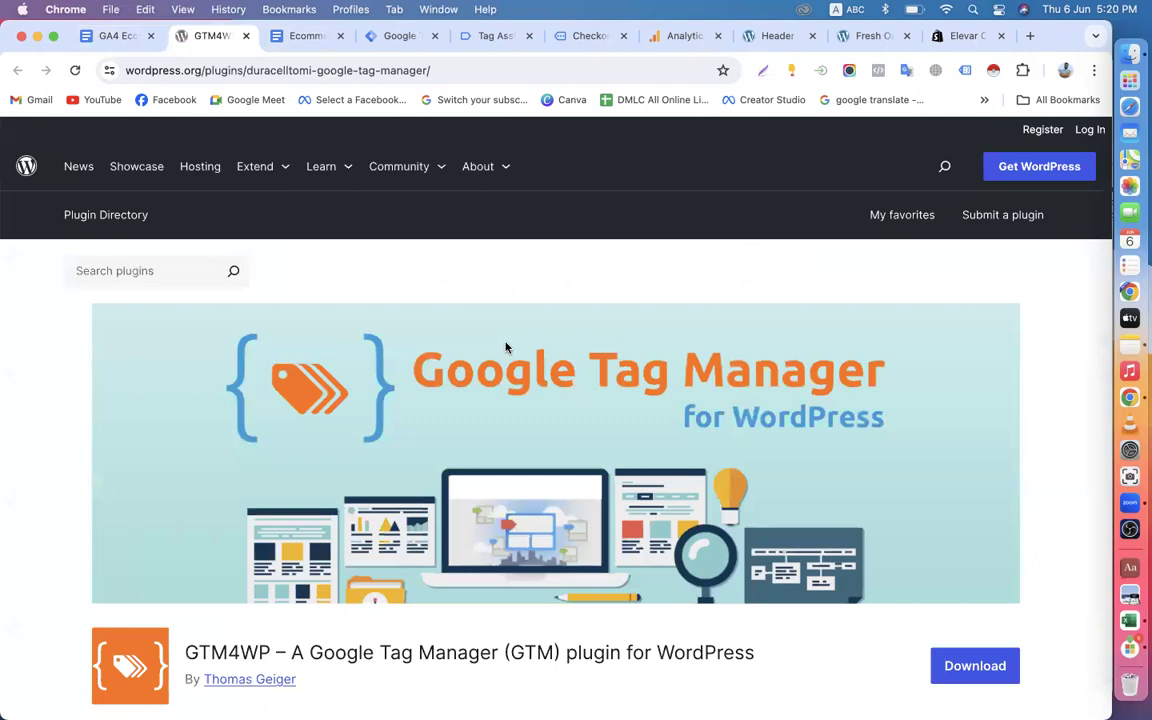
{"action": "scroll", "coordinate": [505, 347], "scroll_direction": "down", "scroll_amount": 3}
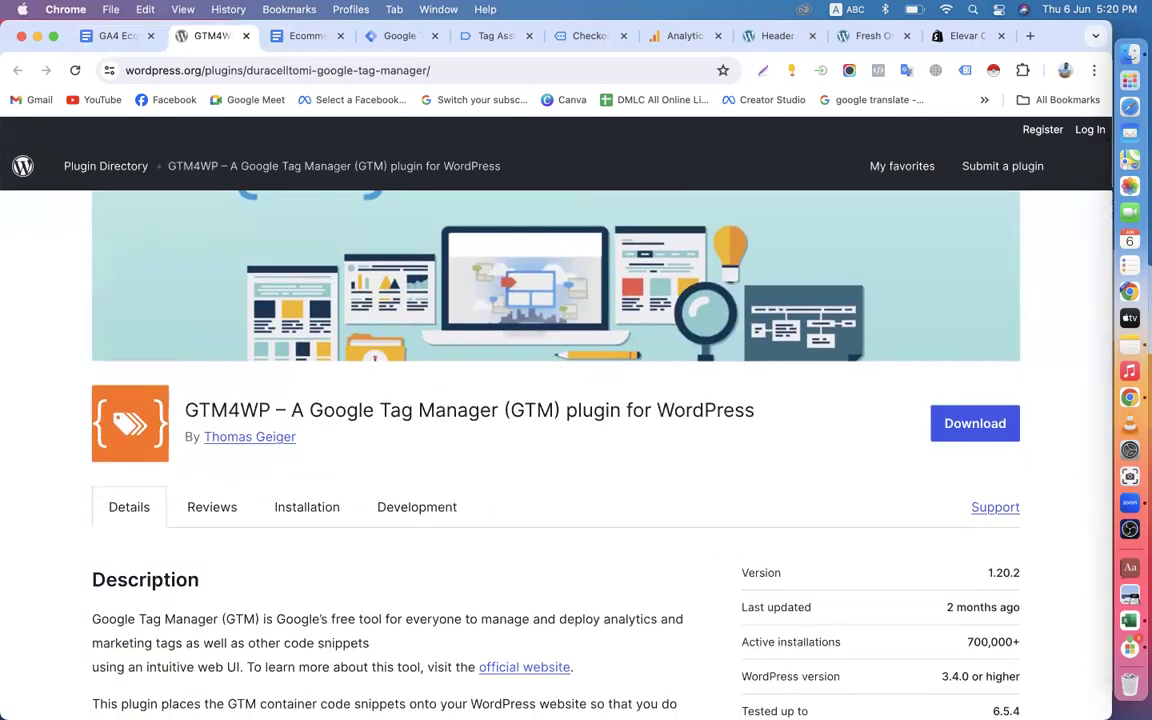